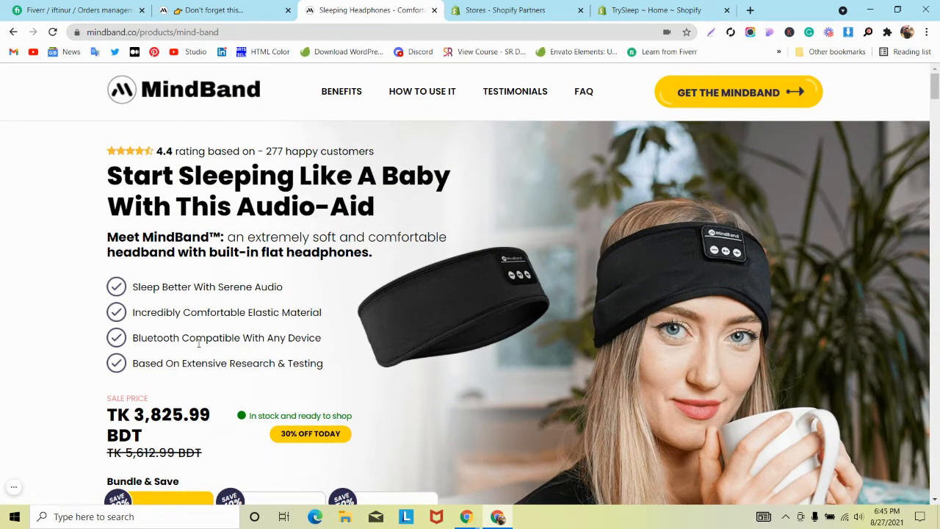
- Examine the MindBand product page's hero section, from the headline and benefit list to the bundle offers and payment badges
{"action": "scroll", "coordinate": [209, 340], "scroll_direction": "down", "scroll_amount": 5}
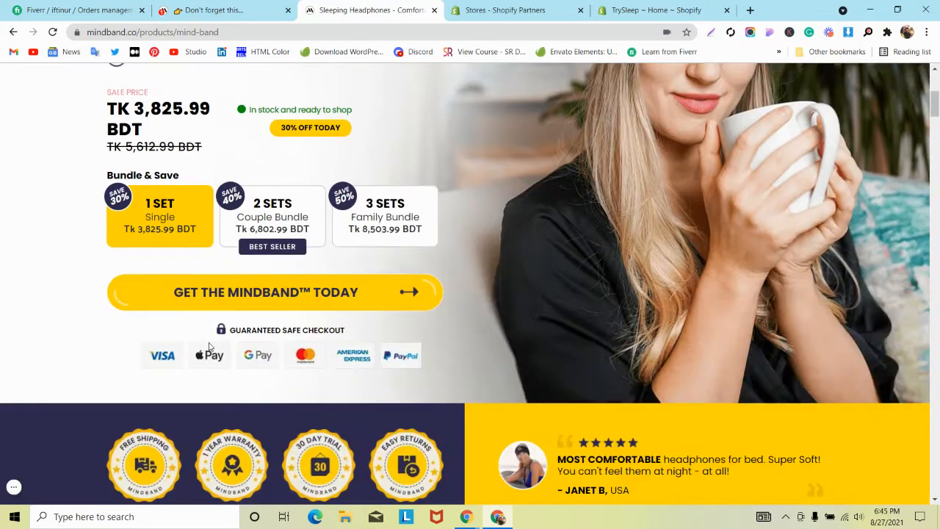
{"action": "scroll", "coordinate": [208, 345], "scroll_direction": "up", "scroll_amount": 3}
{"action": "scroll", "coordinate": [167, 157], "scroll_direction": "up", "scroll_amount": 1}
{"action": "scroll", "coordinate": [162, 162], "scroll_direction": "down", "scroll_amount": 4}
{"action": "scroll", "coordinate": [154, 167], "scroll_direction": "up", "scroll_amount": 3}
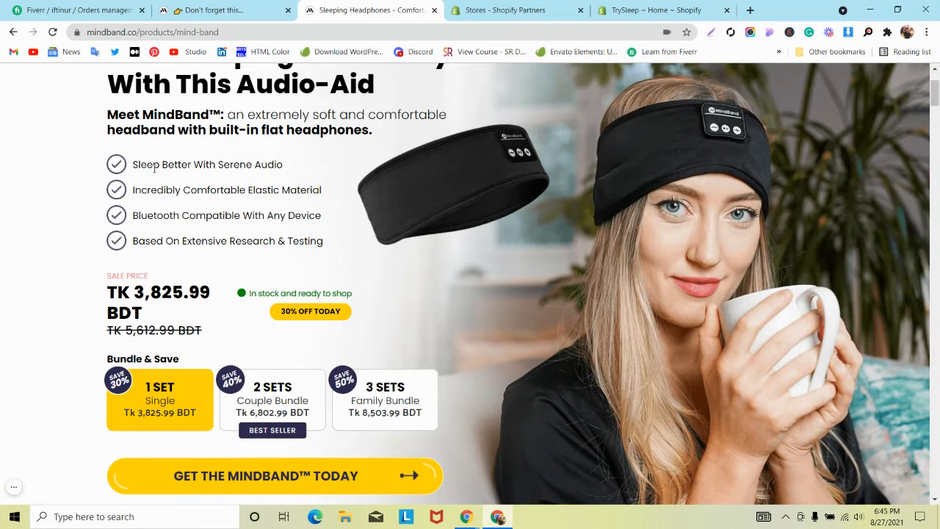
{"action": "scroll", "coordinate": [155, 167], "scroll_direction": "down", "scroll_amount": 1}
{"action": "scroll", "coordinate": [379, 165], "scroll_direction": "up", "scroll_amount": 2}
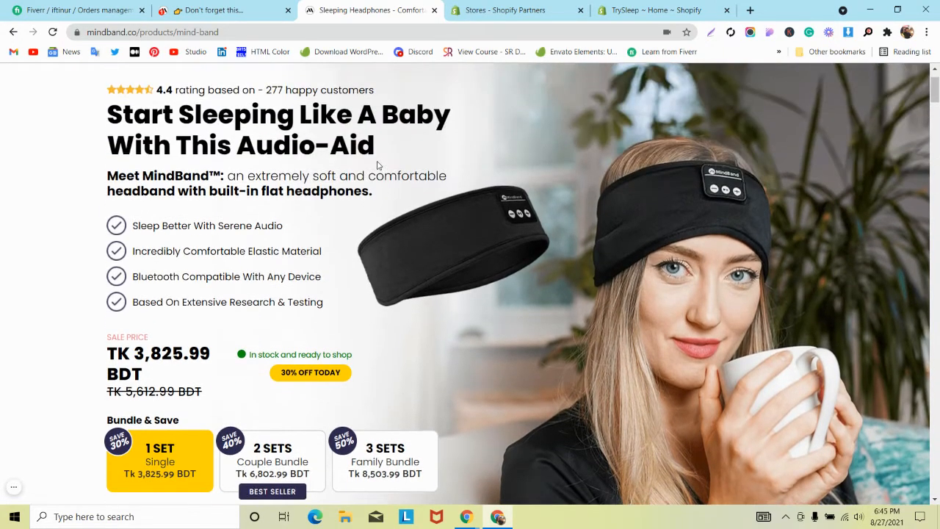
- Review the full MindBand product page layout, from the hero through features, testimonials, bundles, FAQ and customer reviews, and return to the header
{"action": "scroll", "coordinate": [378, 165], "scroll_direction": "down", "scroll_amount": 10}
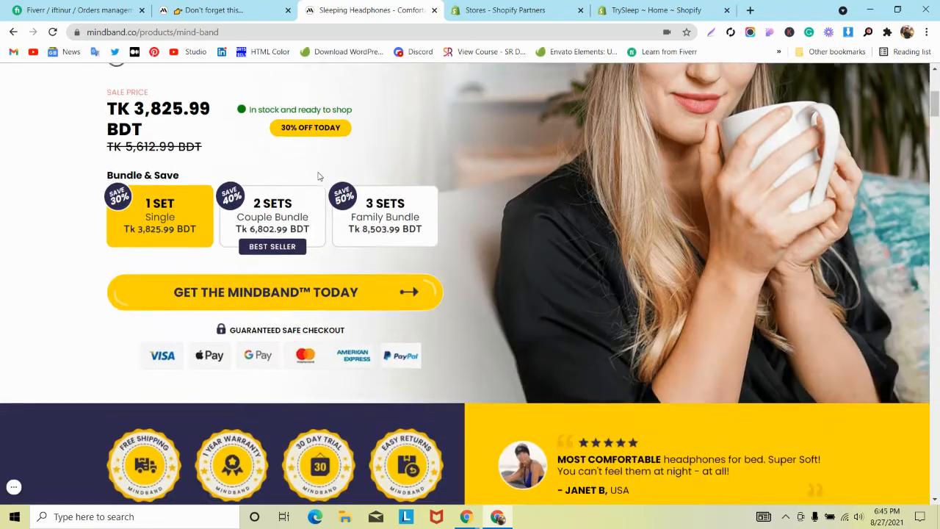
{"action": "scroll", "coordinate": [319, 179], "scroll_direction": "down", "scroll_amount": 10}
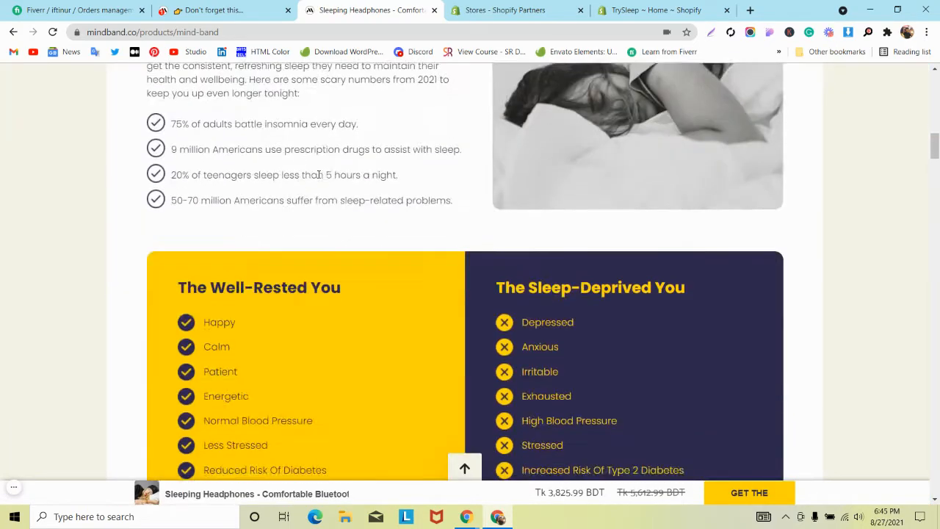
{"action": "scroll", "coordinate": [320, 179], "scroll_direction": "down", "scroll_amount": 3}
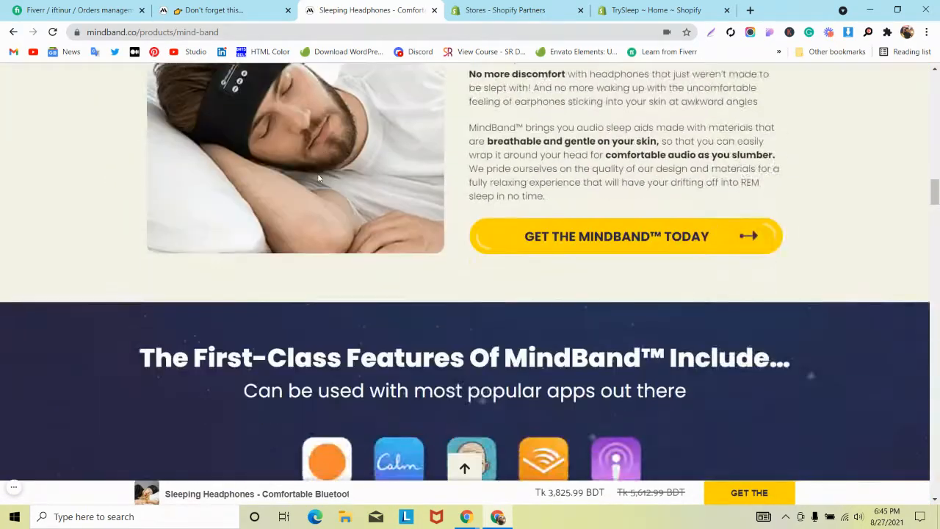
{"action": "scroll", "coordinate": [316, 180], "scroll_direction": "down", "scroll_amount": 3}
{"action": "scroll", "coordinate": [316, 180], "scroll_direction": "down", "scroll_amount": 9}
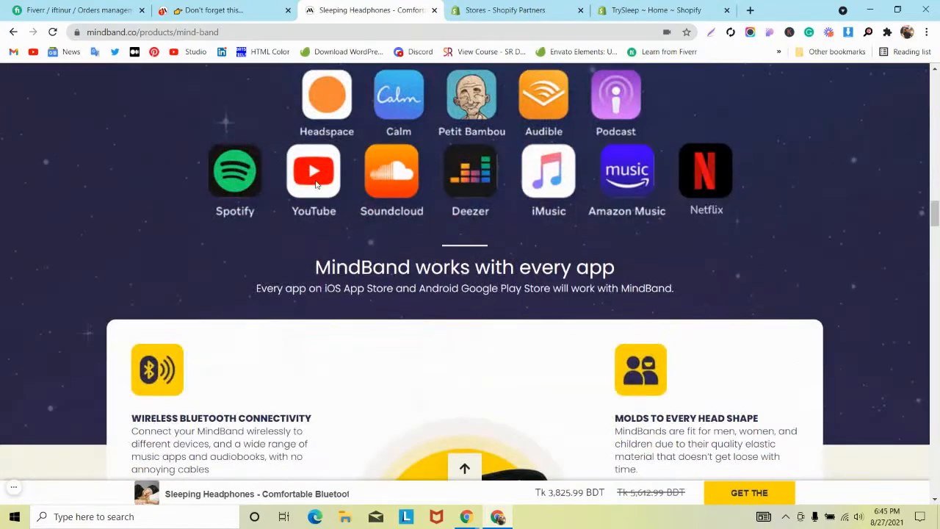
{"action": "scroll", "coordinate": [316, 187], "scroll_direction": "down", "scroll_amount": 3}
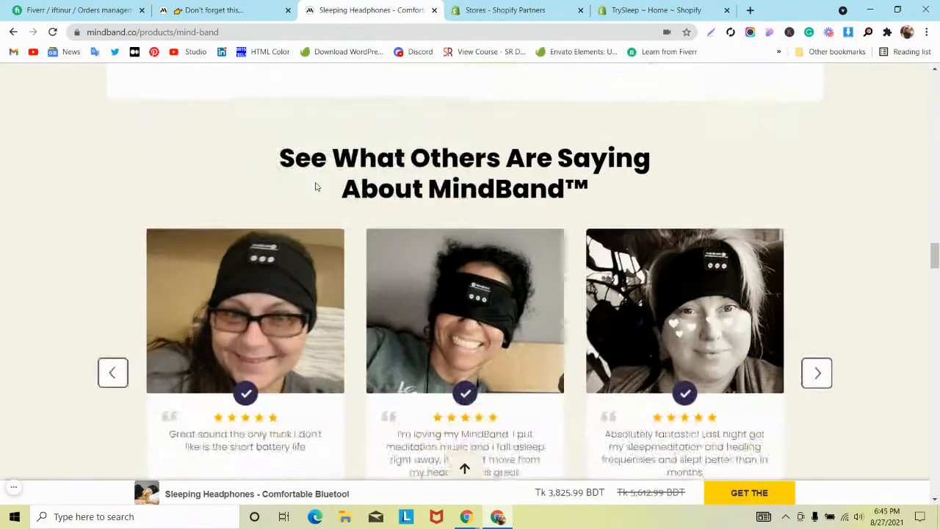
{"action": "scroll", "coordinate": [315, 184], "scroll_direction": "down", "scroll_amount": 6}
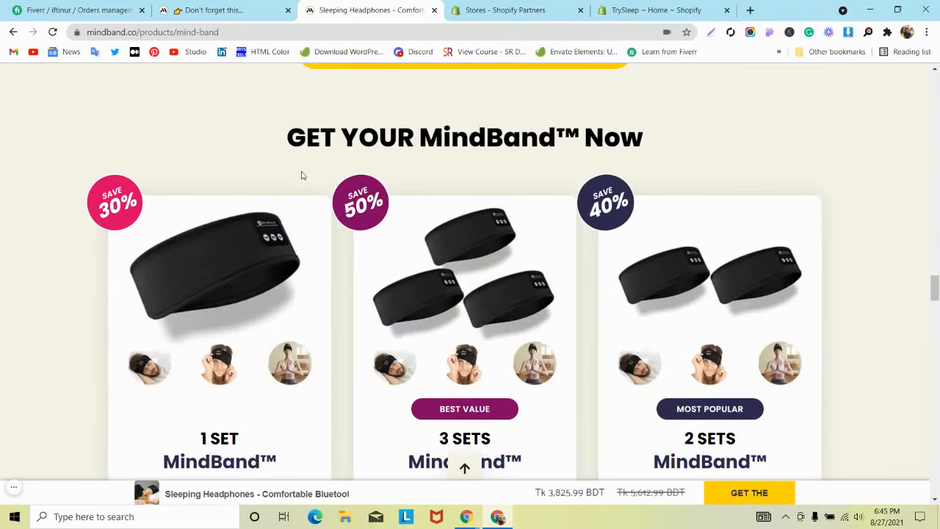
{"action": "scroll", "coordinate": [302, 176], "scroll_direction": "down", "scroll_amount": 12}
{"action": "scroll", "coordinate": [302, 181], "scroll_direction": "down", "scroll_amount": 1}
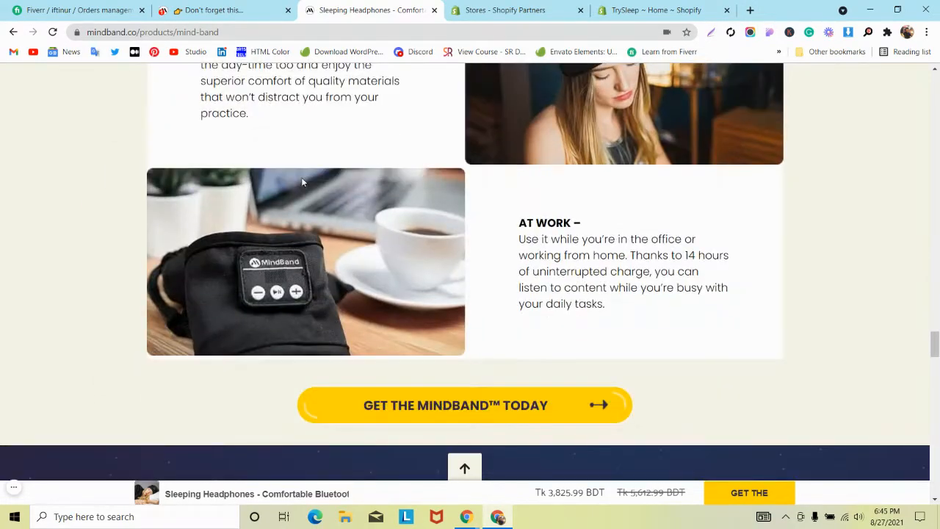
{"action": "scroll", "coordinate": [302, 181], "scroll_direction": "down", "scroll_amount": 6}
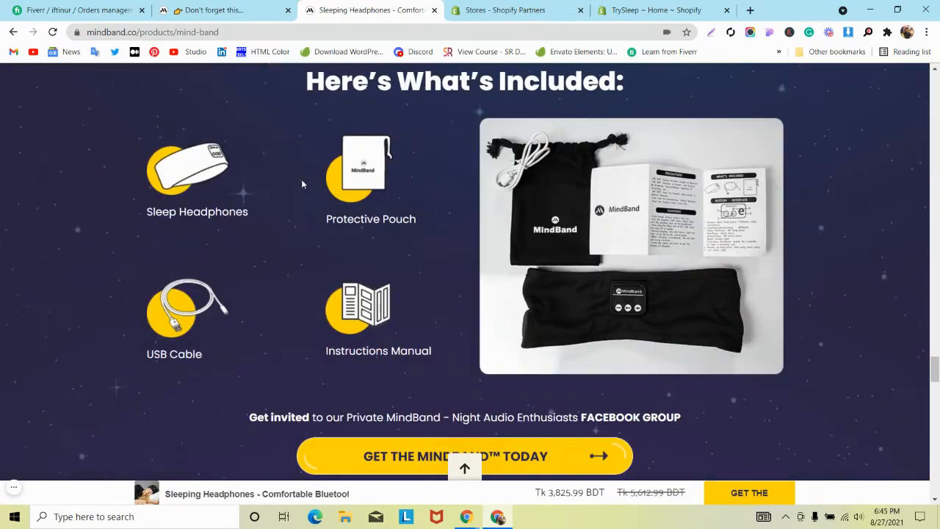
{"action": "scroll", "coordinate": [301, 183], "scroll_direction": "down", "scroll_amount": 12}
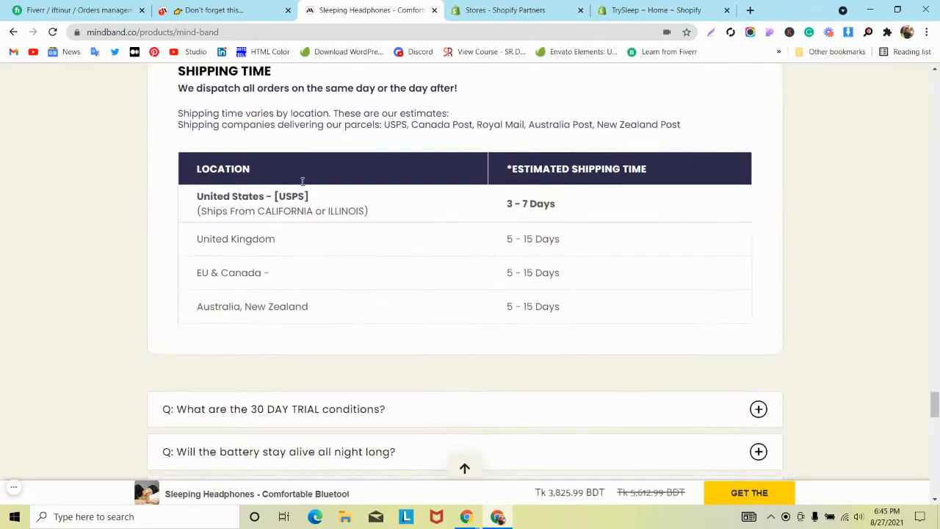
{"action": "scroll", "coordinate": [302, 186], "scroll_direction": "down", "scroll_amount": 12}
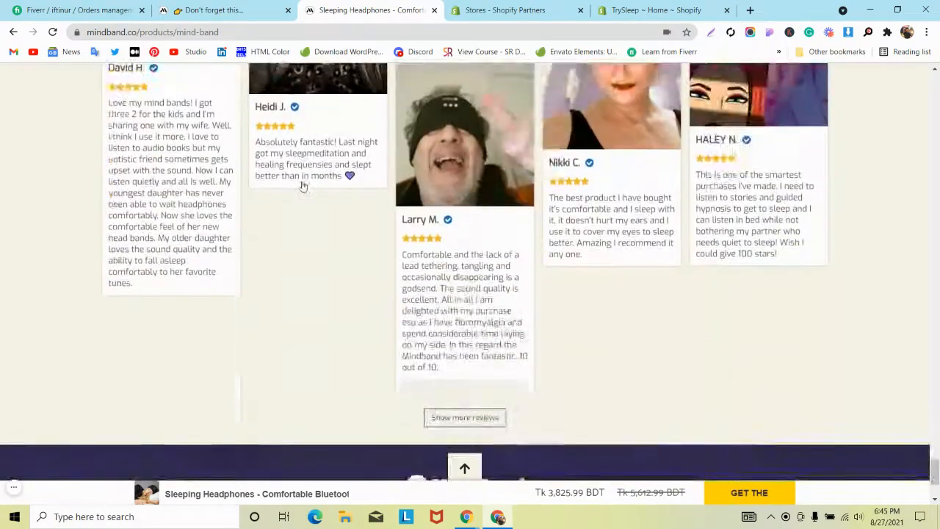
{"action": "scroll", "coordinate": [302, 187], "scroll_direction": "up", "scroll_amount": 20}
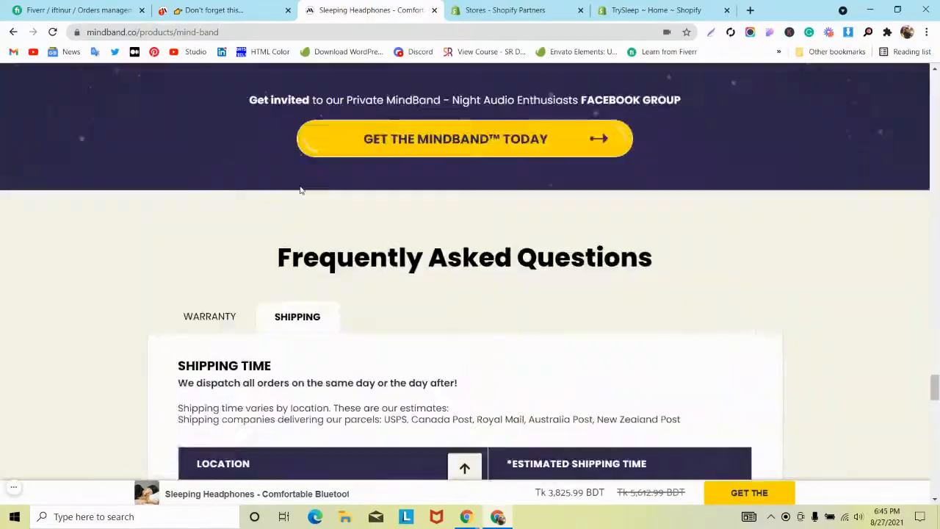
{"action": "scroll", "coordinate": [299, 191], "scroll_direction": "up", "scroll_amount": 20}
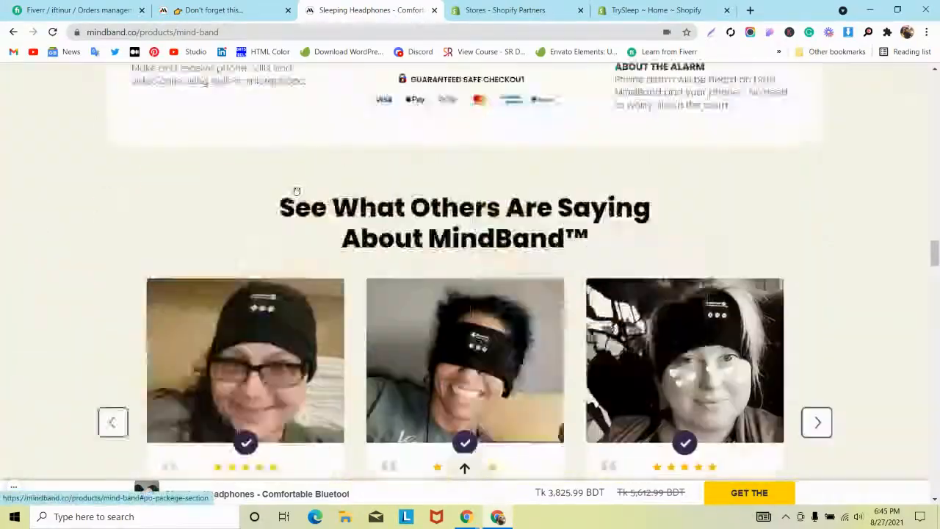
{"action": "scroll", "coordinate": [297, 196], "scroll_direction": "up", "scroll_amount": 20}
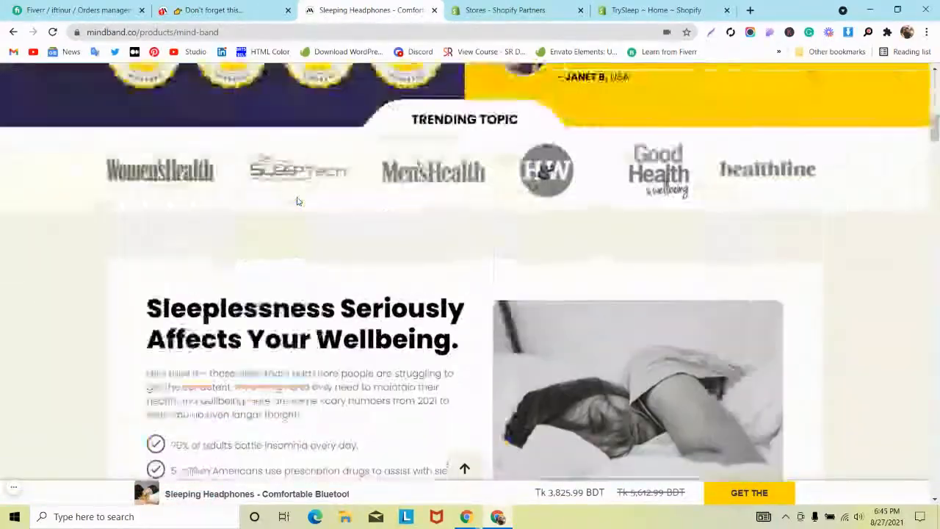
{"action": "scroll", "coordinate": [298, 197], "scroll_direction": "up", "scroll_amount": 3}
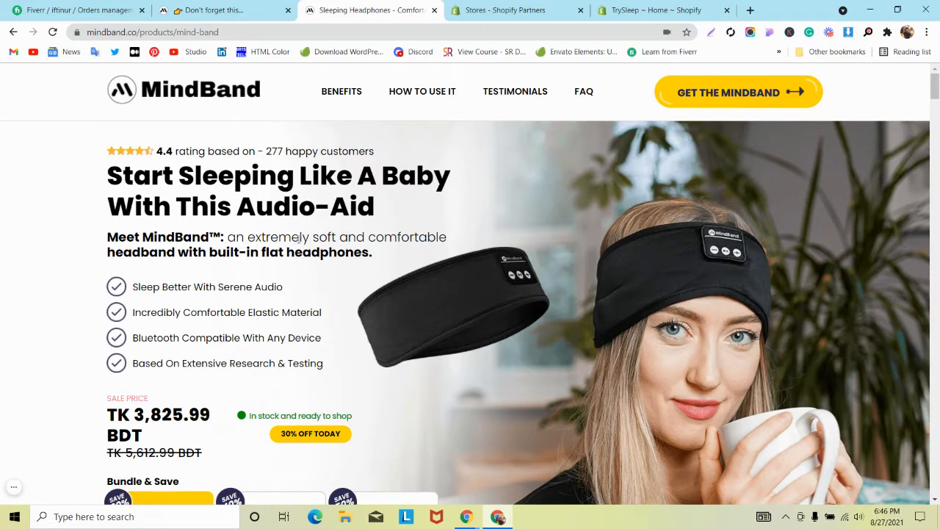
- Switch to the TrySleep store's Shopify admin and open its installed apps
{"action": "left_click", "coordinate": [535, 9]}
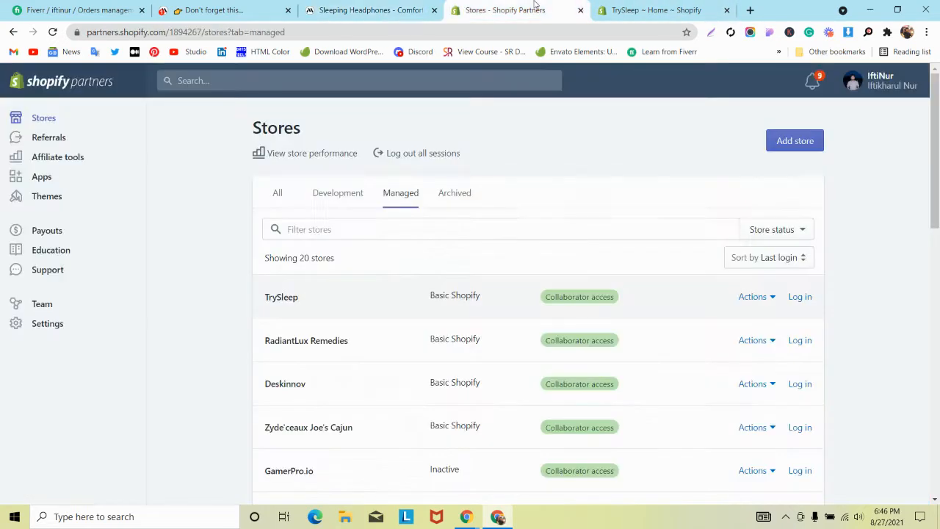
{"action": "left_click", "coordinate": [618, 4]}
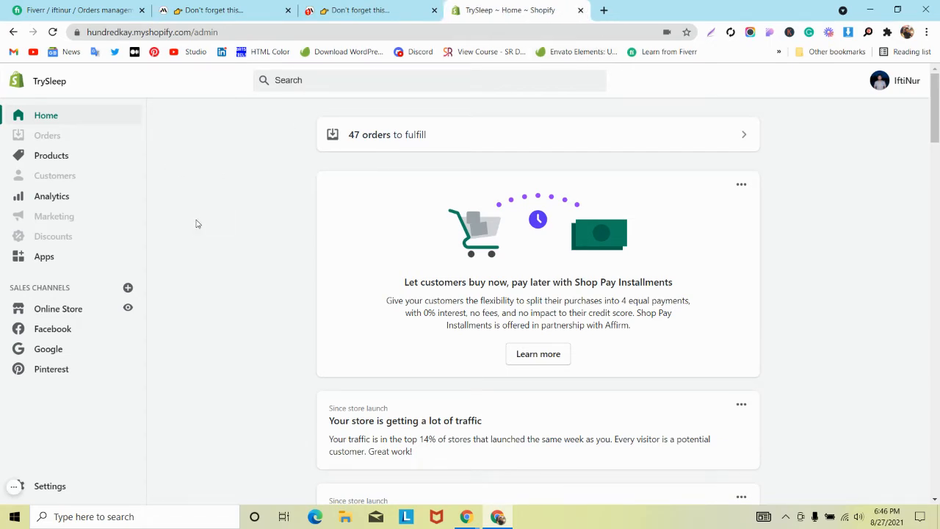
{"action": "left_click", "coordinate": [55, 261]}
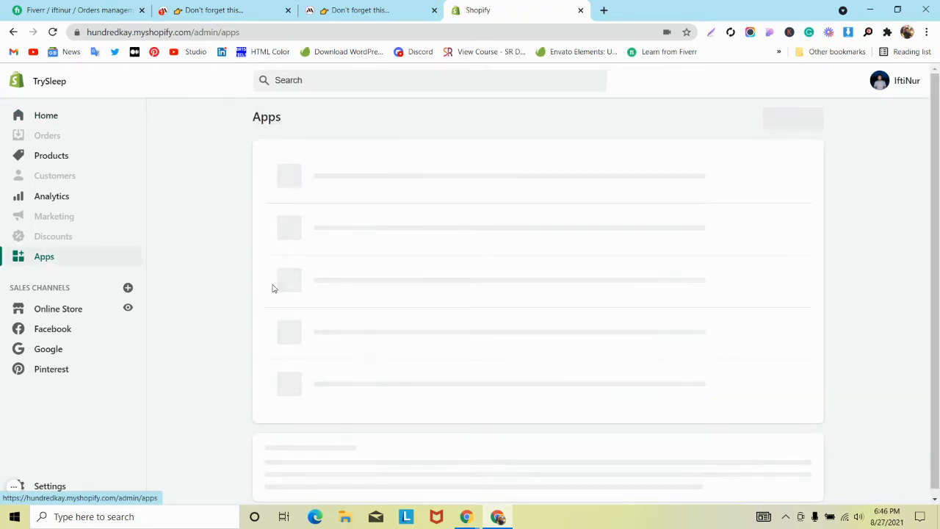
- Find PageFly Landing Page Builder among the installed apps and launch it
{"action": "scroll", "coordinate": [331, 277], "scroll_direction": "down", "scroll_amount": 4}
{"action": "scroll", "coordinate": [345, 279], "scroll_direction": "down", "scroll_amount": 5}
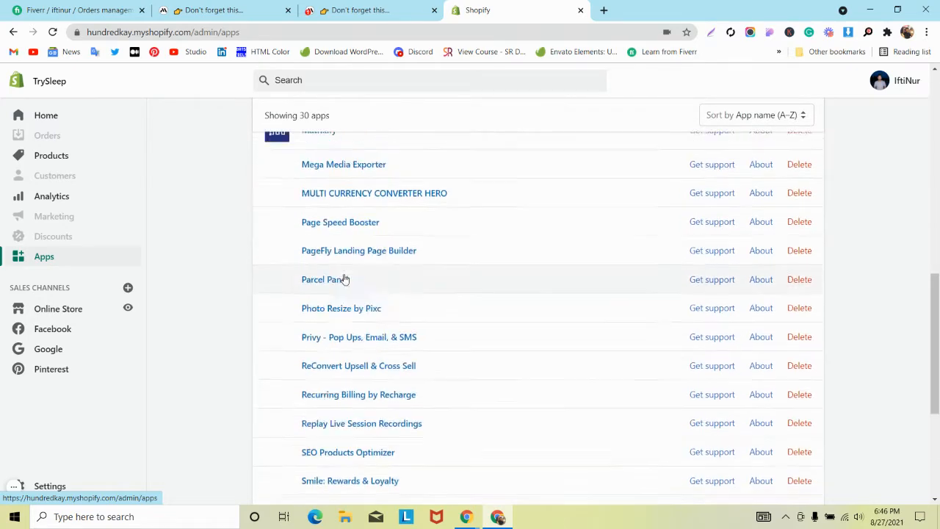
{"action": "scroll", "coordinate": [345, 280], "scroll_direction": "down", "scroll_amount": 2}
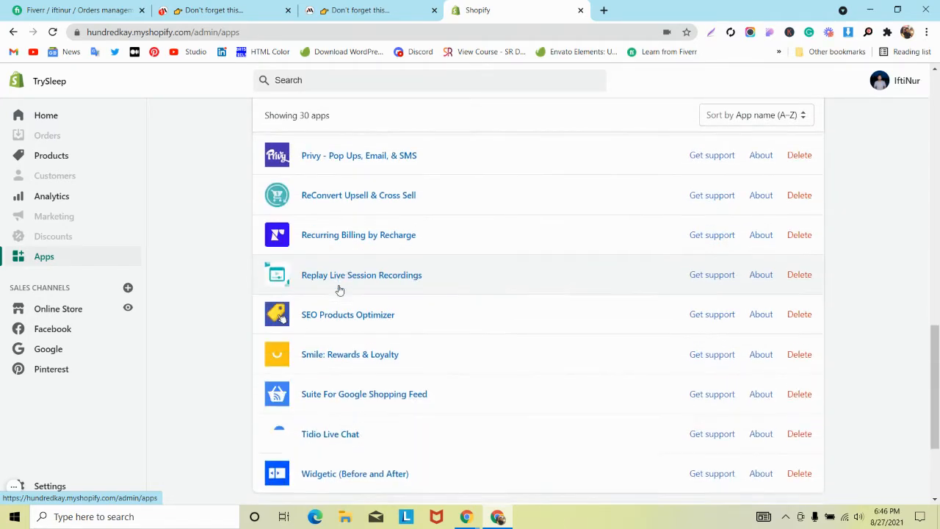
{"action": "scroll", "coordinate": [342, 283], "scroll_direction": "up", "scroll_amount": 3}
{"action": "scroll", "coordinate": [339, 288], "scroll_direction": "down", "scroll_amount": 2}
{"action": "scroll", "coordinate": [341, 287], "scroll_direction": "up", "scroll_amount": 4}
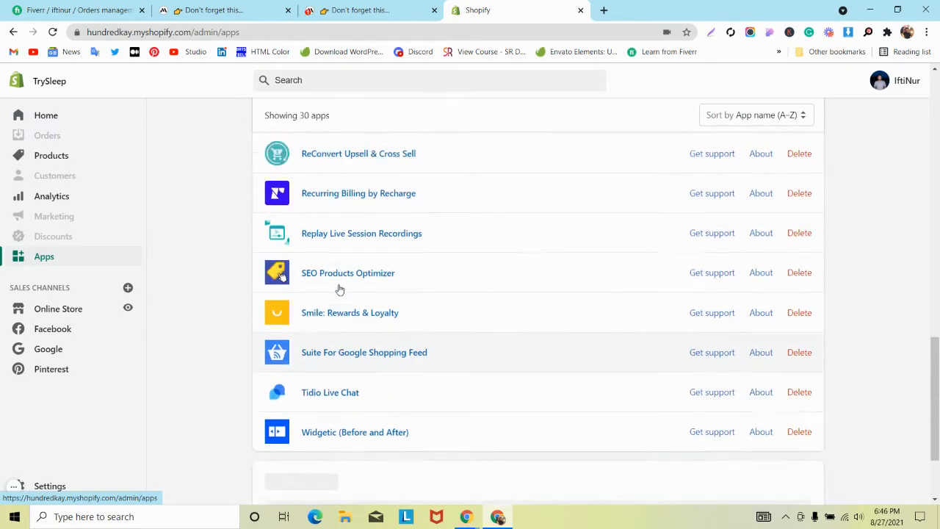
{"action": "left_click", "coordinate": [342, 243]}
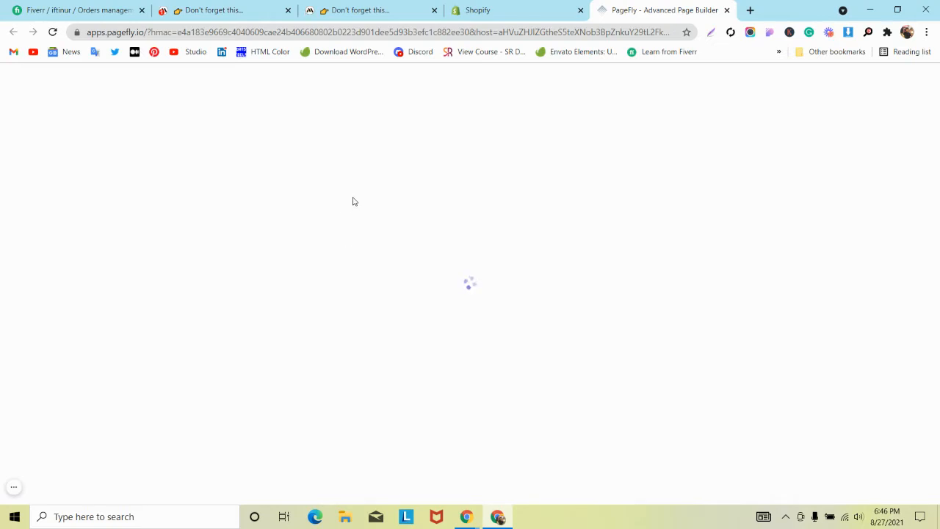
- Return to the MindBand product page and examine the hero's header, rating, headline, benefit list and product images
{"action": "left_click", "coordinate": [265, 5]}
{"action": "left_click", "coordinate": [347, 10]}
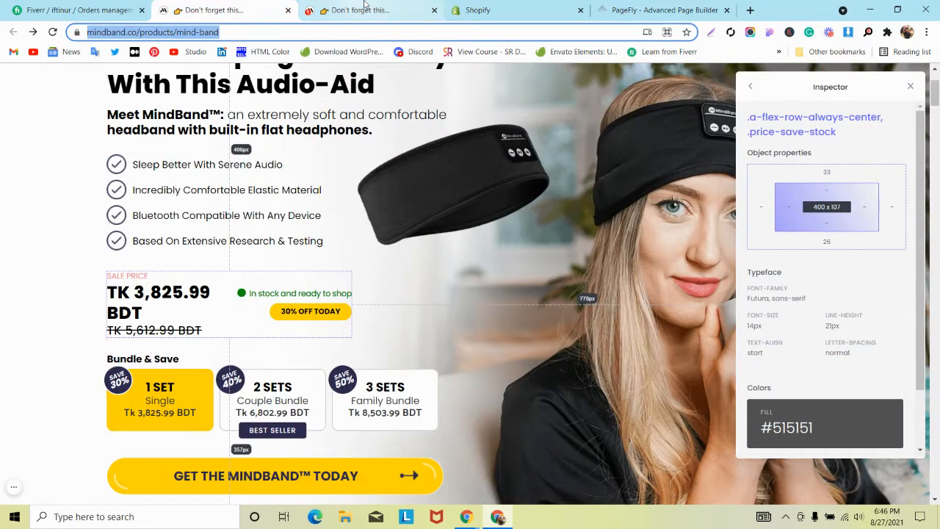
{"action": "scroll", "coordinate": [266, 168], "scroll_direction": "down", "scroll_amount": 2}
{"action": "scroll", "coordinate": [282, 221], "scroll_direction": "up", "scroll_amount": 2}
{"action": "scroll", "coordinate": [285, 227], "scroll_direction": "down", "scroll_amount": 2}
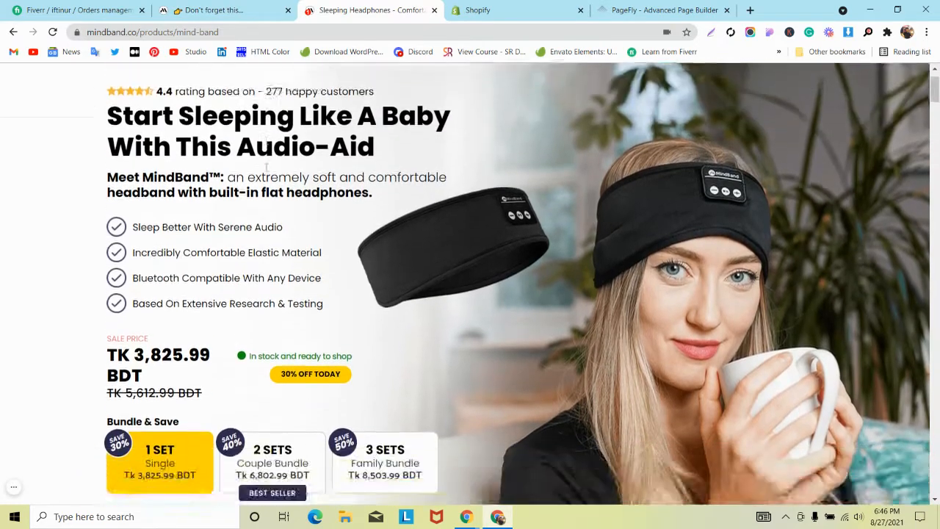
{"action": "scroll", "coordinate": [286, 227], "scroll_direction": "up", "scroll_amount": 2}
{"action": "scroll", "coordinate": [286, 228], "scroll_direction": "down", "scroll_amount": 3}
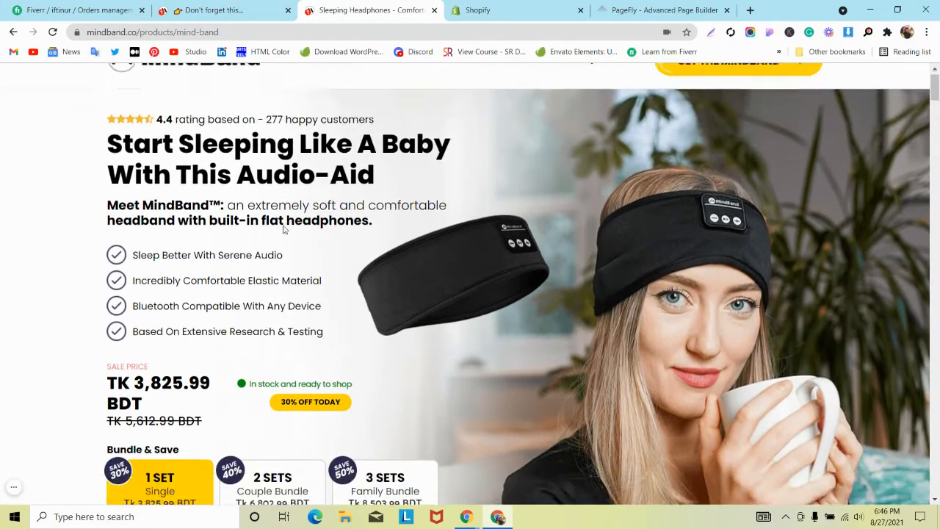
{"action": "scroll", "coordinate": [283, 228], "scroll_direction": "up", "scroll_amount": 3}
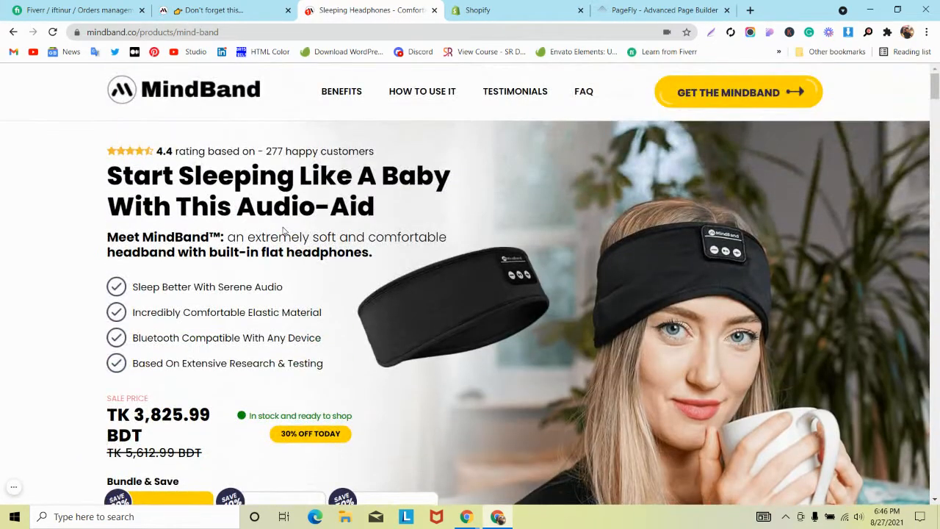
{"action": "scroll", "coordinate": [127, 202], "scroll_direction": "down", "scroll_amount": 3}
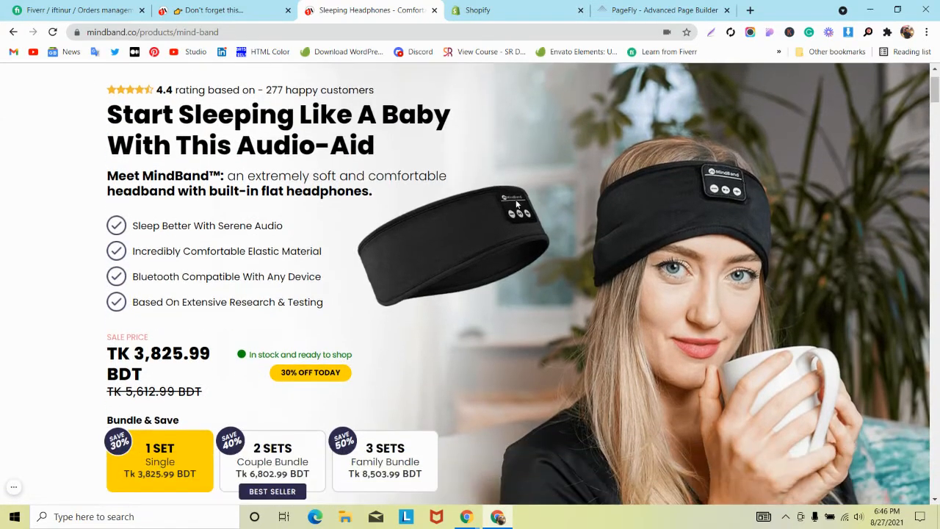
{"action": "scroll", "coordinate": [658, 189], "scroll_direction": "up", "scroll_amount": 2}
{"action": "scroll", "coordinate": [470, 230], "scroll_direction": "down", "scroll_amount": 2}
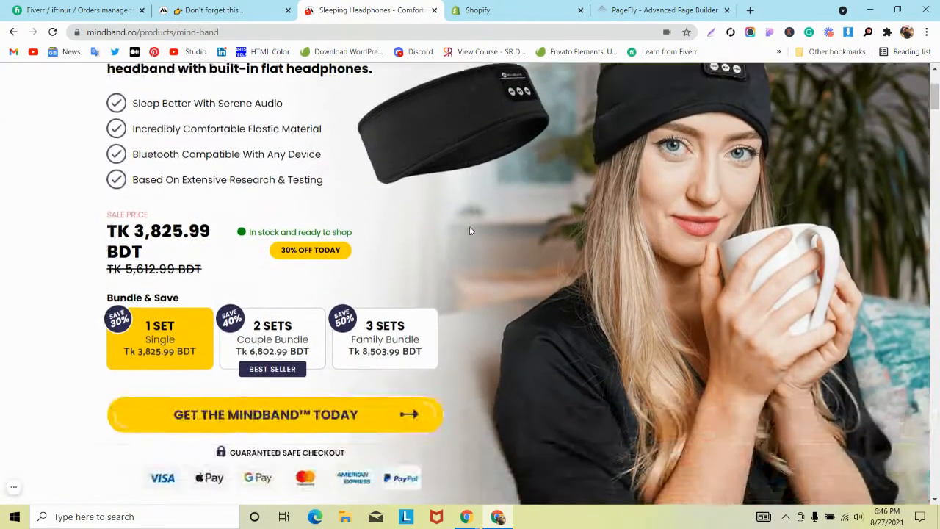
{"action": "scroll", "coordinate": [470, 230], "scroll_direction": "up", "scroll_amount": 3}
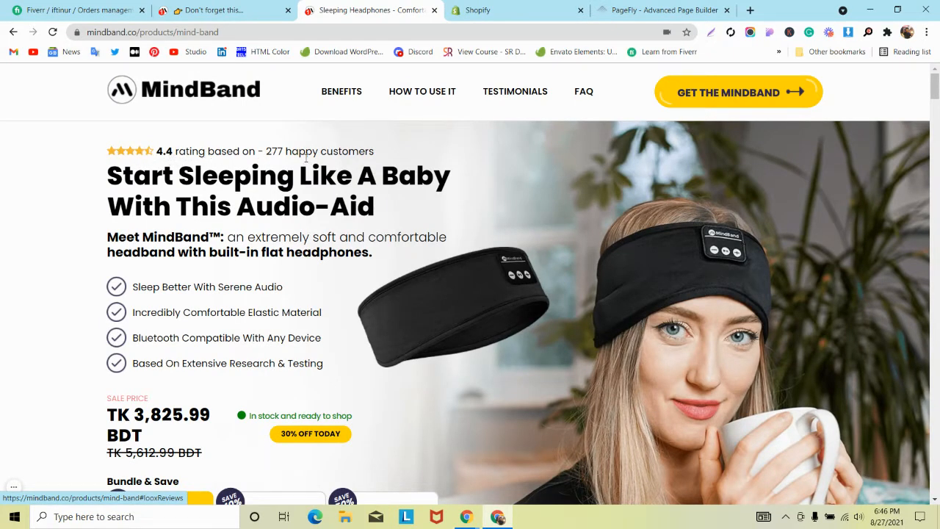
{"action": "scroll", "coordinate": [217, 181], "scroll_direction": "down", "scroll_amount": 2}
{"action": "scroll", "coordinate": [217, 181], "scroll_direction": "up", "scroll_amount": 1}
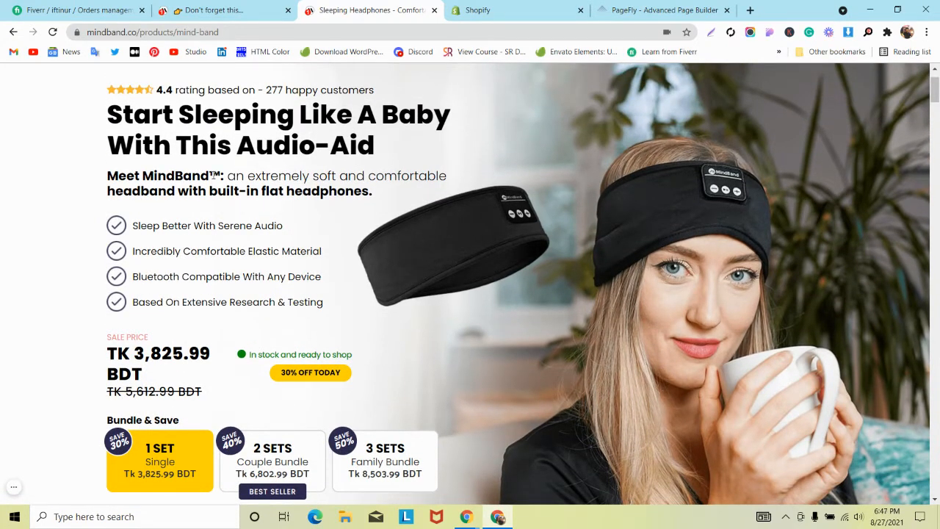
- Examine the MindBand page's sale price, bundle options, purchase button, payment badges and the trust badge and testimonial section
{"action": "scroll", "coordinate": [213, 175], "scroll_direction": "down", "scroll_amount": 2}
{"action": "scroll", "coordinate": [171, 201], "scroll_direction": "down", "scroll_amount": 1}
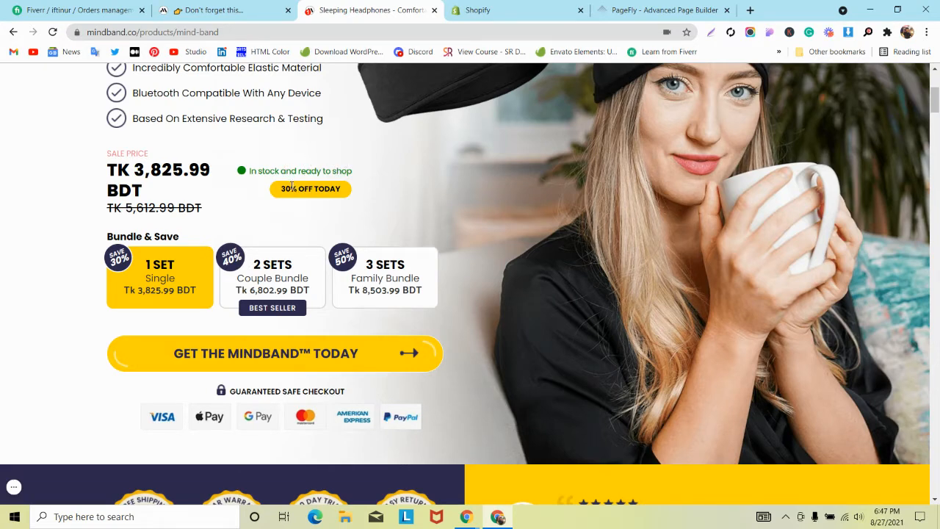
{"action": "scroll", "coordinate": [280, 196], "scroll_direction": "down", "scroll_amount": 2}
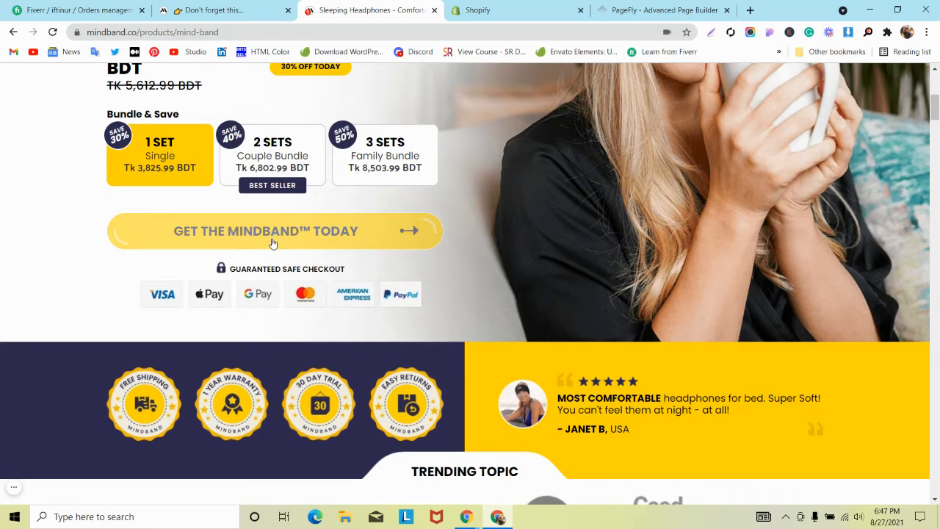
{"action": "scroll", "coordinate": [272, 244], "scroll_direction": "down", "scroll_amount": 1}
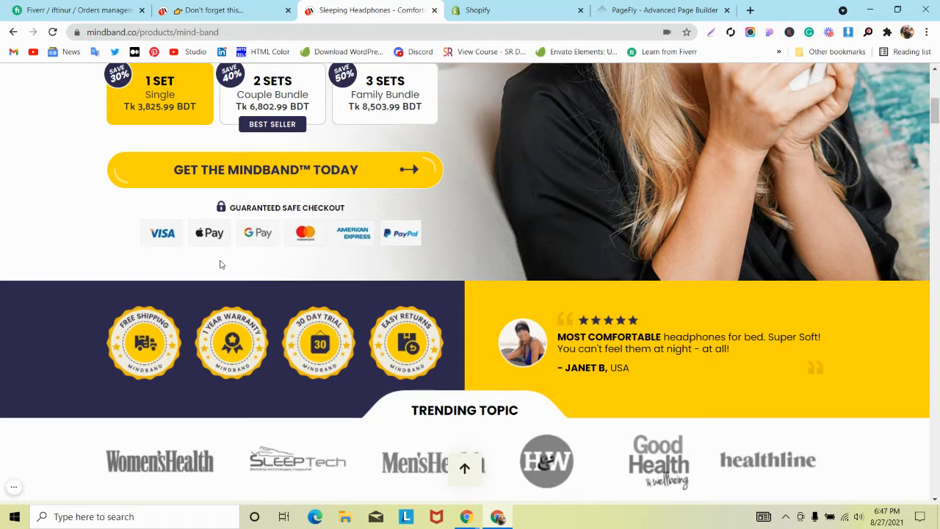
- Review the MindBand product page from the hero and pricing area down to the trust badges, testimonial and Trending Topic logos
{"action": "scroll", "coordinate": [221, 265], "scroll_direction": "up", "scroll_amount": 5}
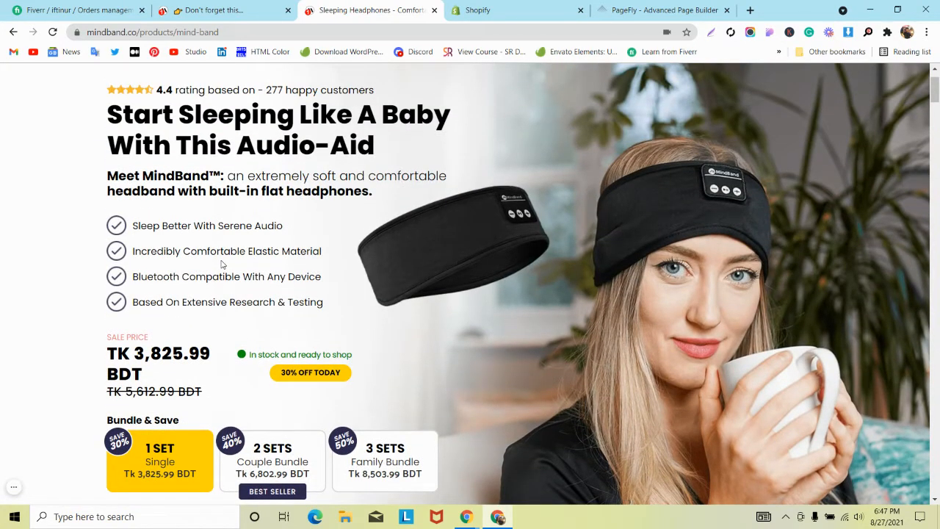
{"action": "scroll", "coordinate": [222, 265], "scroll_direction": "up", "scroll_amount": 1}
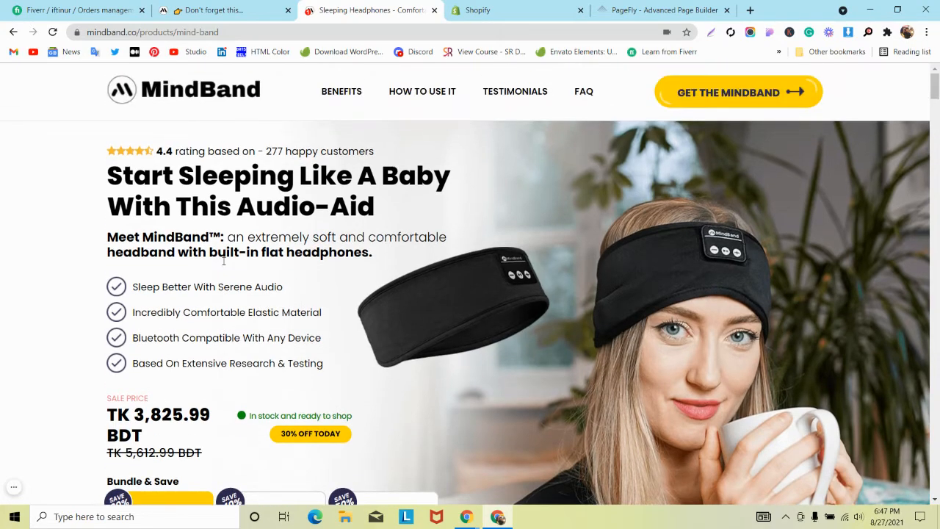
{"action": "scroll", "coordinate": [224, 266], "scroll_direction": "down", "scroll_amount": 3}
{"action": "scroll", "coordinate": [224, 268], "scroll_direction": "up", "scroll_amount": 3}
{"action": "left_click", "coordinate": [644, 10]}
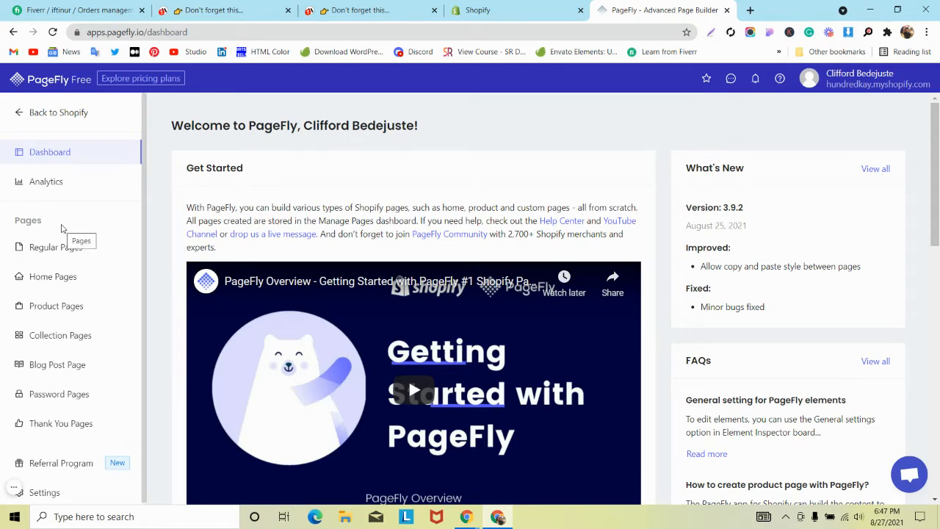
{"action": "left_click", "coordinate": [340, 12]}
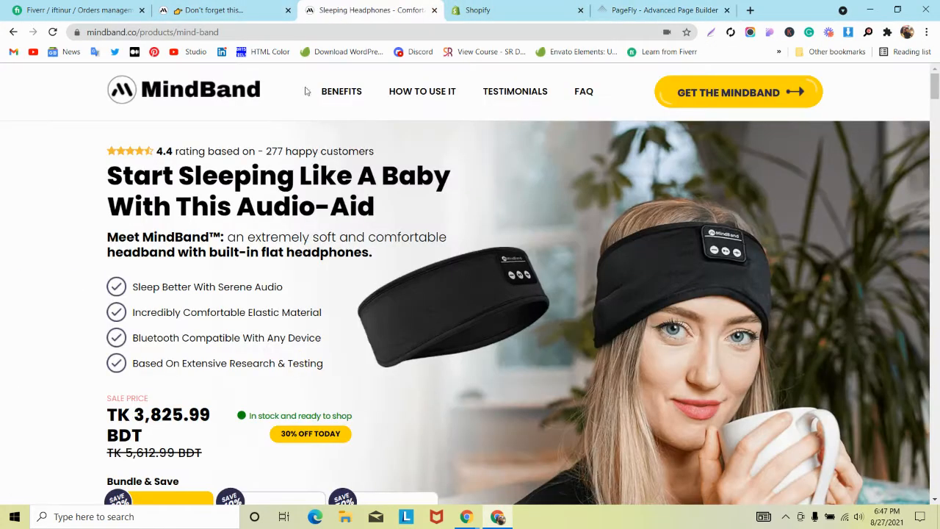
{"action": "scroll", "coordinate": [307, 92], "scroll_direction": "down", "scroll_amount": 2}
{"action": "scroll", "coordinate": [297, 172], "scroll_direction": "up", "scroll_amount": 2}
{"action": "scroll", "coordinate": [297, 172], "scroll_direction": "down", "scroll_amount": 1}
{"action": "scroll", "coordinate": [297, 172], "scroll_direction": "down", "scroll_amount": 3}
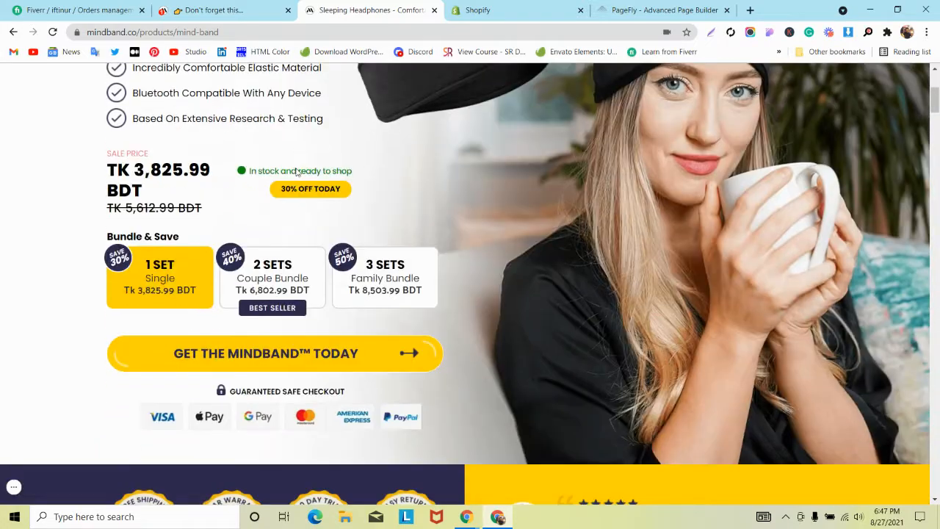
{"action": "scroll", "coordinate": [297, 170], "scroll_direction": "down", "scroll_amount": 4}
{"action": "scroll", "coordinate": [297, 170], "scroll_direction": "down", "scroll_amount": 1}
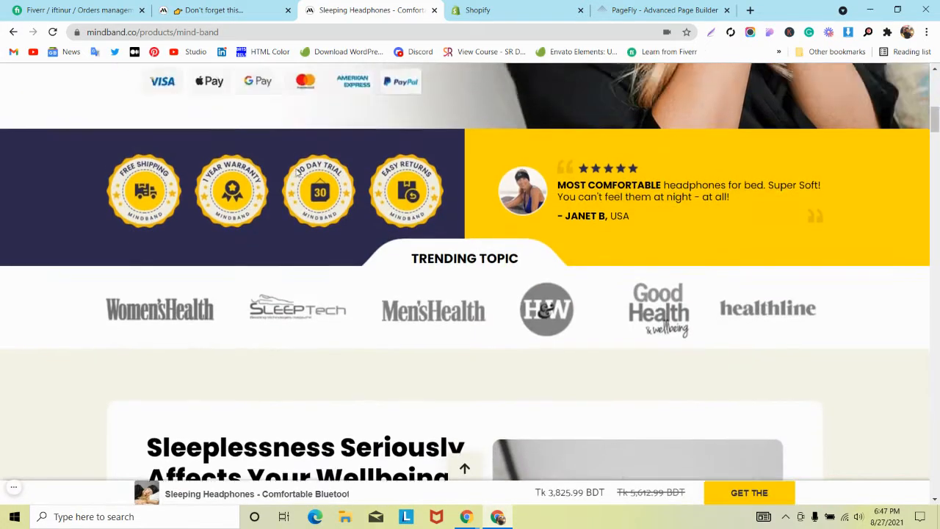
{"action": "scroll", "coordinate": [297, 171], "scroll_direction": "up", "scroll_amount": 6}
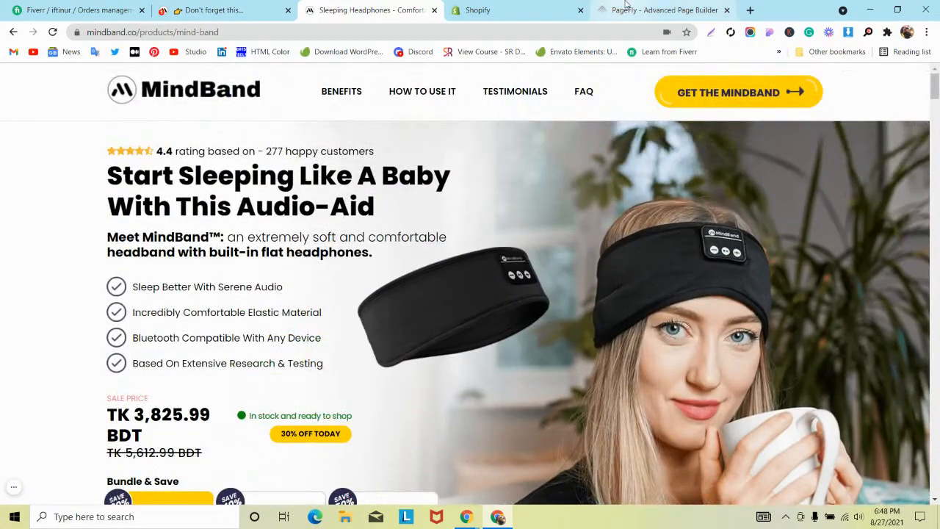
- Switch to PageFly and change the Trial product page's type to Password Page, saving and accepting use of the password page slot
{"action": "left_click", "coordinate": [629, 11]}
{"action": "left_click", "coordinate": [44, 307]}
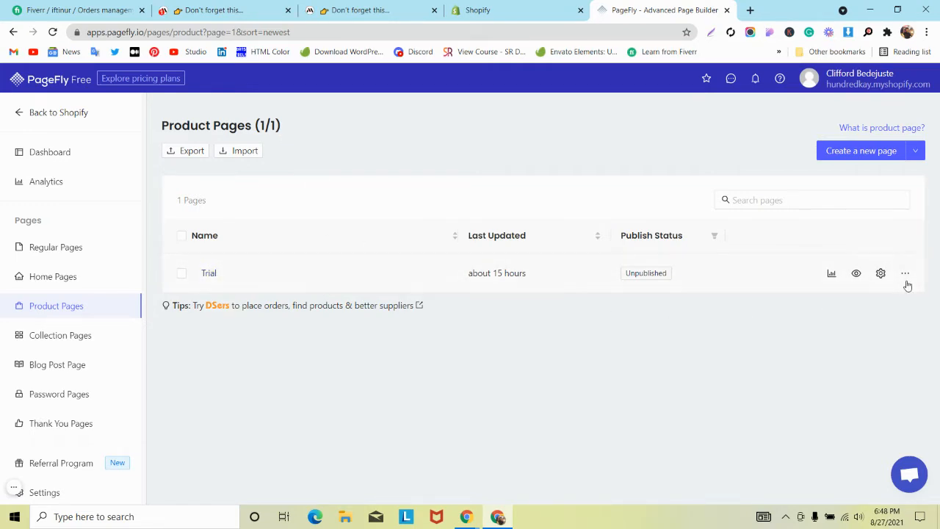
{"action": "mouse_move", "coordinate": [906, 278]}
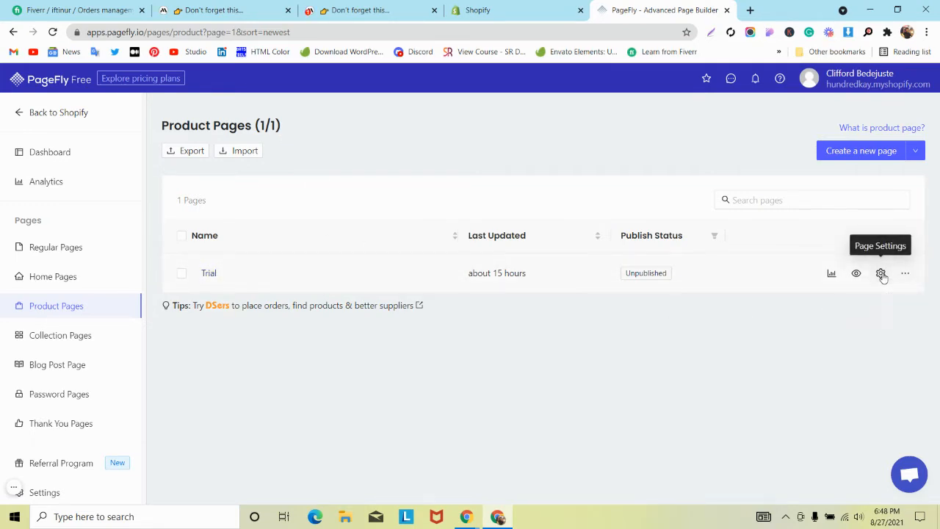
{"action": "left_click", "coordinate": [882, 273]}
{"action": "left_click", "coordinate": [180, 197]}
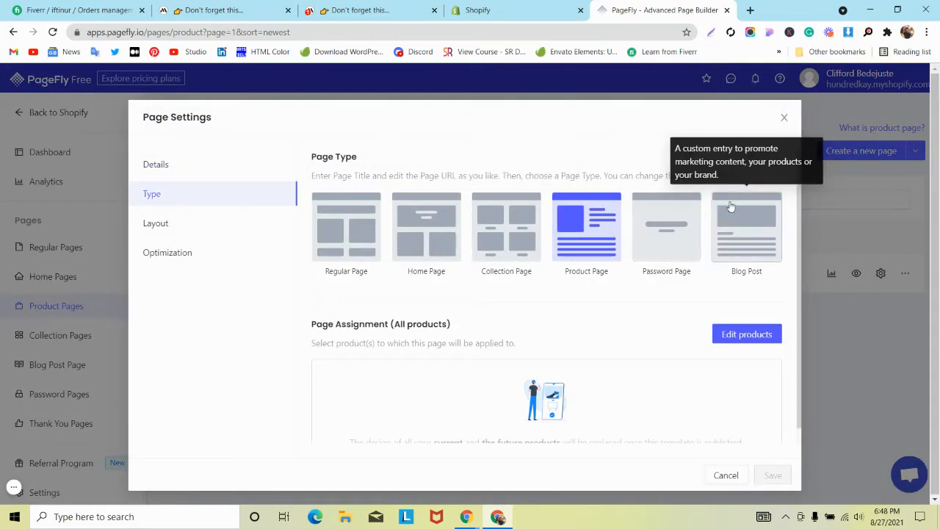
{"action": "left_click", "coordinate": [733, 258]}
{"action": "left_click", "coordinate": [650, 251]}
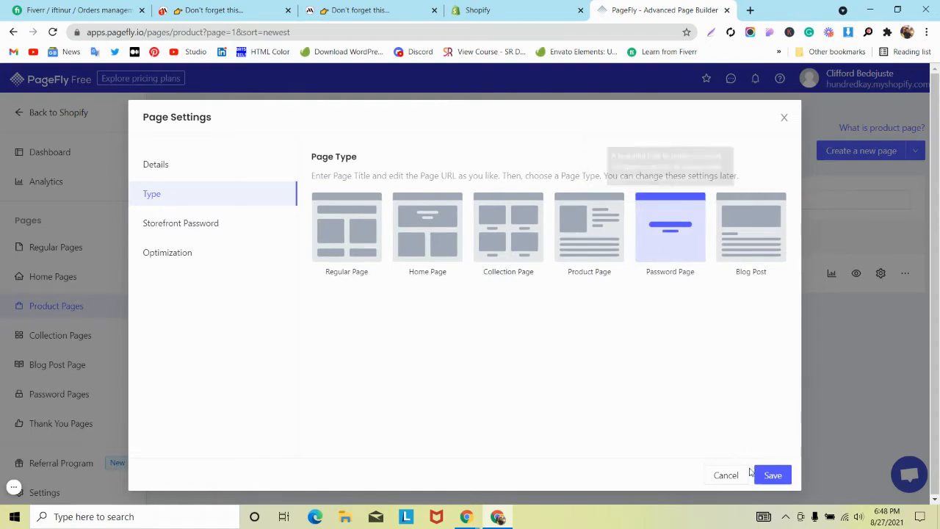
{"action": "left_click", "coordinate": [771, 476]}
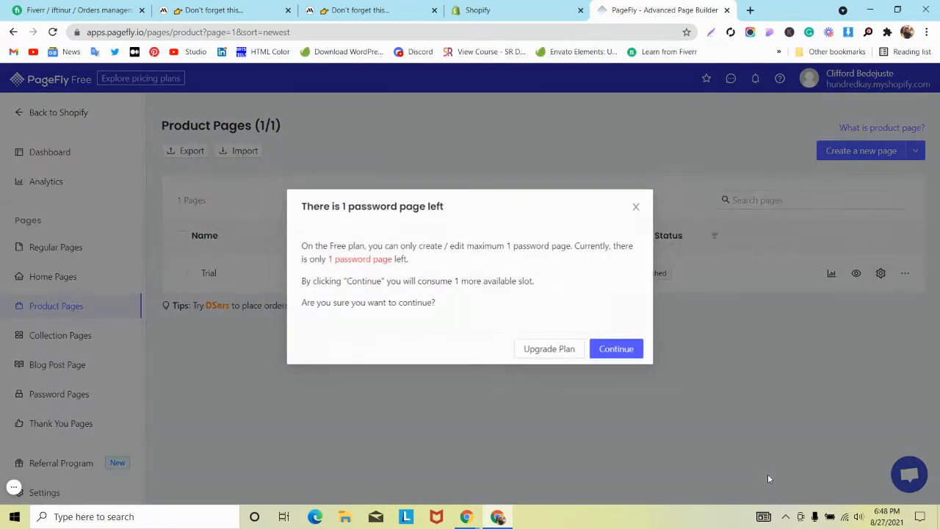
{"action": "left_click", "coordinate": [636, 352]}
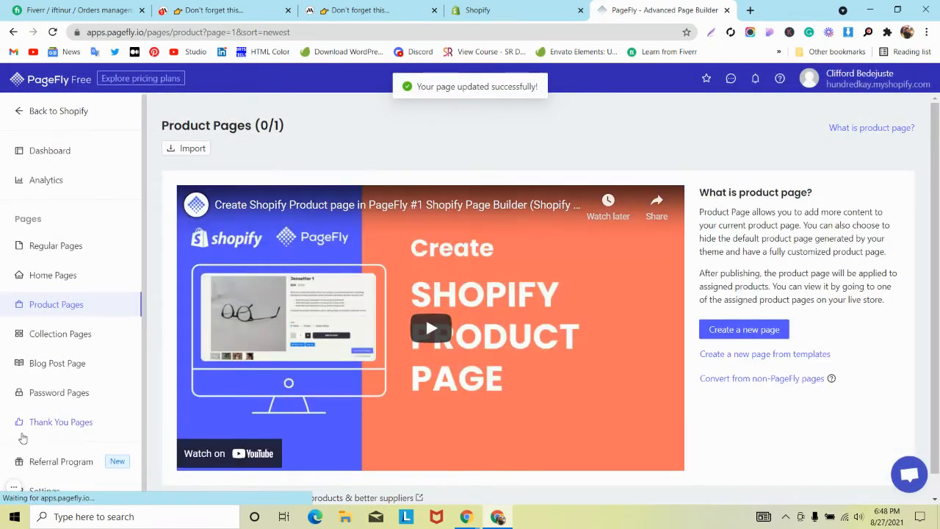
- Check the Password Pages list and create a new blank product page, accepting use of the free plan's product page slot
{"action": "left_click", "coordinate": [33, 396]}
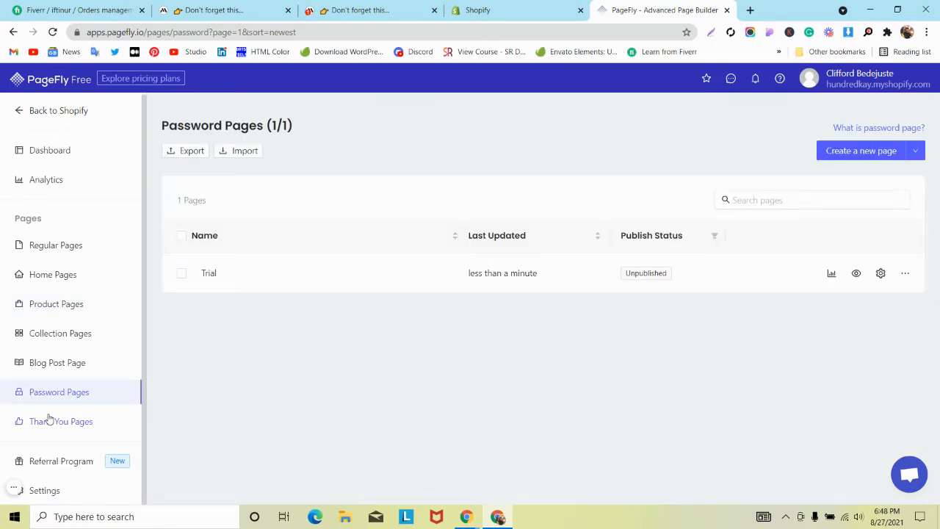
{"action": "left_click", "coordinate": [80, 312]}
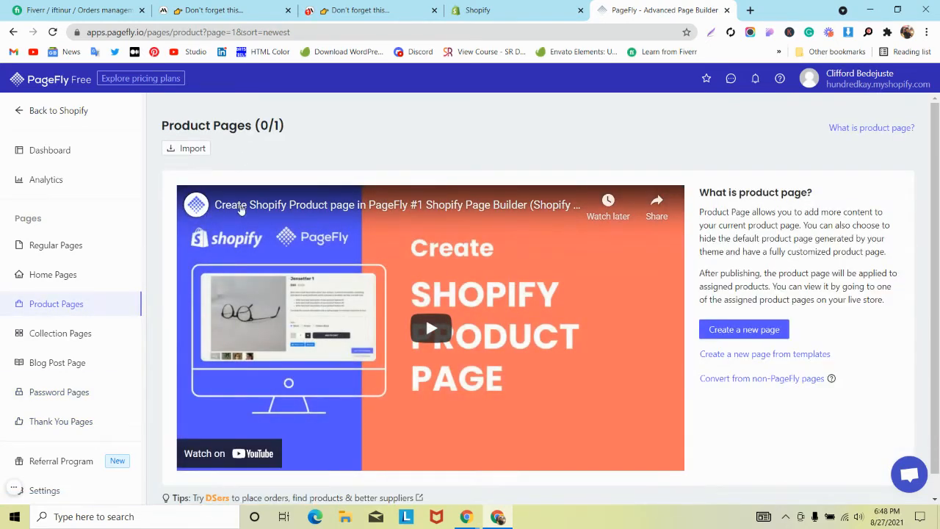
{"action": "scroll", "coordinate": [246, 215], "scroll_direction": "down", "scroll_amount": 1}
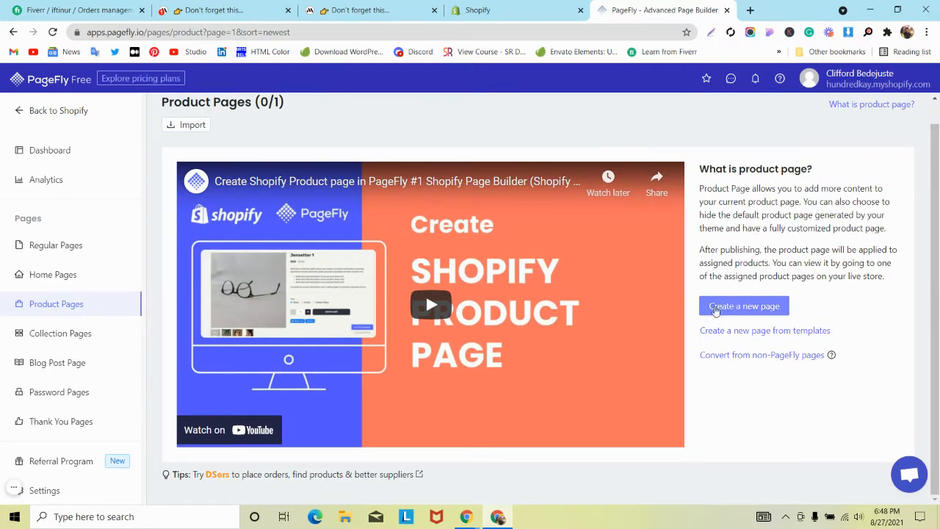
{"action": "left_click", "coordinate": [717, 307]}
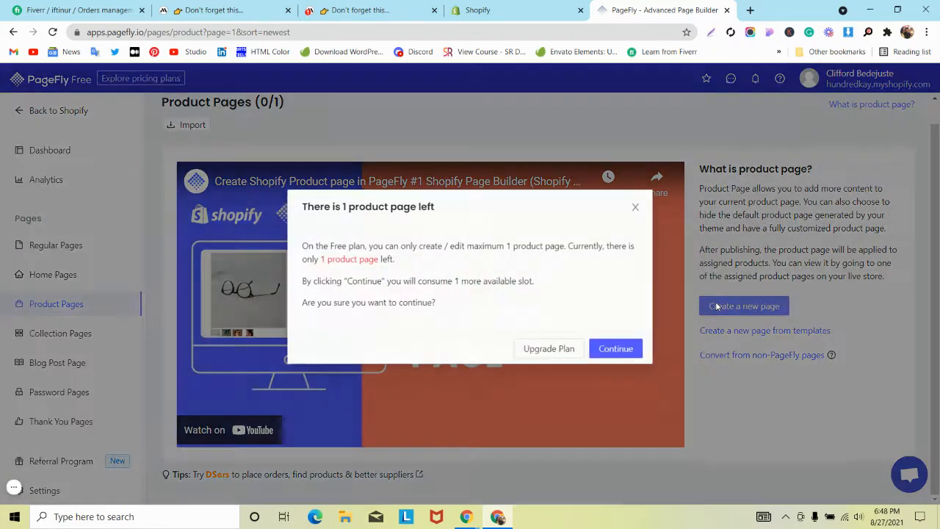
{"action": "left_click", "coordinate": [613, 352]}
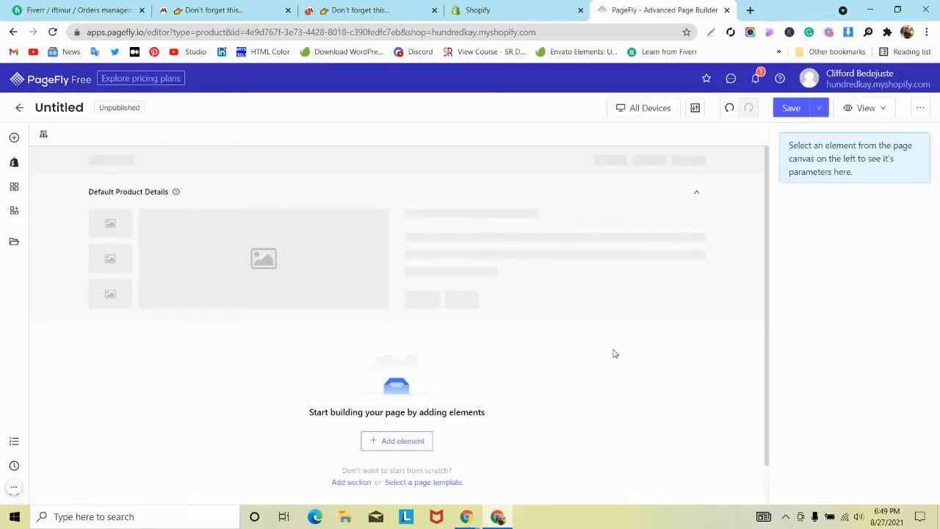
- Examine the blank product page canvas, from the Default Product Details block to the area for adding elements, sections or a template
{"action": "scroll", "coordinate": [339, 301], "scroll_direction": "down", "scroll_amount": 1}
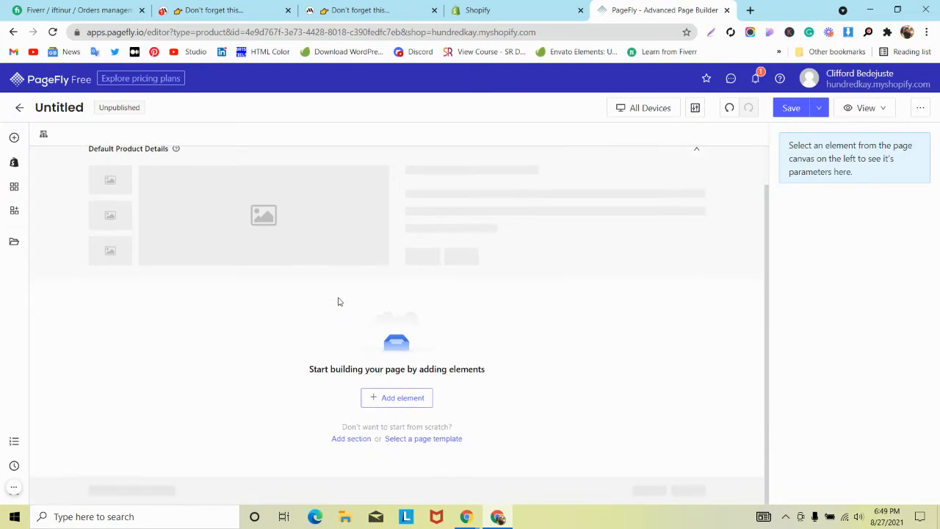
{"action": "scroll", "coordinate": [340, 302], "scroll_direction": "up", "scroll_amount": 1}
{"action": "scroll", "coordinate": [340, 303], "scroll_direction": "down", "scroll_amount": 1}
{"action": "scroll", "coordinate": [338, 302], "scroll_direction": "down", "scroll_amount": 1}
{"action": "scroll", "coordinate": [232, 332], "scroll_direction": "up", "scroll_amount": 1}
{"action": "scroll", "coordinate": [231, 332], "scroll_direction": "down", "scroll_amount": 1}
{"action": "scroll", "coordinate": [230, 332], "scroll_direction": "up", "scroll_amount": 1}
{"action": "scroll", "coordinate": [230, 335], "scroll_direction": "down", "scroll_amount": 1}
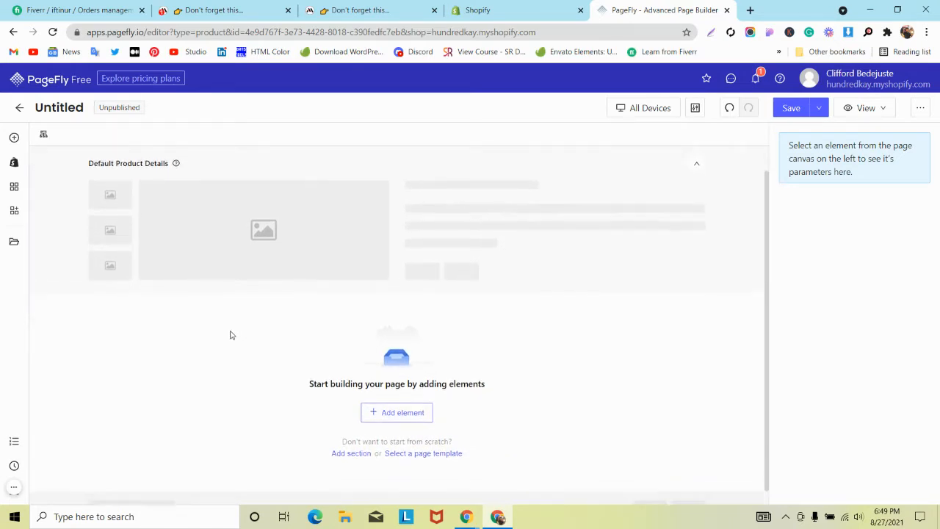
{"action": "scroll", "coordinate": [230, 335], "scroll_direction": "up", "scroll_amount": 1}
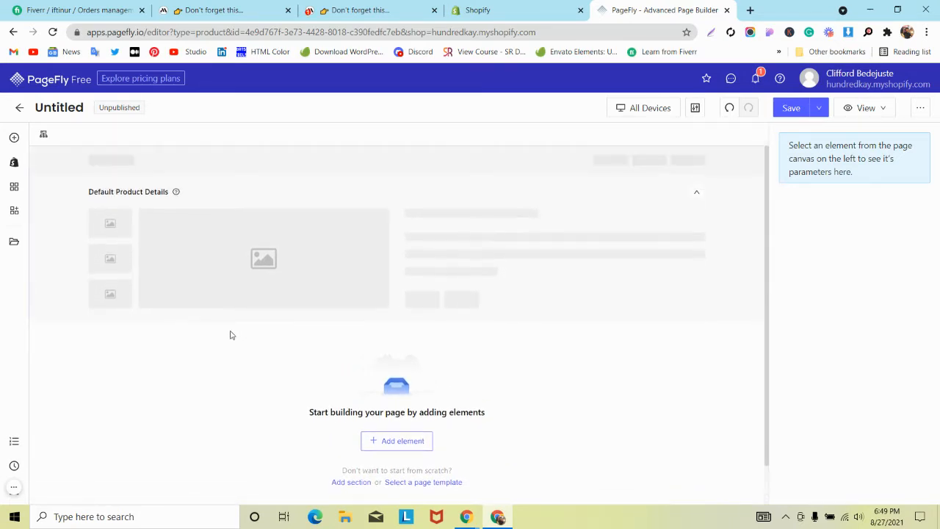
{"action": "scroll", "coordinate": [230, 335], "scroll_direction": "down", "scroll_amount": 1}
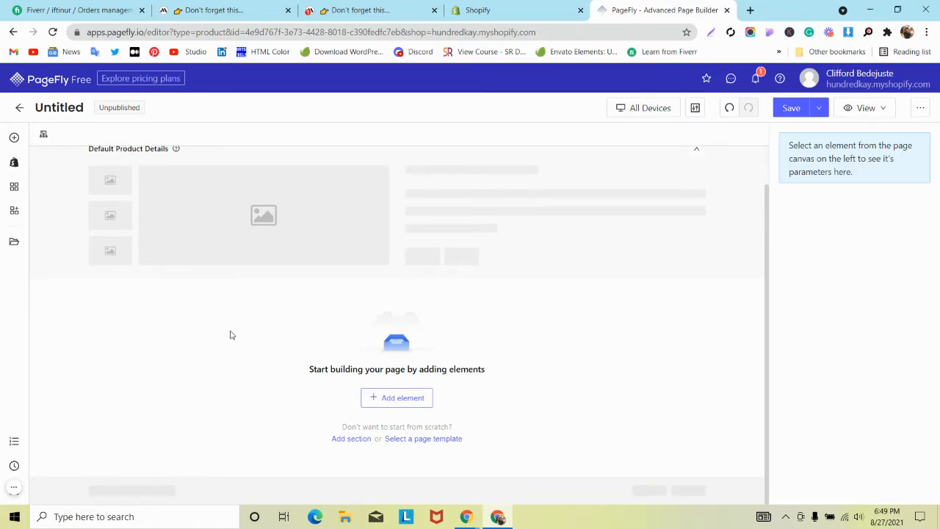
{"action": "scroll", "coordinate": [230, 335], "scroll_direction": "up", "scroll_amount": 1}
{"action": "scroll", "coordinate": [230, 335], "scroll_direction": "down", "scroll_amount": 1}
{"action": "scroll", "coordinate": [230, 335], "scroll_direction": "up", "scroll_amount": 1}
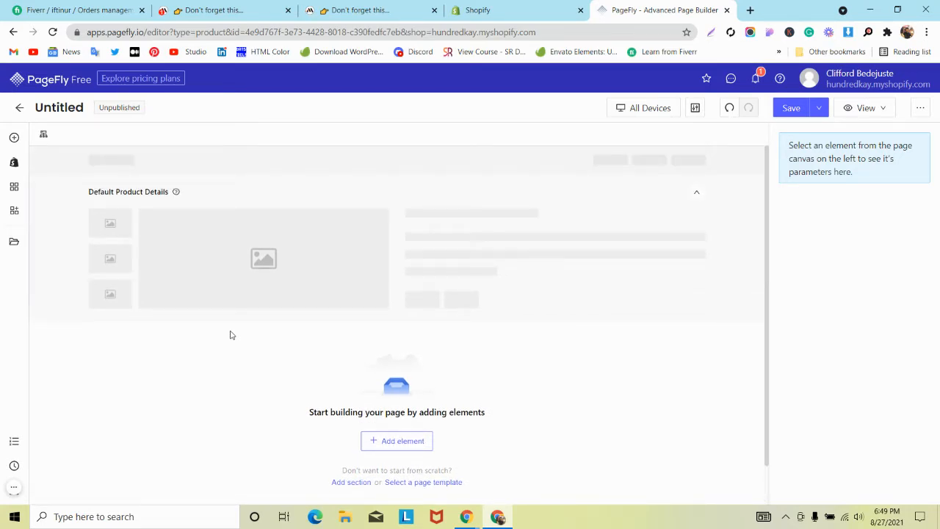
- Retitle the new product page as "TrySleep ™" using the clipboard history entry, and save the page
{"action": "left_click", "coordinate": [64, 109]}
{"action": "double_click", "coordinate": [63, 109]}
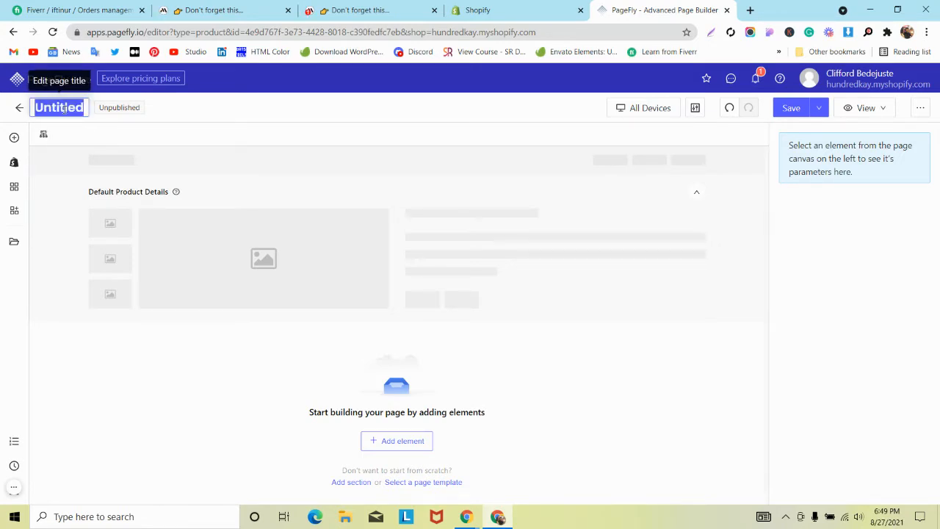
{"action": "key", "text": "super+v"}
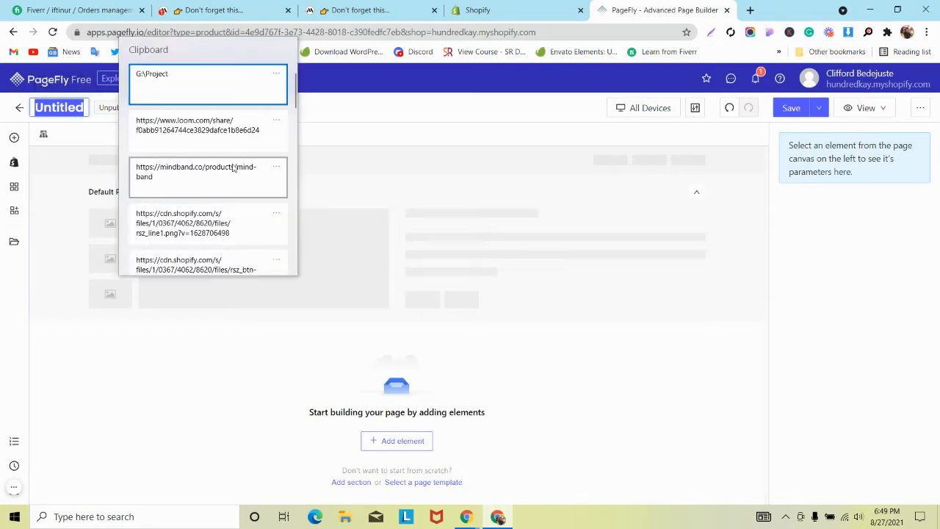
{"action": "scroll", "coordinate": [233, 168], "scroll_direction": "down", "scroll_amount": 4}
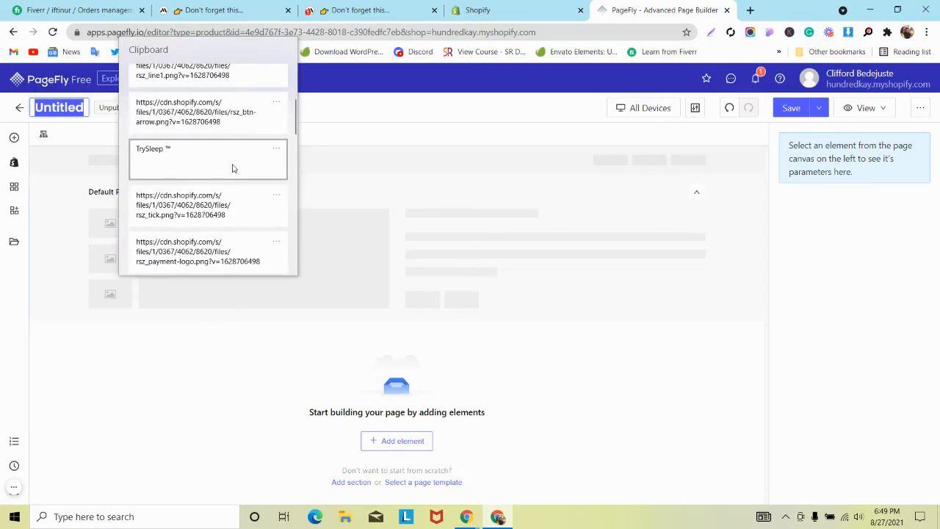
{"action": "left_click", "coordinate": [232, 168]}
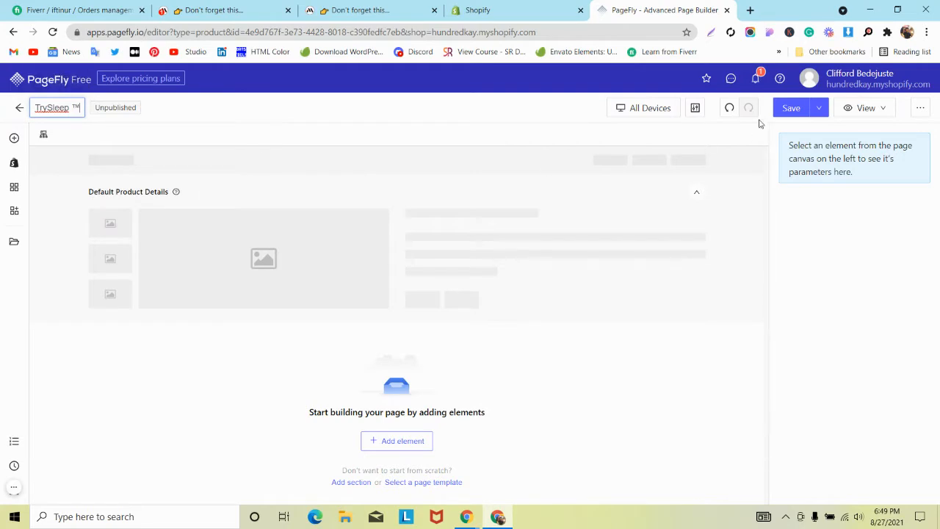
{"action": "left_click", "coordinate": [790, 110]}
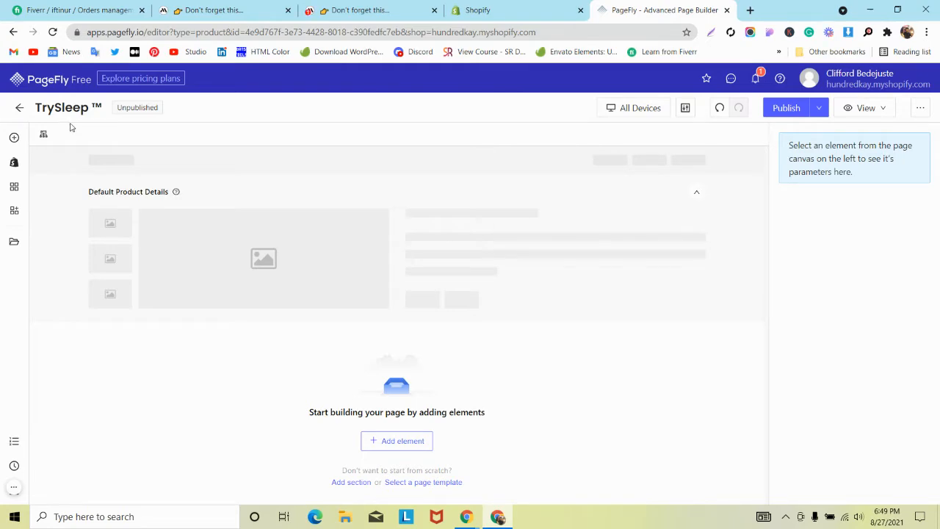
- Return to the MindBand reference page and re-examine the hero layout, bundle options, purchase button and badge section
{"action": "left_click", "coordinate": [220, 10]}
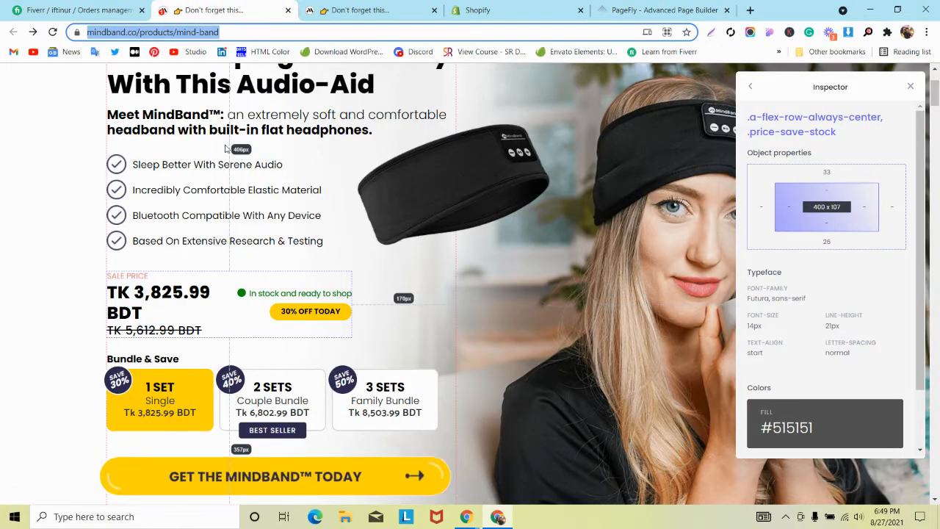
{"action": "left_click", "coordinate": [371, 10]}
{"action": "scroll", "coordinate": [263, 147], "scroll_direction": "down", "scroll_amount": 4}
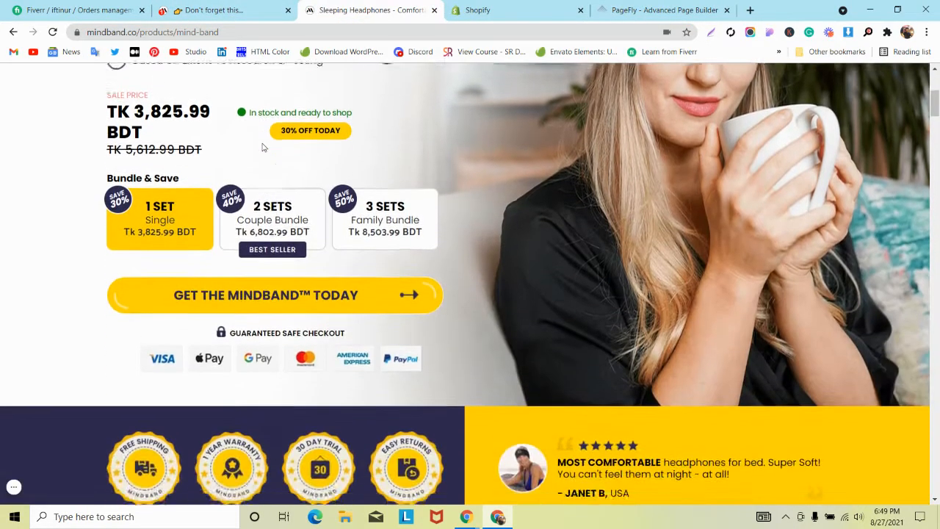
{"action": "scroll", "coordinate": [573, 161], "scroll_direction": "up", "scroll_amount": 5}
{"action": "scroll", "coordinate": [573, 161], "scroll_direction": "down", "scroll_amount": 2}
{"action": "scroll", "coordinate": [573, 161], "scroll_direction": "up", "scroll_amount": 3}
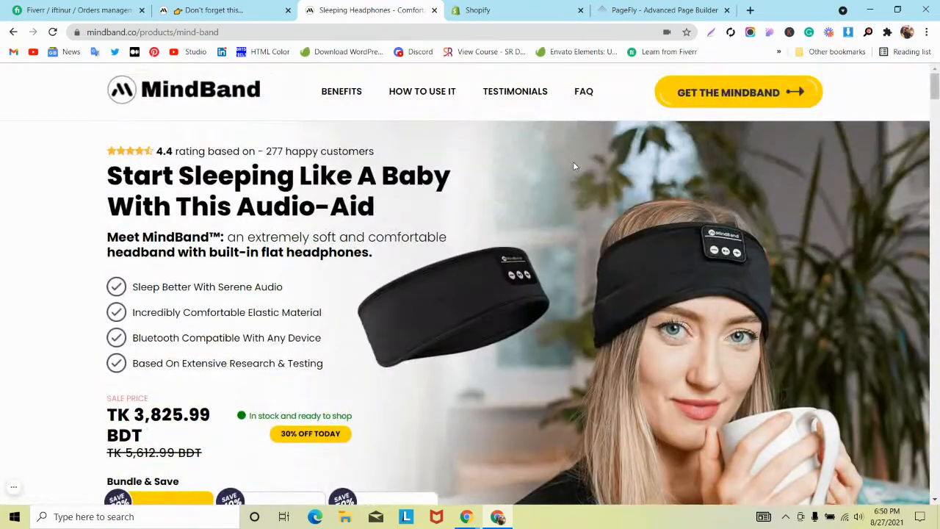
{"action": "scroll", "coordinate": [575, 166], "scroll_direction": "down", "scroll_amount": 1}
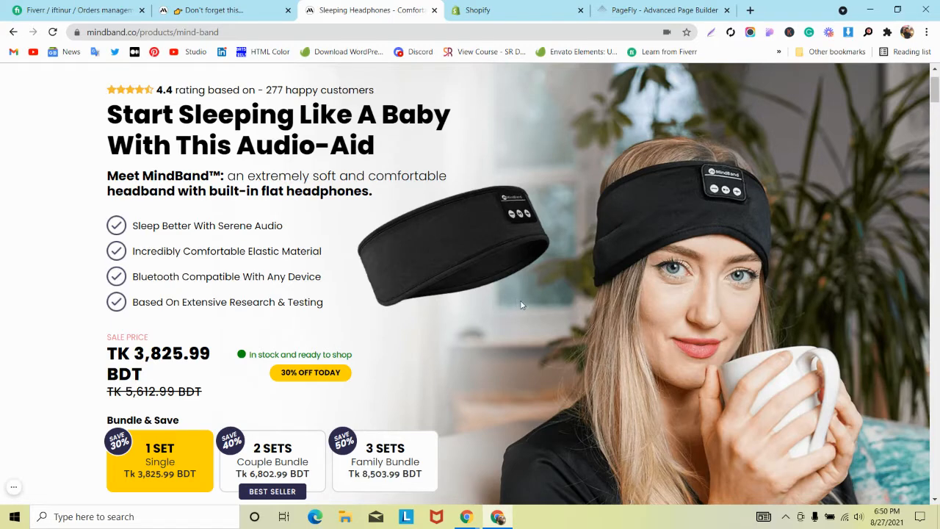
- Return to the PageFly editor and examine the ready-made column layouts available for the TrySleep ™ page
{"action": "left_click", "coordinate": [477, 11]}
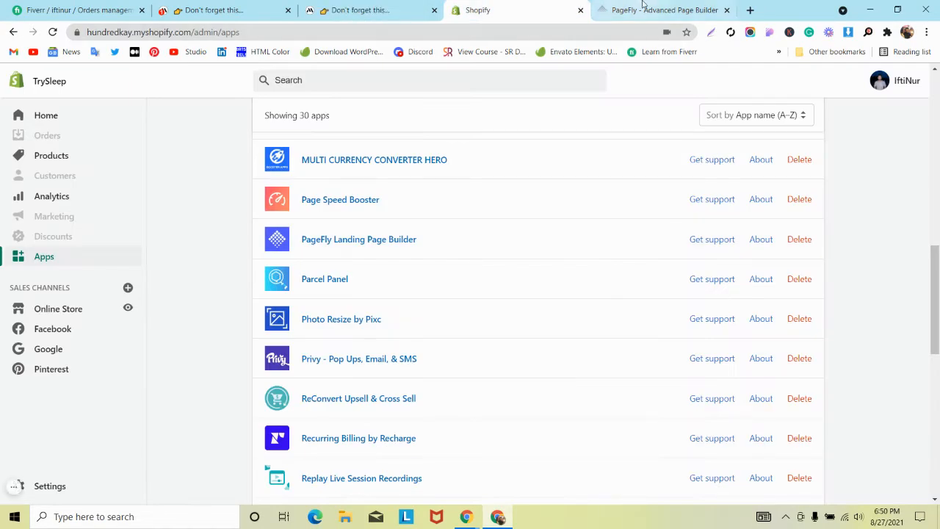
{"action": "left_click", "coordinate": [657, 10]}
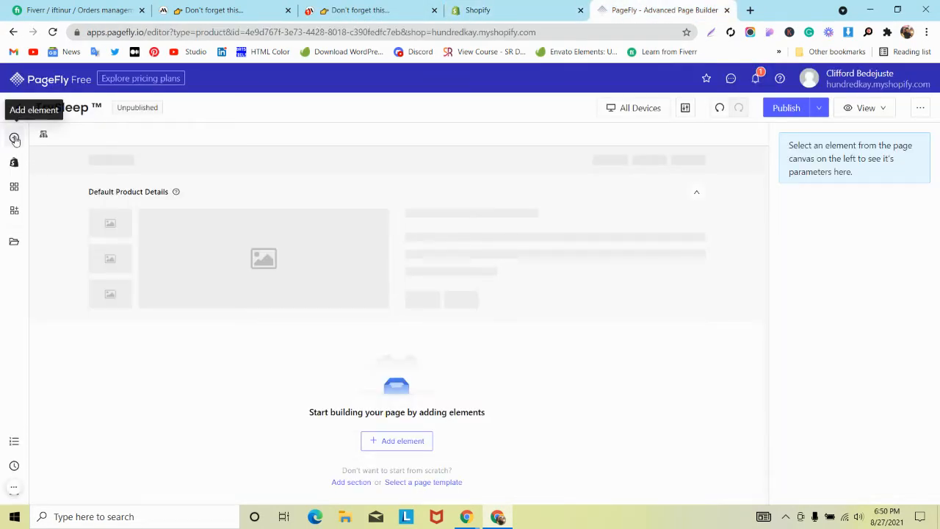
{"action": "left_click", "coordinate": [15, 139]}
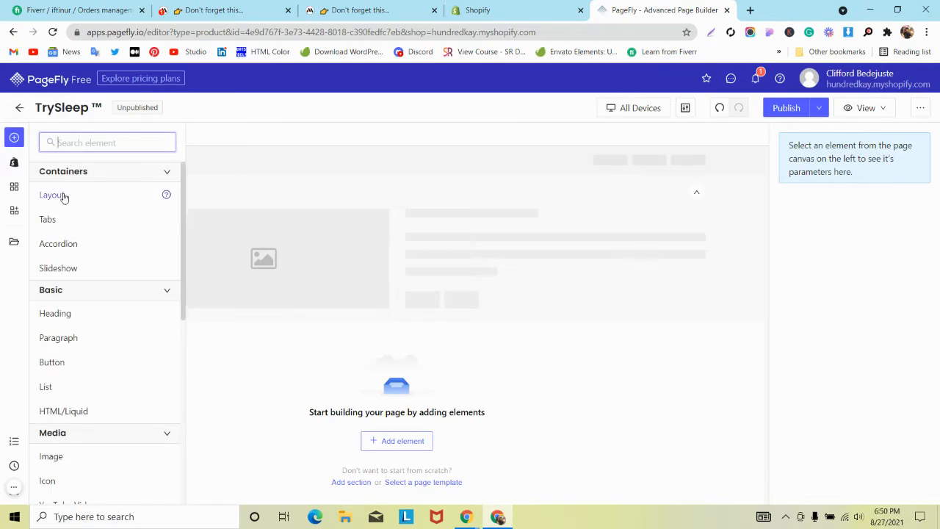
{"action": "mouse_move", "coordinate": [63, 198]}
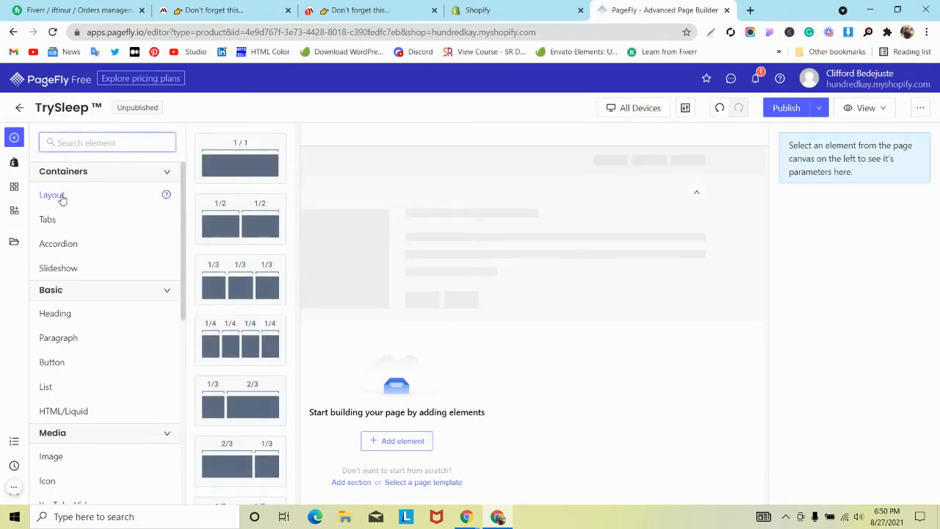
{"action": "scroll", "coordinate": [251, 169], "scroll_direction": "down", "scroll_amount": 3}
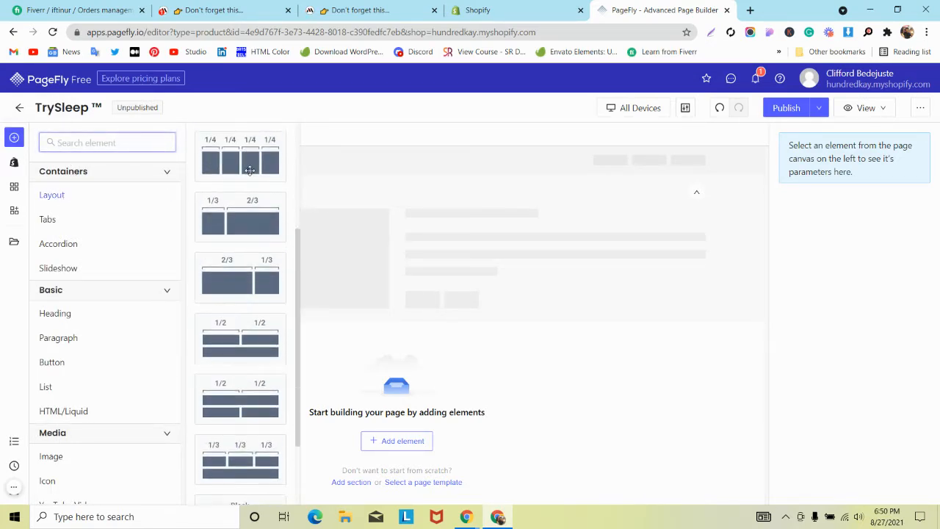
{"action": "scroll", "coordinate": [250, 170], "scroll_direction": "down", "scroll_amount": 3}
{"action": "scroll", "coordinate": [248, 277], "scroll_direction": "up", "scroll_amount": 5}
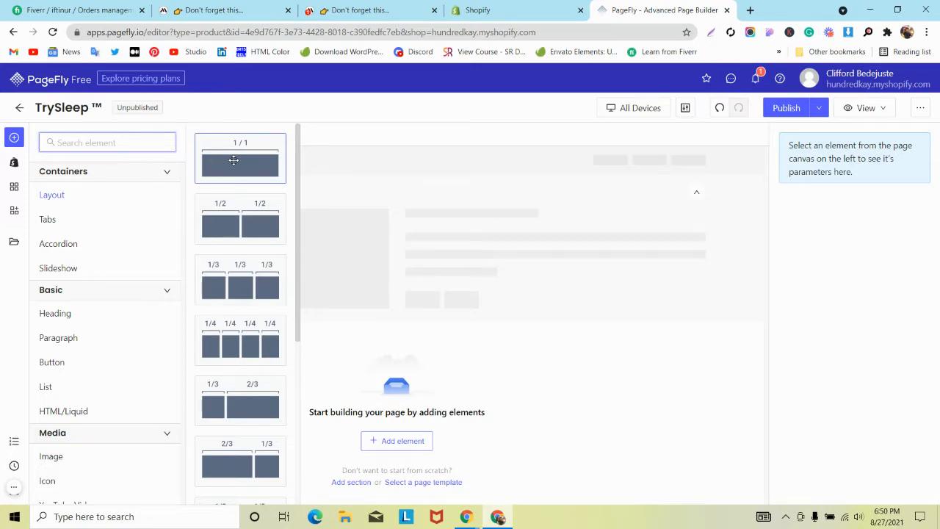
- Compare with the MindBand header and hero, and place a full-width 1/1 layout below Default Product Details in PageFly, selecting its section
{"action": "left_click", "coordinate": [345, 10]}
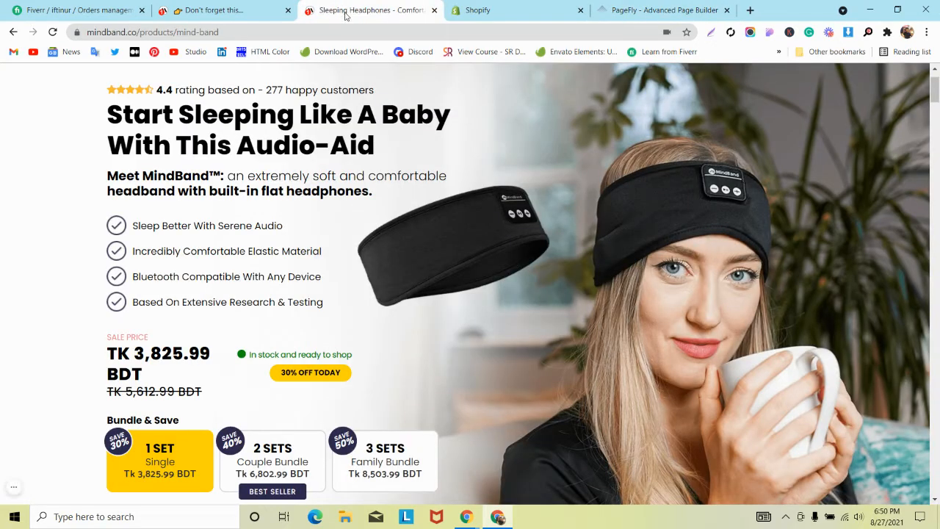
{"action": "scroll", "coordinate": [165, 180], "scroll_direction": "down", "scroll_amount": 2}
{"action": "scroll", "coordinate": [164, 180], "scroll_direction": "up", "scroll_amount": 3}
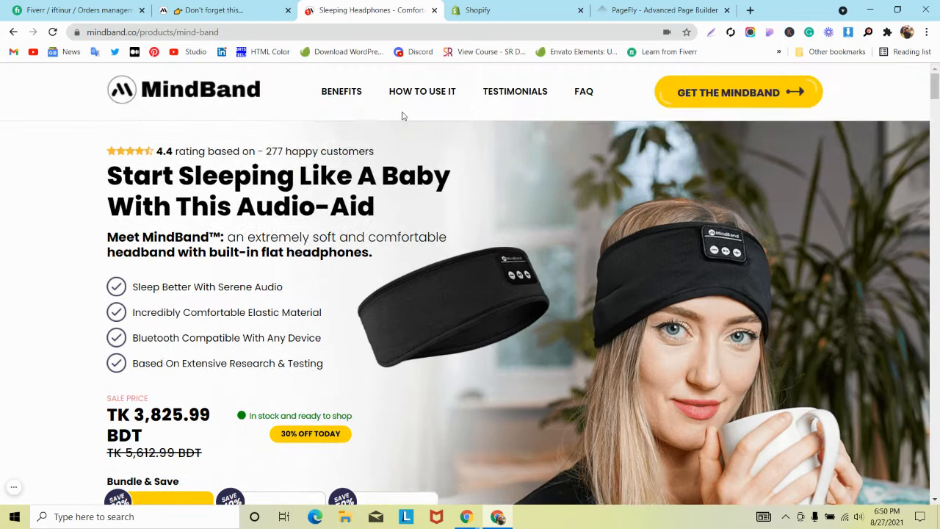
{"action": "left_click", "coordinate": [692, 9]}
{"action": "left_click_drag", "start_coordinate": [267, 133], "coordinate": [312, 365]}
{"action": "left_click", "coordinate": [47, 340]}
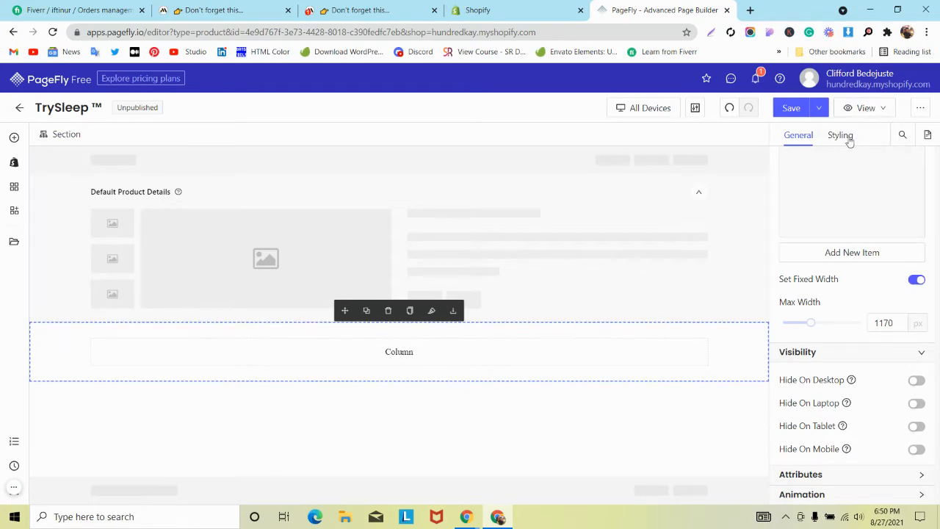
- Switch to the MindBand reference page and study how its hero splits into a text side and a photo side
{"action": "left_click", "coordinate": [305, 7]}
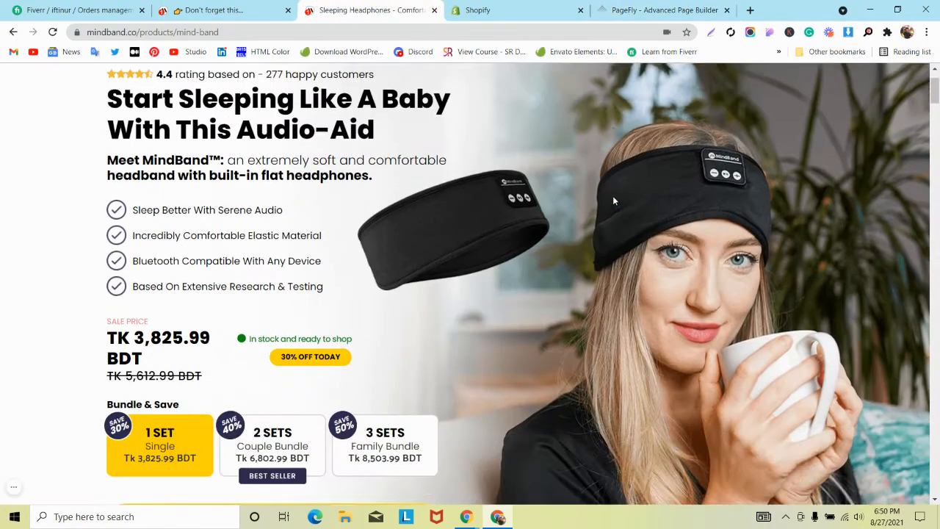
{"action": "scroll", "coordinate": [613, 195], "scroll_direction": "down", "scroll_amount": 1}
{"action": "scroll", "coordinate": [613, 195], "scroll_direction": "down", "scroll_amount": 2}
{"action": "scroll", "coordinate": [610, 197], "scroll_direction": "up", "scroll_amount": 3}
{"action": "scroll", "coordinate": [608, 197], "scroll_direction": "down", "scroll_amount": 2}
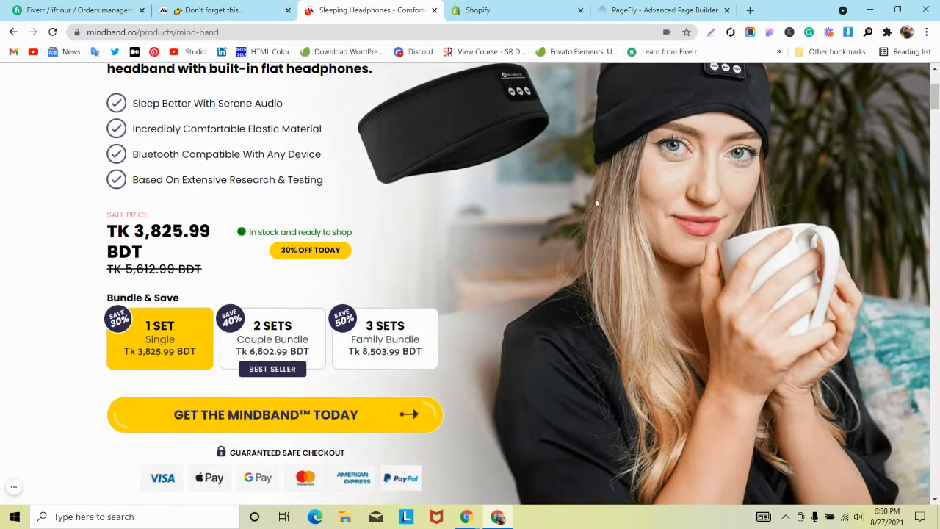
{"action": "scroll", "coordinate": [598, 201], "scroll_direction": "up", "scroll_amount": 3}
{"action": "scroll", "coordinate": [597, 203], "scroll_direction": "down", "scroll_amount": 1}
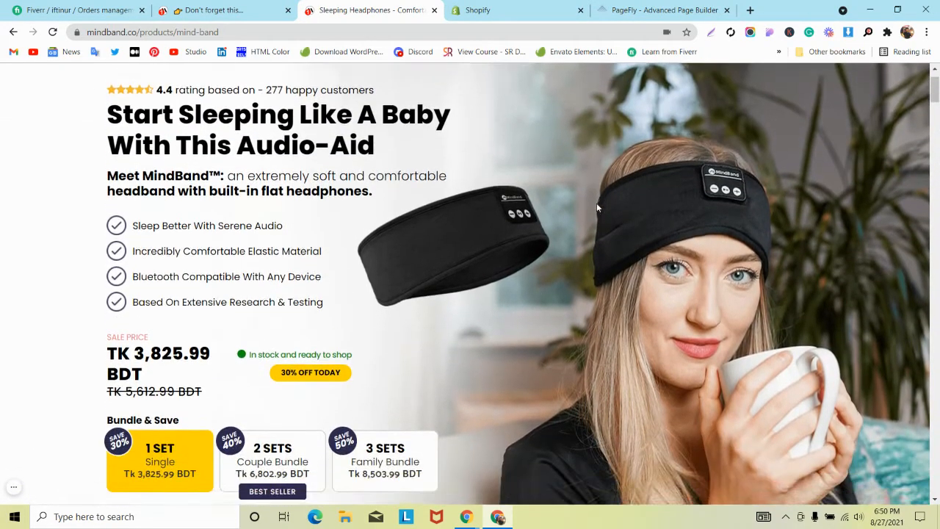
{"action": "scroll", "coordinate": [597, 203], "scroll_direction": "up", "scroll_amount": 1}
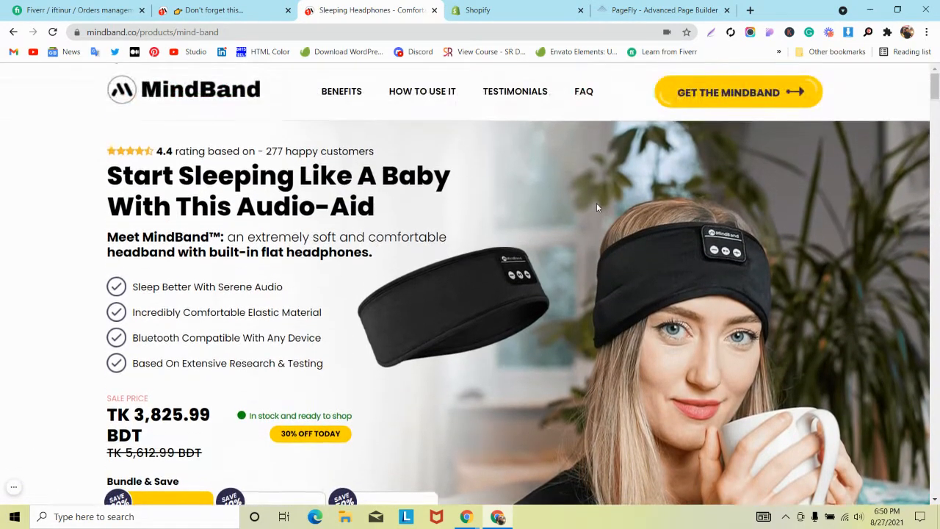
- In PageFly, add a second column after the existing one in the new section's row, and select the first column
{"action": "left_click", "coordinate": [648, 9]}
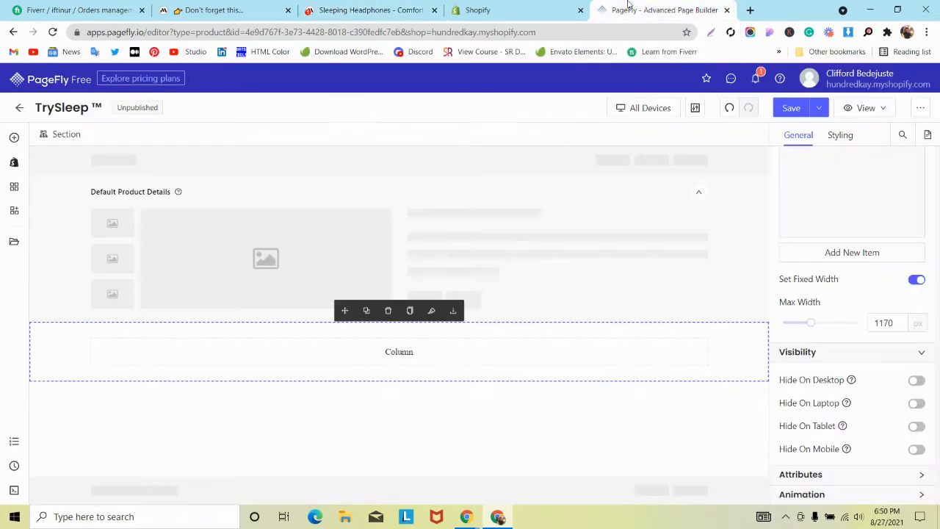
{"action": "left_click", "coordinate": [180, 345]}
{"action": "left_click", "coordinate": [175, 336]}
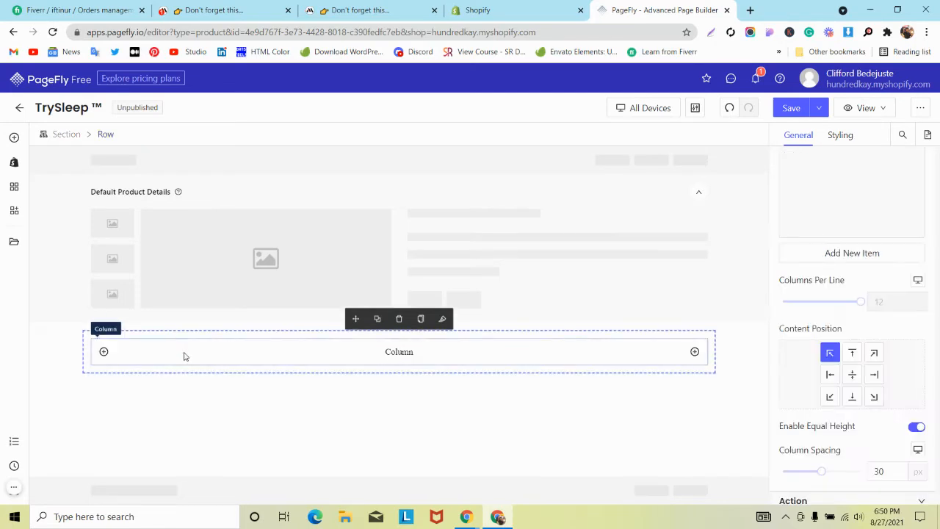
{"action": "left_click", "coordinate": [184, 357]}
{"action": "left_click", "coordinate": [695, 352]}
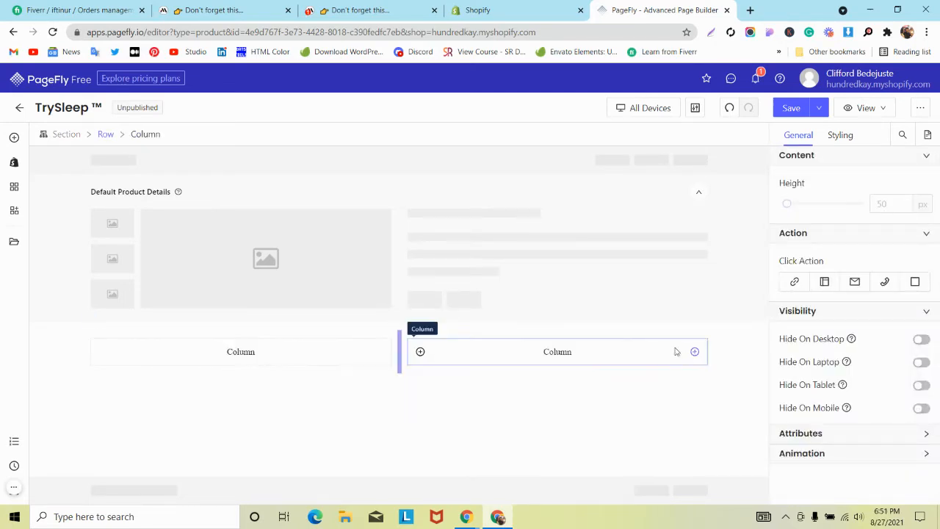
{"action": "left_click", "coordinate": [196, 335]}
{"action": "left_click", "coordinate": [62, 332]}
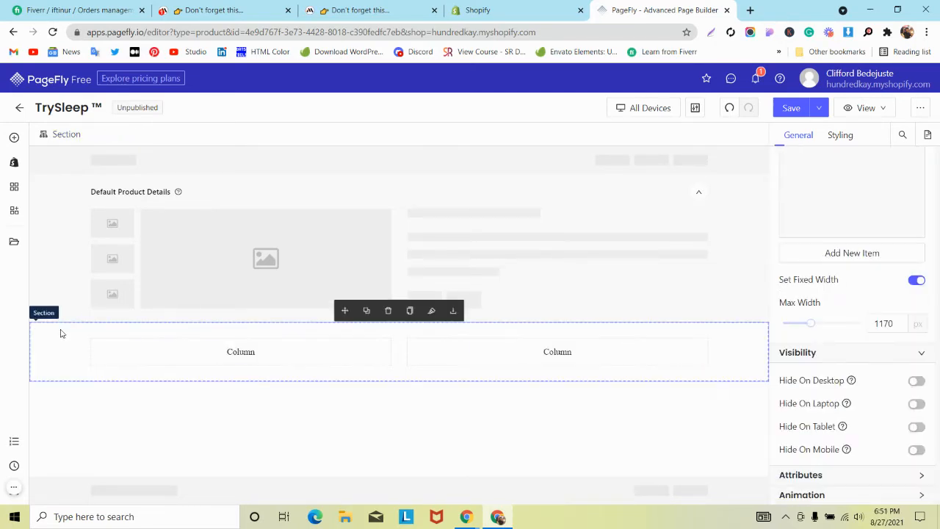
{"action": "left_click", "coordinate": [131, 339]}
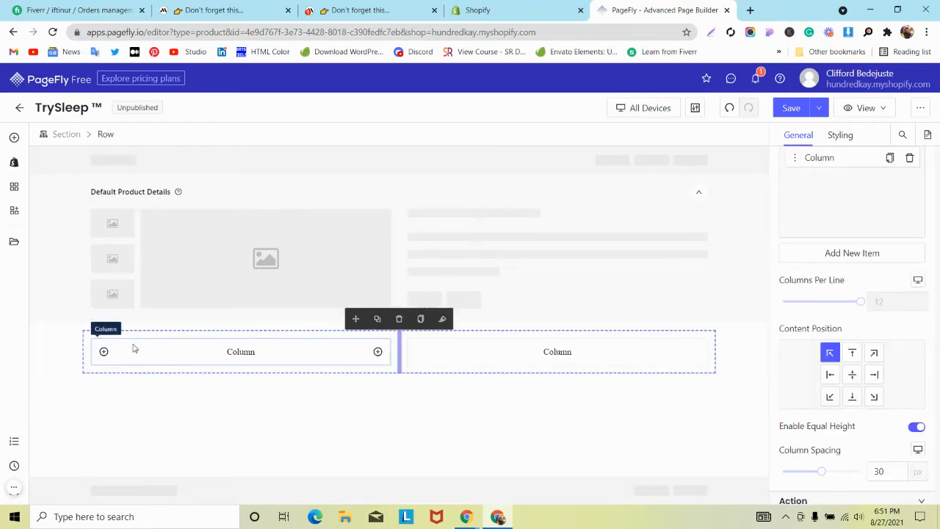
{"action": "left_click", "coordinate": [132, 349]}
- On the MindBand page, review the hero's text content from the star rating through pricing and bundles to the purchase button
{"action": "left_click", "coordinate": [367, 10]}
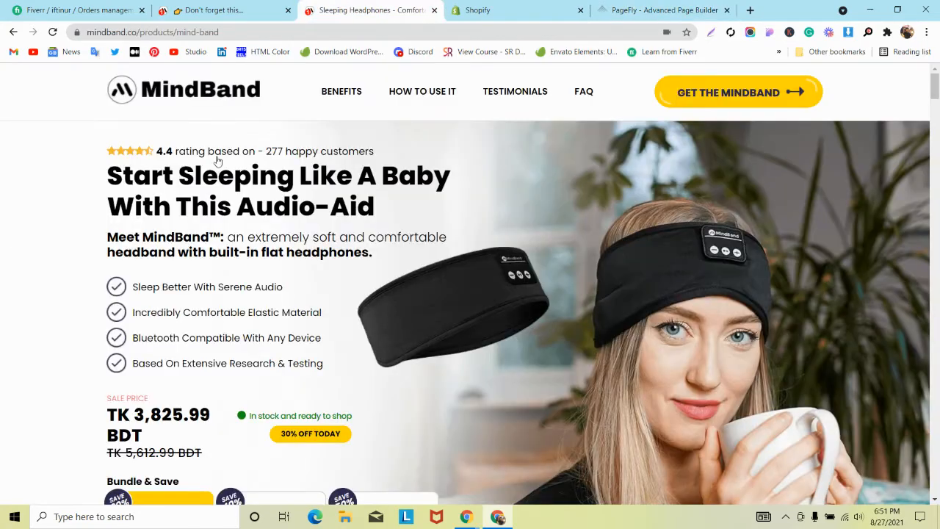
{"action": "scroll", "coordinate": [216, 163], "scroll_direction": "down", "scroll_amount": 3}
{"action": "scroll", "coordinate": [196, 181], "scroll_direction": "down", "scroll_amount": 2}
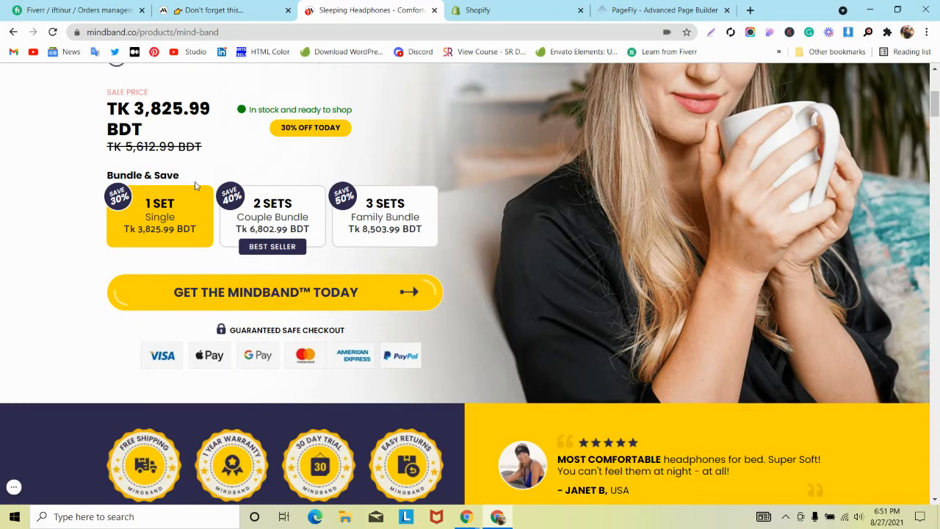
{"action": "scroll", "coordinate": [196, 186], "scroll_direction": "up", "scroll_amount": 3}
{"action": "scroll", "coordinate": [196, 186], "scroll_direction": "down", "scroll_amount": 3}
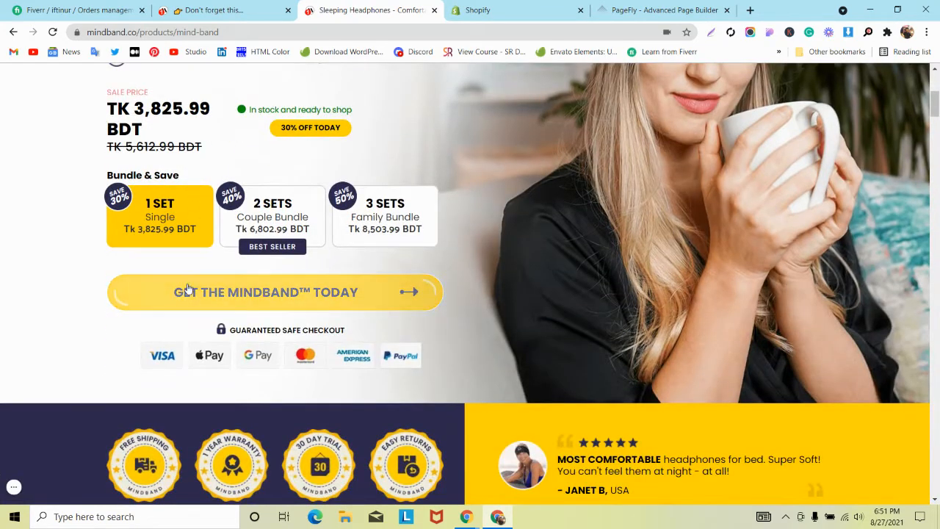
- Back in PageFly, look through the standard elements and the Shopify product elements, including the Product Details layouts
{"action": "left_click", "coordinate": [617, 10]}
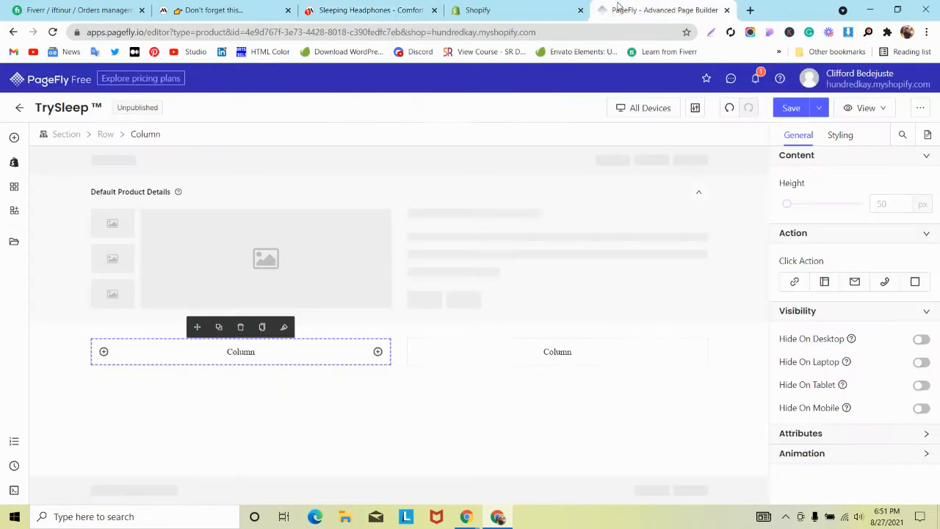
{"action": "left_click", "coordinate": [13, 137]}
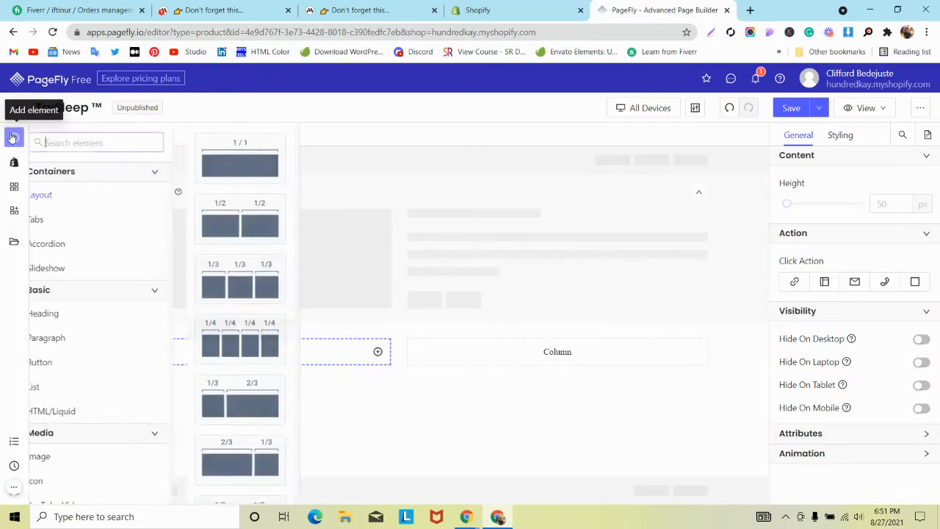
{"action": "scroll", "coordinate": [73, 233], "scroll_direction": "down", "scroll_amount": 2}
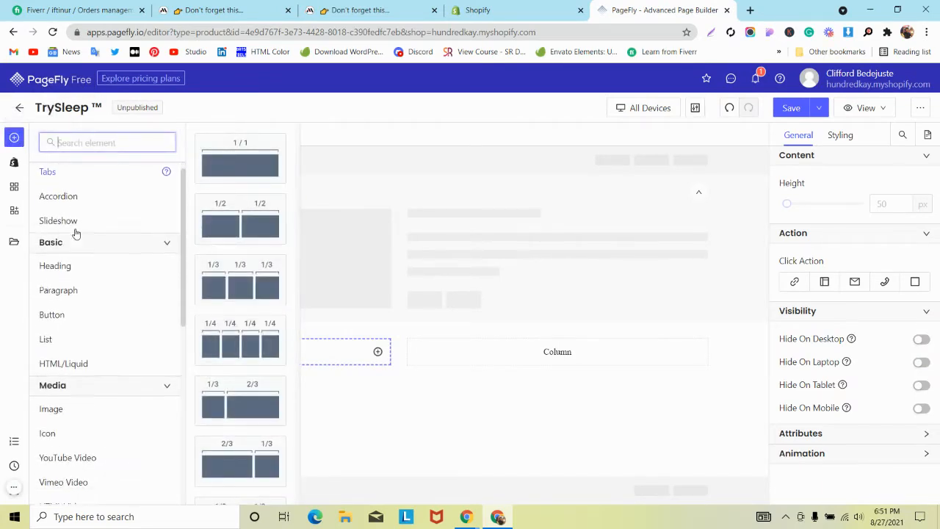
{"action": "left_click", "coordinate": [14, 163]}
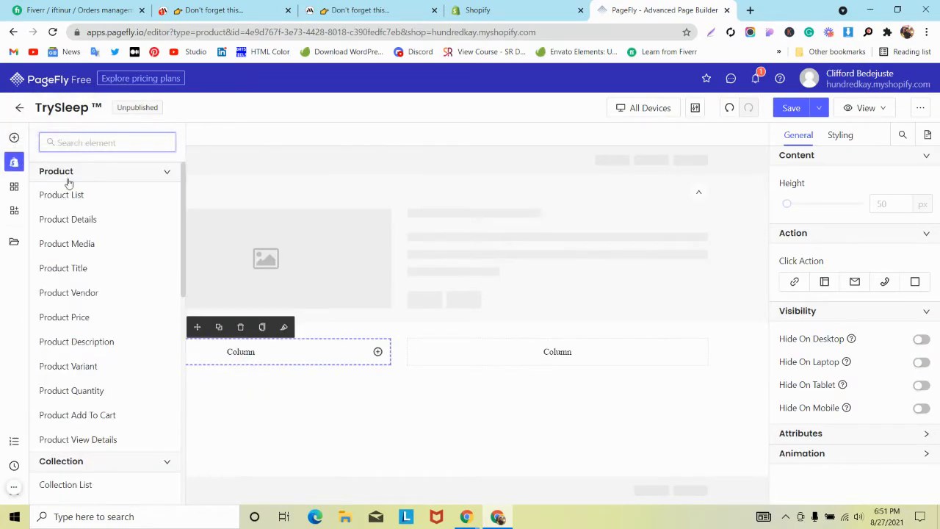
{"action": "mouse_move", "coordinate": [68, 193]}
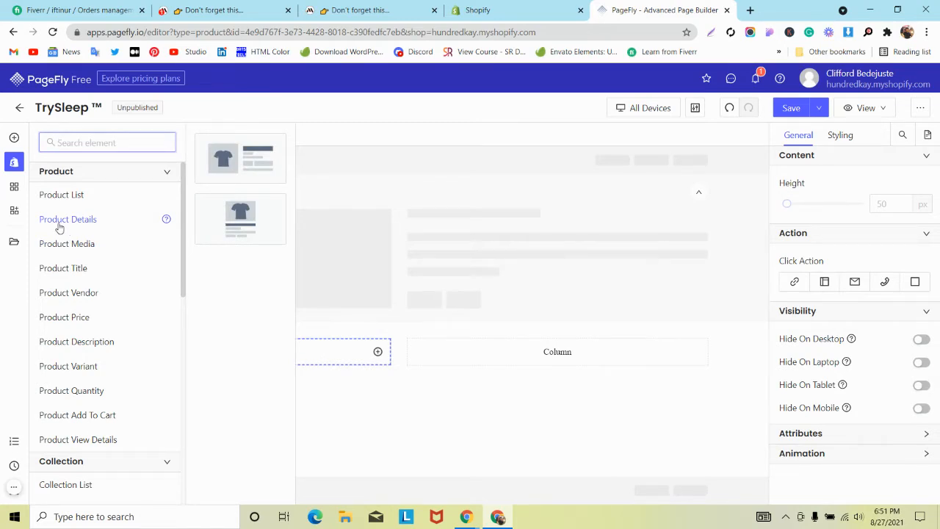
- Browse the Featured Product section templates for a suitable hero layout, and return to the Product Details layouts
{"action": "left_click", "coordinate": [14, 243]}
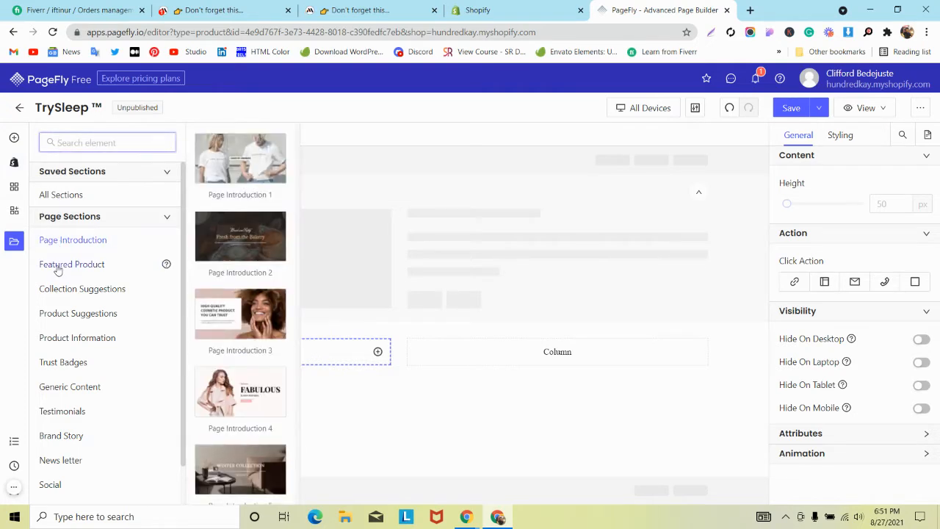
{"action": "mouse_move", "coordinate": [52, 265]}
{"action": "scroll", "coordinate": [232, 174], "scroll_direction": "down", "scroll_amount": 5}
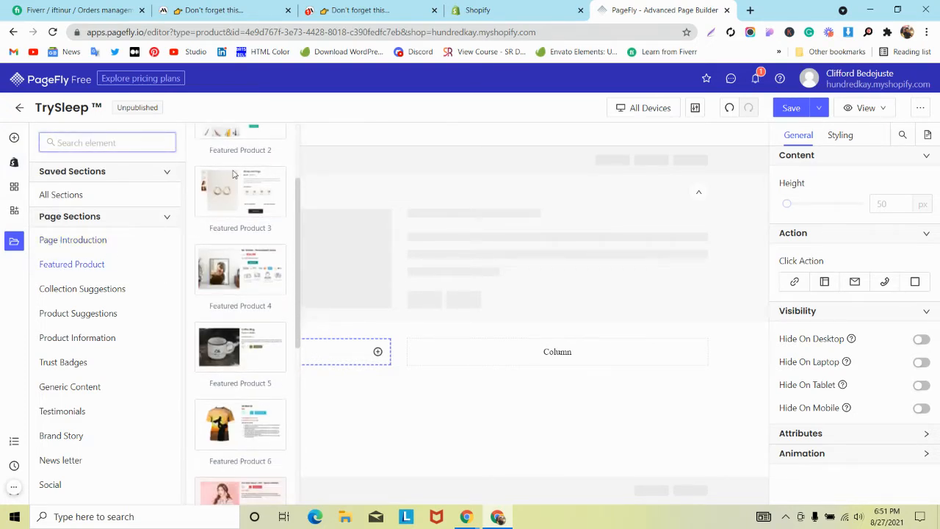
{"action": "scroll", "coordinate": [232, 174], "scroll_direction": "up", "scroll_amount": 5}
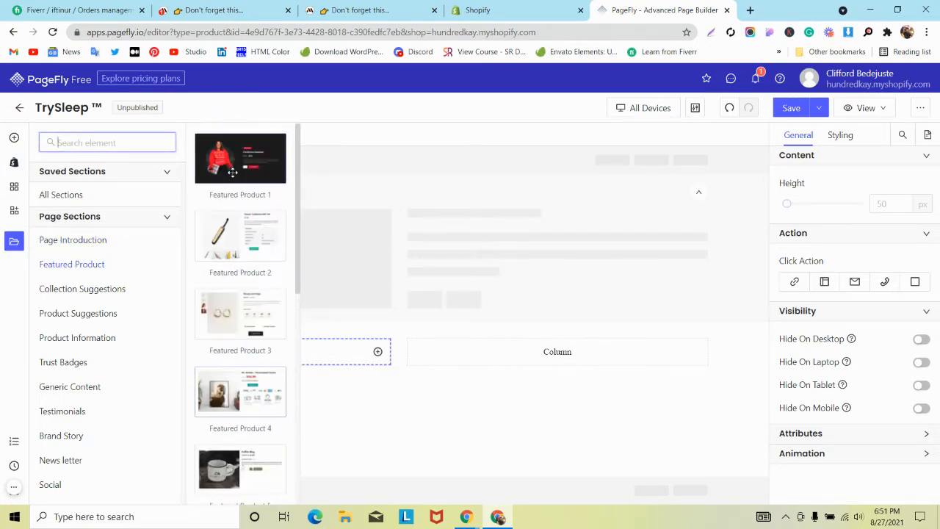
{"action": "scroll", "coordinate": [232, 172], "scroll_direction": "down", "scroll_amount": 4}
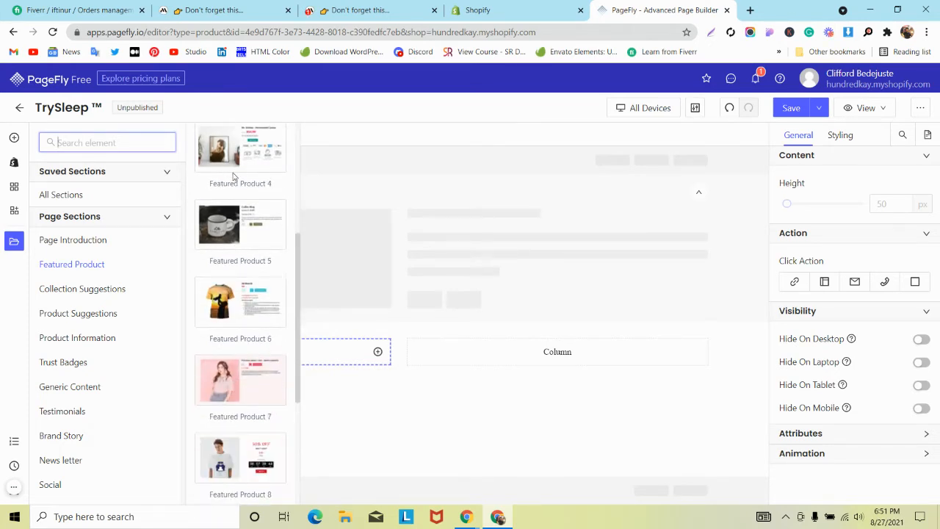
{"action": "scroll", "coordinate": [232, 173], "scroll_direction": "up", "scroll_amount": 2}
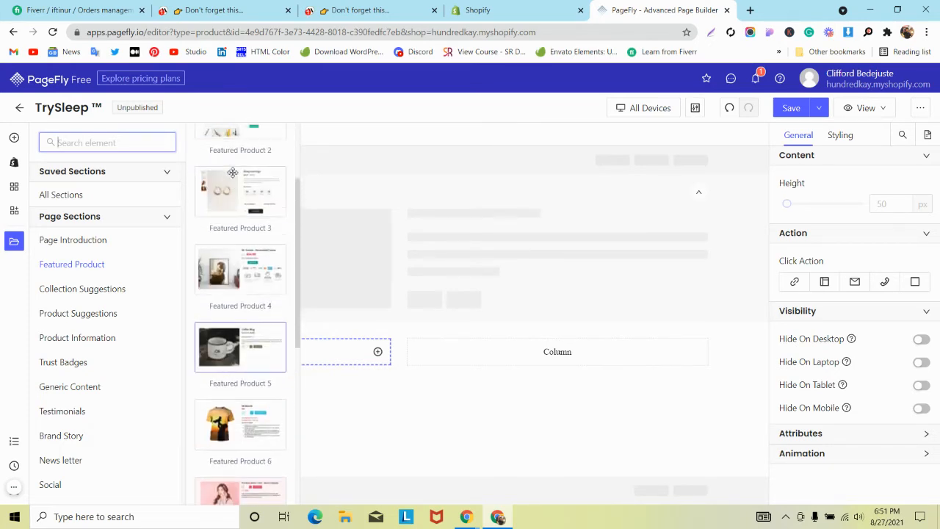
{"action": "left_click", "coordinate": [14, 165]}
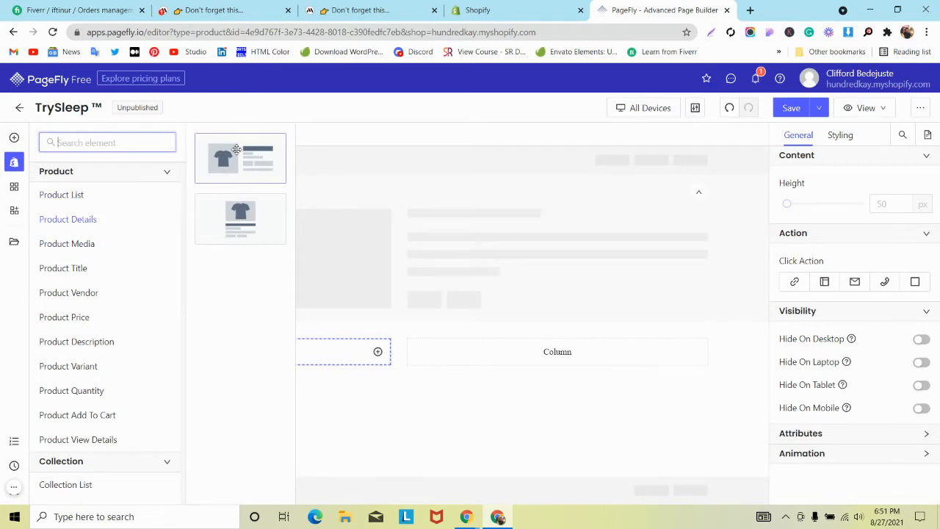
- Check the MindBand hero once more on the reference page with the Inspector open, and return to the PageFly editor
{"action": "left_click", "coordinate": [247, 7]}
{"action": "scroll", "coordinate": [205, 168], "scroll_direction": "up", "scroll_amount": 1}
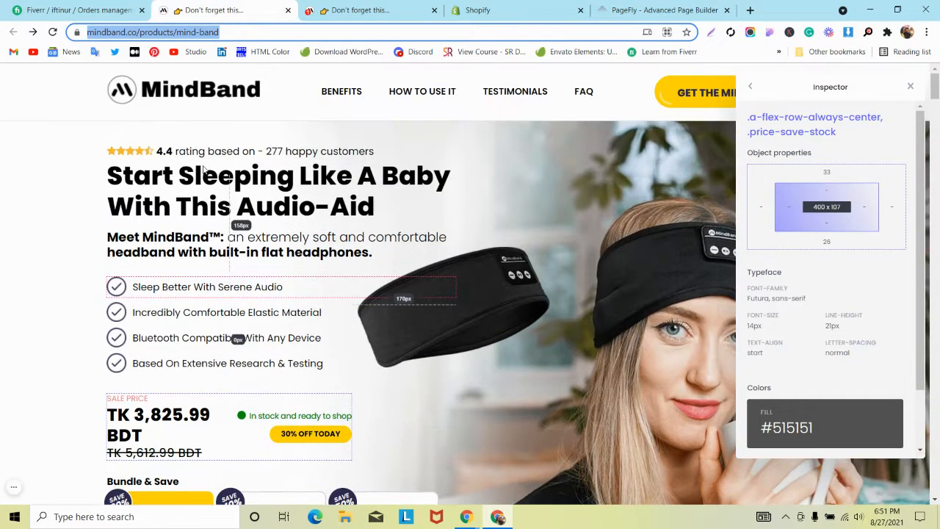
{"action": "scroll", "coordinate": [257, 155], "scroll_direction": "down", "scroll_amount": 3}
{"action": "scroll", "coordinate": [257, 155], "scroll_direction": "up", "scroll_amount": 3}
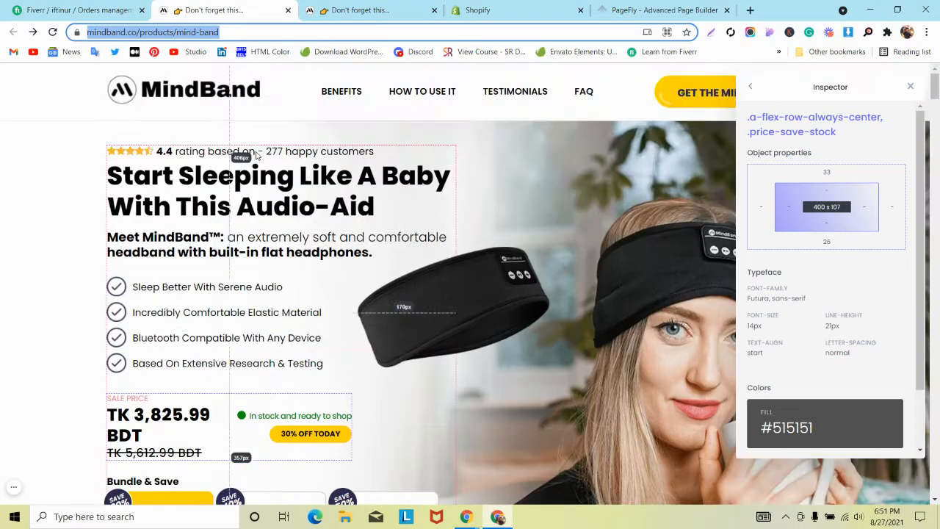
{"action": "scroll", "coordinate": [257, 155], "scroll_direction": "down", "scroll_amount": 2}
{"action": "left_click", "coordinate": [617, 10]}
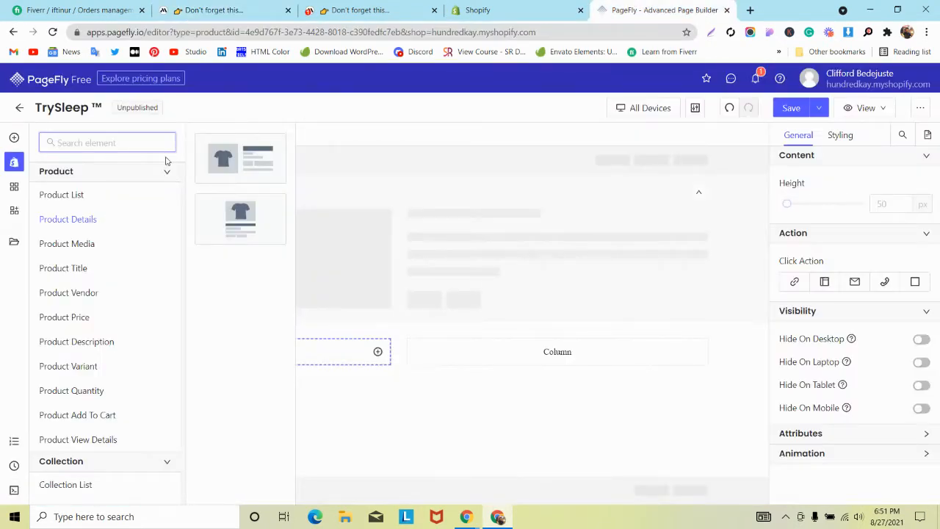
- Add the side-by-side Product Details layout to the hero's left column and search the assignable products for TrySleep ™
{"action": "left_click_drag", "start_coordinate": [238, 157], "coordinate": [244, 354]}
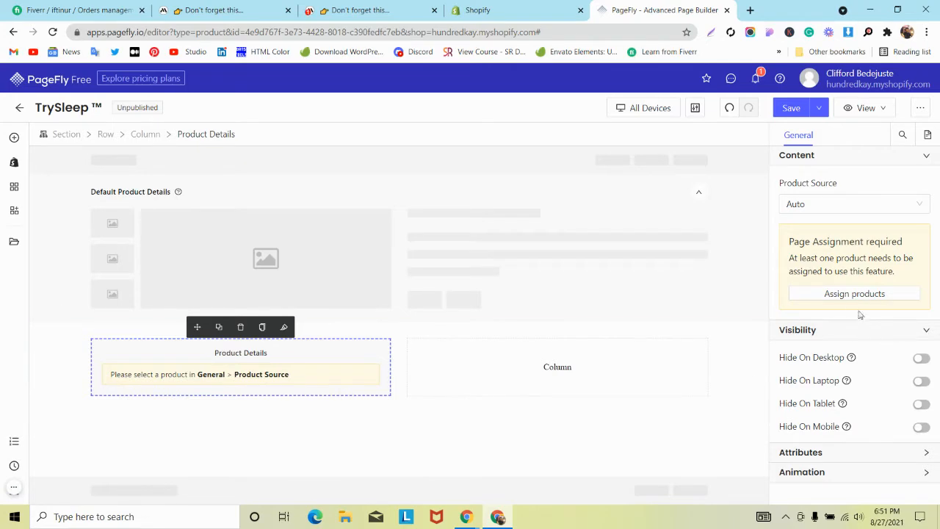
{"action": "left_click", "coordinate": [840, 294]}
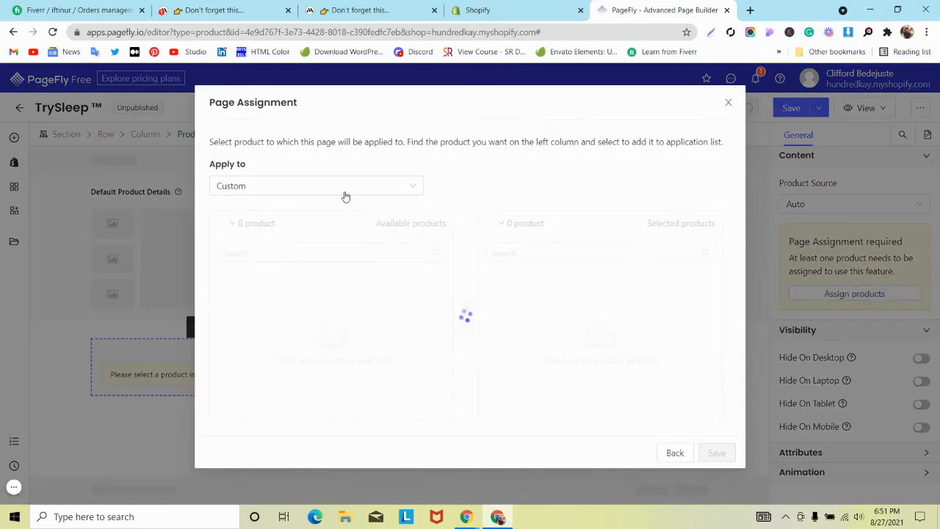
{"action": "left_click", "coordinate": [309, 253]}
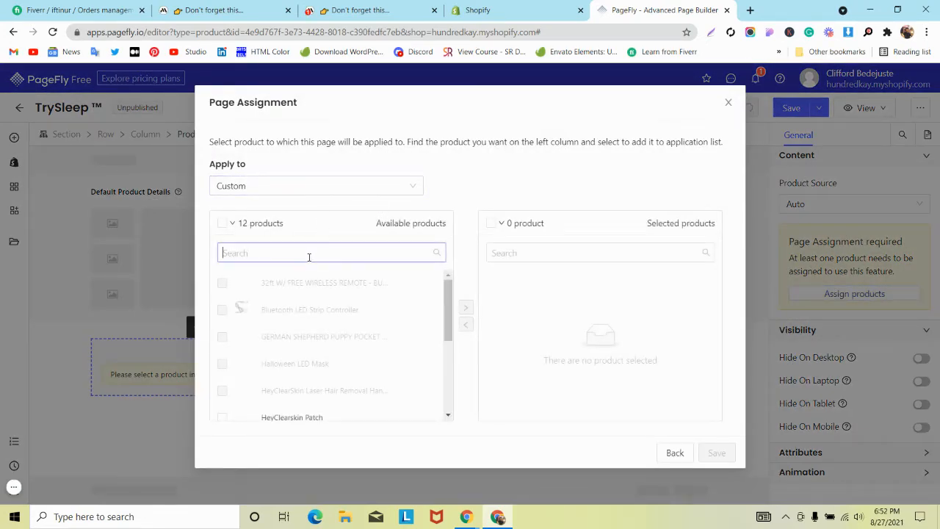
{"action": "key", "text": "super+v"}
{"action": "scroll", "coordinate": [289, 329], "scroll_direction": "down", "scroll_amount": 5}
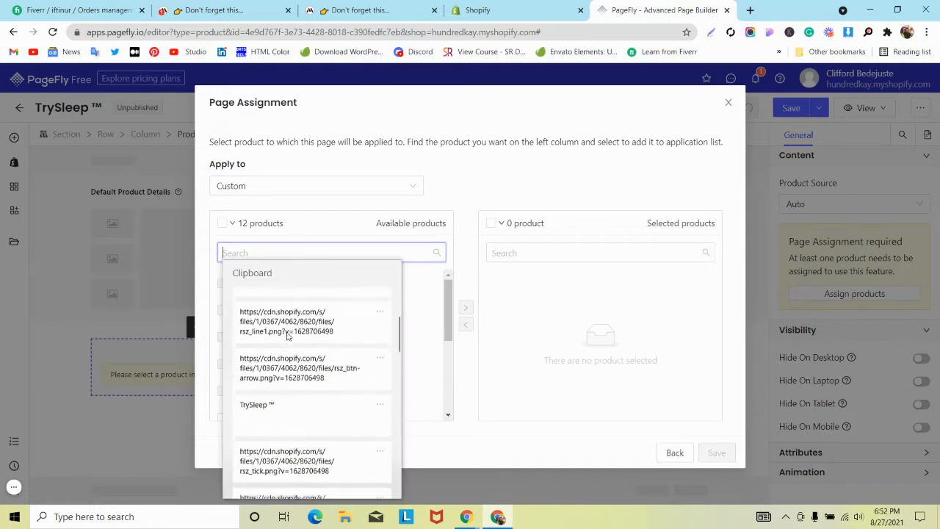
{"action": "left_click", "coordinate": [285, 346]}
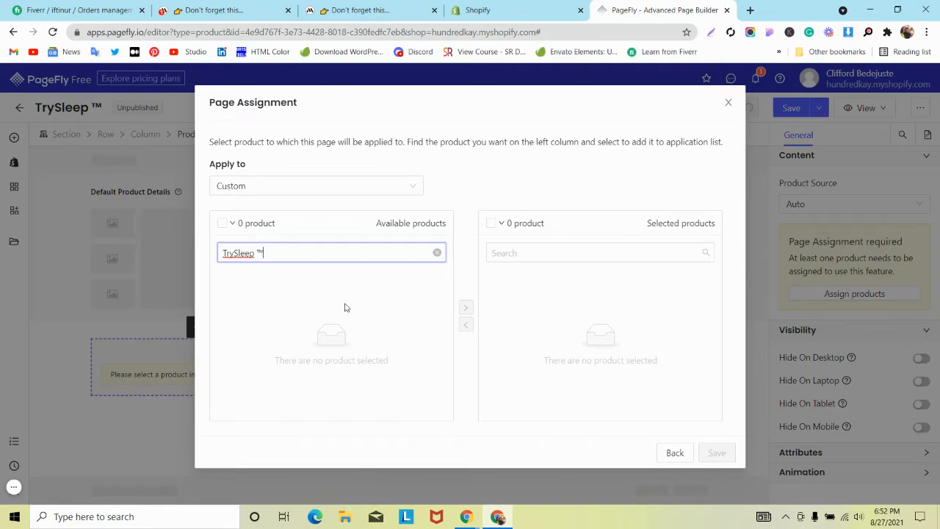
- In the Shopify admin, find the TrySleep ™ product and copy its full title, TrySleep™ - Sleep Headphones
{"action": "left_click", "coordinate": [530, 9]}
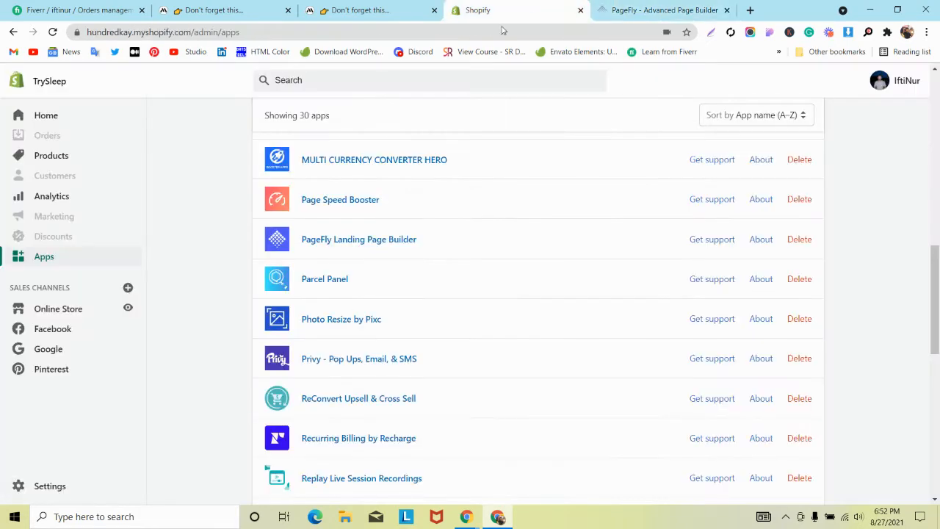
{"action": "left_click", "coordinate": [64, 157]}
{"action": "left_click", "coordinate": [262, 196]}
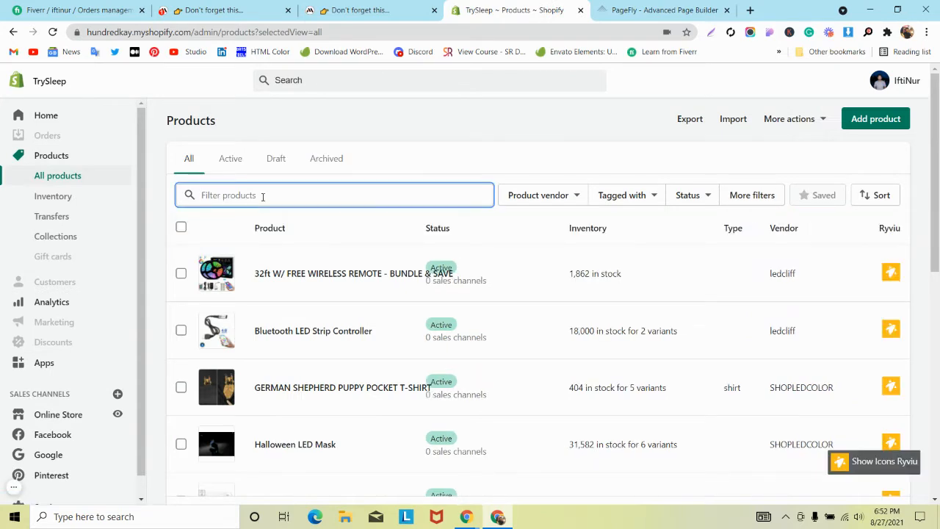
{"action": "key", "text": "super+v"}
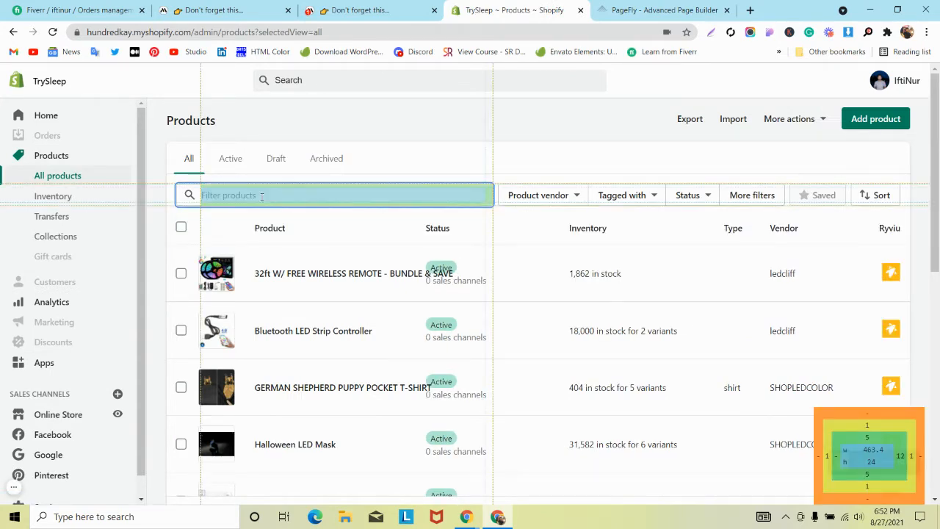
{"action": "scroll", "coordinate": [246, 266], "scroll_direction": "down", "scroll_amount": 3}
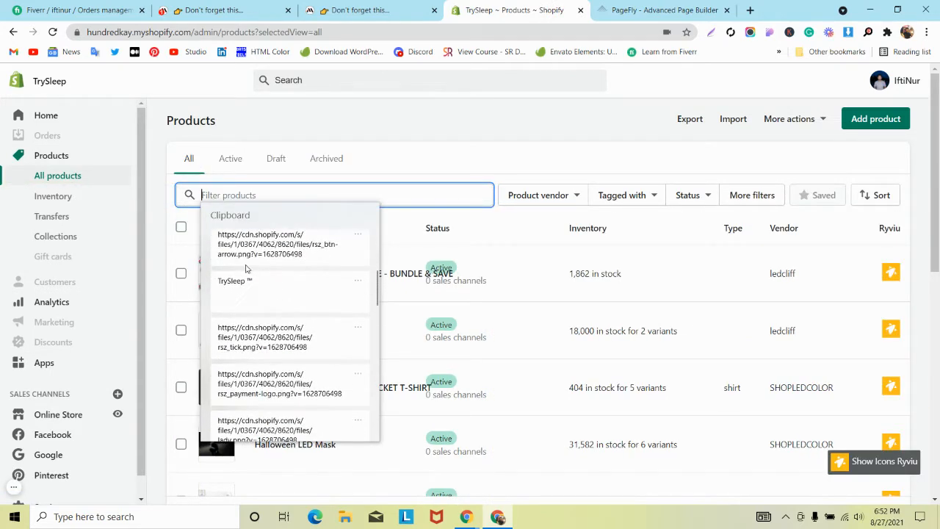
{"action": "left_click", "coordinate": [247, 286]}
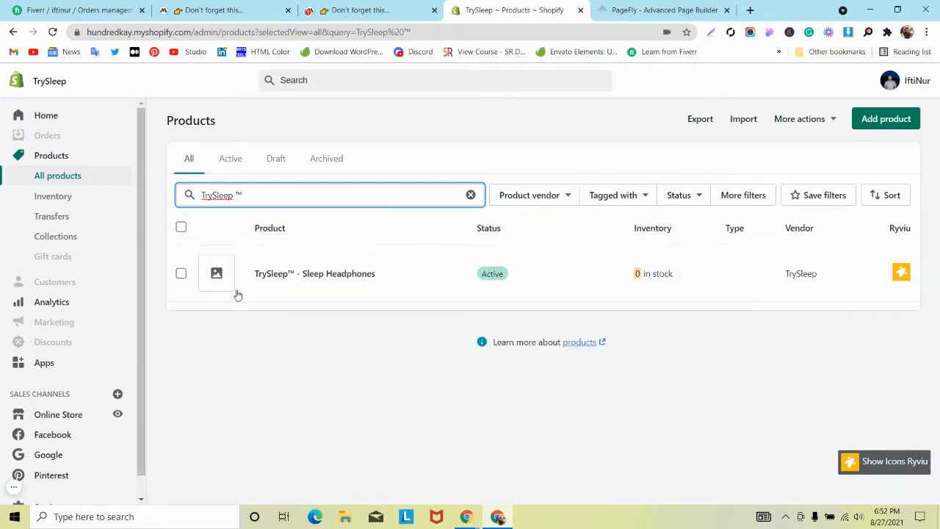
{"action": "left_click", "coordinate": [292, 275]}
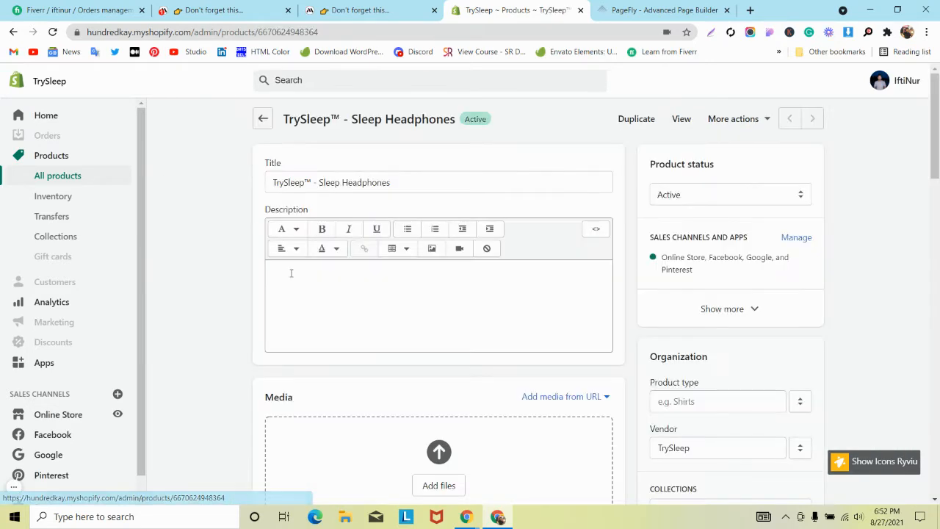
{"action": "left_click", "coordinate": [425, 182]}
{"action": "triple_click", "coordinate": [424, 183]}
{"action": "key", "text": "ctrl+c"}
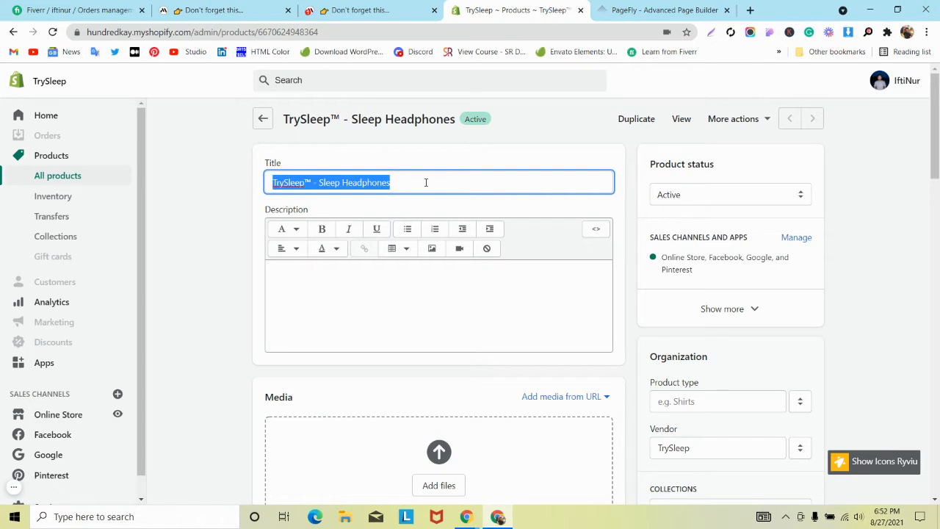
- Back in PageFly, search for TrySleep™ - Sleep Headphones, assign the page to that product and save the assignment
{"action": "left_click", "coordinate": [634, 10]}
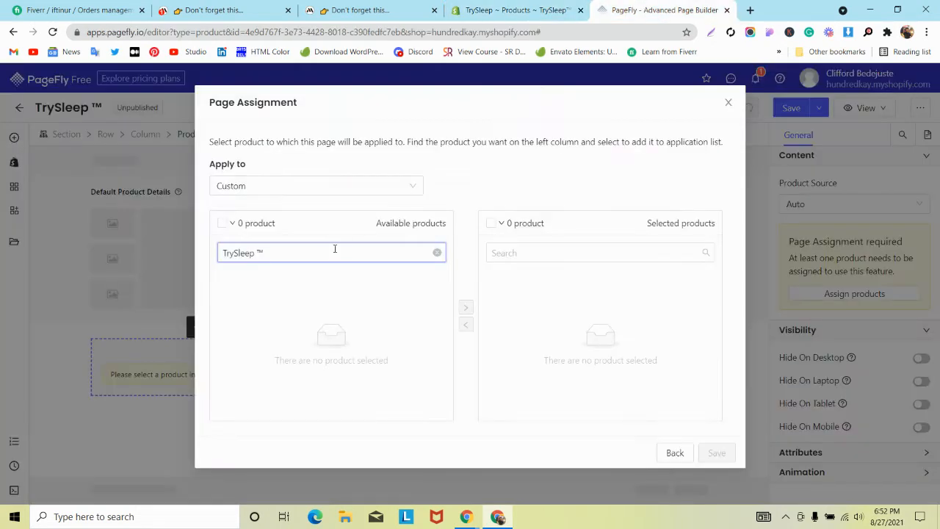
{"action": "triple_click", "coordinate": [325, 254]}
{"action": "key", "text": "ctrl+v"}
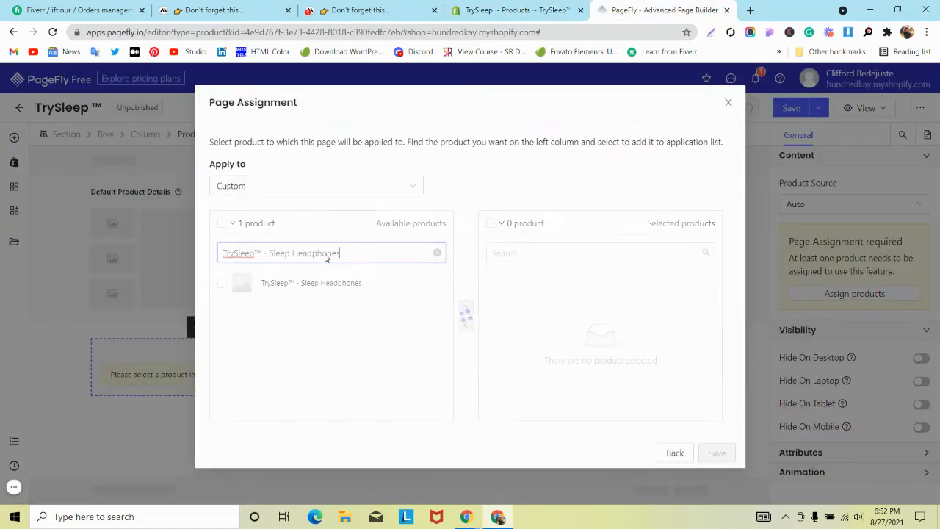
{"action": "left_click", "coordinate": [237, 288]}
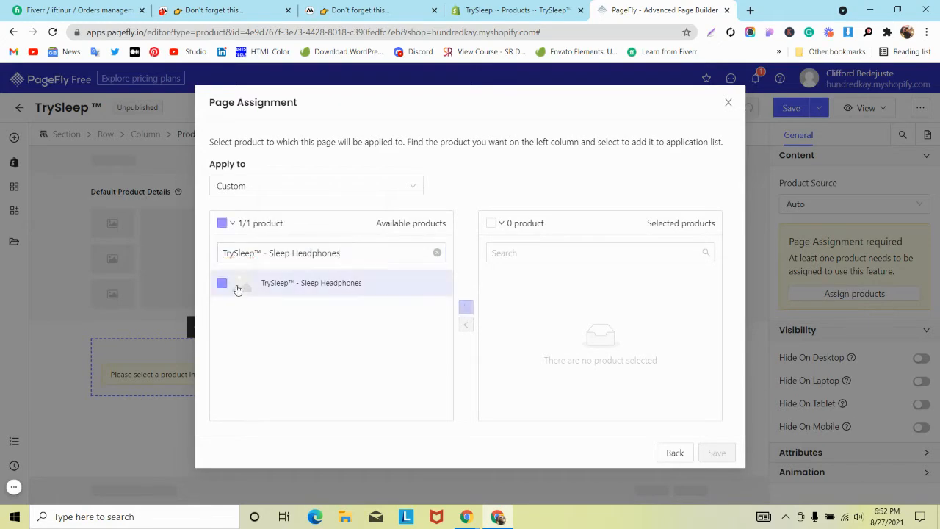
{"action": "left_click", "coordinate": [466, 308]}
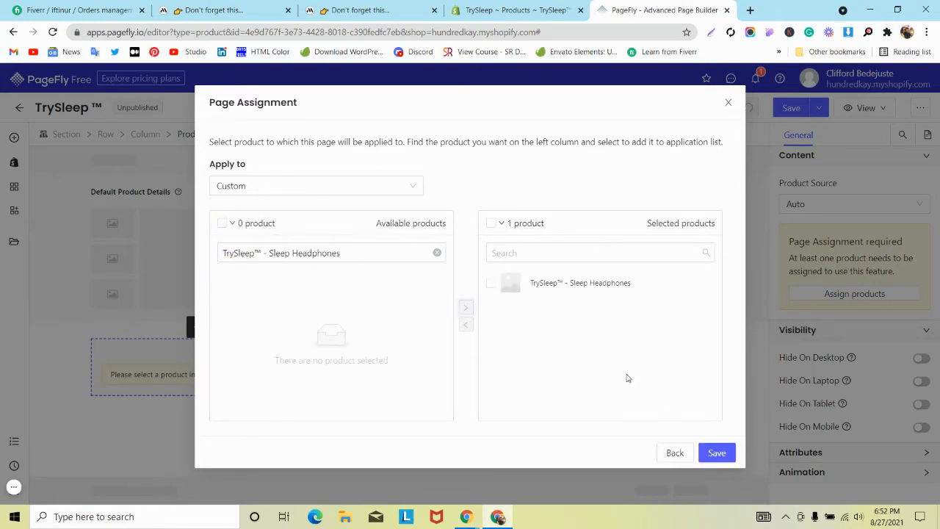
{"action": "left_click", "coordinate": [491, 283]}
{"action": "left_click", "coordinate": [717, 453]}
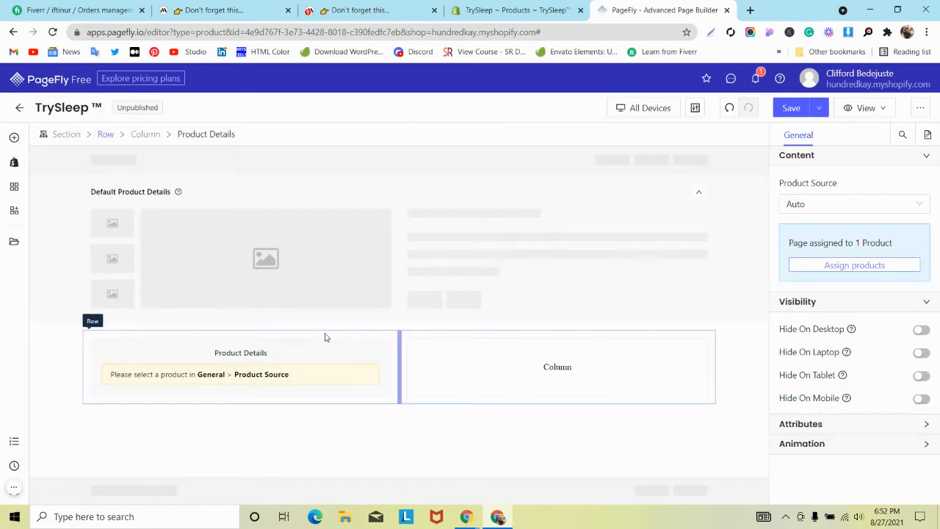
- Examine the product elements in the left column, check the product's media, pricing and inventory in Shopify, and return to PageFly
{"action": "scroll", "coordinate": [309, 351], "scroll_direction": "down", "scroll_amount": 1}
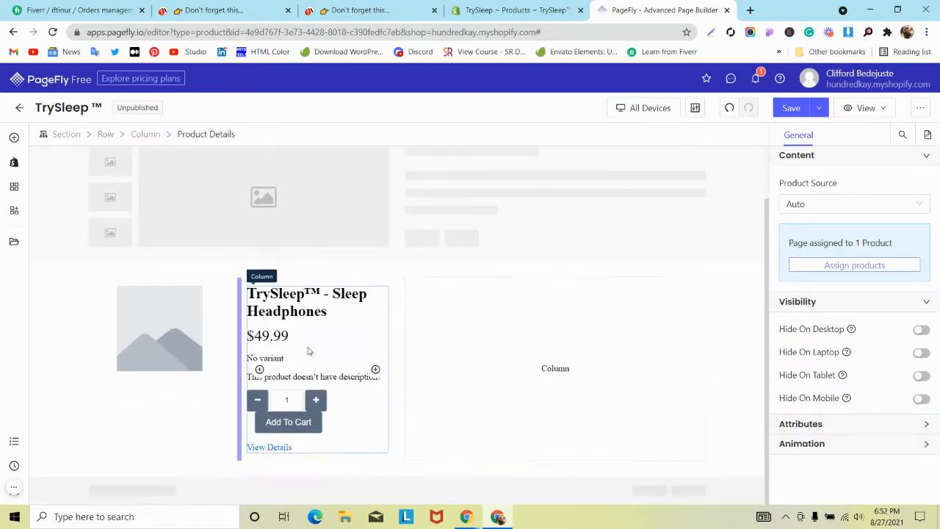
{"action": "left_click", "coordinate": [110, 283]}
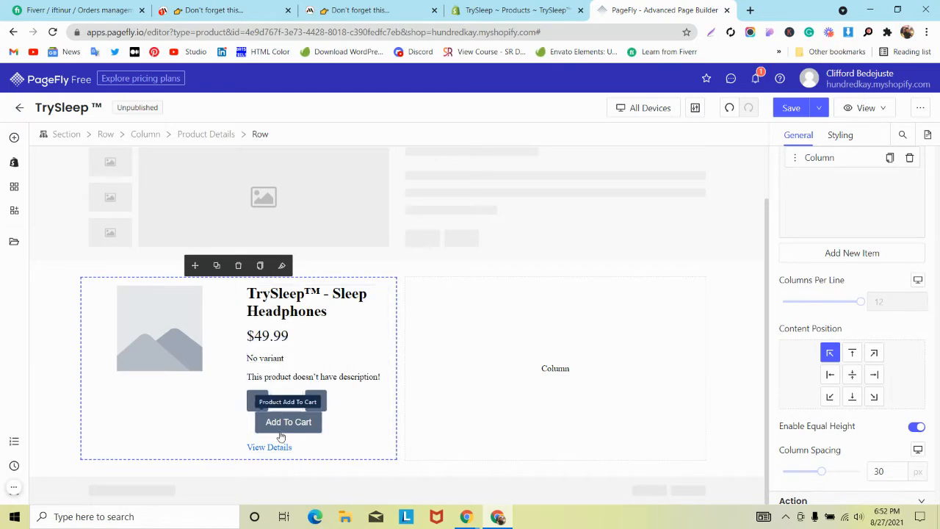
{"action": "left_click", "coordinate": [563, 9]}
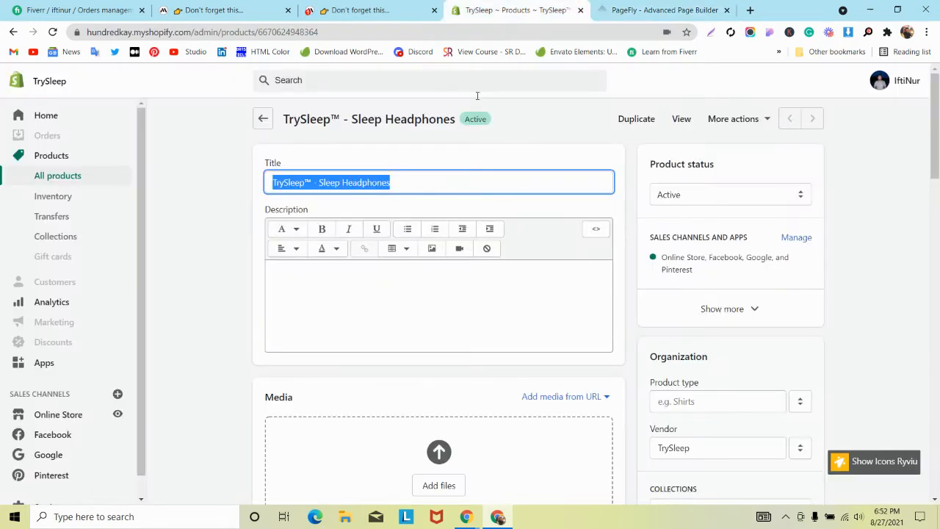
{"action": "left_click", "coordinate": [417, 190]}
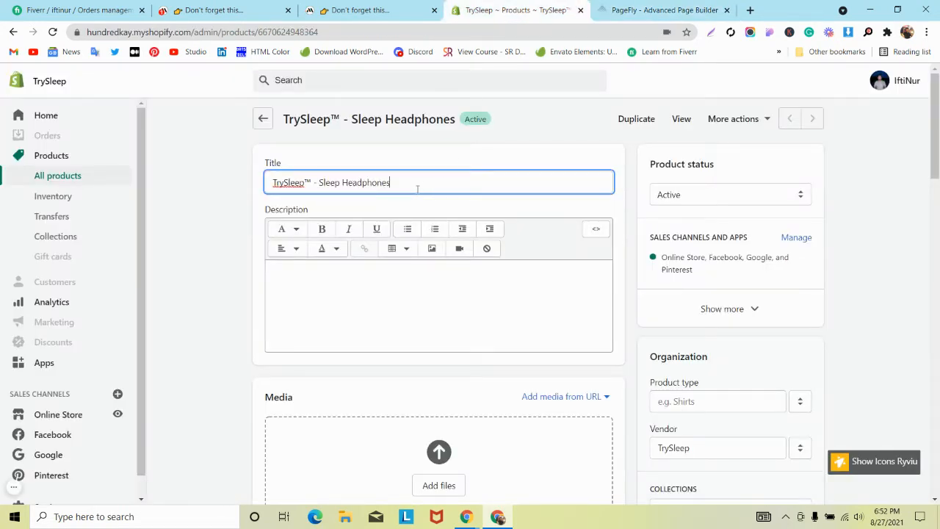
{"action": "scroll", "coordinate": [417, 193], "scroll_direction": "down", "scroll_amount": 5}
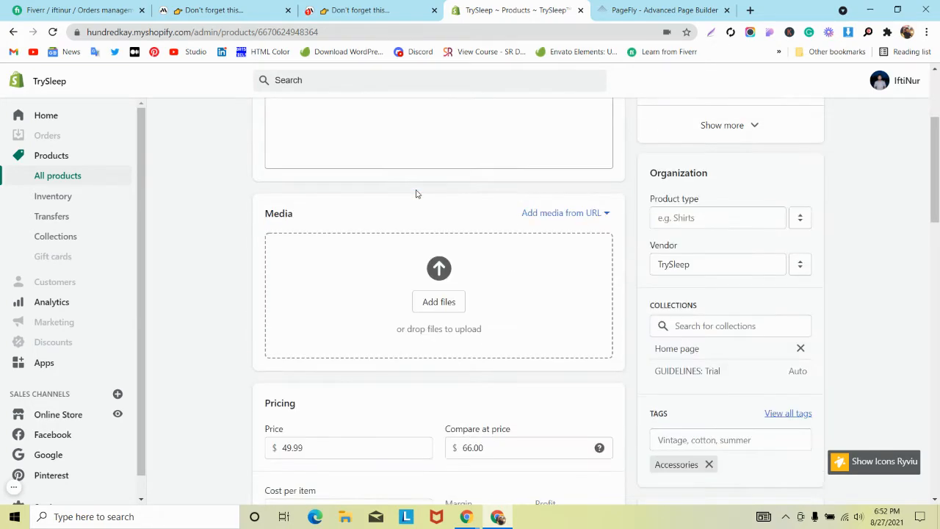
{"action": "scroll", "coordinate": [390, 199], "scroll_direction": "up", "scroll_amount": 3}
{"action": "scroll", "coordinate": [330, 233], "scroll_direction": "down", "scroll_amount": 6}
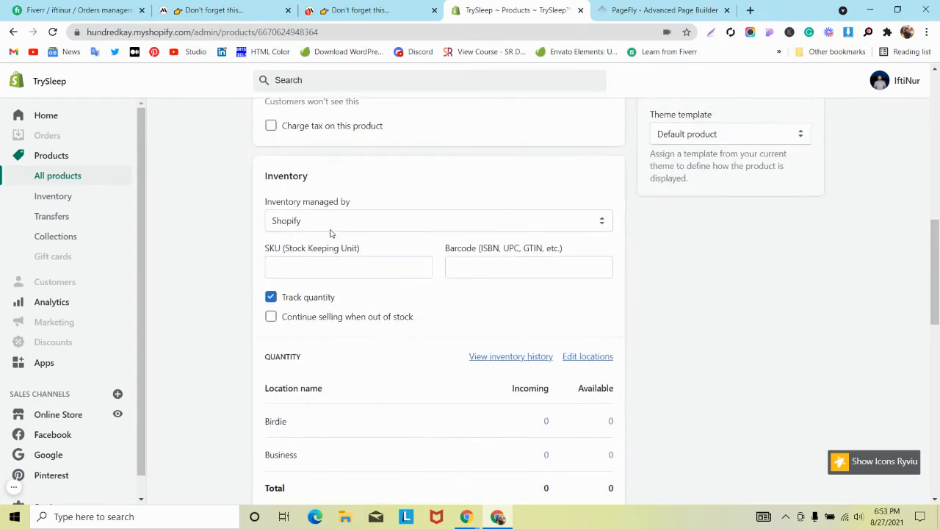
{"action": "scroll", "coordinate": [330, 234], "scroll_direction": "up", "scroll_amount": 6}
{"action": "left_click", "coordinate": [661, 9]}
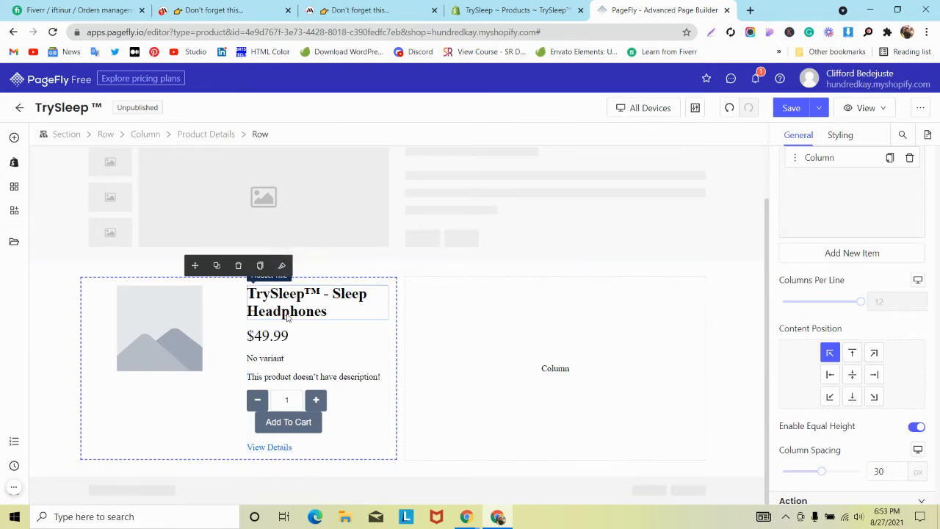
- Delete the product title, try removing the inner row of the Product Details, and undo that row removal
{"action": "left_click", "coordinate": [287, 315]}
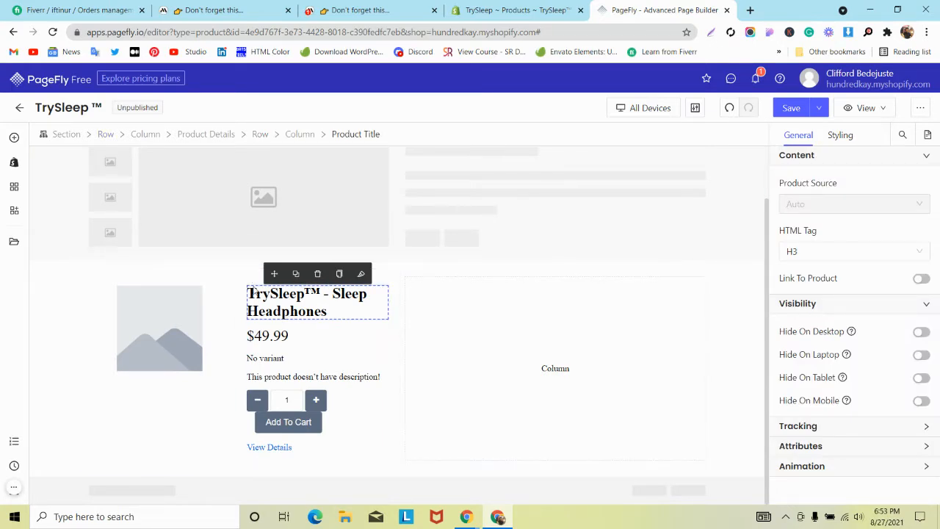
{"action": "left_click", "coordinate": [318, 274]}
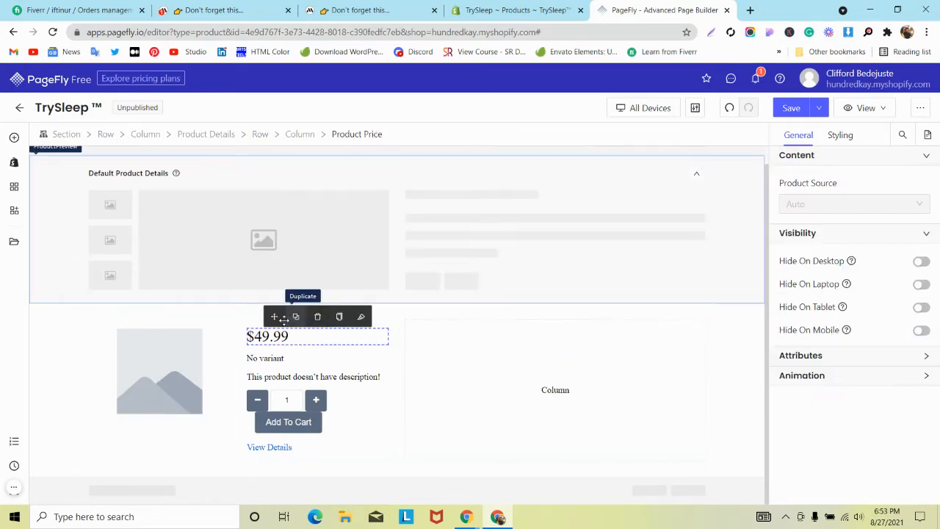
{"action": "left_click", "coordinate": [261, 135]}
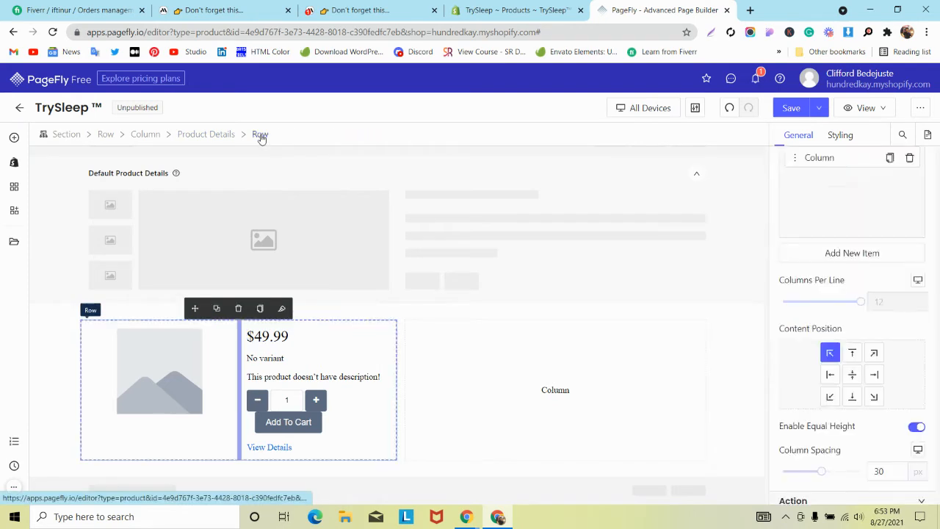
{"action": "left_click", "coordinate": [238, 308]}
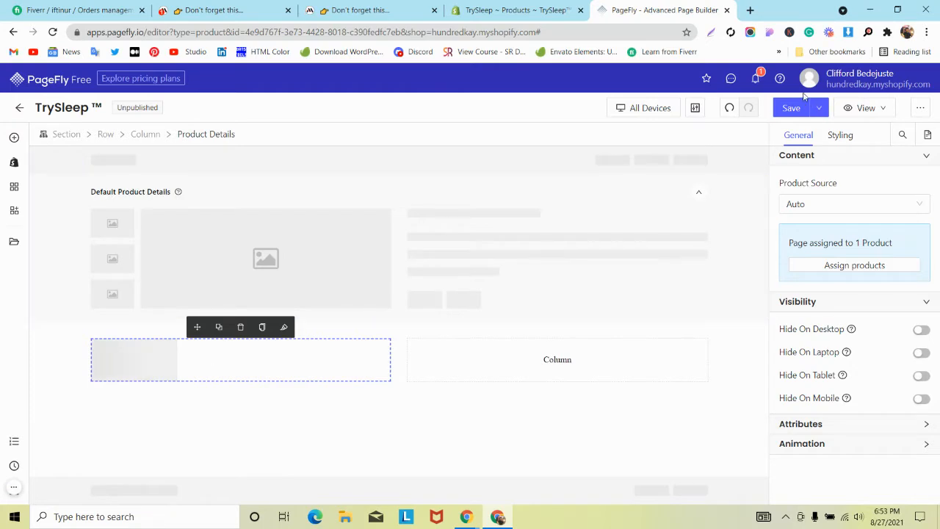
{"action": "left_click", "coordinate": [728, 114]}
- Delete the inner column holding the price and cart elements, remove the product image, and select the remaining empty column
{"action": "left_click", "coordinate": [238, 377]}
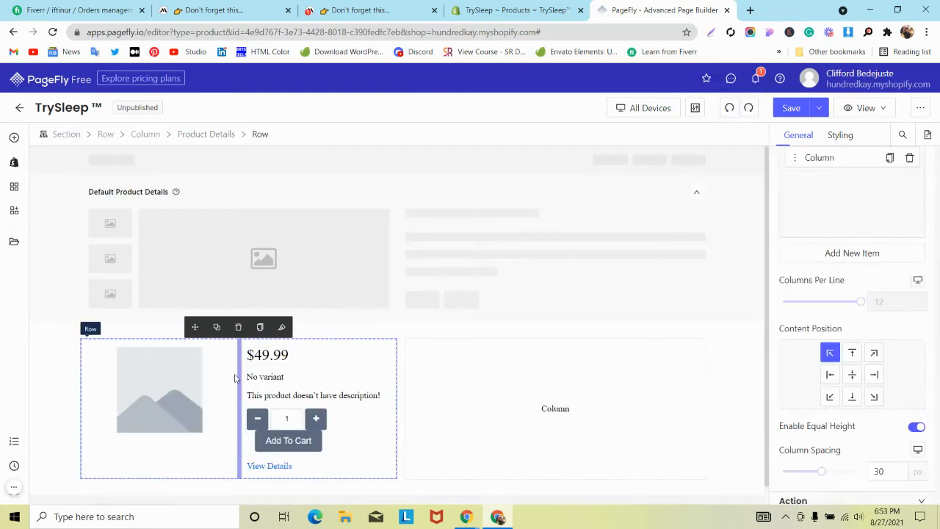
{"action": "left_click", "coordinate": [330, 378]}
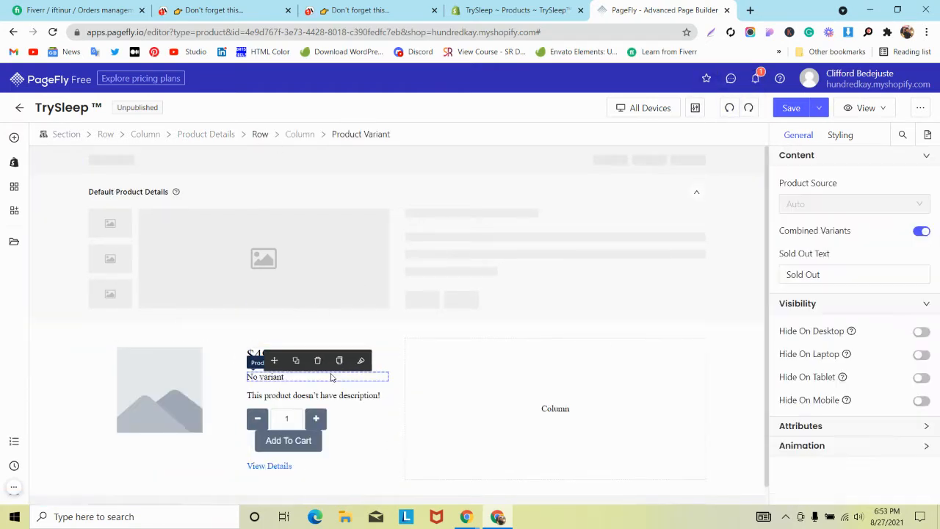
{"action": "left_click", "coordinate": [304, 135]}
{"action": "left_click", "coordinate": [317, 335]}
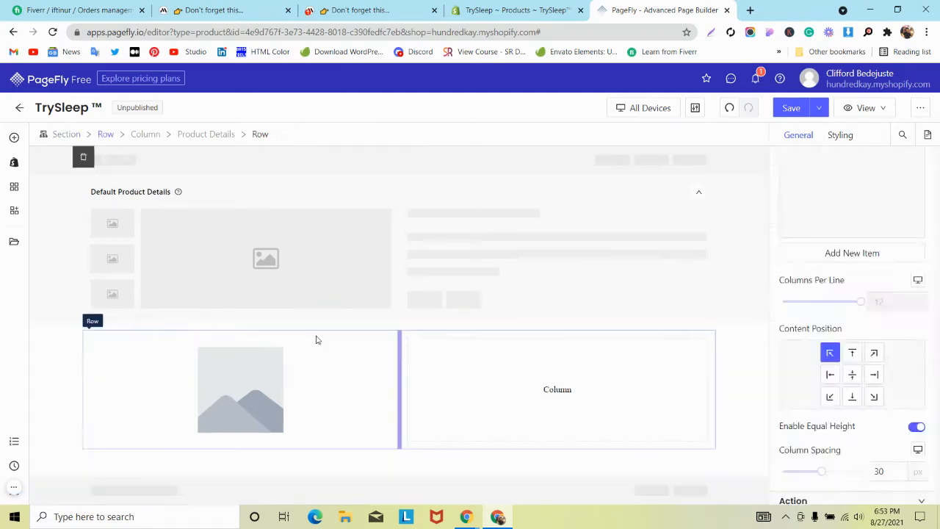
{"action": "left_click", "coordinate": [260, 378]}
{"action": "left_click", "coordinate": [240, 335]}
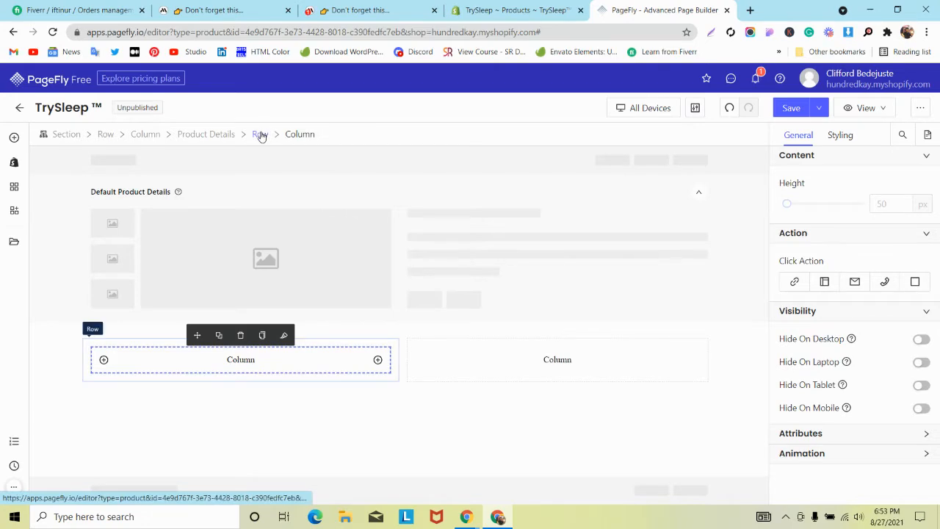
{"action": "left_click", "coordinate": [262, 135]}
{"action": "left_click", "coordinate": [256, 361]}
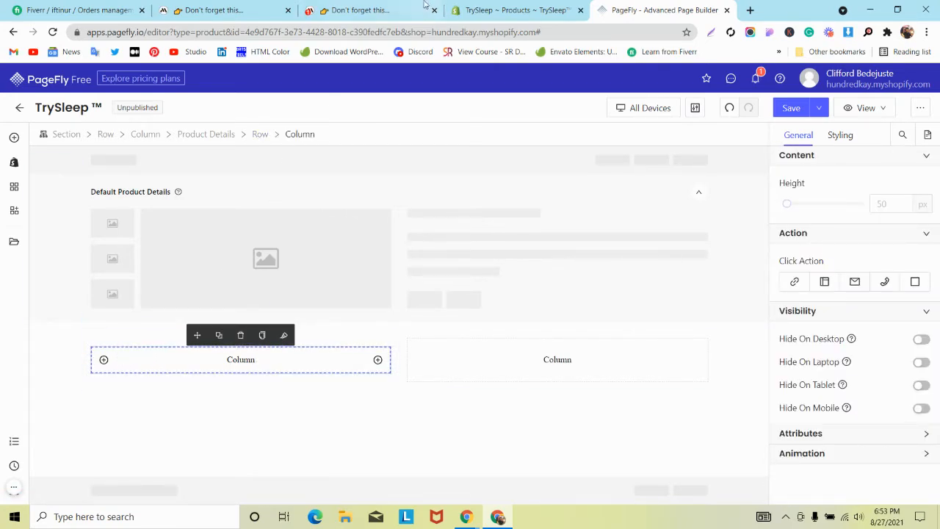
- Review the MindBand hero's headline, checklist and pricing layout on the reference page, and return to the PageFly editor
{"action": "left_click", "coordinate": [360, 11]}
{"action": "scroll", "coordinate": [331, 167], "scroll_direction": "up", "scroll_amount": 1}
{"action": "scroll", "coordinate": [332, 171], "scroll_direction": "up", "scroll_amount": 3}
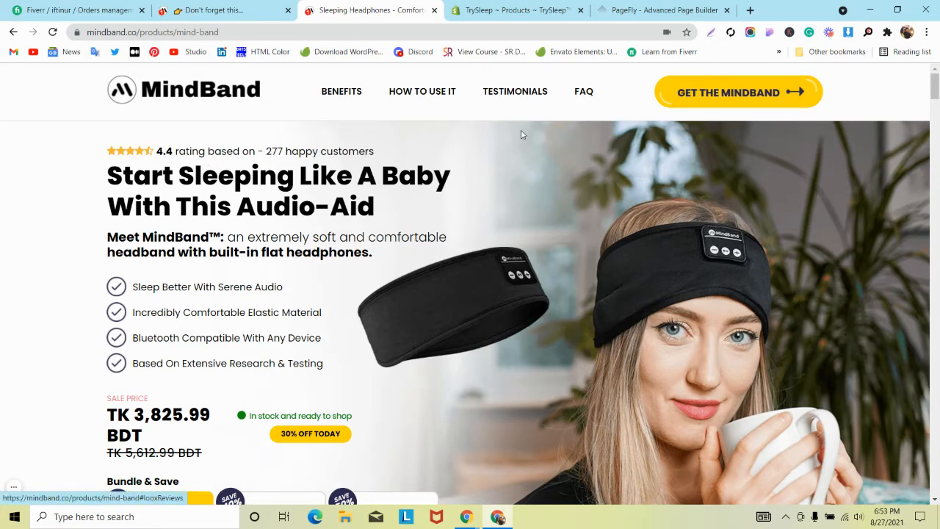
{"action": "left_click", "coordinate": [647, 8]}
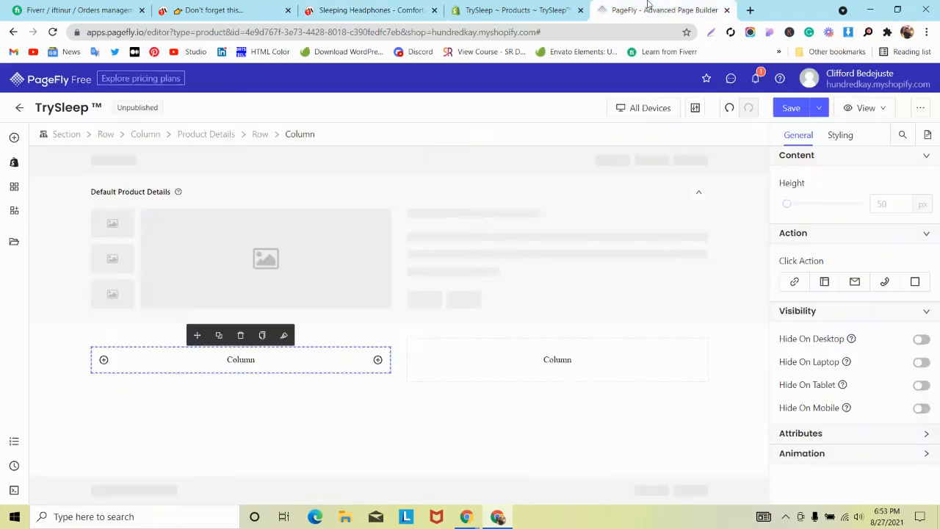
- Add a Block layout element to the empty left column of the Product Details row, checking the MindBand hero for reference
{"action": "left_click", "coordinate": [14, 139]}
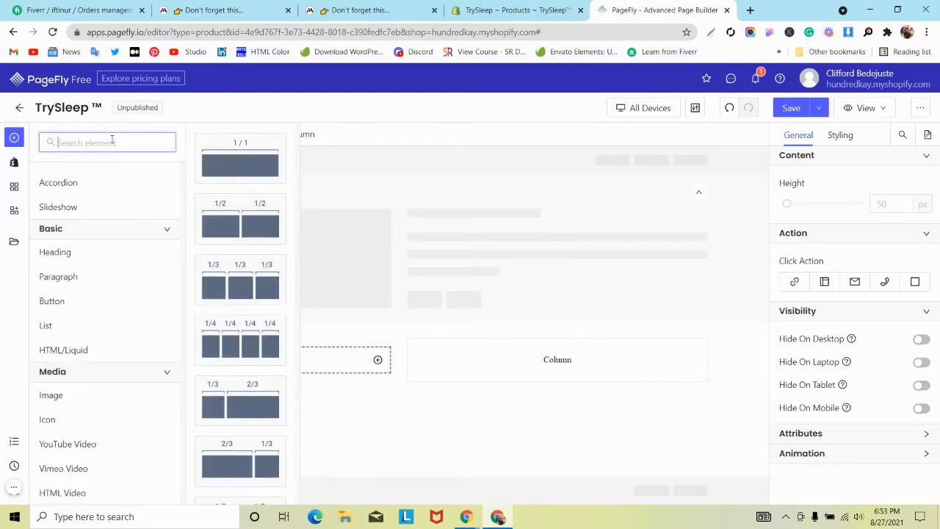
{"action": "scroll", "coordinate": [83, 202], "scroll_direction": "up", "scroll_amount": 1}
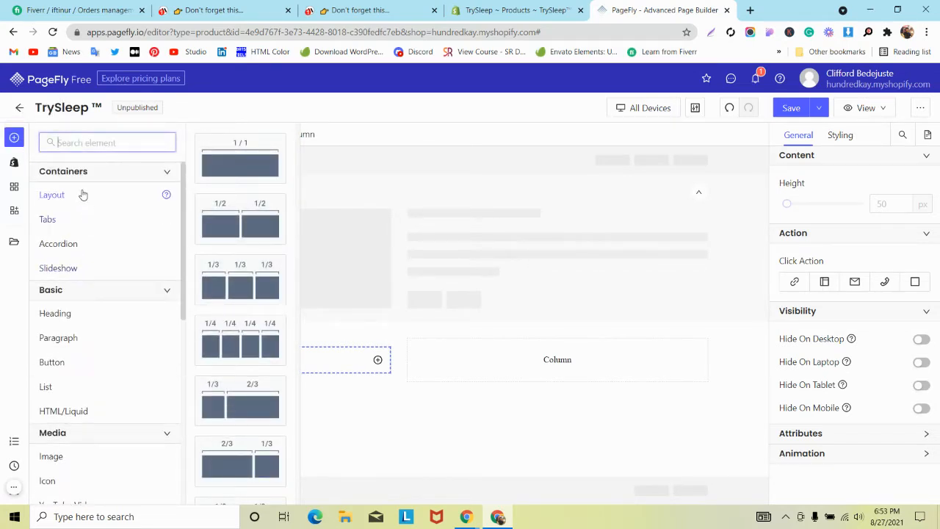
{"action": "scroll", "coordinate": [220, 224], "scroll_direction": "down", "scroll_amount": 4}
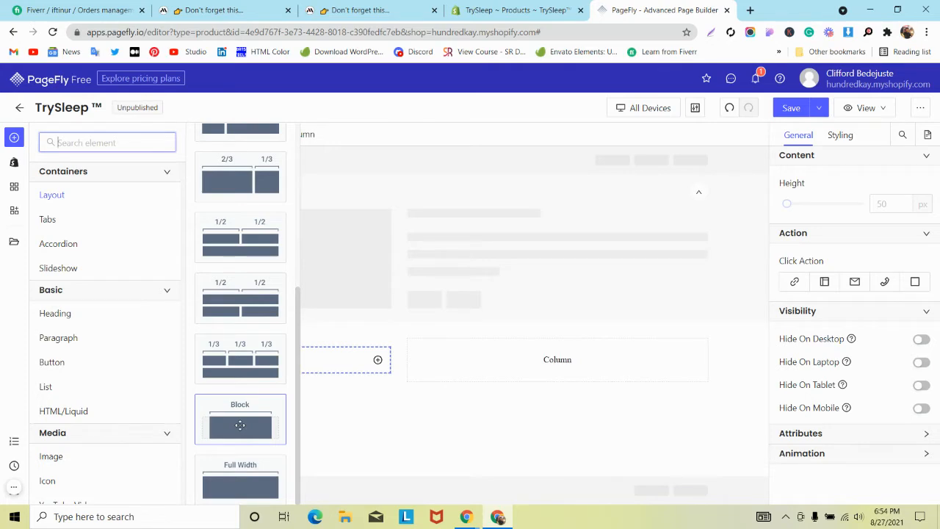
{"action": "left_click", "coordinate": [358, 10]}
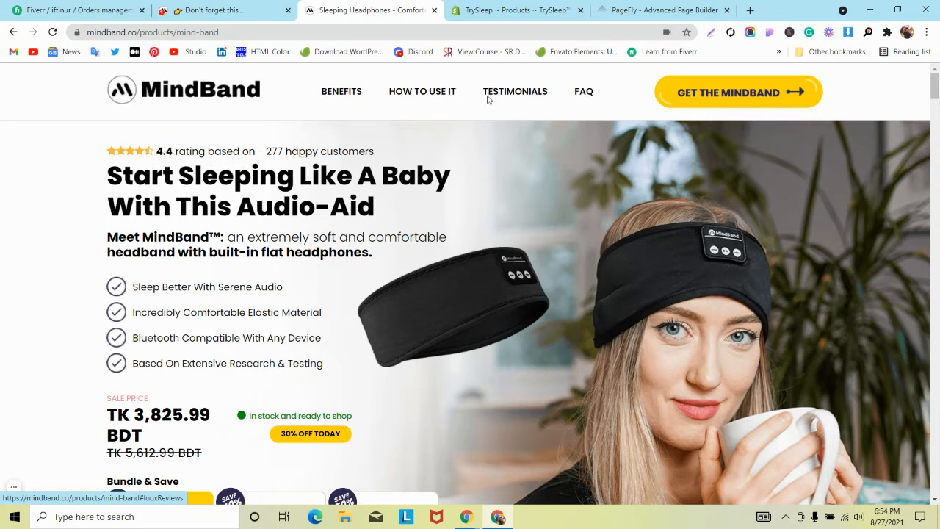
{"action": "left_click", "coordinate": [649, 6]}
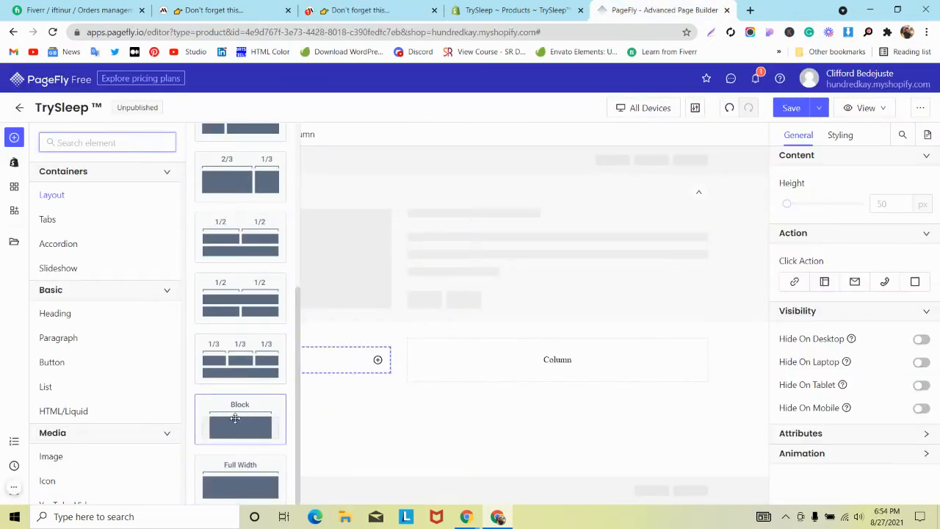
{"action": "left_click_drag", "start_coordinate": [235, 422], "coordinate": [279, 355]}
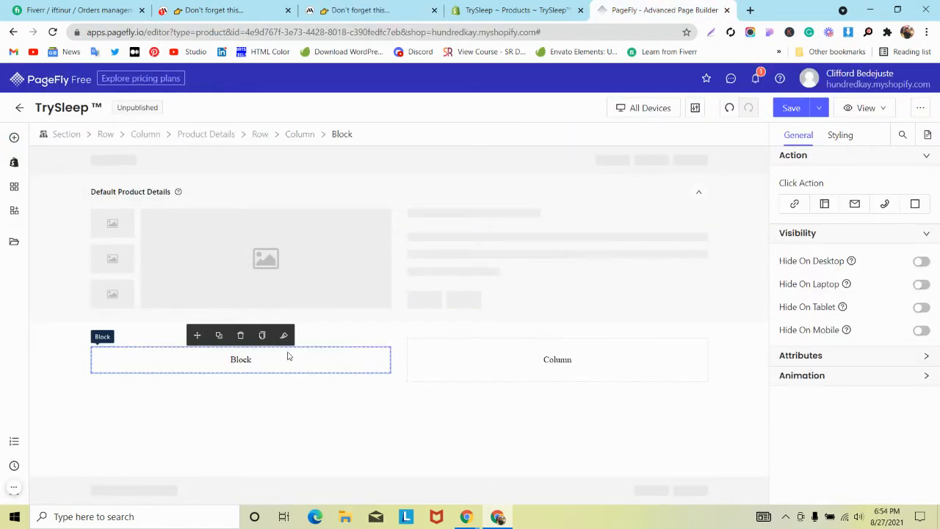
- Search the elements for "ico" and place a star Icon inside the new block in the left column
{"action": "left_click", "coordinate": [13, 138]}
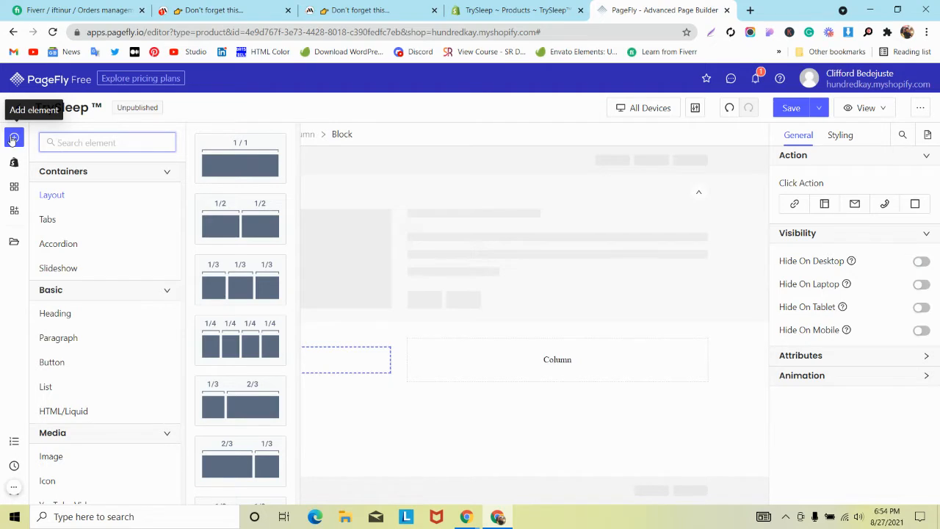
{"action": "type", "text": "ico"}
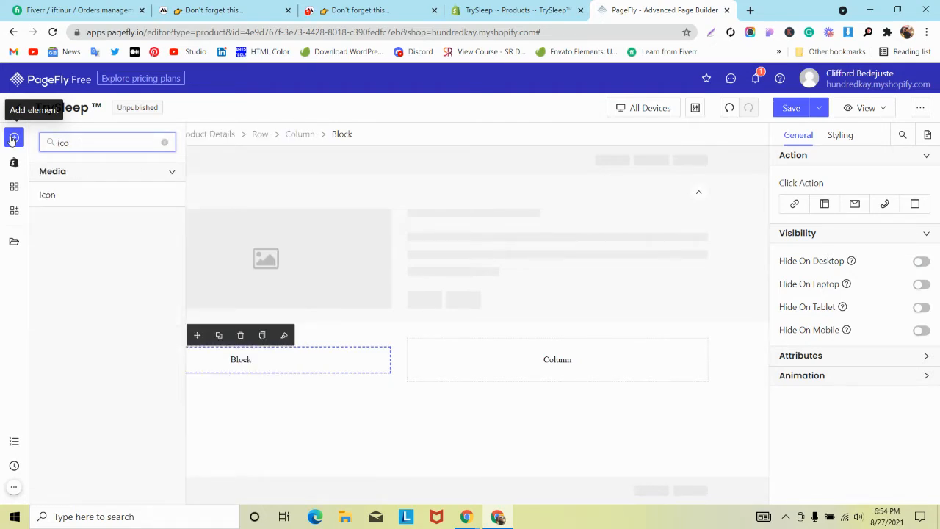
{"action": "mouse_move", "coordinate": [61, 205]}
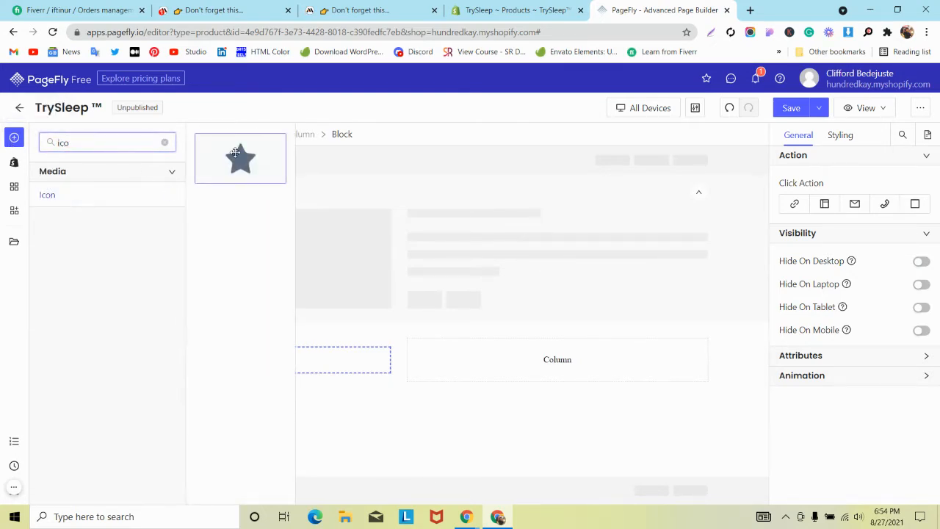
{"action": "left_click_drag", "start_coordinate": [235, 152], "coordinate": [164, 358]}
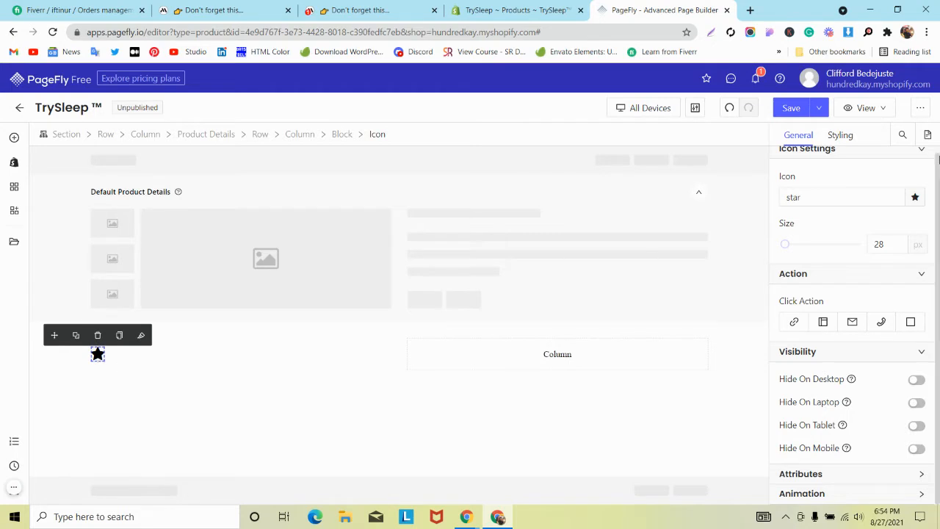
- Check the rating stars on the MindBand page, and set the star icon's size to 16 px in PageFly
{"action": "left_click", "coordinate": [865, 196]}
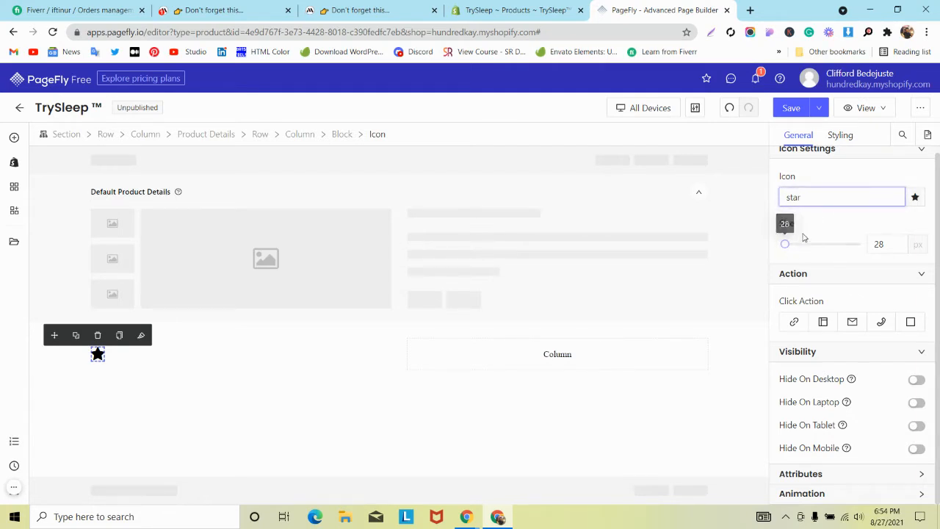
{"action": "left_click", "coordinate": [181, 6]}
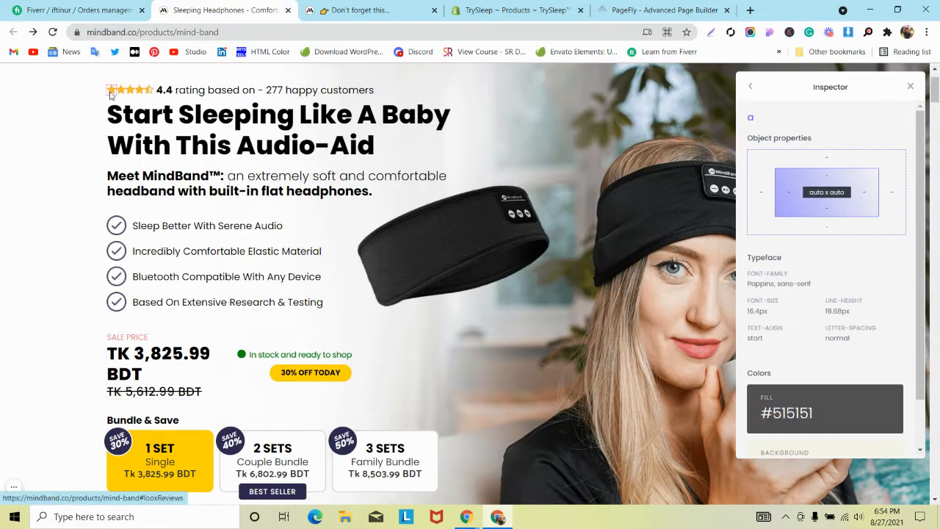
{"action": "left_click", "coordinate": [514, 10]}
{"action": "left_click", "coordinate": [662, 11]}
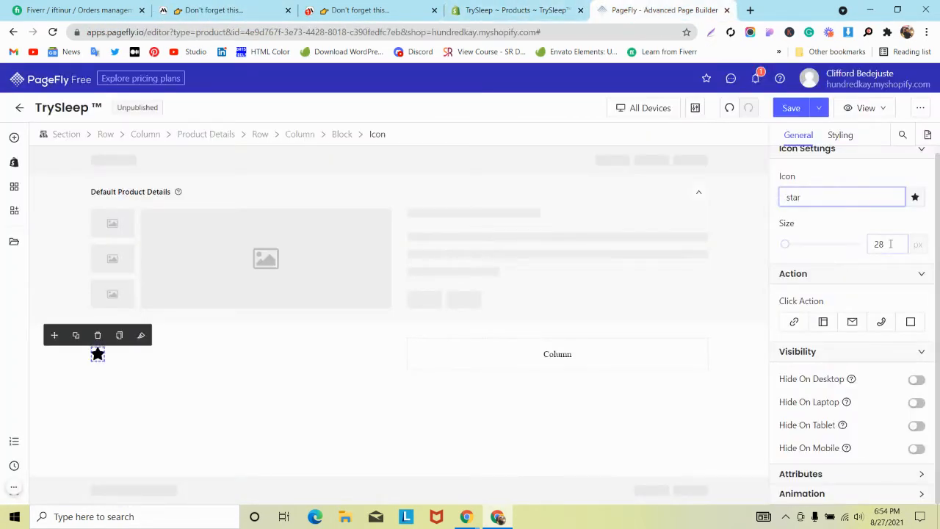
{"action": "left_click", "coordinate": [875, 244]}
{"action": "double_click", "coordinate": [874, 244]}
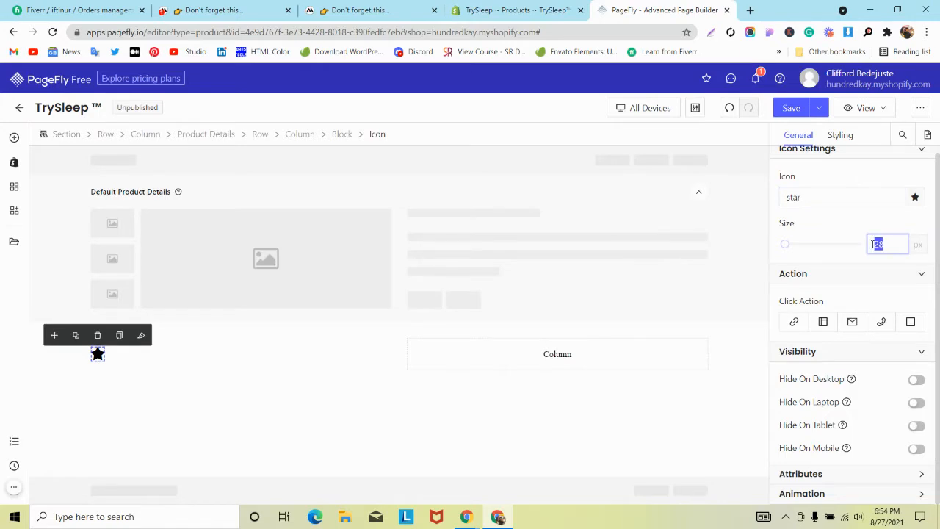
{"action": "type", "text": "16"}
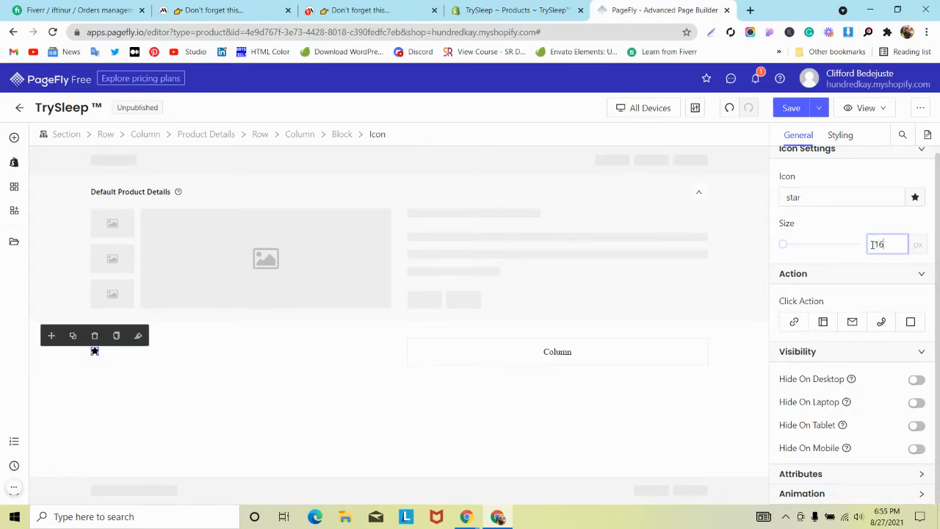
- Inspect a rating star on the MindBand page, copy its fill colour #f6ba33, and return to the PageFly editor
{"action": "left_click", "coordinate": [252, 9]}
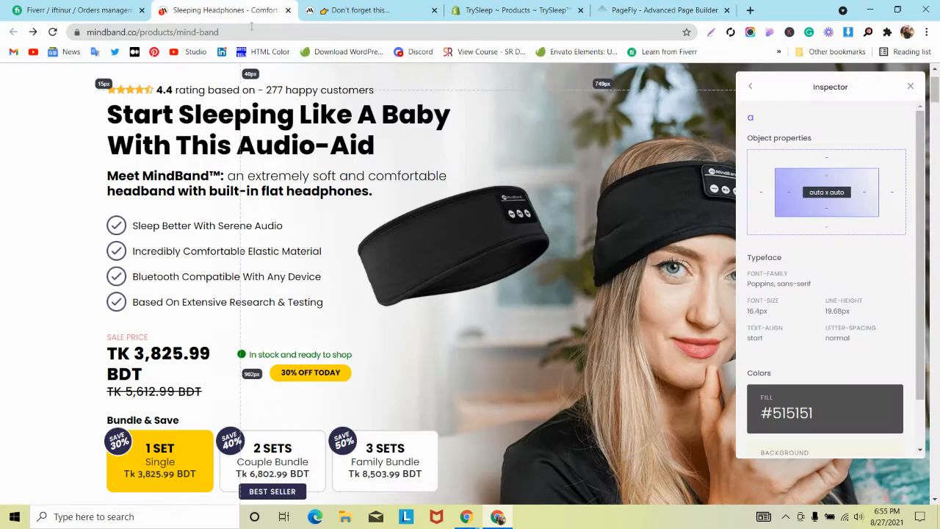
{"action": "scroll", "coordinate": [793, 169], "scroll_direction": "down", "scroll_amount": 1}
{"action": "scroll", "coordinate": [828, 119], "scroll_direction": "up", "scroll_amount": 1}
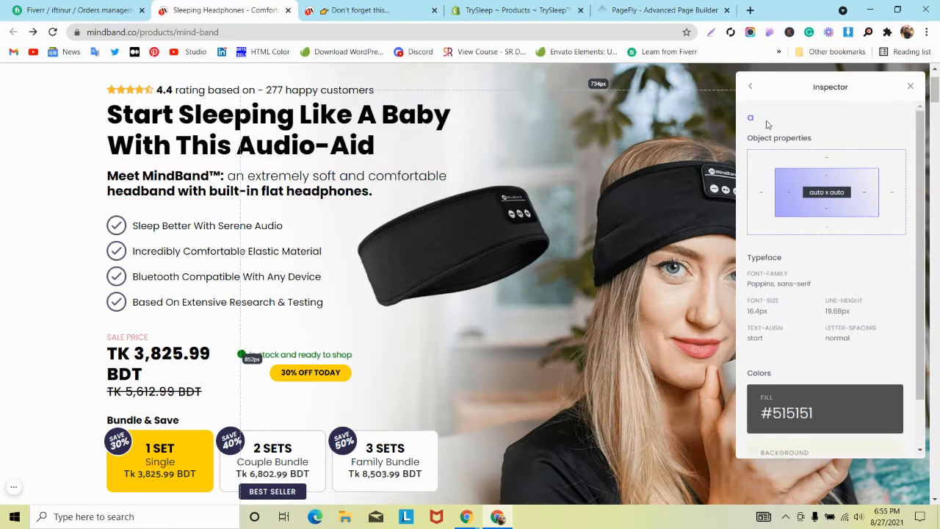
{"action": "left_click", "coordinate": [131, 90]}
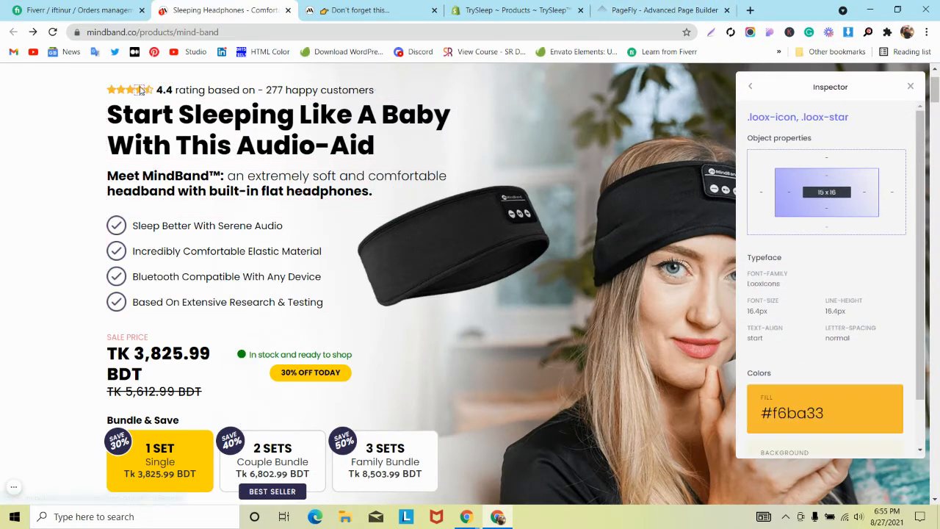
{"action": "left_click", "coordinate": [881, 406]}
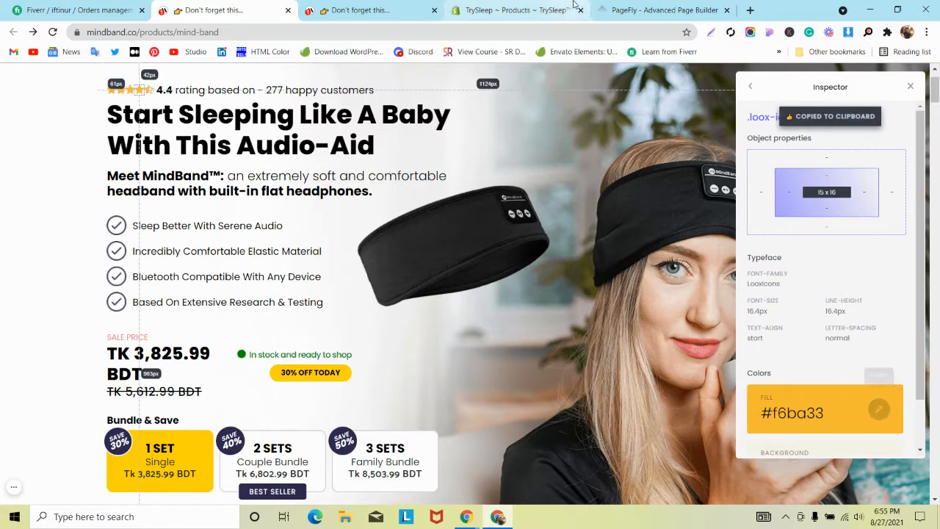
{"action": "left_click", "coordinate": [647, 10]}
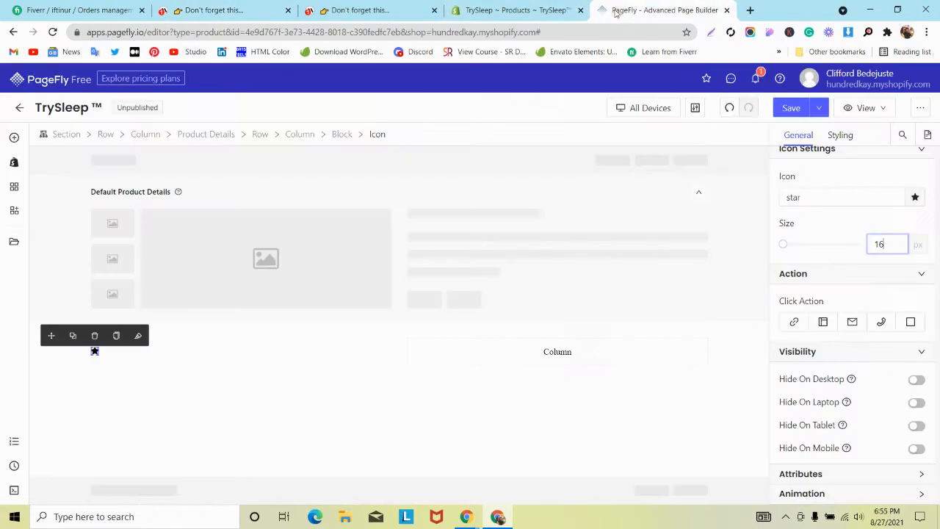
- Set the star icon's content colour to the copied hex value f6ba33 and close the colour picker
{"action": "left_click", "coordinate": [841, 137]}
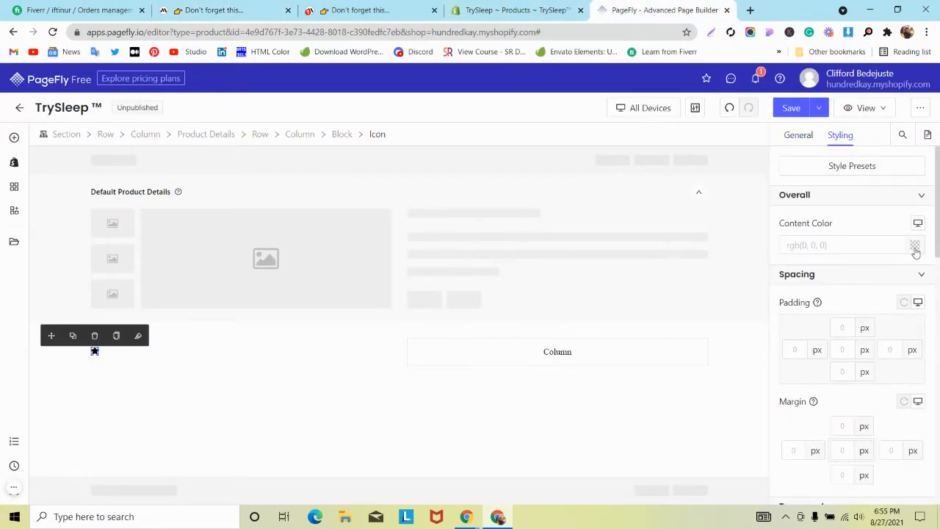
{"action": "left_click", "coordinate": [914, 246]}
{"action": "left_click", "coordinate": [659, 277]}
{"action": "double_click", "coordinate": [659, 276]}
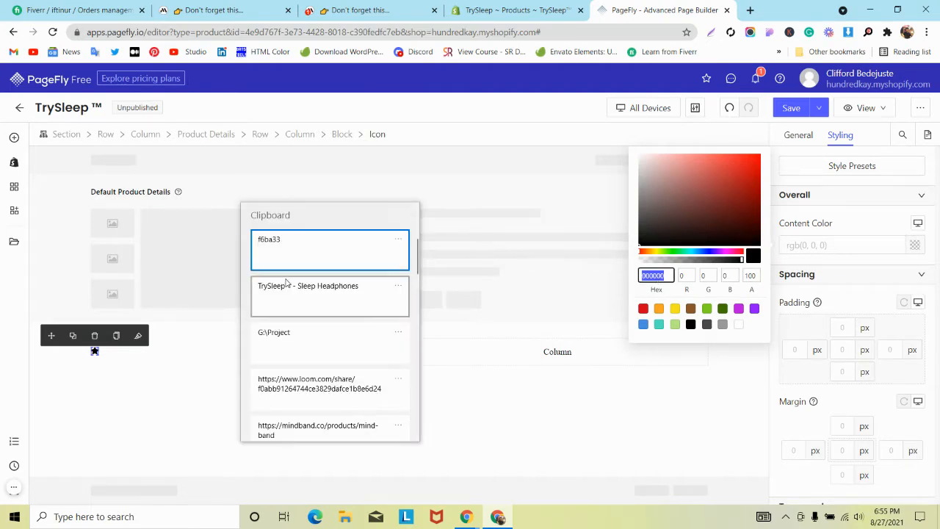
{"action": "left_click", "coordinate": [309, 249]}
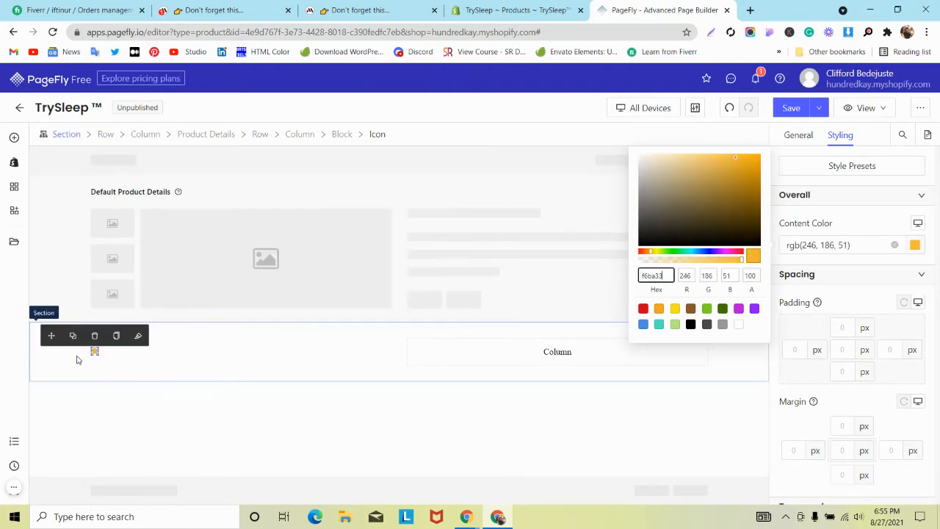
{"action": "left_click", "coordinate": [38, 369]}
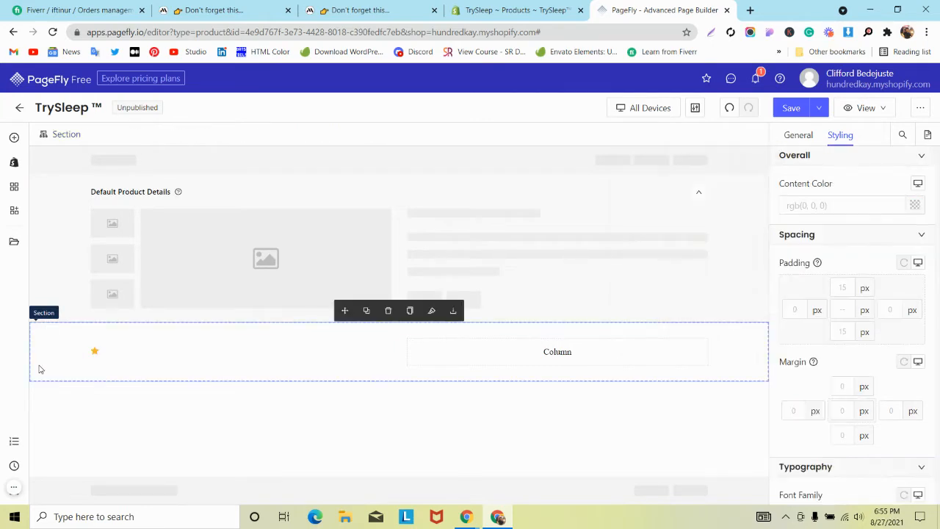
- Select the row holding the star, compare it with the rating line on the MindBand page, and return to PageFly
{"action": "left_click", "coordinate": [190, 362]}
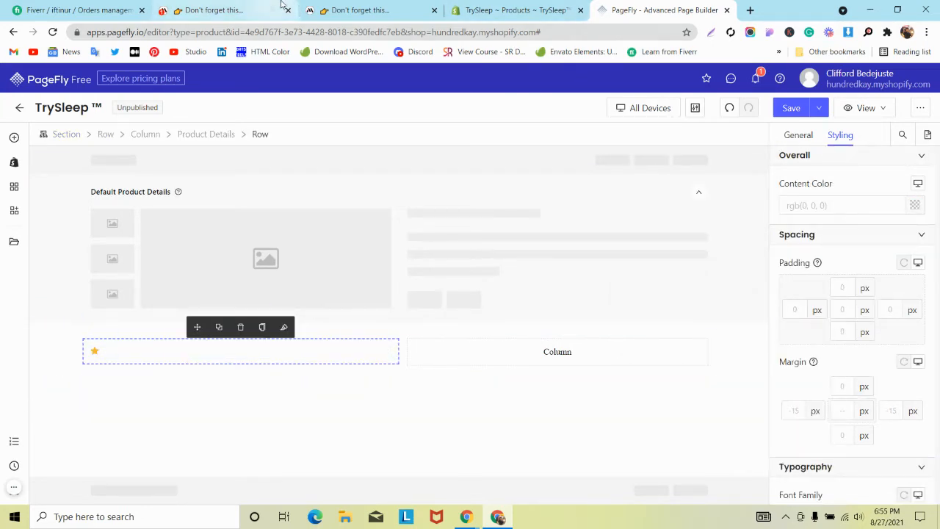
{"action": "left_click", "coordinate": [221, 10]}
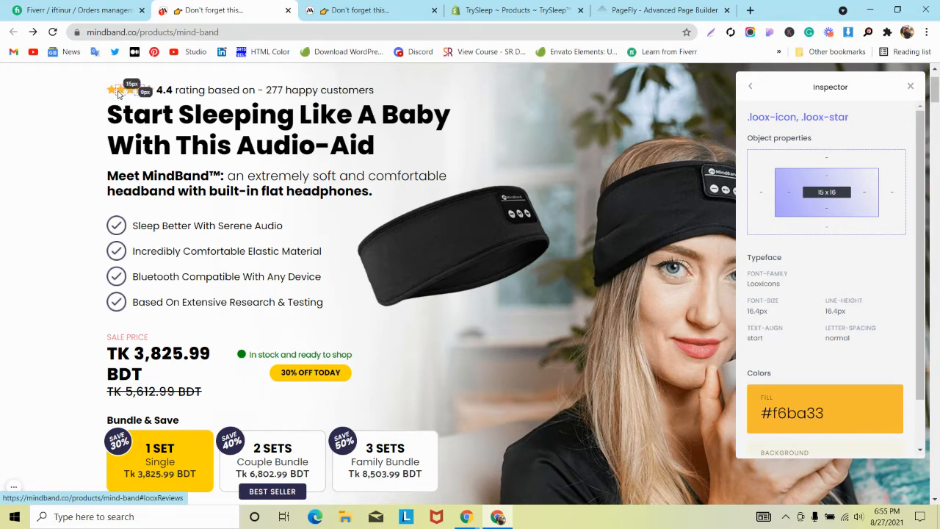
{"action": "left_click", "coordinate": [410, 5]}
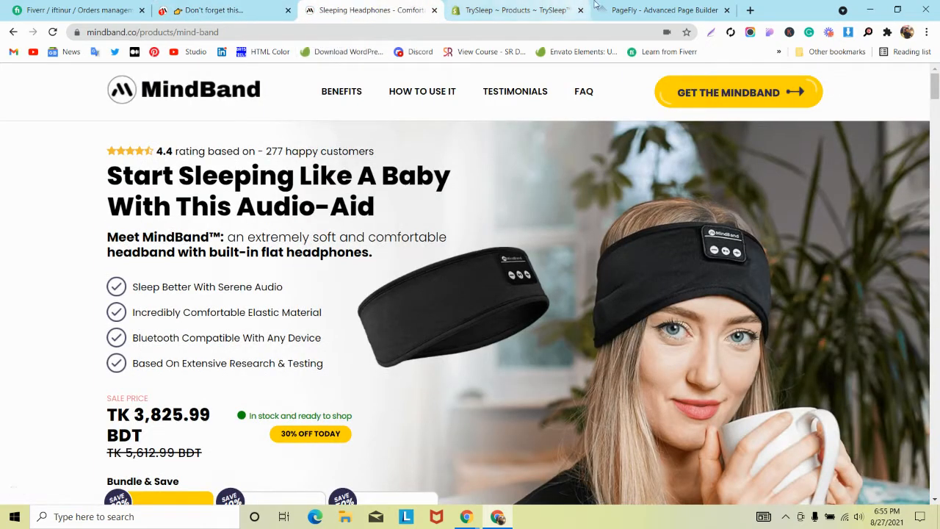
{"action": "left_click", "coordinate": [614, 8]}
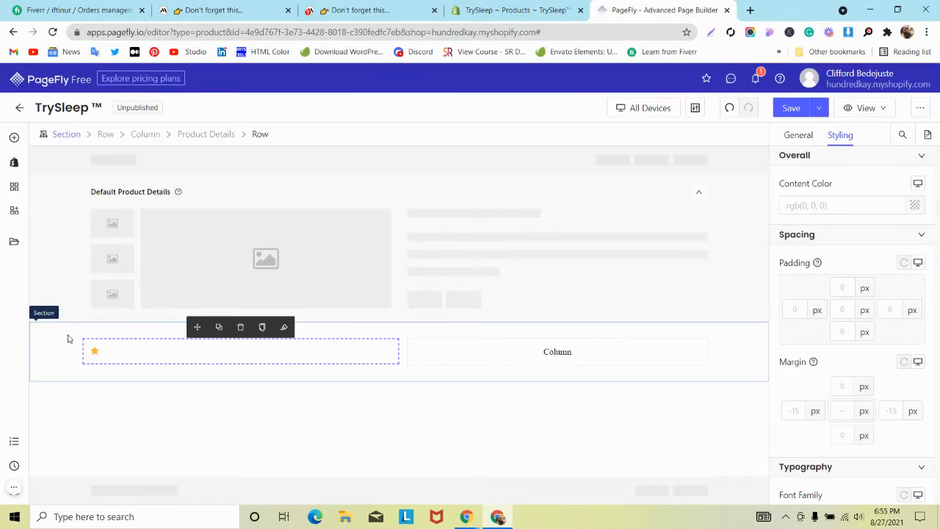
- Check the star icon's size setting in the Mobile device view and return to the All Devices view
{"action": "left_click", "coordinate": [644, 107]}
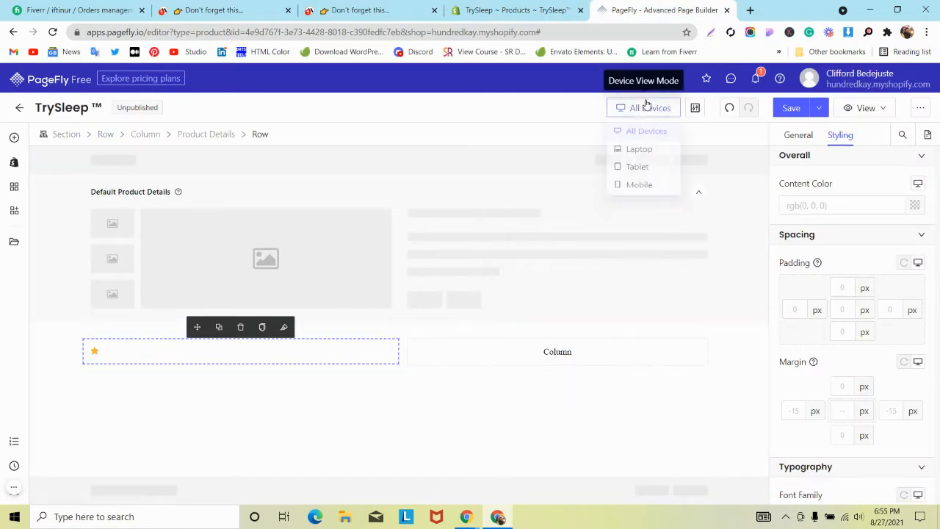
{"action": "left_click", "coordinate": [638, 191]}
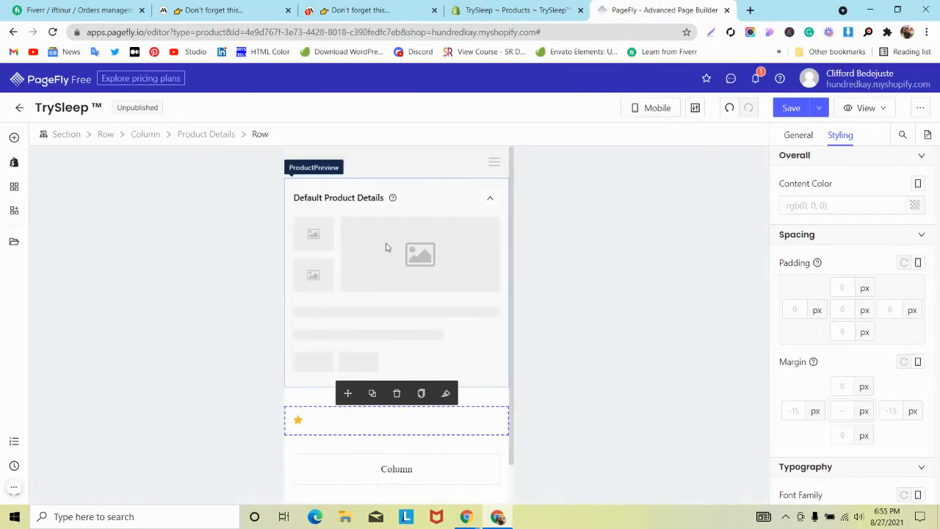
{"action": "left_click", "coordinate": [297, 377]}
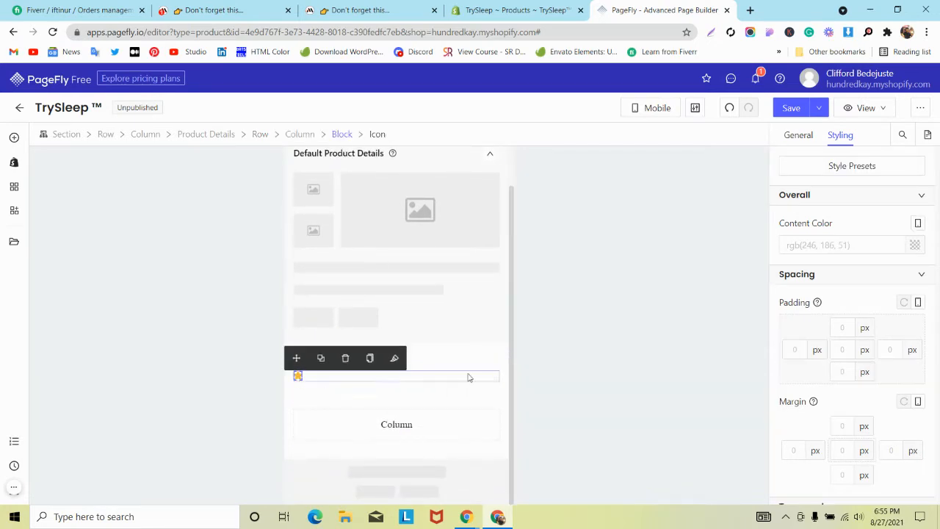
{"action": "left_click", "coordinate": [797, 137]}
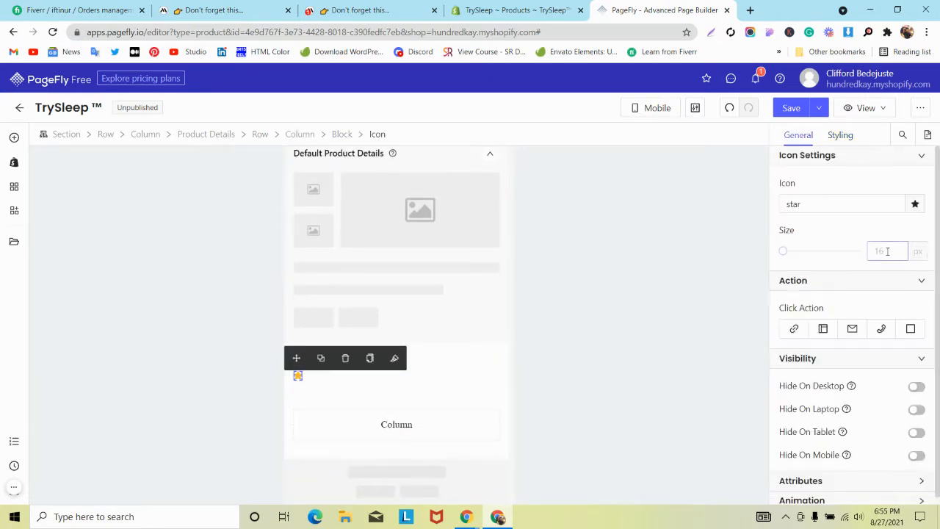
{"action": "left_click", "coordinate": [889, 252]}
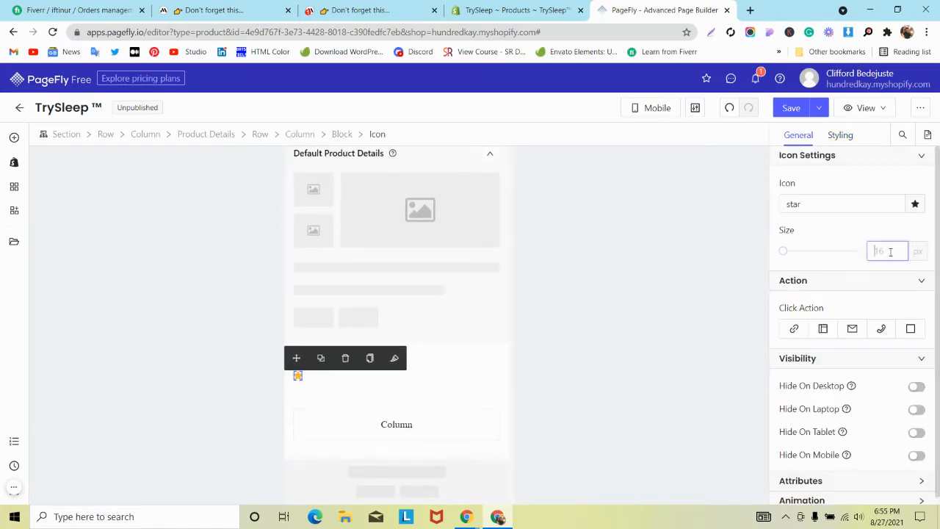
{"action": "left_click", "coordinate": [657, 109]}
{"action": "left_click", "coordinate": [649, 130]}
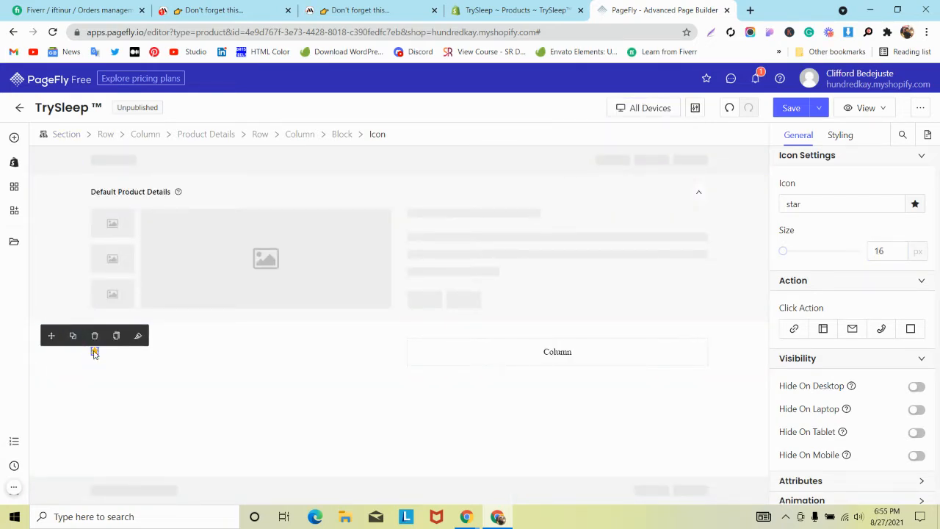
- Check the star spacing on the MindBand page, return to PageFly, and set the star icon's right margin to 2 px
{"action": "left_click", "coordinate": [254, 5]}
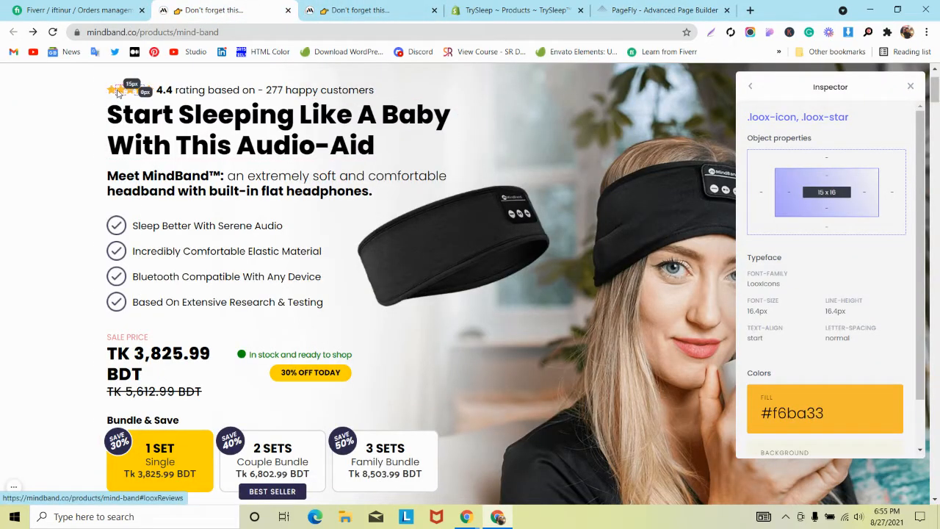
{"action": "left_click", "coordinate": [646, 6]}
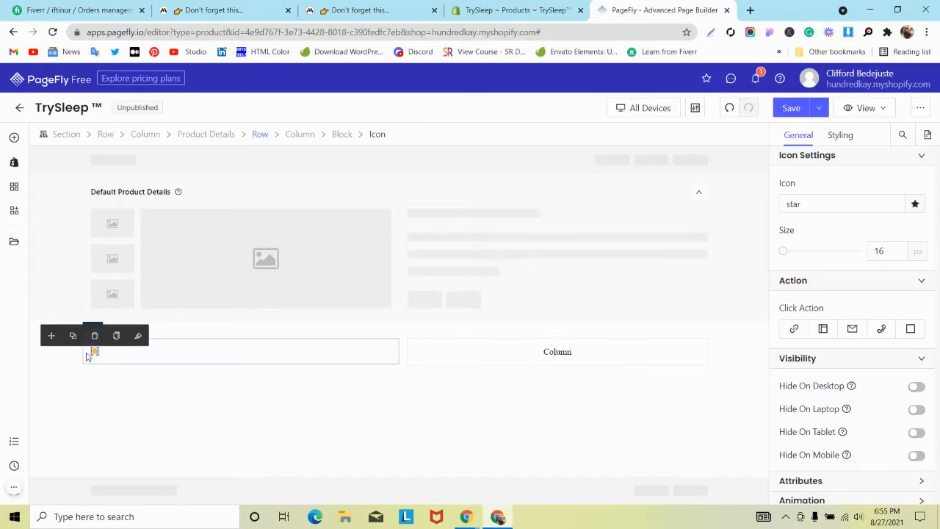
{"action": "left_click", "coordinate": [840, 137]}
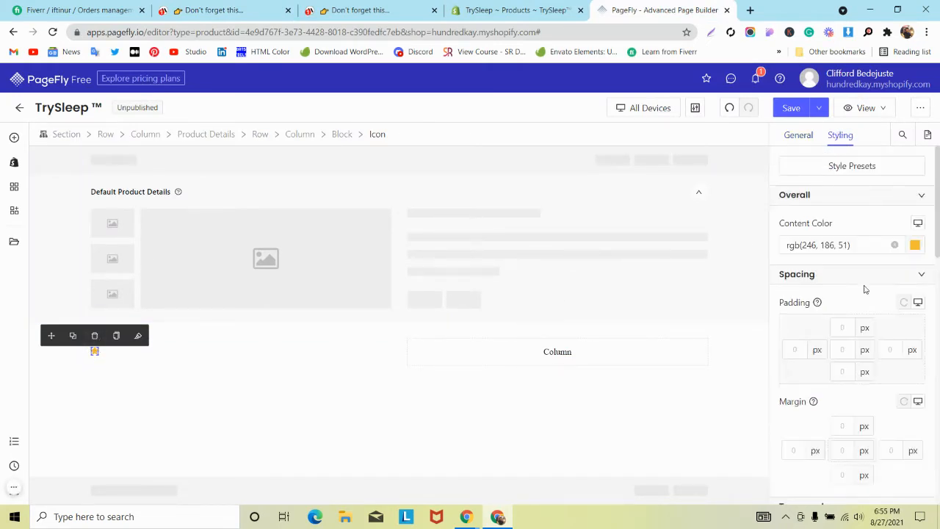
{"action": "scroll", "coordinate": [862, 287], "scroll_direction": "down", "scroll_amount": 2}
{"action": "left_click", "coordinate": [888, 327]}
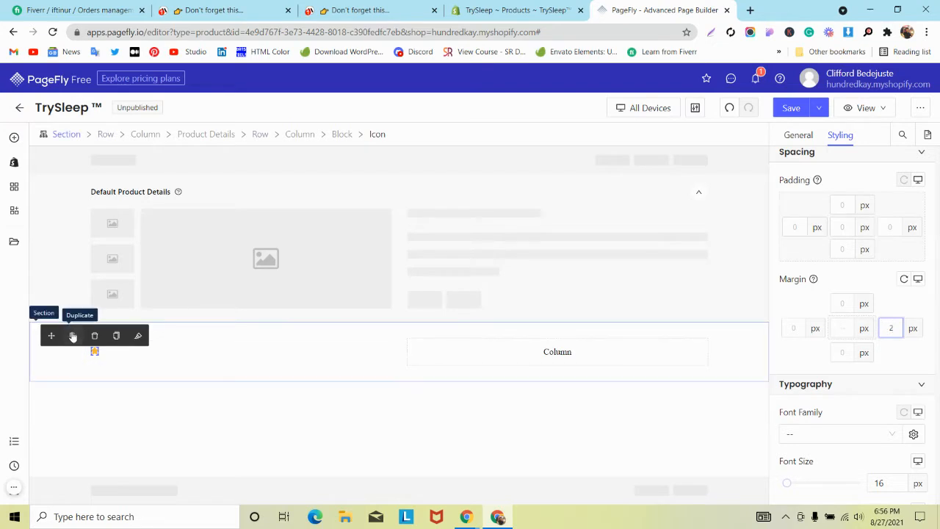
- Duplicate the star icon four times to make a row of five stars
{"action": "left_click", "coordinate": [73, 335]}
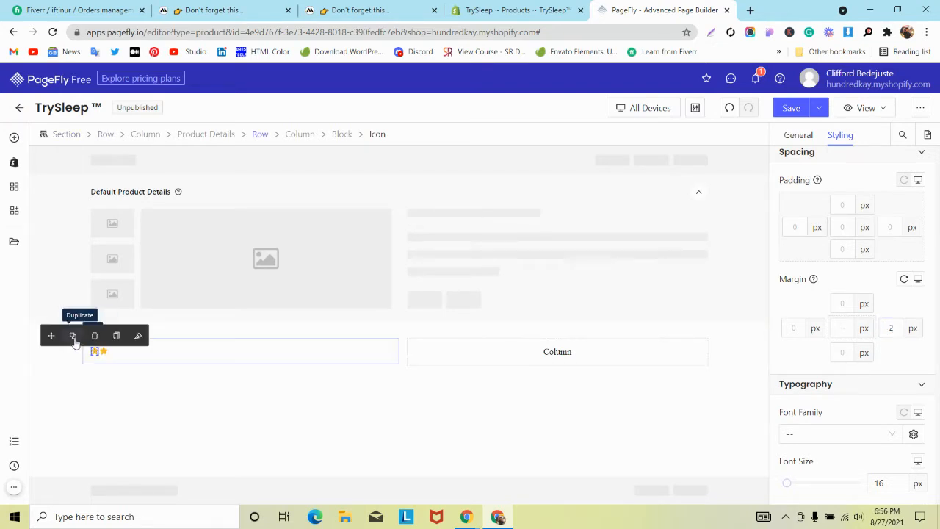
{"action": "left_click", "coordinate": [73, 335]}
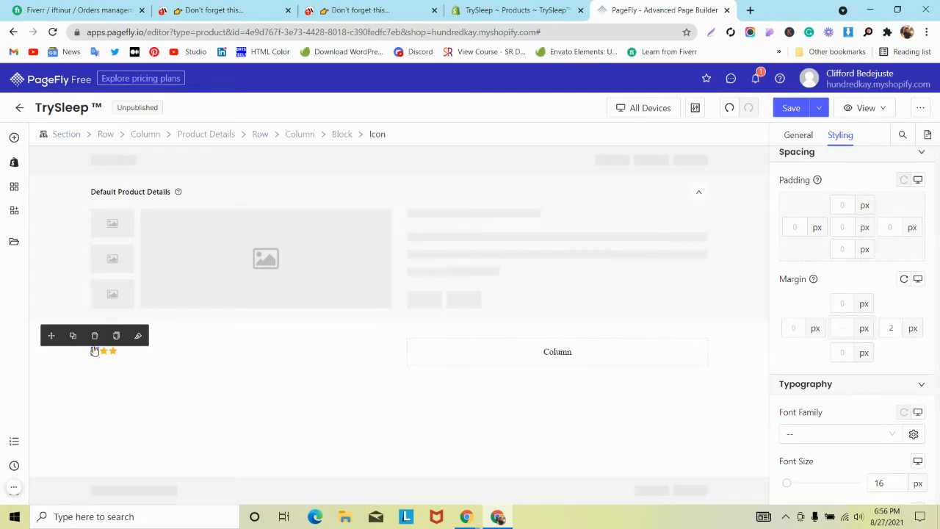
{"action": "left_click", "coordinate": [74, 335]}
{"action": "left_click", "coordinate": [73, 335]}
- Copy the text "4.4 rating based on - 277 happy customers" from the MindBand page and return to the PageFly editor
{"action": "left_click", "coordinate": [237, 7]}
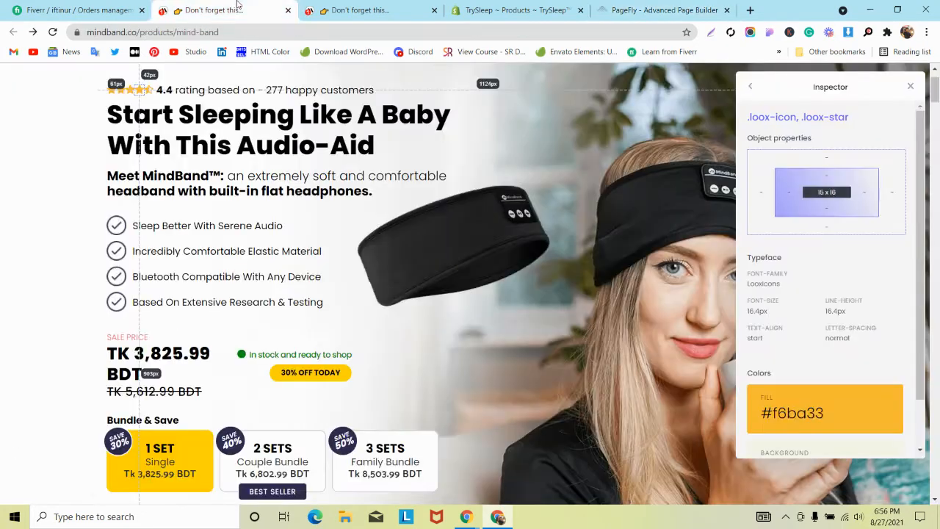
{"action": "scroll", "coordinate": [154, 151], "scroll_direction": "up", "scroll_amount": 1}
{"action": "scroll", "coordinate": [164, 150], "scroll_direction": "down", "scroll_amount": 1}
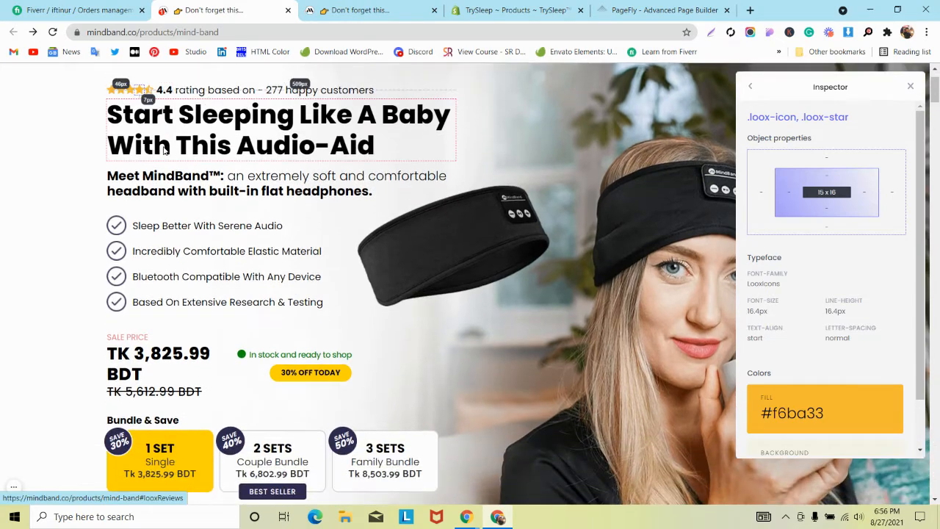
{"action": "scroll", "coordinate": [163, 150], "scroll_direction": "up", "scroll_amount": 1}
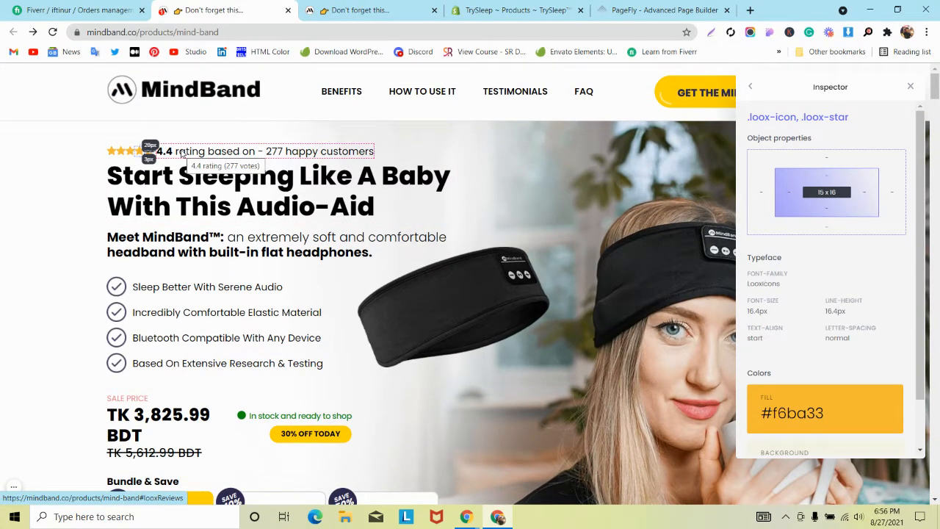
{"action": "left_click", "coordinate": [349, 9]}
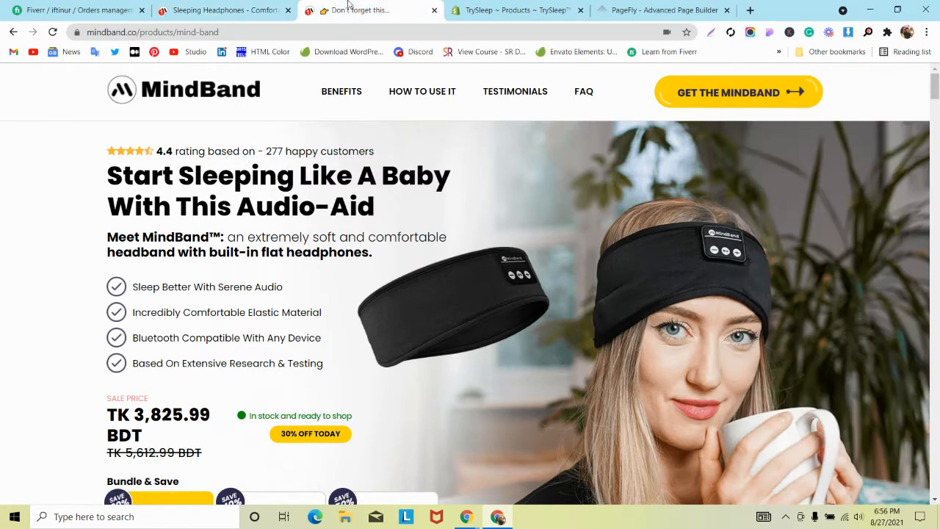
{"action": "left_click_drag", "start_coordinate": [389, 151], "coordinate": [160, 152]}
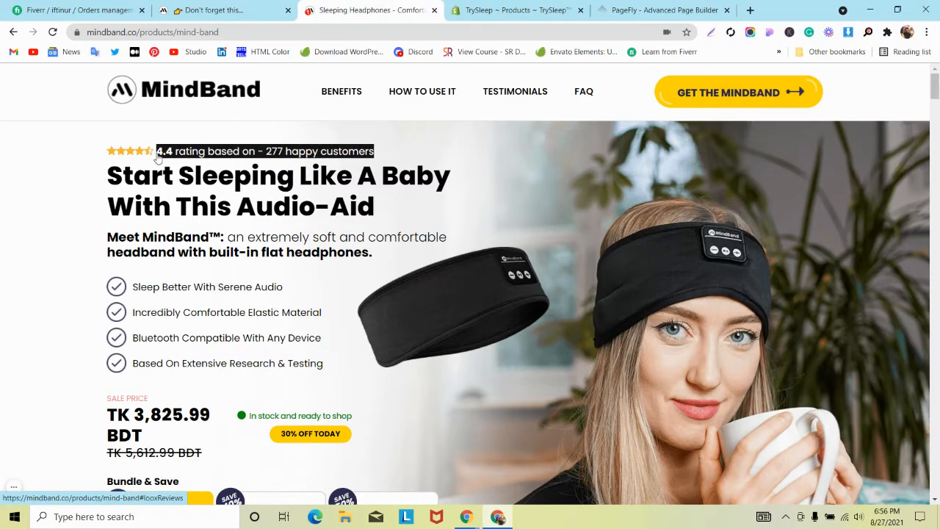
{"action": "left_click", "coordinate": [647, 10]}
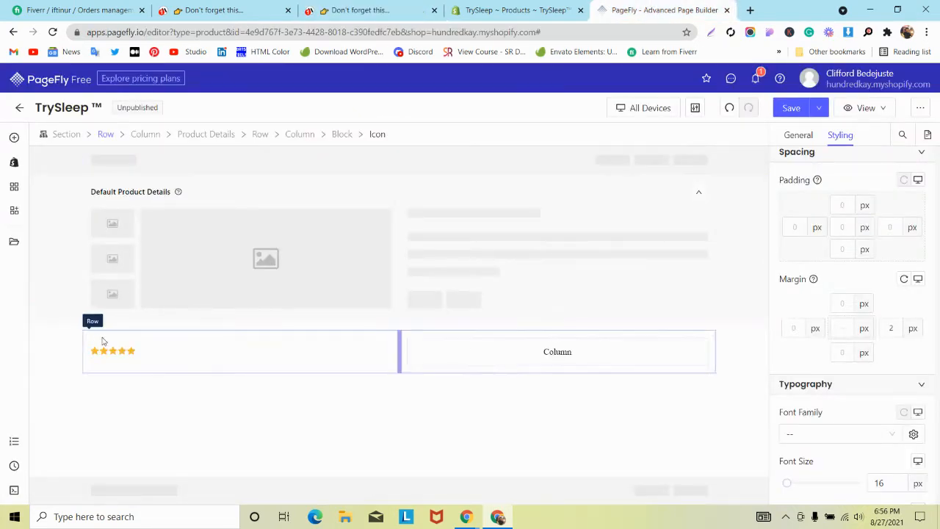
- Add a plain paragraph element to the first column and move it into the star block, after the five stars
{"action": "left_click", "coordinate": [146, 353]}
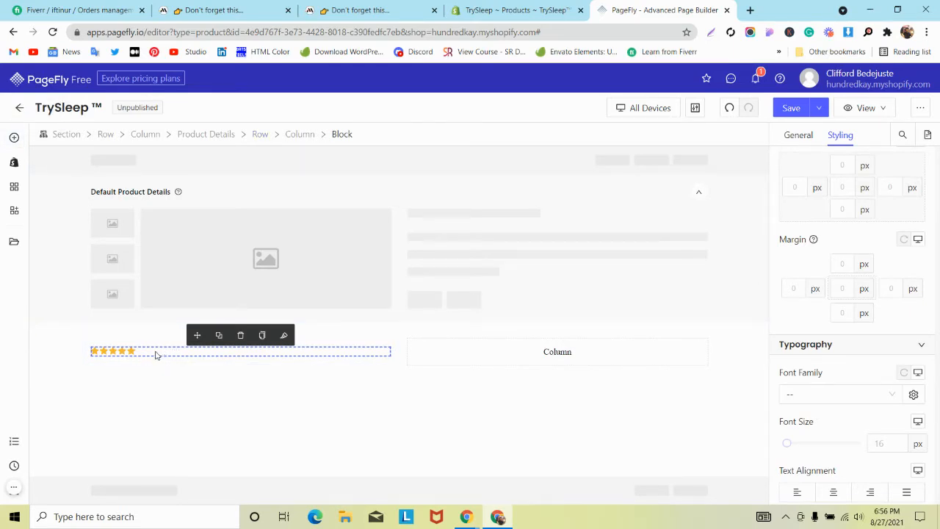
{"action": "left_click", "coordinate": [14, 138]}
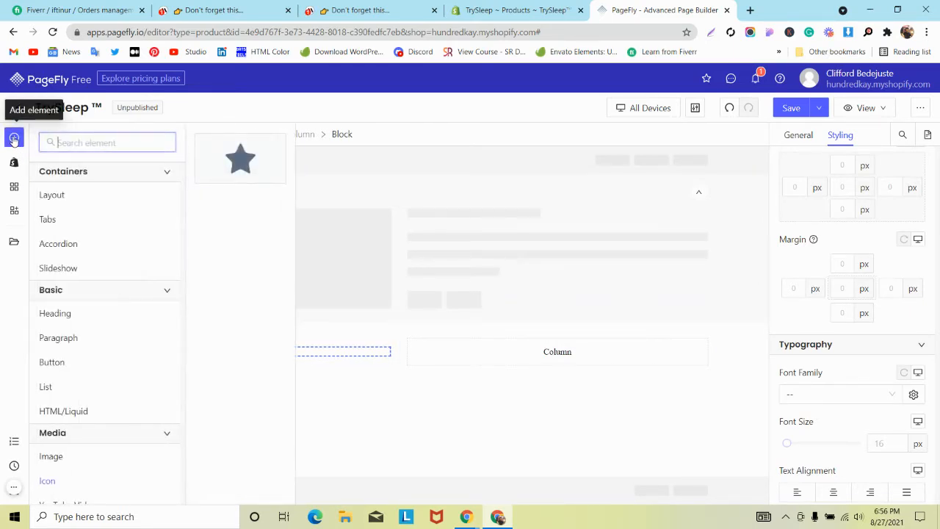
{"action": "scroll", "coordinate": [72, 272], "scroll_direction": "down", "scroll_amount": 1}
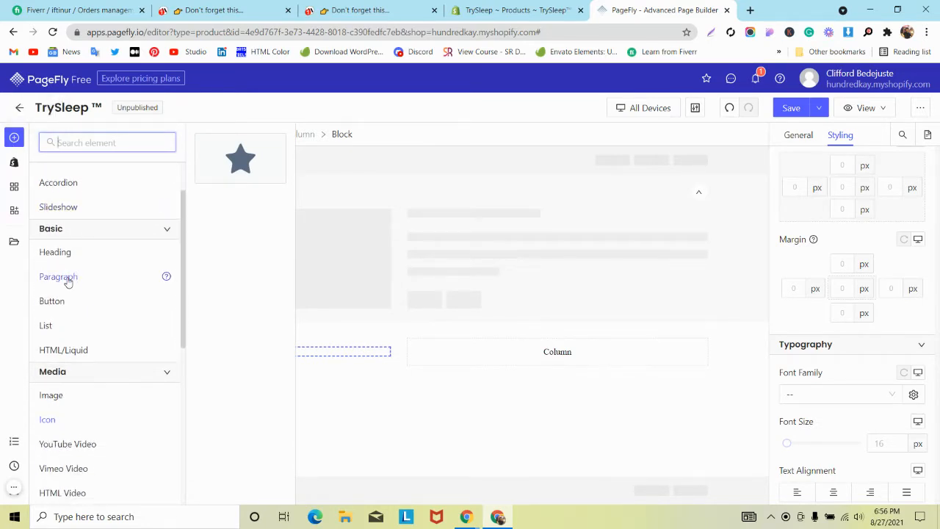
{"action": "mouse_move", "coordinate": [68, 284]}
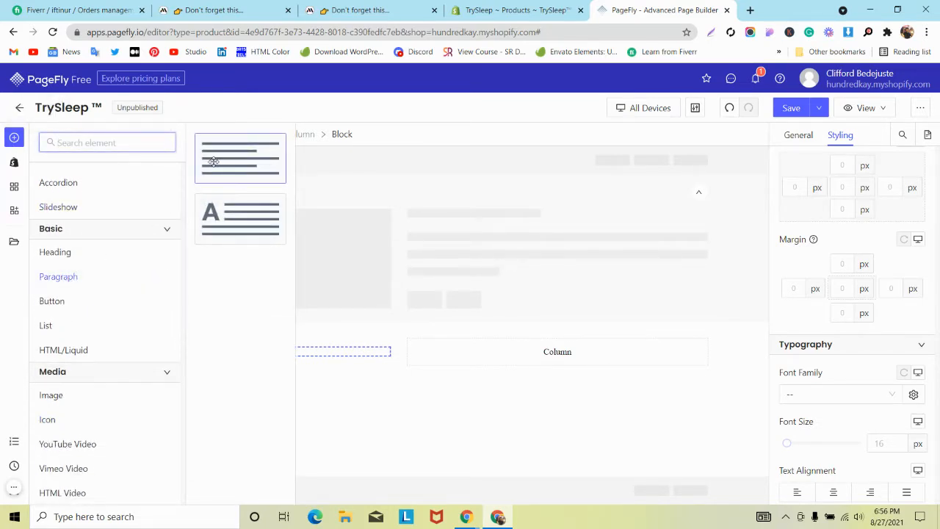
{"action": "left_click_drag", "start_coordinate": [214, 158], "coordinate": [148, 352]}
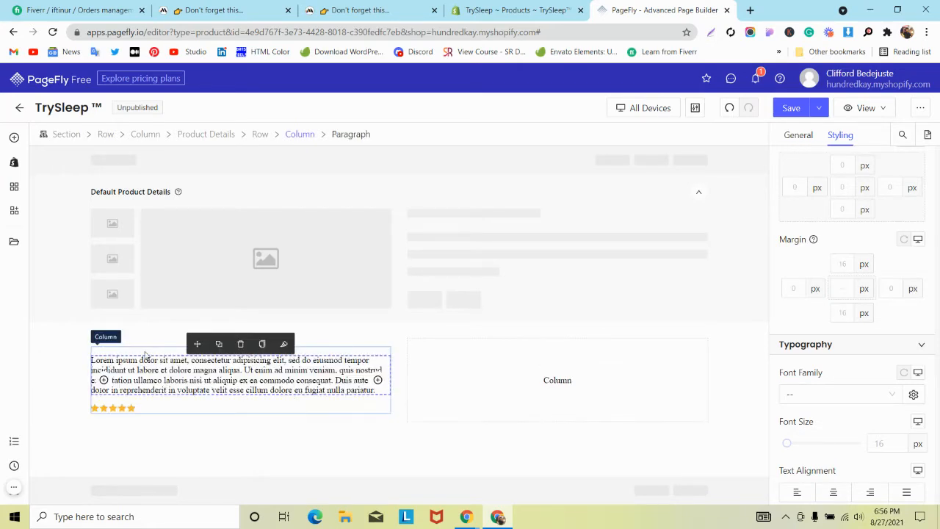
{"action": "left_click", "coordinate": [151, 370]}
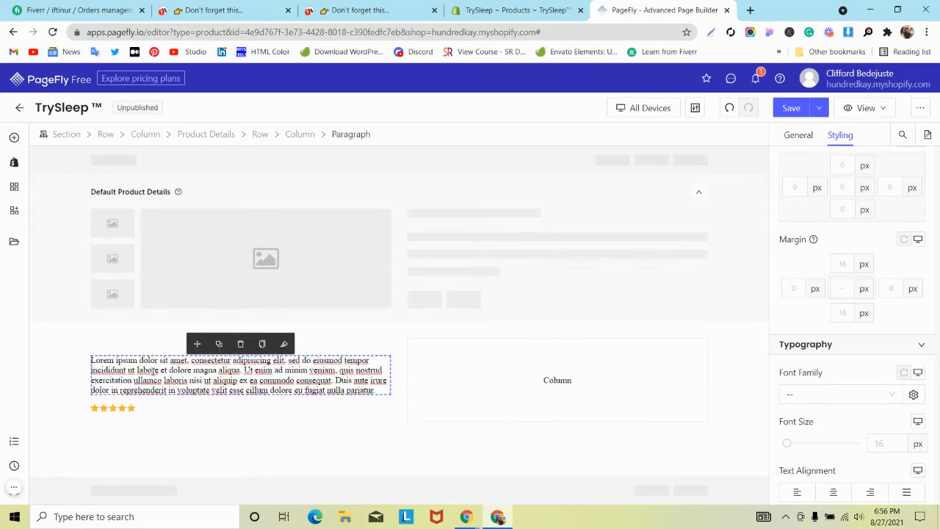
{"action": "double_click", "coordinate": [151, 370]}
{"action": "left_click_drag", "start_coordinate": [198, 345], "coordinate": [134, 410]}
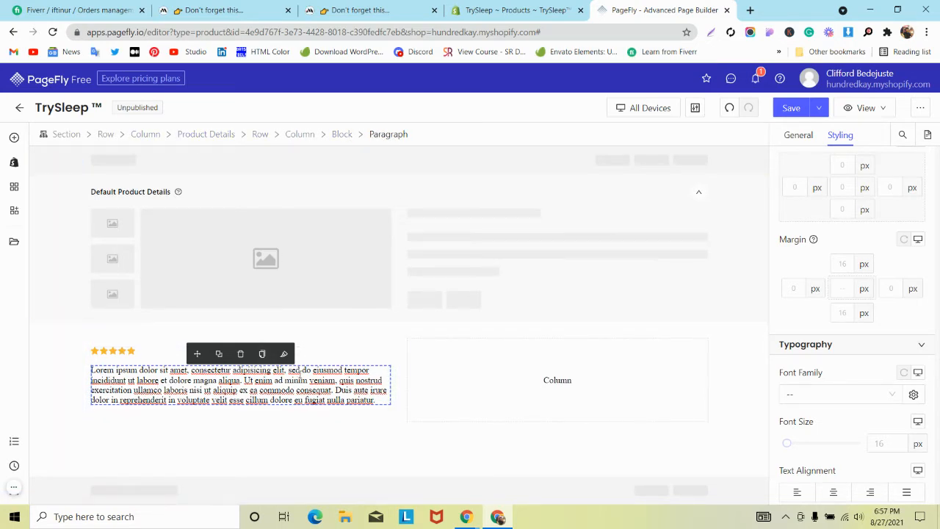
- Try the Block and Inline display styles on the block holding the stars and paragraph, and set it to Flex
{"action": "left_click", "coordinate": [343, 135]}
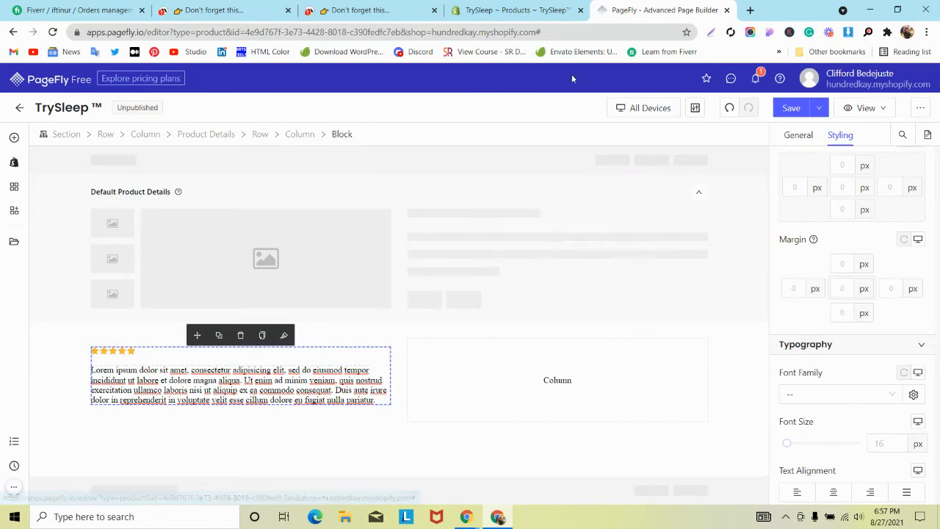
{"action": "scroll", "coordinate": [845, 257], "scroll_direction": "down", "scroll_amount": 6}
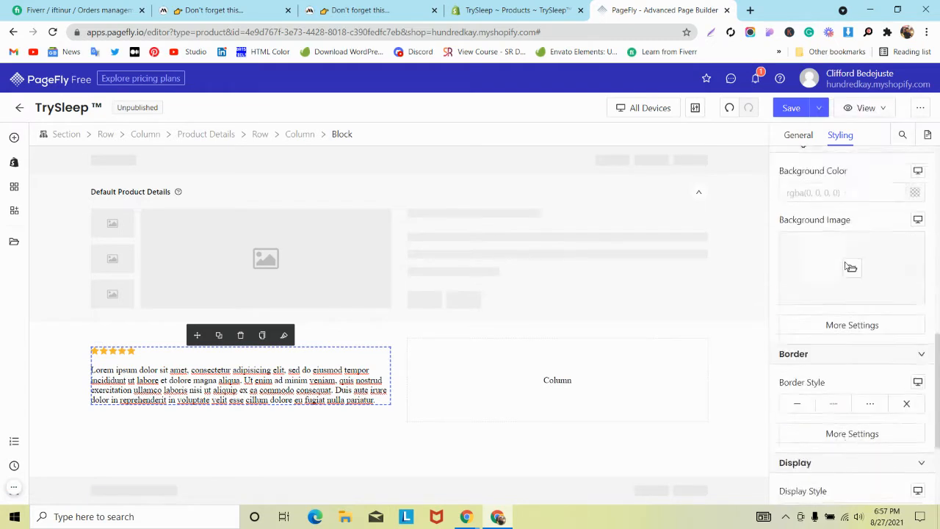
{"action": "scroll", "coordinate": [850, 266], "scroll_direction": "down", "scroll_amount": 2}
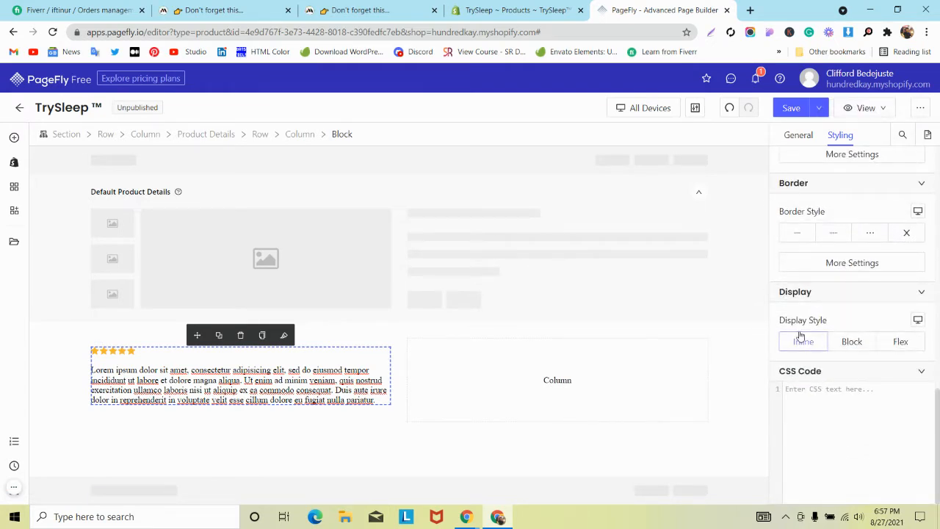
{"action": "left_click", "coordinate": [857, 343]}
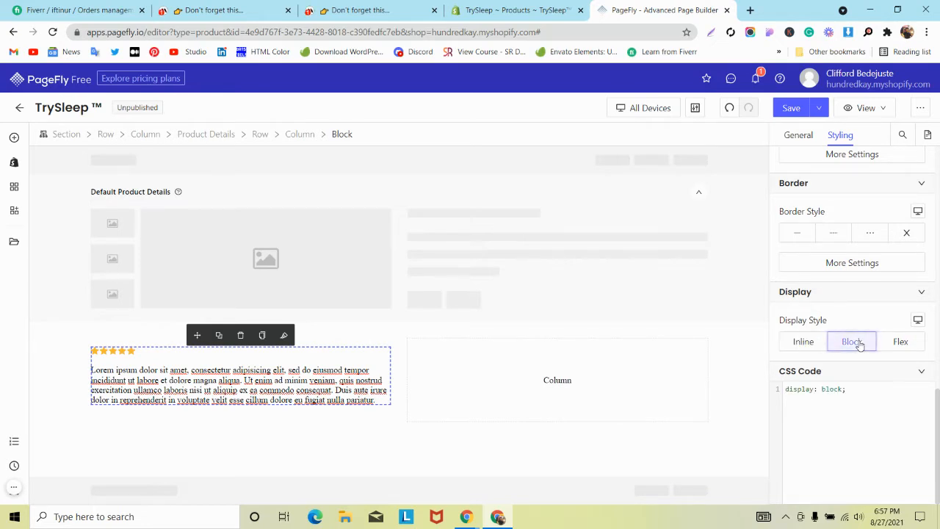
{"action": "left_click", "coordinate": [820, 342]}
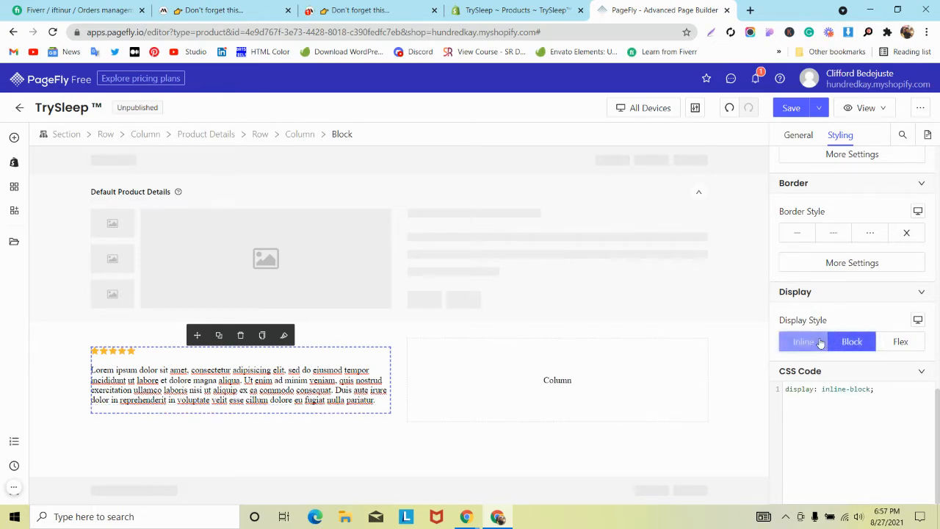
{"action": "left_click", "coordinate": [906, 346]}
{"action": "left_click", "coordinate": [860, 345]}
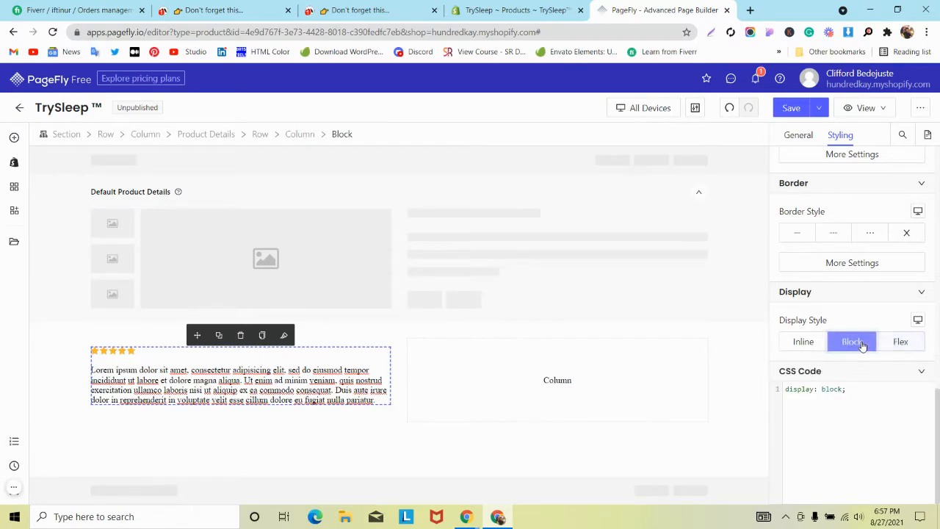
{"action": "left_click", "coordinate": [918, 349]}
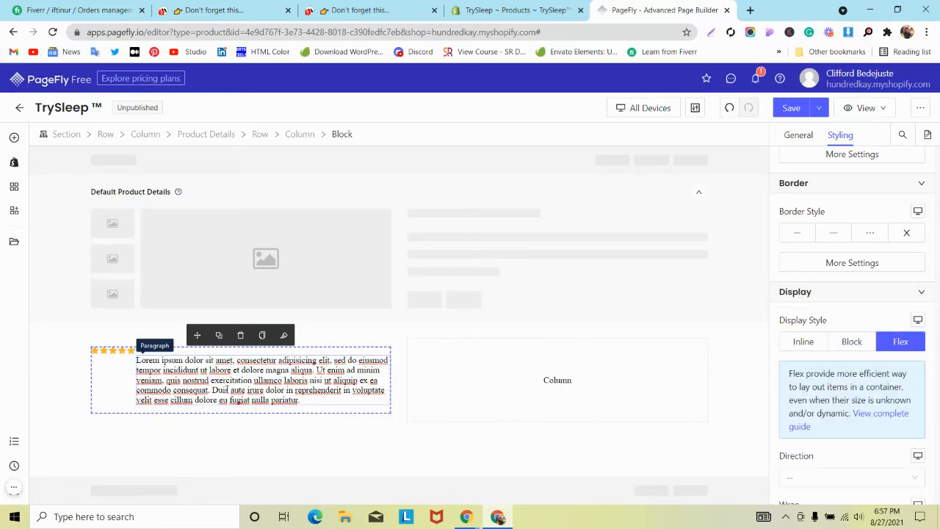
- Replace the placeholder paragraph text with the copied "4.4 rating based on - 277 happy customers"
{"action": "triple_click", "coordinate": [224, 390]}
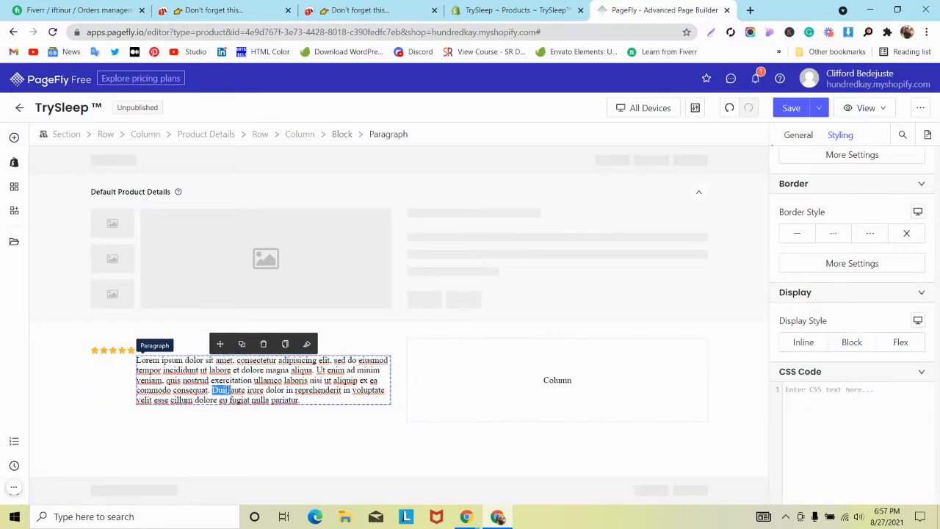
{"action": "left_click", "coordinate": [799, 135]}
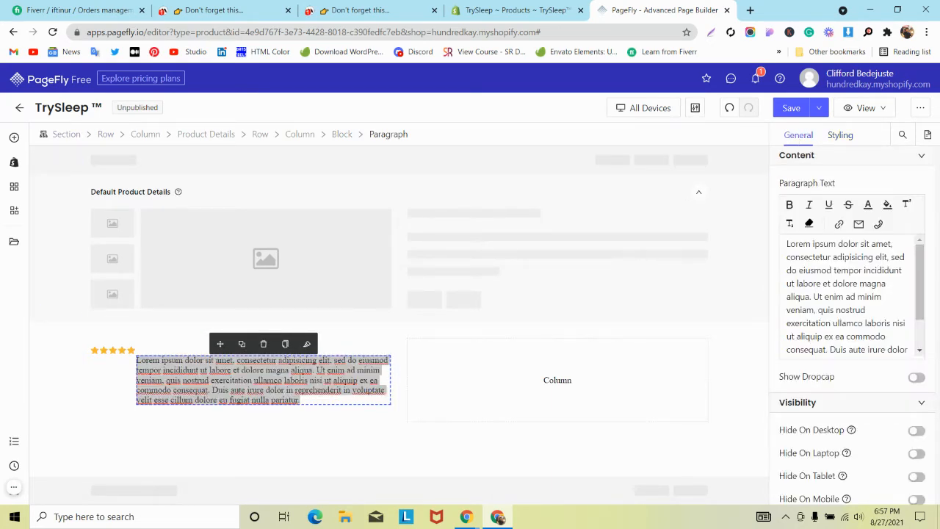
{"action": "left_click", "coordinate": [180, 371]}
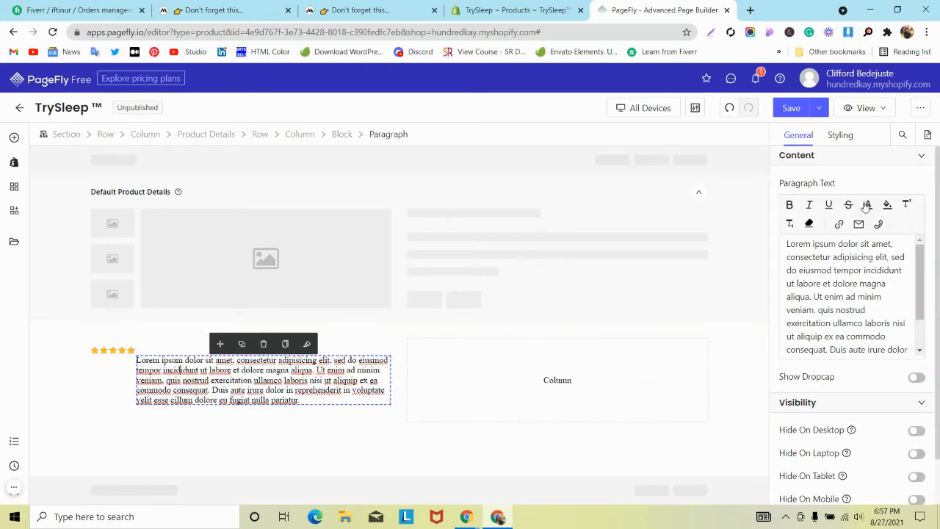
{"action": "triple_click", "coordinate": [823, 283]}
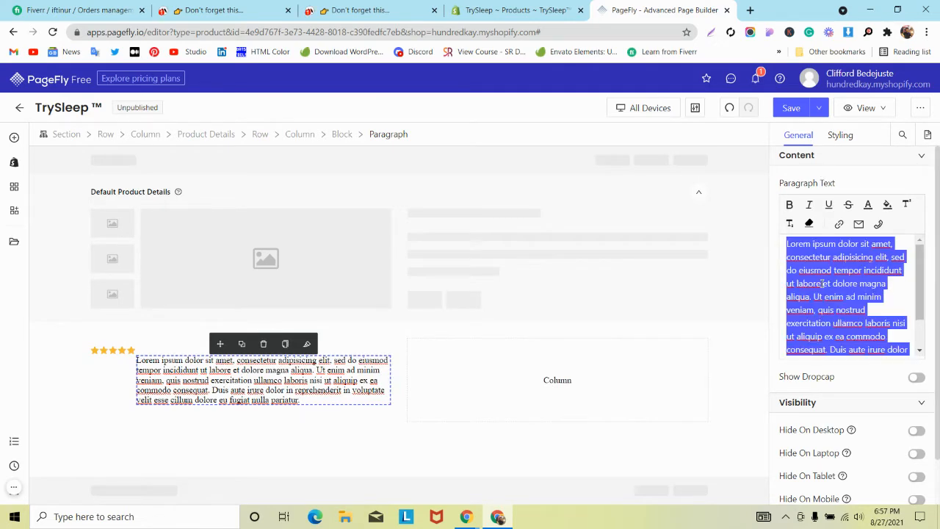
{"action": "key", "text": "super+v"}
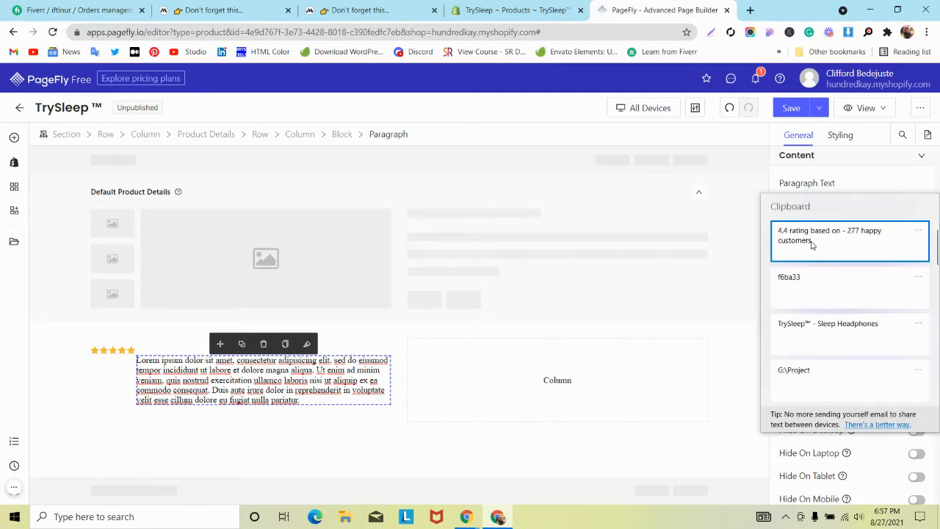
{"action": "left_click", "coordinate": [811, 244]}
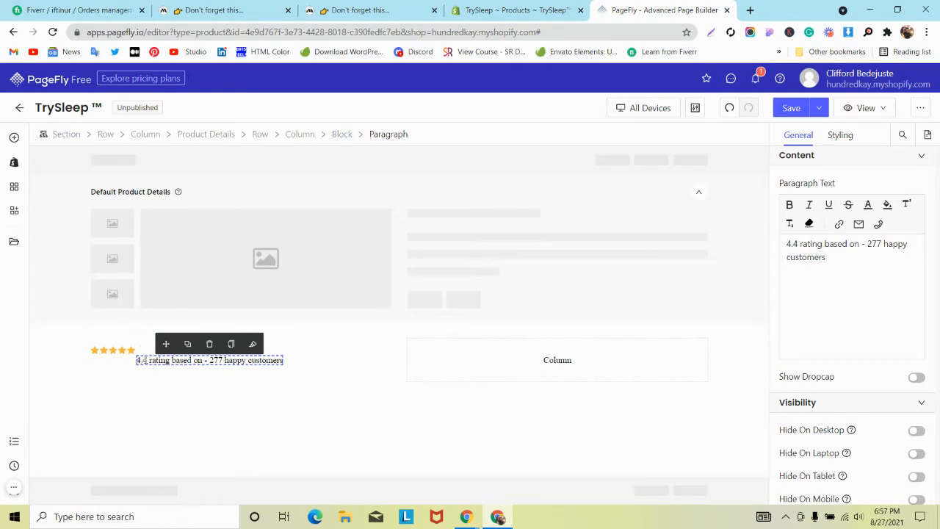
- Set the margin of the rating paragraph beside the stars to 0 px on all sides
{"action": "left_click", "coordinate": [105, 353]}
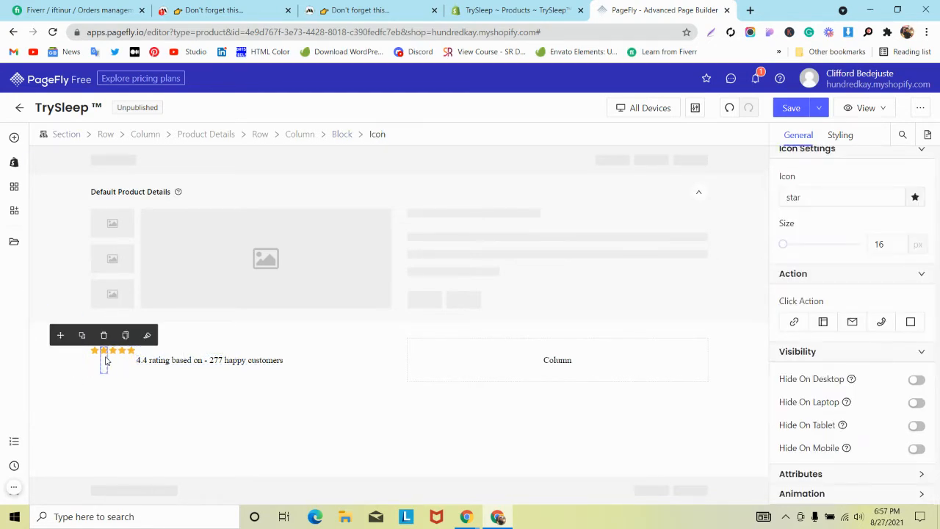
{"action": "left_click", "coordinate": [174, 360]}
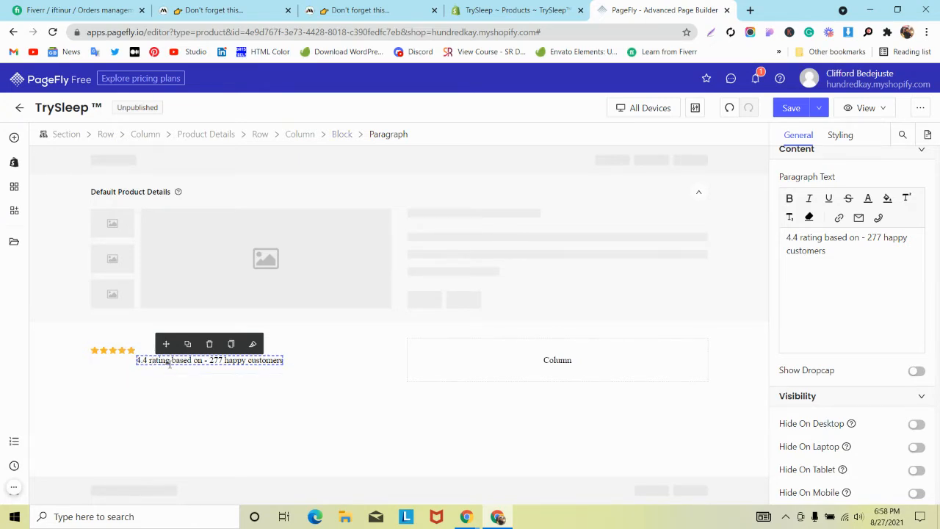
{"action": "left_click", "coordinate": [842, 135]}
{"action": "scroll", "coordinate": [831, 273], "scroll_direction": "down", "scroll_amount": 3}
{"action": "scroll", "coordinate": [833, 272], "scroll_direction": "up", "scroll_amount": 1}
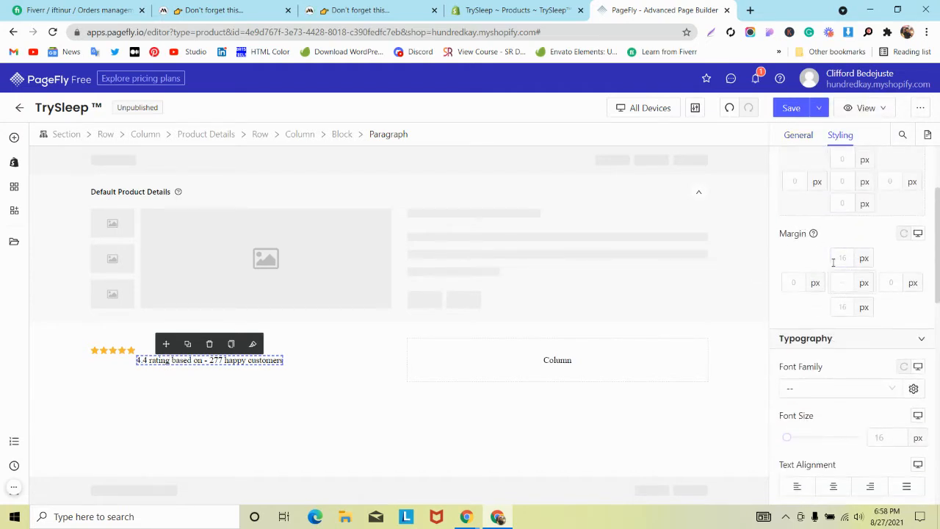
{"action": "left_click", "coordinate": [837, 280]}
{"action": "type", "text": "0"}
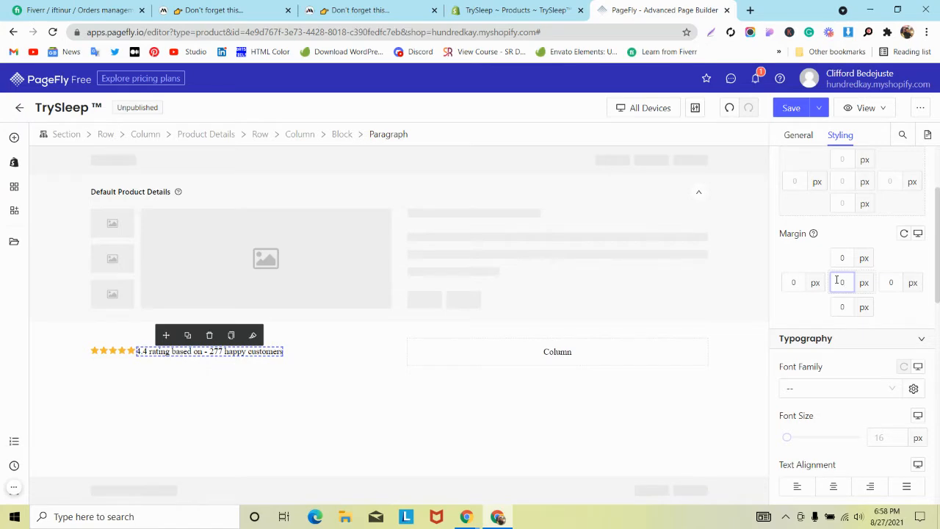
{"action": "left_click", "coordinate": [177, 363]}
- Compare the rating line with the MindBand page, return to PageFly and set the rating paragraph's left margin to 5 px
{"action": "left_click", "coordinate": [345, 10]}
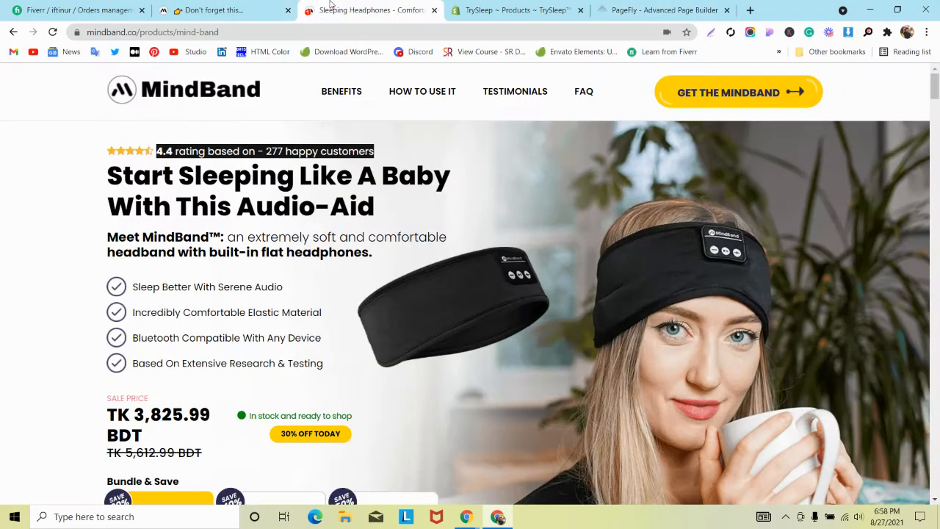
{"action": "left_click", "coordinate": [211, 204]}
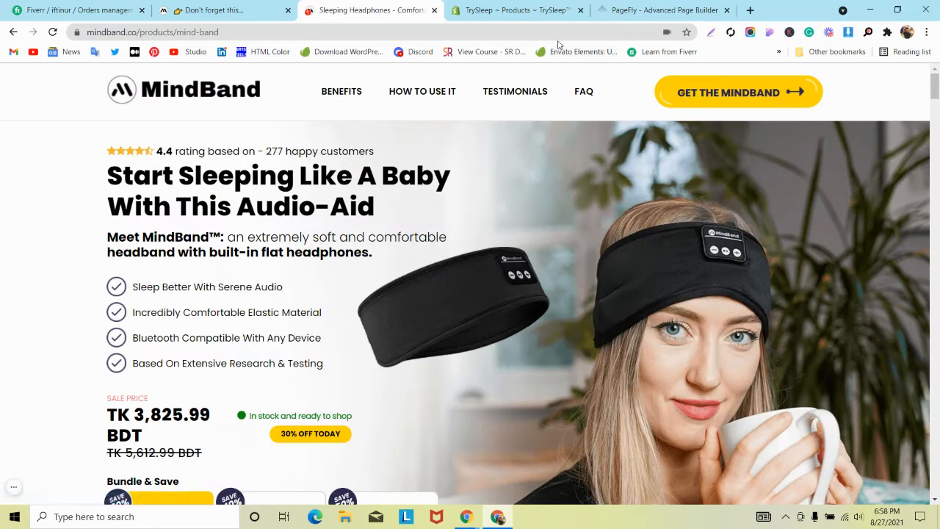
{"action": "left_click", "coordinate": [661, 10]}
{"action": "left_click", "coordinate": [147, 351]}
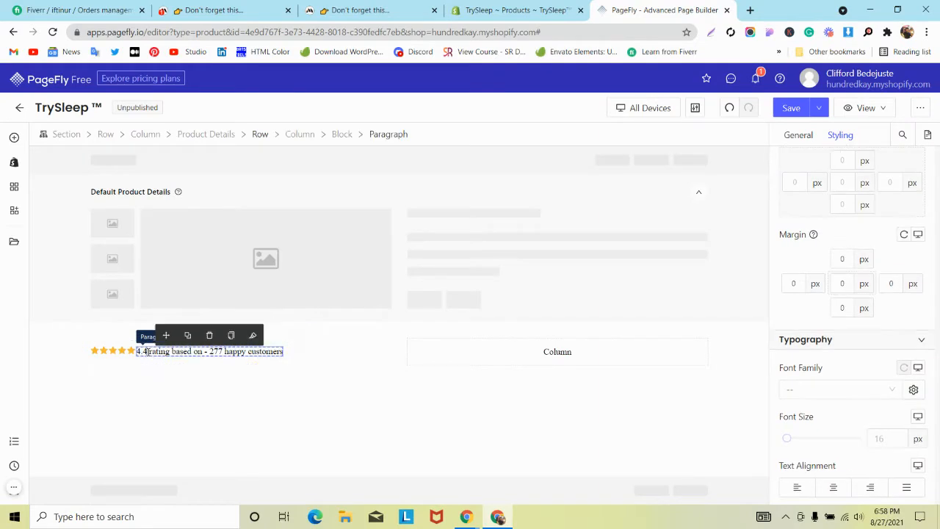
{"action": "left_click", "coordinate": [793, 283]}
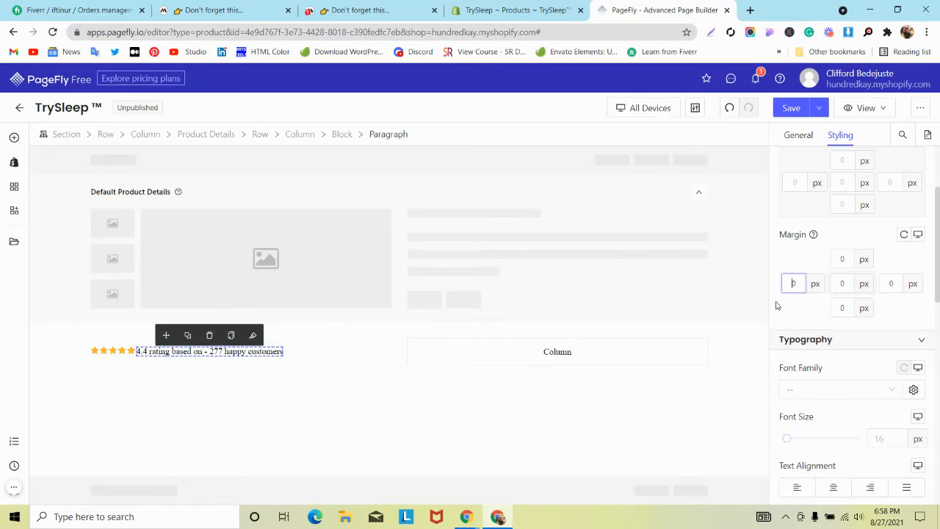
{"action": "type", "text": "4"}
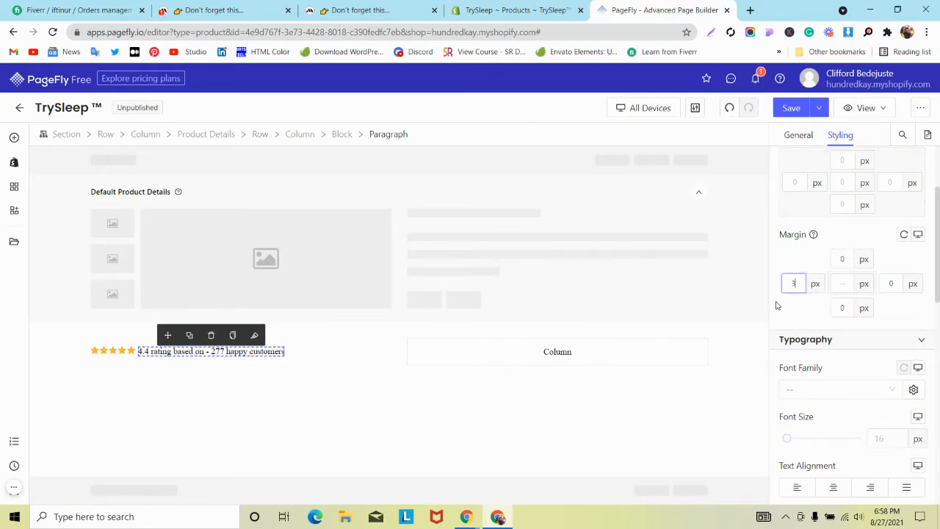
{"action": "key", "text": "Up"}
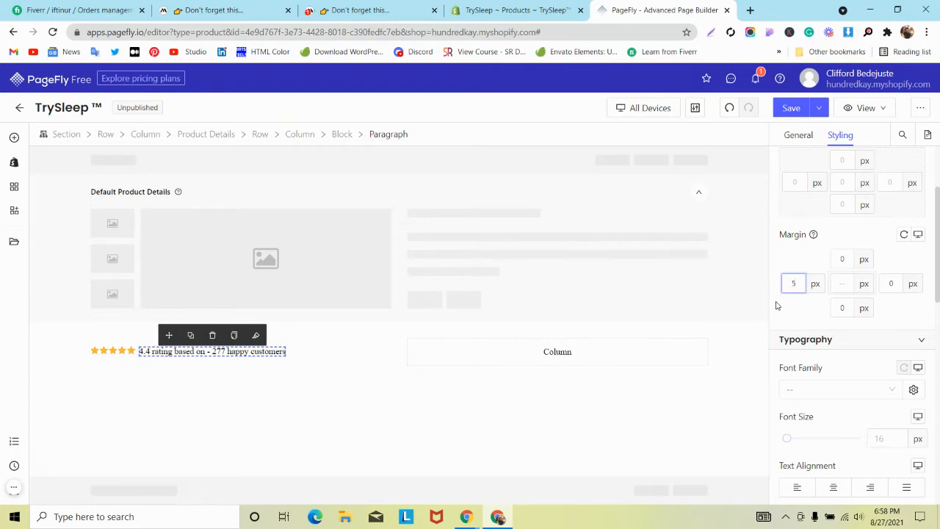
- Set the rating paragraph's font size to 16 px and check the typeface details of MindBand's rating line
{"action": "left_click", "coordinate": [174, 360]}
{"action": "scroll", "coordinate": [852, 252], "scroll_direction": "down", "scroll_amount": 2}
{"action": "left_click", "coordinate": [881, 318]}
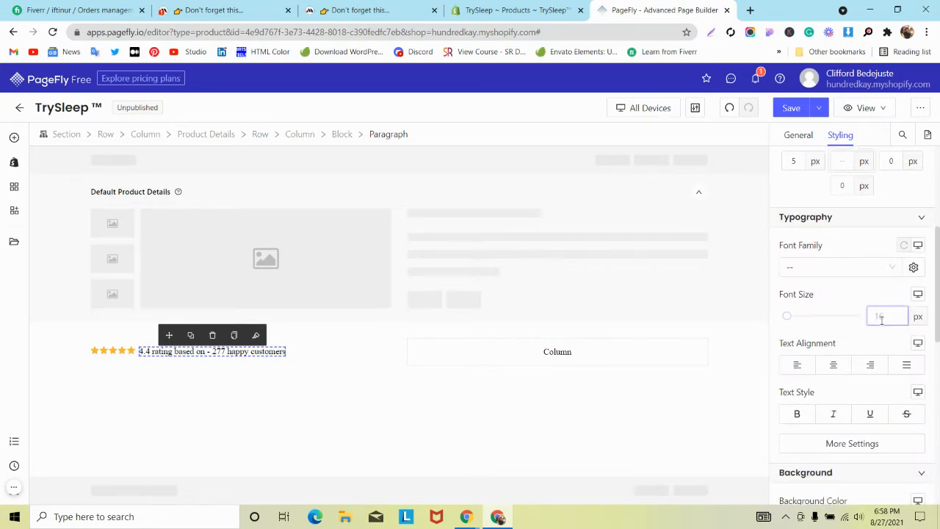
{"action": "type", "text": "16"}
{"action": "left_click", "coordinate": [283, 9]}
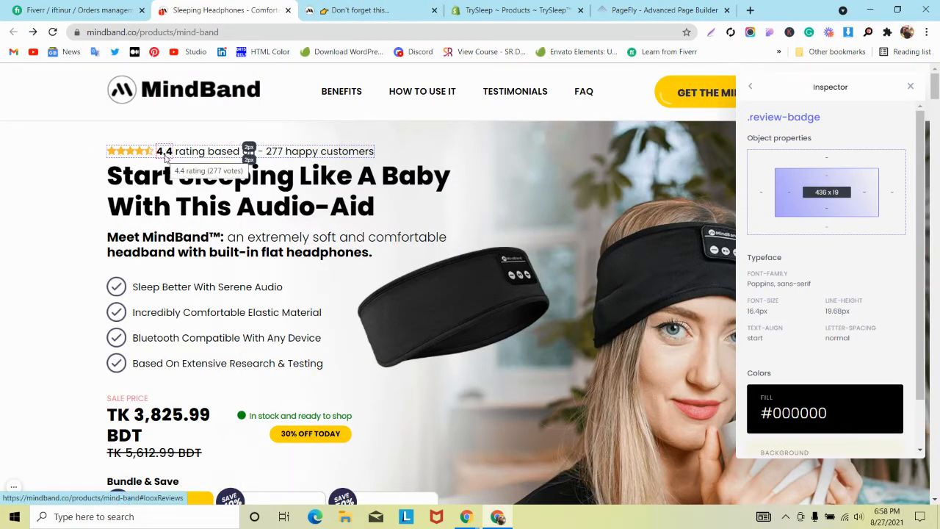
{"action": "left_click", "coordinate": [667, 10]}
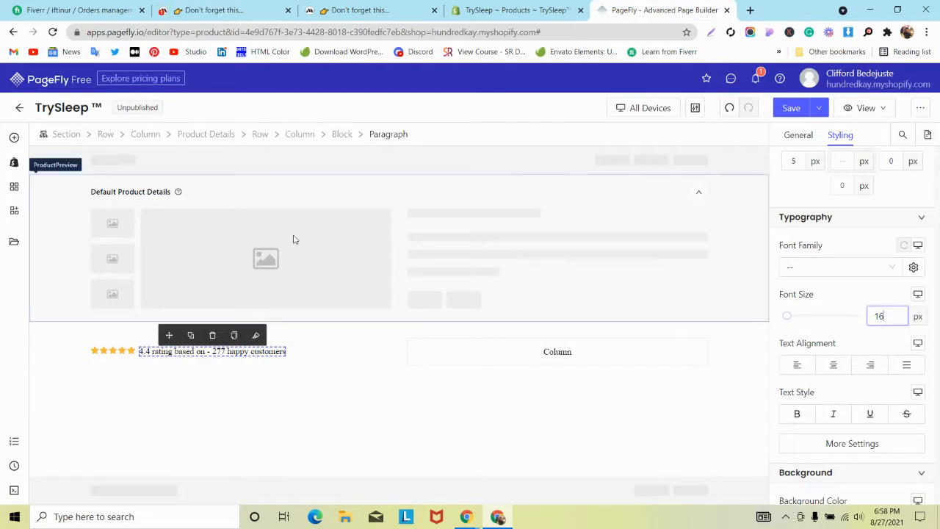
- Replace the rating value 4.4 in the paragraph text with 5 and make that number bold
{"action": "left_click", "coordinate": [800, 135]}
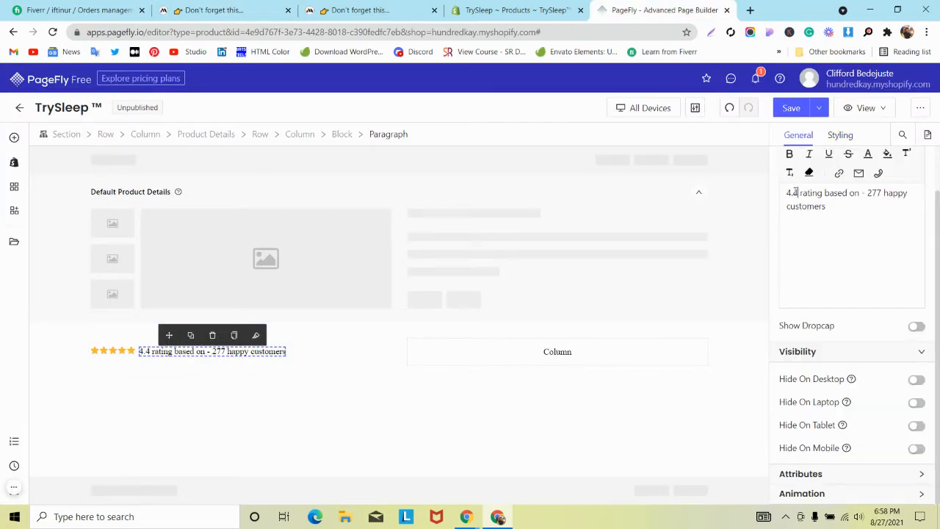
{"action": "left_click_drag", "start_coordinate": [798, 192], "coordinate": [787, 193]}
{"action": "type", "text": "5"}
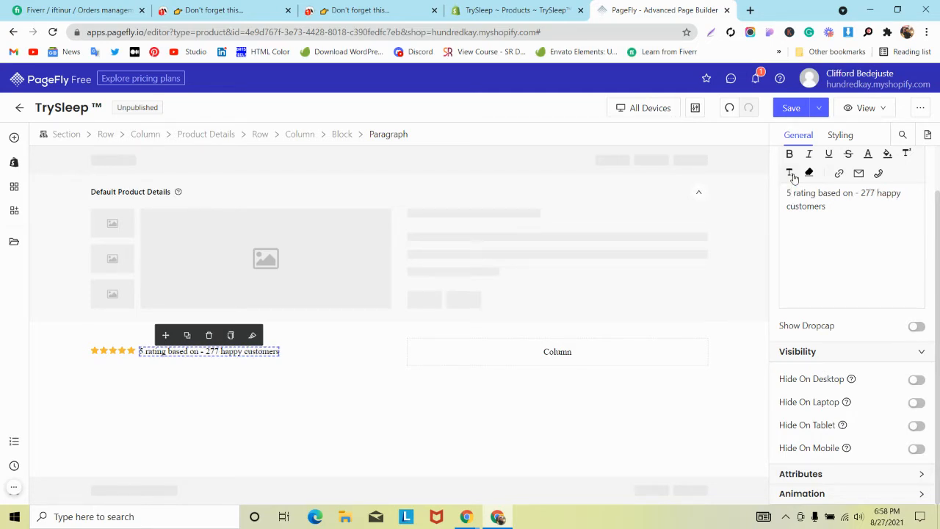
{"action": "double_click", "coordinate": [789, 192]}
{"action": "left_click", "coordinate": [791, 154]}
{"action": "left_click", "coordinate": [819, 246]}
{"action": "left_click", "coordinate": [388, 412]}
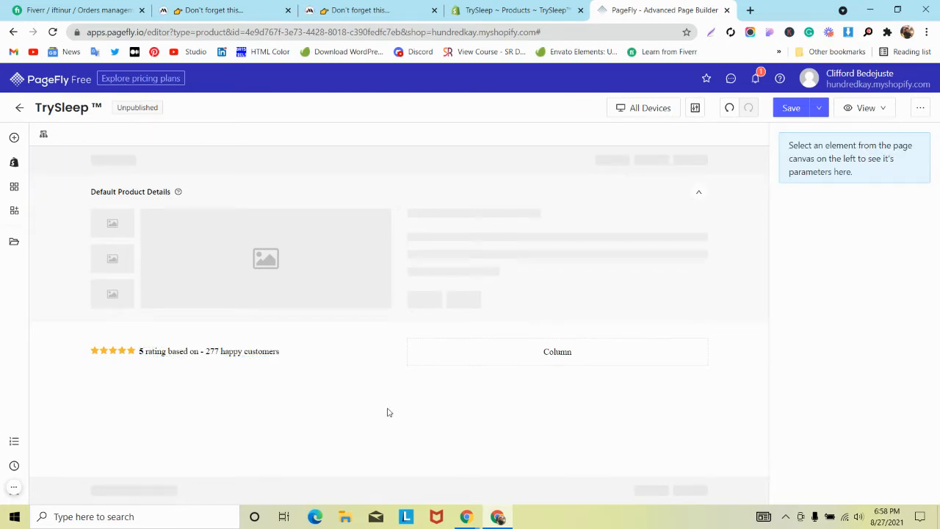
- Look up the font family of the rating line on the MindBand page and return to the PageFly editor
{"action": "left_click", "coordinate": [269, 12]}
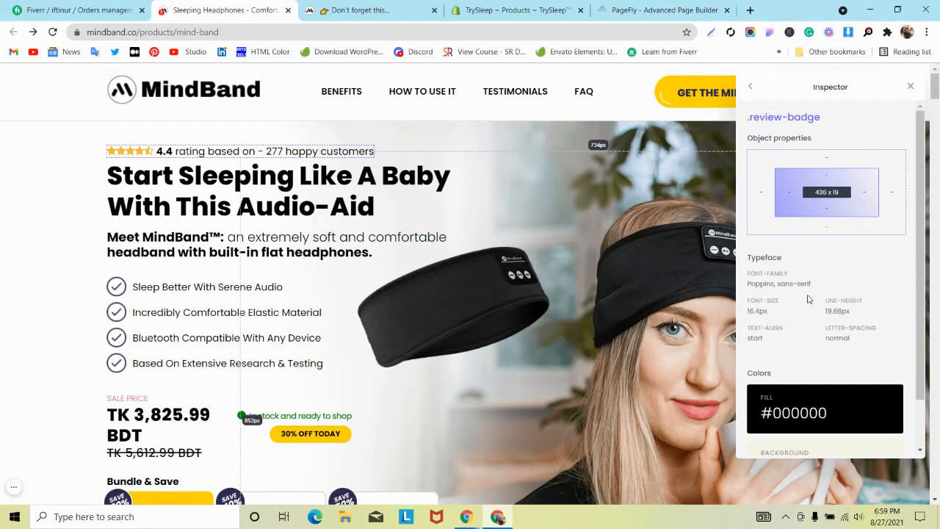
{"action": "triple_click", "coordinate": [759, 285]}
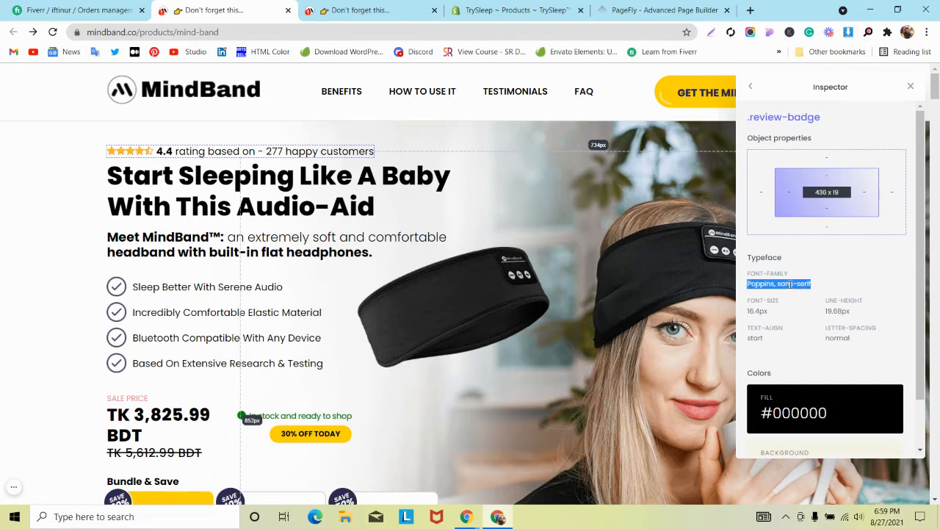
{"action": "left_click", "coordinate": [765, 284]}
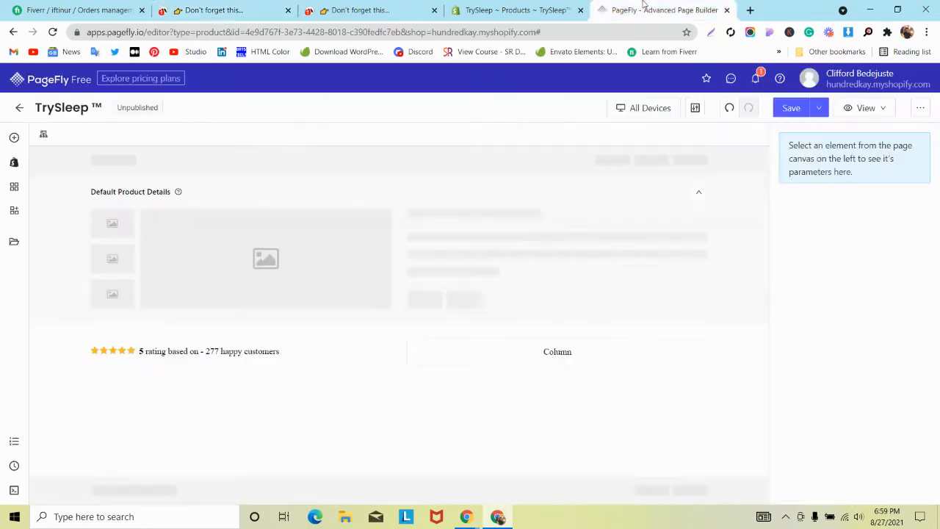
{"action": "left_click", "coordinate": [643, 9]}
- Find the Google font Poppins by searching "pop" in the Font Manager and add it to the selected fonts
{"action": "left_click", "coordinate": [163, 351]}
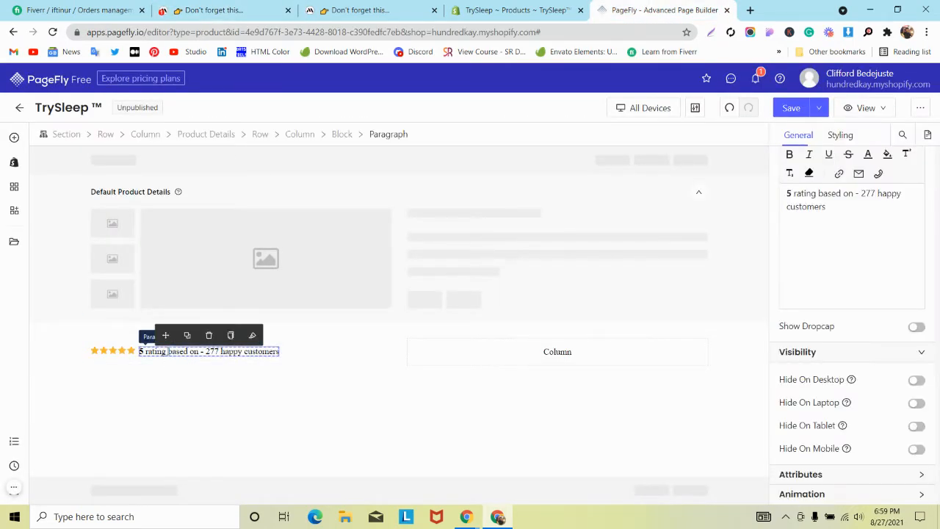
{"action": "left_click", "coordinate": [840, 136]}
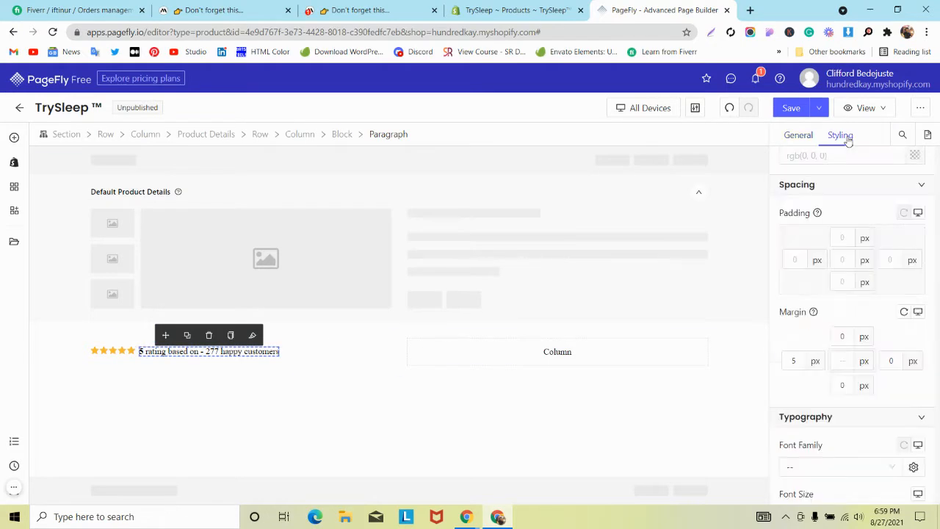
{"action": "scroll", "coordinate": [858, 316], "scroll_direction": "down", "scroll_amount": 4}
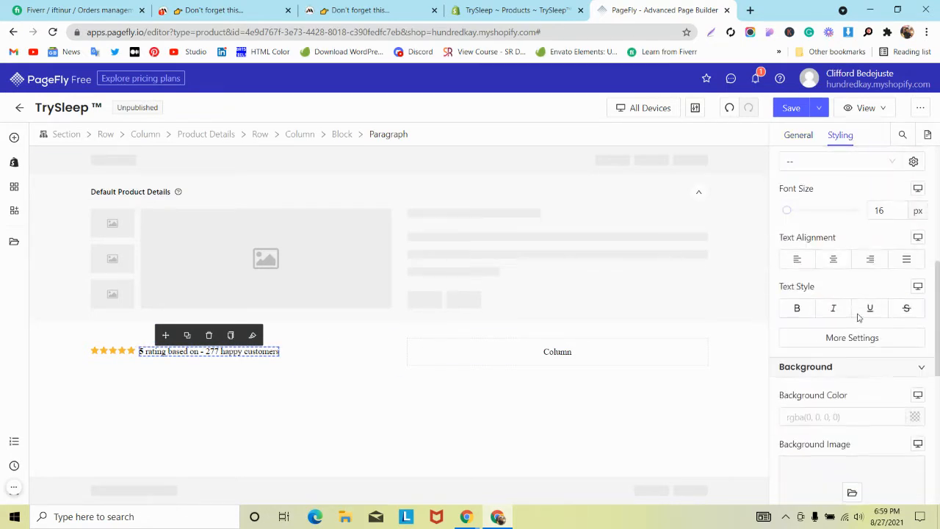
{"action": "scroll", "coordinate": [858, 315], "scroll_direction": "up", "scroll_amount": 2}
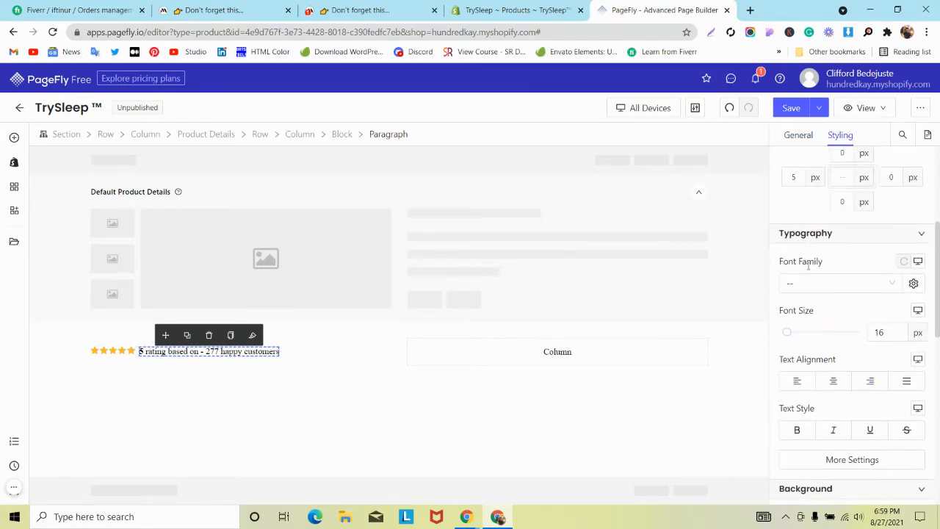
{"action": "left_click", "coordinate": [811, 287]}
{"action": "left_click", "coordinate": [811, 288]}
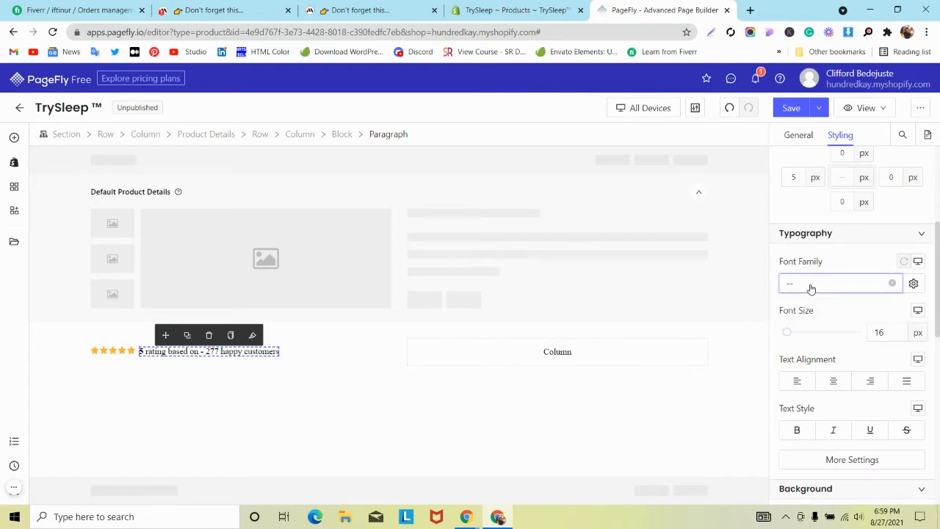
{"action": "left_click", "coordinate": [914, 284]}
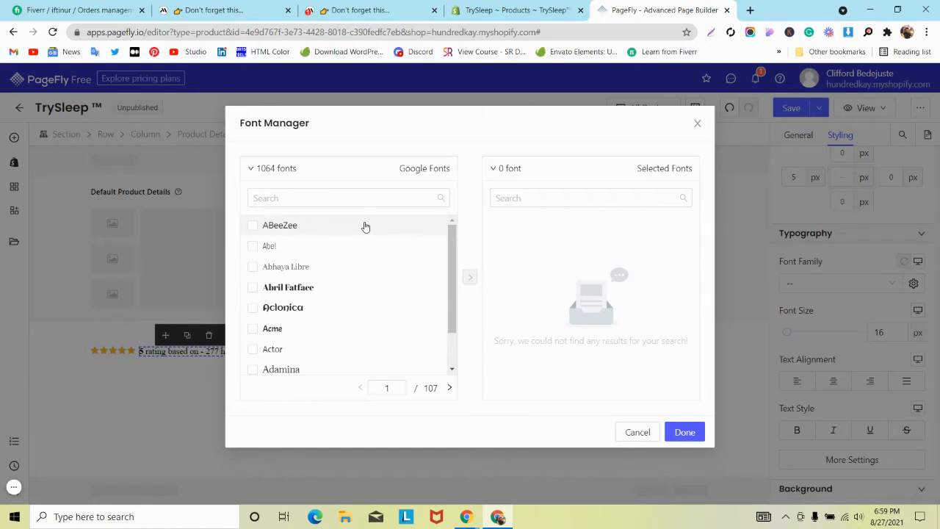
{"action": "left_click", "coordinate": [349, 203]}
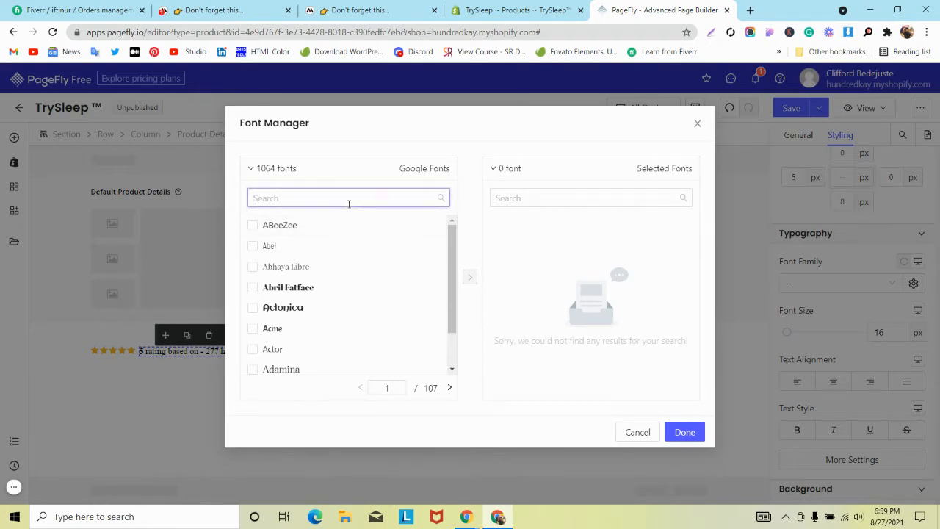
{"action": "scroll", "coordinate": [348, 262], "scroll_direction": "down", "scroll_amount": 1}
{"action": "scroll", "coordinate": [348, 263], "scroll_direction": "up", "scroll_amount": 1}
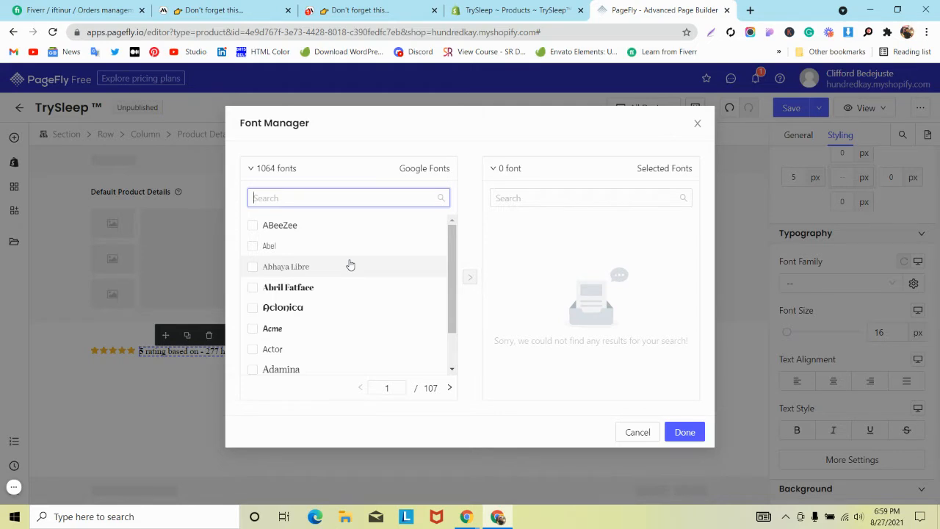
{"action": "type", "text": "pop"}
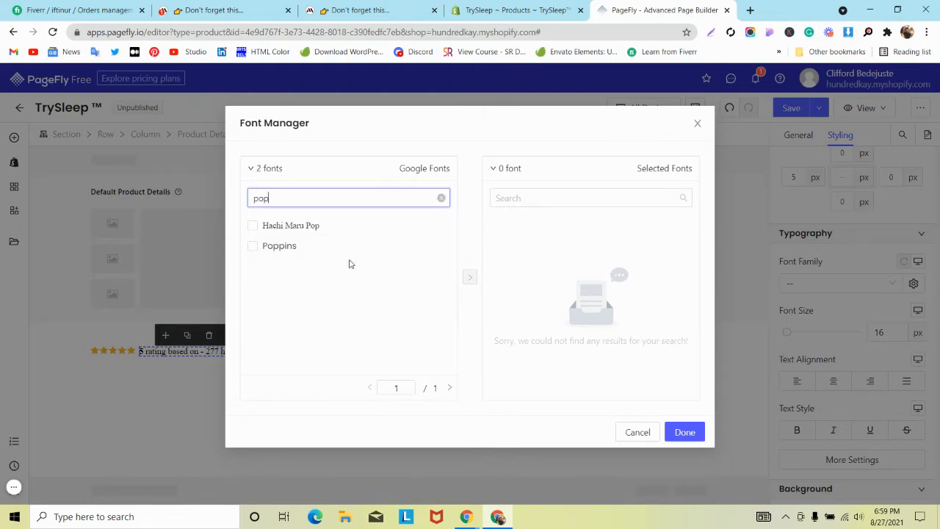
{"action": "left_click", "coordinate": [294, 247]}
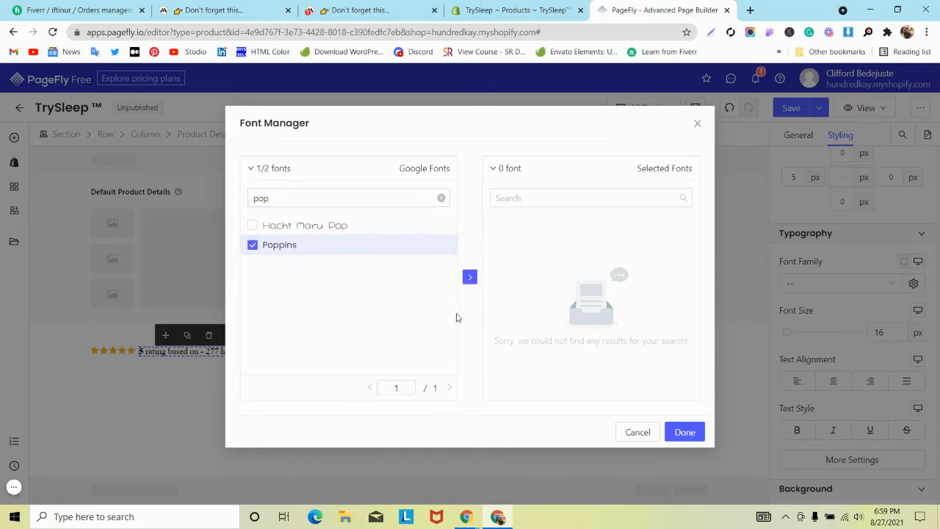
{"action": "left_click", "coordinate": [470, 278]}
{"action": "left_click", "coordinate": [675, 432]}
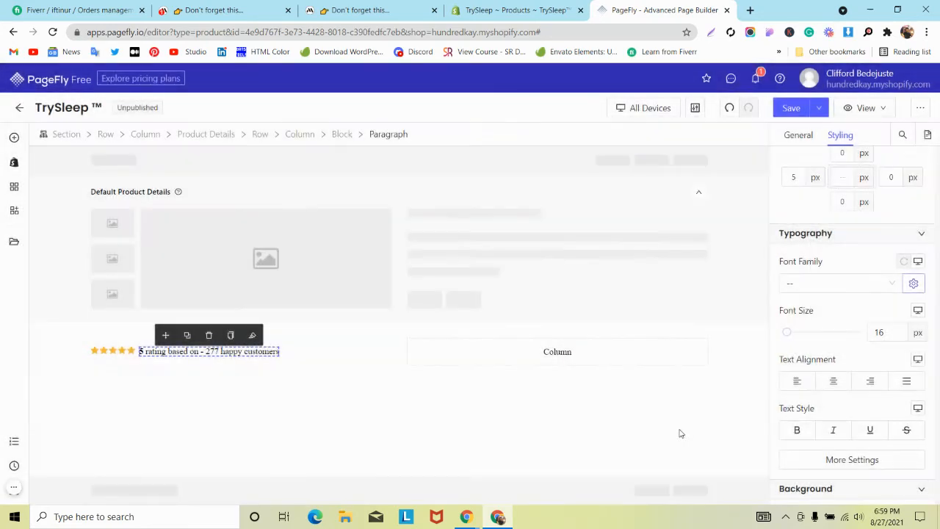
- Check the font family choices, clear the font search and browse the Google Fonts list in the Font Manager
{"action": "left_click", "coordinate": [837, 283]}
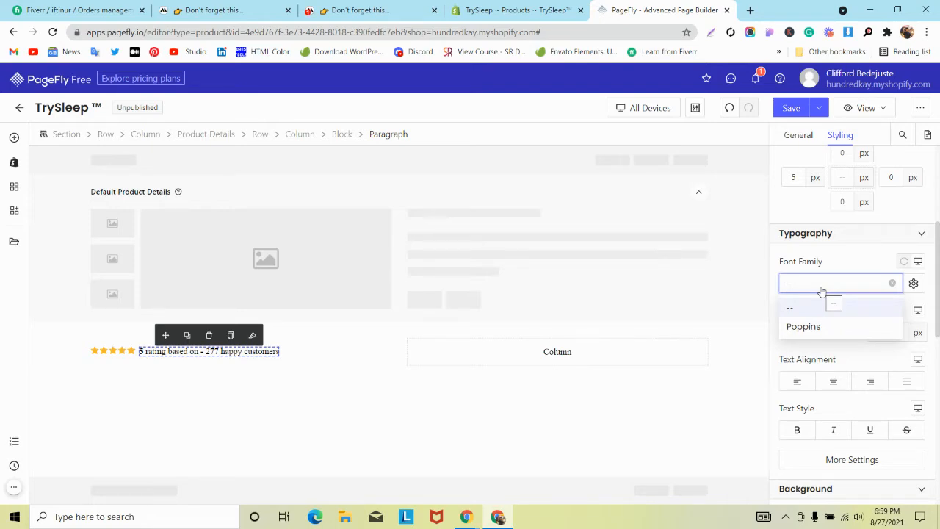
{"action": "left_click", "coordinate": [913, 283]}
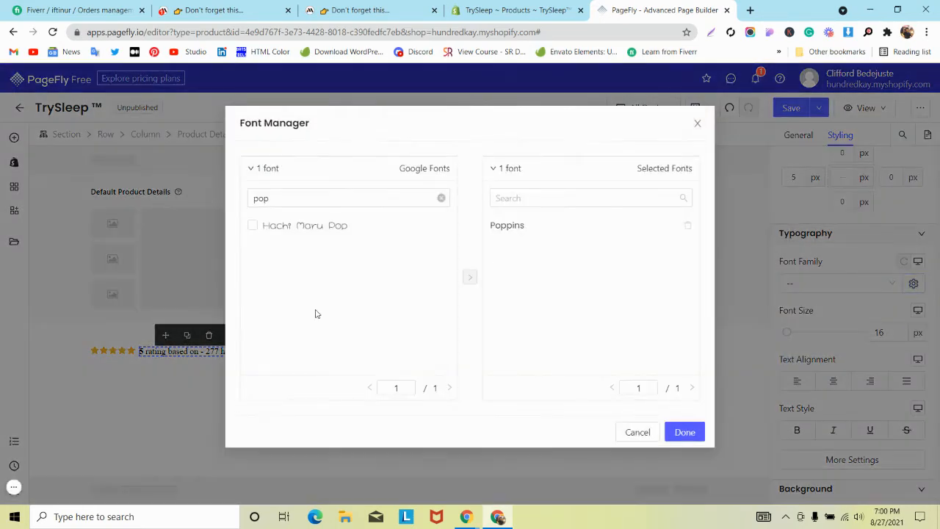
{"action": "left_click", "coordinate": [441, 197]}
{"action": "scroll", "coordinate": [334, 264], "scroll_direction": "down", "scroll_amount": 2}
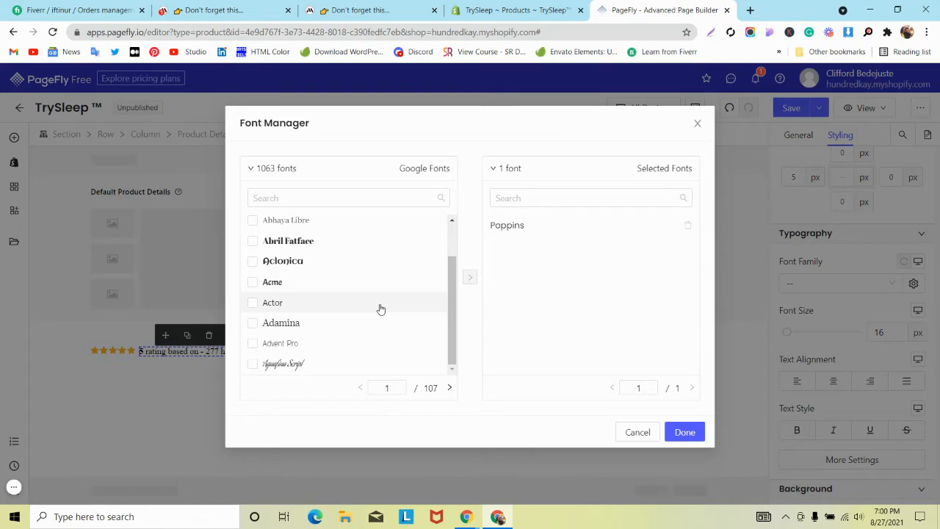
{"action": "left_click", "coordinate": [698, 124]}
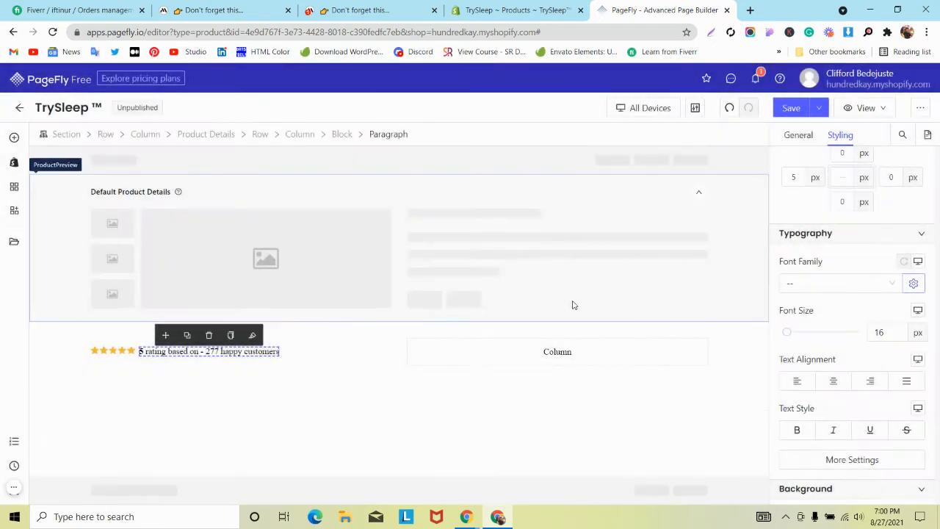
- Set the font family of the rating paragraph beside the stars to Poppins
{"action": "left_click", "coordinate": [827, 284]}
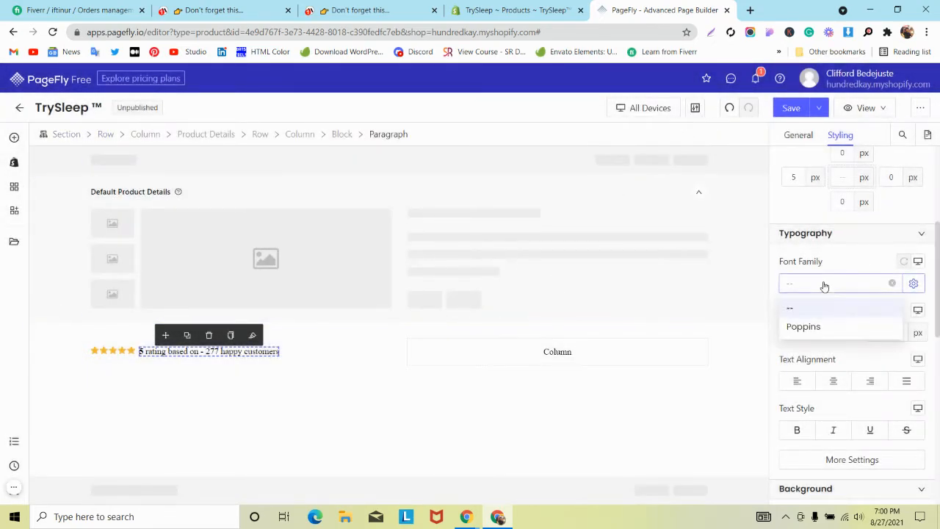
{"action": "left_click", "coordinate": [805, 328]}
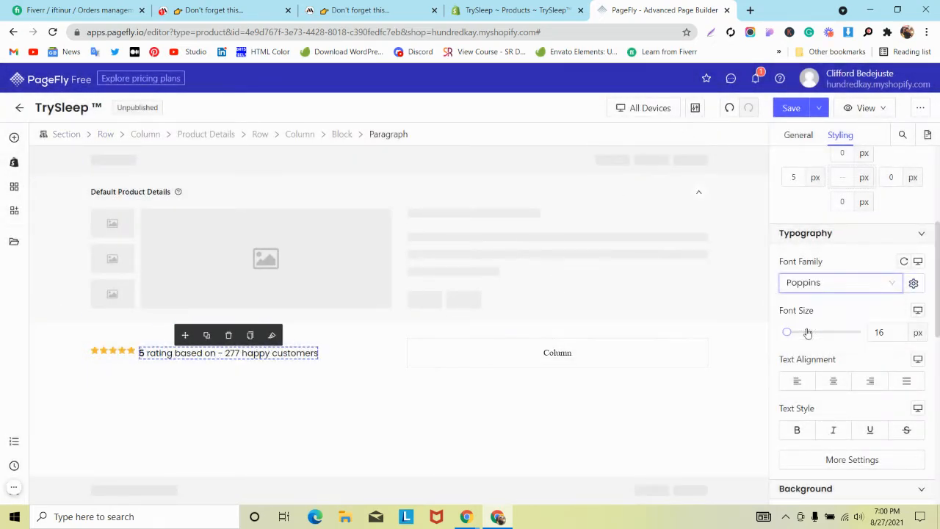
{"action": "left_click", "coordinate": [122, 363]}
{"action": "left_click", "coordinate": [156, 353]}
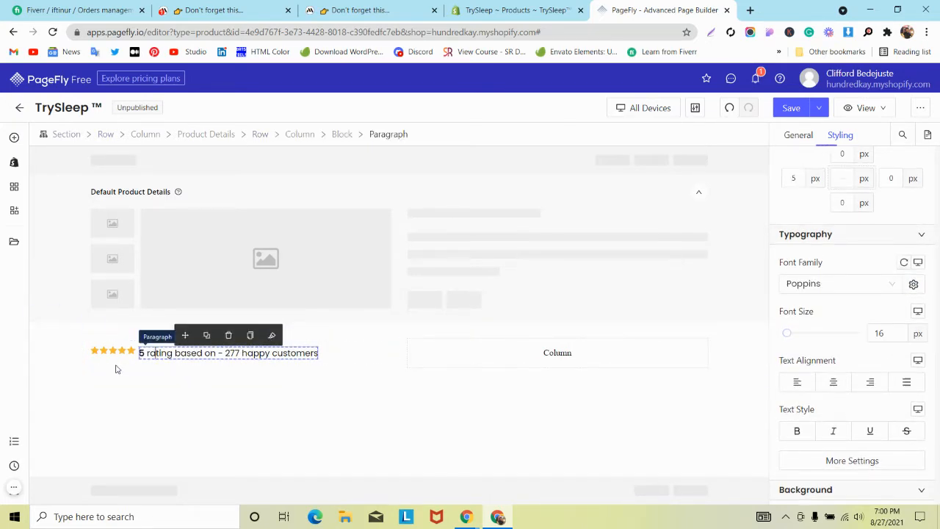
- Compare the spacing settings of the first star icon with those of the rating paragraph
{"action": "left_click", "coordinate": [98, 353]}
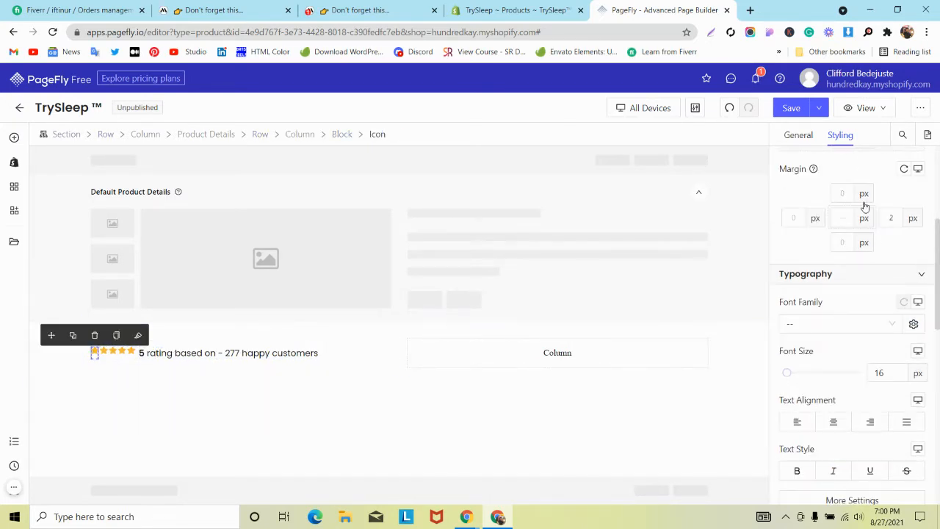
{"action": "scroll", "coordinate": [862, 206], "scroll_direction": "up", "scroll_amount": 2}
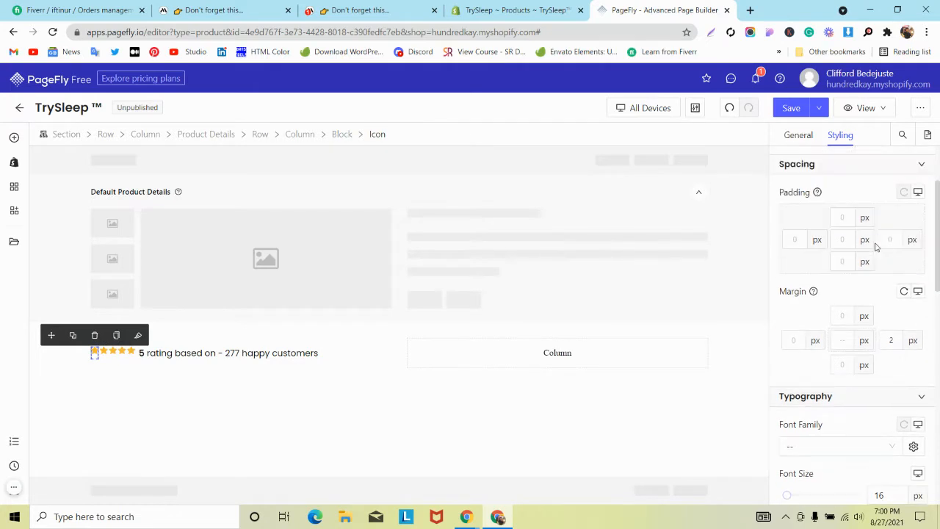
{"action": "left_click", "coordinate": [201, 350]}
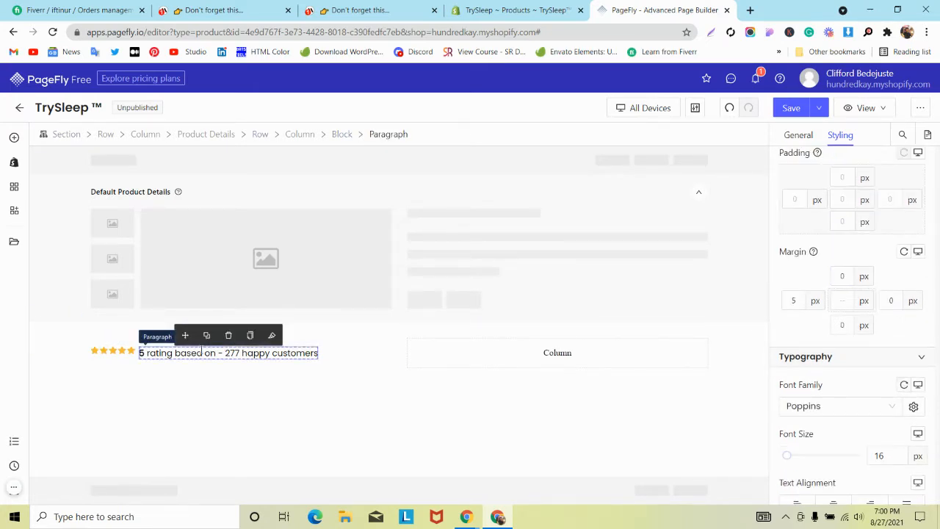
{"action": "left_click", "coordinate": [115, 361]}
{"action": "left_click", "coordinate": [177, 353]}
- Set the content position of the row holding the stars and rating text to Center center
{"action": "left_click", "coordinate": [107, 365]}
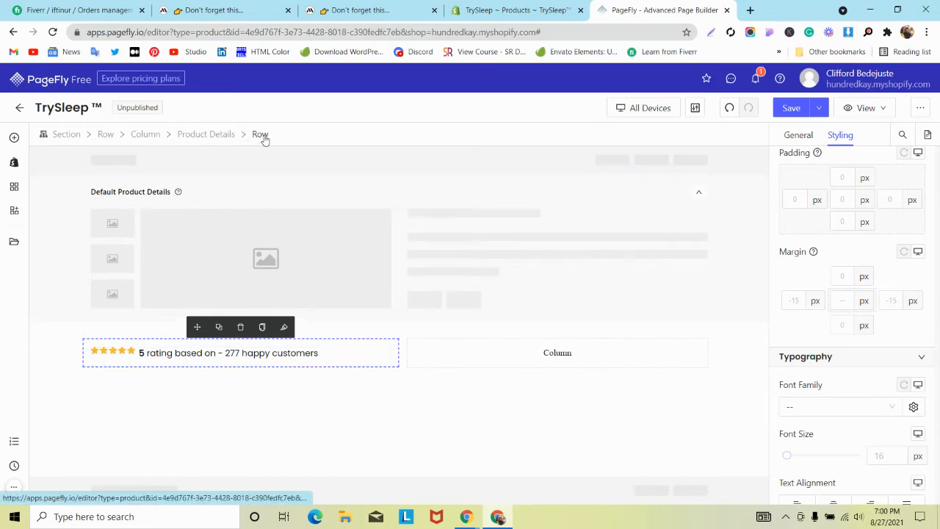
{"action": "left_click", "coordinate": [796, 138]}
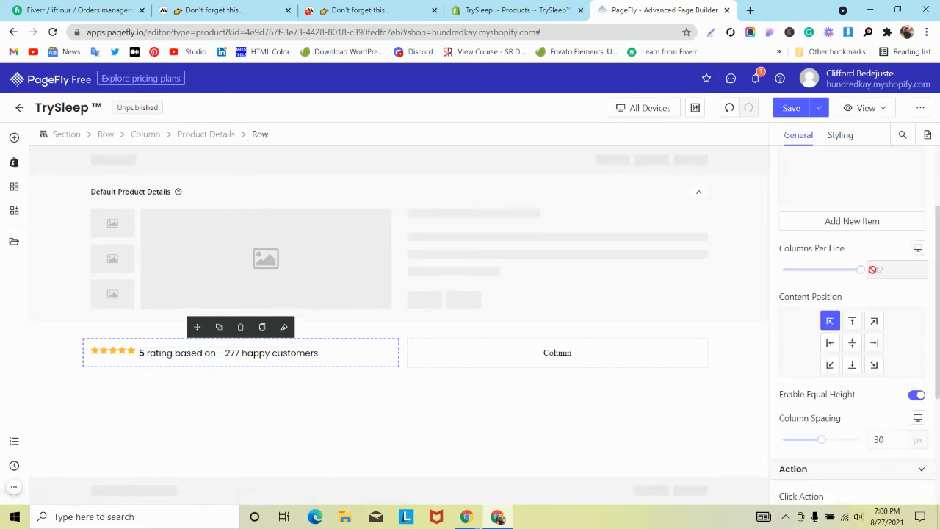
{"action": "scroll", "coordinate": [873, 270], "scroll_direction": "down", "scroll_amount": 2}
{"action": "left_click", "coordinate": [853, 222]}
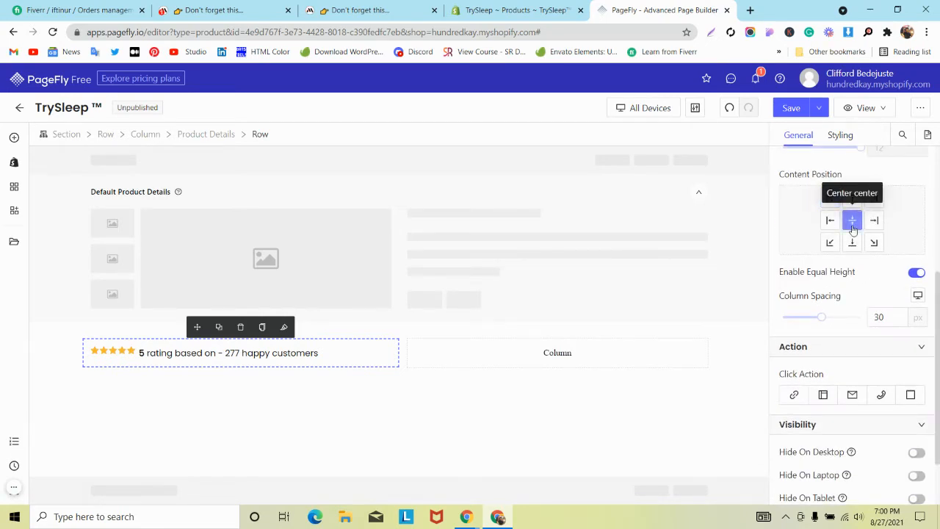
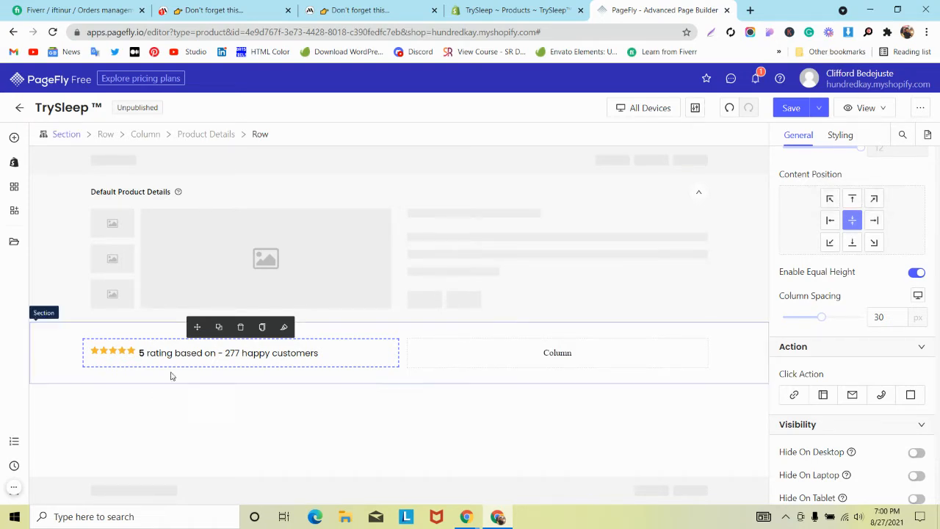
- Check the rating paragraph's typography settings, including the available font weights
{"action": "left_click", "coordinate": [158, 352]}
{"action": "left_click", "coordinate": [850, 140]}
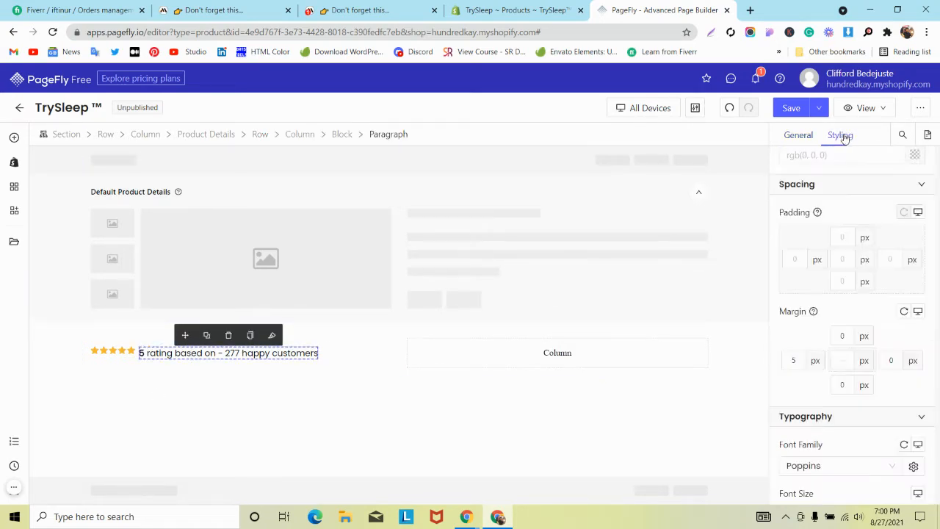
{"action": "scroll", "coordinate": [842, 253], "scroll_direction": "down", "scroll_amount": 3}
{"action": "scroll", "coordinate": [841, 252], "scroll_direction": "down", "scroll_amount": 2}
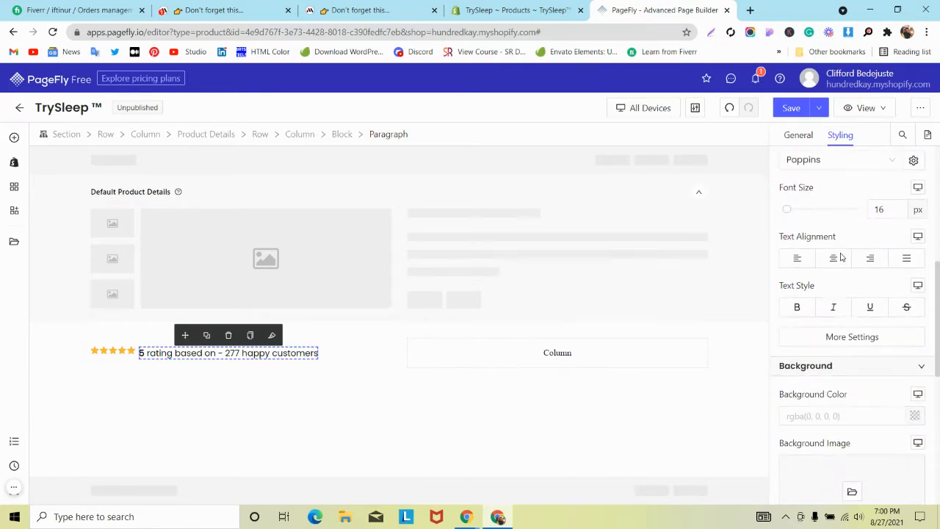
{"action": "left_click", "coordinate": [834, 276]}
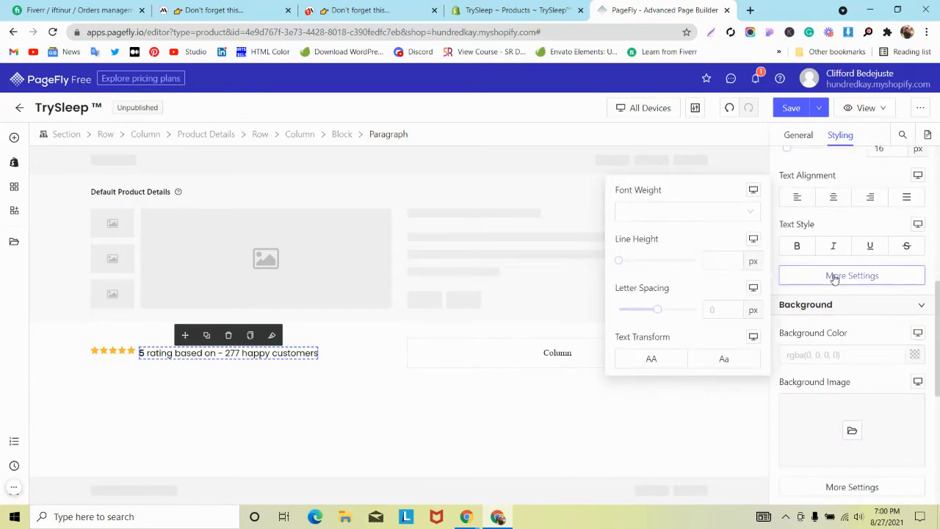
{"action": "left_click", "coordinate": [707, 218]}
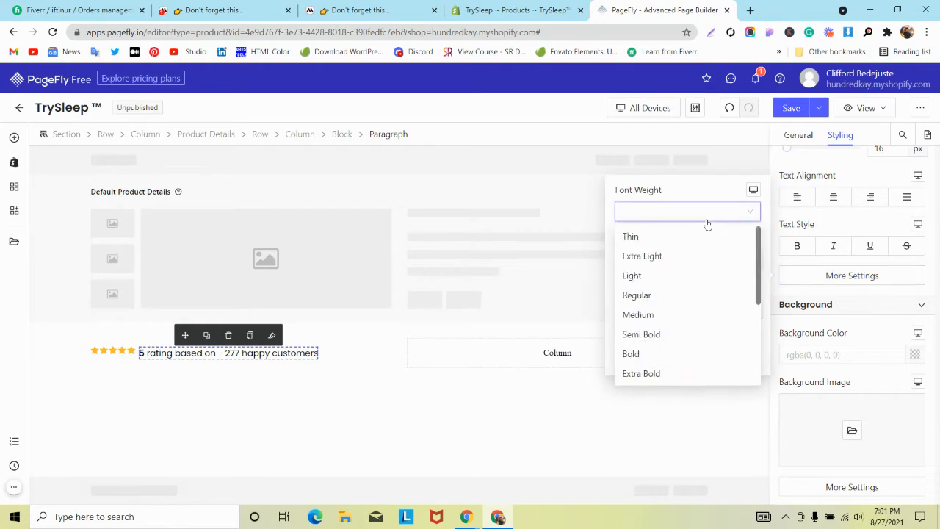
{"action": "left_click", "coordinate": [706, 218]}
- Examine the content color, spacing and typography settings of the last and first star icons
{"action": "left_click", "coordinate": [51, 357]}
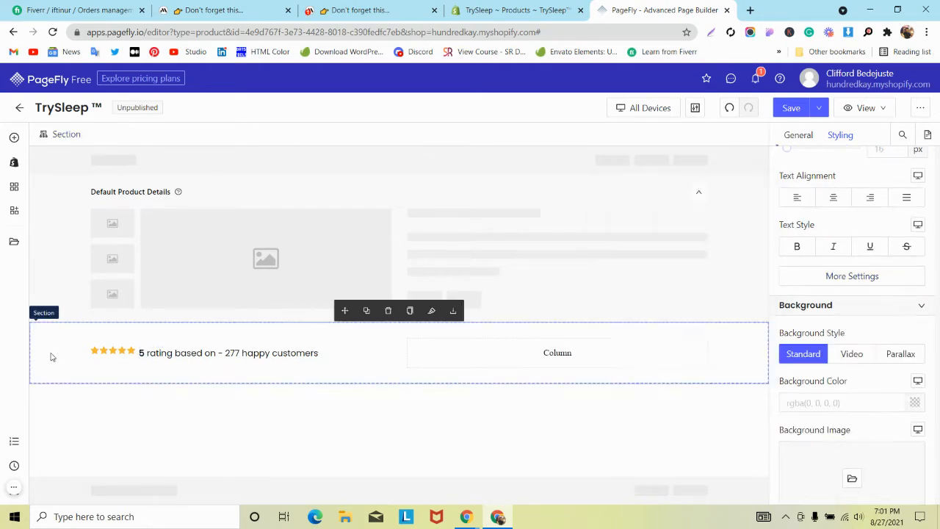
{"action": "left_click", "coordinate": [131, 356]}
{"action": "scroll", "coordinate": [833, 242], "scroll_direction": "up", "scroll_amount": 2}
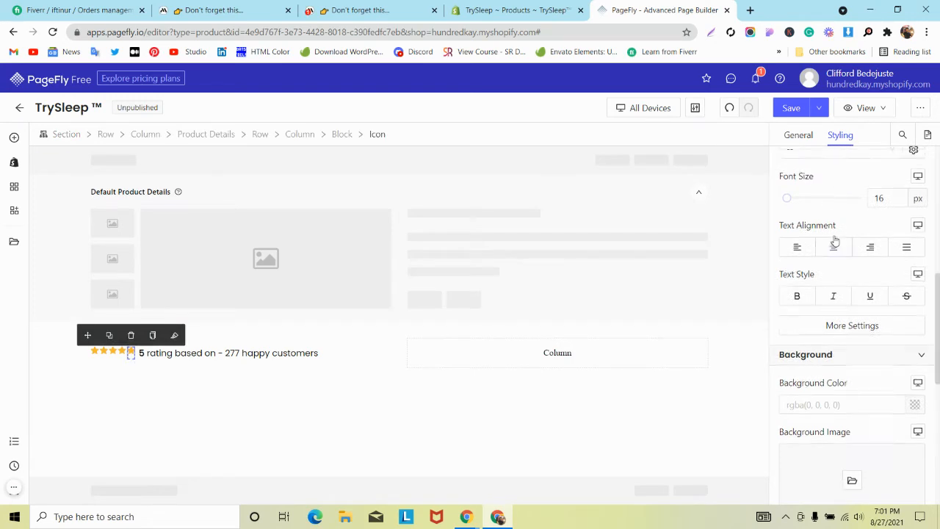
{"action": "scroll", "coordinate": [834, 238], "scroll_direction": "up", "scroll_amount": 5}
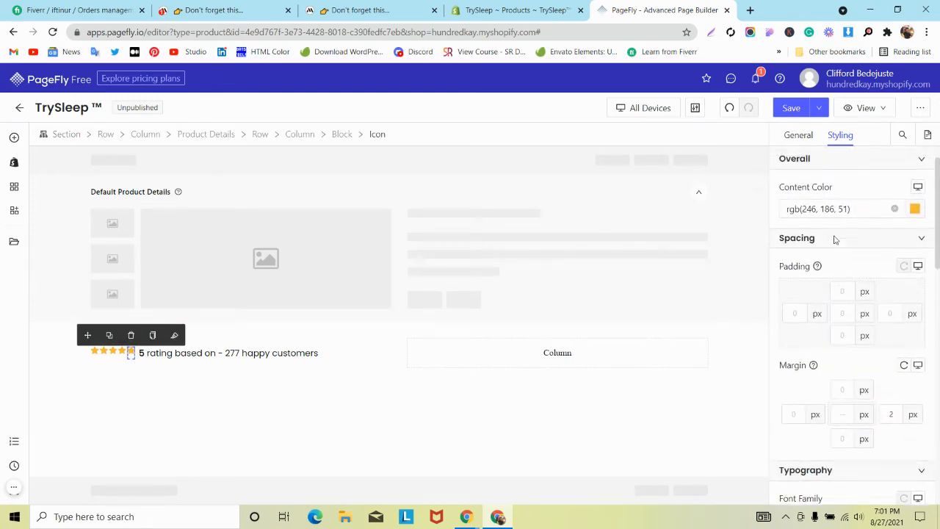
{"action": "left_click", "coordinate": [808, 139]}
{"action": "left_click", "coordinate": [831, 137]}
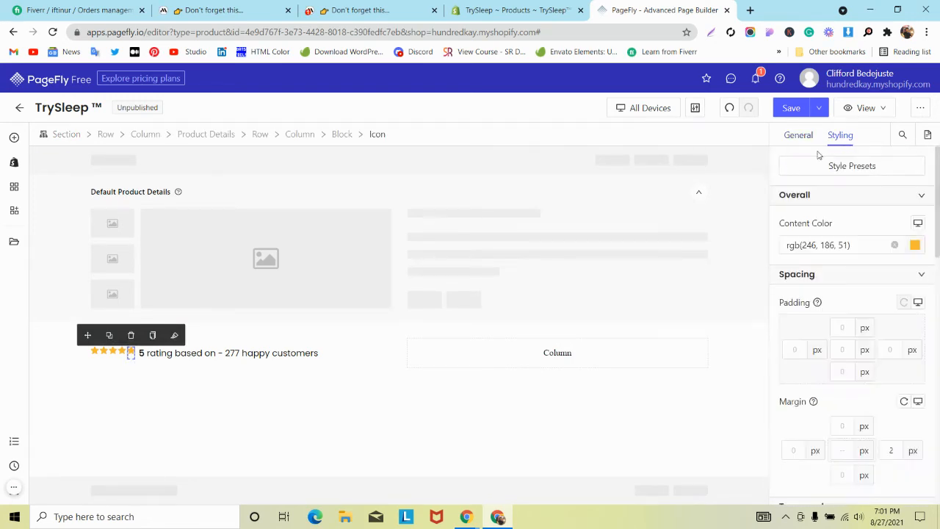
{"action": "left_click", "coordinate": [95, 352]}
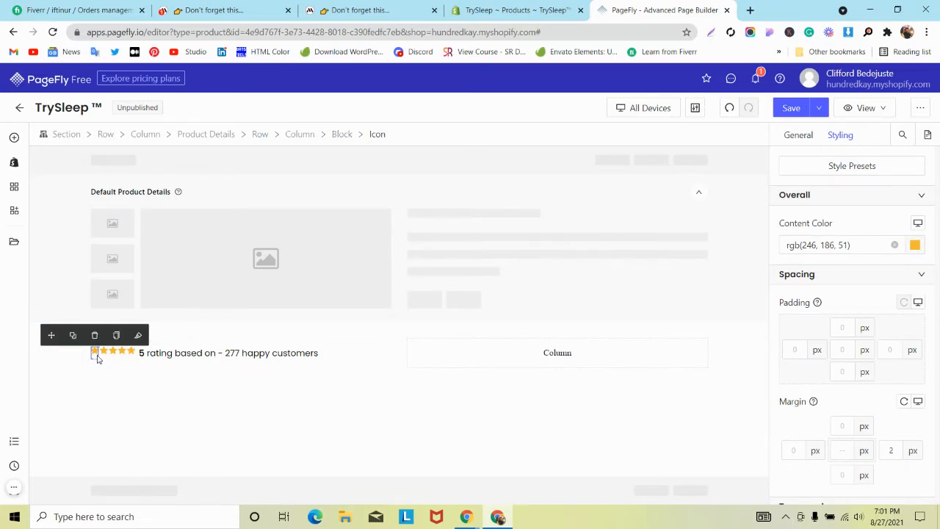
{"action": "scroll", "coordinate": [852, 245], "scroll_direction": "down", "scroll_amount": 3}
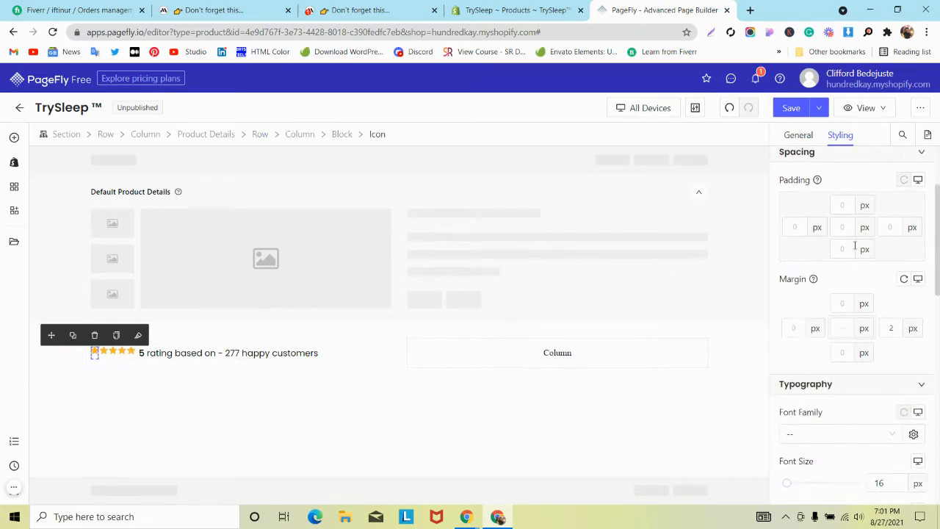
{"action": "scroll", "coordinate": [855, 244], "scroll_direction": "up", "scroll_amount": 3}
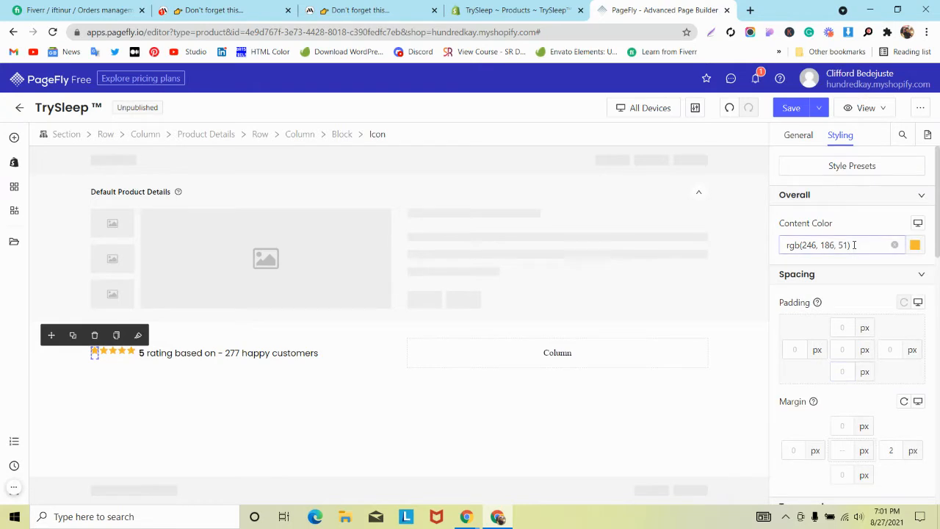
{"action": "scroll", "coordinate": [854, 244], "scroll_direction": "down", "scroll_amount": 3}
{"action": "left_click", "coordinate": [852, 354]}
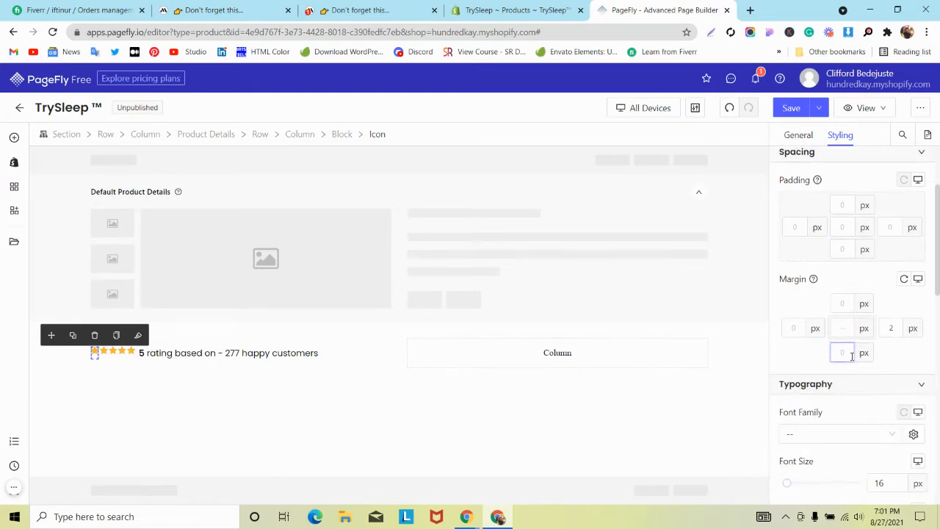
- Review the spacing of the block around the rating line and the device options for the rating paragraph's padding
{"action": "left_click", "coordinate": [341, 134]}
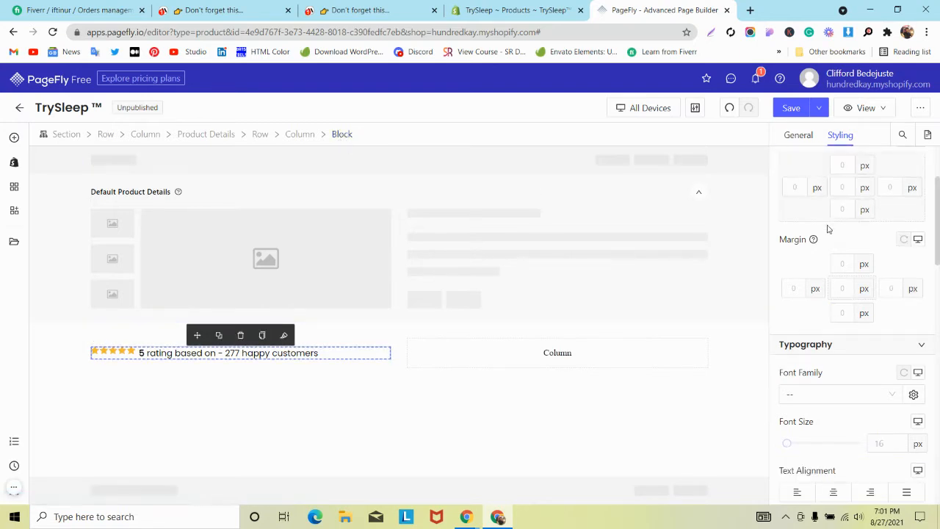
{"action": "scroll", "coordinate": [828, 228], "scroll_direction": "up", "scroll_amount": 2}
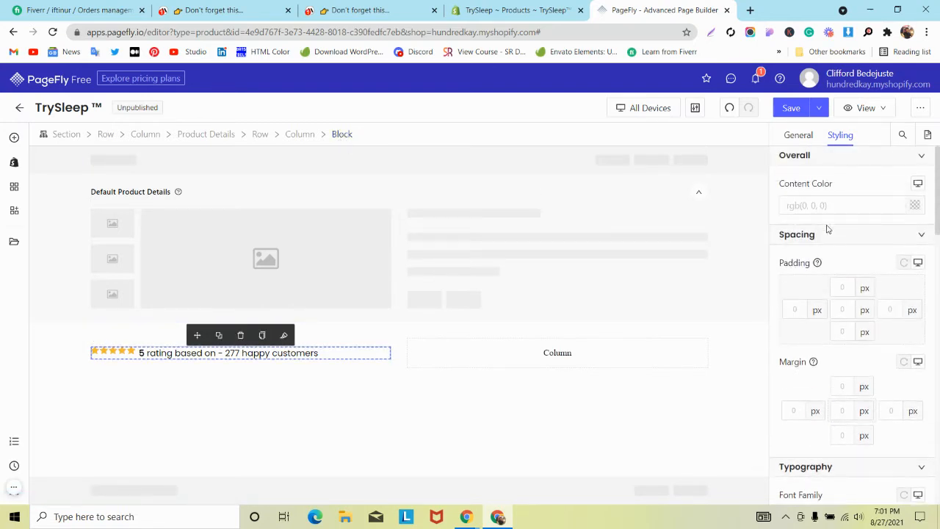
{"action": "left_click", "coordinate": [250, 354]}
{"action": "left_click", "coordinate": [917, 262]}
{"action": "scroll", "coordinate": [918, 262], "scroll_direction": "down", "scroll_amount": 1}
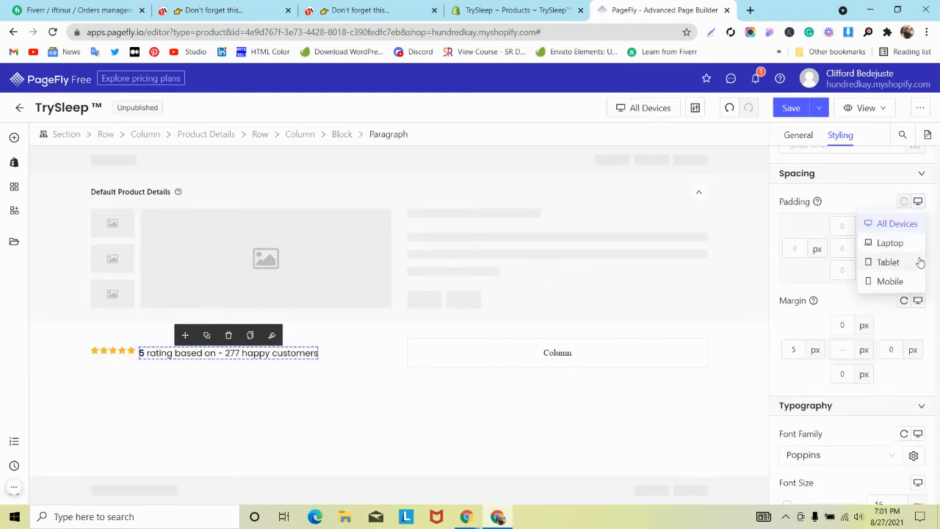
- Save the page and consult the heading under the rating line on the MindBand page before returning to the PageFly editor
{"action": "left_click", "coordinate": [36, 363]}
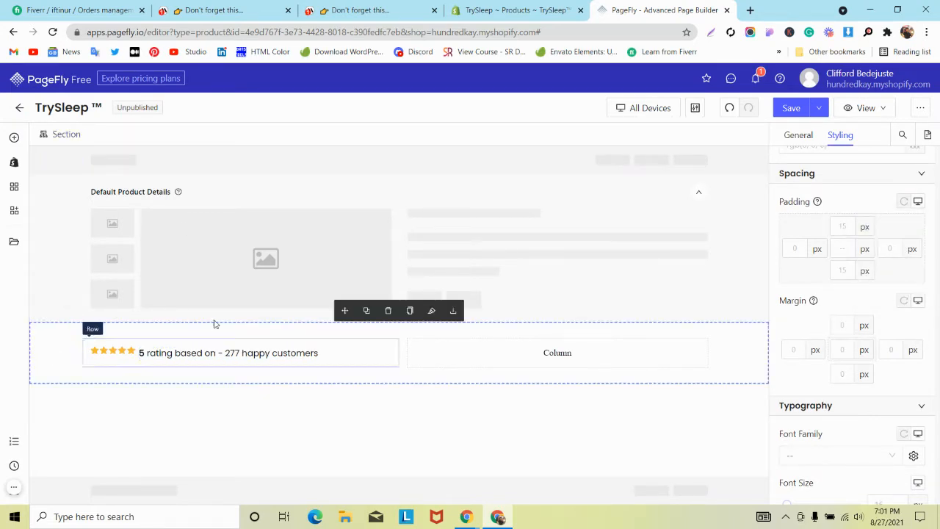
{"action": "left_click", "coordinate": [792, 110]}
{"action": "left_click", "coordinate": [523, 9]}
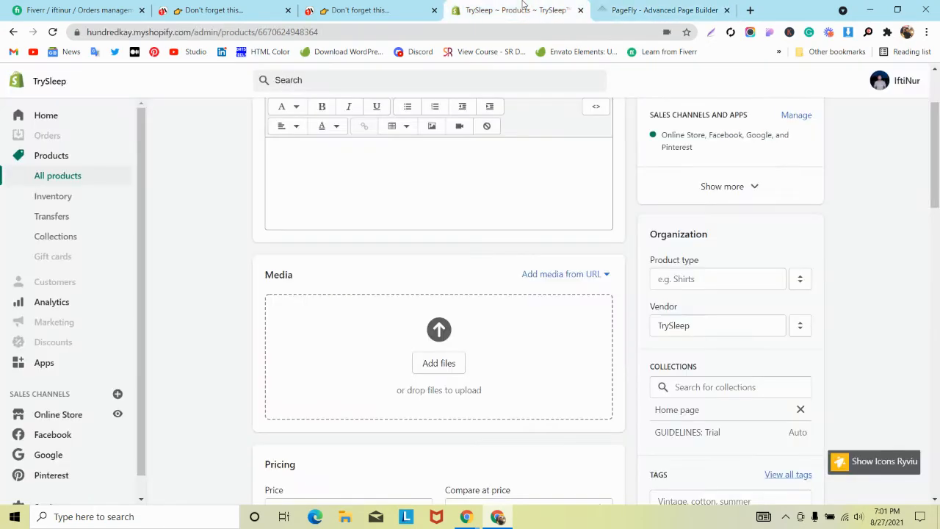
{"action": "left_click", "coordinate": [272, 4]}
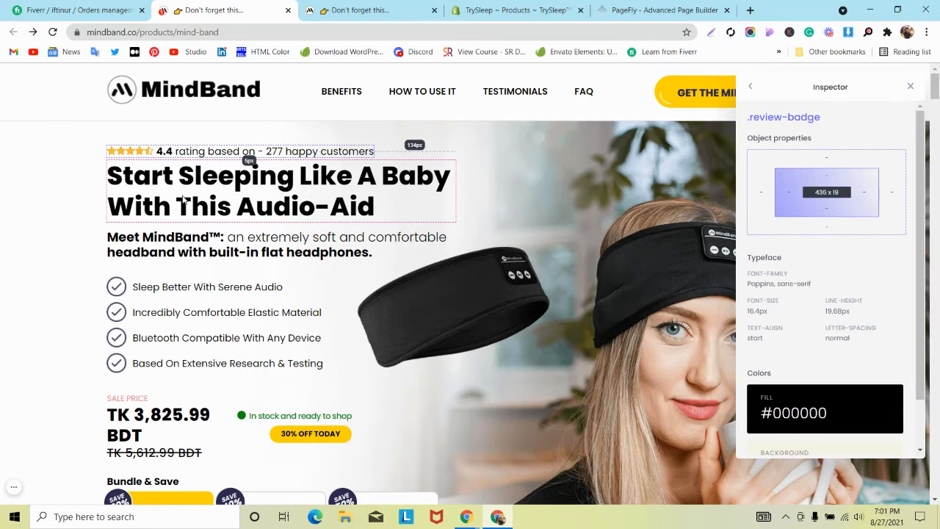
{"action": "left_click", "coordinate": [661, 10]}
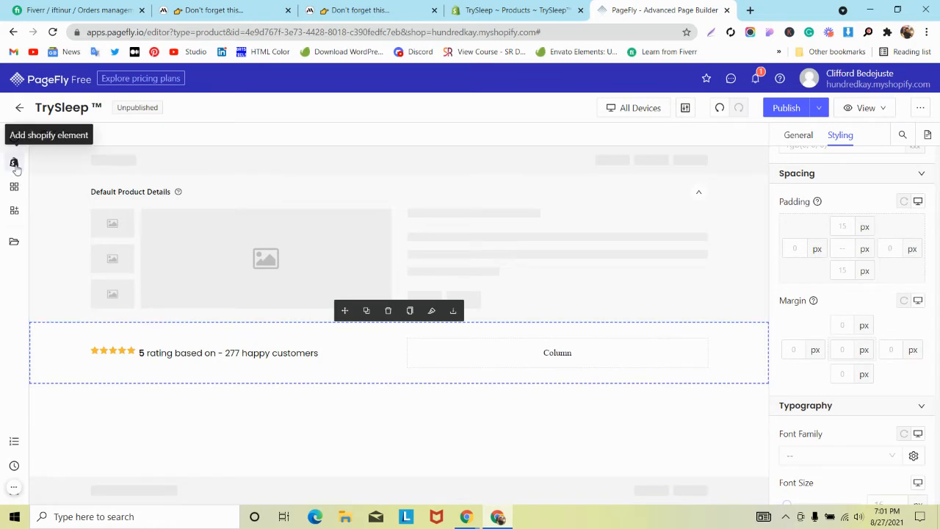
- Add the underlined Product Title variation from the Shopify elements below the rating line in the first column
{"action": "mouse_move", "coordinate": [16, 169]}
{"action": "scroll", "coordinate": [44, 249], "scroll_direction": "down", "scroll_amount": 2}
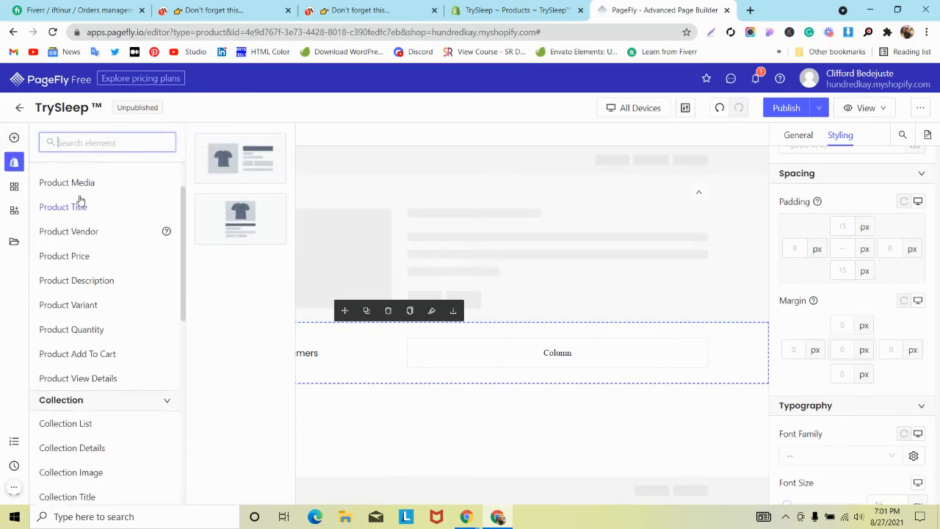
{"action": "scroll", "coordinate": [80, 214], "scroll_direction": "up", "scroll_amount": 1}
{"action": "scroll", "coordinate": [79, 235], "scroll_direction": "up", "scroll_amount": 1}
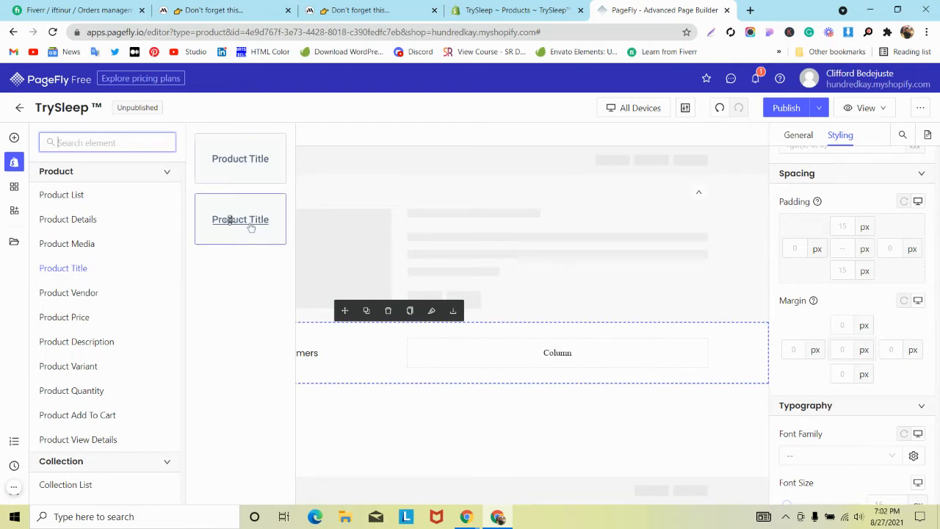
{"action": "left_click_drag", "start_coordinate": [250, 229], "coordinate": [154, 367]}
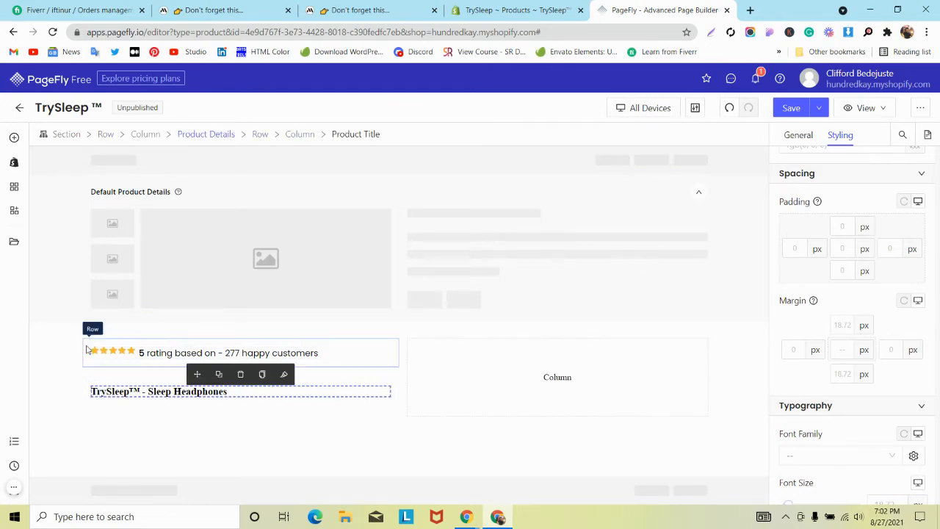
- Try to move the product title up into the rating line's block, undo that move and reselect the title
{"action": "left_click", "coordinate": [100, 348]}
{"action": "left_click", "coordinate": [122, 396]}
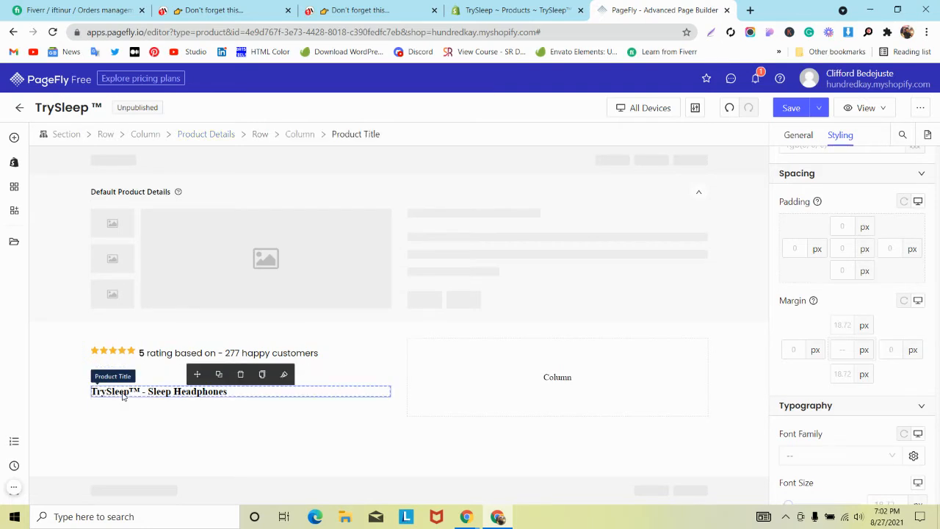
{"action": "left_click_drag", "start_coordinate": [197, 374], "coordinate": [168, 360]}
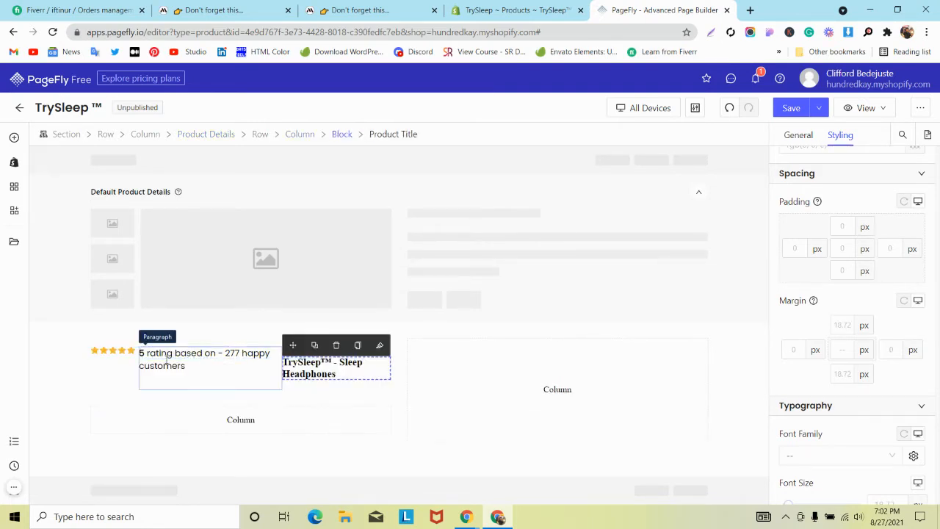
{"action": "left_click", "coordinate": [729, 108]}
{"action": "left_click", "coordinate": [157, 395]}
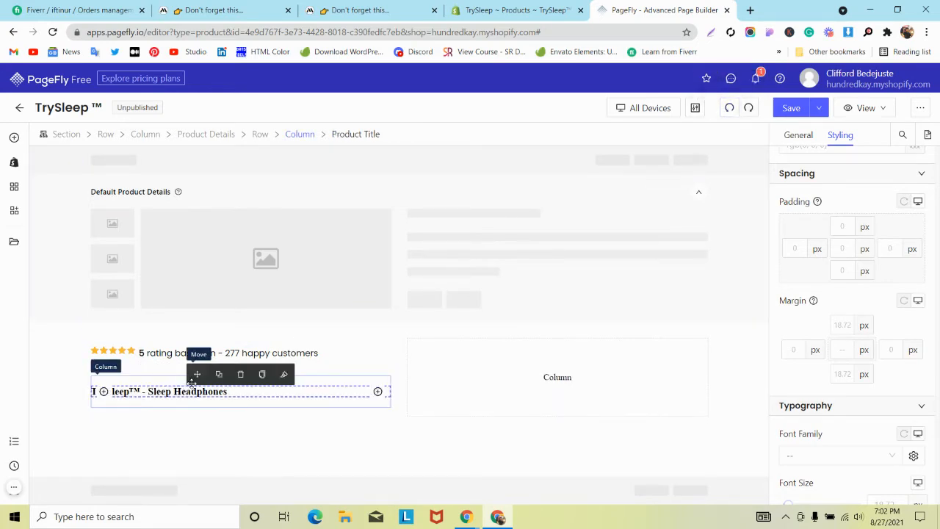
- Move the product title into its own row directly below the rating line and delete the leftover empty row underneath
{"action": "left_click_drag", "start_coordinate": [197, 374], "coordinate": [162, 371]}
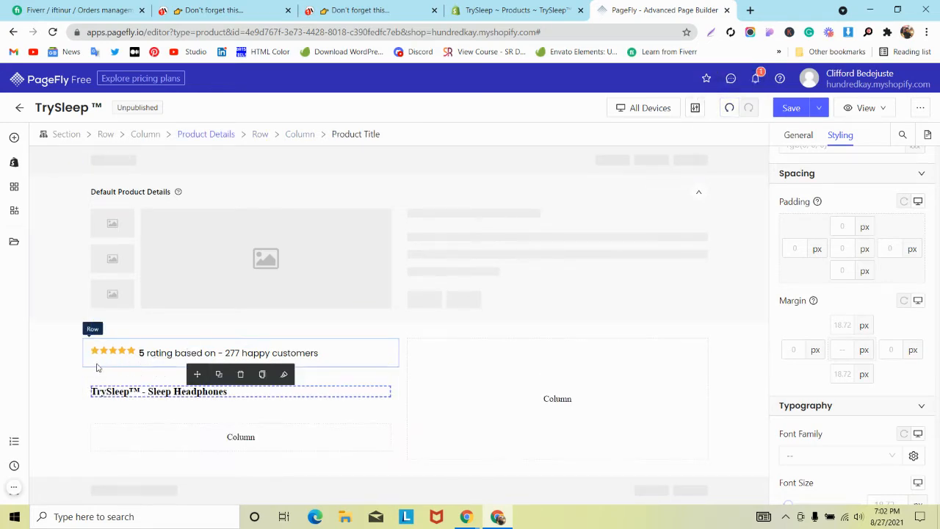
{"action": "left_click", "coordinate": [85, 353]}
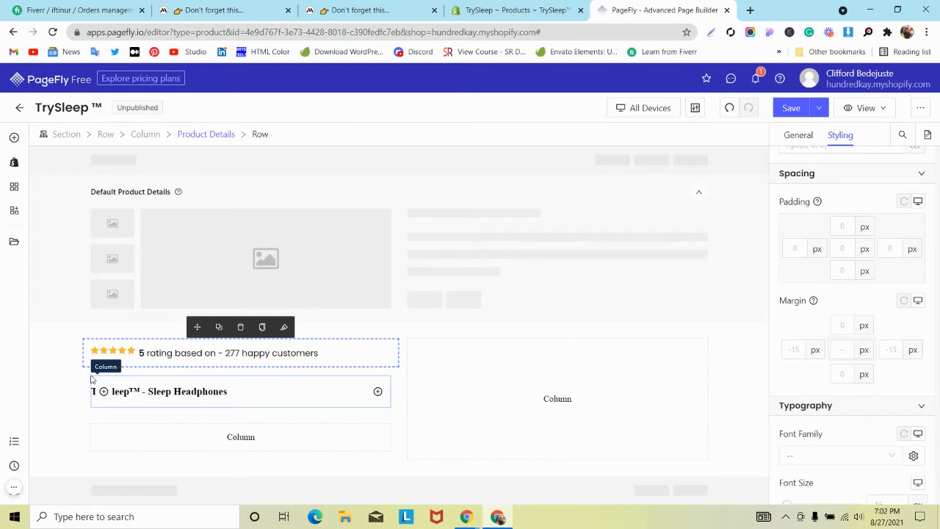
{"action": "left_click", "coordinate": [107, 440]}
{"action": "left_click", "coordinate": [189, 421]}
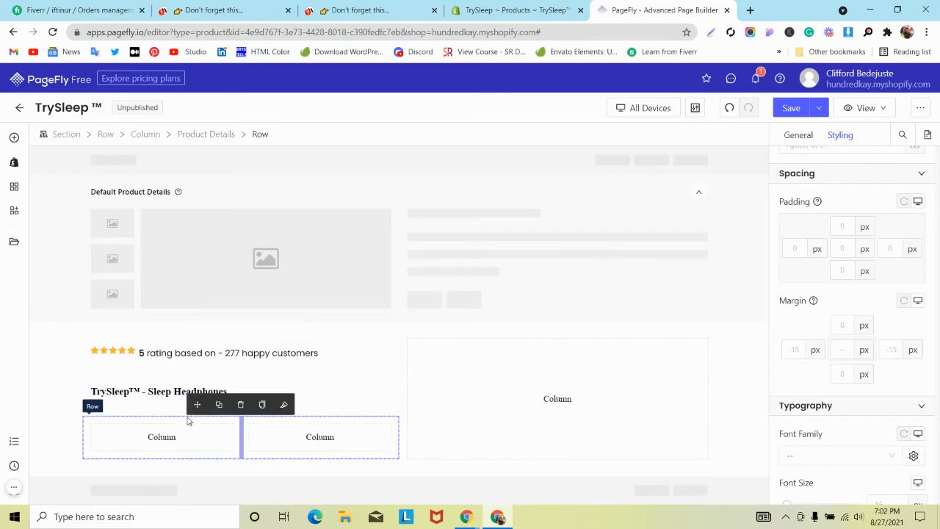
{"action": "left_click", "coordinate": [239, 406]}
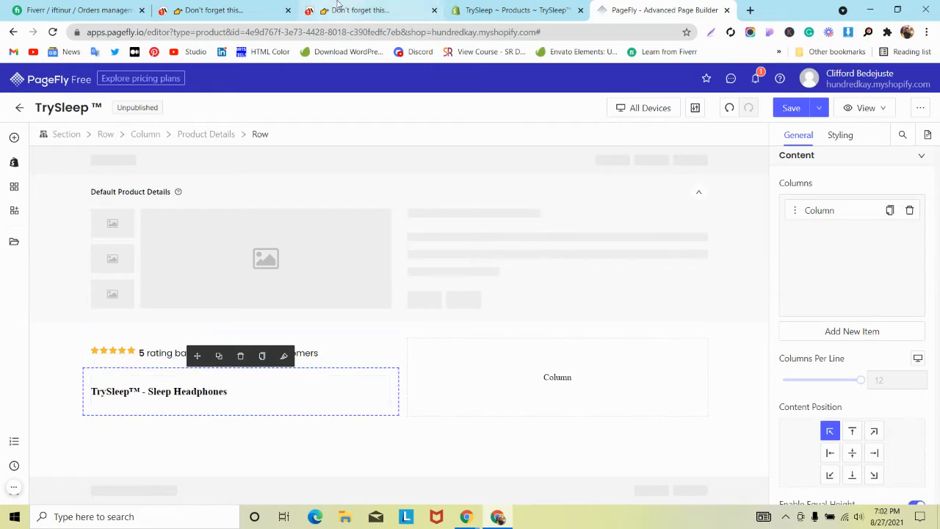
- Compare the product title and its surrounding row with the headline under the rating on the MindBand page
{"action": "left_click", "coordinate": [360, 9]}
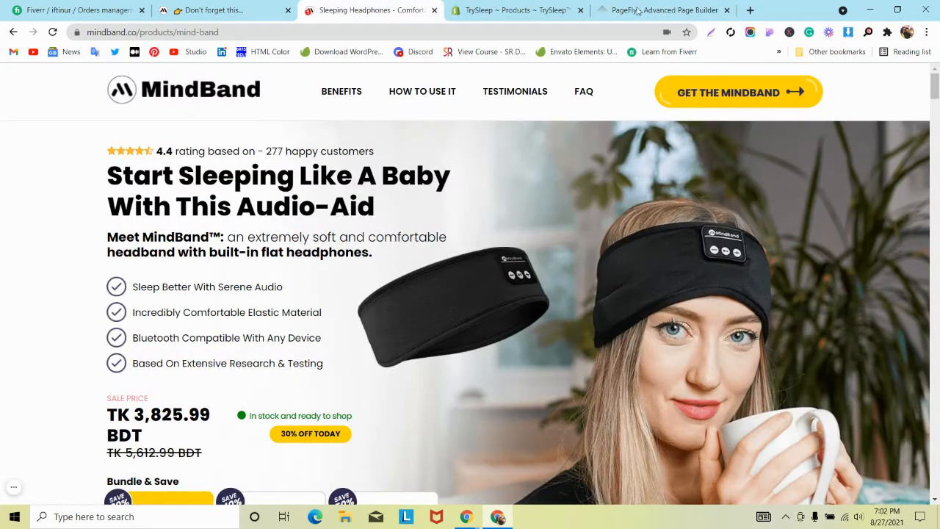
{"action": "left_click", "coordinate": [638, 10]}
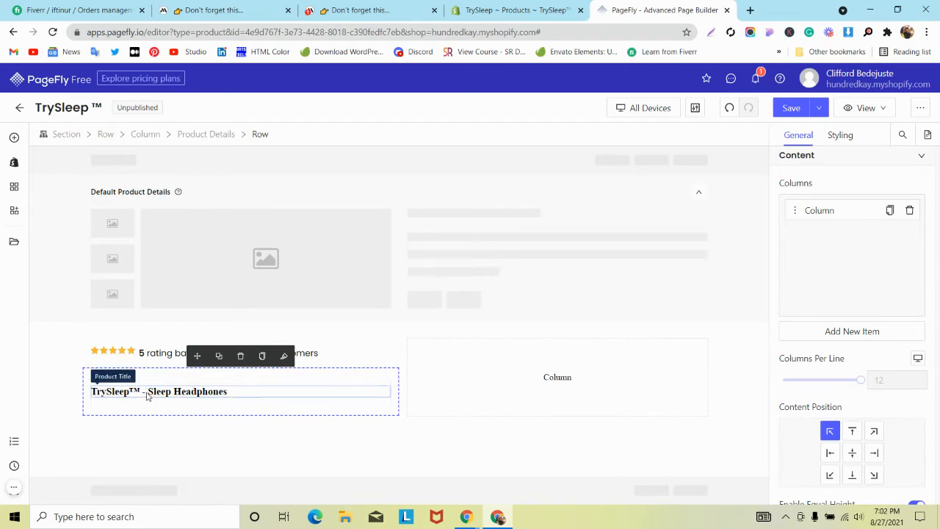
{"action": "left_click", "coordinate": [148, 396]}
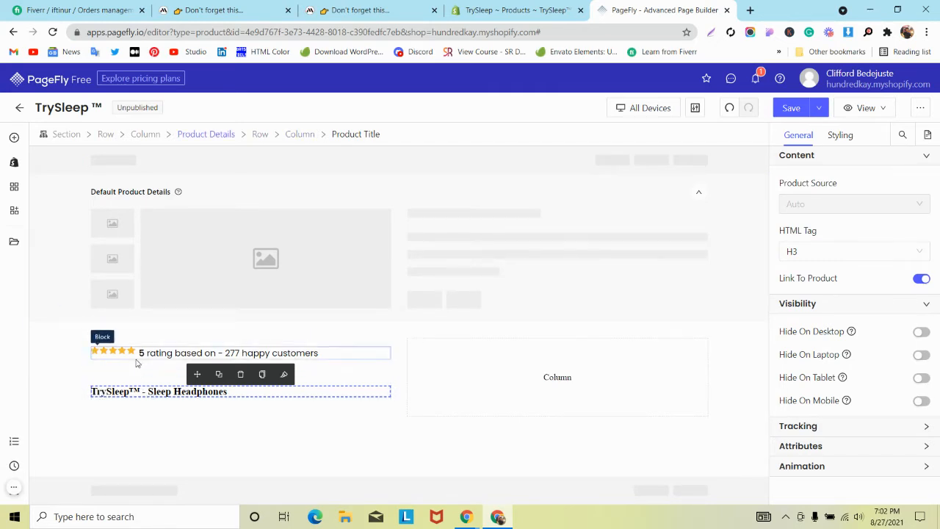
{"action": "left_click", "coordinate": [91, 373]}
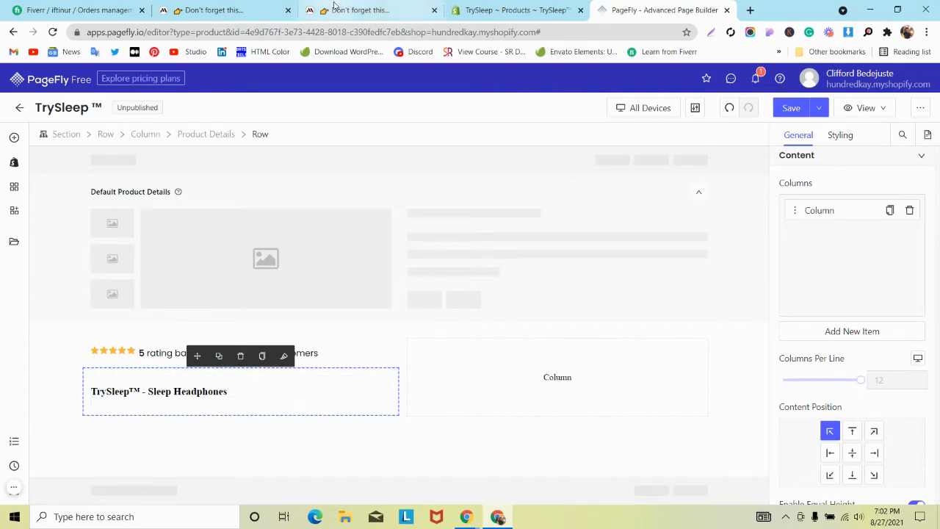
- Inspect the font properties and margins of the "Start Sleeping Like A Baby With This Audio-Aid" headline on the MindBand page
{"action": "left_click", "coordinate": [371, 10]}
{"action": "left_click", "coordinate": [221, 11]}
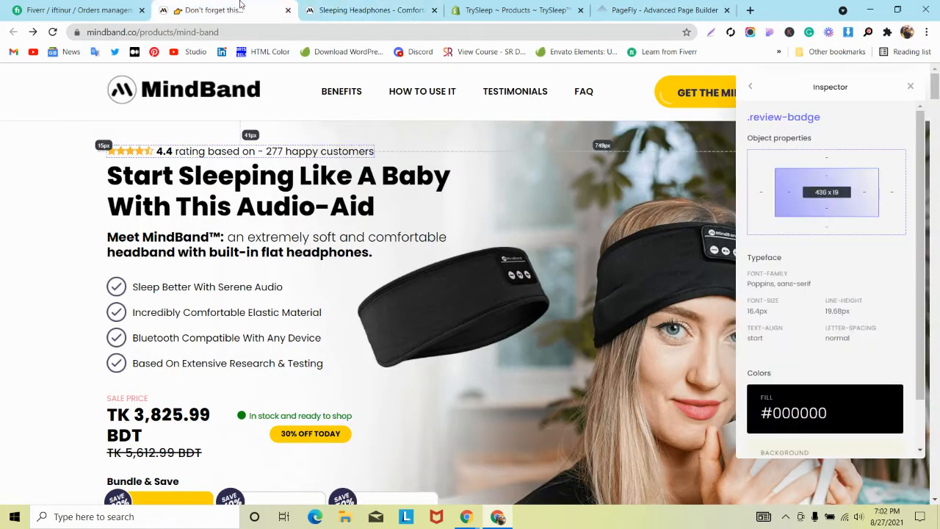
{"action": "double_click", "coordinate": [242, 177]}
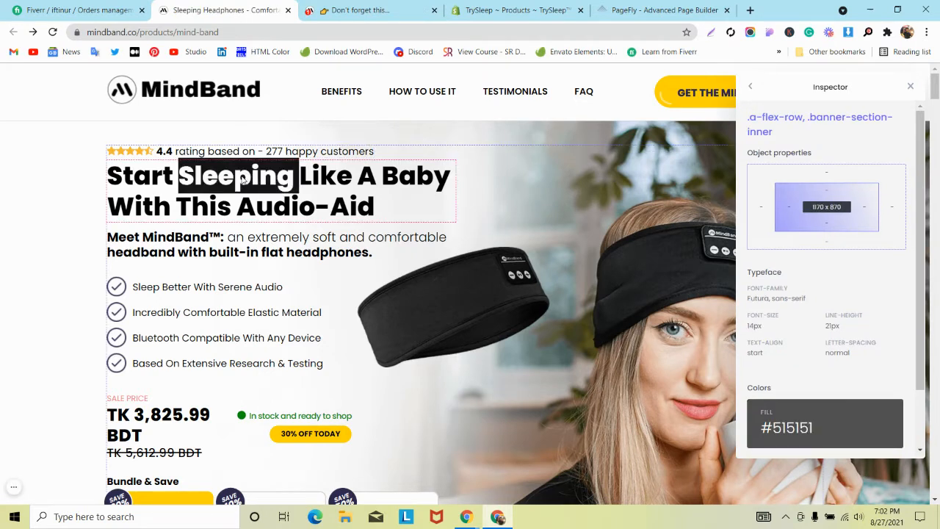
{"action": "left_click", "coordinate": [470, 141]}
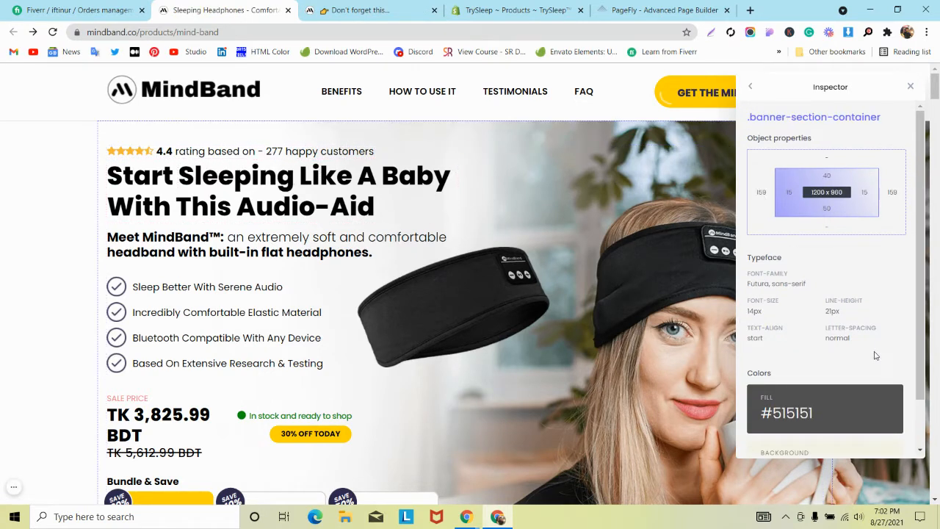
{"action": "left_click", "coordinate": [355, 197]}
{"action": "left_click", "coordinate": [354, 199]}
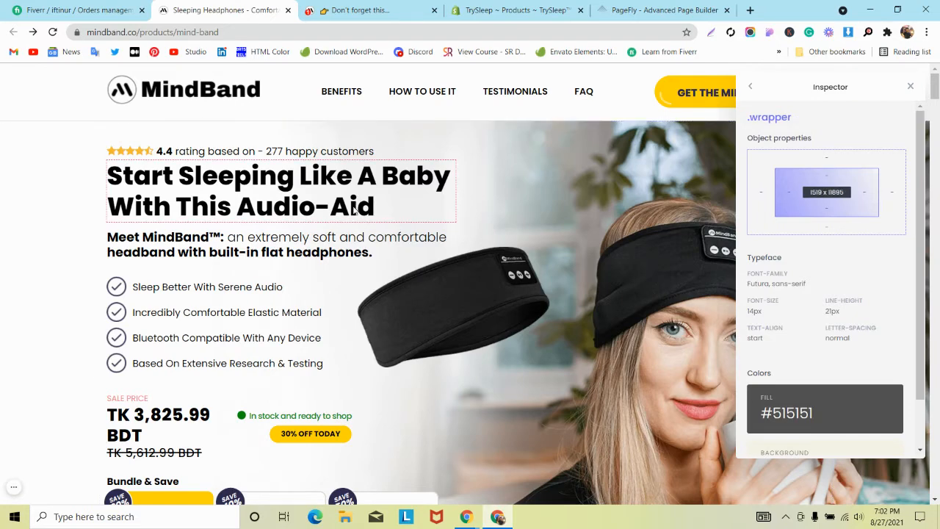
{"action": "left_click", "coordinate": [248, 154]}
{"action": "left_click", "coordinate": [225, 206]}
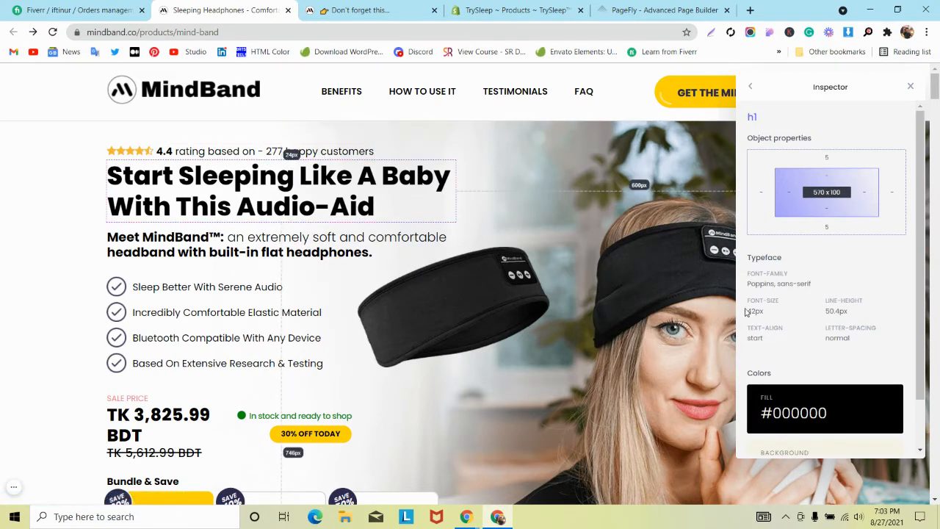
- Return to the PageFly editor and set the product title's font size to 42 px
{"action": "left_click", "coordinate": [661, 10]}
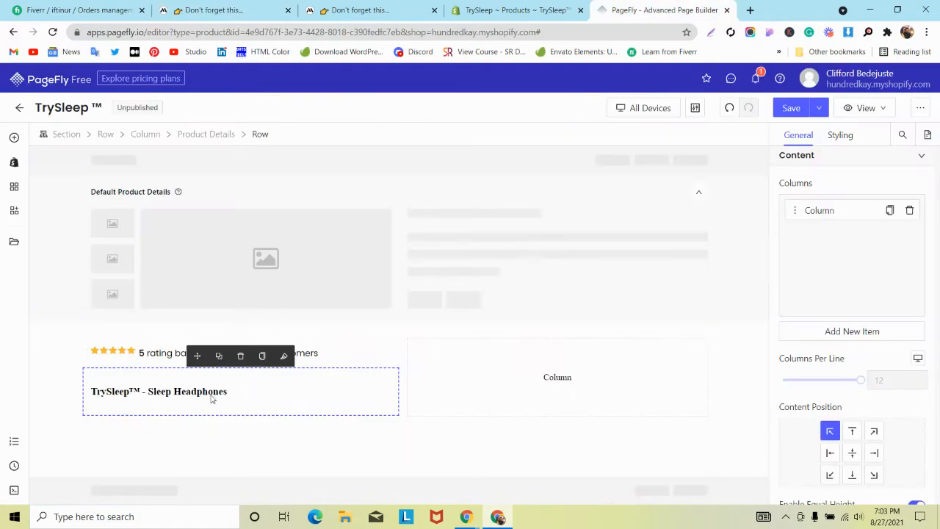
{"action": "left_click", "coordinate": [174, 394]}
{"action": "left_click", "coordinate": [835, 140]}
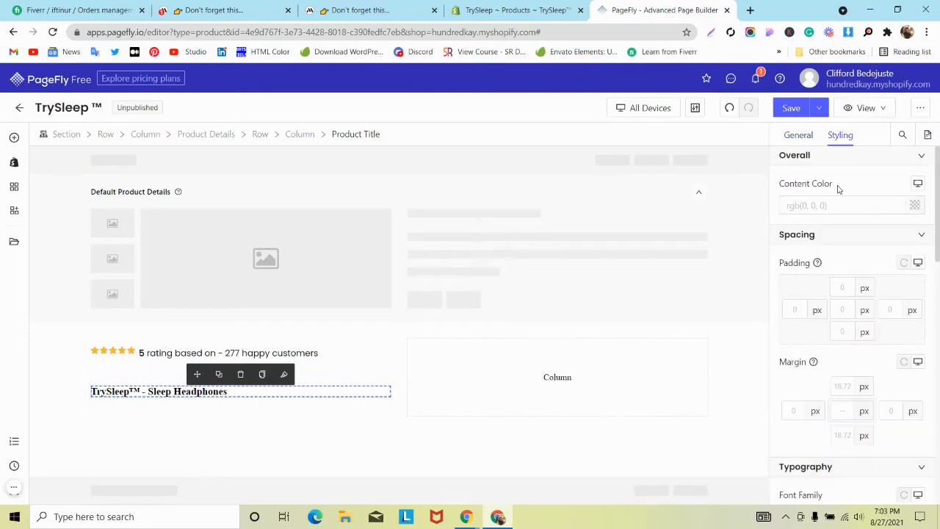
{"action": "left_click", "coordinate": [796, 133]}
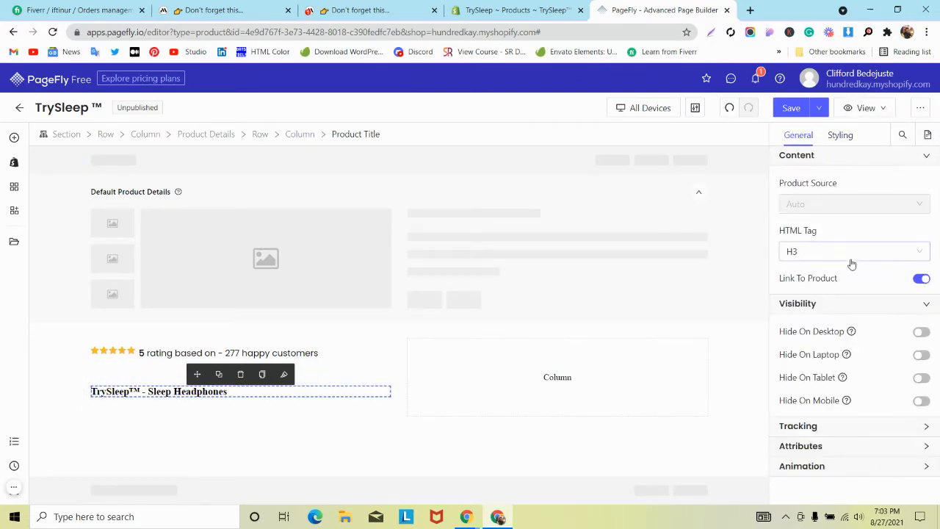
{"action": "left_click", "coordinate": [850, 136]}
{"action": "scroll", "coordinate": [884, 279], "scroll_direction": "down", "scroll_amount": 3}
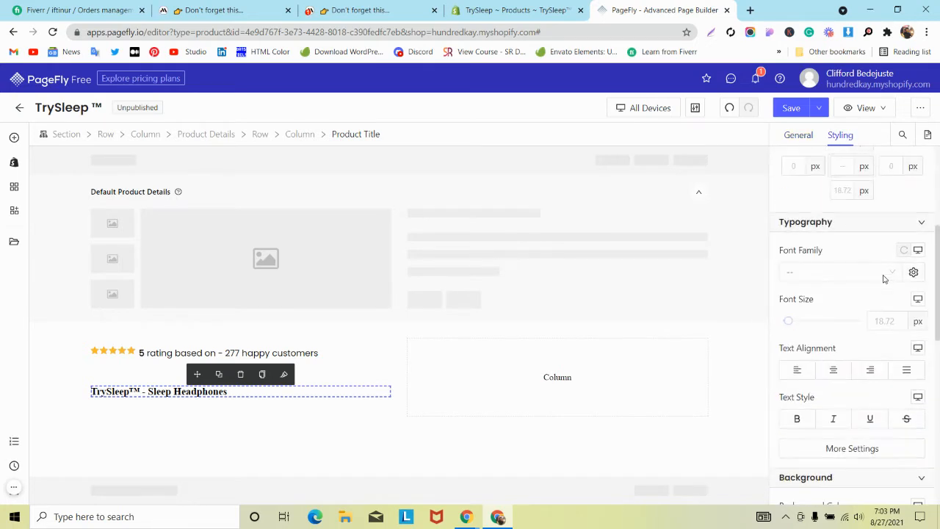
{"action": "left_click", "coordinate": [877, 322]}
{"action": "type", "text": "42"}
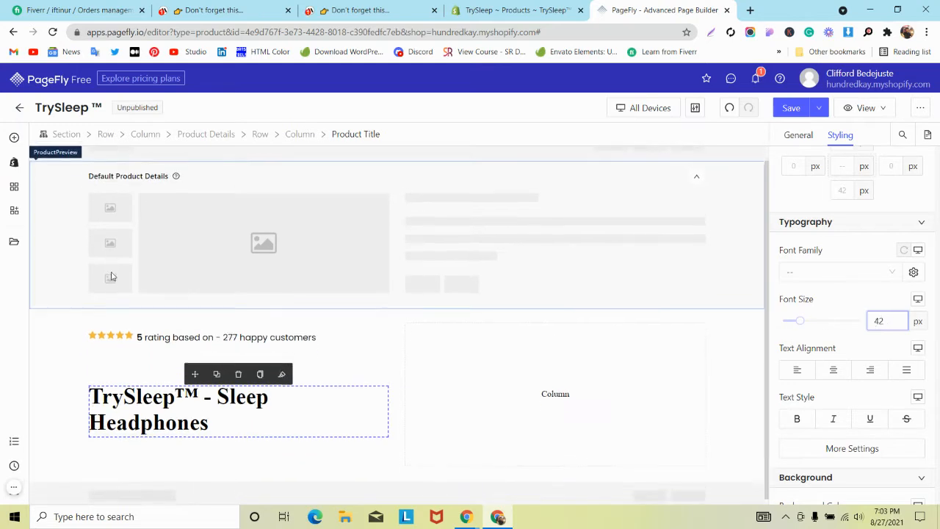
- Set the column spacing of the row containing the product title to 0 px
{"action": "left_click", "coordinate": [91, 354]}
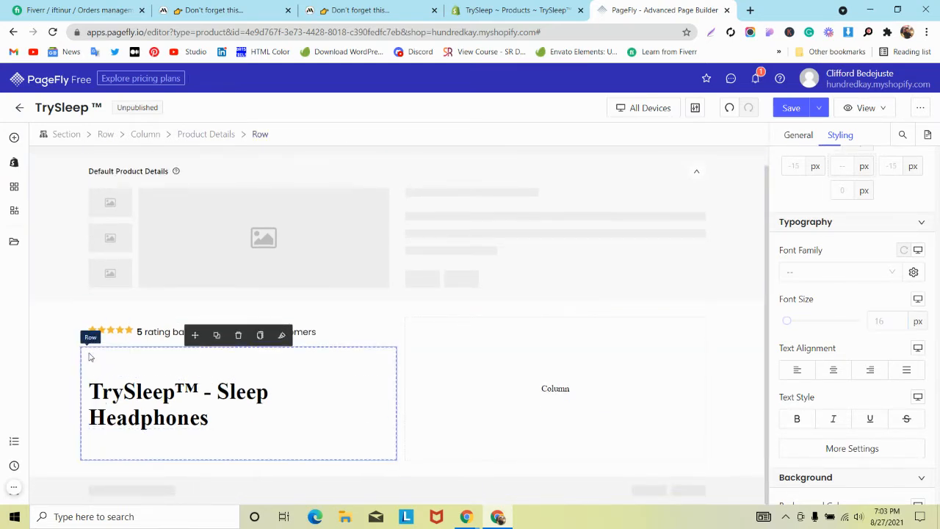
{"action": "left_click", "coordinate": [796, 135]}
{"action": "double_click", "coordinate": [879, 304]}
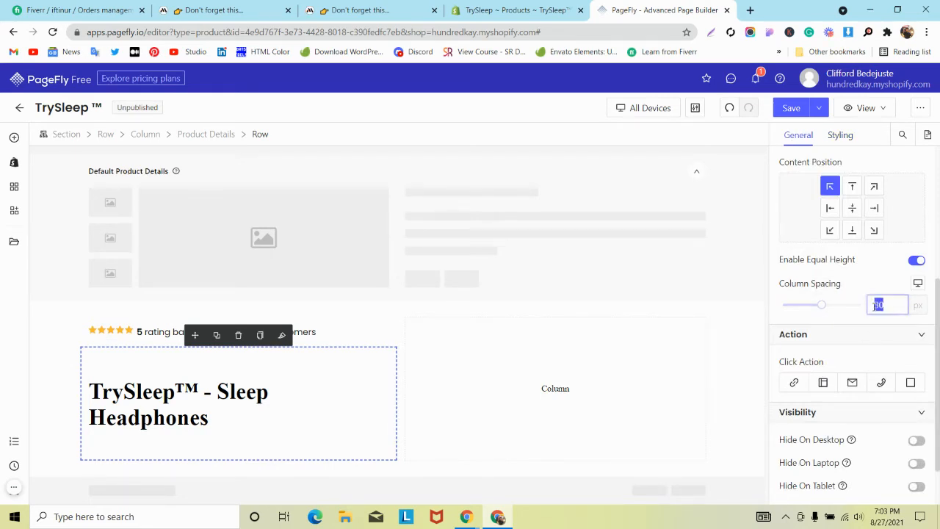
{"action": "type", "text": "0"}
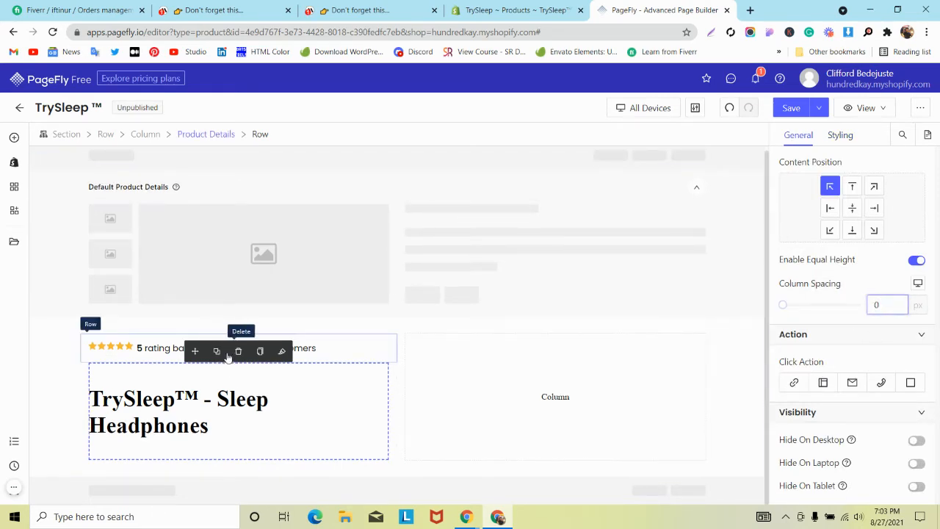
- Check the headline spacing on the MindBand page and set all margins of the product title to 0 px
{"action": "left_click", "coordinate": [87, 345]}
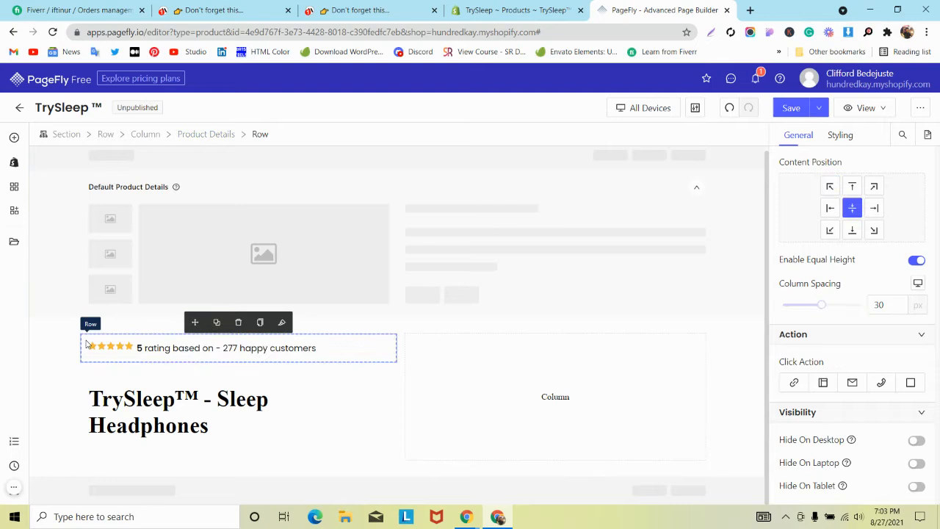
{"action": "left_click", "coordinate": [88, 404]}
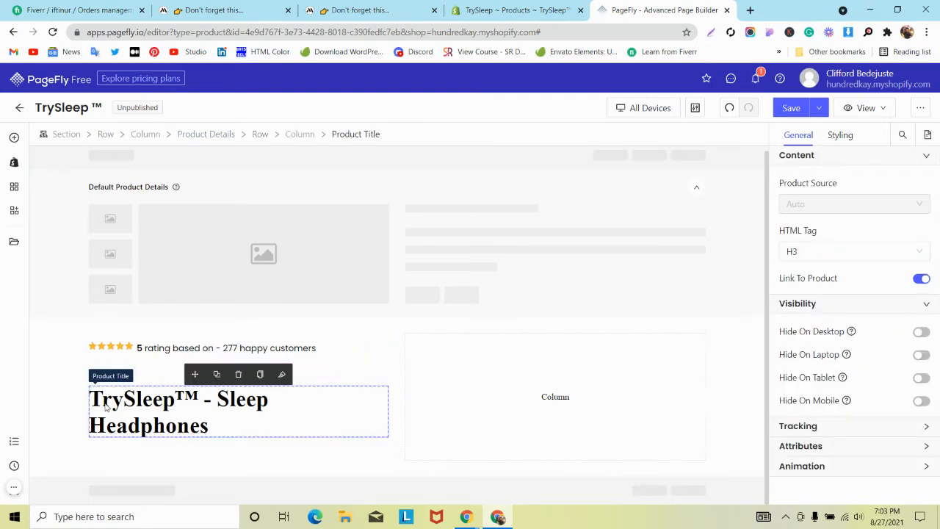
{"action": "left_click", "coordinate": [842, 137]}
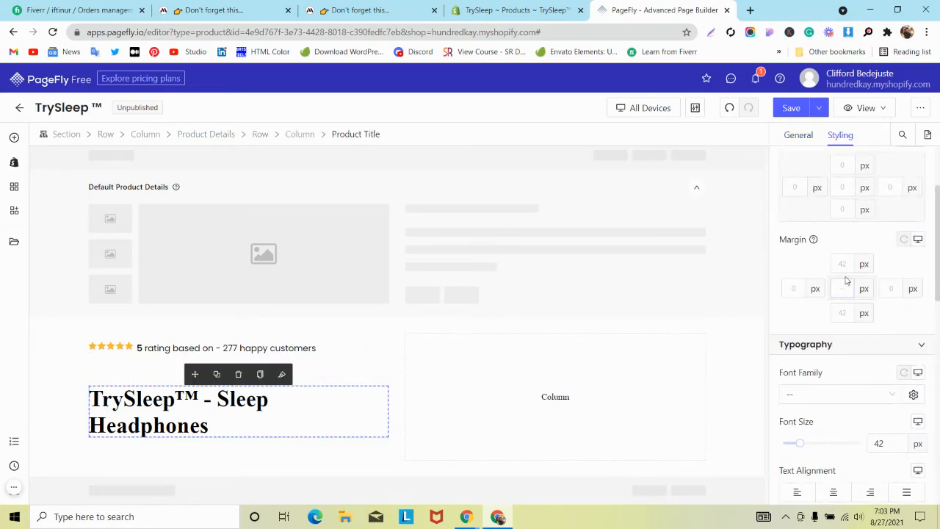
{"action": "left_click", "coordinate": [388, 10]}
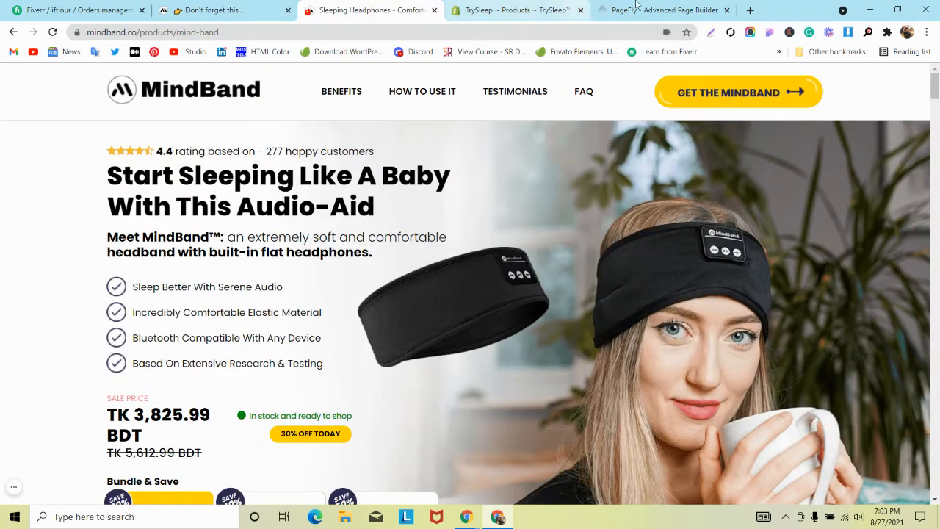
{"action": "left_click", "coordinate": [637, 8]}
{"action": "left_click", "coordinate": [842, 288]}
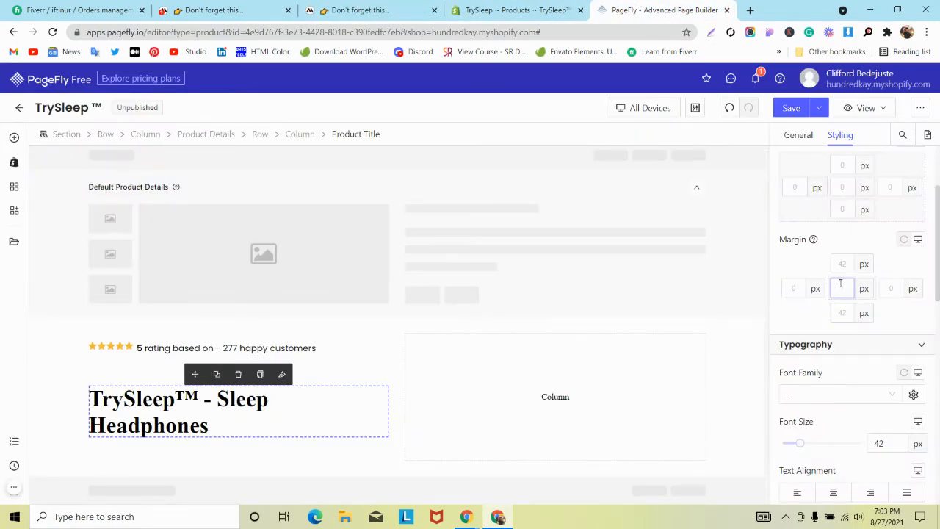
{"action": "type", "text": "0"}
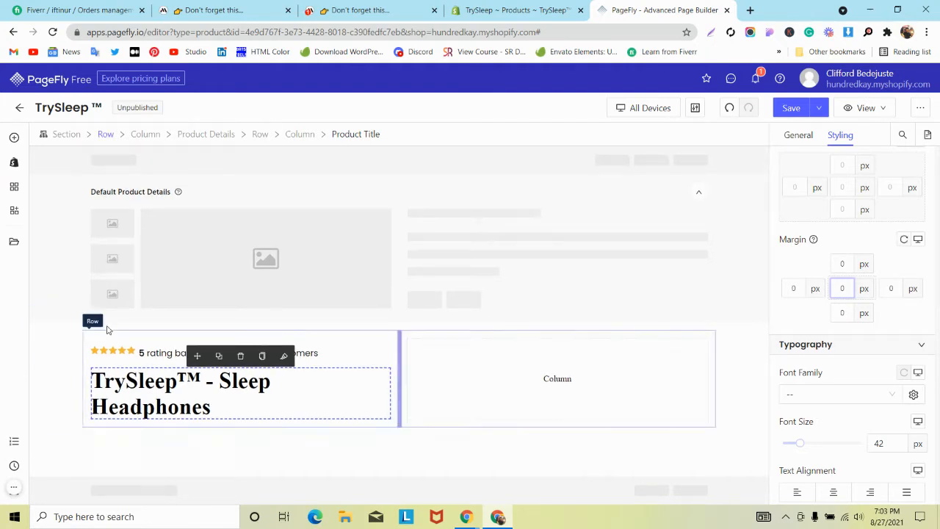
- Set the column spacing of the row holding the star rating line to 0 px
{"action": "left_click", "coordinate": [119, 350]}
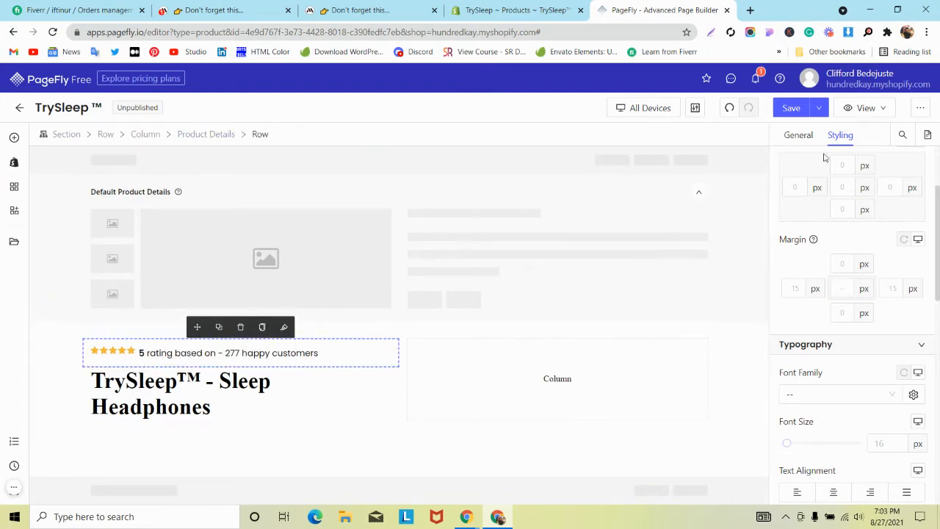
{"action": "left_click", "coordinate": [801, 138]}
{"action": "scroll", "coordinate": [852, 308], "scroll_direction": "down", "scroll_amount": 2}
{"action": "left_click", "coordinate": [876, 307]}
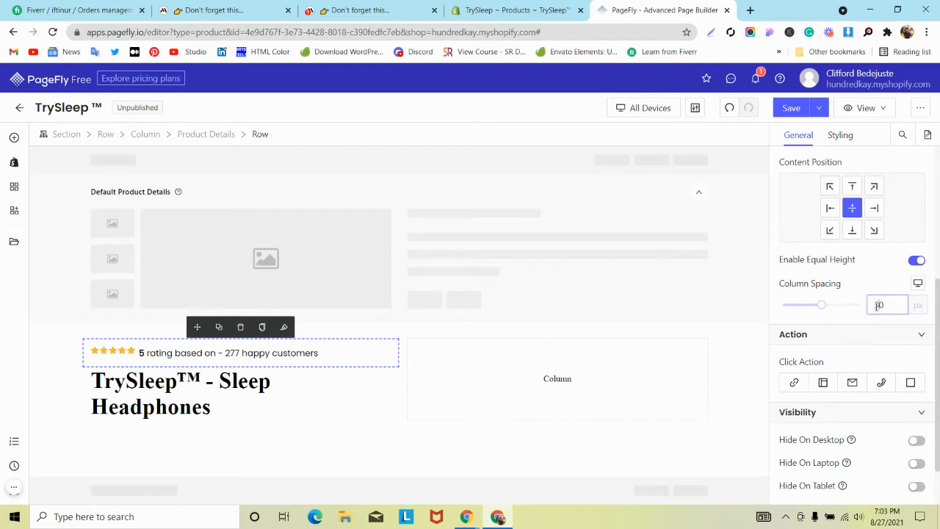
{"action": "double_click", "coordinate": [878, 304]}
{"action": "type", "text": "0"}
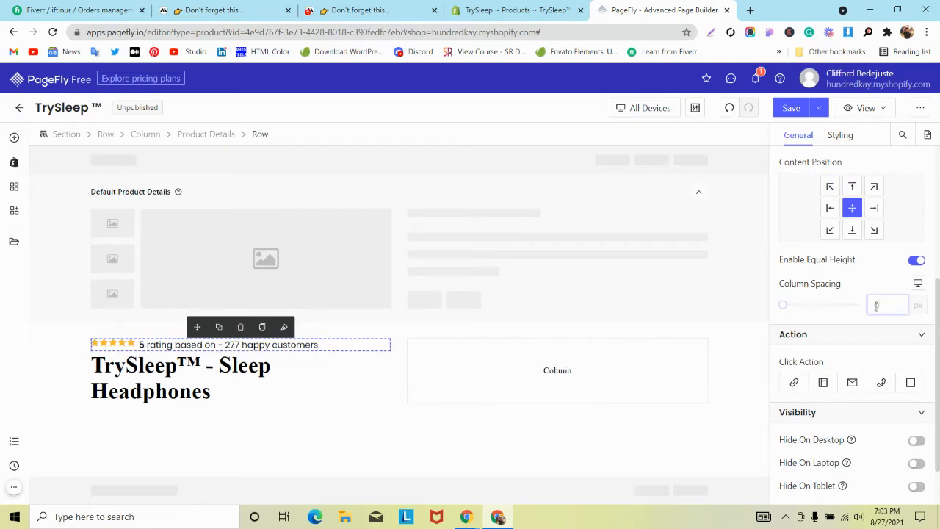
- Compare the rating line and title layout with the MindBand hero and review the section, row and title elements around them
{"action": "left_click", "coordinate": [260, 395]}
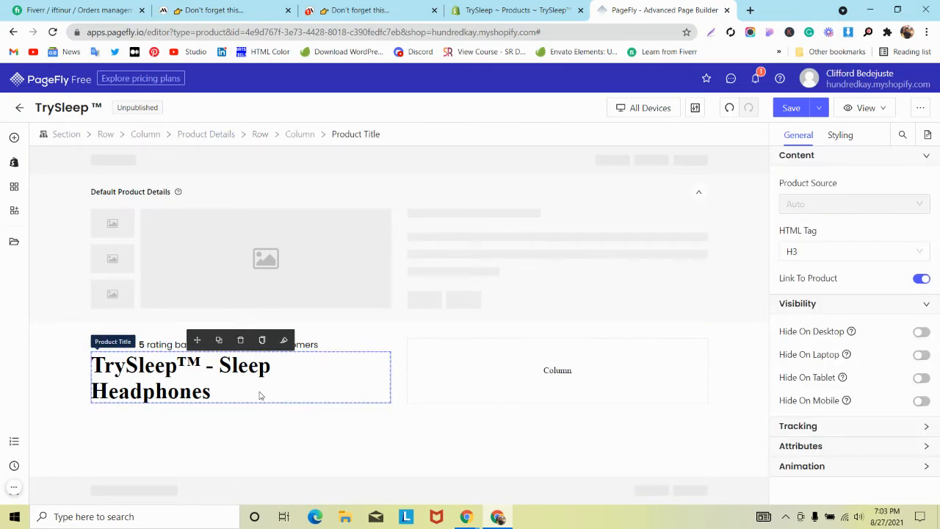
{"action": "left_click", "coordinate": [340, 342]}
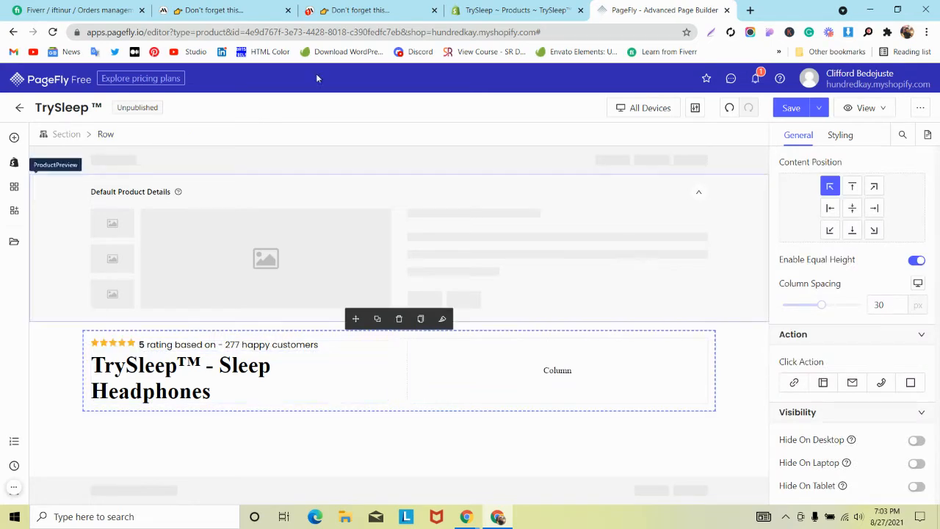
{"action": "left_click", "coordinate": [353, 9]}
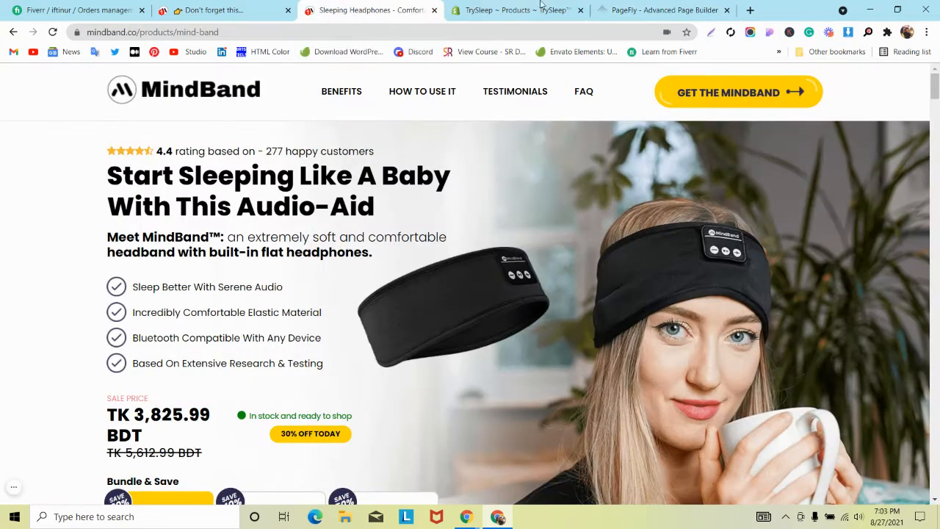
{"action": "left_click", "coordinate": [646, 8]}
{"action": "left_click", "coordinate": [71, 343]}
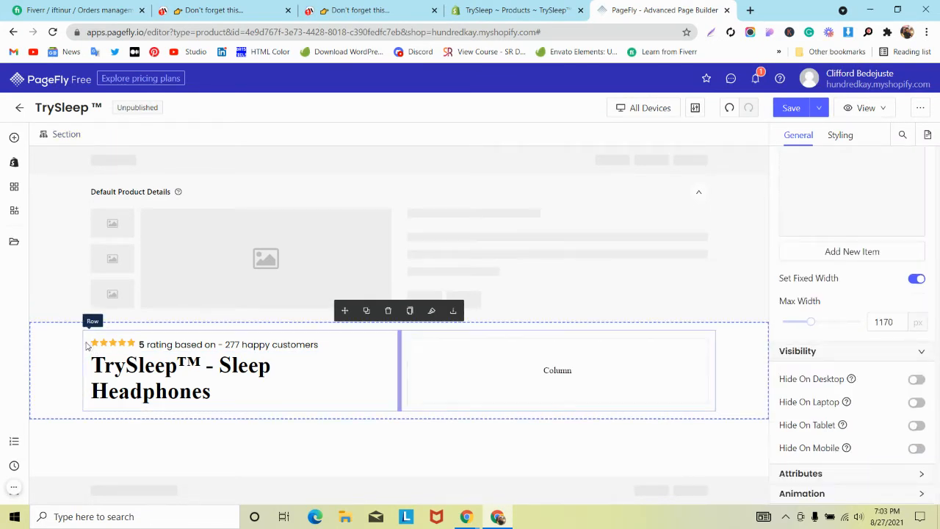
{"action": "left_click", "coordinate": [87, 345]}
{"action": "left_click", "coordinate": [100, 366]}
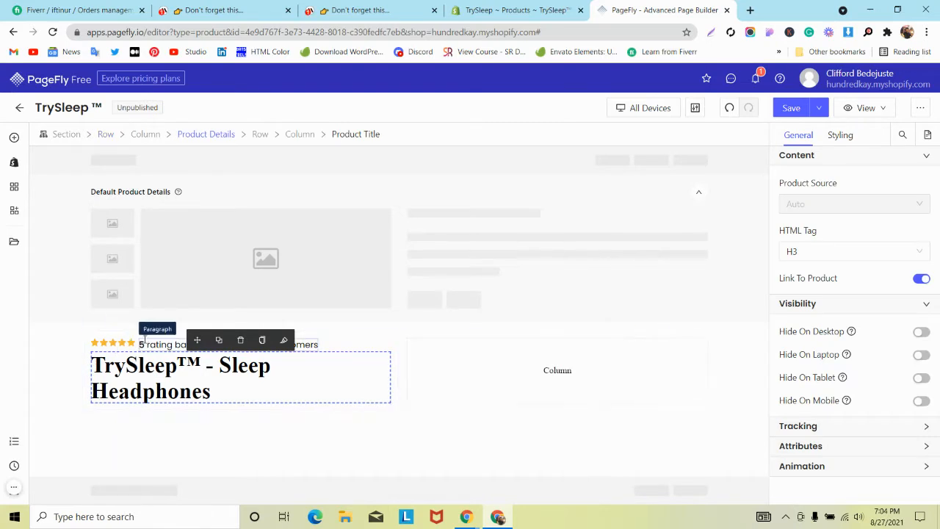
- Review the settings of the rating paragraph, its block and the rows holding the rating line and the product title
{"action": "left_click", "coordinate": [144, 340]}
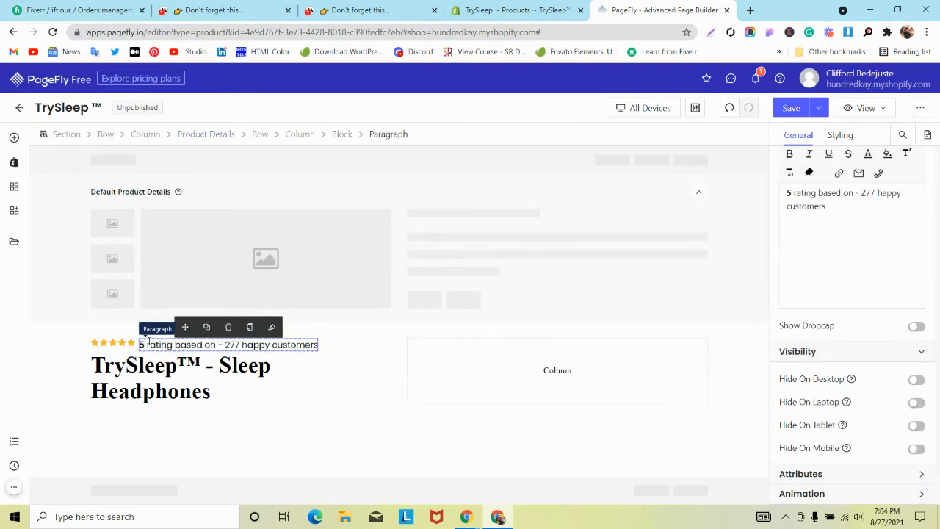
{"action": "left_click", "coordinate": [261, 135]}
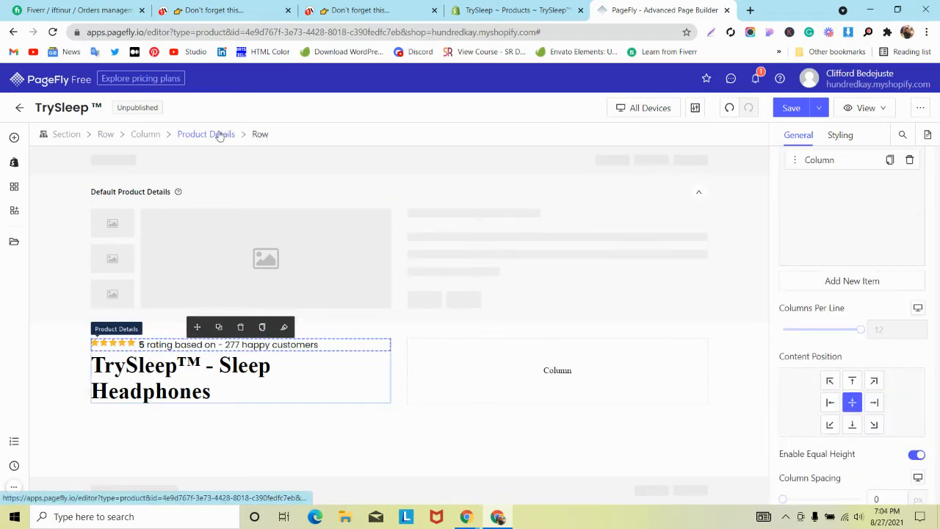
{"action": "left_click", "coordinate": [138, 378]}
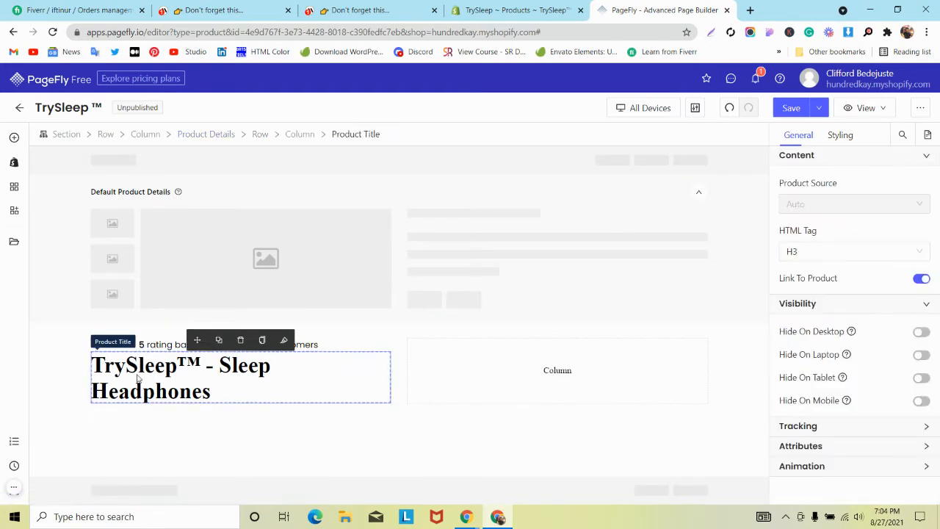
{"action": "left_click", "coordinate": [261, 135]}
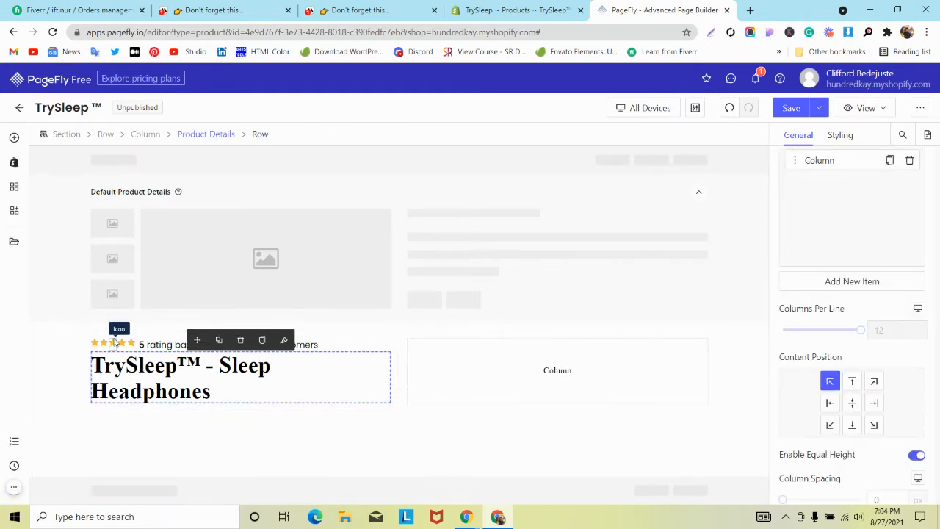
{"action": "left_click", "coordinate": [101, 367]}
{"action": "left_click", "coordinate": [105, 346]}
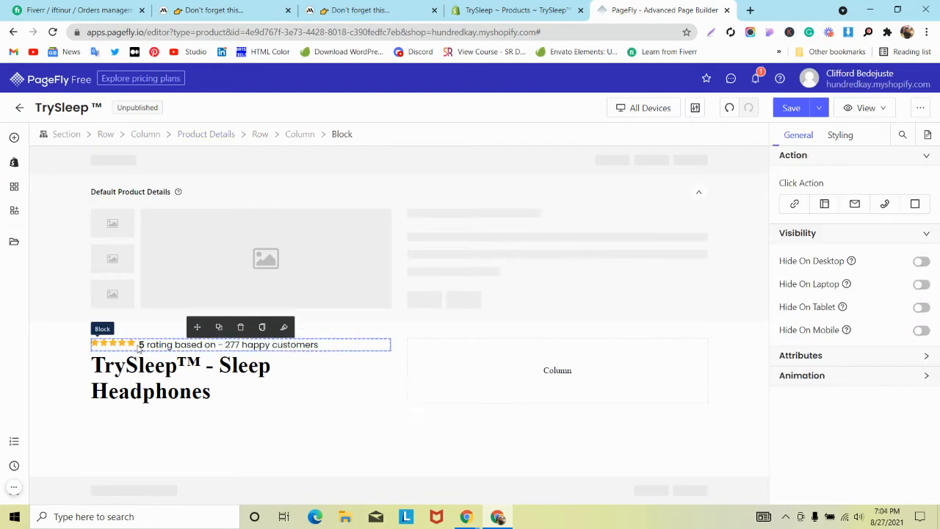
{"action": "left_click", "coordinate": [261, 135]}
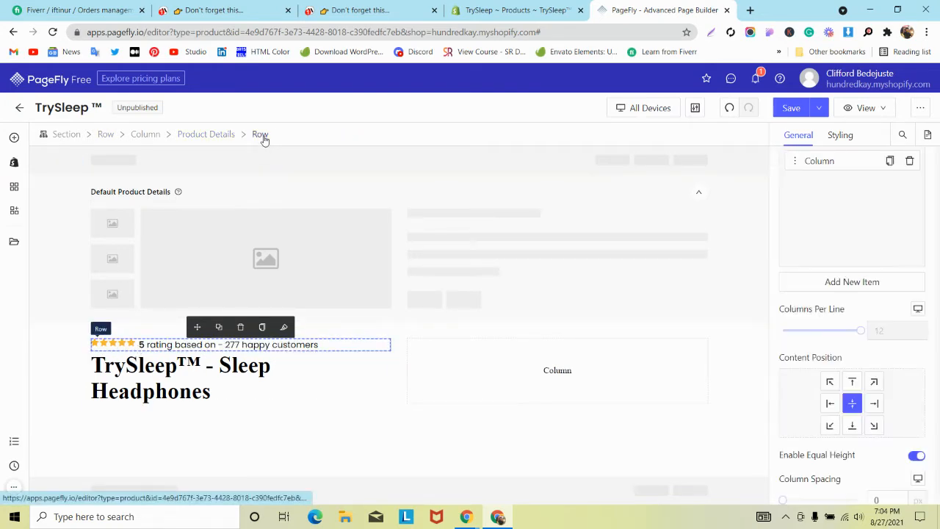
- Try moving the product title into the rating line's block beside the paragraph, and undo the move
{"action": "left_click", "coordinate": [184, 369]}
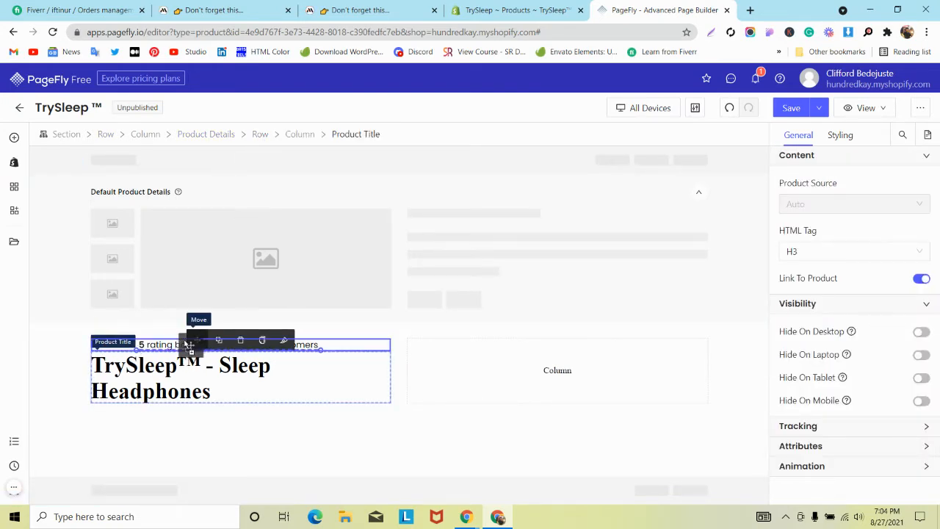
{"action": "left_click_drag", "start_coordinate": [189, 343], "coordinate": [236, 348]}
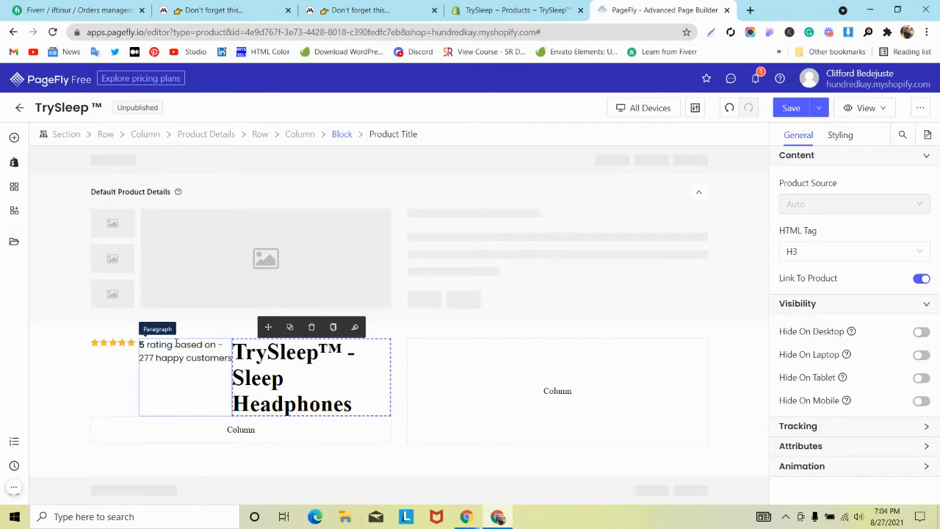
{"action": "left_click", "coordinate": [729, 108]}
{"action": "left_click", "coordinate": [58, 359]}
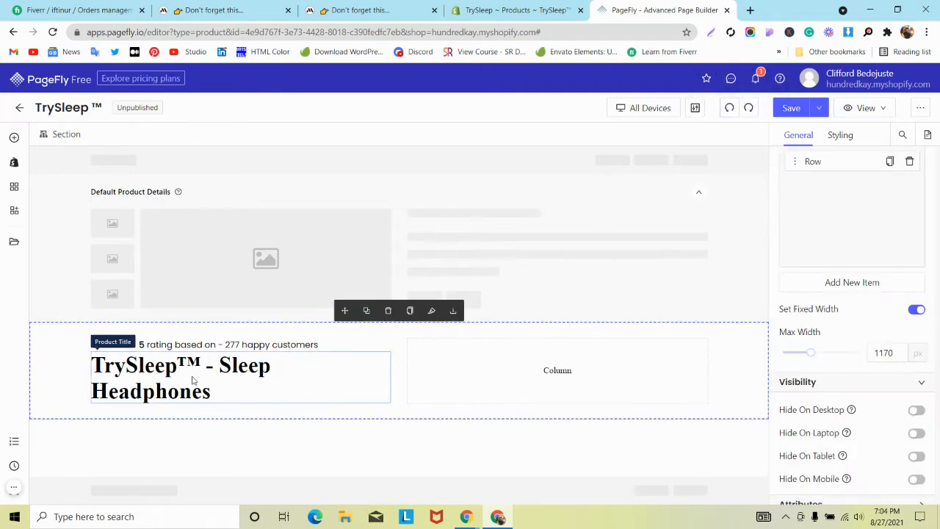
- Save the TrySleep ™ page and compare its rating line and title with the MindBand hero
{"action": "left_click", "coordinate": [193, 379]}
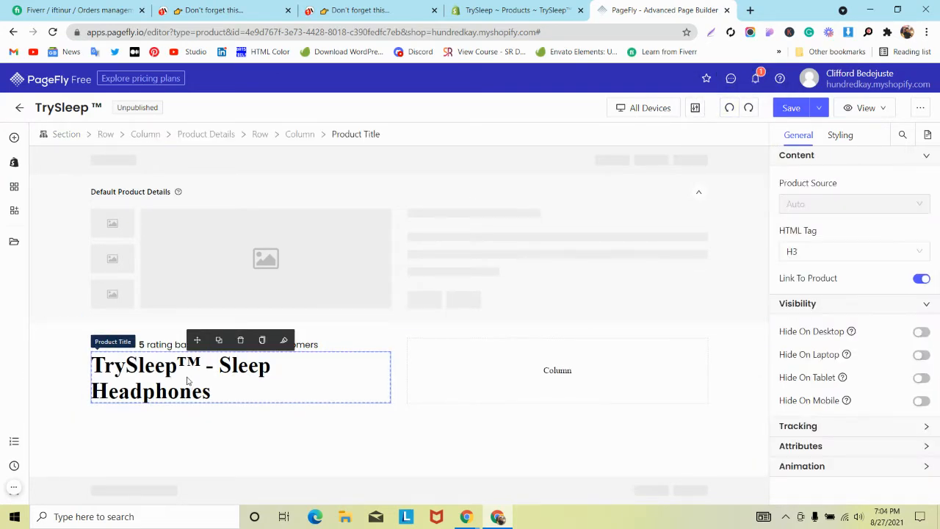
{"action": "left_click", "coordinate": [790, 108]}
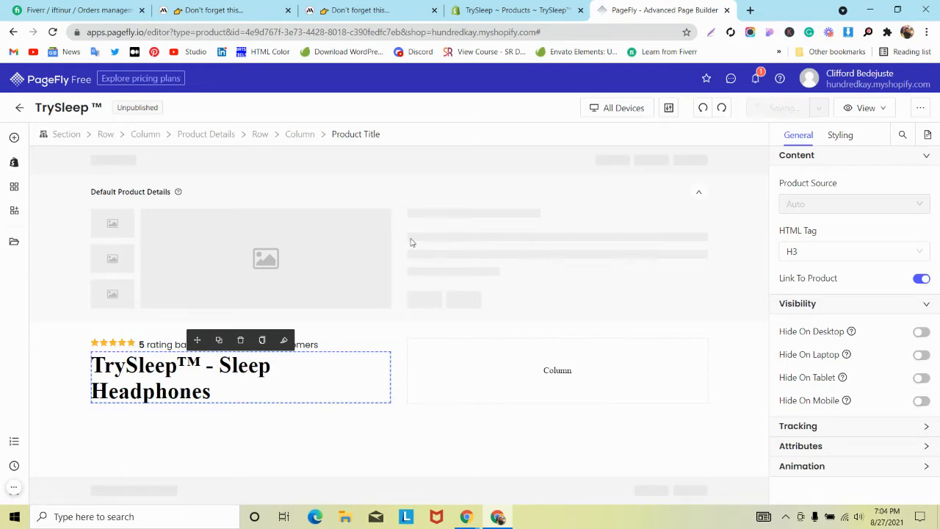
{"action": "left_click", "coordinate": [257, 6]}
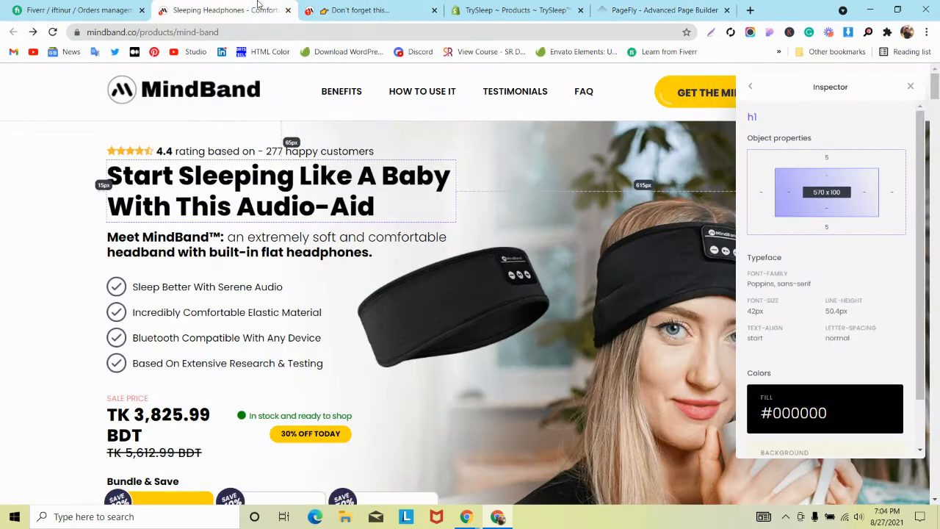
{"action": "left_click", "coordinate": [615, 8]}
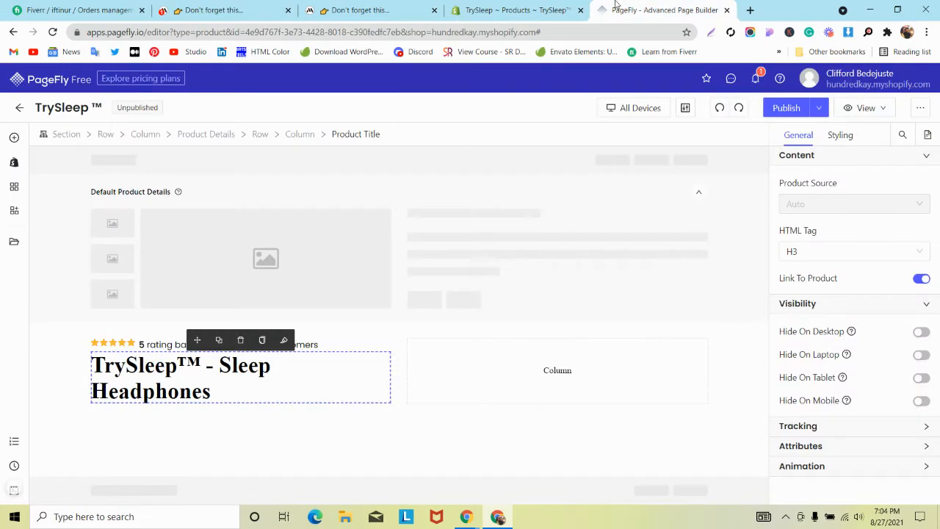
{"action": "left_click", "coordinate": [55, 355]}
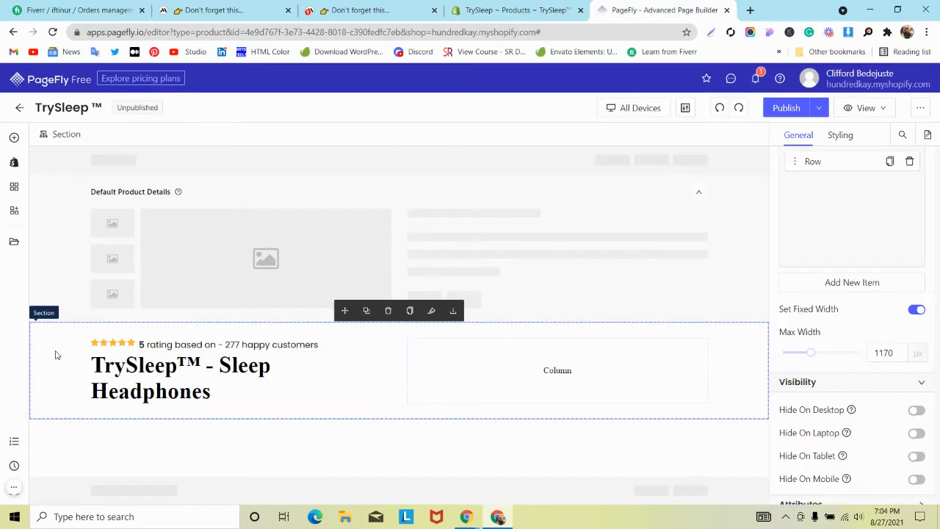
- Try font sizes of 41 and 40 px on the product title and return it to 42 px
{"action": "left_click", "coordinate": [220, 377]}
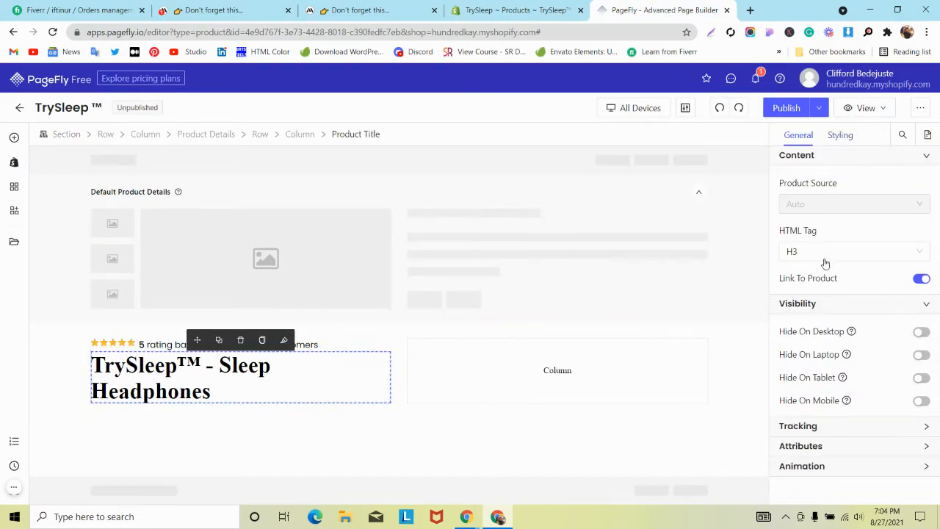
{"action": "left_click", "coordinate": [845, 135]}
{"action": "scroll", "coordinate": [894, 314], "scroll_direction": "down", "scroll_amount": 4}
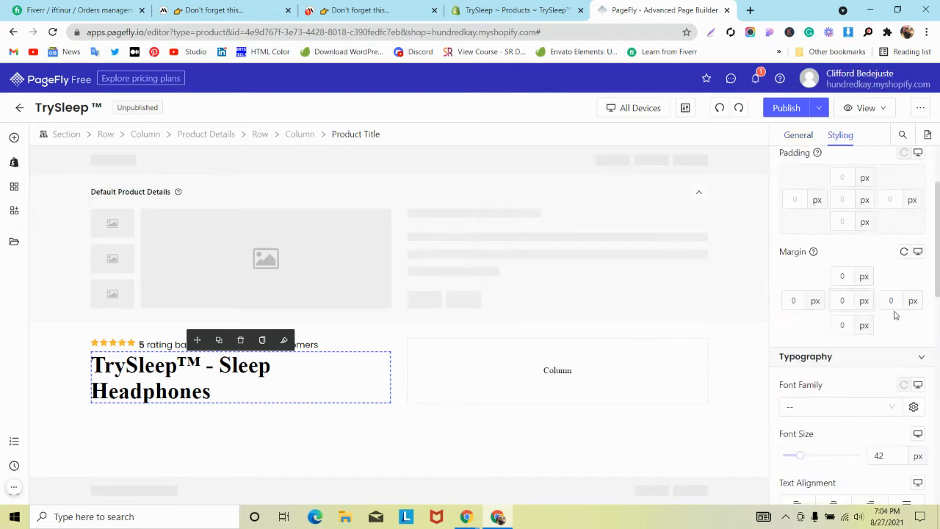
{"action": "left_click", "coordinate": [886, 272]}
{"action": "key", "text": "Down"}
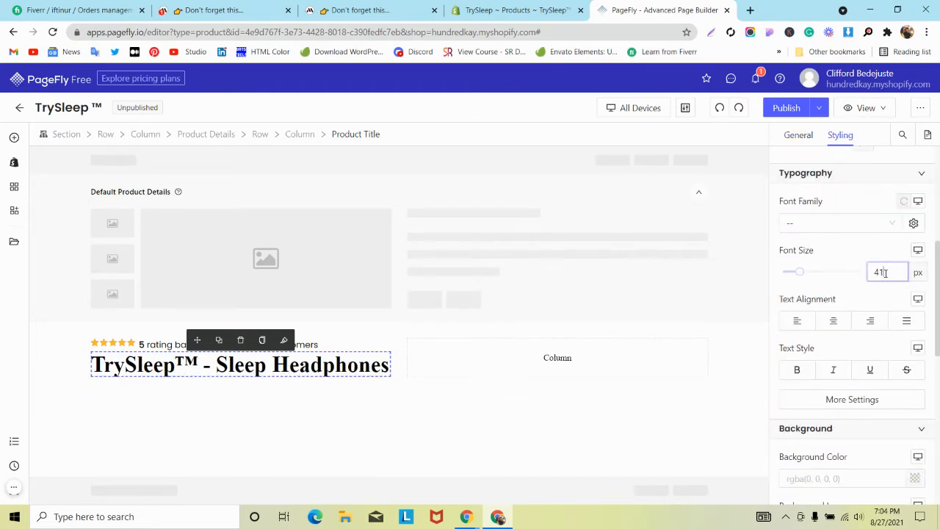
{"action": "key", "text": "Down"}
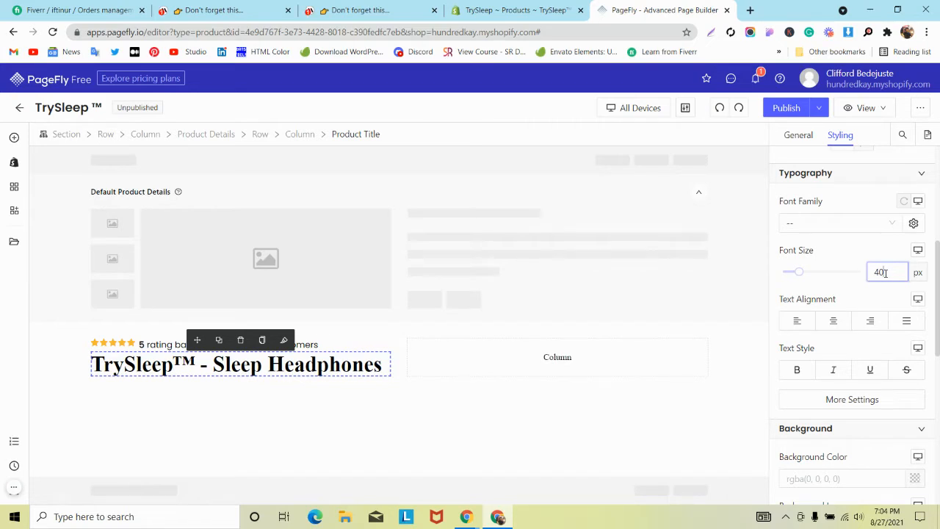
{"action": "key", "text": "Up"}
{"action": "key", "text": "Up"}
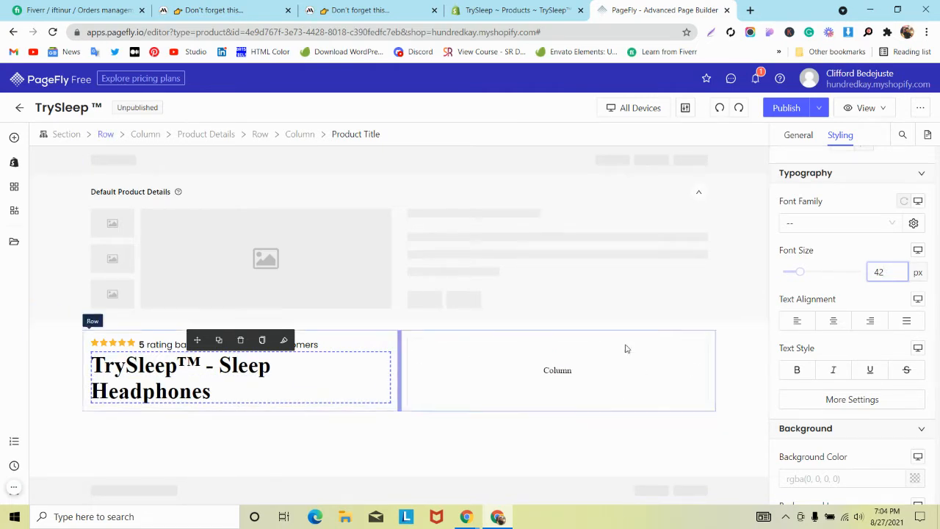
{"action": "left_click", "coordinate": [571, 362]}
{"action": "left_click", "coordinate": [44, 374]}
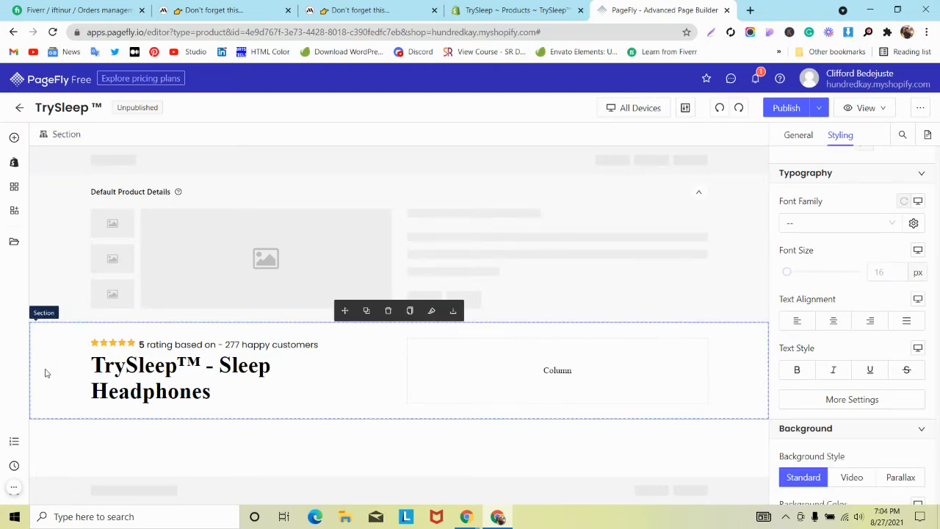
- Copy the "Meet MindBand™: an extremely soft and comfortable headband with built-in flat headphones." subheading from the MindBand page
{"action": "key", "text": "ctrl+2"}
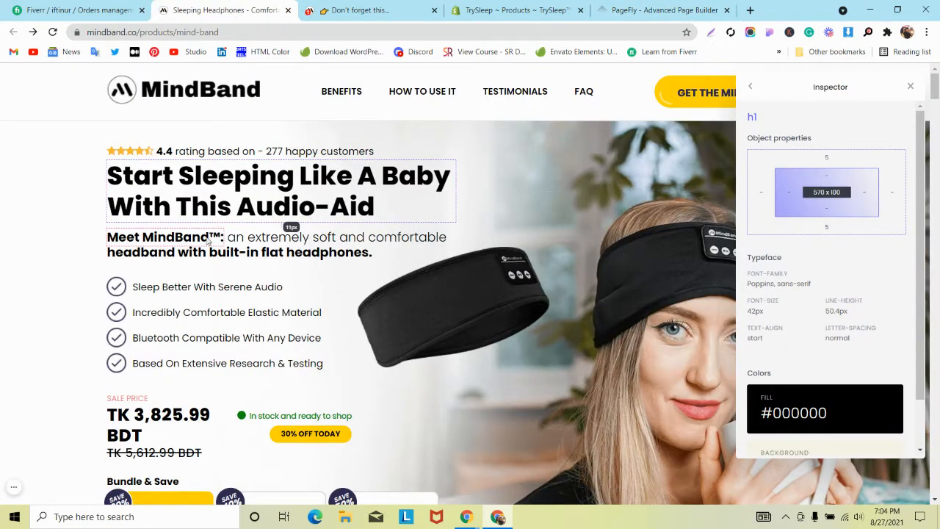
{"action": "left_click_drag", "start_coordinate": [220, 10], "coordinate": [344, 7]}
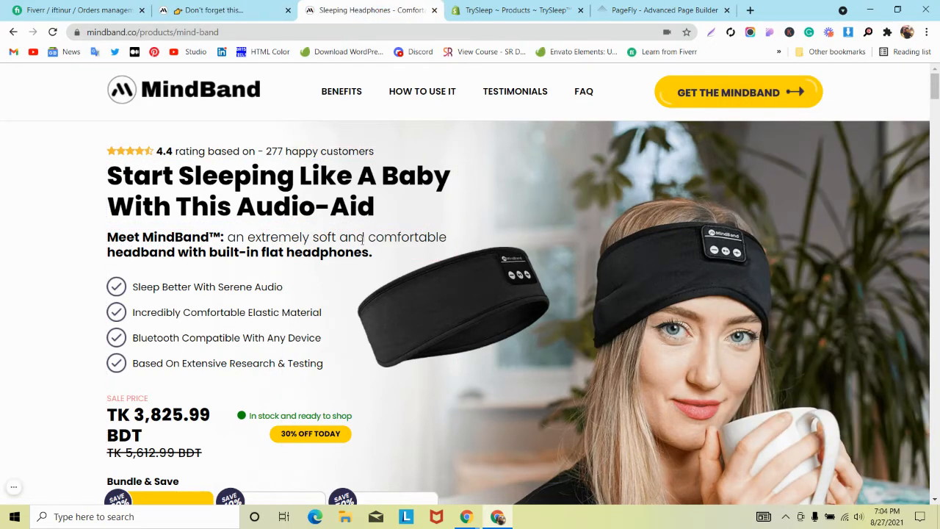
{"action": "left_click_drag", "start_coordinate": [374, 255], "coordinate": [108, 237]}
{"action": "key", "text": "super+c"}
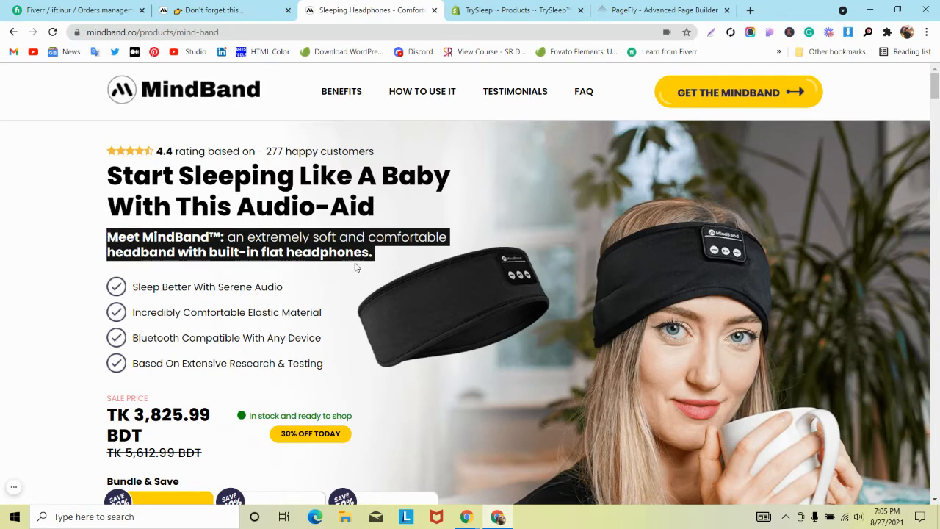
{"action": "left_click", "coordinate": [661, 10]}
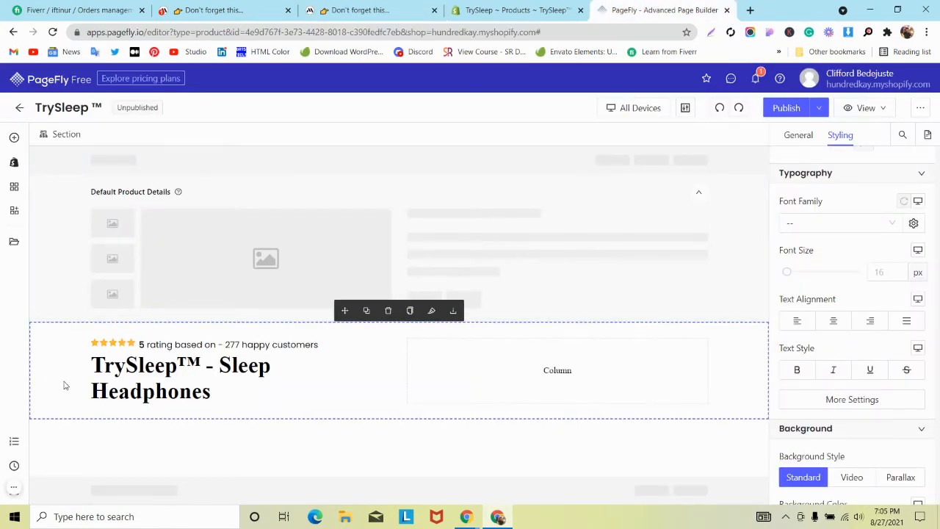
- Inspect the markup and styles of the subheading below the MindBand headline in the browser's developer tools
{"action": "left_click", "coordinate": [348, 9]}
{"action": "right_click", "coordinate": [261, 246]}
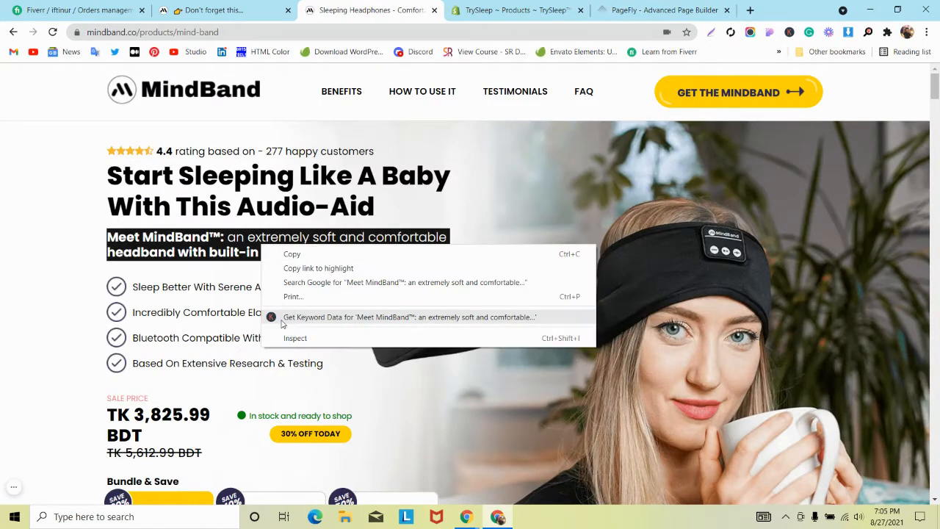
{"action": "left_click", "coordinate": [279, 336]}
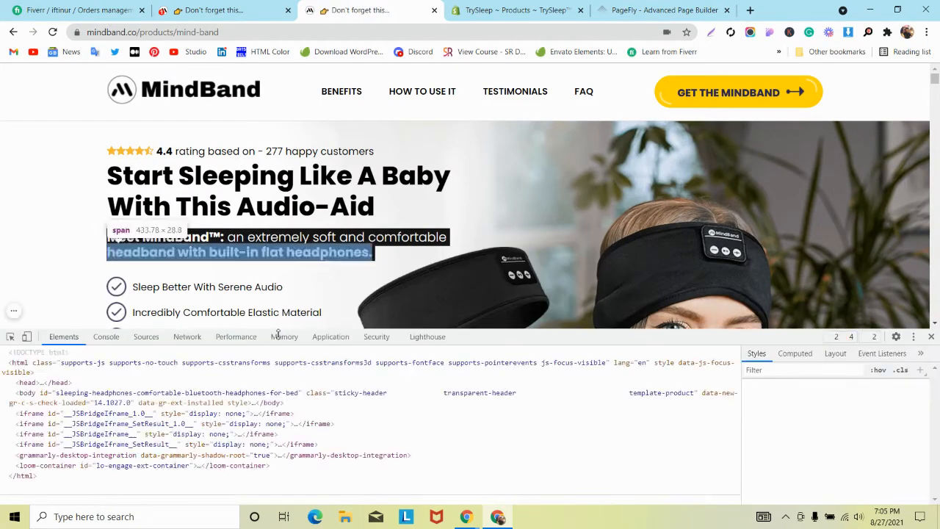
{"action": "left_click", "coordinate": [9, 337]}
{"action": "left_click", "coordinate": [169, 250]}
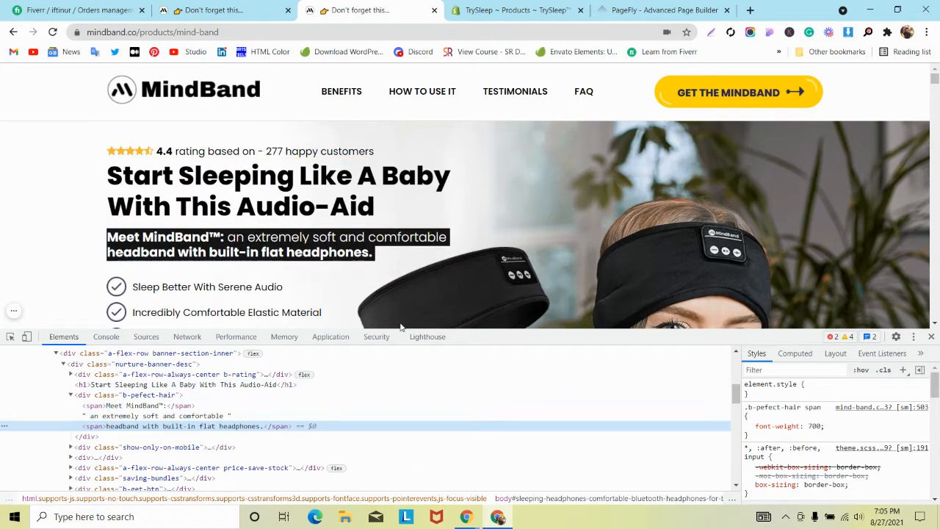
- Switch to the PageFly editor and add a plain paragraph element directly below the product title
{"action": "left_click", "coordinate": [646, 10]}
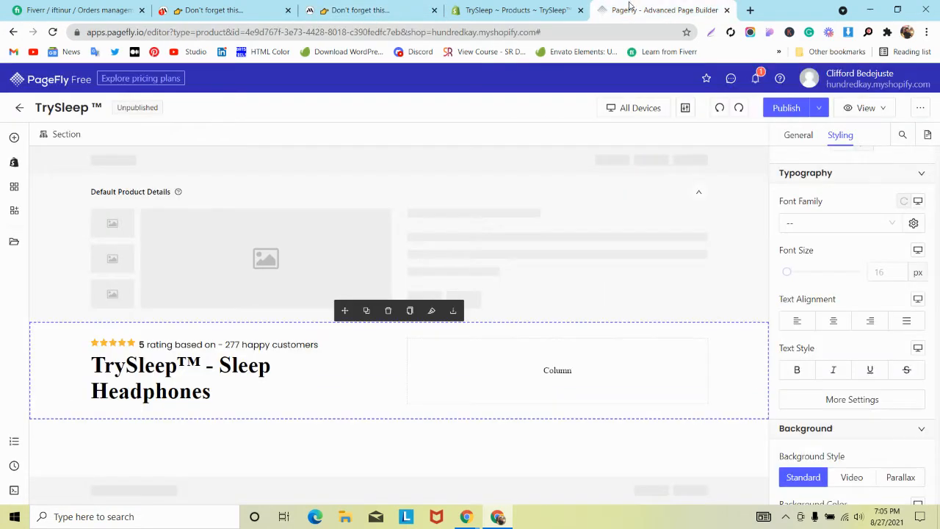
{"action": "left_click", "coordinate": [13, 137]}
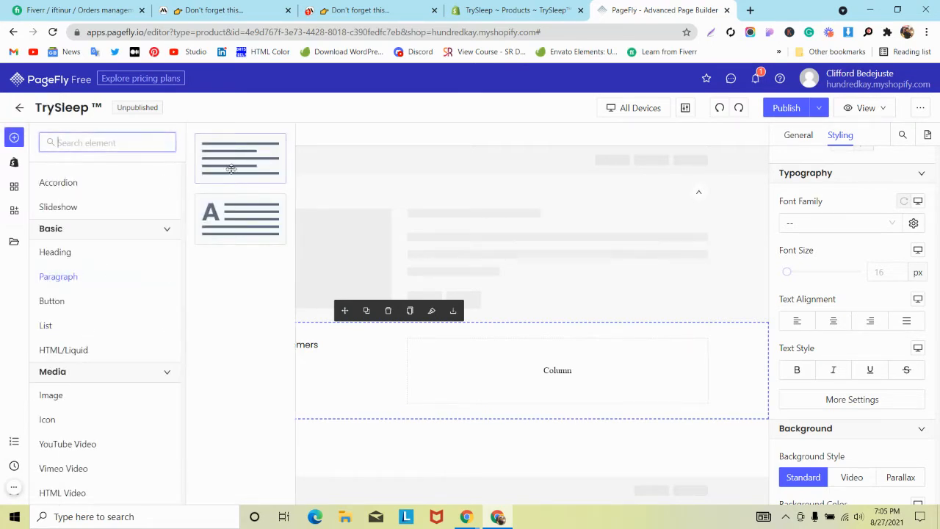
{"action": "left_click_drag", "start_coordinate": [231, 159], "coordinate": [116, 409]}
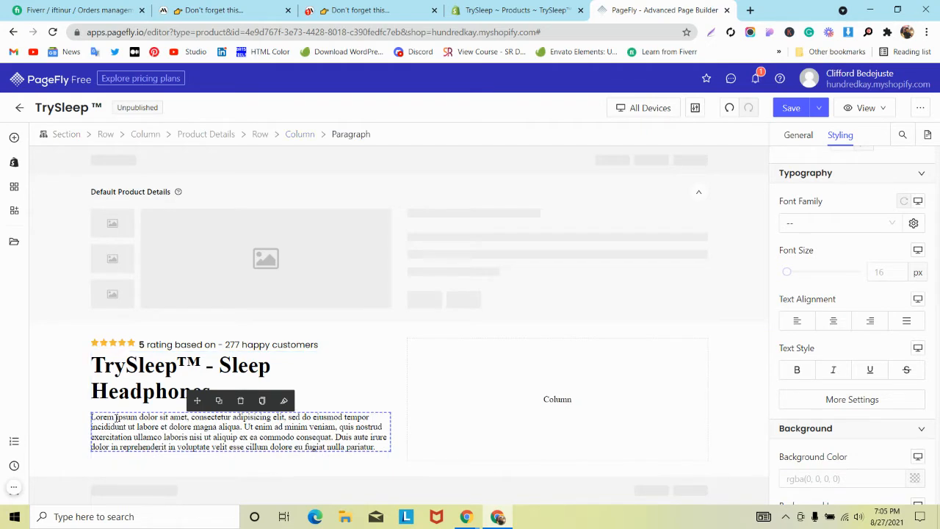
- Replace the new paragraph's placeholder text with the copied "Meet MindBand™" subheading
{"action": "left_click", "coordinate": [116, 418]}
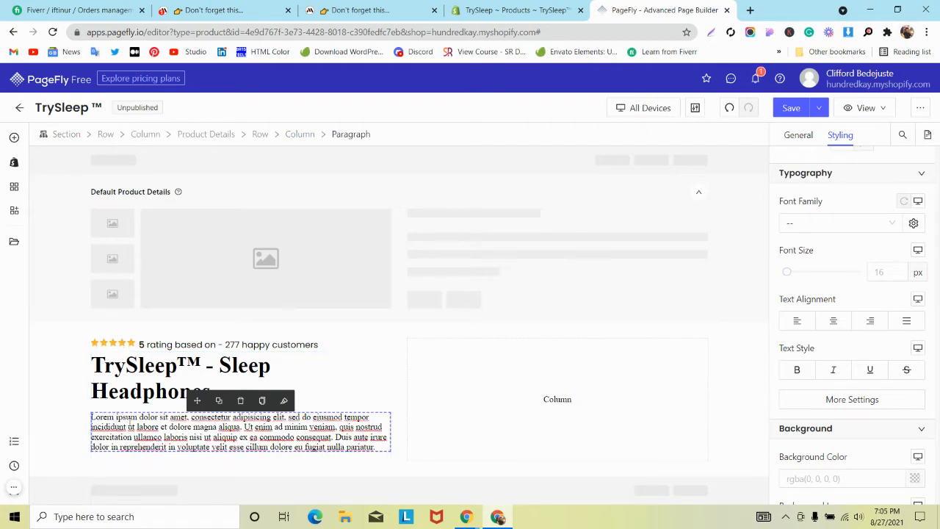
{"action": "left_click", "coordinate": [798, 139]}
{"action": "left_click", "coordinate": [812, 254]}
{"action": "key", "text": "ctrl+a"}
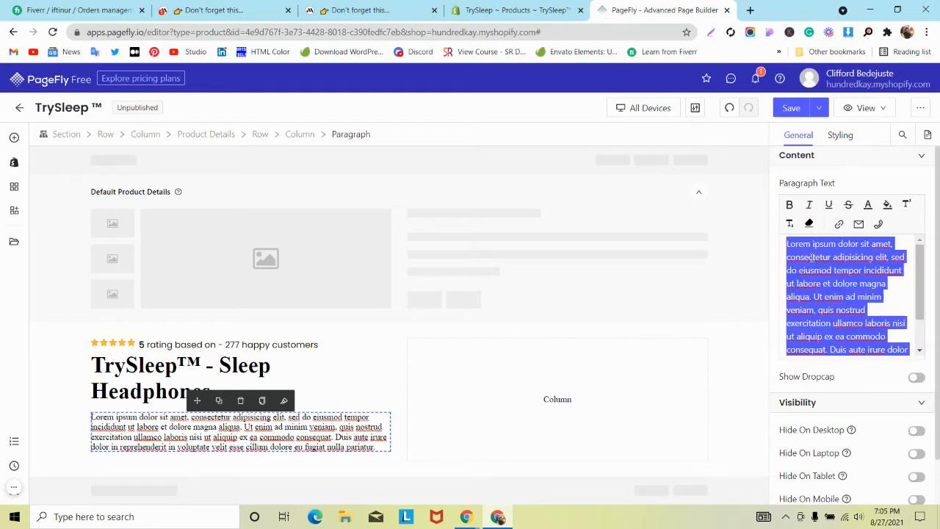
{"action": "key", "text": "super+v"}
{"action": "left_click", "coordinate": [813, 253]}
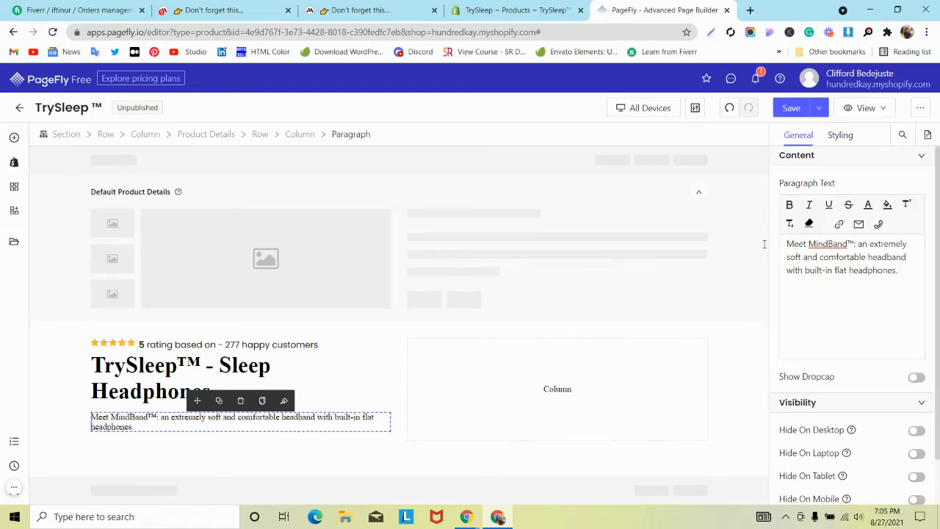
- On the MindBand page, inspect the "Meet MindBand™:" subheading and copy the CSS declarations it inherits from .b-pefect-hair
{"action": "left_click", "coordinate": [286, 4]}
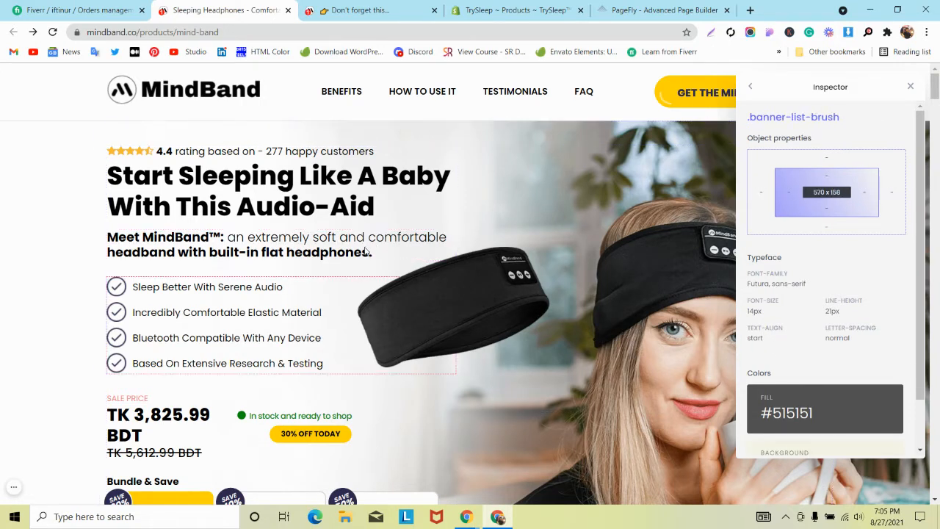
{"action": "right_click", "coordinate": [256, 249]}
{"action": "left_click", "coordinate": [291, 444]}
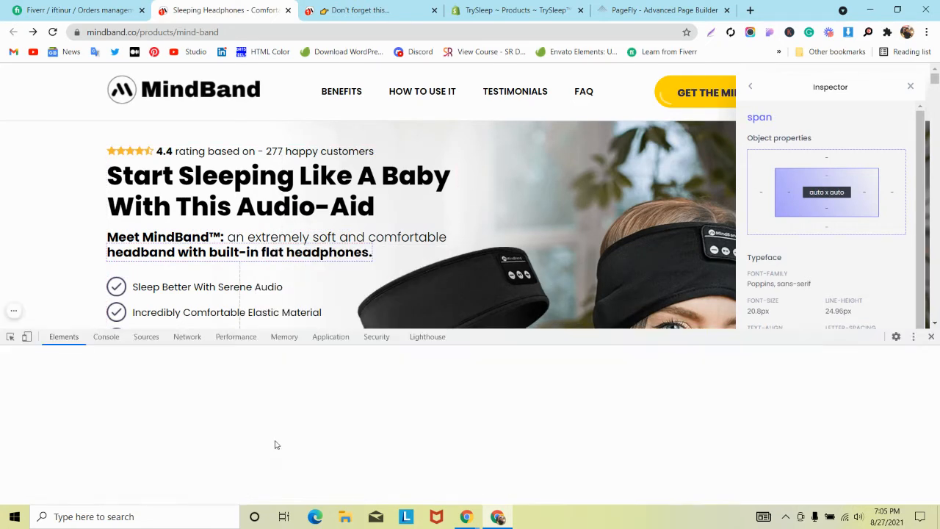
{"action": "left_click", "coordinate": [10, 337]}
{"action": "left_click", "coordinate": [180, 244]}
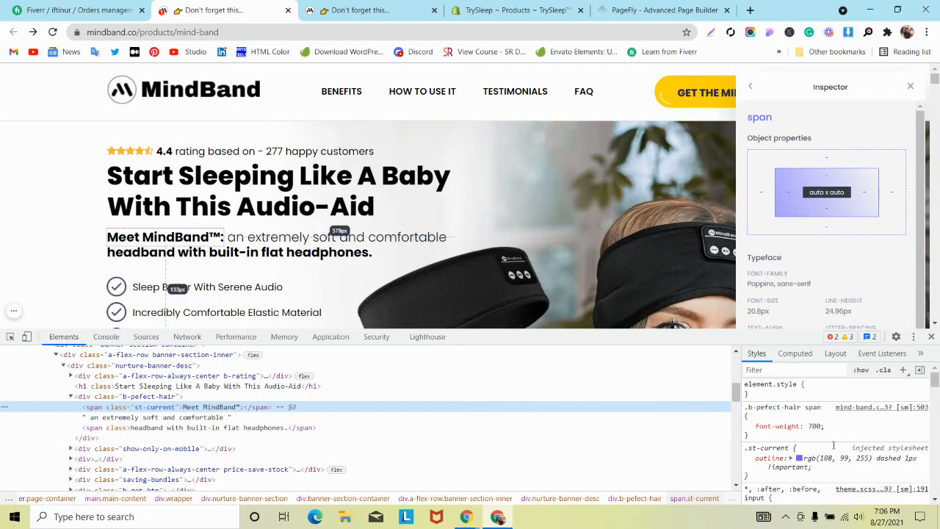
{"action": "scroll", "coordinate": [834, 445], "scroll_direction": "down", "scroll_amount": 5}
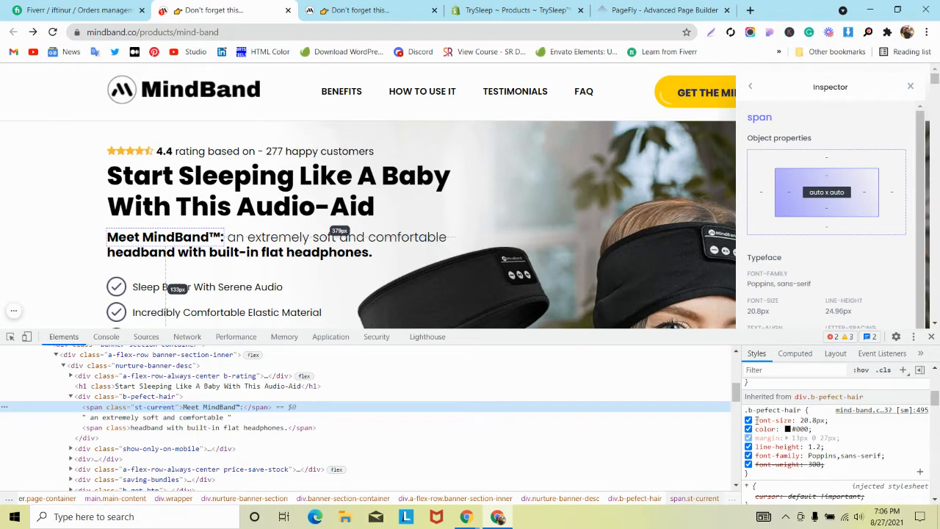
{"action": "left_click_drag", "start_coordinate": [759, 419], "coordinate": [833, 472]}
{"action": "key", "text": "super+c"}
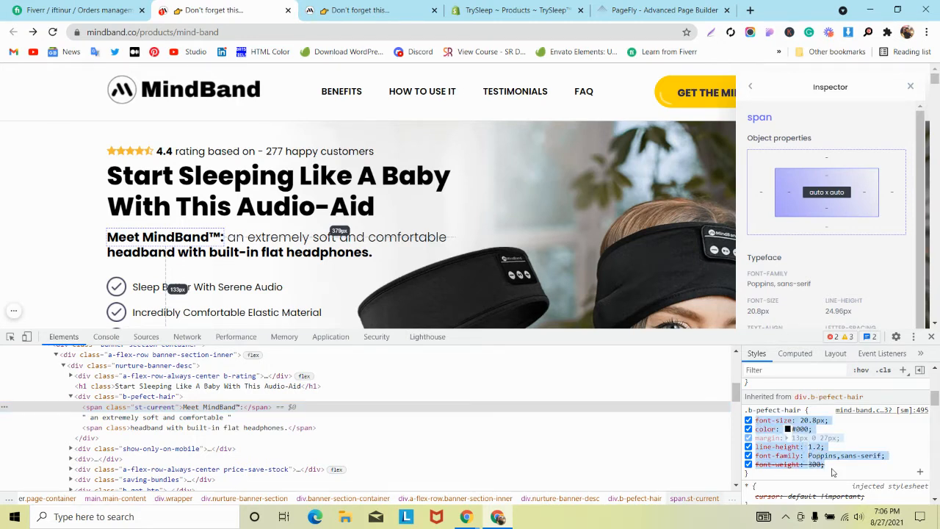
{"action": "scroll", "coordinate": [830, 448], "scroll_direction": "up", "scroll_amount": 5}
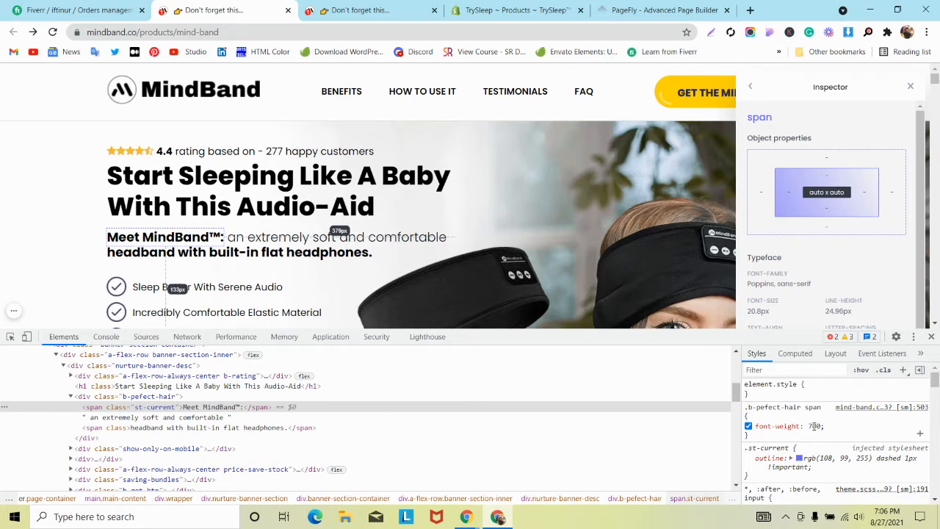
- Switch to the PageFly editor and paste the copied CSS declarations into the subheading paragraph's custom CSS code
{"action": "left_click", "coordinate": [662, 10]}
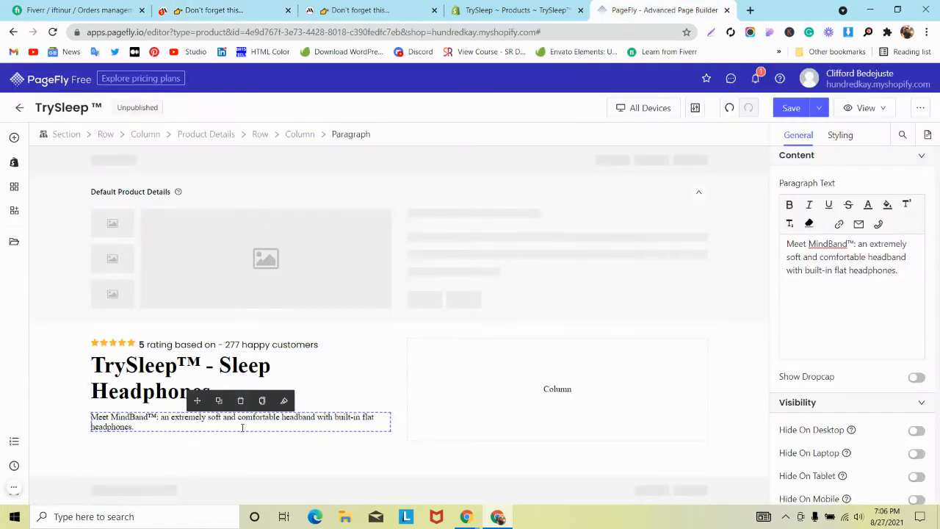
{"action": "left_click", "coordinate": [841, 135]}
{"action": "scroll", "coordinate": [837, 309], "scroll_direction": "down", "scroll_amount": 5}
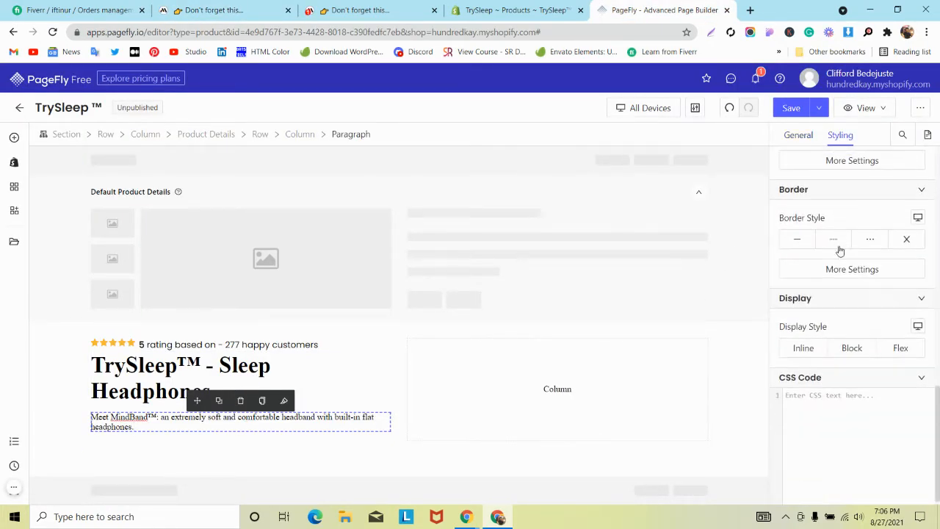
{"action": "left_click", "coordinate": [799, 377]}
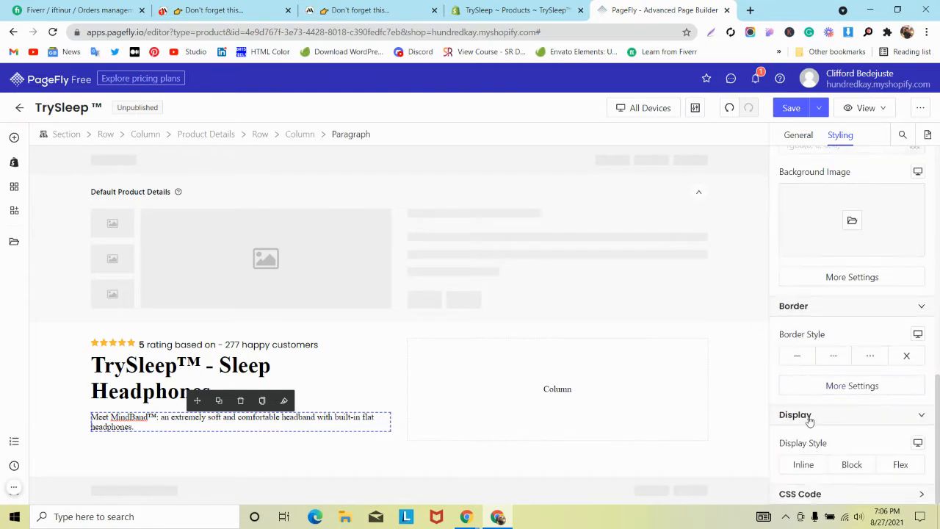
{"action": "left_click", "coordinate": [829, 493]}
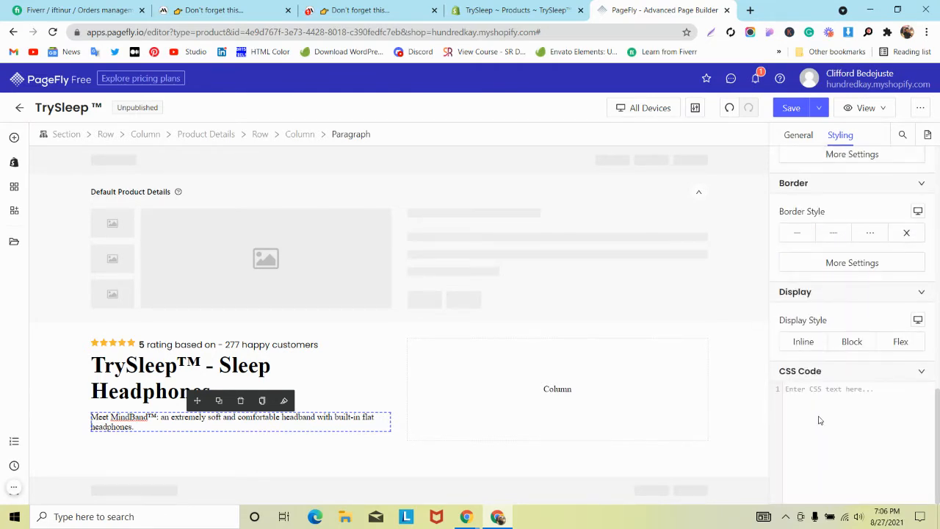
{"action": "key", "text": "super+v"}
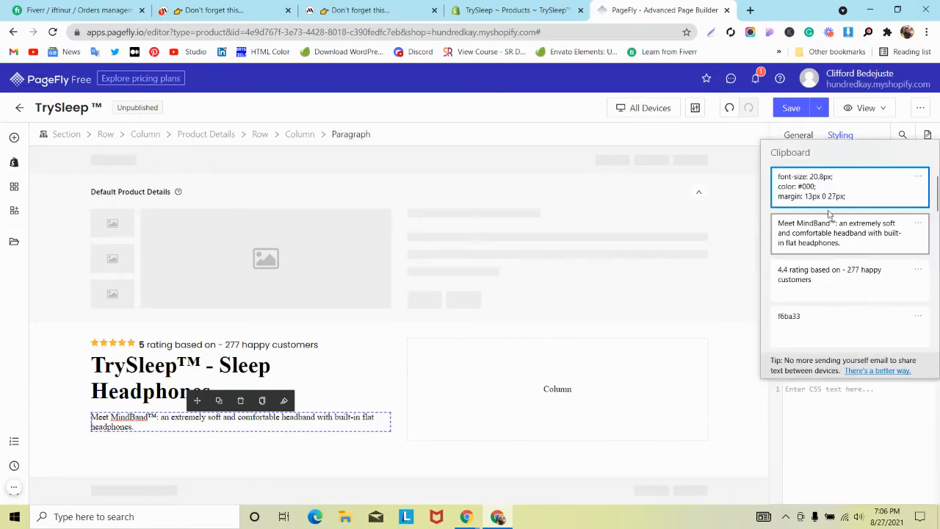
{"action": "left_click", "coordinate": [817, 184]}
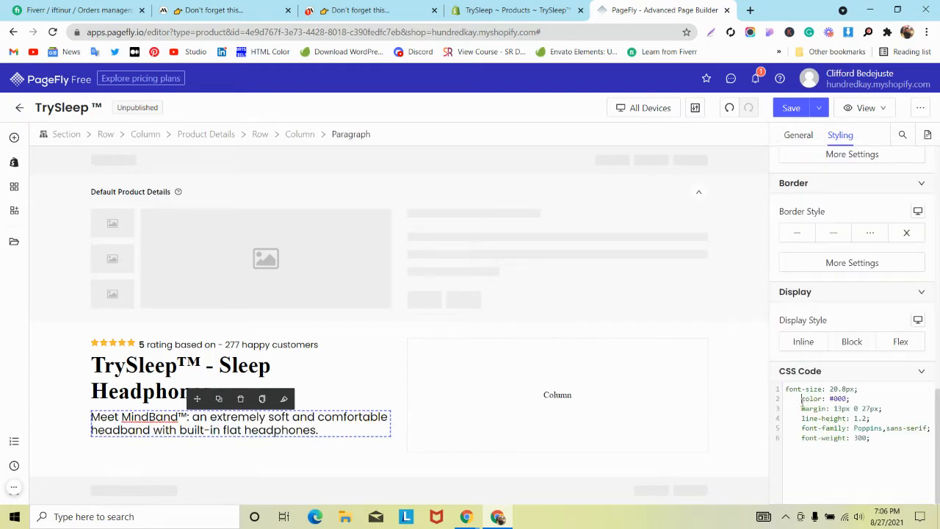
- Strip the indentation before the color, margin, line-height and font-family declarations in the paragraph's CSS code
{"action": "key", "text": "BackSpace"}
{"action": "key", "text": "BackSpace"}
{"action": "key", "text": "BackSpace"}
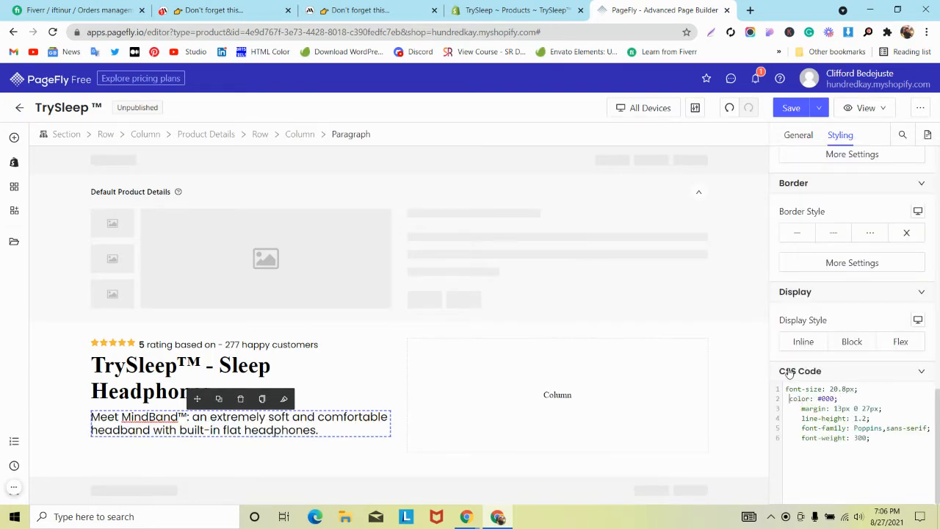
{"action": "key", "text": "BackSpace"}
{"action": "left_click", "coordinate": [803, 410]}
{"action": "key", "text": "BackSpace"}
{"action": "key", "text": "BackSpace"}
{"action": "key", "text": "BackSpace"}
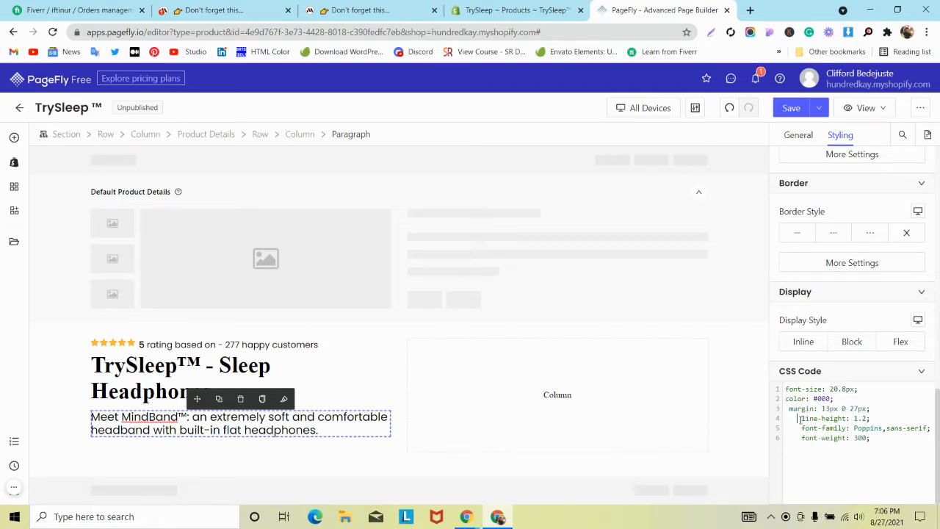
{"action": "left_click", "coordinate": [800, 418]}
{"action": "key", "text": "BackSpace"}
{"action": "key", "text": "BackSpace"}
{"action": "key", "text": "BackSpace"}
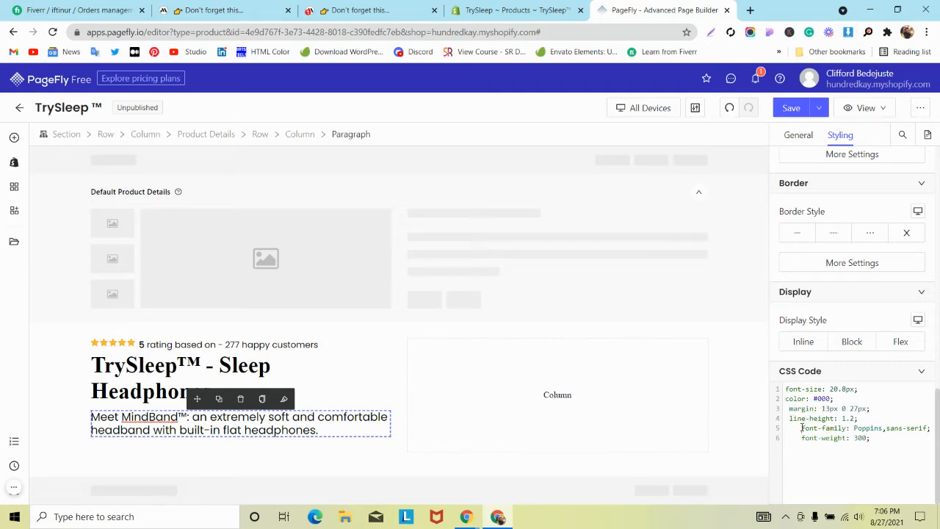
{"action": "left_click", "coordinate": [802, 428]}
{"action": "key", "text": "BackSpace"}
{"action": "key", "text": "BackSpace"}
{"action": "key", "text": "BackSpace"}
- Delete the font-weight: 300 declaration from the end of the paragraph's CSS code
{"action": "left_click_drag", "start_coordinate": [802, 439], "coordinate": [874, 438]}
{"action": "key", "text": "BackSpace"}
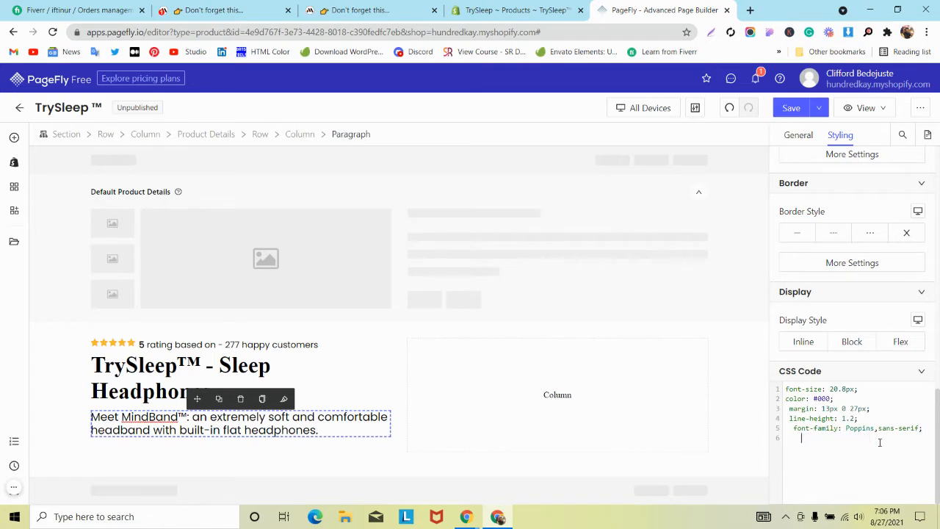
{"action": "key", "text": "BackSpace"}
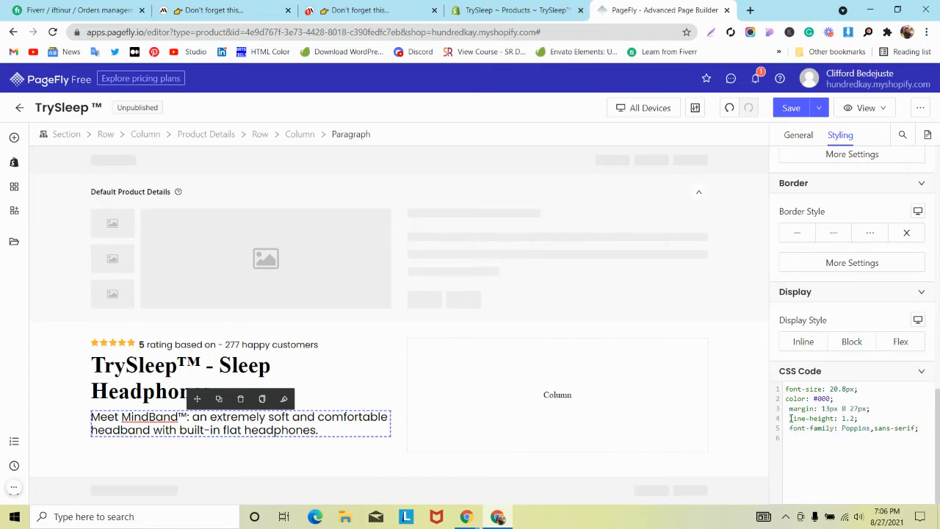
- Remove the leftover leading spaces so all five declarations in the paragraph's CSS code align flush
{"action": "left_click", "coordinate": [789, 418]}
{"action": "key", "text": "BackSpace"}
{"action": "left_click", "coordinate": [791, 408]}
{"action": "key", "text": "BackSpace"}
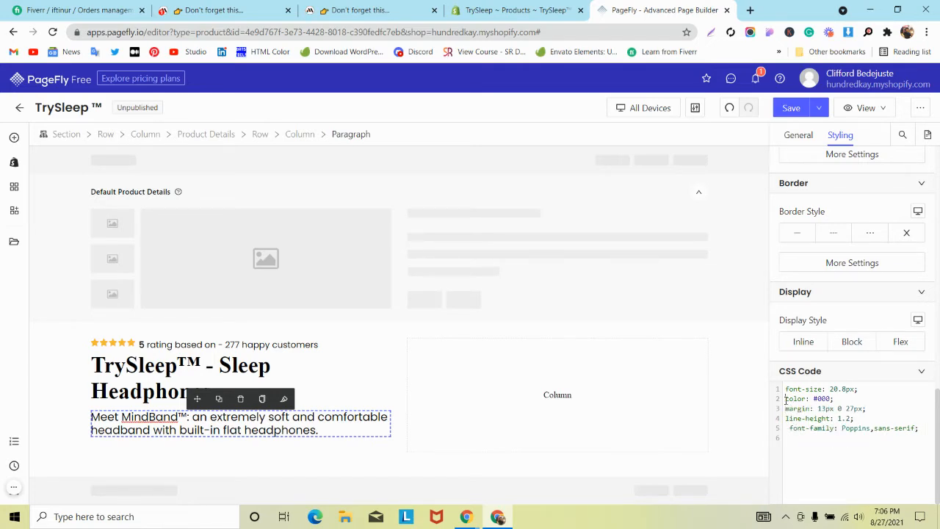
{"action": "left_click", "coordinate": [786, 400]}
{"action": "key", "text": "BackSpace"}
{"action": "key", "text": "Return"}
{"action": "left_click", "coordinate": [786, 428]}
{"action": "key", "text": "BackSpace"}
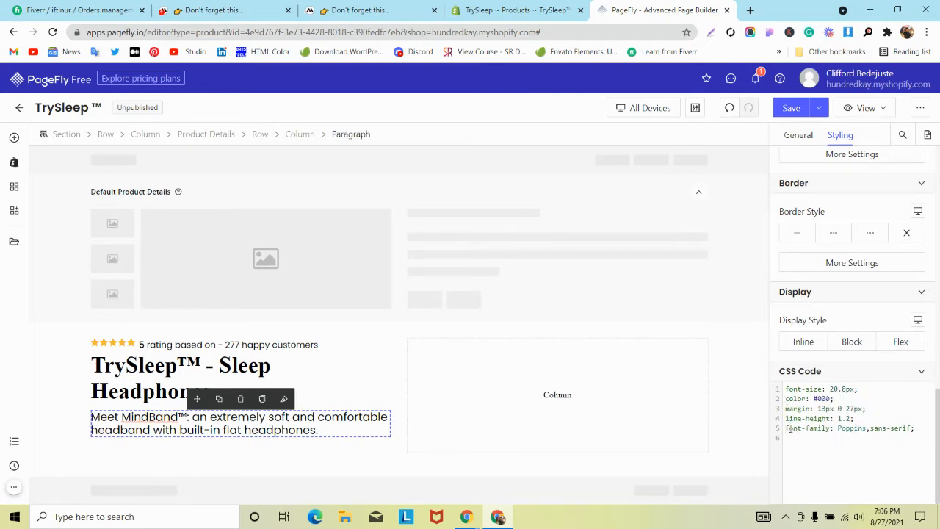
- Bold "Meet MindBand™:" and "headband with built-in flat headphones." in the paragraph text, following the MindBand page
{"action": "left_click", "coordinate": [229, 10]}
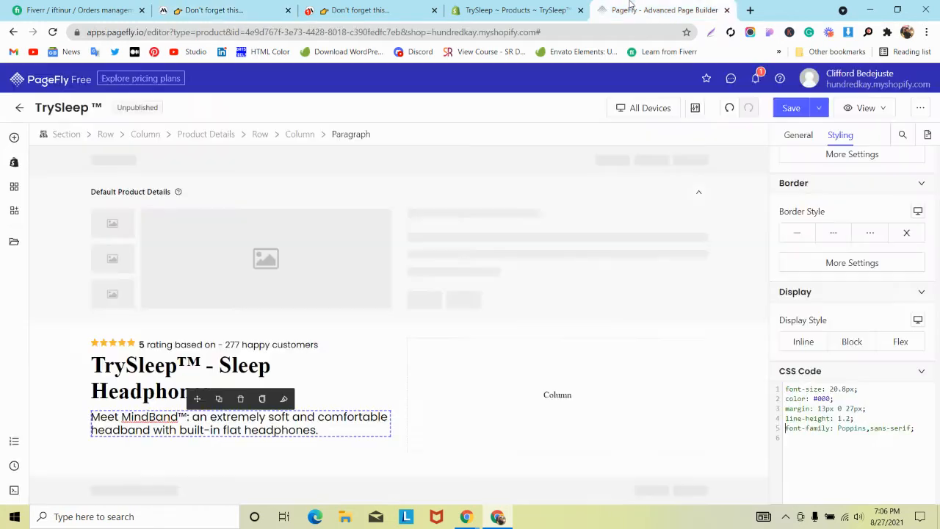
{"action": "left_click", "coordinate": [661, 10]}
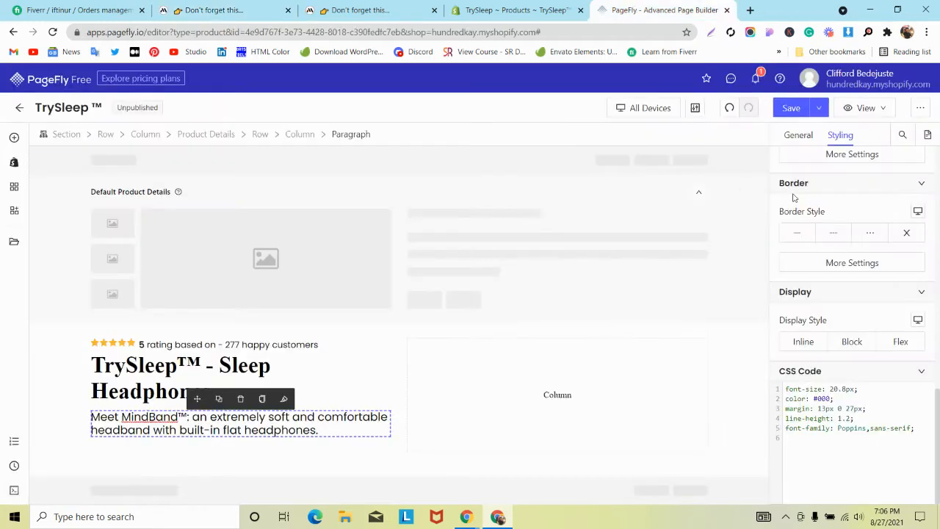
{"action": "left_click", "coordinate": [801, 136]}
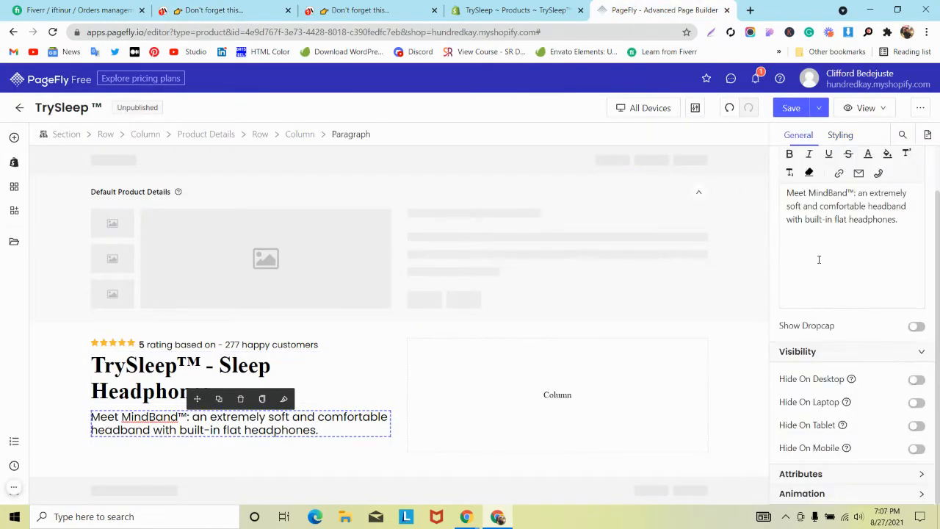
{"action": "left_click_drag", "start_coordinate": [788, 243], "coordinate": [856, 243]}
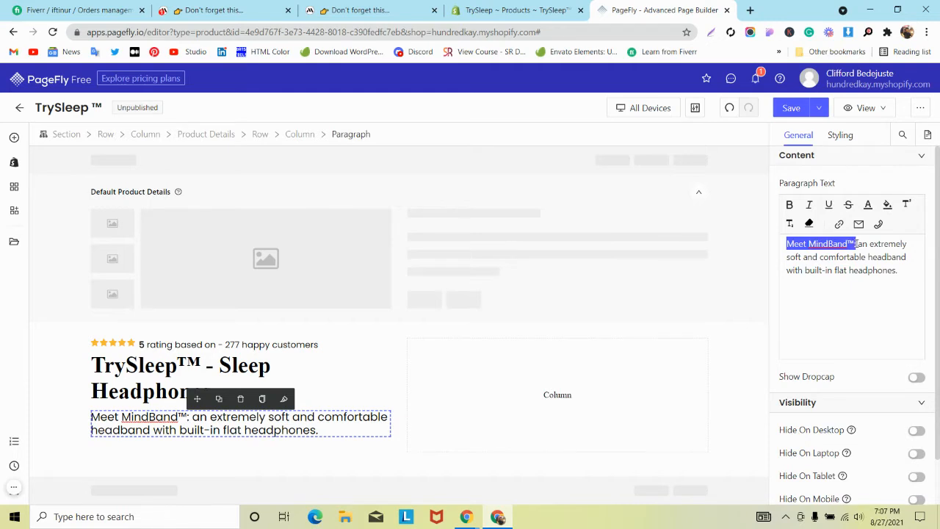
{"action": "left_click", "coordinate": [788, 205]}
{"action": "left_click_drag", "start_coordinate": [869, 256], "coordinate": [907, 270]}
{"action": "left_click", "coordinate": [790, 205]}
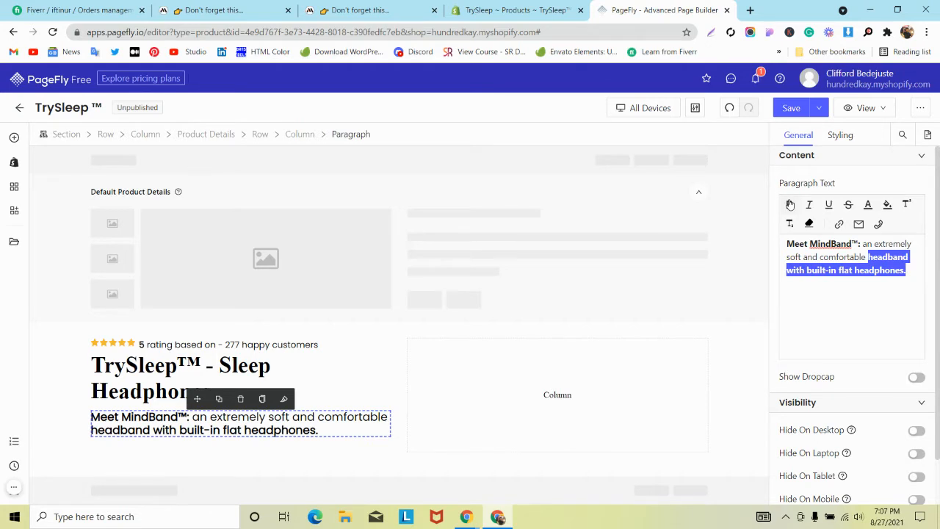
- Check the subheading paragraph's font family and font size in its typography settings
{"action": "left_click", "coordinate": [848, 139]}
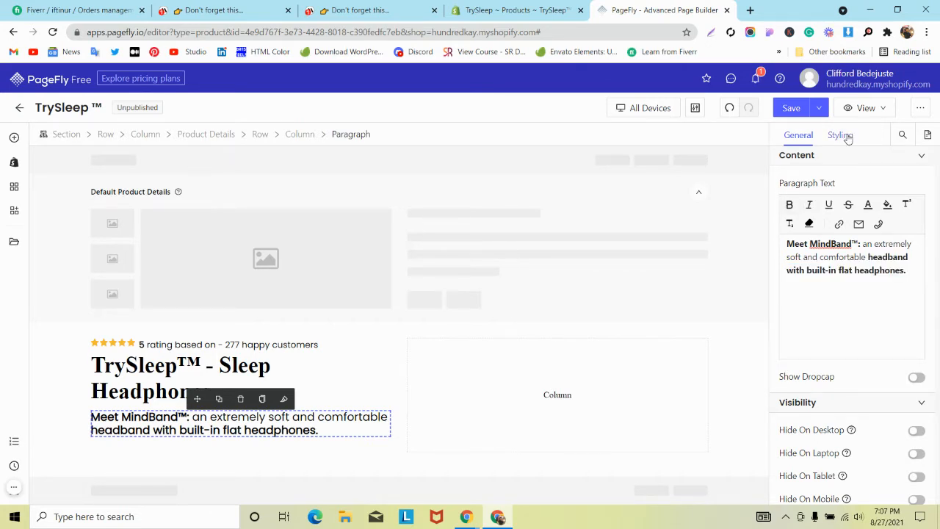
{"action": "scroll", "coordinate": [845, 294], "scroll_direction": "down", "scroll_amount": 3}
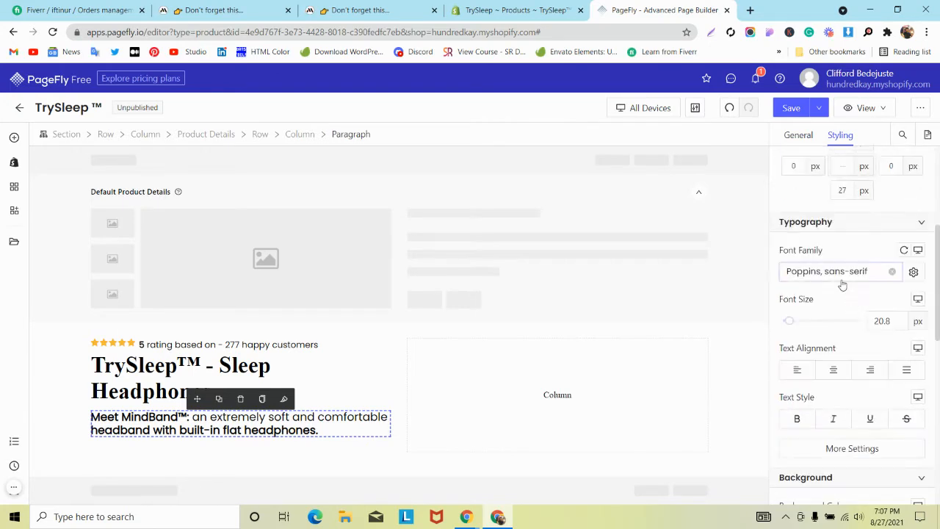
{"action": "left_click", "coordinate": [843, 281]}
{"action": "left_click", "coordinate": [845, 282]}
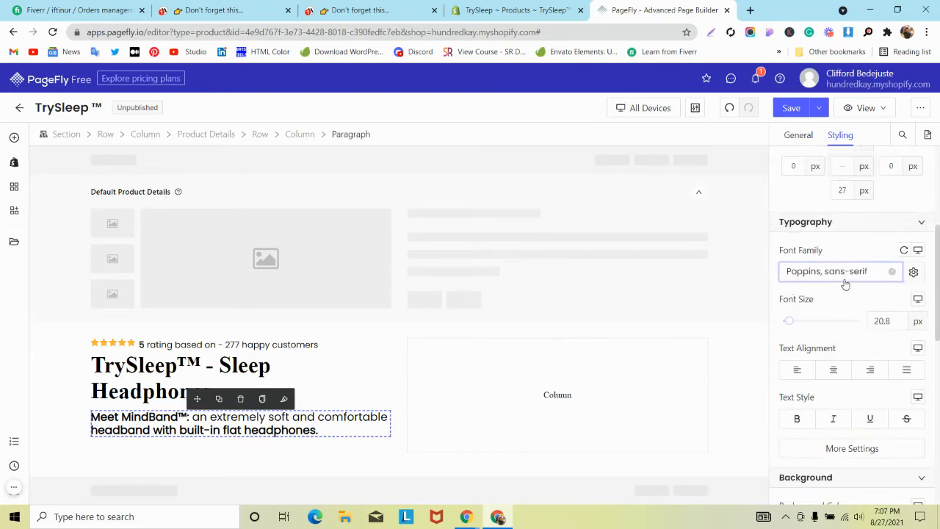
{"action": "left_click", "coordinate": [50, 351]}
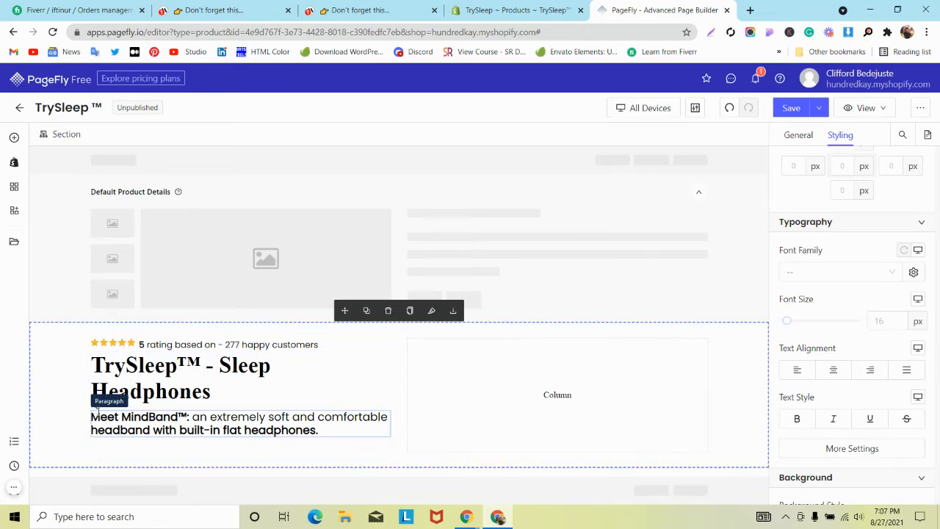
{"action": "left_click", "coordinate": [99, 417]}
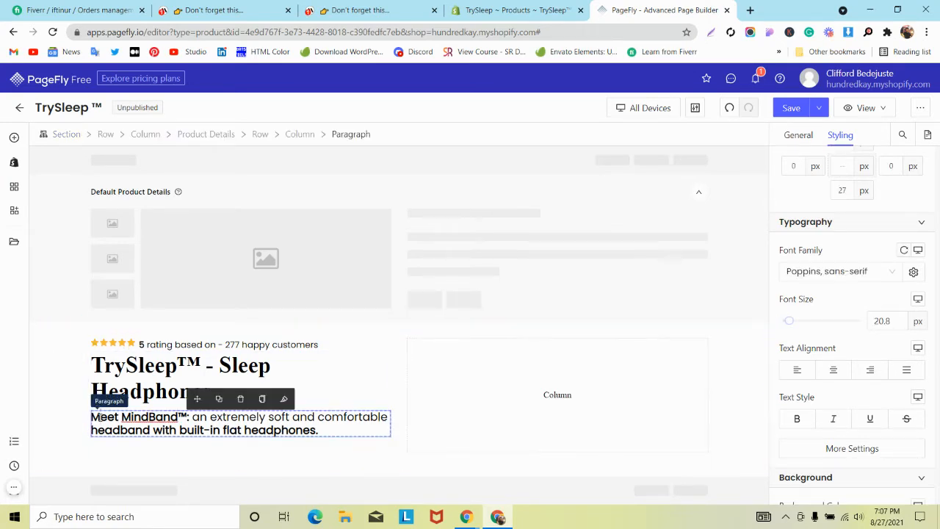
{"action": "left_click", "coordinate": [258, 135]}
{"action": "left_click", "coordinate": [61, 345]}
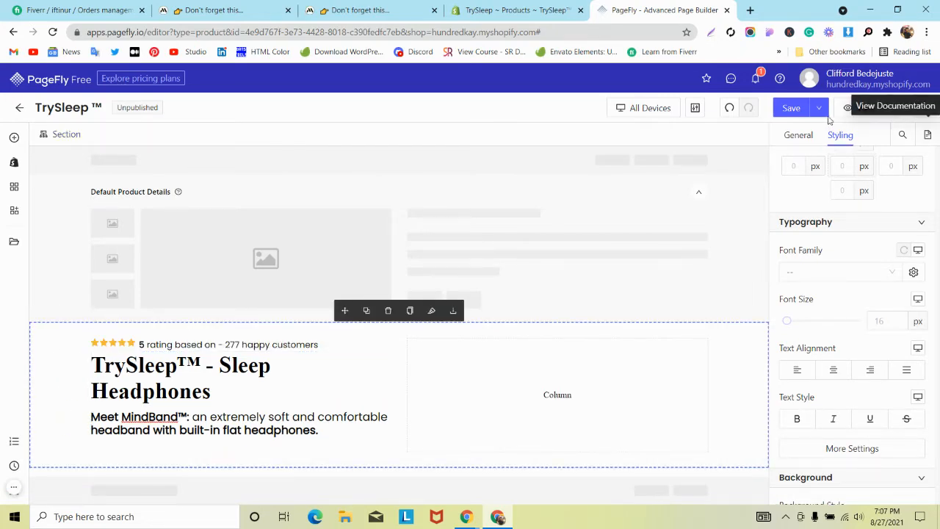
- Save the TrySleep ™ page and compare its subheading with the one on the MindBand page
{"action": "left_click", "coordinate": [798, 109]}
{"action": "left_click", "coordinate": [375, 10]}
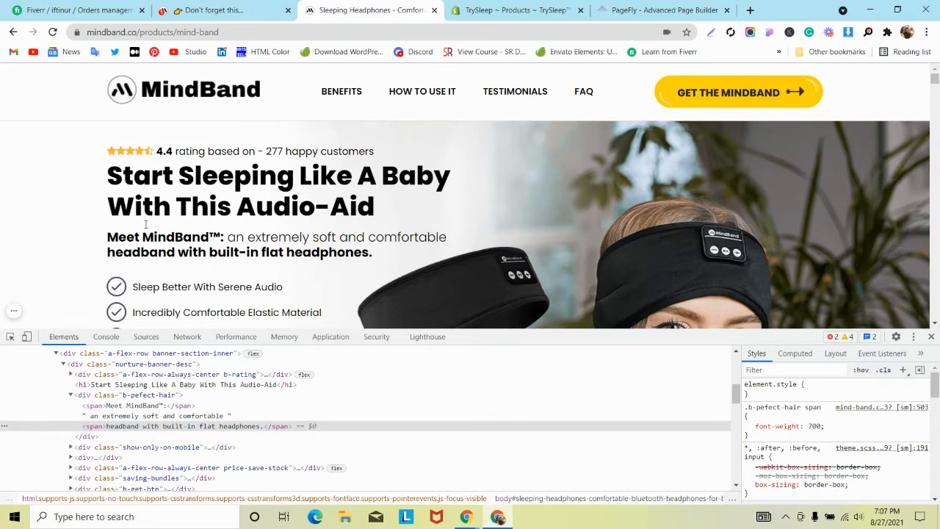
{"action": "left_click", "coordinate": [647, 10]}
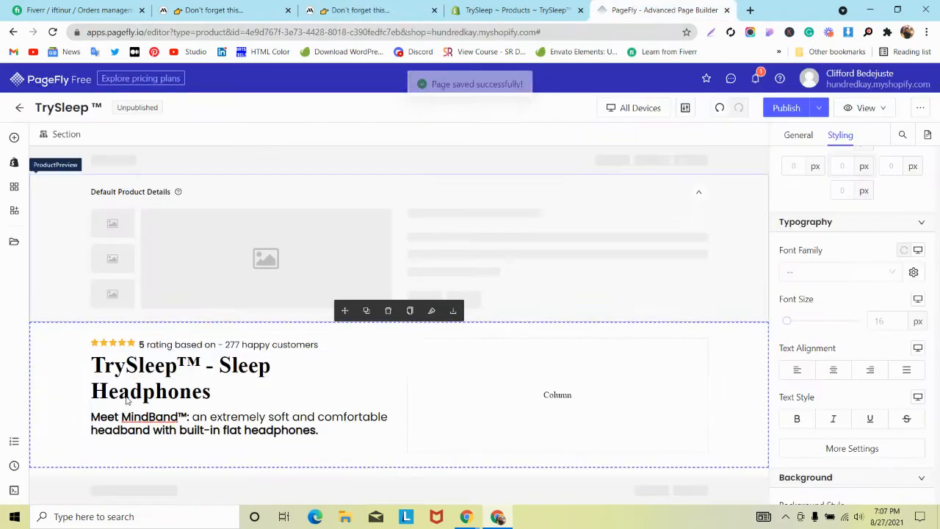
- Set the subheading paragraph's top margin to 18 px
{"action": "left_click", "coordinate": [140, 418]}
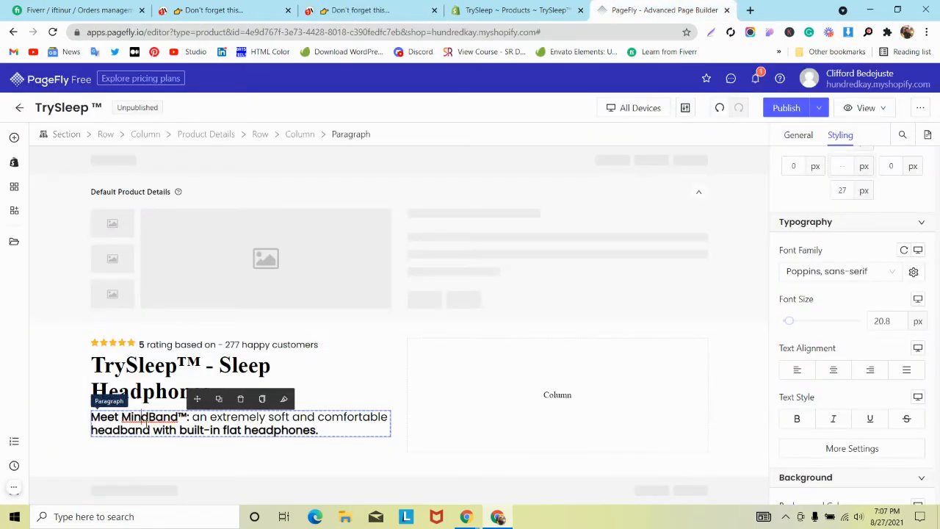
{"action": "scroll", "coordinate": [856, 285], "scroll_direction": "up", "scroll_amount": 1}
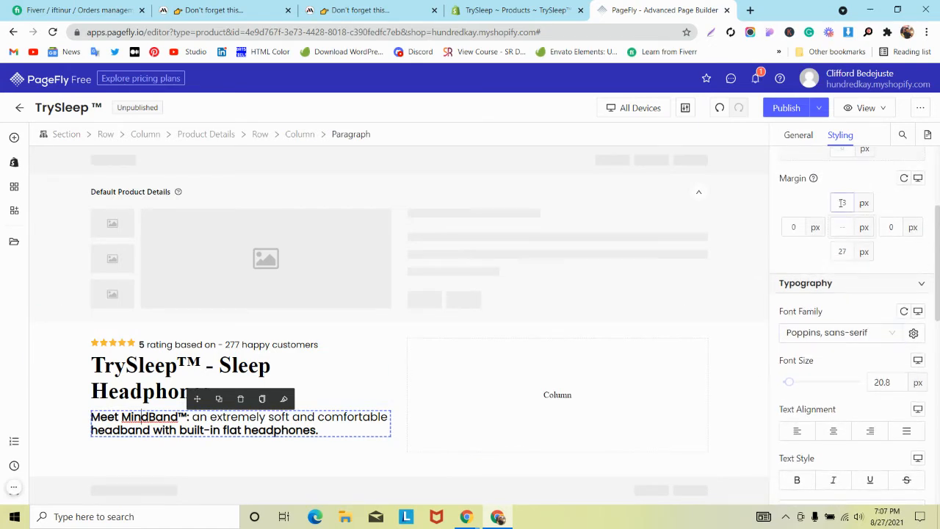
{"action": "double_click", "coordinate": [841, 203]}
{"action": "key", "text": "Up"}
{"action": "key", "text": "Up"}
{"action": "key", "text": "Up"}
{"action": "key", "text": "Up"}
{"action": "key", "text": "Up"}
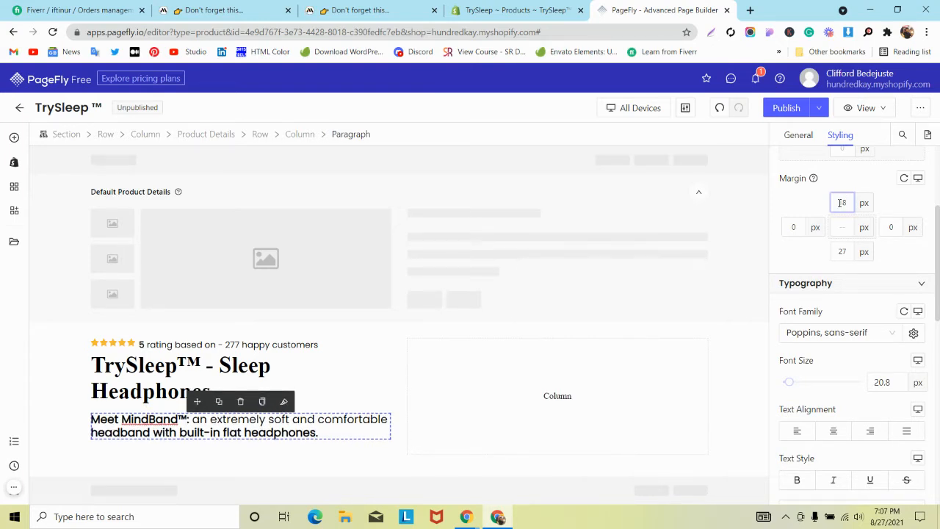
- Fine-tune the subheading paragraph's top margin and save the TrySleep ™ page
{"action": "key", "text": "Down"}
{"action": "left_click", "coordinate": [61, 395]}
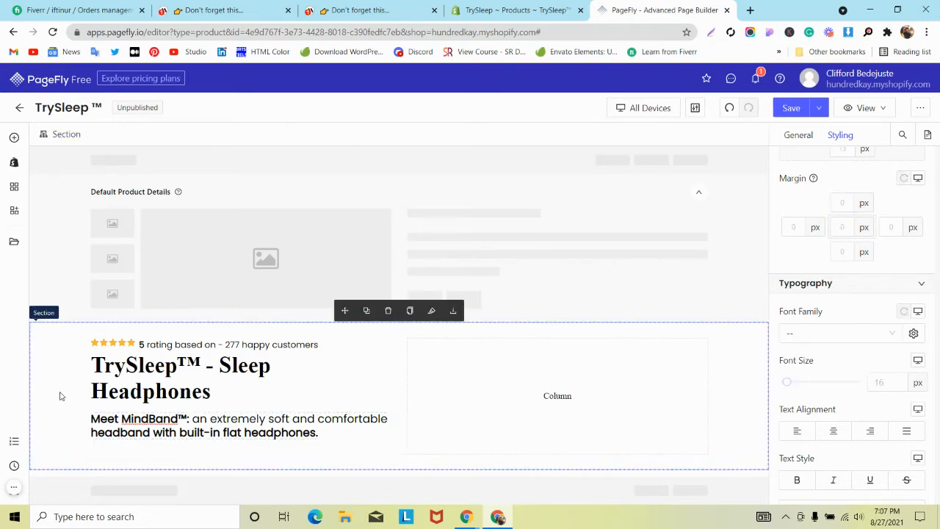
{"action": "left_click", "coordinate": [791, 108]}
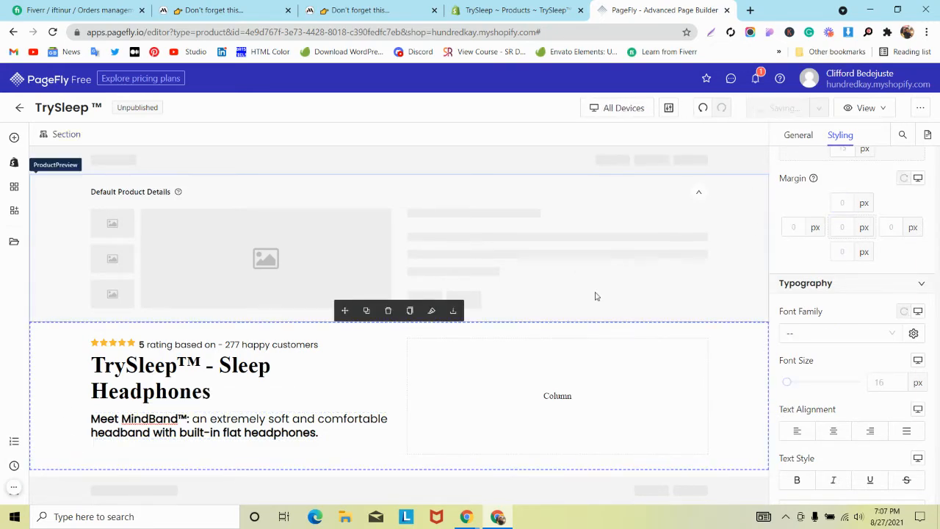
- Examine the check-marked benefit lines below the subheading on the MindBand page
{"action": "left_click", "coordinate": [259, 10]}
{"action": "scroll", "coordinate": [162, 220], "scroll_direction": "down", "scroll_amount": 2}
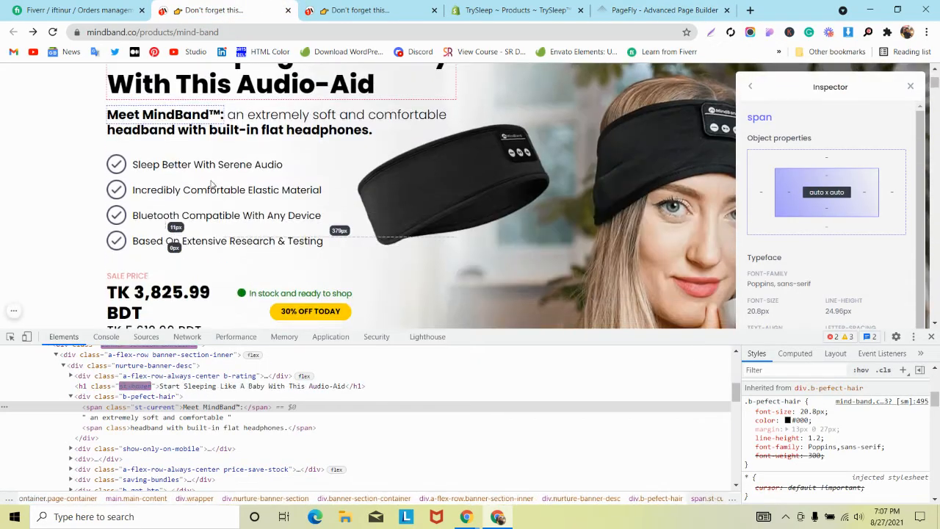
{"action": "scroll", "coordinate": [115, 164], "scroll_direction": "down", "scroll_amount": 1}
{"action": "scroll", "coordinate": [146, 167], "scroll_direction": "up", "scroll_amount": 1}
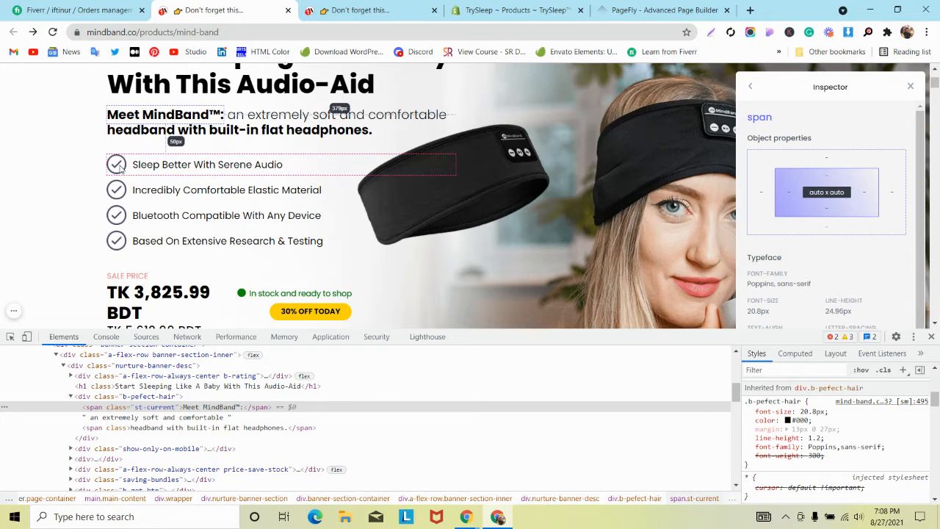
- Search PageFly's element library for "list" and compare the list variants with the check-marked benefits on the MindBand page
{"action": "left_click", "coordinate": [684, 11]}
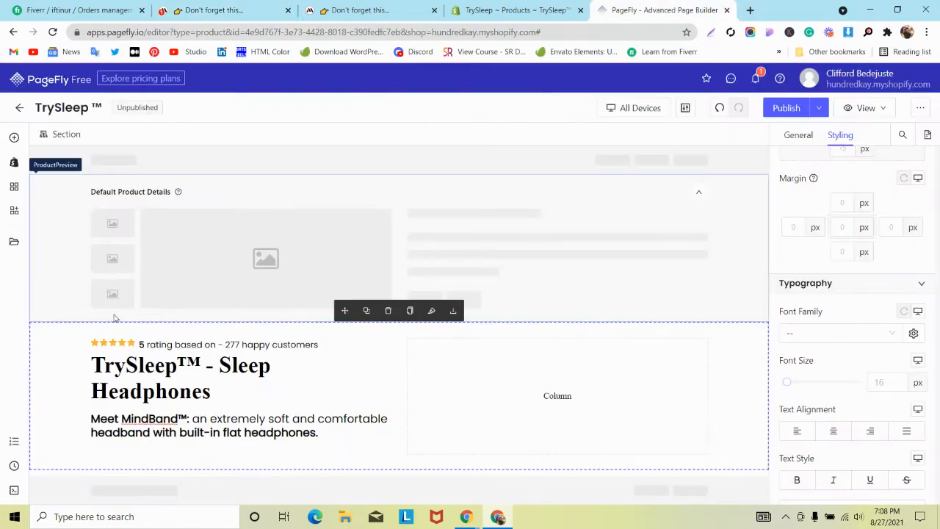
{"action": "left_click", "coordinate": [13, 137]}
{"action": "type", "text": "list"}
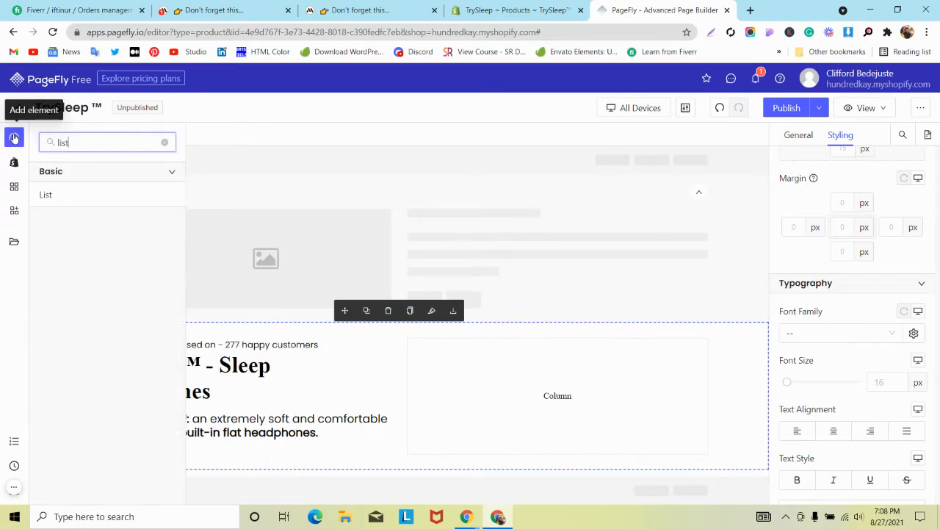
{"action": "mouse_move", "coordinate": [78, 196]}
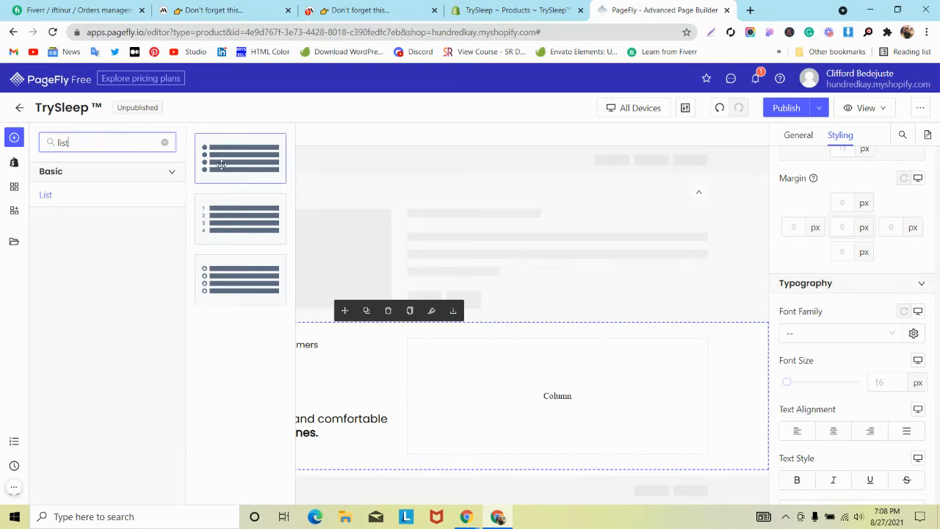
{"action": "left_click", "coordinate": [491, 10]}
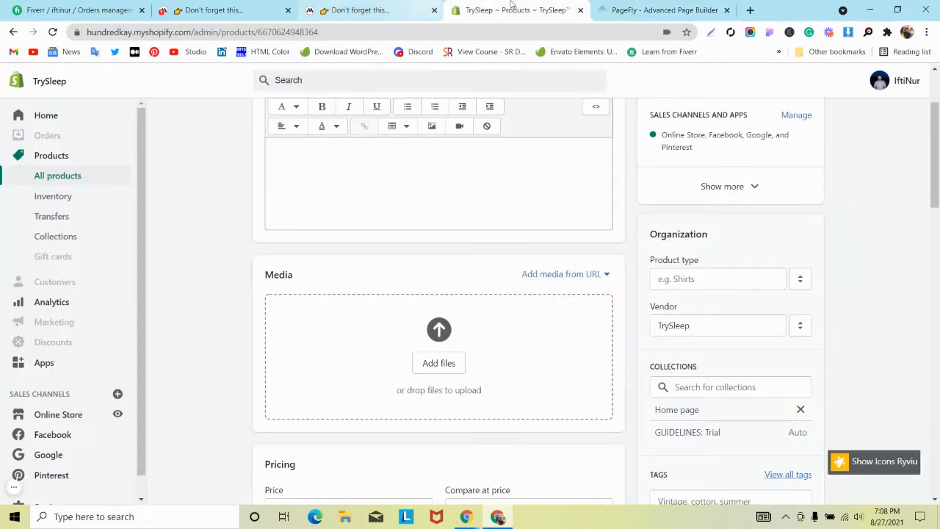
{"action": "left_click", "coordinate": [246, 6]}
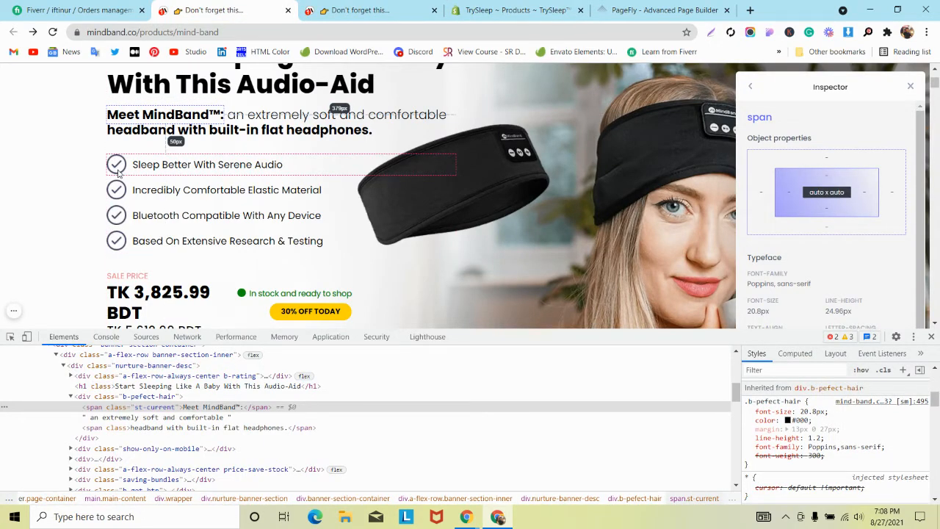
{"action": "left_click", "coordinate": [636, 6]}
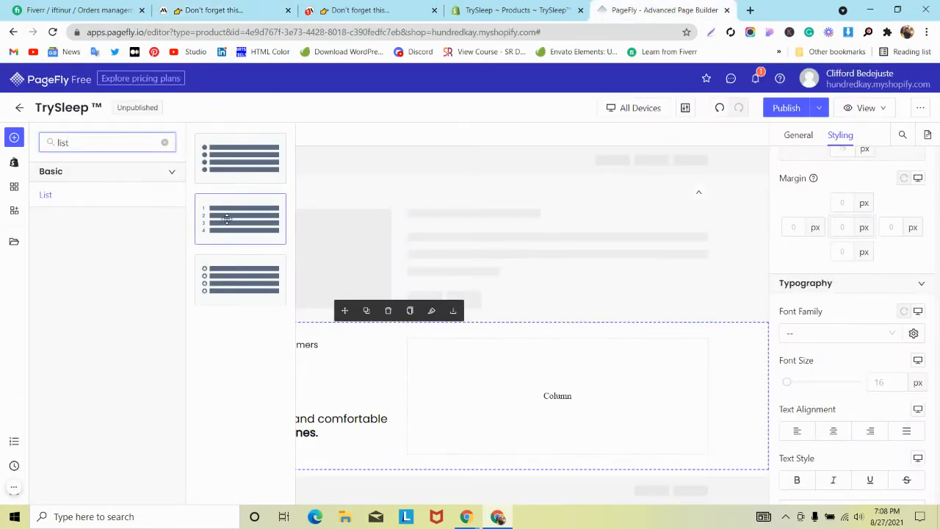
{"action": "left_click", "coordinate": [365, 377]}
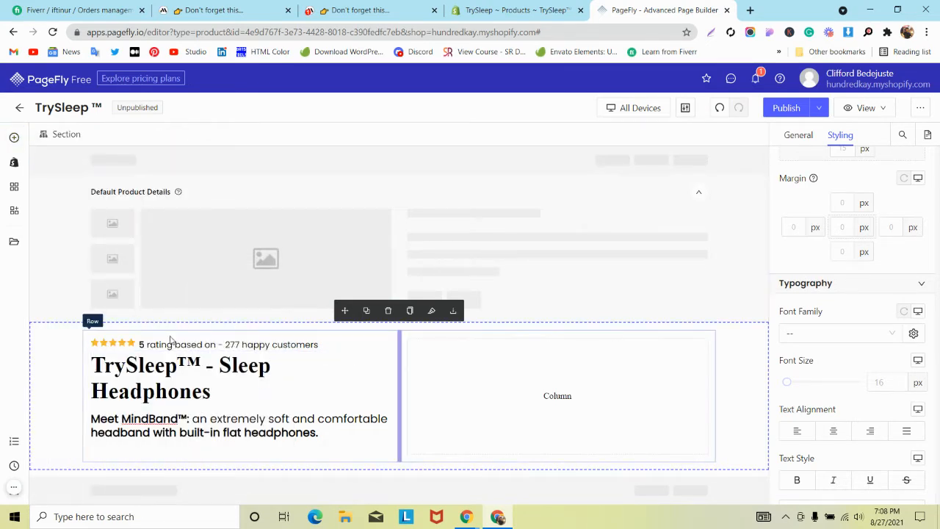
- Duplicate the row holding the star icons and customer rating text above the TrySleep™ title
{"action": "left_click", "coordinate": [121, 349]}
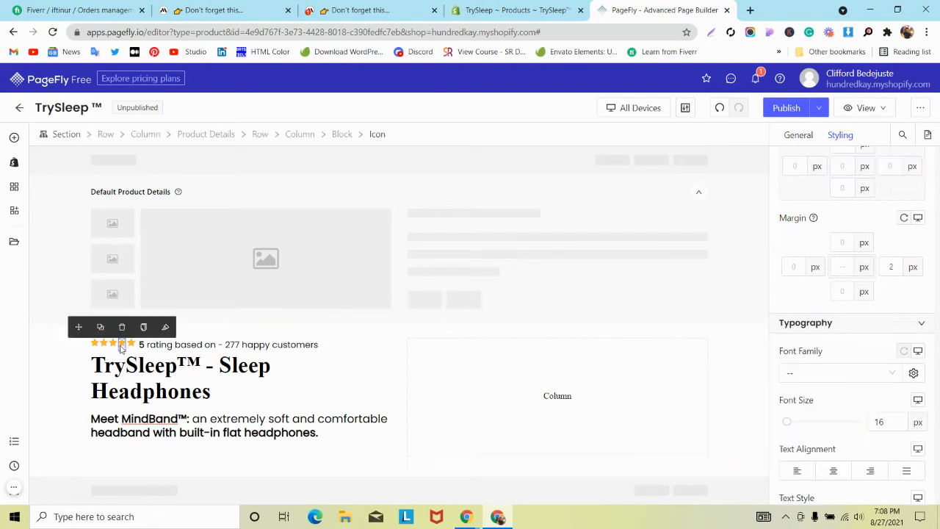
{"action": "left_click", "coordinate": [260, 134]}
{"action": "left_click", "coordinate": [218, 328]}
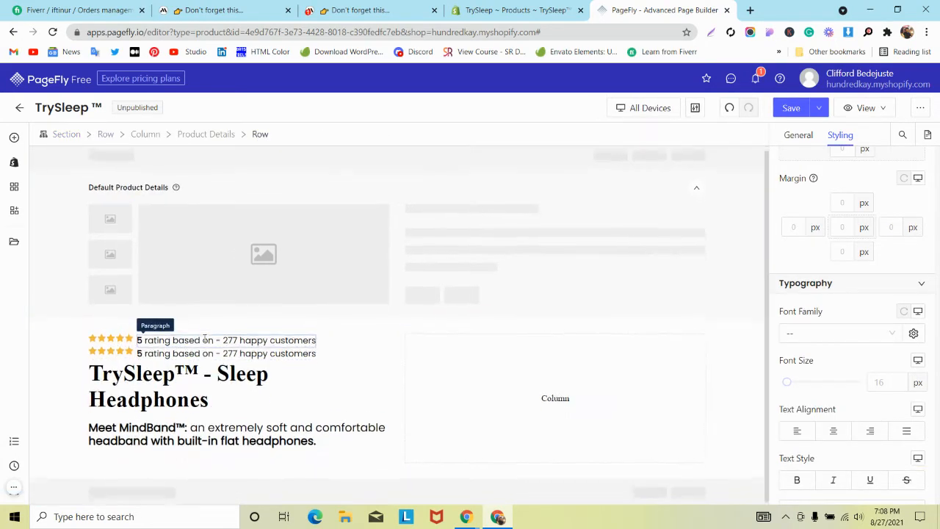
- Try to move the whole duplicated rating row below the subheading paragraph
{"action": "left_click", "coordinate": [191, 351]}
{"action": "left_click", "coordinate": [260, 133]}
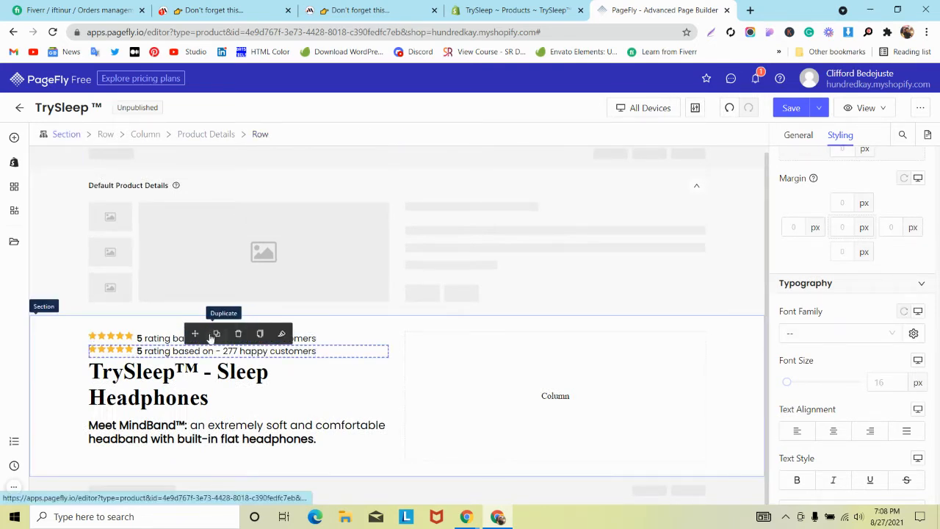
{"action": "left_click_drag", "start_coordinate": [195, 333], "coordinate": [178, 459]}
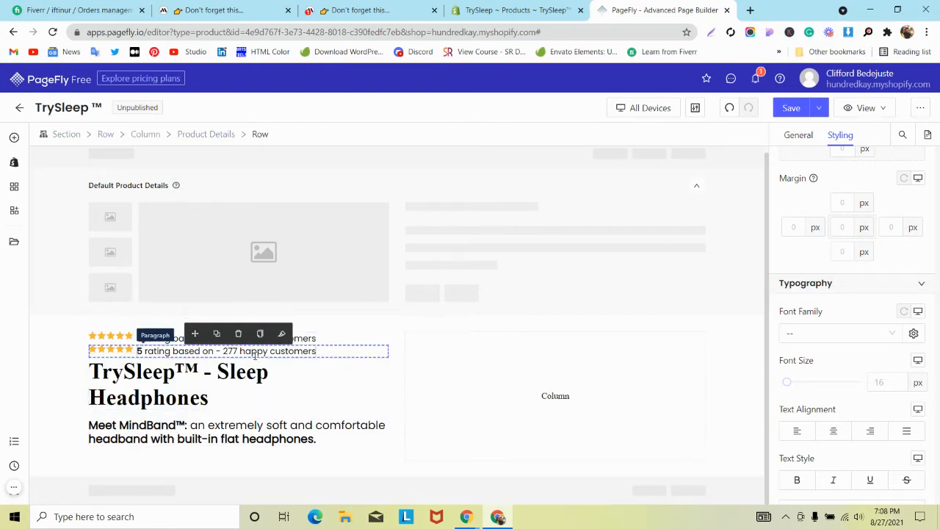
- Move the block with the stars and rating text out of the duplicated row to below the subheading paragraph
{"action": "left_click", "coordinate": [219, 346]}
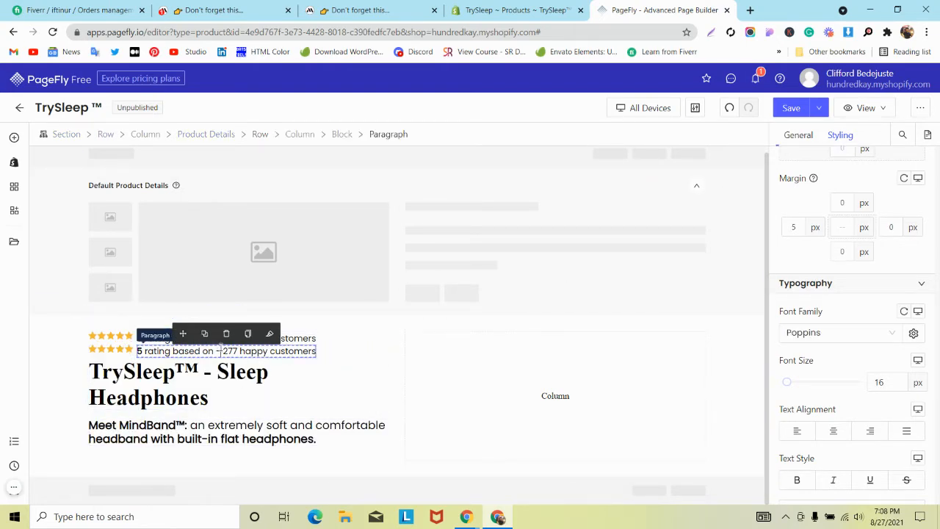
{"action": "left_click", "coordinate": [342, 134]}
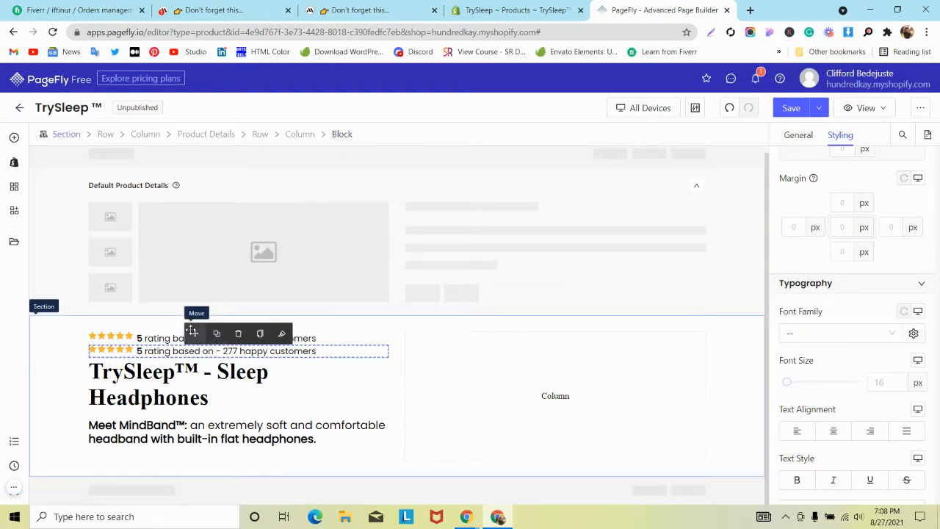
{"action": "left_click_drag", "start_coordinate": [216, 333], "coordinate": [179, 446]}
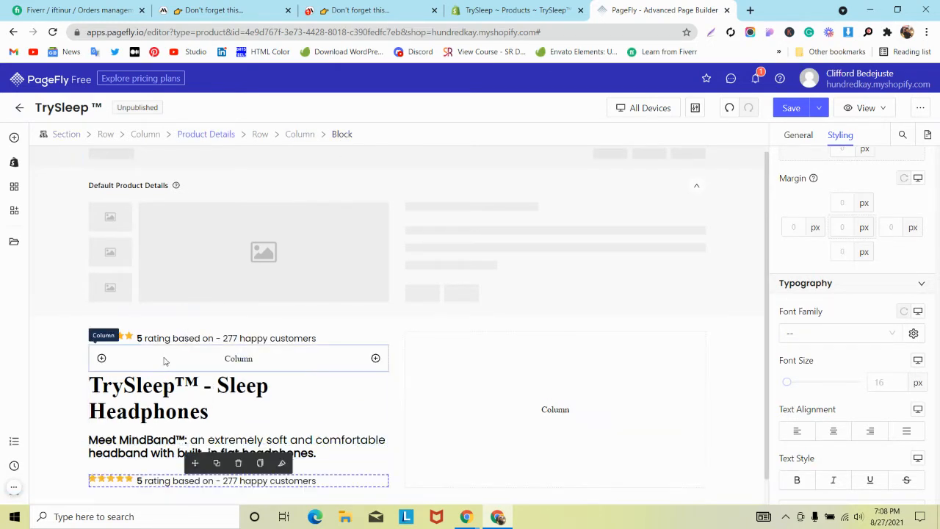
- Delete the emptied column and its row between the rating line and the TrySleep™ title
{"action": "left_click", "coordinate": [166, 359]}
{"action": "left_click", "coordinate": [238, 335]}
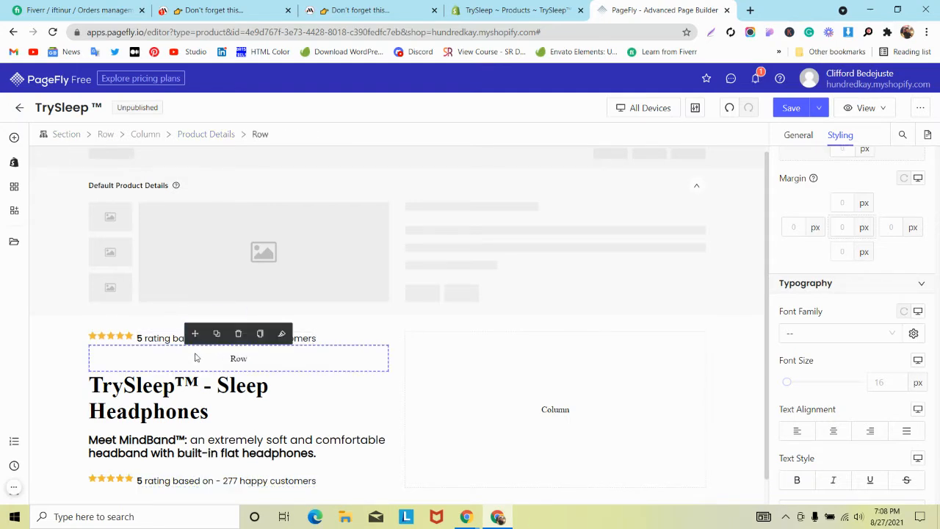
{"action": "left_click", "coordinate": [238, 335]}
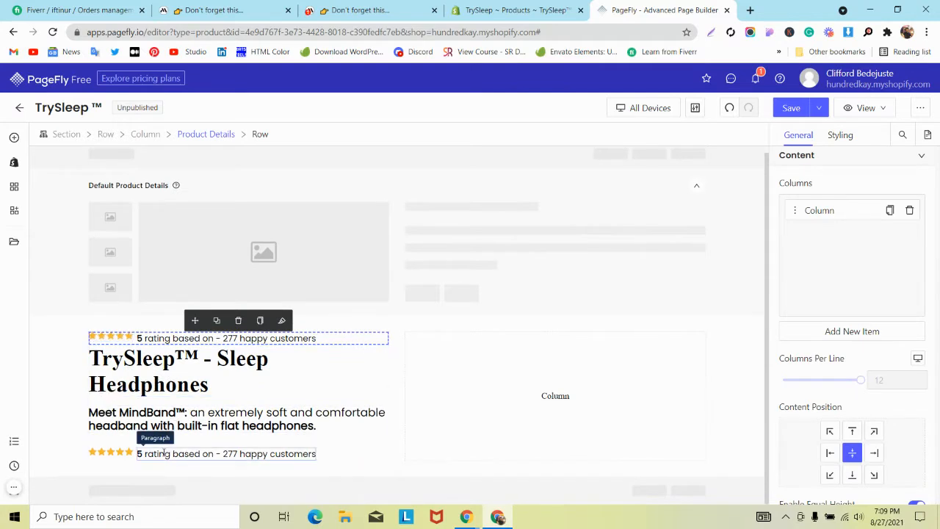
- Open the settings of the first star icon in the rating block below the subheading
{"action": "left_click", "coordinate": [93, 455]}
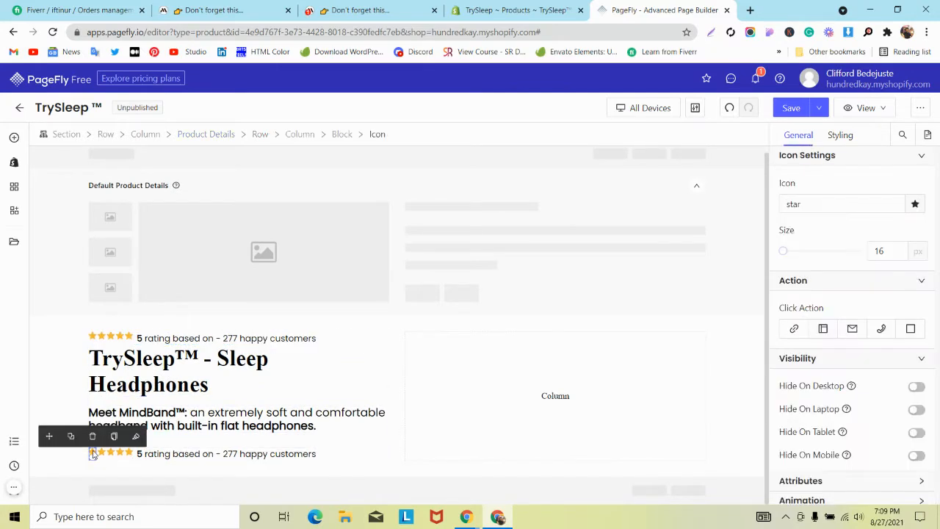
- Delete all five star icons from the lower, duplicated rating block, keeping its text
{"action": "left_click", "coordinate": [93, 439]}
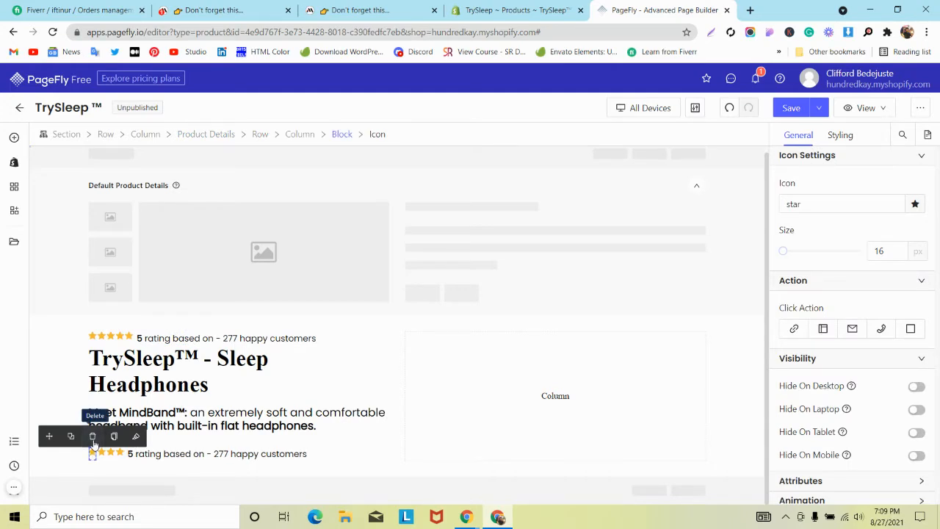
{"action": "left_click", "coordinate": [93, 436]}
{"action": "left_click", "coordinate": [93, 437]}
{"action": "left_click", "coordinate": [93, 436]}
{"action": "left_click", "coordinate": [93, 436]}
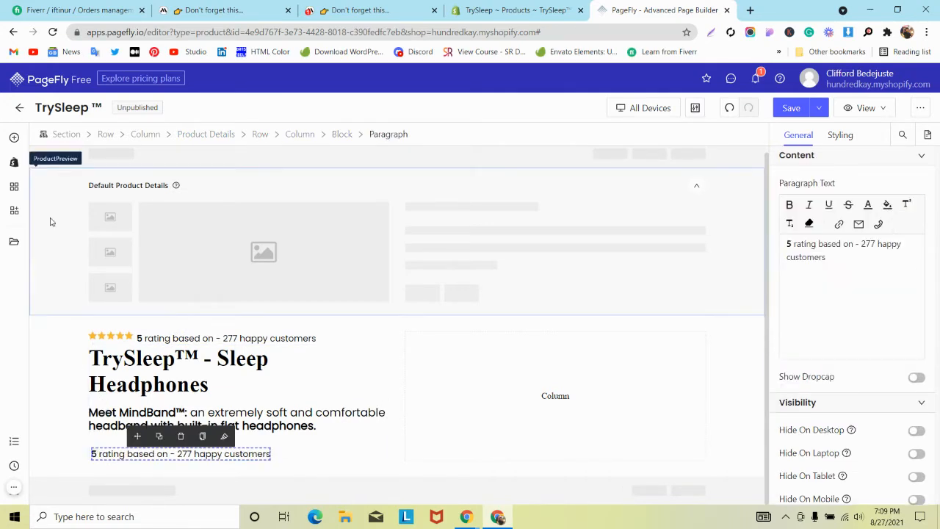
- Add an Image element below the headband description and move it into the lower rating block beside the text
{"action": "left_click", "coordinate": [13, 138]}
{"action": "type", "text": "ima"}
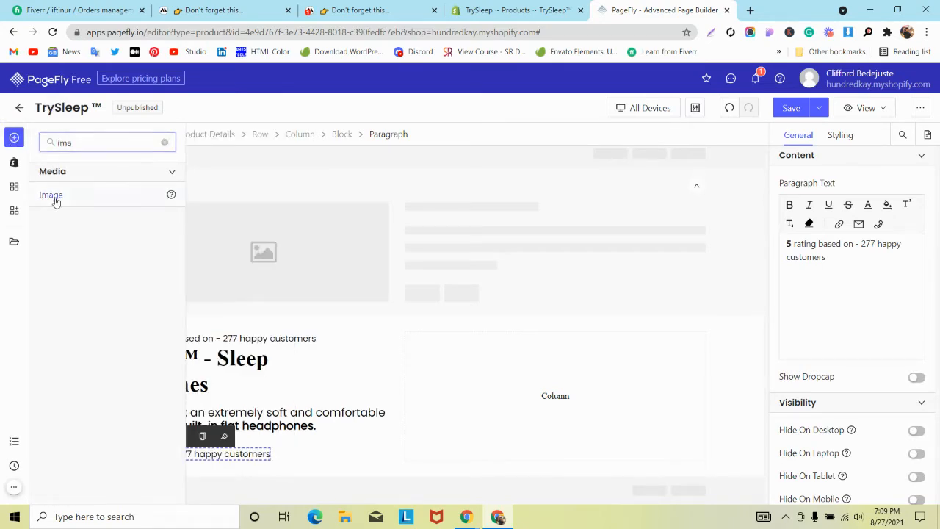
{"action": "mouse_move", "coordinate": [55, 200]}
{"action": "left_click_drag", "start_coordinate": [231, 143], "coordinate": [271, 457]}
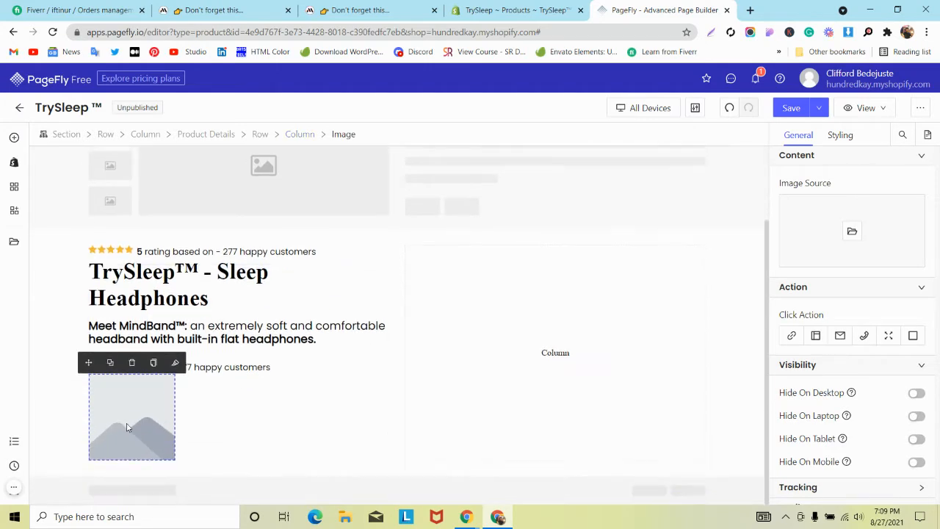
{"action": "left_click_drag", "start_coordinate": [89, 363], "coordinate": [213, 373]}
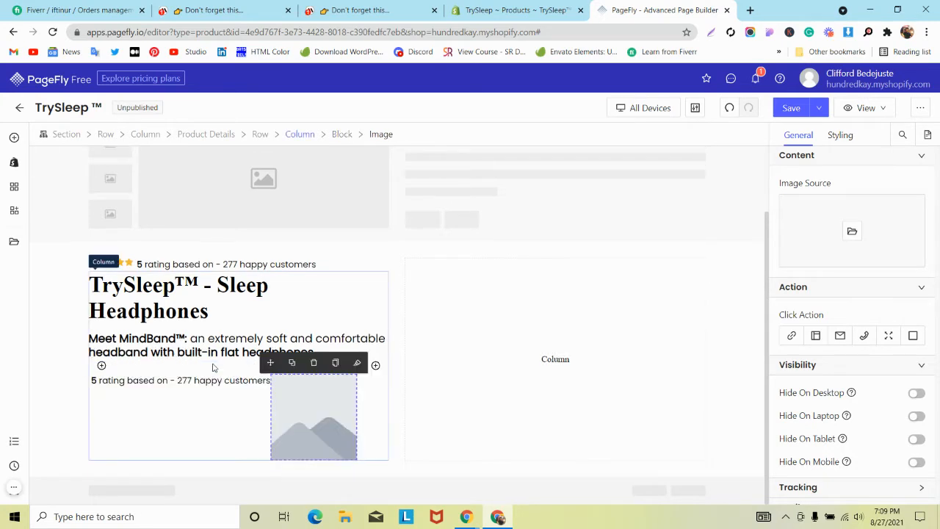
{"action": "left_click", "coordinate": [216, 405]}
{"action": "left_click", "coordinate": [309, 409]}
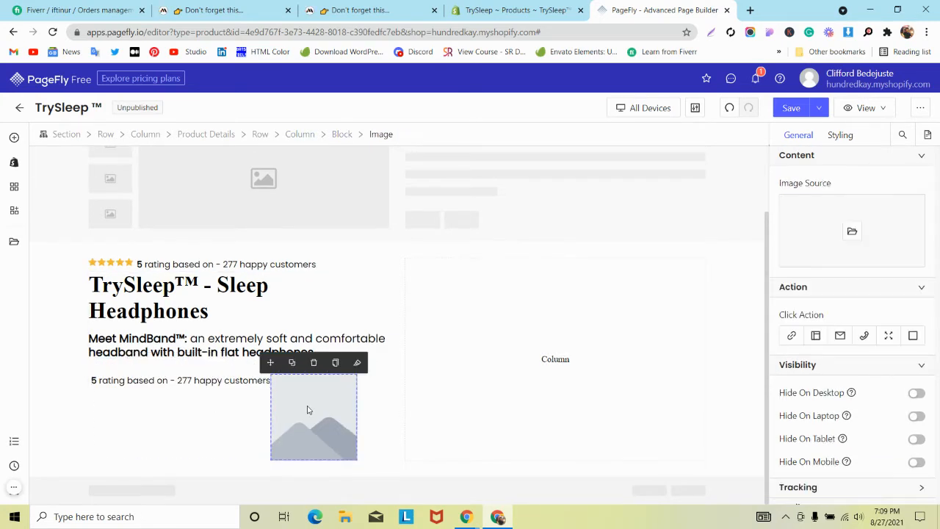
{"action": "left_click", "coordinate": [344, 135]}
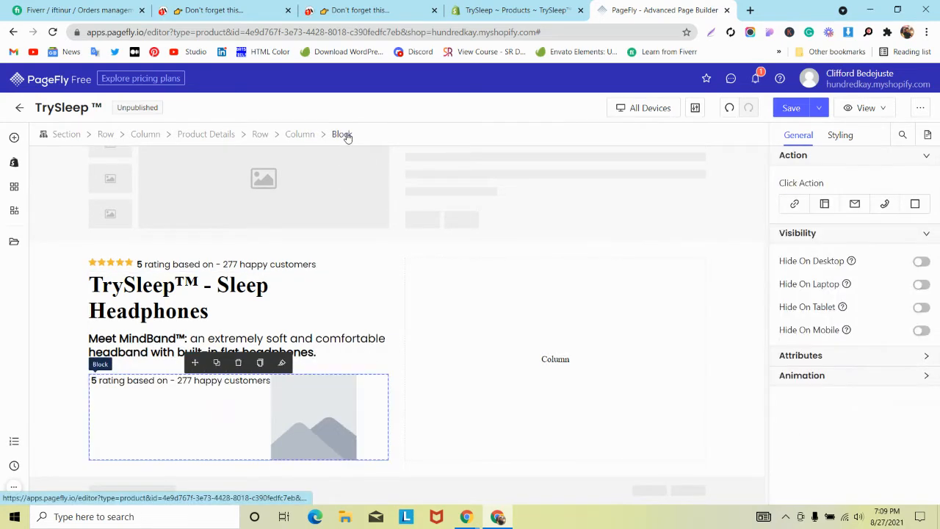
{"action": "left_click", "coordinate": [290, 407]}
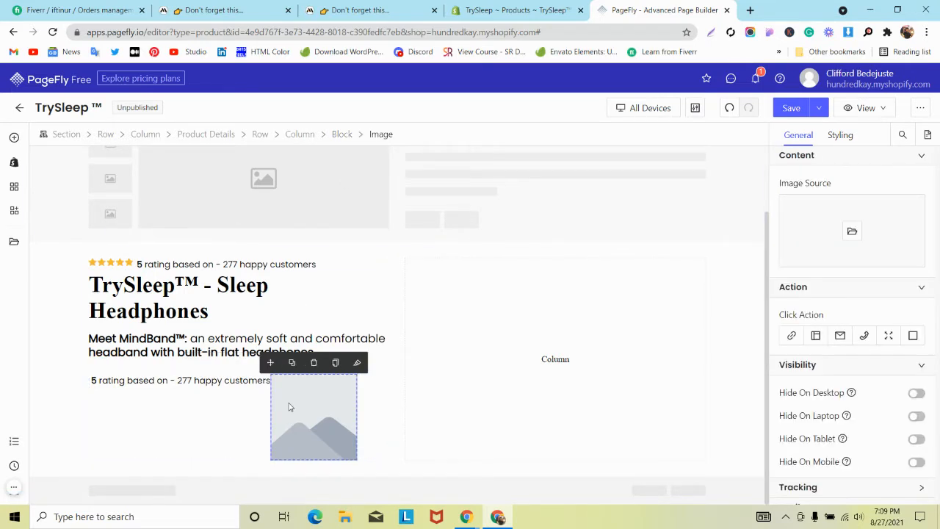
- Reorder the lower block so the rating paragraph sits to the right of the image placeholder
{"action": "left_click", "coordinate": [227, 380]}
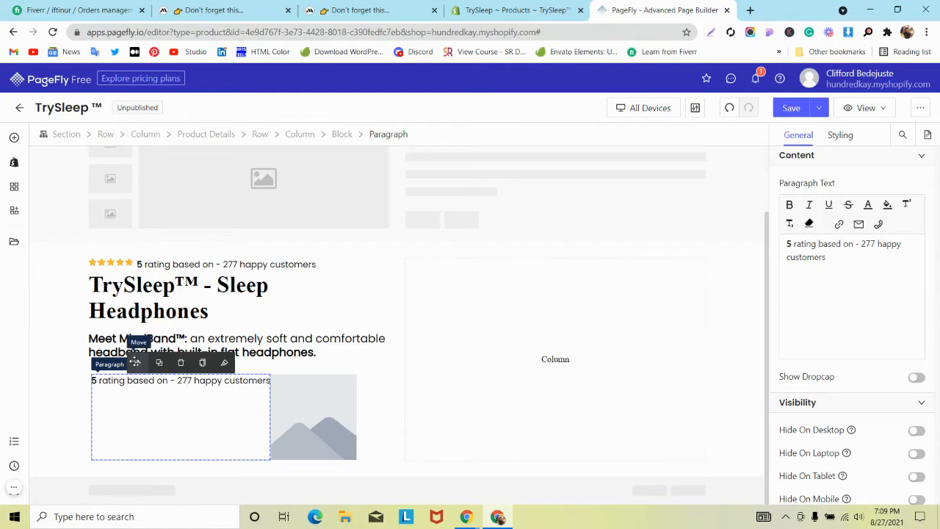
{"action": "left_click_drag", "start_coordinate": [365, 391], "coordinate": [357, 454]}
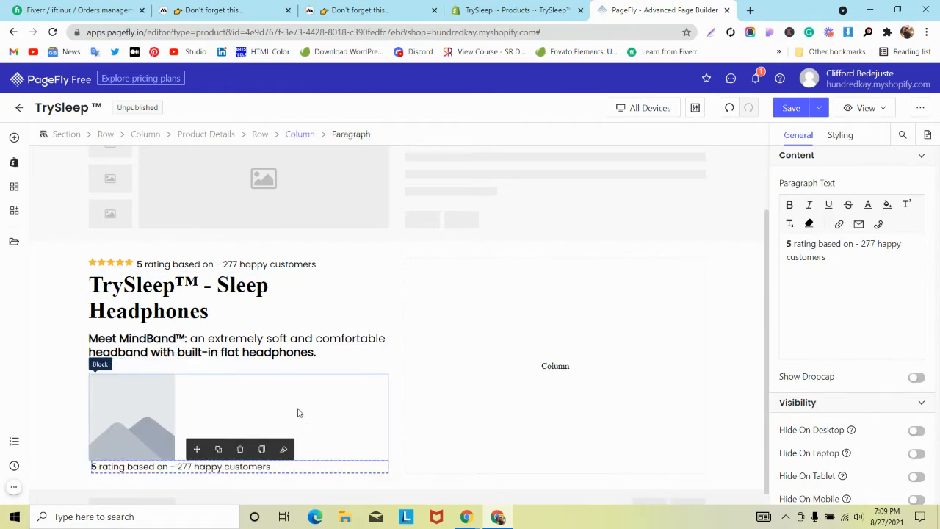
{"action": "left_click", "coordinate": [242, 390]}
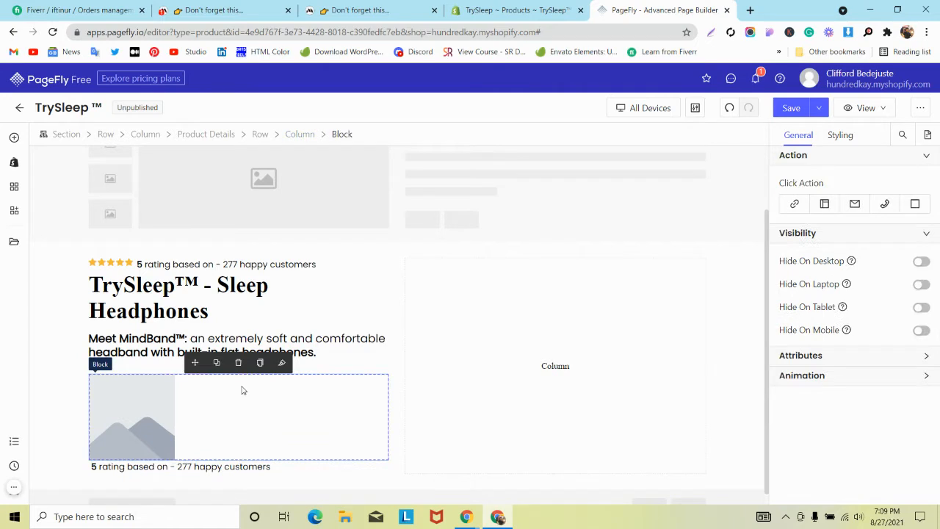
{"action": "left_click", "coordinate": [200, 465]}
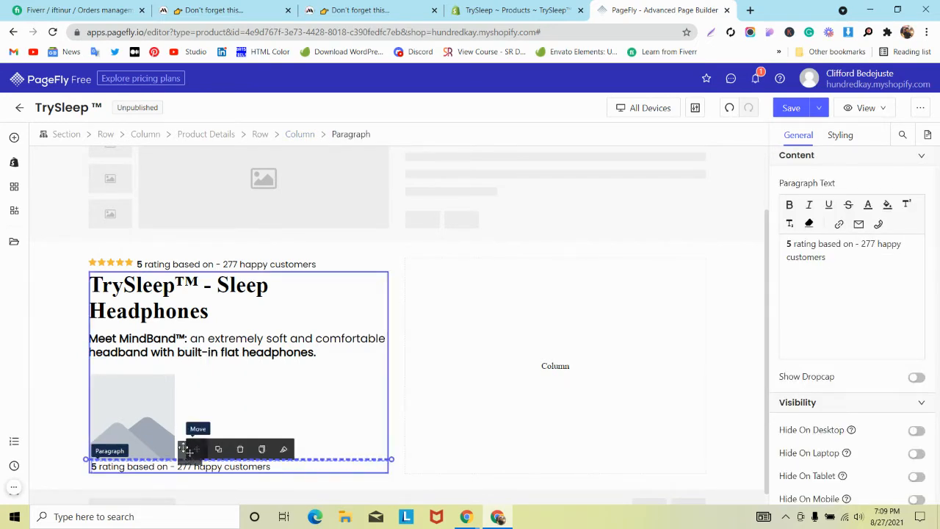
{"action": "left_click", "coordinate": [194, 421]}
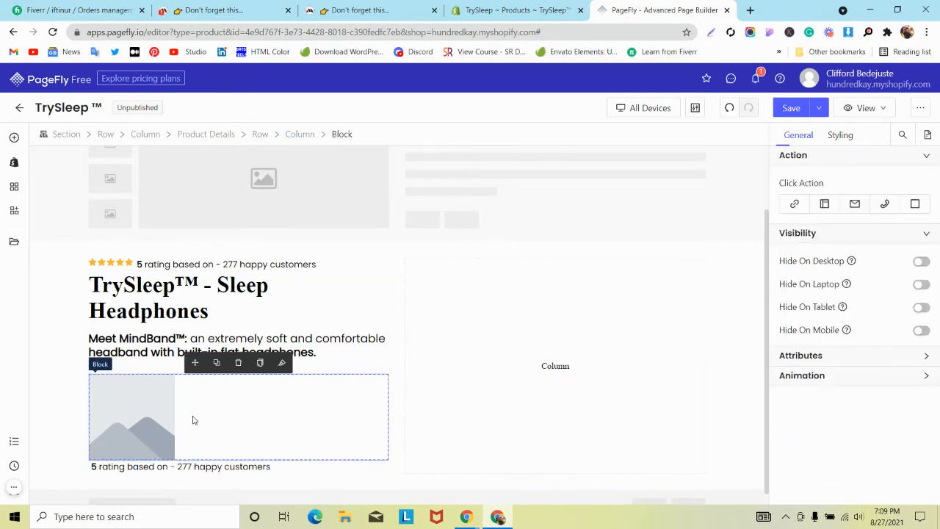
{"action": "left_click", "coordinate": [193, 464]}
{"action": "left_click_drag", "start_coordinate": [195, 447], "coordinate": [175, 444]}
{"action": "left_click", "coordinate": [174, 445]}
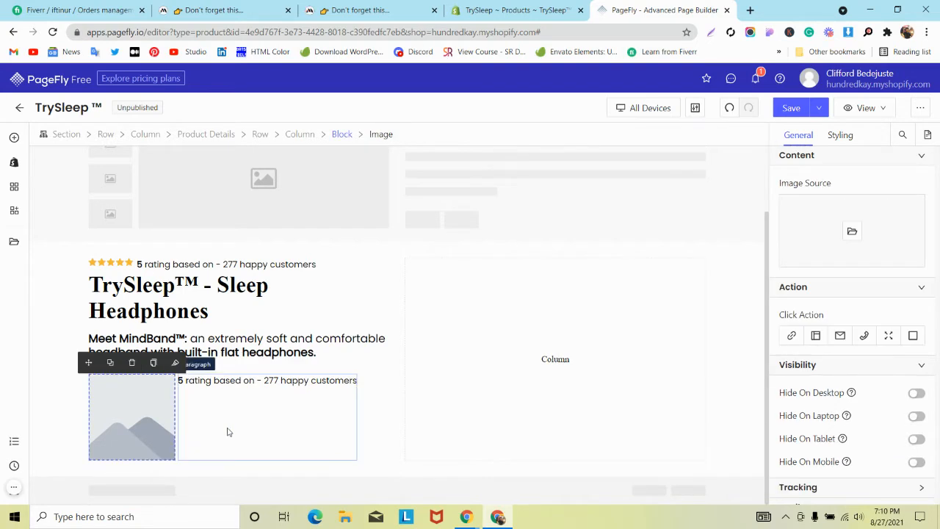
{"action": "left_click", "coordinate": [228, 431]}
- Upload rsz_tick from the G:\Project folder and use it as the placeholder image's source
{"action": "left_click", "coordinate": [135, 411]}
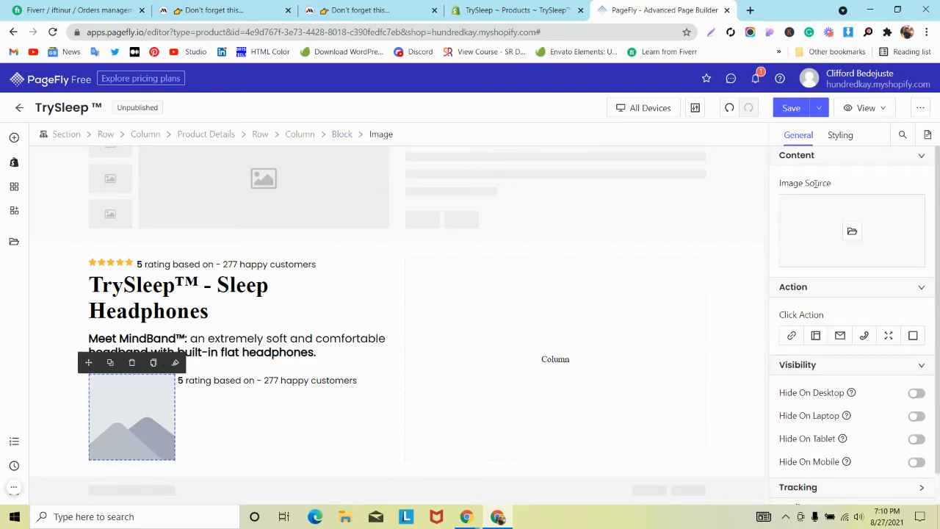
{"action": "left_click", "coordinate": [852, 234]}
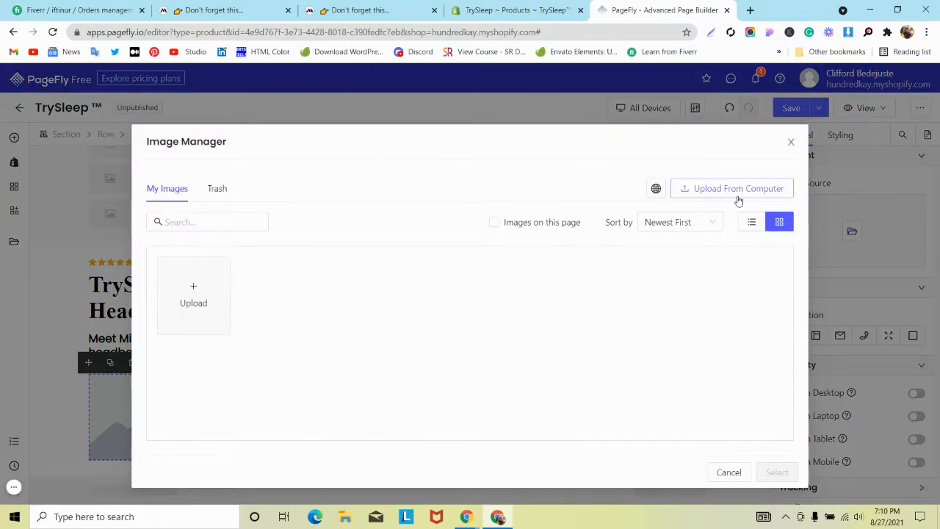
{"action": "left_click", "coordinate": [738, 197]}
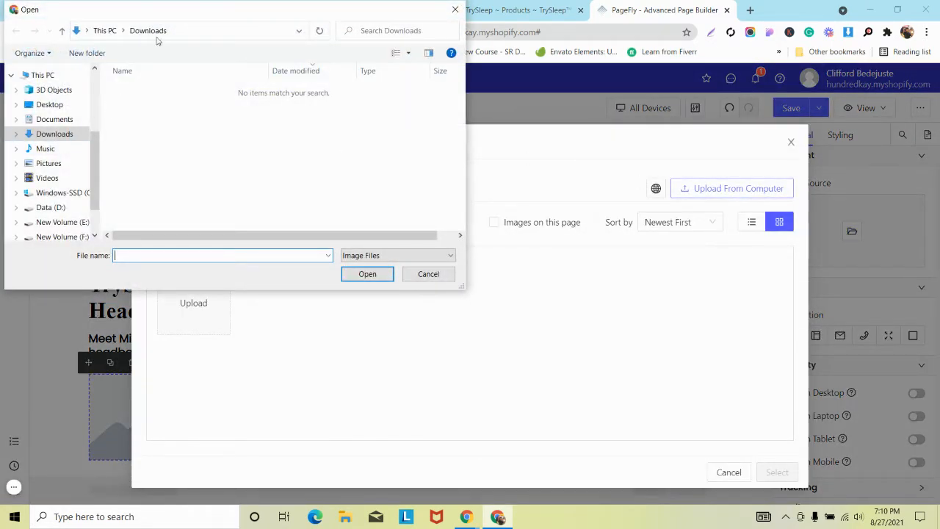
{"action": "left_click", "coordinate": [188, 30]}
{"action": "key", "text": "super+v"}
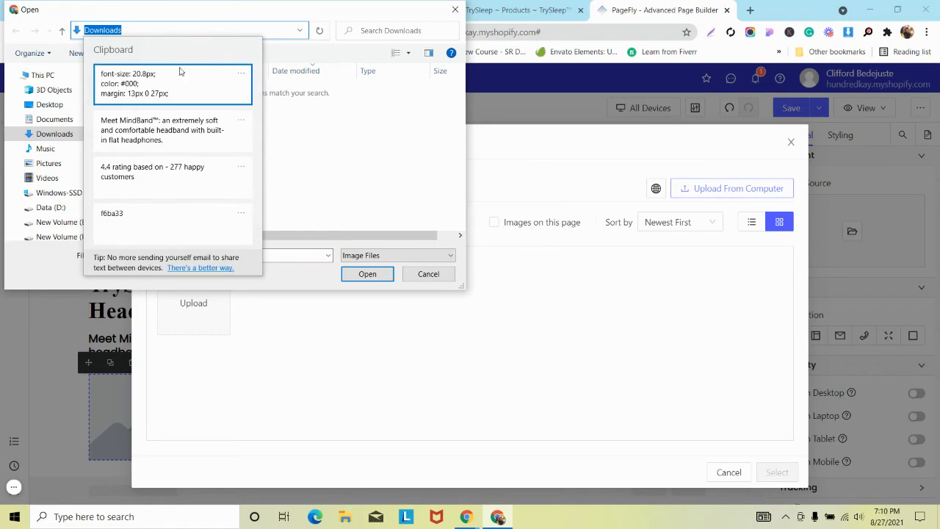
{"action": "scroll", "coordinate": [156, 179], "scroll_direction": "down", "scroll_amount": 4}
{"action": "left_click", "coordinate": [156, 179]}
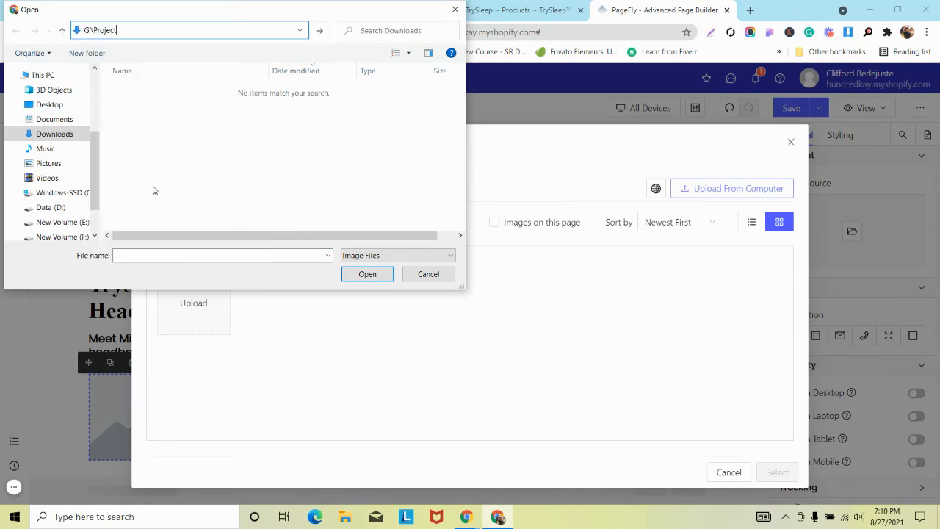
{"action": "key", "text": "Return"}
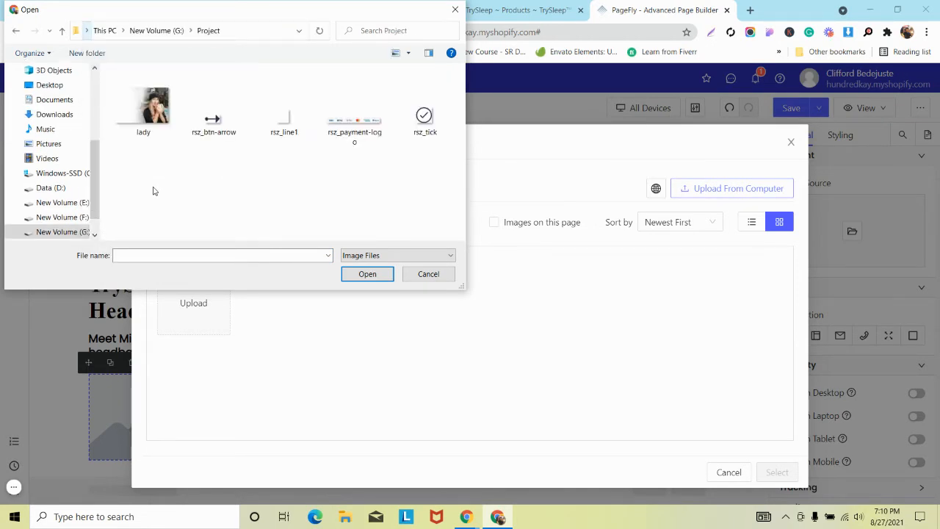
{"action": "left_click", "coordinate": [424, 118]}
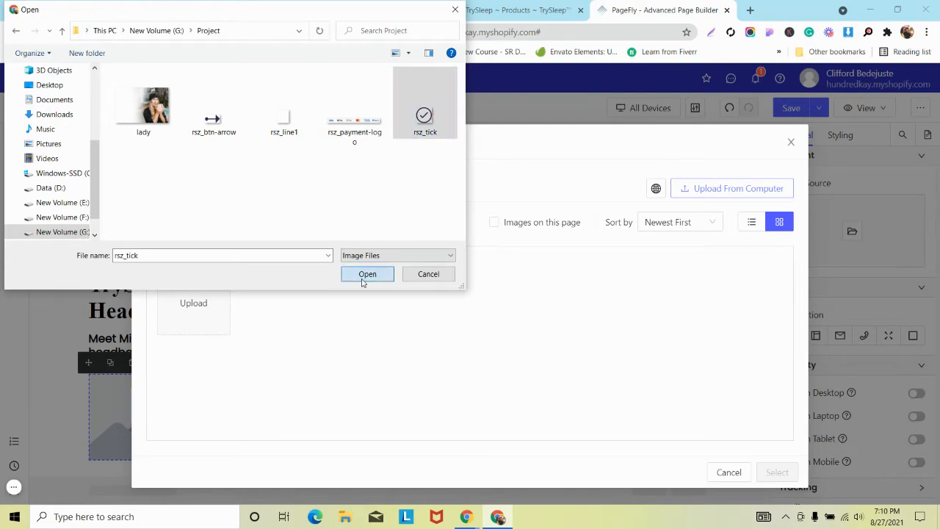
{"action": "left_click", "coordinate": [366, 273]}
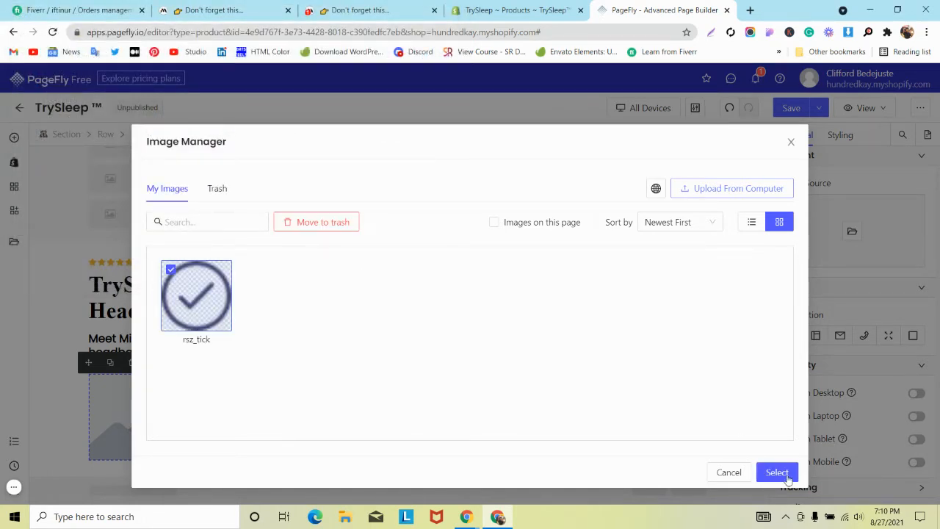
{"action": "left_click", "coordinate": [786, 476]}
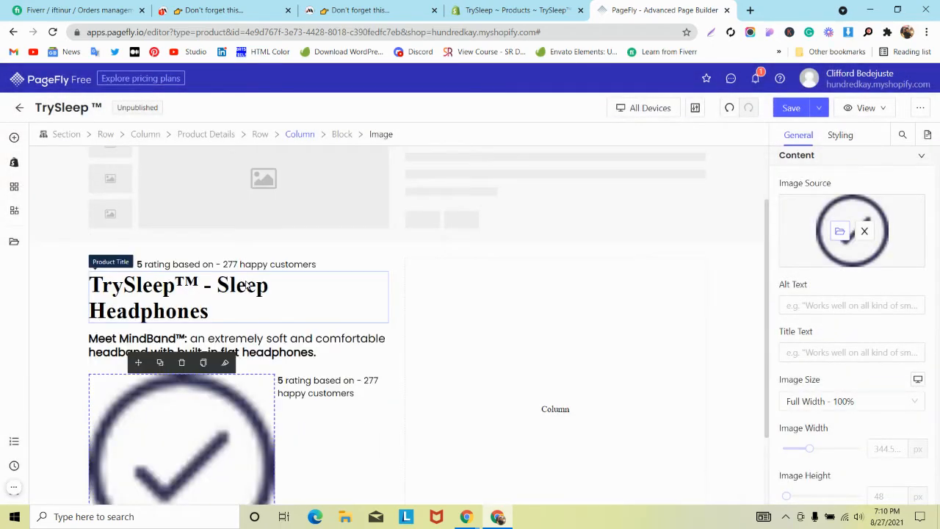
- Inspect the feature list's tick icons on the MindBand product page, and set the tick image's width to 32 px in PageFly
{"action": "scroll", "coordinate": [248, 285], "scroll_direction": "down", "scroll_amount": 2}
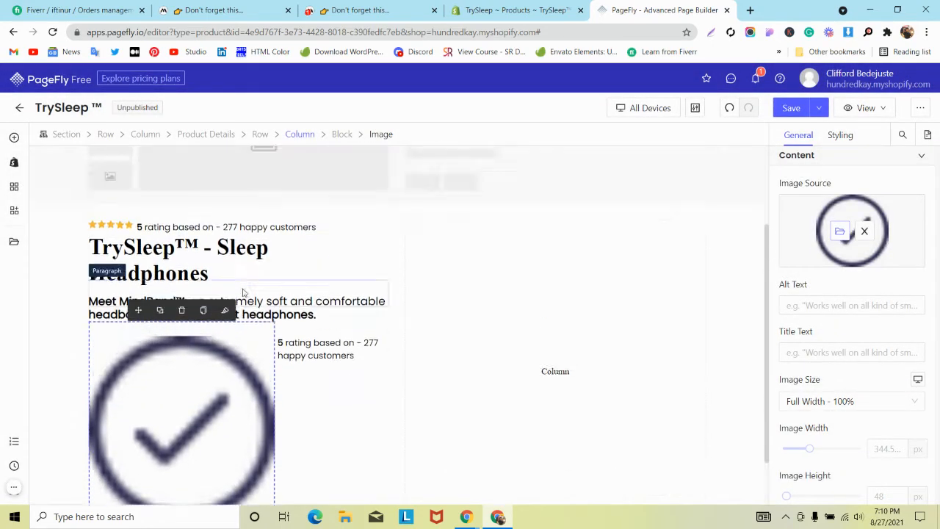
{"action": "left_click", "coordinate": [365, 9]}
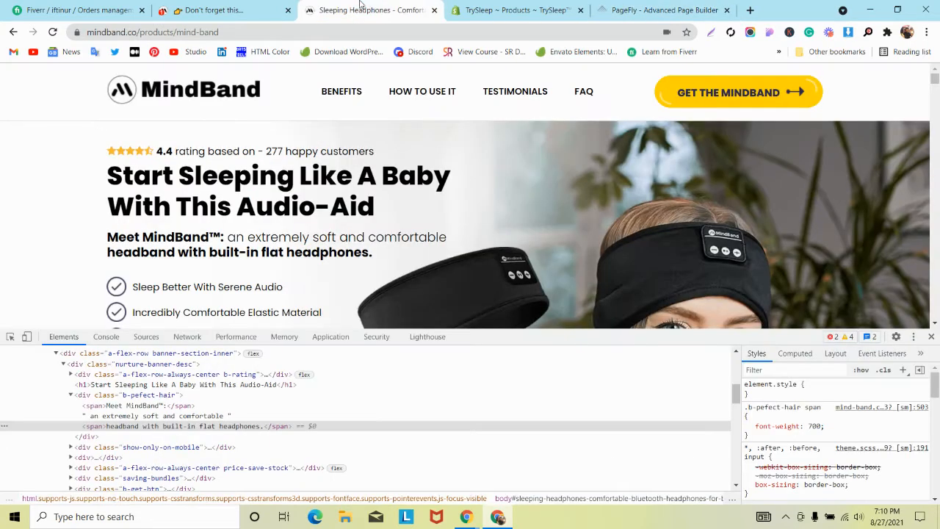
{"action": "scroll", "coordinate": [122, 180], "scroll_direction": "down", "scroll_amount": 2}
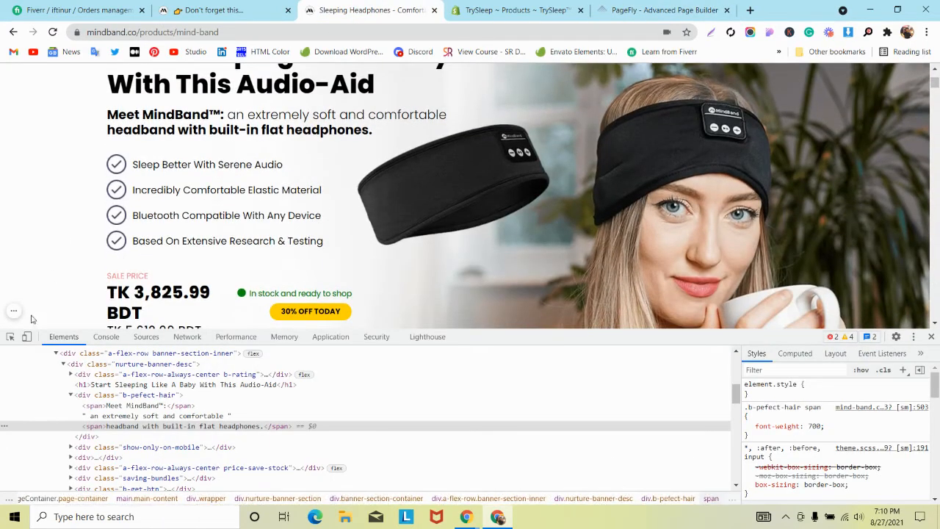
{"action": "left_click", "coordinate": [10, 337]}
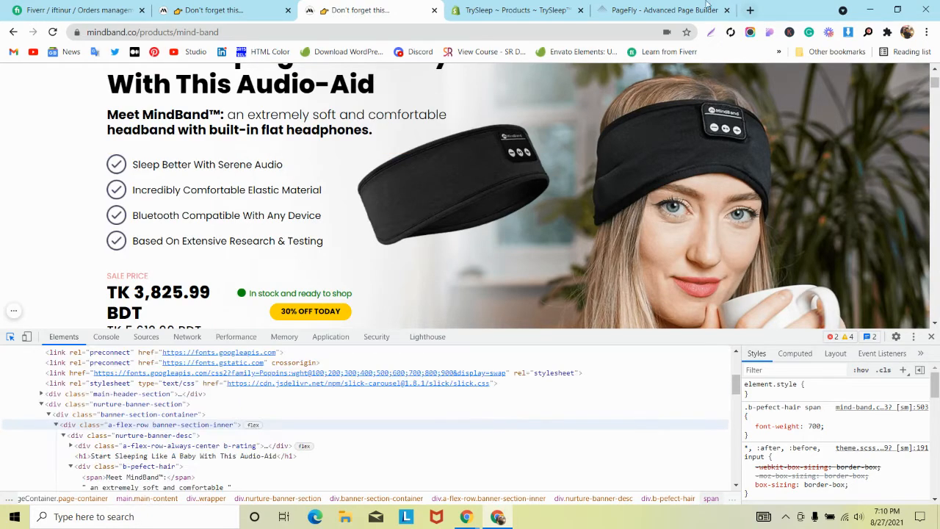
{"action": "left_click", "coordinate": [648, 6]}
{"action": "scroll", "coordinate": [894, 348], "scroll_direction": "down", "scroll_amount": 2}
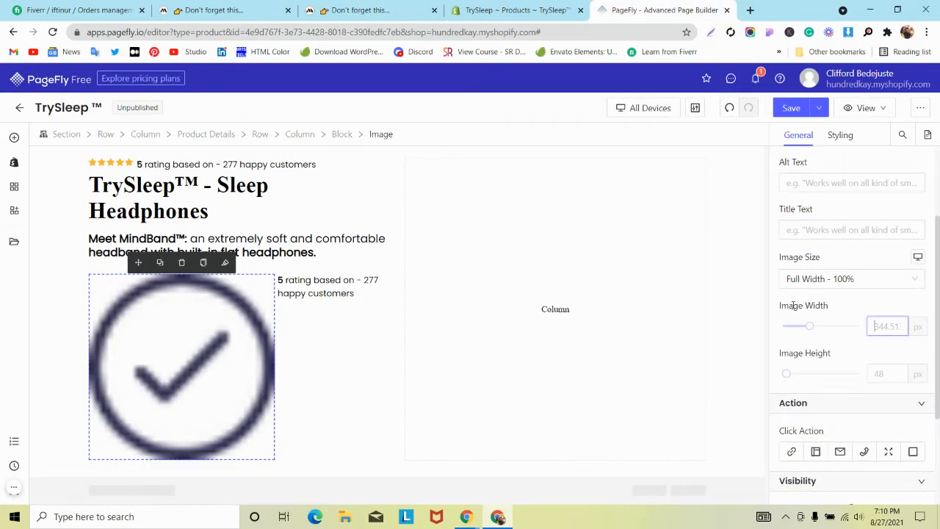
{"action": "type", "text": "32"}
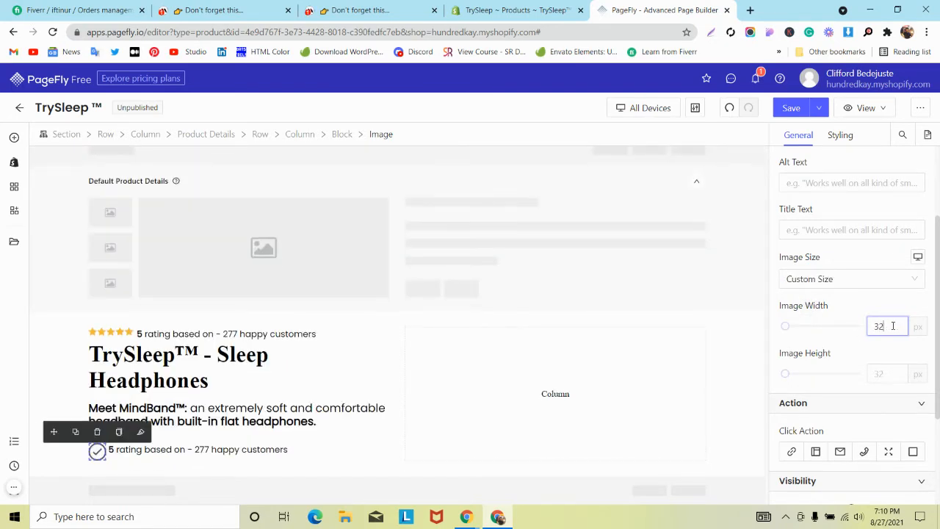
{"action": "left_click", "coordinate": [364, 446]}
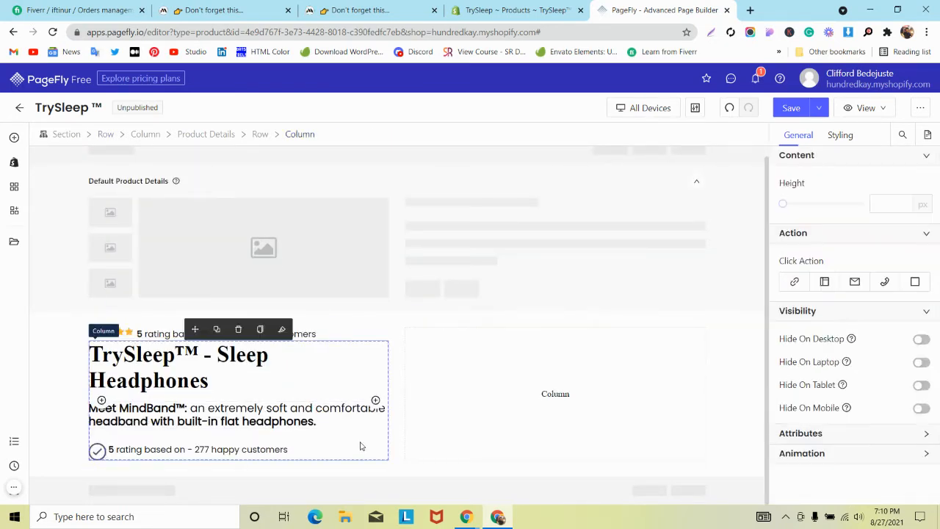
- Inspect the styling of the "Sleep Better With Serene Audio" list item on the MindBand product page
{"action": "left_click", "coordinate": [124, 449]}
{"action": "left_click", "coordinate": [242, 7]}
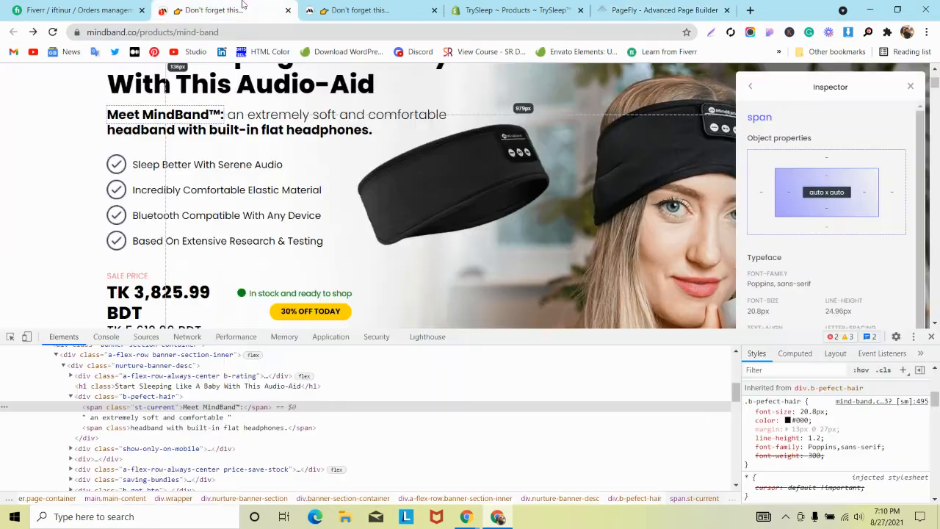
{"action": "left_click", "coordinate": [185, 168]}
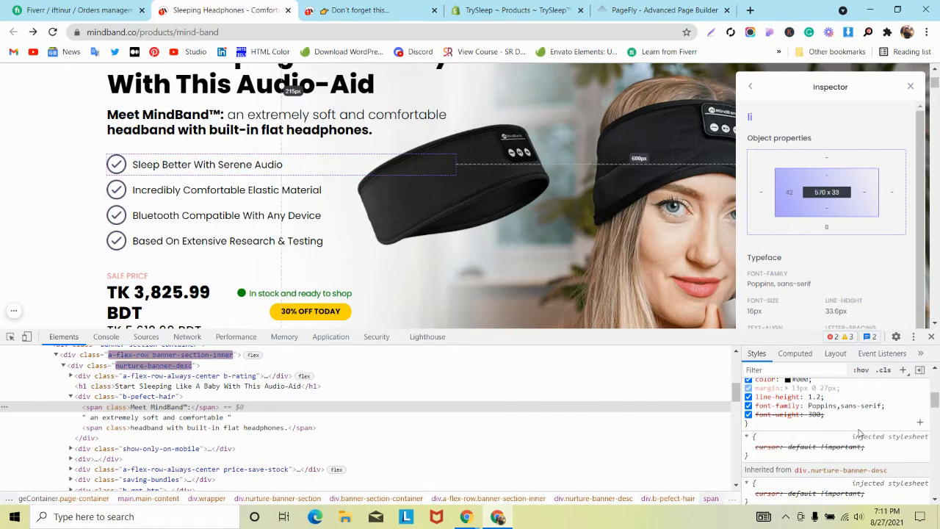
{"action": "scroll", "coordinate": [858, 430], "scroll_direction": "down", "scroll_amount": 3}
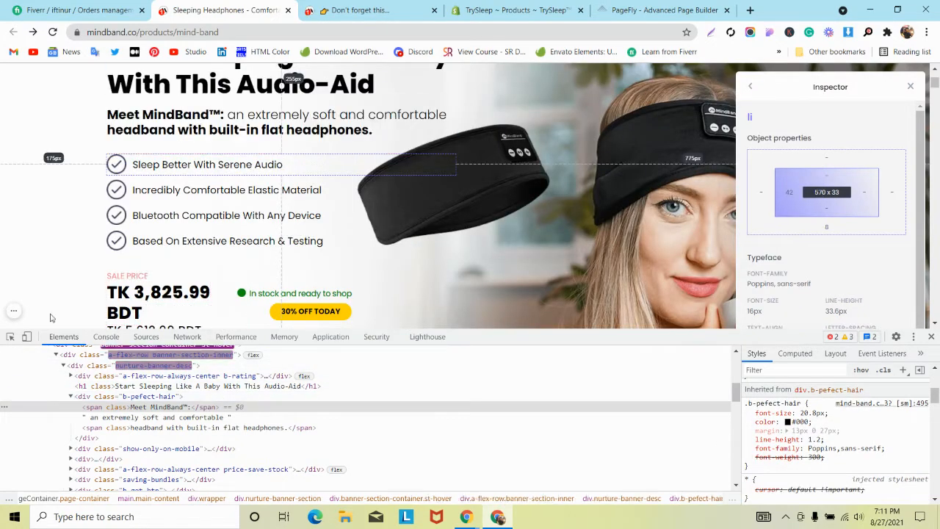
{"action": "left_click", "coordinate": [11, 336]}
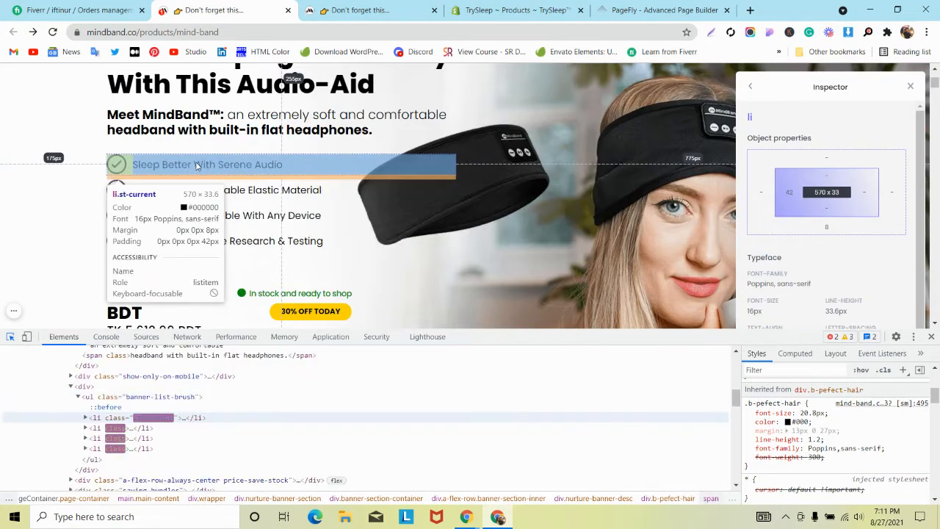
{"action": "left_click", "coordinate": [196, 165]}
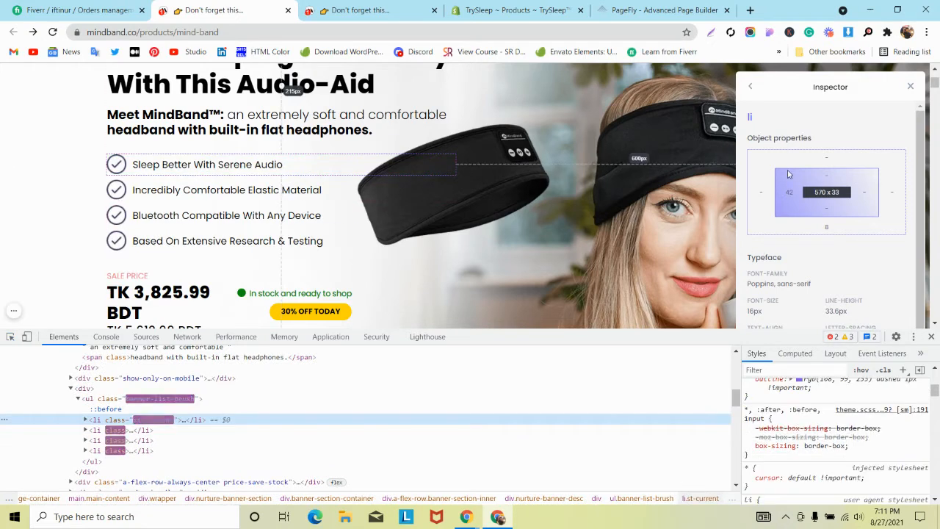
- Check the MindBand list item's typography, and set the tick row paragraph's font size to 16 px and line height to 33.3 px in PageFly
{"action": "scroll", "coordinate": [837, 243], "scroll_direction": "down", "scroll_amount": 1}
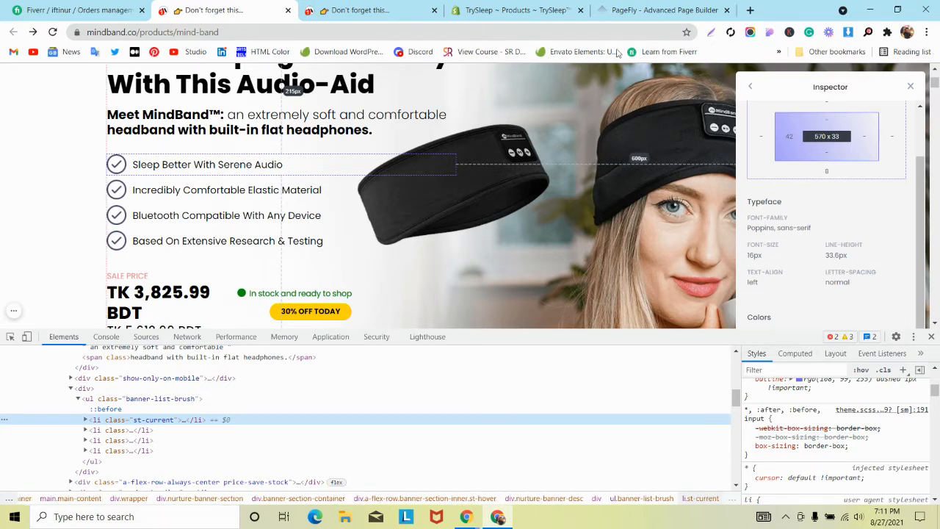
{"action": "left_click", "coordinate": [646, 9]}
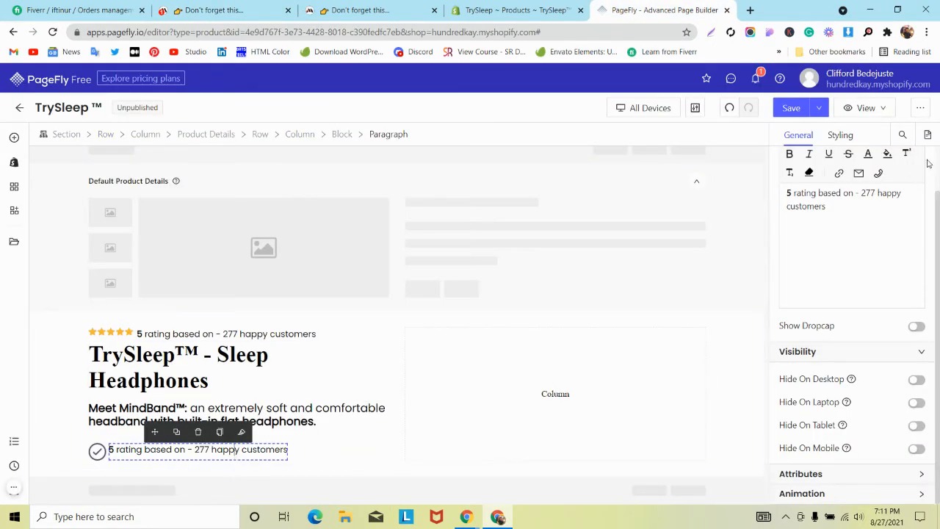
{"action": "scroll", "coordinate": [856, 294], "scroll_direction": "up", "scroll_amount": 3}
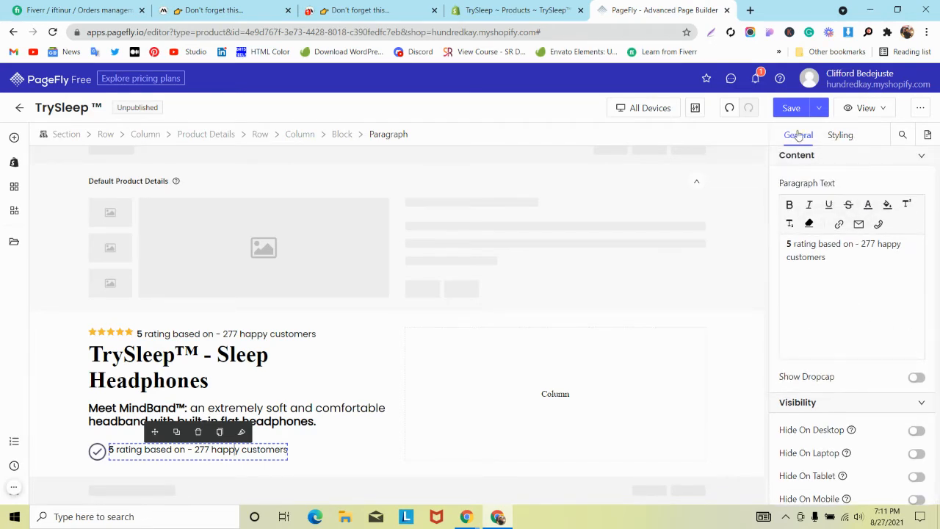
{"action": "left_click", "coordinate": [840, 134]}
{"action": "scroll", "coordinate": [903, 285], "scroll_direction": "down", "scroll_amount": 4}
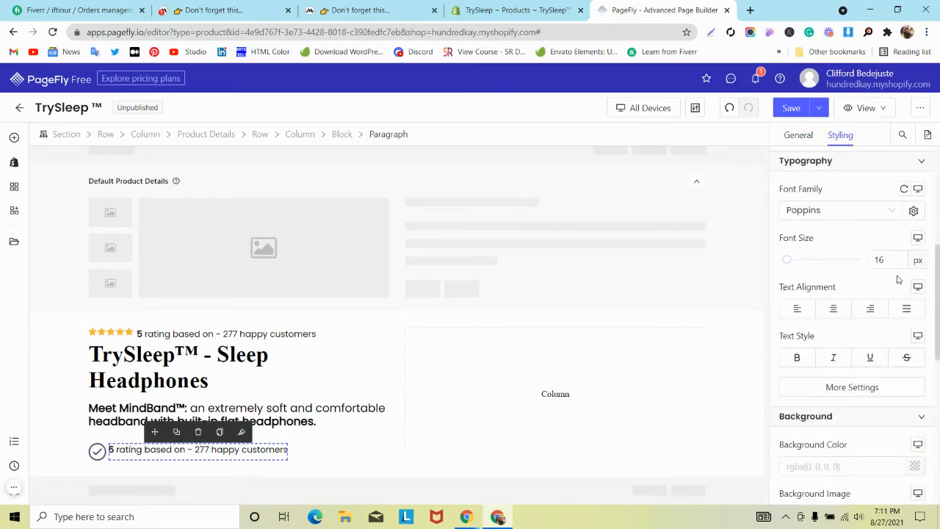
{"action": "scroll", "coordinate": [860, 287], "scroll_direction": "down", "scroll_amount": 3}
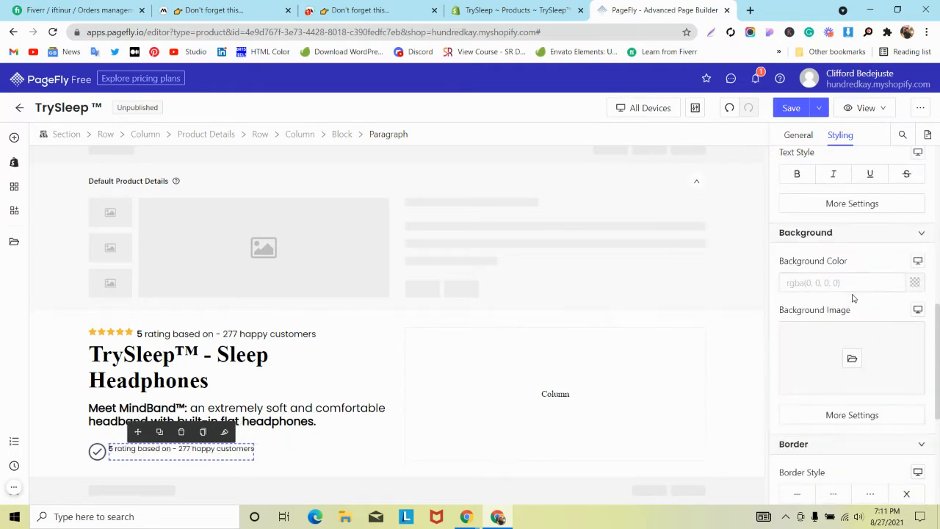
{"action": "left_click", "coordinate": [829, 206]}
{"action": "left_click", "coordinate": [711, 189]}
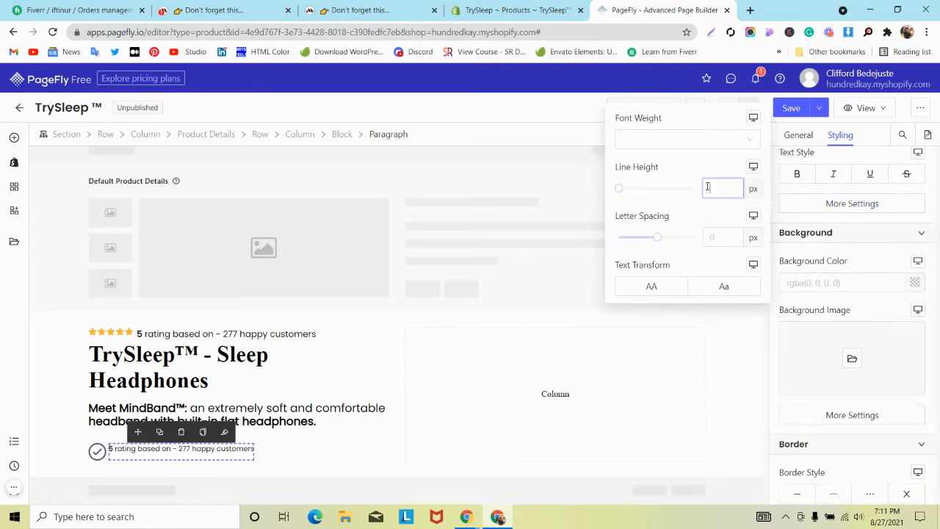
{"action": "type", "text": "33"}
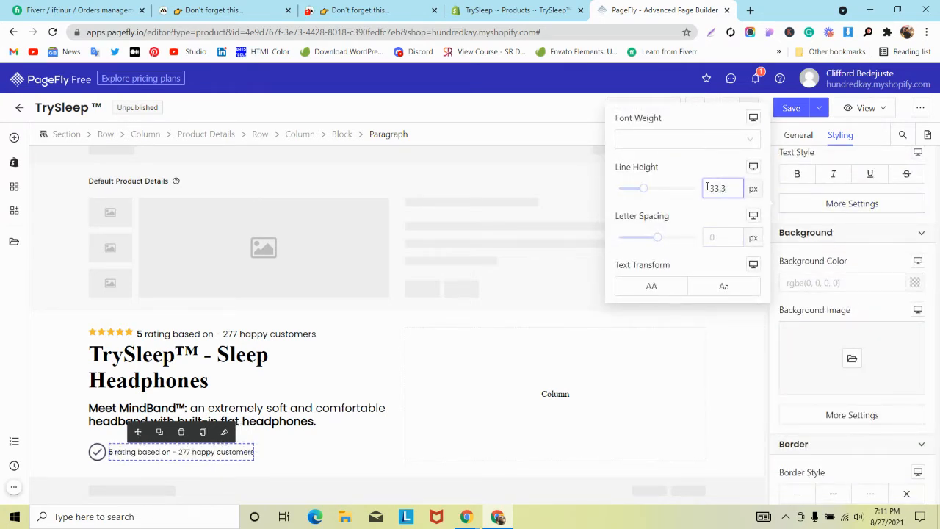
{"action": "type", "text": ".3"}
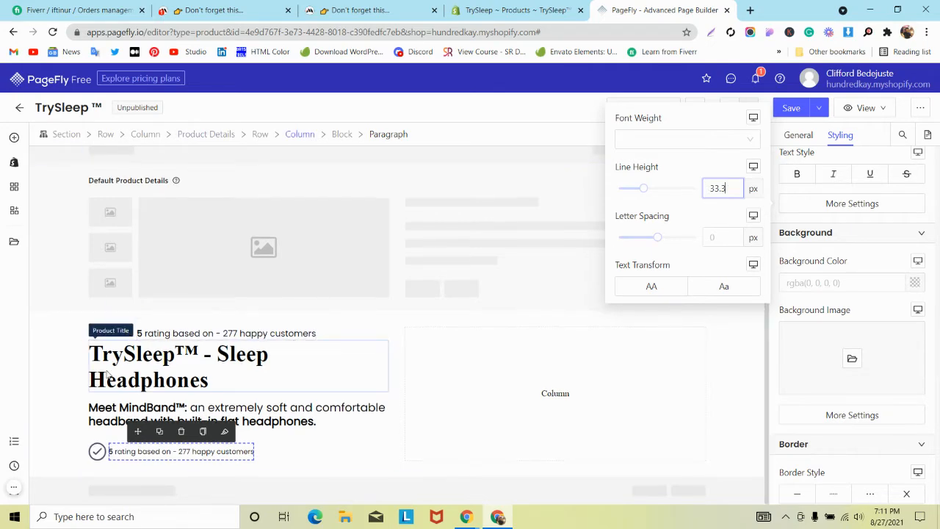
- Compare the tick spacing with the MindBand product page, and set the tick image's right margin to 3 px in PageFly
{"action": "left_click", "coordinate": [91, 421]}
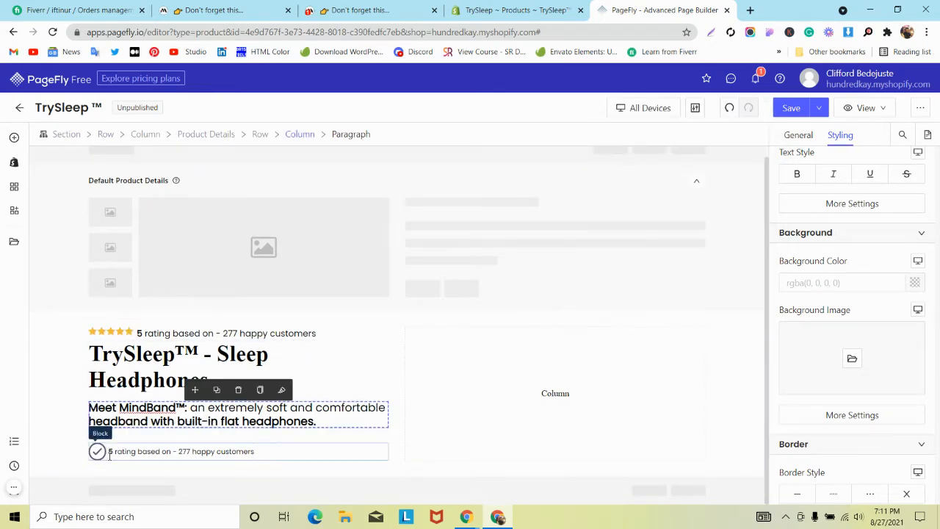
{"action": "left_click", "coordinate": [316, 7]}
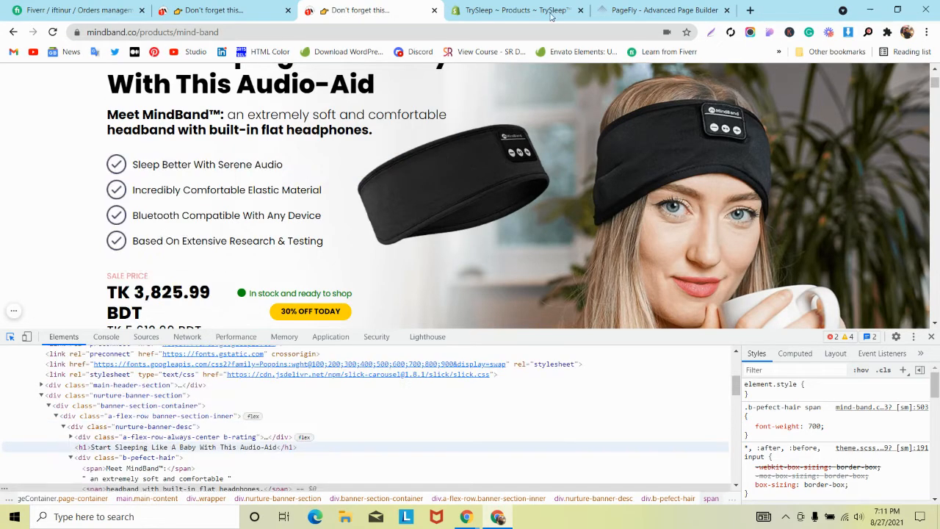
{"action": "left_click", "coordinate": [662, 11]}
{"action": "left_click", "coordinate": [101, 453]}
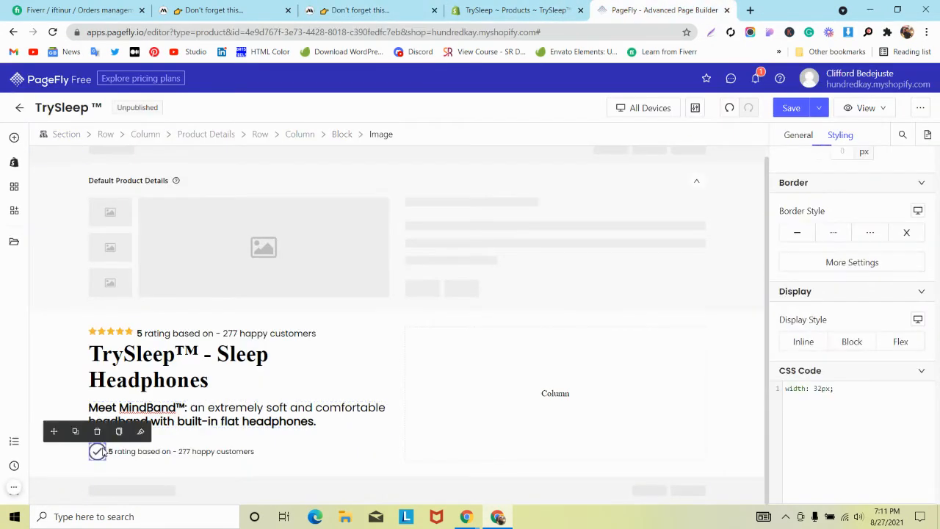
{"action": "scroll", "coordinate": [870, 235], "scroll_direction": "up", "scroll_amount": 2}
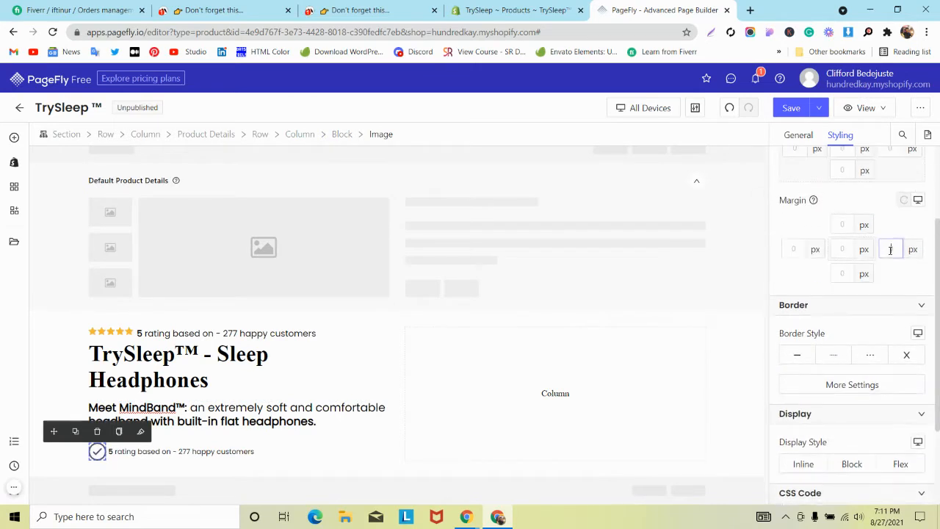
{"action": "type", "text": "5"}
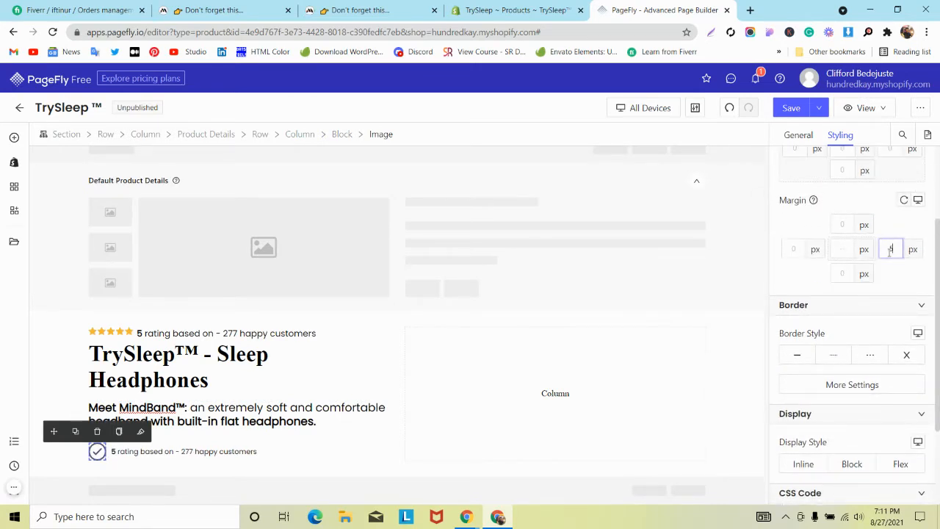
{"action": "scroll", "coordinate": [890, 252], "scroll_direction": "down", "scroll_amount": 2}
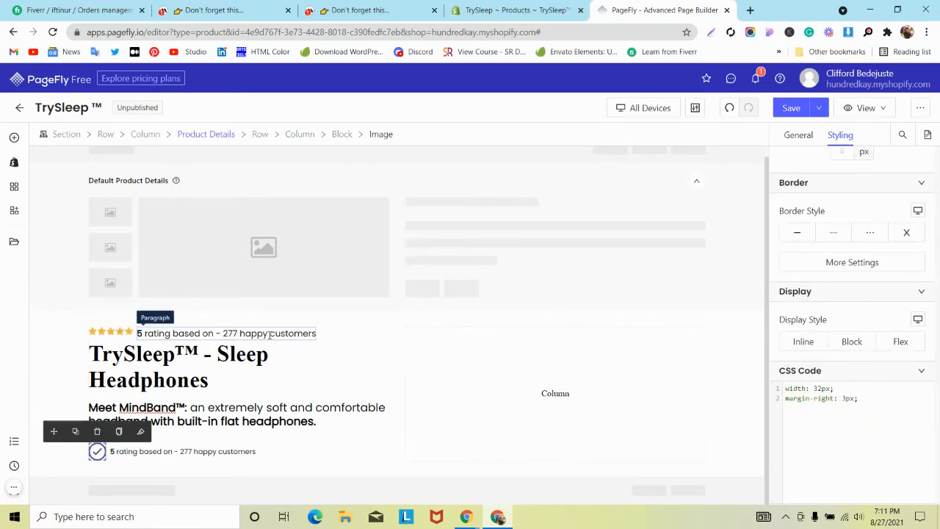
{"action": "left_click", "coordinate": [266, 447]}
{"action": "left_click", "coordinate": [72, 338]}
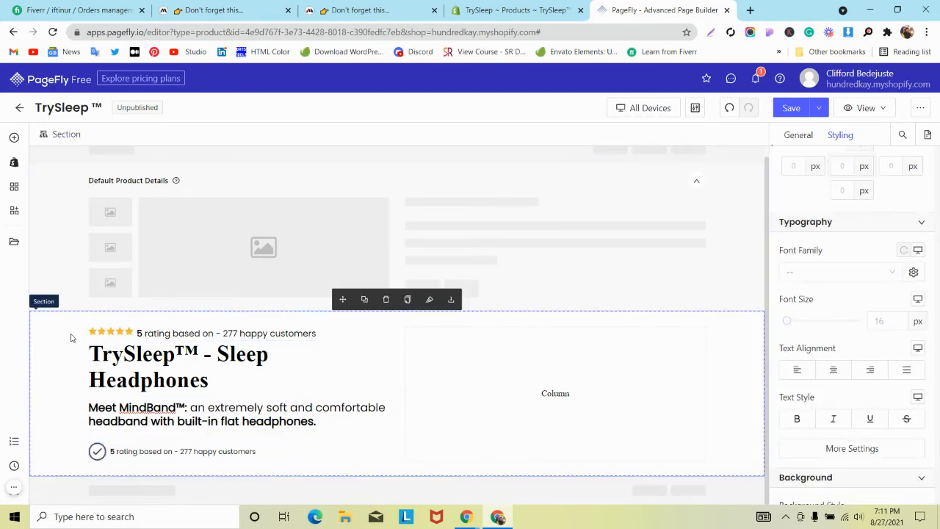
- Review the banner text block on the MindBand product page, and save the TrySleep page in PageFly
{"action": "left_click", "coordinate": [385, 5]}
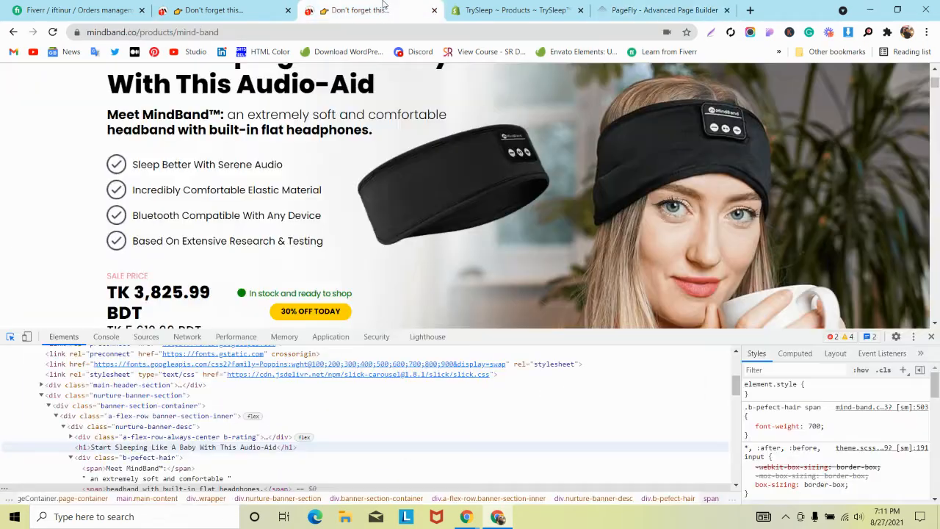
{"action": "scroll", "coordinate": [143, 201], "scroll_direction": "up", "scroll_amount": 1}
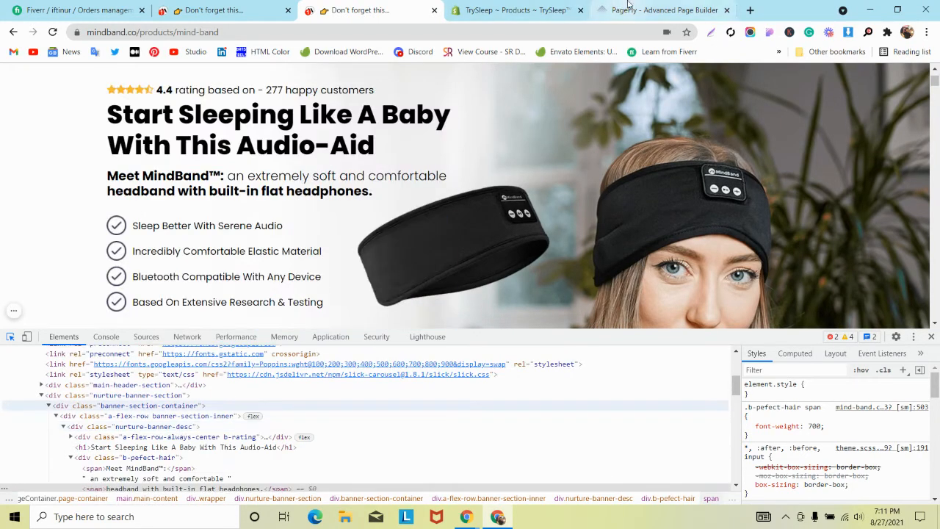
{"action": "left_click", "coordinate": [661, 11]}
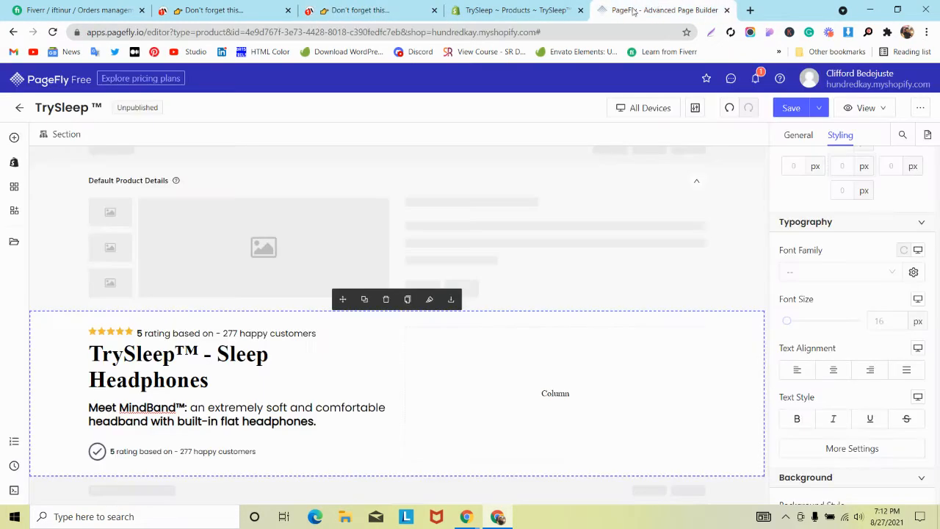
{"action": "left_click", "coordinate": [140, 420]}
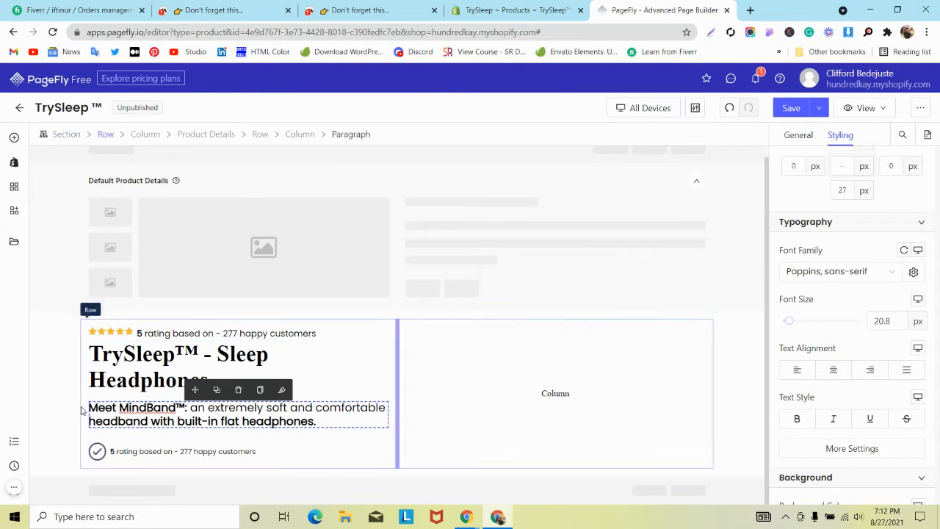
{"action": "key", "text": "ctrl+s"}
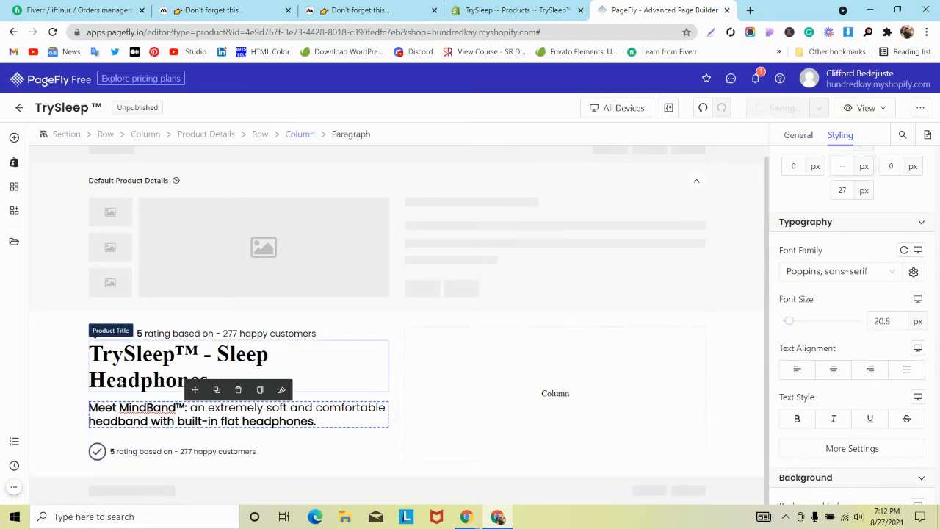
{"action": "left_click", "coordinate": [42, 347]}
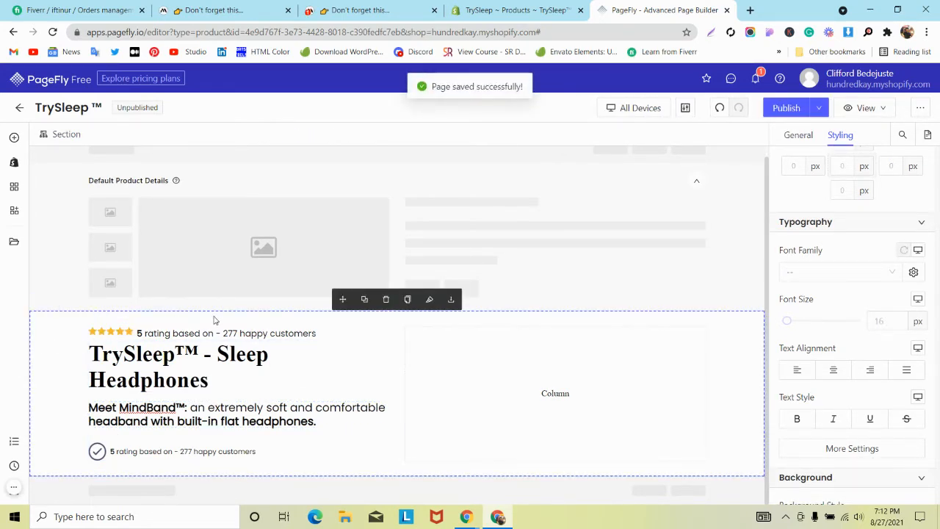
- Switch the editor to the laptop view and set the tick image's width to 32 px there
{"action": "left_click", "coordinate": [264, 451]}
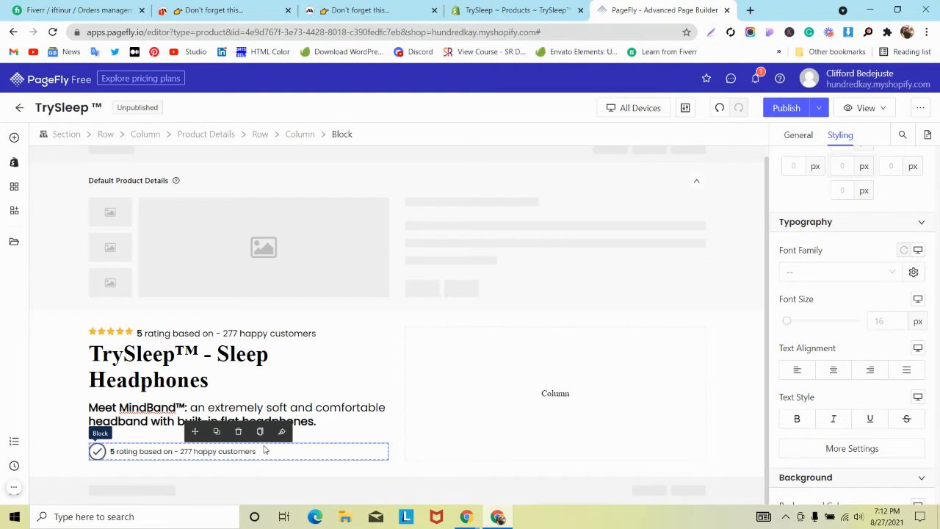
{"action": "left_click", "coordinate": [628, 108]}
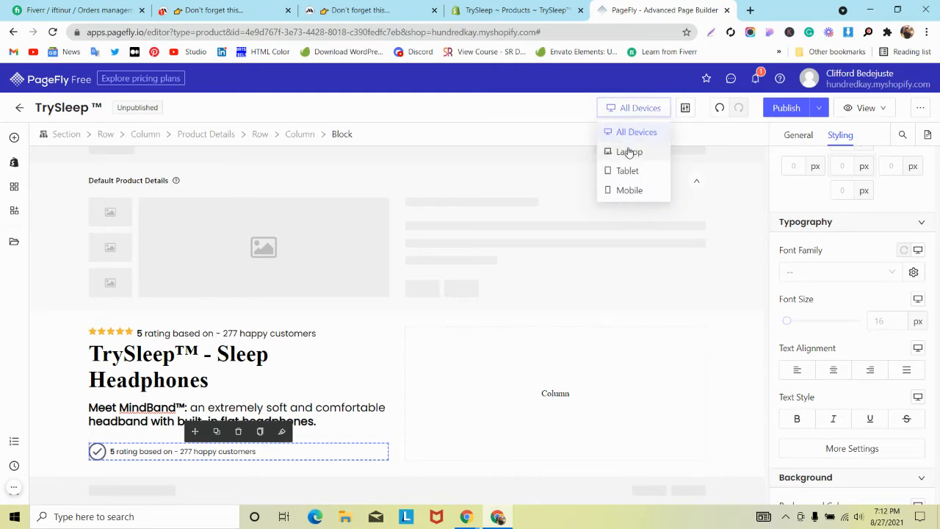
{"action": "left_click", "coordinate": [629, 152]}
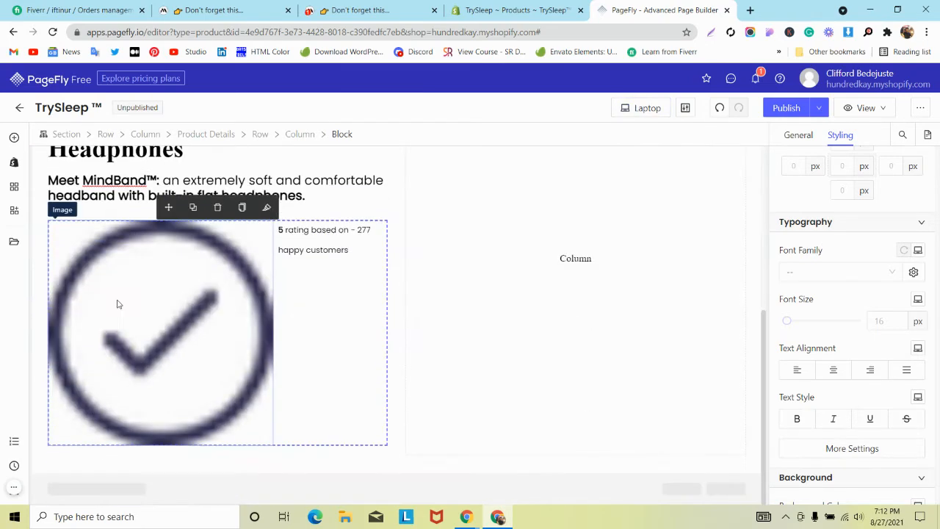
{"action": "left_click", "coordinate": [122, 309]}
{"action": "left_click", "coordinate": [799, 135]}
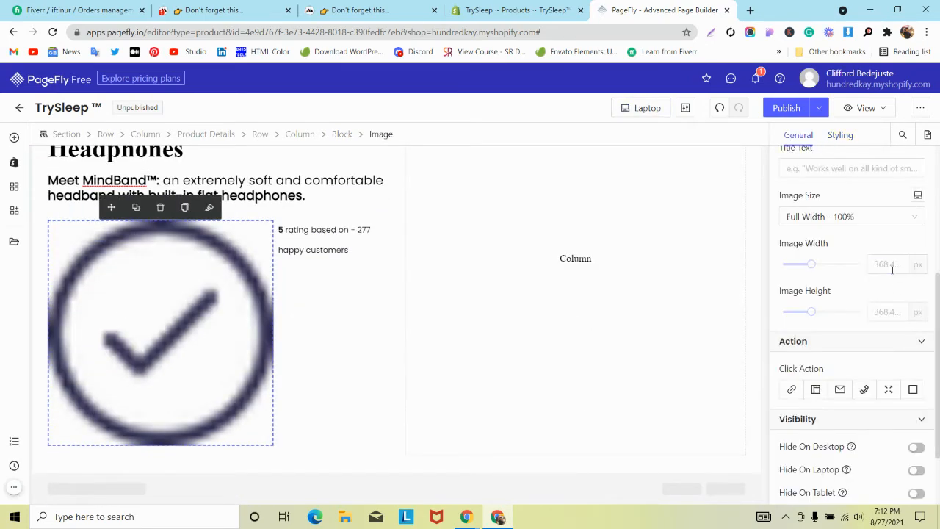
{"action": "left_click", "coordinate": [893, 266]}
{"action": "type", "text": "32"}
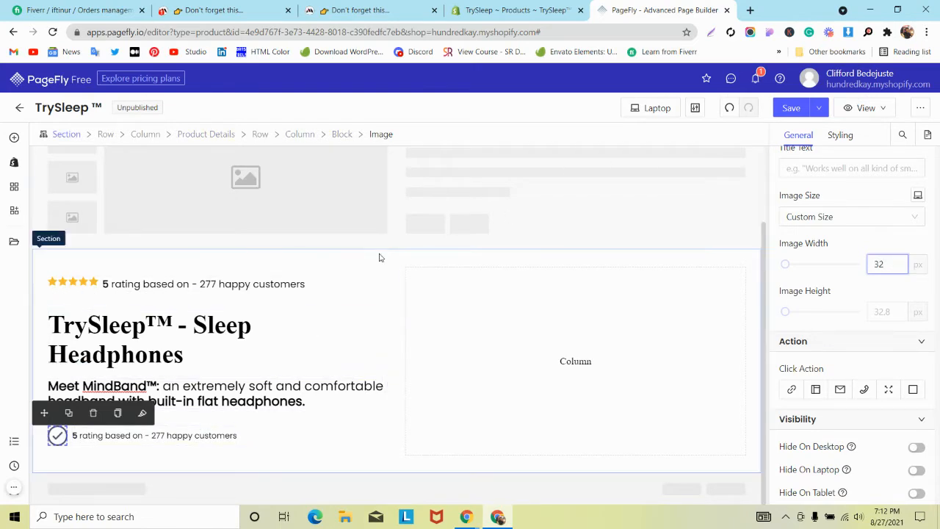
- Set the column spacing of the row holding the product title, description and tick line to 0 px
{"action": "left_click", "coordinate": [224, 330]}
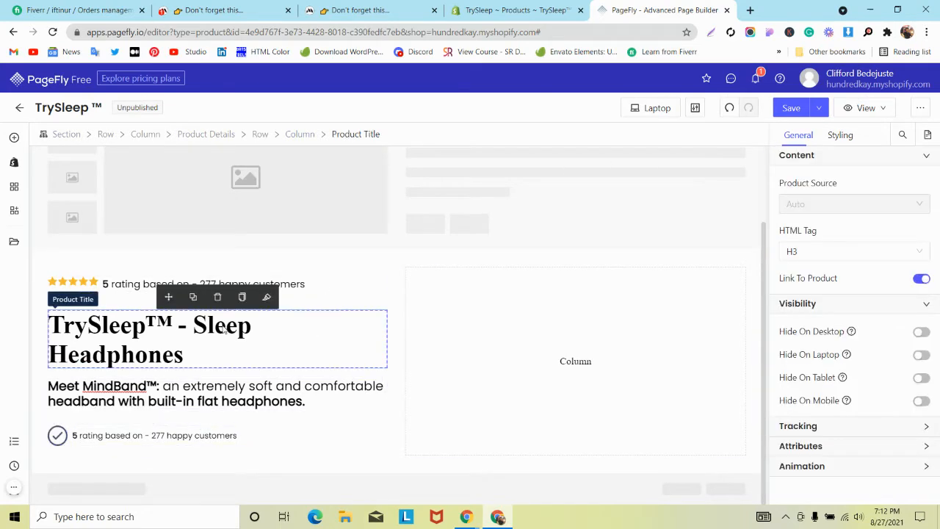
{"action": "left_click", "coordinate": [317, 282]}
{"action": "left_click", "coordinate": [227, 323]}
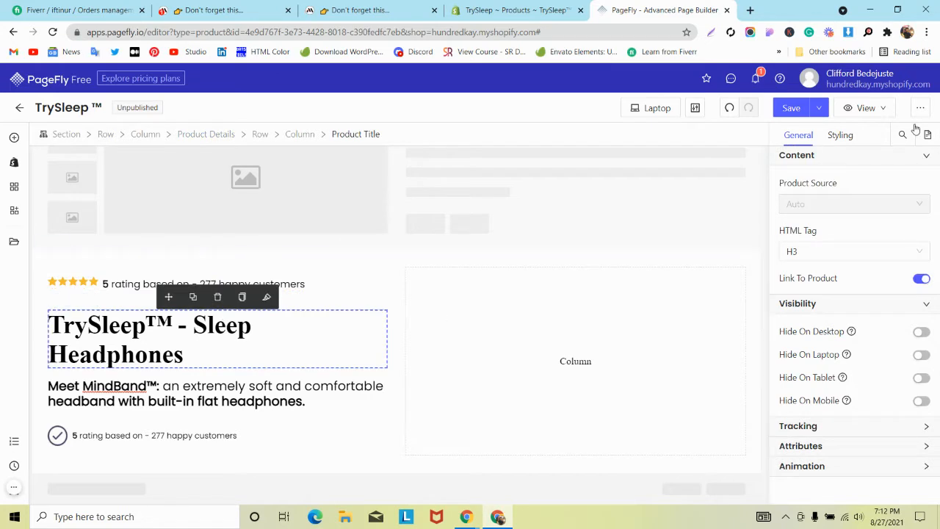
{"action": "left_click", "coordinate": [840, 136]}
{"action": "scroll", "coordinate": [860, 247], "scroll_direction": "up", "scroll_amount": 1}
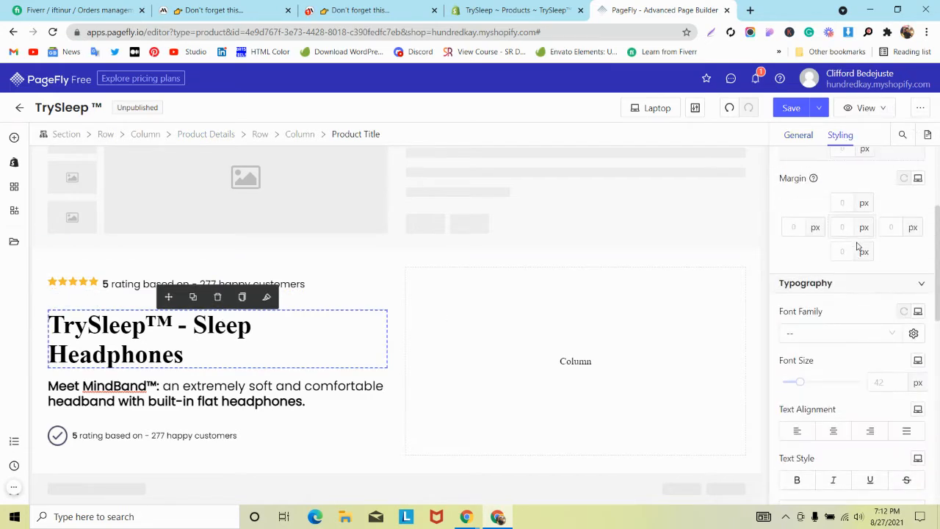
{"action": "left_click", "coordinate": [319, 309]}
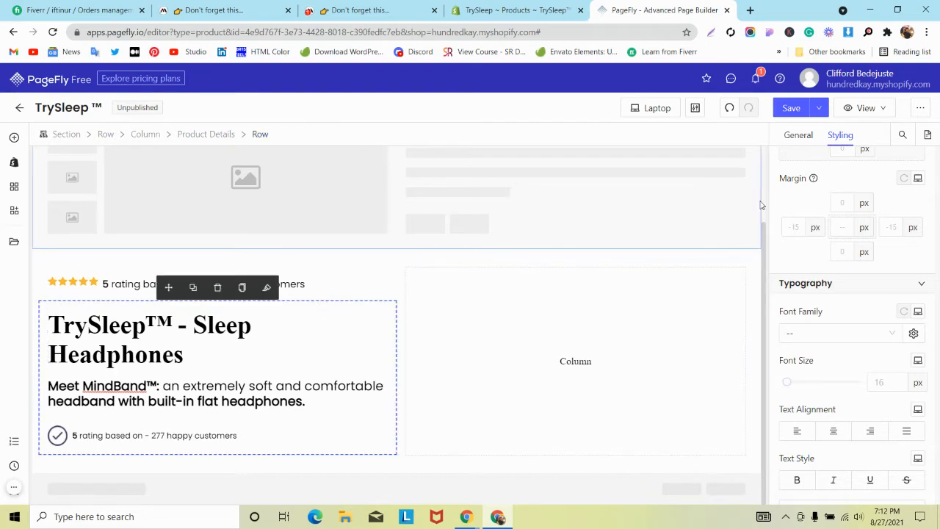
{"action": "left_click", "coordinate": [800, 134]}
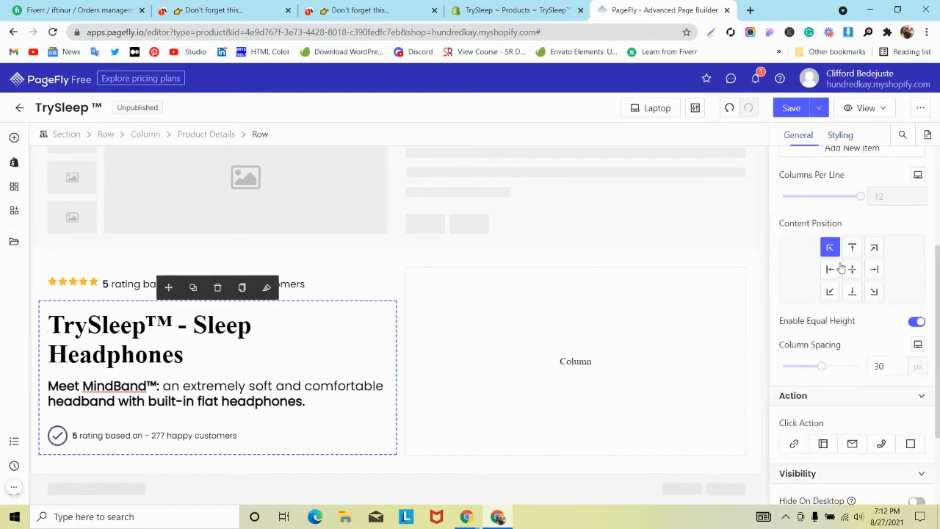
{"action": "double_click", "coordinate": [876, 366]}
{"action": "type", "text": "0"}
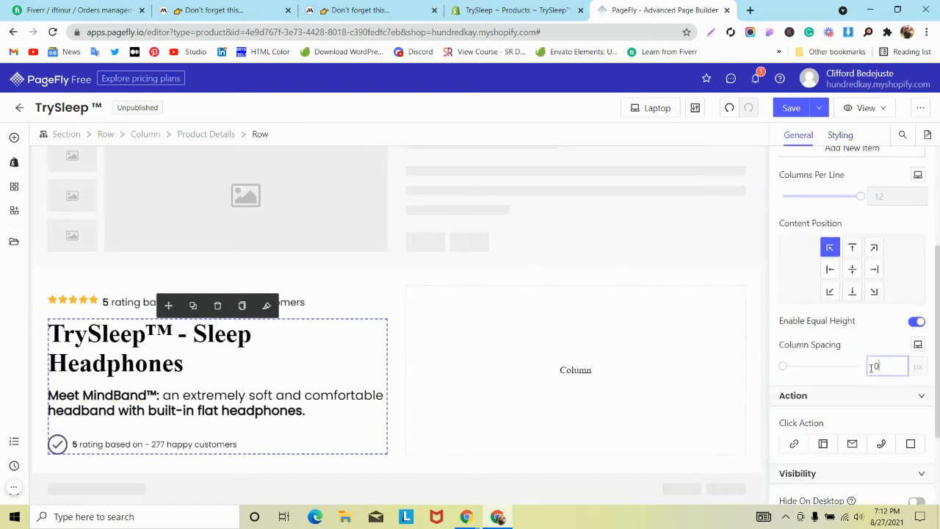
- Set the column spacing of the star rating row above the product title to 0 px
{"action": "left_click", "coordinate": [369, 305]}
{"action": "left_click", "coordinate": [259, 134]}
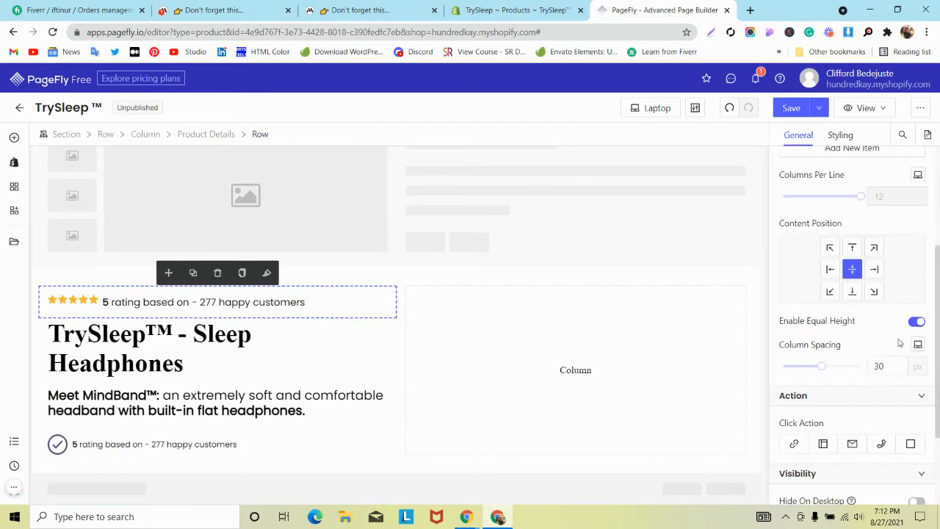
{"action": "double_click", "coordinate": [877, 366]}
{"action": "type", "text": "0"}
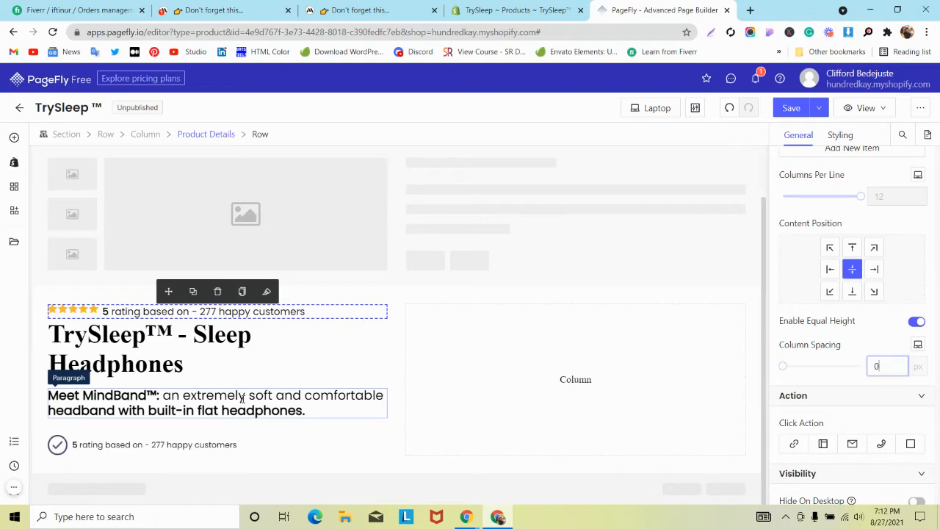
- Switch the editor to the tablet view and set the star rating row's column spacing to 0 px there
{"action": "left_click", "coordinate": [656, 108]}
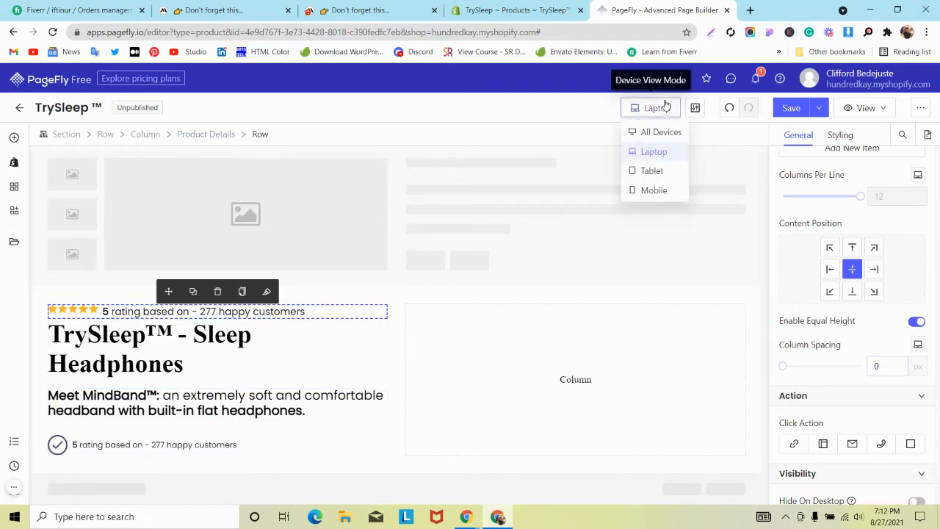
{"action": "left_click", "coordinate": [652, 169]}
{"action": "scroll", "coordinate": [266, 259], "scroll_direction": "down", "scroll_amount": 1}
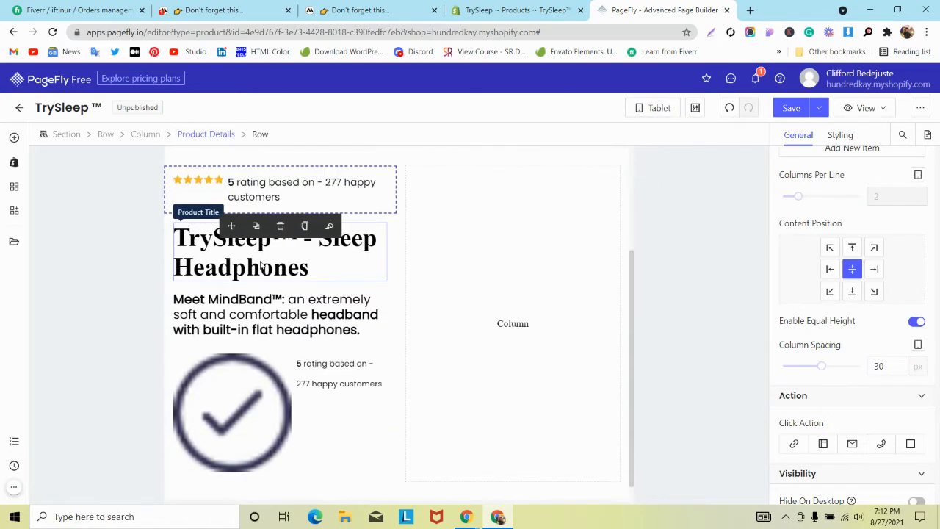
{"action": "scroll", "coordinate": [261, 266], "scroll_direction": "up", "scroll_amount": 1}
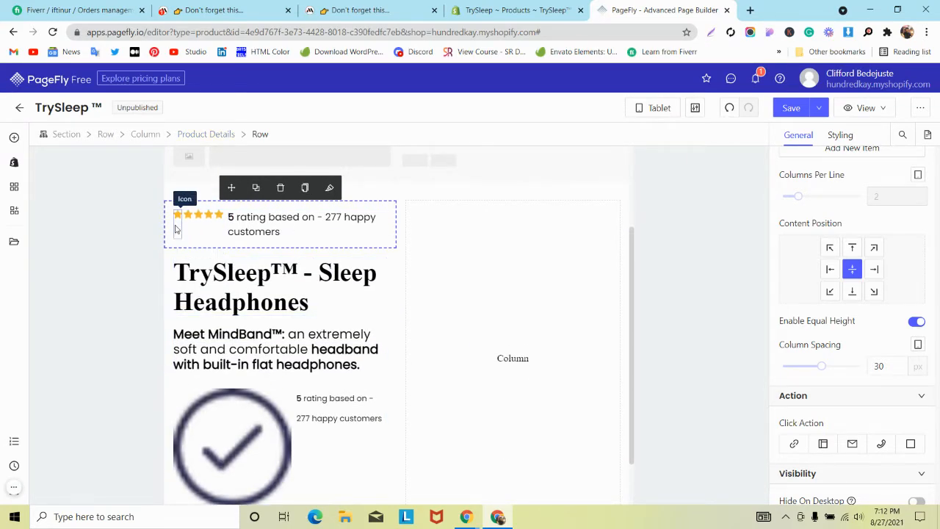
{"action": "scroll", "coordinate": [840, 349], "scroll_direction": "down", "scroll_amount": 1}
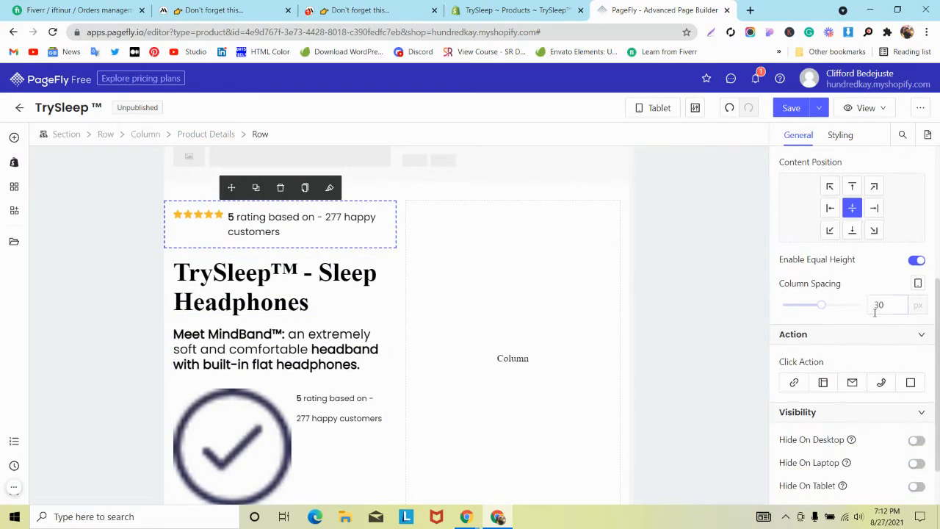
{"action": "double_click", "coordinate": [879, 304]}
{"action": "type", "text": "0"}
- Set the column spacing of the row holding the product title, description and tick line to 0 px for tablet
{"action": "left_click", "coordinate": [235, 276]}
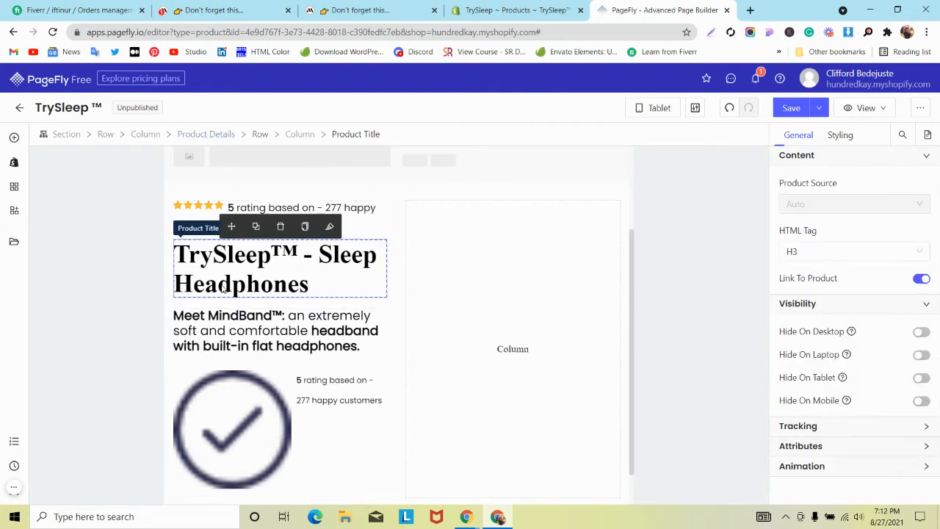
{"action": "left_click", "coordinate": [263, 134]}
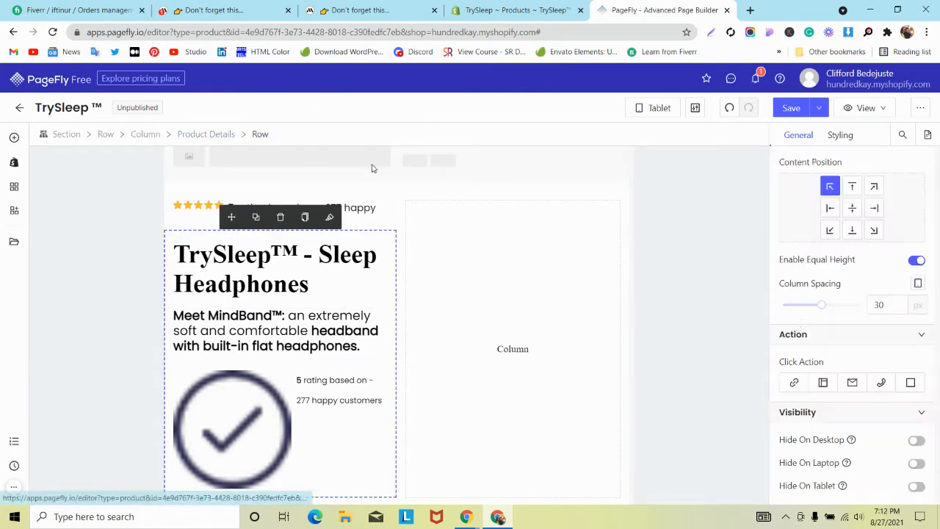
{"action": "double_click", "coordinate": [879, 304]}
{"action": "type", "text": "0"}
- Set the tick image's width and height to 25 px each in the tablet view
{"action": "left_click", "coordinate": [238, 463]}
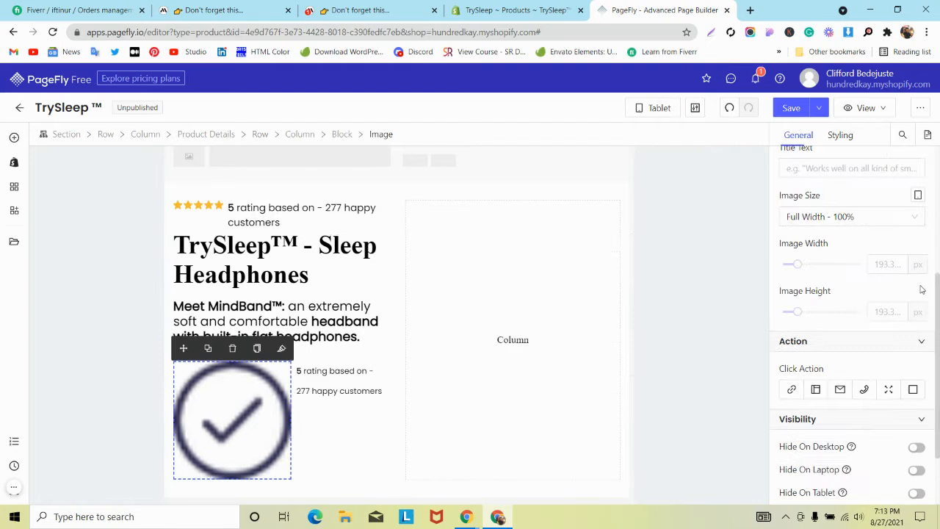
{"action": "left_click", "coordinate": [884, 266]}
{"action": "type", "text": "25"}
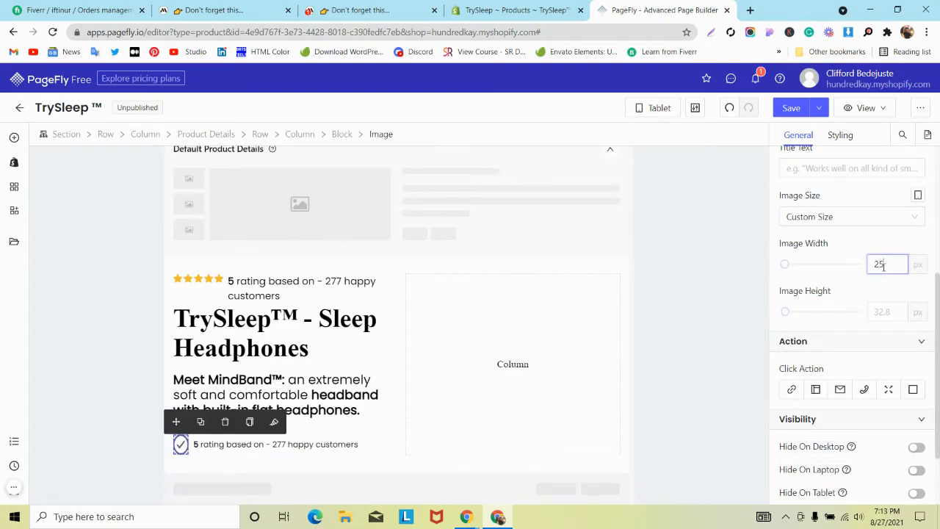
{"action": "left_click", "coordinate": [881, 310]}
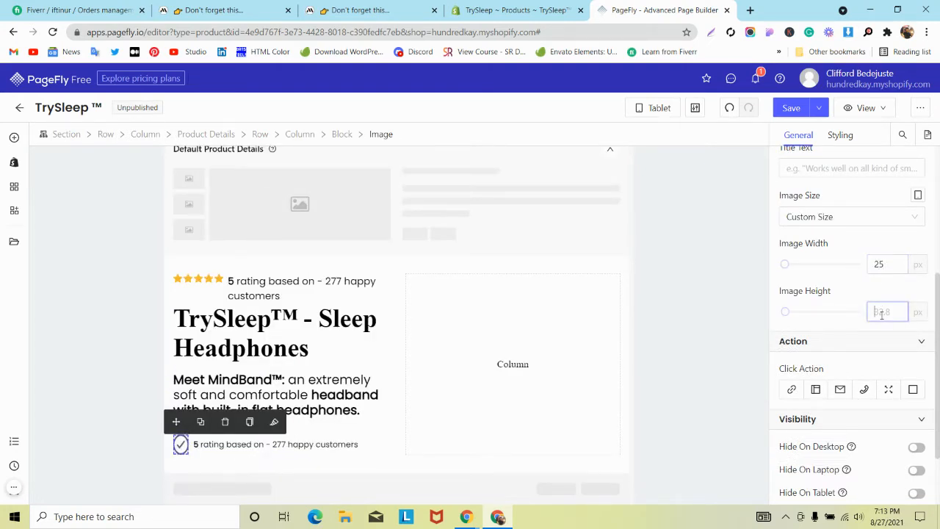
{"action": "type", "text": "25"}
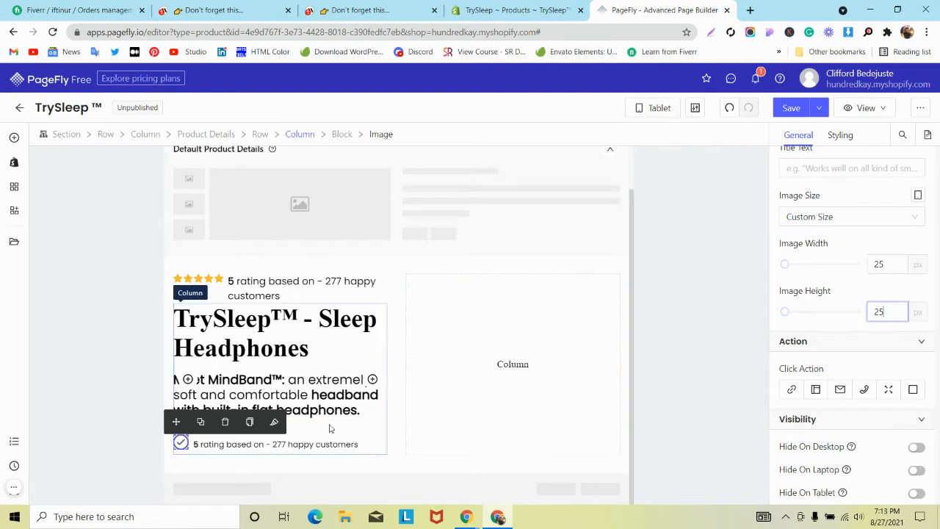
- Set the line height of the text beside the tick image to 25 px for tablet
{"action": "left_click", "coordinate": [196, 444]}
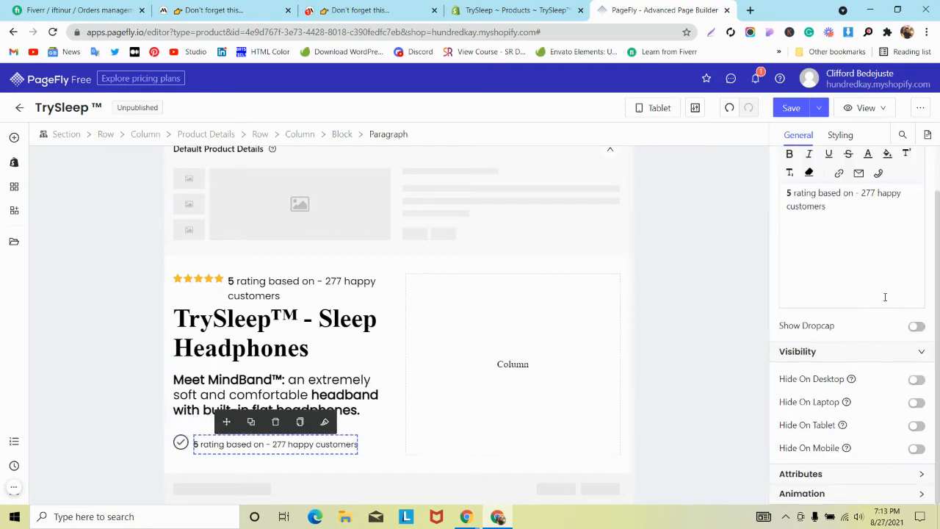
{"action": "left_click", "coordinate": [840, 135]}
{"action": "scroll", "coordinate": [860, 266], "scroll_direction": "down", "scroll_amount": 1}
{"action": "left_click", "coordinate": [838, 393]}
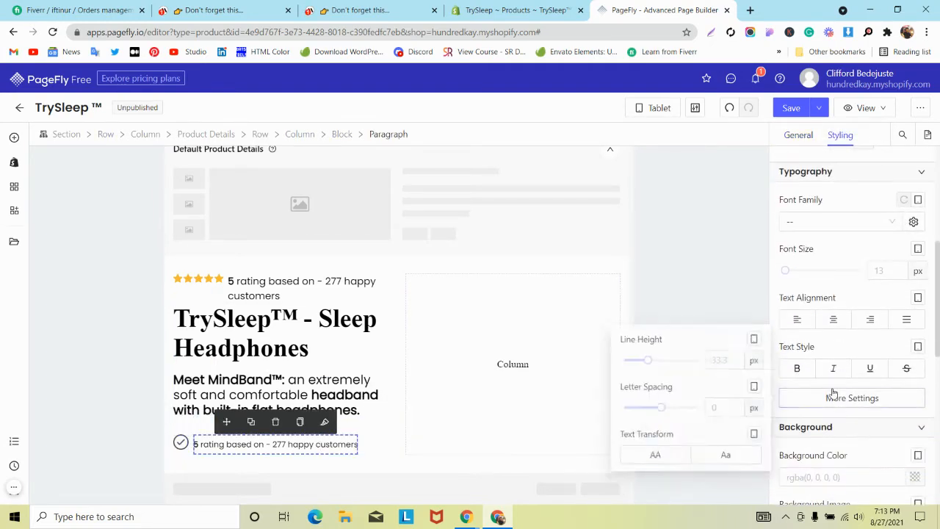
{"action": "left_click", "coordinate": [719, 357]}
{"action": "type", "text": "25"}
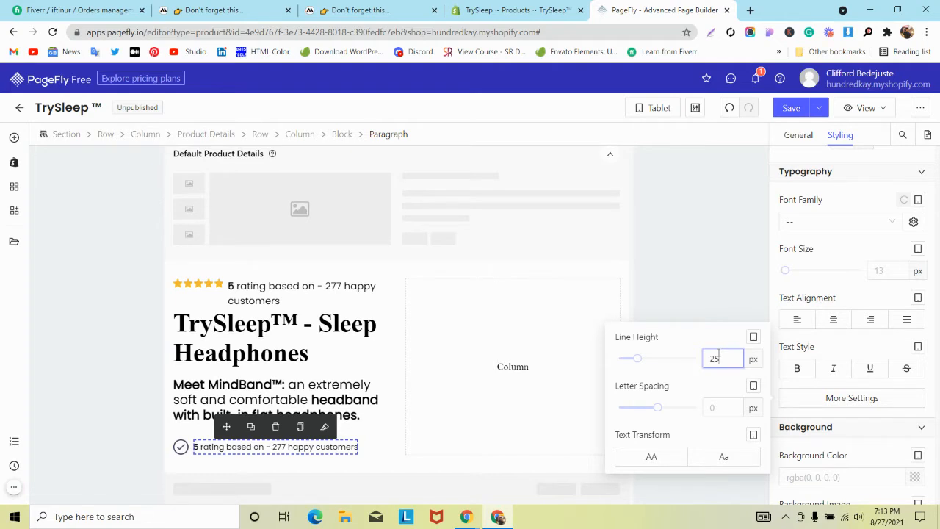
- Reduce the product title's tablet font size, trying 35 px and 32 px
{"action": "left_click", "coordinate": [270, 335]}
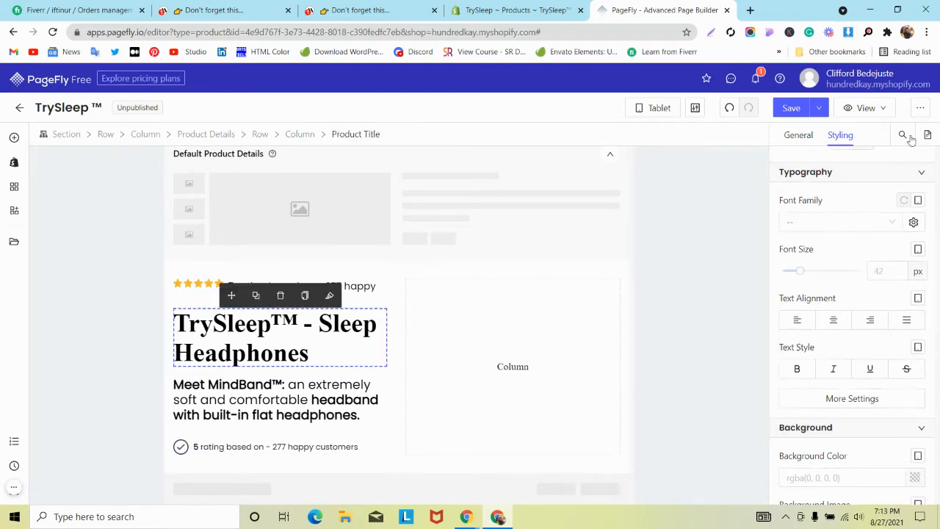
{"action": "left_click", "coordinate": [887, 272]}
{"action": "type", "text": "35"}
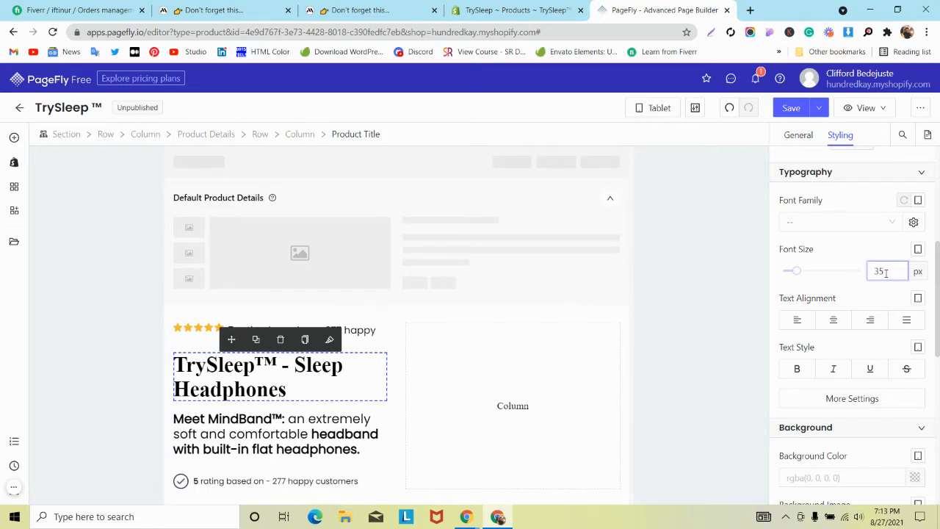
{"action": "key", "text": "BackSpace"}
{"action": "type", "text": "2"}
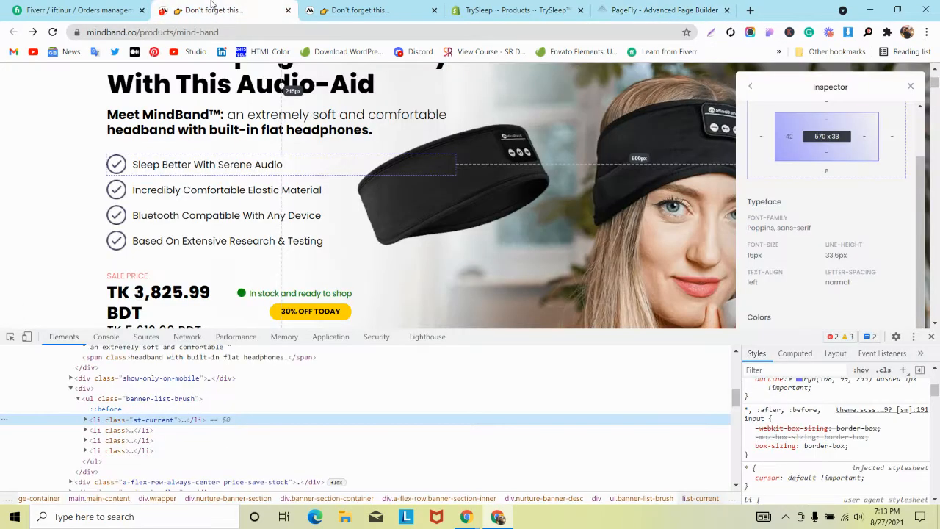
- Switch to the second MindBand product page and dock its developer tools on the right side
{"action": "left_click", "coordinate": [213, 9]}
{"action": "left_click", "coordinate": [356, 7]}
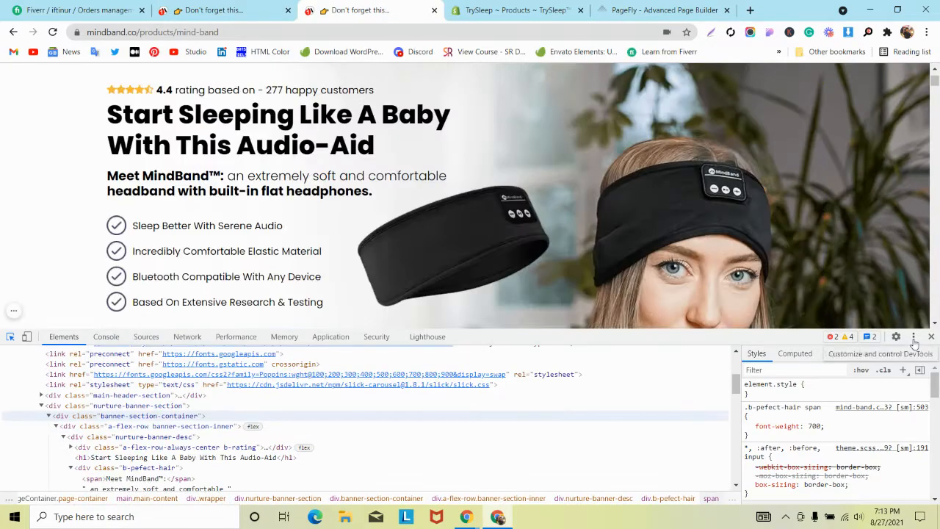
{"action": "left_click", "coordinate": [915, 337]}
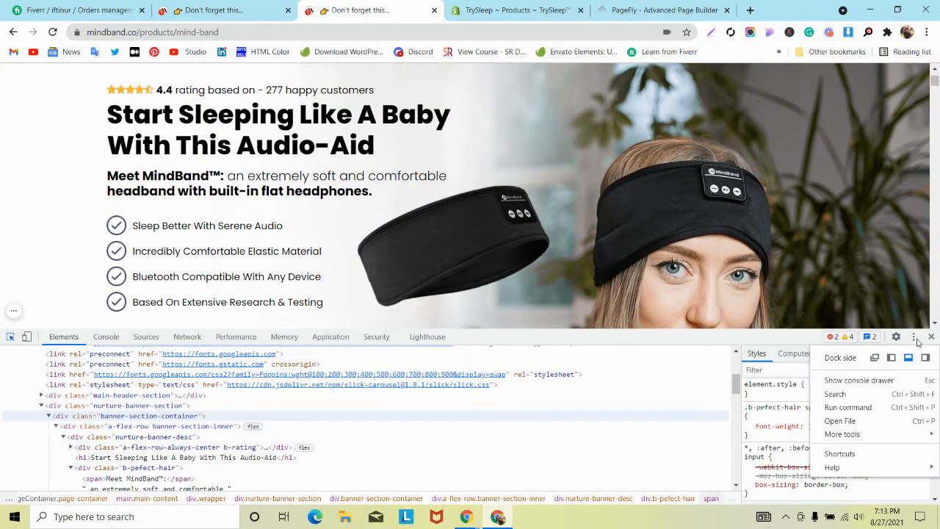
{"action": "left_click", "coordinate": [926, 358]}
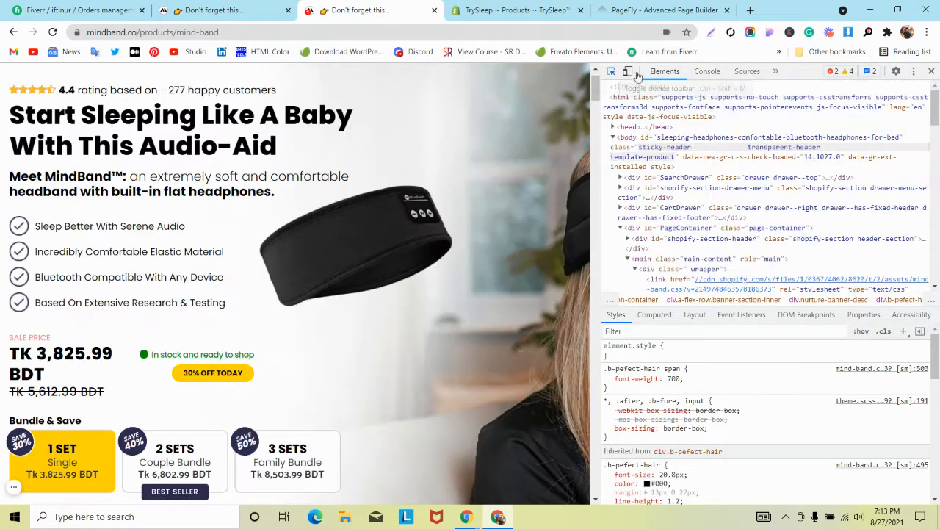
- Emulate an iPad Pro on the MindBand page and inspect the font styles of the "Start Sleeping Like A Baby" headline
{"action": "left_click", "coordinate": [633, 73]}
{"action": "left_click", "coordinate": [220, 71]}
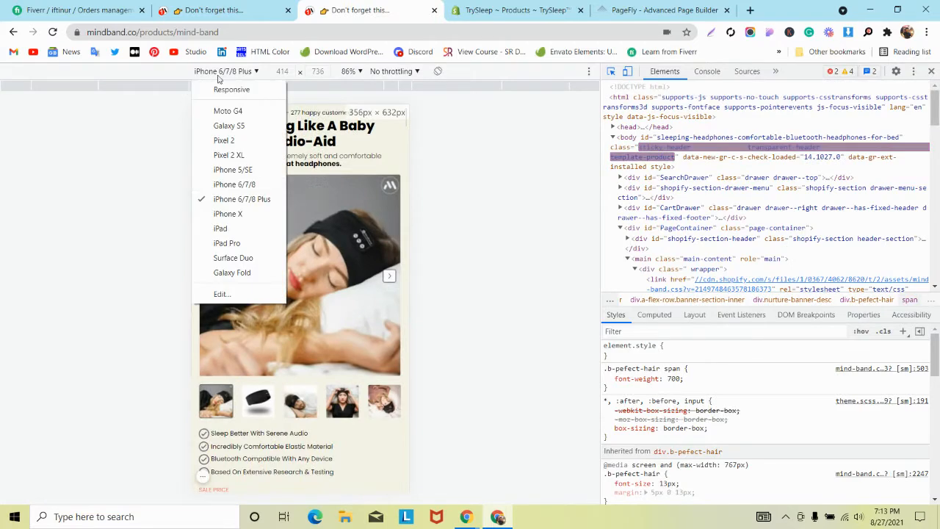
{"action": "left_click", "coordinate": [247, 243]}
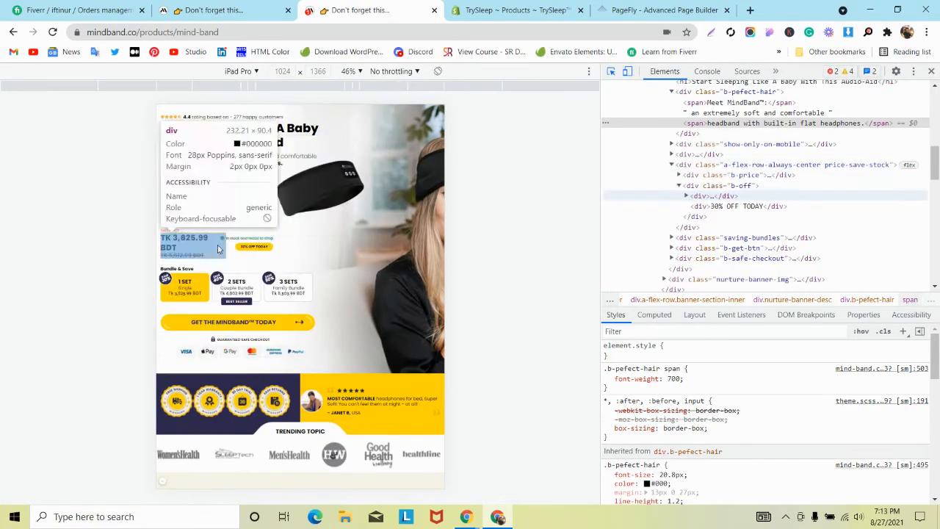
{"action": "scroll", "coordinate": [405, 182], "scroll_direction": "down", "scroll_amount": 1}
{"action": "scroll", "coordinate": [405, 182], "scroll_direction": "up", "scroll_amount": 2}
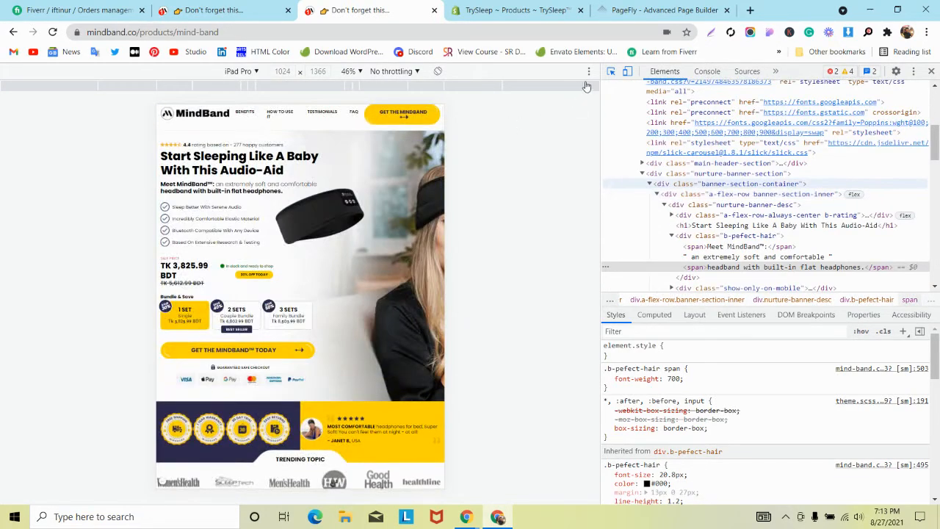
{"action": "left_click", "coordinate": [610, 72]}
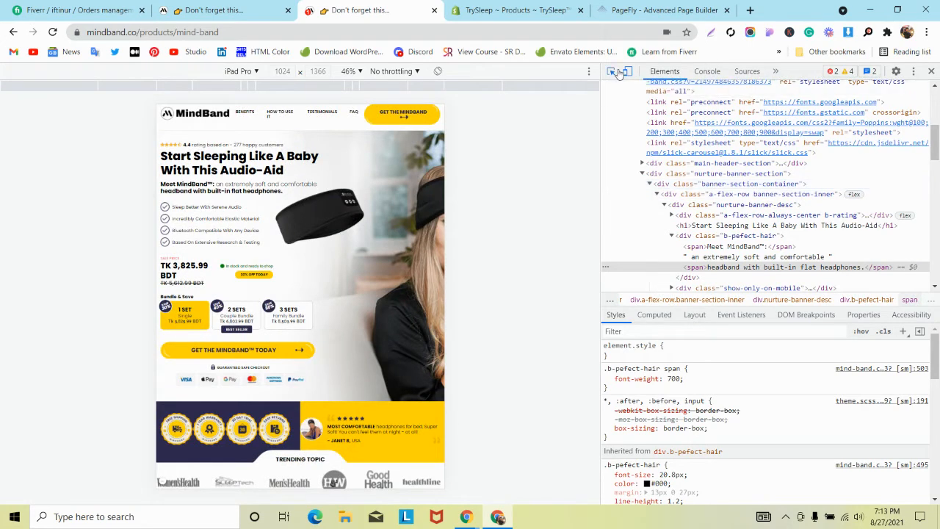
{"action": "left_click", "coordinate": [238, 166]}
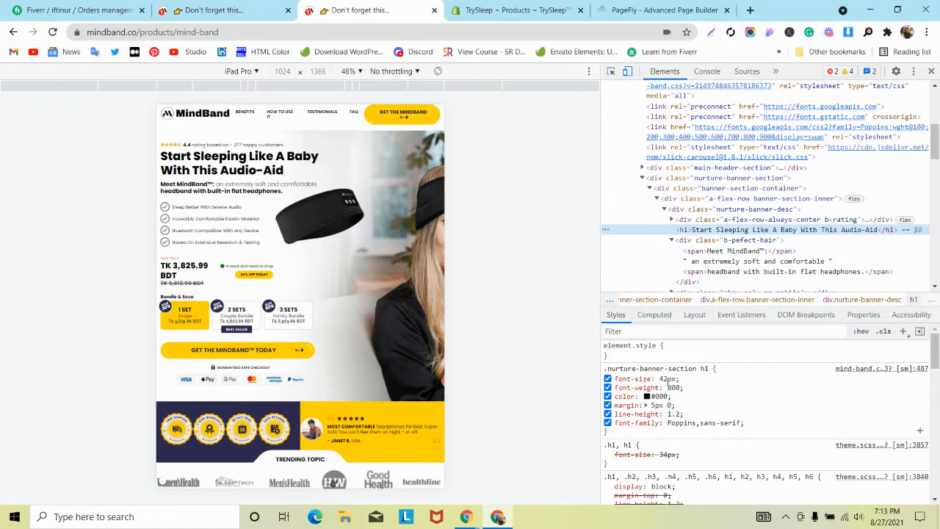
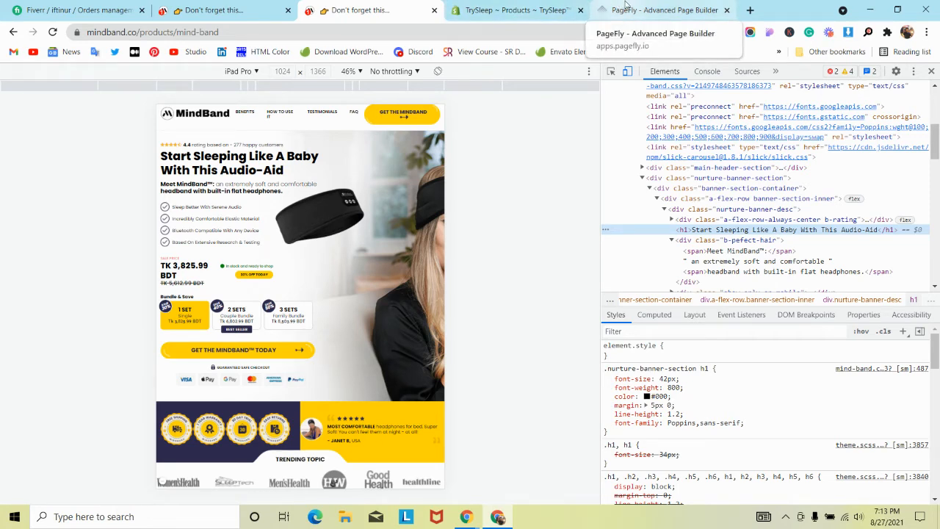
- Emulate an iPhone 6/7/8 Plus on the MindBand page and inspect the banner headline's mobile font styles
{"action": "left_click", "coordinate": [250, 71]}
{"action": "left_click", "coordinate": [252, 198]}
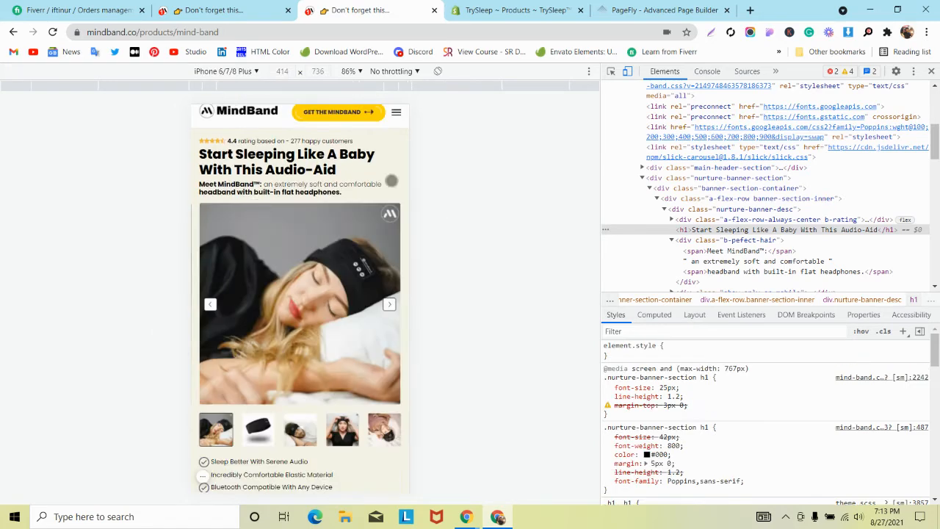
{"action": "left_click", "coordinate": [610, 72]}
{"action": "left_click", "coordinate": [327, 154]}
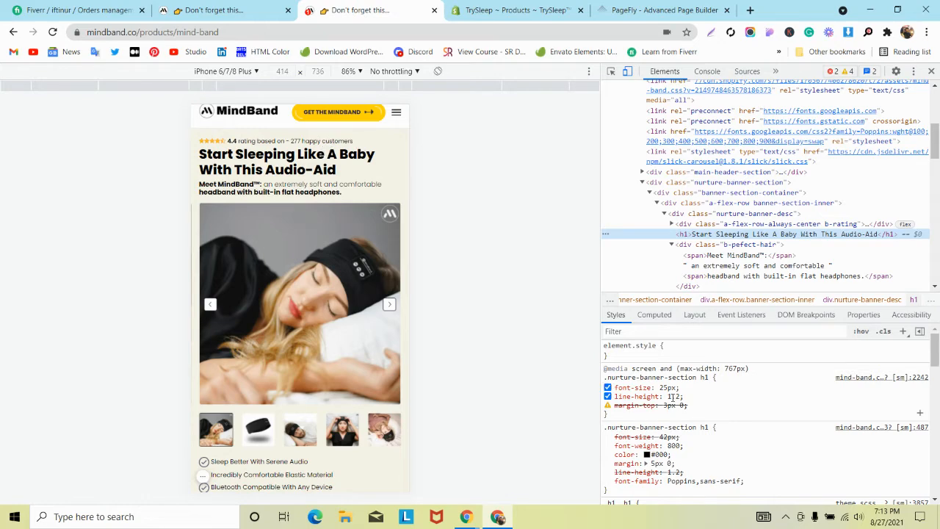
{"action": "scroll", "coordinate": [671, 397], "scroll_direction": "down", "scroll_amount": 2}
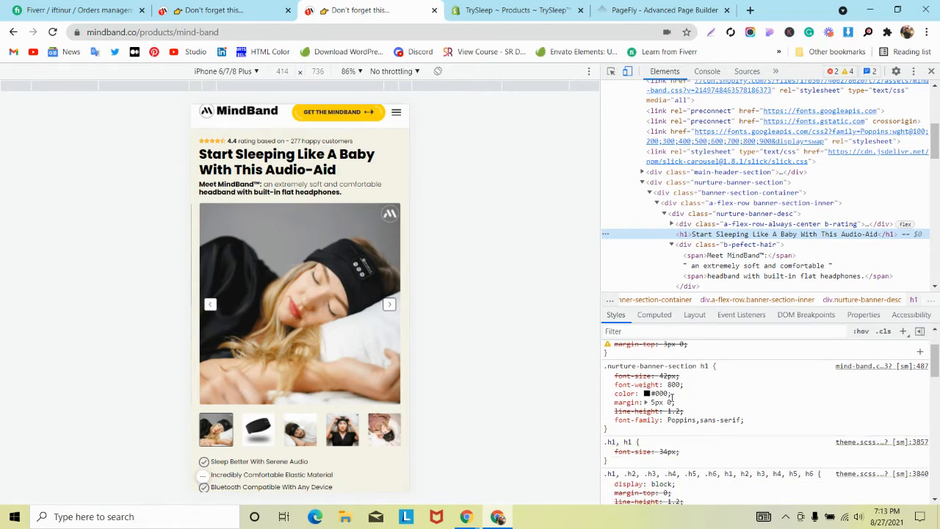
- Return to the PageFly editor and set the product title's tablet font size to 35 px
{"action": "left_click", "coordinate": [662, 10]}
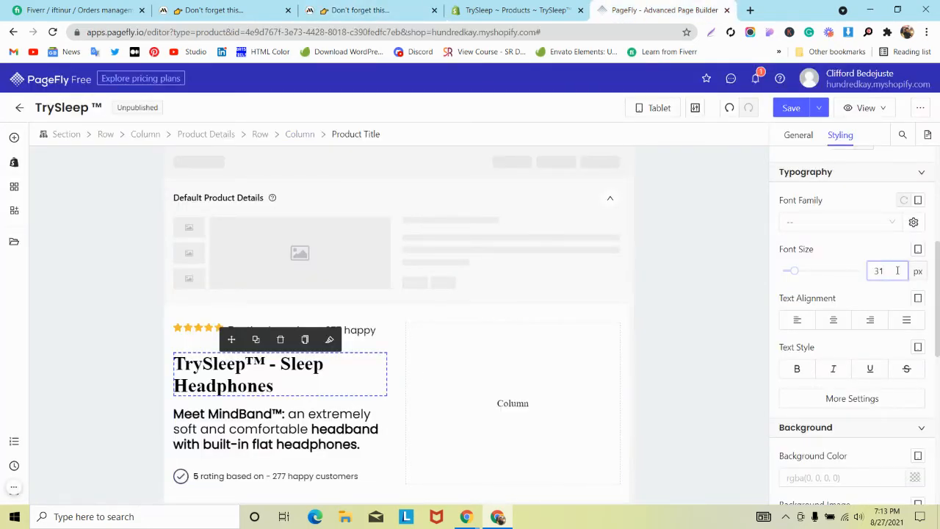
{"action": "scroll", "coordinate": [894, 269], "scroll_direction": "up", "scroll_amount": 4}
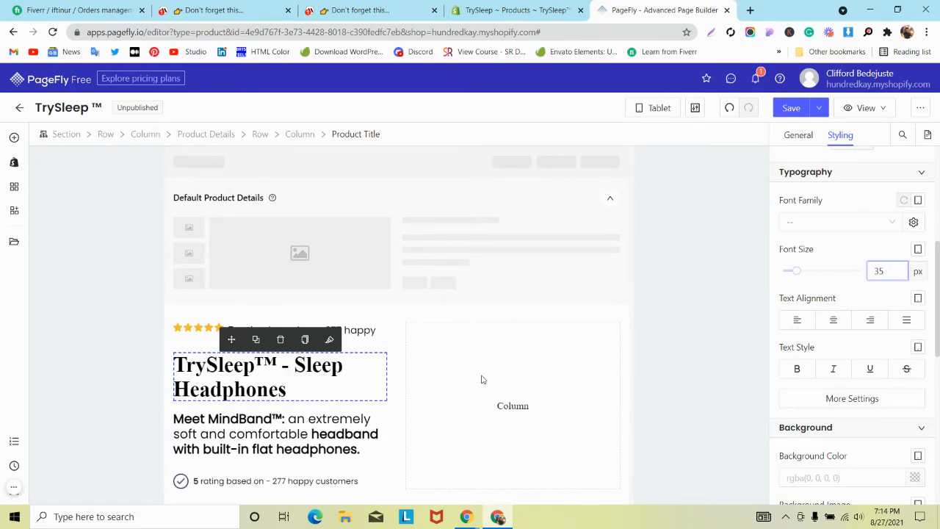
- Set the font size of the "Meet MindBand" description paragraph to 18 px for tablet
{"action": "scroll", "coordinate": [441, 397], "scroll_direction": "down", "scroll_amount": 1}
{"action": "left_click", "coordinate": [279, 400]}
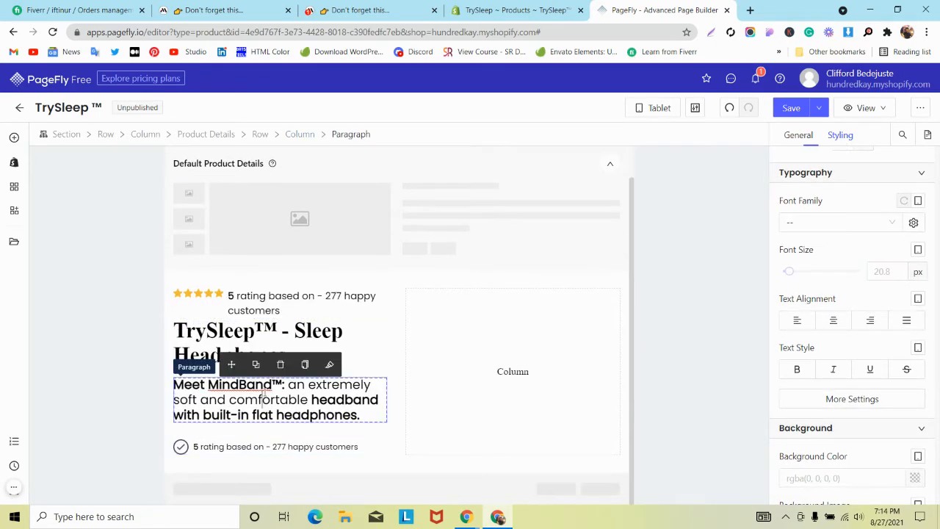
{"action": "left_click", "coordinate": [876, 271]}
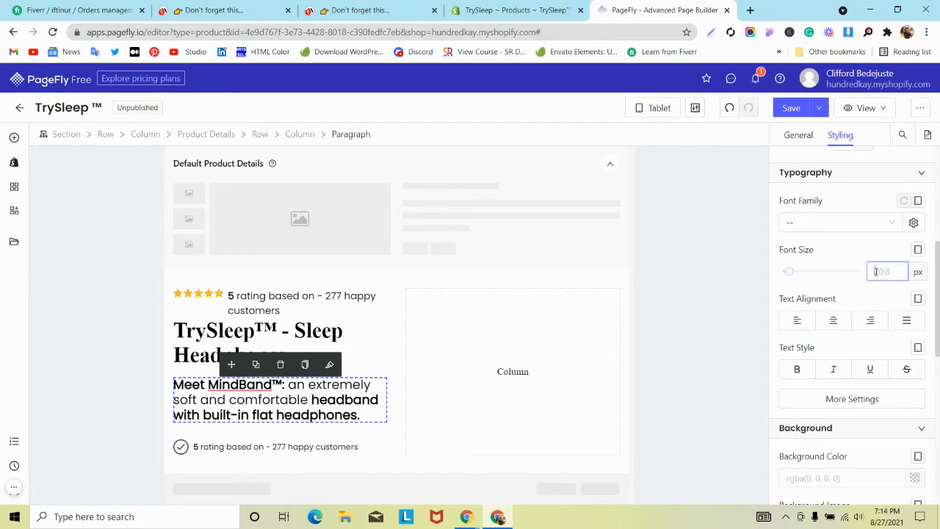
{"action": "type", "text": "18"}
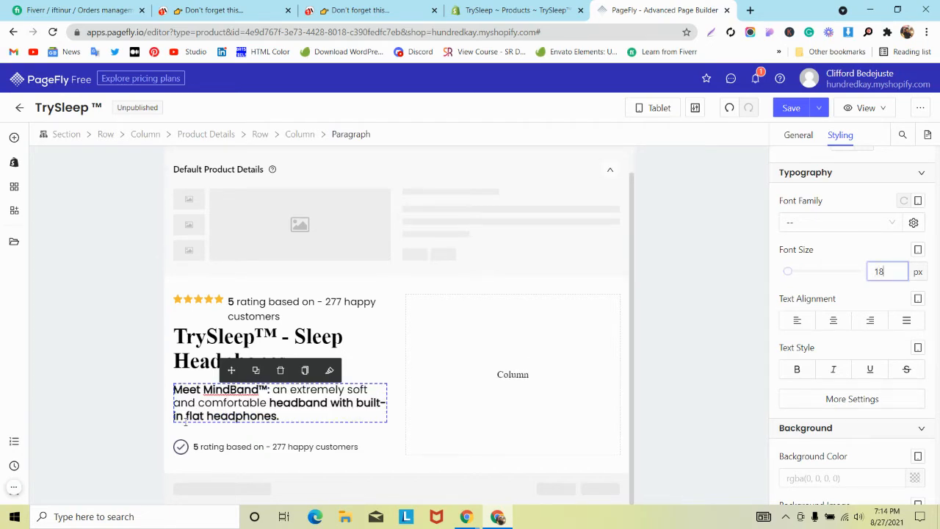
- Set the star-rating text's tablet font size to 12 px and open the first star icon's general settings
{"action": "left_click", "coordinate": [261, 303]}
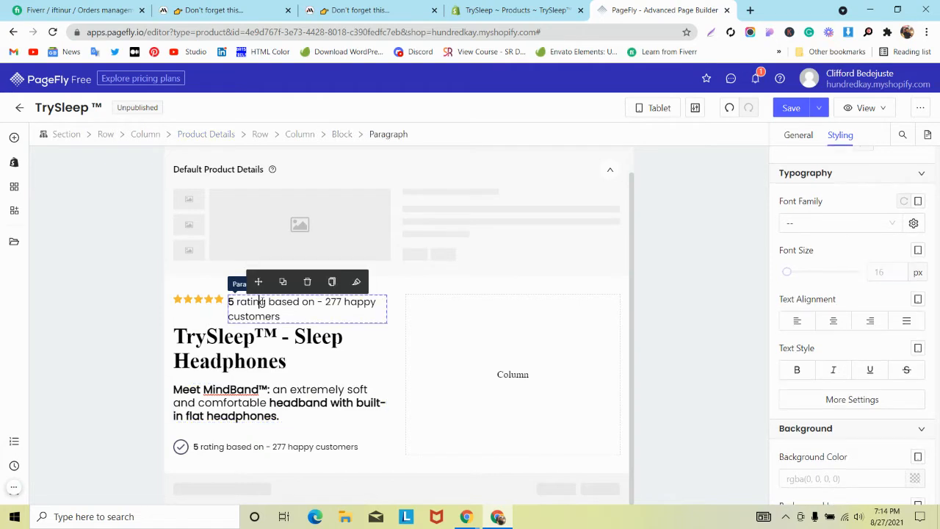
{"action": "left_click", "coordinate": [884, 274]}
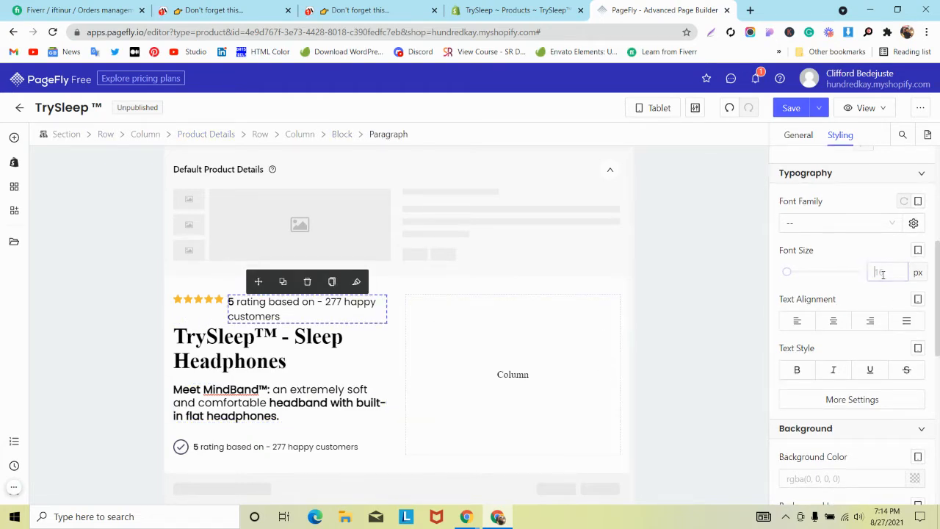
{"action": "type", "text": "15"}
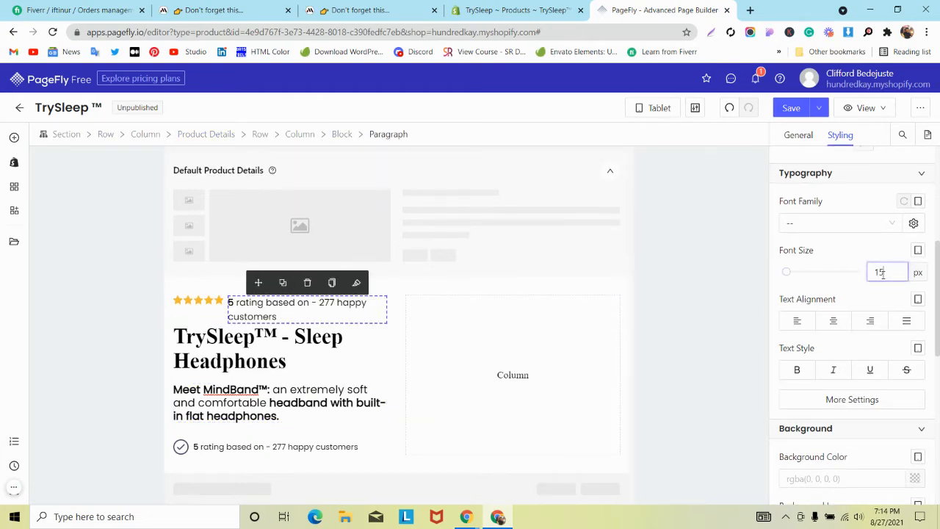
{"action": "key", "text": "Down"}
{"action": "key", "text": "Down"}
{"action": "key", "text": "Down"}
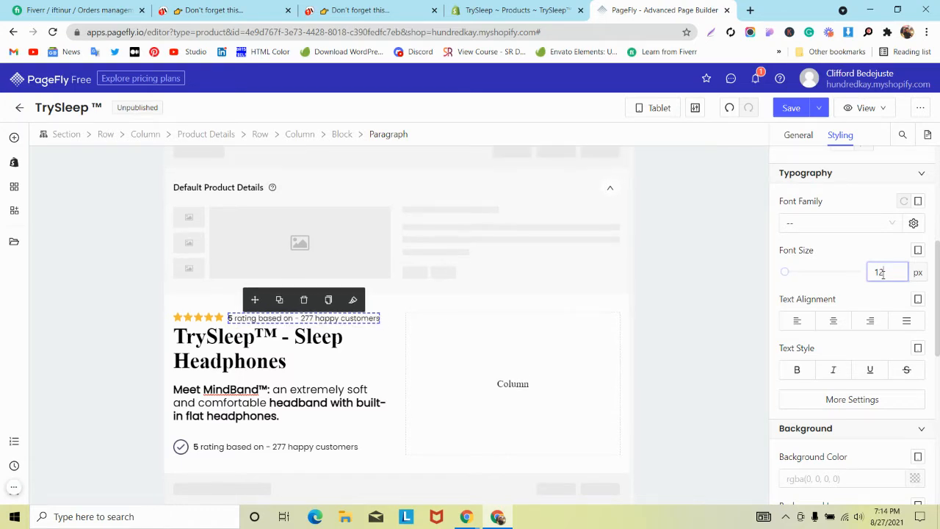
{"action": "left_click", "coordinate": [178, 317]}
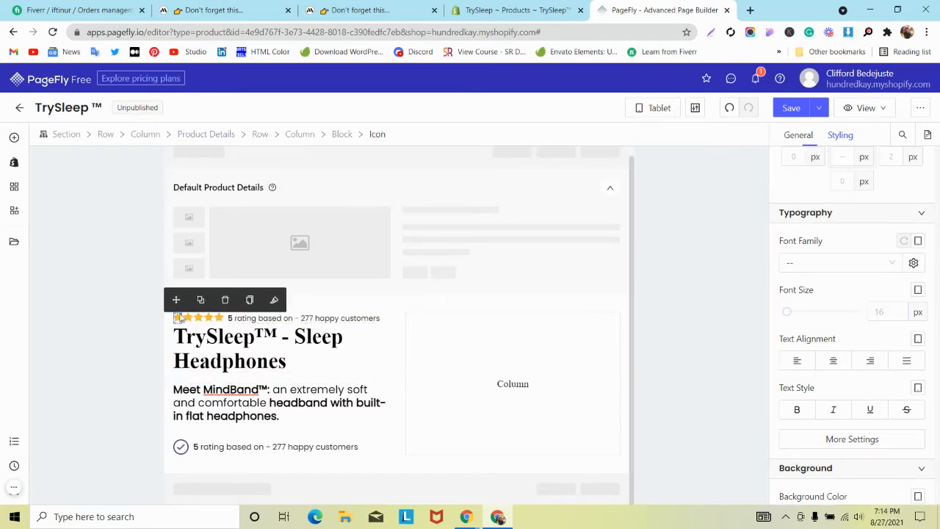
{"action": "left_click", "coordinate": [797, 140]}
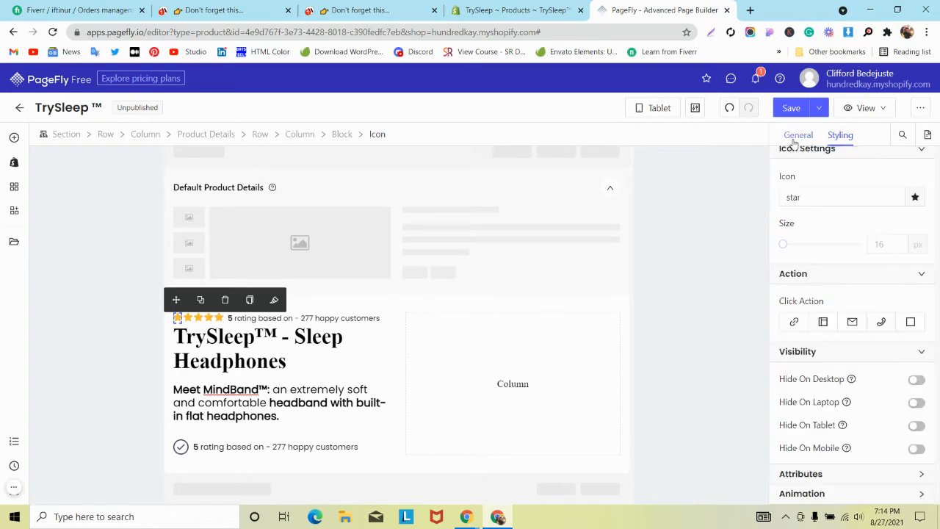
- Set the product title's tablet font size to 30 px and save the page
{"action": "left_click", "coordinate": [358, 351]}
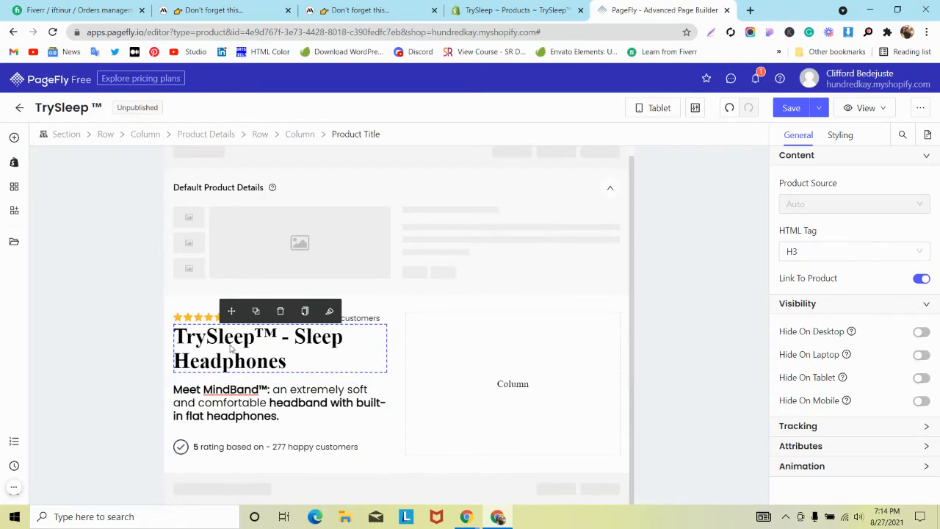
{"action": "left_click", "coordinate": [850, 137]}
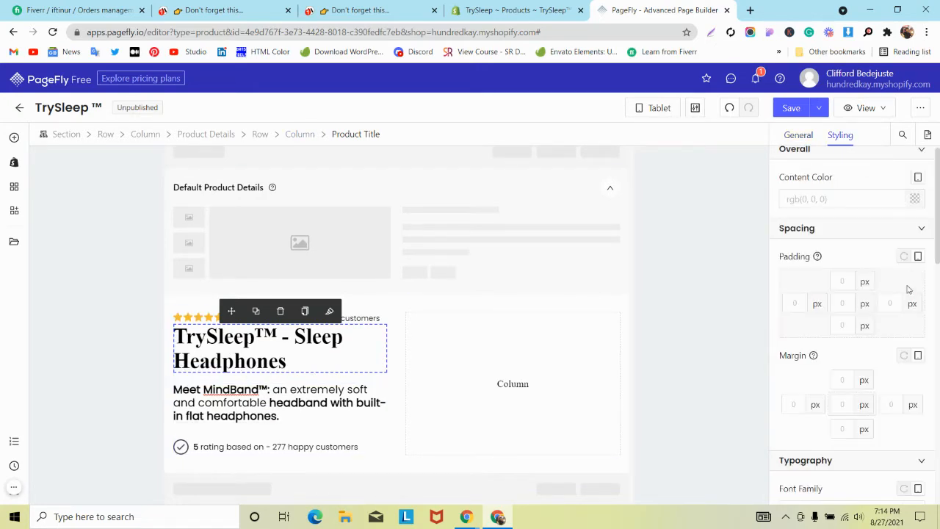
{"action": "scroll", "coordinate": [908, 300], "scroll_direction": "down", "scroll_amount": 5}
{"action": "left_click", "coordinate": [886, 255]}
{"action": "key", "text": "Down"}
{"action": "key", "text": "Down"}
{"action": "key", "text": "Down"}
{"action": "key", "text": "Down"}
{"action": "key", "text": "Down"}
{"action": "key", "text": "Down"}
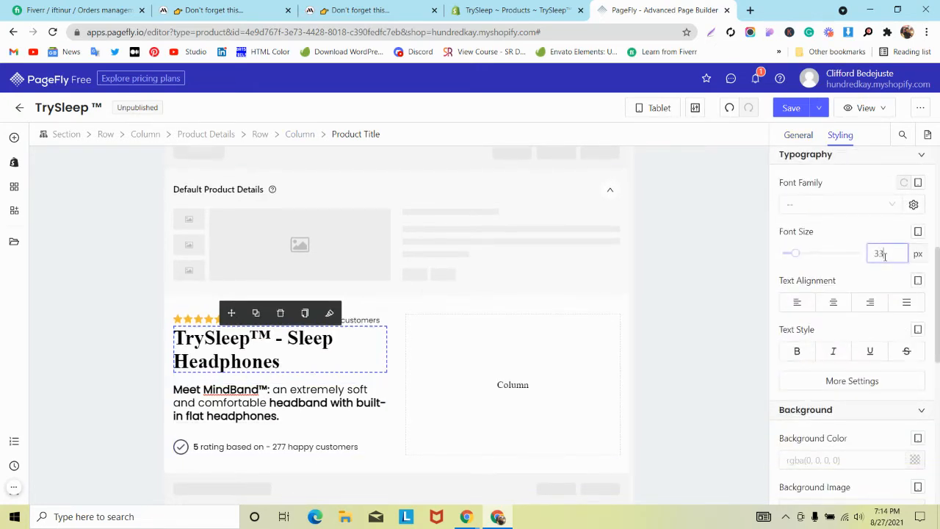
{"action": "key", "text": "Up"}
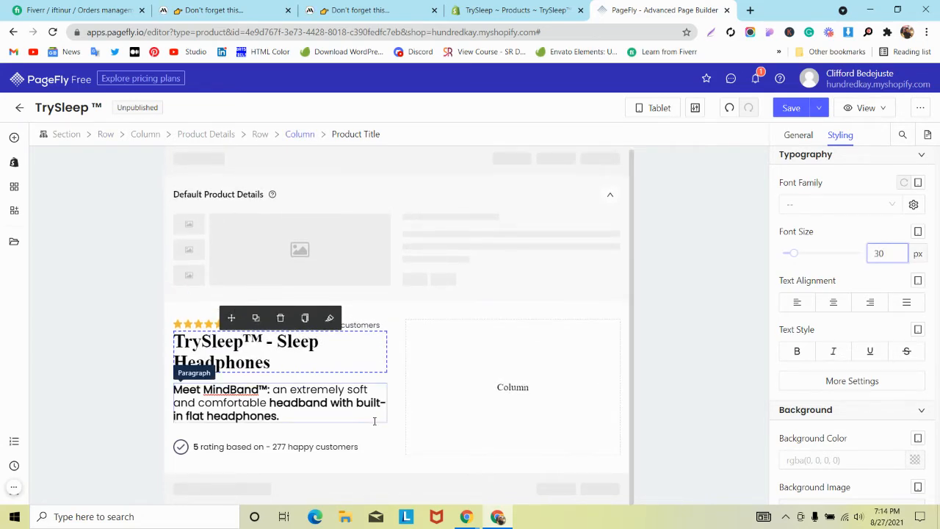
{"action": "left_click", "coordinate": [279, 413]}
{"action": "left_click", "coordinate": [790, 115]}
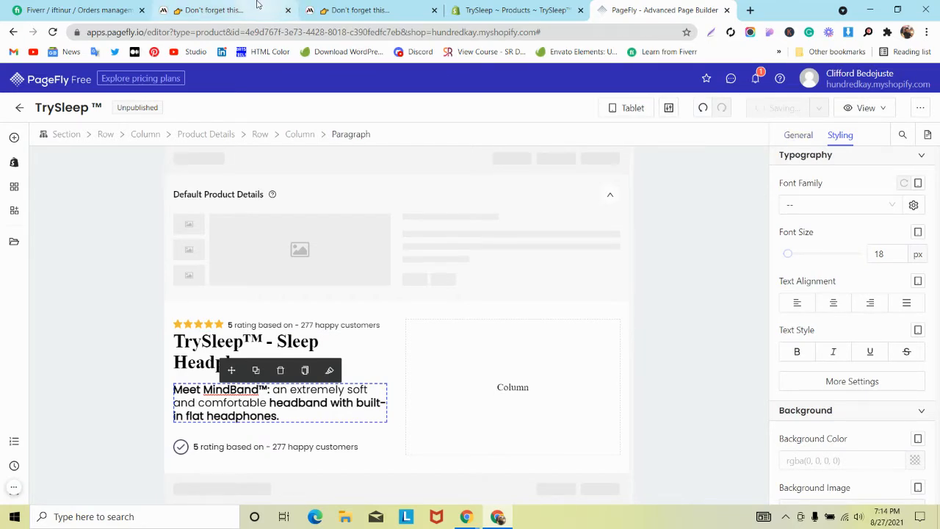
- Switch to the iPhone-emulated MindBand page and examine its mobile banner, image gallery, benefit list and bundle offers
{"action": "left_click", "coordinate": [277, 15]}
{"action": "left_click", "coordinate": [323, 9]}
{"action": "scroll", "coordinate": [252, 240], "scroll_direction": "down", "scroll_amount": 3}
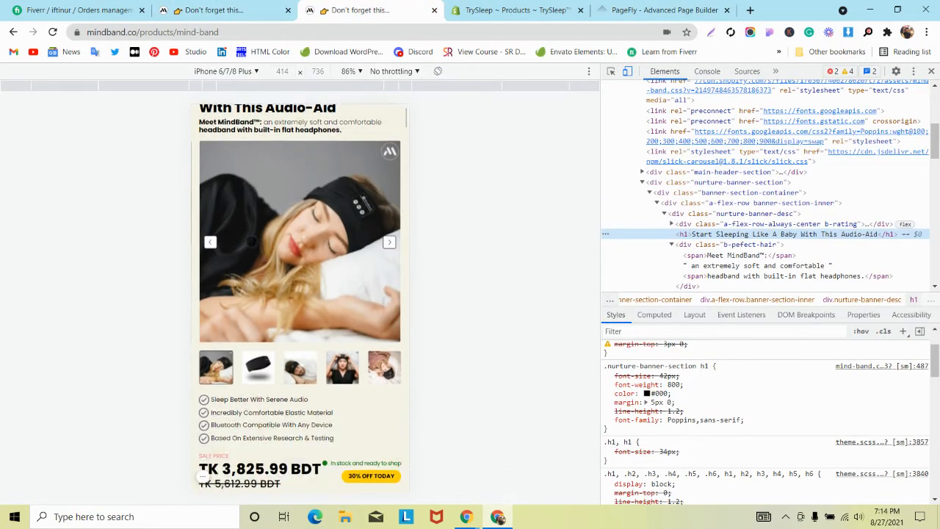
{"action": "scroll", "coordinate": [252, 240], "scroll_direction": "up", "scroll_amount": 3}
{"action": "scroll", "coordinate": [252, 240], "scroll_direction": "down", "scroll_amount": 2}
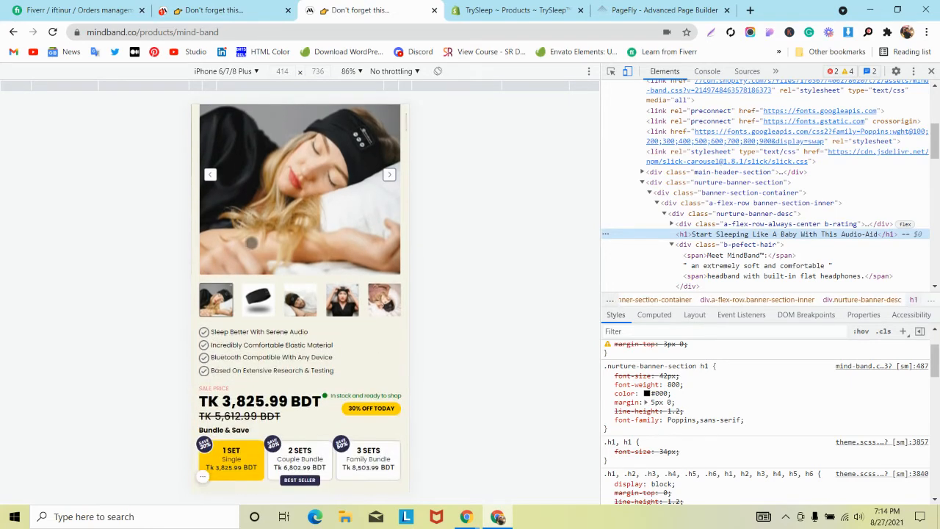
{"action": "scroll", "coordinate": [252, 242], "scroll_direction": "up", "scroll_amount": 2}
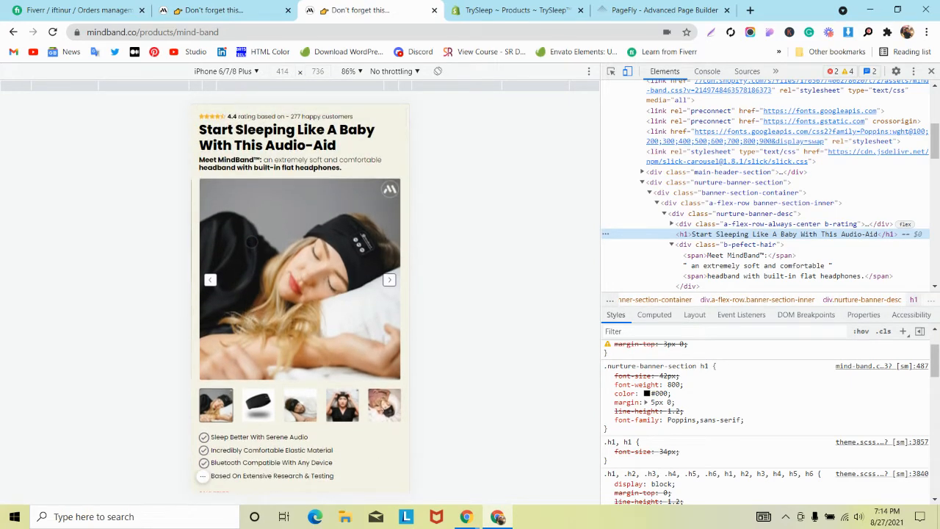
{"action": "scroll", "coordinate": [251, 241], "scroll_direction": "down", "scroll_amount": 1}
{"action": "scroll", "coordinate": [257, 257], "scroll_direction": "up", "scroll_amount": 1}
- Close the developer tools on the desktop MindBand page and examine its benefit list, pricing, bundle offers and trust badges
{"action": "left_click", "coordinate": [221, 10]}
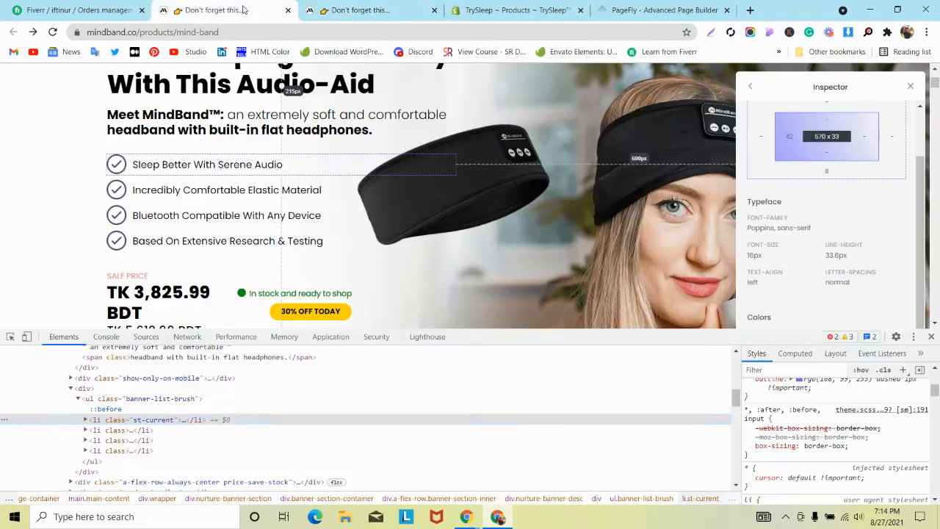
{"action": "scroll", "coordinate": [448, 211], "scroll_direction": "up", "scroll_amount": 1}
{"action": "scroll", "coordinate": [448, 211], "scroll_direction": "down", "scroll_amount": 3}
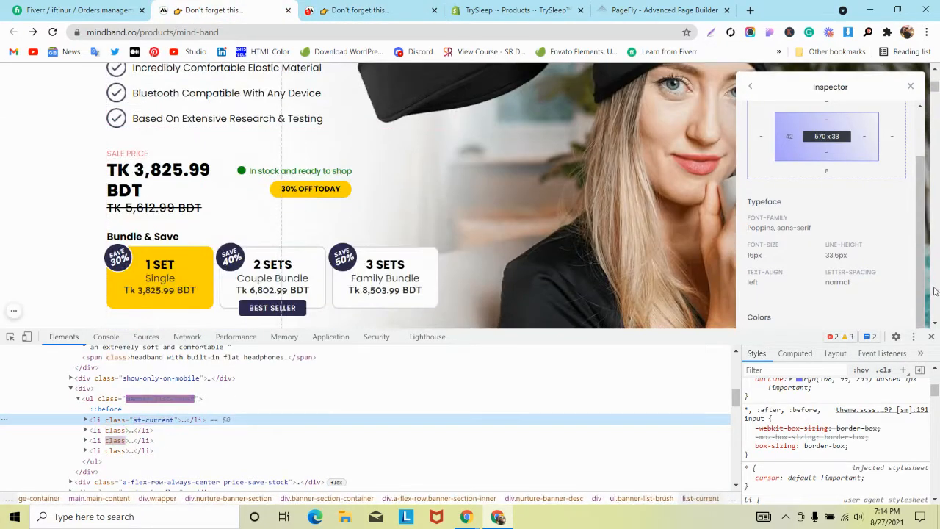
{"action": "left_click", "coordinate": [932, 337]}
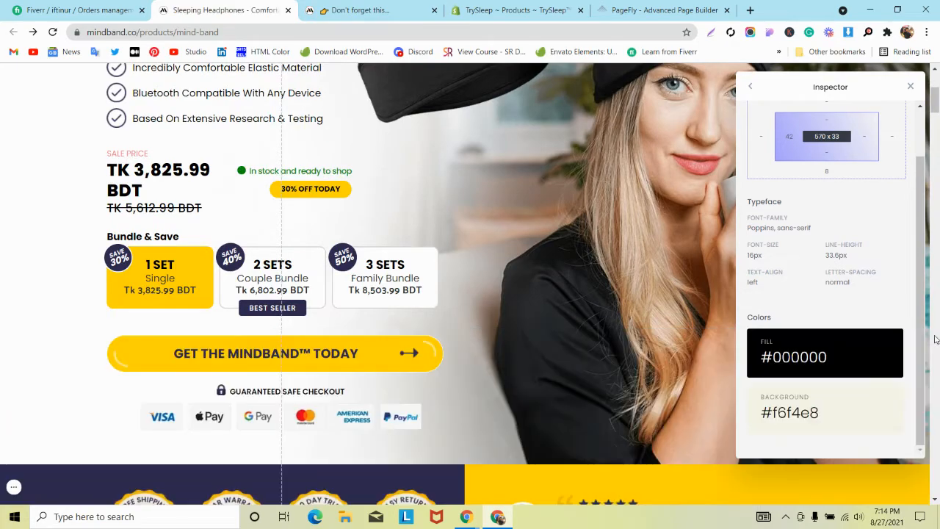
{"action": "scroll", "coordinate": [341, 299], "scroll_direction": "up", "scroll_amount": 1}
{"action": "scroll", "coordinate": [341, 299], "scroll_direction": "down", "scroll_amount": 2}
{"action": "scroll", "coordinate": [340, 299], "scroll_direction": "down", "scroll_amount": 2}
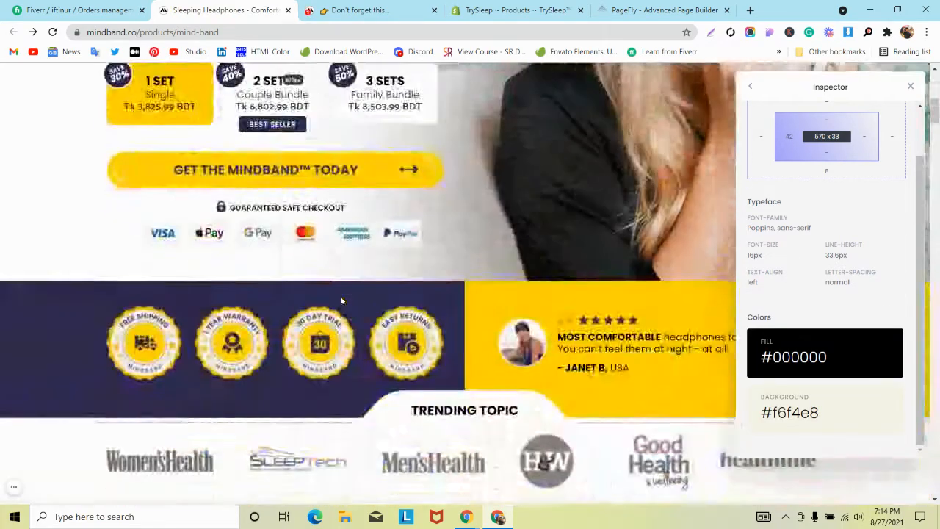
{"action": "scroll", "coordinate": [340, 299], "scroll_direction": "up", "scroll_amount": 5}
{"action": "scroll", "coordinate": [340, 299], "scroll_direction": "down", "scroll_amount": 5}
{"action": "scroll", "coordinate": [340, 302], "scroll_direction": "up", "scroll_amount": 5}
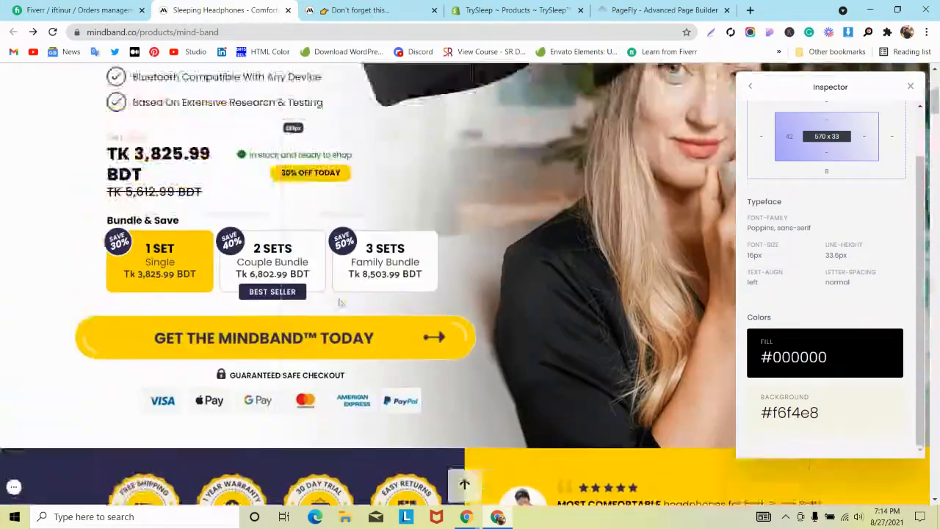
{"action": "scroll", "coordinate": [340, 301], "scroll_direction": "down", "scroll_amount": 3}
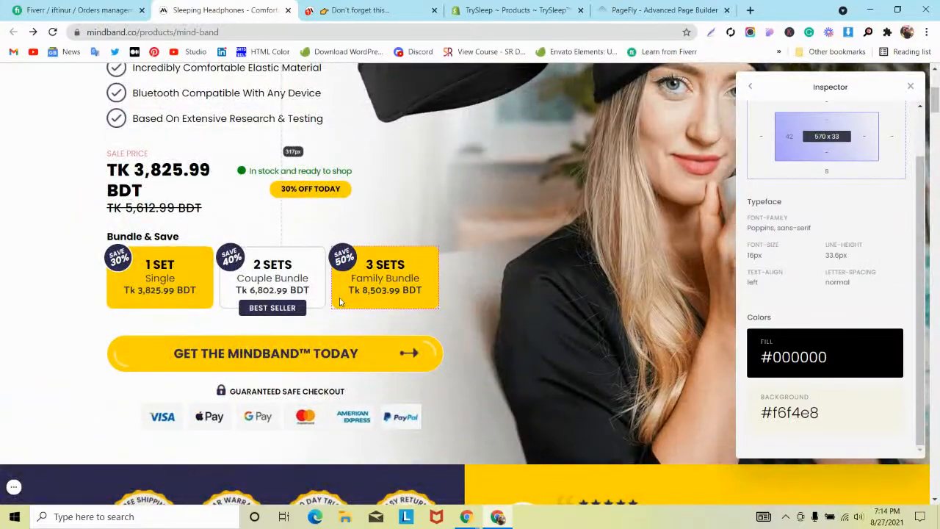
- Compare the benefit list and pricing block between the mobile and desktop versions of the MindBand page
{"action": "left_click", "coordinate": [368, 10]}
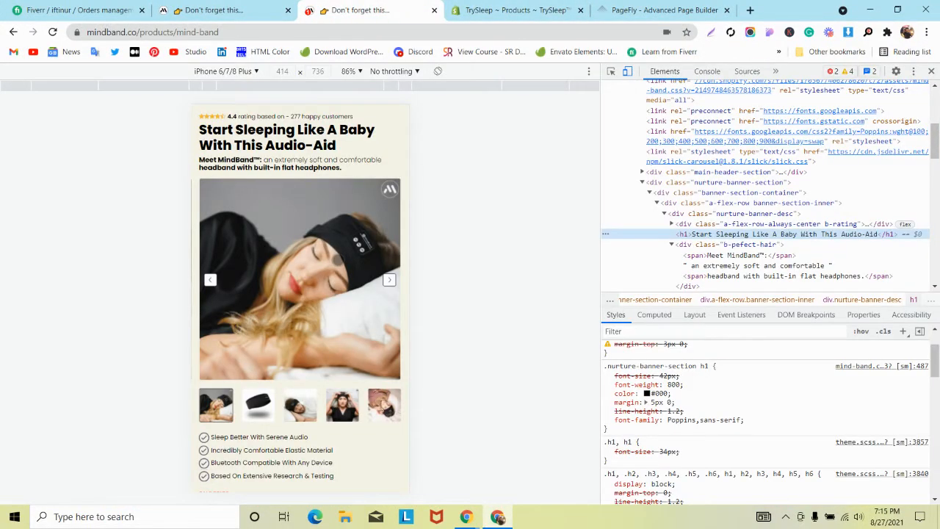
{"action": "scroll", "coordinate": [338, 260], "scroll_direction": "up", "scroll_amount": 3}
{"action": "scroll", "coordinate": [338, 259], "scroll_direction": "down", "scroll_amount": 5}
{"action": "scroll", "coordinate": [338, 259], "scroll_direction": "up", "scroll_amount": 3}
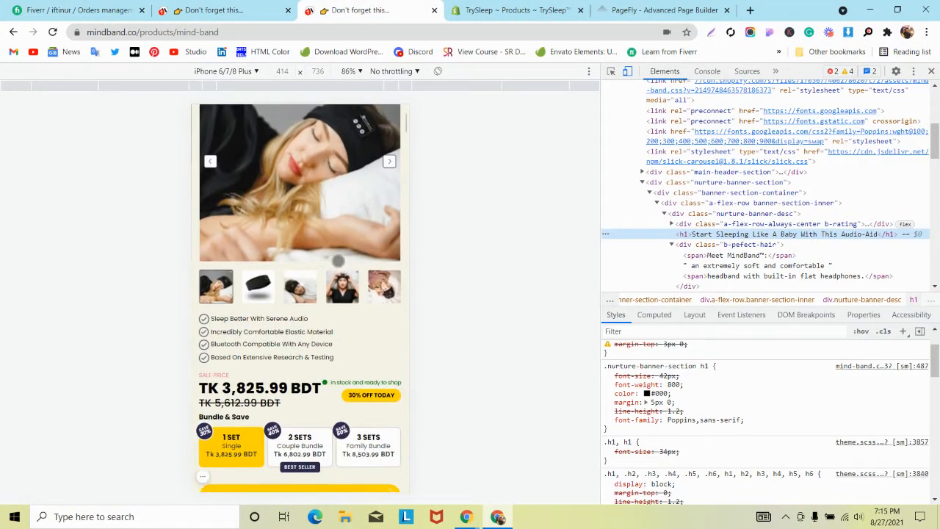
{"action": "scroll", "coordinate": [338, 261], "scroll_direction": "down", "scroll_amount": 2}
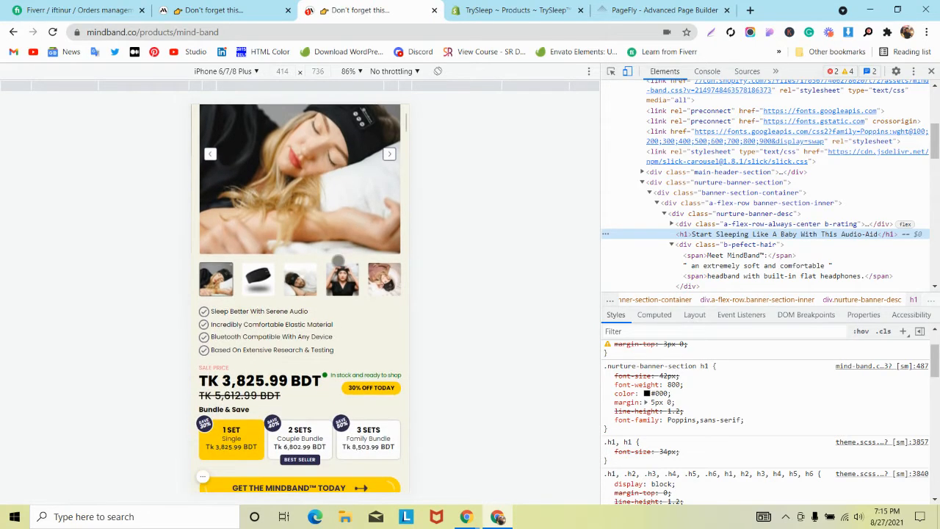
{"action": "scroll", "coordinate": [338, 261], "scroll_direction": "up", "scroll_amount": 2}
{"action": "scroll", "coordinate": [338, 261], "scroll_direction": "down", "scroll_amount": 2}
{"action": "left_click", "coordinate": [213, 9]}
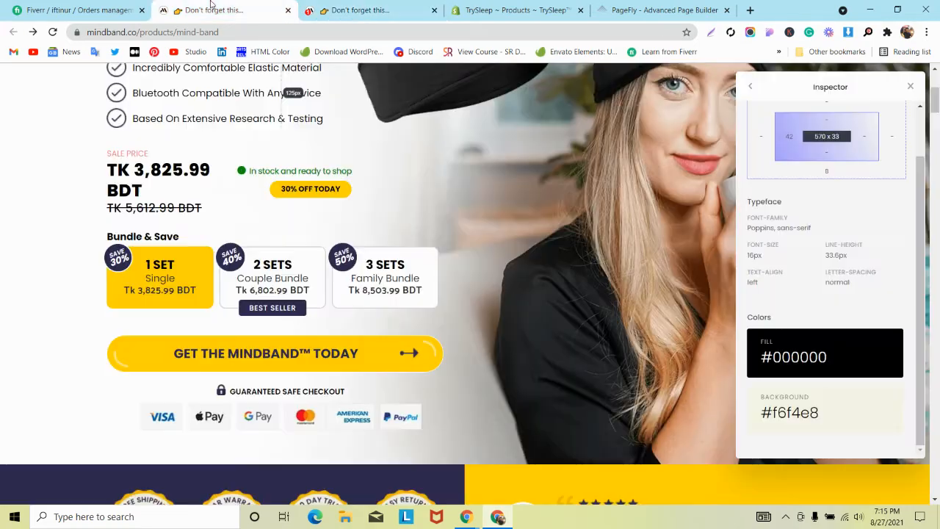
{"action": "scroll", "coordinate": [398, 180], "scroll_direction": "down", "scroll_amount": 3}
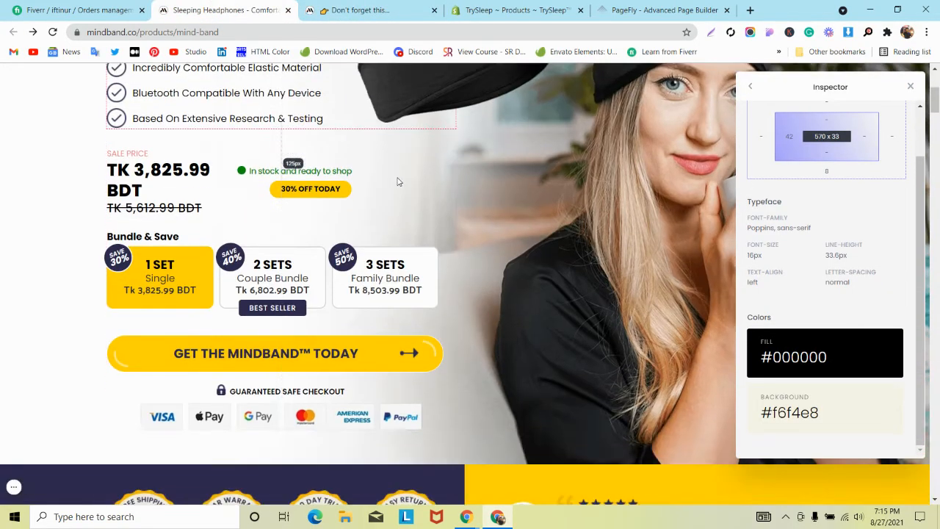
{"action": "scroll", "coordinate": [398, 180], "scroll_direction": "up", "scroll_amount": 2}
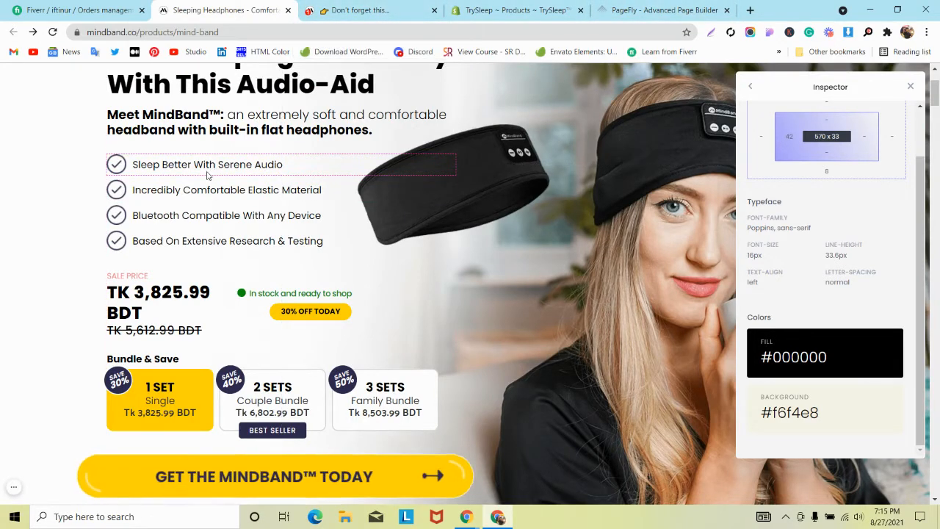
- Inspect the mobile font size, padding, margin and line height of the "Sleep Better With Serene Audio" list item on the emulated MindBand page
{"action": "key", "text": "ctrl+Tab"}
{"action": "scroll", "coordinate": [273, 223], "scroll_direction": "down", "scroll_amount": 2}
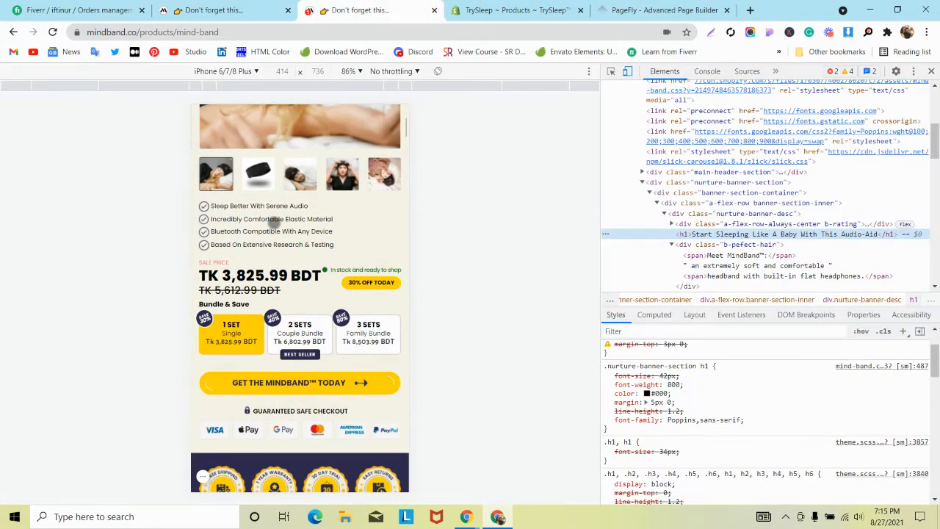
{"action": "left_click", "coordinate": [610, 71]}
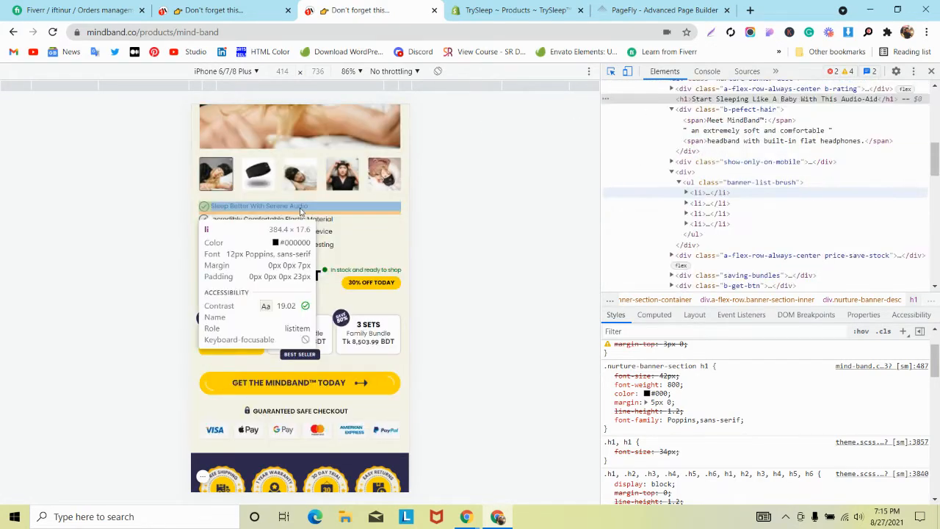
{"action": "left_click", "coordinate": [257, 206]}
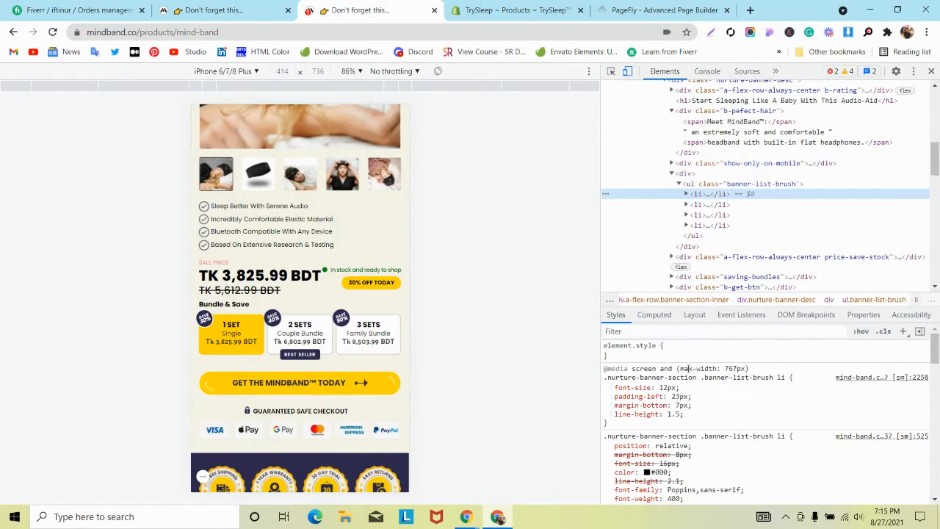
{"action": "left_click_drag", "start_coordinate": [618, 390], "coordinate": [693, 424]}
{"action": "left_click", "coordinate": [632, 394]}
{"action": "left_click_drag", "start_coordinate": [615, 387], "coordinate": [675, 412]}
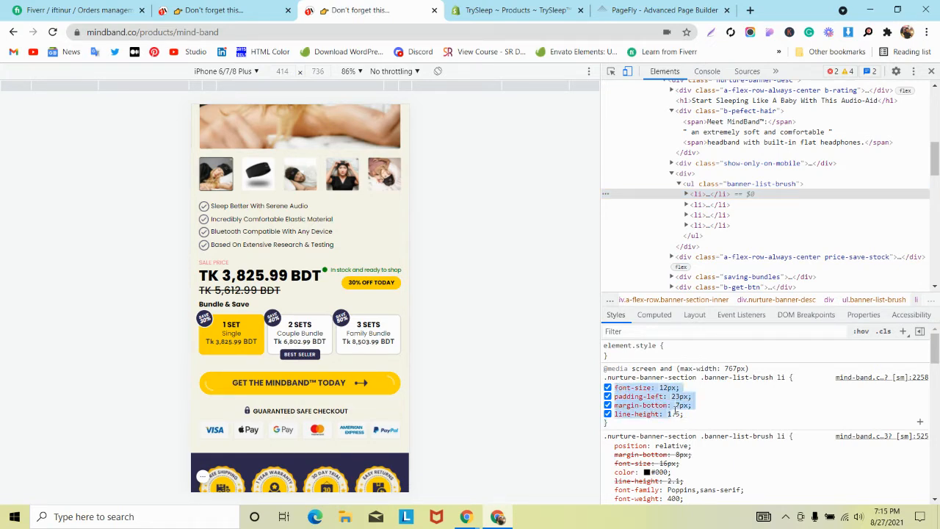
{"action": "right_click", "coordinate": [655, 396]}
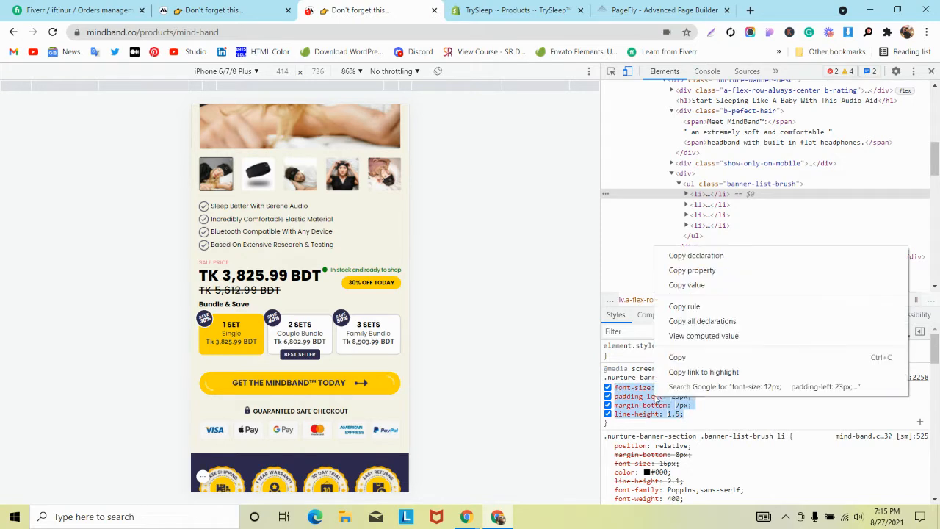
{"action": "left_click", "coordinate": [726, 426]}
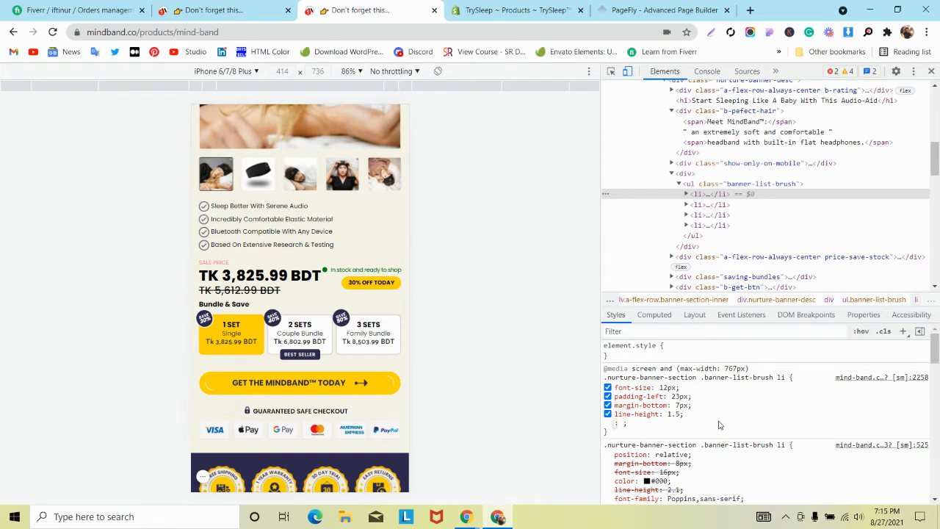
- Return to the PageFly editor and change the device view mode to Mobile
{"action": "left_click", "coordinate": [661, 9]}
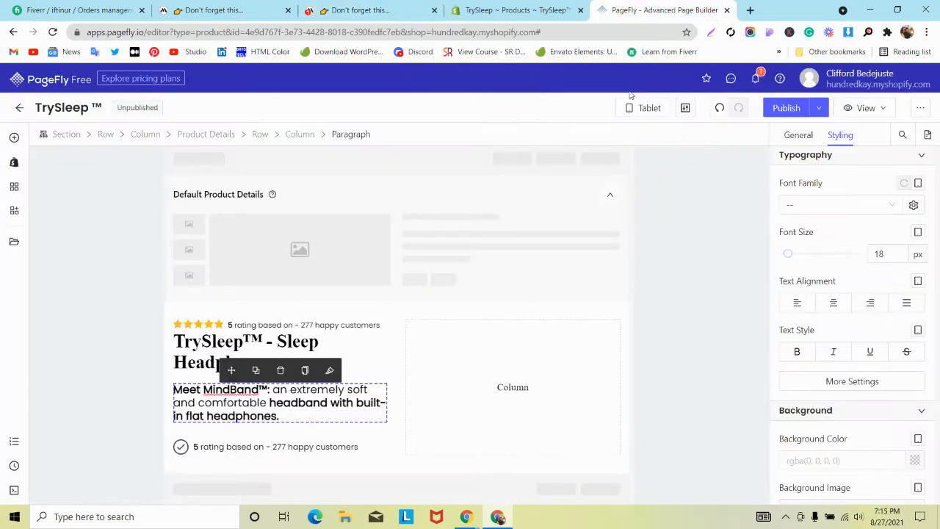
{"action": "left_click", "coordinate": [641, 108]}
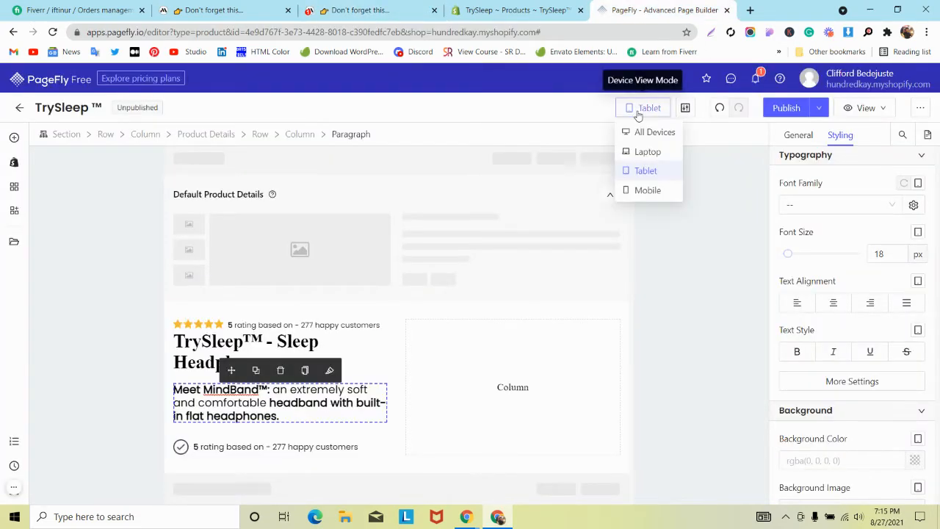
{"action": "left_click", "coordinate": [643, 190]}
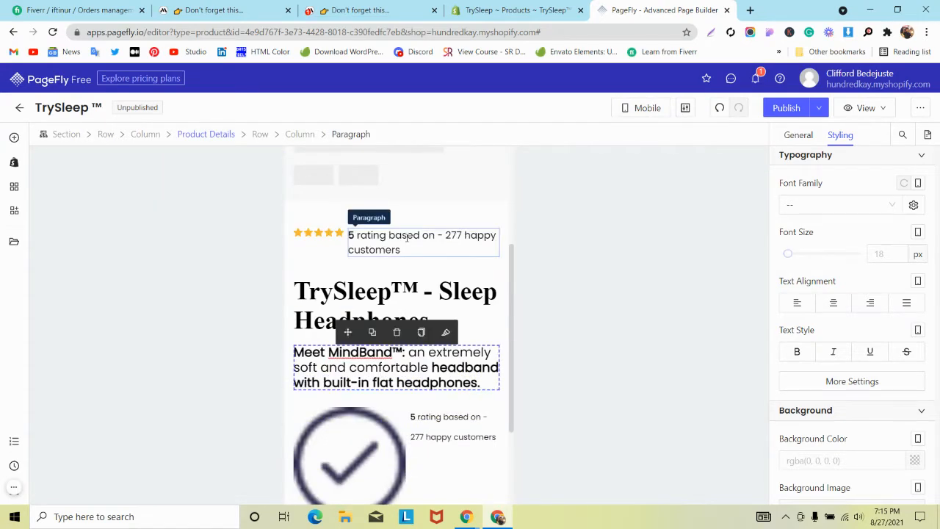
- Compare the rating, headline and intro text of the emulated mobile MindBand page with the TrySleep mobile layout in PageFly
{"action": "left_click", "coordinate": [360, 9]}
{"action": "scroll", "coordinate": [323, 192], "scroll_direction": "up", "scroll_amount": 5}
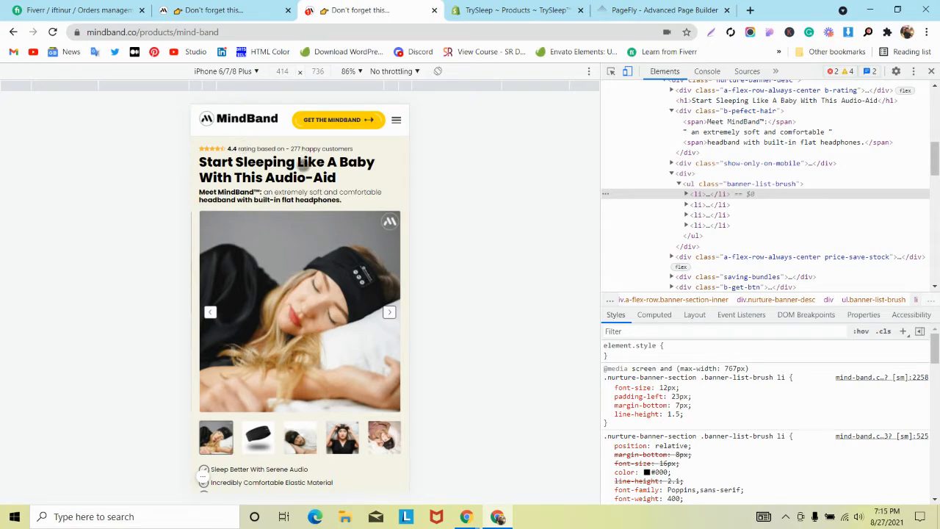
{"action": "left_click", "coordinate": [647, 10]}
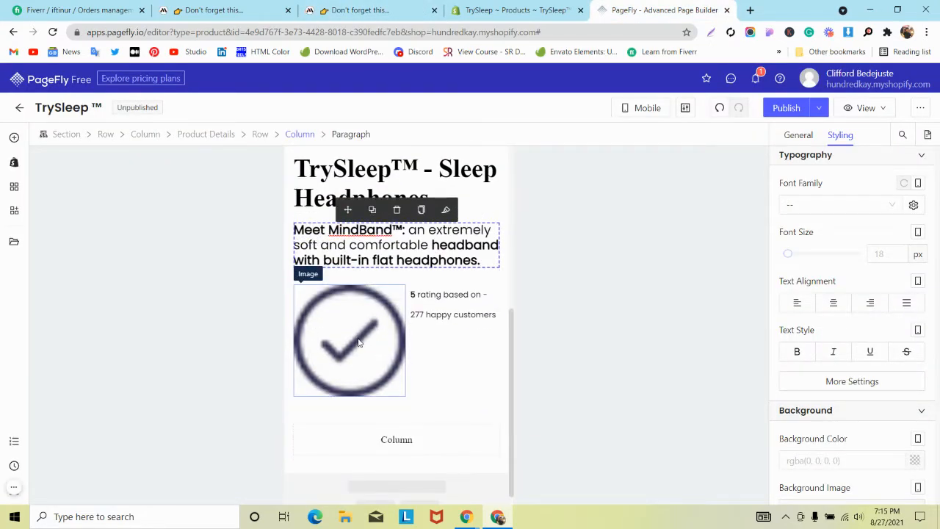
{"action": "scroll", "coordinate": [360, 342], "scroll_direction": "up", "scroll_amount": 1}
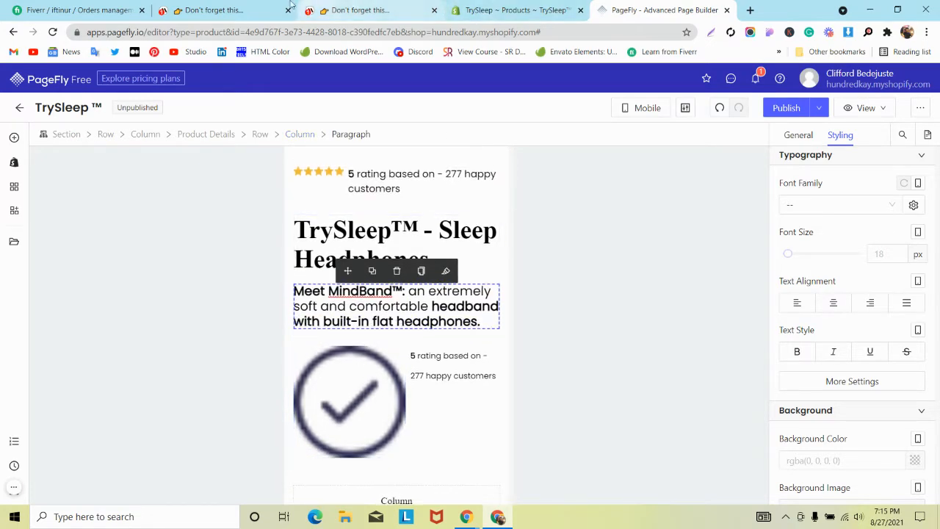
- Return to the emulated MindBand page and change the emulated device to iPhone 6/7/8
{"action": "left_click", "coordinate": [221, 10]}
{"action": "left_click", "coordinate": [360, 10]}
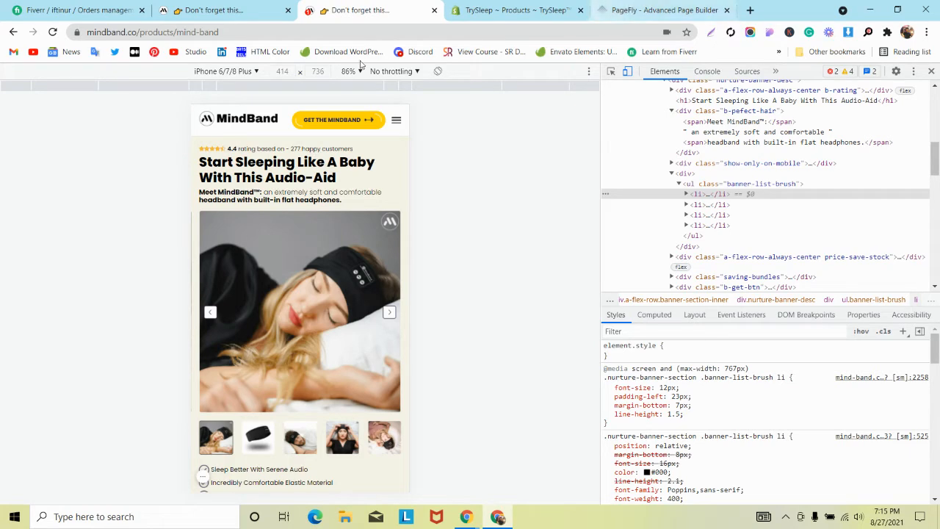
{"action": "left_click", "coordinate": [254, 71]}
{"action": "left_click", "coordinate": [253, 183]}
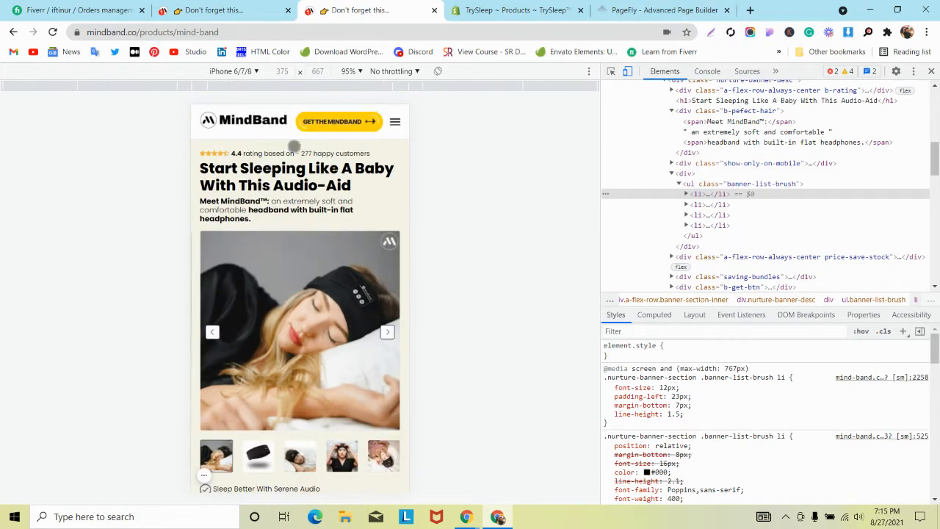
- Switch to the PageFly editor and set the mobile font size of the rating paragraph beside the stars to 12 px
{"action": "left_click", "coordinate": [665, 10]}
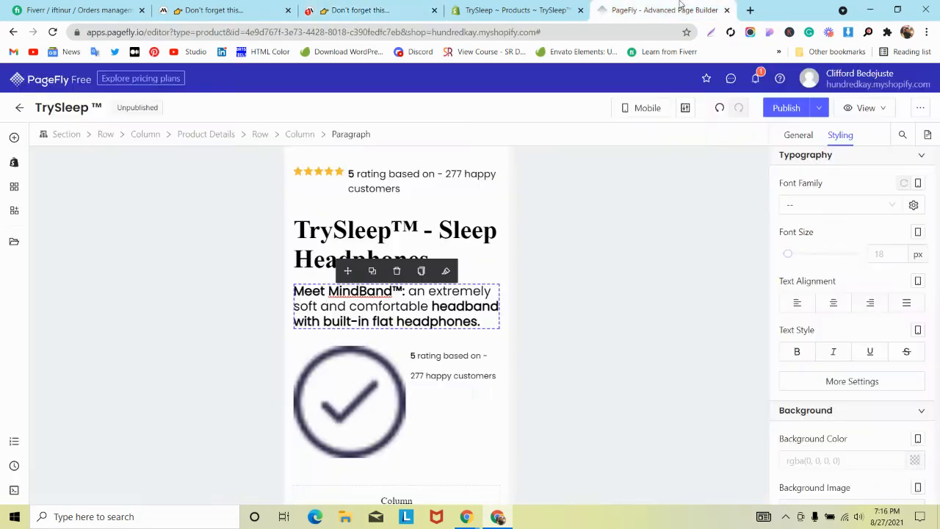
{"action": "left_click", "coordinate": [445, 188]}
{"action": "left_click", "coordinate": [797, 136]}
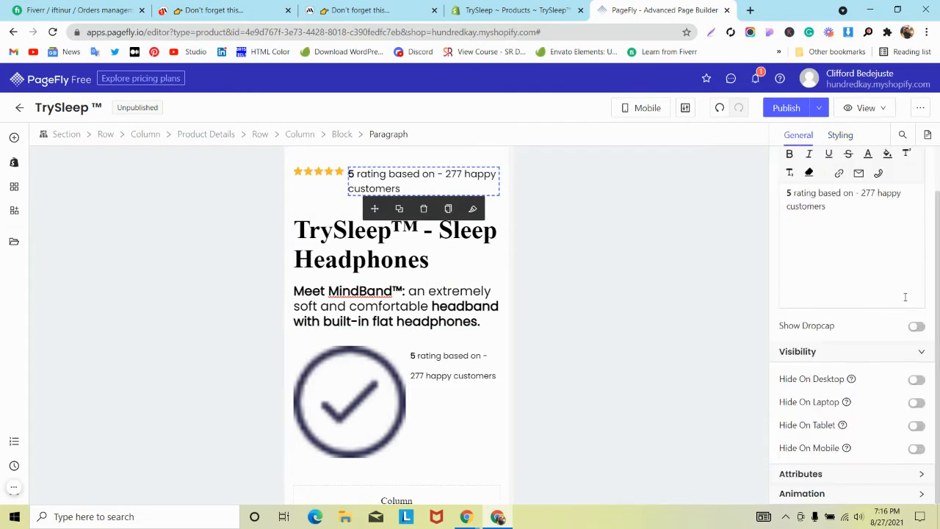
{"action": "left_click", "coordinate": [840, 135]}
{"action": "scroll", "coordinate": [906, 326], "scroll_direction": "down", "scroll_amount": 2}
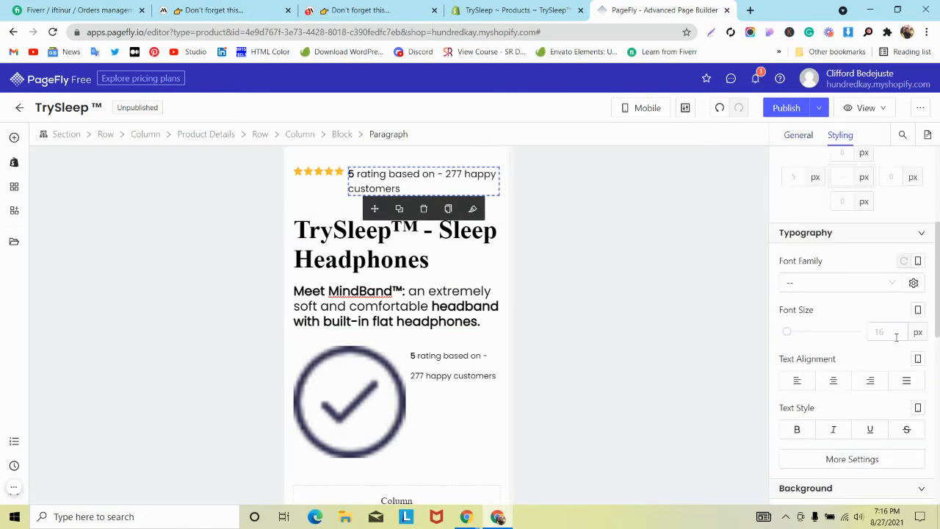
{"action": "left_click", "coordinate": [897, 336]}
{"action": "type", "text": "12"}
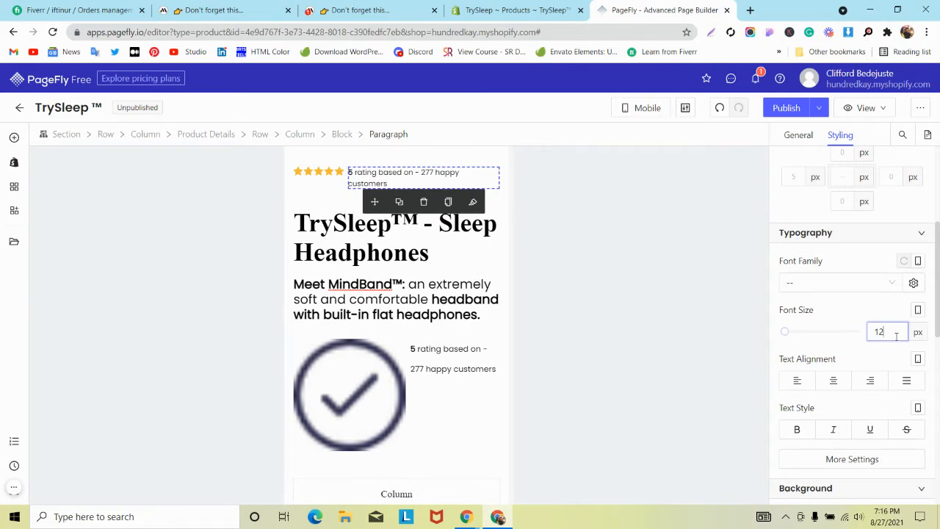
{"action": "key", "text": "BackSpace"}
{"action": "type", "text": "1"}
{"action": "key", "text": "BackSpace"}
{"action": "type", "text": "2"}
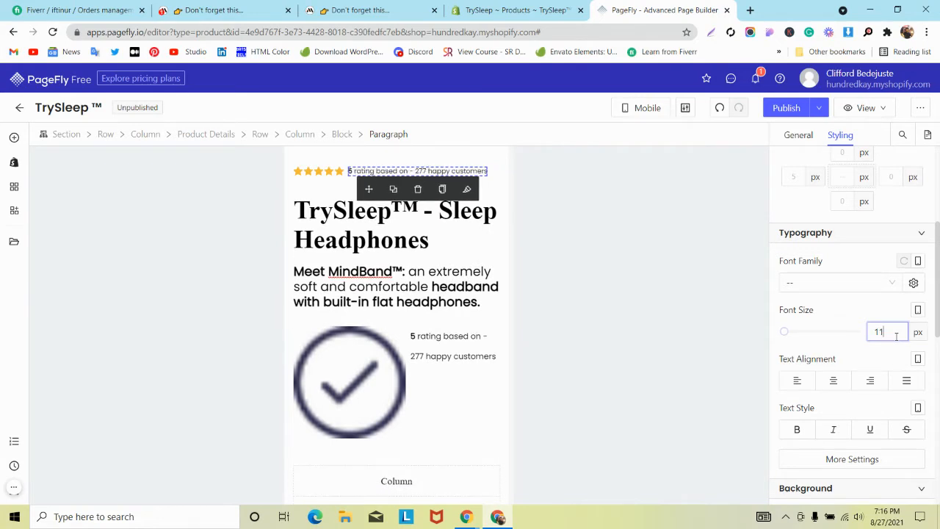
- Set the mobile size of the first star icon in the rating row to 12 px
{"action": "left_click", "coordinate": [298, 175]}
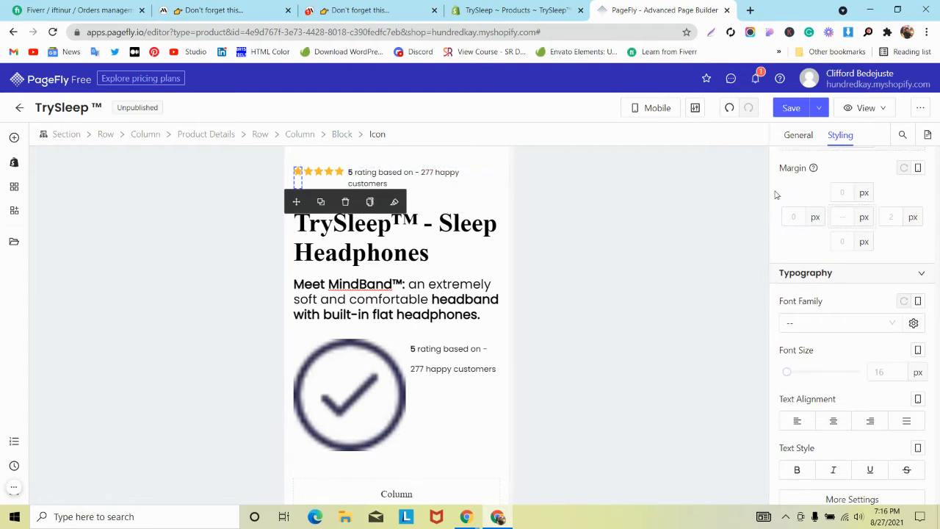
{"action": "left_click", "coordinate": [798, 134]}
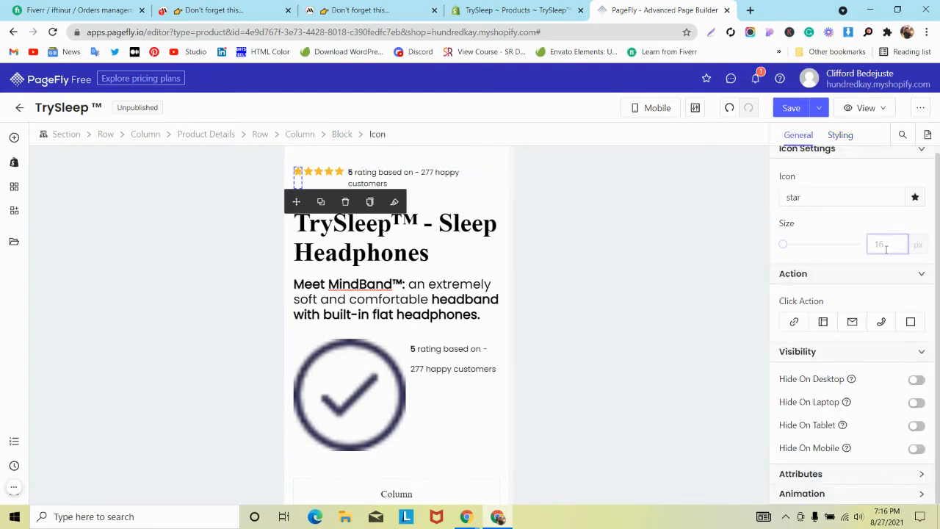
{"action": "type", "text": "12"}
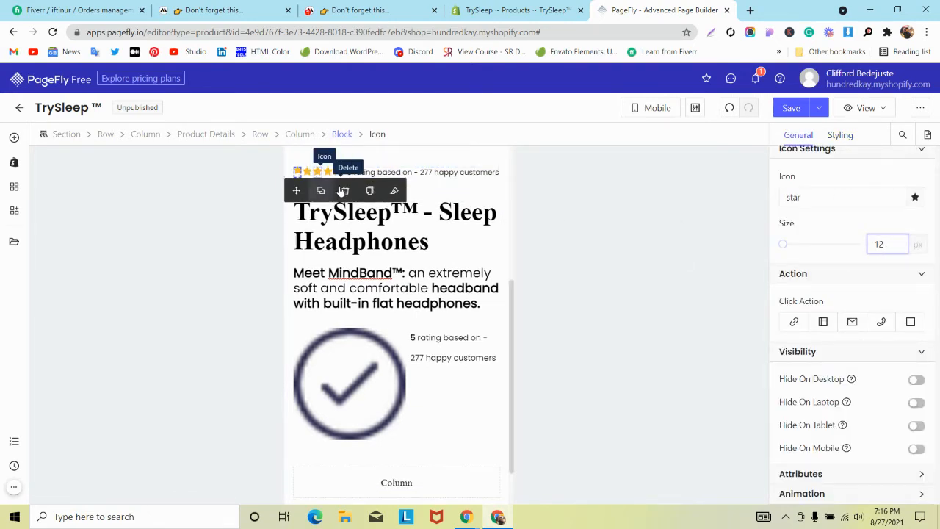
- Copy the first star icon's styles and paste them onto the other four stars in the rating row
{"action": "left_click", "coordinate": [372, 194]}
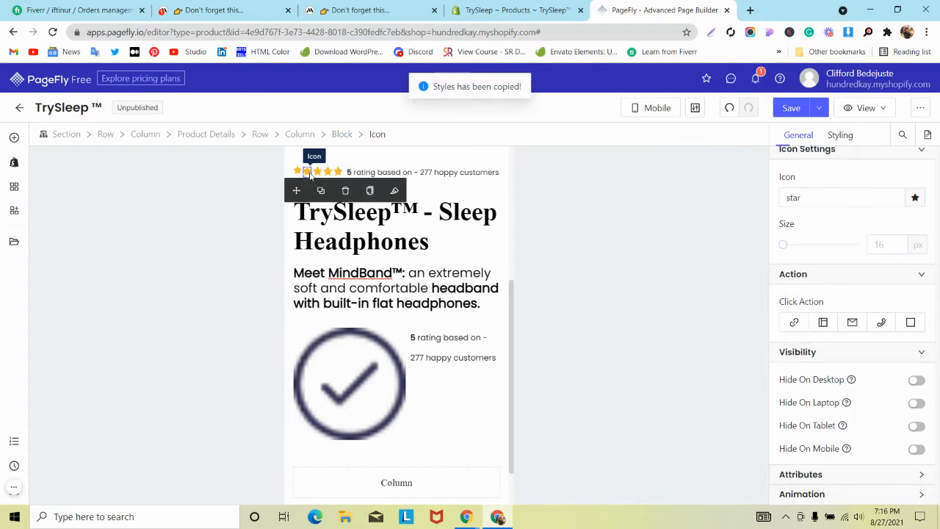
{"action": "left_click", "coordinate": [394, 193]}
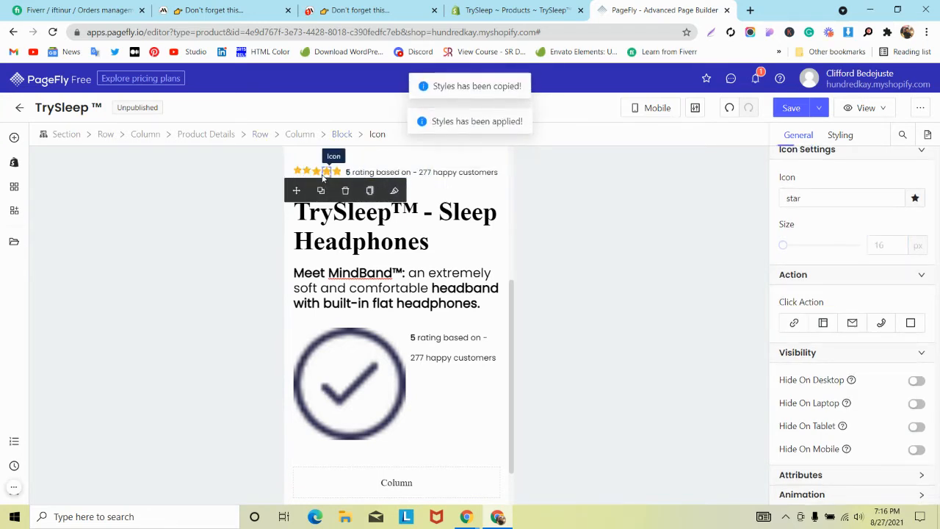
{"action": "left_click", "coordinate": [394, 194]}
{"action": "left_click", "coordinate": [317, 173]}
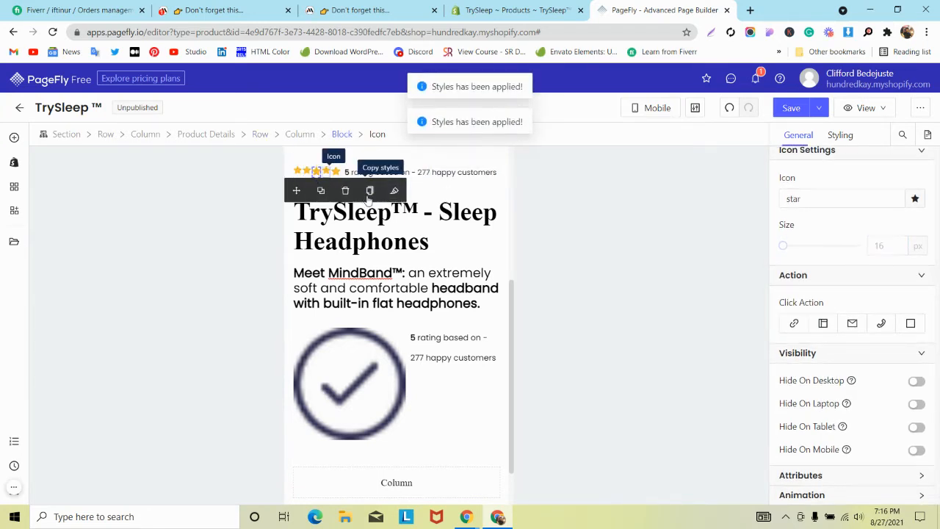
{"action": "left_click", "coordinate": [395, 194]}
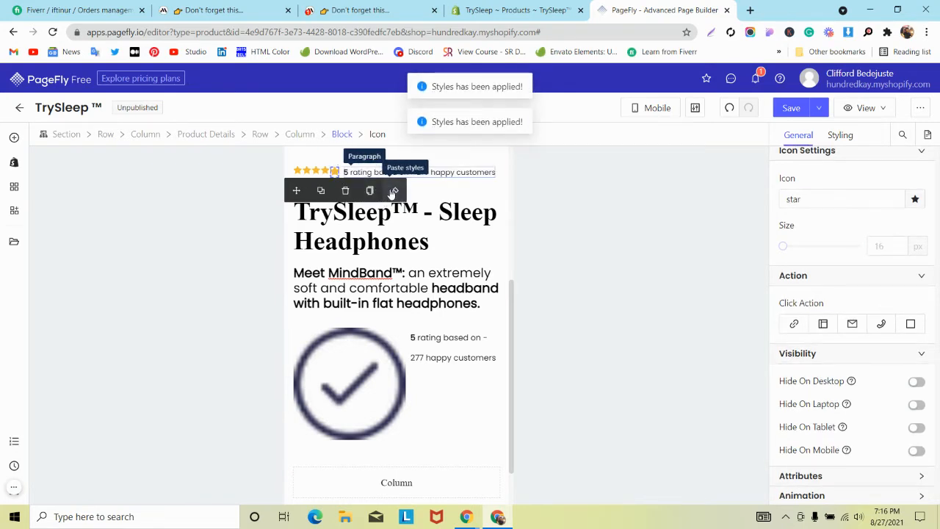
- Set the line height of the rating paragraph beside the stars to 12 px for mobile
{"action": "left_click", "coordinate": [449, 172]}
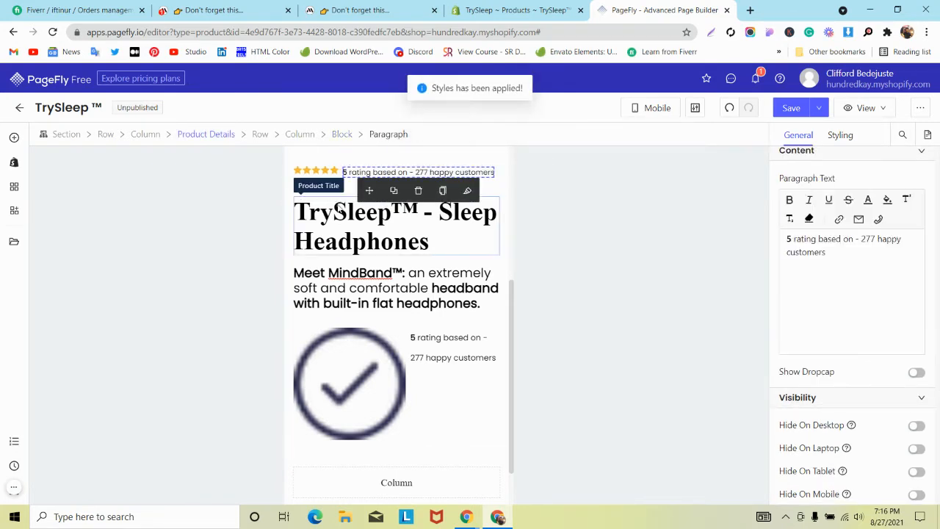
{"action": "left_click", "coordinate": [298, 206]}
{"action": "left_click", "coordinate": [293, 183]}
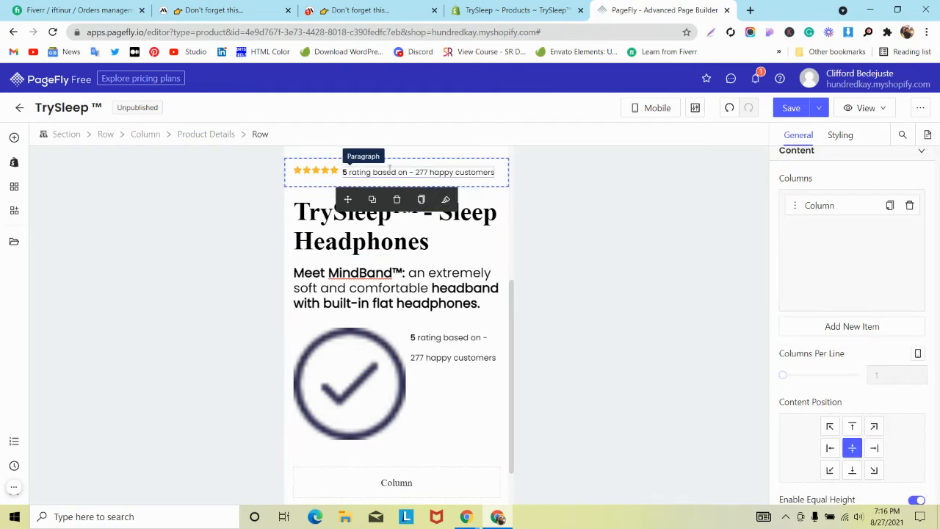
{"action": "left_click", "coordinate": [389, 168]}
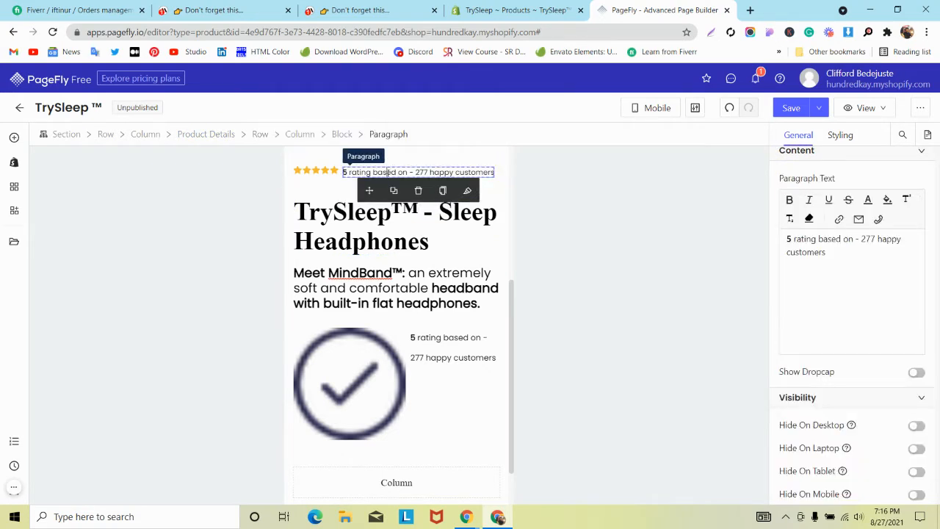
{"action": "left_click", "coordinate": [846, 135]}
{"action": "scroll", "coordinate": [856, 341], "scroll_direction": "down", "scroll_amount": 4}
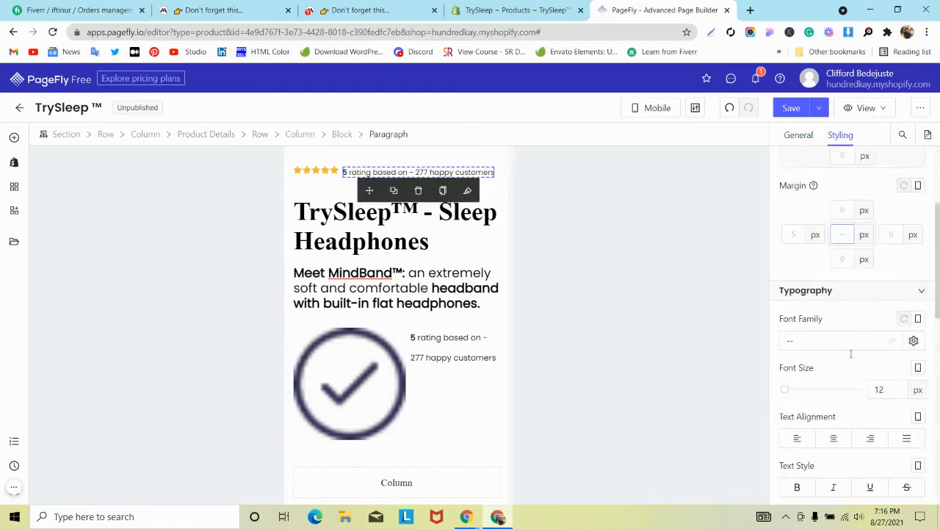
{"action": "scroll", "coordinate": [851, 355], "scroll_direction": "down", "scroll_amount": 1}
{"action": "left_click", "coordinate": [838, 382]}
{"action": "left_click", "coordinate": [711, 343]}
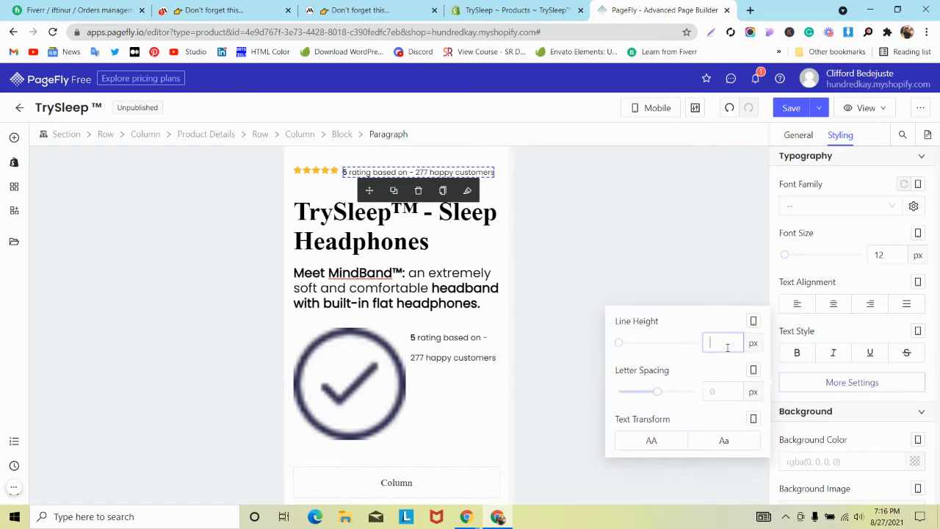
{"action": "type", "text": "25"}
{"action": "key", "text": "Down"}
{"action": "key", "text": "Down"}
{"action": "key", "text": "Down"}
{"action": "key", "text": "Down"}
{"action": "key", "text": "Down"}
{"action": "key", "text": "Down"}
{"action": "key", "text": "Down"}
{"action": "key", "text": "Down"}
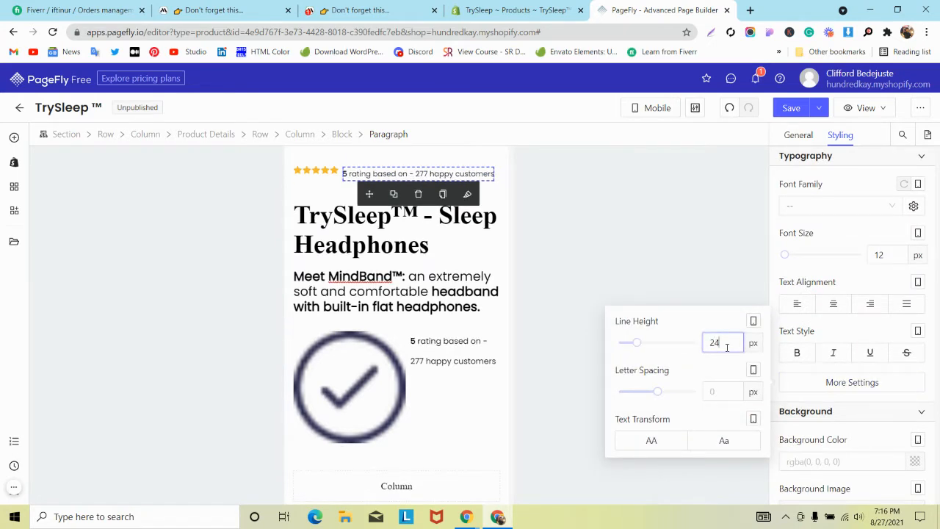
{"action": "key", "text": "Down"}
{"action": "key", "text": "Down"}
{"action": "key", "text": "Down"}
{"action": "key", "text": "Down"}
{"action": "key", "text": "Down"}
{"action": "key", "text": "Down"}
{"action": "key", "text": "Down"}
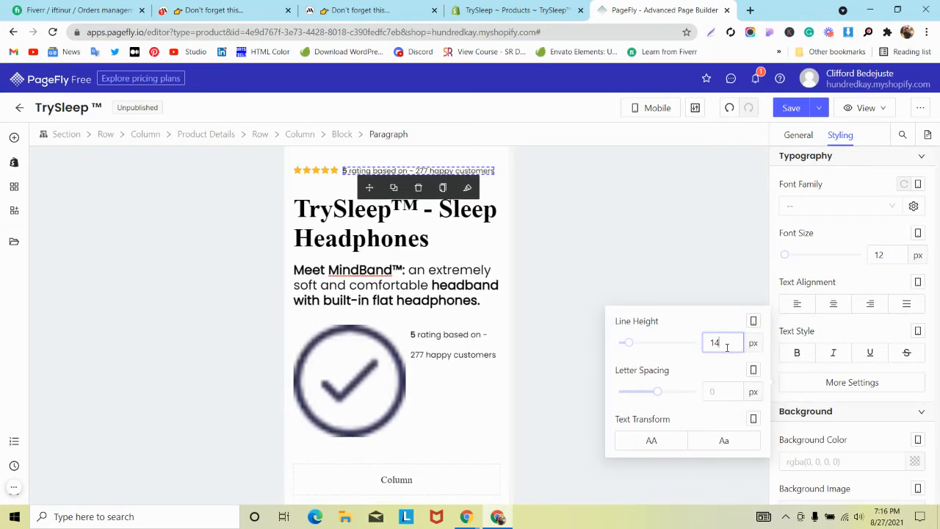
{"action": "key", "text": "Down"}
{"action": "key", "text": "Down"}
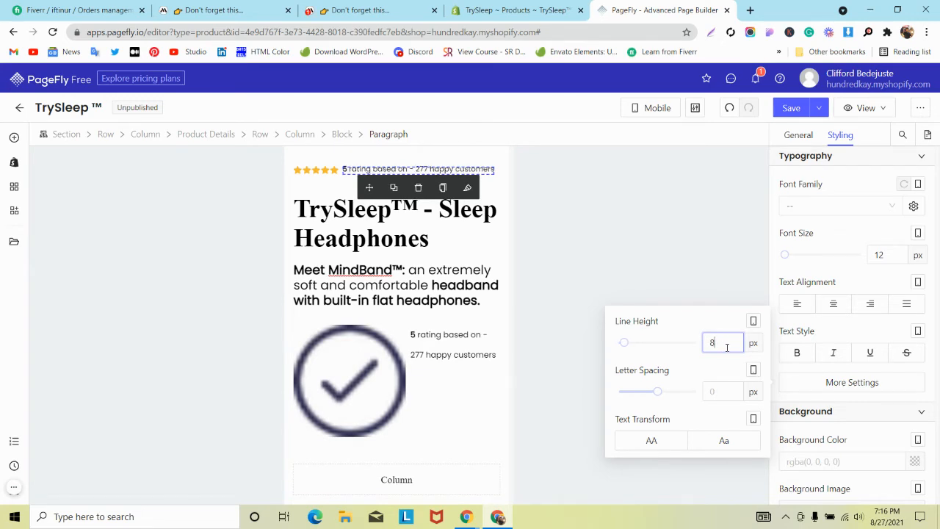
{"action": "key", "text": "Up"}
{"action": "key", "text": "Up"}
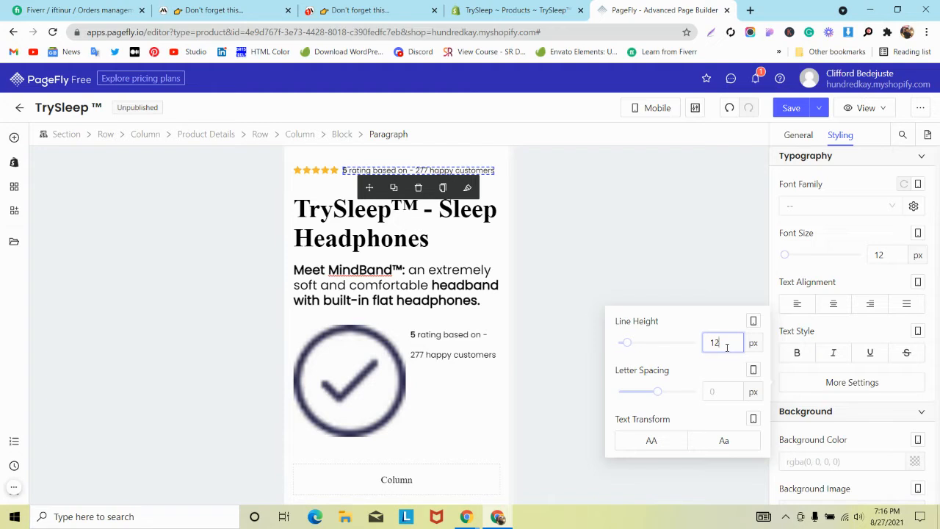
- Set the mobile column spacing of the row holding the star rating to 0 px
{"action": "left_click", "coordinate": [335, 224]}
{"action": "scroll", "coordinate": [845, 279], "scroll_direction": "up", "scroll_amount": 3}
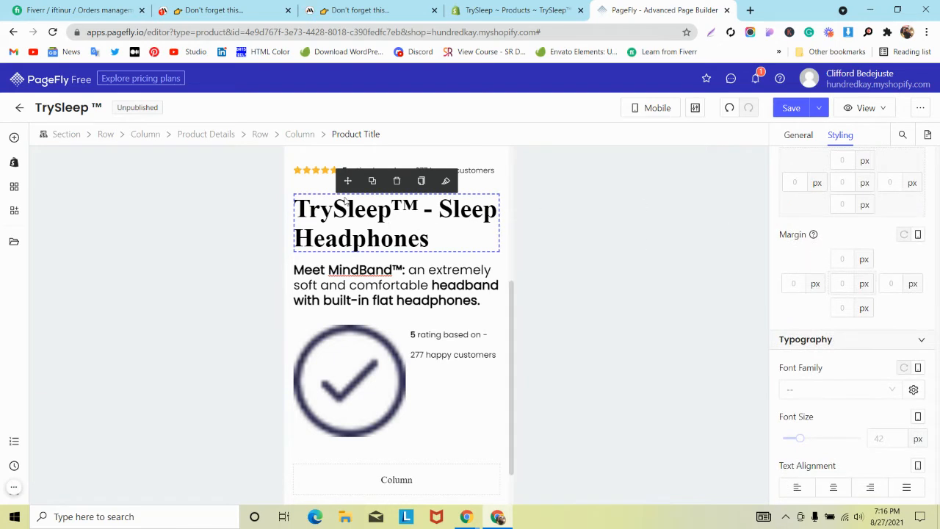
{"action": "left_click", "coordinate": [293, 180]}
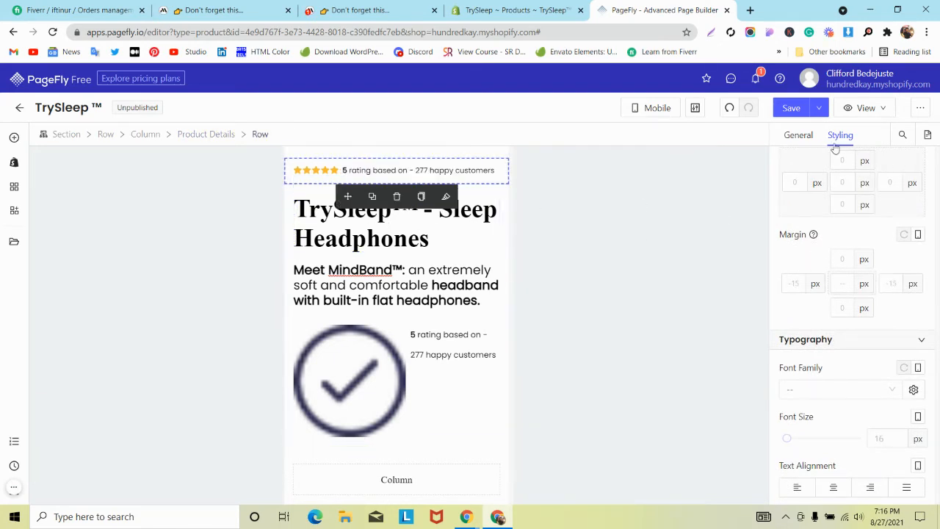
{"action": "left_click", "coordinate": [799, 134]}
{"action": "scroll", "coordinate": [870, 349], "scroll_direction": "down", "scroll_amount": 2}
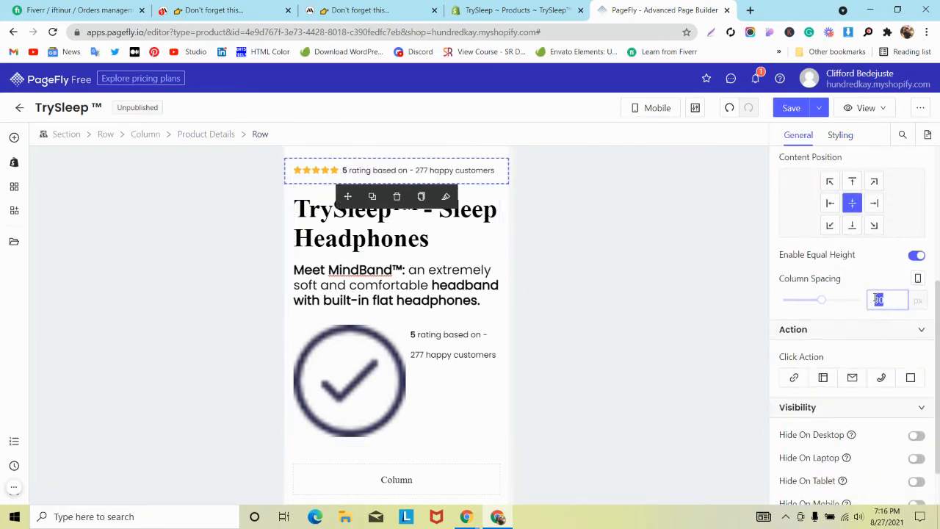
{"action": "type", "text": "0"}
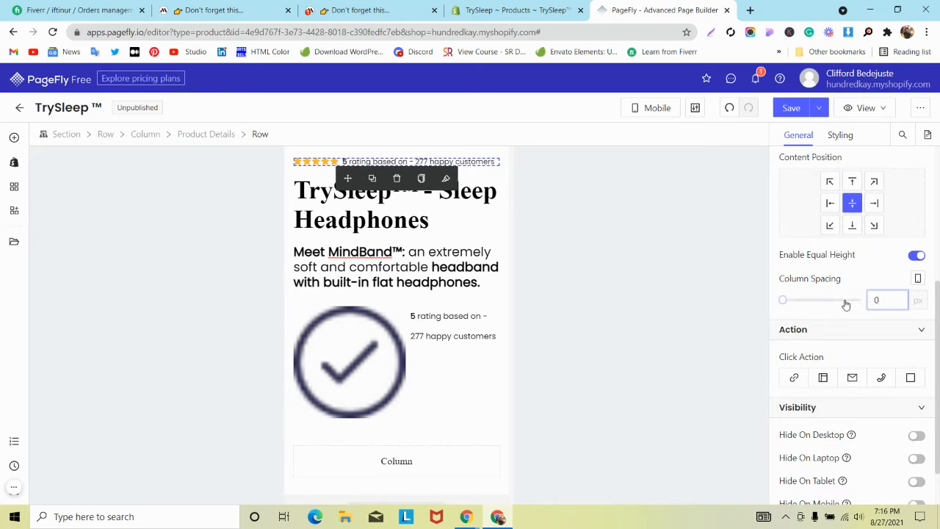
- Try a 13 px font size on the rating paragraph and return it to 12 px
{"action": "left_click", "coordinate": [464, 161]}
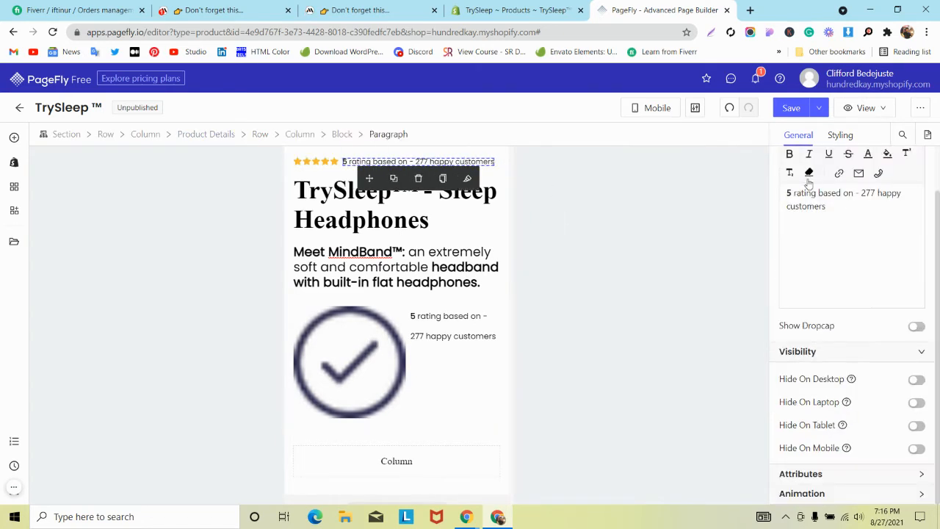
{"action": "scroll", "coordinate": [866, 296], "scroll_direction": "up", "scroll_amount": 1}
{"action": "left_click", "coordinate": [845, 134]}
{"action": "scroll", "coordinate": [906, 336], "scroll_direction": "down", "scroll_amount": 3}
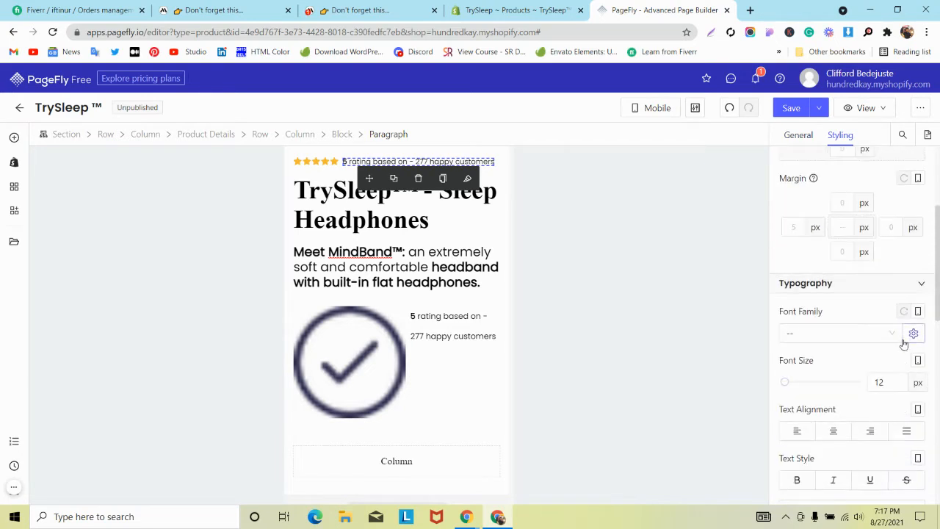
{"action": "left_click", "coordinate": [896, 385]}
{"action": "key", "text": "Up"}
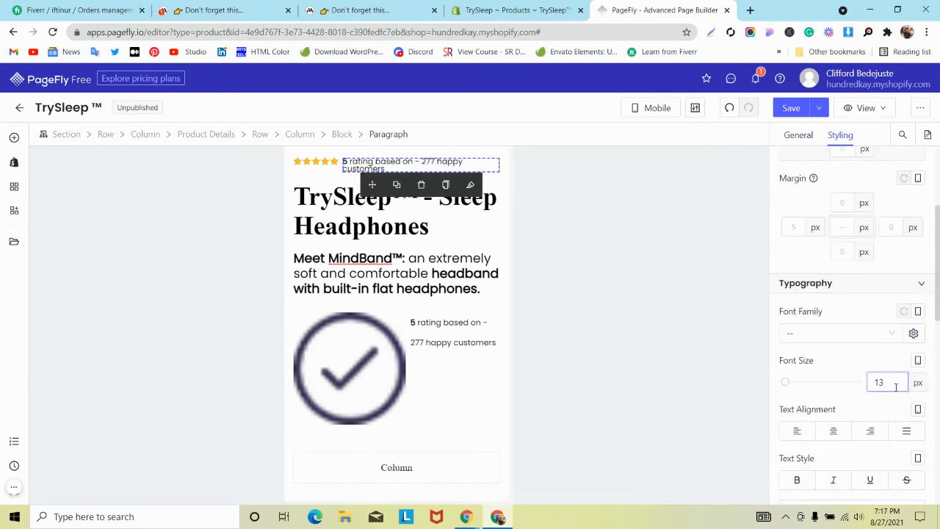
{"action": "key", "text": "Down"}
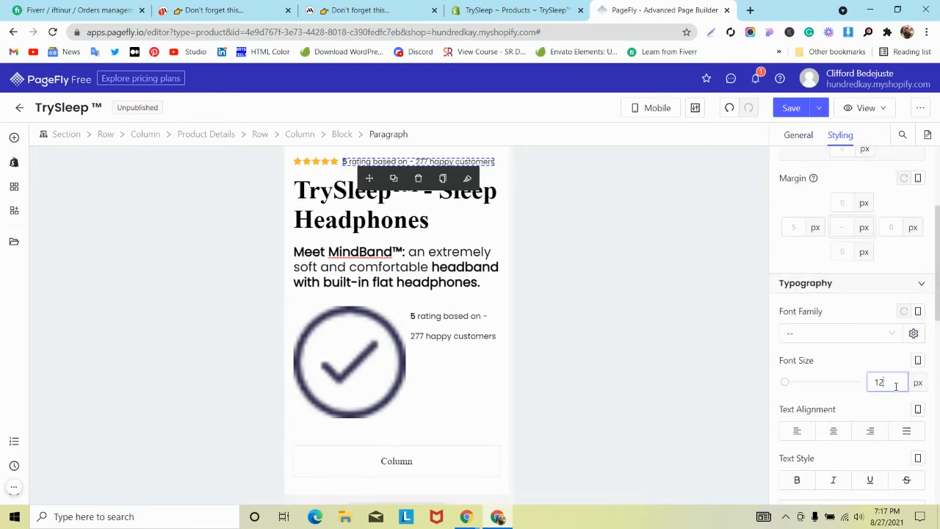
{"action": "left_click", "coordinate": [288, 192]}
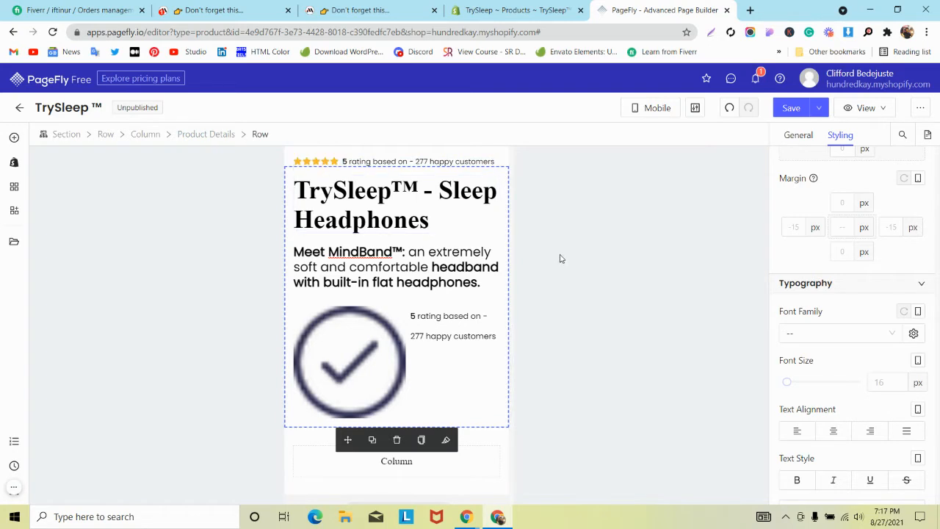
- Set the mobile column spacing of the row holding the product title and tagline to 20 px
{"action": "left_click", "coordinate": [798, 135]}
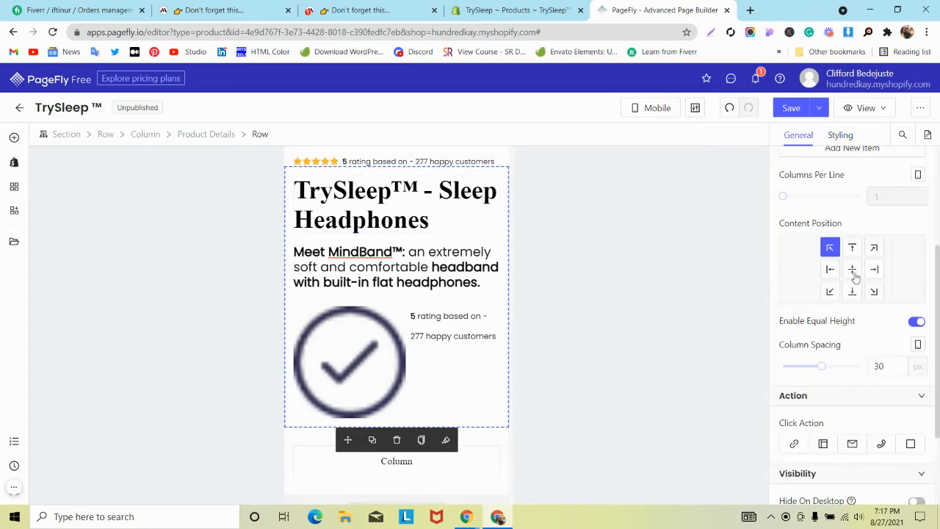
{"action": "key", "text": "Down"}
{"action": "key", "text": "Down"}
{"action": "key", "text": "Down"}
{"action": "key", "text": "Down"}
{"action": "key", "text": "Down"}
{"action": "key", "text": "Down"}
{"action": "key", "text": "Down"}
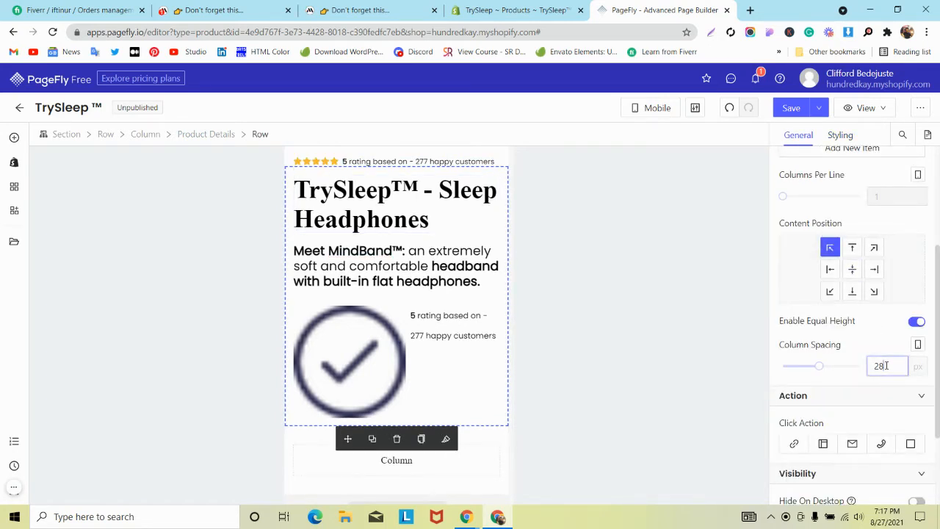
{"action": "key", "text": "Down"}
{"action": "key", "text": "Down"}
{"action": "key", "text": "Down"}
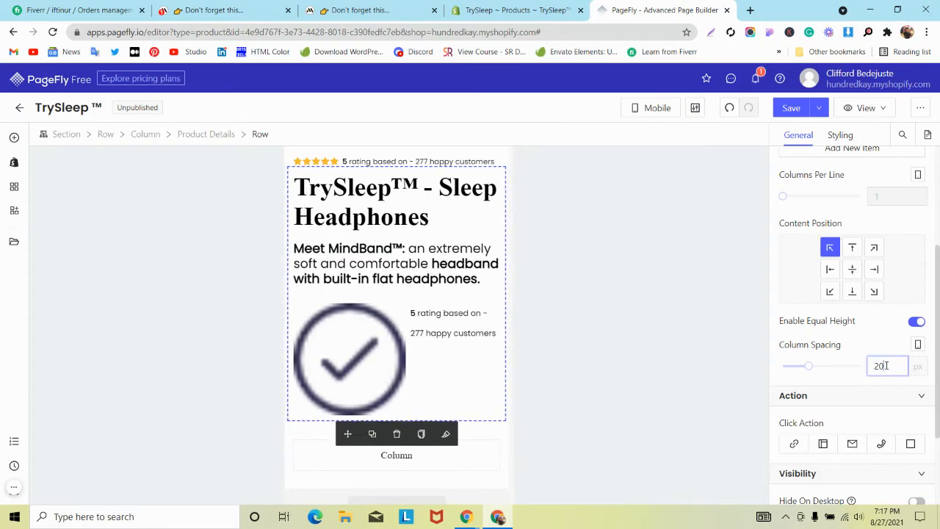
- Switch to the MindBand page and inspect the mobile styles of its tagline and main heading
{"action": "left_click", "coordinate": [416, 6]}
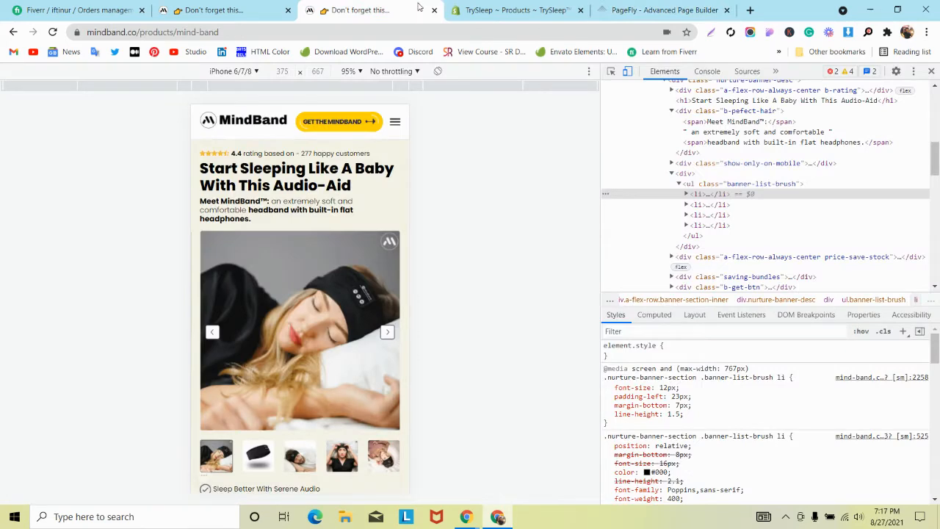
{"action": "left_click", "coordinate": [661, 9]}
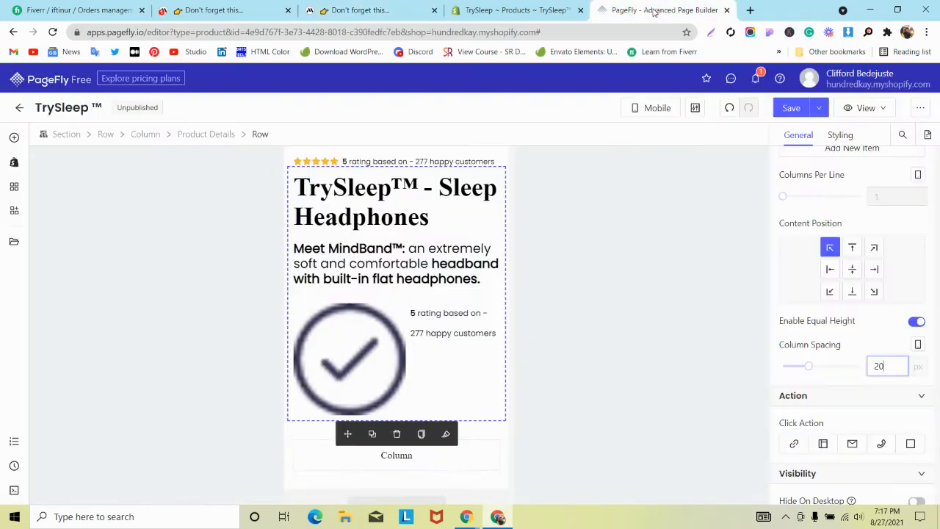
{"action": "left_click", "coordinate": [397, 268]}
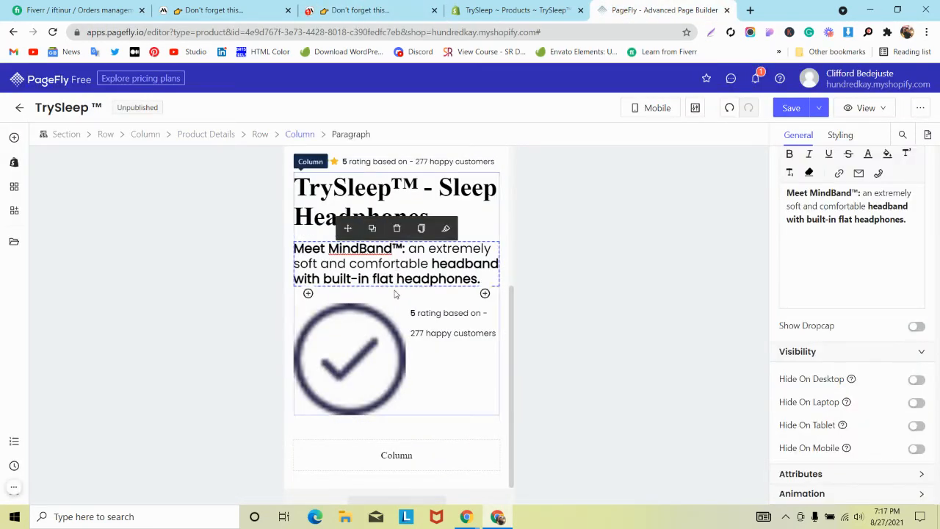
{"action": "left_click", "coordinate": [220, 10]}
{"action": "left_click", "coordinate": [367, 10]}
{"action": "key", "text": "ctrl+shift+c"}
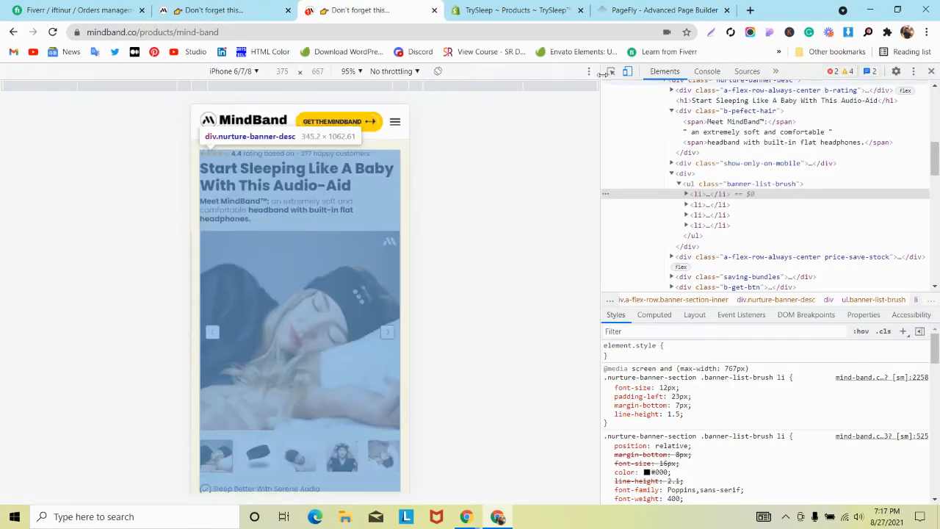
{"action": "left_click", "coordinate": [328, 205]}
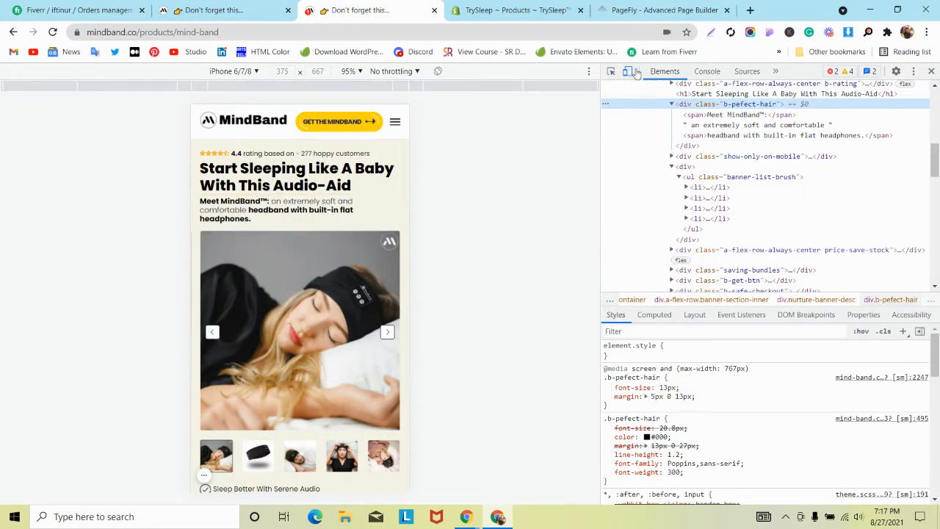
{"action": "key", "text": "ctrl+shift+c"}
{"action": "left_click", "coordinate": [266, 183]}
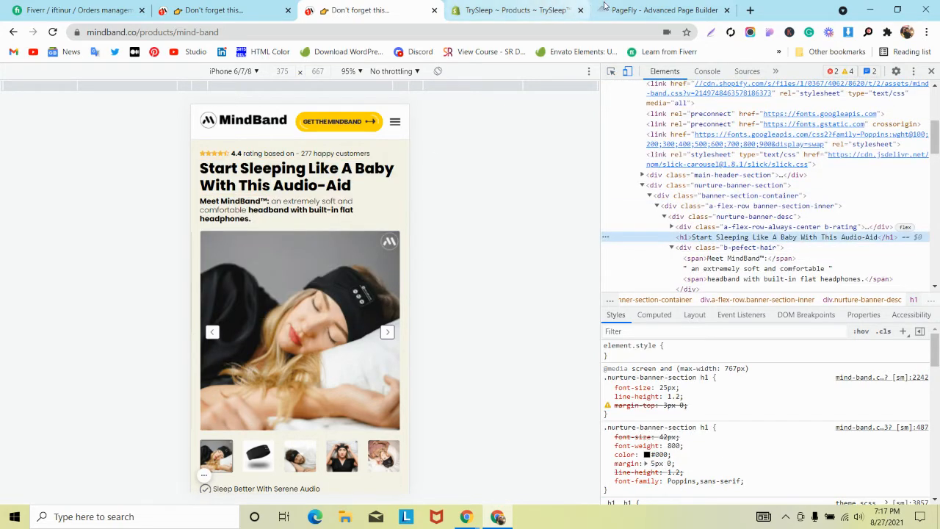
- Return to PageFly and set the product title's mobile font size to 25 px, matching the MindBand heading
{"action": "left_click", "coordinate": [658, 11]}
{"action": "left_click", "coordinate": [838, 137]}
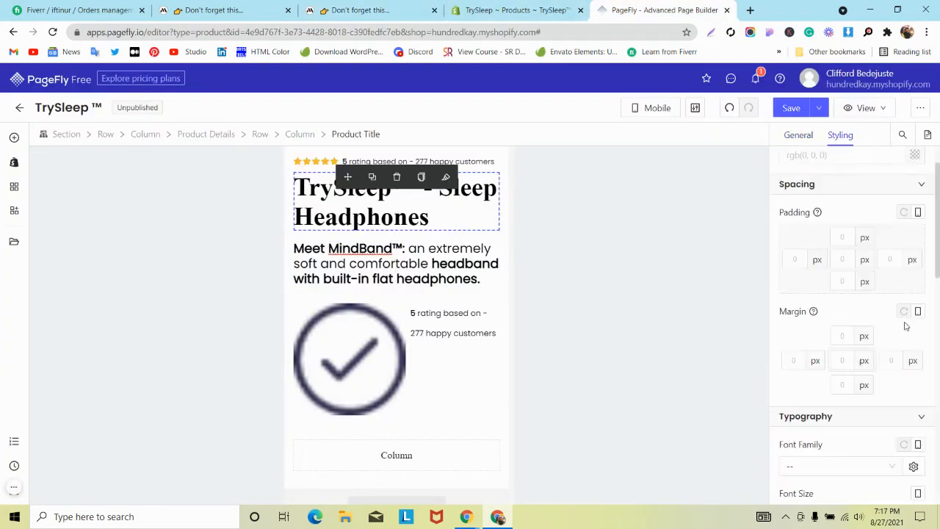
{"action": "scroll", "coordinate": [911, 352], "scroll_direction": "down", "scroll_amount": 3}
{"action": "left_click", "coordinate": [882, 331]}
{"action": "type", "text": "21"}
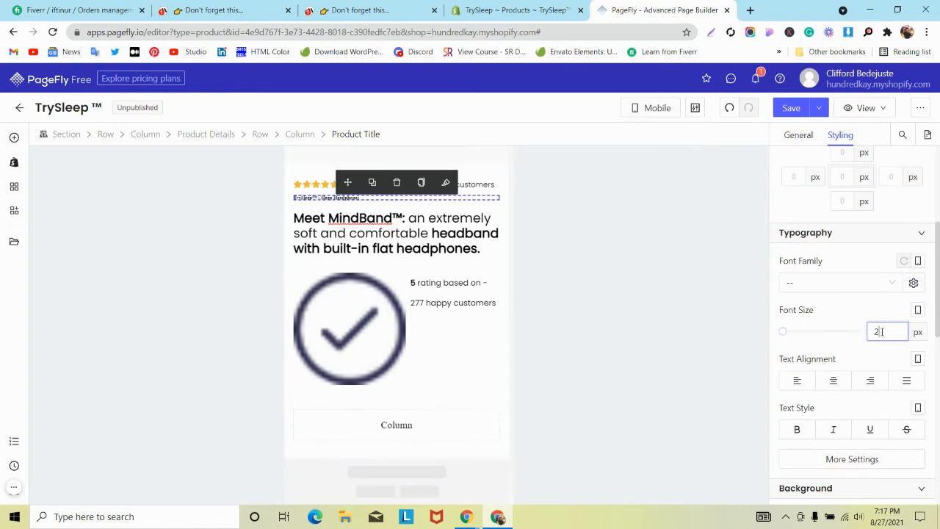
- Set the mobile font size of the tagline paragraph below the product title to 14 px
{"action": "left_click", "coordinate": [456, 233]}
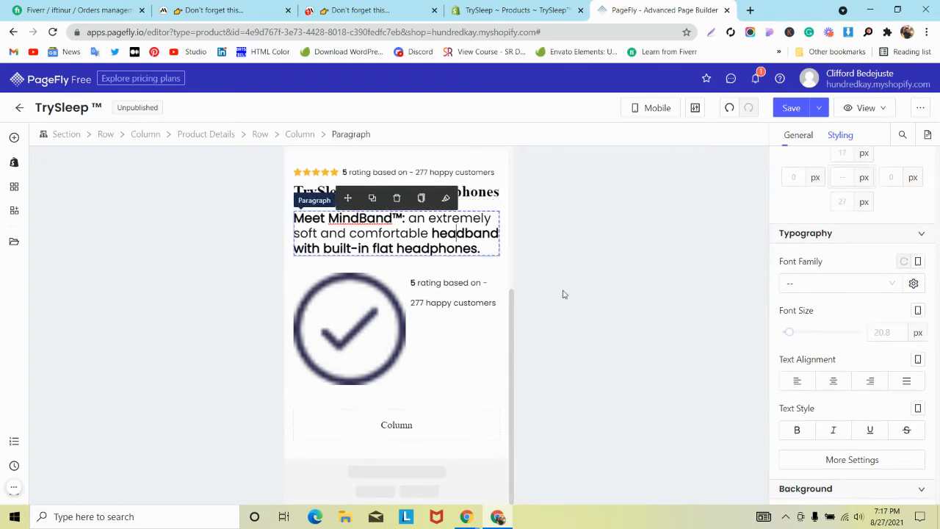
{"action": "left_click", "coordinate": [885, 333]}
{"action": "type", "text": "13"}
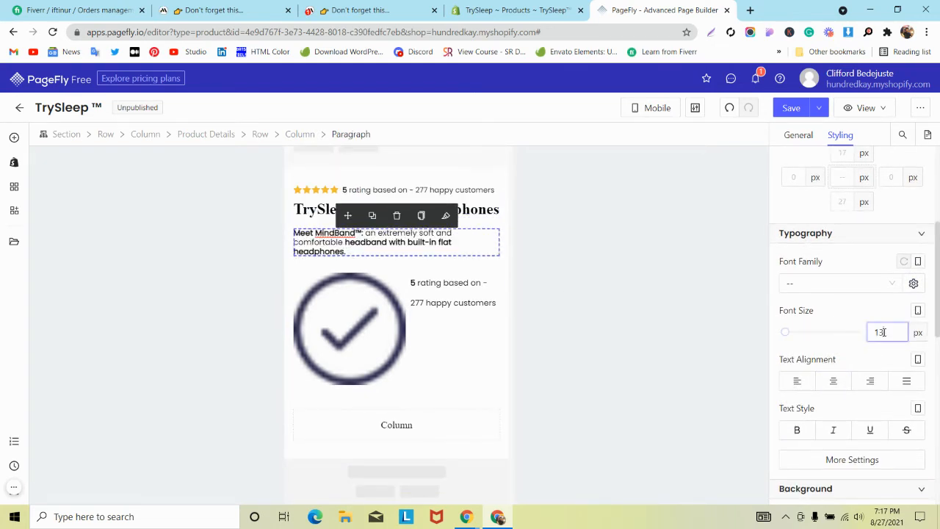
{"action": "key", "text": "Up"}
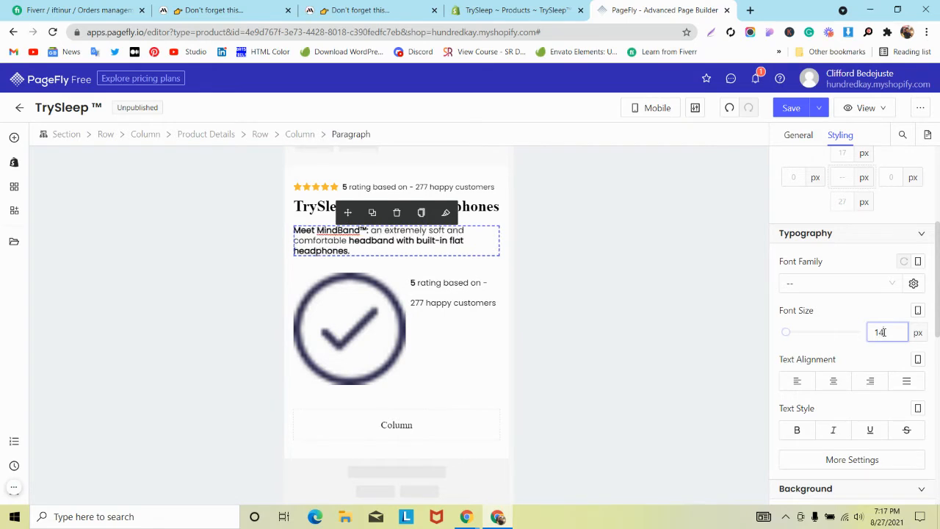
- Compare with the MindBand page and set the mobile font size of the paragraph beside the check icon to 12 px
{"action": "scroll", "coordinate": [862, 220], "scroll_direction": "up", "scroll_amount": 2}
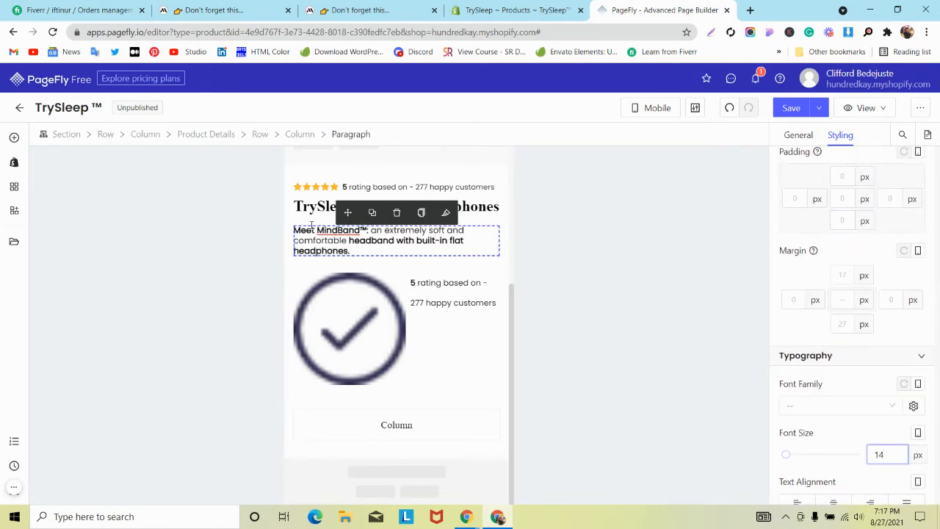
{"action": "left_click", "coordinate": [339, 8]}
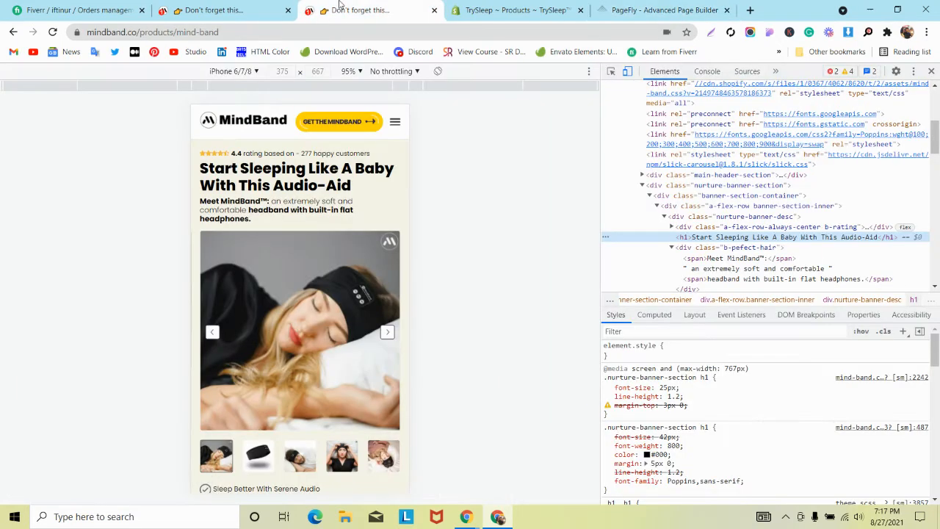
{"action": "scroll", "coordinate": [305, 196], "scroll_direction": "down", "scroll_amount": 2}
{"action": "left_click", "coordinate": [647, 9]}
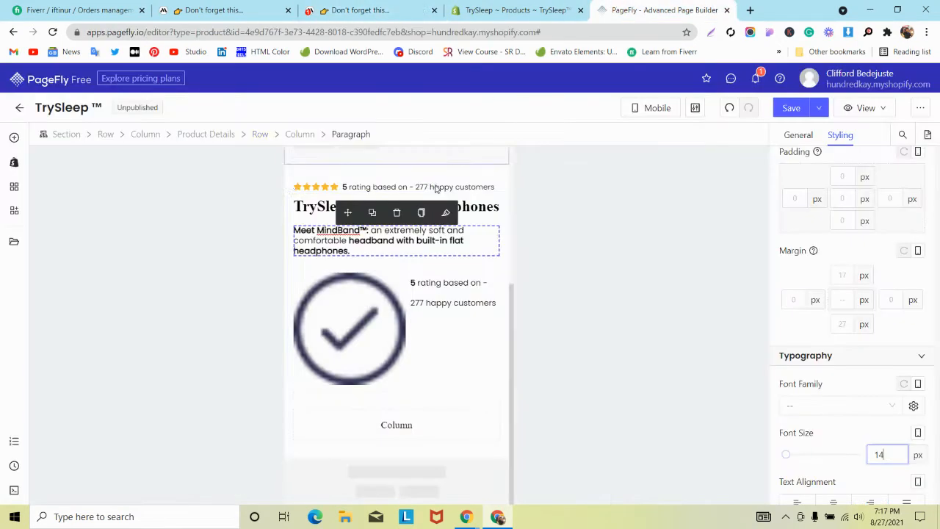
{"action": "left_click", "coordinate": [445, 293]}
{"action": "left_click", "coordinate": [799, 136]}
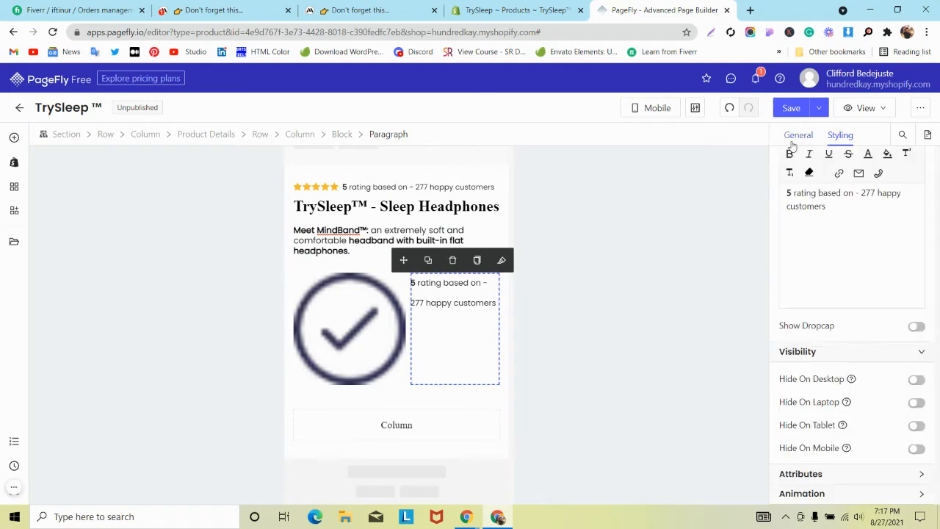
{"action": "scroll", "coordinate": [863, 363], "scroll_direction": "up", "scroll_amount": 1}
{"action": "left_click", "coordinate": [841, 136]}
{"action": "scroll", "coordinate": [881, 342], "scroll_direction": "down", "scroll_amount": 4}
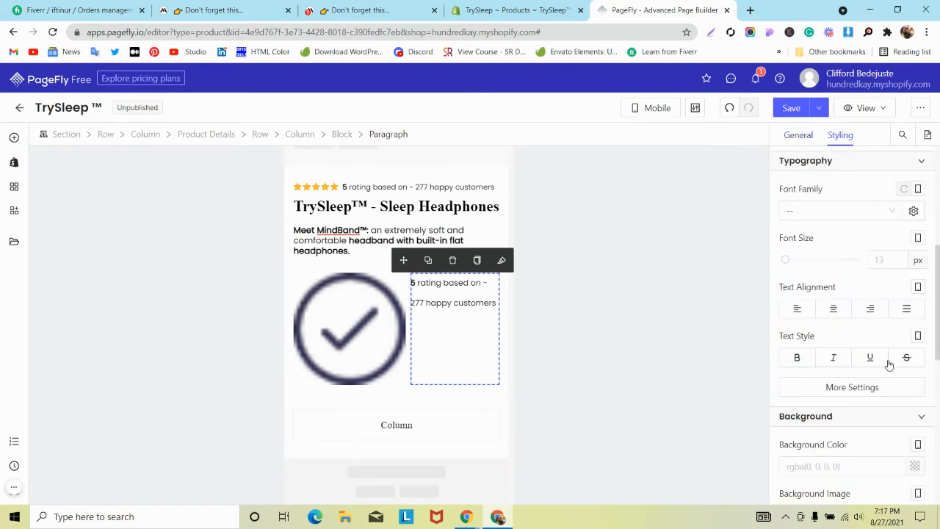
{"action": "left_click", "coordinate": [874, 259]}
{"action": "type", "text": "12"}
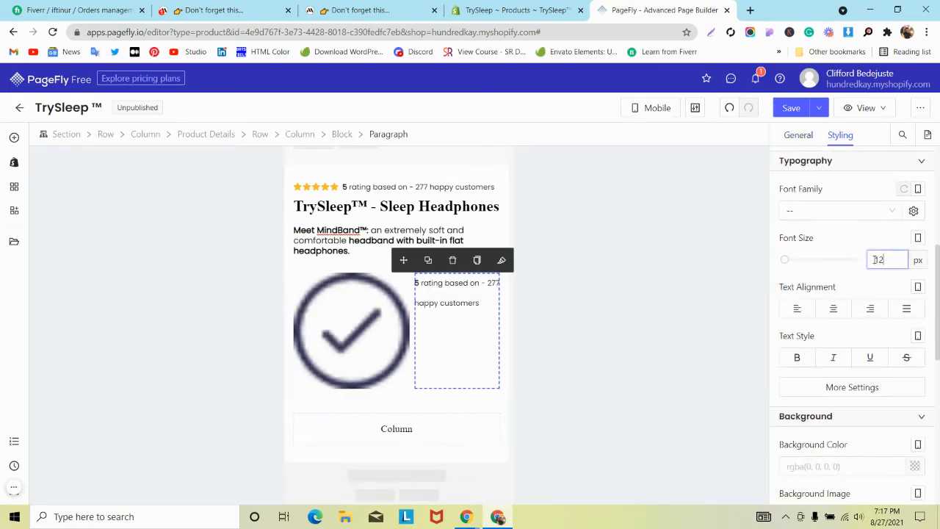
- Inspect the size of the check icons in the MindBand page's mobile benefit list and return to PageFly
{"action": "left_click", "coordinate": [352, 318]}
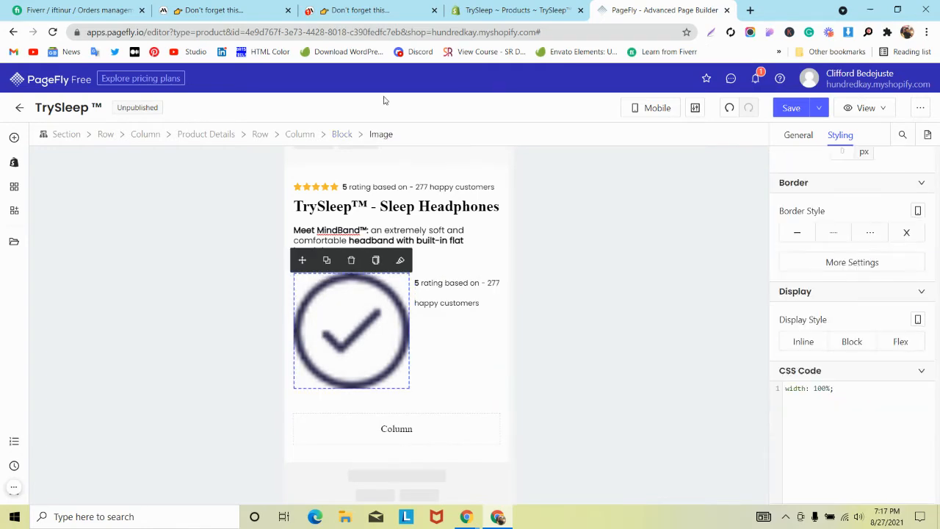
{"action": "left_click", "coordinate": [385, 13]}
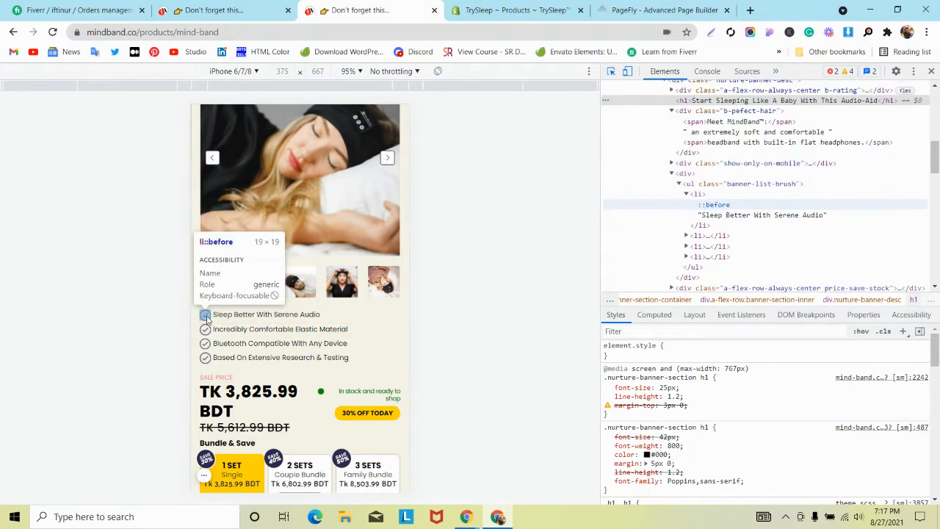
{"action": "left_click", "coordinate": [661, 10]}
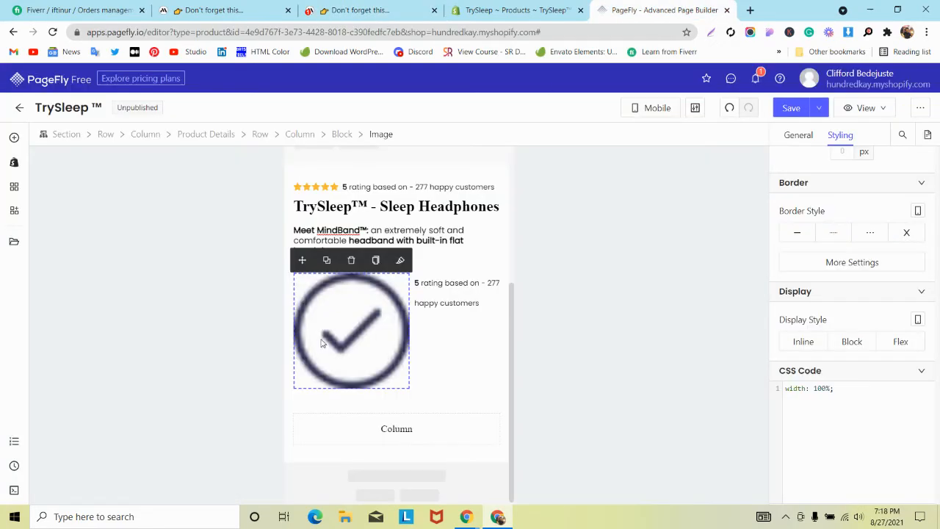
{"action": "scroll", "coordinate": [907, 340], "scroll_direction": "up", "scroll_amount": 3}
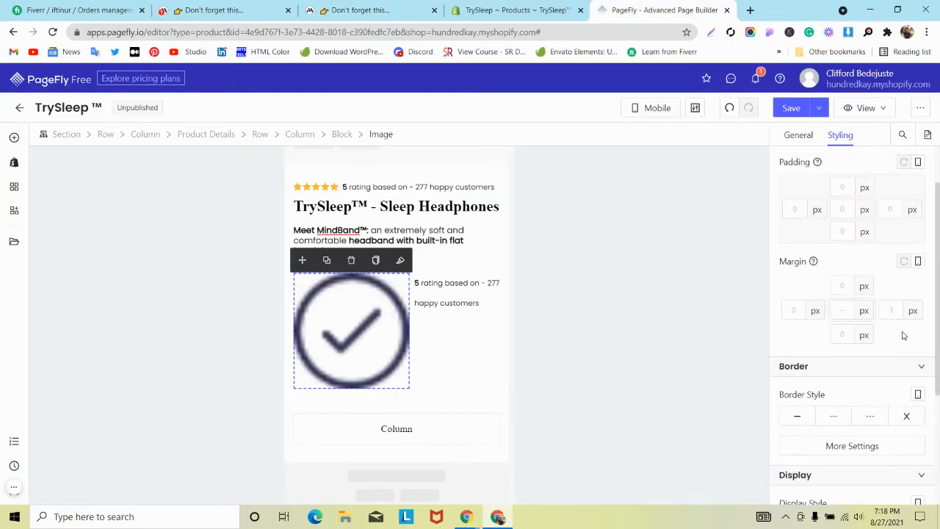
{"action": "scroll", "coordinate": [904, 335], "scroll_direction": "up", "scroll_amount": 1}
{"action": "scroll", "coordinate": [903, 333], "scroll_direction": "down", "scroll_amount": 4}
{"action": "scroll", "coordinate": [899, 330], "scroll_direction": "up", "scroll_amount": 3}
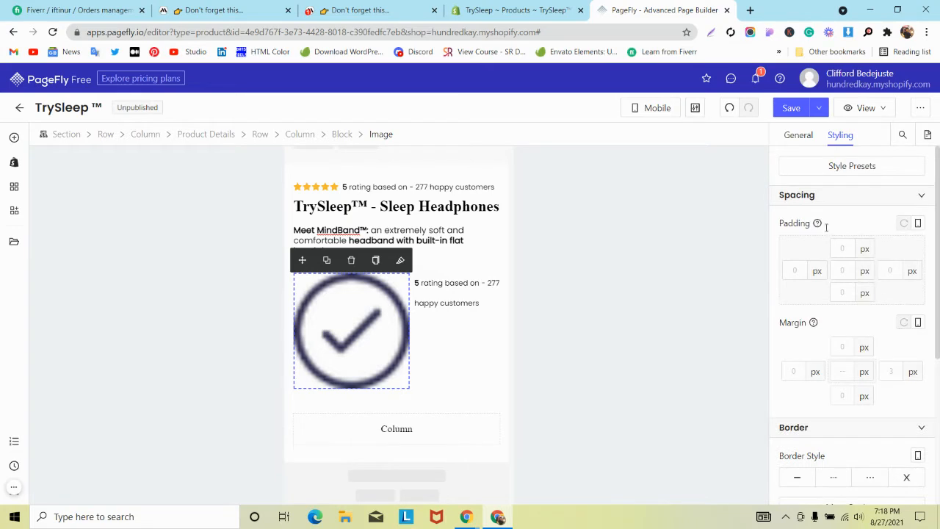
{"action": "left_click", "coordinate": [796, 138]}
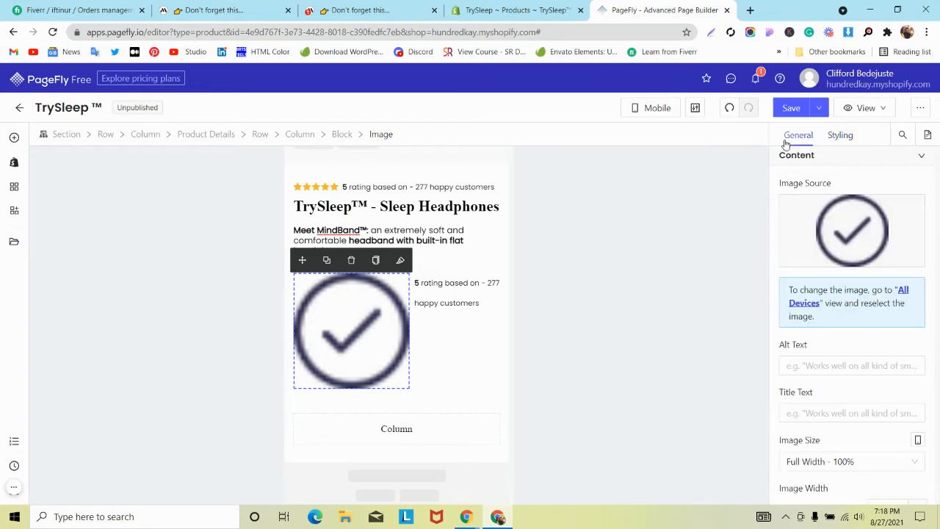
{"action": "left_click", "coordinate": [839, 139]}
{"action": "scroll", "coordinate": [912, 293], "scroll_direction": "down", "scroll_amount": 3}
{"action": "scroll", "coordinate": [913, 297], "scroll_direction": "up", "scroll_amount": 3}
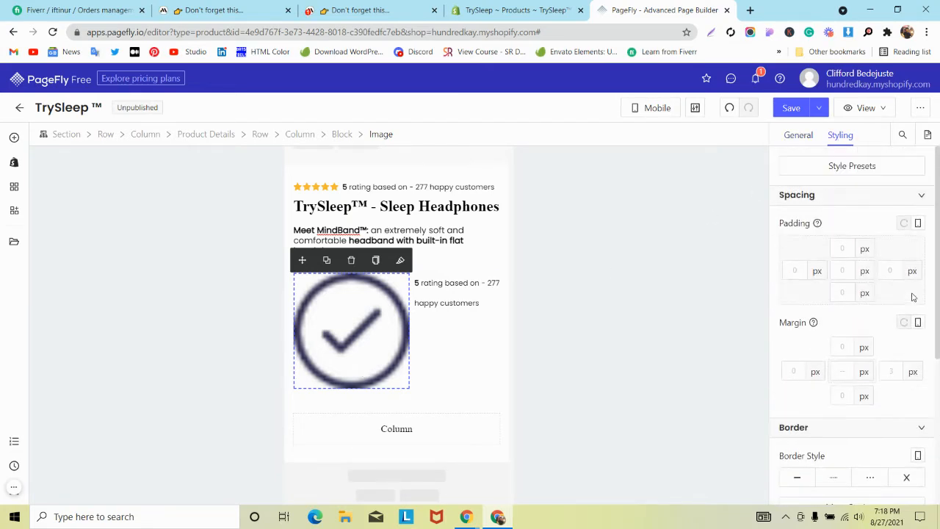
{"action": "scroll", "coordinate": [913, 297], "scroll_direction": "down", "scroll_amount": 1}
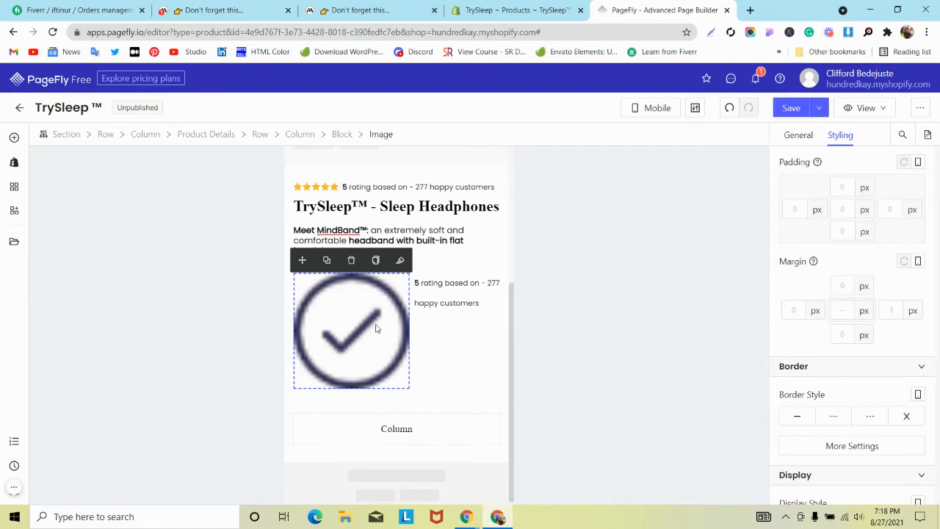
- Set the check icon's mobile image width and height to 20 px each
{"action": "left_click", "coordinate": [799, 134]}
{"action": "scroll", "coordinate": [852, 258], "scroll_direction": "down", "scroll_amount": 3}
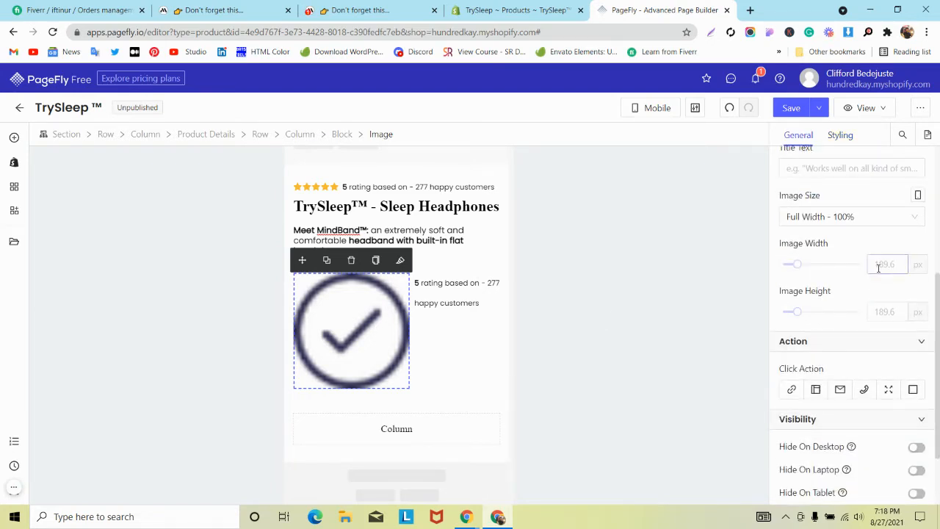
{"action": "type", "text": "20"}
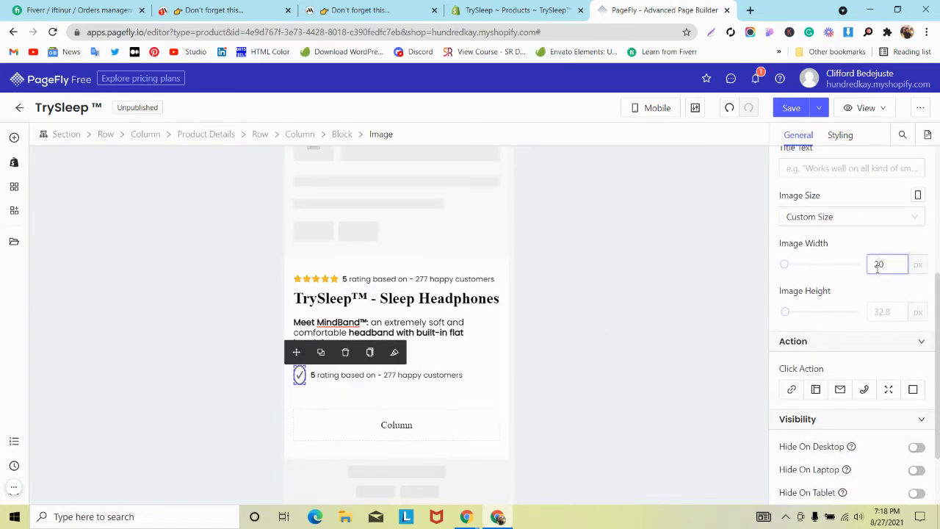
{"action": "left_click", "coordinate": [883, 309]}
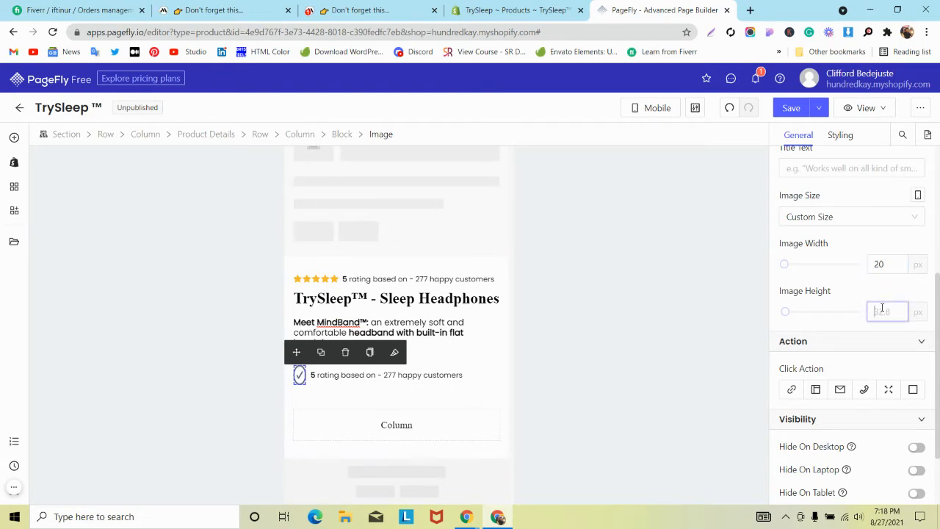
{"action": "type", "text": "20"}
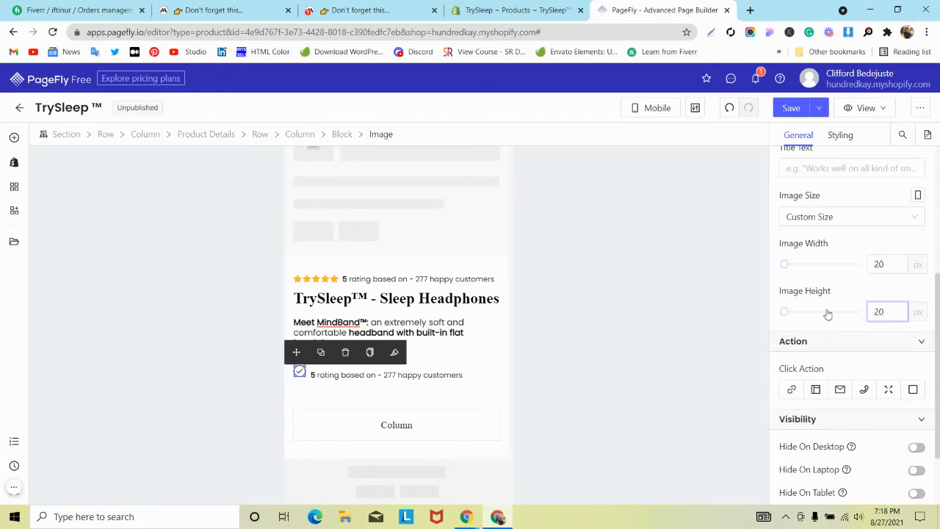
- Set the mobile line height of the paragraph beside the check icon to 21 px
{"action": "left_click", "coordinate": [409, 377]}
{"action": "left_click", "coordinate": [841, 136]}
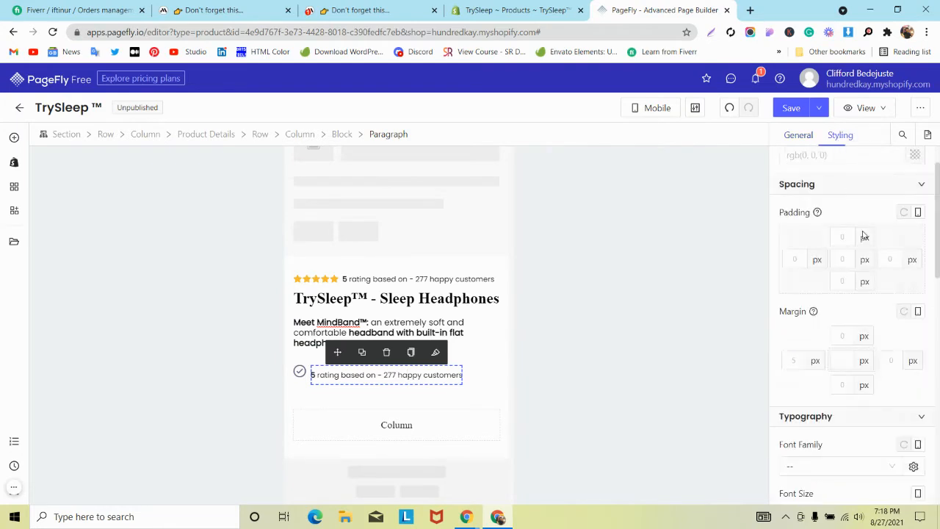
{"action": "scroll", "coordinate": [881, 283], "scroll_direction": "down", "scroll_amount": 3}
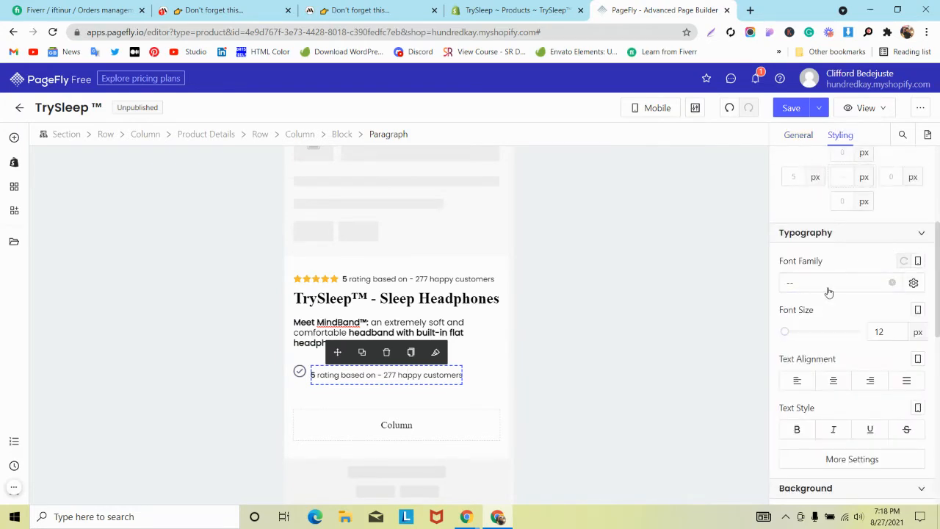
{"action": "scroll", "coordinate": [829, 289], "scroll_direction": "down", "scroll_amount": 2}
{"action": "left_click", "coordinate": [848, 276]}
{"action": "left_click", "coordinate": [726, 239]}
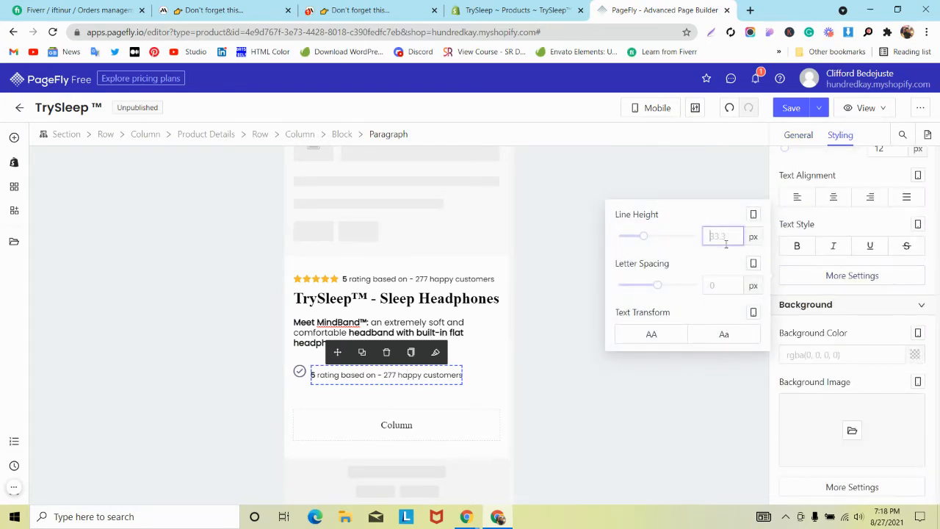
{"action": "type", "text": "12"}
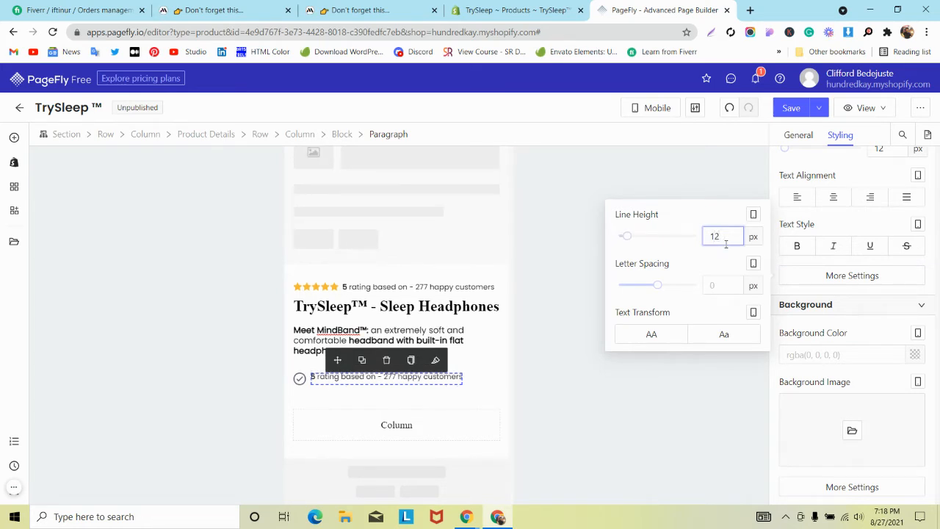
{"action": "key", "text": "BackSpace"}
{"action": "type", "text": "4"}
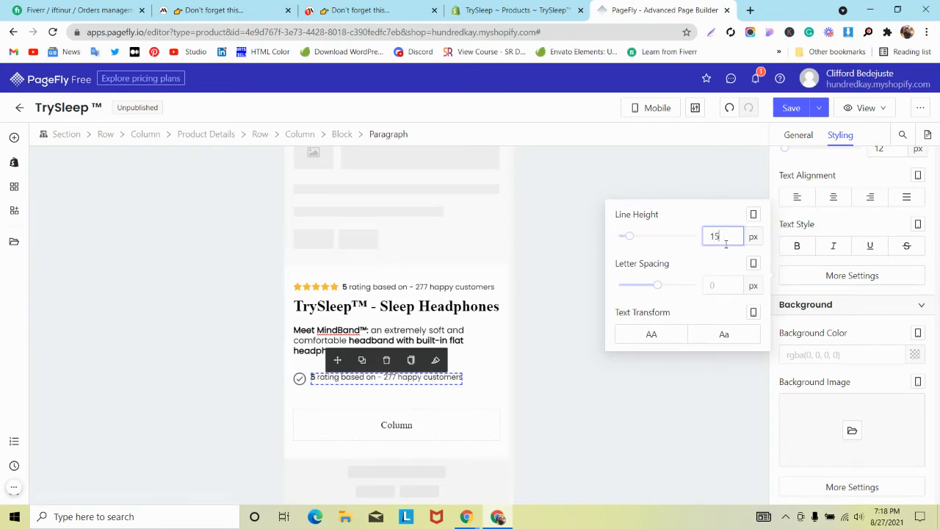
{"action": "key", "text": "Up"}
{"action": "key", "text": "Up"}
{"action": "key", "text": "Up"}
{"action": "key", "text": "Up"}
{"action": "key", "text": "Up"}
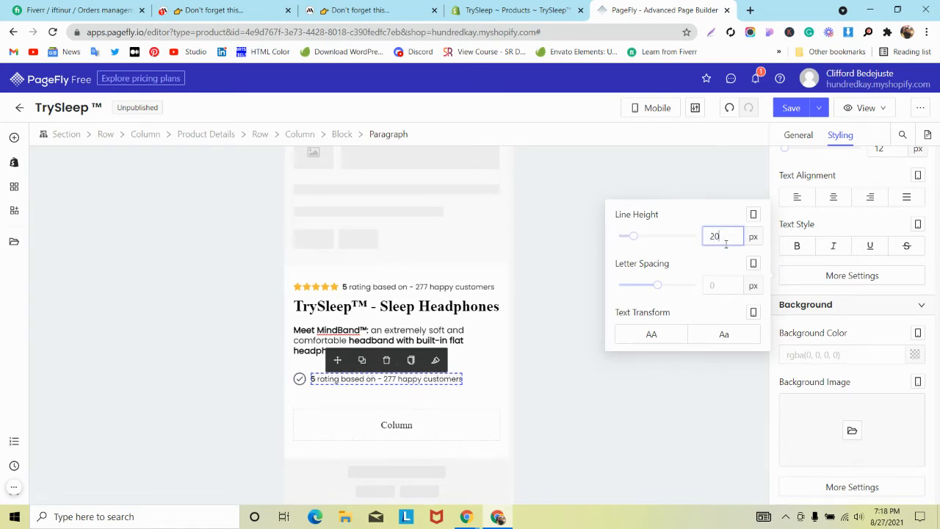
{"action": "key", "text": "Up"}
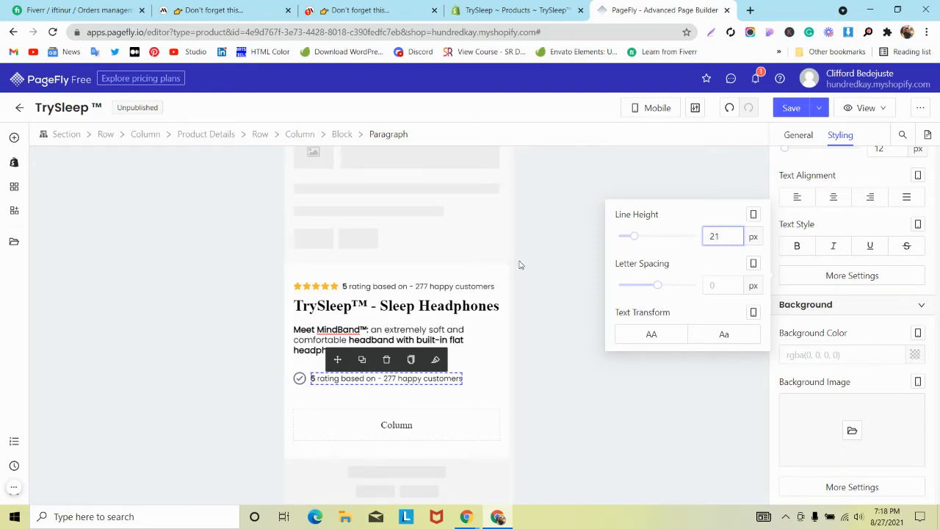
- Save the page and switch the editor to the All Devices view
{"action": "left_click", "coordinate": [286, 307]}
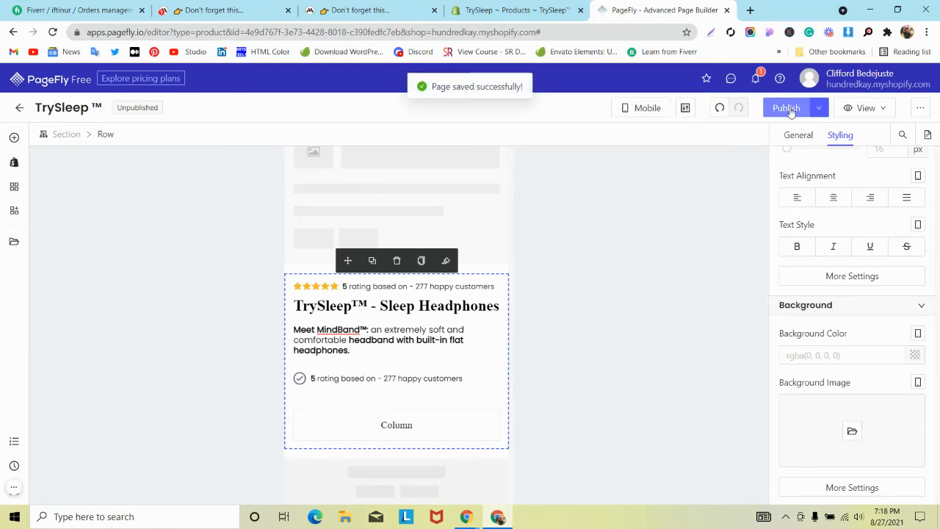
{"action": "mouse_move", "coordinate": [629, 111]}
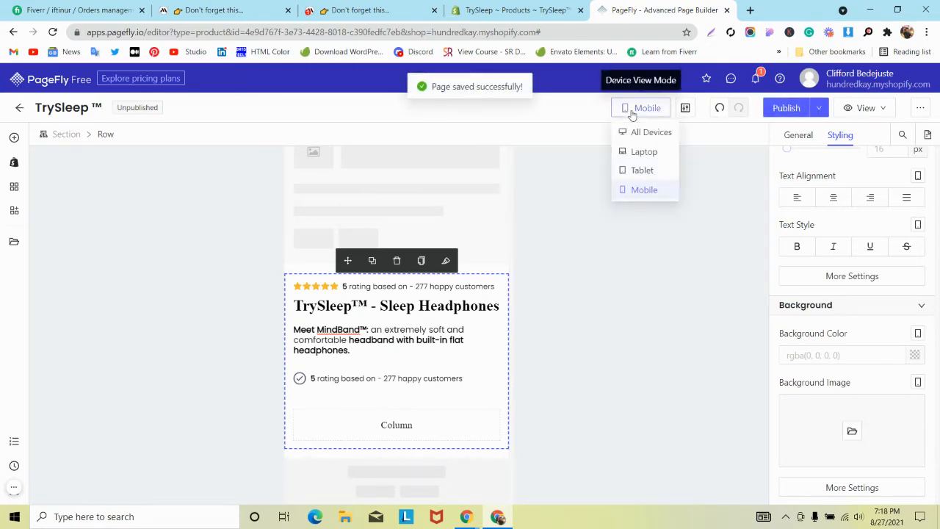
{"action": "left_click", "coordinate": [632, 132]}
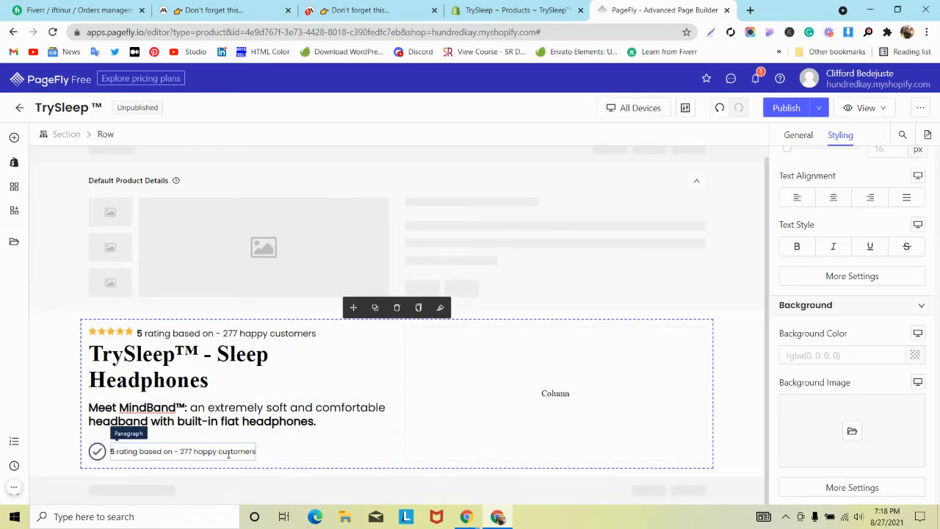
- Check the typography of the benefit list text on the MindBand desktop page and return to PageFly
{"action": "left_click", "coordinate": [352, 8]}
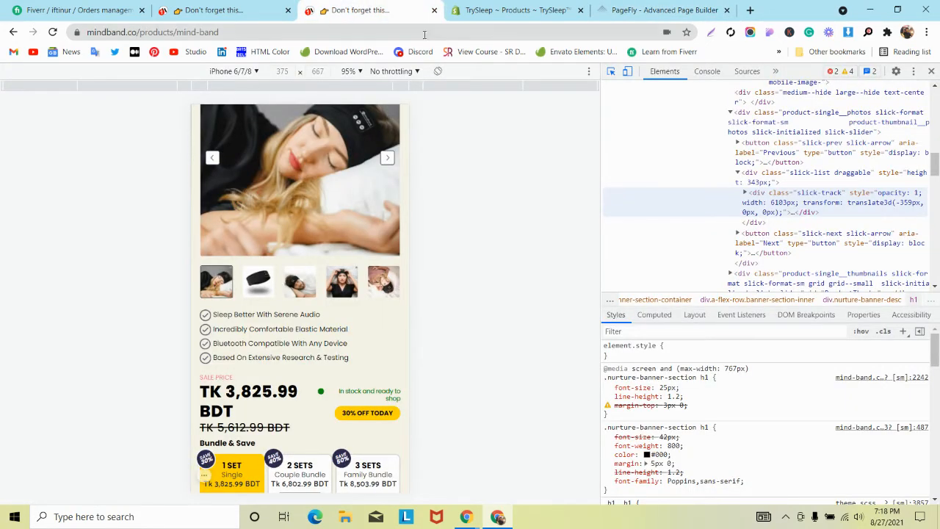
{"action": "left_click", "coordinate": [272, 7]}
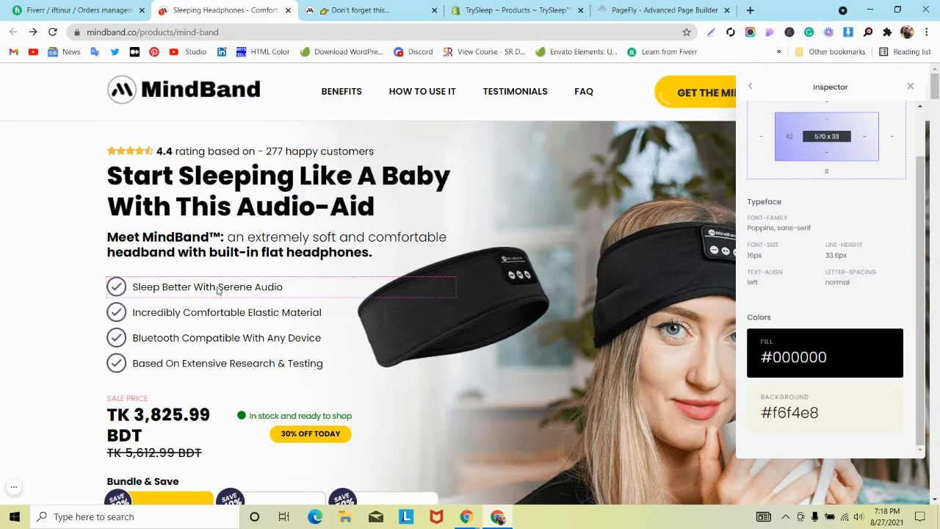
{"action": "left_click", "coordinate": [636, 9]}
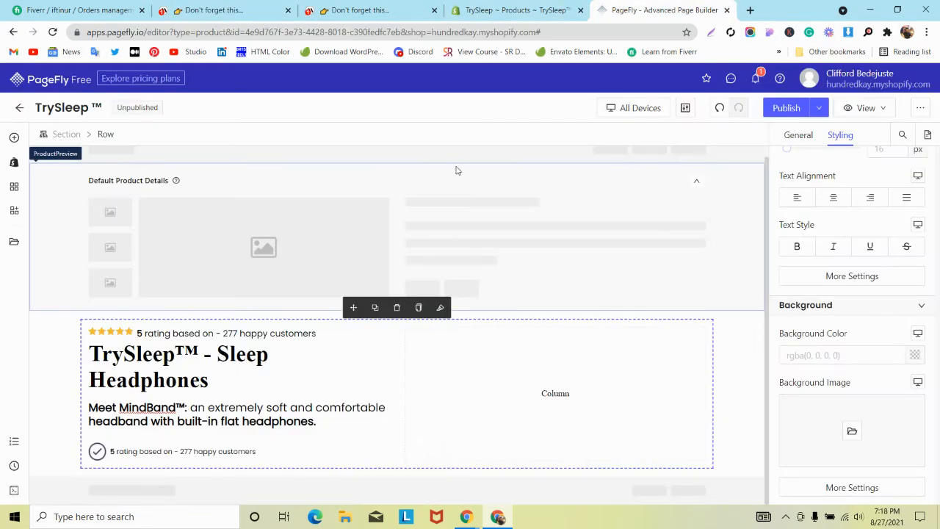
{"action": "left_click", "coordinate": [220, 9]}
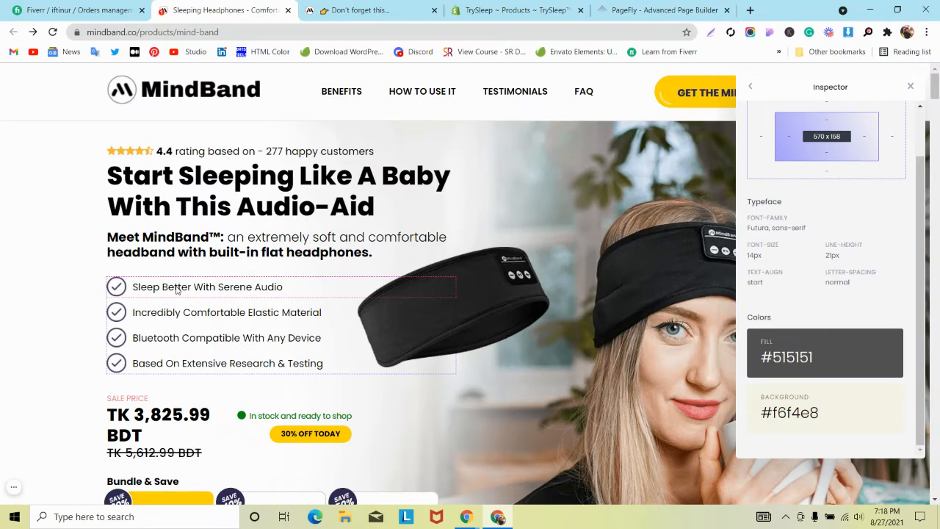
{"action": "left_click", "coordinate": [636, 10]}
- Increase the all-devices font size of the paragraph beside the check icon
{"action": "left_click", "coordinate": [246, 451]}
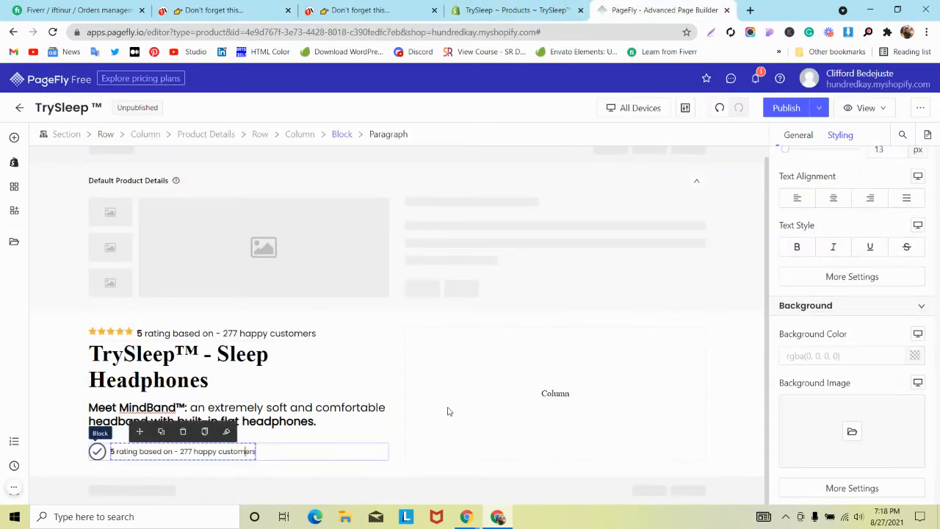
{"action": "left_click", "coordinate": [800, 139]}
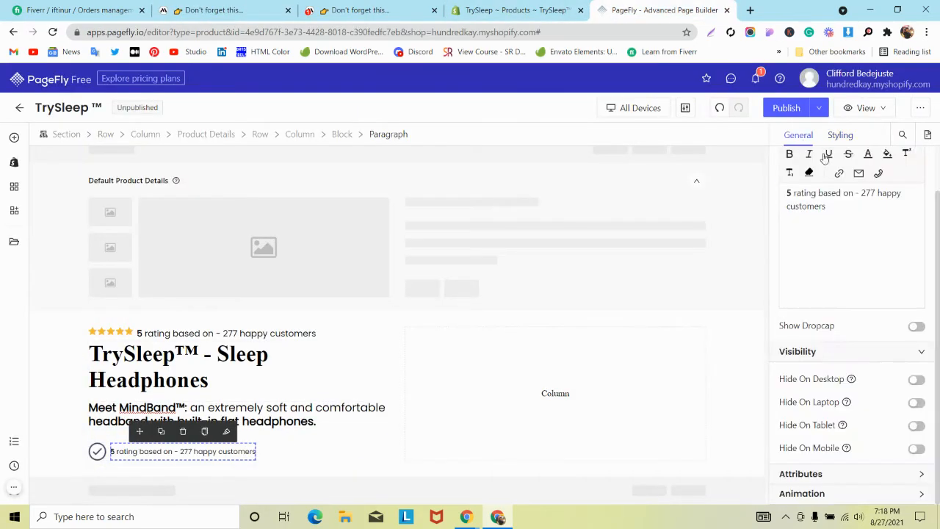
{"action": "left_click", "coordinate": [860, 139]}
{"action": "left_click", "coordinate": [892, 361]}
{"action": "scroll", "coordinate": [896, 345], "scroll_direction": "down", "scroll_amount": 2}
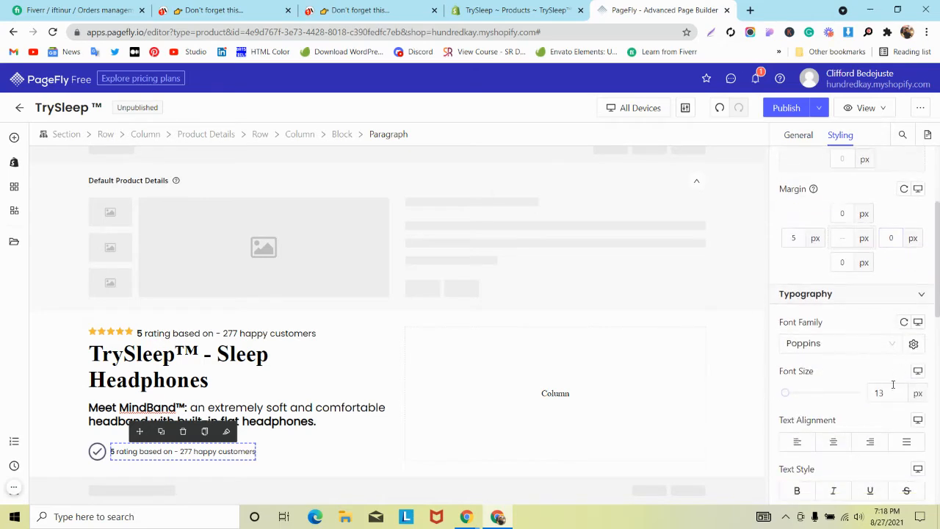
{"action": "left_click", "coordinate": [291, 454]}
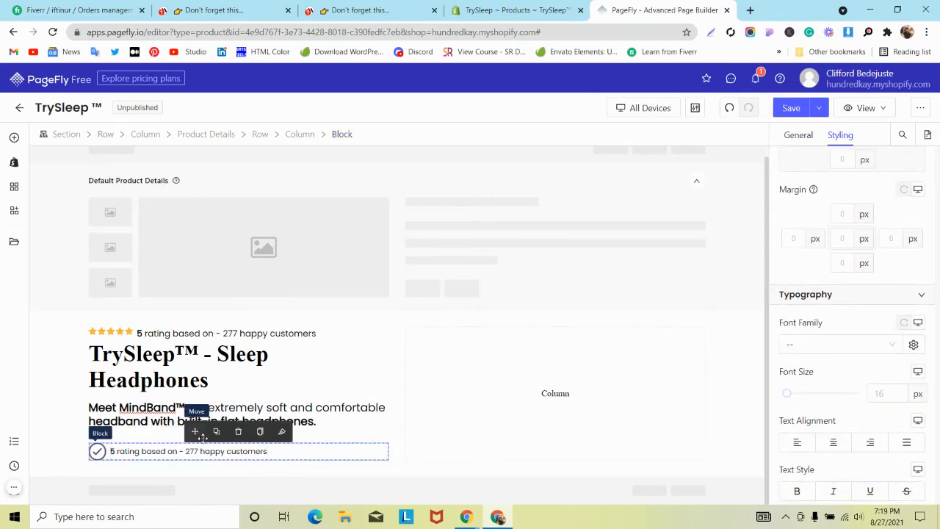
{"action": "left_click", "coordinate": [216, 431]}
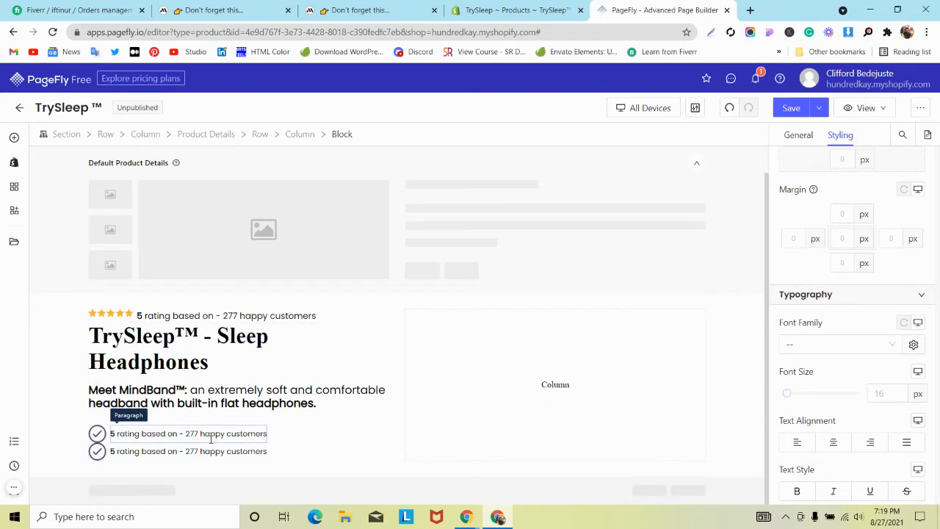
{"action": "left_click", "coordinate": [729, 114]}
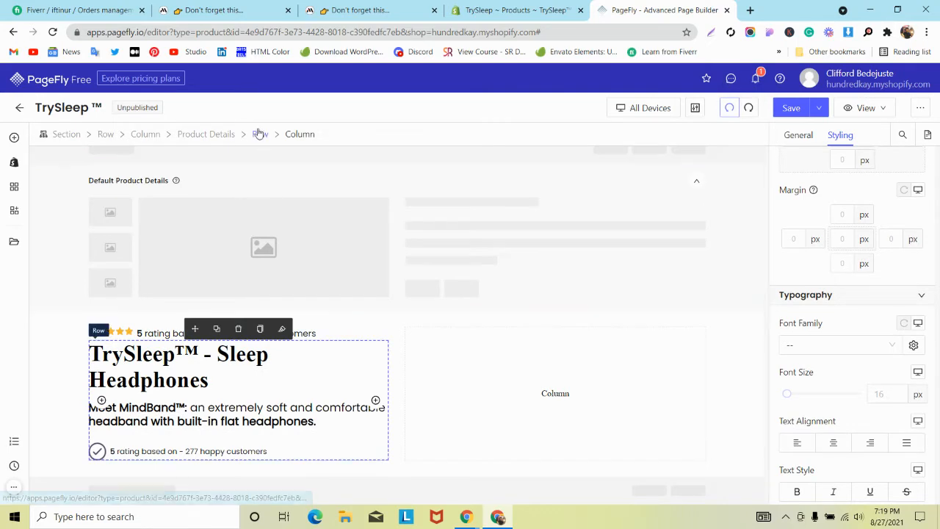
- Select the check icon block, inspect the first benefit item's spacing on the MindBand mobile page, and return to PageFly
{"action": "left_click", "coordinate": [279, 446]}
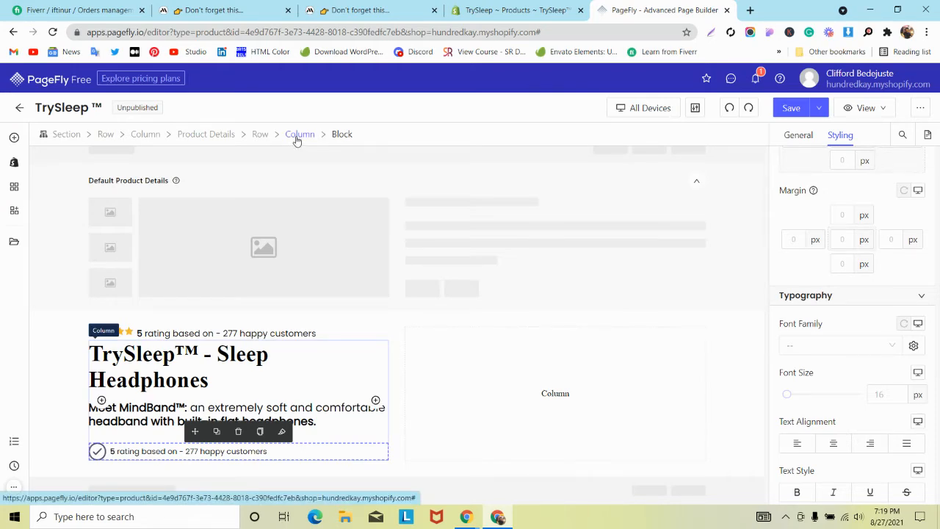
{"action": "left_click", "coordinate": [353, 9]}
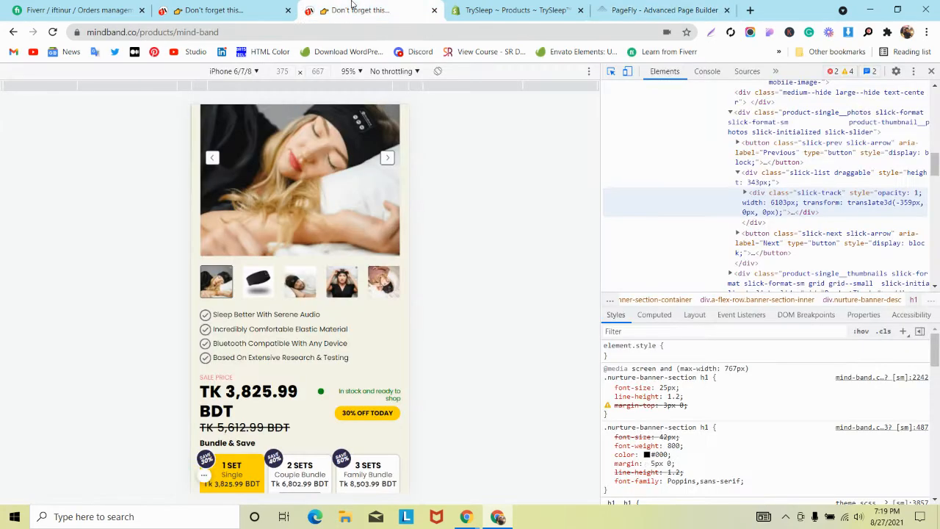
{"action": "scroll", "coordinate": [213, 199], "scroll_direction": "down", "scroll_amount": 2}
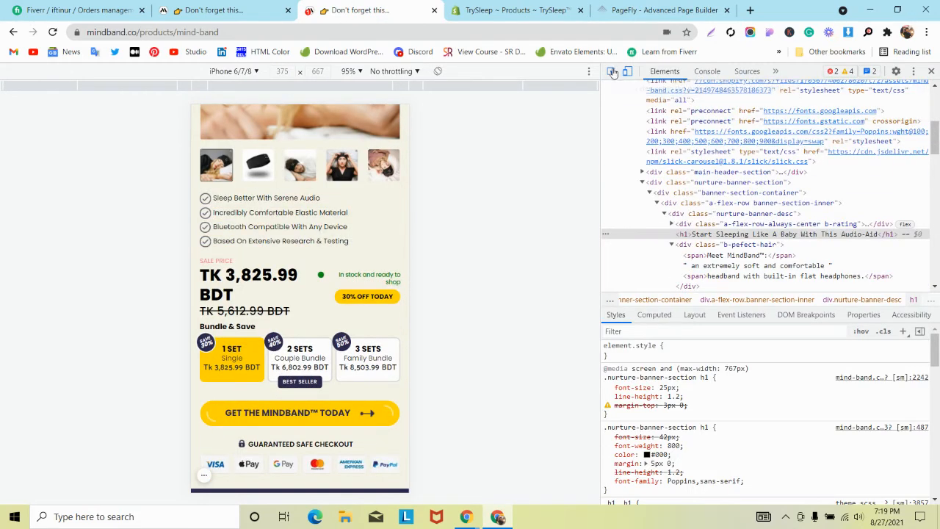
{"action": "left_click", "coordinate": [610, 70]}
{"action": "left_click", "coordinate": [213, 204]}
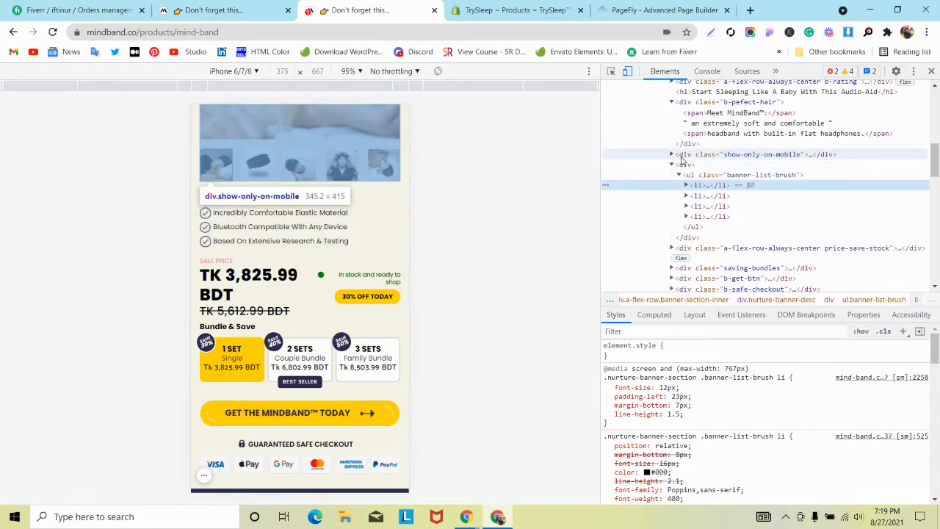
{"action": "left_click", "coordinate": [661, 11]}
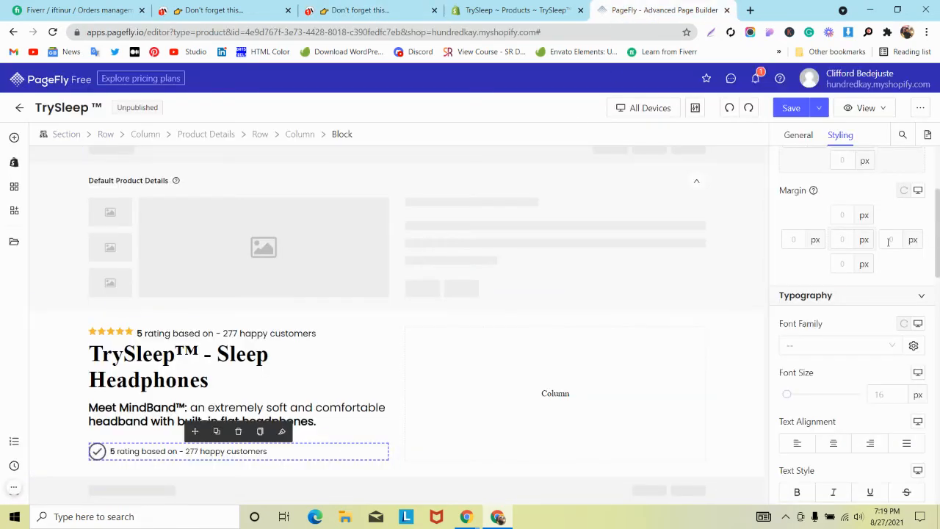
- Measure the vertical gap between the first two benefit items on the MindBand desktop page with Lightshot
{"action": "left_click", "coordinate": [339, 9]}
{"action": "left_click", "coordinate": [243, 10]}
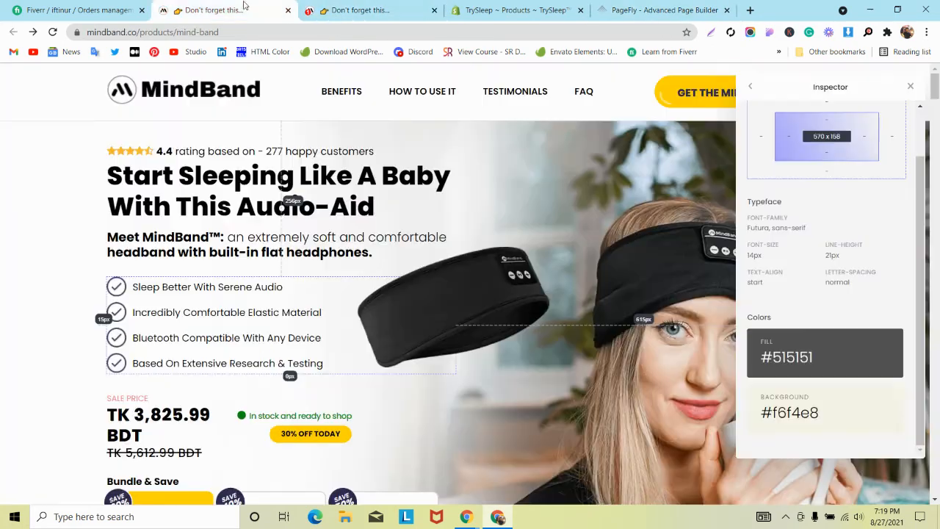
{"action": "left_click", "coordinate": [711, 32]}
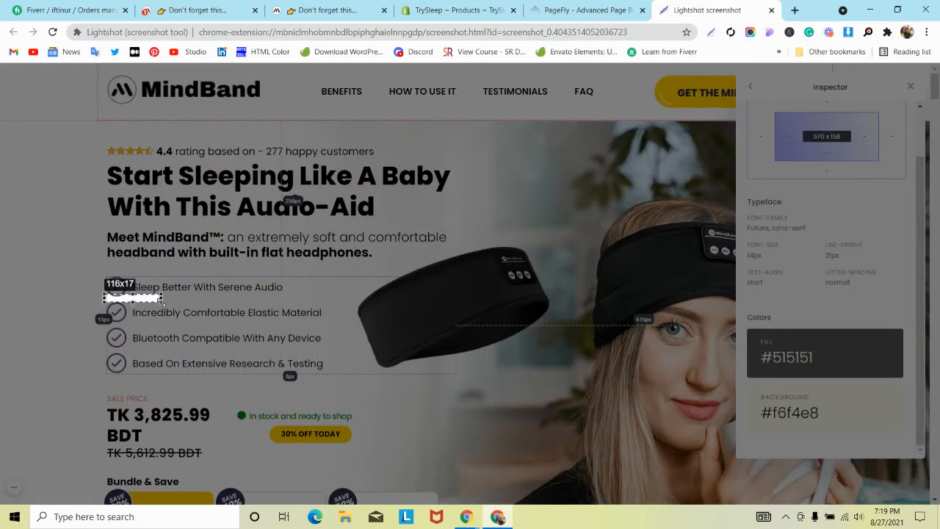
{"action": "left_click_drag", "start_coordinate": [161, 299], "coordinate": [134, 296]}
- Return to PageFly and set the check icon block's bottom margin to 12 px
{"action": "left_click", "coordinate": [587, 11]}
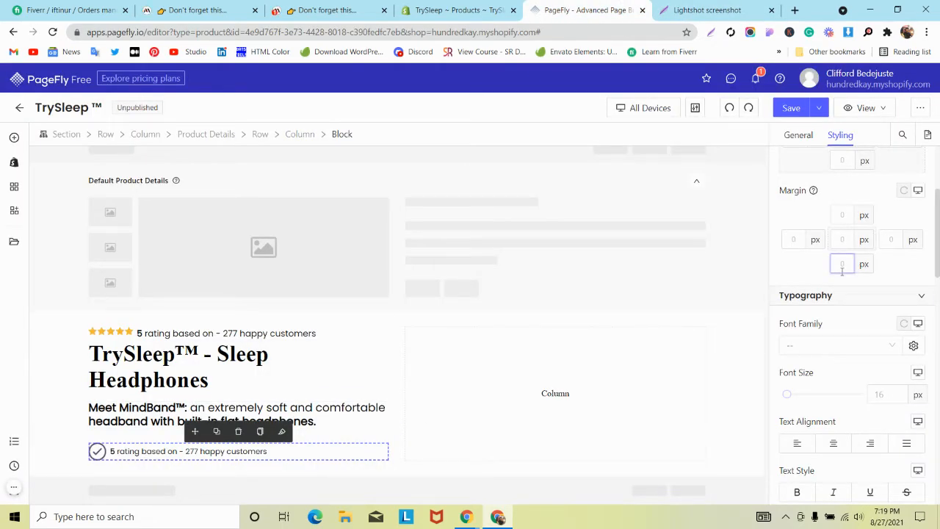
{"action": "type", "text": "12"}
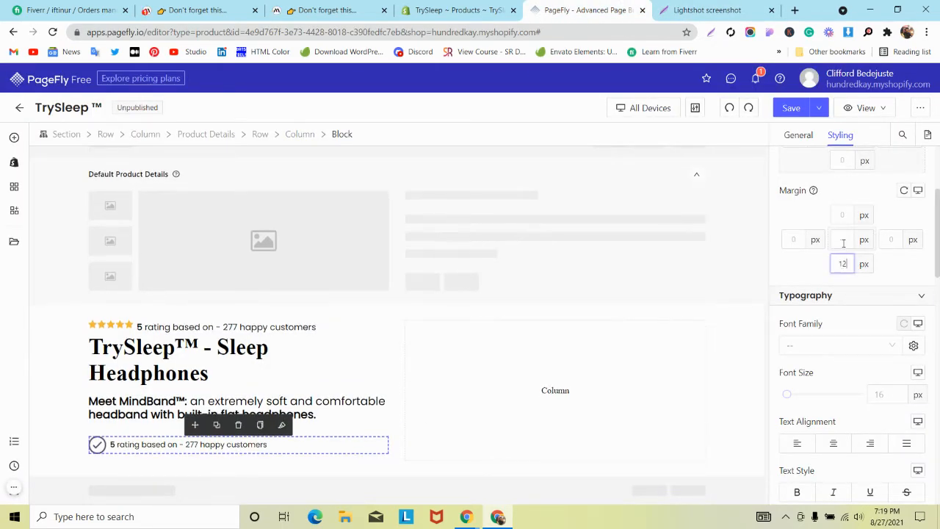
{"action": "scroll", "coordinate": [844, 243], "scroll_direction": "up", "scroll_amount": 1}
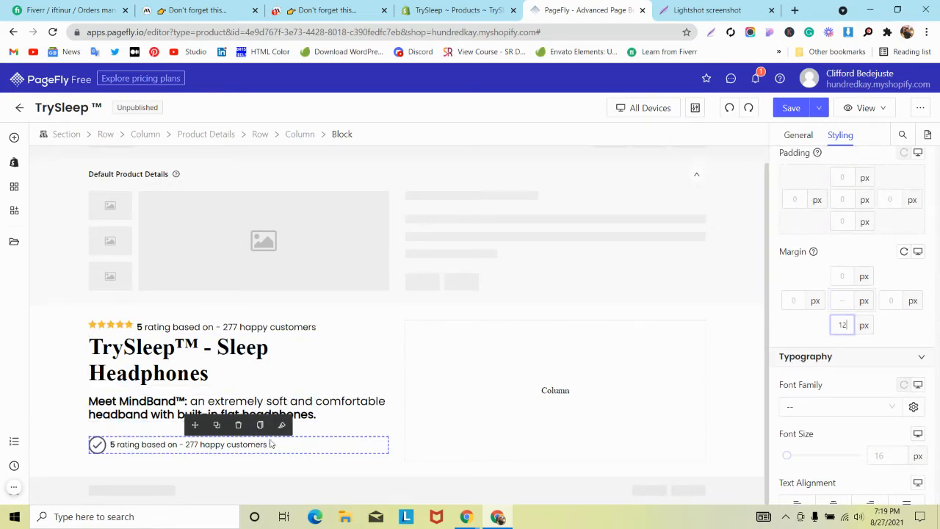
- Duplicate the check icon block three times to build a four-item benefit list
{"action": "left_click", "coordinate": [217, 424]}
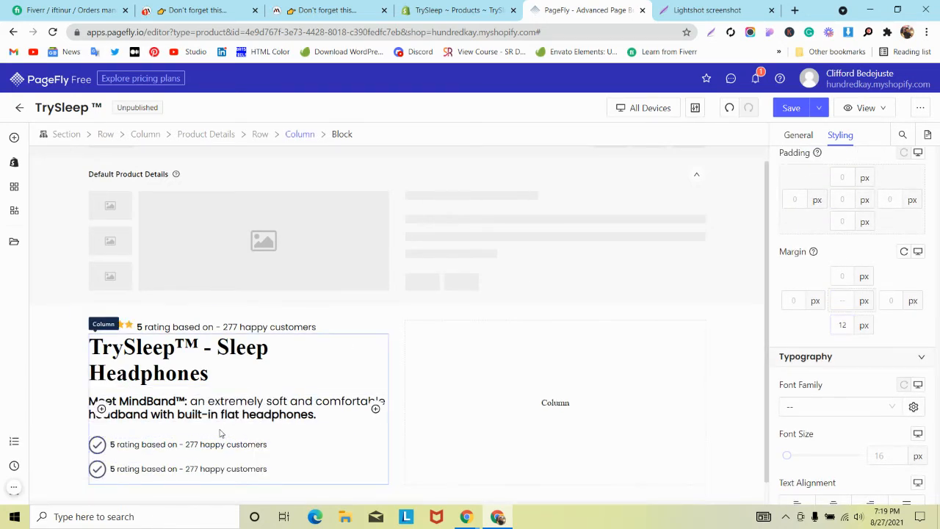
{"action": "left_click", "coordinate": [291, 445]}
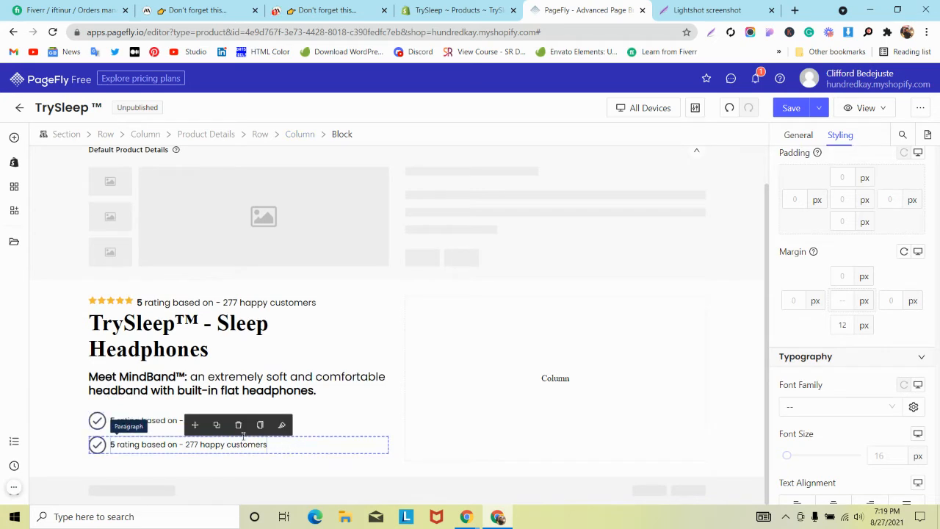
{"action": "left_click", "coordinate": [217, 425]}
{"action": "left_click", "coordinate": [294, 447]}
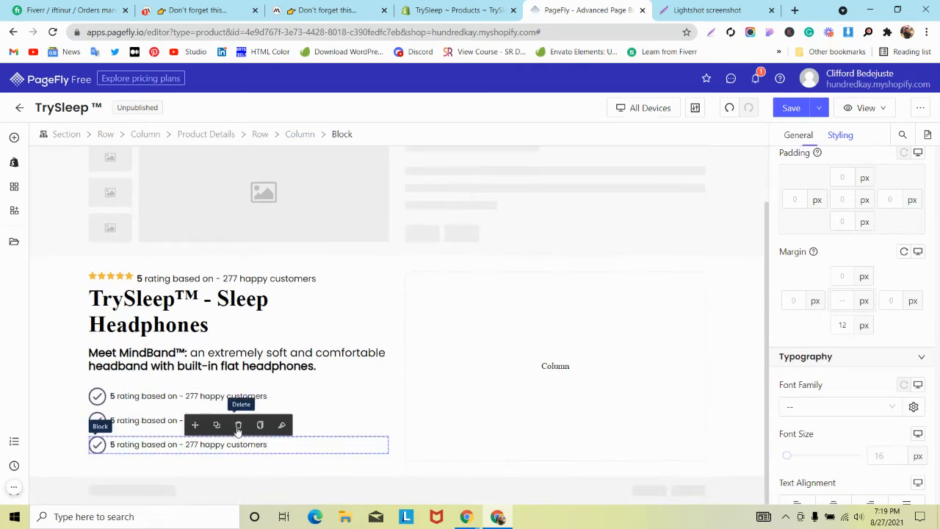
{"action": "left_click", "coordinate": [217, 425]}
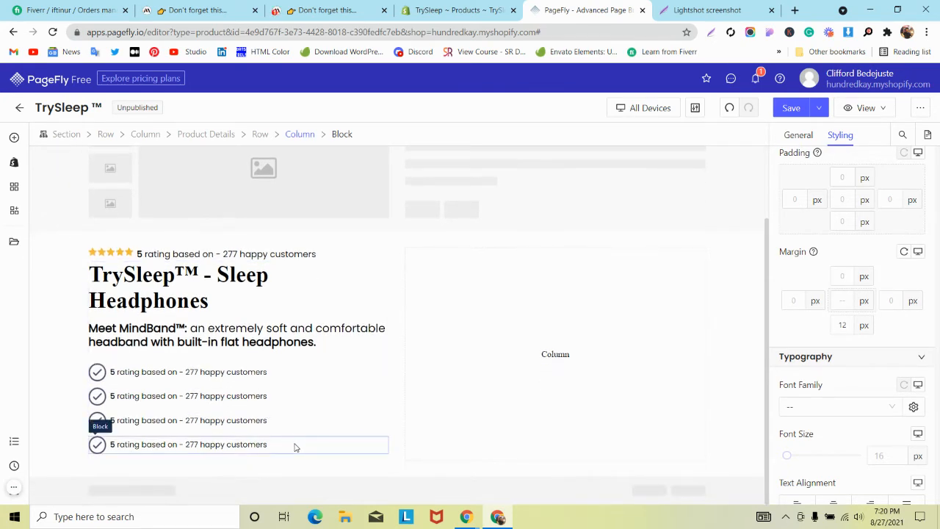
- Replace the second benefit item's text with "Incredibly Comfortable Elastic Material" copied from the MindBand desktop page
{"action": "left_click", "coordinate": [204, 371]}
{"action": "left_click", "coordinate": [230, 7]}
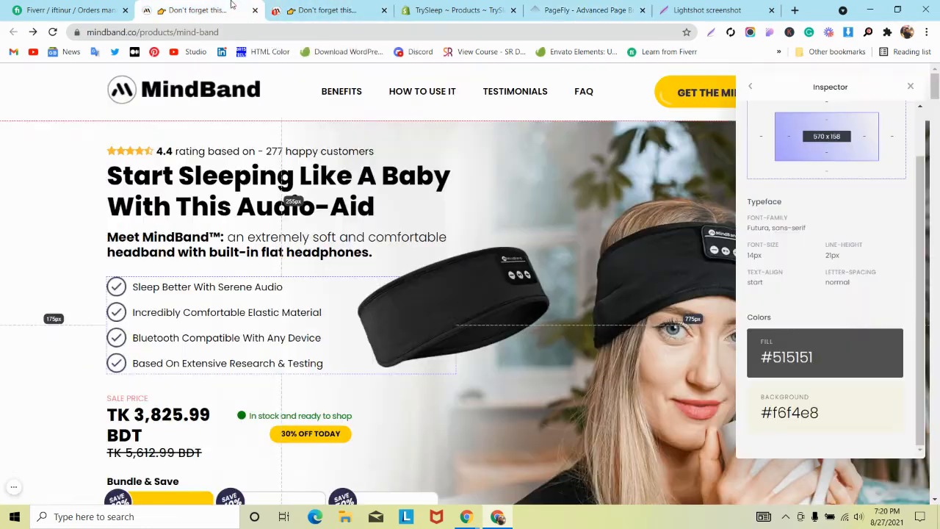
{"action": "key", "text": "ctrl+Tab"}
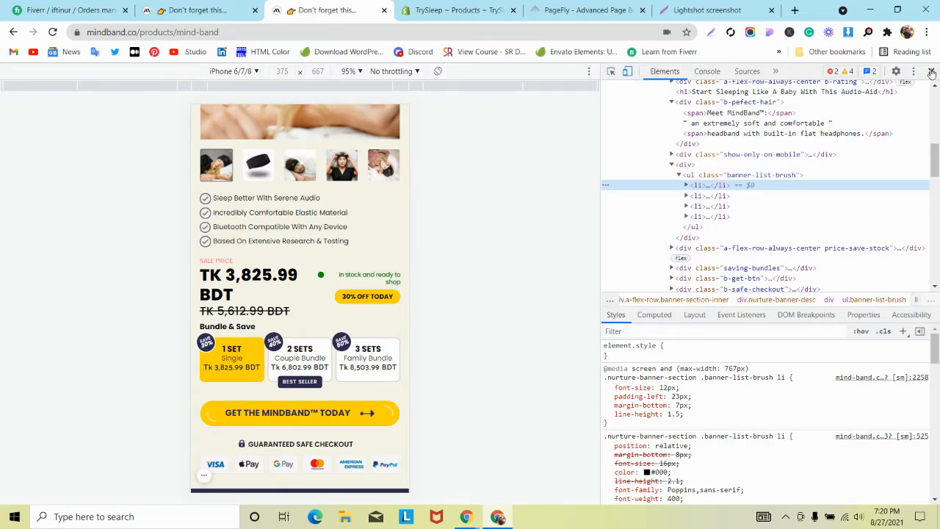
{"action": "left_click", "coordinate": [220, 10]}
{"action": "triple_click", "coordinate": [227, 290]}
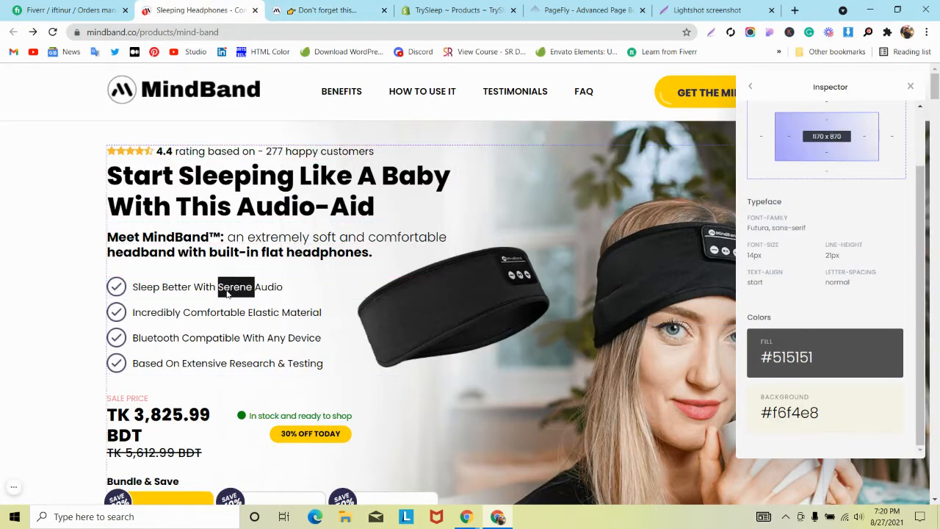
{"action": "triple_click", "coordinate": [219, 317]}
{"action": "key", "text": "ctrl+c"}
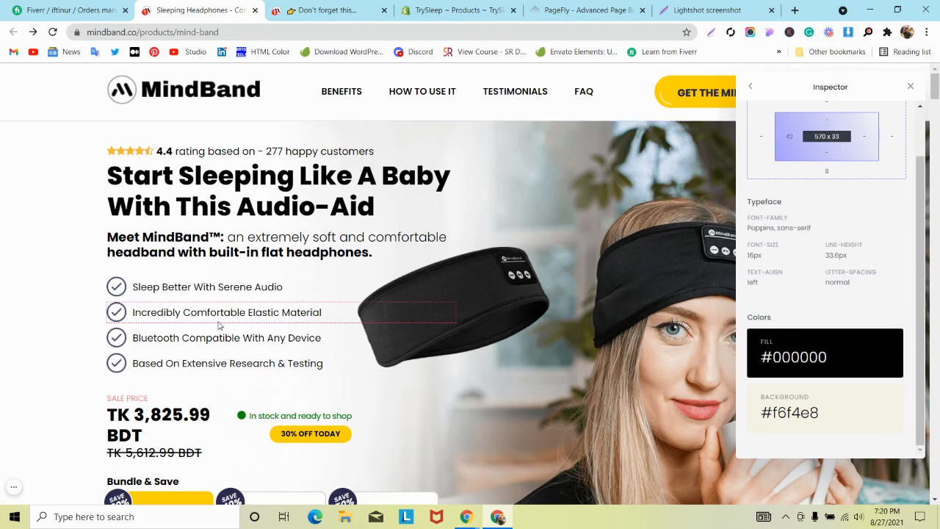
{"action": "left_click", "coordinate": [588, 11]}
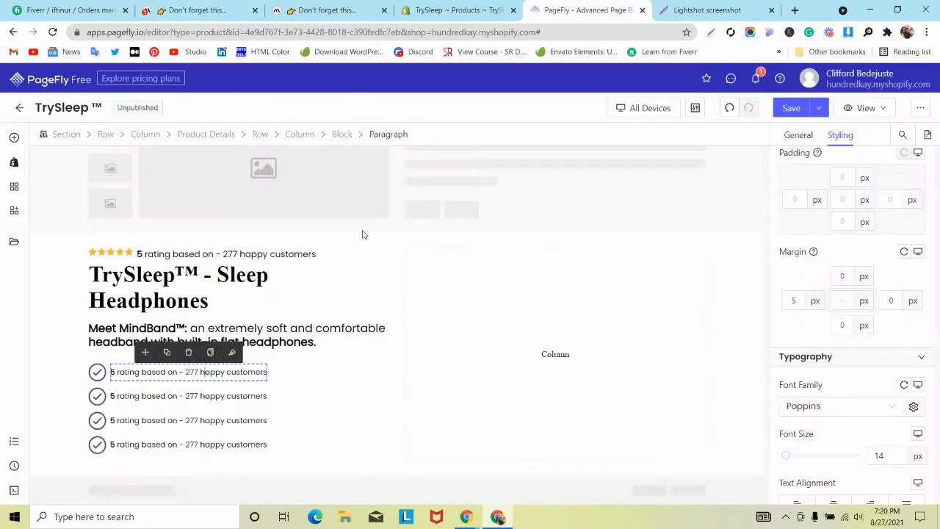
{"action": "double_click", "coordinate": [173, 397]}
{"action": "triple_click", "coordinate": [173, 397]}
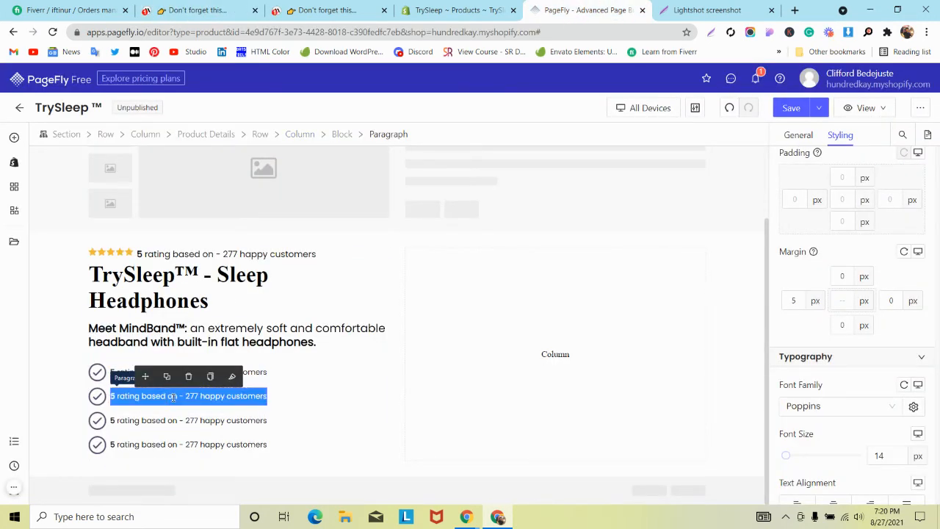
{"action": "key", "text": "ctrl+v"}
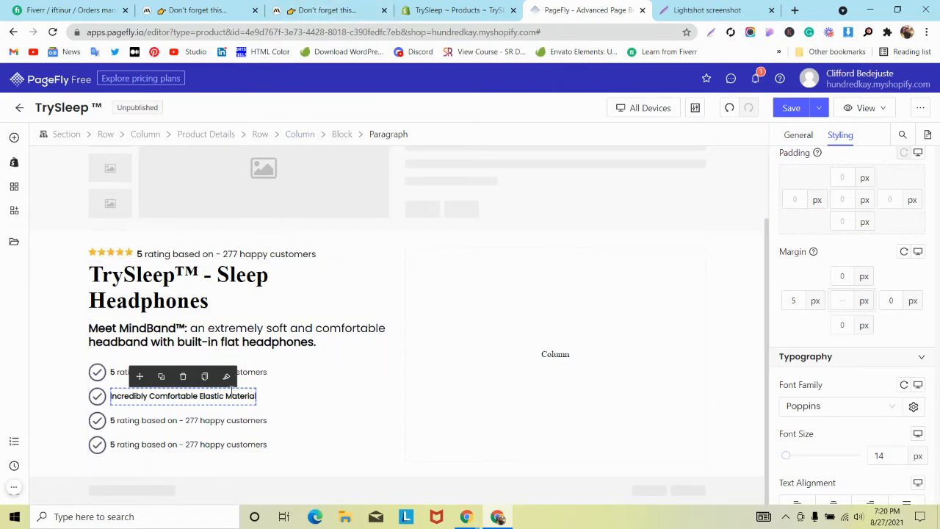
- Remove the bold formatting from the second benefit item's text
{"action": "triple_click", "coordinate": [232, 402]}
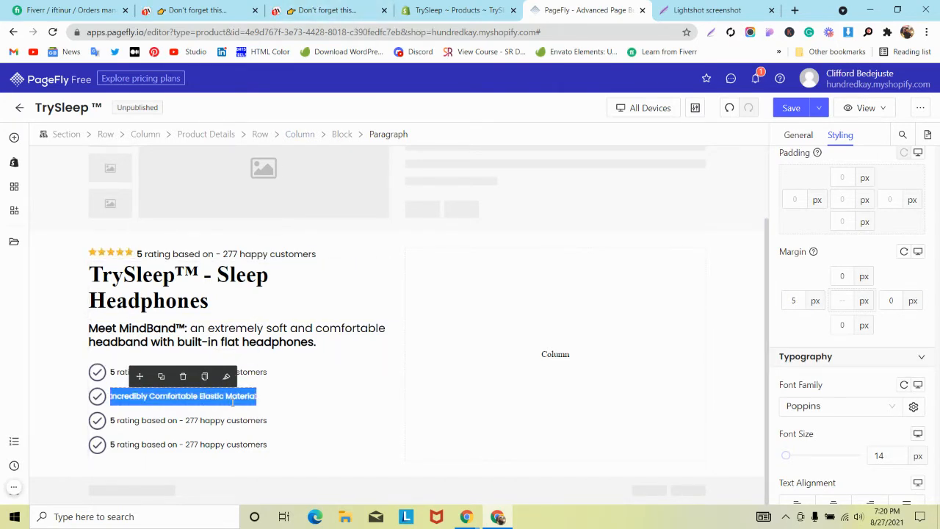
{"action": "left_click", "coordinate": [798, 135]}
{"action": "triple_click", "coordinate": [812, 207]}
{"action": "left_click", "coordinate": [812, 207]}
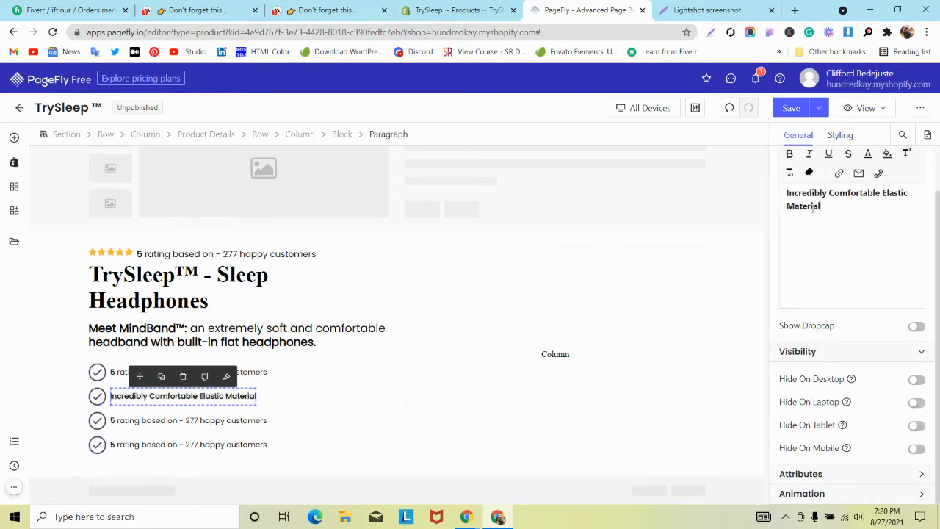
{"action": "triple_click", "coordinate": [812, 206]}
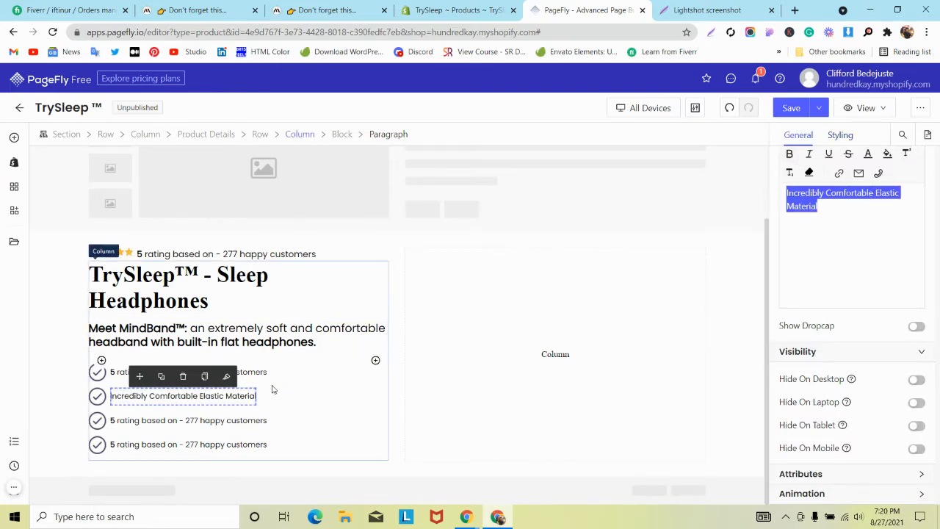
- Replace the first benefit item's text with "Sleep Better With Serene Audio" copied from the MindBand page
{"action": "left_click", "coordinate": [243, 372]}
{"action": "triple_click", "coordinate": [791, 206]}
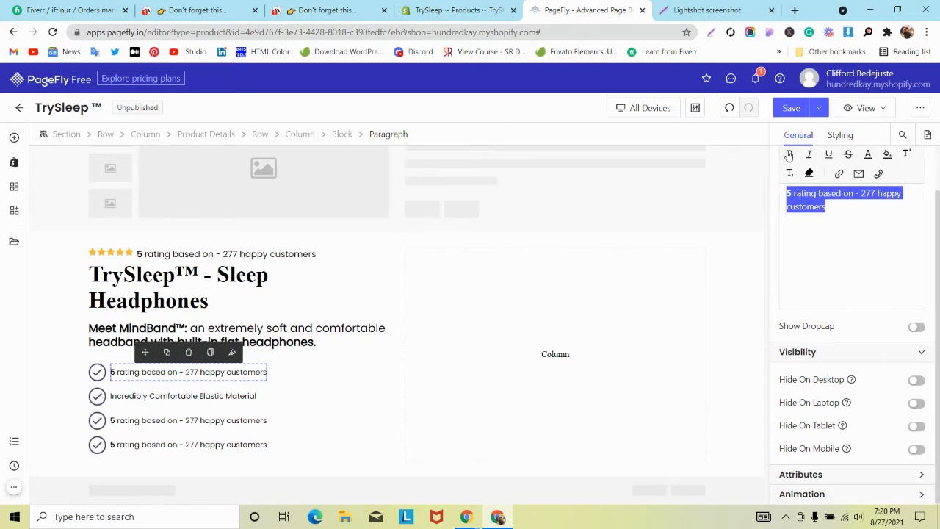
{"action": "left_click", "coordinate": [199, 11]}
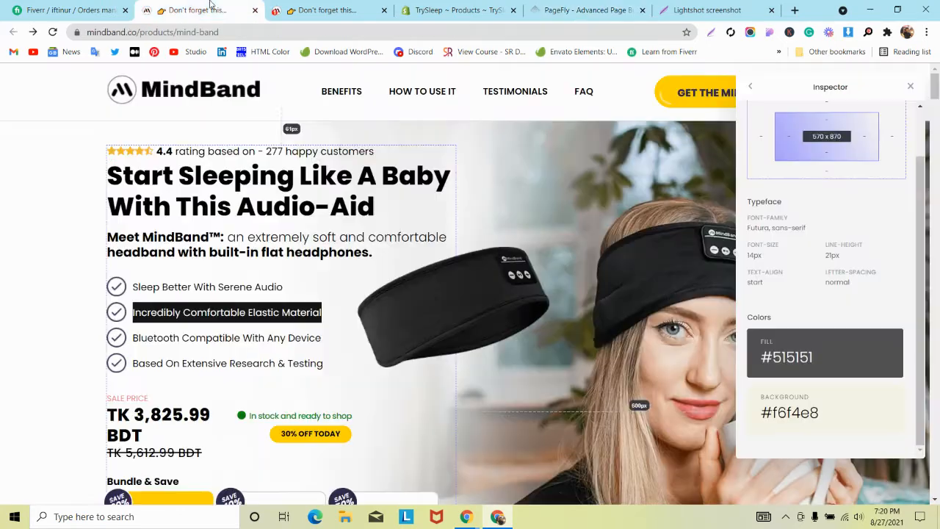
{"action": "triple_click", "coordinate": [174, 289]}
{"action": "key", "text": "ctrl+c"}
{"action": "left_click", "coordinate": [588, 10]}
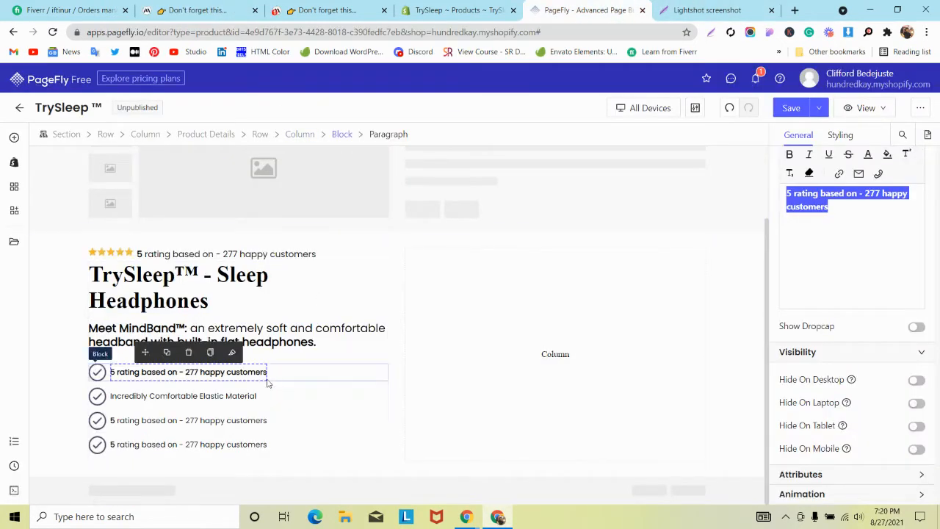
{"action": "triple_click", "coordinate": [827, 207]}
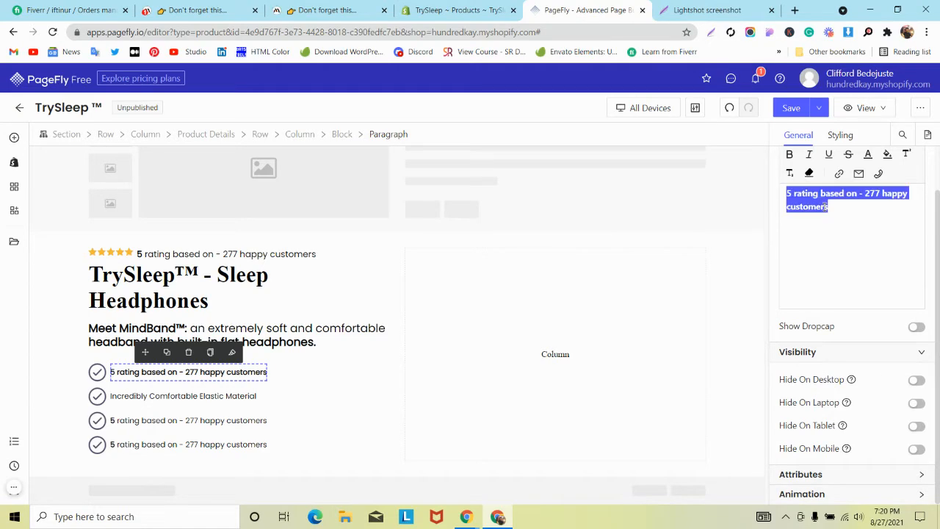
{"action": "key", "text": "ctrl+v"}
- Replace the third benefit item's text with "Bluetooth Compatible With Any Device" from the MindBand page and remove its bold formatting
{"action": "left_click", "coordinate": [199, 10]}
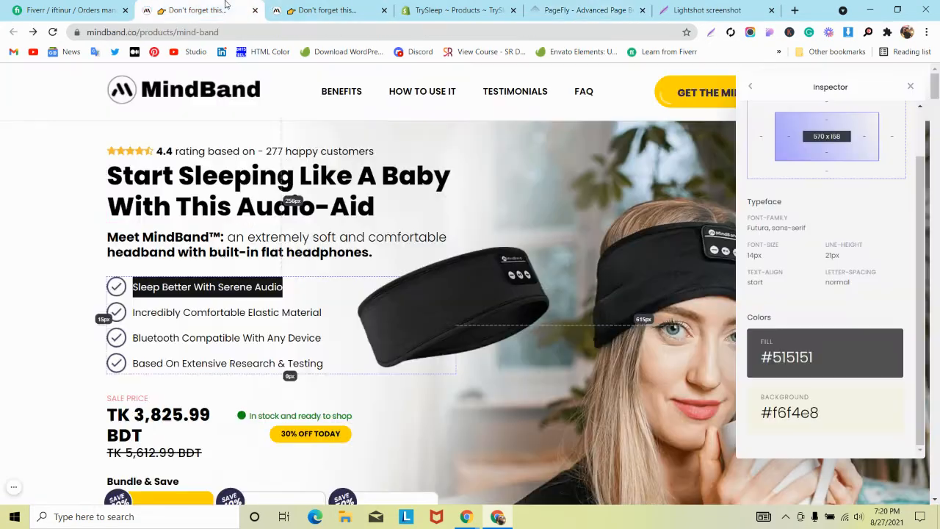
{"action": "triple_click", "coordinate": [174, 341]}
{"action": "key", "text": "ctrl+c"}
{"action": "left_click", "coordinate": [580, 10]}
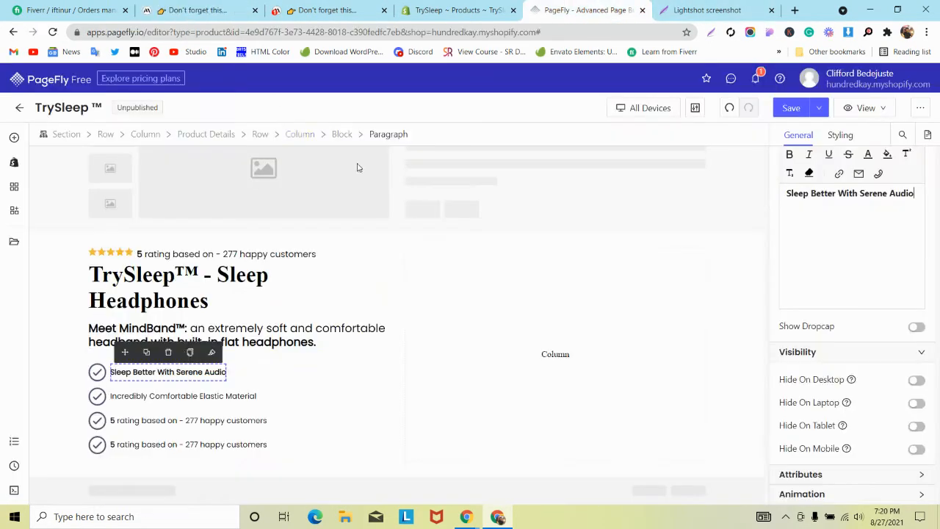
{"action": "left_click", "coordinate": [177, 420]}
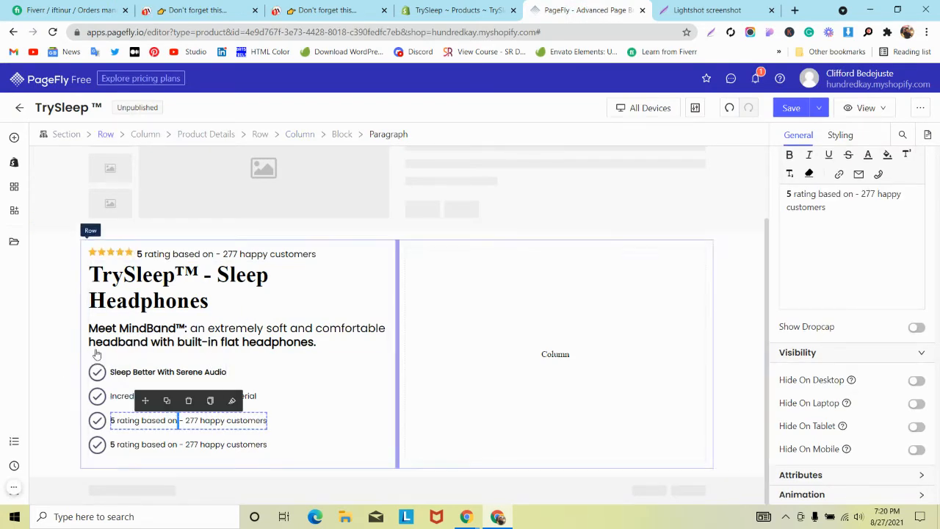
{"action": "triple_click", "coordinate": [809, 200]}
{"action": "key", "text": "ctrl+v"}
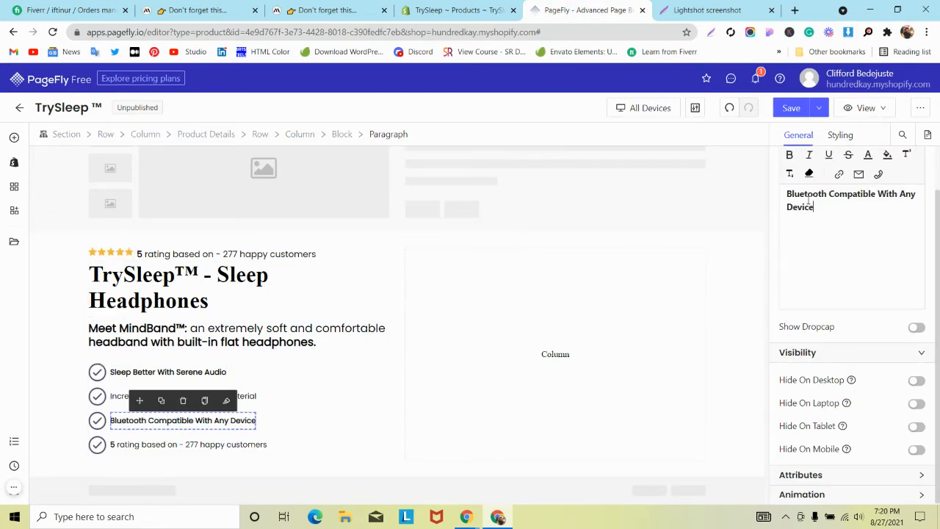
{"action": "triple_click", "coordinate": [797, 207]}
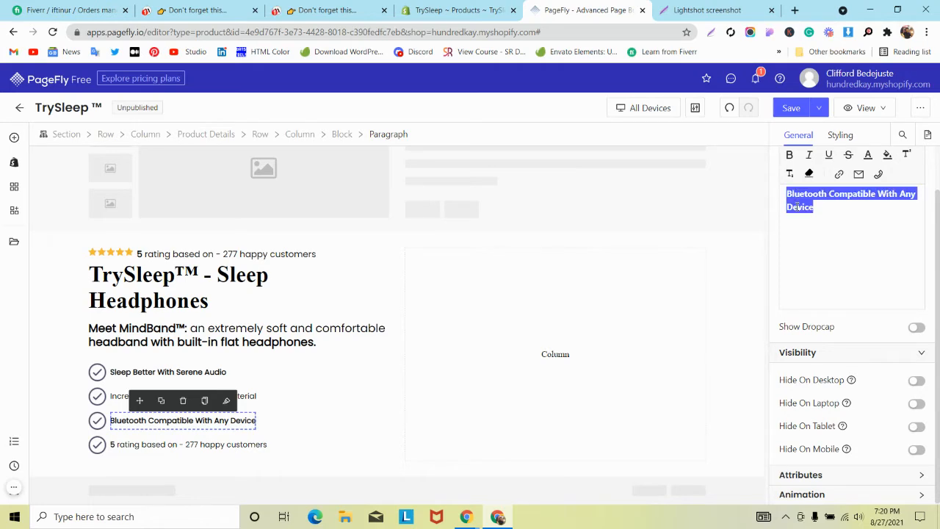
{"action": "left_click", "coordinate": [791, 159]}
- Replace the fourth benefit item's text with "Based On Extensive Research & Testing" from the MindBand page and remove its bold formatting
{"action": "left_click", "coordinate": [233, 10]}
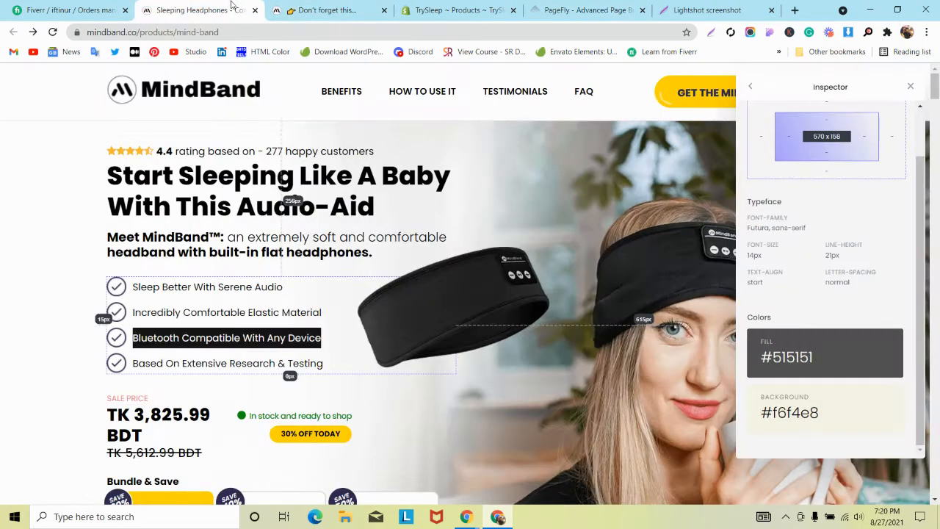
{"action": "triple_click", "coordinate": [143, 367]}
{"action": "key", "text": "ctrl+c"}
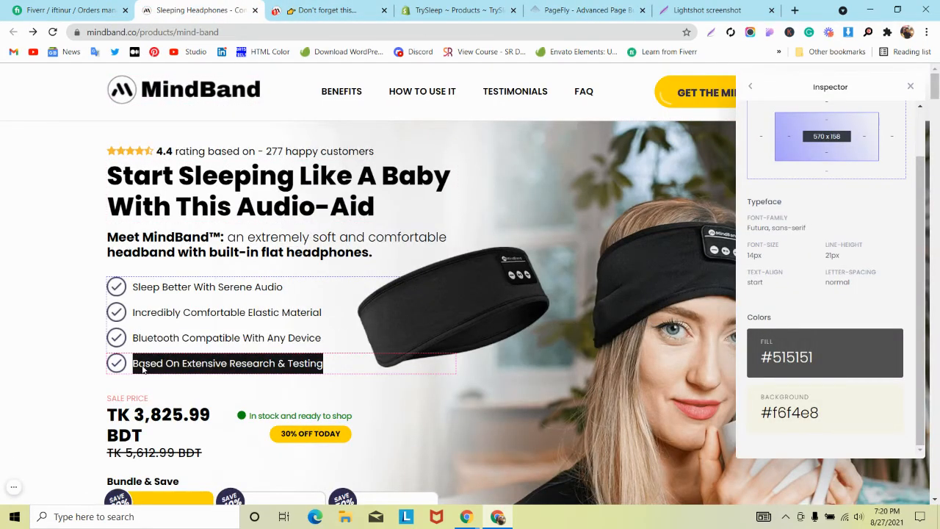
{"action": "left_click", "coordinate": [582, 8]}
{"action": "triple_click", "coordinate": [188, 444]}
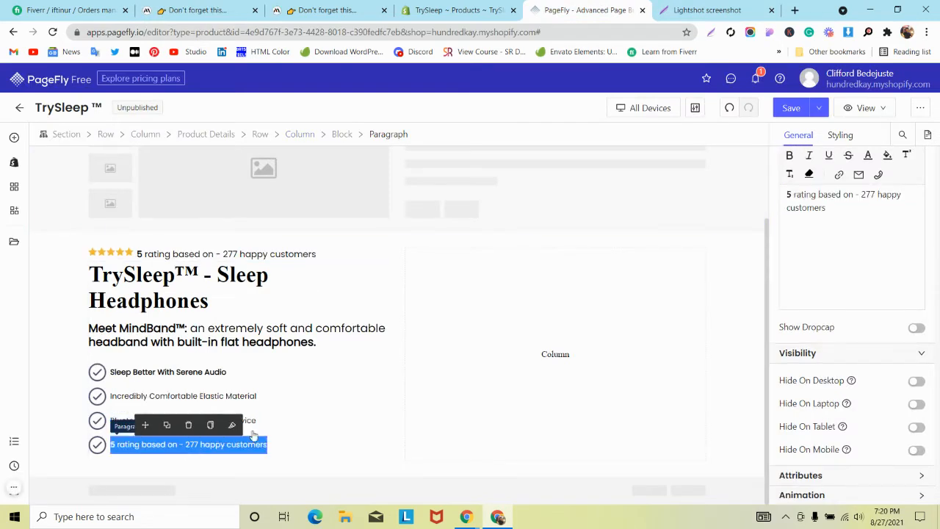
{"action": "triple_click", "coordinate": [788, 194]}
{"action": "key", "text": "ctrl+v"}
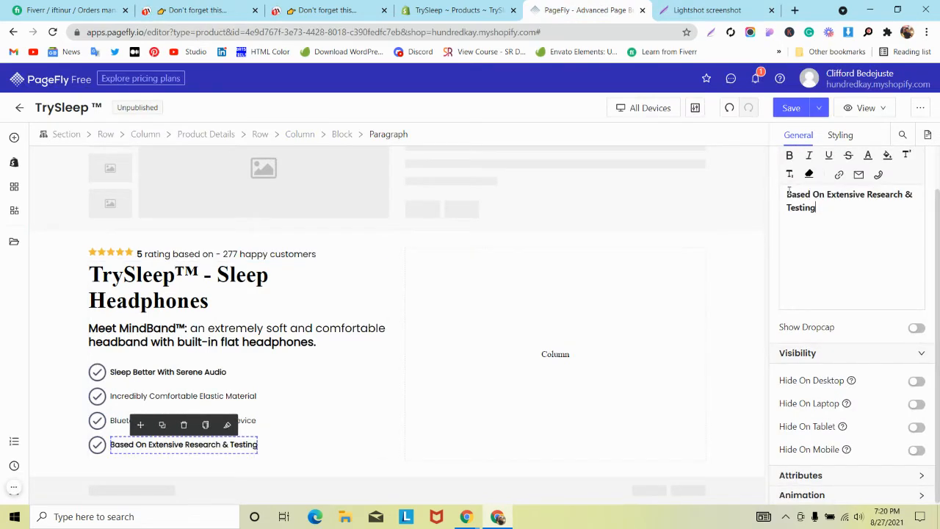
{"action": "triple_click", "coordinate": [788, 190]}
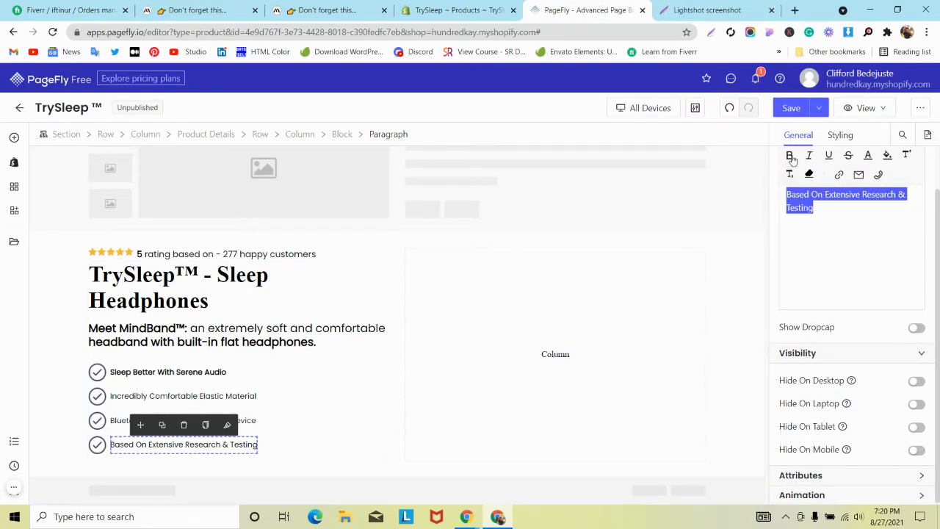
- Remove the bold formatting from the first benefit item's text and save the TrySleep page
{"action": "left_click", "coordinate": [167, 373]}
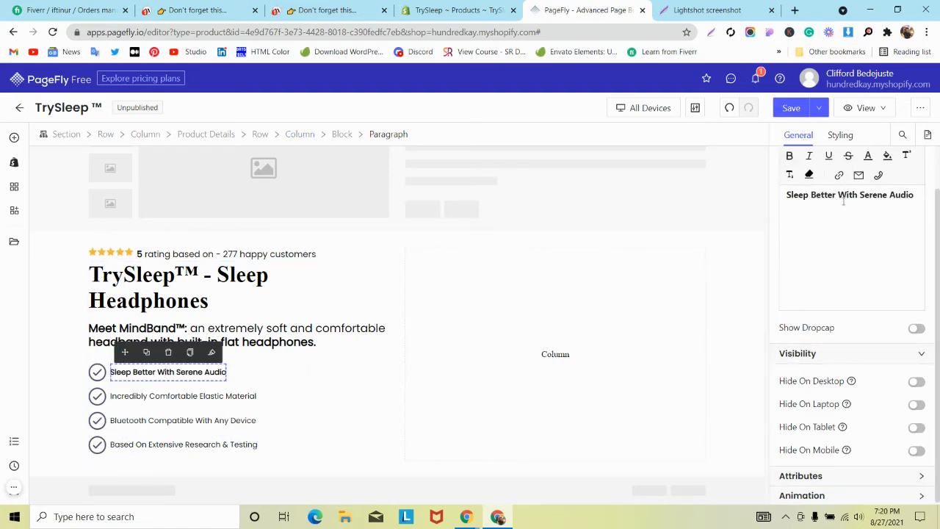
{"action": "triple_click", "coordinate": [842, 196]}
{"action": "left_click", "coordinate": [793, 157]}
{"action": "left_click", "coordinate": [800, 235]}
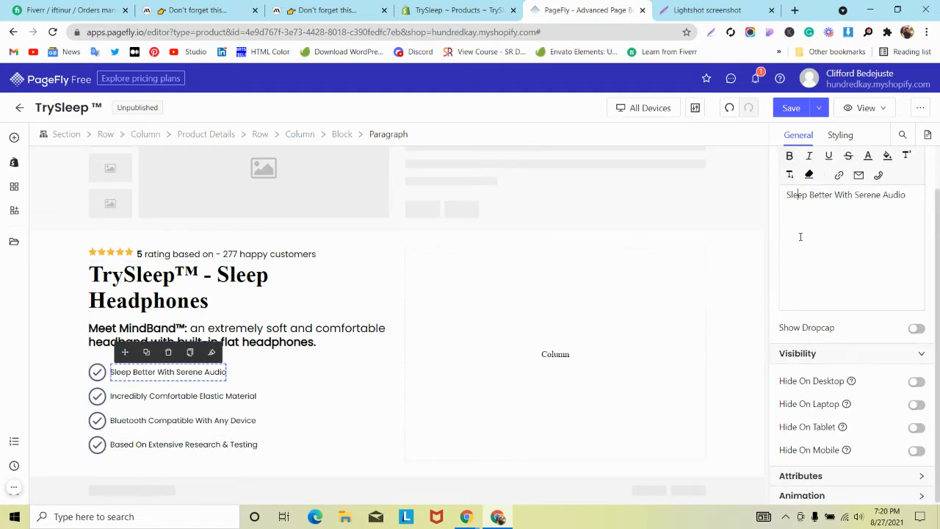
{"action": "left_click", "coordinate": [67, 355]}
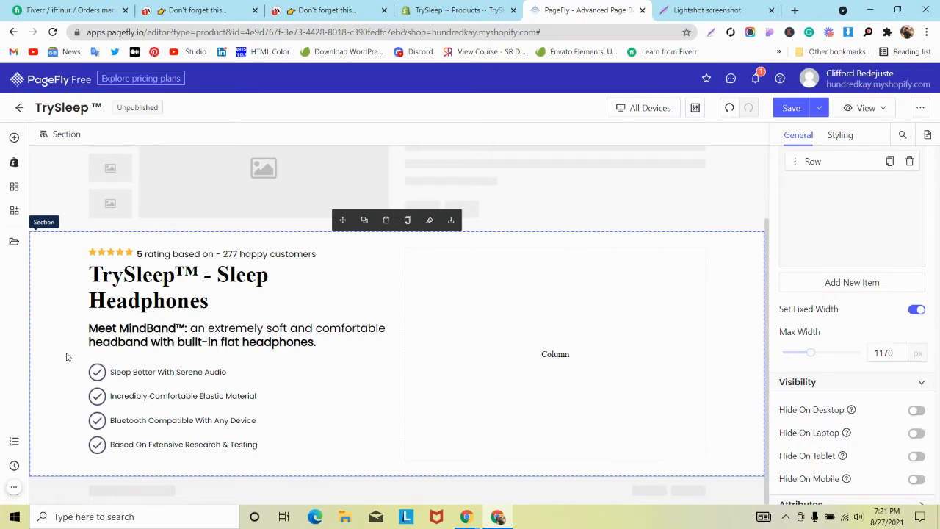
{"action": "left_click", "coordinate": [790, 108]}
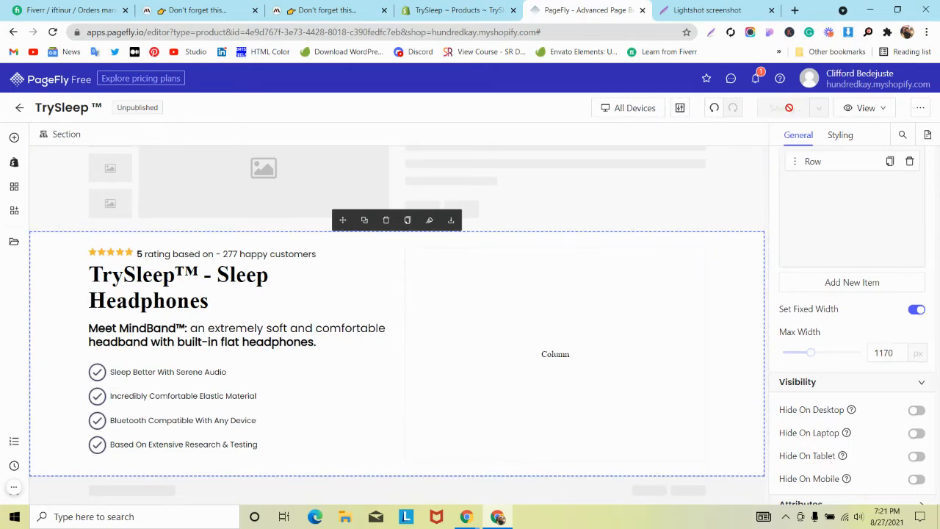
- Review the price, stock and bundle layout below the benefit list on the MindBand page, and return to PageFly
{"action": "left_click", "coordinate": [193, 10]}
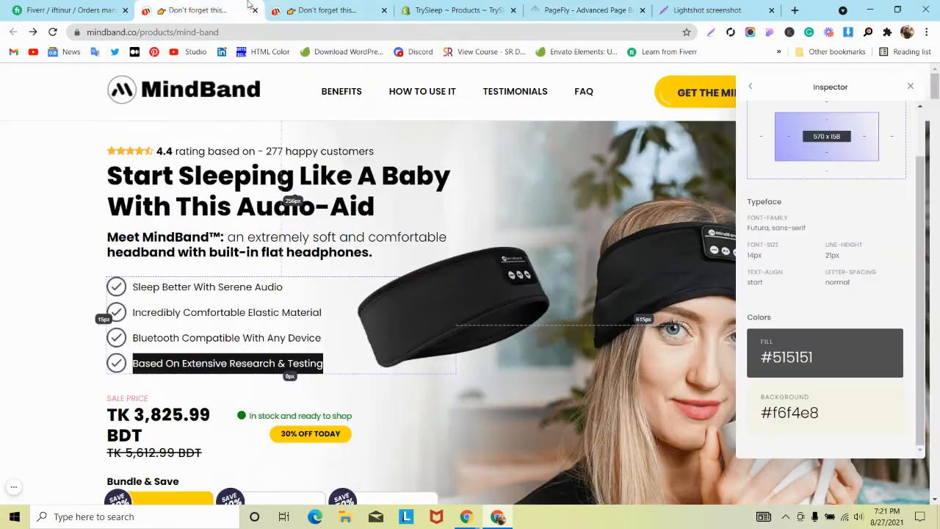
{"action": "scroll", "coordinate": [165, 200], "scroll_direction": "down", "scroll_amount": 2}
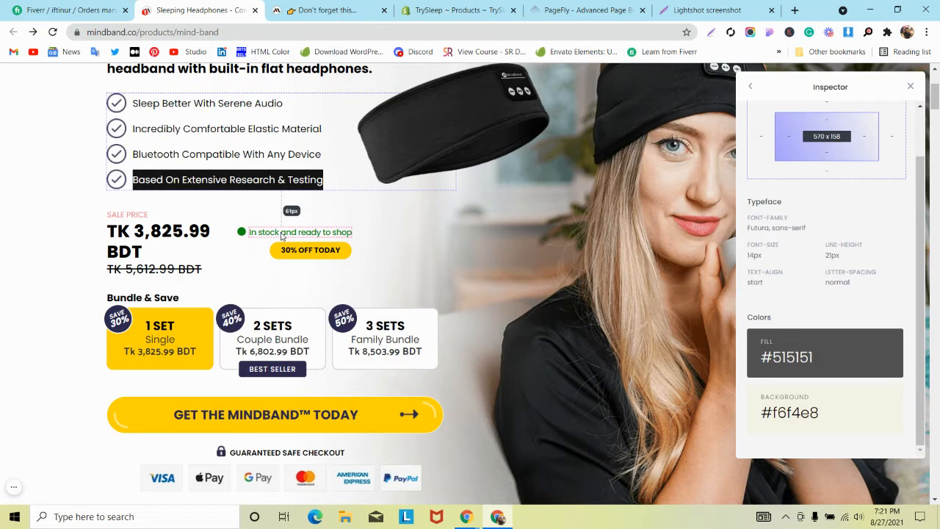
{"action": "left_click", "coordinate": [606, 9]}
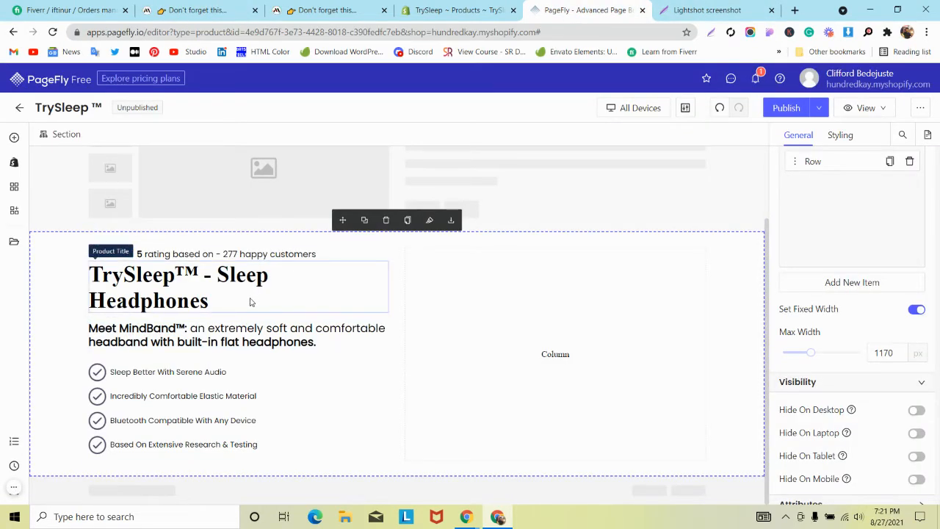
- Try to place a layout element below the last benefit item
{"action": "left_click", "coordinate": [14, 138]}
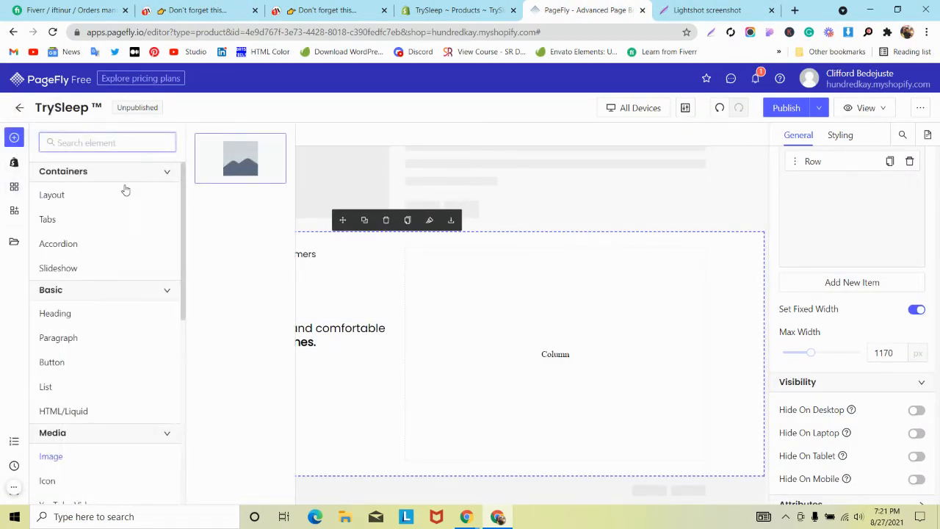
{"action": "mouse_move", "coordinate": [114, 196]}
{"action": "left_click_drag", "start_coordinate": [221, 226], "coordinate": [120, 460]}
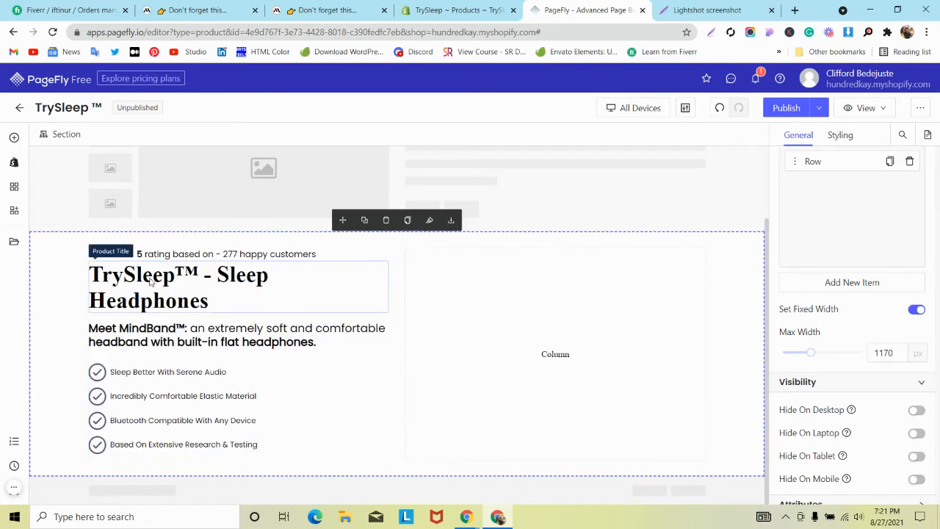
- Duplicate the row holding the product title, description and four-item benefit list
{"action": "left_click", "coordinate": [142, 246]}
{"action": "left_click", "coordinate": [177, 286]}
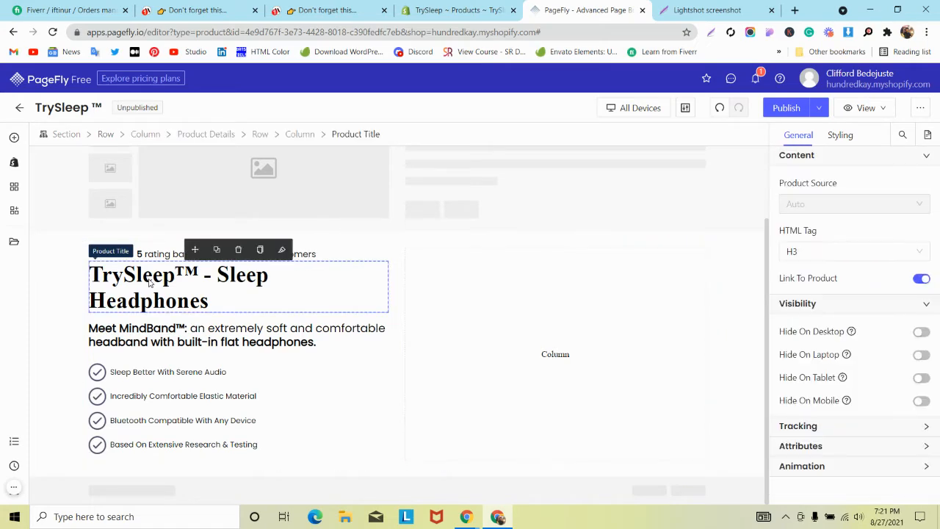
{"action": "left_click", "coordinate": [258, 134]}
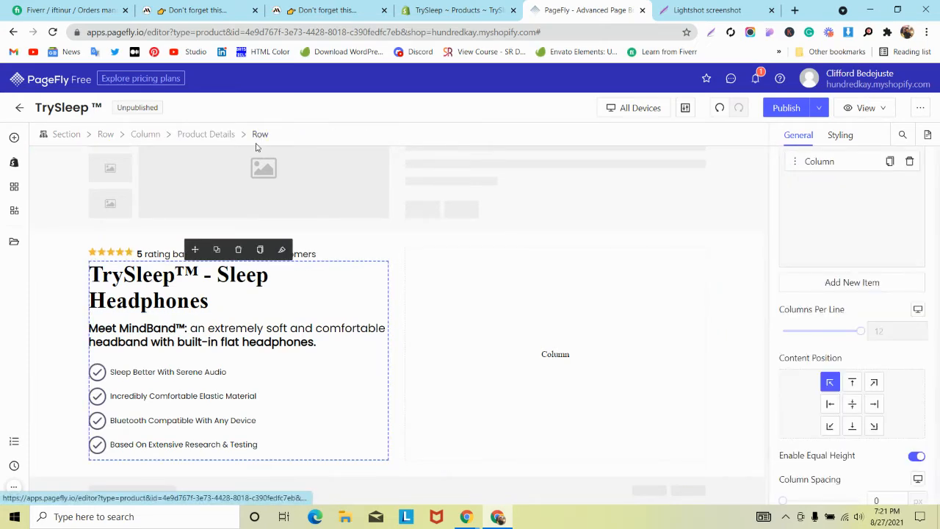
{"action": "left_click", "coordinate": [217, 249]}
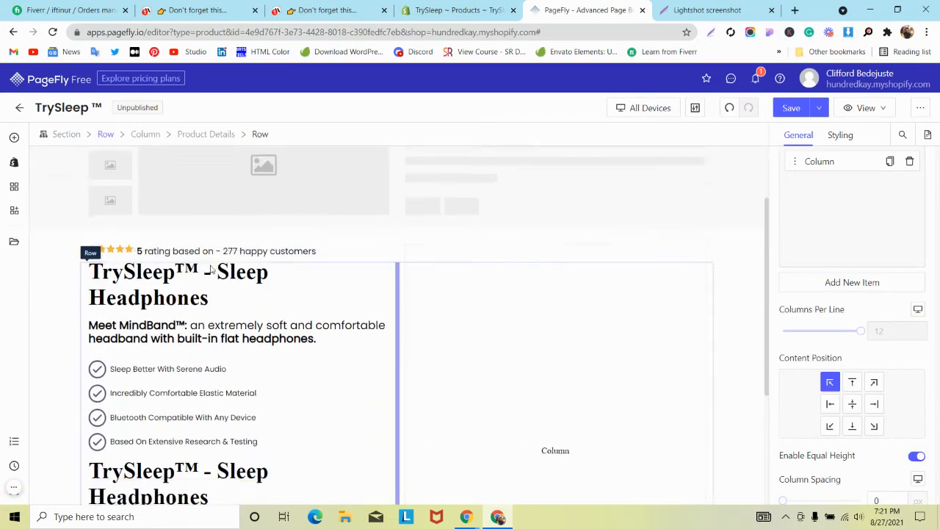
- Delete the product title, description paragraph and first three benefit items from the duplicated row
{"action": "scroll", "coordinate": [211, 269], "scroll_direction": "down", "scroll_amount": 3}
{"action": "left_click", "coordinate": [199, 298]}
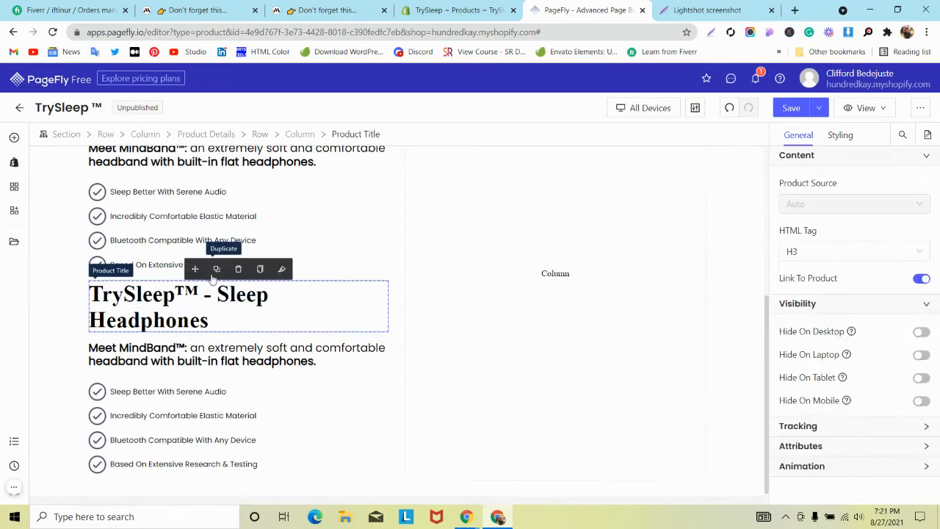
{"action": "left_click", "coordinate": [238, 269]}
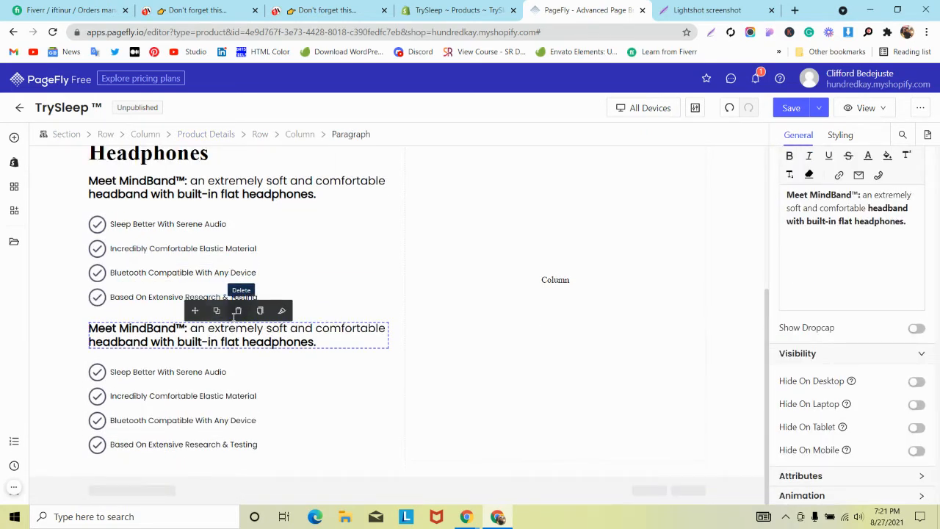
{"action": "left_click", "coordinate": [238, 311]}
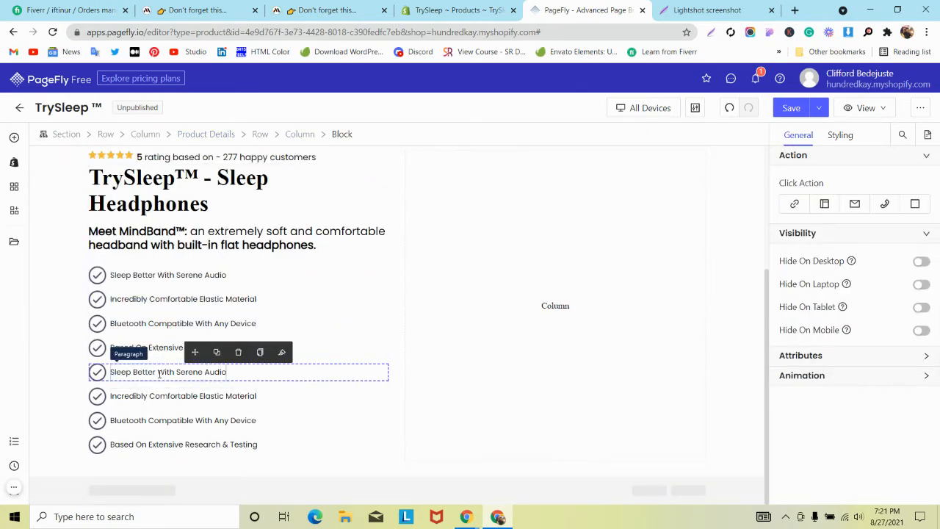
{"action": "left_click", "coordinate": [238, 352]}
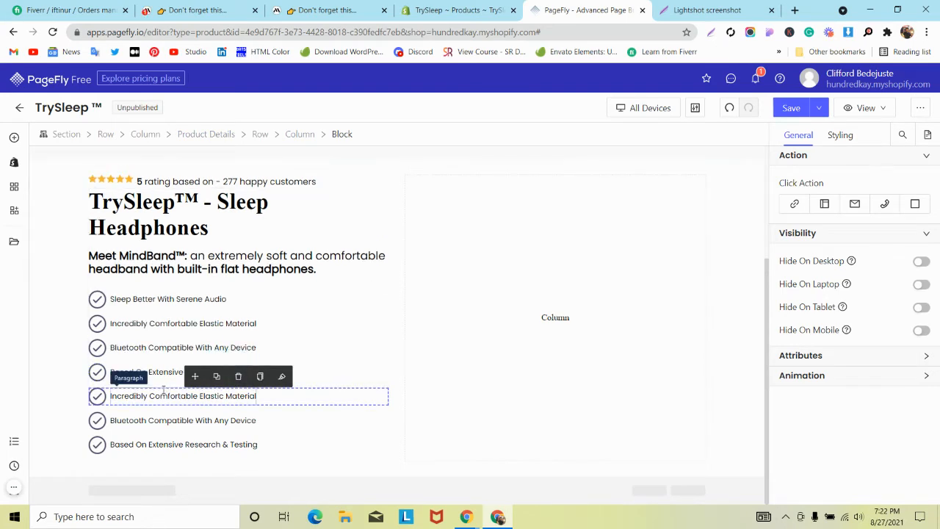
{"action": "left_click", "coordinate": [238, 377]}
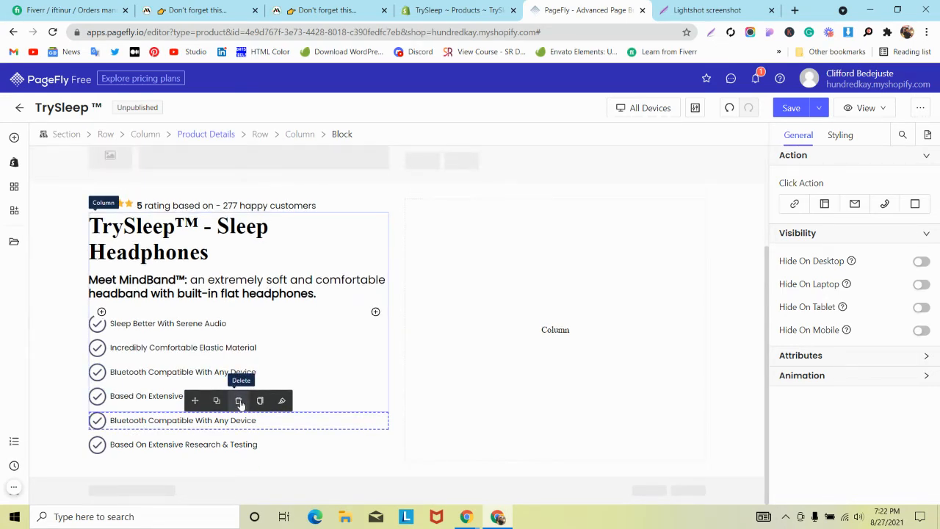
{"action": "left_click", "coordinate": [239, 401]}
- Delete the duplicated row with its remaining benefit item and undo the deletion
{"action": "left_click", "coordinate": [141, 444]}
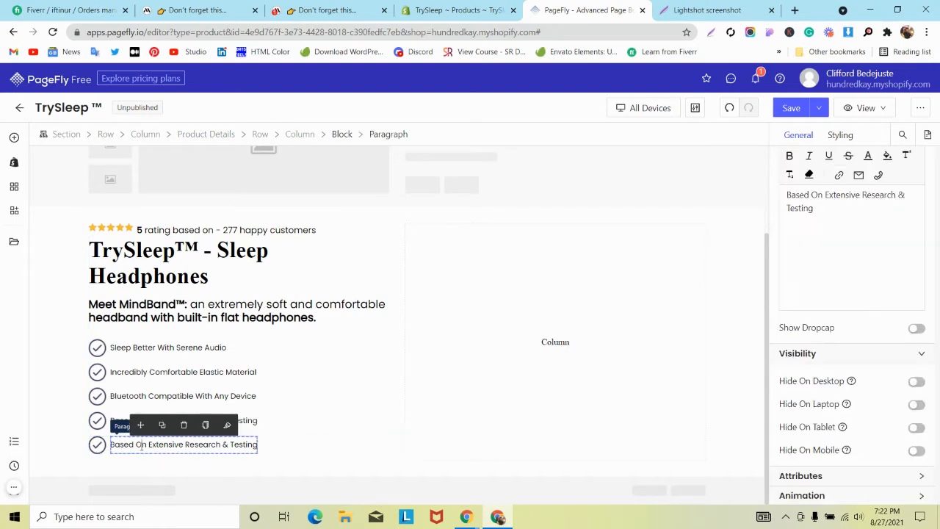
{"action": "left_click", "coordinate": [260, 135]}
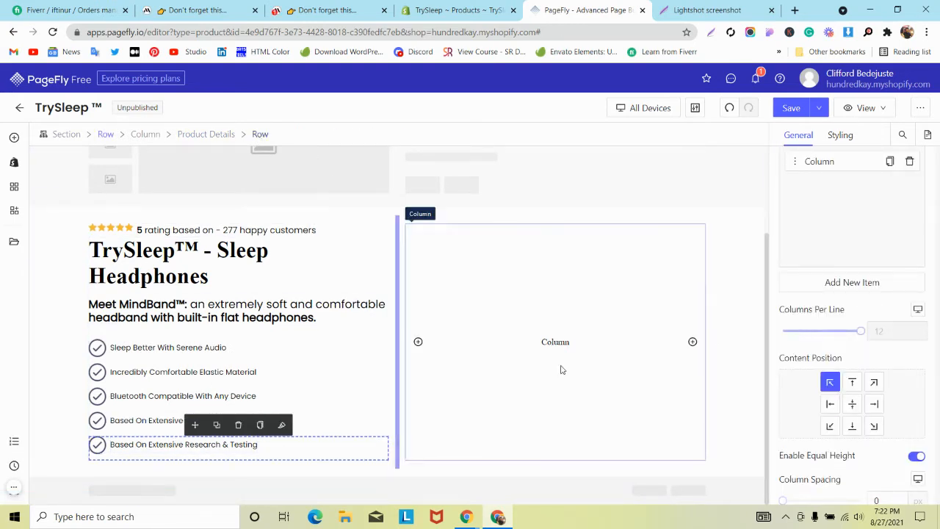
{"action": "left_click", "coordinate": [238, 425]}
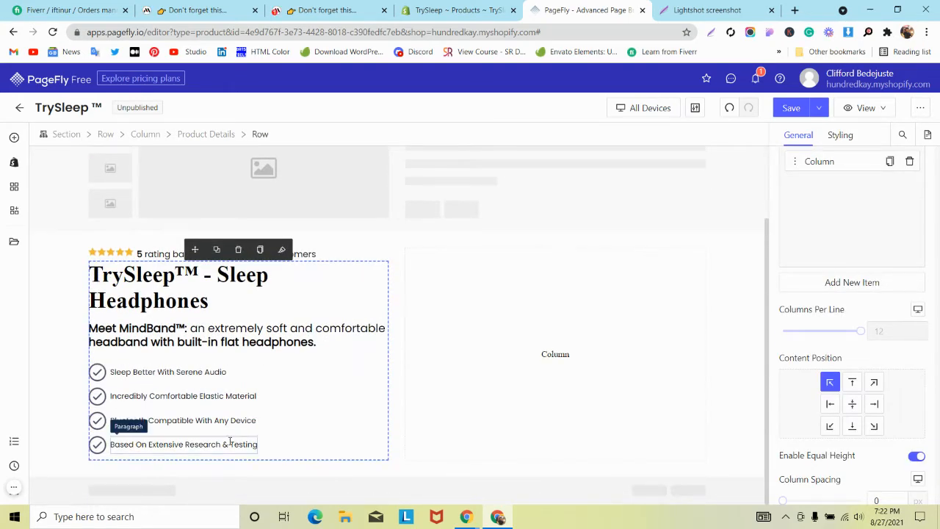
{"action": "left_click", "coordinate": [730, 107]}
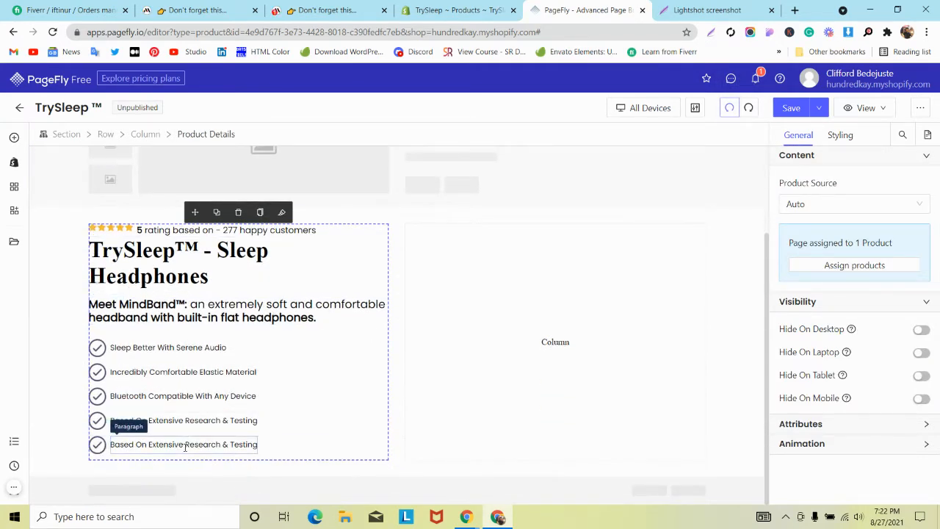
- Delete the "Based On Extensive Research & Testing" text from the duplicated row and add a second column to that row
{"action": "left_click", "coordinate": [185, 446]}
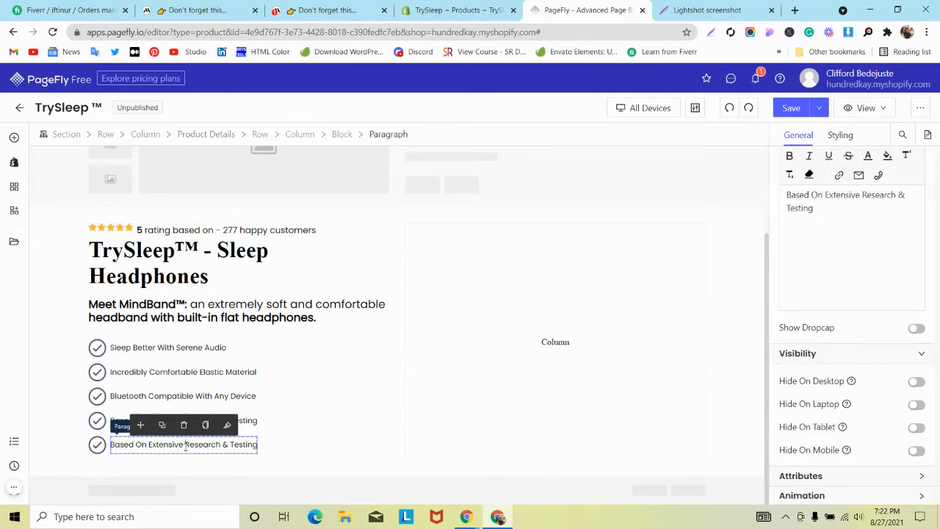
{"action": "left_click", "coordinate": [260, 135]}
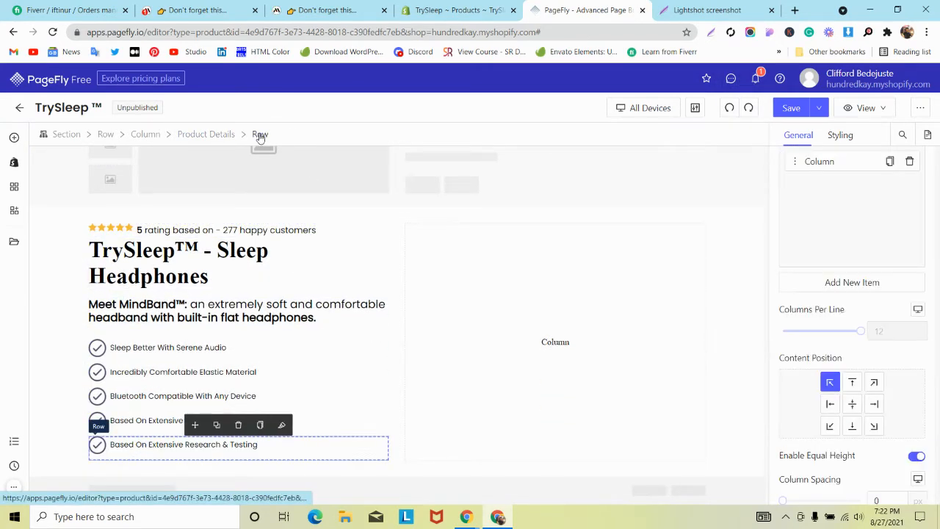
{"action": "left_click", "coordinate": [191, 446]}
{"action": "left_click", "coordinate": [184, 425]}
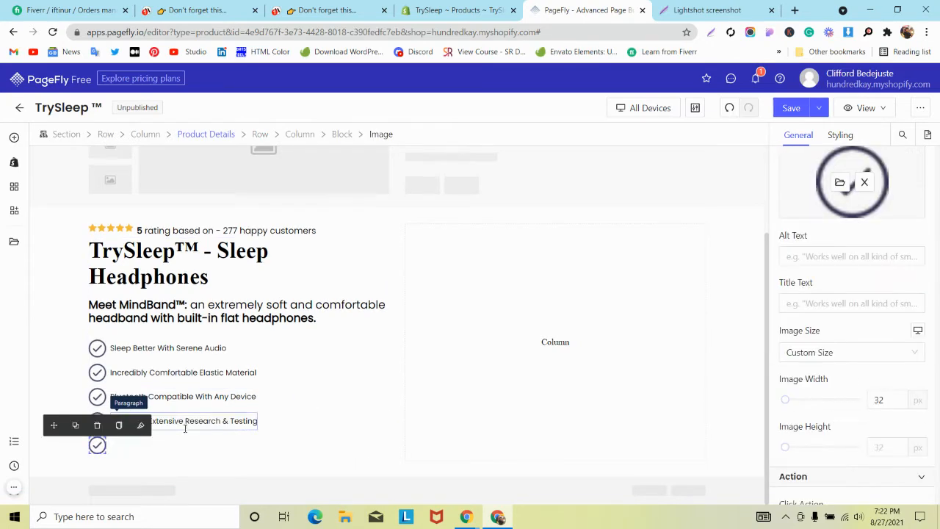
{"action": "left_click", "coordinate": [122, 454]}
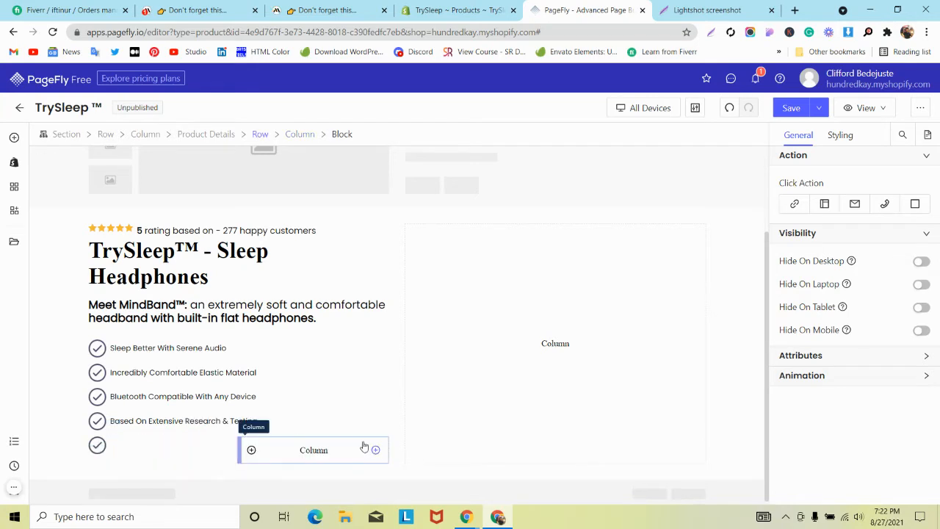
- Delete the leftover check icon and its empty block from the duplicated row's first column
{"action": "left_click", "coordinate": [97, 446]}
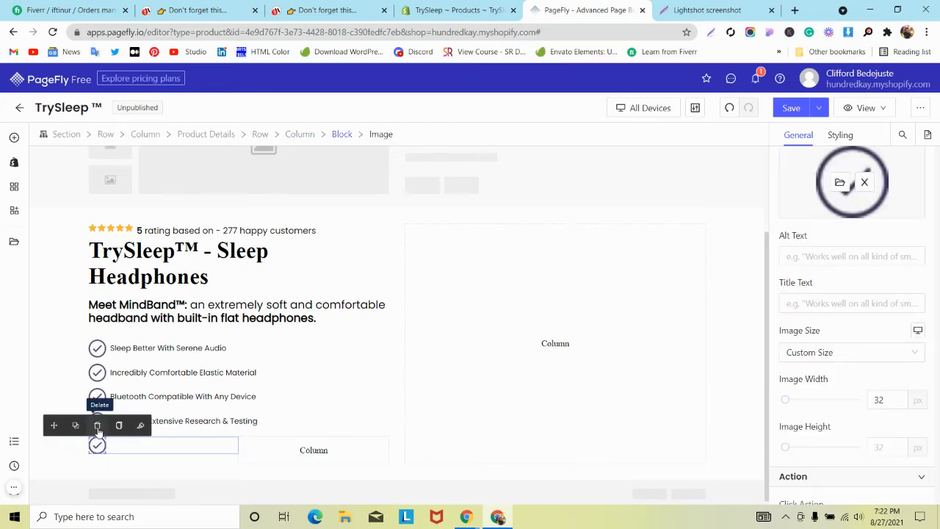
{"action": "left_click", "coordinate": [130, 440]}
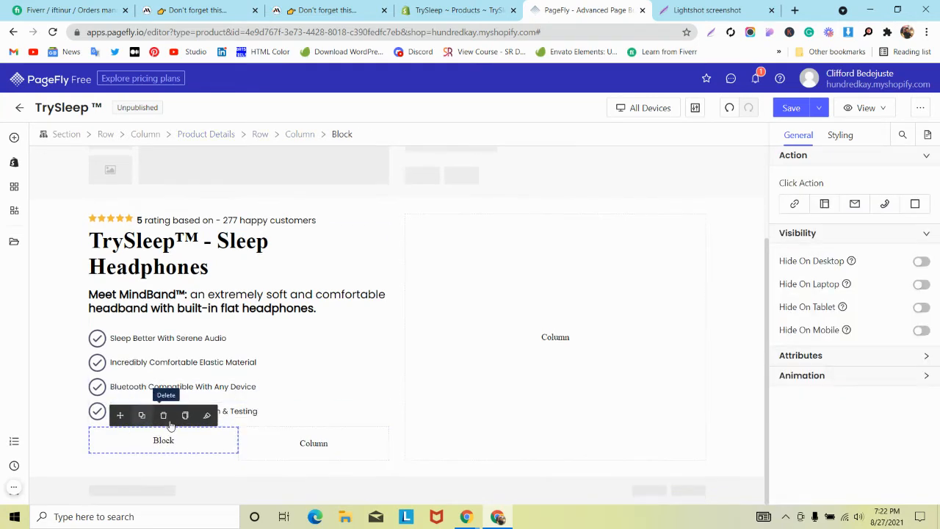
{"action": "left_click", "coordinate": [163, 415]}
{"action": "left_click", "coordinate": [271, 453]}
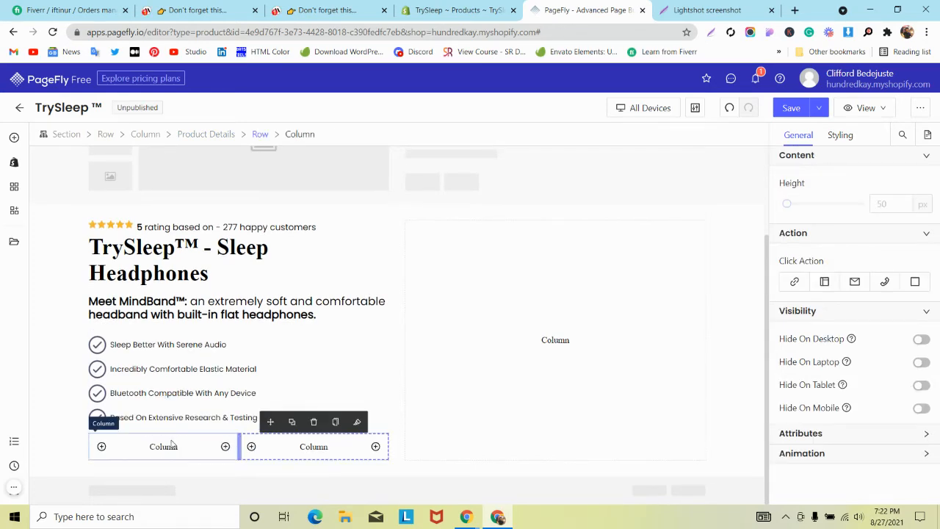
{"action": "left_click", "coordinate": [177, 445]}
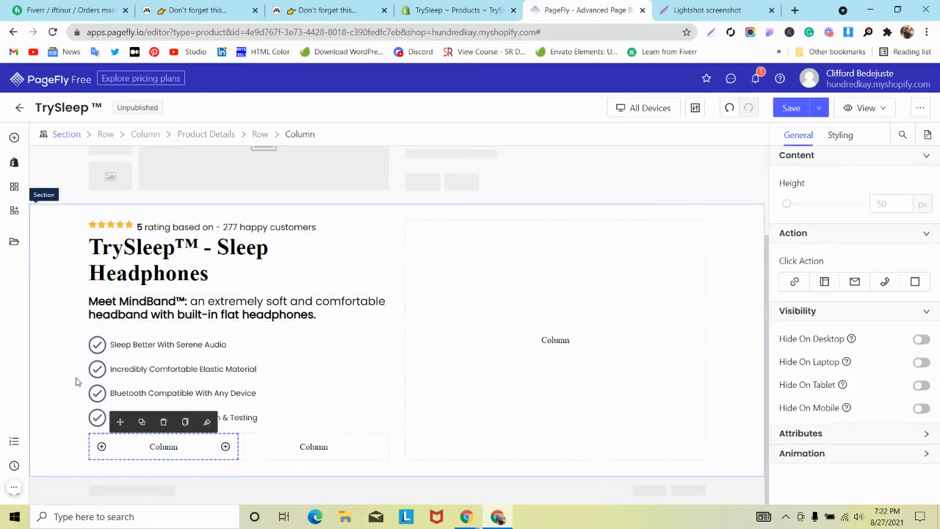
- Check the price and stock layout on the MindBand page and place a left-icon heading in the row's second column in PageFly
{"action": "left_click", "coordinate": [290, 12]}
{"action": "left_click", "coordinate": [221, 10]}
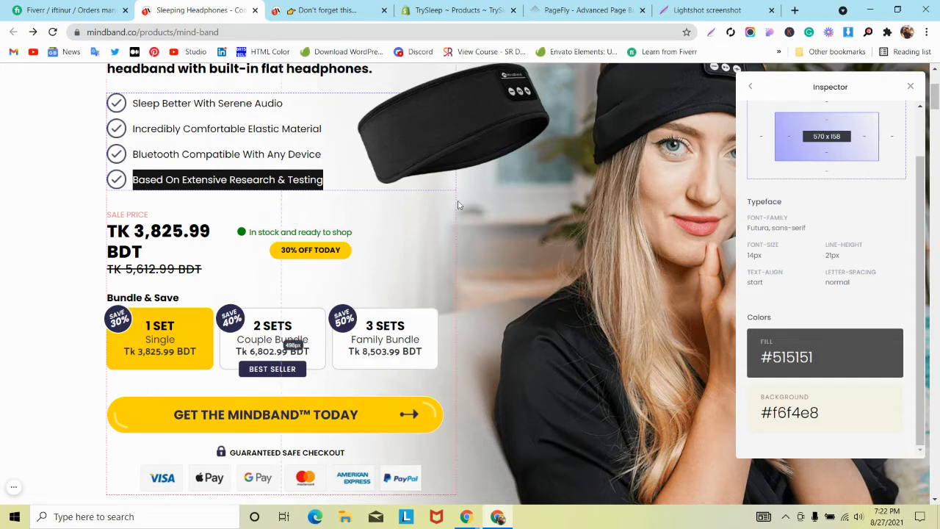
{"action": "left_click", "coordinate": [617, 8]}
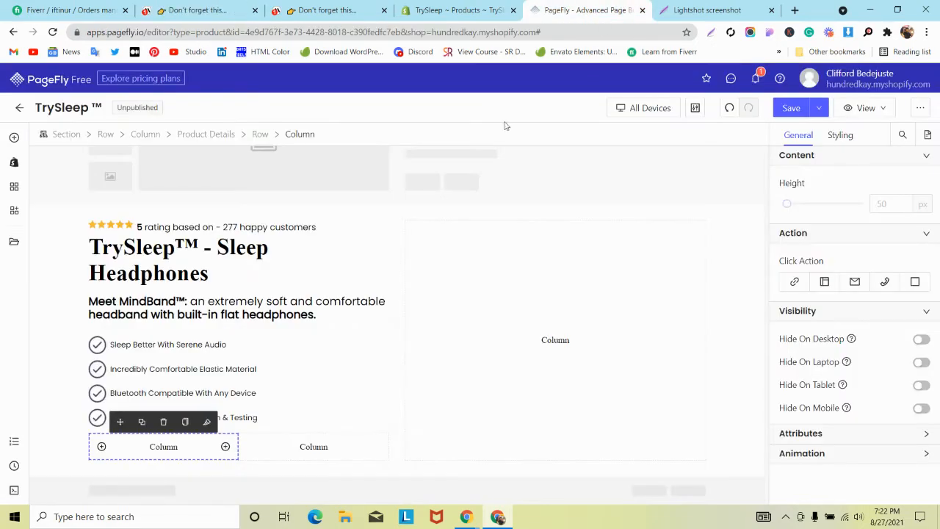
{"action": "left_click", "coordinate": [14, 137]}
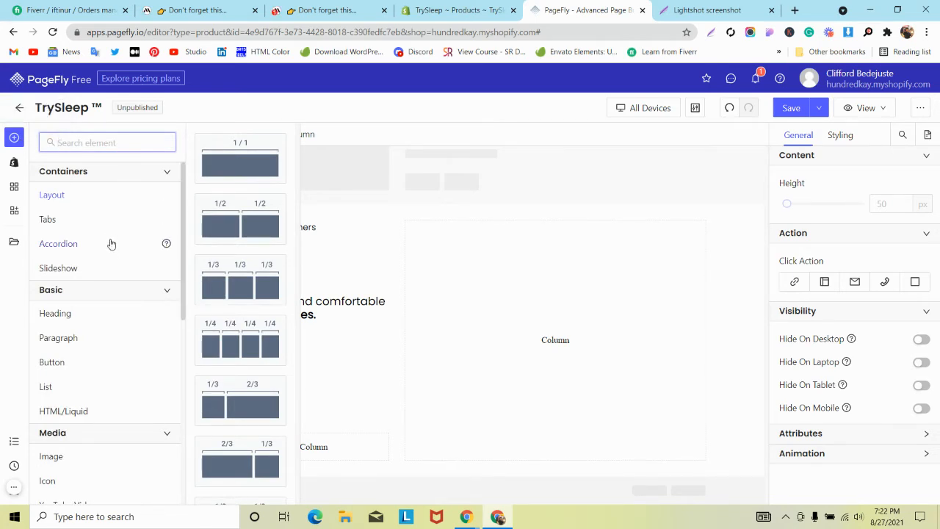
{"action": "left_click", "coordinate": [70, 314]}
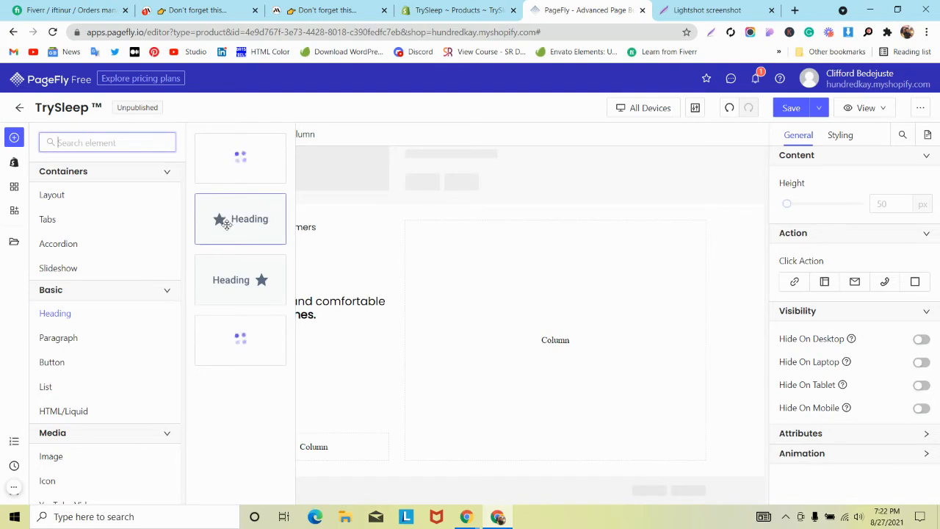
{"action": "left_click_drag", "start_coordinate": [218, 215], "coordinate": [294, 448]}
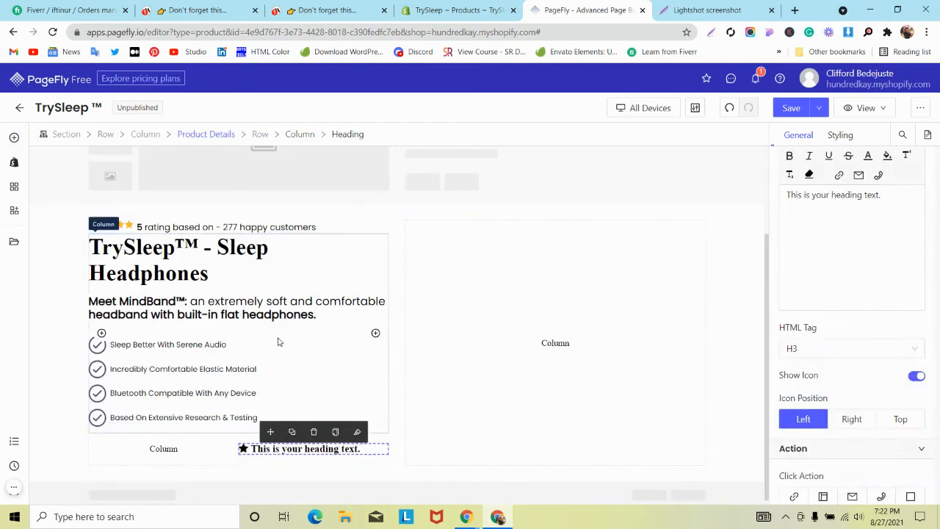
- Replace the new heading's star icon with the solid circle icon
{"action": "left_click", "coordinate": [243, 444]}
{"action": "left_click", "coordinate": [853, 205]}
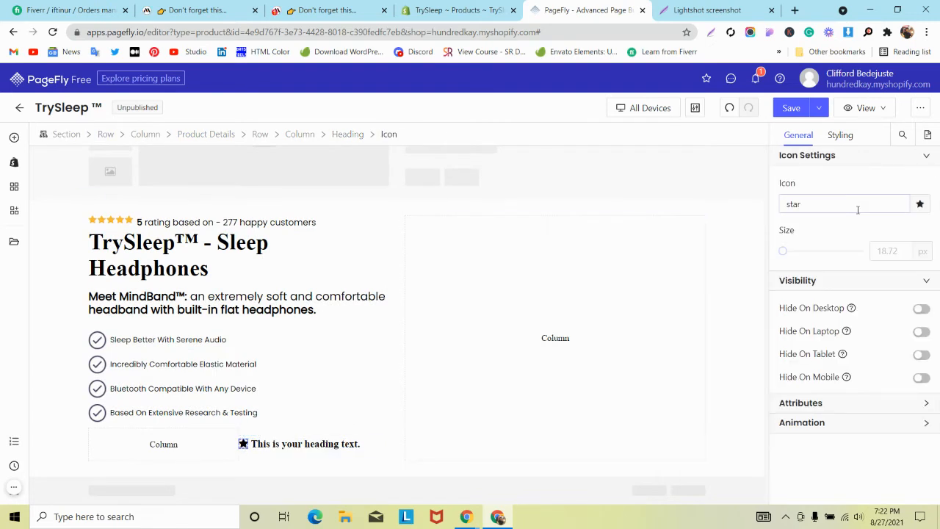
{"action": "left_click", "coordinate": [920, 205]}
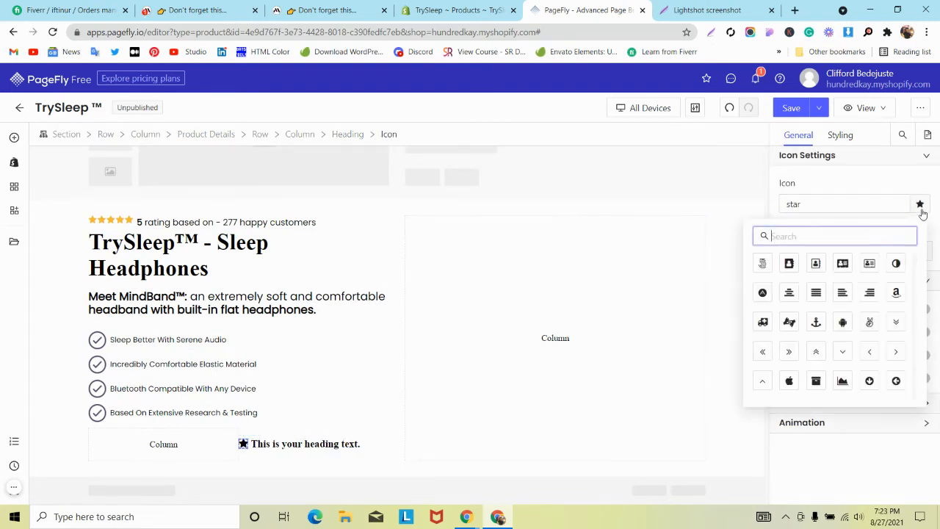
{"action": "scroll", "coordinate": [833, 273], "scroll_direction": "down", "scroll_amount": 5}
{"action": "scroll", "coordinate": [838, 277], "scroll_direction": "down", "scroll_amount": 5}
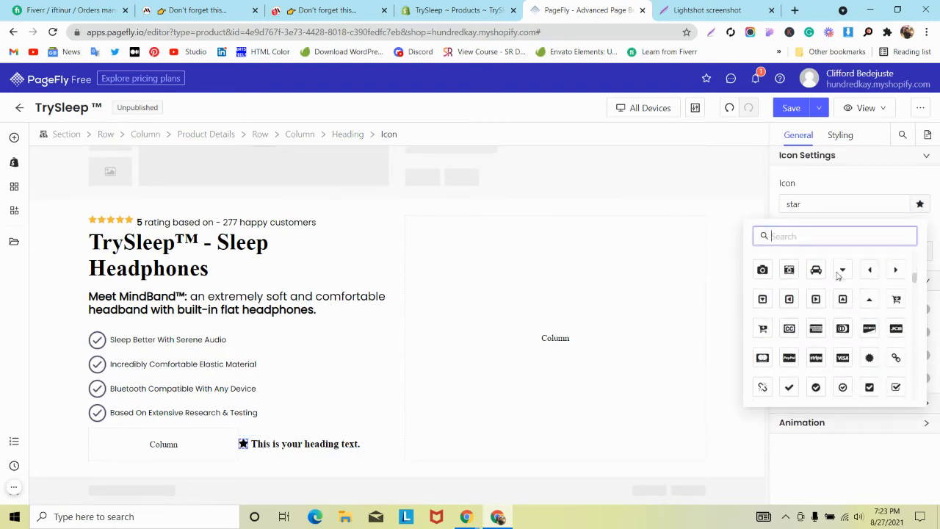
{"action": "left_click", "coordinate": [870, 268]}
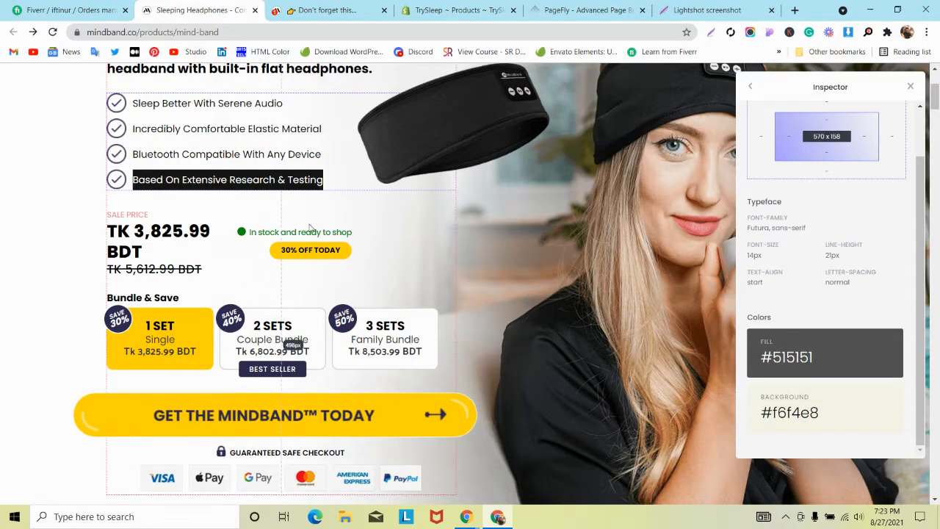
- Try to replace the new heading's placeholder text with the stock line from the MindBand page
{"action": "left_click", "coordinate": [194, 10]}
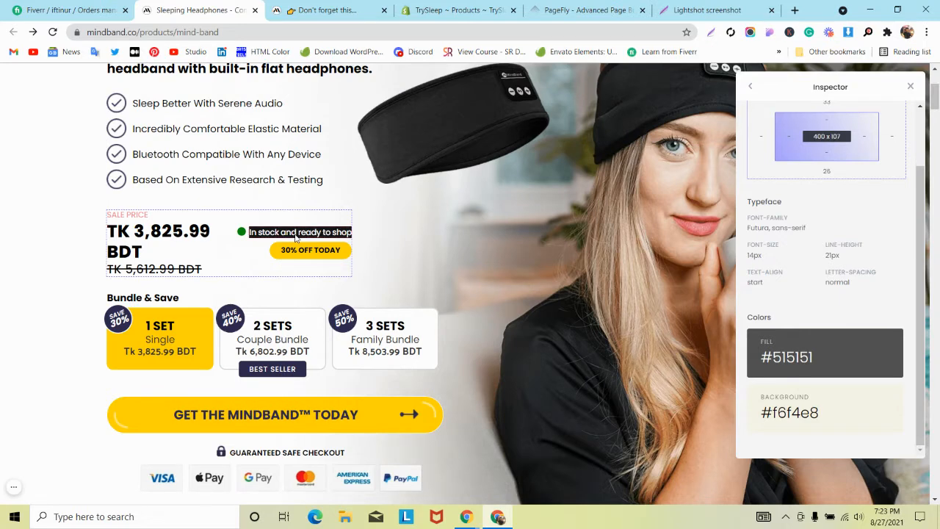
{"action": "left_click", "coordinate": [580, 10]}
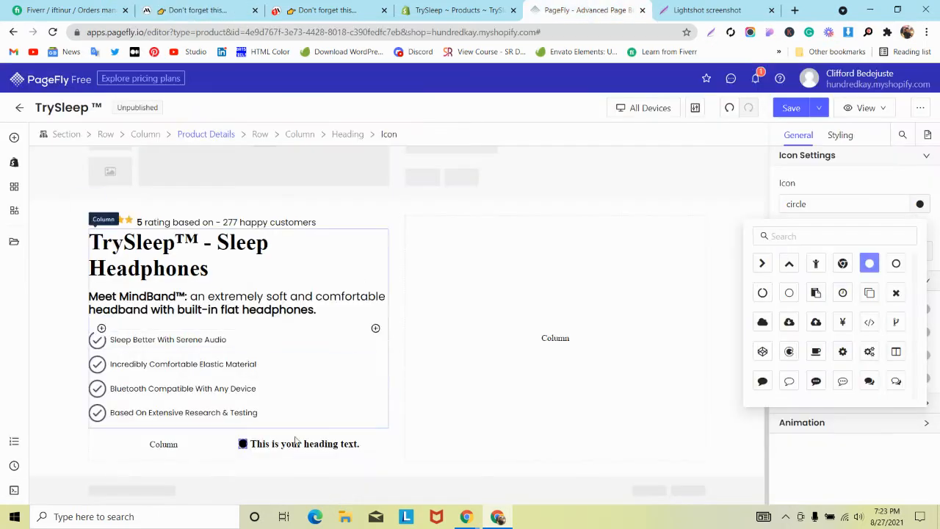
{"action": "double_click", "coordinate": [293, 444]}
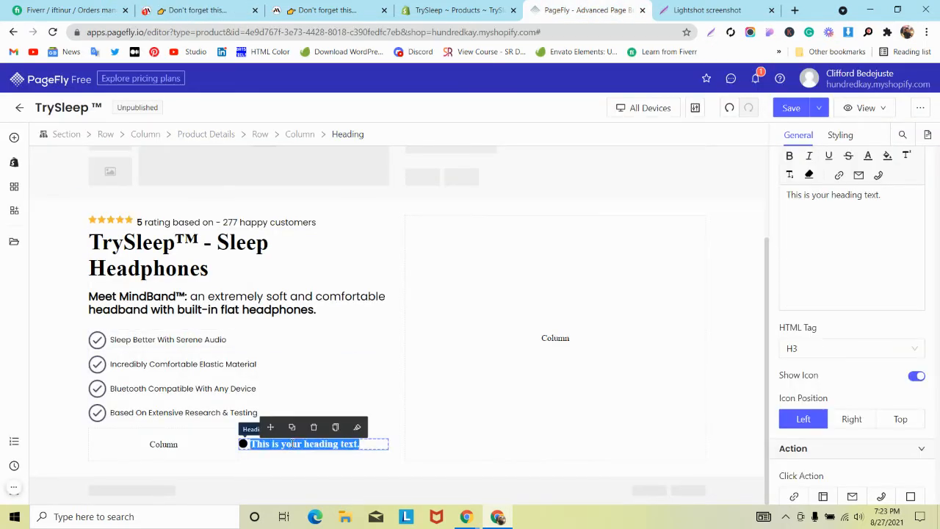
{"action": "left_click", "coordinate": [821, 195]}
{"action": "key", "text": "ctrl+a"}
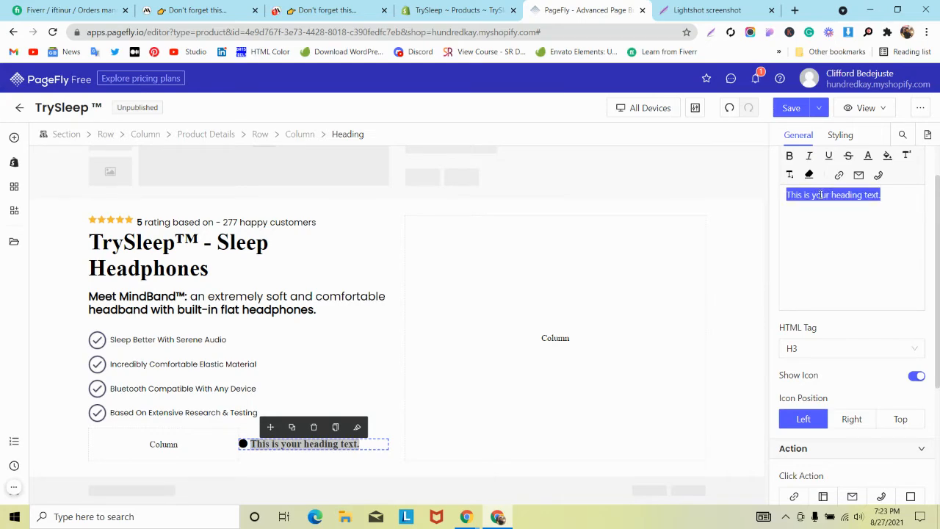
{"action": "key", "text": "Right"}
{"action": "key", "text": "ctrl+a"}
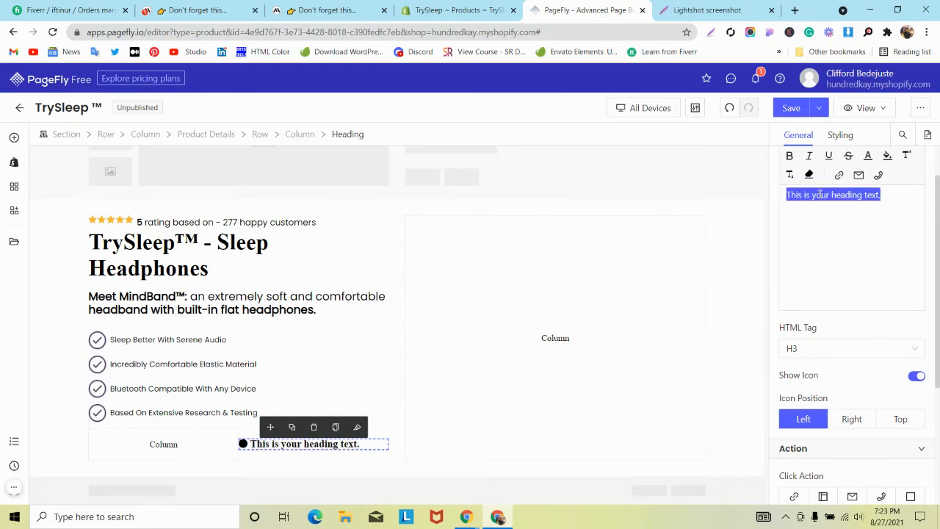
- Copy "In stock and ready to shop" from the MindBand page and put it in place of the new heading's placeholder text in PageFly
{"action": "left_click", "coordinate": [313, 7]}
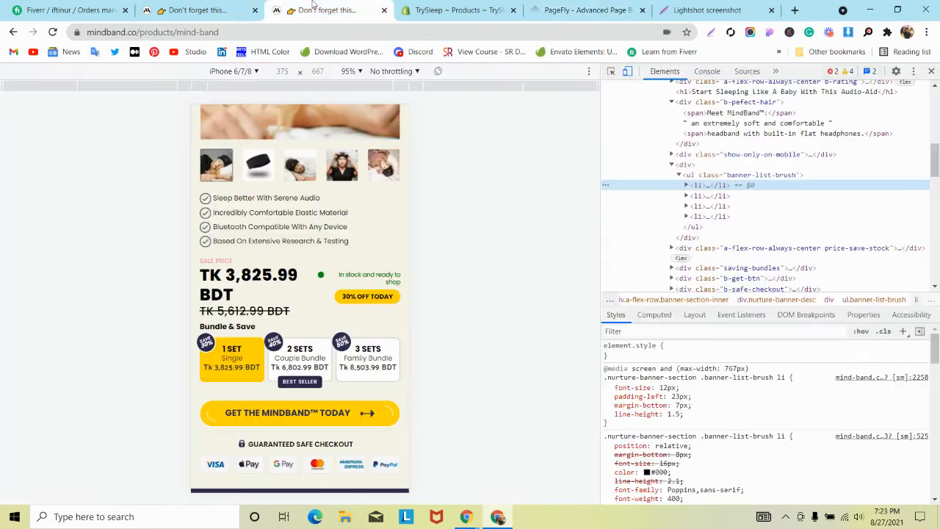
{"action": "left_click", "coordinate": [211, 11]}
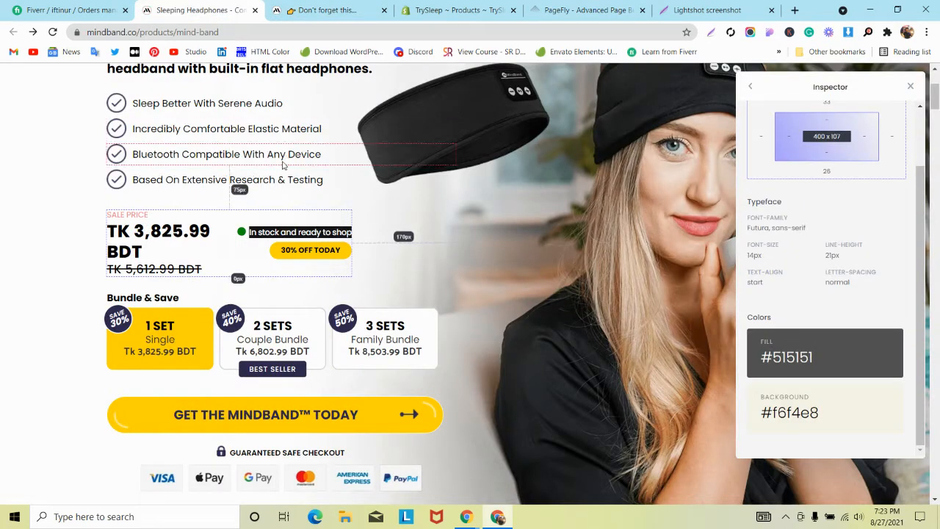
{"action": "right_click", "coordinate": [267, 235]}
{"action": "triple_click", "coordinate": [258, 239]}
{"action": "key", "text": "ctrl+c"}
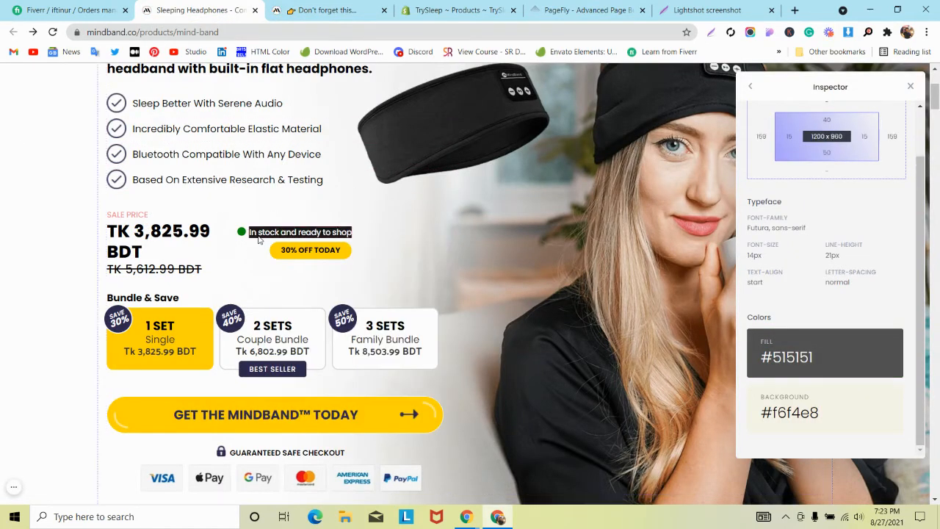
{"action": "left_click", "coordinate": [613, 8]}
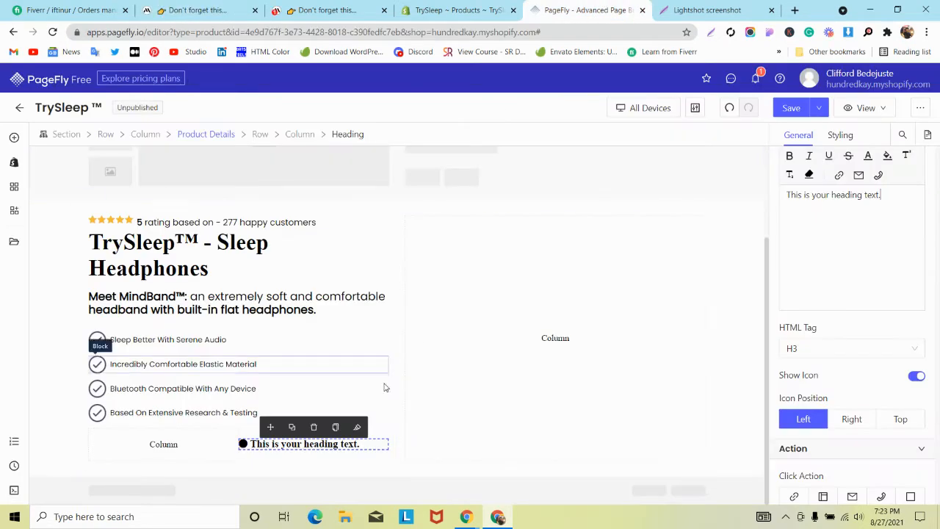
{"action": "triple_click", "coordinate": [799, 206]}
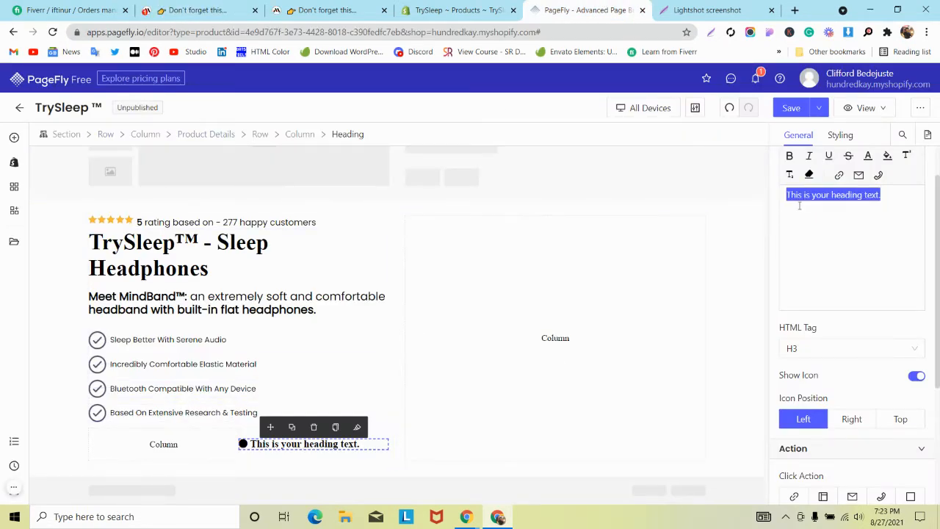
{"action": "key", "text": "ctrl+v"}
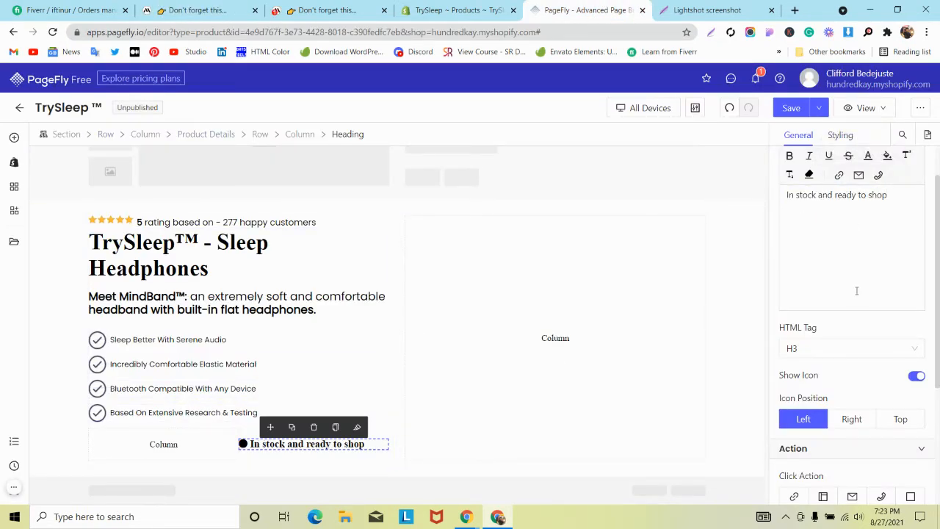
- Open the stock heading's content color for editing, and copy the background color of the green stock dot from the MindBand mobile view
{"action": "left_click", "coordinate": [842, 136]}
{"action": "scroll", "coordinate": [875, 296], "scroll_direction": "down", "scroll_amount": 3}
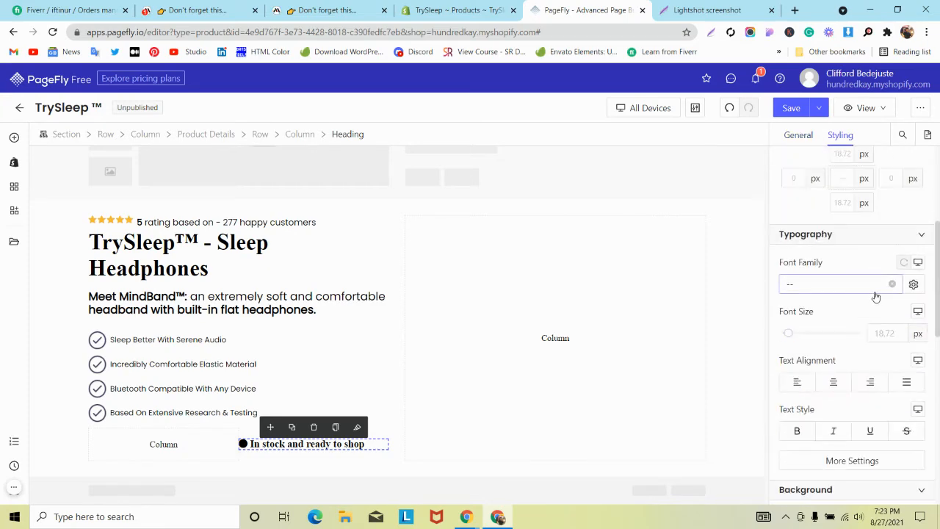
{"action": "scroll", "coordinate": [876, 296], "scroll_direction": "down", "scroll_amount": 2}
{"action": "scroll", "coordinate": [876, 296], "scroll_direction": "up", "scroll_amount": 3}
{"action": "scroll", "coordinate": [876, 296], "scroll_direction": "down", "scroll_amount": 3}
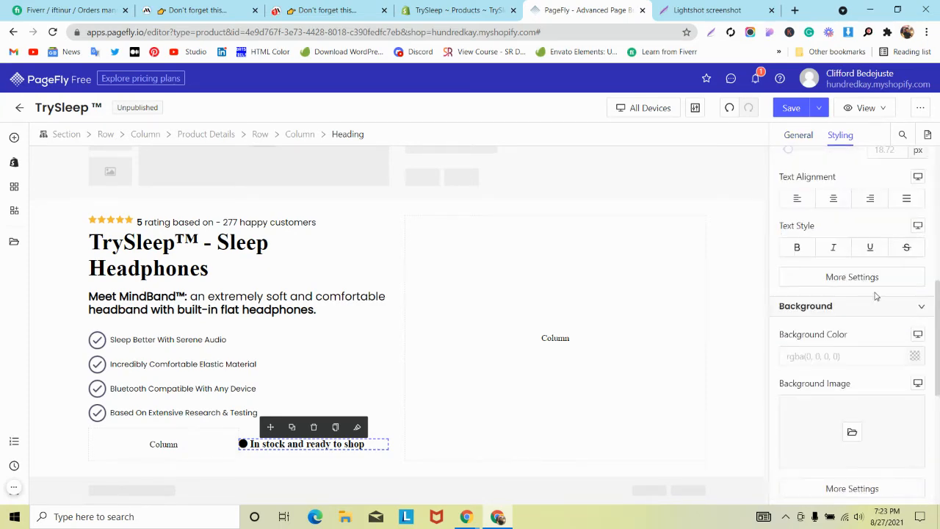
{"action": "scroll", "coordinate": [876, 296], "scroll_direction": "up", "scroll_amount": 4}
{"action": "left_click", "coordinate": [918, 208]}
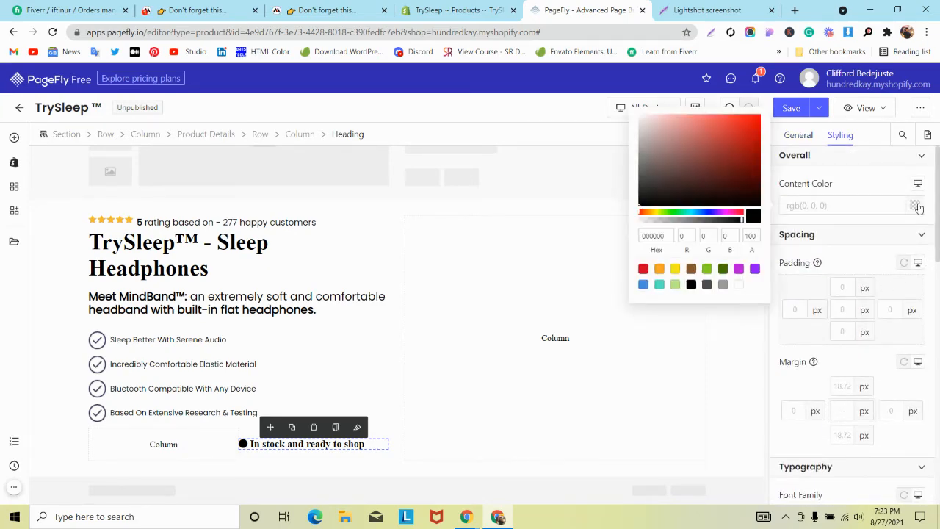
{"action": "left_click", "coordinate": [320, 7]}
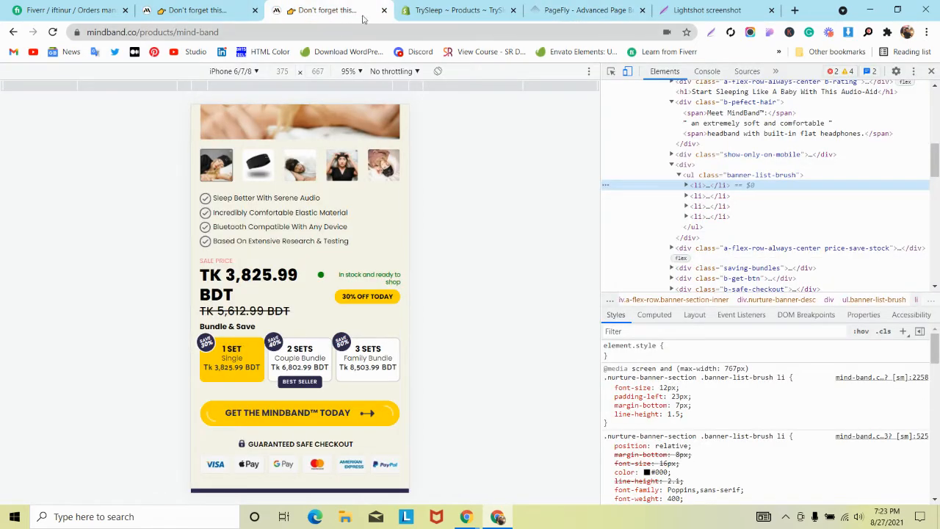
{"action": "left_click", "coordinate": [231, 4]}
{"action": "left_click", "coordinate": [301, 5]}
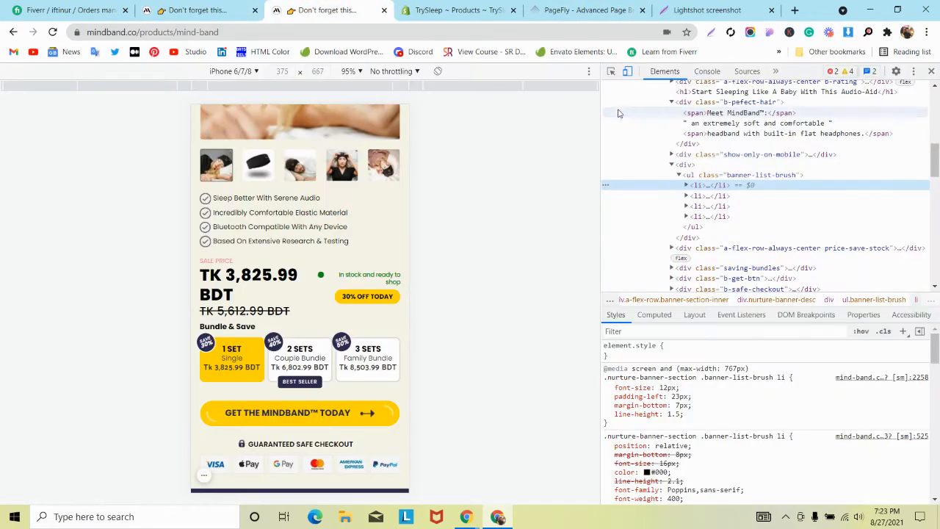
{"action": "left_click", "coordinate": [610, 71]}
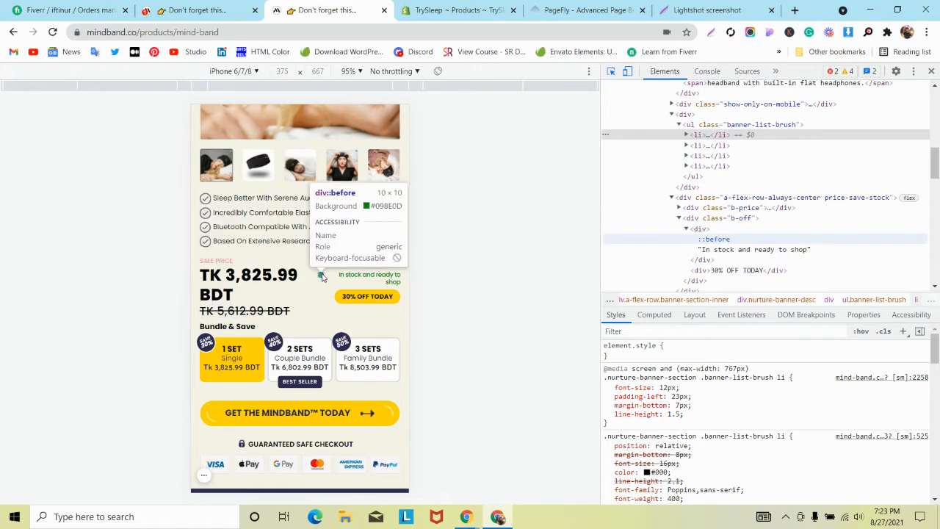
{"action": "left_click", "coordinate": [321, 277]}
{"action": "scroll", "coordinate": [696, 375], "scroll_direction": "down", "scroll_amount": 3}
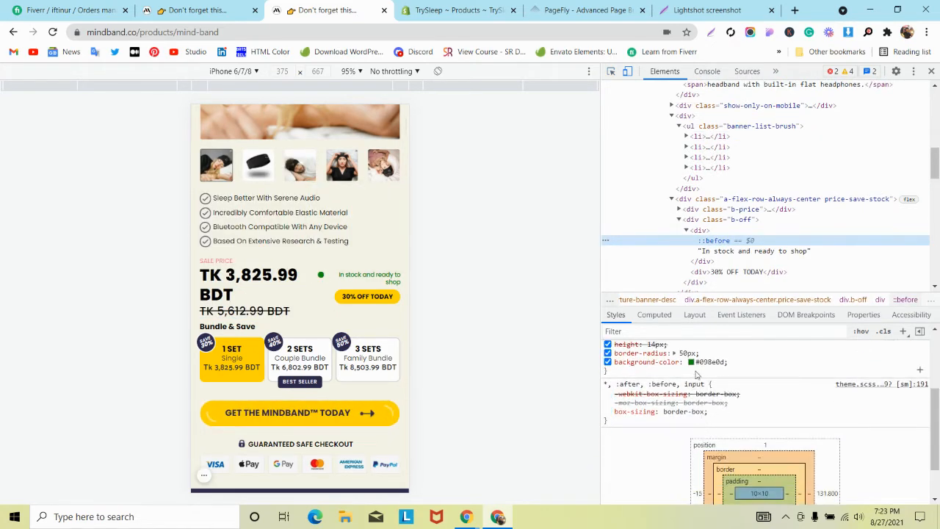
{"action": "left_click", "coordinate": [691, 362]}
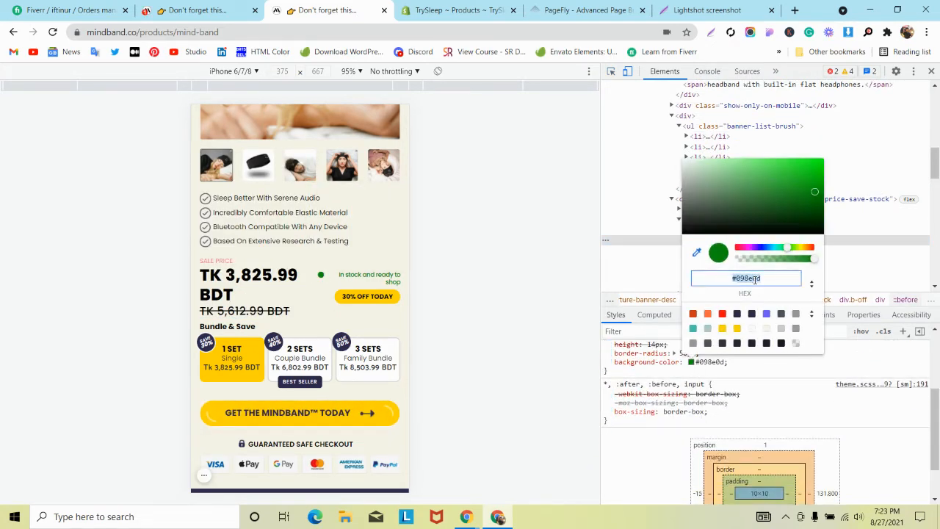
- Set the stock heading's content color in PageFly to #098e0d and its font size to 14 px
{"action": "left_click", "coordinate": [612, 9]}
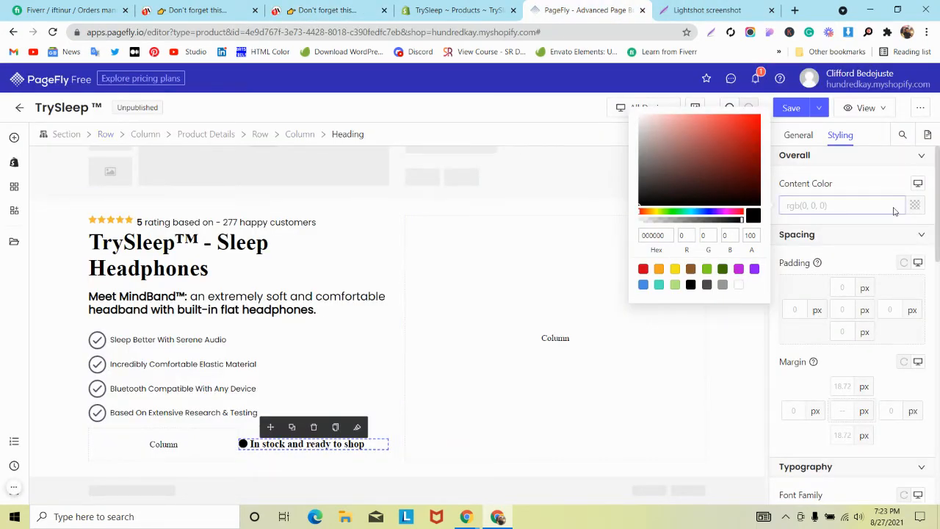
{"action": "left_click", "coordinate": [646, 235]}
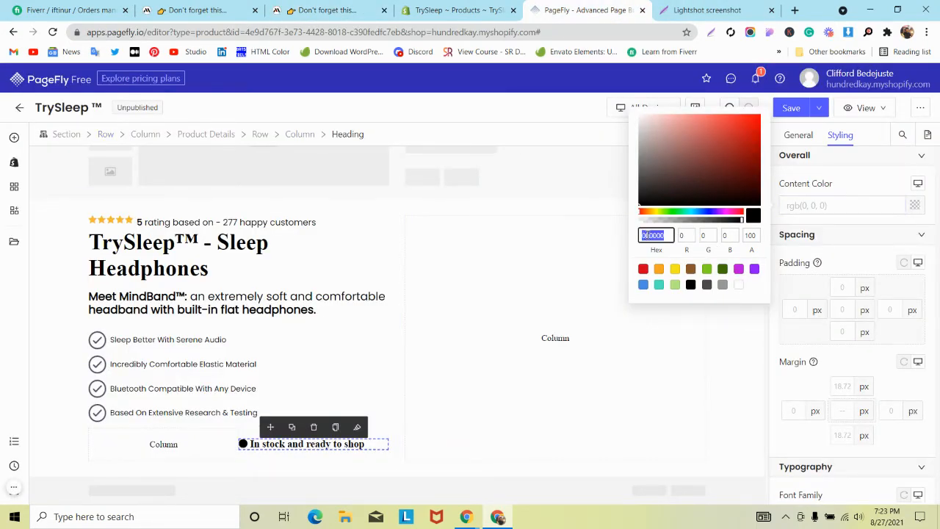
{"action": "type", "text": "#098e0d"}
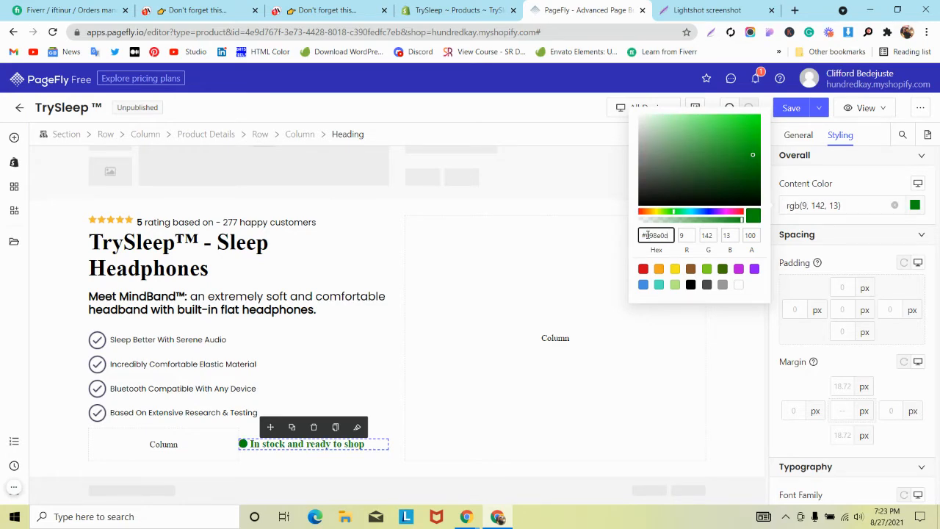
{"action": "scroll", "coordinate": [867, 294], "scroll_direction": "down", "scroll_amount": 3}
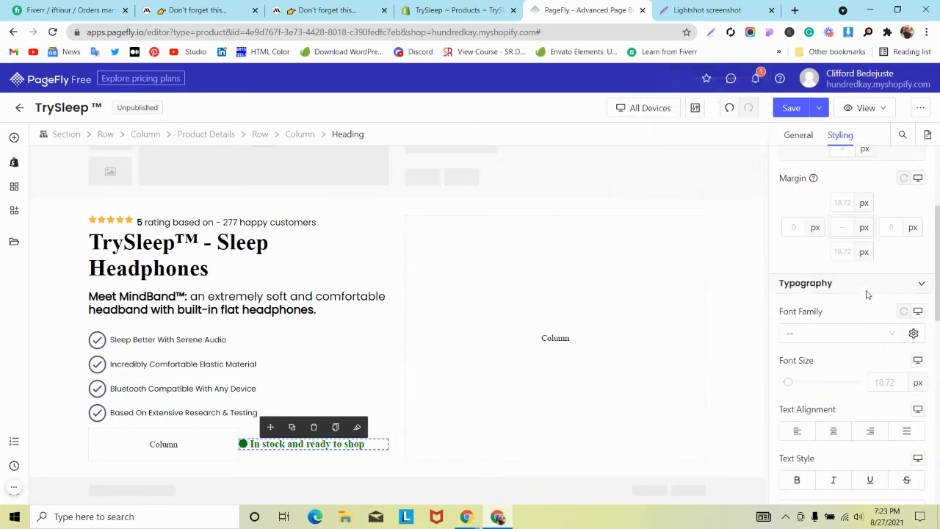
{"action": "left_click", "coordinate": [887, 381]}
{"action": "type", "text": "14"}
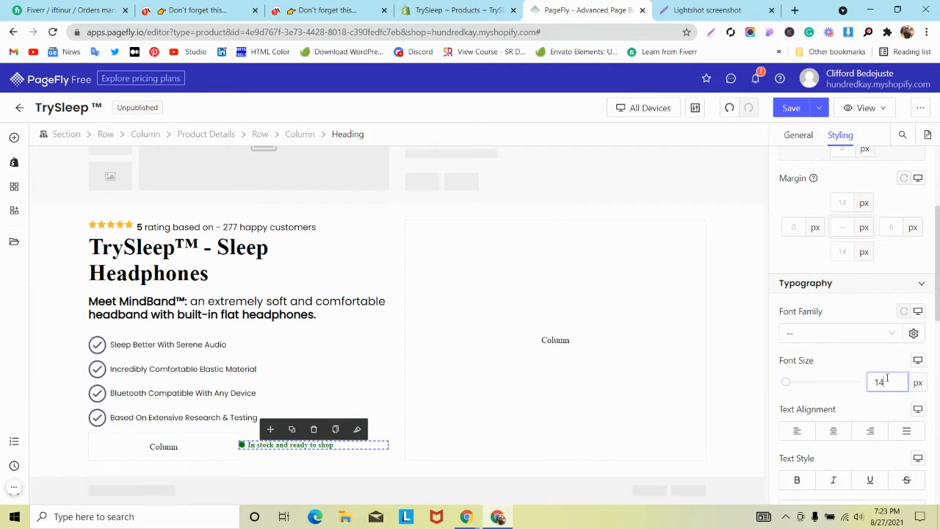
- Set the font size of the stock heading's circle icon to 16 px
{"action": "left_click", "coordinate": [241, 446]}
{"action": "scroll", "coordinate": [871, 287], "scroll_direction": "down", "scroll_amount": 2}
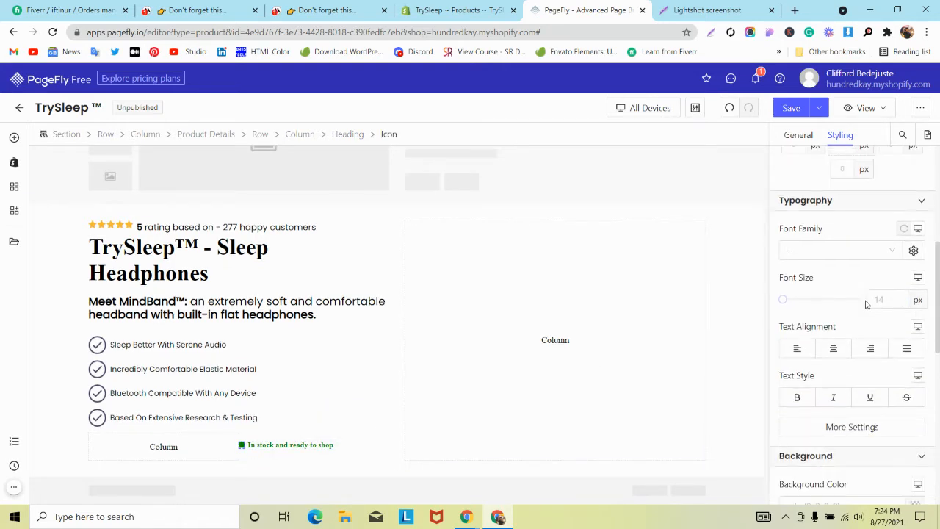
{"action": "type", "text": "1"}
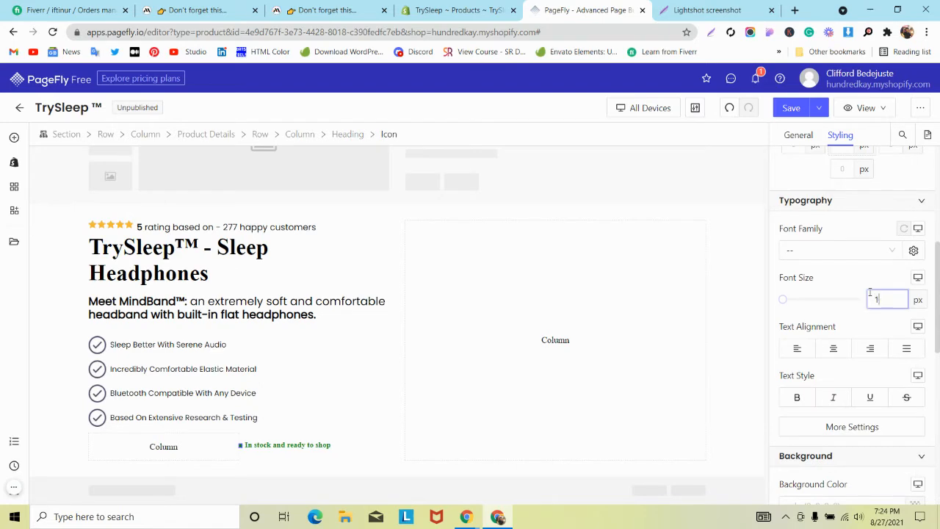
{"action": "type", "text": "6"}
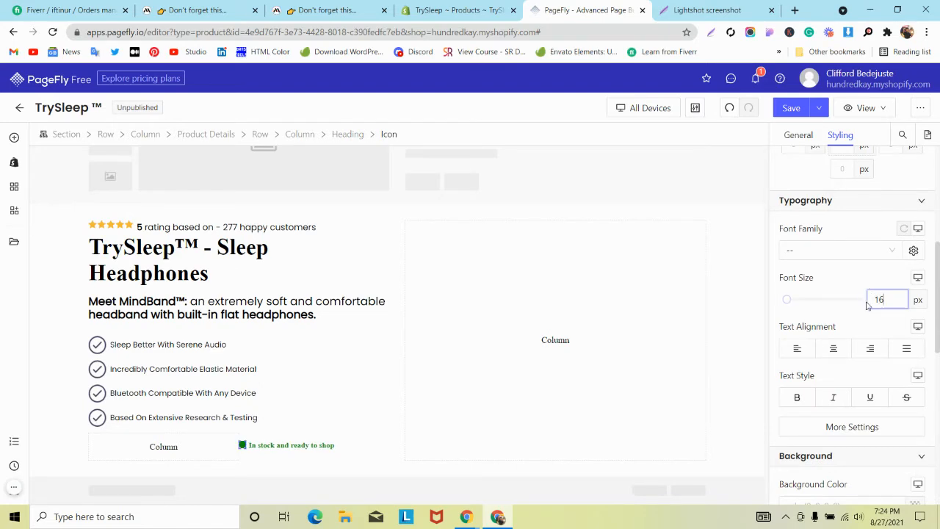
- Check the price layout on the MindBand page and place a Product Price element in the row's empty first column in PageFly
{"action": "left_click", "coordinate": [327, 10]}
{"action": "left_click", "coordinate": [205, 10]}
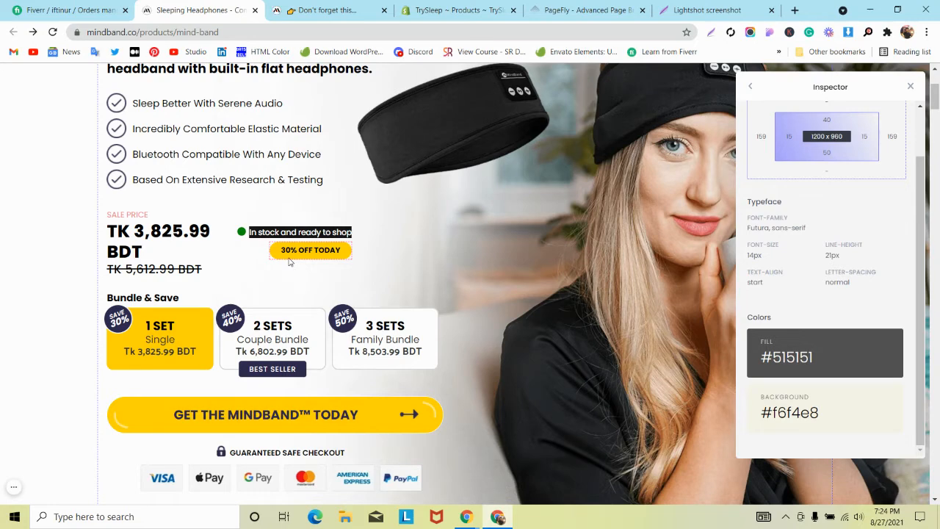
{"action": "left_click", "coordinate": [584, 10]}
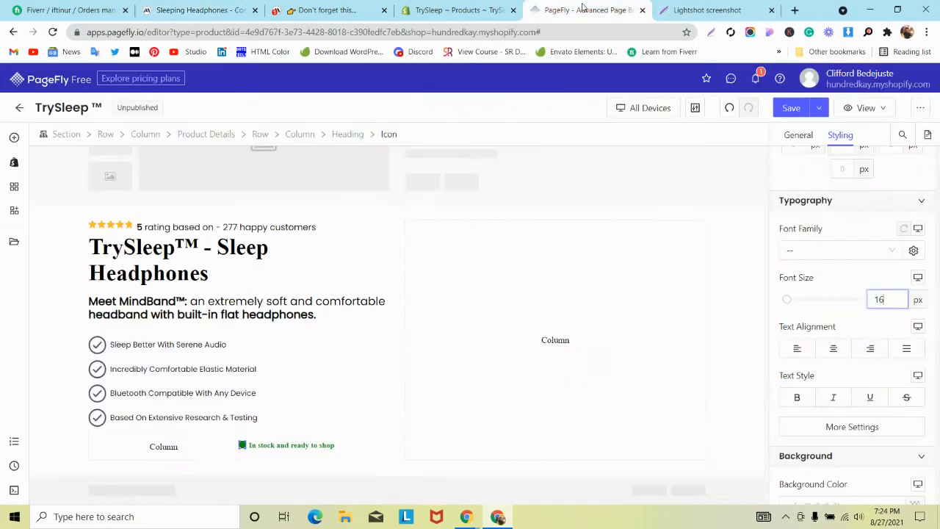
{"action": "left_click", "coordinate": [14, 138]}
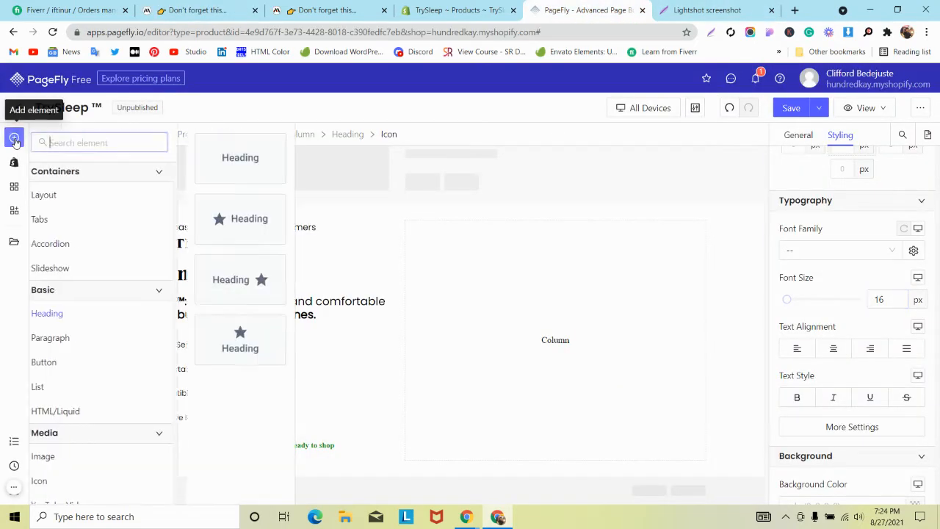
{"action": "left_click", "coordinate": [14, 162]}
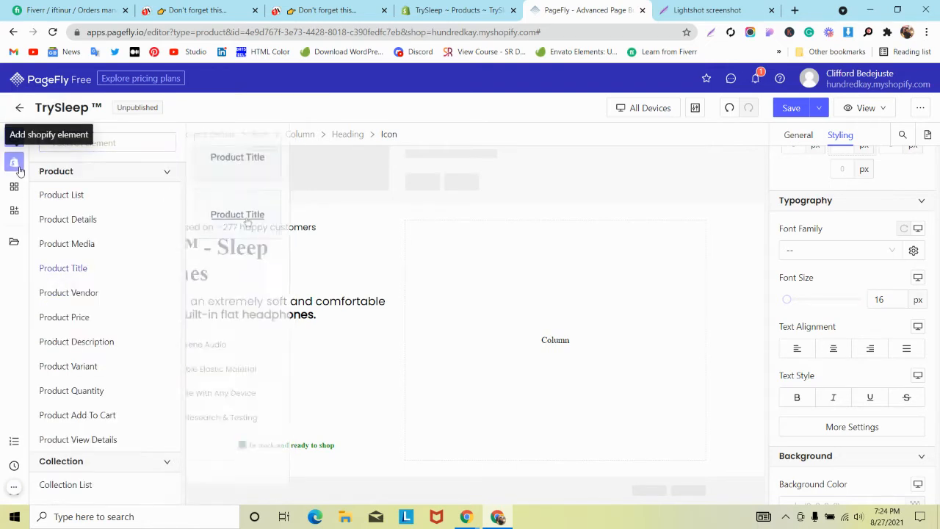
{"action": "scroll", "coordinate": [88, 231], "scroll_direction": "down", "scroll_amount": 1}
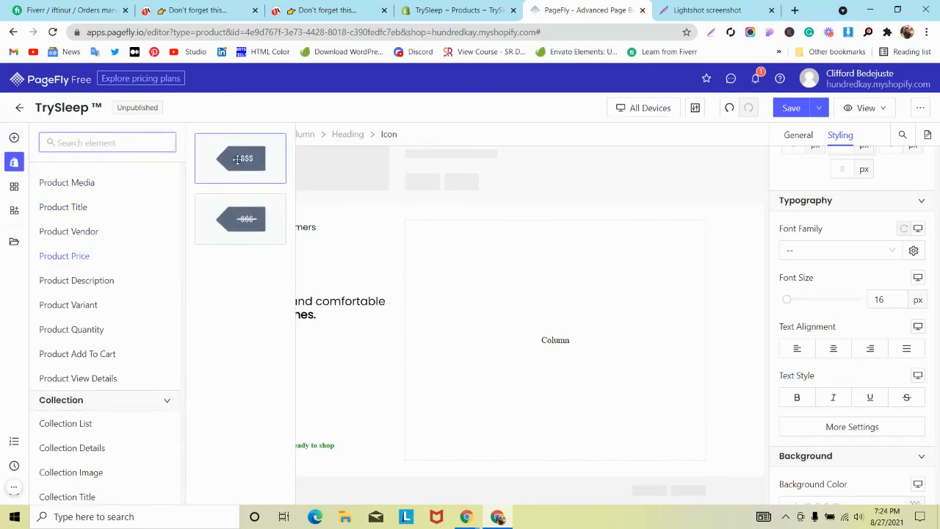
{"action": "left_click_drag", "start_coordinate": [241, 163], "coordinate": [144, 447]}
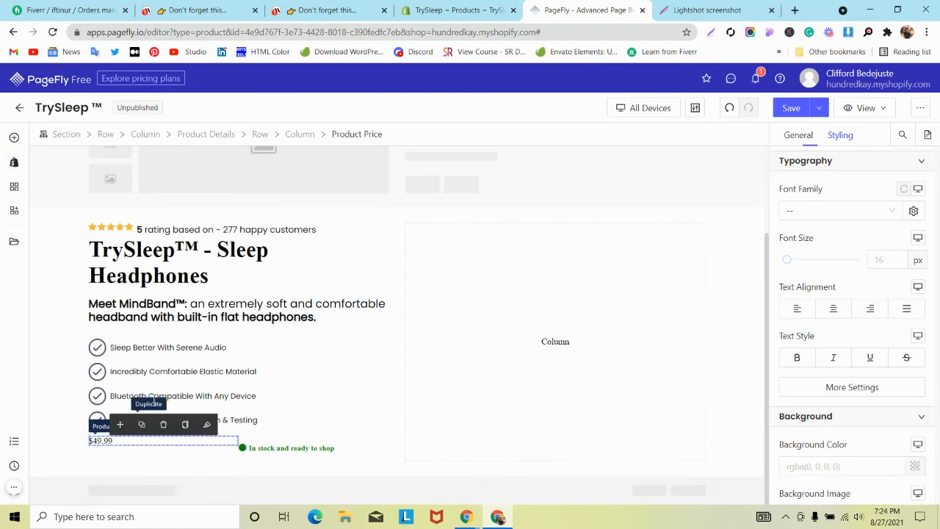
- Place the struck-through compare-at price directly below the product price and check the price block on the MindBand page
{"action": "left_click", "coordinate": [14, 162]}
{"action": "left_click_drag", "start_coordinate": [236, 224], "coordinate": [95, 448]}
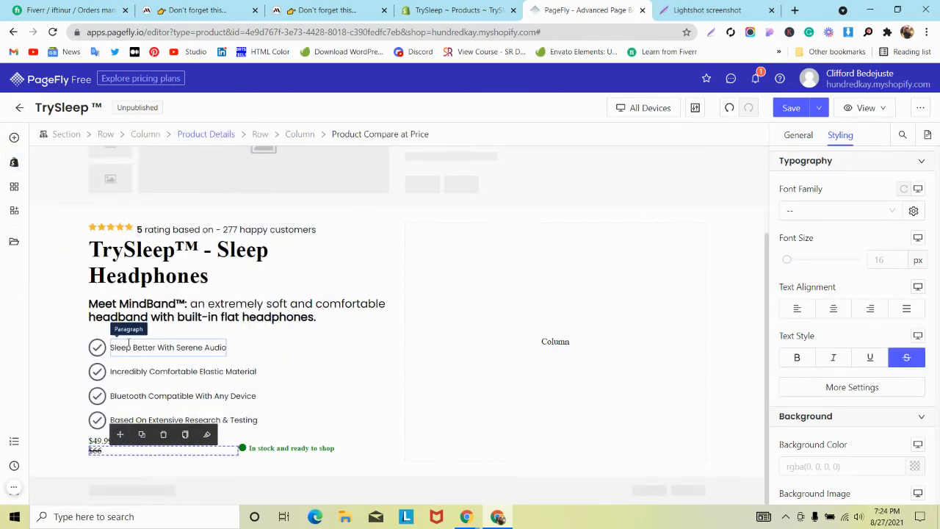
{"action": "left_click", "coordinate": [317, 9]}
{"action": "left_click", "coordinate": [197, 11]}
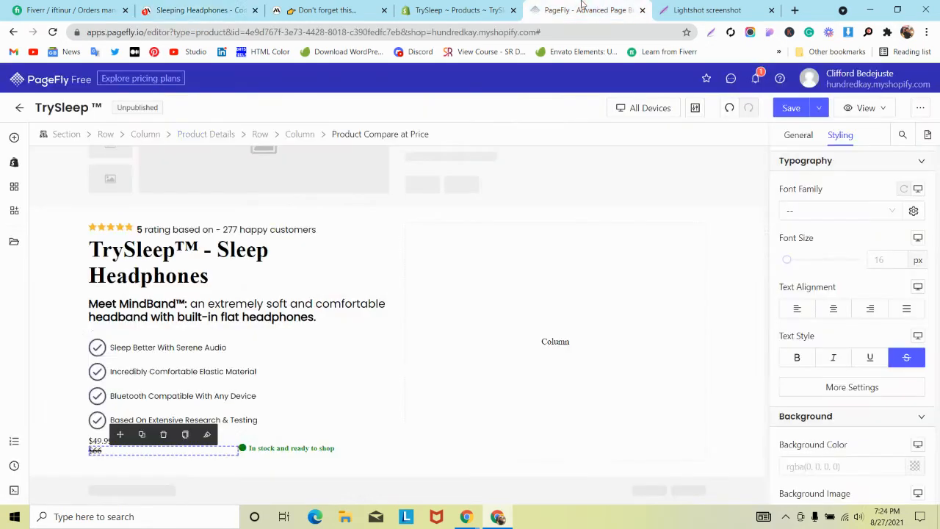
- Set the product price in PageFly to 28 px bold Poppins
{"action": "left_click", "coordinate": [584, 10]}
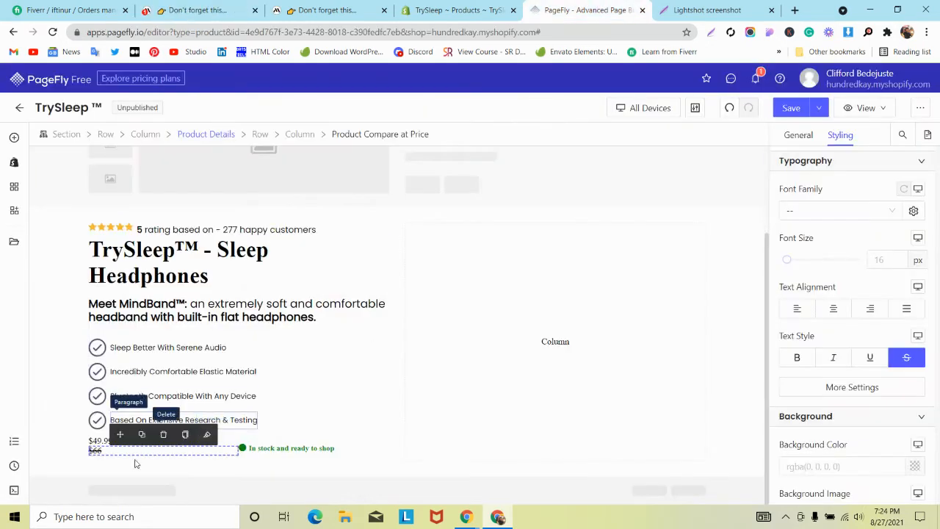
{"action": "left_click", "coordinate": [103, 441]}
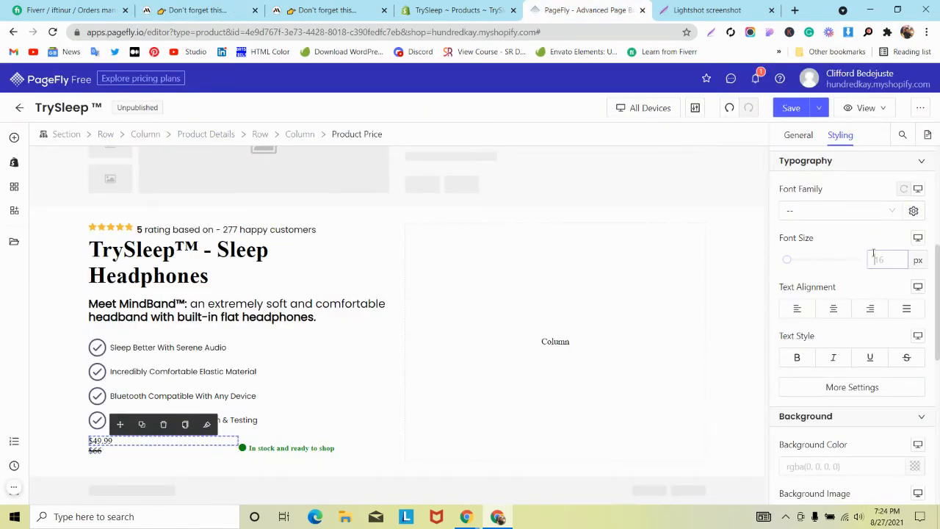
{"action": "type", "text": "28"}
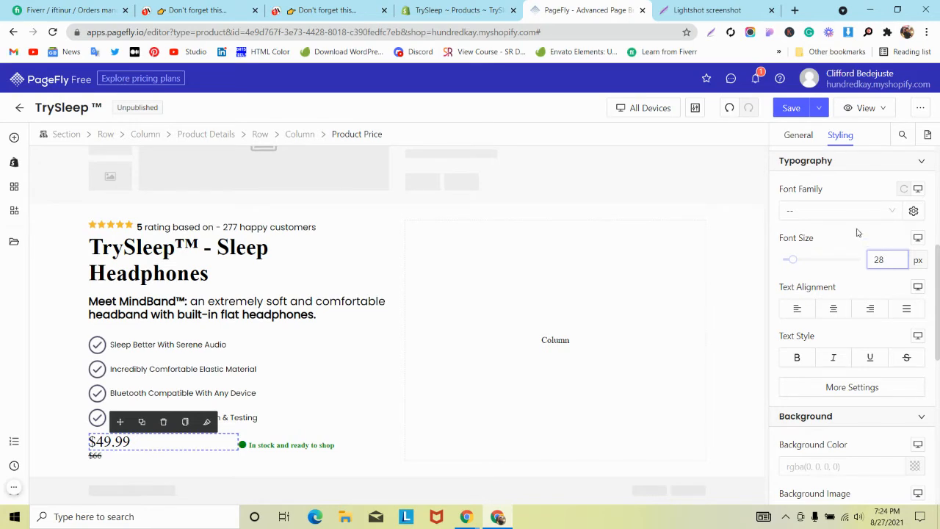
{"action": "left_click", "coordinate": [840, 211]}
{"action": "left_click", "coordinate": [806, 251]}
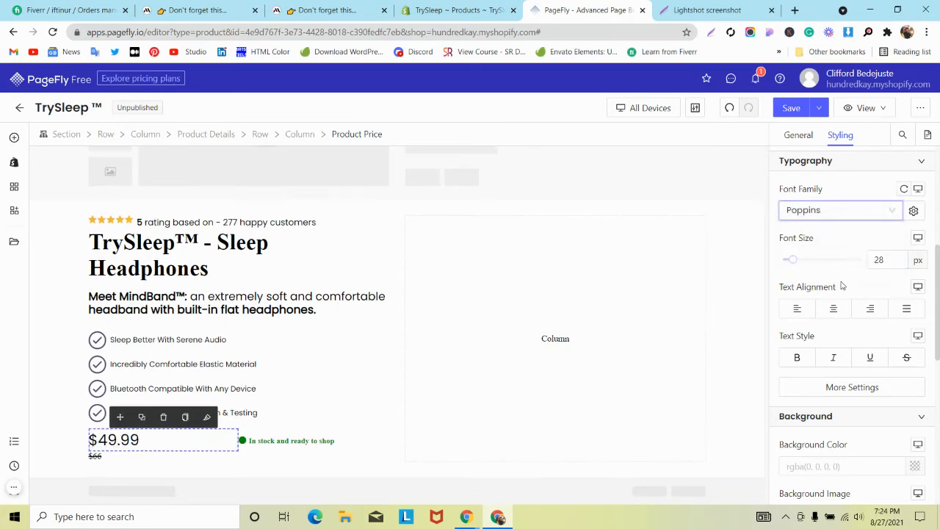
{"action": "left_click", "coordinate": [799, 357]}
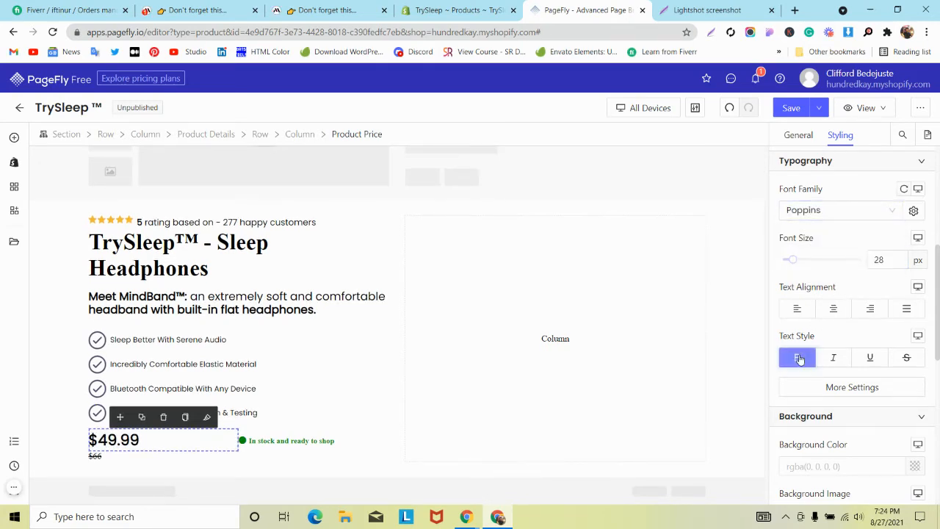
- Set the struck-through compare-at price to 28 px bold Poppins
{"action": "left_click", "coordinate": [104, 460]}
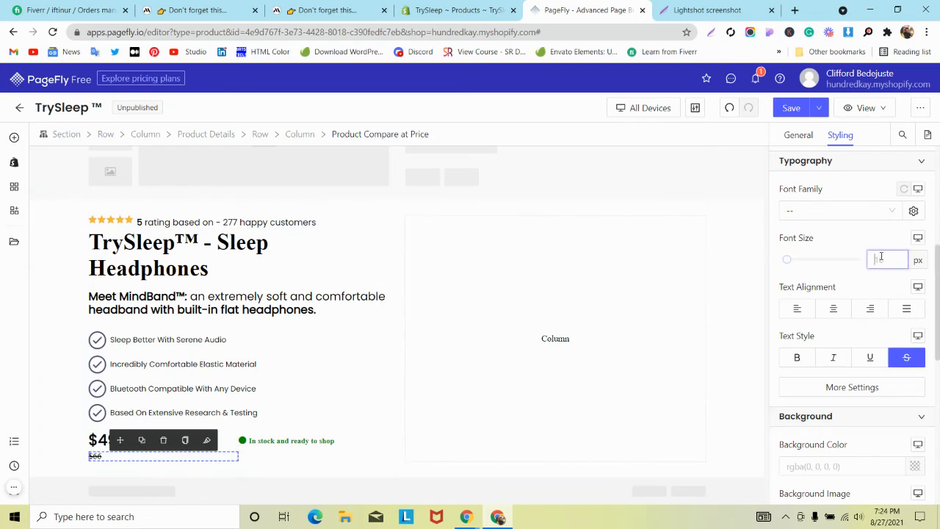
{"action": "type", "text": "28"}
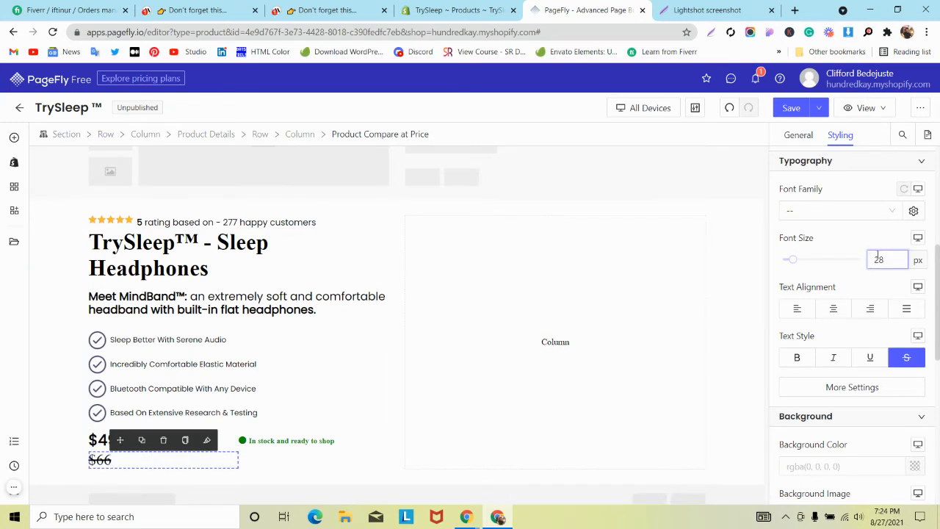
{"action": "left_click", "coordinate": [814, 214]}
{"action": "left_click", "coordinate": [804, 254]}
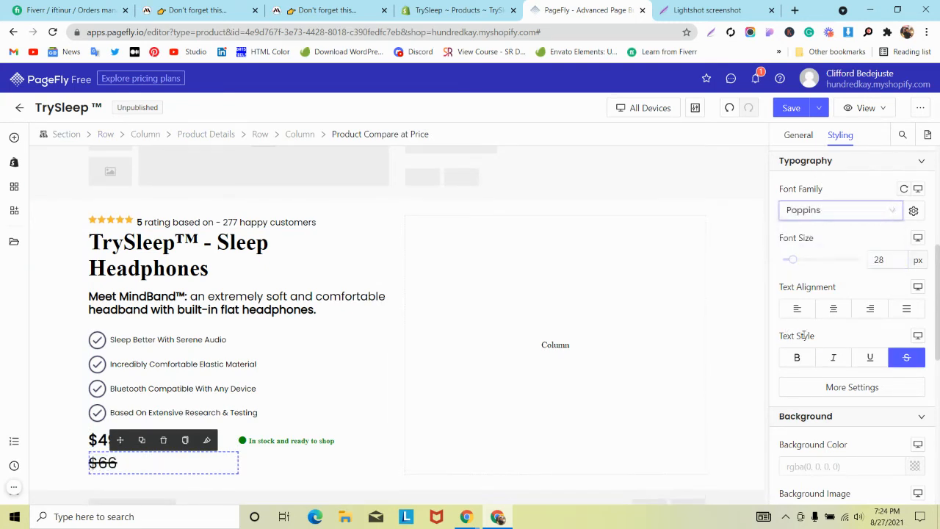
{"action": "left_click", "coordinate": [797, 359]}
{"action": "scroll", "coordinate": [115, 326], "scroll_direction": "down", "scroll_amount": 1}
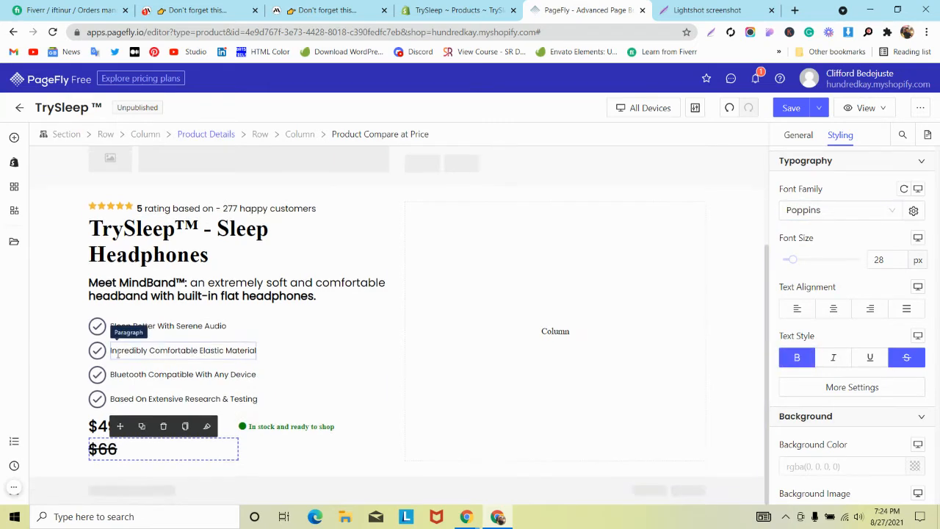
- Inspect the typography of the struck-through price on the MindBand page
{"action": "left_click", "coordinate": [285, 458]}
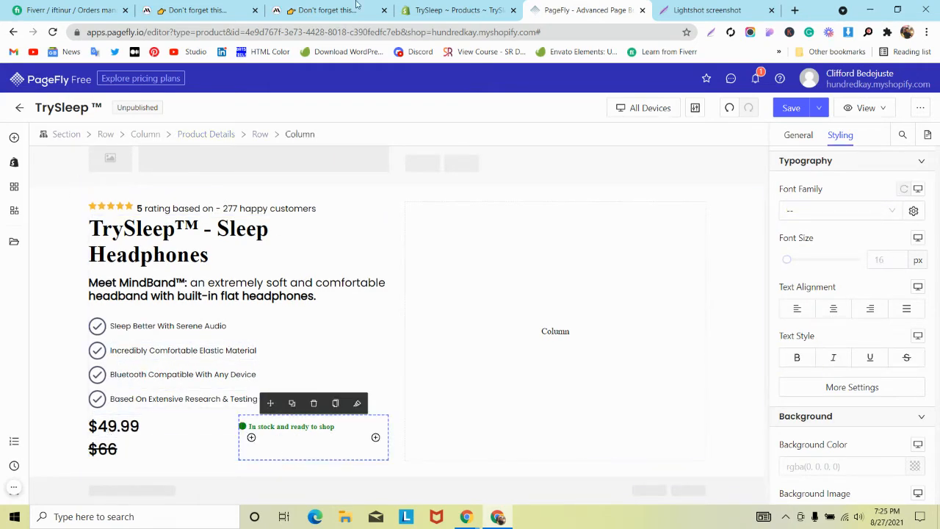
{"action": "left_click", "coordinate": [285, 9]}
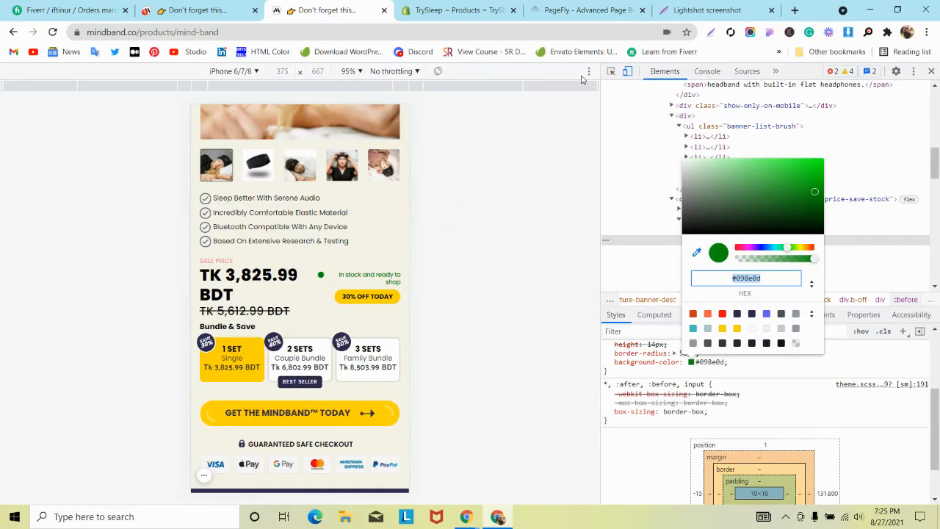
{"action": "left_click", "coordinate": [611, 72]}
{"action": "left_click", "coordinate": [280, 311]}
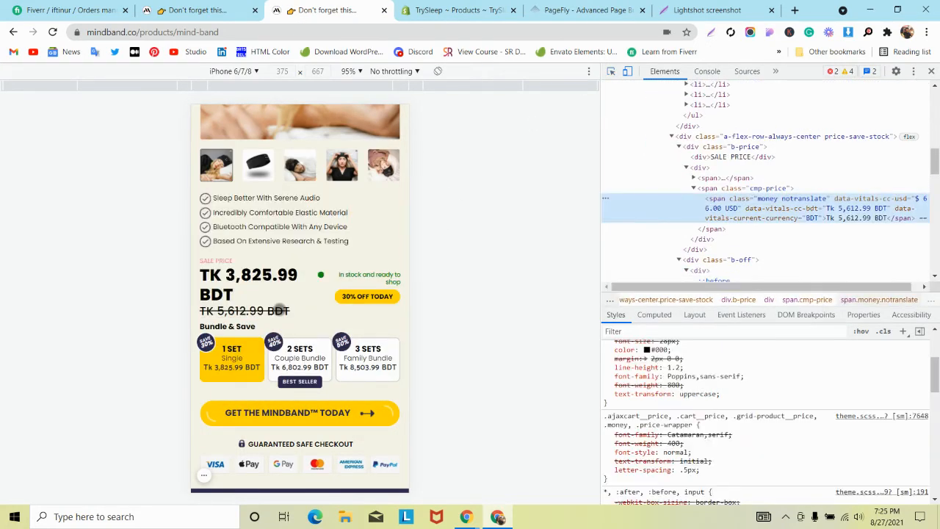
{"action": "key", "text": "ctrl+shift+Tab"}
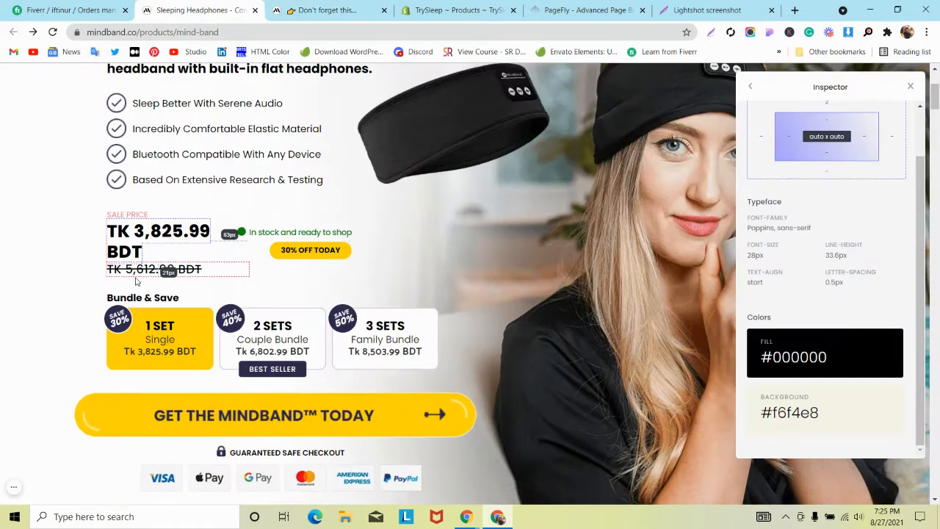
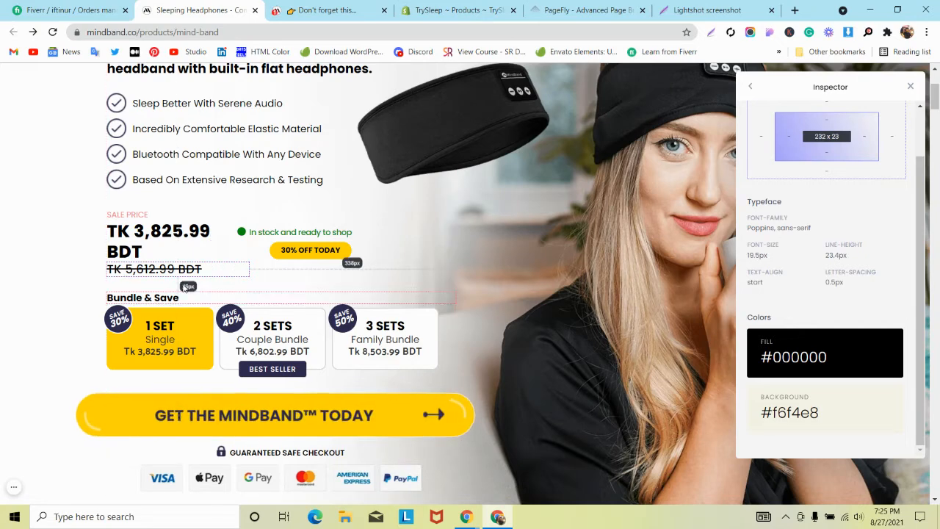
- Set the compare-at price in PageFly to a 20 px font size and a CSS font-weight of 800
{"action": "key", "text": "ctrl+5"}
{"action": "left_click", "coordinate": [134, 444]}
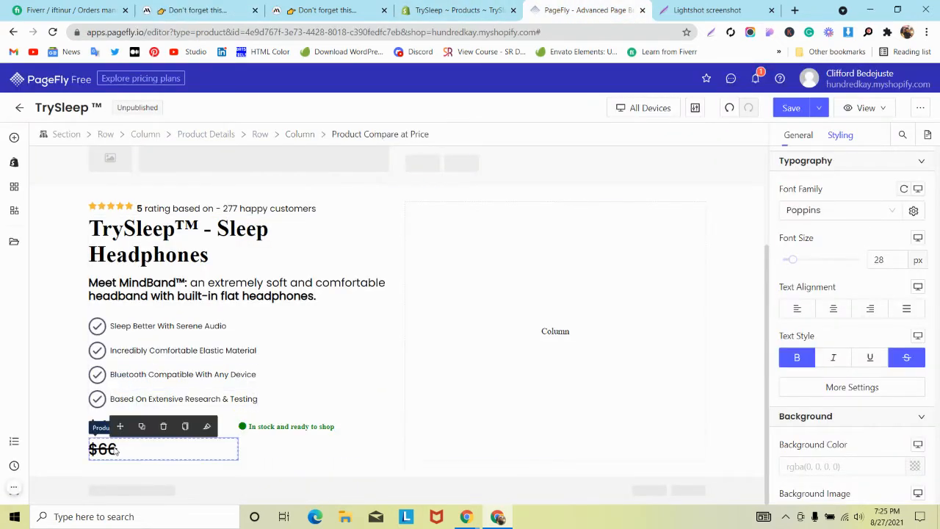
{"action": "left_click_drag", "start_coordinate": [902, 260], "coordinate": [874, 260]}
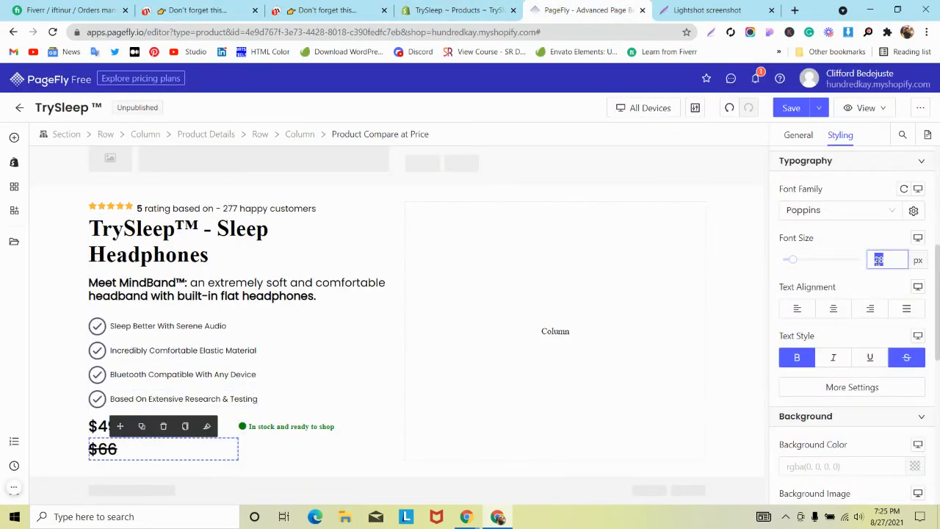
{"action": "type", "text": "20"}
{"action": "scroll", "coordinate": [879, 260], "scroll_direction": "down", "scroll_amount": 6}
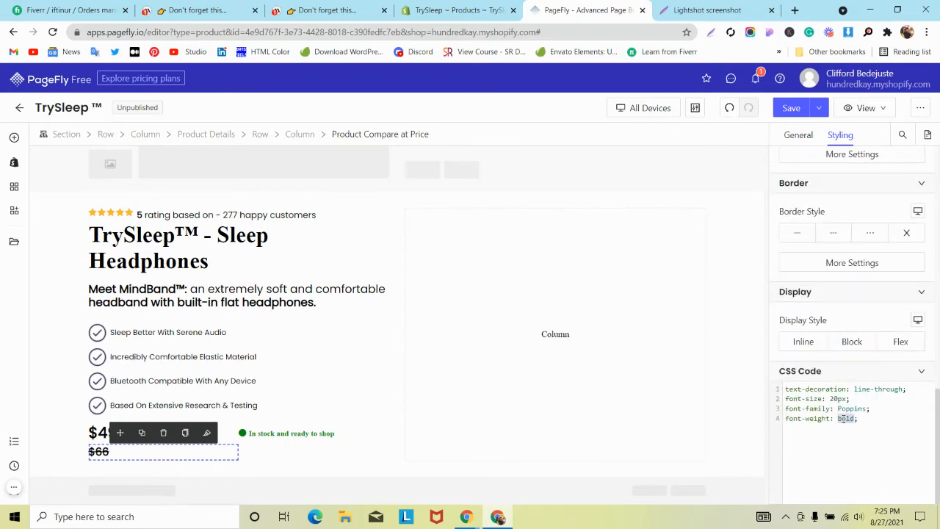
{"action": "type", "text": "0;"}
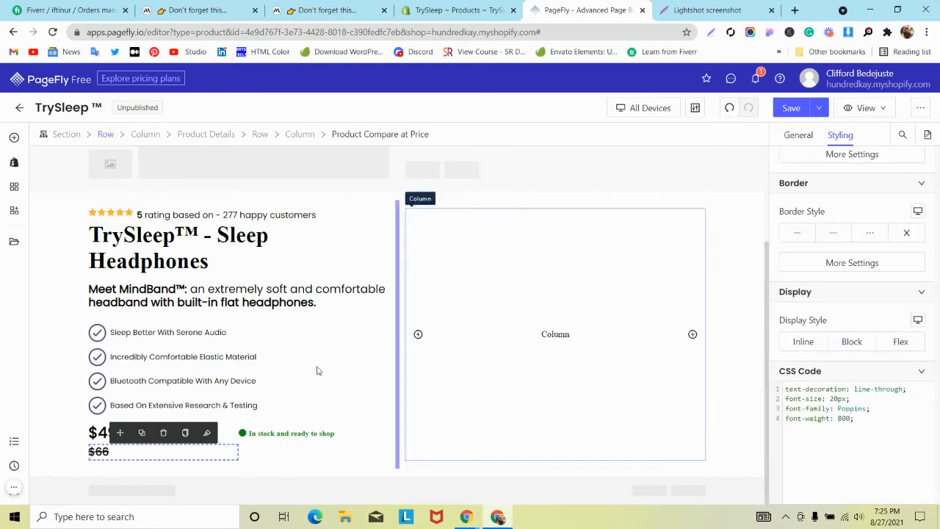
- Set the product price's CSS font-weight to 800 and save the page
{"action": "left_click", "coordinate": [102, 433]}
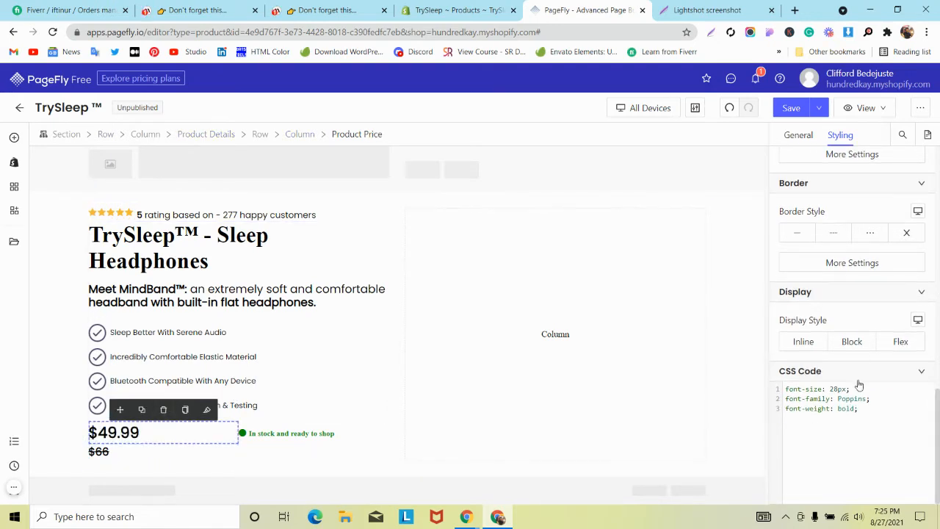
{"action": "double_click", "coordinate": [847, 408]}
{"action": "type", "text": "700"}
{"action": "type", "text": "800"}
{"action": "left_click", "coordinate": [791, 107]}
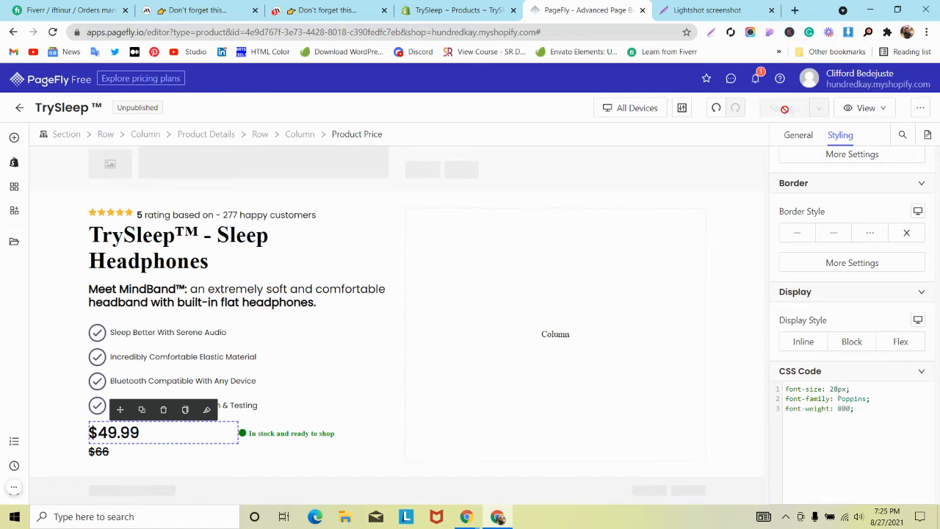
- Inspect the SALE PRICE label on the MindBand page, copy its fill color code and return to PageFly
{"action": "left_click", "coordinate": [197, 10]}
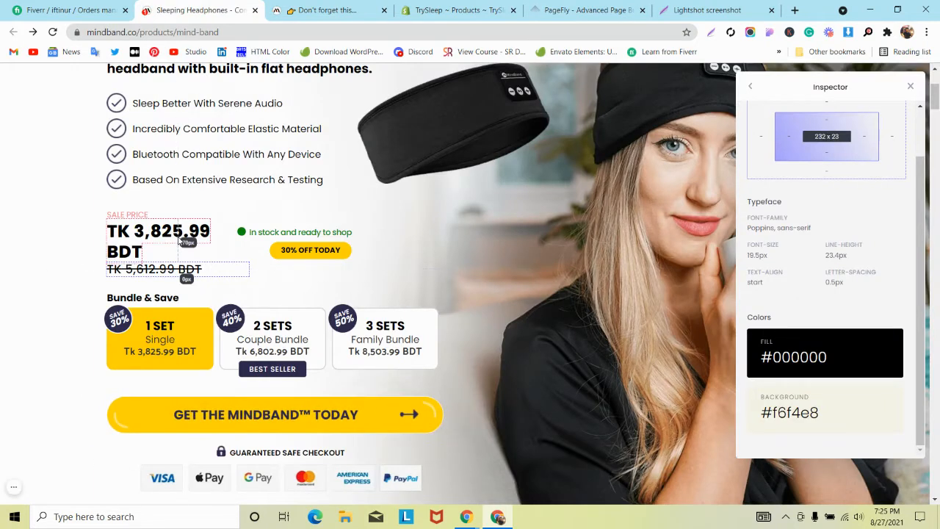
{"action": "left_click", "coordinate": [120, 218]}
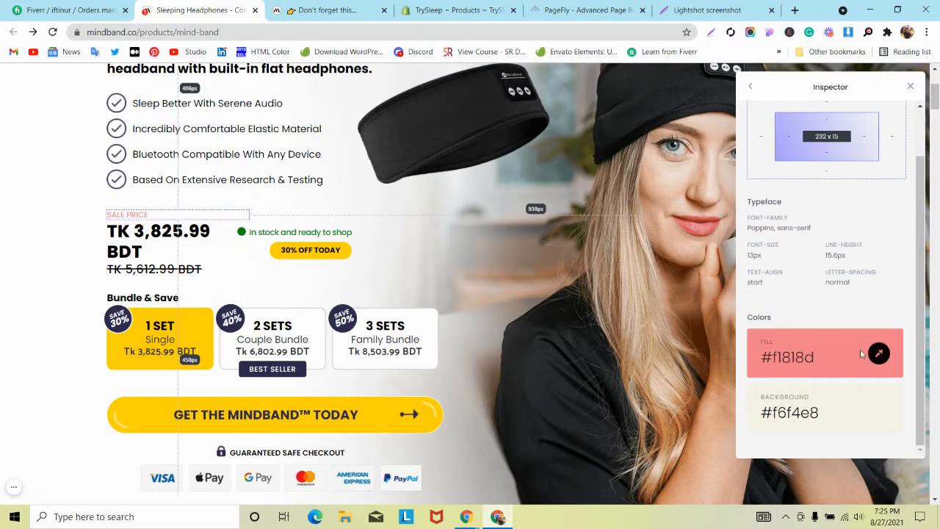
{"action": "left_click", "coordinate": [879, 354]}
{"action": "left_click", "coordinate": [581, 9]}
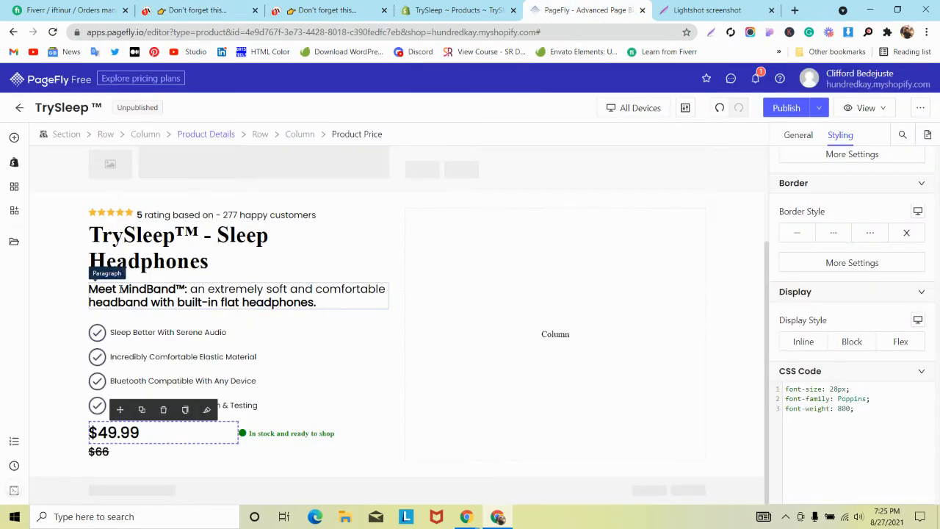
- Check the SALE PRICE label's position on the MindBand page and place a plain Paragraph element directly above the product price in PageFly
{"action": "left_click", "coordinate": [15, 138]}
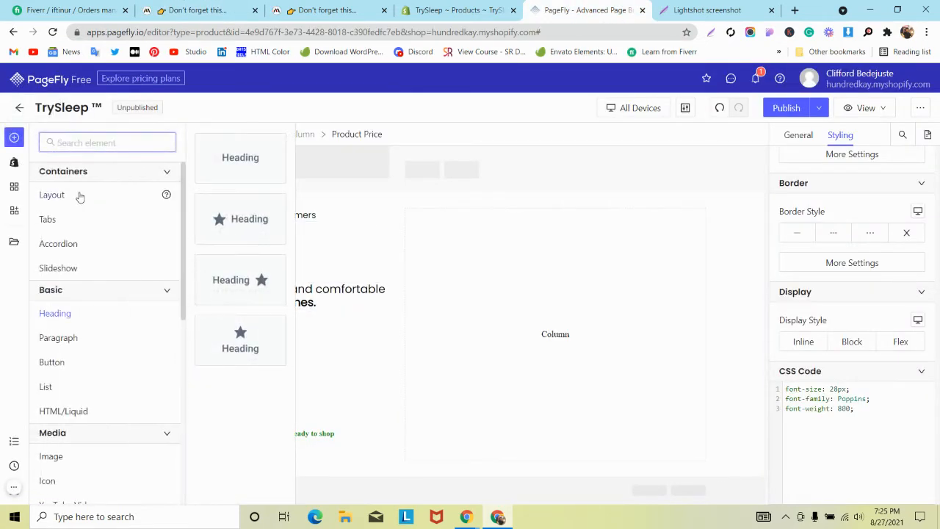
{"action": "left_click", "coordinate": [248, 7]}
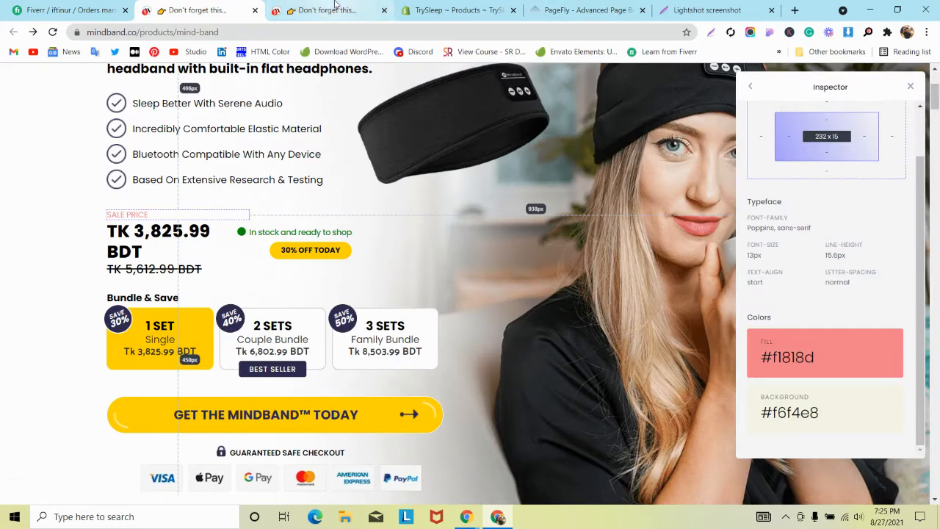
{"action": "left_click", "coordinate": [335, 9]}
{"action": "left_click", "coordinate": [188, 9]}
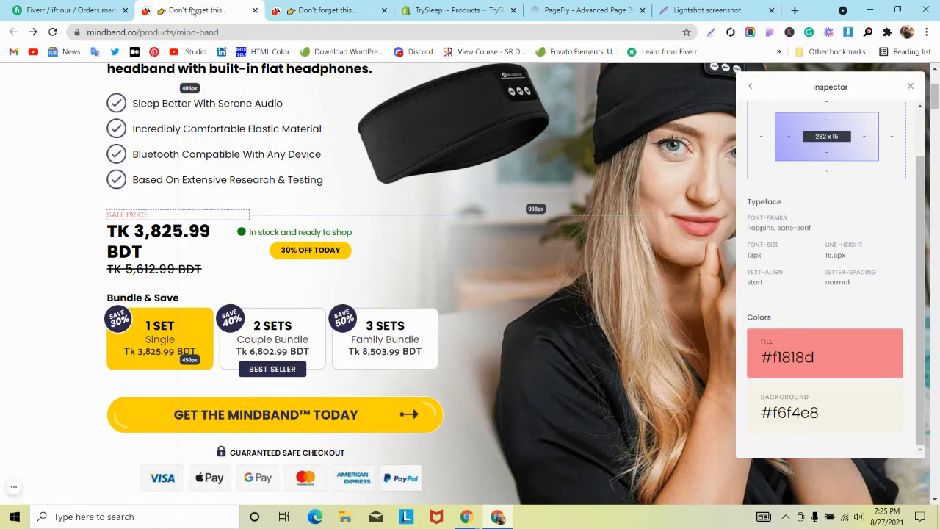
{"action": "left_click", "coordinate": [590, 7]}
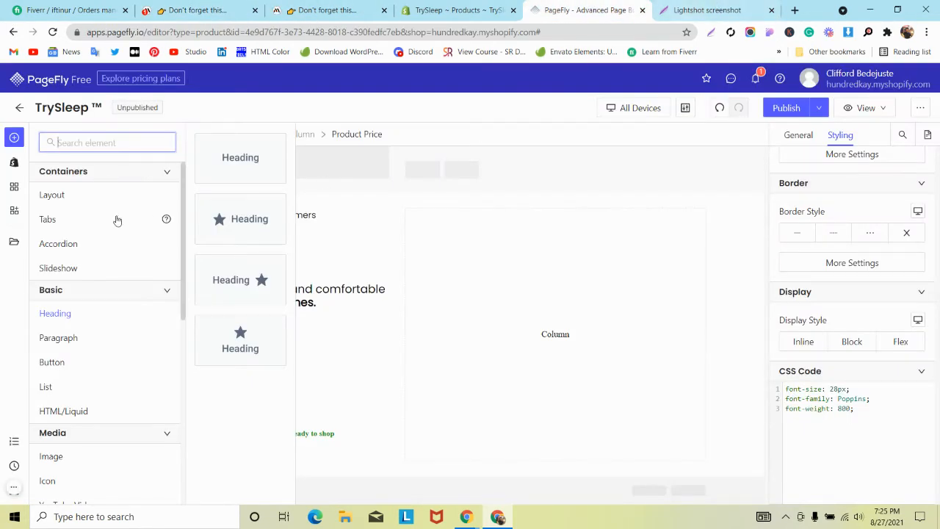
{"action": "mouse_move", "coordinate": [65, 337]}
{"action": "left_click_drag", "start_coordinate": [233, 162], "coordinate": [113, 432]}
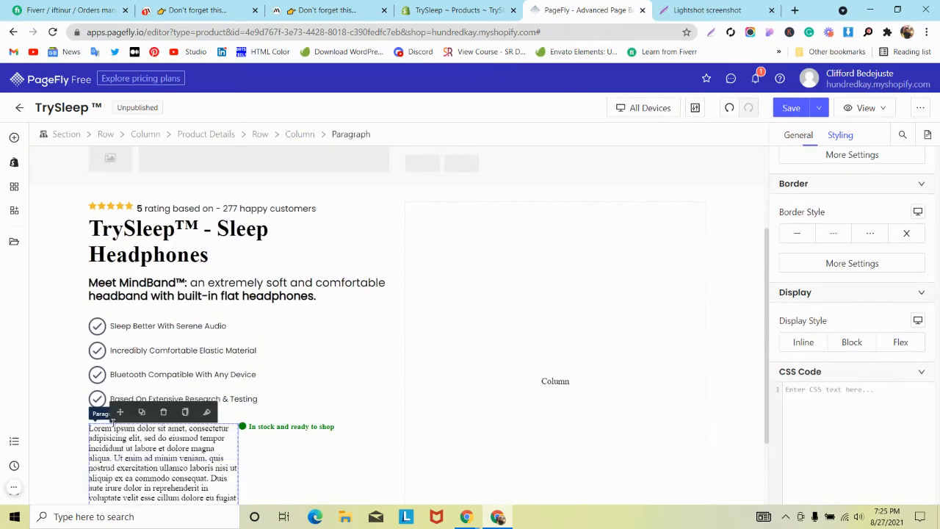
- Replace the new paragraph's placeholder text with SALEPRICE, checking the label wording on the MindBand page
{"action": "left_click", "coordinate": [799, 135]}
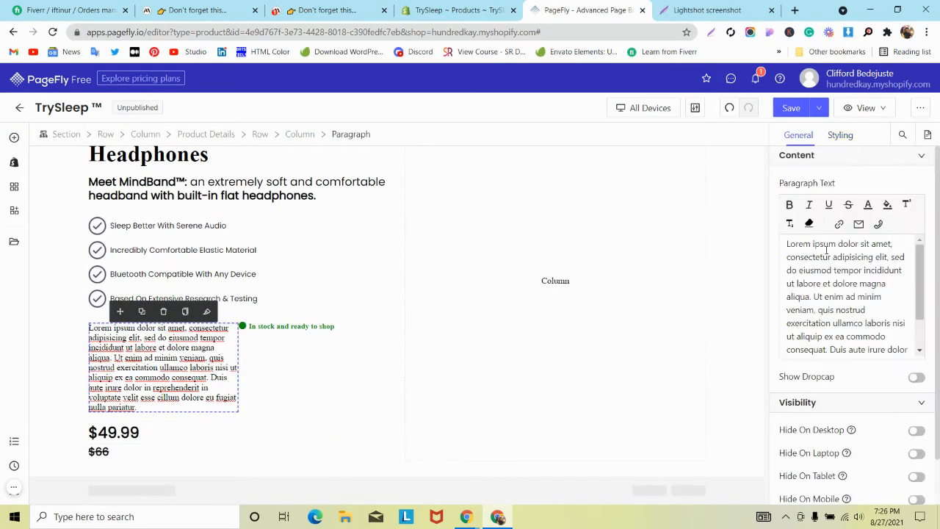
{"action": "triple_click", "coordinate": [837, 285]}
{"action": "key", "text": "BackSpace"}
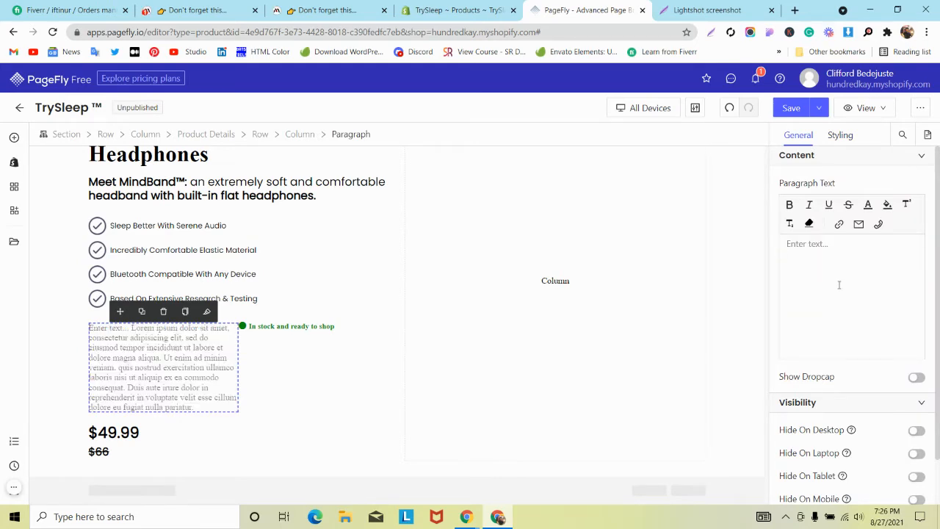
{"action": "key", "text": "ctrl+v"}
{"action": "triple_click", "coordinate": [839, 285]}
{"action": "key", "text": "super+c"}
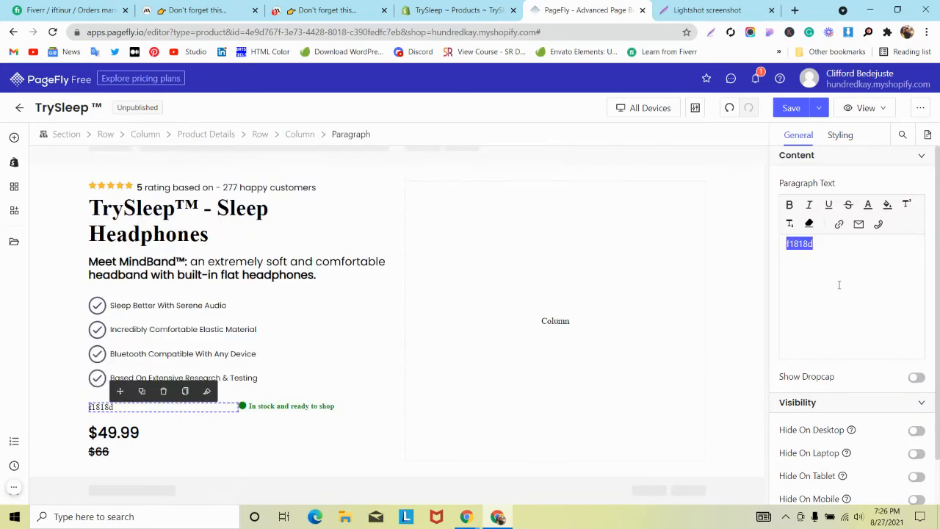
{"action": "left_click", "coordinate": [229, 6]}
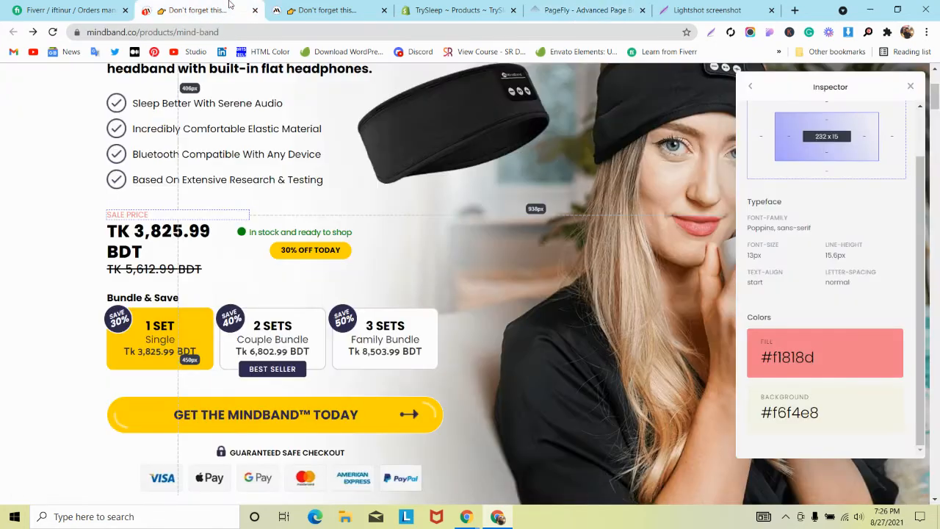
{"action": "left_click", "coordinate": [609, 6]}
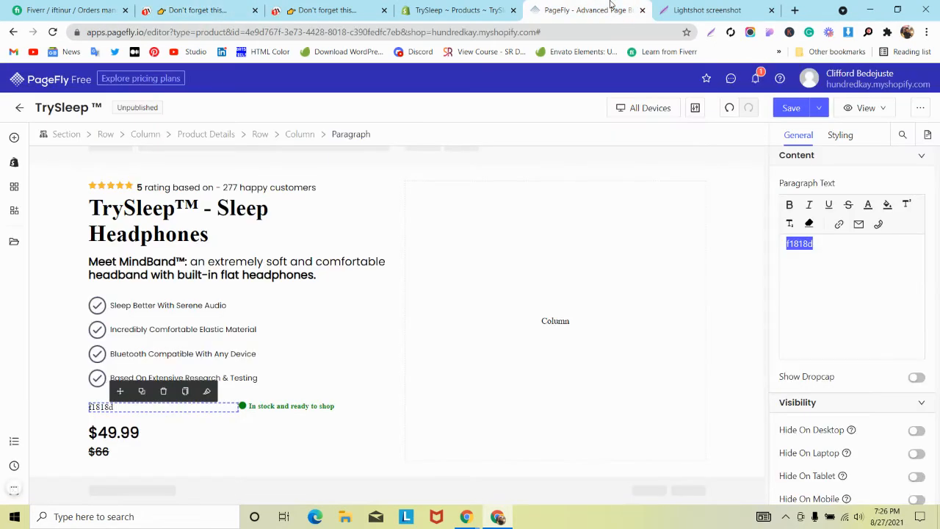
{"action": "key", "text": "Caps_Lock"}
{"action": "type", "text": "SAL"}
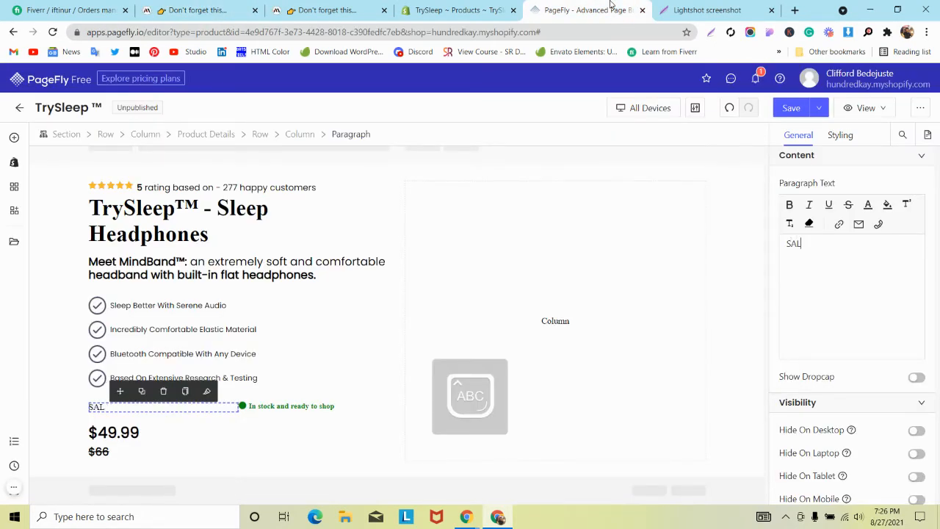
{"action": "type", "text": "EPRICE"}
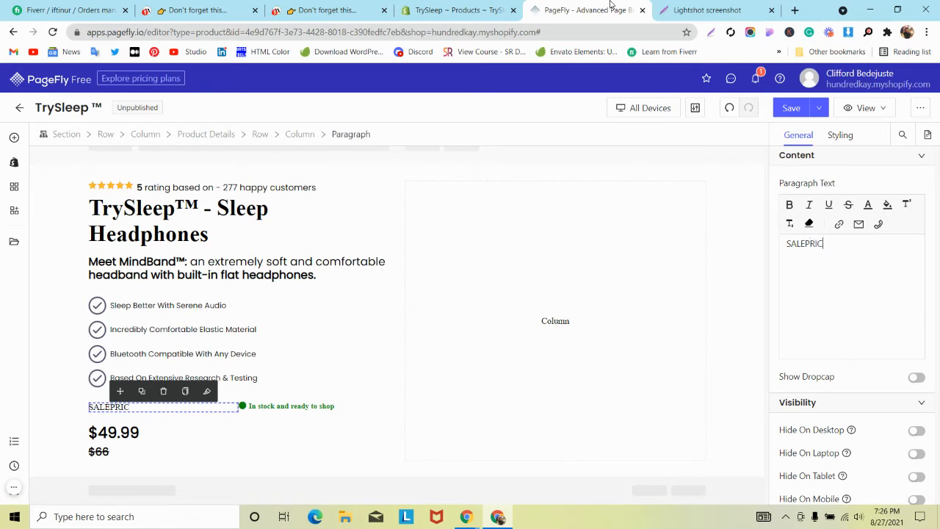
- Correct the new paragraph's text to read SALE PRICE
{"action": "left_click", "coordinate": [808, 244]}
{"action": "triple_click", "coordinate": [807, 247]}
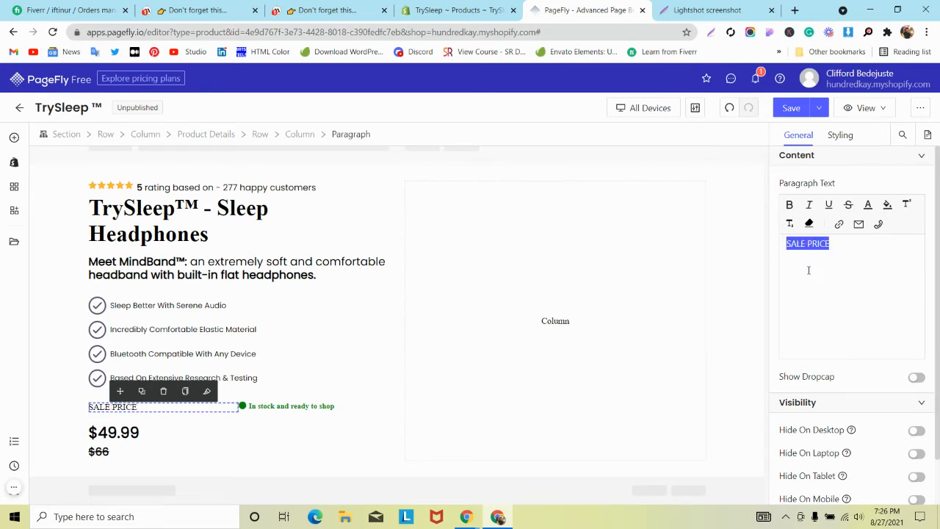
{"action": "left_click", "coordinate": [808, 251]}
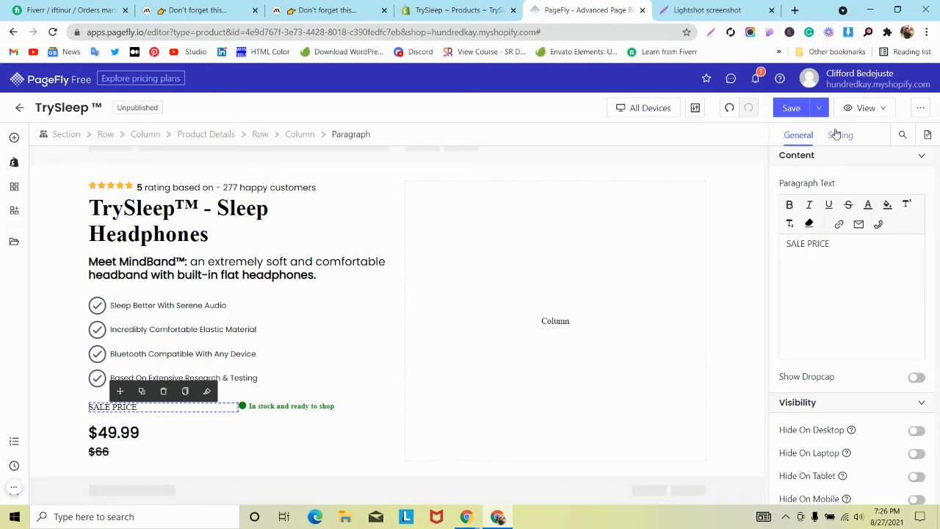
- Check the label's typography on the MindBand page and style the SALE PRICE paragraph in Poppins at 13 px
{"action": "left_click", "coordinate": [174, 6]}
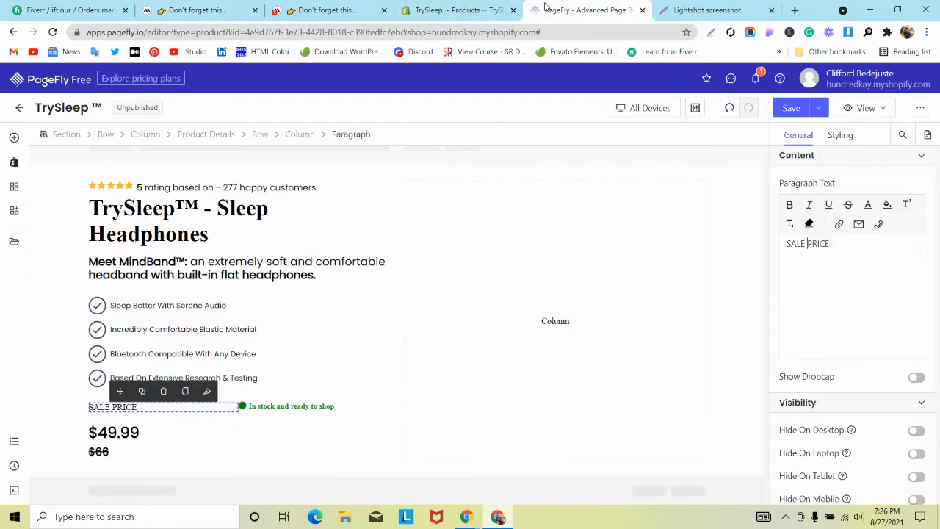
{"action": "left_click", "coordinate": [558, 10]}
{"action": "left_click", "coordinate": [840, 136]}
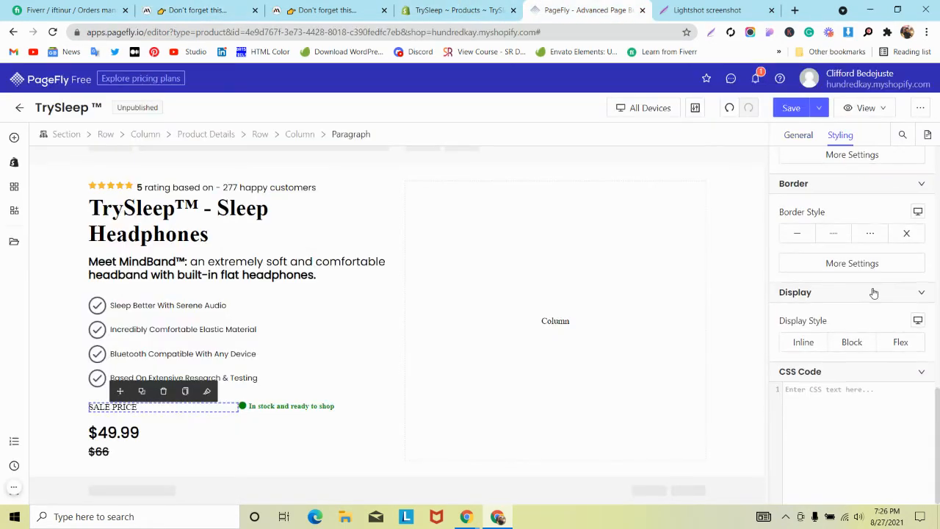
{"action": "scroll", "coordinate": [873, 280], "scroll_direction": "up", "scroll_amount": 8}
{"action": "left_click", "coordinate": [879, 246]}
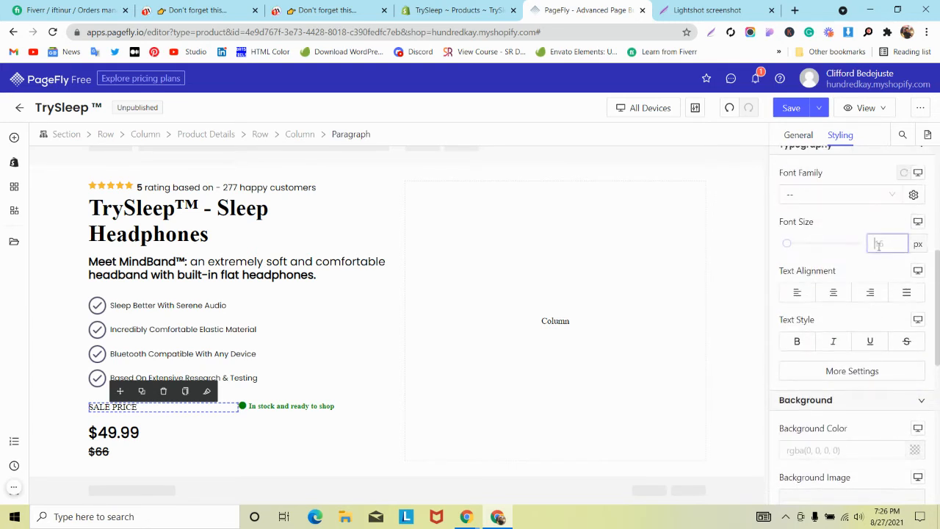
{"action": "type", "text": "13"}
{"action": "left_click", "coordinate": [860, 196]}
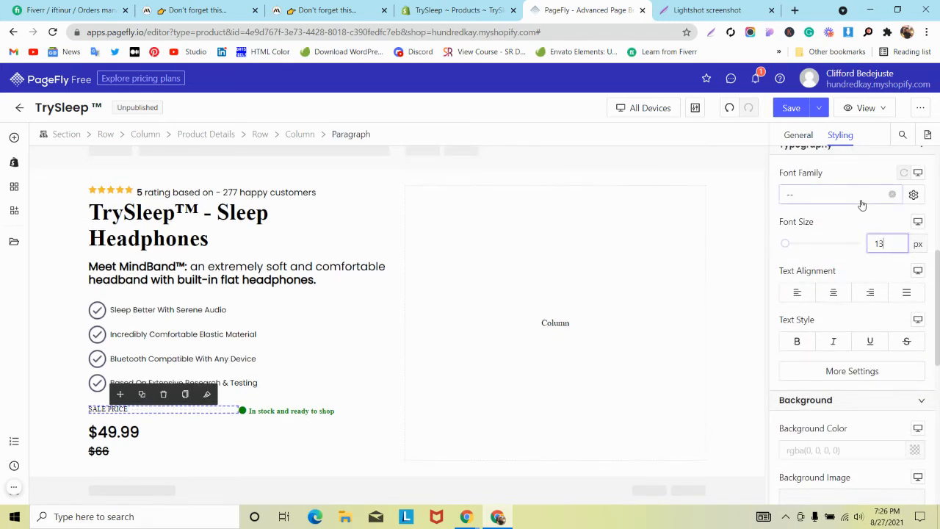
{"action": "left_click", "coordinate": [835, 243]}
{"action": "scroll", "coordinate": [806, 162], "scroll_direction": "up", "scroll_amount": 5}
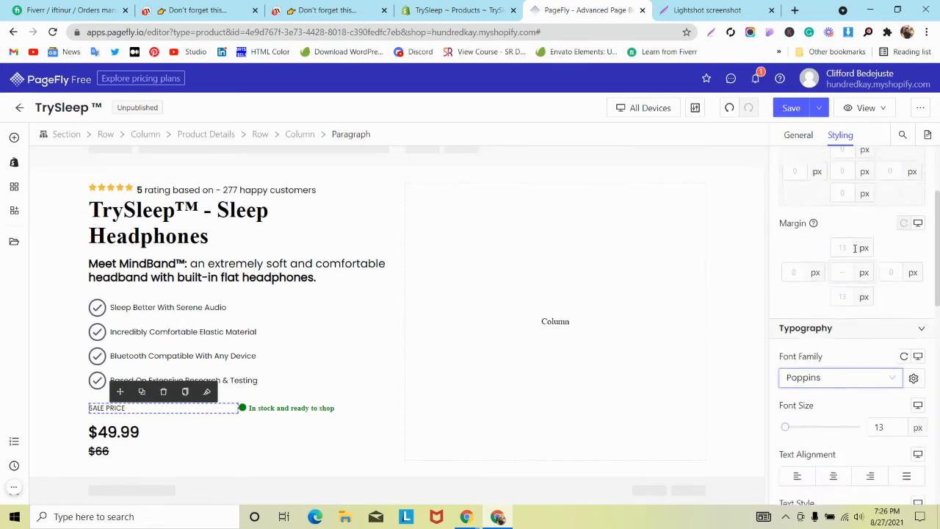
- Set the SALE PRICE paragraph's content color to the copied hex code f1818d and select the column holding the stock message
{"action": "left_click", "coordinate": [914, 207]}
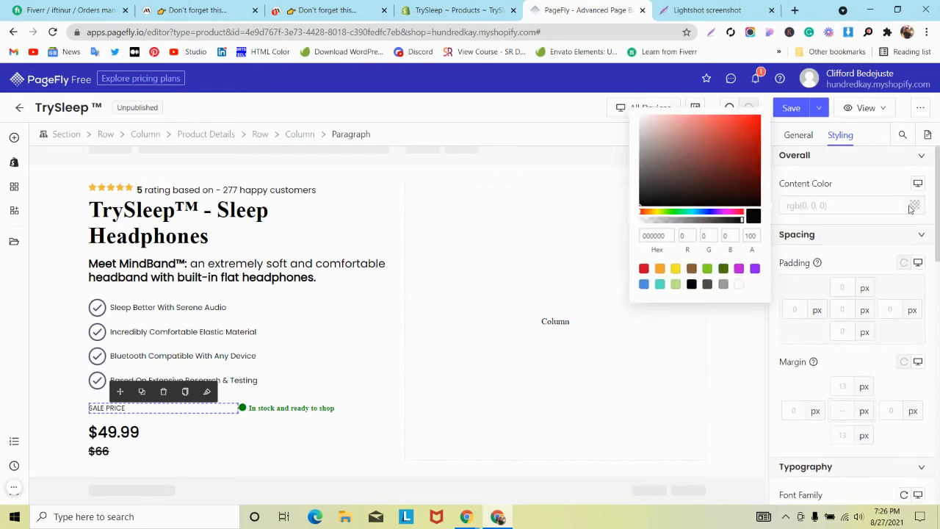
{"action": "left_click", "coordinate": [652, 235]}
{"action": "key", "text": "super+v"}
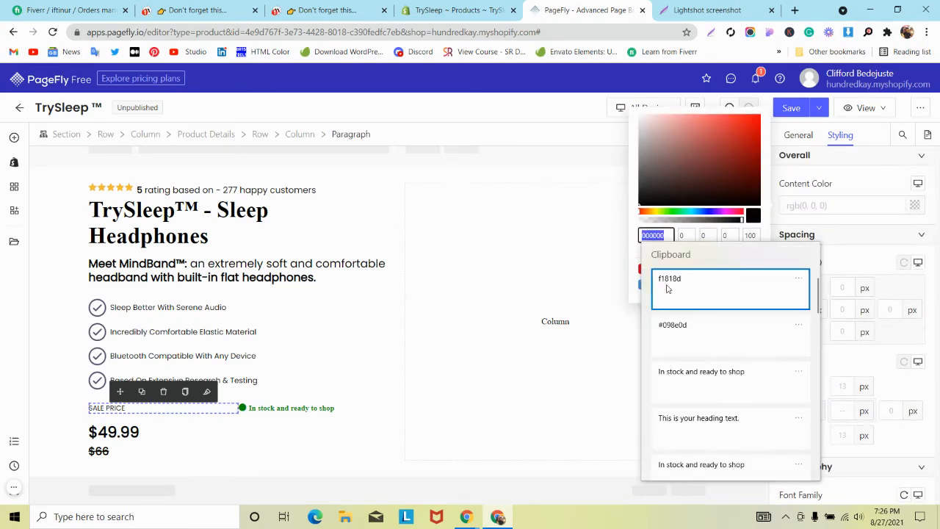
{"action": "left_click", "coordinate": [669, 290]}
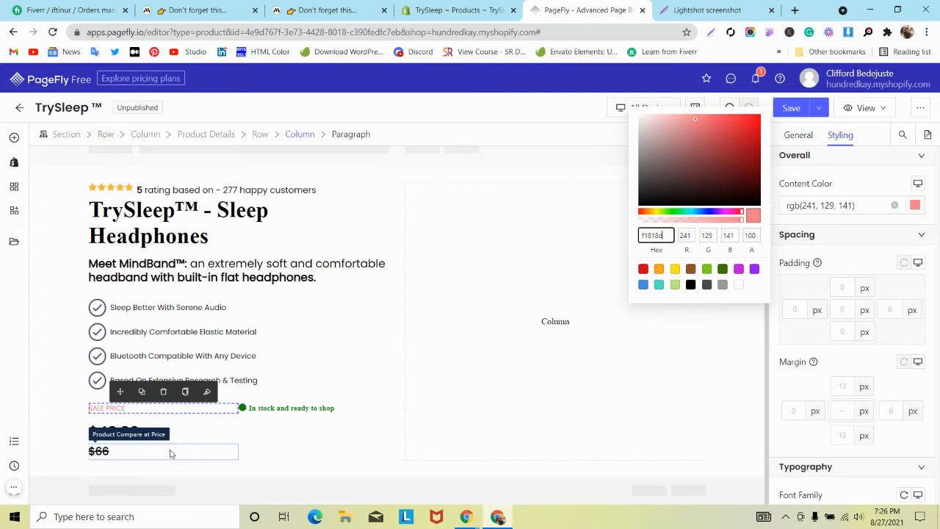
{"action": "left_click", "coordinate": [311, 426]}
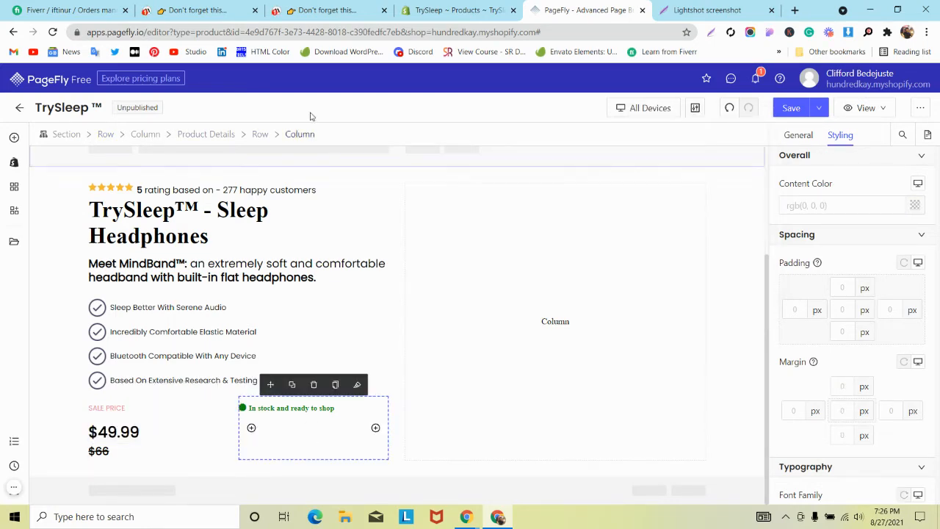
- Examine the mobile CSS rules of the 30% OFF TODAY badge on the MindBand page
{"action": "left_click", "coordinate": [308, 10]}
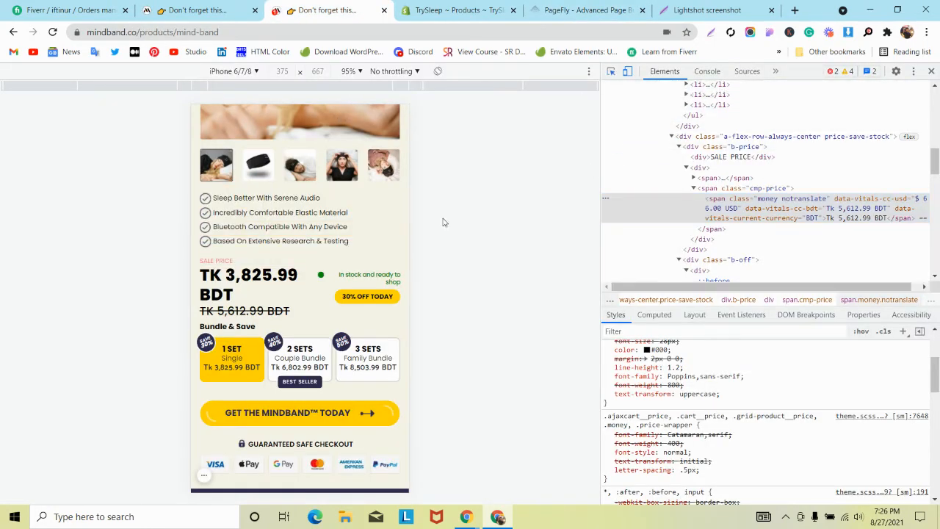
{"action": "left_click", "coordinate": [381, 296]}
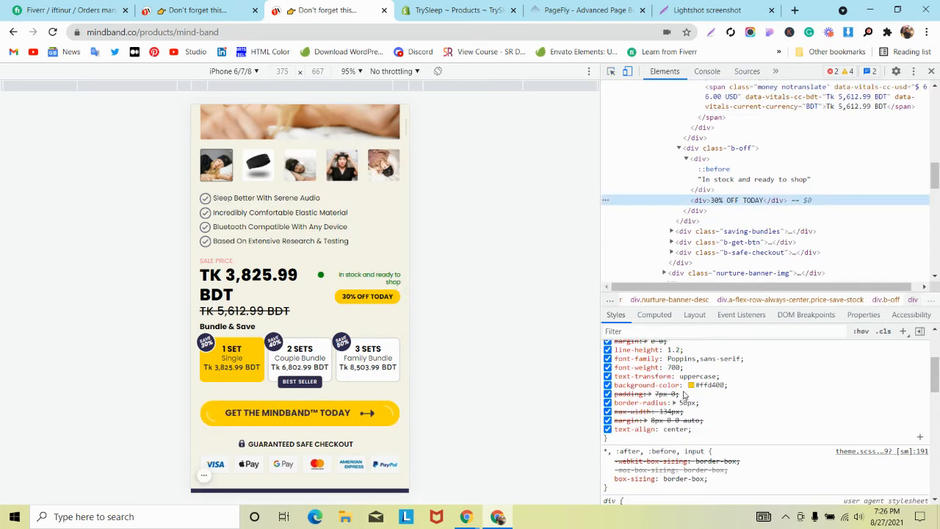
{"action": "scroll", "coordinate": [683, 395], "scroll_direction": "up", "scroll_amount": 3}
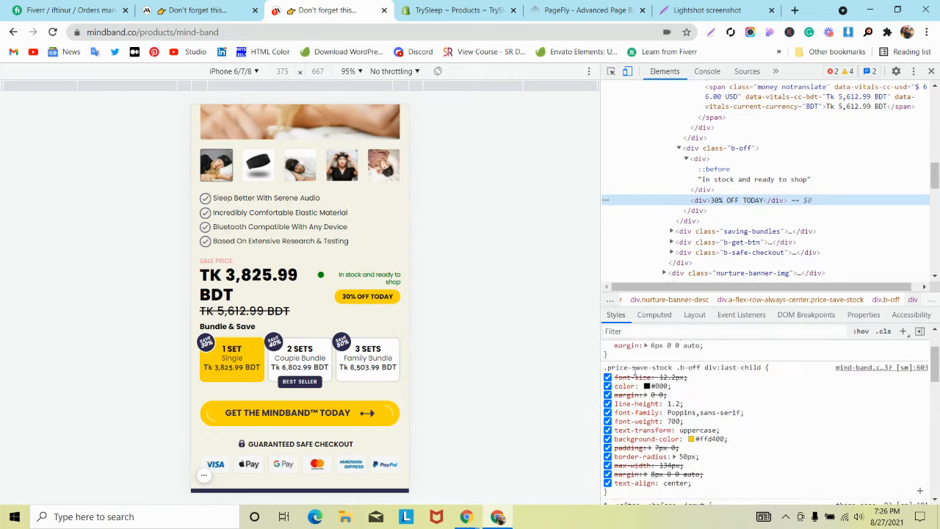
{"action": "scroll", "coordinate": [636, 371], "scroll_direction": "up", "scroll_amount": 2}
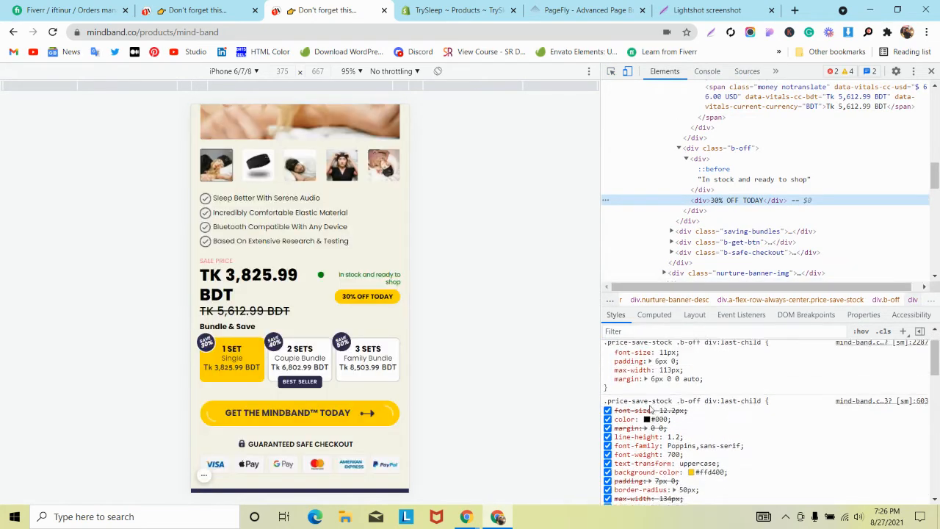
{"action": "scroll", "coordinate": [650, 410], "scroll_direction": "up", "scroll_amount": 2}
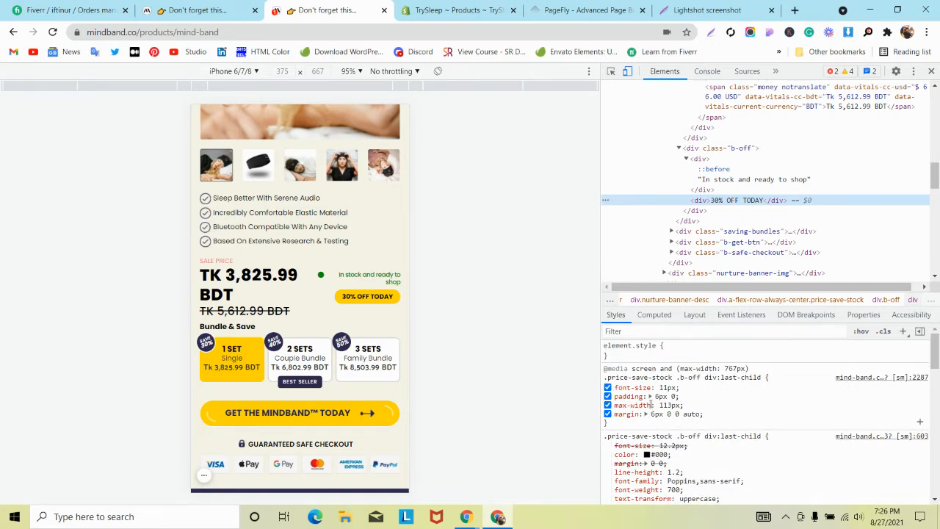
{"action": "left_click_drag", "start_coordinate": [615, 386], "coordinate": [705, 415]}
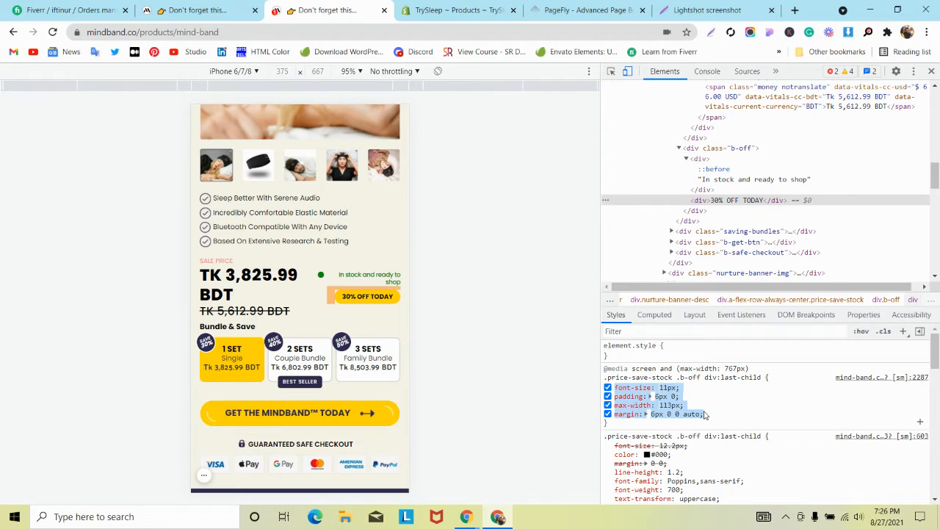
- Inspect the 30% OFF TODAY badge on the other MindBand page with device emulation off and the developer tools docked below the page
{"action": "left_click", "coordinate": [199, 11]}
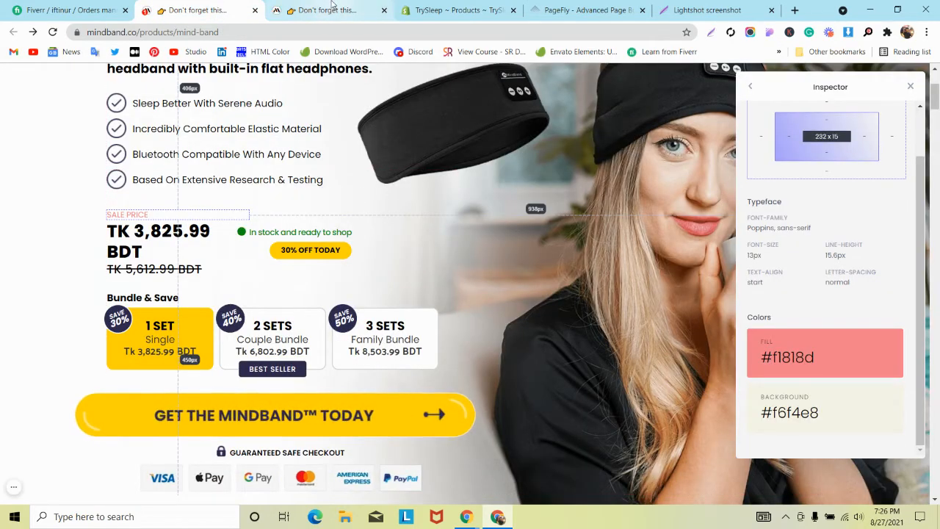
{"action": "left_click", "coordinate": [353, 7]}
{"action": "left_click", "coordinate": [205, 8]}
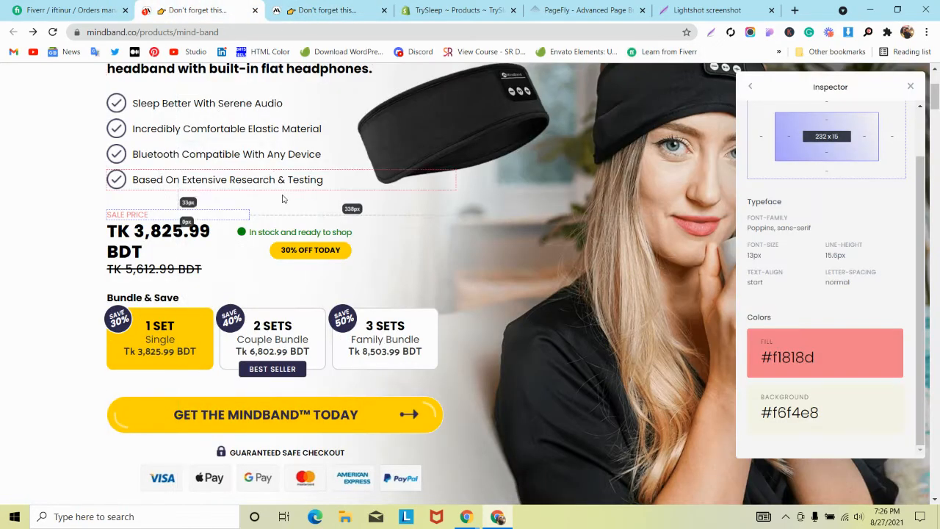
{"action": "right_click", "coordinate": [330, 253]}
{"action": "left_click", "coordinate": [358, 445]}
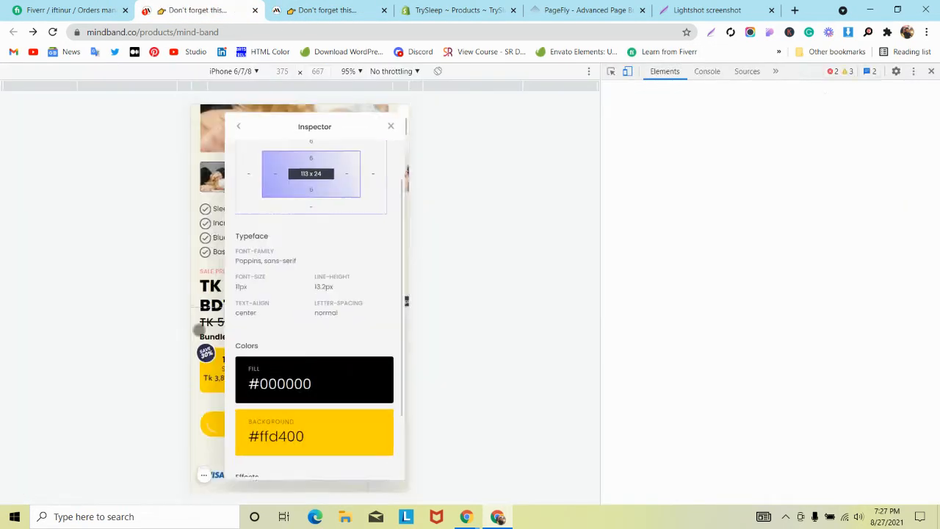
{"action": "left_click", "coordinate": [627, 71]}
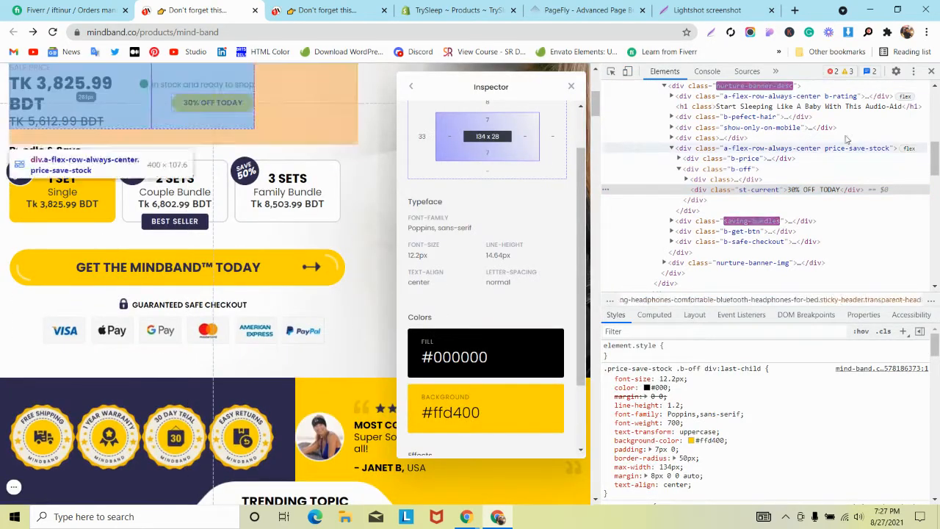
{"action": "left_click", "coordinate": [914, 72]}
{"action": "left_click", "coordinate": [909, 95]}
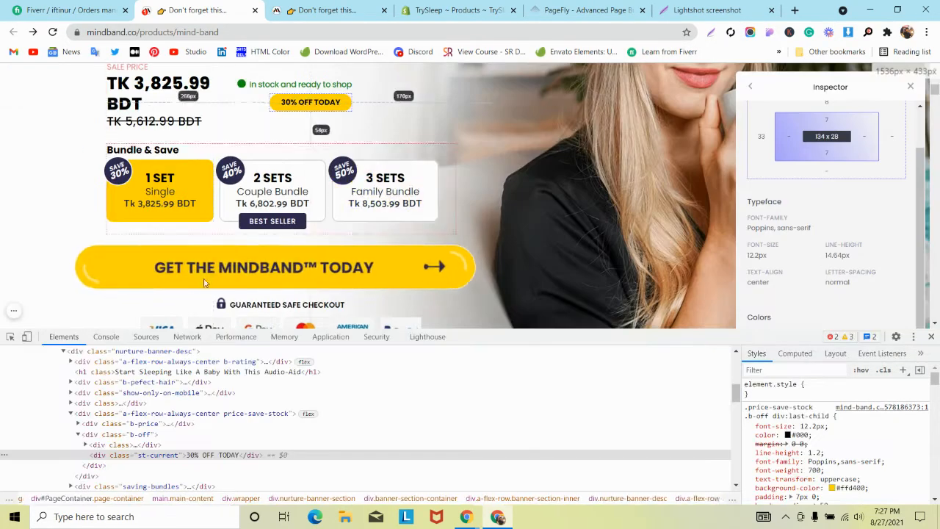
- Pick the 30% OFF TODAY badge, enlarge the developer tools and copy its desktop CSS declarations from font-size through text-align
{"action": "left_click", "coordinate": [10, 336]}
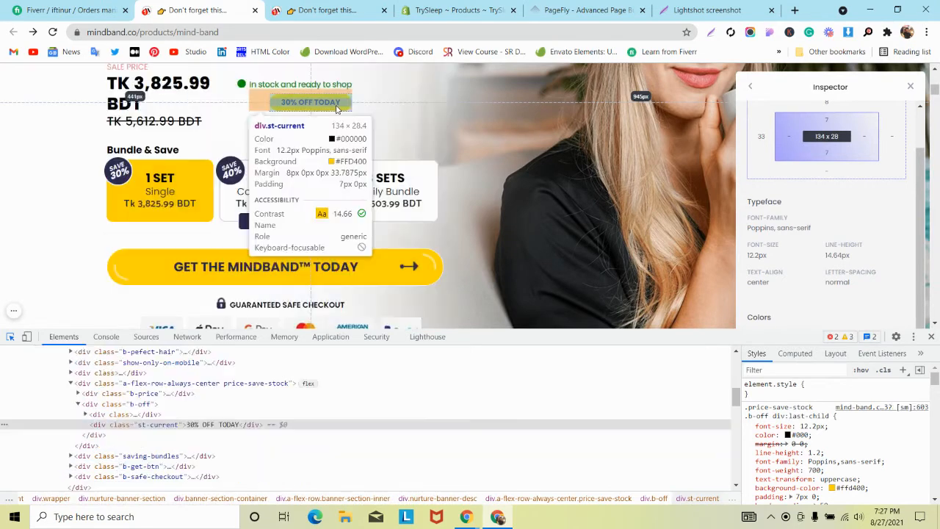
{"action": "left_click", "coordinate": [310, 102]}
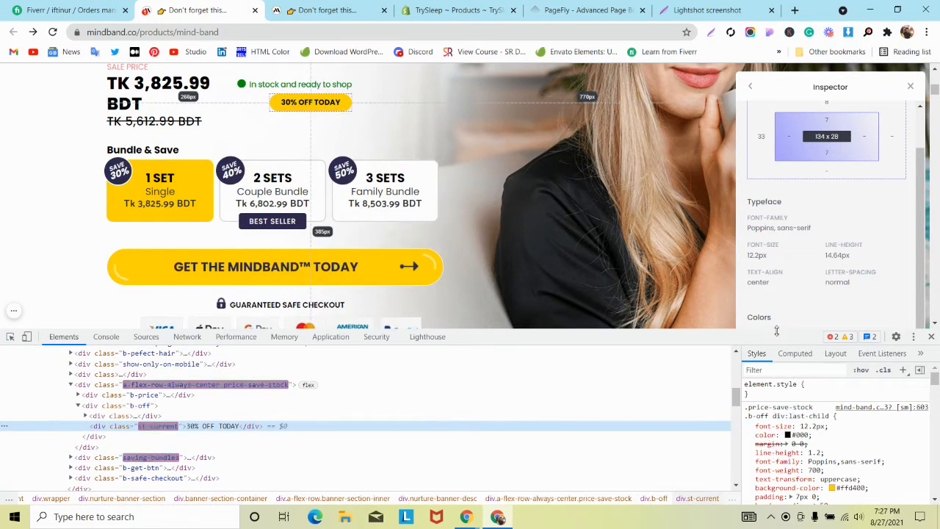
{"action": "left_click_drag", "start_coordinate": [777, 329], "coordinate": [777, 183]}
{"action": "left_click_drag", "start_coordinate": [758, 279], "coordinate": [839, 390]}
{"action": "key", "text": "ctrl+c"}
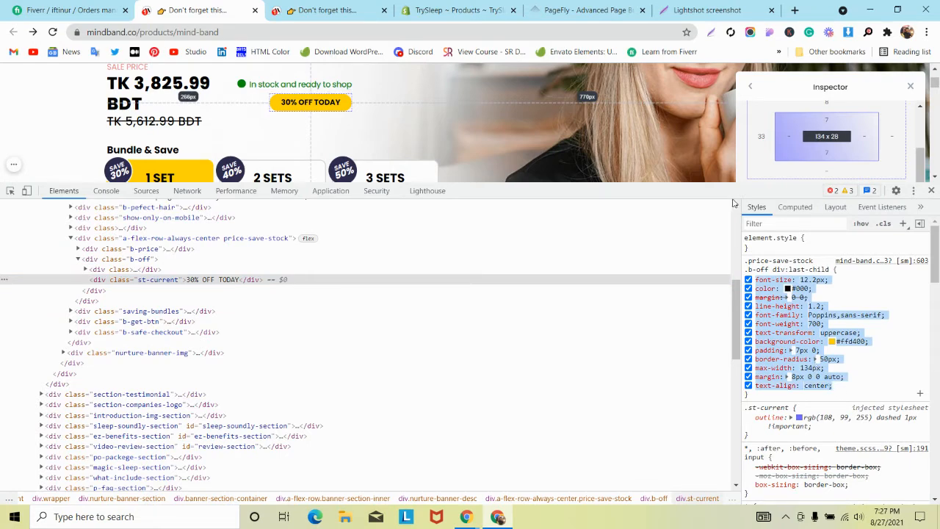
- Return to PageFly and search the elements library for a Button using BU
{"action": "left_click", "coordinate": [562, 8]}
{"action": "left_click", "coordinate": [16, 138]}
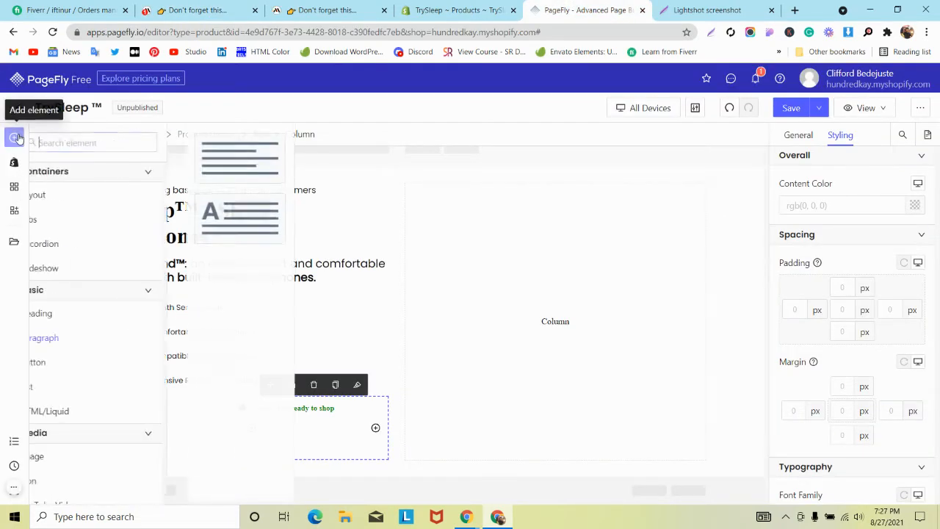
{"action": "type", "text": "BU"}
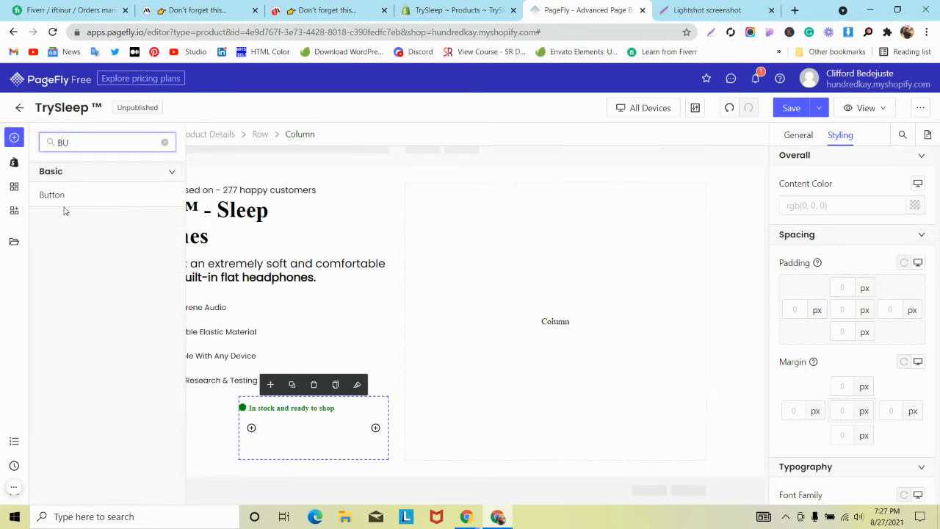
- Add a button below the stock-status heading and replace its CSS code with the copied badge styles, including 12.2px Poppins text and #ffd400 background
{"action": "mouse_move", "coordinate": [69, 203]}
{"action": "left_click_drag", "start_coordinate": [239, 157], "coordinate": [277, 430]}
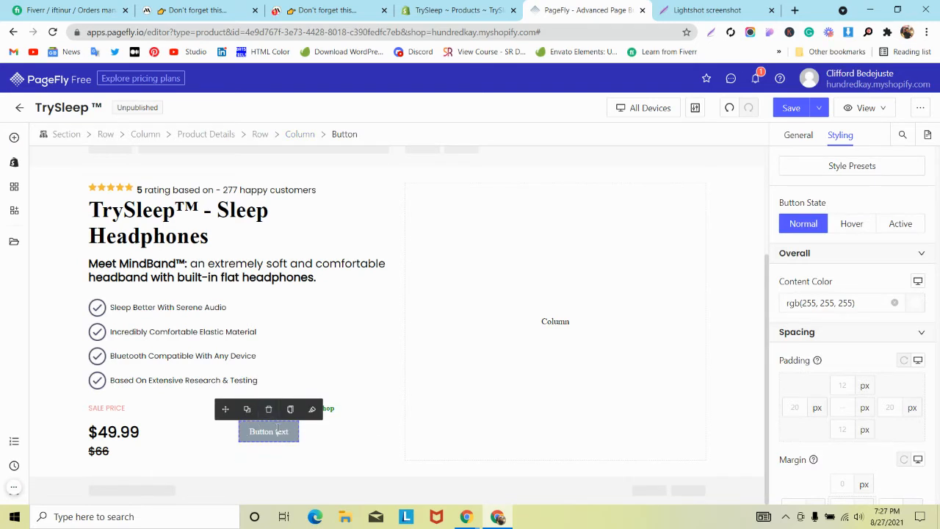
{"action": "scroll", "coordinate": [869, 291], "scroll_direction": "down", "scroll_amount": 6}
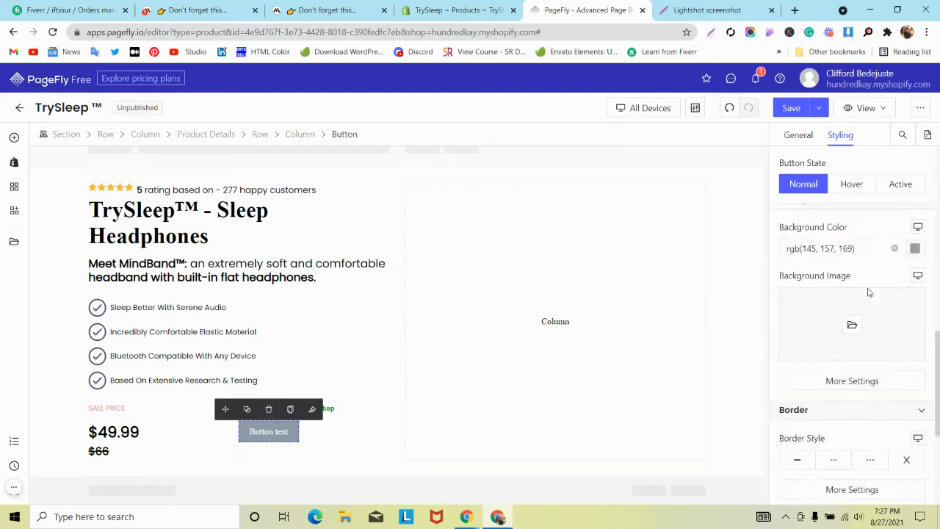
{"action": "triple_click", "coordinate": [807, 409]}
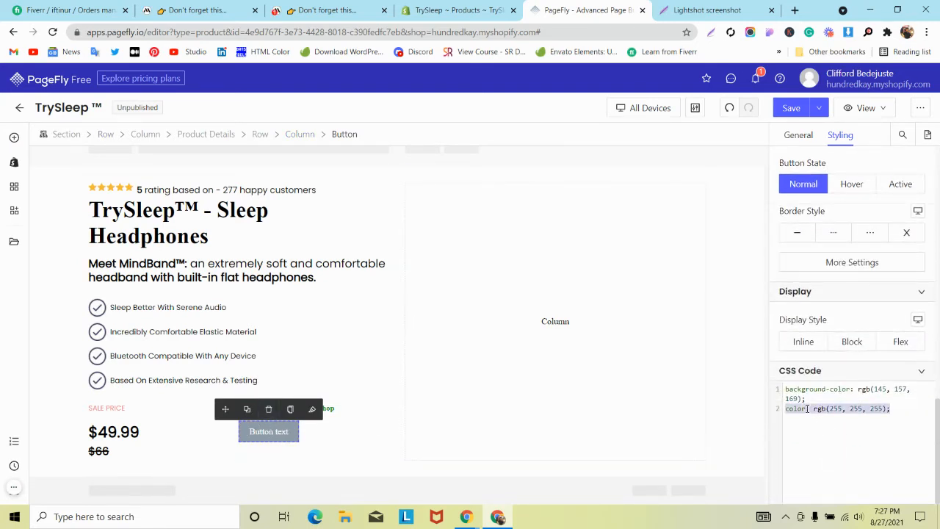
{"action": "key", "text": "ctrl+a"}
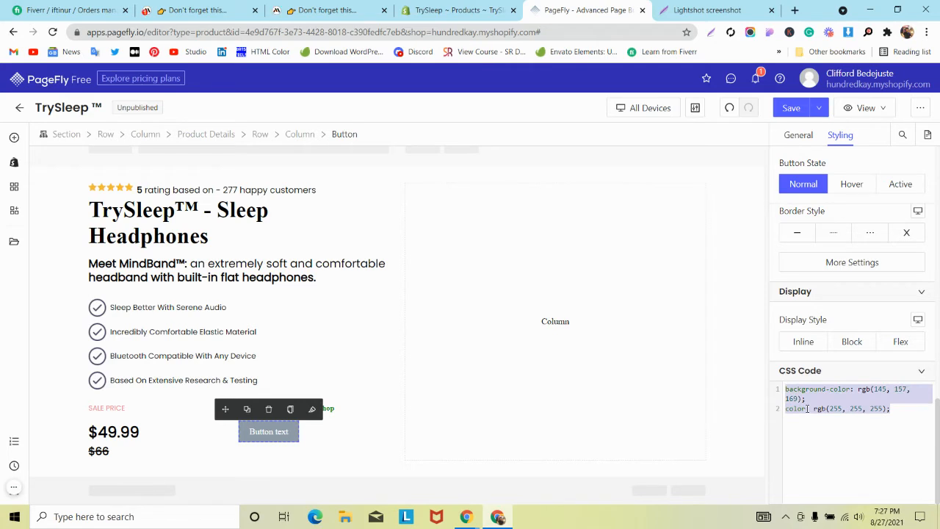
{"action": "key", "text": "ctrl+v"}
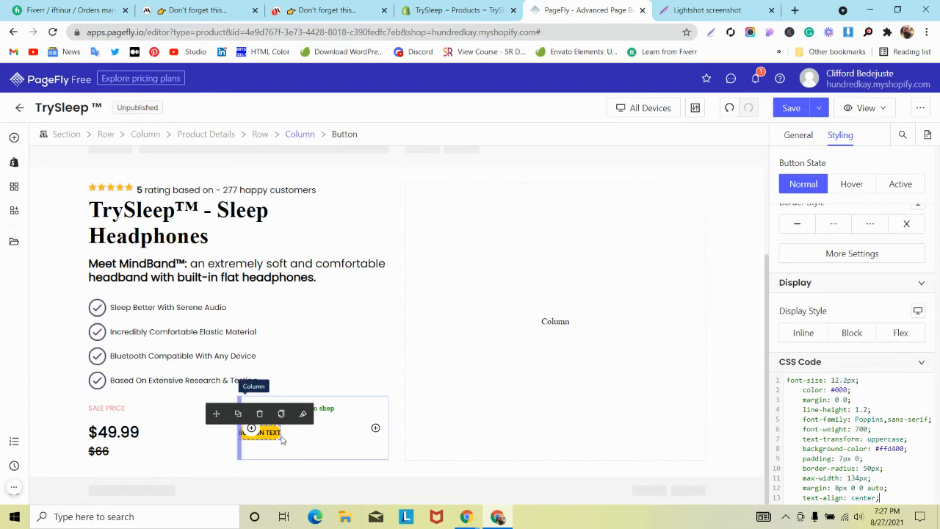
{"action": "left_click", "coordinate": [14, 488]}
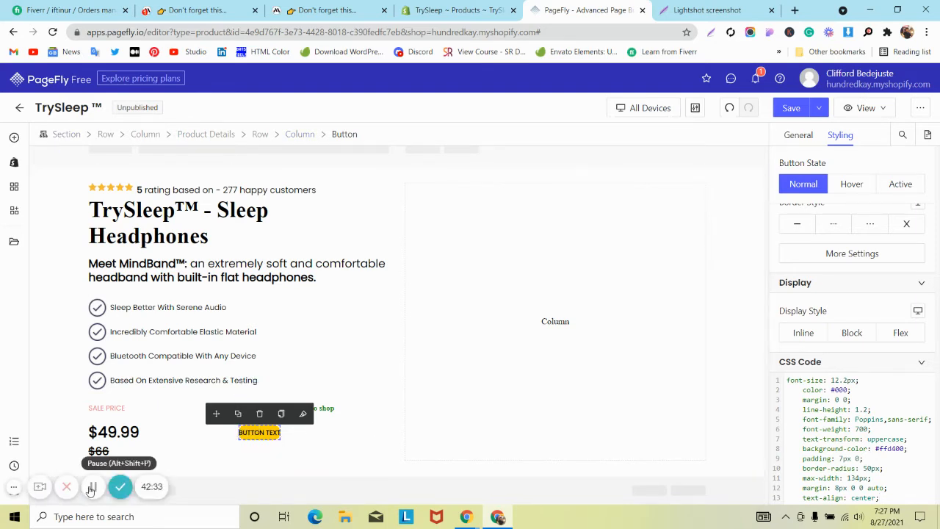
{"action": "left_click", "coordinate": [14, 488]}
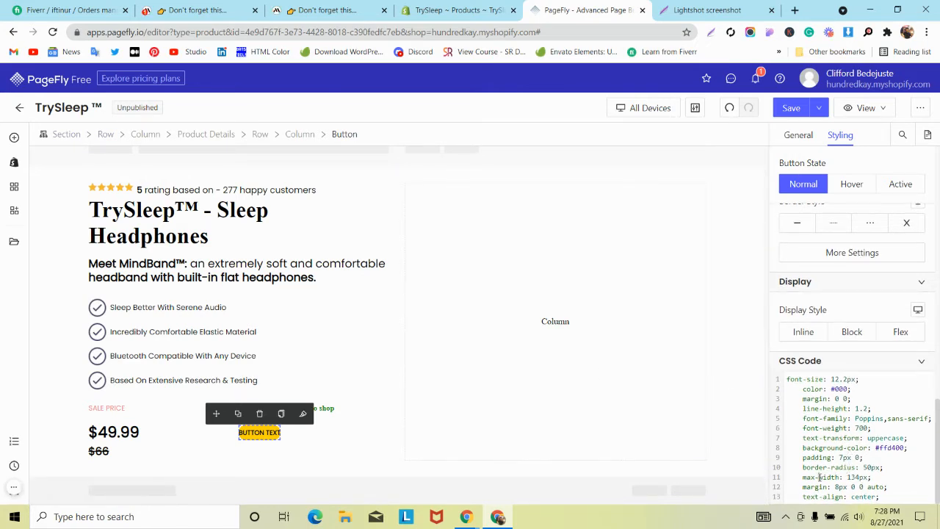
- Change the button's max-width rule to width in the CSS code and set it to 70%
{"action": "key", "text": "BackSpace"}
{"action": "key", "text": "BackSpace"}
{"action": "key", "text": "BackSpace"}
{"action": "key", "text": "BackSpace"}
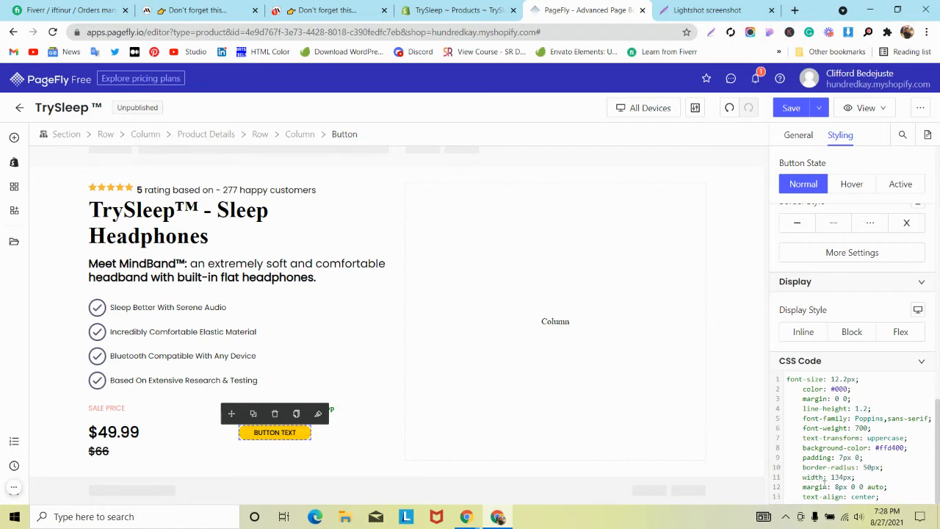
{"action": "double_click", "coordinate": [836, 477]}
{"action": "type", "text": "75"}
{"action": "type", "text": "%"}
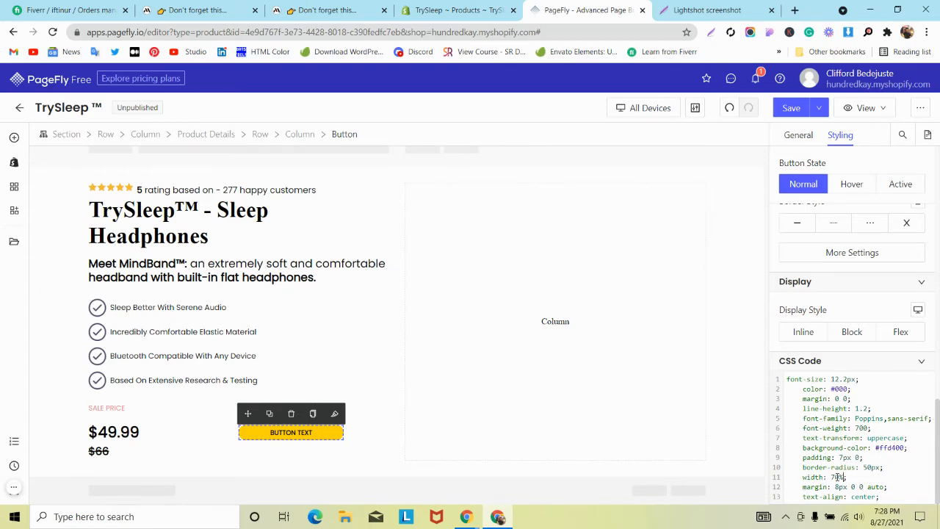
- Compare the button with the discount badge on the mindband.co product page and set its CSS width to 60%
{"action": "left_click", "coordinate": [261, 6]}
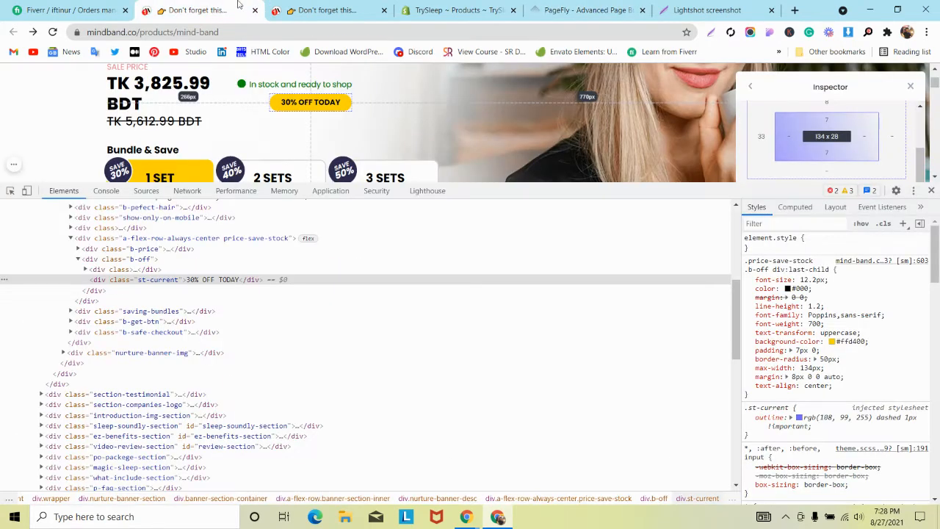
{"action": "left_click", "coordinate": [606, 6]}
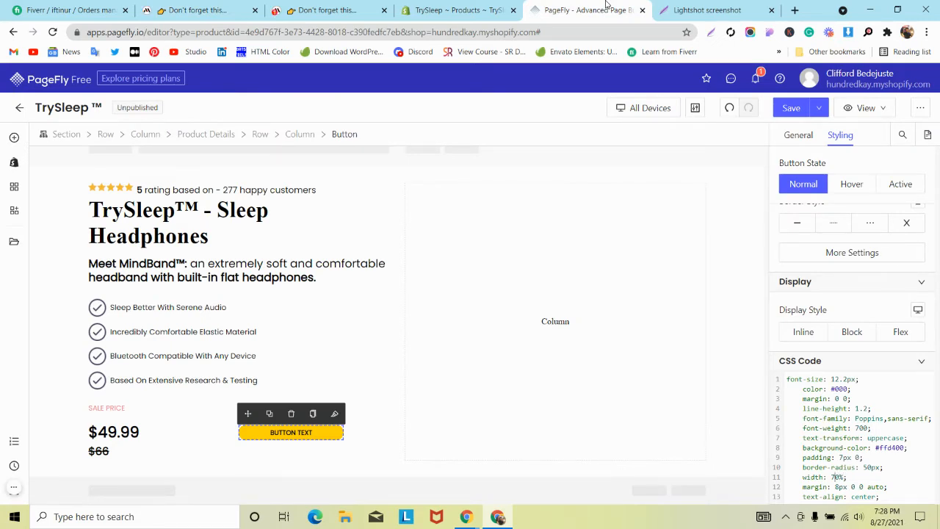
{"action": "key", "text": "BackSpace"}
{"action": "type", "text": "6"}
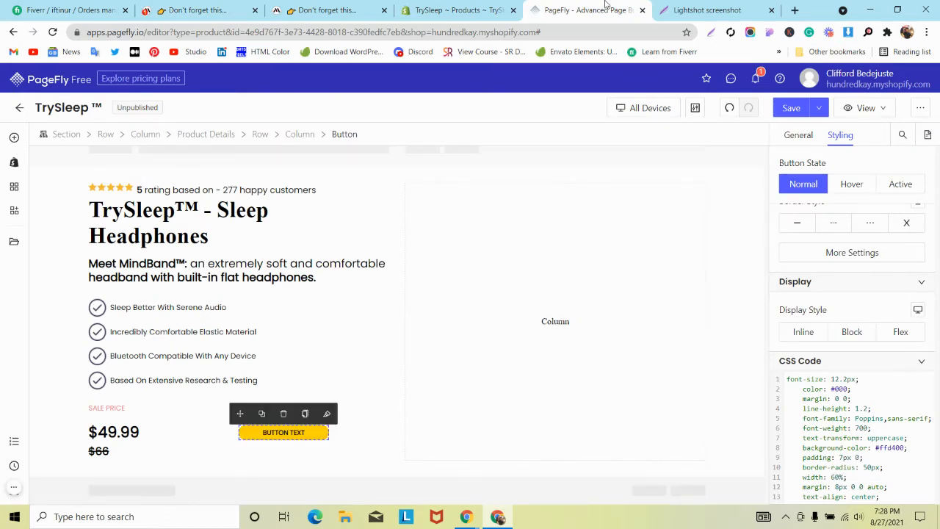
{"action": "left_click", "coordinate": [250, 8]}
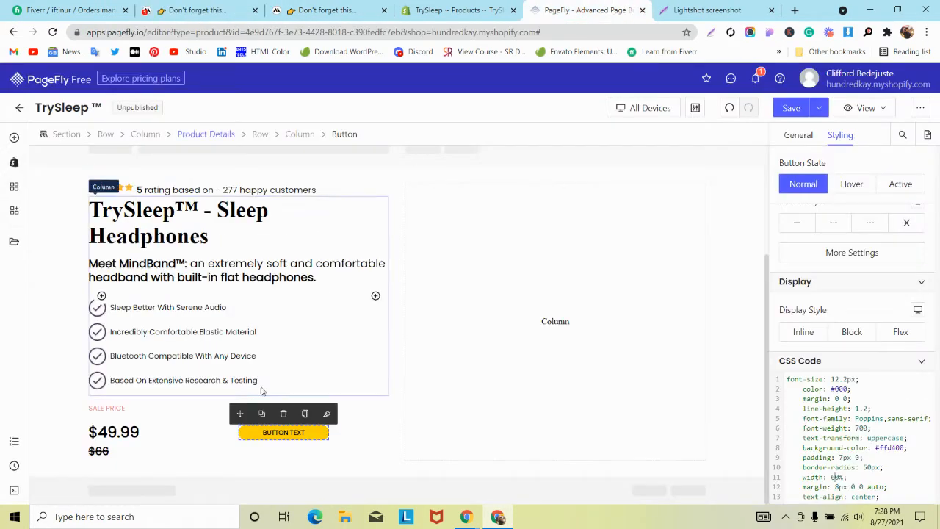
{"action": "left_click", "coordinate": [587, 9]}
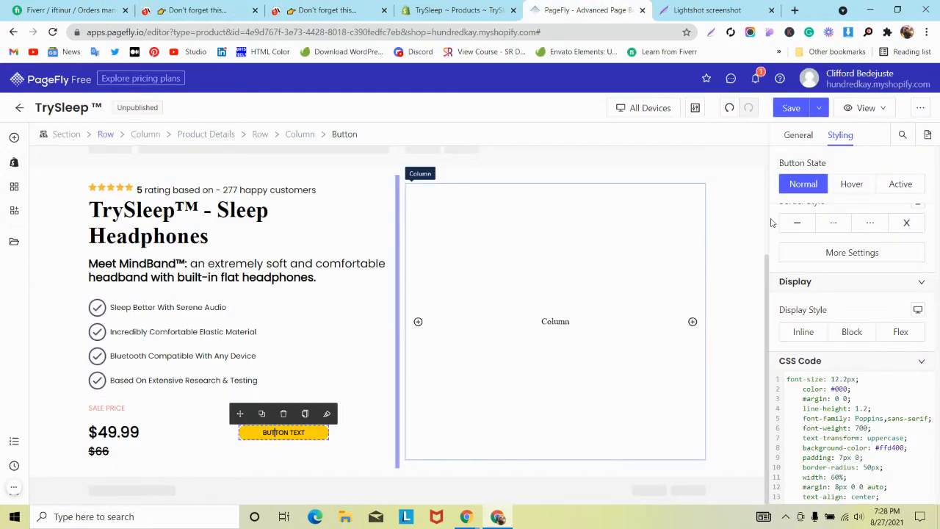
- Replace the yellow button's text with "30% OFF TODAY", checking the wording against the reference page
{"action": "left_click", "coordinate": [797, 137]}
{"action": "triple_click", "coordinate": [803, 243]}
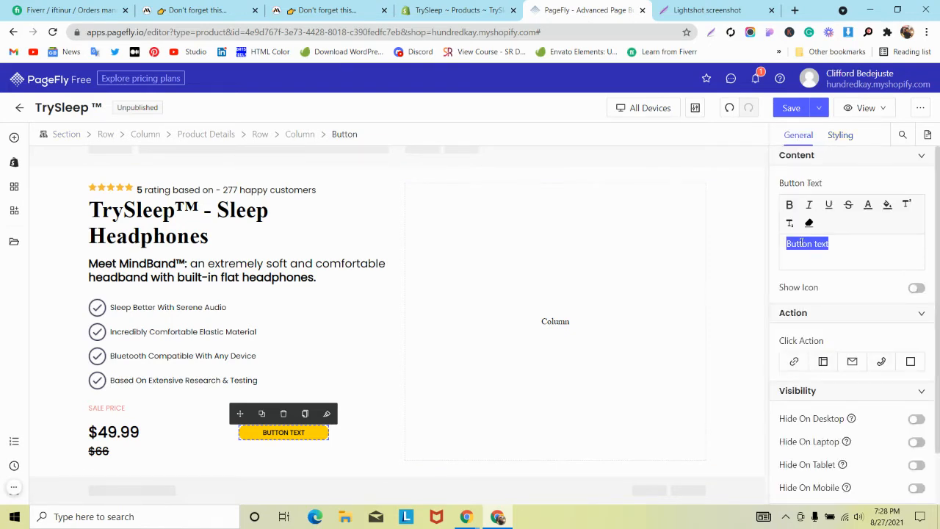
{"action": "key", "text": "BackSpace"}
{"action": "type", "text": "30"}
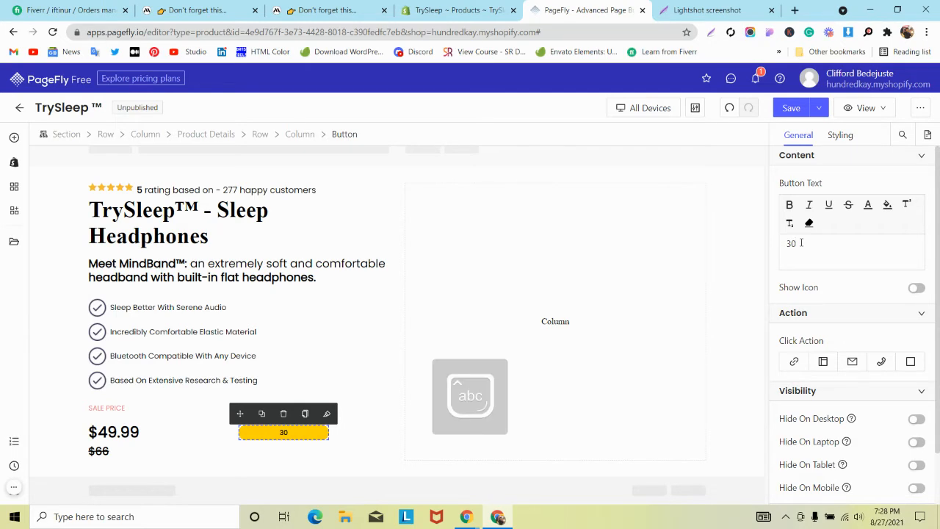
{"action": "type", "text": "%"}
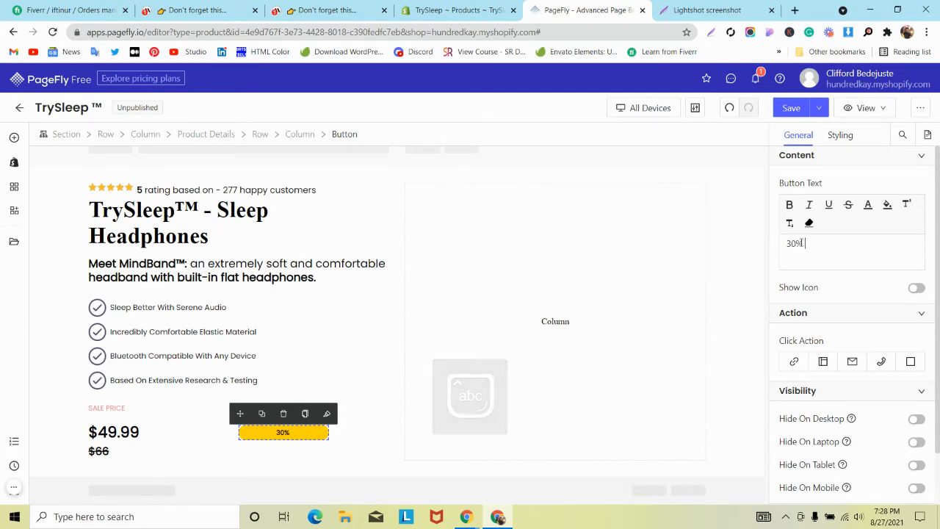
{"action": "type", "text": " off"}
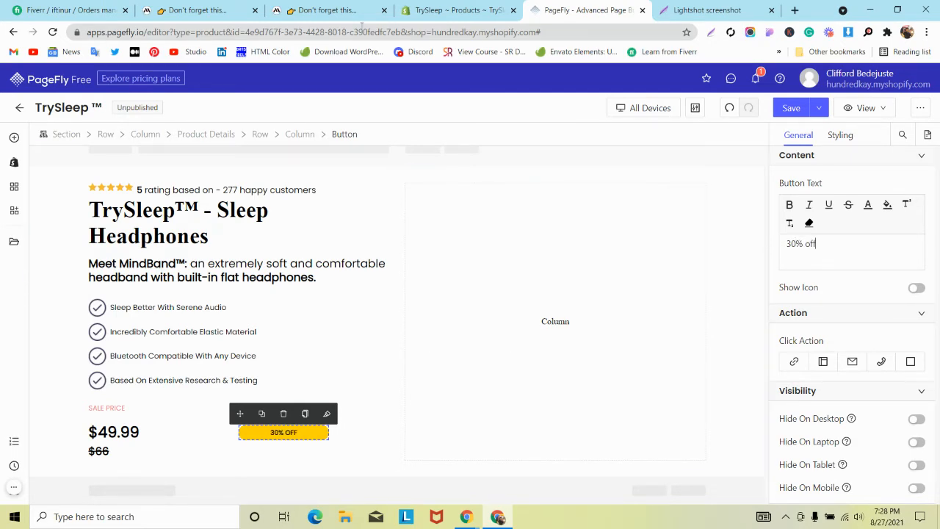
{"action": "left_click", "coordinate": [315, 7]}
{"action": "left_click", "coordinate": [617, 7]}
{"action": "key", "text": "BackSpace"}
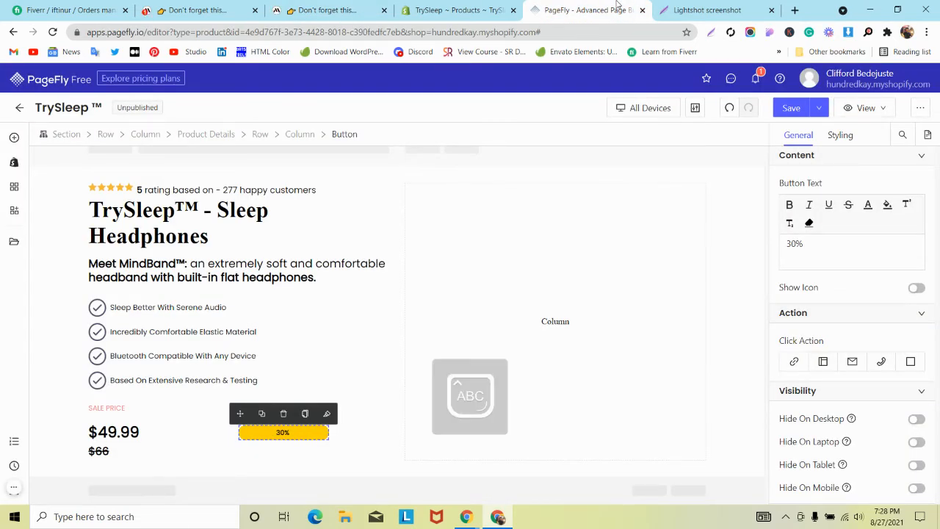
{"action": "type", "text": "OFF "}
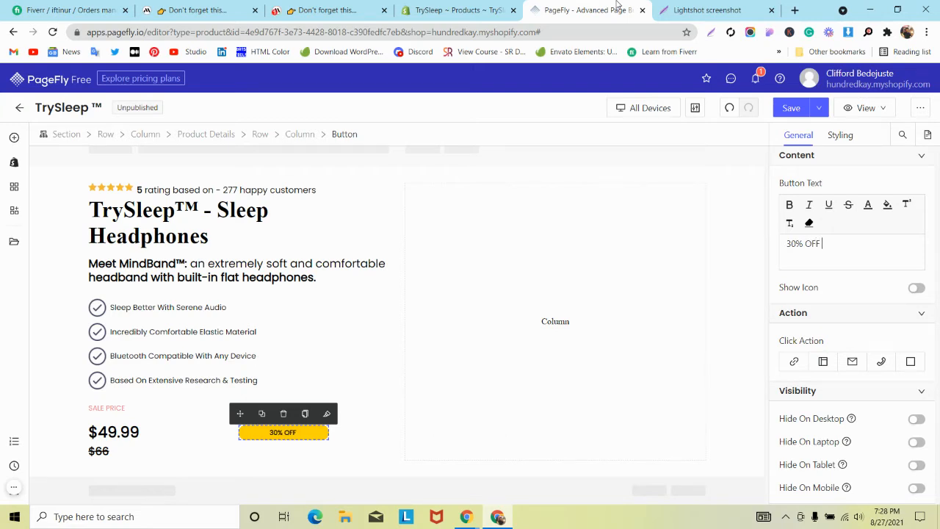
{"action": "type", "text": "TODAY"}
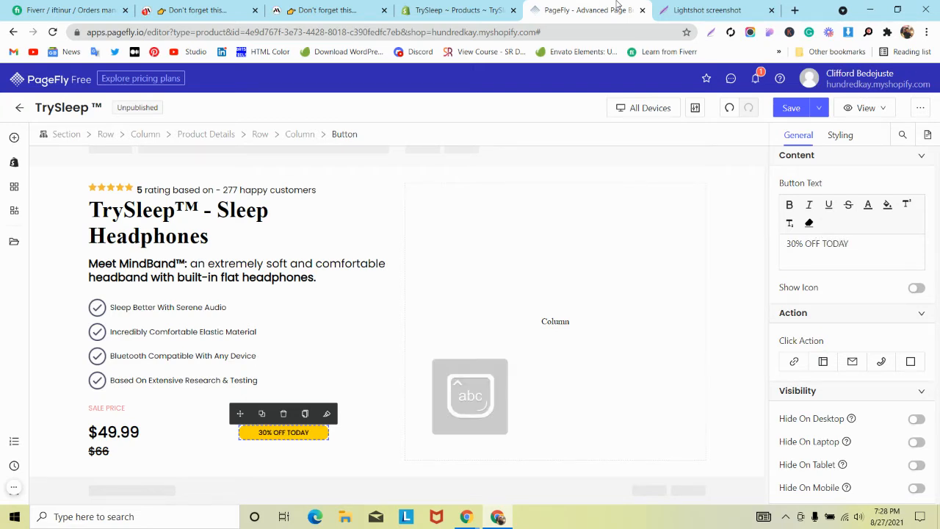
- Examine how the price, stock status, discount badge and bundle options are laid out on the mindband.co product page
{"action": "left_click", "coordinate": [79, 268]}
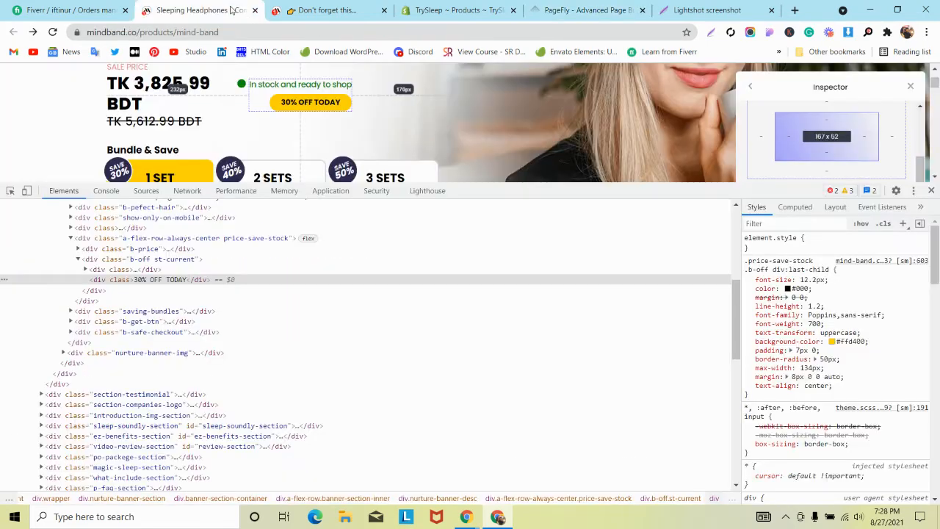
{"action": "left_click", "coordinate": [213, 10]}
{"action": "scroll", "coordinate": [221, 122], "scroll_direction": "up", "scroll_amount": 1}
{"action": "scroll", "coordinate": [183, 129], "scroll_direction": "down", "scroll_amount": 2}
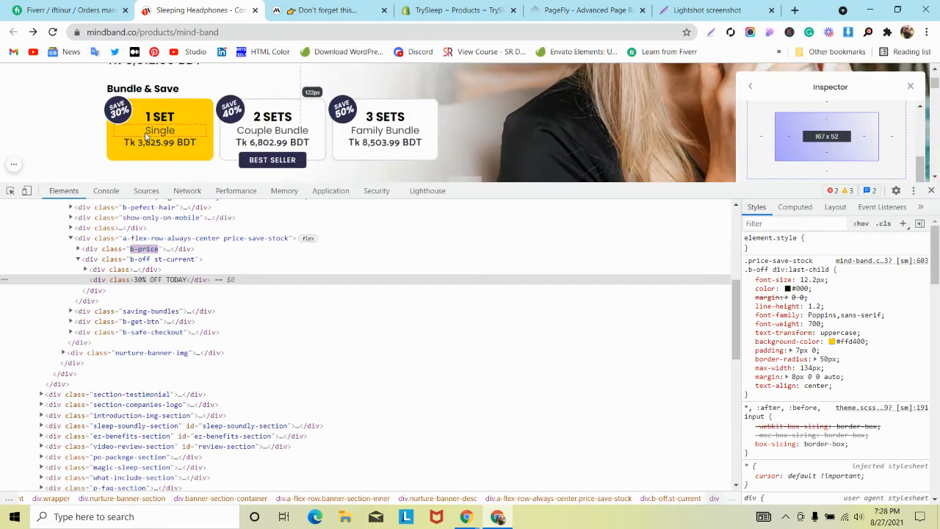
{"action": "scroll", "coordinate": [147, 136], "scroll_direction": "up", "scroll_amount": 2}
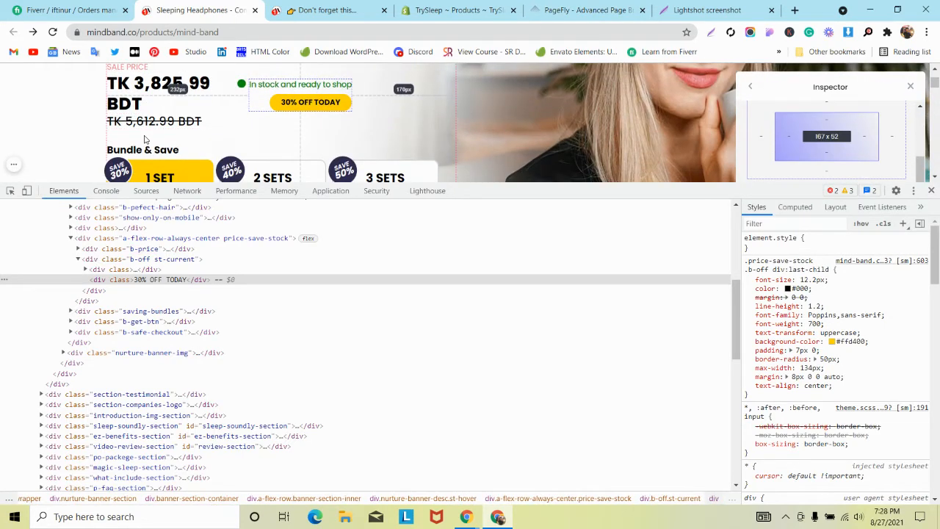
{"action": "scroll", "coordinate": [145, 139], "scroll_direction": "up", "scroll_amount": 1}
{"action": "scroll", "coordinate": [145, 140], "scroll_direction": "down", "scroll_amount": 1}
{"action": "scroll", "coordinate": [145, 140], "scroll_direction": "up", "scroll_amount": 1}
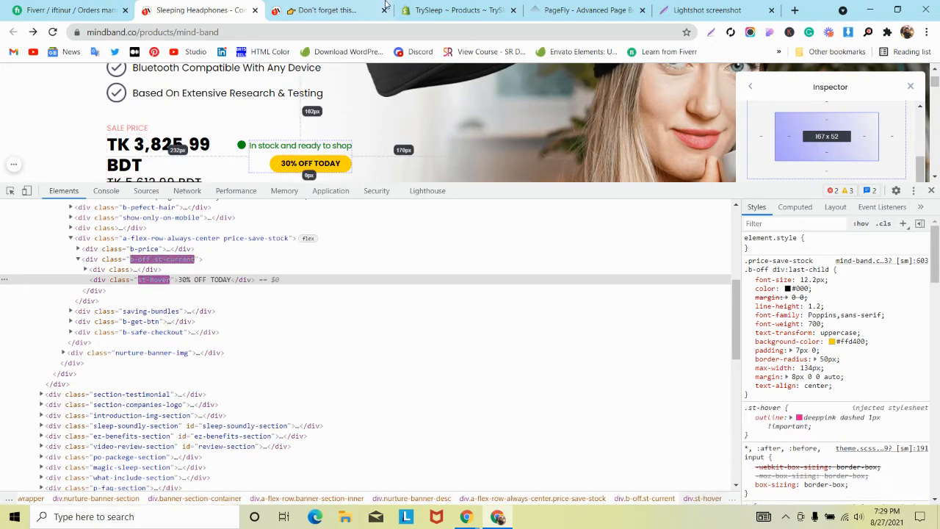
- Try right-aligning the text of the 30% OFF TODAY button in PageFly, and set it back to centre alignment
{"action": "left_click", "coordinate": [585, 9]}
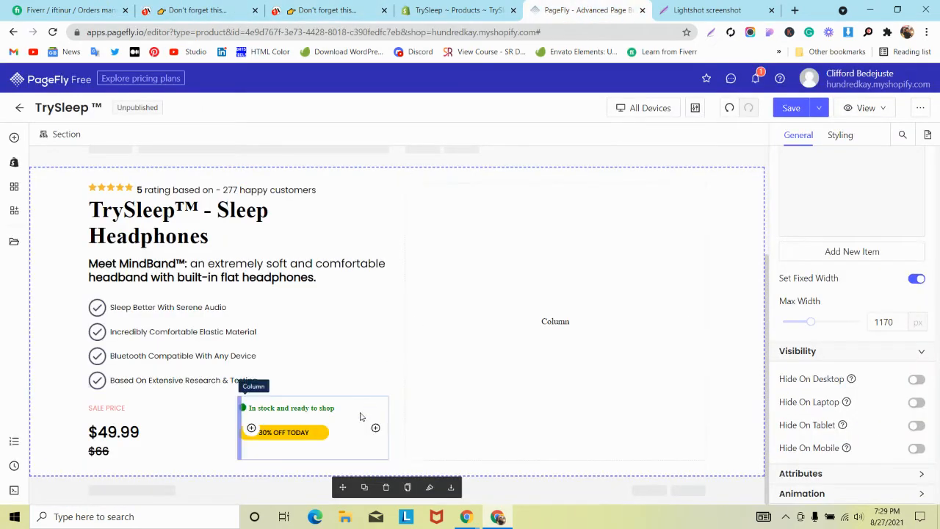
{"action": "left_click", "coordinate": [321, 432]}
{"action": "left_click", "coordinate": [841, 135]}
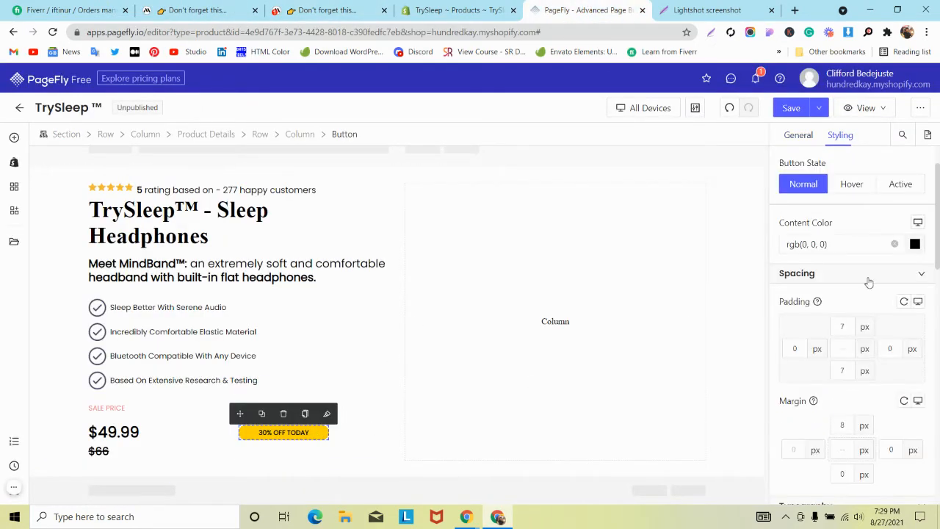
{"action": "scroll", "coordinate": [862, 321], "scroll_direction": "down", "scroll_amount": 3}
{"action": "left_click", "coordinate": [871, 407]}
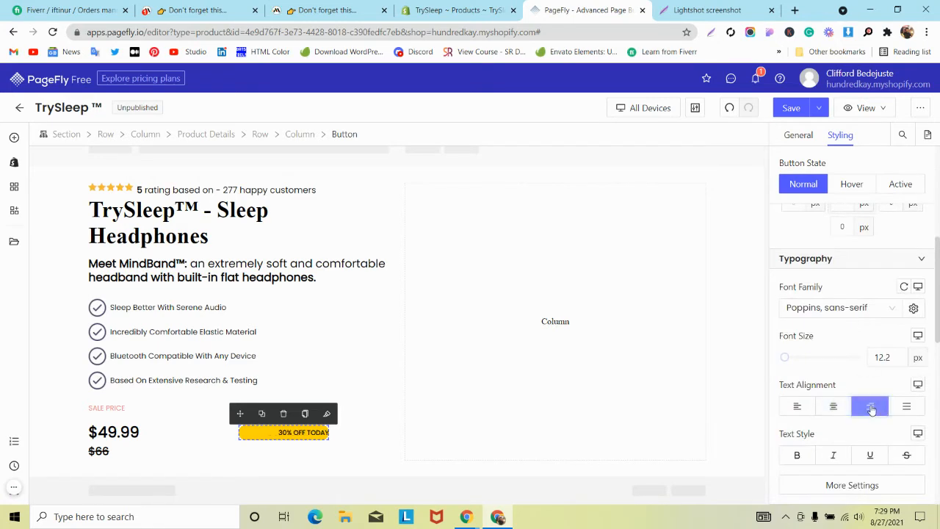
{"action": "left_click", "coordinate": [834, 406]}
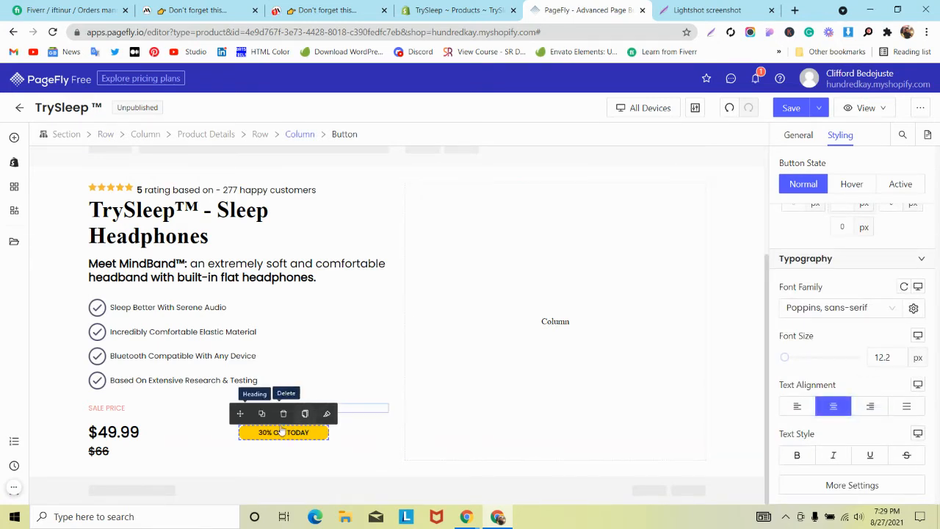
- Compare the discount badge's placement beside the price with the mobile and desktop versions of the reference page
{"action": "left_click", "coordinate": [220, 439]}
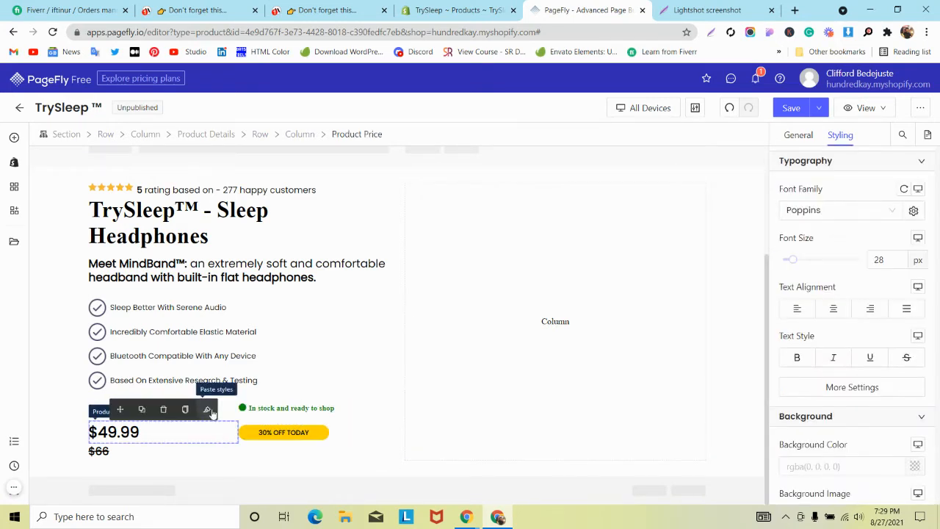
{"action": "left_click", "coordinate": [336, 430]}
{"action": "left_click", "coordinate": [280, 11]}
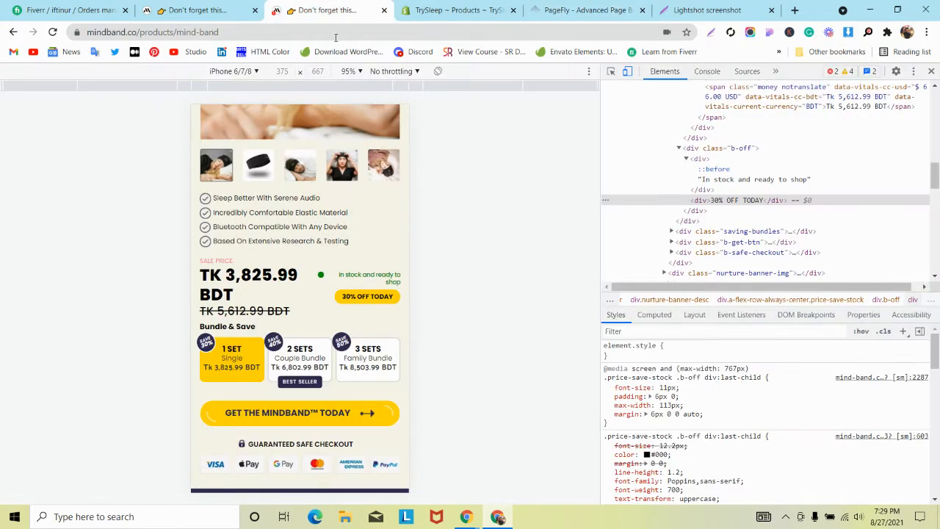
{"action": "left_click", "coordinate": [197, 10]}
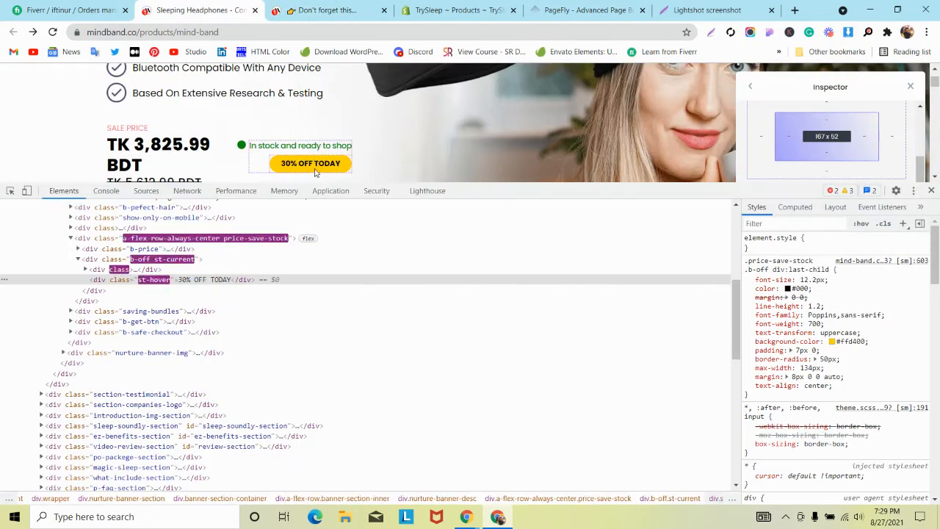
- Switch to PageFly and set all margins of the "In stock and ready to shop" heading to 0 px
{"action": "left_click", "coordinate": [588, 9]}
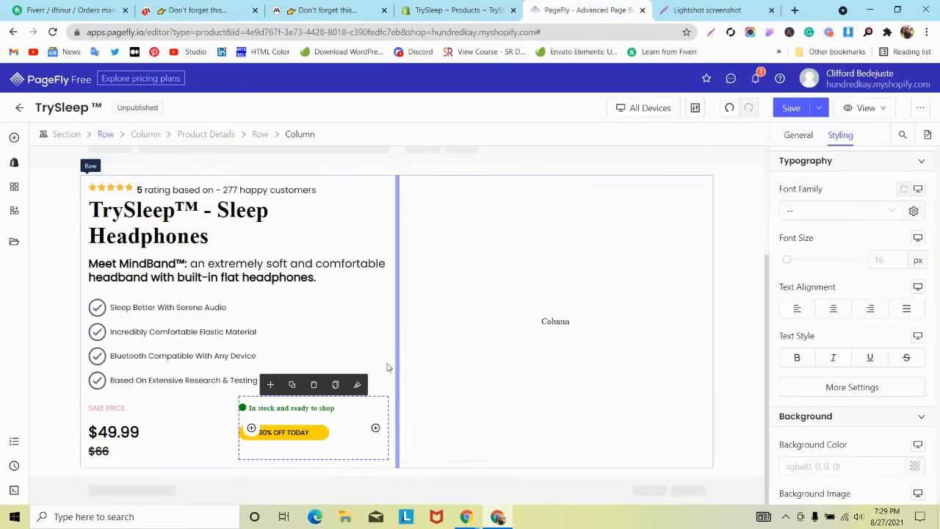
{"action": "left_click", "coordinate": [316, 408]}
{"action": "scroll", "coordinate": [852, 293], "scroll_direction": "down", "scroll_amount": 3}
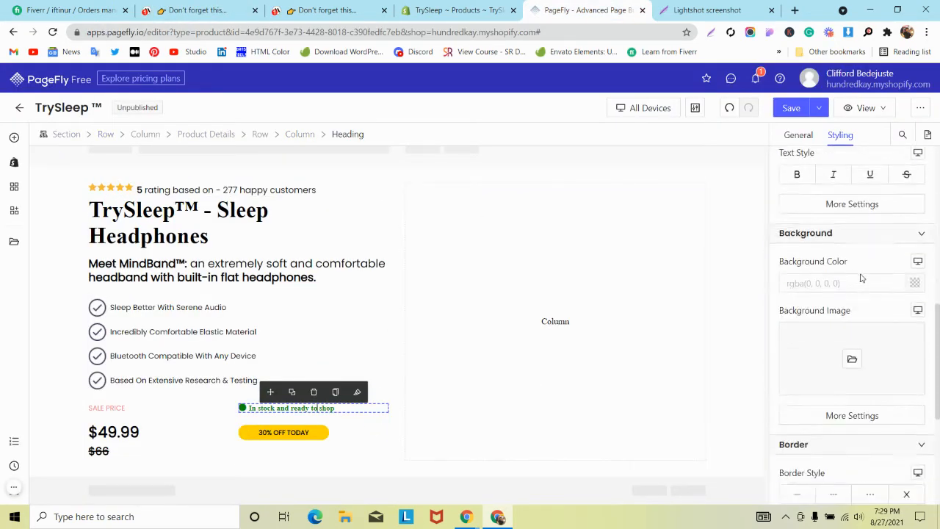
{"action": "scroll", "coordinate": [848, 265], "scroll_direction": "up", "scroll_amount": 4}
{"action": "left_click", "coordinate": [845, 228]}
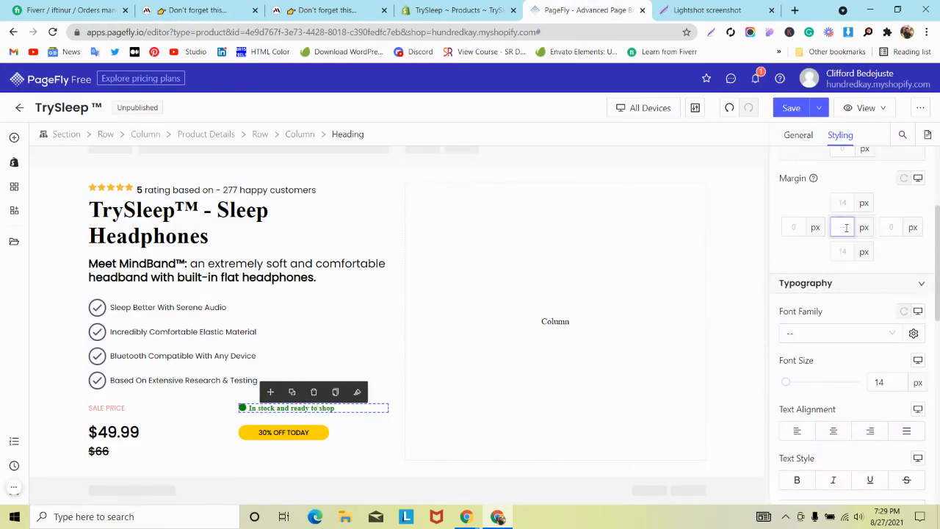
{"action": "type", "text": "0"}
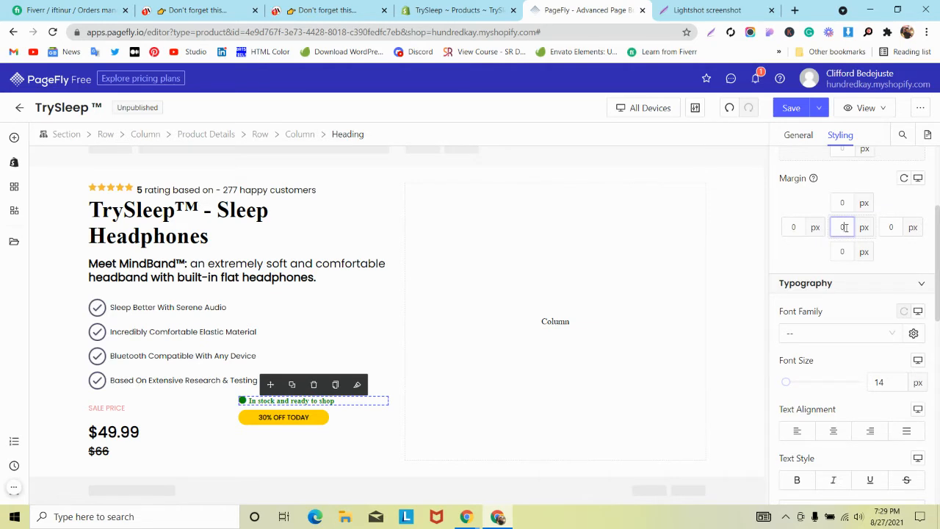
- Set the content position of the row holding the price and discount badge to the middle centre
{"action": "left_click", "coordinate": [157, 407]}
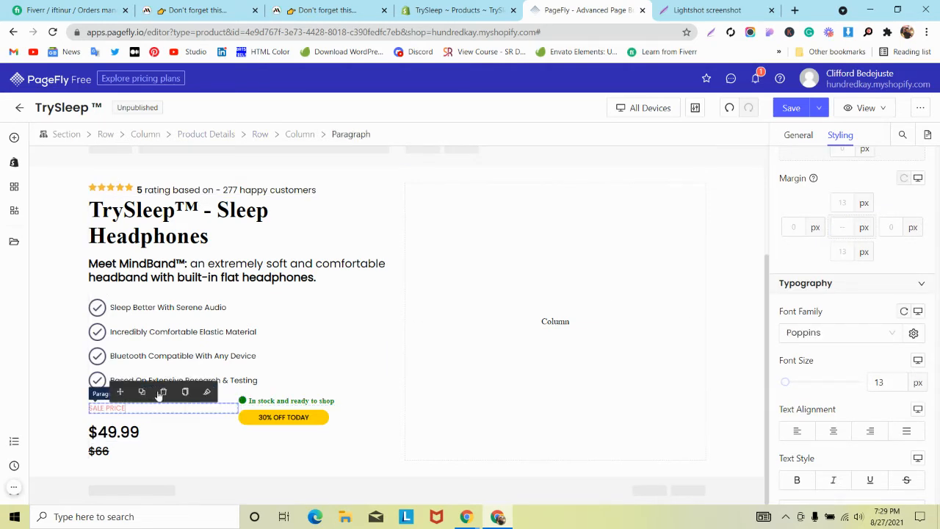
{"action": "left_click", "coordinate": [260, 134]}
{"action": "left_click", "coordinate": [791, 140]}
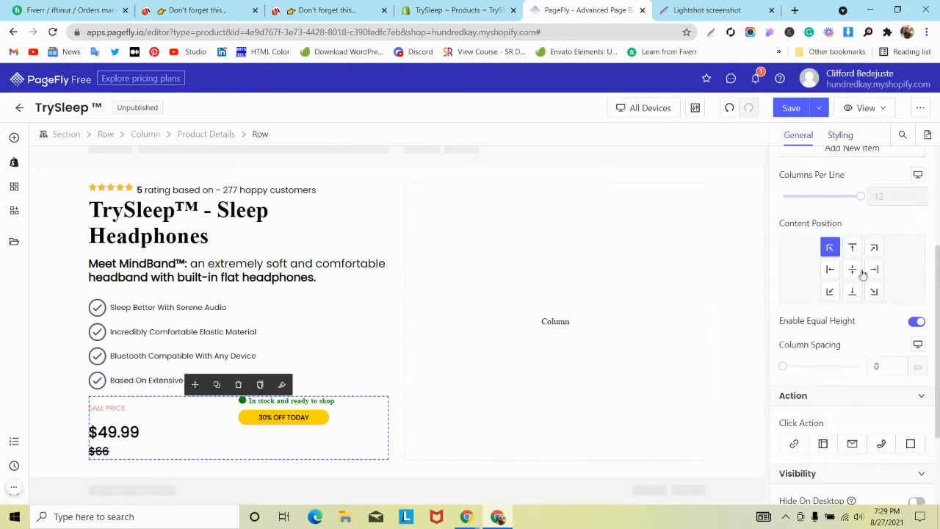
{"action": "left_click", "coordinate": [852, 269]}
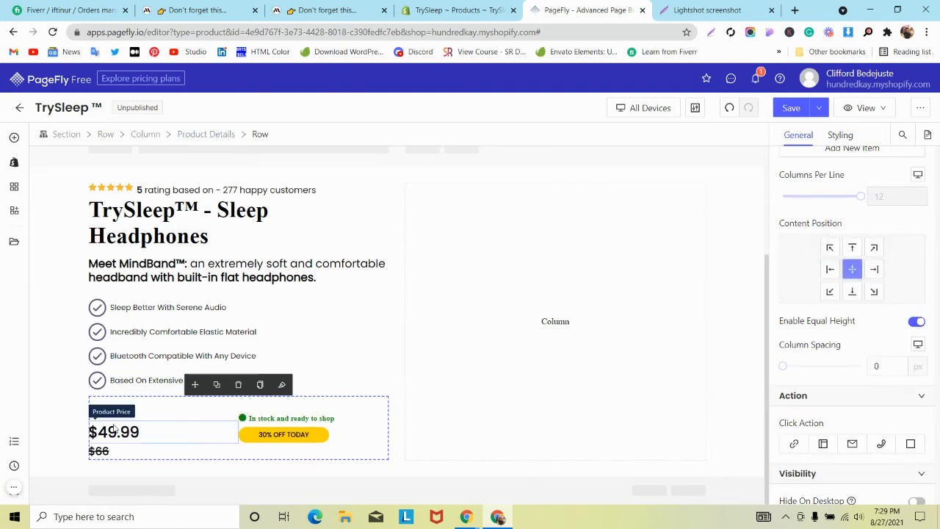
{"action": "left_click", "coordinate": [94, 412]}
{"action": "left_click", "coordinate": [87, 414]}
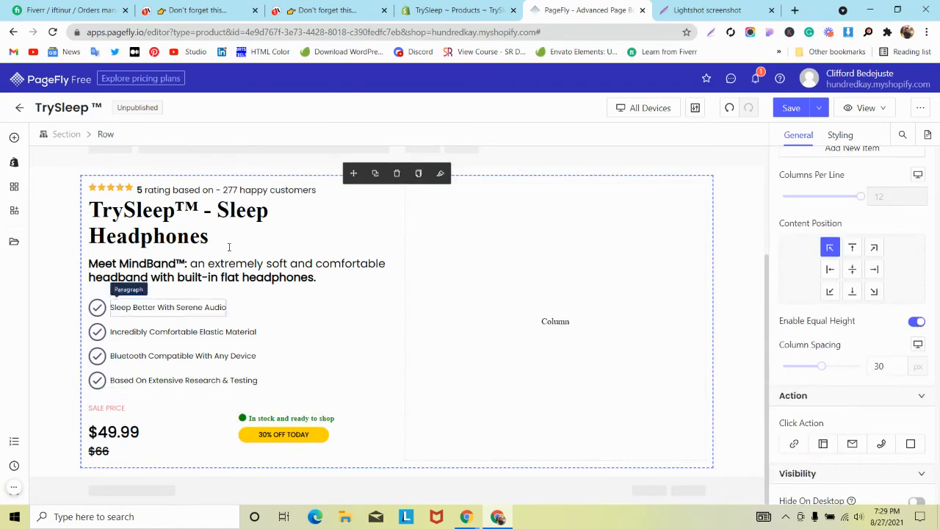
- Check the price spacing on the mindband.co page, and set all margins of PageFly's SALE PRICE paragraph to 0 px
{"action": "left_click", "coordinate": [327, 9]}
{"action": "left_click", "coordinate": [183, 7]}
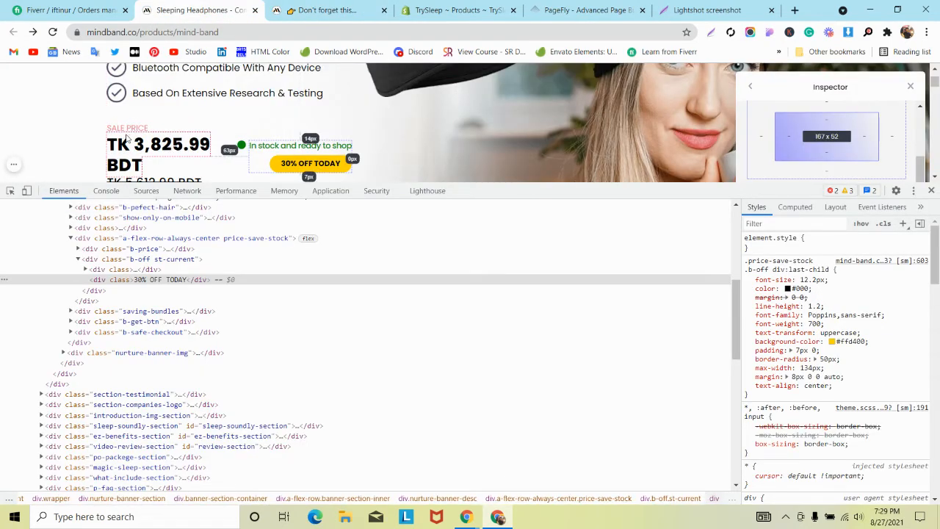
{"action": "left_click", "coordinate": [594, 8]}
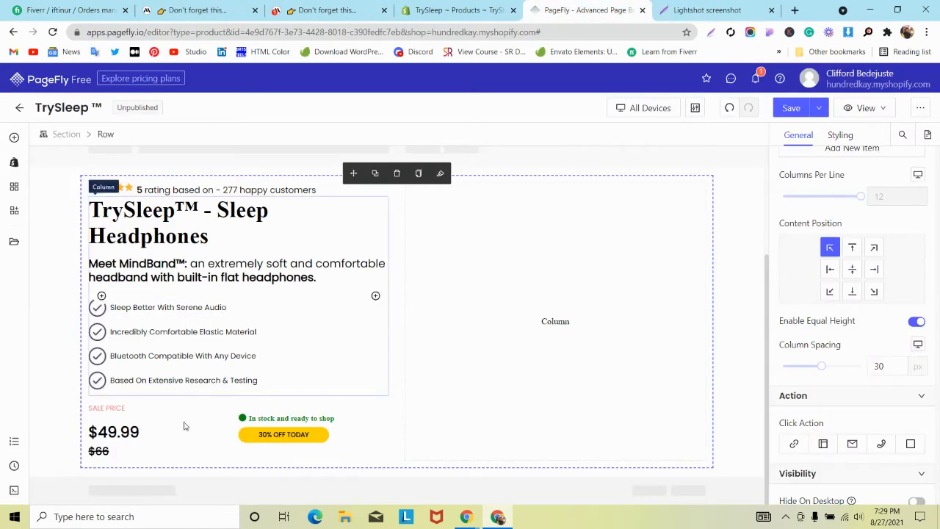
{"action": "left_click", "coordinate": [146, 432]}
{"action": "mouse_move", "coordinate": [880, 125]}
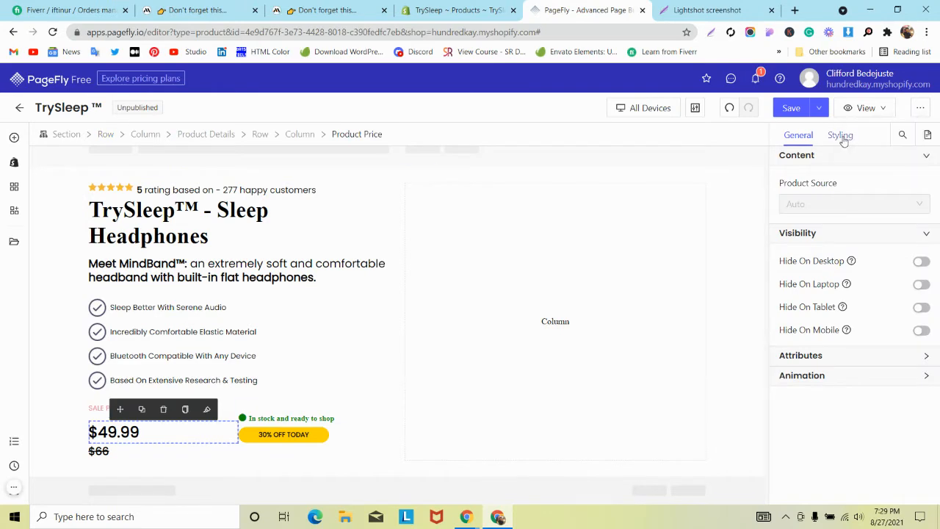
{"action": "left_click", "coordinate": [840, 134]}
{"action": "scroll", "coordinate": [812, 287], "scroll_direction": "up", "scroll_amount": 1}
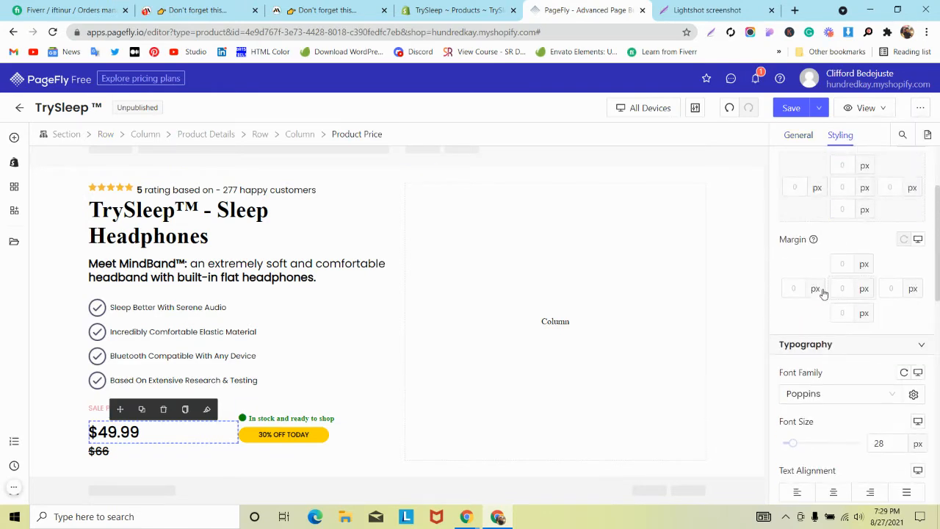
{"action": "left_click", "coordinate": [98, 408]}
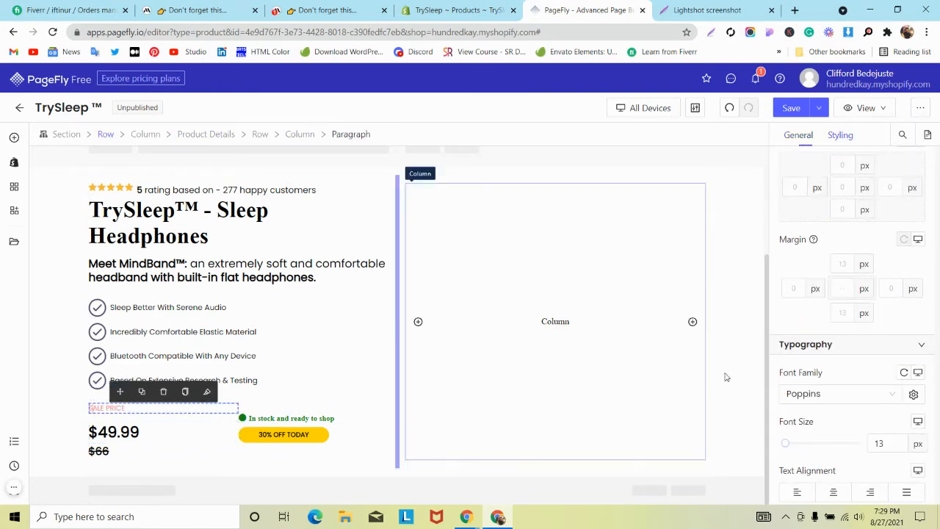
{"action": "left_click", "coordinate": [843, 287]}
{"action": "type", "text": "0"}
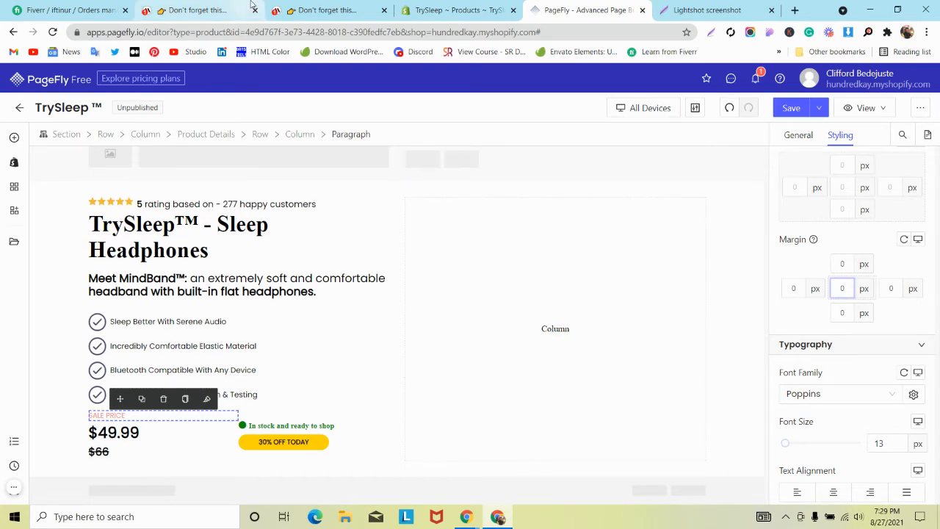
- Measure the gap above SALE PRICE on the mindband.co page with Lightshot and compare it with the PageFly layout
{"action": "left_click", "coordinate": [199, 9]}
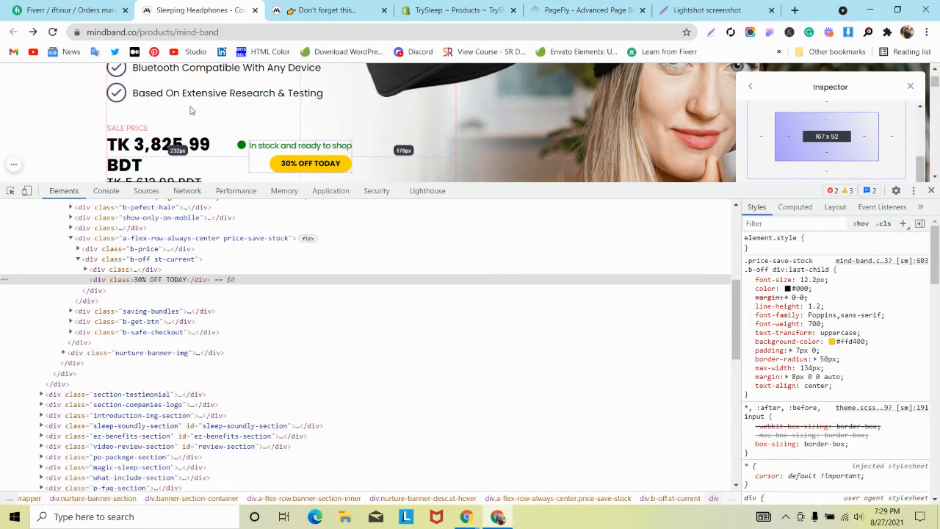
{"action": "left_click", "coordinate": [592, 10]}
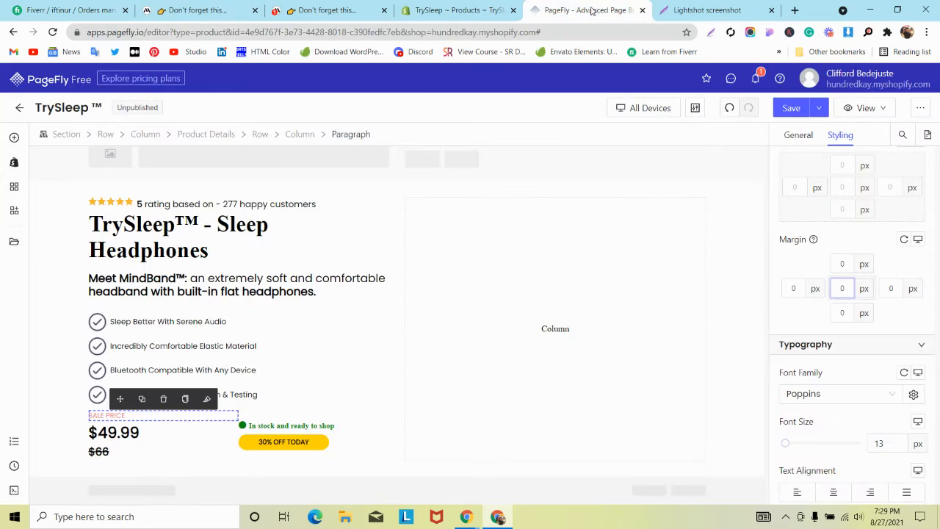
{"action": "left_click", "coordinate": [213, 9]}
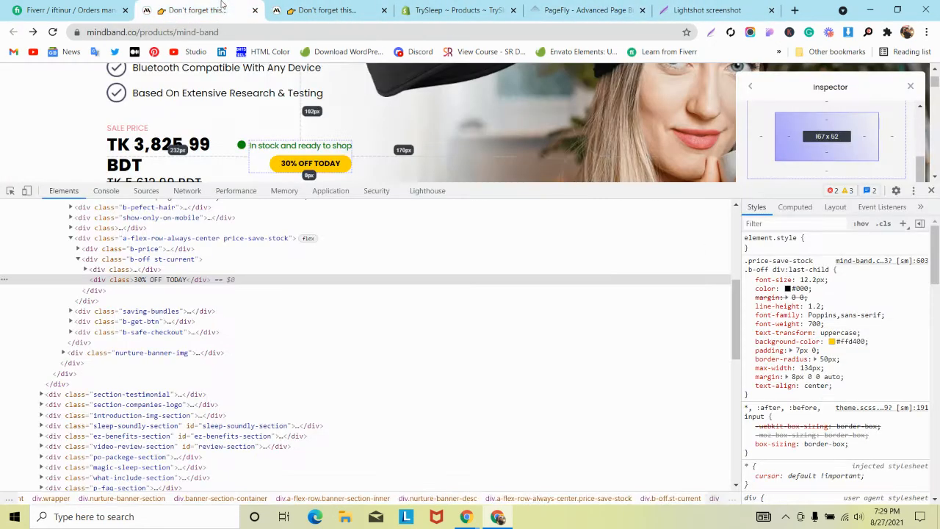
{"action": "left_click", "coordinate": [930, 190]}
{"action": "scroll", "coordinate": [250, 244], "scroll_direction": "up", "scroll_amount": 2}
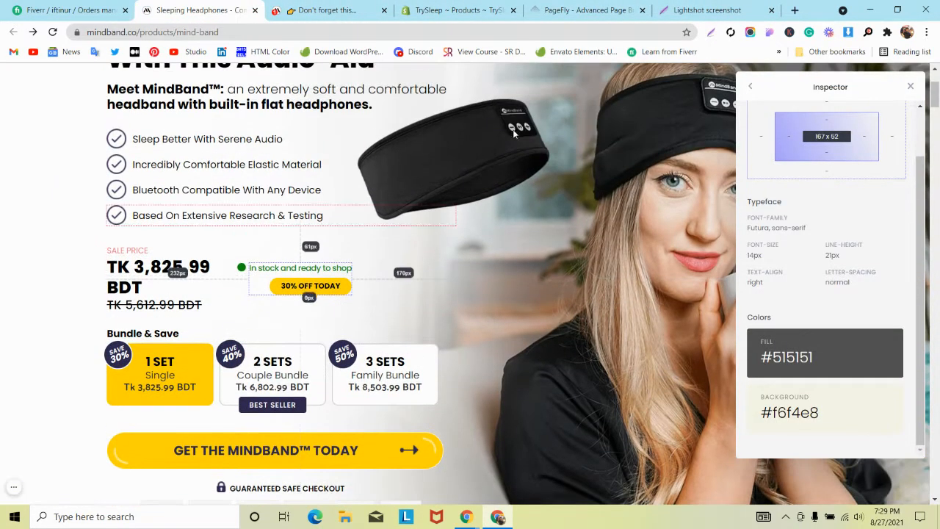
{"action": "left_click", "coordinate": [712, 33]}
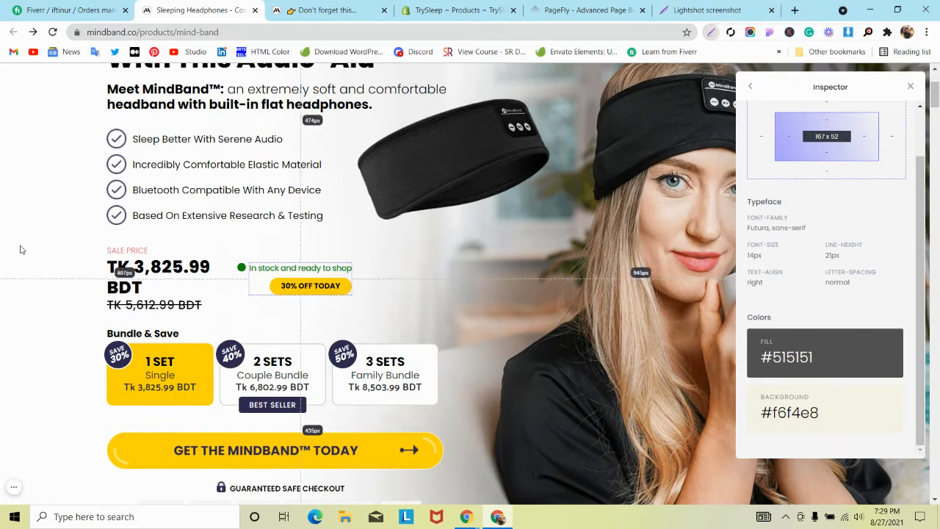
{"action": "left_click_drag", "start_coordinate": [107, 222], "coordinate": [294, 248]}
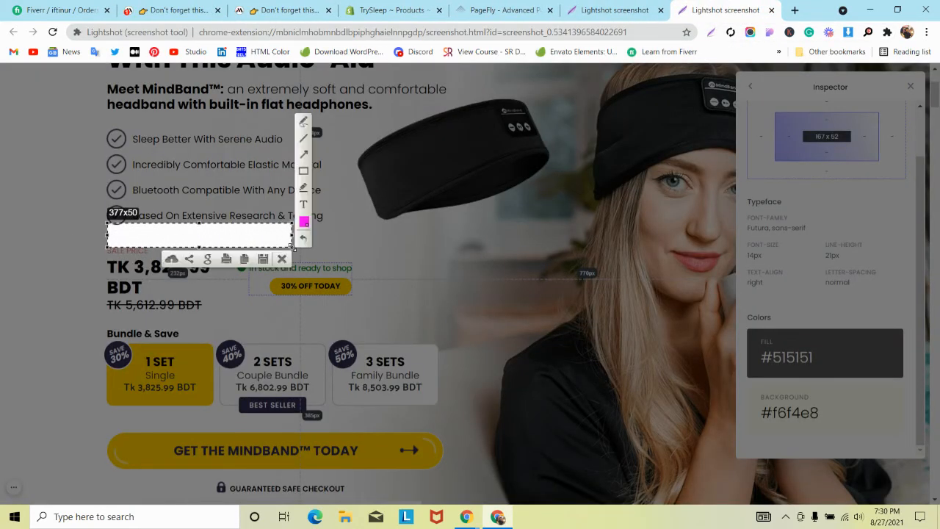
{"action": "left_click", "coordinate": [494, 16]}
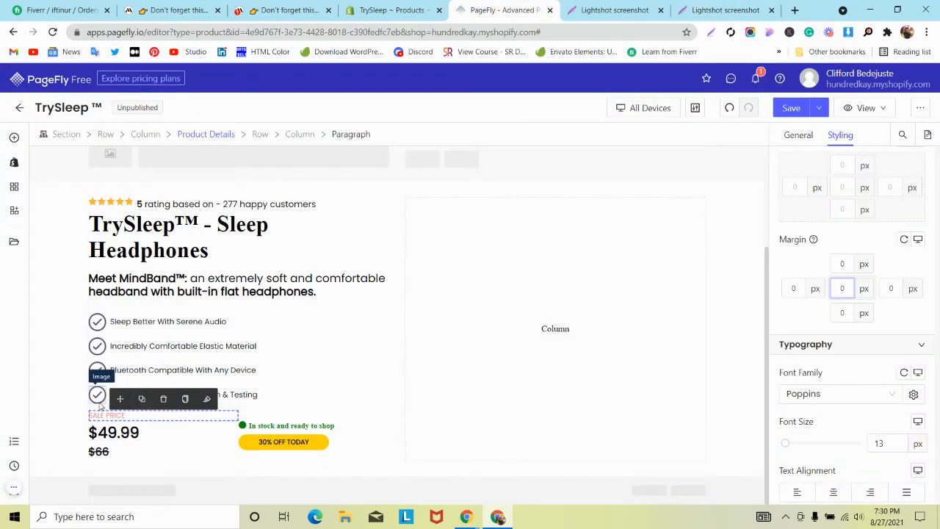
{"action": "left_click", "coordinate": [711, 32]}
{"action": "left_click_drag", "start_coordinate": [86, 403], "coordinate": [125, 414]}
{"action": "left_click", "coordinate": [121, 425]}
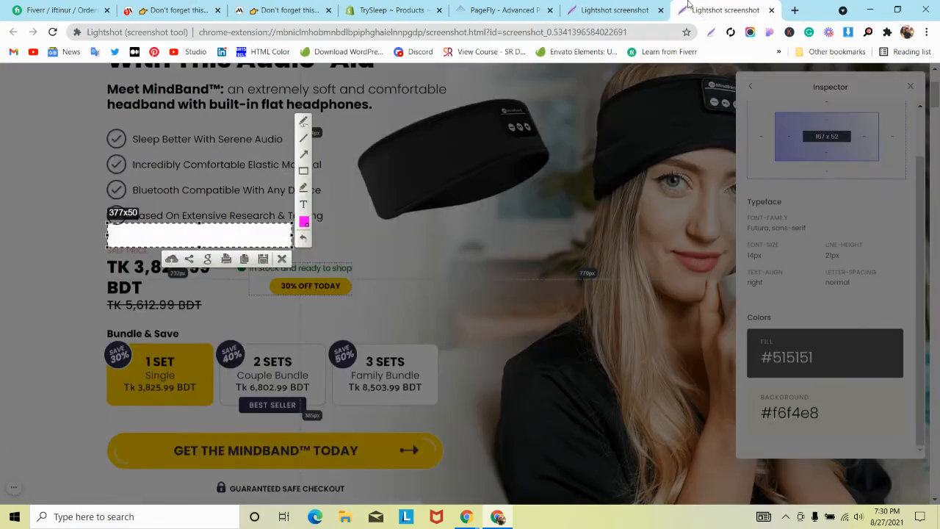
{"action": "left_click", "coordinate": [504, 10]}
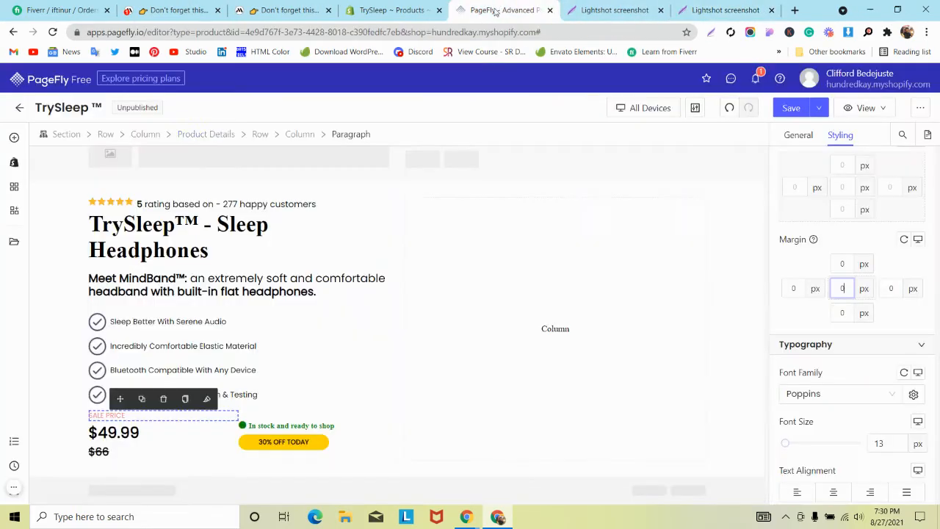
- Give the price and stock status row a top padding of 20 px and save the page
{"action": "left_click", "coordinate": [91, 418]}
{"action": "left_click", "coordinate": [261, 134]}
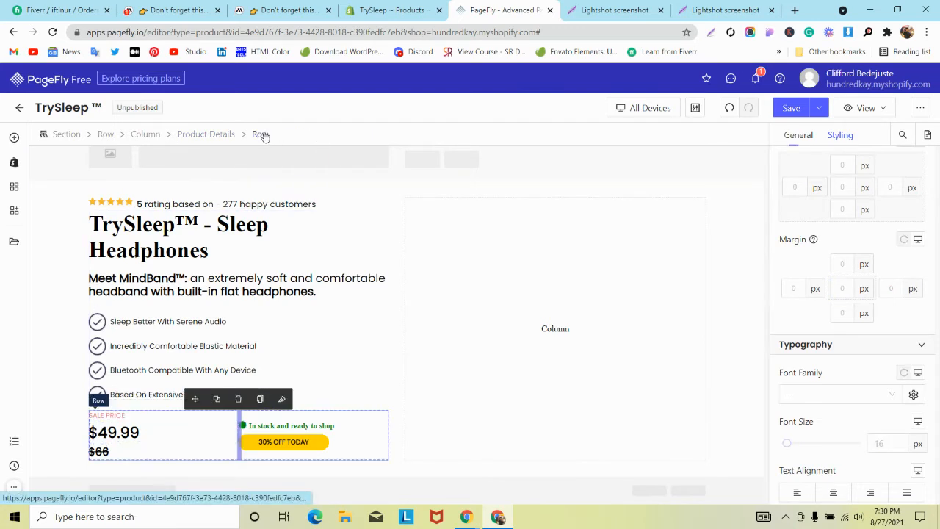
{"action": "scroll", "coordinate": [843, 261], "scroll_direction": "up", "scroll_amount": 1}
{"action": "left_click", "coordinate": [843, 227]}
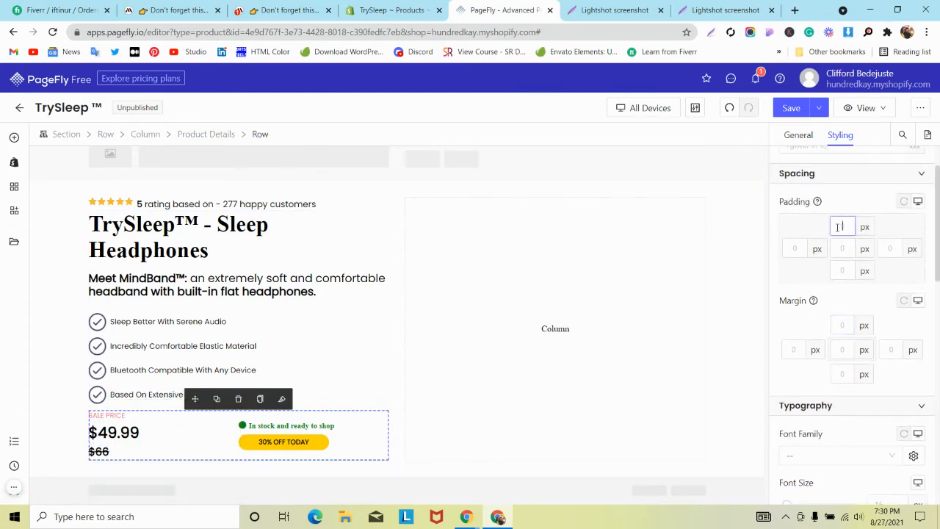
{"action": "type", "text": "20"}
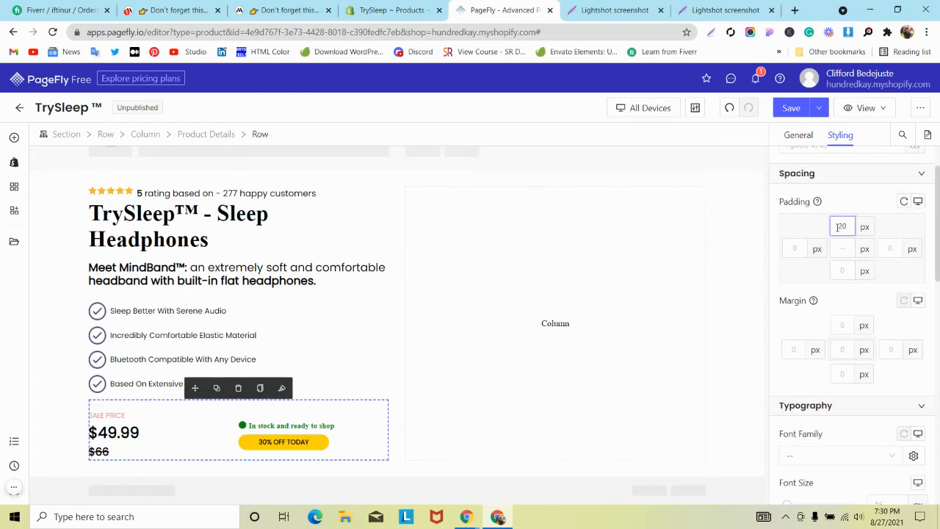
{"action": "left_click", "coordinate": [49, 442]}
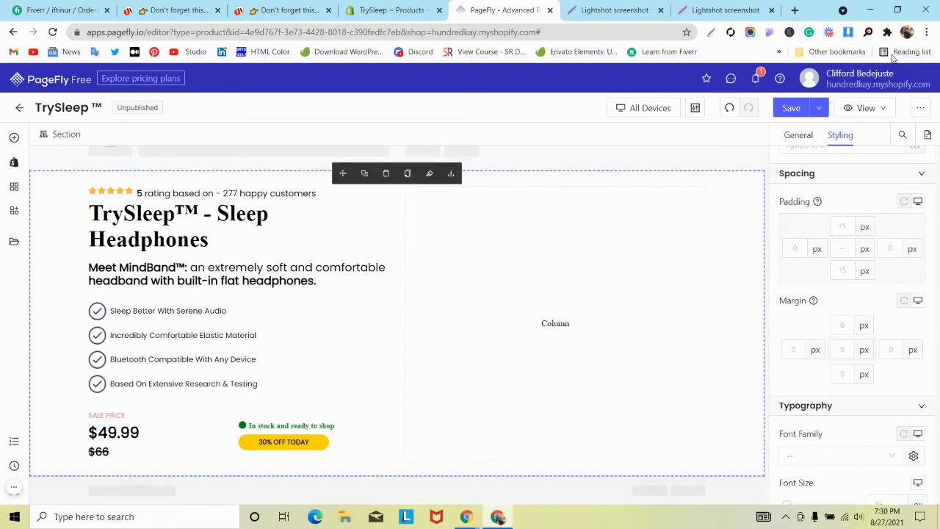
{"action": "left_click", "coordinate": [792, 108]}
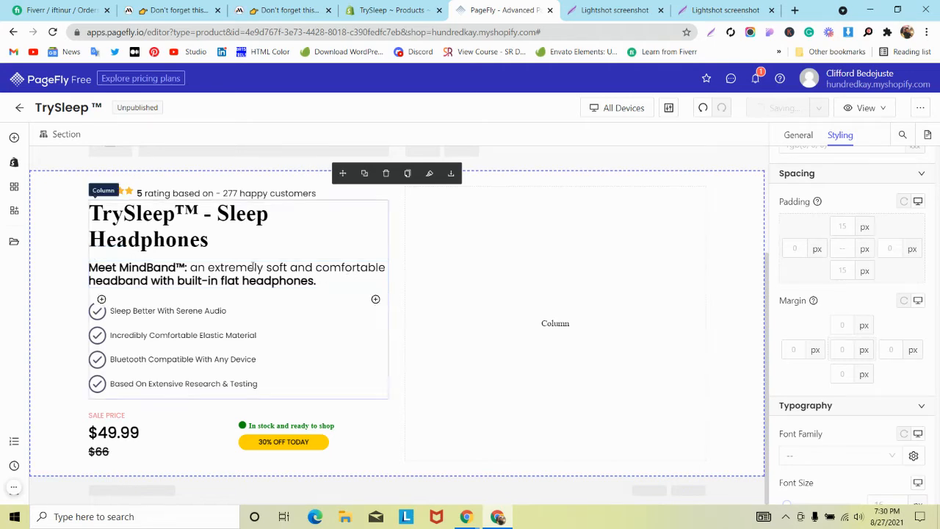
- Examine the Bundle & Save options, call-to-action button and safe checkout icons on the mobile and desktop reference pages
{"action": "left_click", "coordinate": [171, 10]}
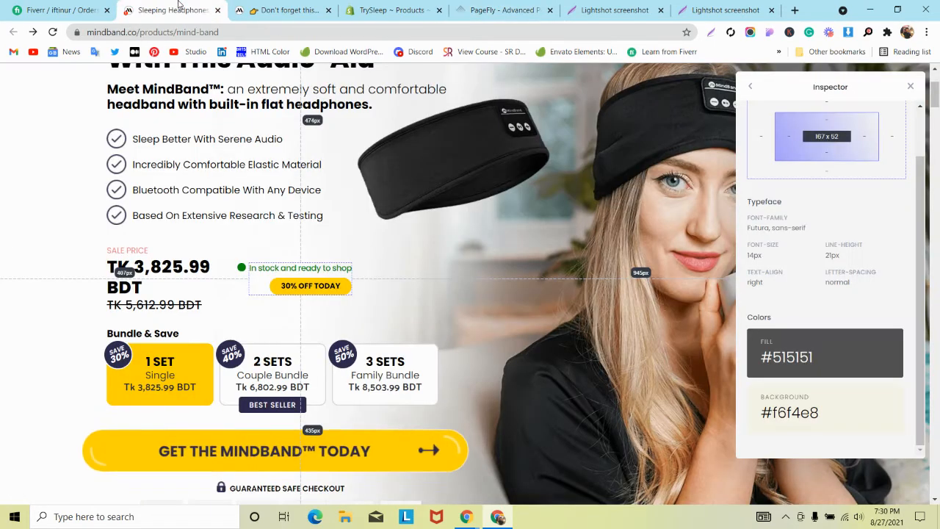
{"action": "left_click", "coordinate": [284, 9]}
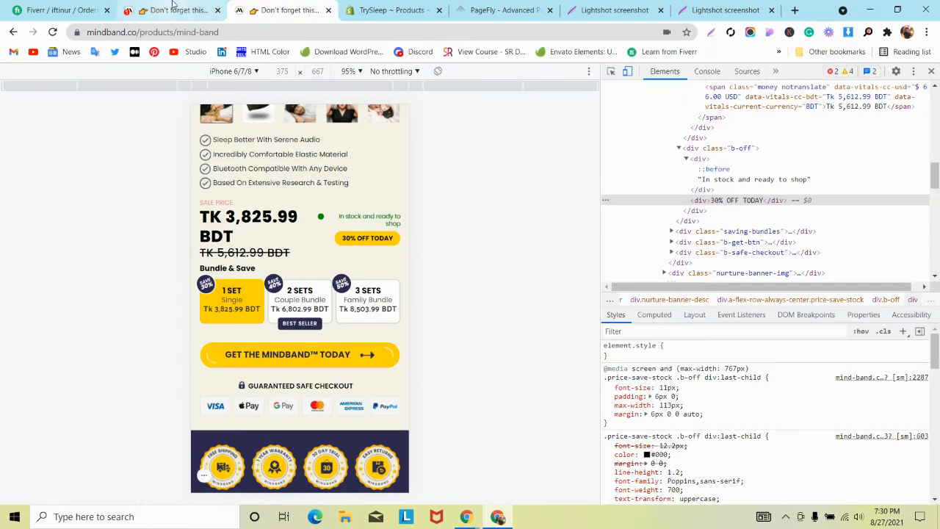
{"action": "left_click", "coordinate": [170, 10]}
{"action": "scroll", "coordinate": [153, 326], "scroll_direction": "down", "scroll_amount": 2}
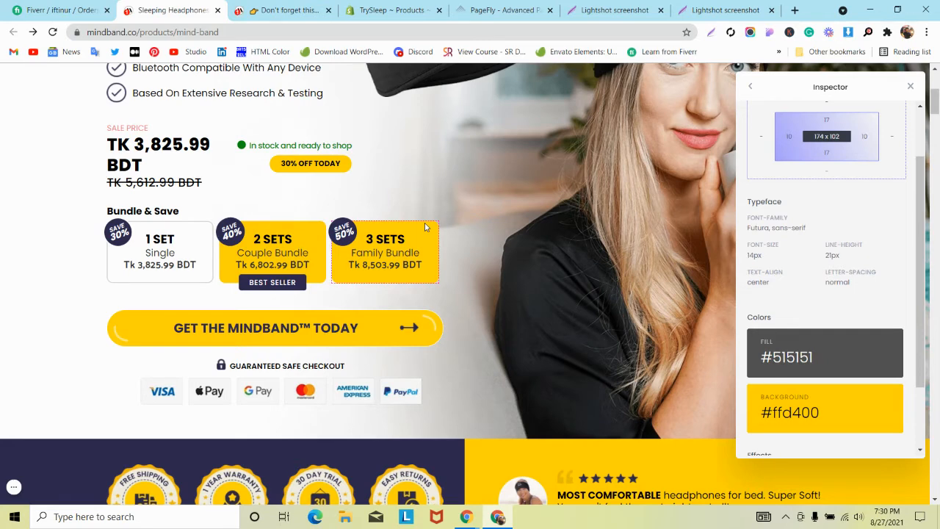
{"action": "scroll", "coordinate": [216, 264], "scroll_direction": "up", "scroll_amount": 1}
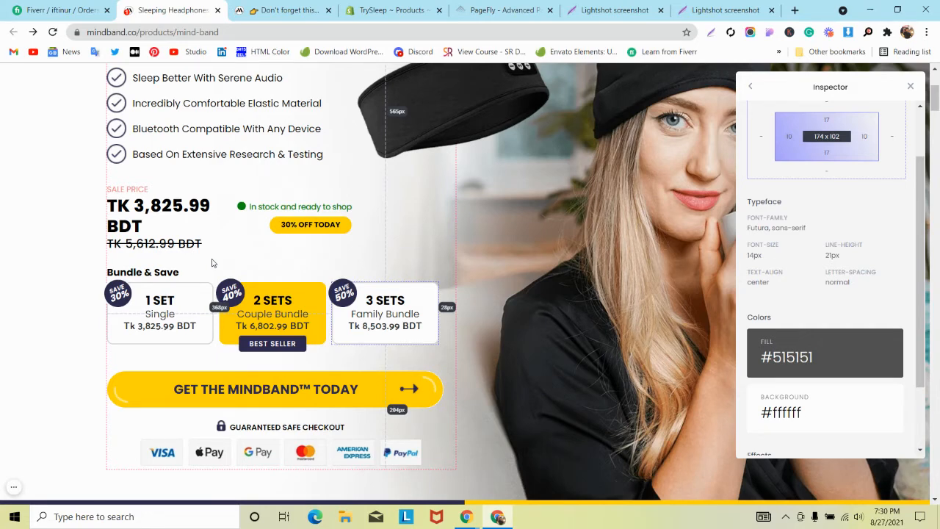
{"action": "scroll", "coordinate": [212, 264], "scroll_direction": "down", "scroll_amount": 2}
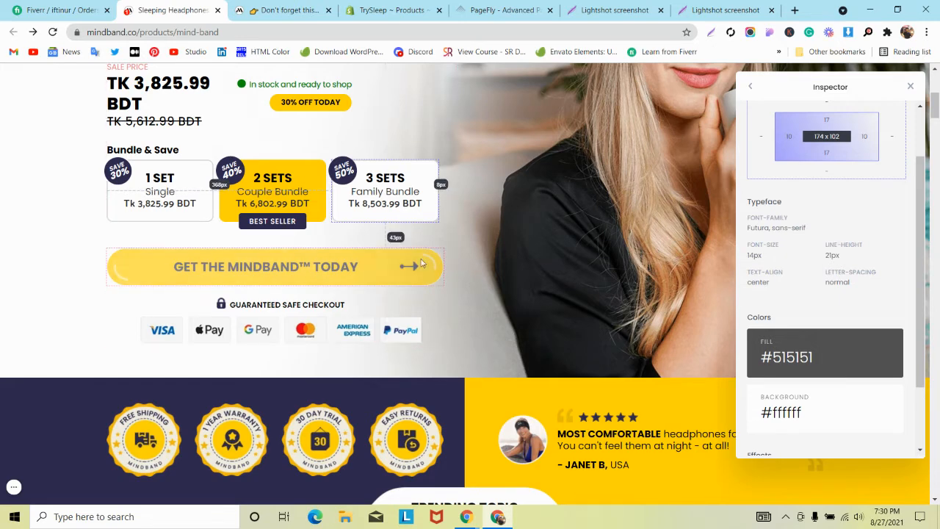
- Close the Inspector overlay and test the reference page's purchase button with the 2 SETS Couple Bundle selected
{"action": "left_click", "coordinate": [911, 89]}
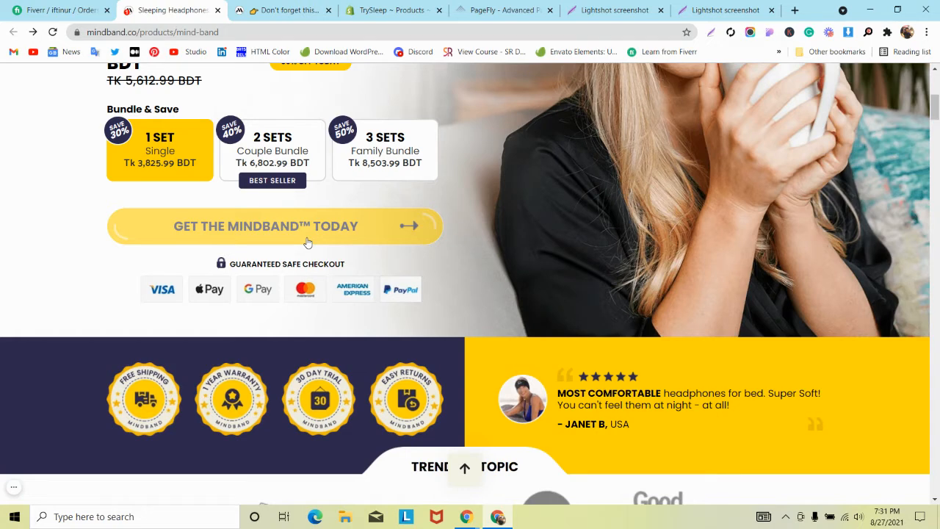
{"action": "left_click", "coordinate": [278, 136]}
{"action": "left_click", "coordinate": [255, 226]}
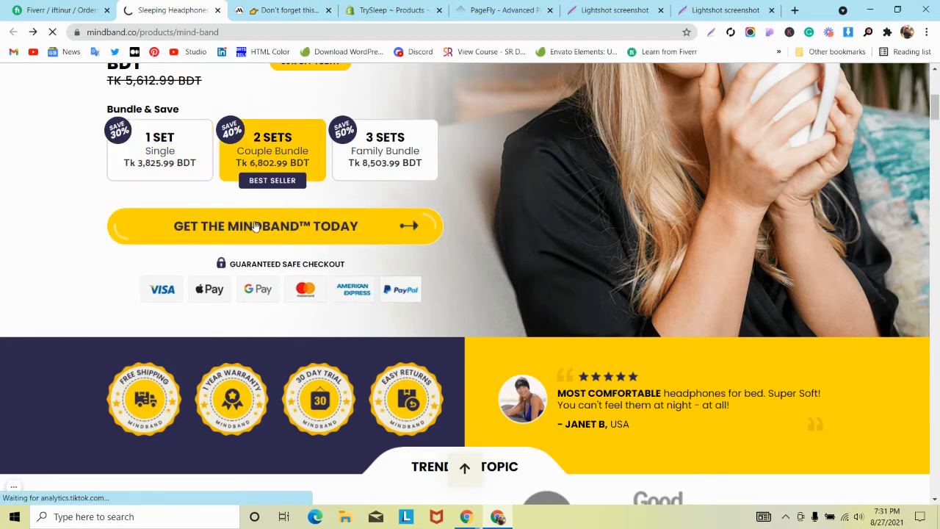
- Review the items in the MindBand shopping cart and return to the bundle options on the product page
{"action": "scroll", "coordinate": [452, 240], "scroll_direction": "down", "scroll_amount": 2}
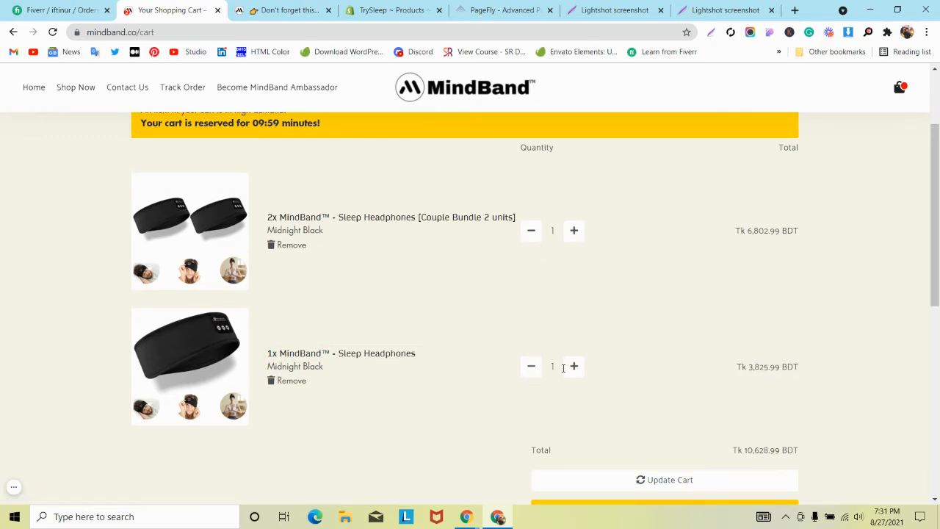
{"action": "scroll", "coordinate": [571, 367], "scroll_direction": "down", "scroll_amount": 2}
{"action": "scroll", "coordinate": [566, 367], "scroll_direction": "up", "scroll_amount": 3}
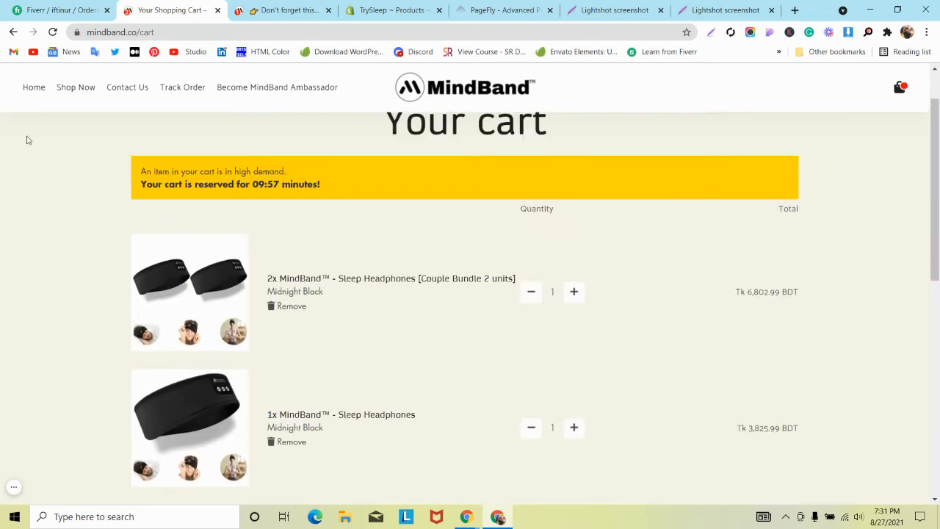
{"action": "left_click", "coordinate": [13, 33]}
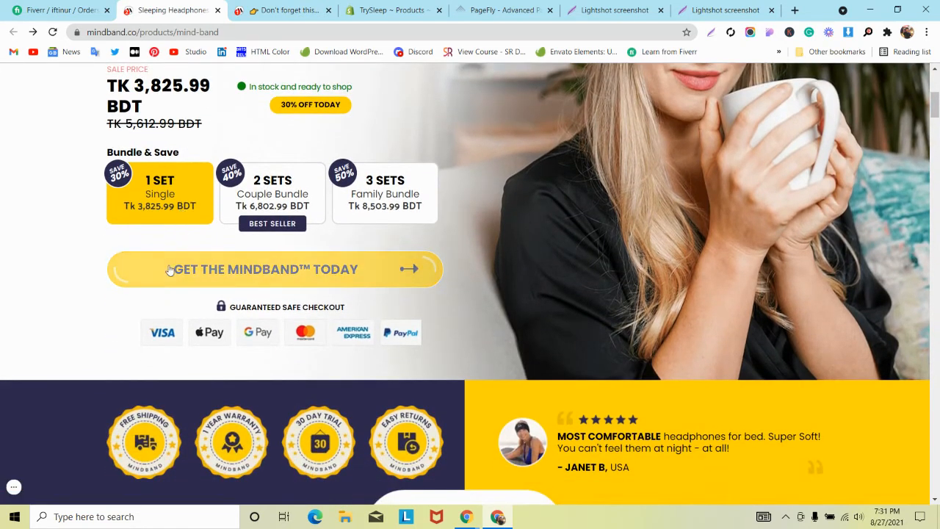
{"action": "scroll", "coordinate": [166, 210], "scroll_direction": "down", "scroll_amount": 1}
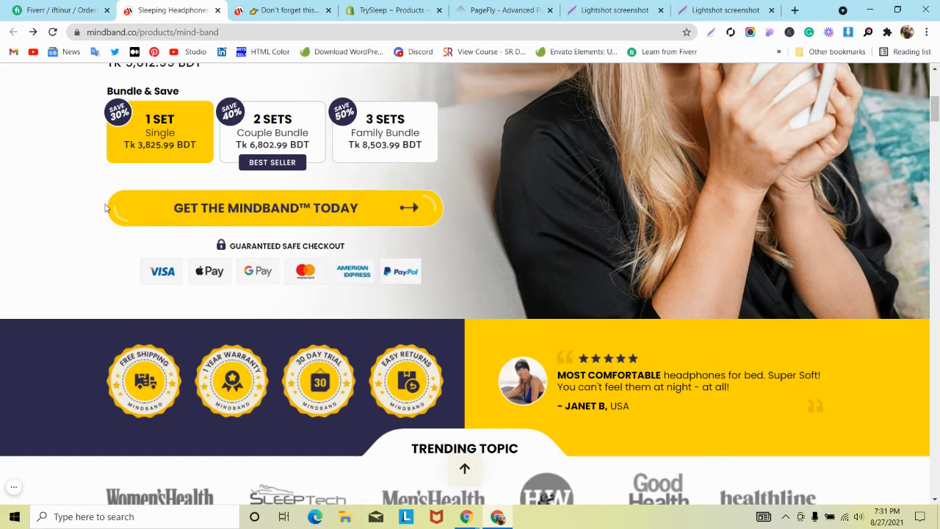
- Switch to the PageFly editor and insert a single-column (1/1) row directly below the price and stock status row
{"action": "left_click", "coordinate": [477, 11]}
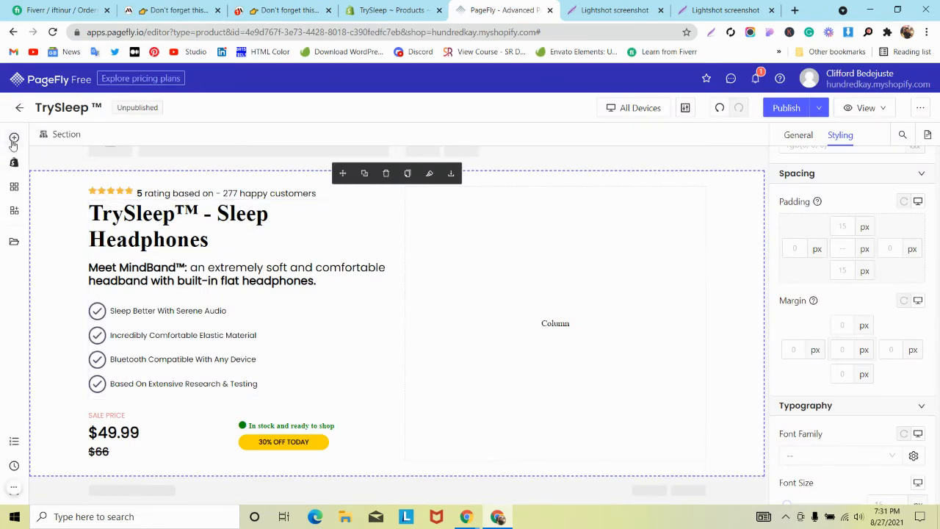
{"action": "left_click", "coordinate": [90, 404]}
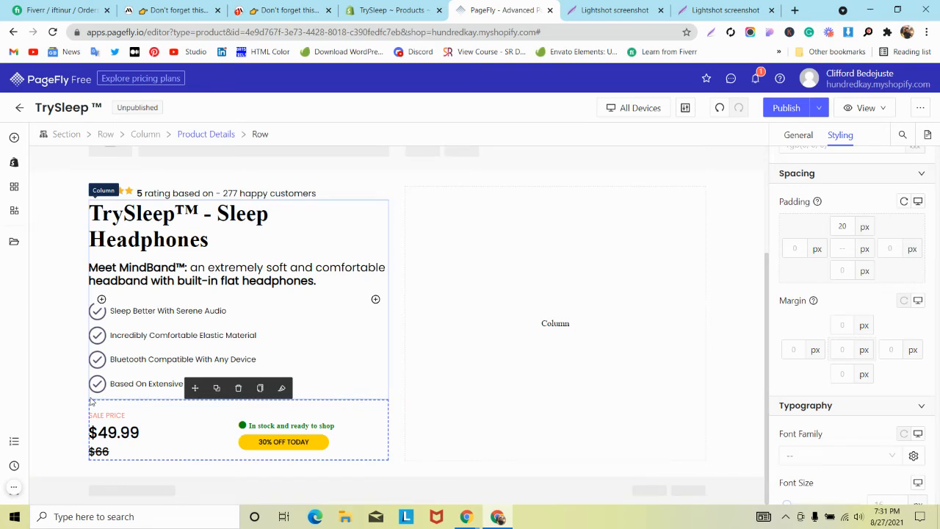
{"action": "left_click", "coordinate": [13, 137]}
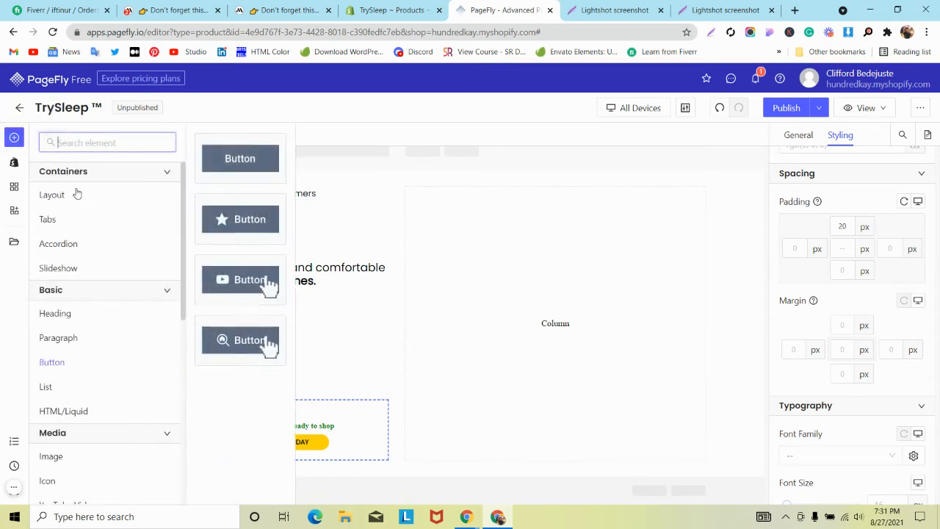
{"action": "mouse_move", "coordinate": [82, 202]}
{"action": "left_click_drag", "start_coordinate": [237, 160], "coordinate": [250, 464]}
{"action": "scroll", "coordinate": [134, 428], "scroll_direction": "down", "scroll_amount": 1}
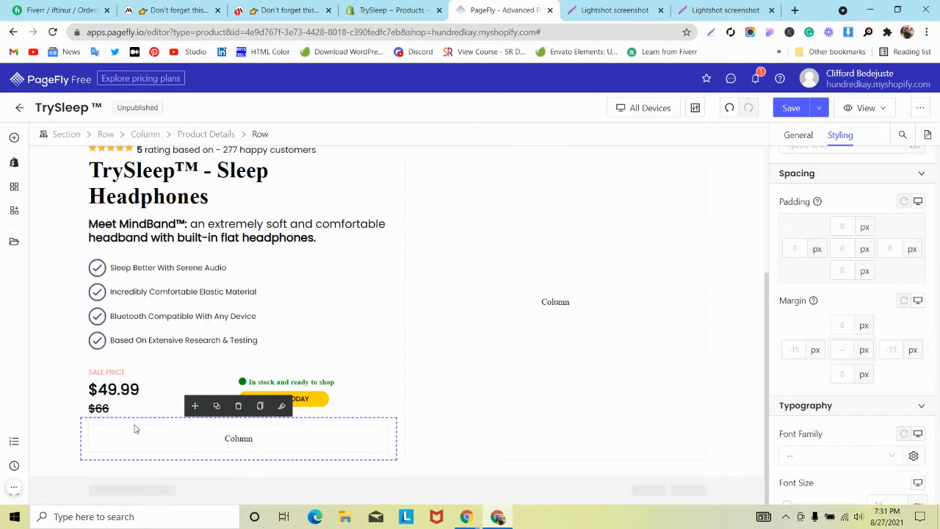
- Set the new row's column spacing to 0 px
{"action": "left_click", "coordinate": [799, 137]}
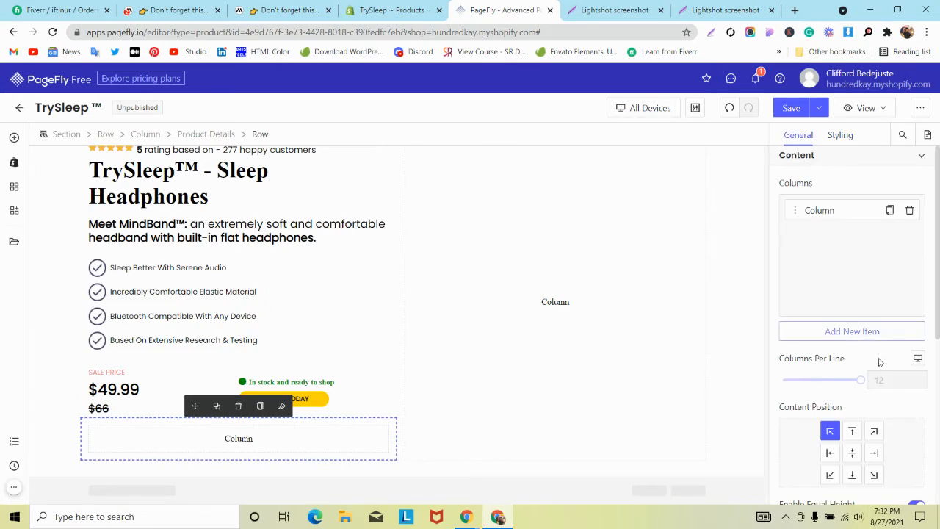
{"action": "scroll", "coordinate": [880, 363], "scroll_direction": "down", "scroll_amount": 3}
{"action": "double_click", "coordinate": [873, 305]}
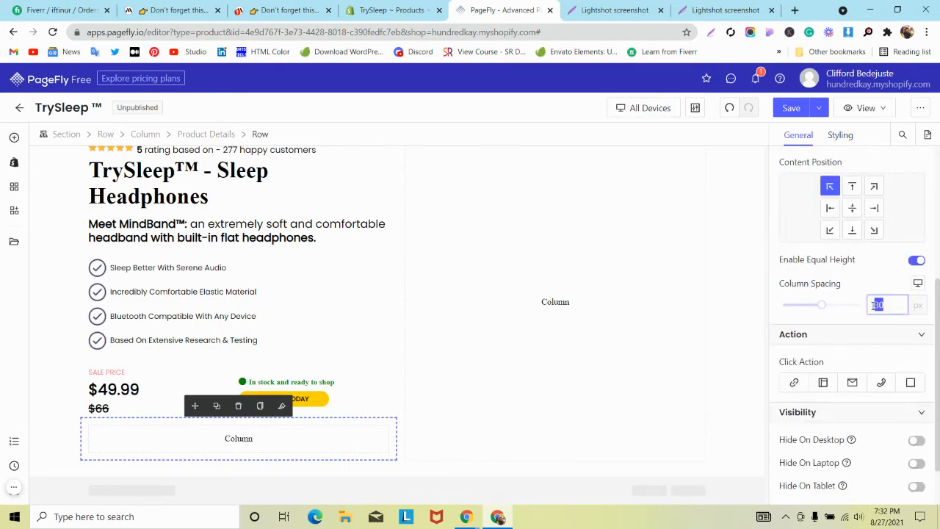
{"action": "type", "text": "0"}
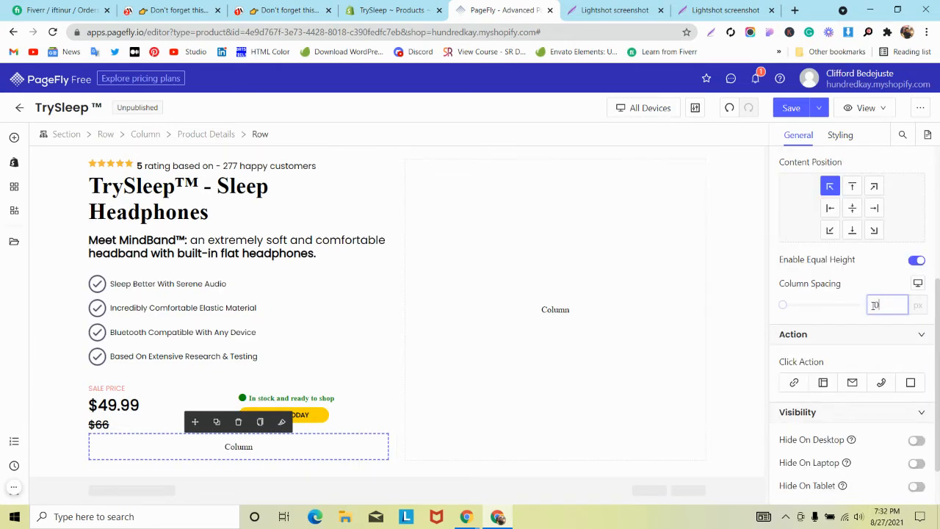
- Find the Button element and place the plain version without an icon in the new row's empty column
{"action": "left_click", "coordinate": [256, 451]}
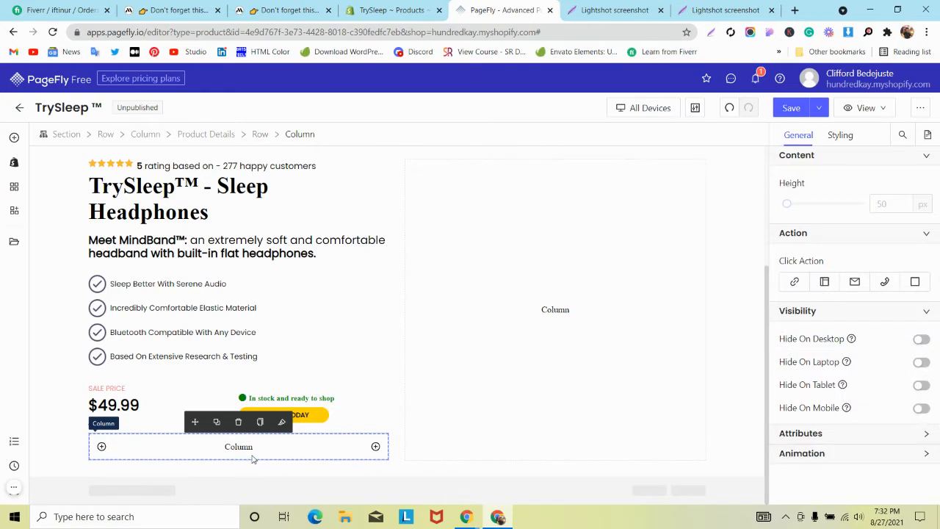
{"action": "left_click", "coordinate": [14, 139]}
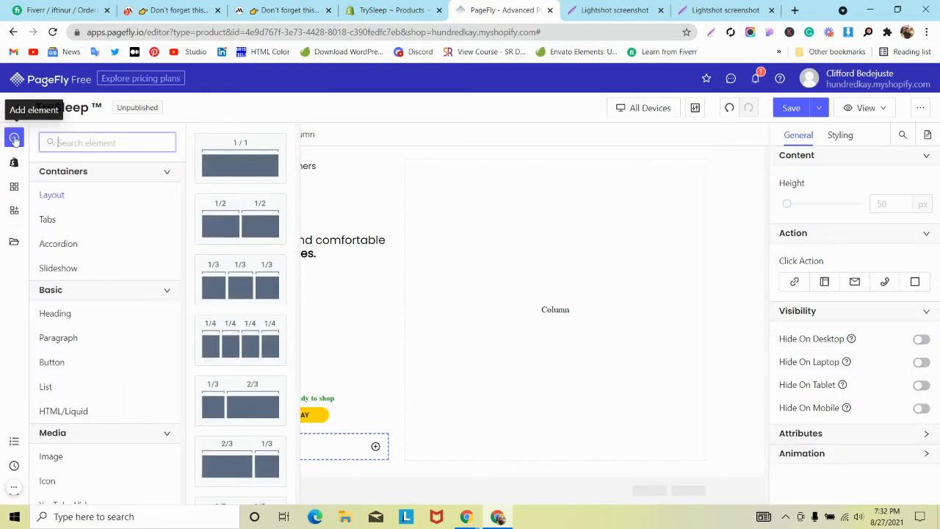
{"action": "type", "text": "bu"}
{"action": "mouse_move", "coordinate": [48, 195]}
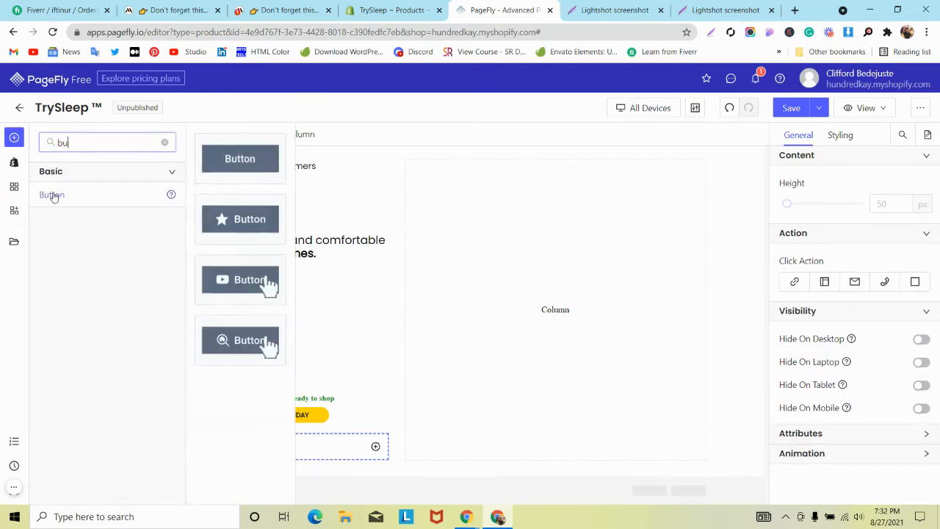
{"action": "left_click_drag", "start_coordinate": [241, 159], "coordinate": [174, 441]}
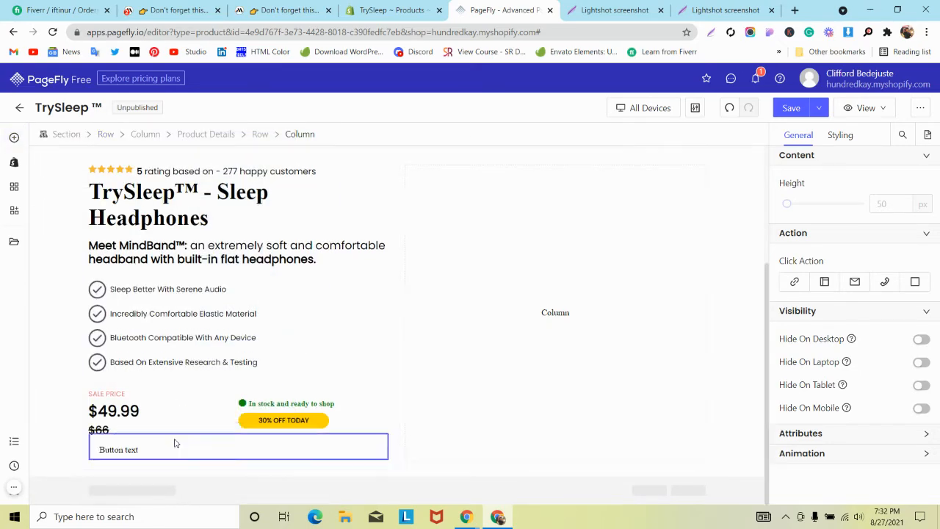
{"action": "left_click", "coordinate": [183, 451]}
- Inspect the GET THE MINDBAND™ TODAY button on the desktop mindband.co page and copy its CSS declarations from font-size through width
{"action": "left_click", "coordinate": [273, 5]}
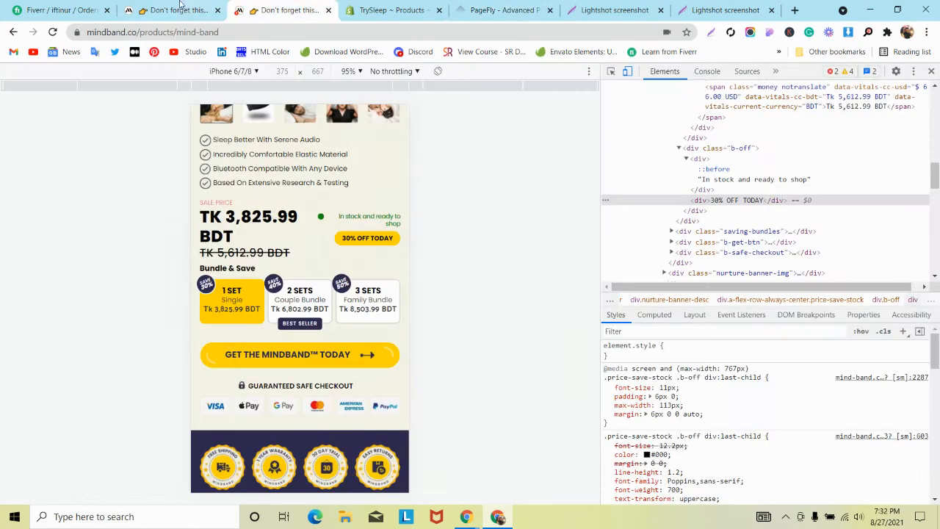
{"action": "left_click", "coordinate": [183, 6]}
{"action": "right_click", "coordinate": [309, 218]}
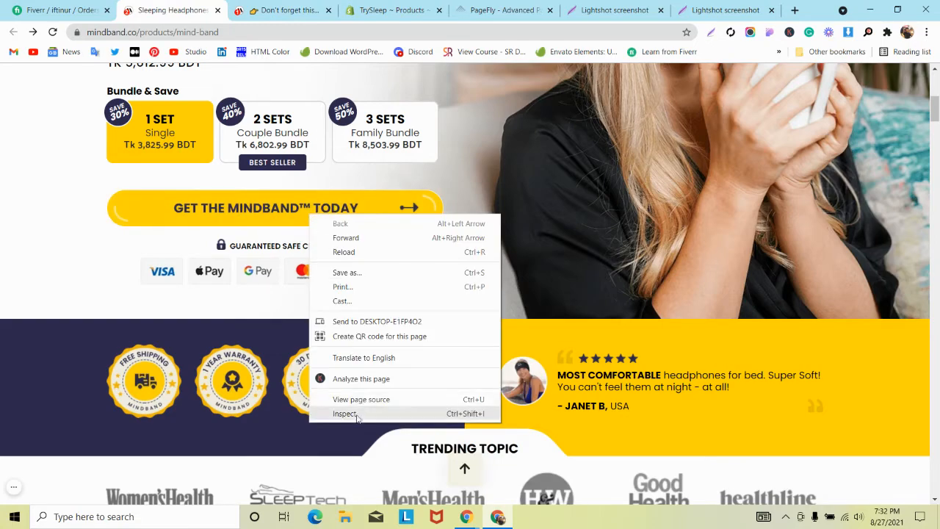
{"action": "left_click", "coordinate": [352, 416]}
{"action": "scroll", "coordinate": [95, 138], "scroll_direction": "down", "scroll_amount": 1}
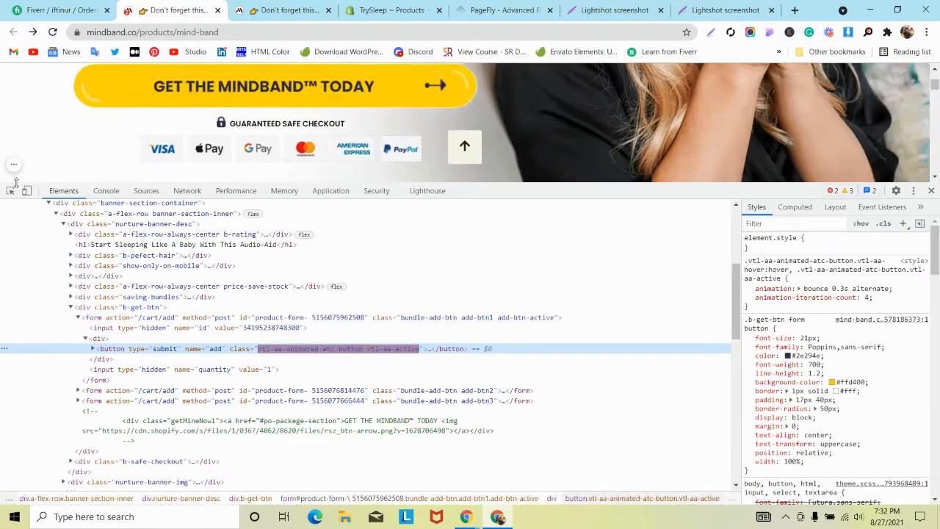
{"action": "key", "text": "ctrl+shift+c"}
{"action": "left_click", "coordinate": [116, 106]}
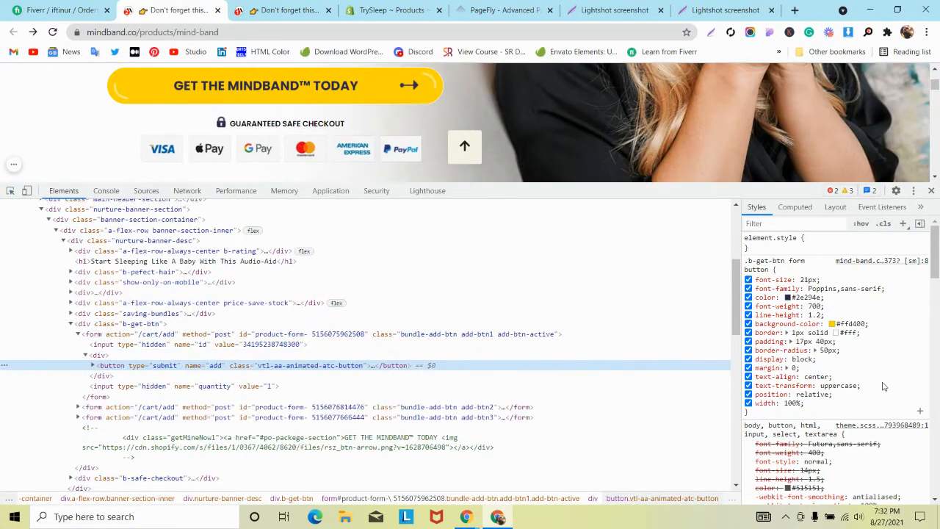
{"action": "left_click_drag", "start_coordinate": [756, 279], "coordinate": [820, 407]}
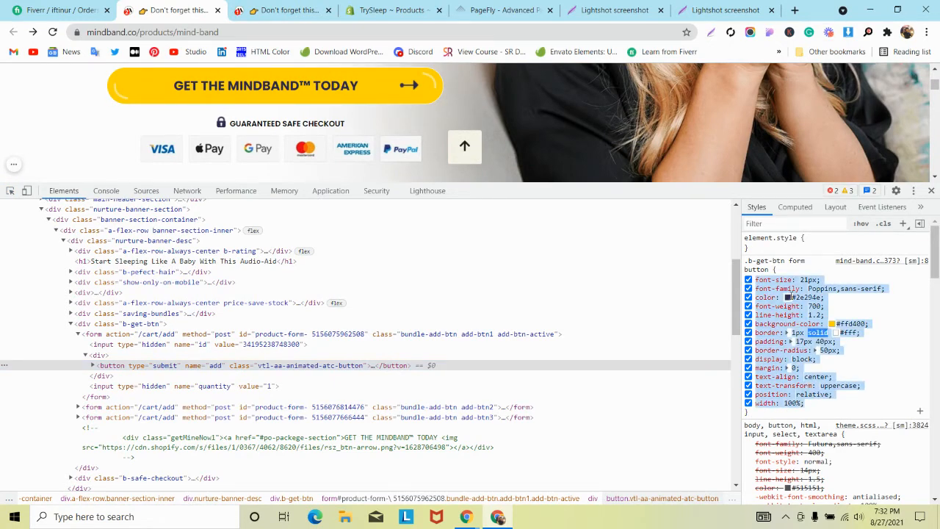
- In PageFly, replace the new button's CSS code with the declarations copied from the reference button
{"action": "left_click", "coordinate": [500, 10]}
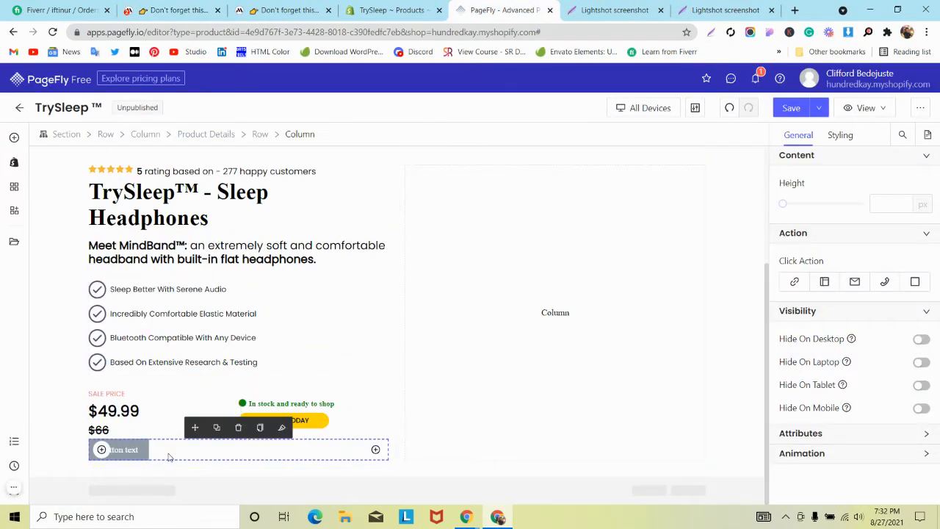
{"action": "left_click", "coordinate": [143, 452]}
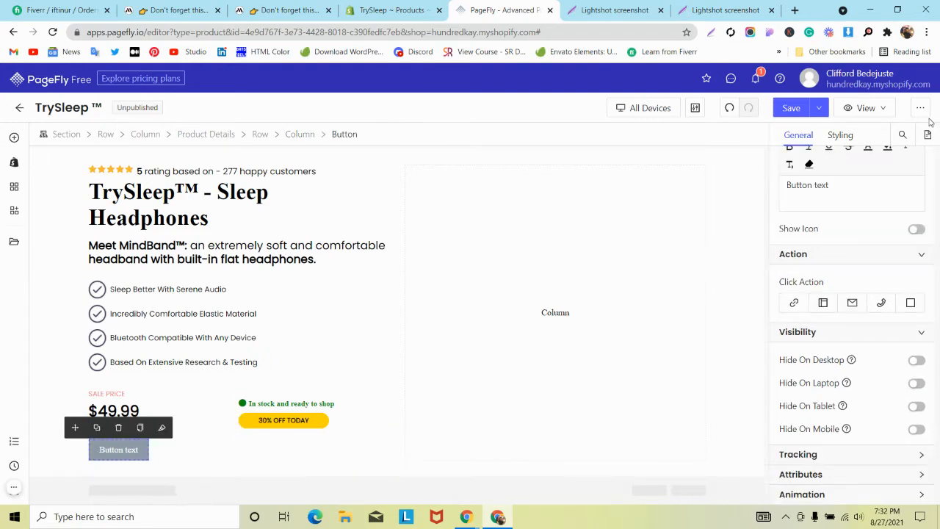
{"action": "left_click", "coordinate": [841, 135]}
{"action": "scroll", "coordinate": [801, 352], "scroll_direction": "down", "scroll_amount": 10}
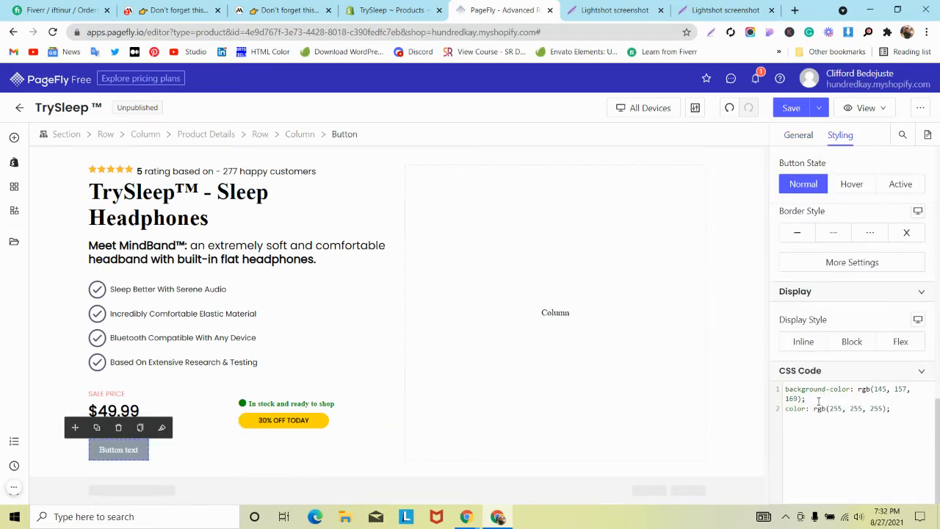
{"action": "triple_click", "coordinate": [813, 401]}
{"action": "key", "text": "ctrl+a"}
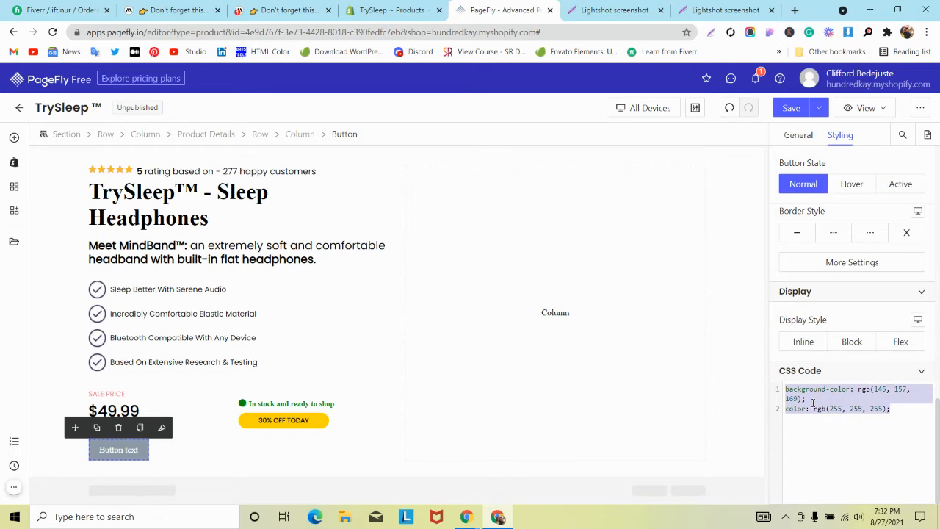
{"action": "key", "text": "ctrl+v"}
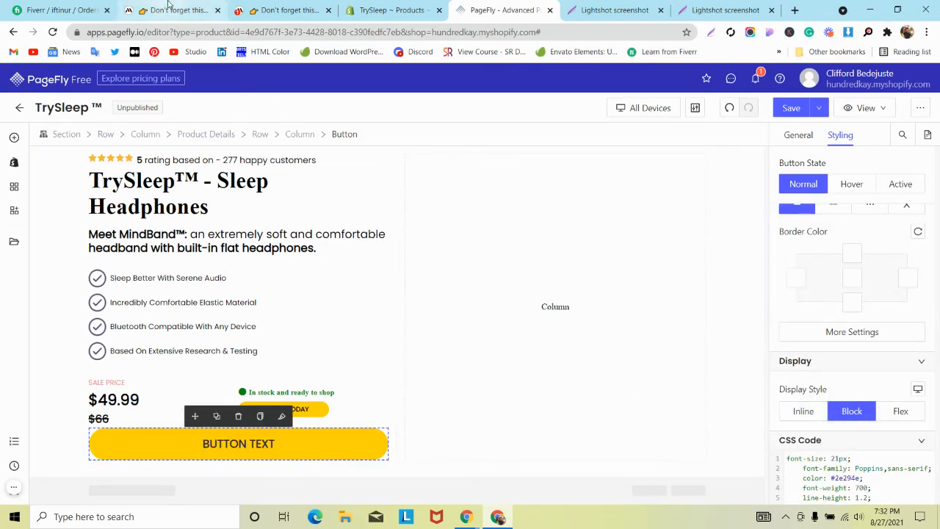
- Expand the reference button's markup on the mindband.co page and copy its label text "GET THE MINDBAND™ TODAY"
{"action": "left_click", "coordinate": [193, 9]}
{"action": "scroll", "coordinate": [210, 95], "scroll_direction": "up", "scroll_amount": 1}
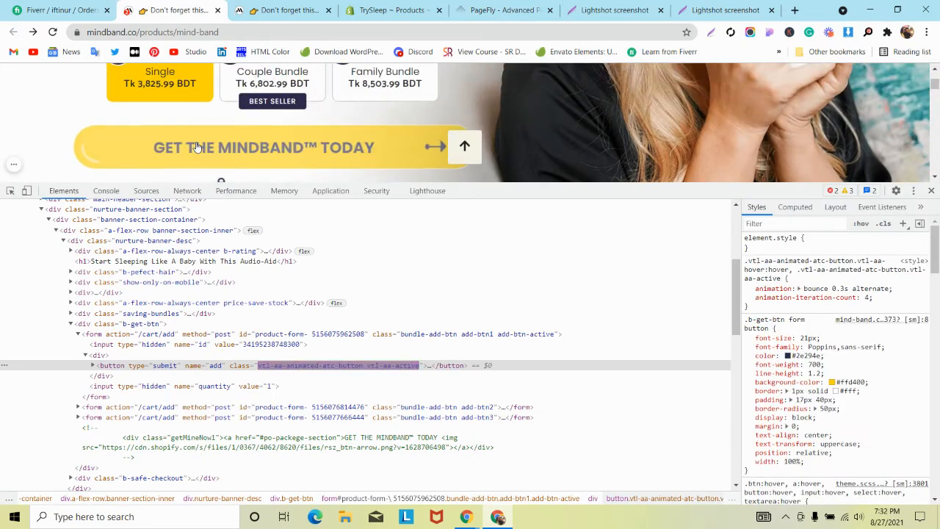
{"action": "left_click", "coordinate": [10, 190]}
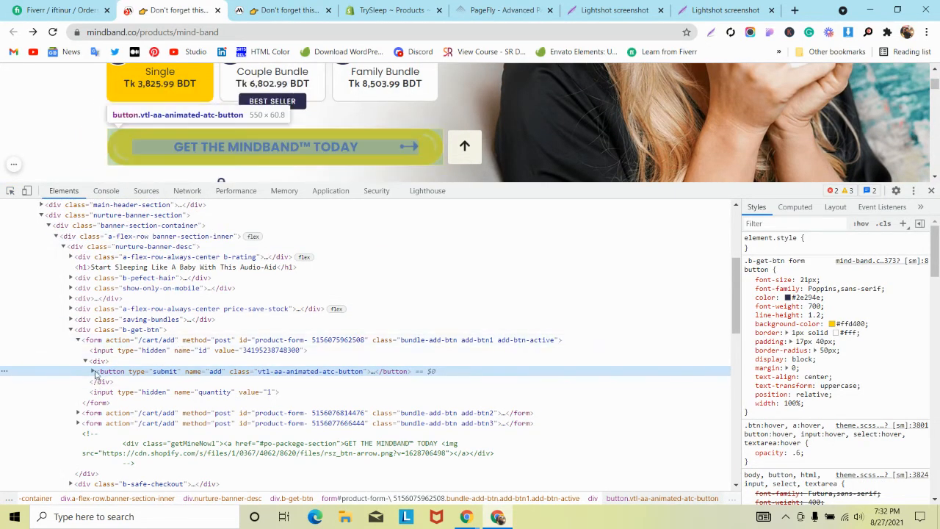
{"action": "left_click", "coordinate": [92, 371]}
{"action": "double_click", "coordinate": [119, 393]}
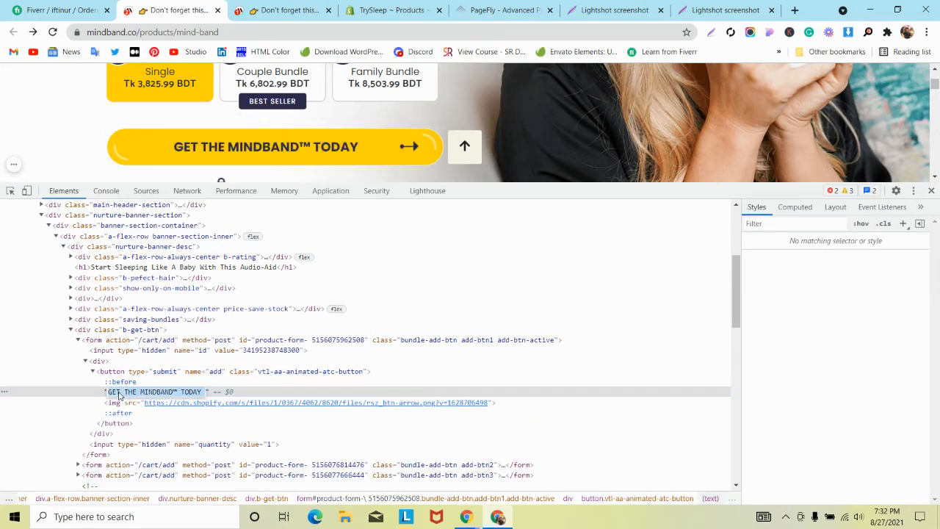
- Back in PageFly, replace the new button's placeholder text with the copied "GET THE MINDBAND™ TODAY"
{"action": "left_click", "coordinate": [482, 10]}
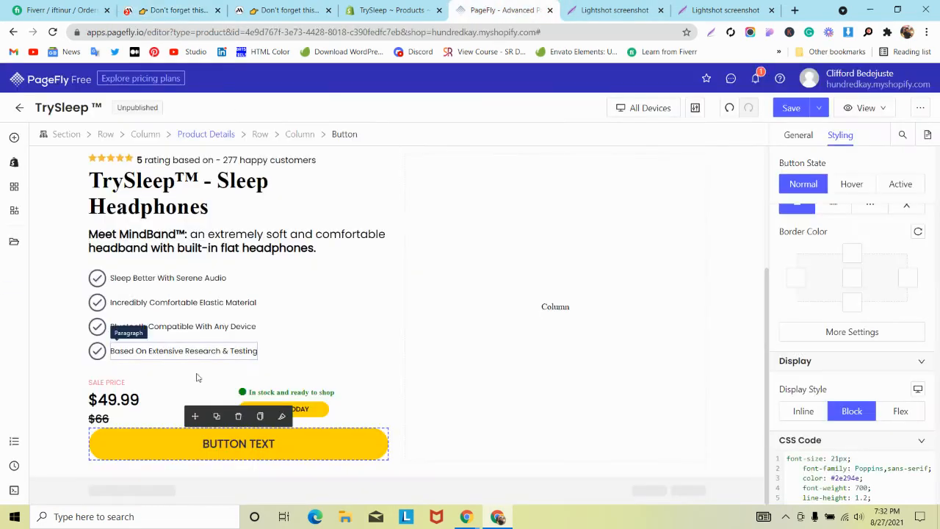
{"action": "left_click", "coordinate": [793, 137]}
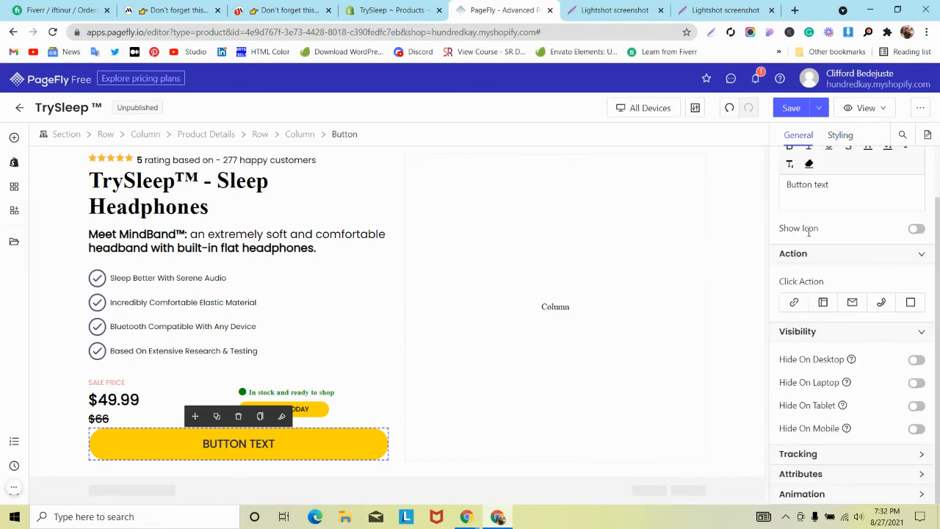
{"action": "triple_click", "coordinate": [804, 243]}
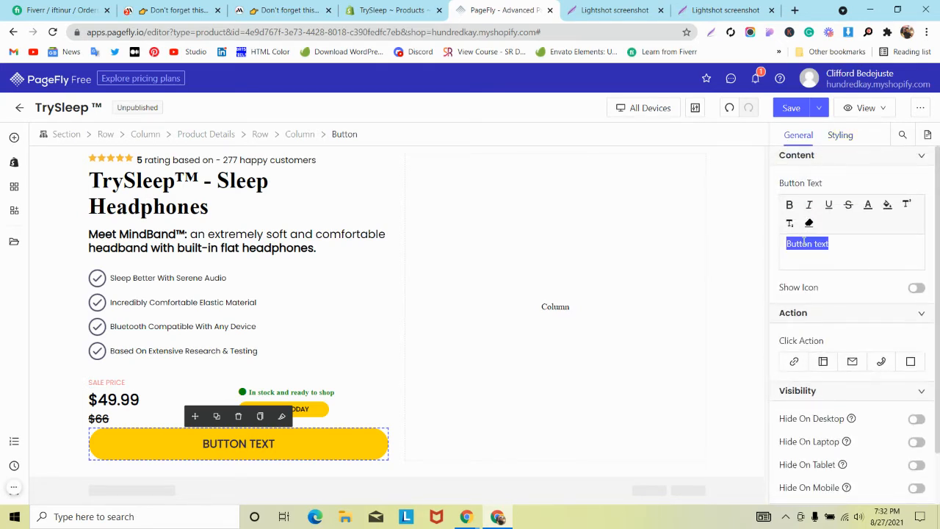
{"action": "key", "text": "ctrl+v"}
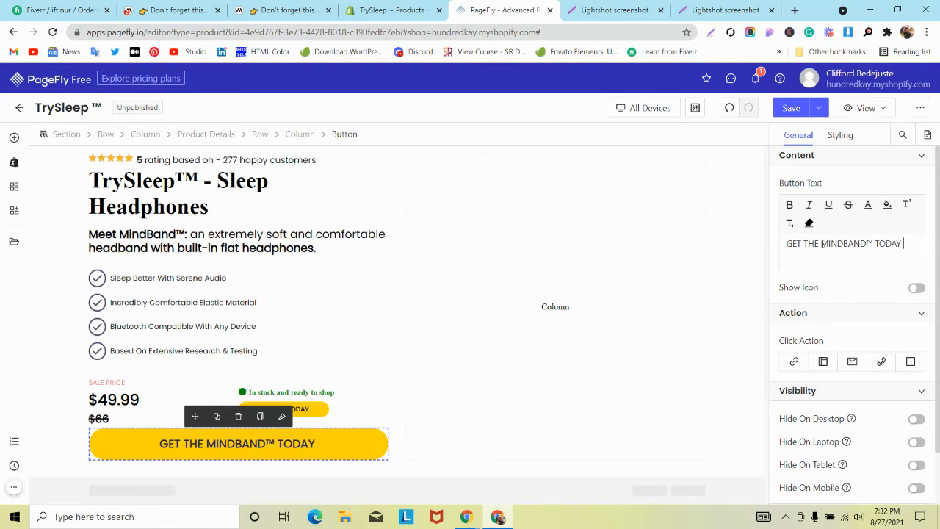
- Replace "MINDBAND™" in the new button's text with "HEADPHONES" so the label reads "GET THE HEADPHONES TODAY"
{"action": "left_click_drag", "start_coordinate": [822, 243], "coordinate": [851, 245]}
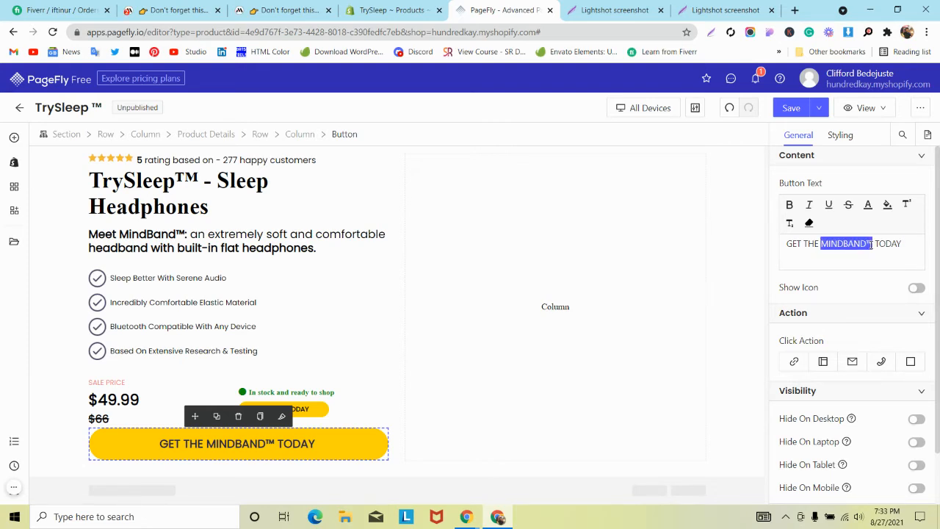
{"action": "type", "text": "H"}
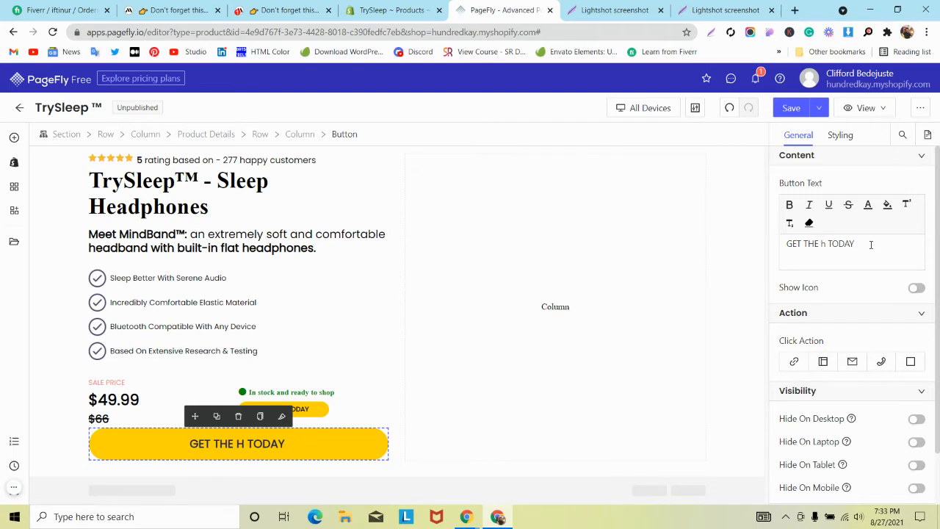
{"action": "type", "text": "EAD"}
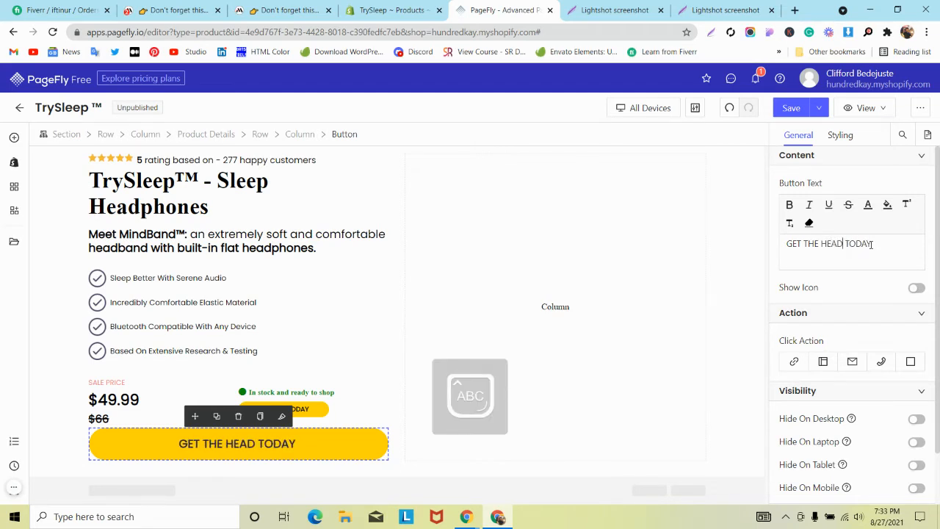
{"action": "type", "text": "PHONE"}
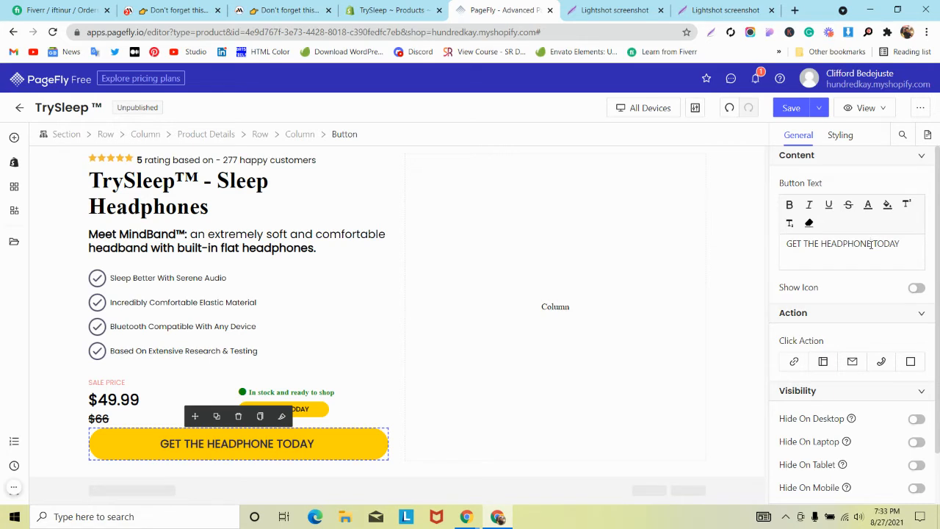
{"action": "type", "text": "S"}
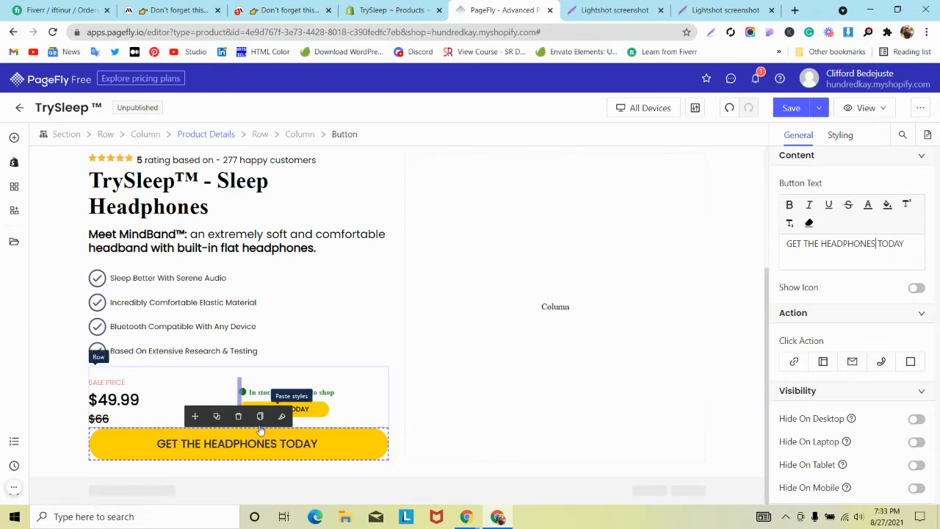
{"action": "left_click", "coordinate": [53, 449]}
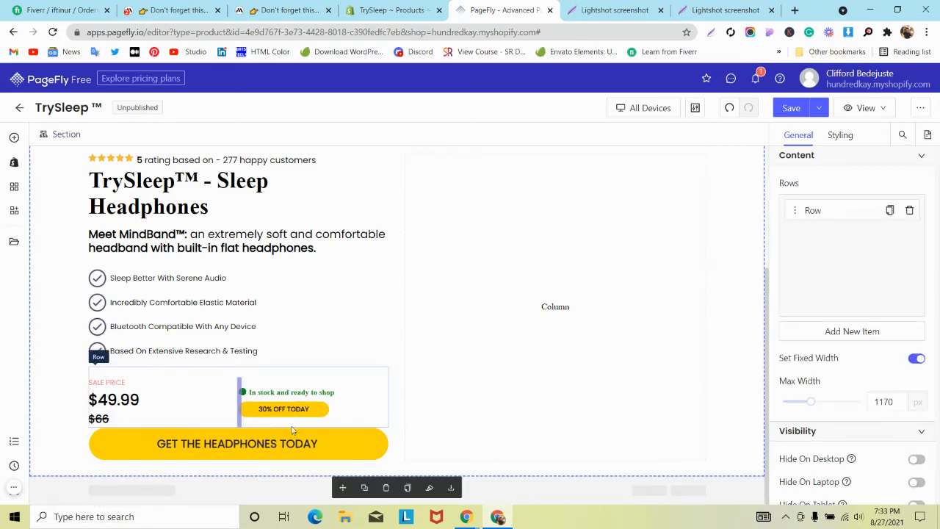
{"action": "left_click", "coordinate": [355, 446]}
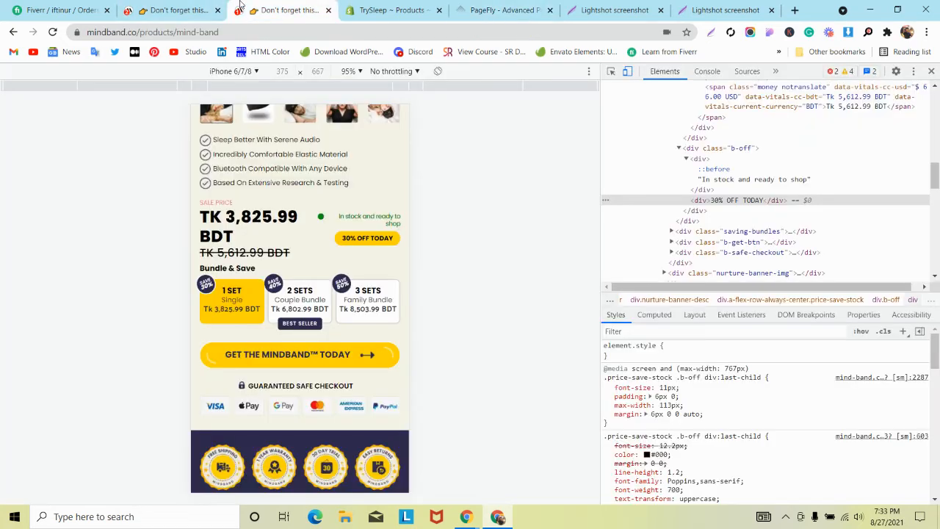
- On the mobile mindband.co page, inspect the GET THE MINDBAND™ TODAY button and expand its markup to examine the arrow image
{"action": "left_click", "coordinate": [244, 6]}
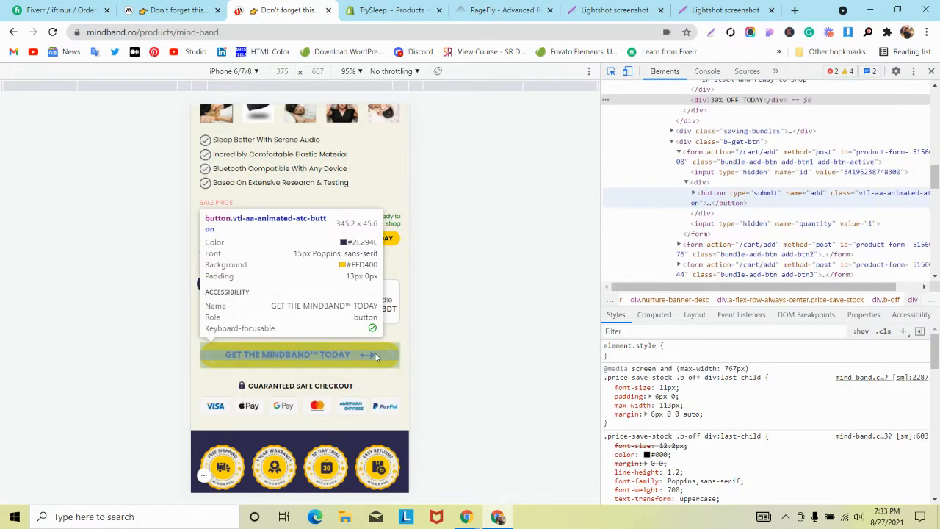
{"action": "left_click", "coordinate": [301, 354]}
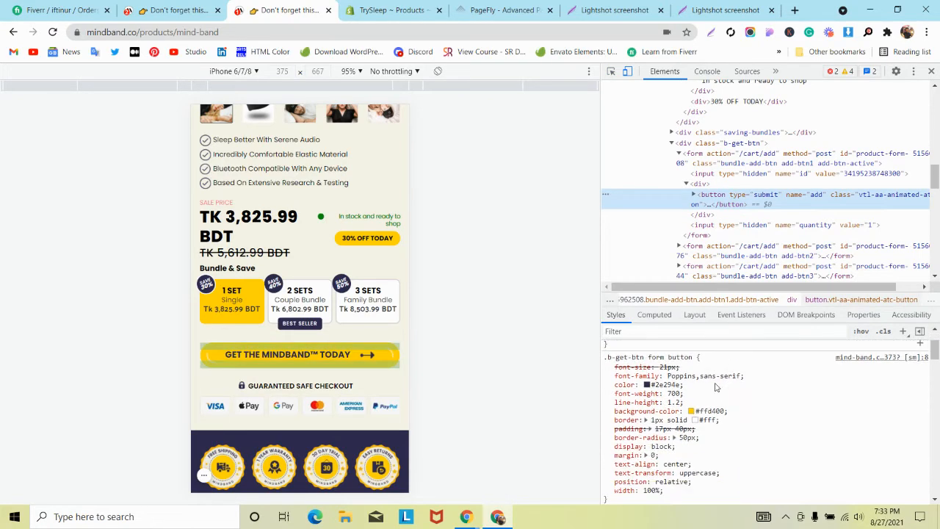
{"action": "left_click", "coordinate": [693, 195]}
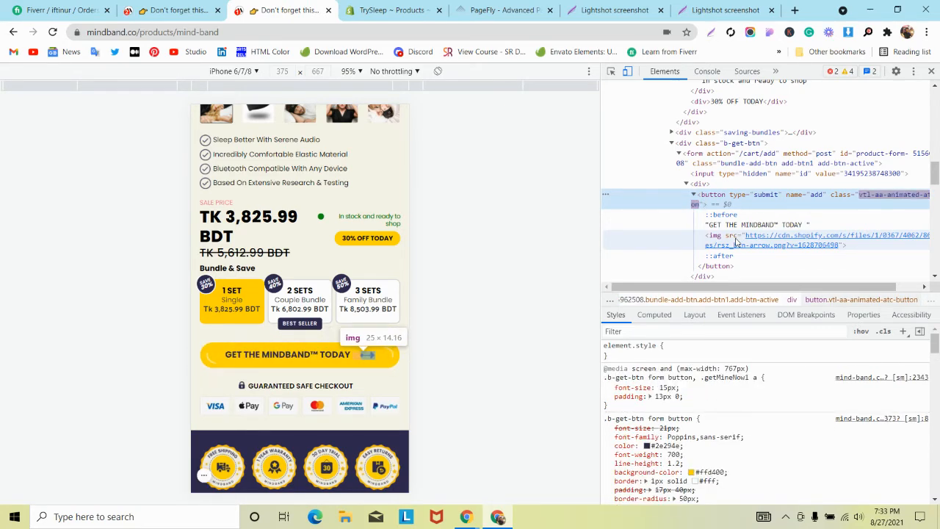
- Back in PageFly, upload the rsz_btn-arrow image from the Project folder and apply it as the button's background image
{"action": "left_click", "coordinate": [505, 7]}
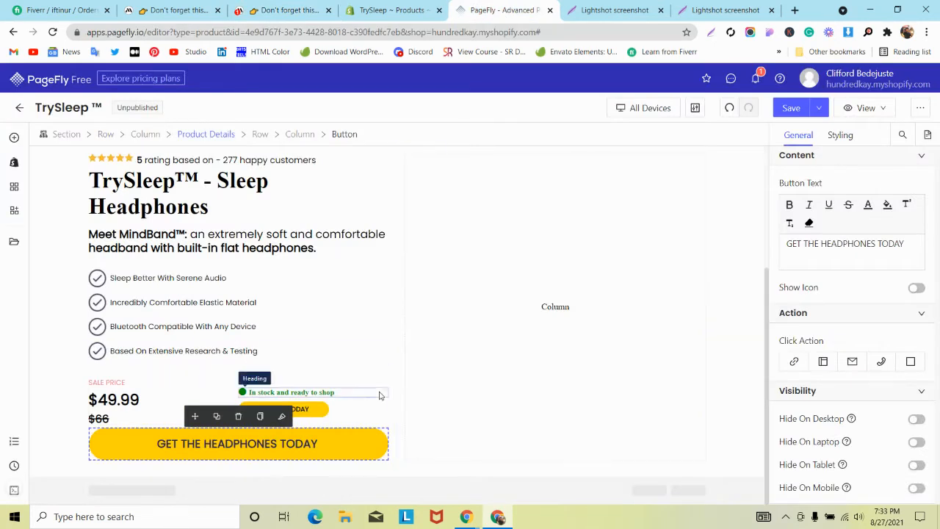
{"action": "left_click", "coordinate": [845, 135]}
{"action": "scroll", "coordinate": [855, 294], "scroll_direction": "down", "scroll_amount": 3}
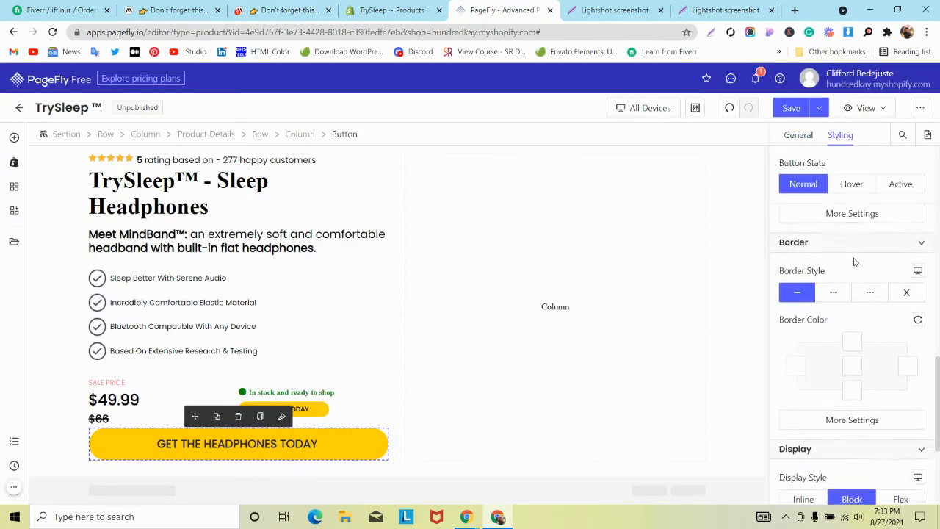
{"action": "left_click", "coordinate": [852, 334]}
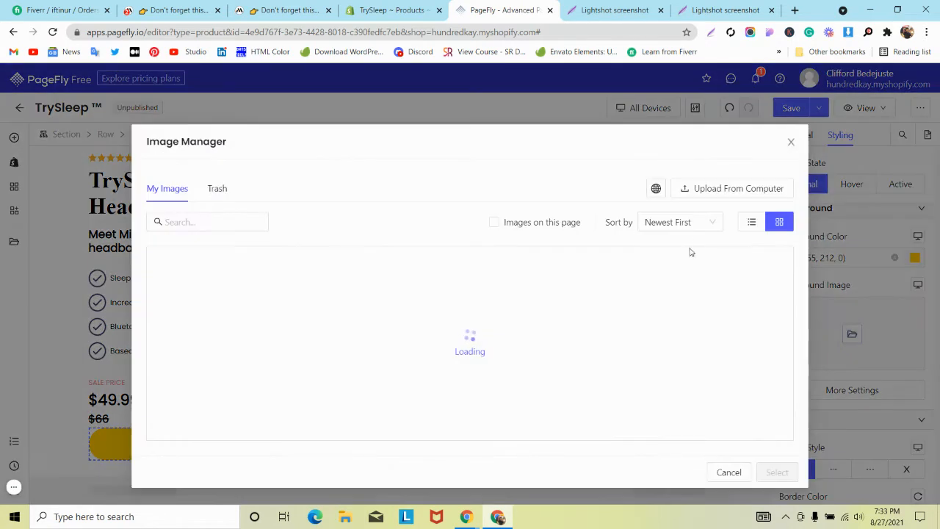
{"action": "left_click", "coordinate": [702, 197]}
{"action": "left_click", "coordinate": [209, 115]}
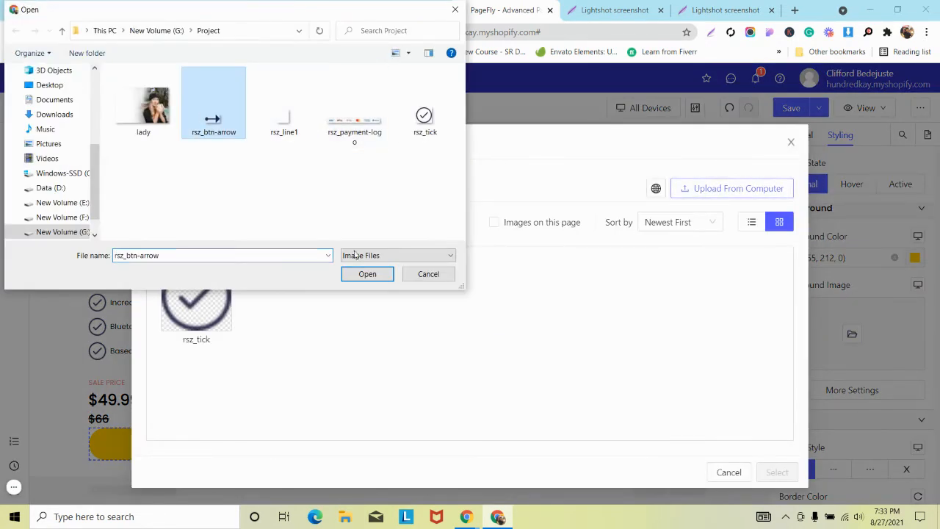
{"action": "left_click", "coordinate": [366, 273]}
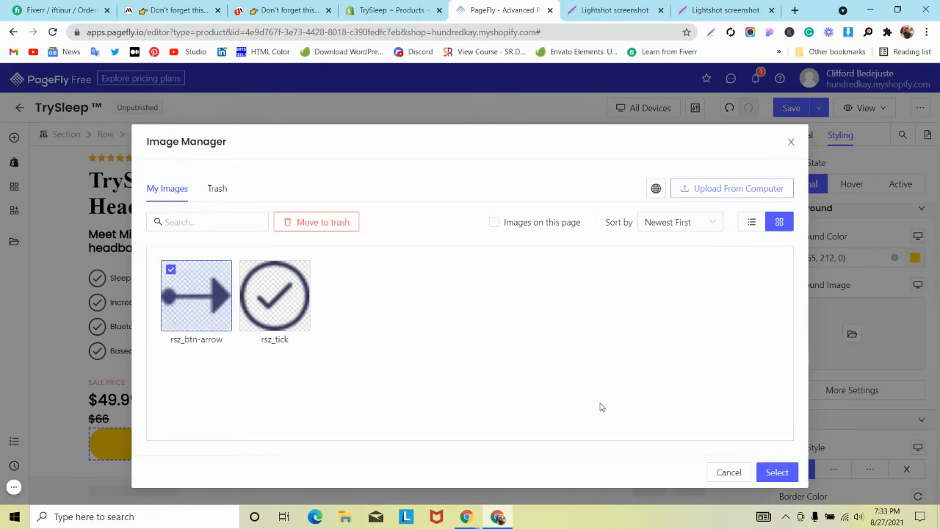
{"action": "left_click", "coordinate": [776, 473]}
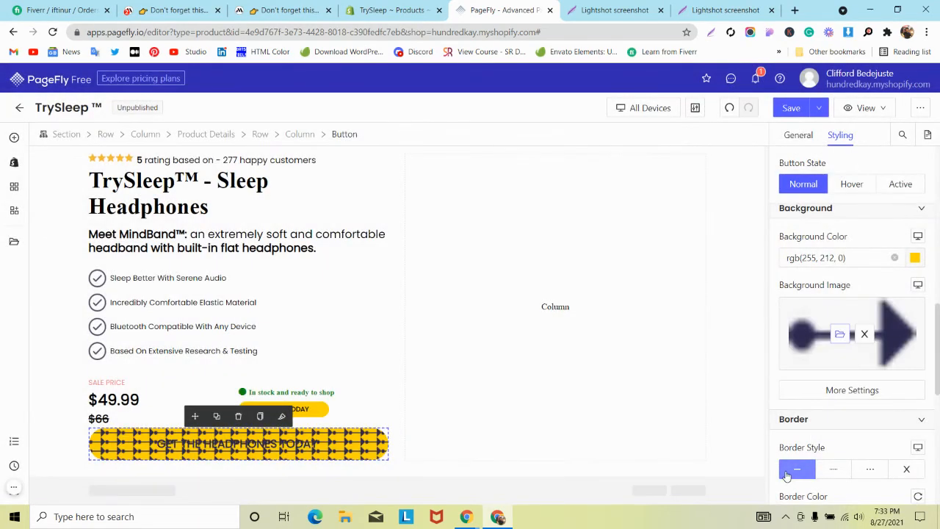
- Set the button's arrow background to no repeat and position it at Right center
{"action": "left_click", "coordinate": [858, 390]}
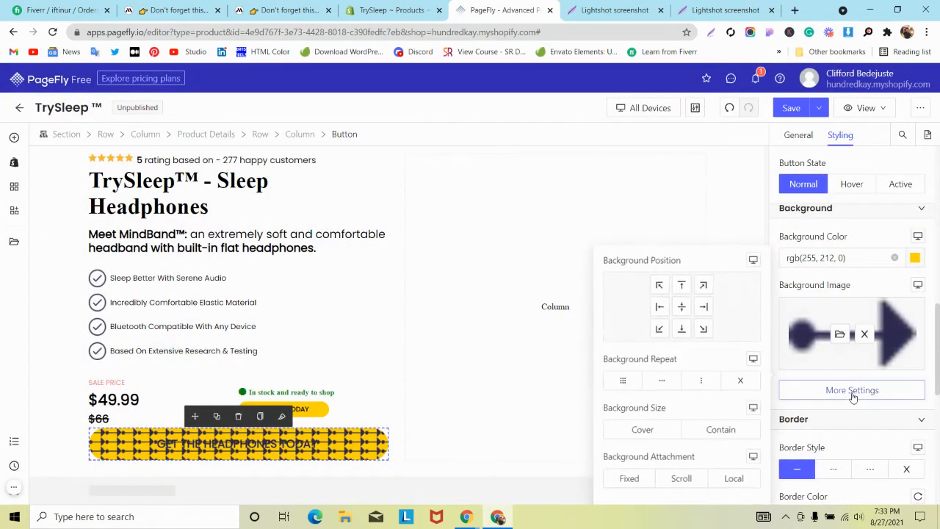
{"action": "left_click", "coordinate": [740, 382]}
{"action": "left_click", "coordinate": [683, 308]}
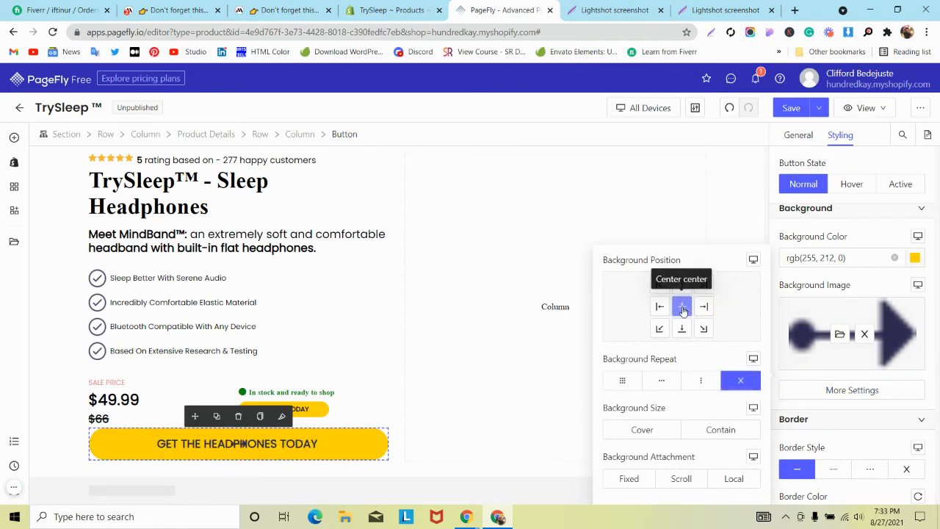
{"action": "left_click", "coordinate": [703, 307]}
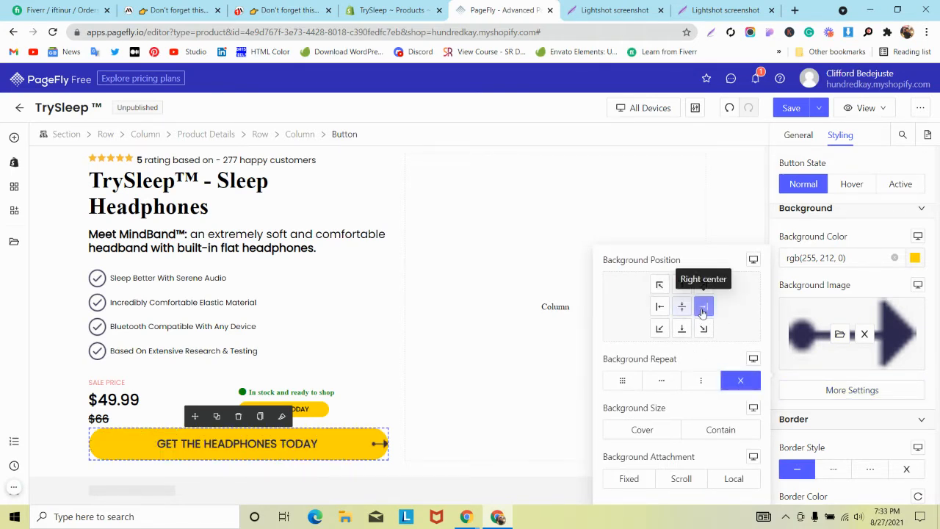
- Try the Contain and Cover background sizes on the button's arrow image
{"action": "left_click", "coordinate": [705, 432]}
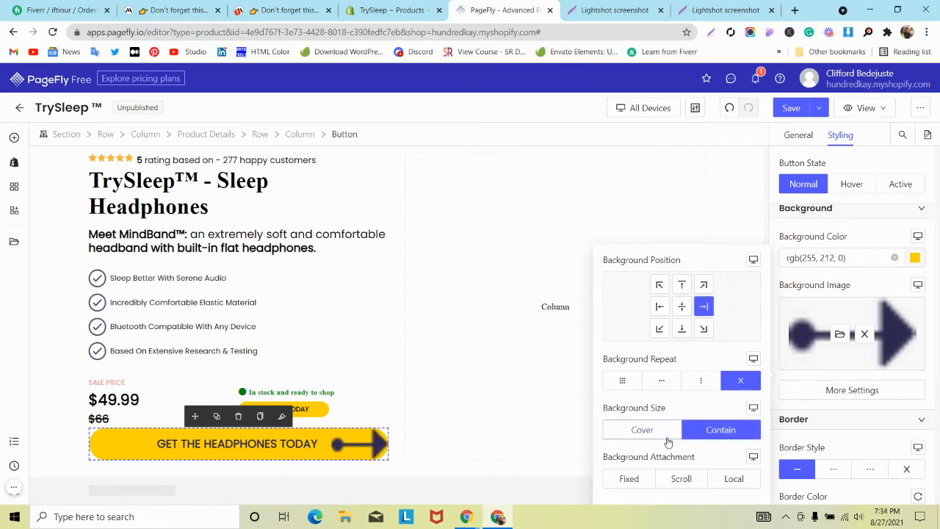
{"action": "left_click", "coordinate": [661, 434]}
{"action": "left_click", "coordinate": [726, 433]}
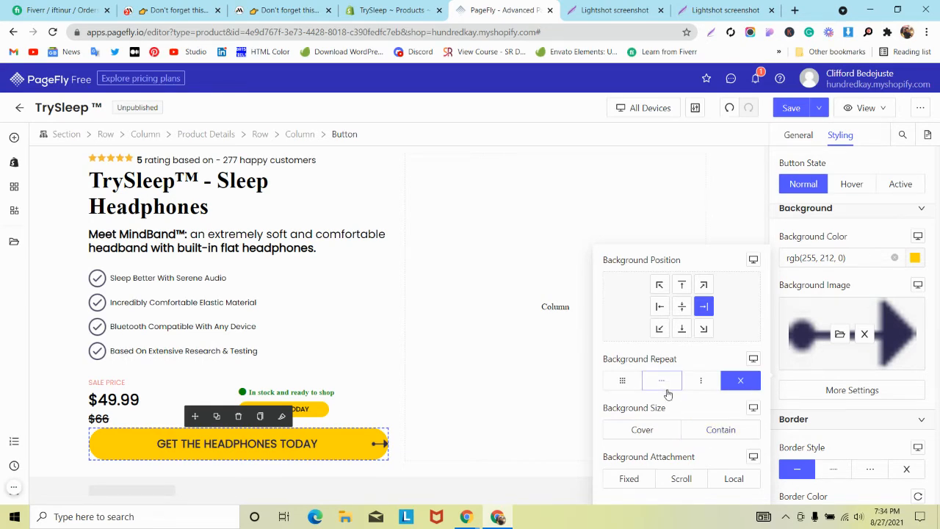
- Look through the button's styling settings and save the TrySleep page
{"action": "scroll", "coordinate": [848, 231], "scroll_direction": "up", "scroll_amount": 10}
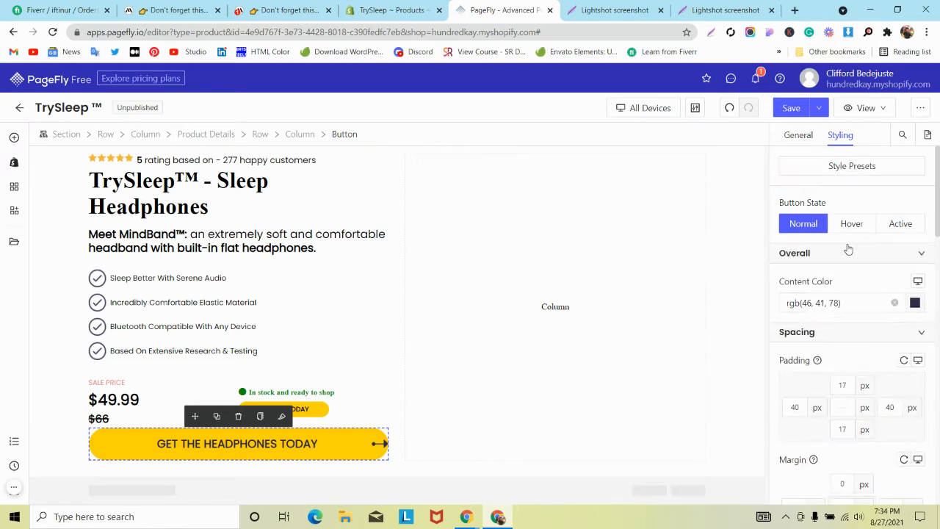
{"action": "scroll", "coordinate": [849, 251], "scroll_direction": "down", "scroll_amount": 5}
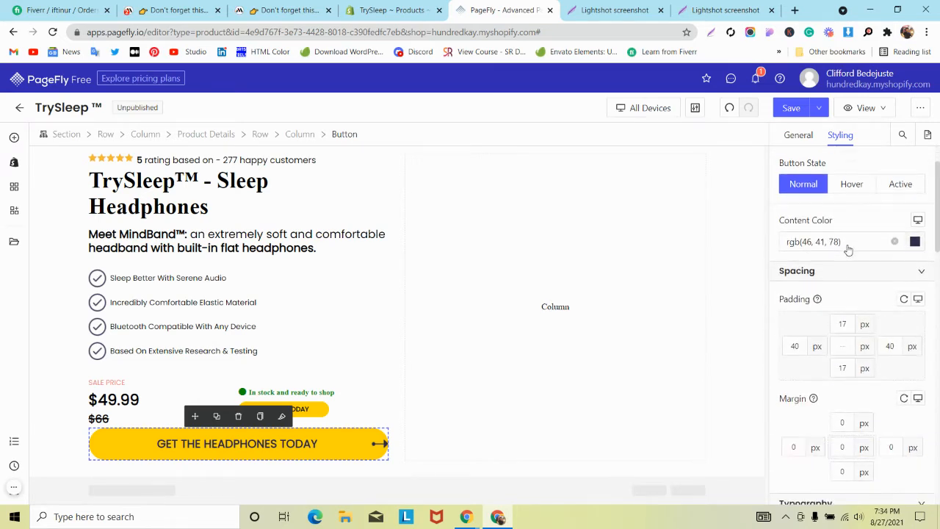
{"action": "scroll", "coordinate": [848, 250], "scroll_direction": "down", "scroll_amount": 4}
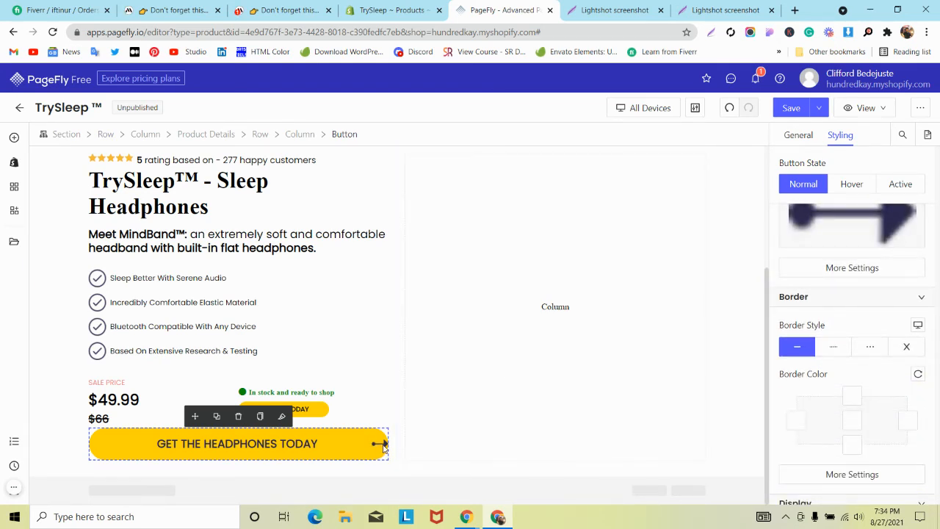
{"action": "left_click", "coordinate": [792, 110]}
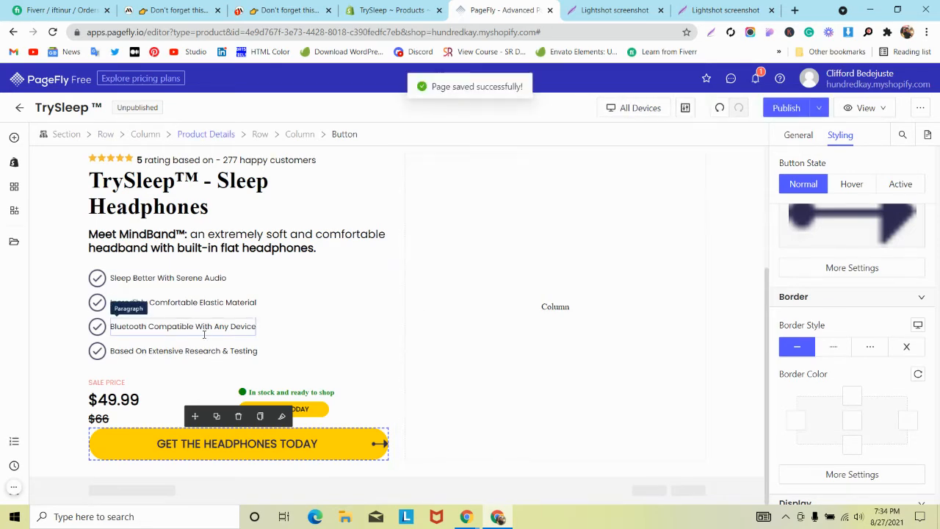
- On the desktop mindband.co page, close the developer tools and copy the text "GUARANTEED SAFE CHECKOUT" below the reference button
{"action": "left_click", "coordinate": [269, 10]}
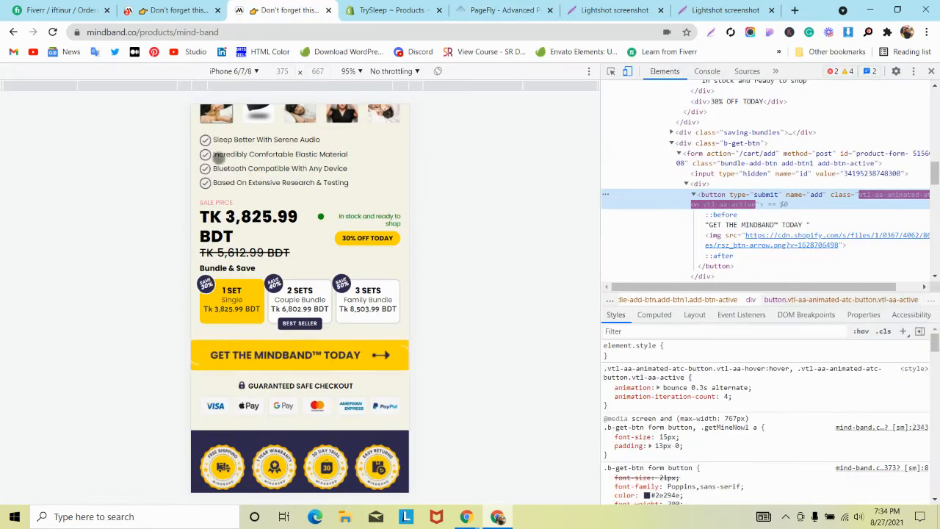
{"action": "left_click", "coordinate": [170, 10]}
{"action": "scroll", "coordinate": [312, 125], "scroll_direction": "down", "scroll_amount": 2}
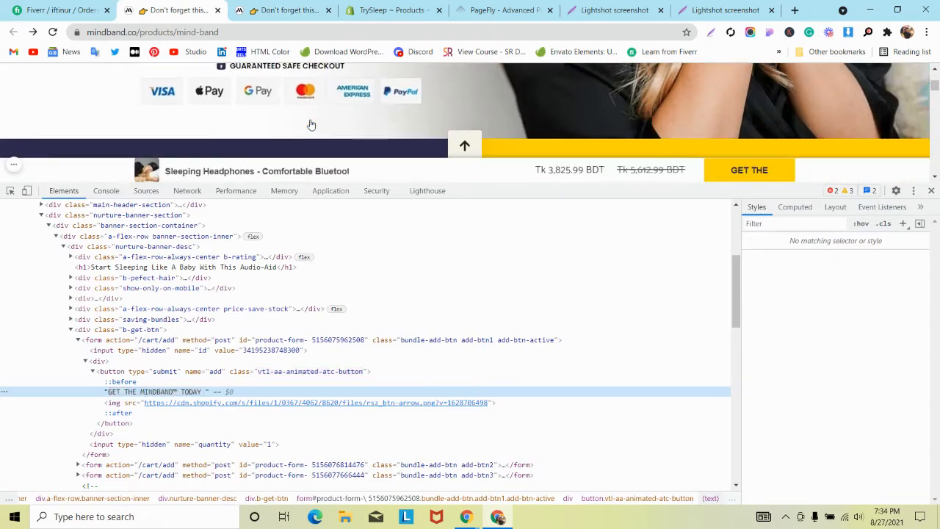
{"action": "scroll", "coordinate": [312, 125], "scroll_direction": "up", "scroll_amount": 1}
{"action": "scroll", "coordinate": [311, 125], "scroll_direction": "down", "scroll_amount": 1}
{"action": "left_click", "coordinate": [931, 191]}
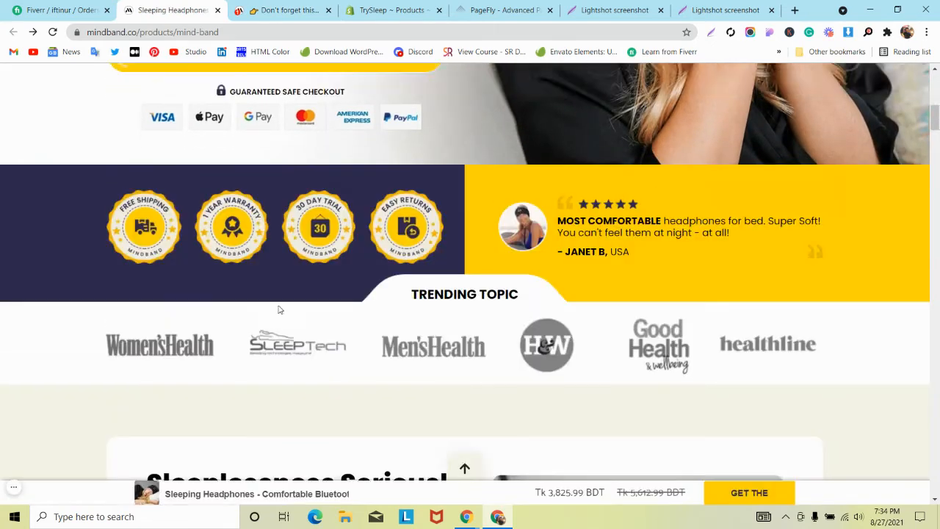
{"action": "scroll", "coordinate": [277, 309], "scroll_direction": "up", "scroll_amount": 2}
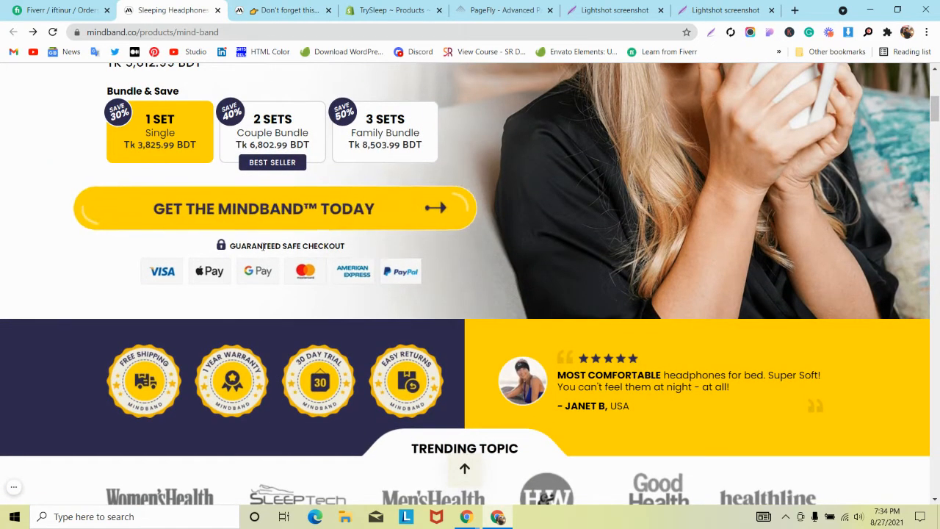
{"action": "triple_click", "coordinate": [263, 249]}
{"action": "right_click", "coordinate": [263, 250]}
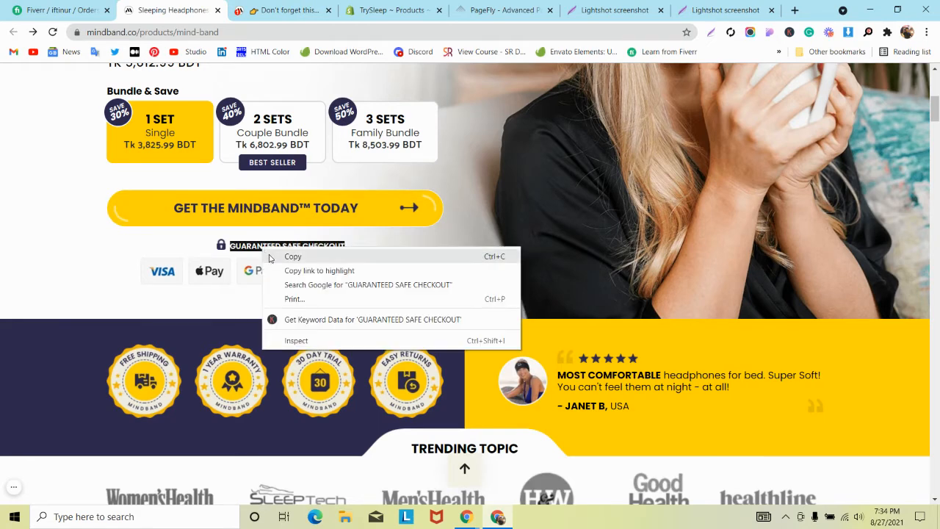
{"action": "left_click", "coordinate": [283, 257]}
- In PageFly, add a heading with a star icon before its text below the GET THE HEADPHONES TODAY button and center-align it
{"action": "left_click", "coordinate": [557, 12]}
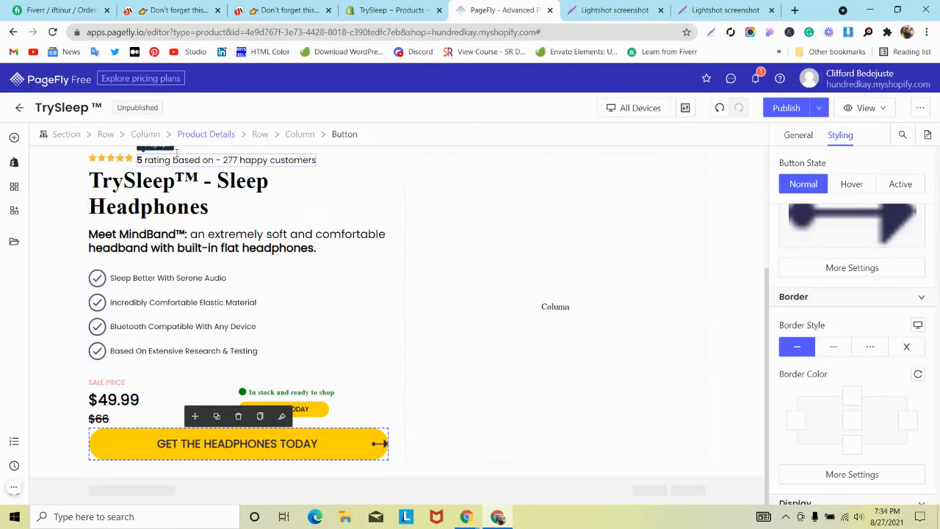
{"action": "left_click", "coordinate": [14, 138]}
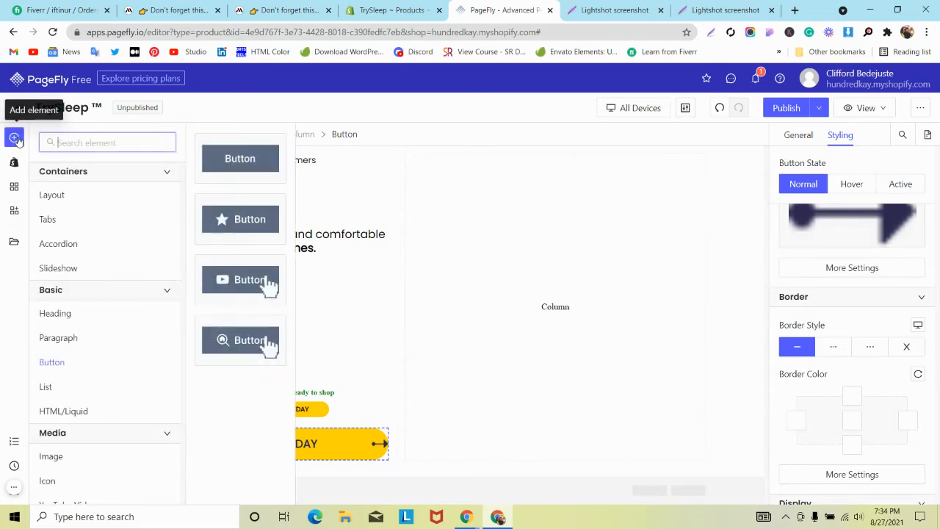
{"action": "mouse_move", "coordinate": [69, 315]}
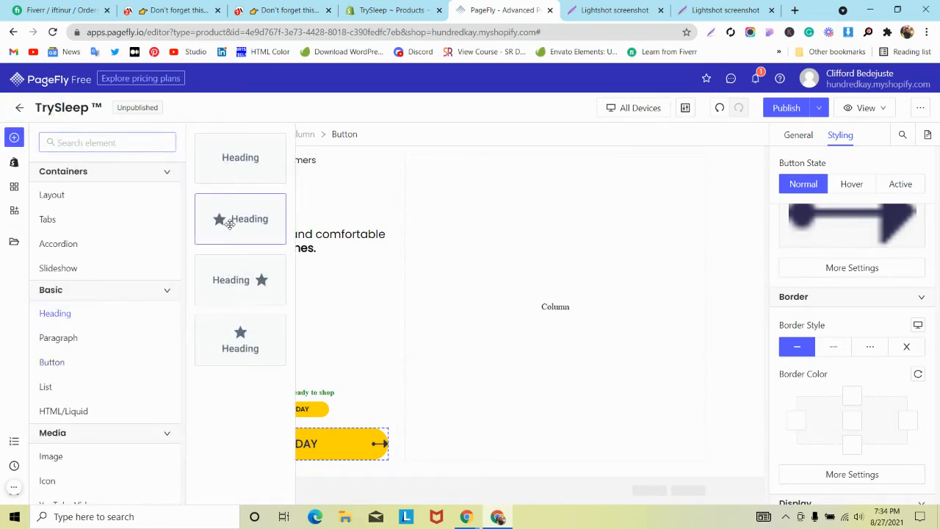
{"action": "left_click_drag", "start_coordinate": [227, 218], "coordinate": [195, 460]}
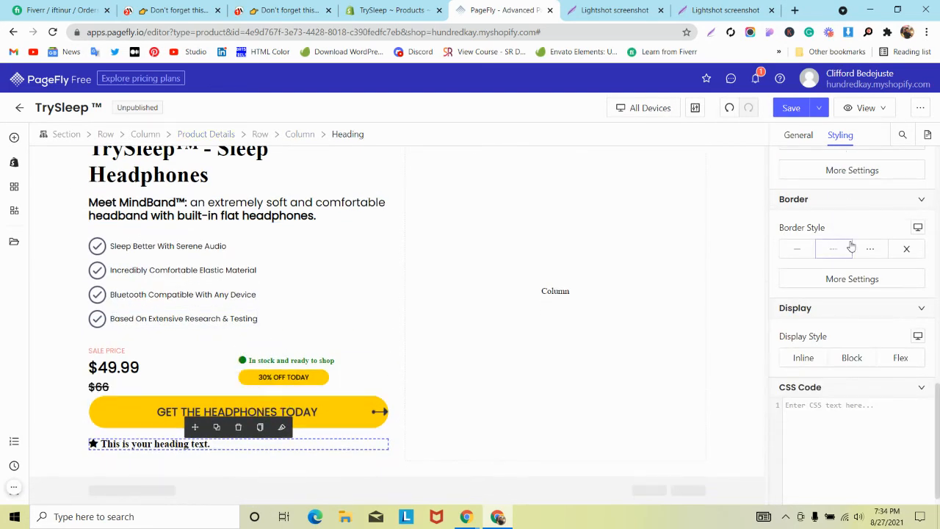
{"action": "scroll", "coordinate": [850, 246], "scroll_direction": "up", "scroll_amount": 5}
{"action": "left_click", "coordinate": [834, 309]}
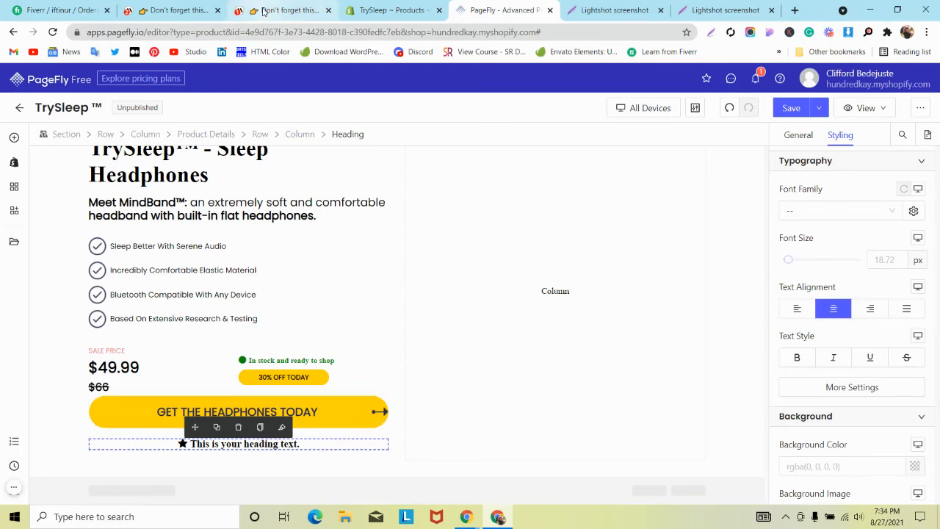
- Copy the text "GUARANTEED SAFE CHECKOUT" from the mindband.co page and replace the PageFly heading's placeholder text with it
{"action": "key", "text": "ctrl+2"}
{"action": "right_click", "coordinate": [264, 242]}
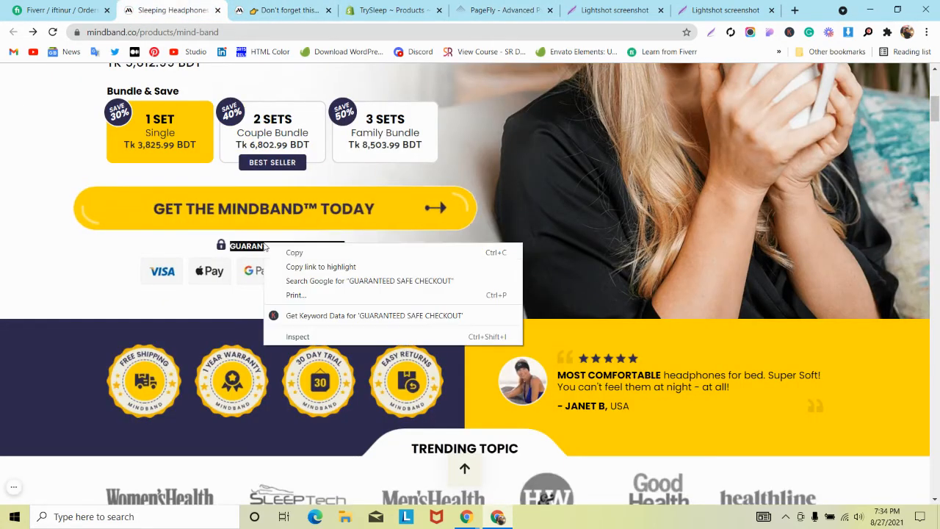
{"action": "left_click", "coordinate": [282, 251]}
{"action": "key", "text": "ctrl+5"}
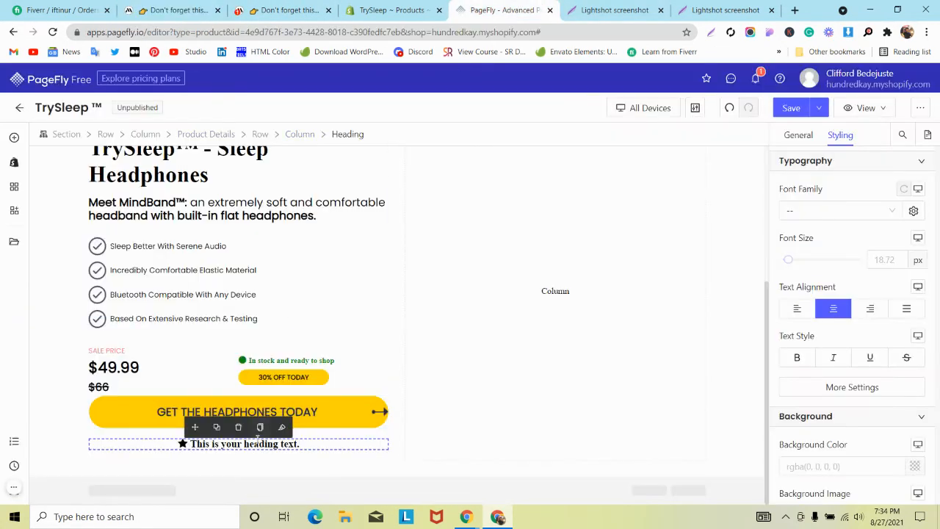
{"action": "left_click", "coordinate": [799, 135]}
{"action": "triple_click", "coordinate": [826, 256]}
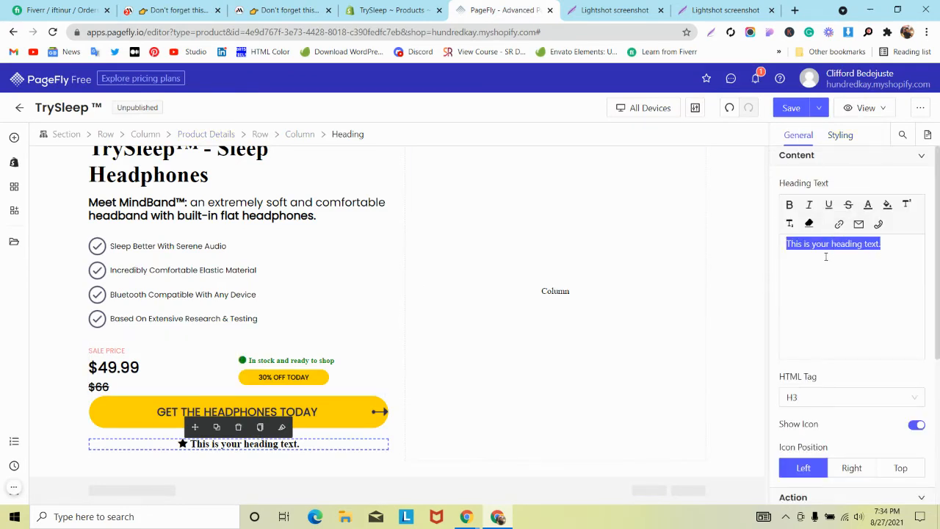
{"action": "key", "text": "ctrl+v"}
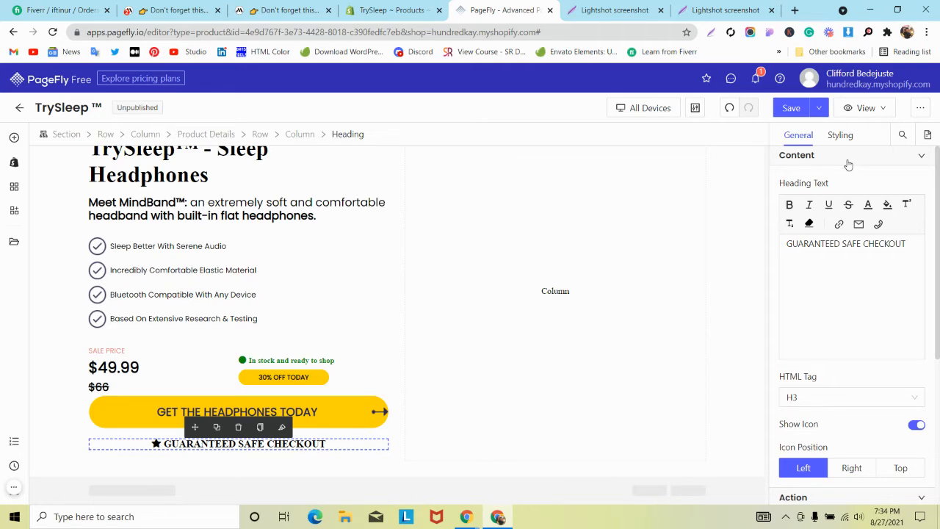
- On the mindband.co page, inspect the typography of the GUARANTEED SAFE CHECKOUT line and copy the font name Futura
{"action": "left_click", "coordinate": [180, 9]}
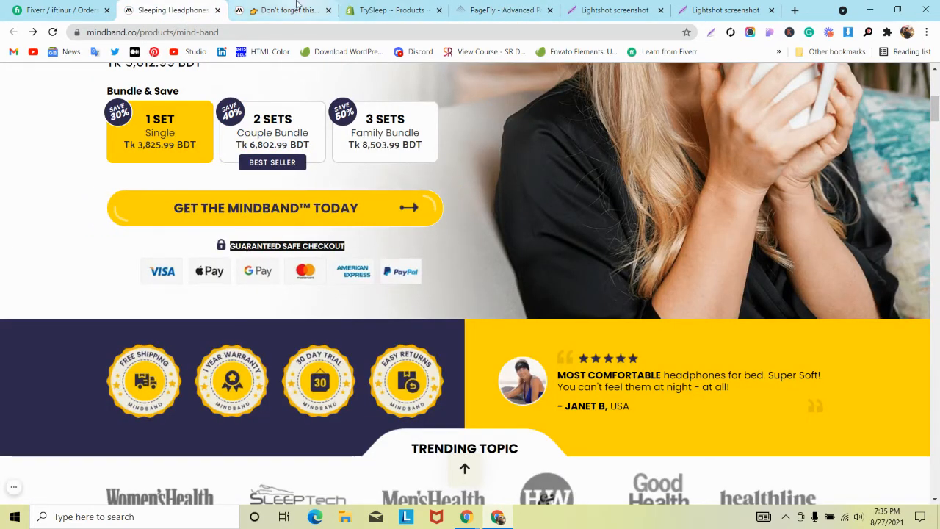
{"action": "left_click", "coordinate": [769, 32]}
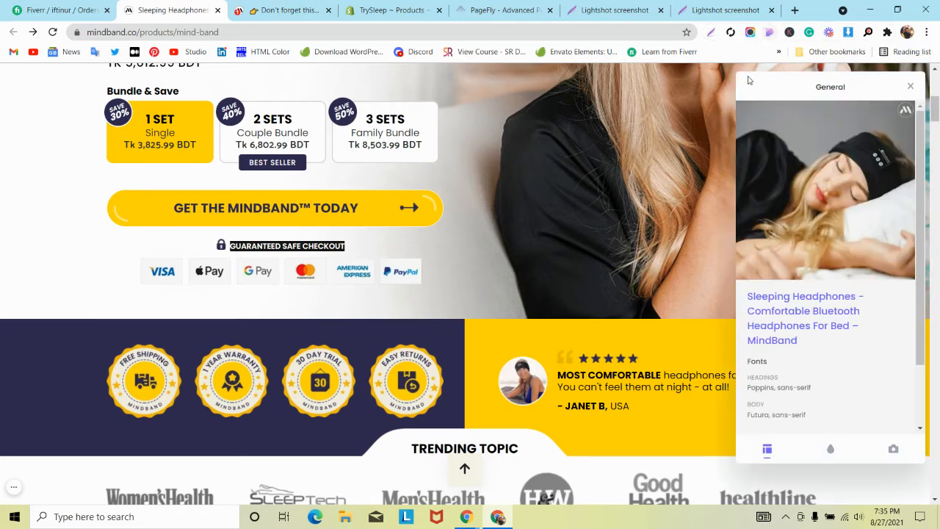
{"action": "left_click", "coordinate": [316, 251]}
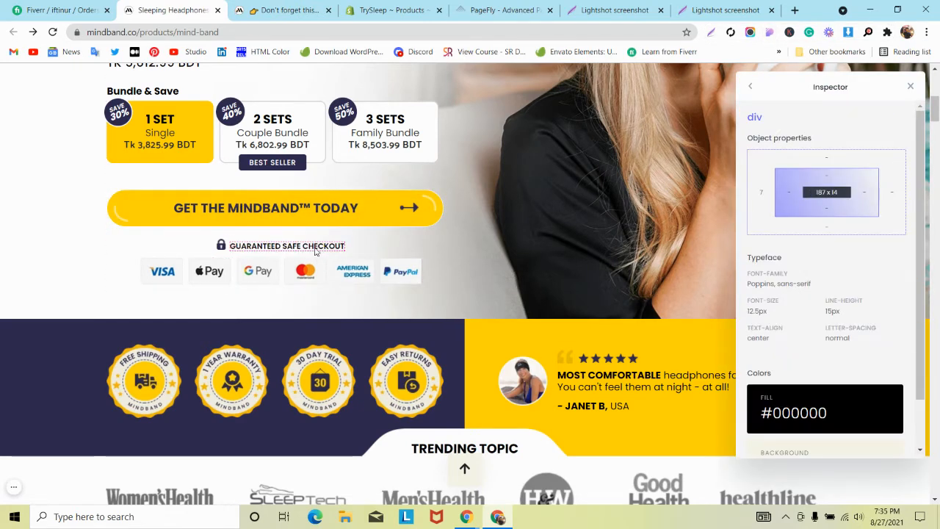
{"action": "left_click", "coordinate": [315, 249]}
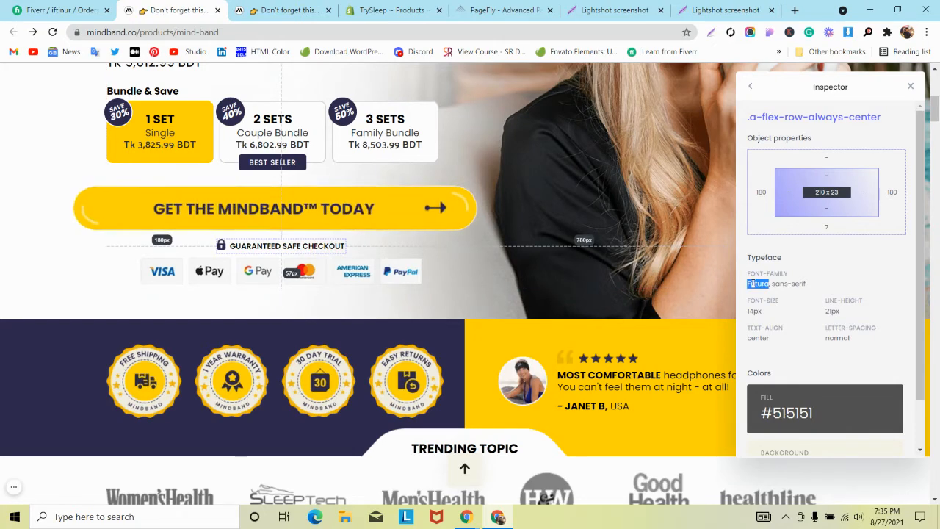
{"action": "double_click", "coordinate": [753, 282]}
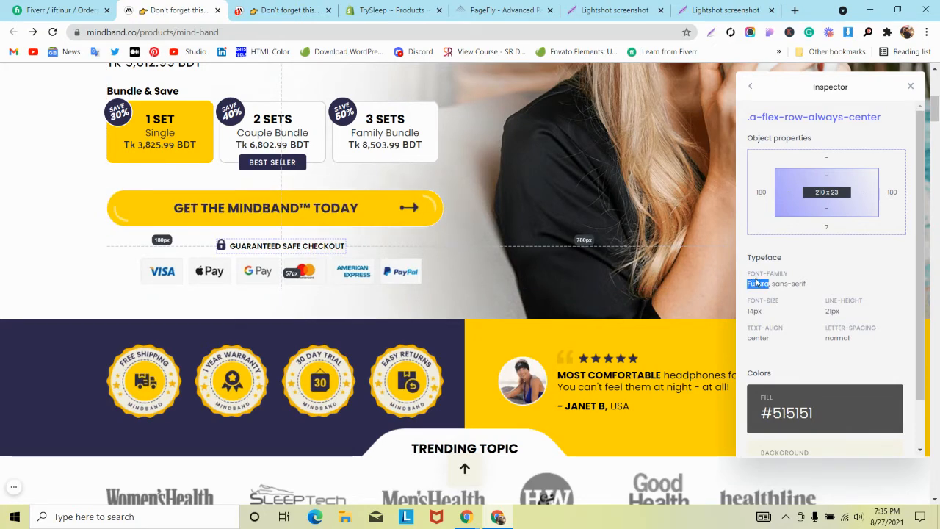
- Back in PageFly, set the GUARANTEED SAFE CHECKOUT heading's font size to 12 px
{"action": "left_click", "coordinate": [459, 5]}
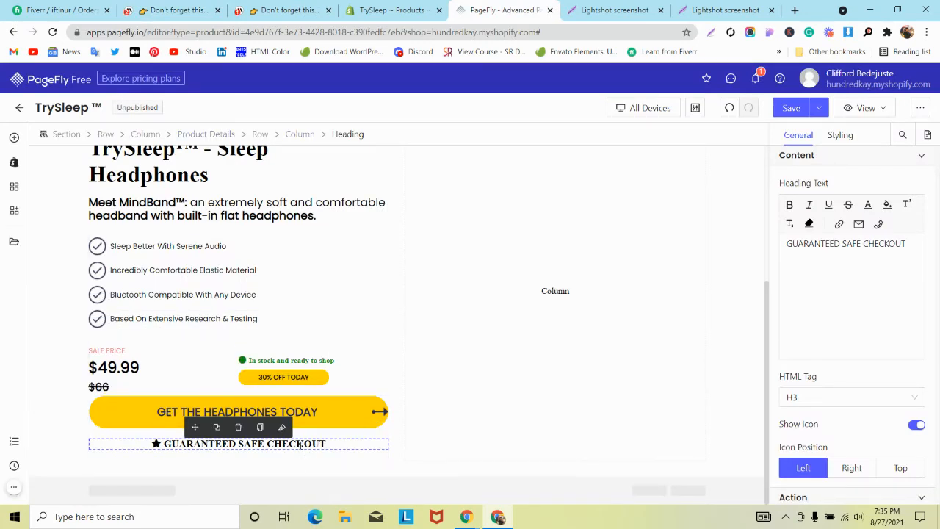
{"action": "left_click", "coordinate": [838, 135]}
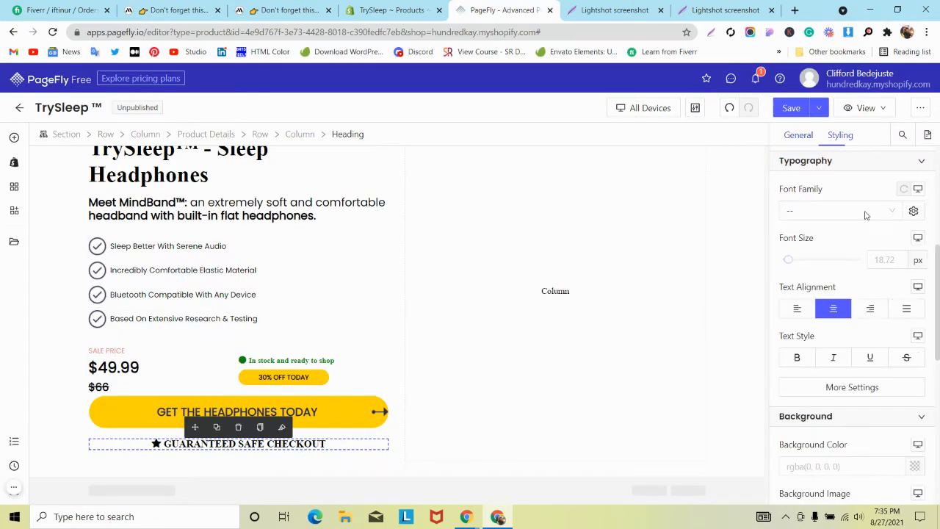
{"action": "left_click", "coordinate": [882, 260]}
{"action": "type", "text": "12"}
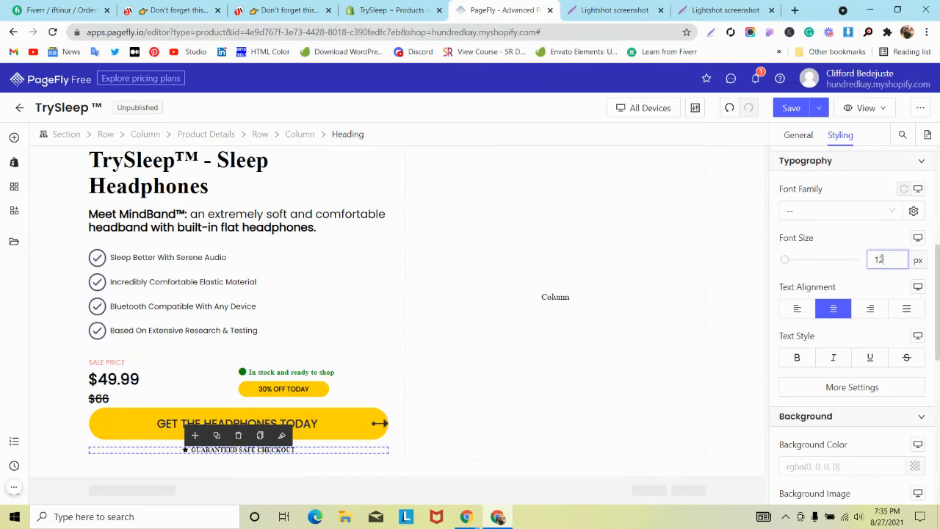
- Search the Font Manager's Google Fonts for Futura and close the manager
{"action": "left_click", "coordinate": [914, 211]}
{"action": "left_click", "coordinate": [371, 198]}
{"action": "key", "text": "super+v"}
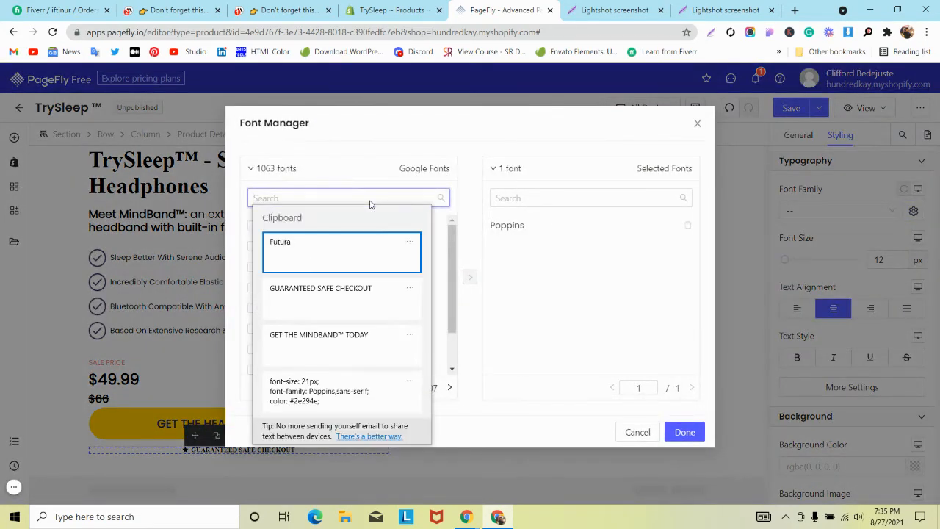
{"action": "left_click", "coordinate": [337, 242]}
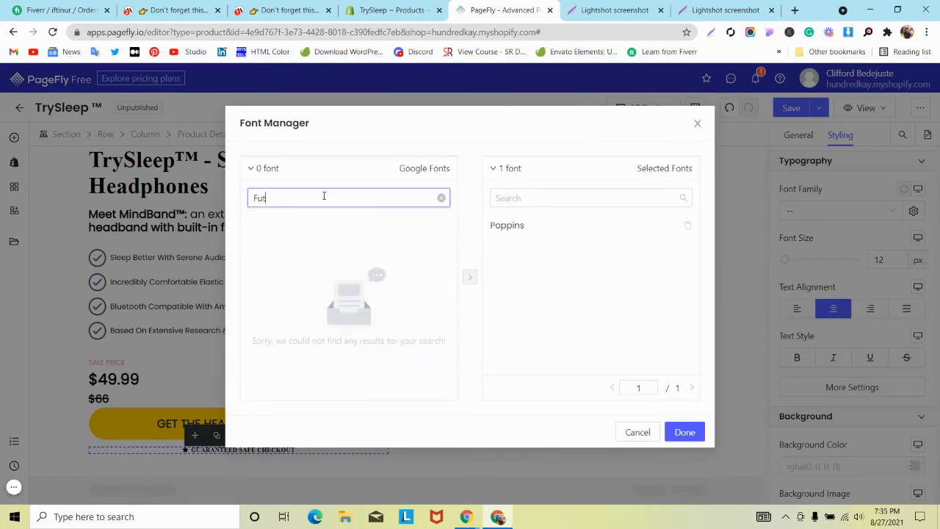
{"action": "key", "text": "BackSpace"}
{"action": "key", "text": "BackSpace"}
{"action": "type", "text": "UT"}
{"action": "key", "text": "BackSpace"}
{"action": "key", "text": "BackSpace"}
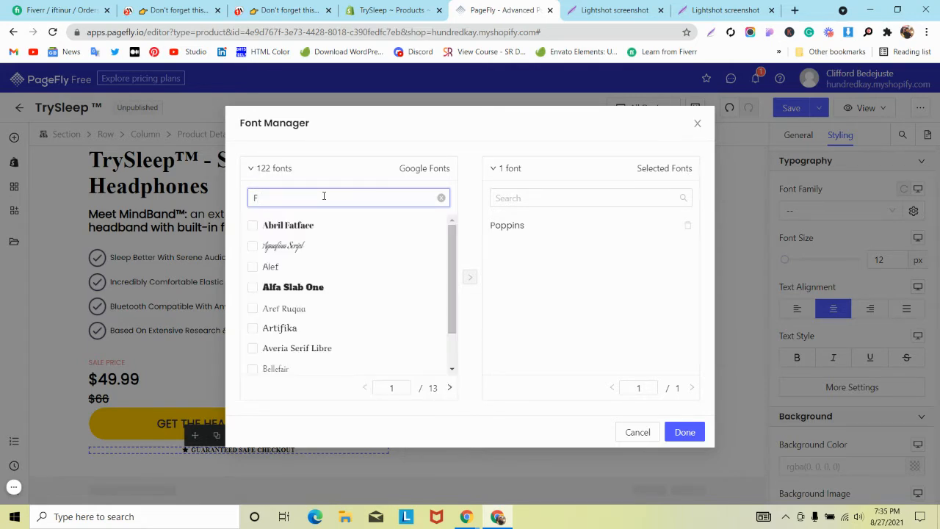
{"action": "key", "text": "Caps_Lock"}
{"action": "key", "text": "BackSpace"}
{"action": "type", "text": "fu"}
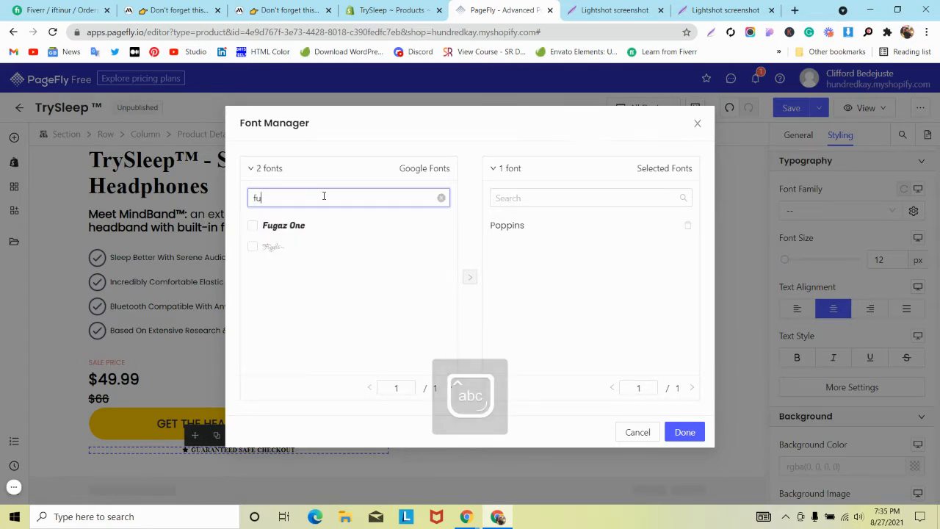
{"action": "key", "text": "BackSpace"}
{"action": "key", "text": "BackSpace"}
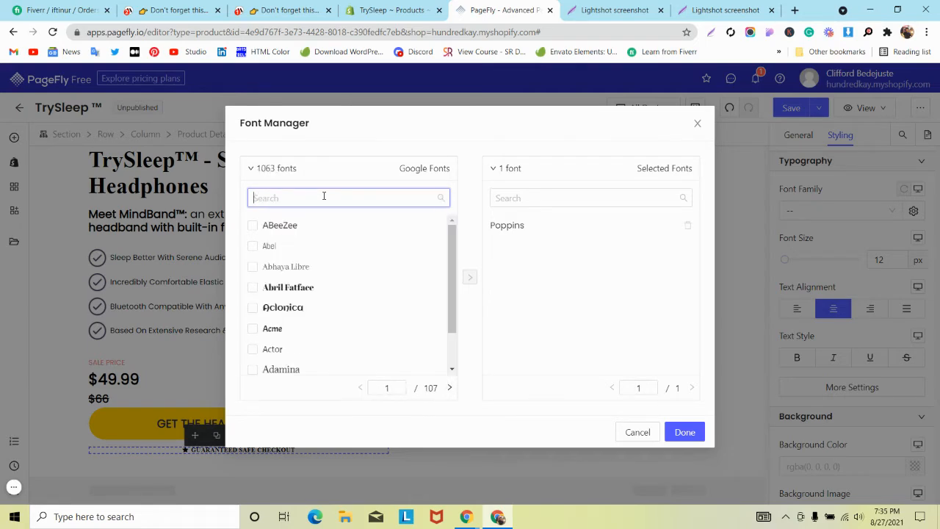
{"action": "left_click", "coordinate": [672, 432]}
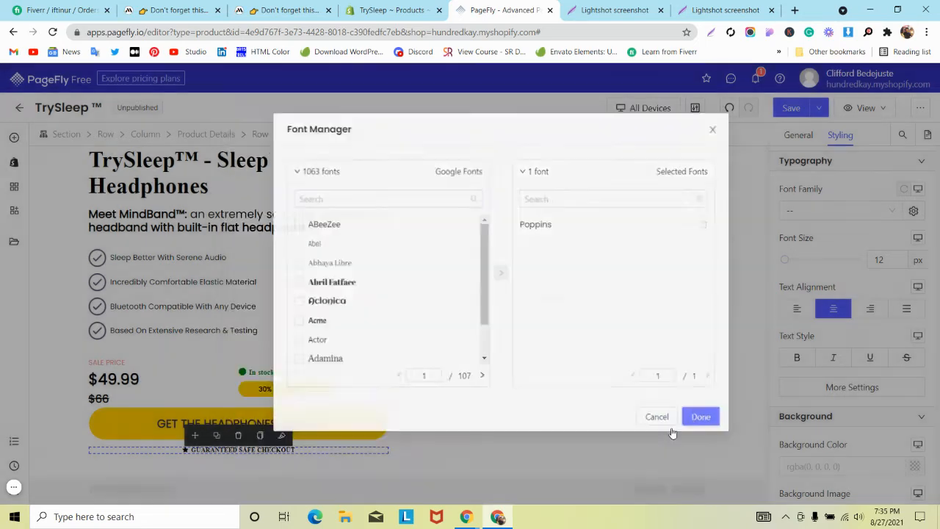
- Set the GUARANTEED SAFE CHECKOUT heading's font family to Poppins
{"action": "left_click", "coordinate": [837, 214]}
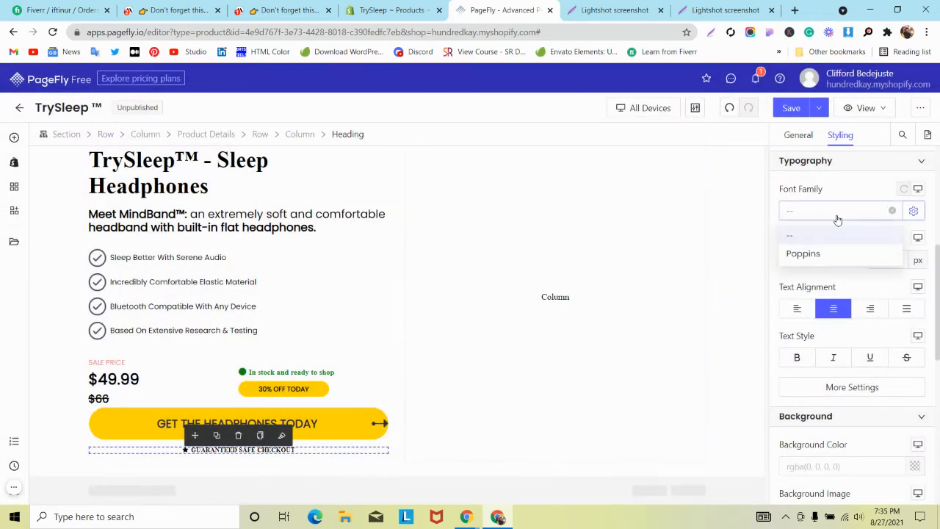
{"action": "left_click", "coordinate": [819, 255]}
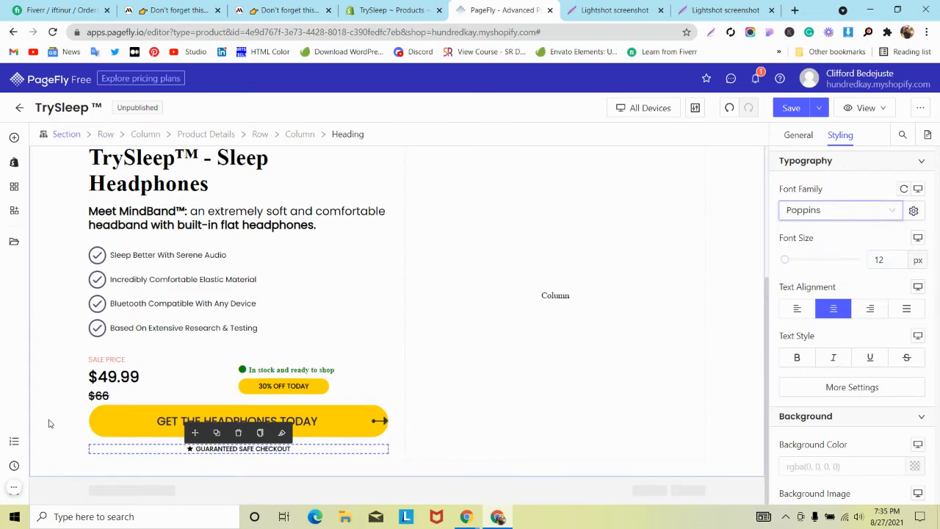
- Open the icon picker for the star icon beside the GUARANTEED SAFE CHECKOUT heading
{"action": "left_click", "coordinate": [190, 449]}
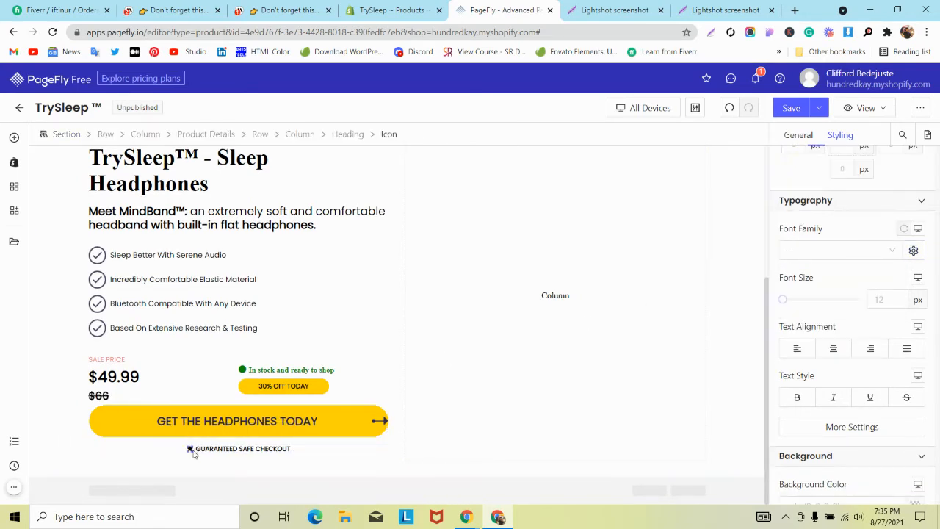
{"action": "scroll", "coordinate": [811, 159], "scroll_direction": "up", "scroll_amount": 5}
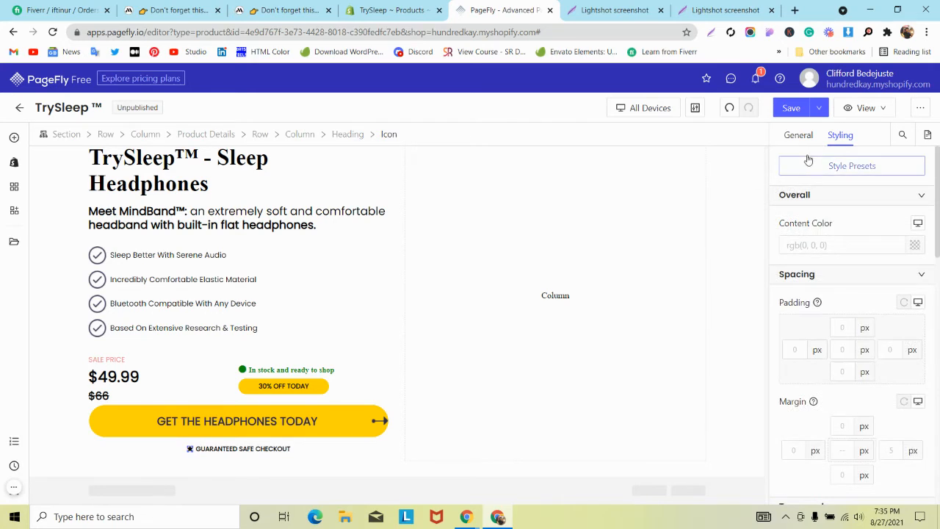
{"action": "left_click", "coordinate": [799, 135]}
{"action": "left_click", "coordinate": [920, 205]}
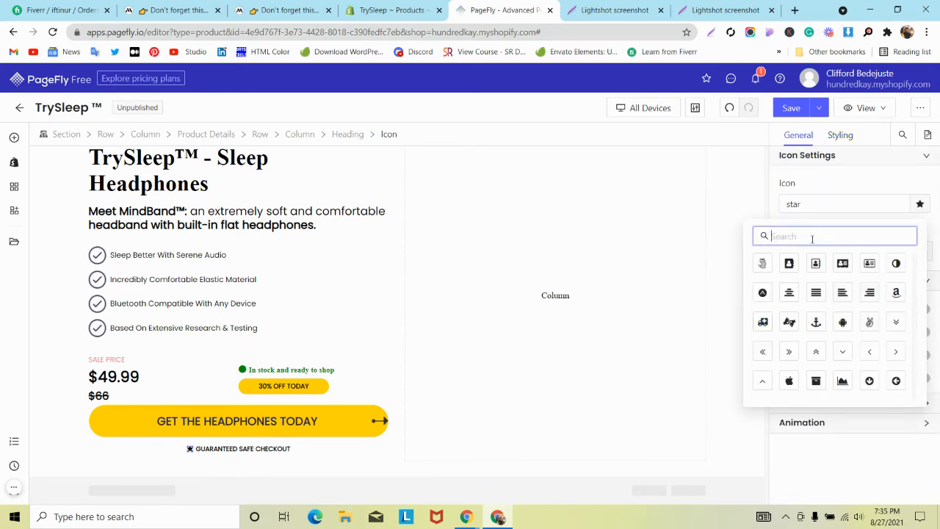
- Browse the icon library for a suitable safe-checkout icon to replace the star beside the GUARANTEED SAFE CHECKOUT heading
{"action": "scroll", "coordinate": [815, 263], "scroll_direction": "down", "scroll_amount": 3}
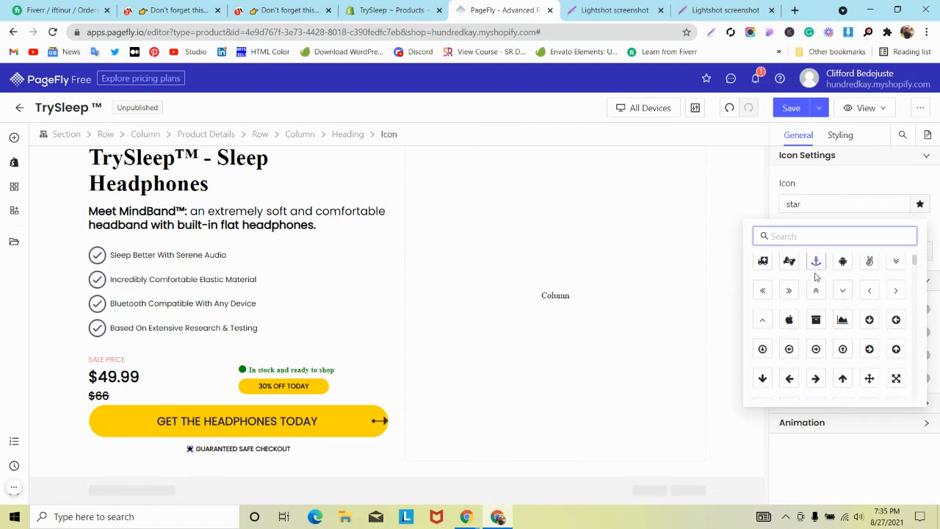
{"action": "scroll", "coordinate": [803, 301], "scroll_direction": "down", "scroll_amount": 8}
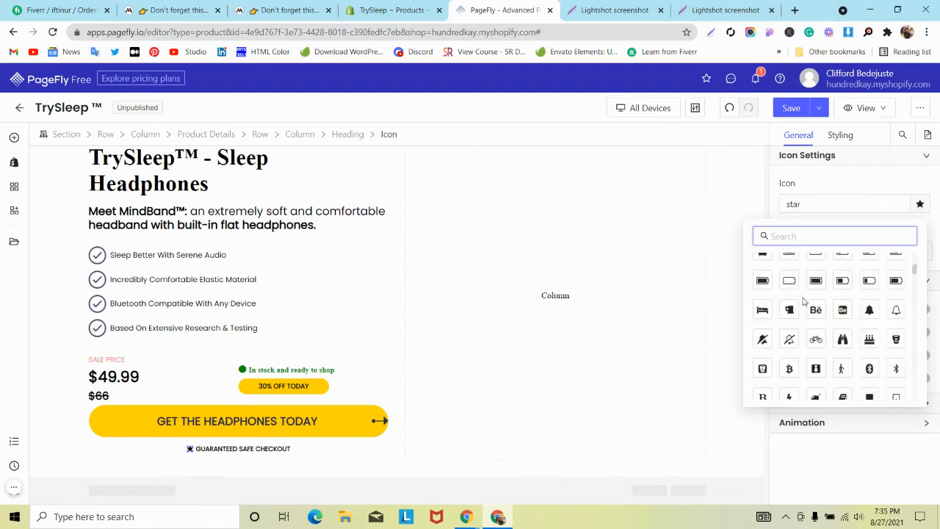
{"action": "scroll", "coordinate": [804, 301], "scroll_direction": "down", "scroll_amount": 10}
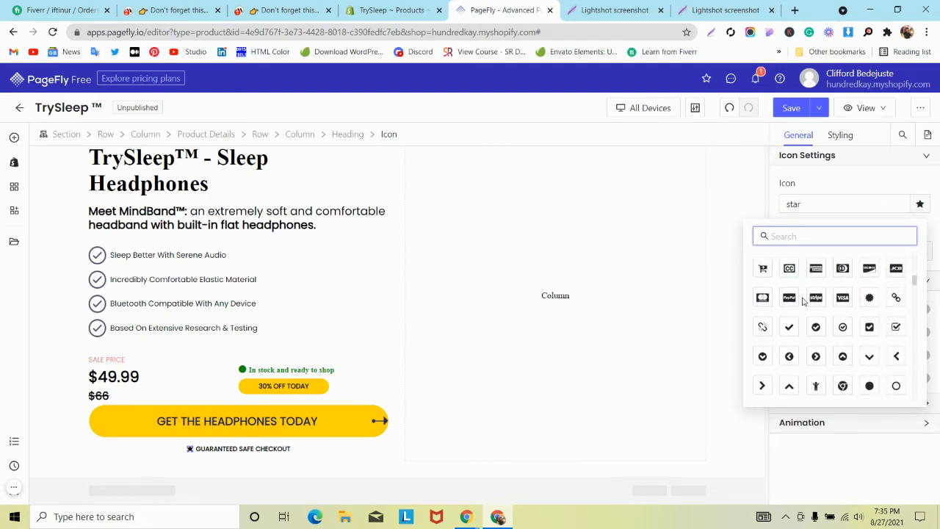
{"action": "scroll", "coordinate": [804, 301], "scroll_direction": "down", "scroll_amount": 8}
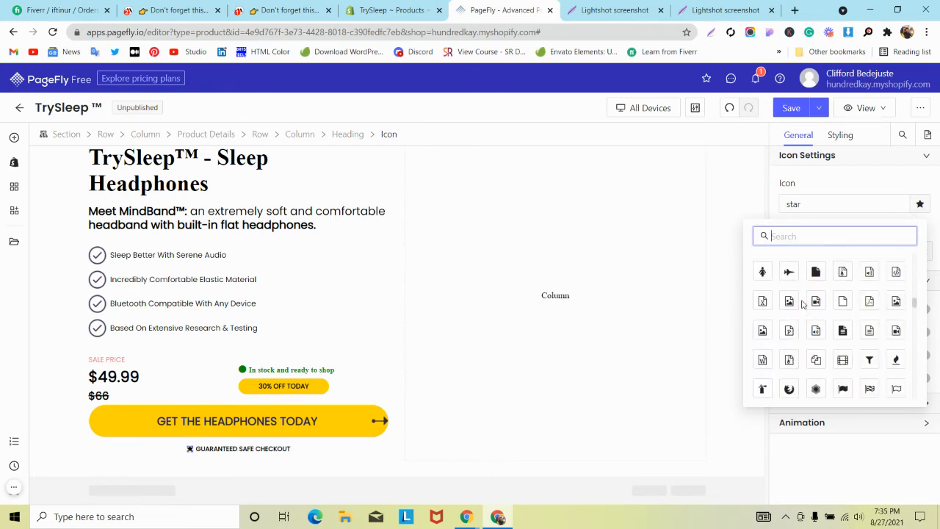
{"action": "scroll", "coordinate": [803, 304], "scroll_direction": "down", "scroll_amount": 3}
{"action": "scroll", "coordinate": [803, 303], "scroll_direction": "down", "scroll_amount": 4}
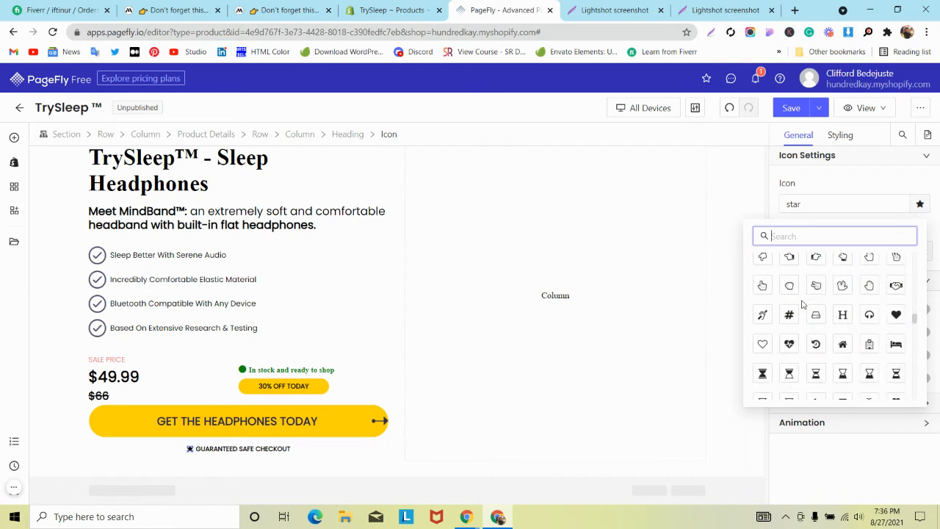
{"action": "scroll", "coordinate": [803, 304], "scroll_direction": "down", "scroll_amount": 10}
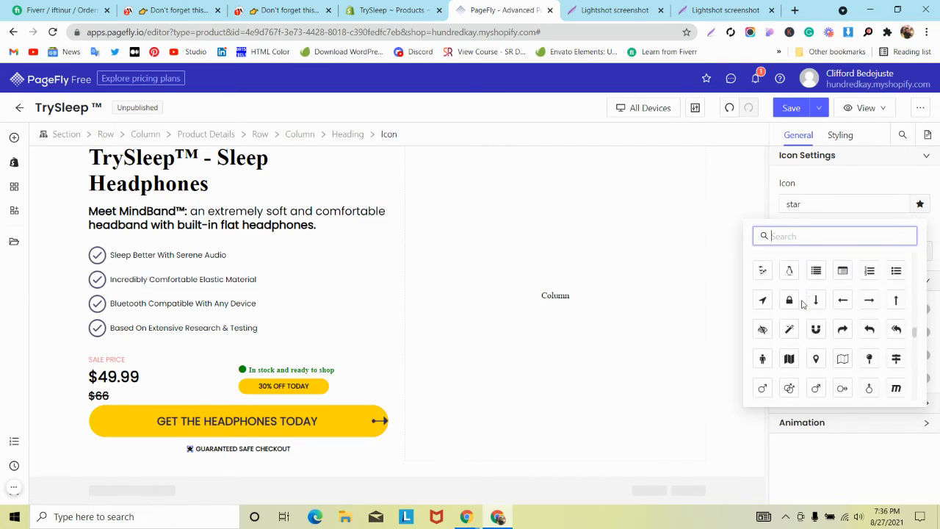
{"action": "scroll", "coordinate": [803, 304], "scroll_direction": "down", "scroll_amount": 4}
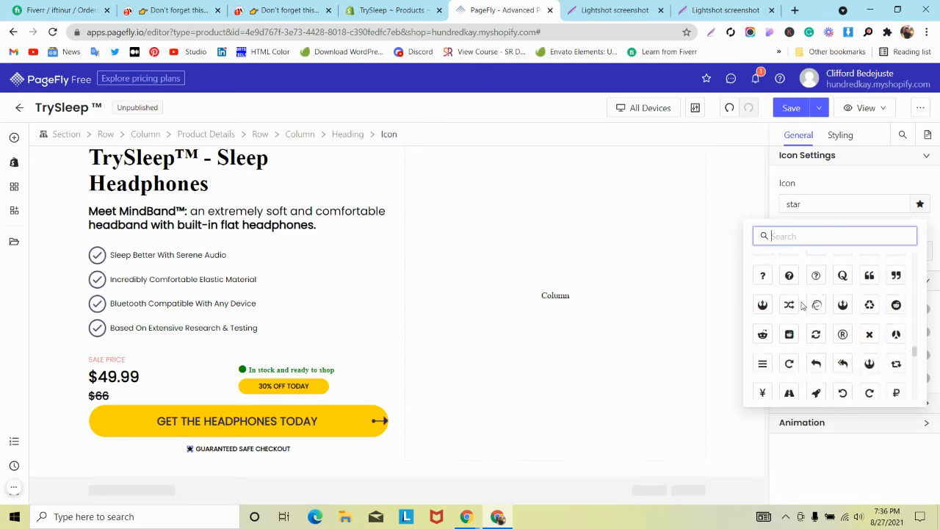
{"action": "scroll", "coordinate": [803, 306], "scroll_direction": "down", "scroll_amount": 4}
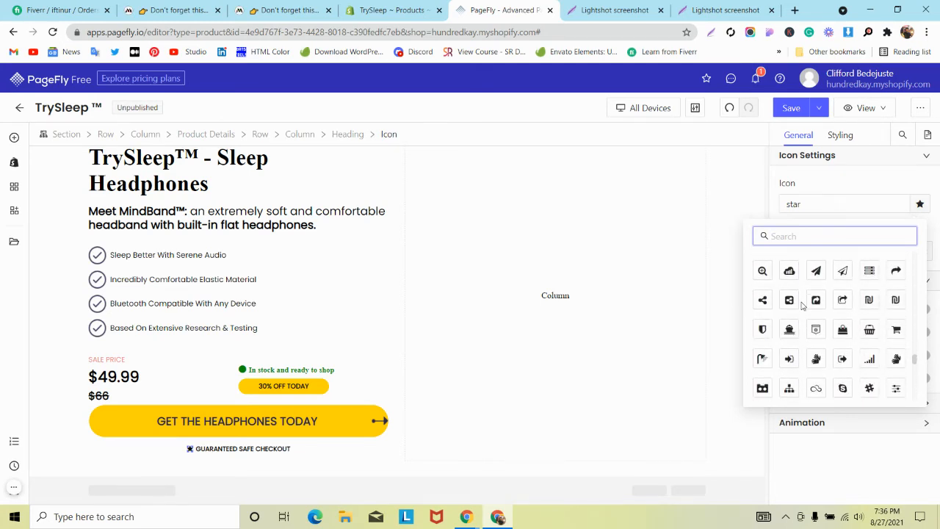
{"action": "scroll", "coordinate": [803, 306], "scroll_direction": "down", "scroll_amount": 8}
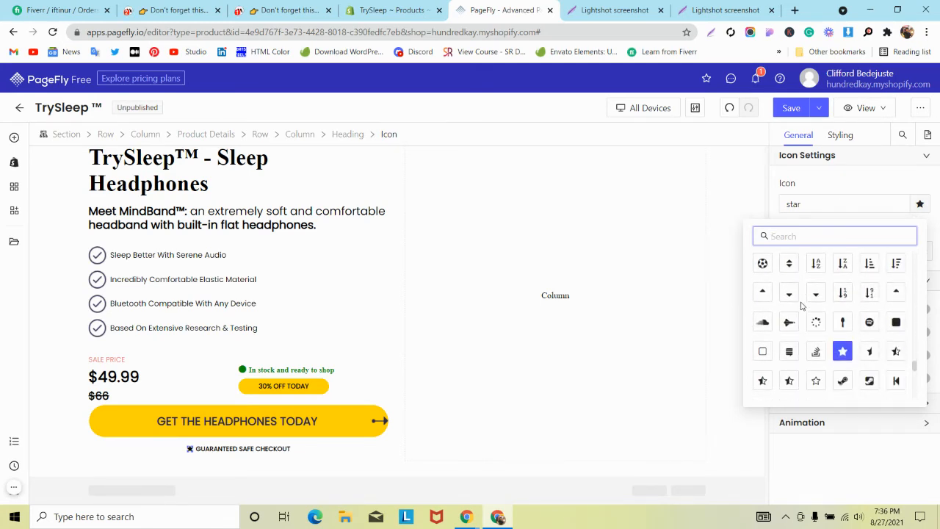
{"action": "scroll", "coordinate": [803, 305], "scroll_direction": "down", "scroll_amount": 2}
{"action": "scroll", "coordinate": [799, 304], "scroll_direction": "down", "scroll_amount": 2}
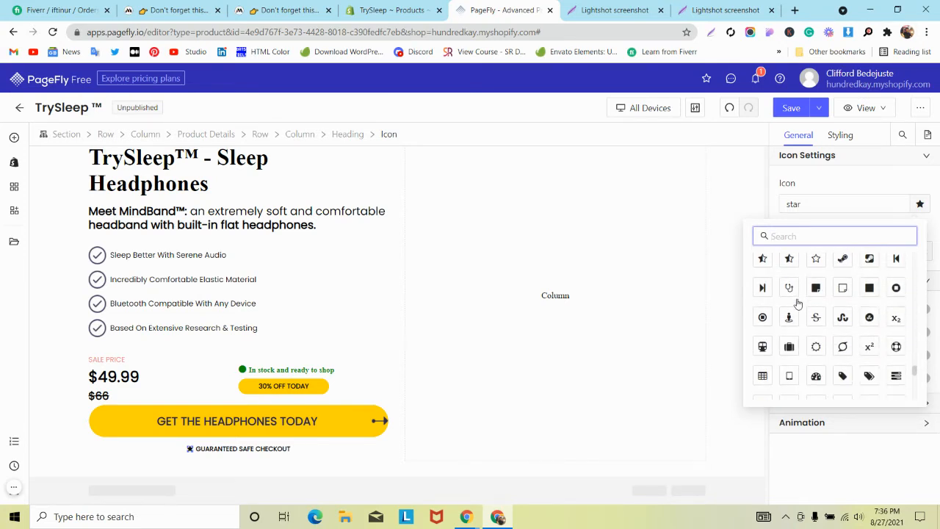
{"action": "scroll", "coordinate": [798, 303], "scroll_direction": "down", "scroll_amount": 4}
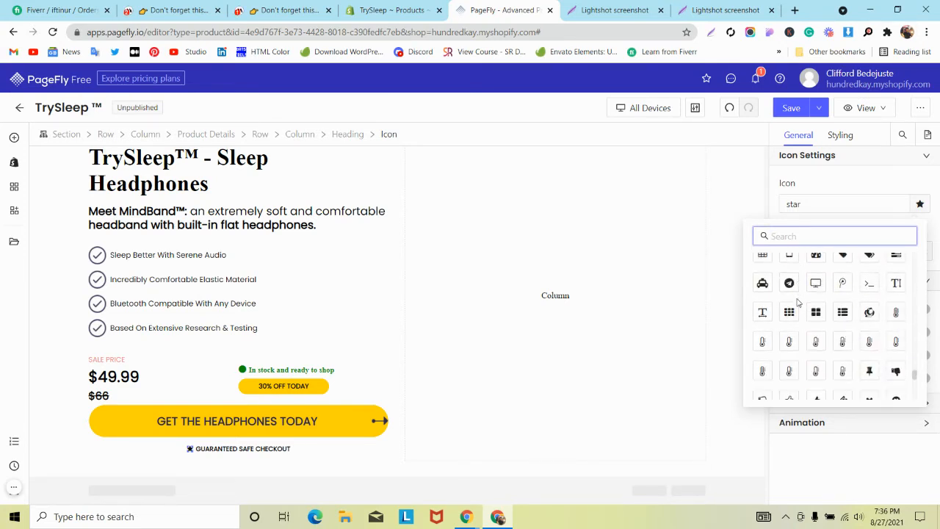
{"action": "scroll", "coordinate": [799, 303], "scroll_direction": "down", "scroll_amount": 4}
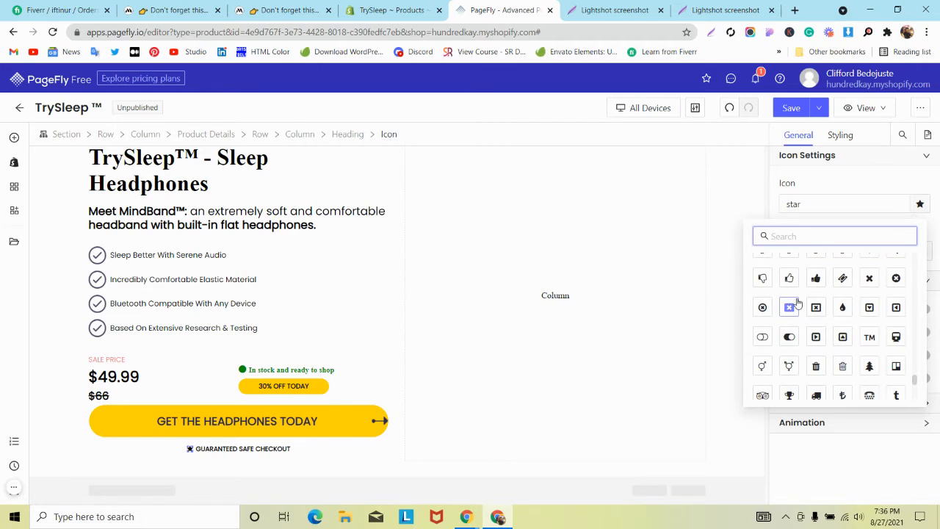
{"action": "scroll", "coordinate": [799, 304], "scroll_direction": "down", "scroll_amount": 2}
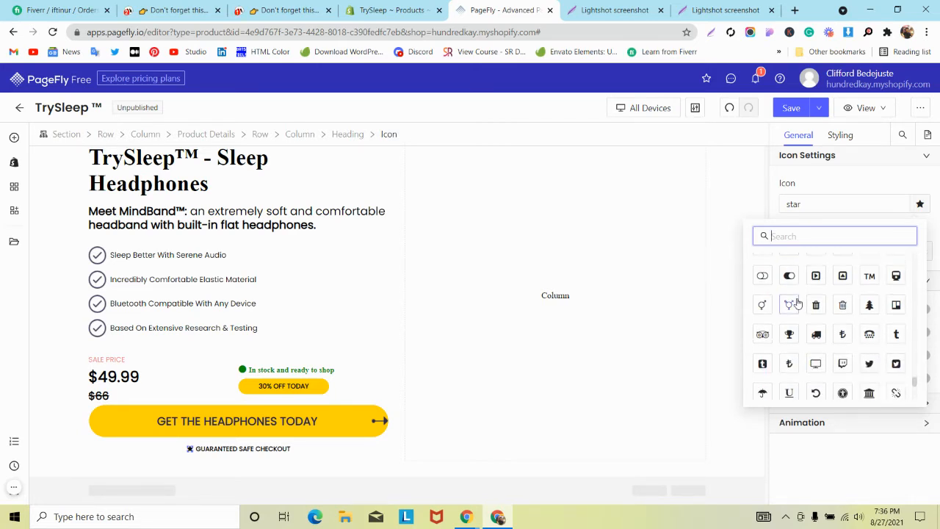
{"action": "scroll", "coordinate": [799, 303], "scroll_direction": "down", "scroll_amount": 6}
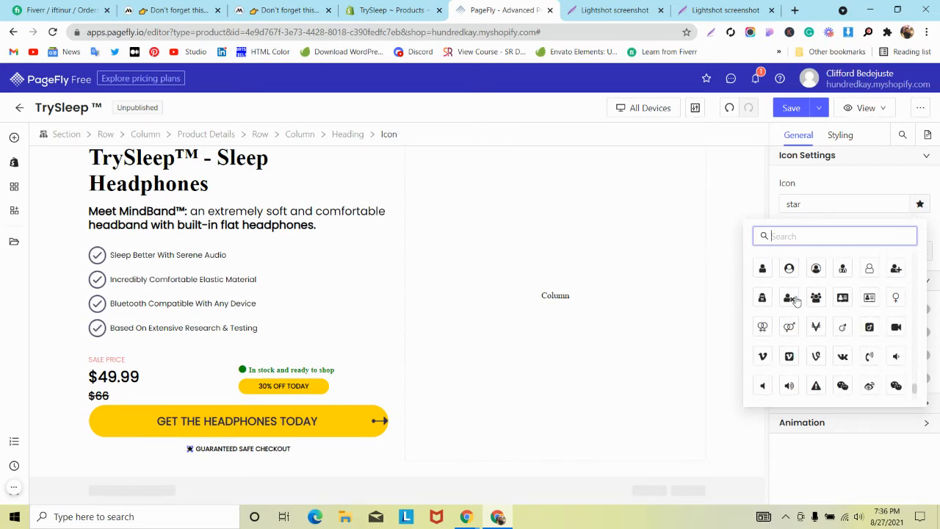
{"action": "scroll", "coordinate": [795, 301], "scroll_direction": "down", "scroll_amount": 7}
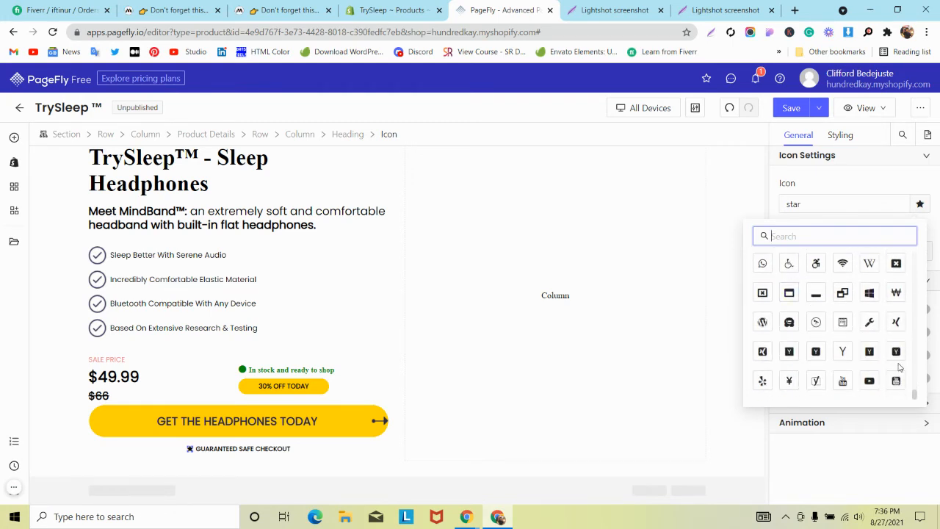
{"action": "scroll", "coordinate": [898, 366], "scroll_direction": "up", "scroll_amount": 7}
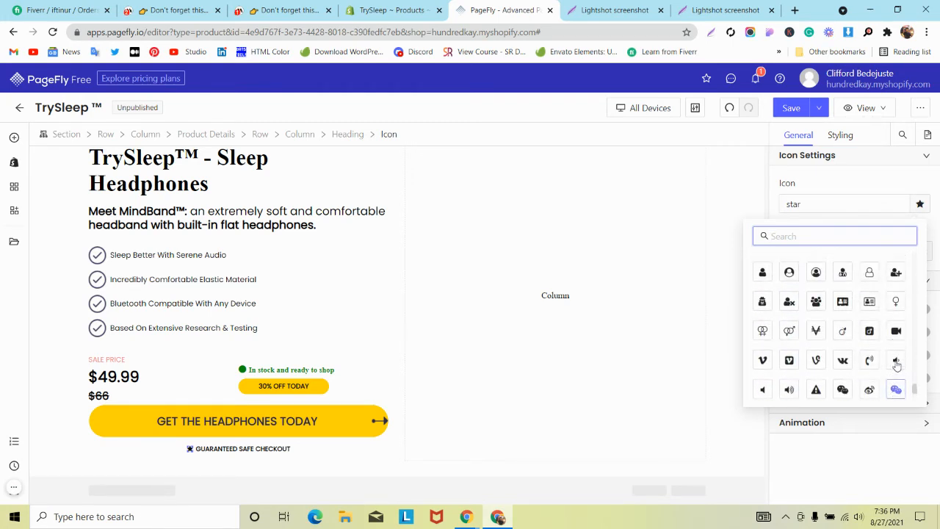
{"action": "scroll", "coordinate": [896, 365], "scroll_direction": "up", "scroll_amount": 5}
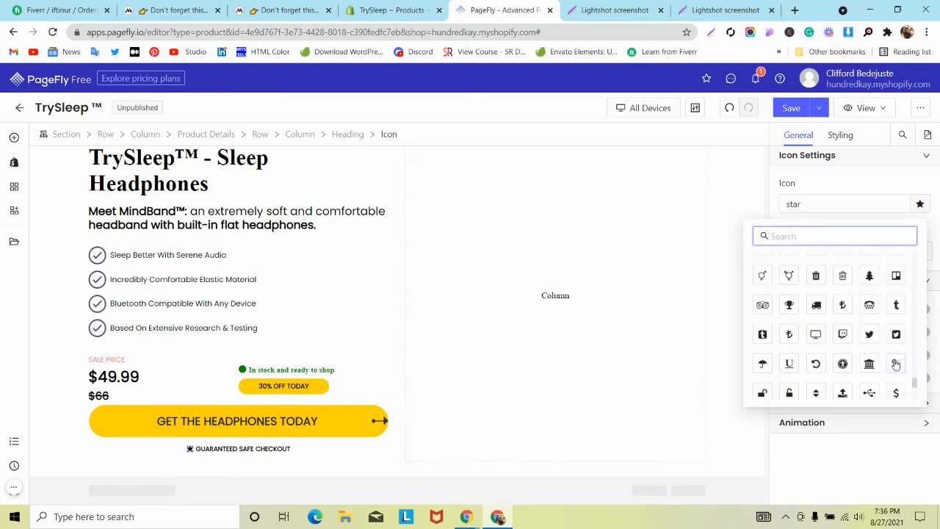
{"action": "scroll", "coordinate": [895, 364], "scroll_direction": "up", "scroll_amount": 2}
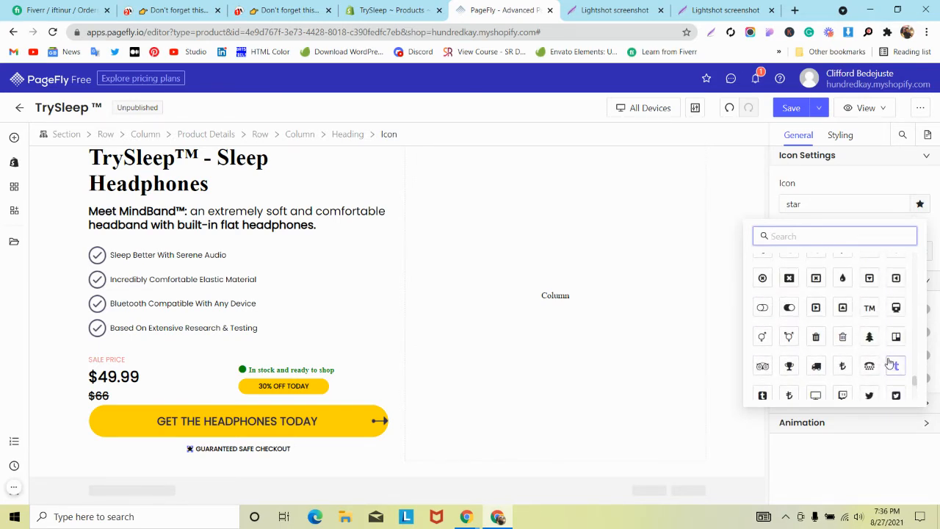
{"action": "scroll", "coordinate": [891, 365], "scroll_direction": "up", "scroll_amount": 2}
{"action": "scroll", "coordinate": [890, 365], "scroll_direction": "up", "scroll_amount": 3}
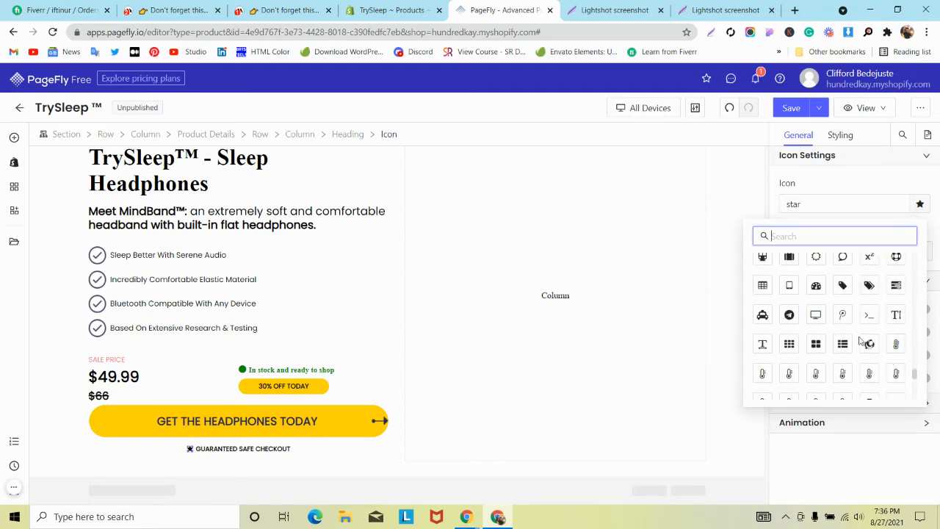
{"action": "scroll", "coordinate": [861, 341], "scroll_direction": "up", "scroll_amount": 3}
{"action": "scroll", "coordinate": [861, 341], "scroll_direction": "up", "scroll_amount": 4}
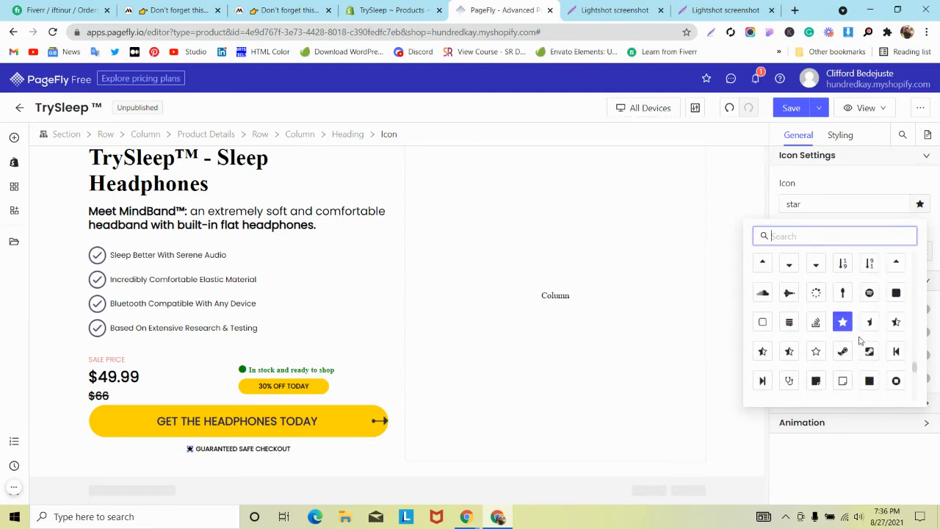
{"action": "scroll", "coordinate": [858, 342], "scroll_direction": "up", "scroll_amount": 2}
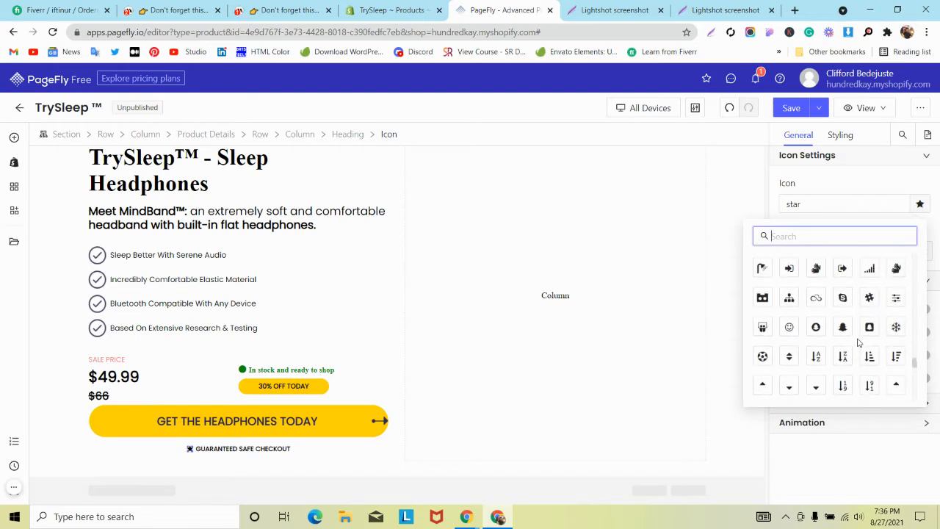
{"action": "scroll", "coordinate": [859, 342], "scroll_direction": "up", "scroll_amount": 2}
{"action": "scroll", "coordinate": [859, 342], "scroll_direction": "up", "scroll_amount": 2}
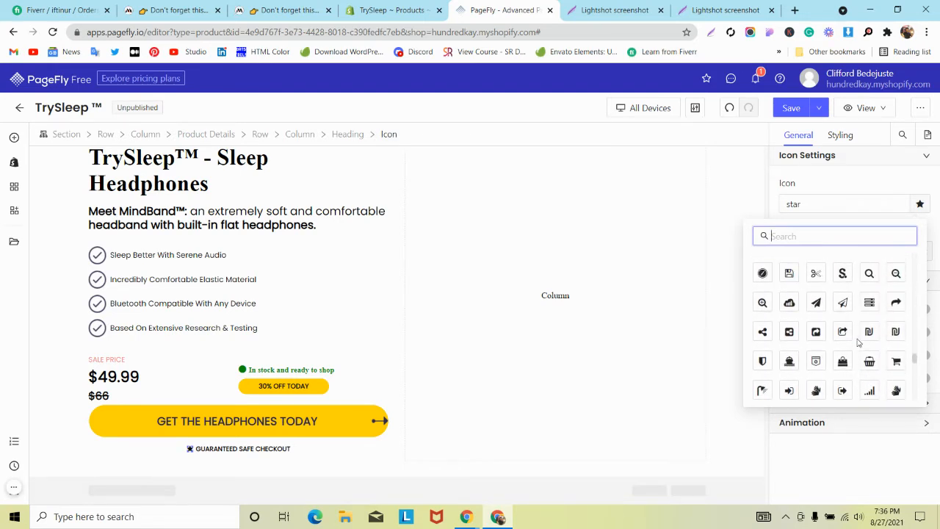
{"action": "scroll", "coordinate": [859, 343], "scroll_direction": "up", "scroll_amount": 2}
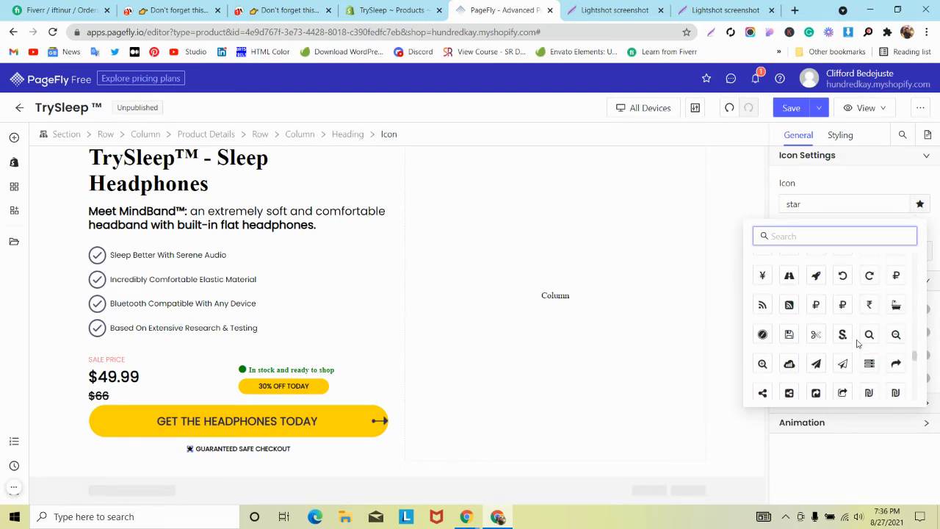
{"action": "scroll", "coordinate": [858, 344], "scroll_direction": "up", "scroll_amount": 2}
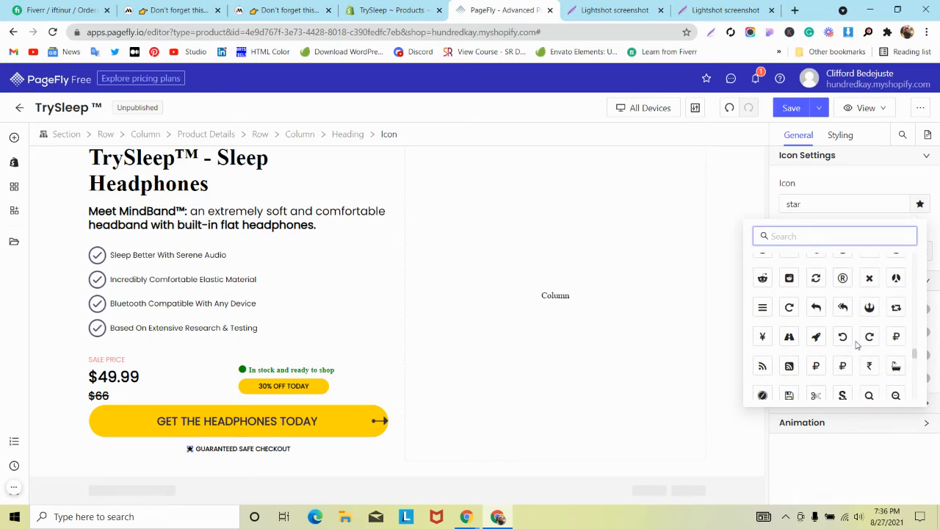
{"action": "scroll", "coordinate": [856, 345], "scroll_direction": "up", "scroll_amount": 2}
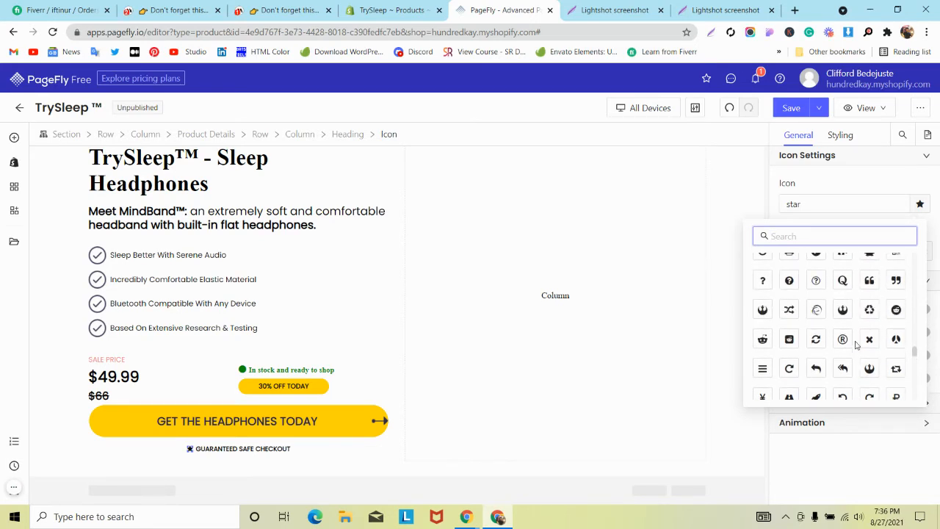
{"action": "scroll", "coordinate": [856, 345], "scroll_direction": "up", "scroll_amount": 2}
{"action": "scroll", "coordinate": [856, 345], "scroll_direction": "up", "scroll_amount": 2}
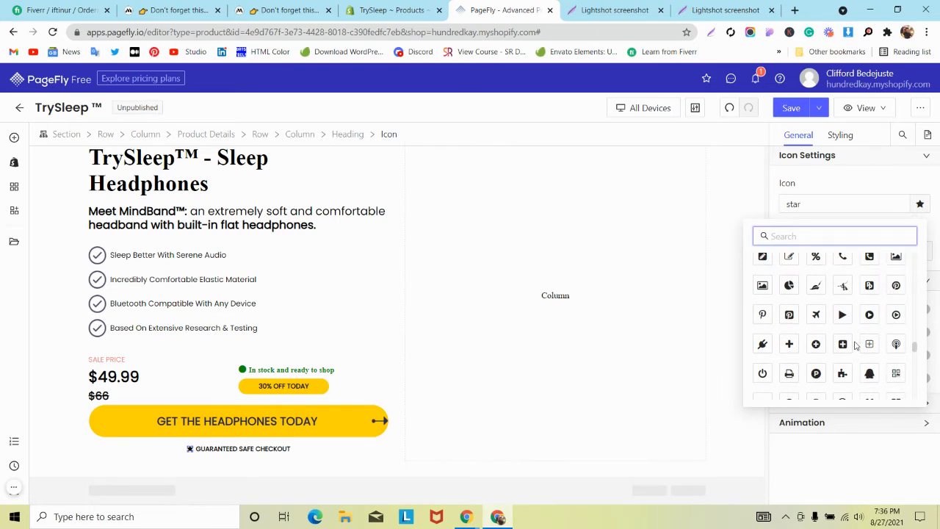
{"action": "scroll", "coordinate": [856, 347], "scroll_direction": "up", "scroll_amount": 2}
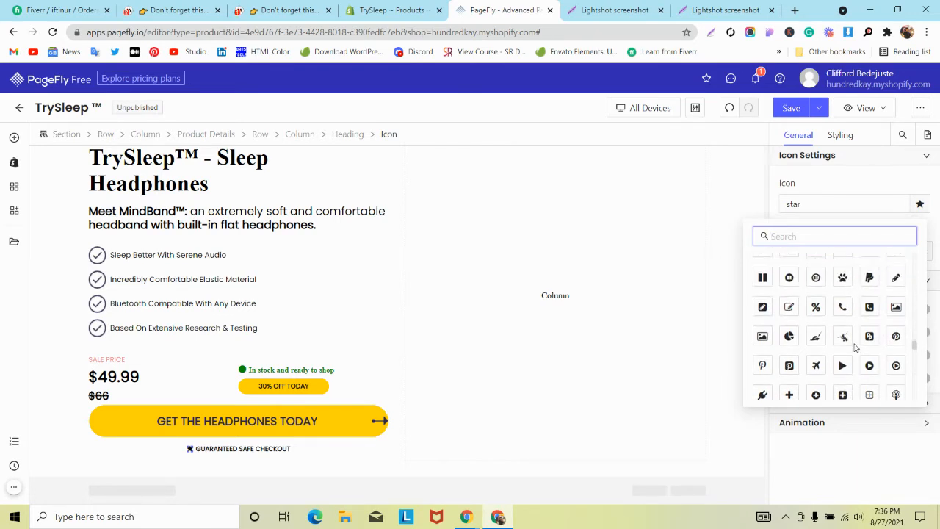
{"action": "scroll", "coordinate": [856, 348], "scroll_direction": "up", "scroll_amount": 2}
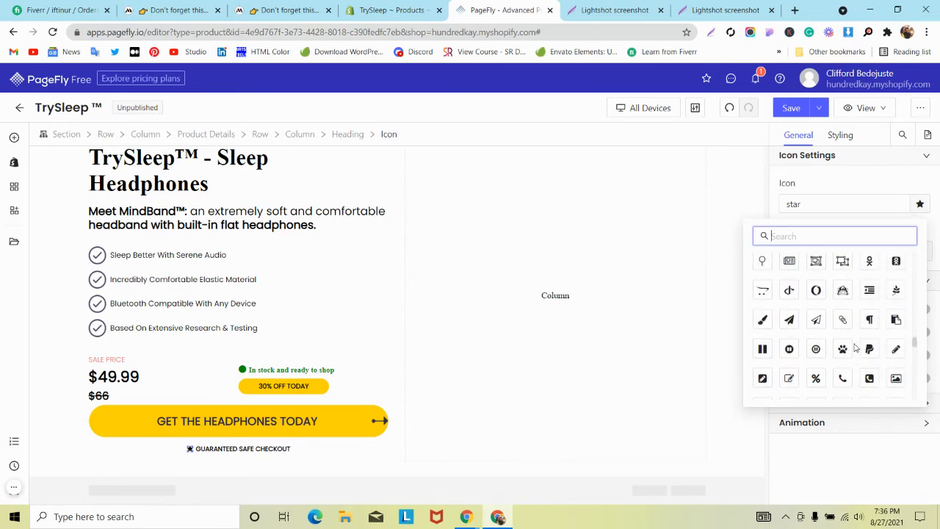
{"action": "scroll", "coordinate": [856, 348], "scroll_direction": "up", "scroll_amount": 4}
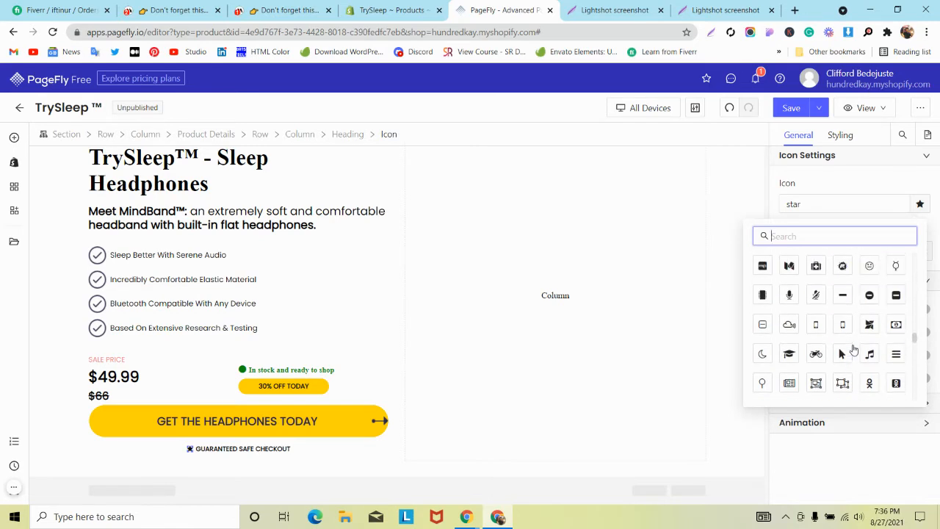
{"action": "scroll", "coordinate": [855, 349], "scroll_direction": "up", "scroll_amount": 2}
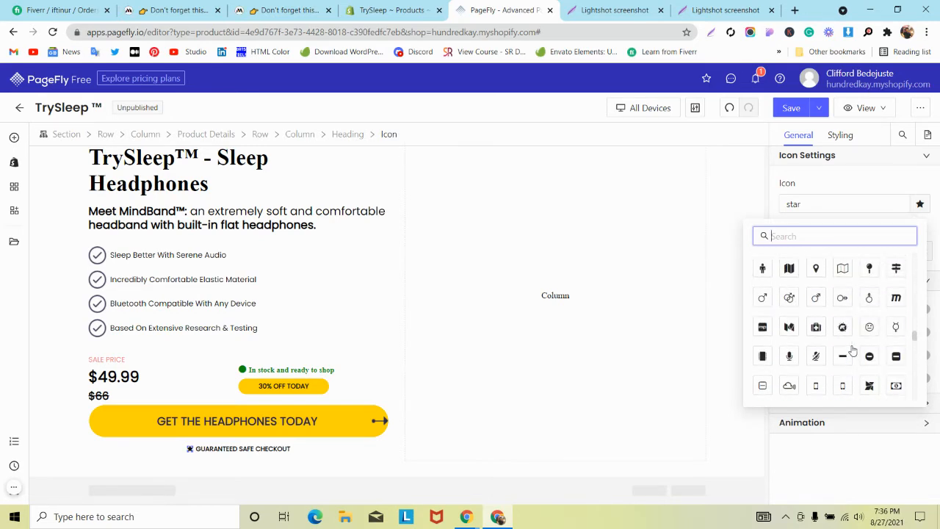
{"action": "scroll", "coordinate": [852, 350], "scroll_direction": "up", "scroll_amount": 2}
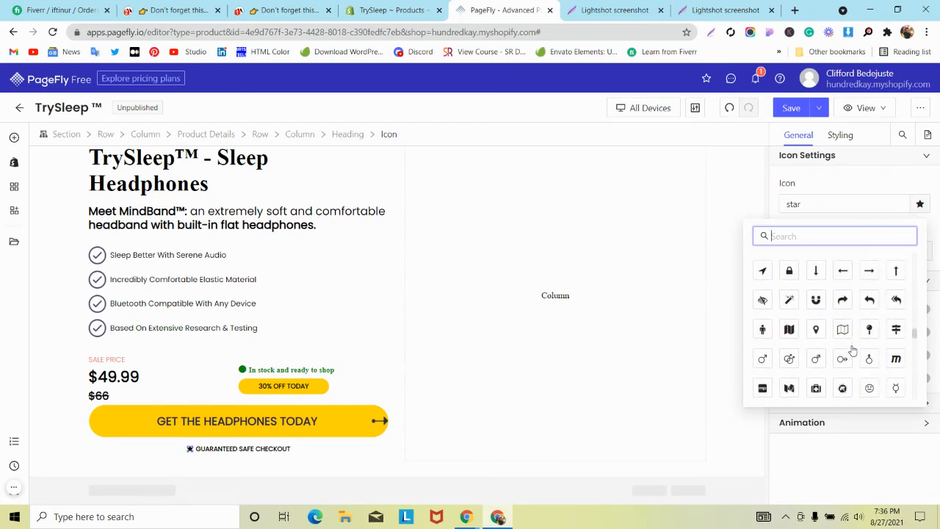
{"action": "scroll", "coordinate": [852, 350], "scroll_direction": "up", "scroll_amount": 2}
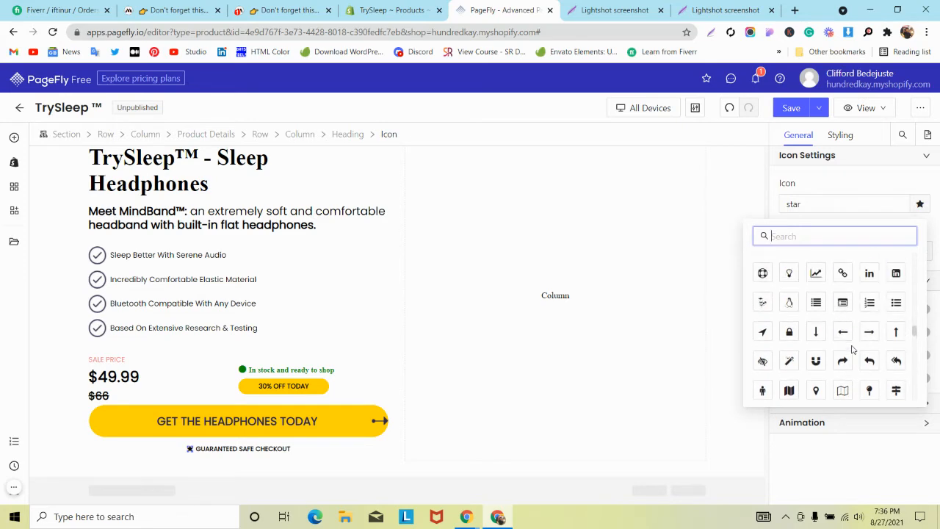
- Replace the star beside GUARANTEED SAFE CHECKOUT with the lock icon and inspect the lock image's size on mindband.co
{"action": "left_click", "coordinate": [791, 331]}
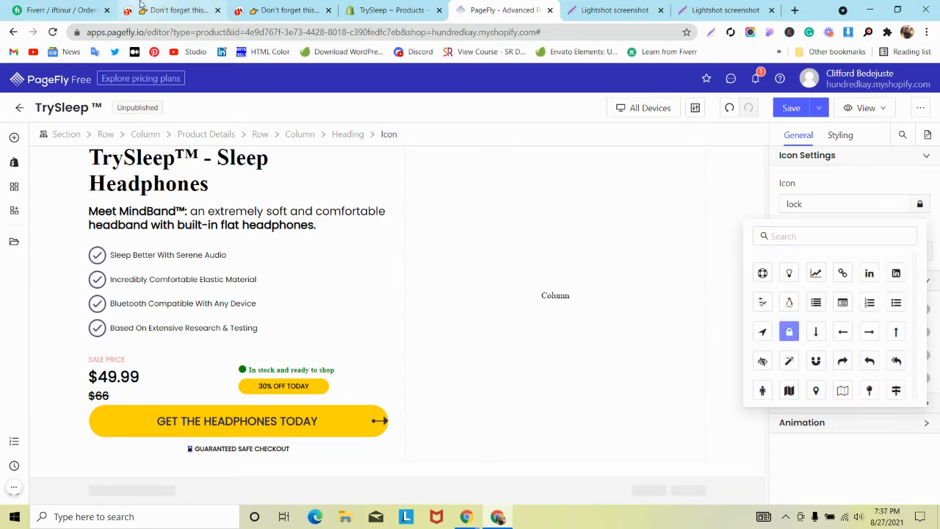
{"action": "left_click", "coordinate": [170, 10]}
{"action": "left_click", "coordinate": [223, 250]}
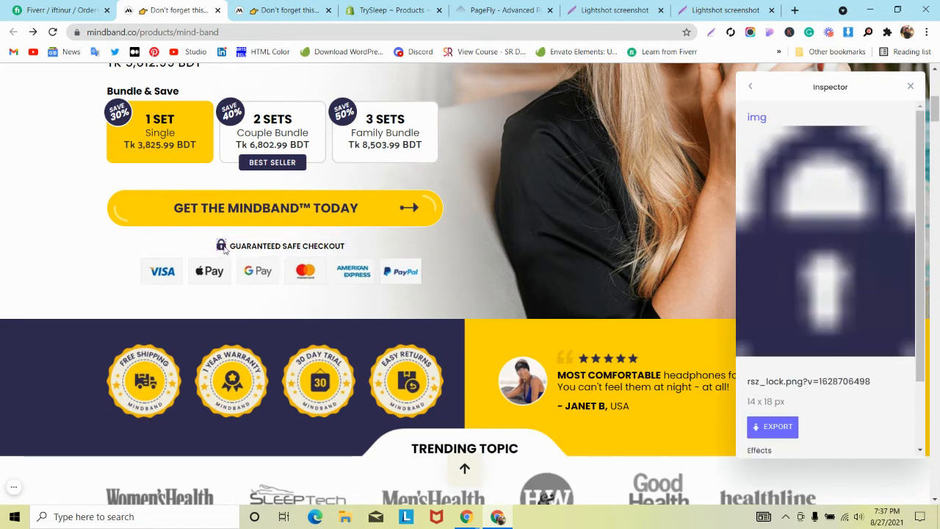
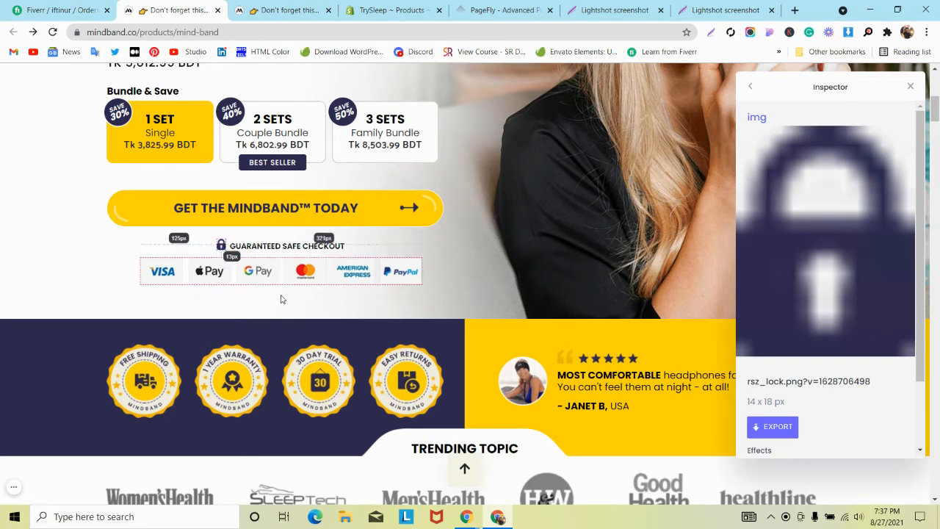
{"action": "left_click", "coordinate": [500, 10]}
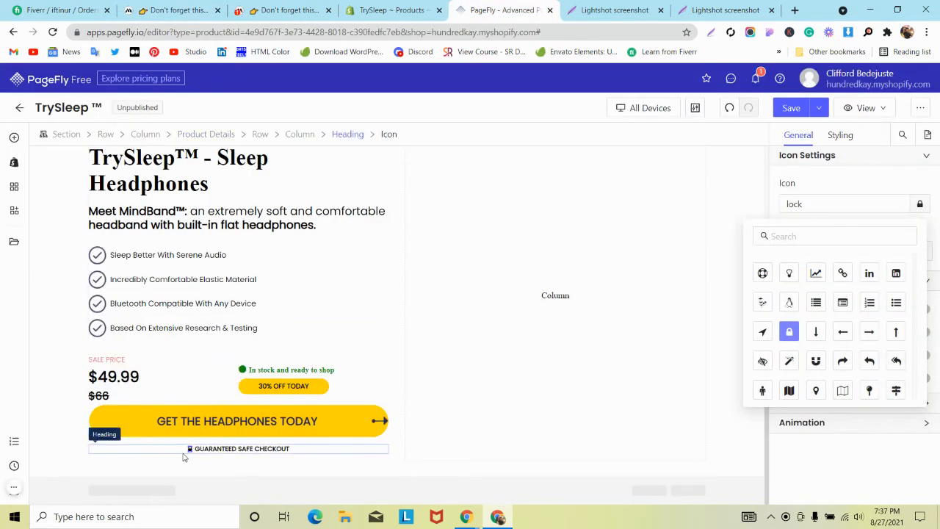
- Set the size of the lock icon beside the GUARANTEED SAFE CHECKOUT heading to 17 px
{"action": "left_click", "coordinate": [794, 145]}
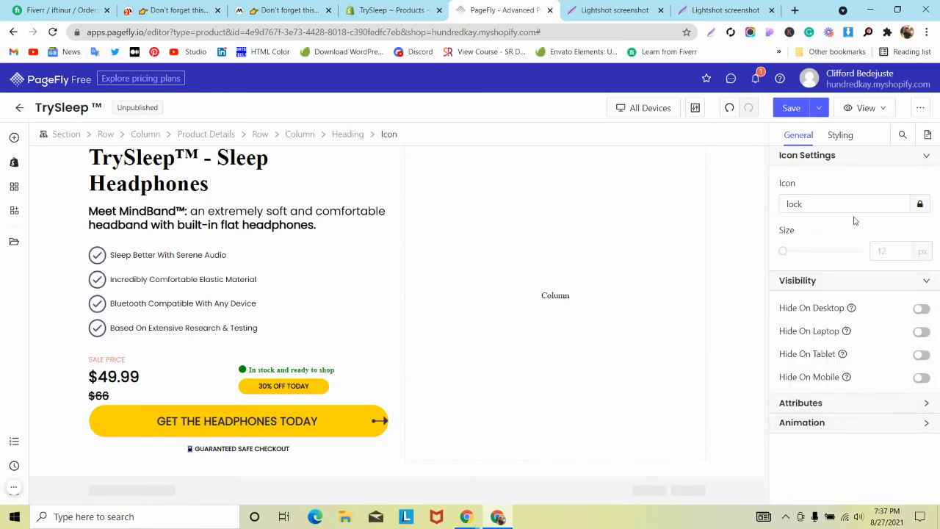
{"action": "left_click", "coordinate": [891, 252]}
{"action": "type", "text": "1"}
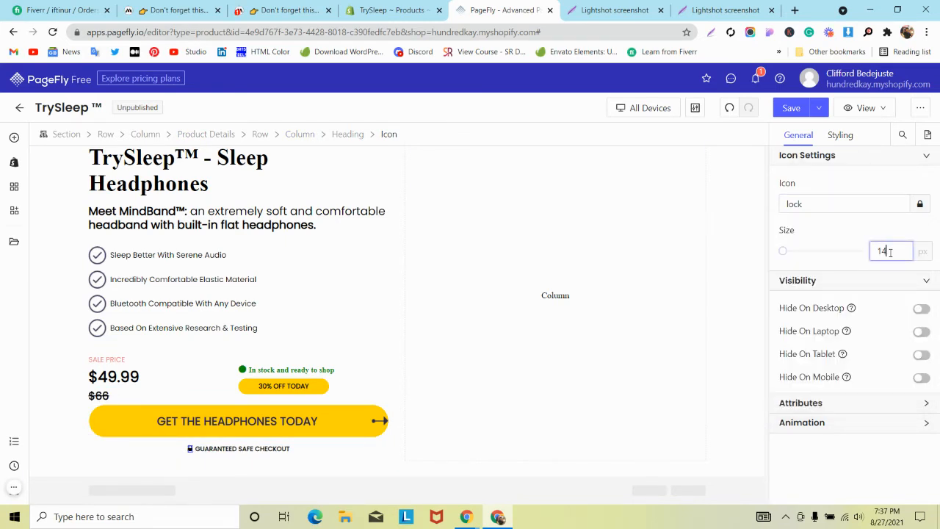
{"action": "type", "text": "4"}
{"action": "key", "text": "BackSpace"}
{"action": "type", "text": "8"}
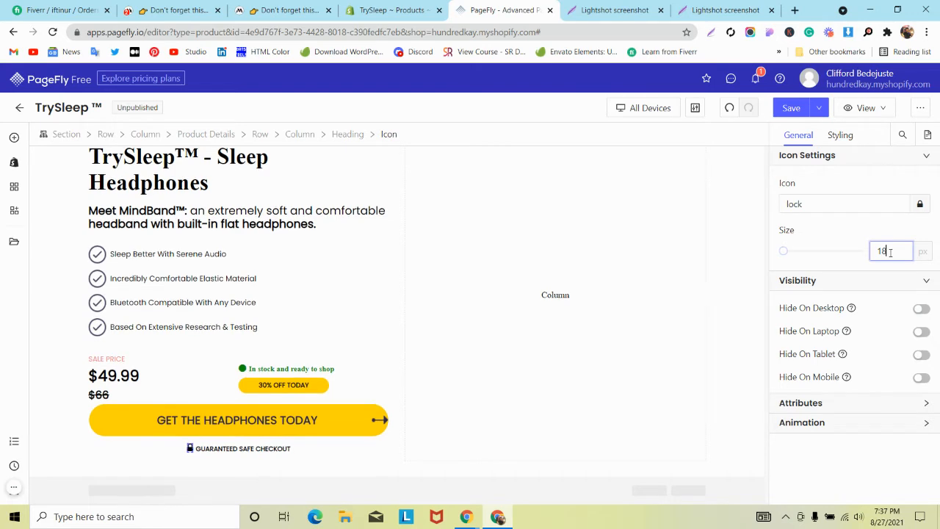
{"action": "key", "text": "BackSpace"}
{"action": "type", "text": "7"}
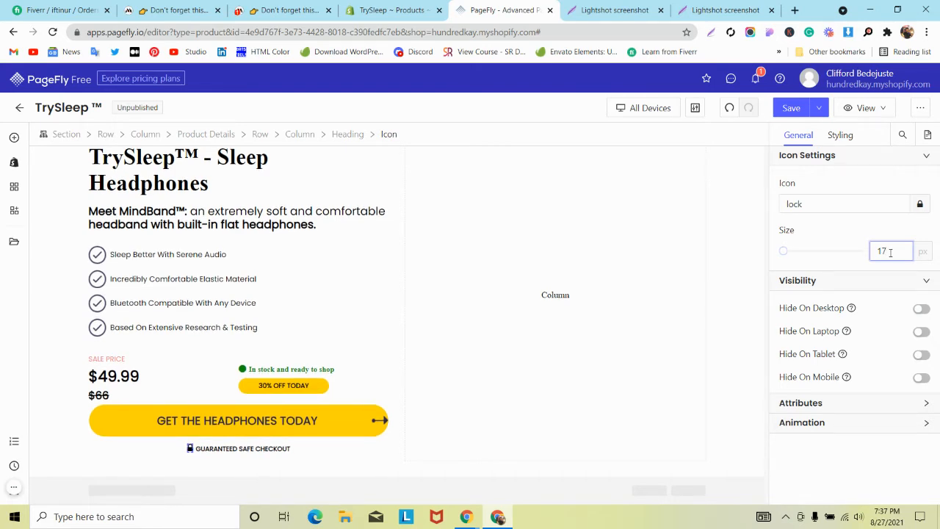
{"action": "left_click", "coordinate": [52, 368]}
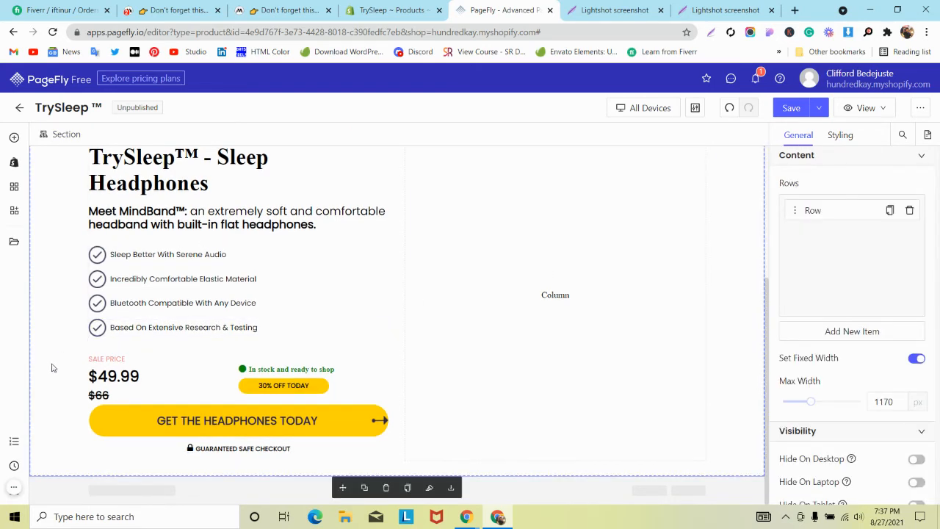
- Inspect the GUARANTEED SAFE CHECKOUT text on mindband.co and add an Image element below that heading in PageFly
{"action": "left_click", "coordinate": [180, 10]}
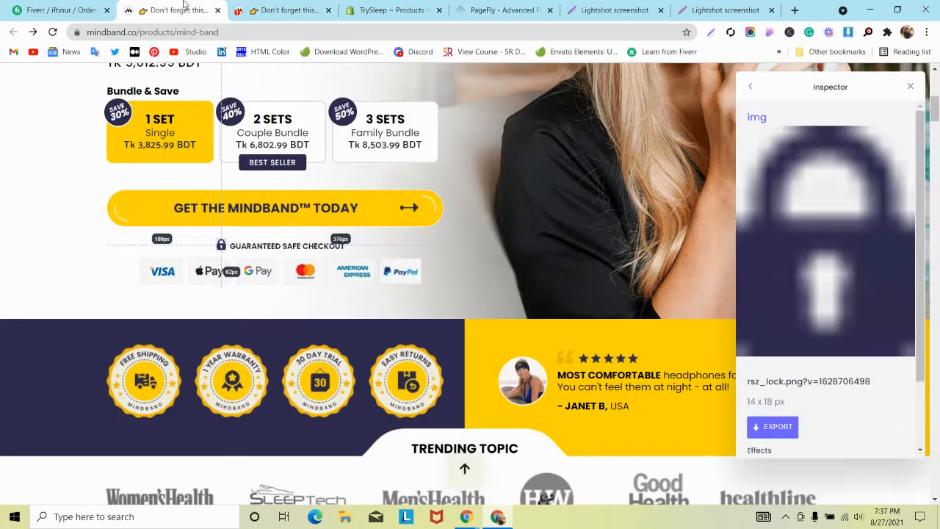
{"action": "left_click", "coordinate": [276, 247]}
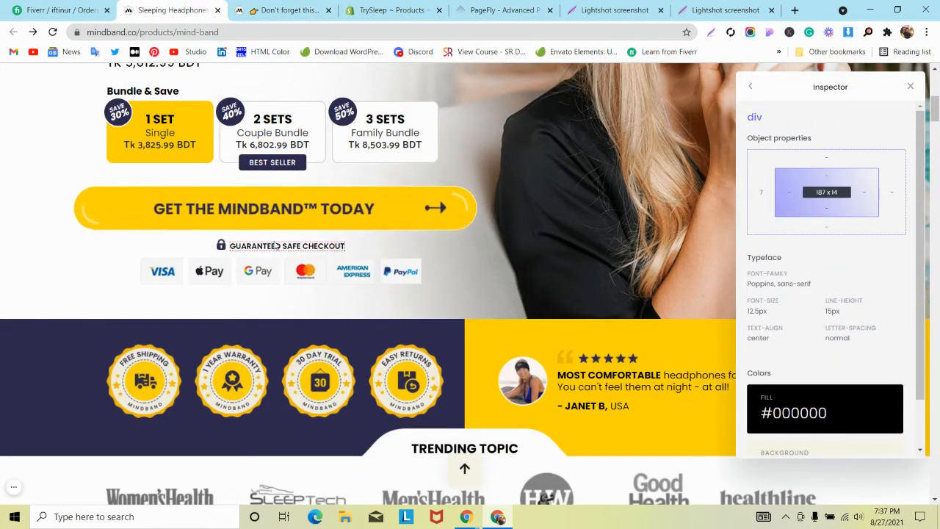
{"action": "left_click", "coordinate": [514, 9]}
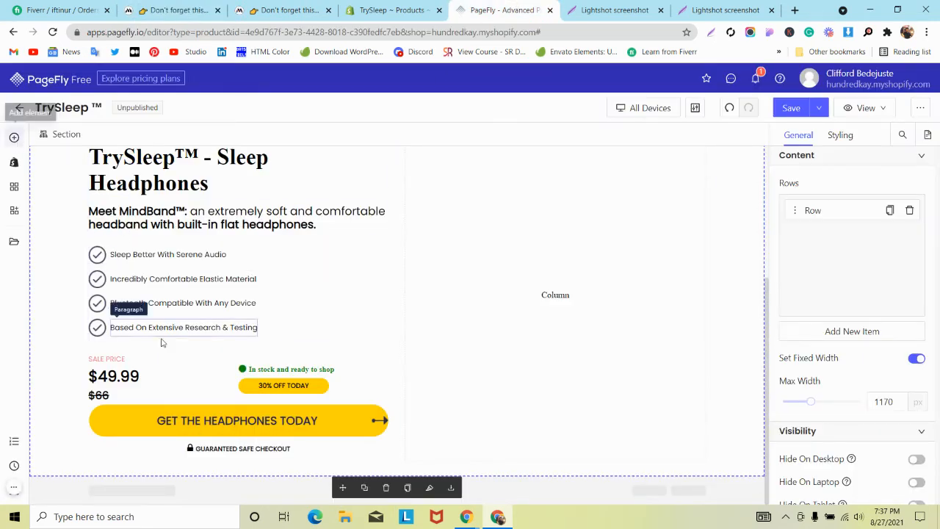
{"action": "left_click", "coordinate": [297, 444]}
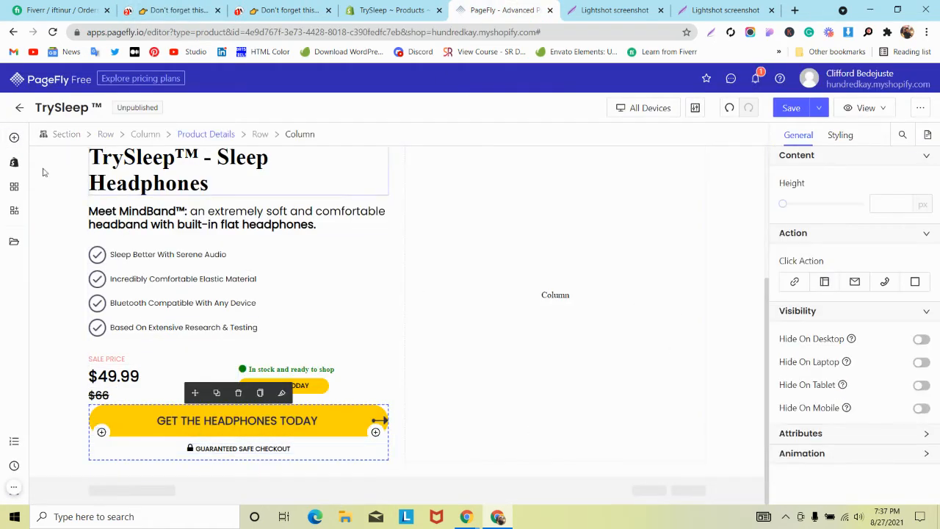
{"action": "left_click", "coordinate": [15, 137]}
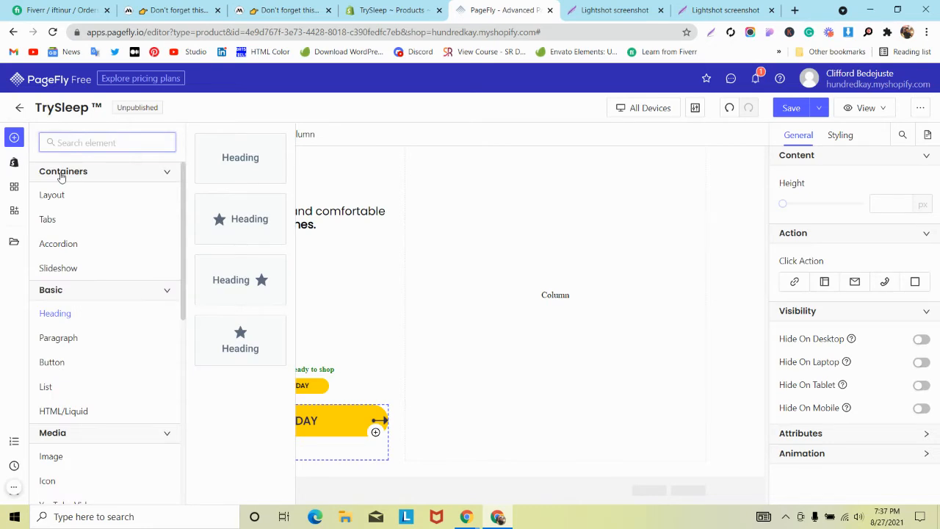
{"action": "type", "text": "im"}
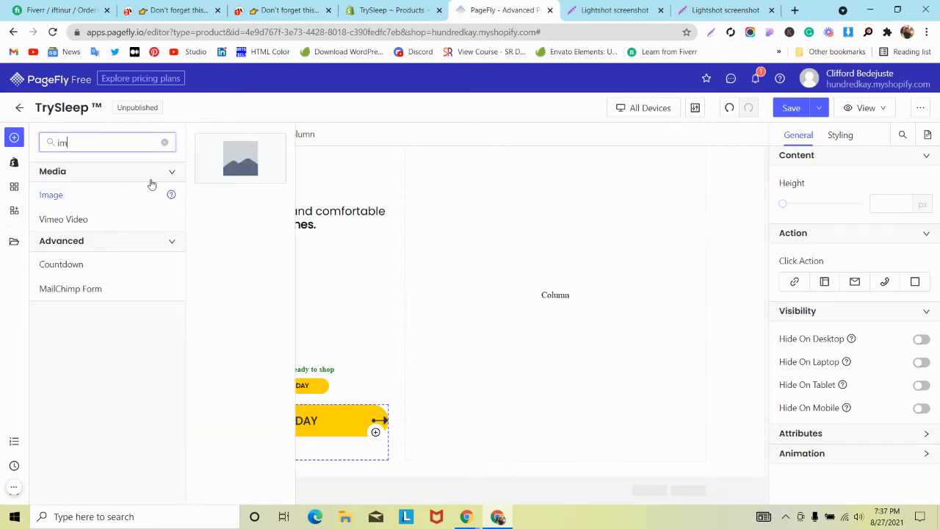
{"action": "left_click_drag", "start_coordinate": [151, 185], "coordinate": [197, 462]}
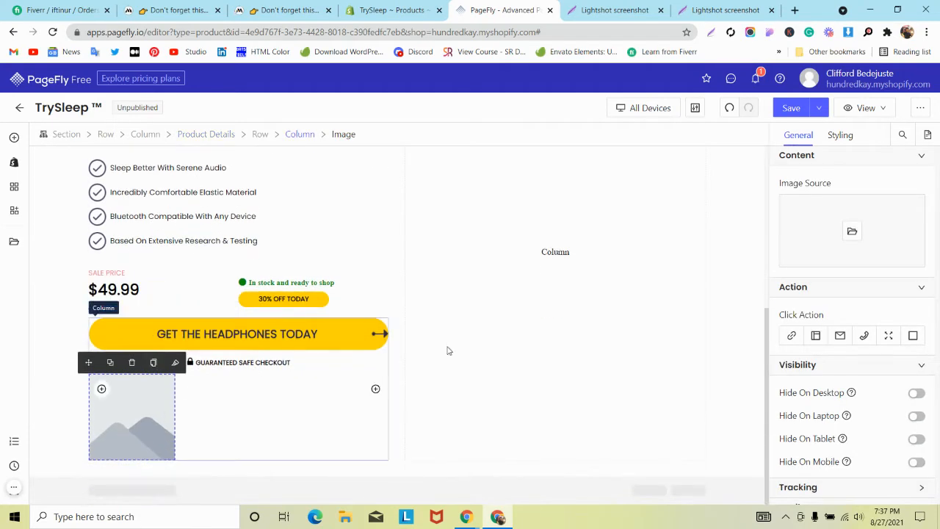
- Upload rsz_payment-logo from the Project folder and use it as the source of the new image element
{"action": "left_click", "coordinate": [856, 232]}
{"action": "left_click", "coordinate": [715, 196]}
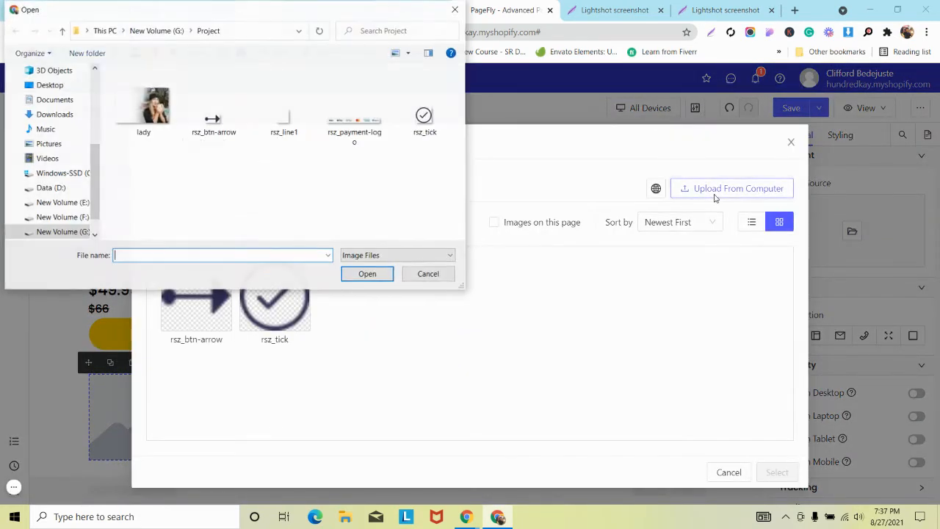
{"action": "left_click", "coordinate": [351, 141]}
{"action": "left_click", "coordinate": [368, 274]}
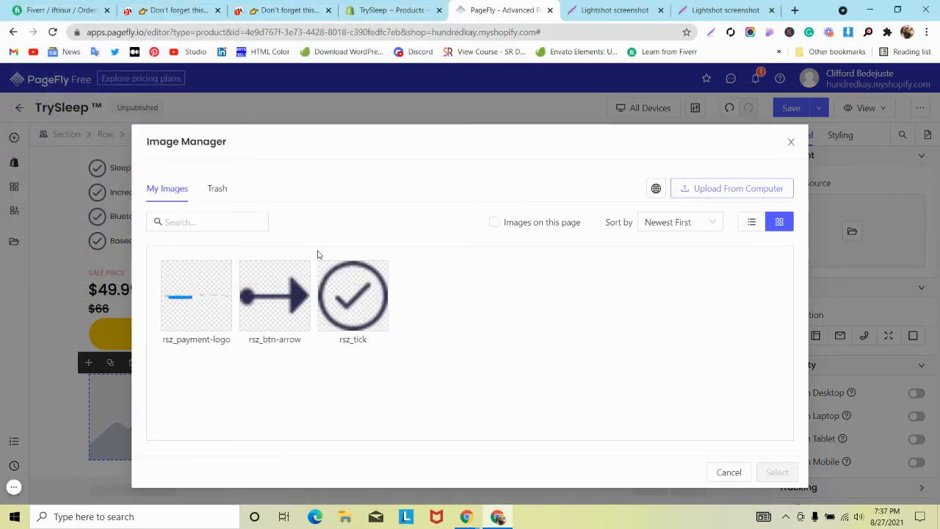
{"action": "left_click", "coordinate": [776, 474]}
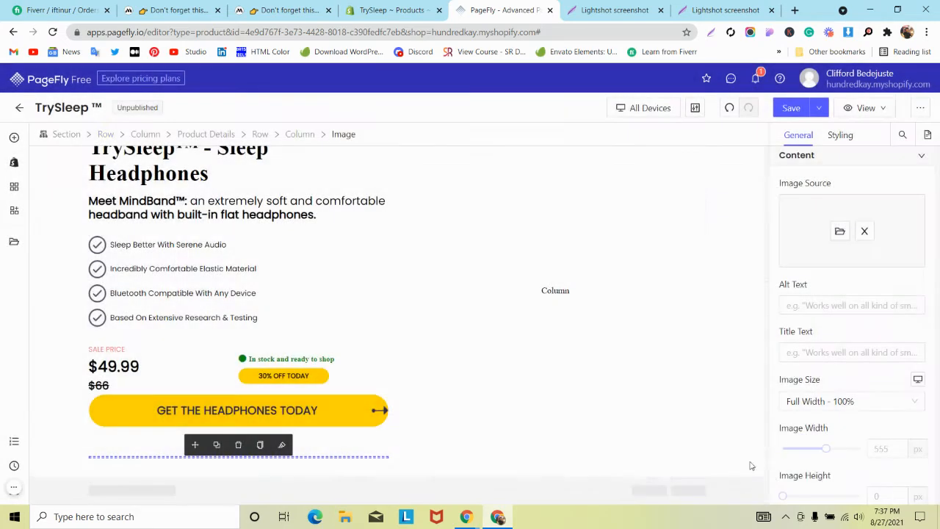
{"action": "left_click", "coordinate": [65, 414]}
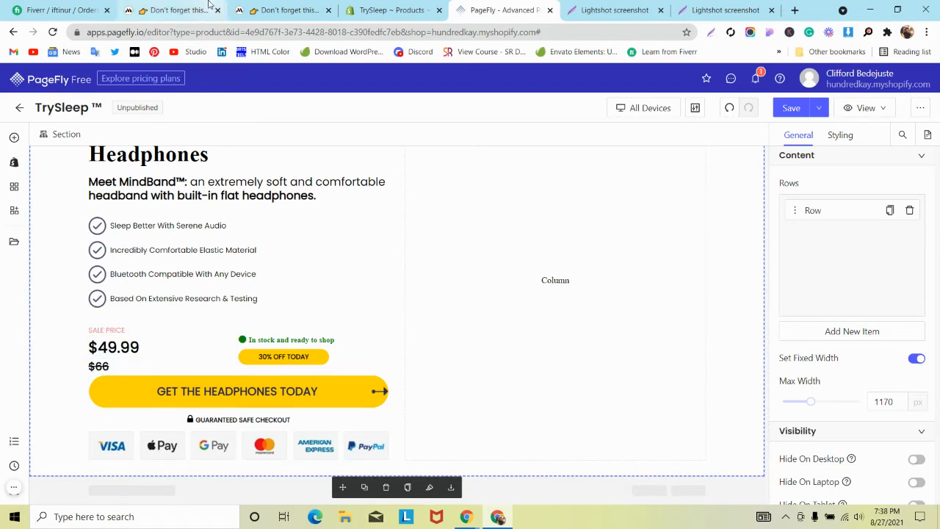
- Compare the button spacing with mindband.co and set the GET THE HEADPHONES TODAY button's top margin to 20 px
{"action": "left_click", "coordinate": [169, 10]}
{"action": "scroll", "coordinate": [211, 190], "scroll_direction": "up", "scroll_amount": 1}
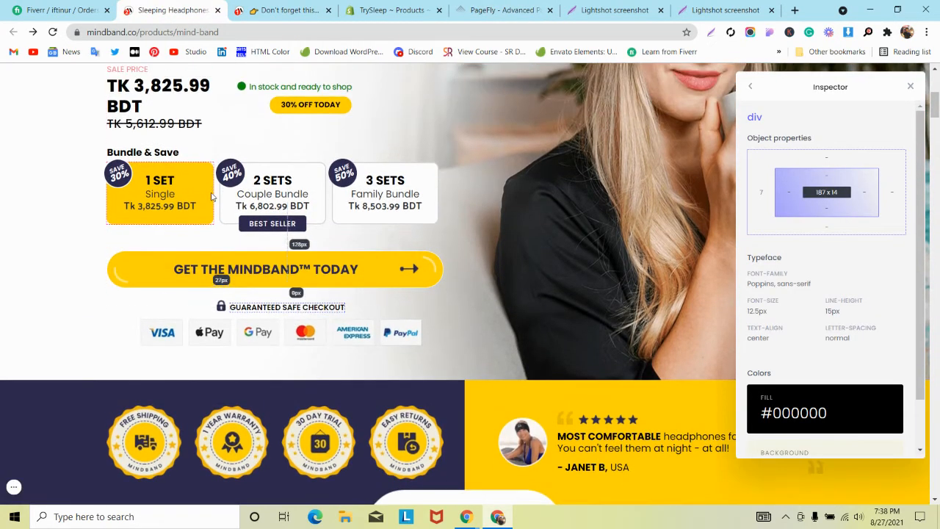
{"action": "left_click", "coordinate": [506, 10]}
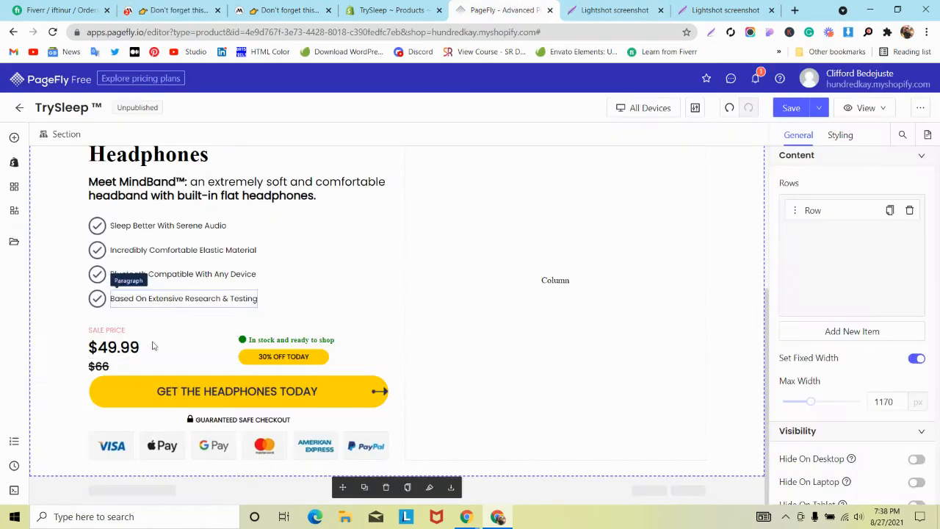
{"action": "left_click", "coordinate": [101, 390]}
{"action": "left_click", "coordinate": [840, 135]}
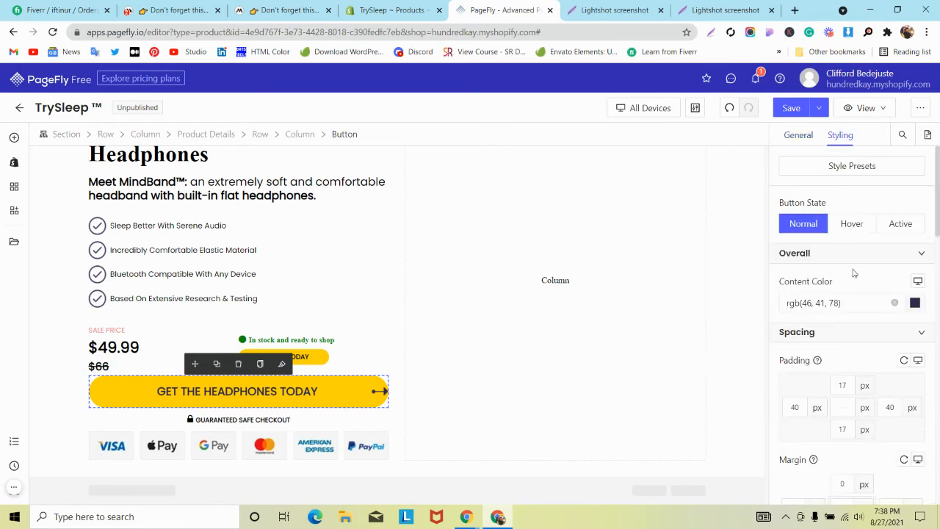
{"action": "scroll", "coordinate": [852, 272], "scroll_direction": "down", "scroll_amount": 2}
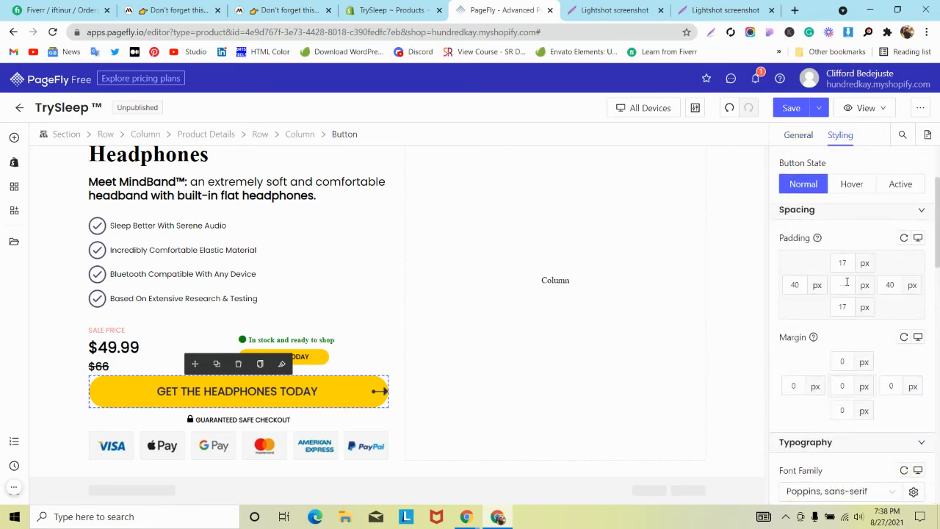
{"action": "left_click", "coordinate": [842, 362]}
{"action": "type", "text": "20"}
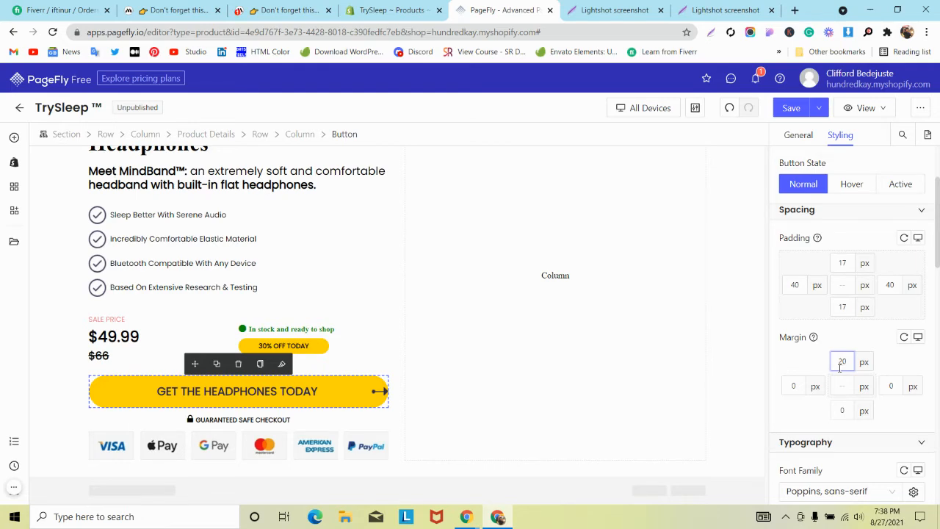
- Save the page and review the layout of the banner's product details column
{"action": "left_click", "coordinate": [789, 108]}
{"action": "scroll", "coordinate": [86, 279], "scroll_direction": "up", "scroll_amount": 2}
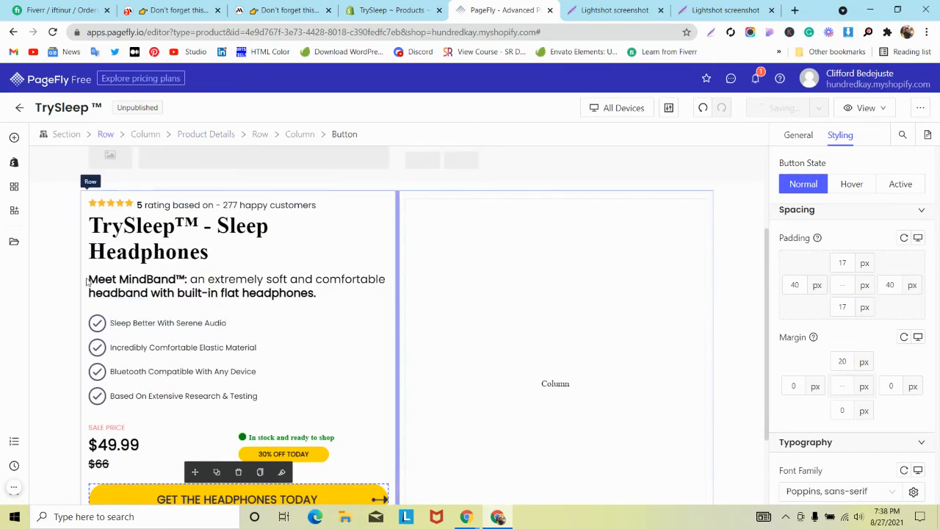
{"action": "scroll", "coordinate": [87, 282], "scroll_direction": "down", "scroll_amount": 2}
{"action": "scroll", "coordinate": [75, 300], "scroll_direction": "up", "scroll_amount": 1}
{"action": "scroll", "coordinate": [74, 301], "scroll_direction": "down", "scroll_amount": 1}
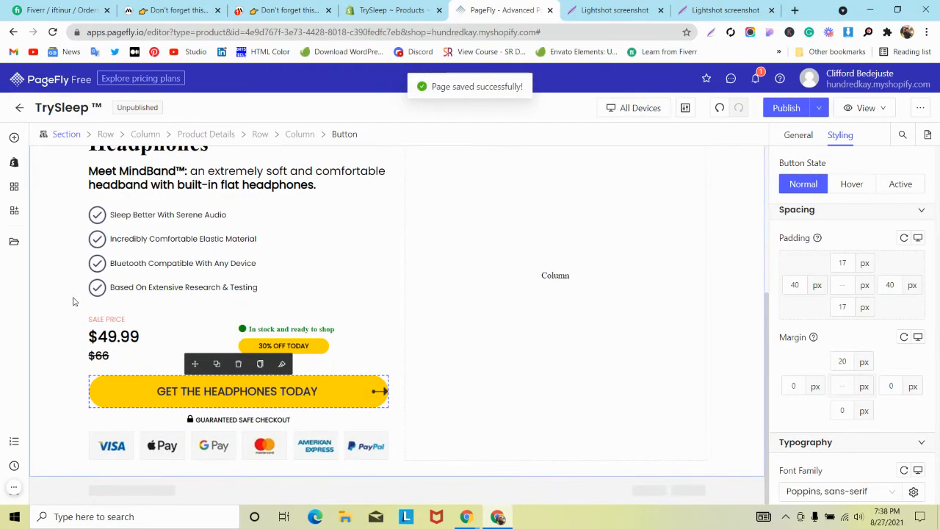
{"action": "scroll", "coordinate": [73, 303], "scroll_direction": "up", "scroll_amount": 2}
- Examine the mindband.co product banner's layout and background image for comparison
{"action": "left_click", "coordinate": [171, 10]}
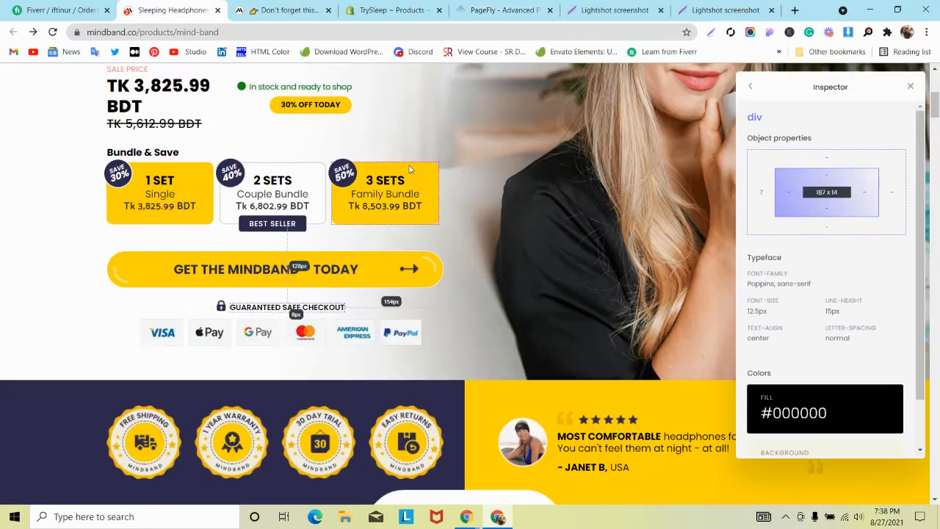
{"action": "scroll", "coordinate": [409, 167], "scroll_direction": "up", "scroll_amount": 2}
{"action": "scroll", "coordinate": [409, 168], "scroll_direction": "down", "scroll_amount": 1}
{"action": "scroll", "coordinate": [409, 167], "scroll_direction": "up", "scroll_amount": 2}
{"action": "scroll", "coordinate": [409, 167], "scroll_direction": "down", "scroll_amount": 2}
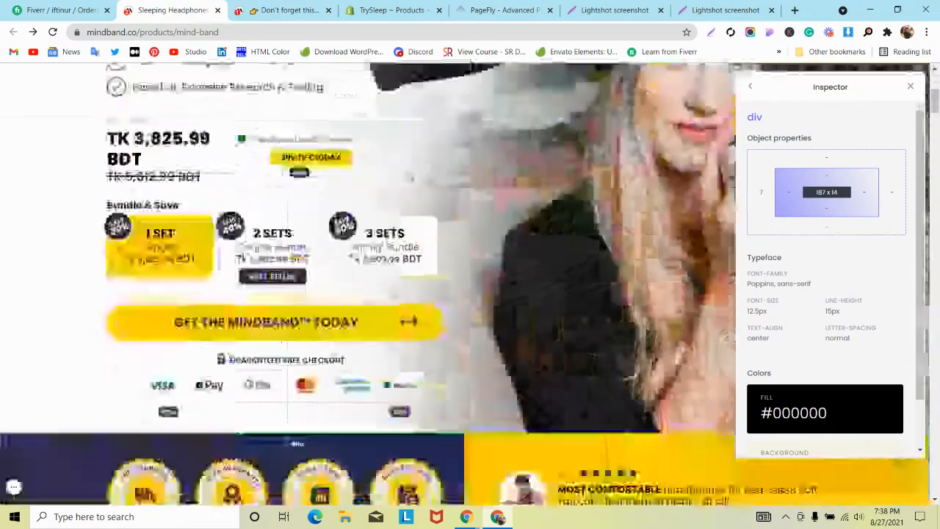
{"action": "scroll", "coordinate": [381, 236], "scroll_direction": "down", "scroll_amount": 2}
{"action": "scroll", "coordinate": [382, 235], "scroll_direction": "up", "scroll_amount": 5}
{"action": "scroll", "coordinate": [382, 236], "scroll_direction": "down", "scroll_amount": 2}
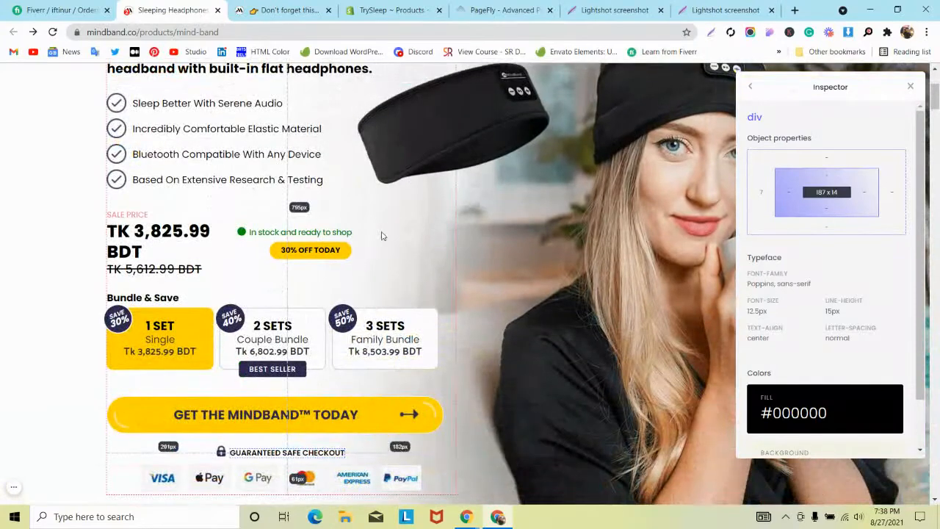
- Switch to the PageFly editor, upload the lady image from the Project folder and use it as the banner section's background image
{"action": "left_click", "coordinate": [470, 9]}
{"action": "left_click", "coordinate": [37, 257]}
{"action": "scroll", "coordinate": [842, 248], "scroll_direction": "down", "scroll_amount": 1}
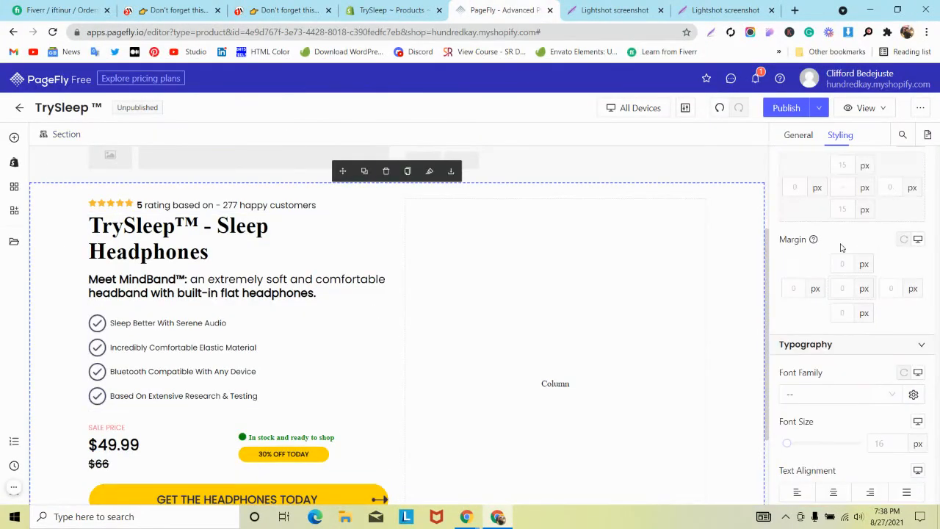
{"action": "scroll", "coordinate": [842, 248], "scroll_direction": "down", "scroll_amount": 5}
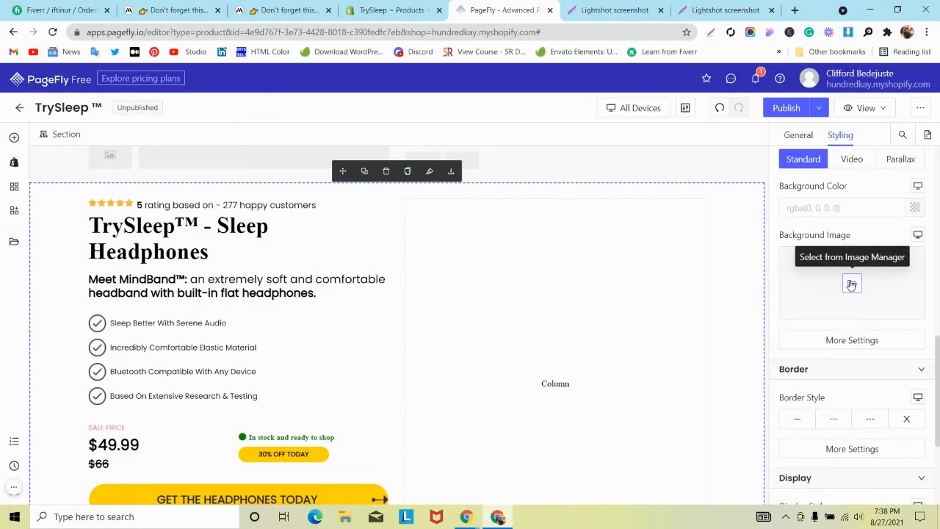
{"action": "left_click", "coordinate": [852, 284]}
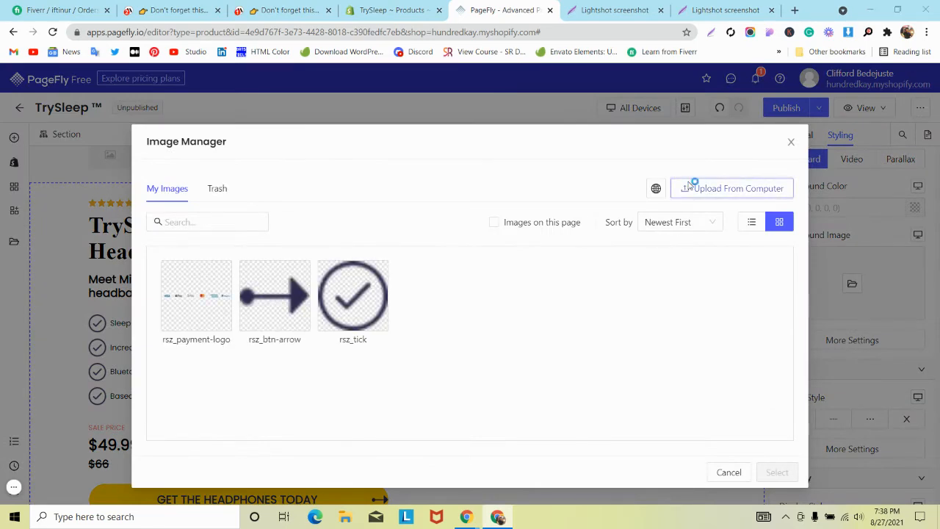
{"action": "left_click", "coordinate": [147, 106]}
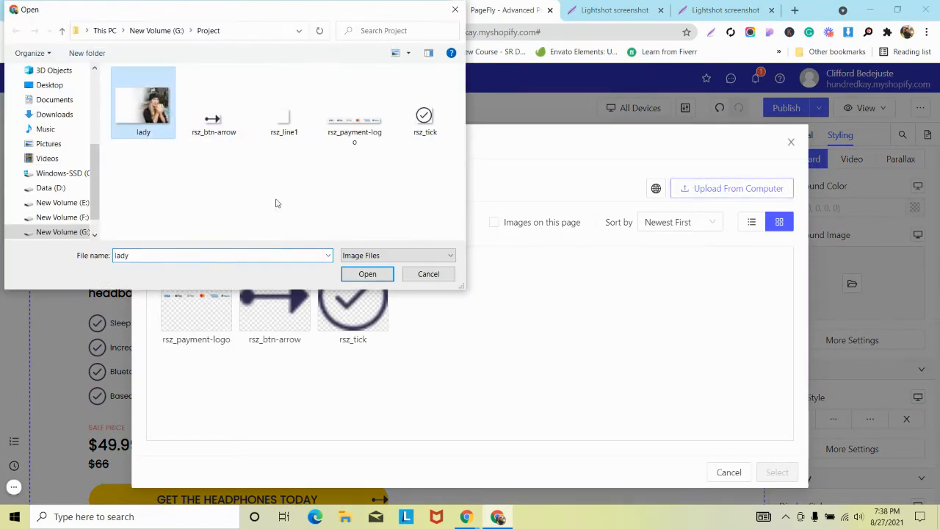
{"action": "left_click", "coordinate": [350, 276]}
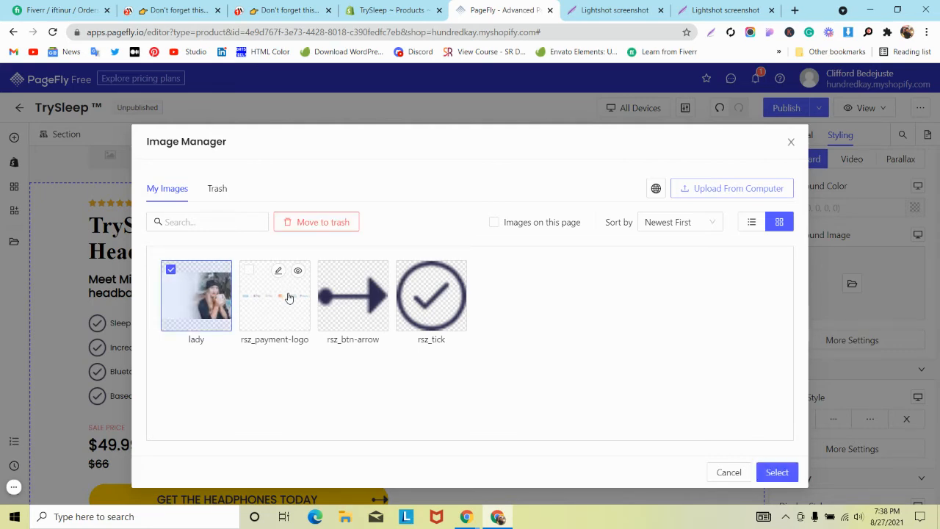
{"action": "left_click", "coordinate": [767, 472]}
- Set the section's background image to no repeat, center center position and Cover size
{"action": "scroll", "coordinate": [129, 208], "scroll_direction": "down", "scroll_amount": 2}
{"action": "scroll", "coordinate": [128, 208], "scroll_direction": "up", "scroll_amount": 3}
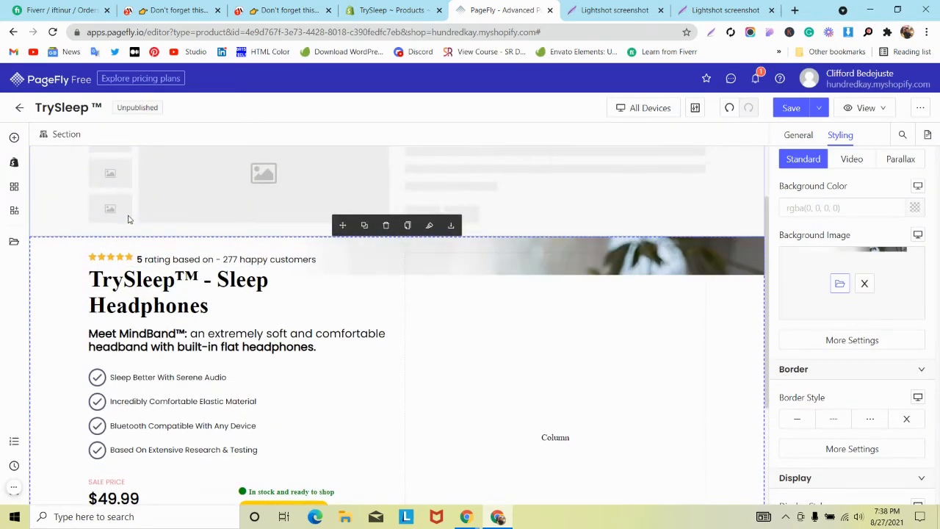
{"action": "scroll", "coordinate": [129, 218], "scroll_direction": "down", "scroll_amount": 3}
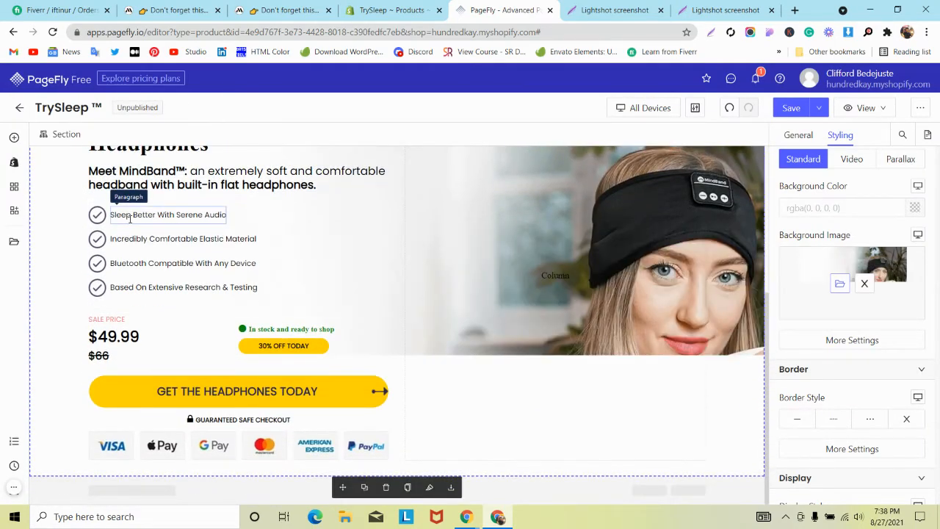
{"action": "scroll", "coordinate": [130, 219], "scroll_direction": "up", "scroll_amount": 1}
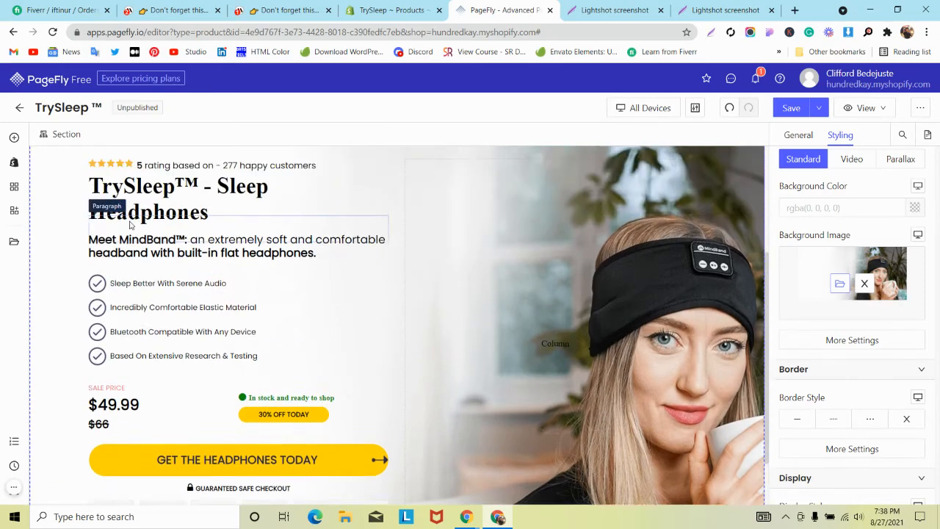
{"action": "left_click", "coordinate": [842, 340]}
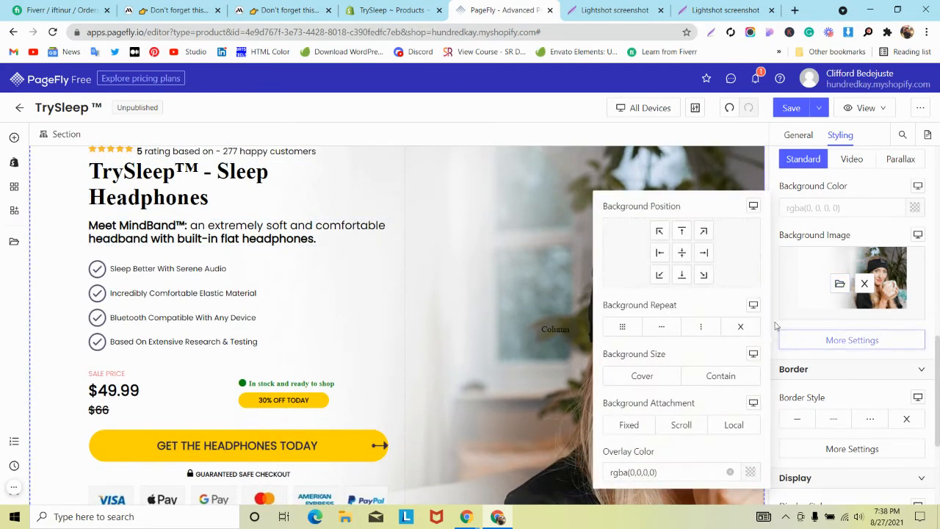
{"action": "left_click", "coordinate": [739, 334]}
{"action": "left_click", "coordinate": [682, 252]}
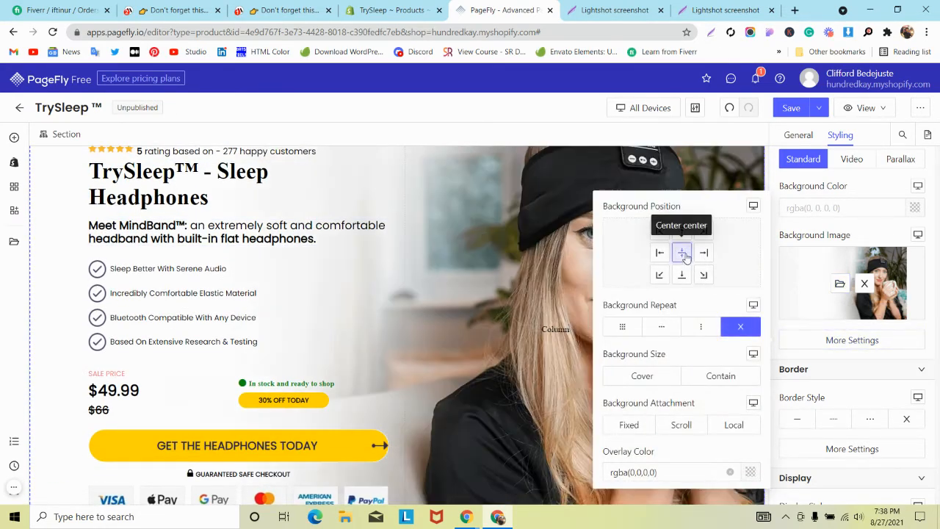
{"action": "left_click", "coordinate": [653, 376]}
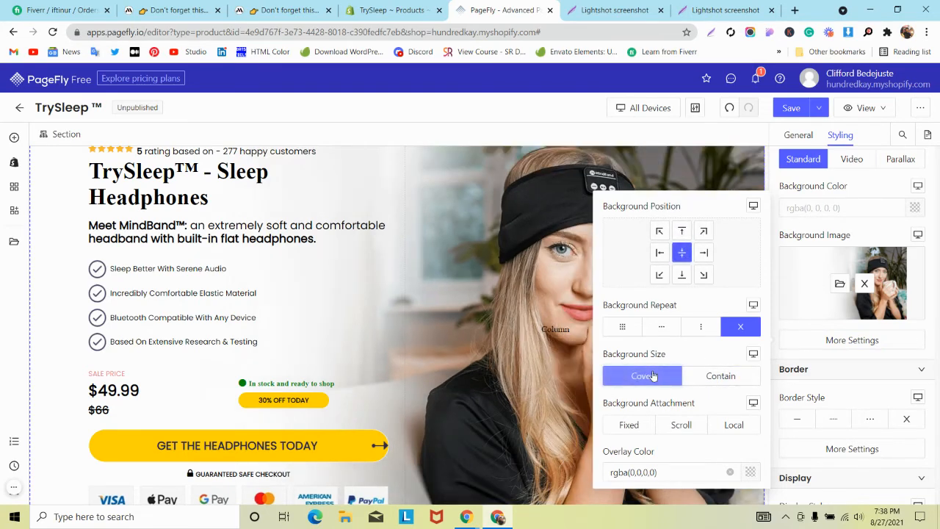
{"action": "scroll", "coordinate": [503, 343], "scroll_direction": "down", "scroll_amount": 1}
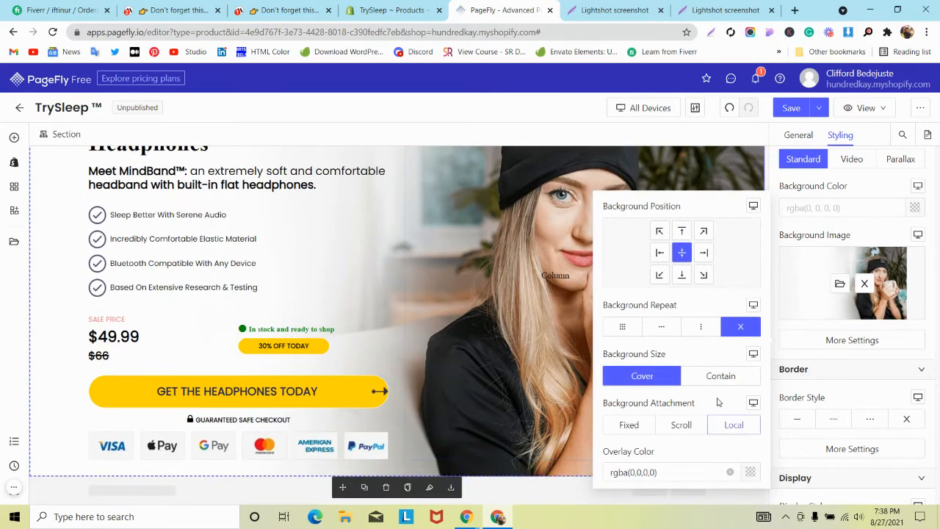
{"action": "left_click", "coordinate": [710, 381]}
{"action": "left_click", "coordinate": [660, 378]}
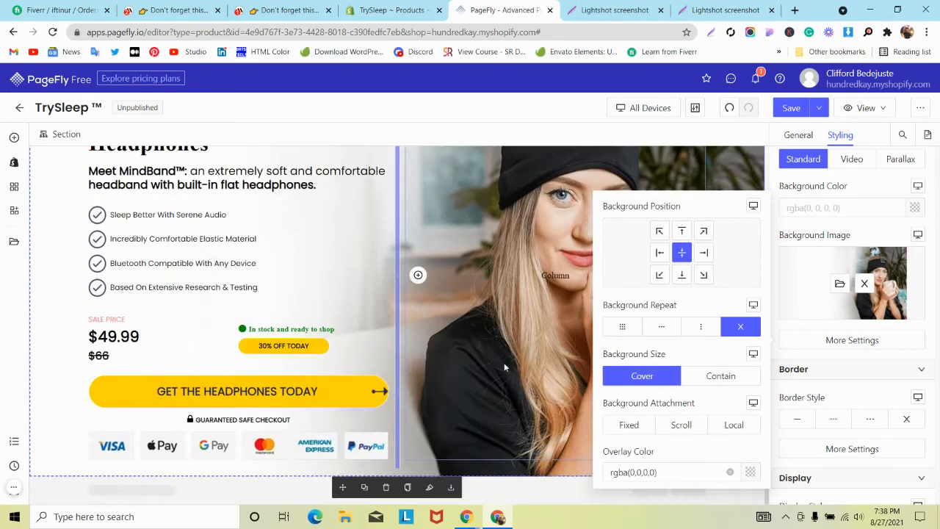
- Compare the section's new background with the product banner on mindband.co, including the headband picture beside the checklist
{"action": "left_click", "coordinate": [471, 246]}
{"action": "scroll", "coordinate": [301, 279], "scroll_direction": "up", "scroll_amount": 3}
{"action": "left_click", "coordinate": [184, 10]}
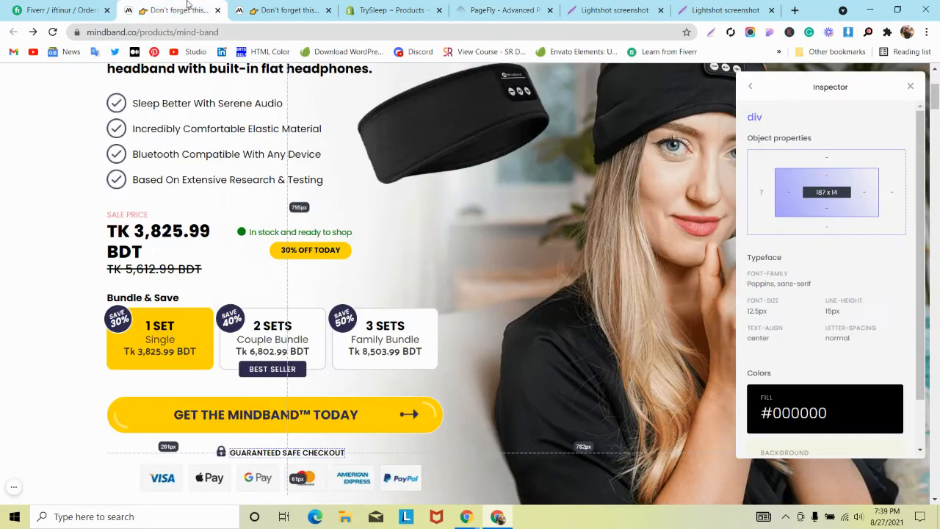
{"action": "scroll", "coordinate": [431, 162], "scroll_direction": "up", "scroll_amount": 2}
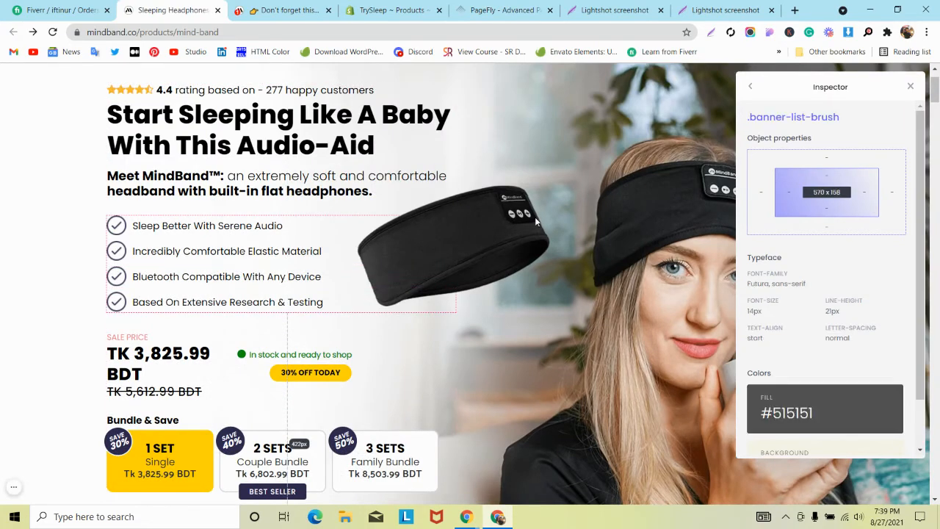
{"action": "scroll", "coordinate": [532, 215], "scroll_direction": "down", "scroll_amount": 1}
{"action": "scroll", "coordinate": [531, 214], "scroll_direction": "down", "scroll_amount": 1}
{"action": "scroll", "coordinate": [531, 211], "scroll_direction": "up", "scroll_amount": 3}
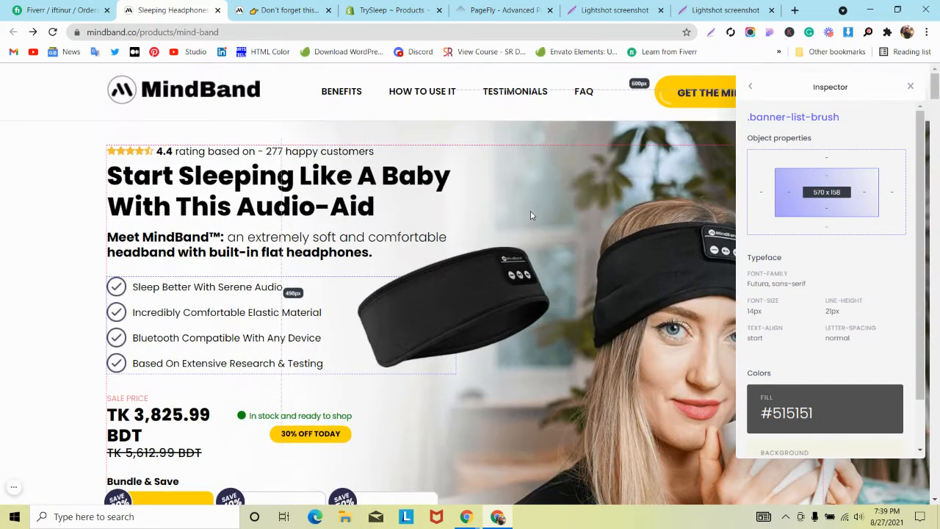
- Inspect the headband picture beside the mindband.co checklist in the developer tools and copy the link address of its background image
{"action": "right_click", "coordinate": [530, 211]}
{"action": "left_click", "coordinate": [566, 411]}
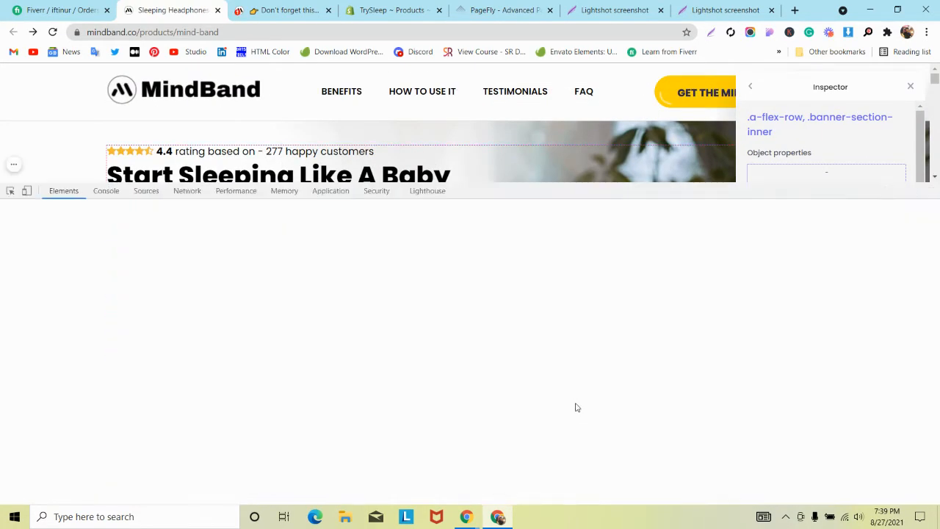
{"action": "scroll", "coordinate": [462, 148], "scroll_direction": "down", "scroll_amount": 2}
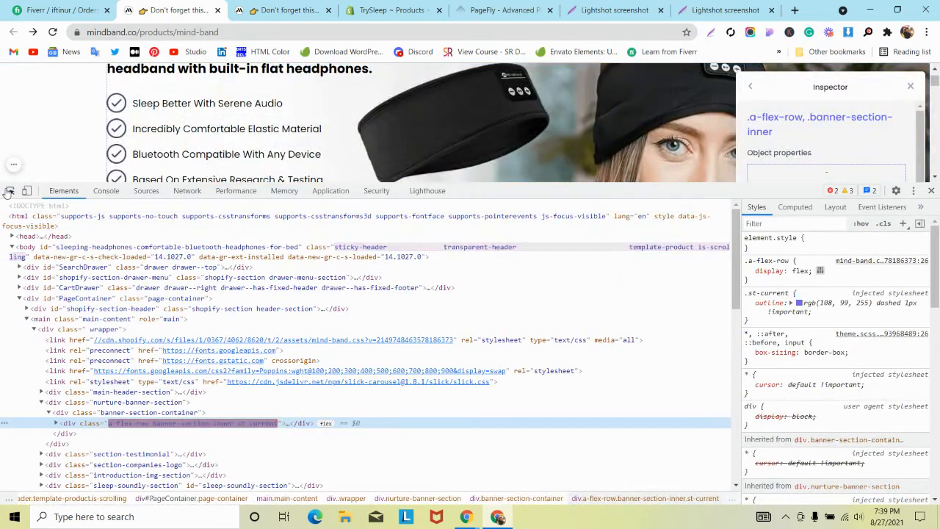
{"action": "key", "text": "ctrl+shift+c"}
{"action": "left_click", "coordinate": [509, 96]}
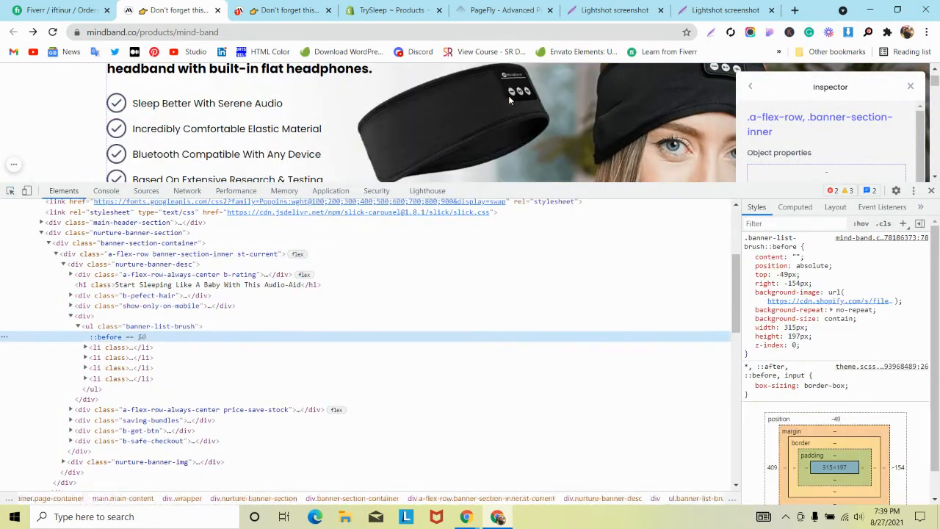
{"action": "scroll", "coordinate": [564, 232], "scroll_direction": "up", "scroll_amount": 2}
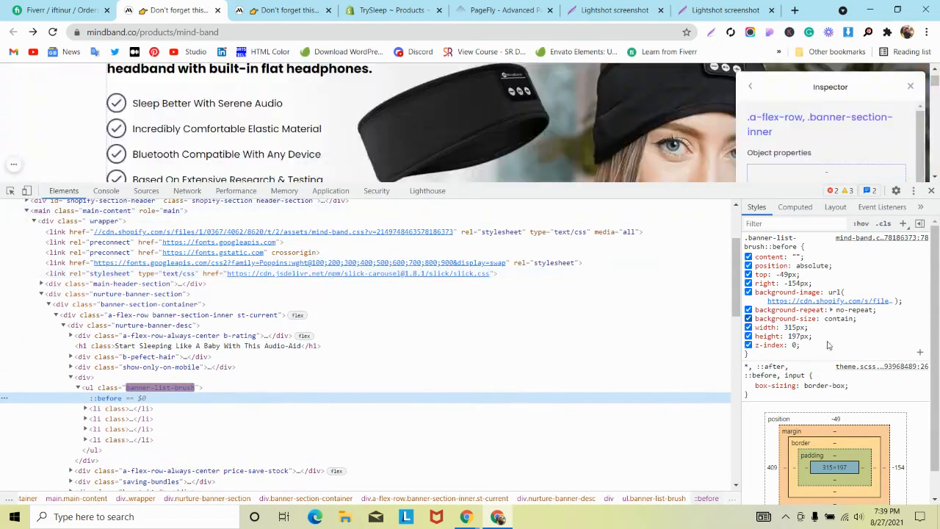
{"action": "right_click", "coordinate": [814, 306]}
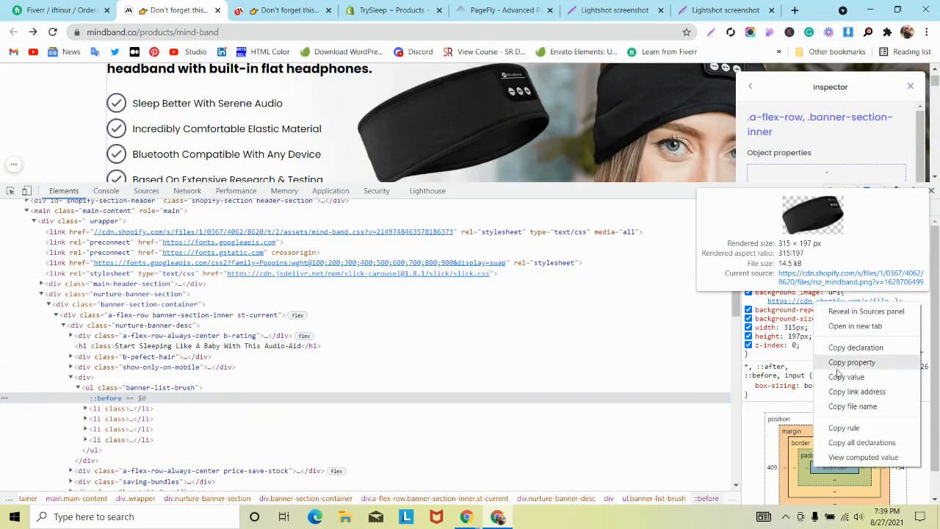
{"action": "left_click", "coordinate": [836, 393]}
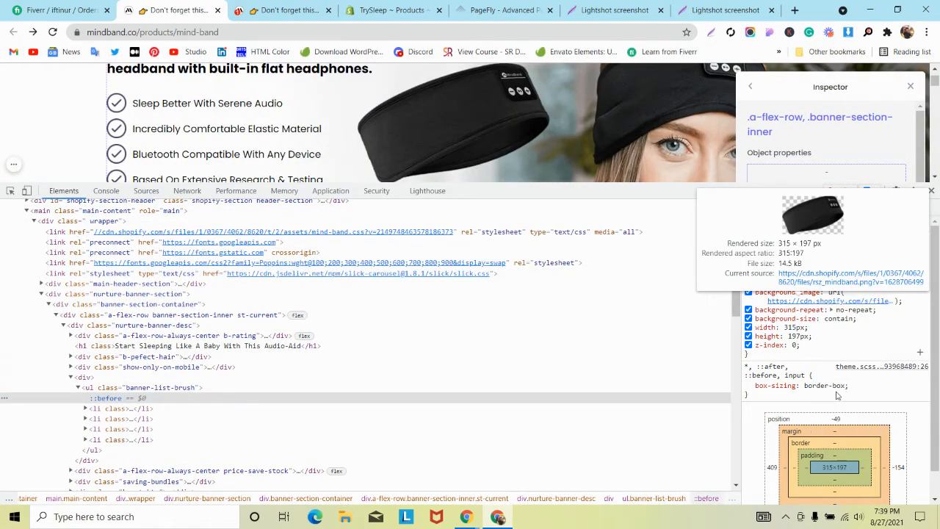
- Open the copied headband image link in place of the first Lightshot screenshot and close the other Lightshot screenshot
{"action": "left_click", "coordinate": [616, 10]}
{"action": "left_click", "coordinate": [574, 35]}
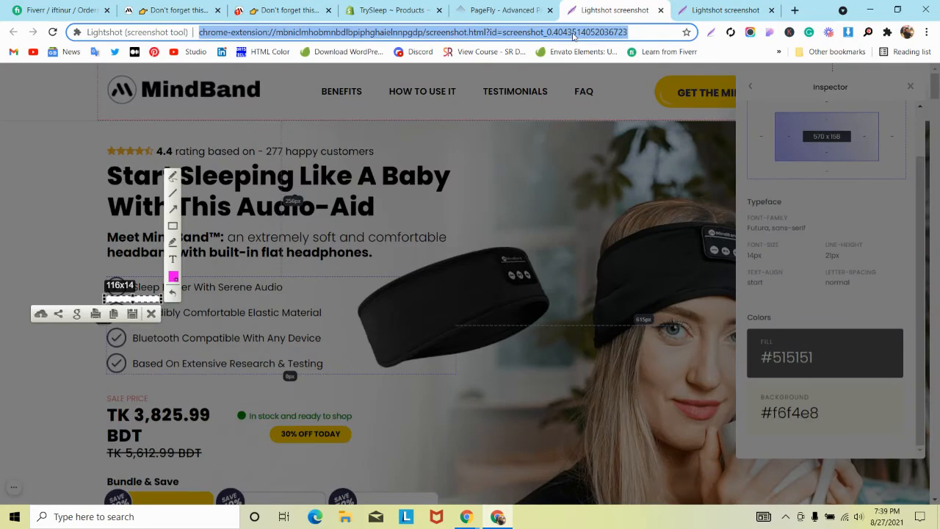
{"action": "key", "text": "ctrl+v"}
{"action": "key", "text": "Return"}
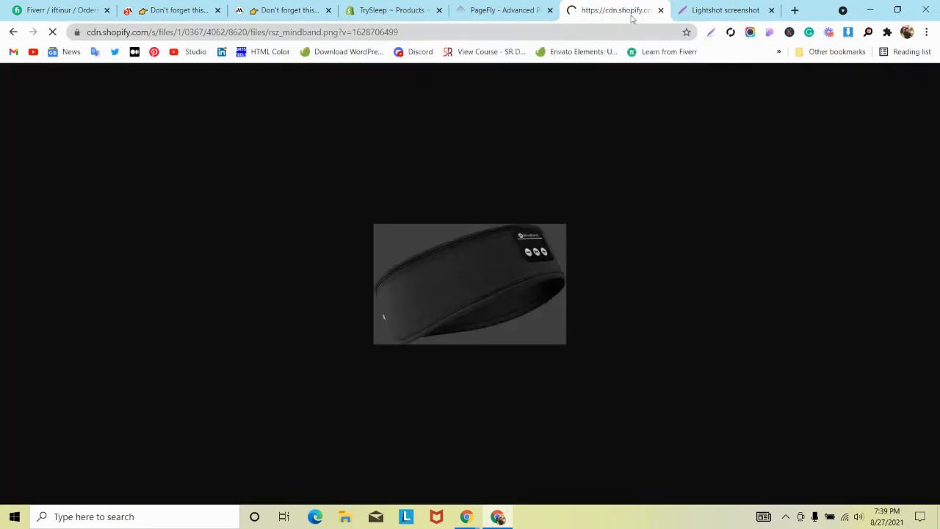
{"action": "left_click", "coordinate": [750, 7]}
{"action": "left_click", "coordinate": [772, 10]}
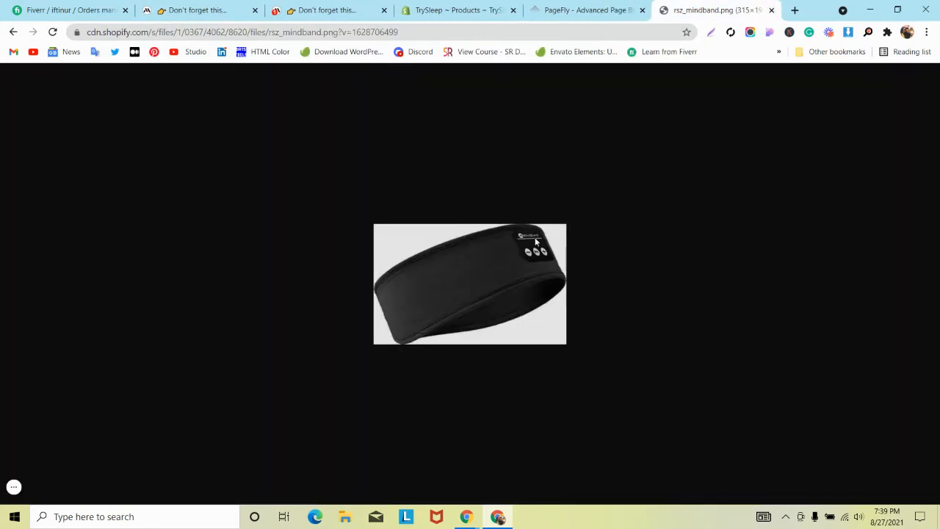
- Save the headband image as rsz_mindband in PNG format in the Project folder
{"action": "right_click", "coordinate": [485, 258]}
{"action": "left_click", "coordinate": [493, 282]}
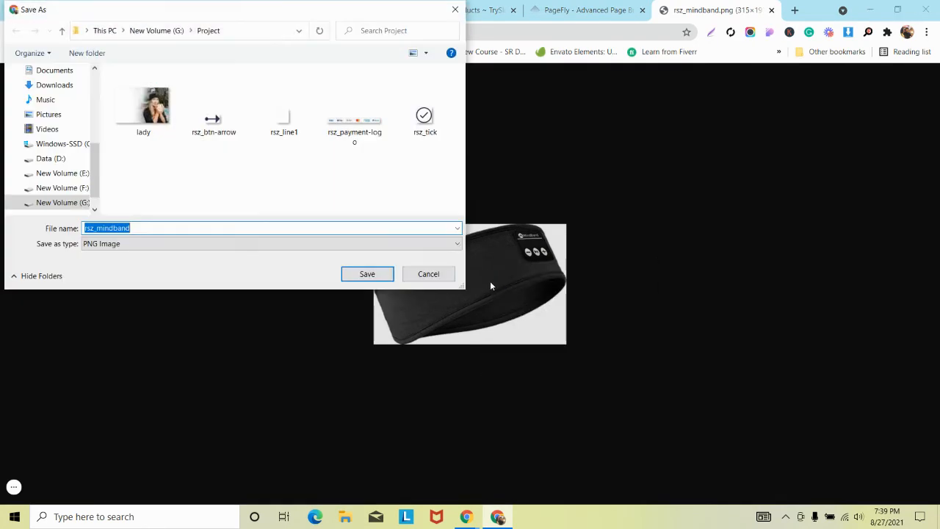
{"action": "left_click", "coordinate": [381, 275]}
- Compare the TrySleep banner in PageFly with the headband's placement on mindband.co and close the developer tools there
{"action": "left_click", "coordinate": [360, 6]}
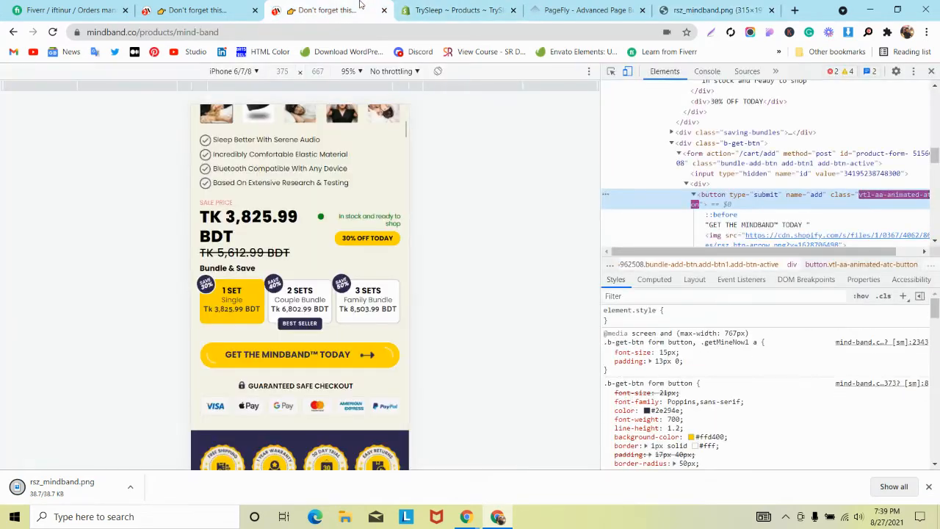
{"action": "left_click", "coordinate": [566, 10]}
{"action": "scroll", "coordinate": [491, 195], "scroll_direction": "down", "scroll_amount": 2}
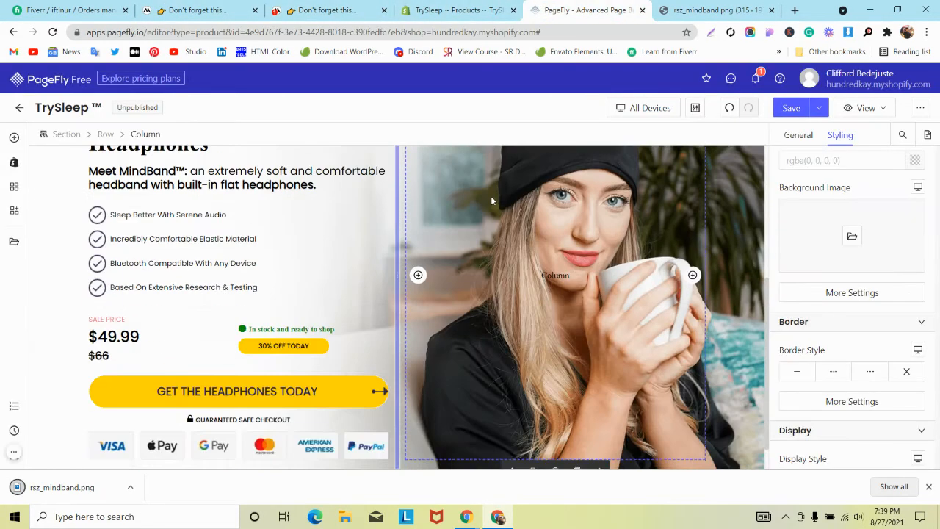
{"action": "scroll", "coordinate": [490, 195], "scroll_direction": "down", "scroll_amount": 1}
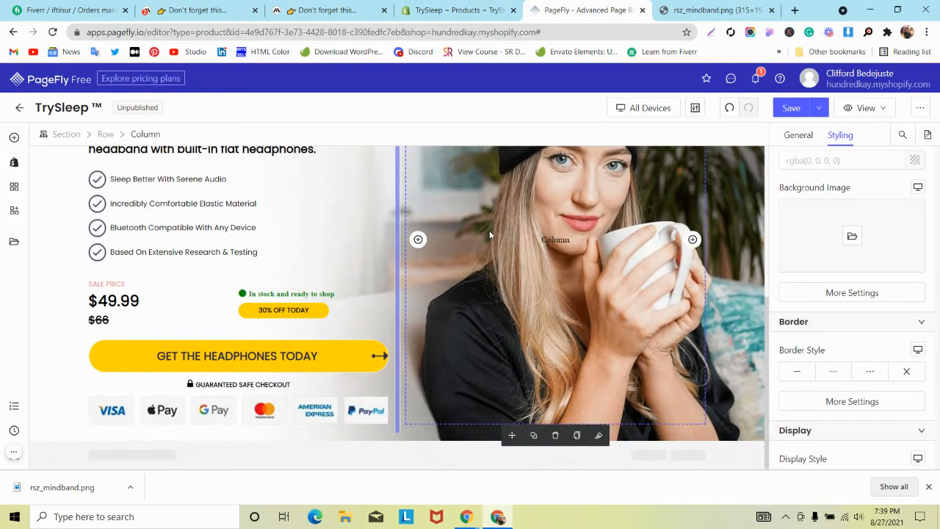
{"action": "scroll", "coordinate": [489, 235], "scroll_direction": "up", "scroll_amount": 2}
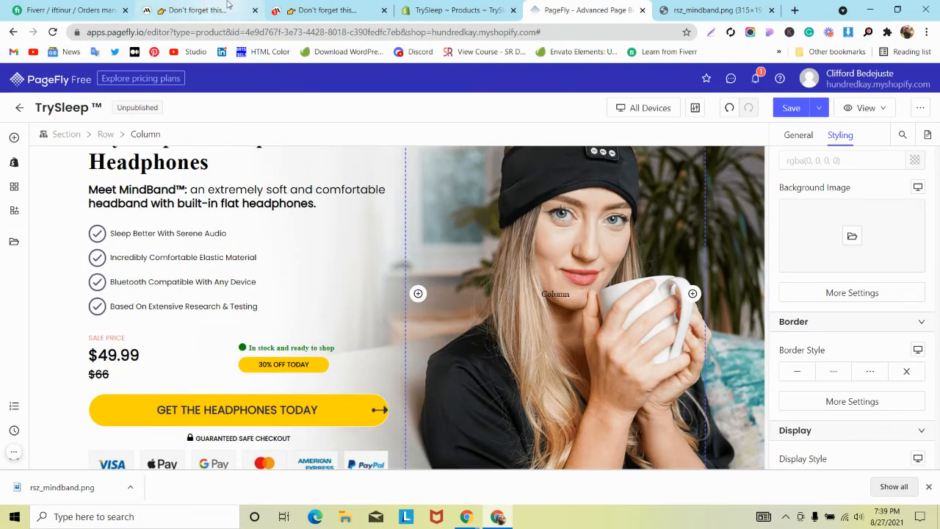
{"action": "left_click", "coordinate": [196, 11]}
{"action": "scroll", "coordinate": [375, 151], "scroll_direction": "down", "scroll_amount": 3}
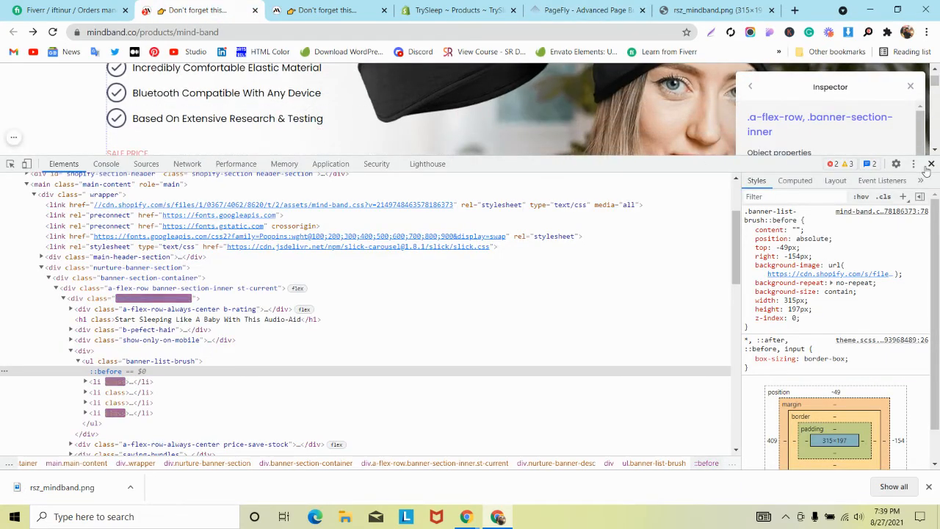
{"action": "key", "text": "F12"}
{"action": "scroll", "coordinate": [466, 224], "scroll_direction": "up", "scroll_amount": 4}
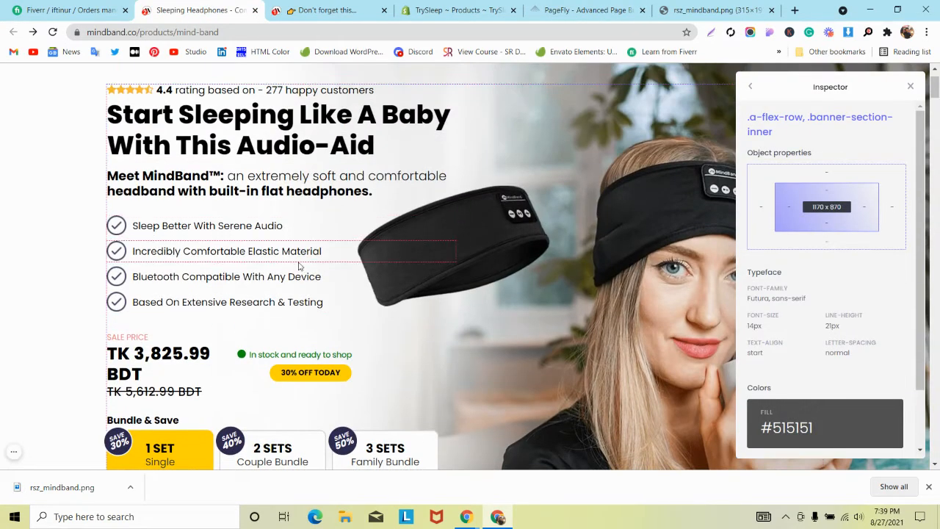
- Return to the TrySleep page in PageFly and place an Image element in the empty column beside the checklist
{"action": "left_click", "coordinate": [529, 6]}
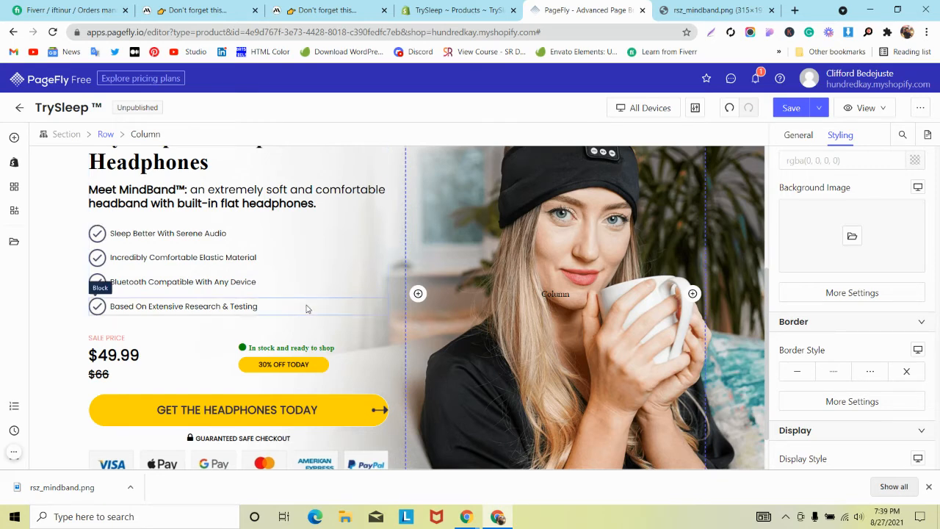
{"action": "scroll", "coordinate": [307, 307], "scroll_direction": "up", "scroll_amount": 1}
{"action": "scroll", "coordinate": [307, 307], "scroll_direction": "down", "scroll_amount": 1}
{"action": "left_click", "coordinate": [312, 231]}
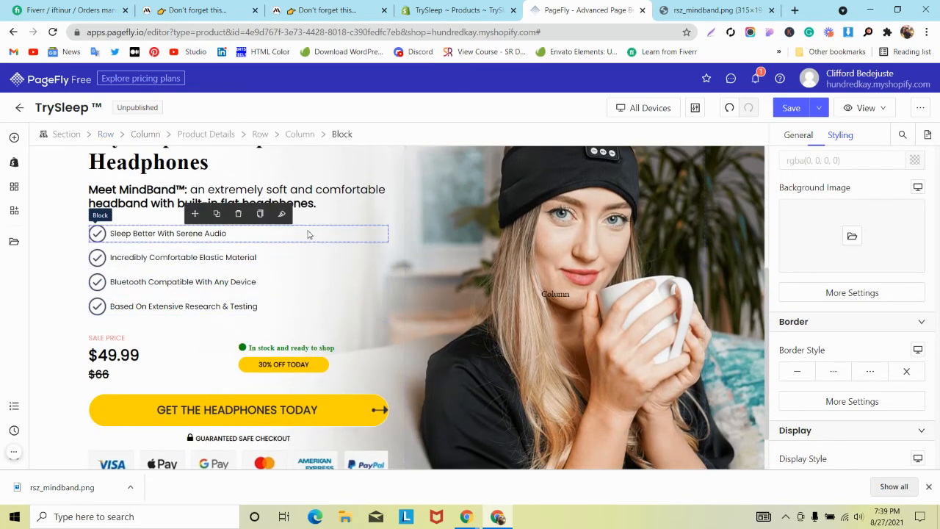
{"action": "left_click", "coordinate": [258, 134]}
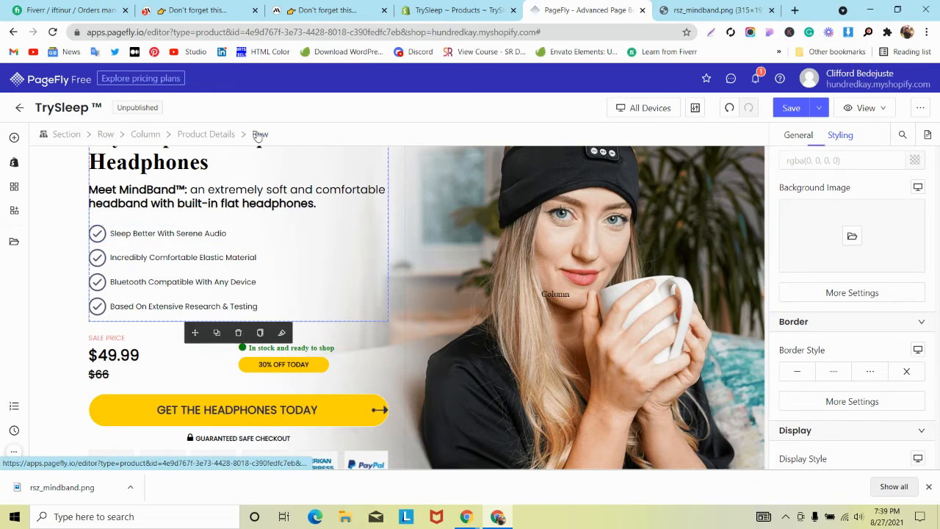
{"action": "left_click", "coordinate": [273, 235]}
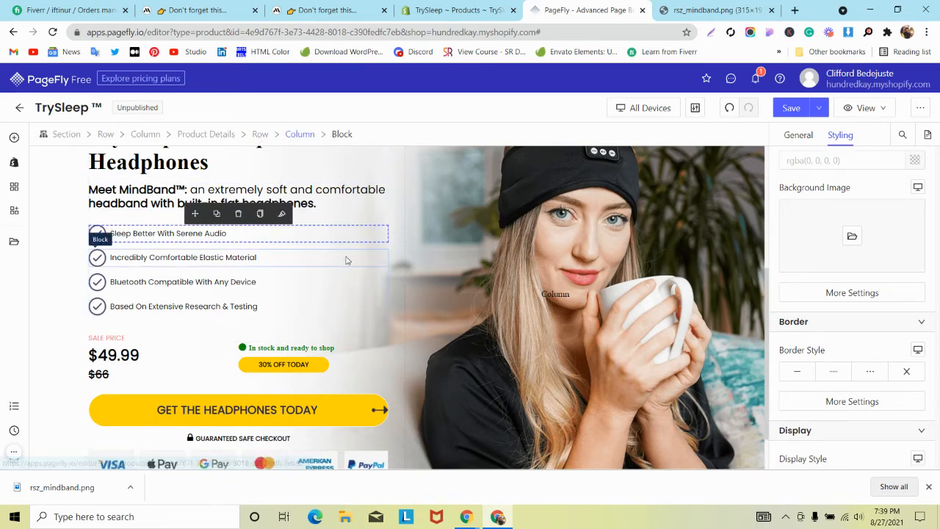
{"action": "left_click", "coordinate": [19, 139]}
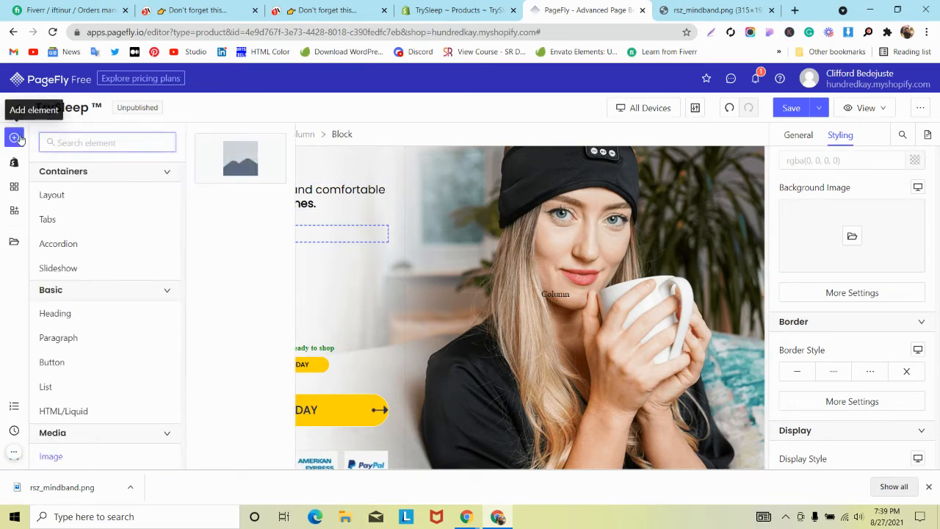
{"action": "type", "text": "im"}
{"action": "left_click_drag", "start_coordinate": [240, 158], "coordinate": [516, 247]}
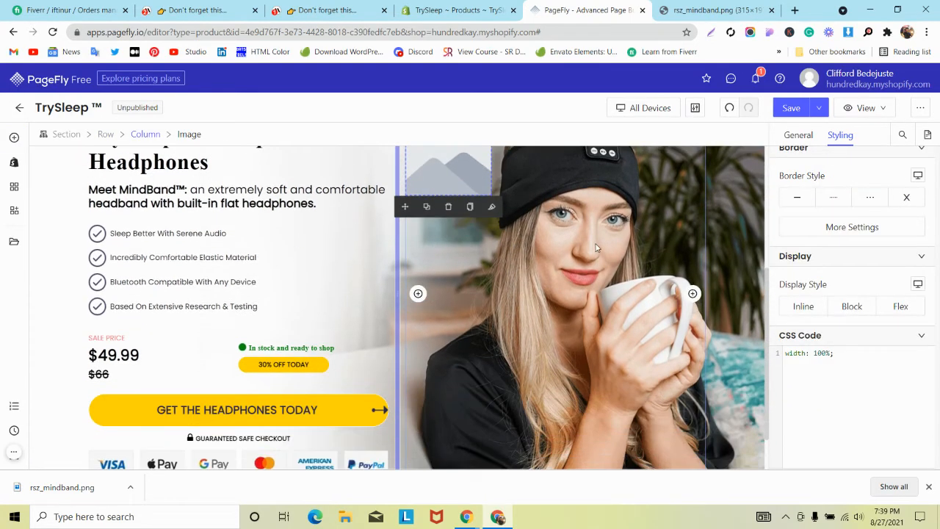
{"action": "left_click", "coordinate": [596, 242]}
- Set the content position of the banner's outer row to center center
{"action": "left_click", "coordinate": [105, 134]}
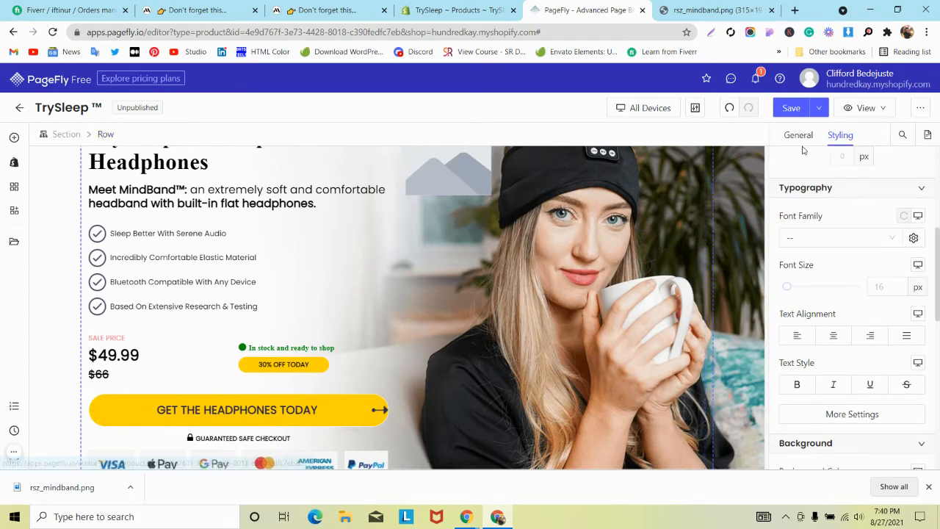
{"action": "left_click", "coordinate": [799, 136]}
{"action": "scroll", "coordinate": [889, 305], "scroll_direction": "down", "scroll_amount": 2}
{"action": "left_click", "coordinate": [852, 330]}
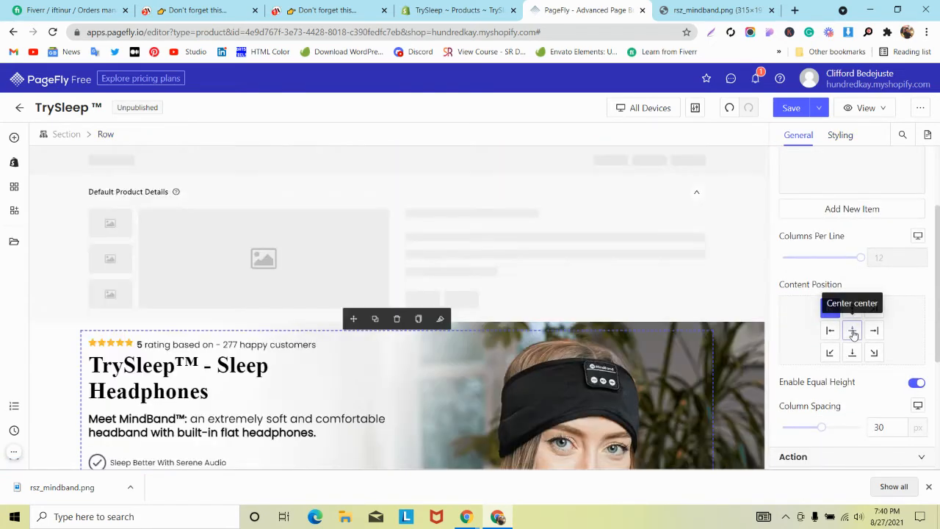
{"action": "scroll", "coordinate": [432, 279], "scroll_direction": "down", "scroll_amount": 2}
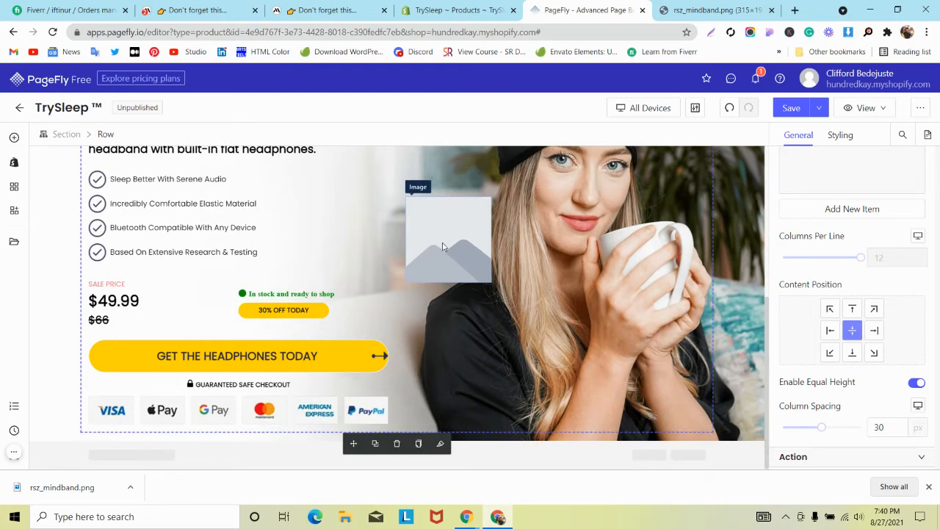
- Upload rsz_mindband from the Project folder and use it as the source of the new image element
{"action": "left_click", "coordinate": [442, 247]}
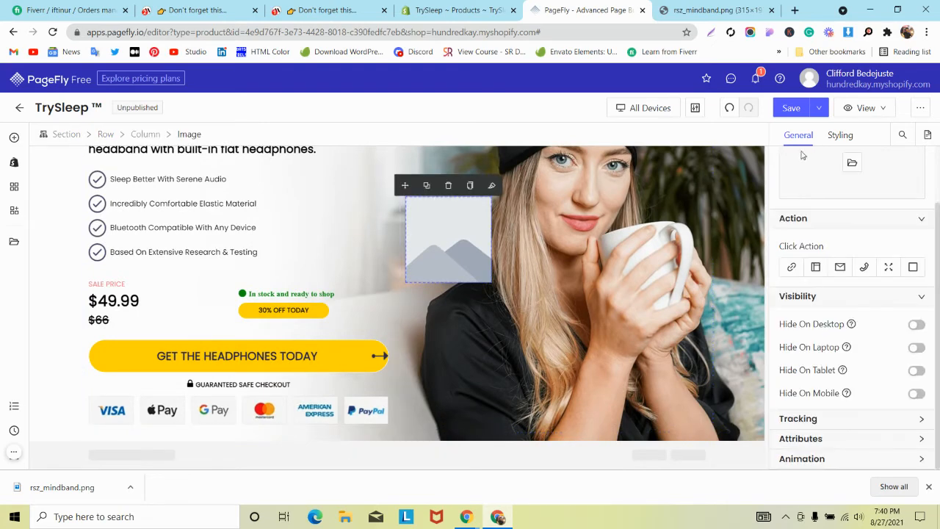
{"action": "left_click", "coordinate": [853, 162]}
{"action": "left_click", "coordinate": [703, 190]}
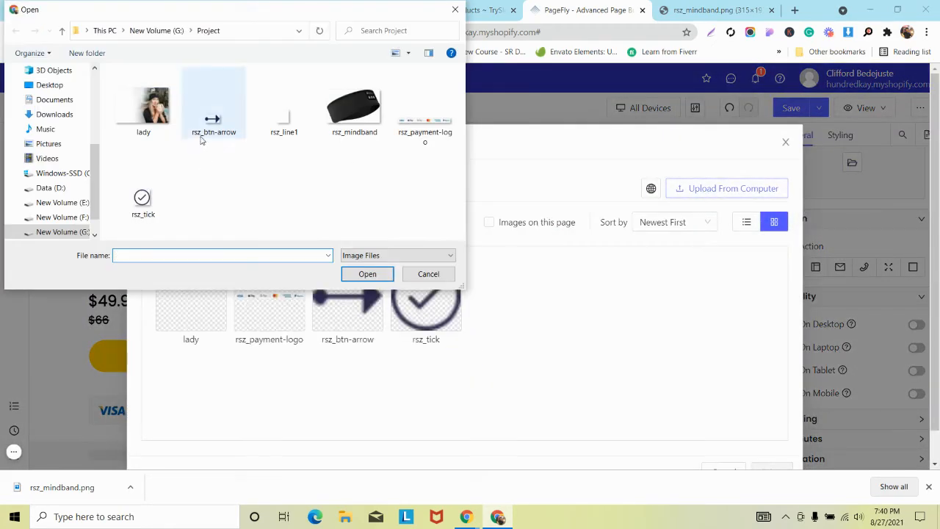
{"action": "double_click", "coordinate": [355, 119]}
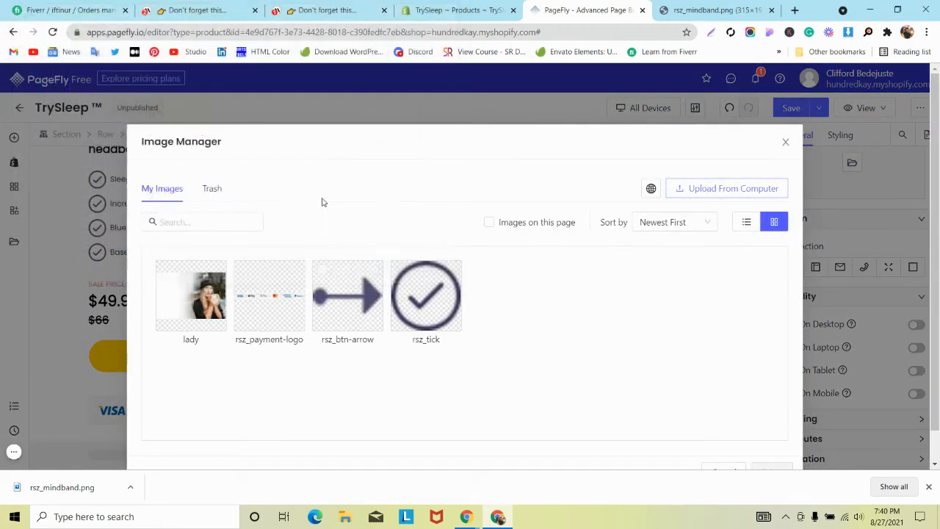
{"action": "left_click", "coordinate": [929, 486]}
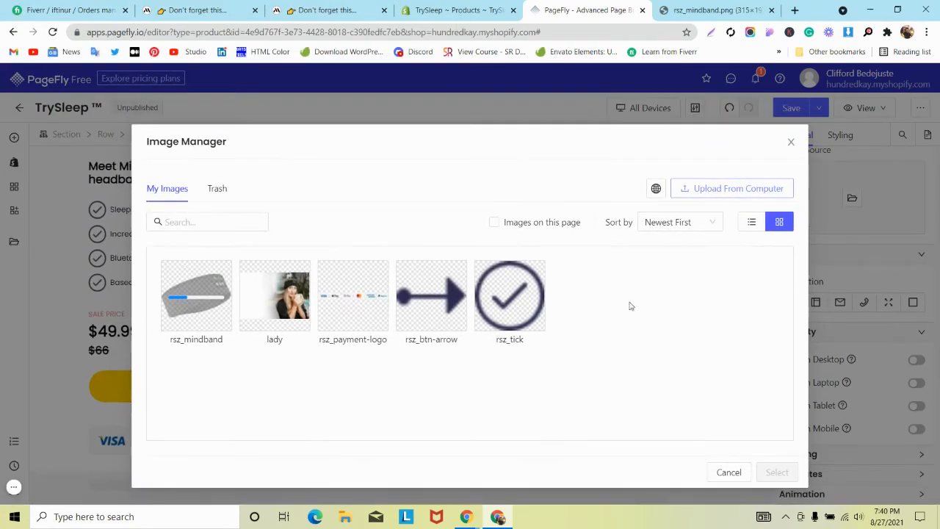
{"action": "left_click", "coordinate": [197, 295]}
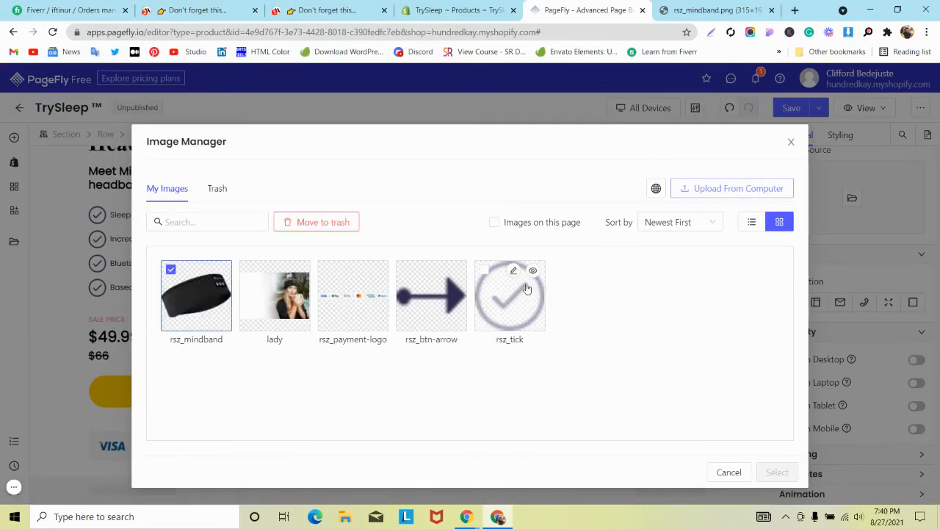
{"action": "left_click", "coordinate": [777, 472]}
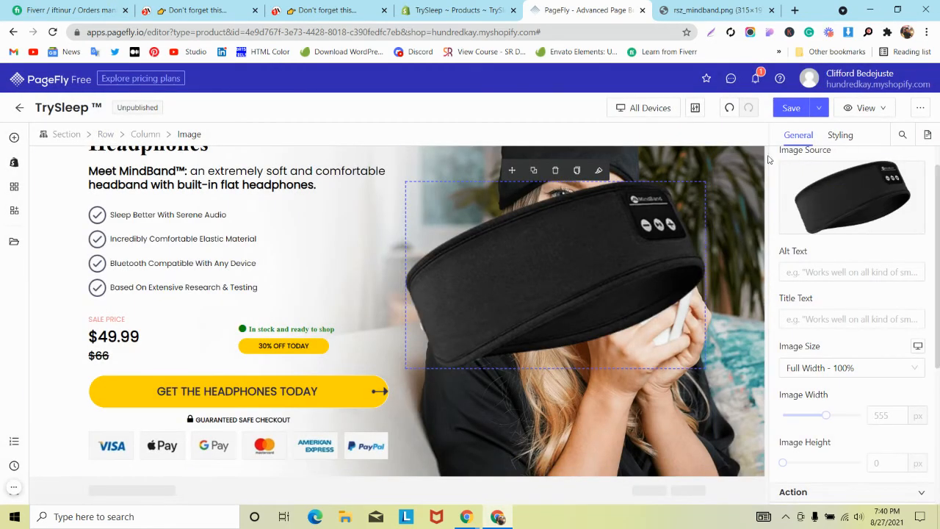
- Inspect the size and positioning of the headband picture beside the checklist on mindband.co in the developer tools
{"action": "left_click", "coordinate": [188, 9]}
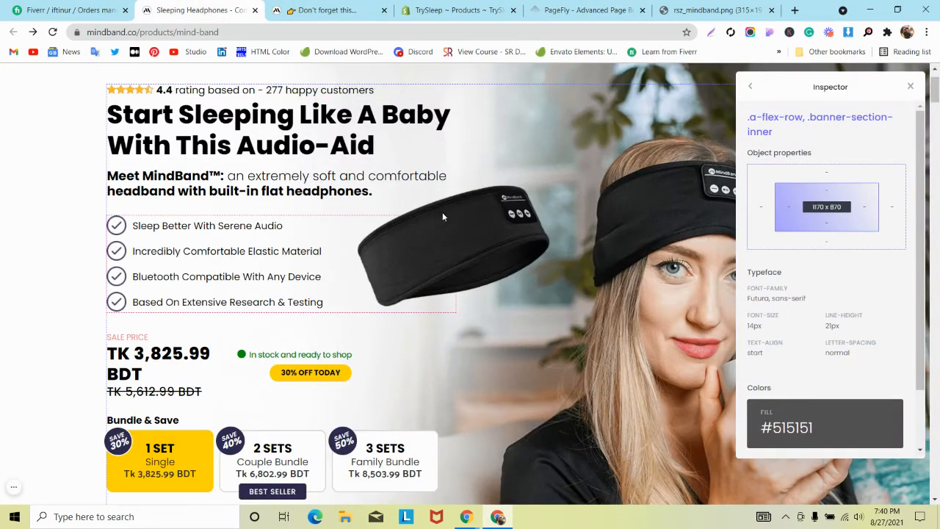
{"action": "right_click", "coordinate": [540, 228]}
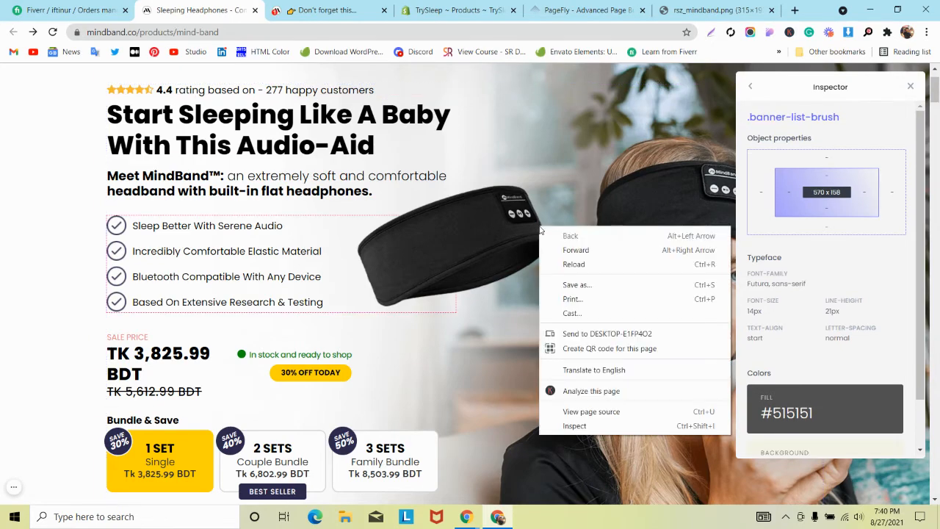
{"action": "left_click", "coordinate": [574, 426]}
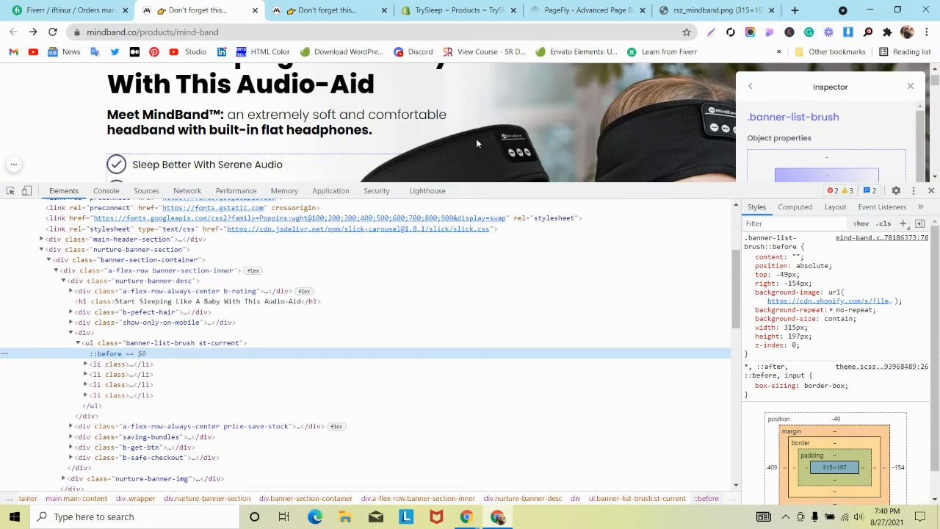
{"action": "scroll", "coordinate": [638, 145], "scroll_direction": "down", "scroll_amount": 2}
{"action": "scroll", "coordinate": [638, 145], "scroll_direction": "up", "scroll_amount": 1}
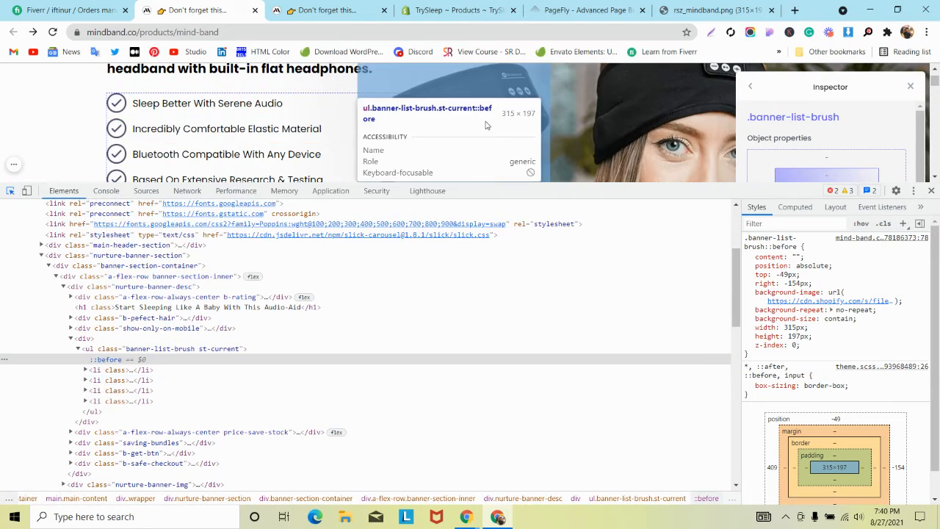
- Set the headband image in PageFly to a width of 315 px and a height of 197 px
{"action": "left_click", "coordinate": [587, 9]}
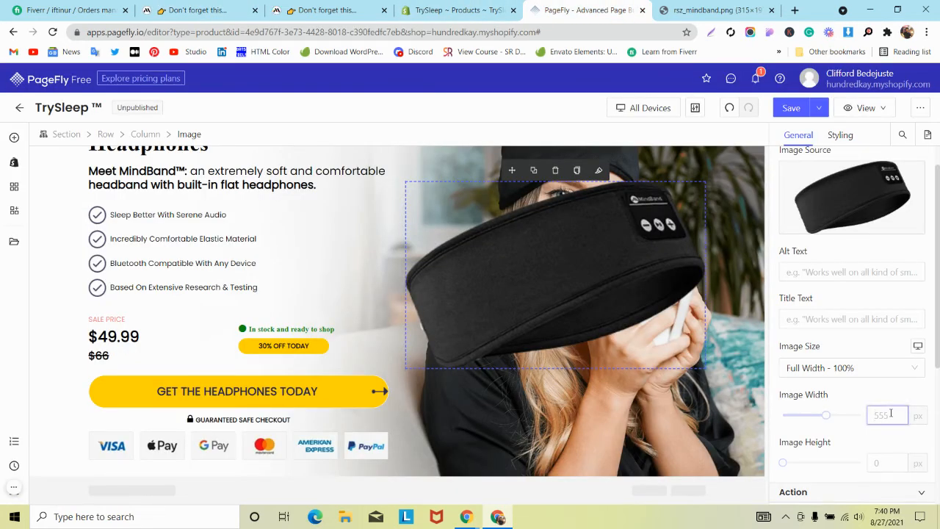
{"action": "type", "text": "315"}
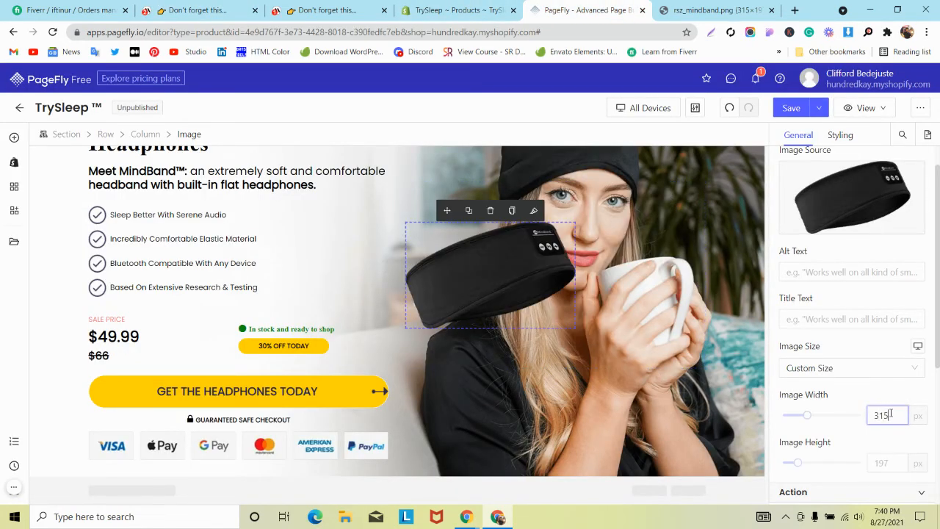
{"action": "left_click", "coordinate": [882, 465]}
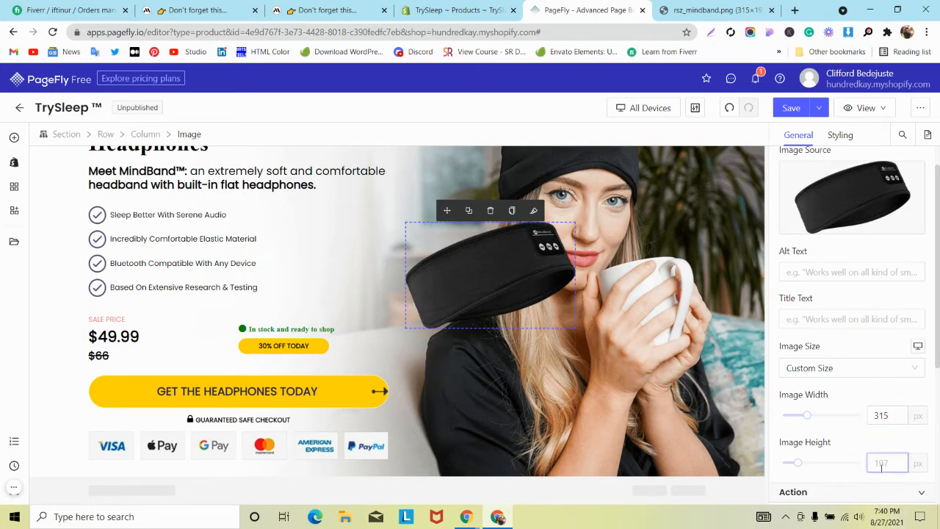
{"action": "type", "text": "197"}
- Try shifting the headband image toward the checklist by gradually lowering its left margin below zero
{"action": "left_click", "coordinate": [840, 137]}
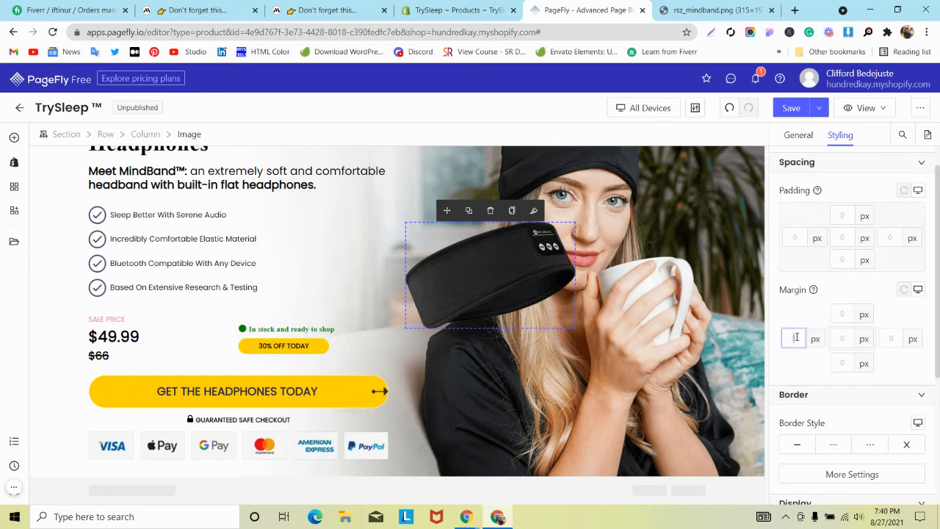
{"action": "type", "text": "-1"}
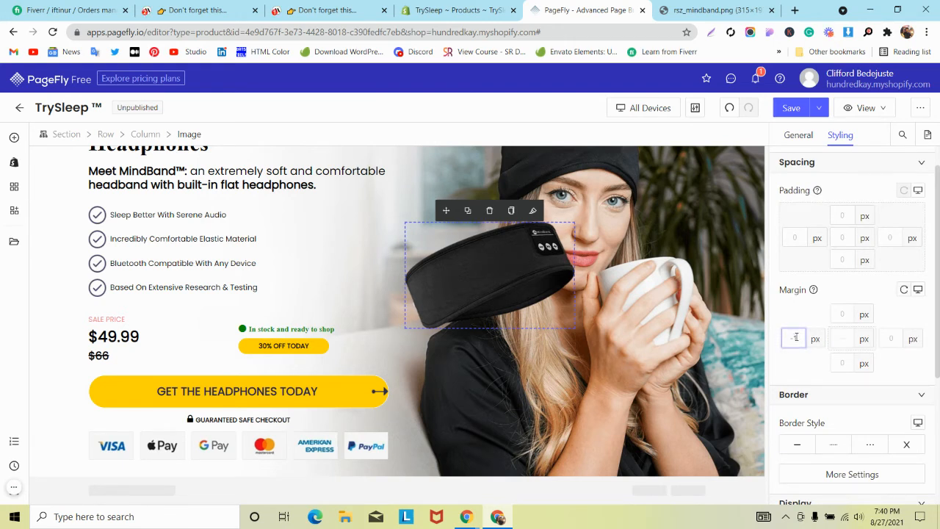
{"action": "type", "text": "5"}
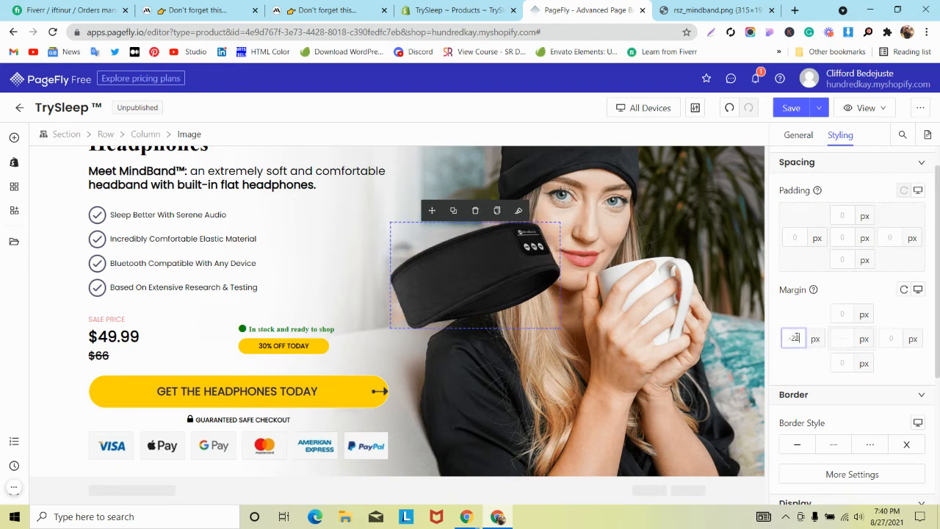
{"action": "key", "text": "Down"}
{"action": "key", "text": "Down"}
{"action": "key", "text": "Down"}
{"action": "key", "text": "Down"}
{"action": "key", "text": "Down"}
{"action": "key", "text": "Down"}
{"action": "key", "text": "Down"}
{"action": "key", "text": "Down"}
{"action": "key", "text": "Down"}
{"action": "key", "text": "Down"}
{"action": "key", "text": "Down"}
{"action": "key", "text": "Down"}
{"action": "key", "text": "Down"}
{"action": "key", "text": "Down"}
{"action": "key", "text": "Down"}
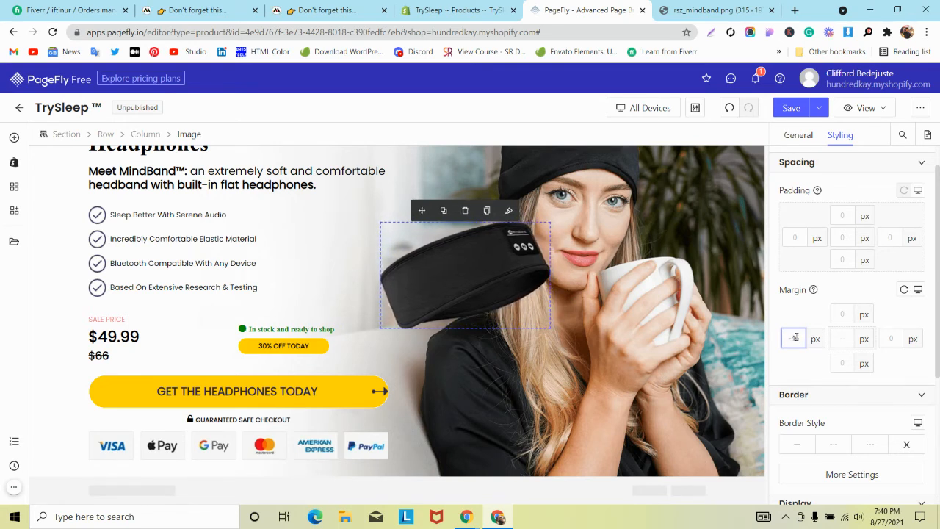
{"action": "key", "text": "Down"}
{"action": "key", "text": "Down"}
{"action": "key", "text": "Down"}
{"action": "key", "text": "Down"}
{"action": "key", "text": "Down"}
{"action": "key", "text": "Down"}
{"action": "key", "text": "Down"}
{"action": "key", "text": "Down"}
{"action": "key", "text": "Down"}
{"action": "key", "text": "Down"}
{"action": "key", "text": "Down"}
{"action": "key", "text": "Down"}
{"action": "key", "text": "Down"}
{"action": "key", "text": "Down"}
{"action": "key", "text": "Down"}
{"action": "key", "text": "Down"}
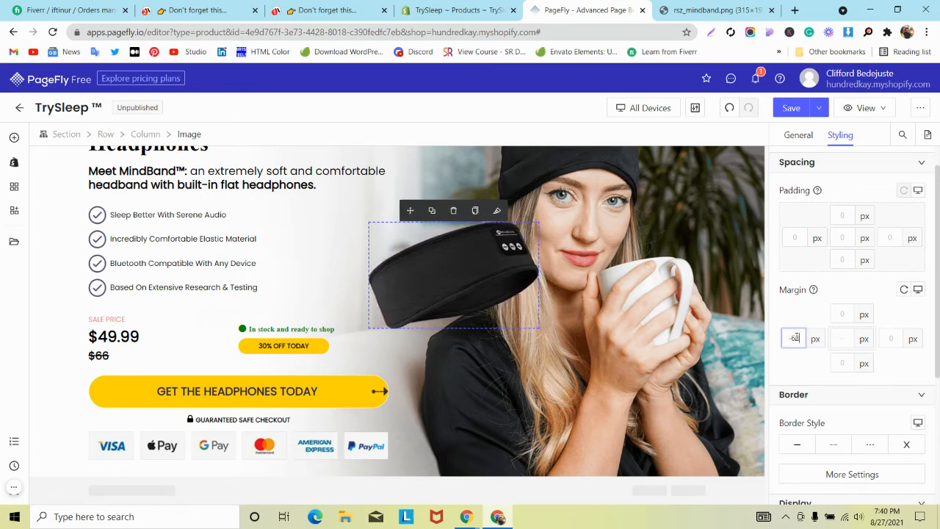
{"action": "key", "text": "Down"}
{"action": "key", "text": "Down"}
{"action": "key", "text": "Down"}
{"action": "key", "text": "Down"}
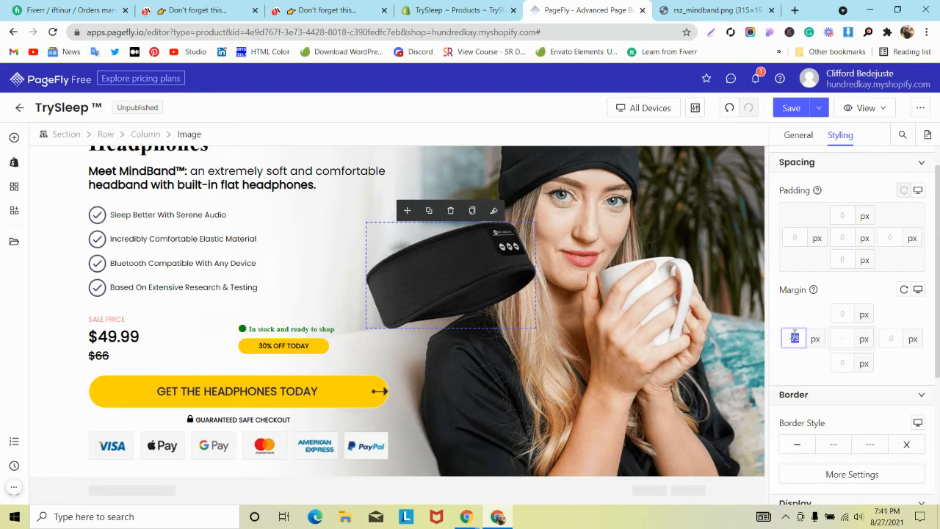
- Set the headband image's left margin to -200 px, and try a small negative bottom margin before clearing it
{"action": "type", "text": "-200"}
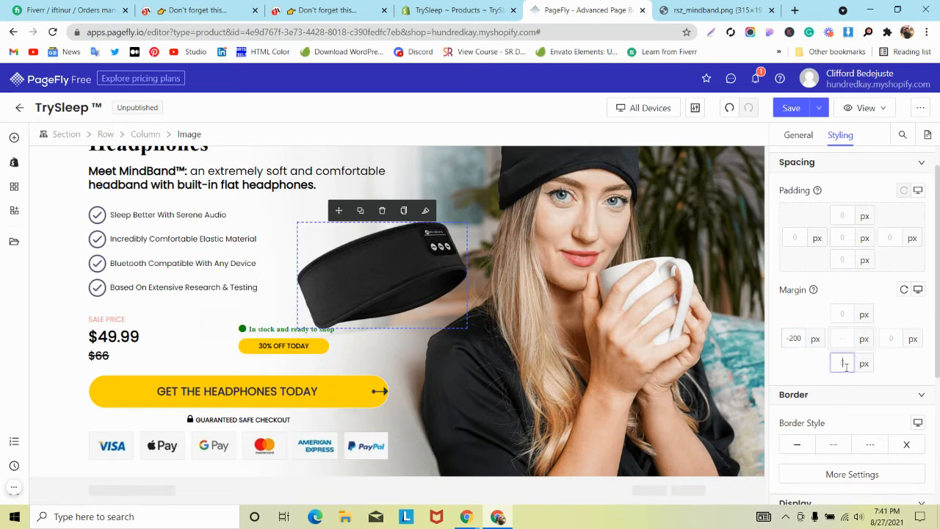
{"action": "type", "text": "-1"}
{"action": "key", "text": "Down"}
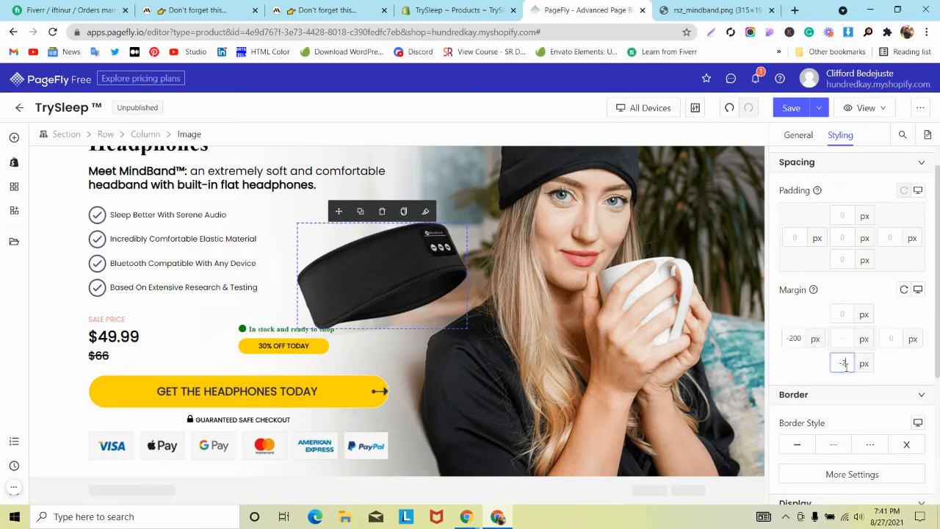
{"action": "key", "text": "BackSpace"}
{"action": "key", "text": "BackSpace"}
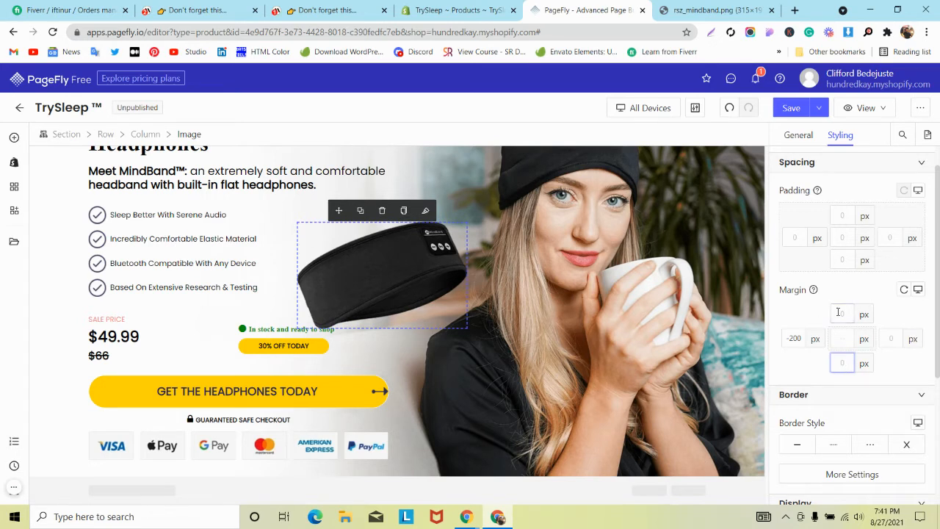
- Raise the headband image by lowering its top margin to -55 px
{"action": "left_click", "coordinate": [839, 312]}
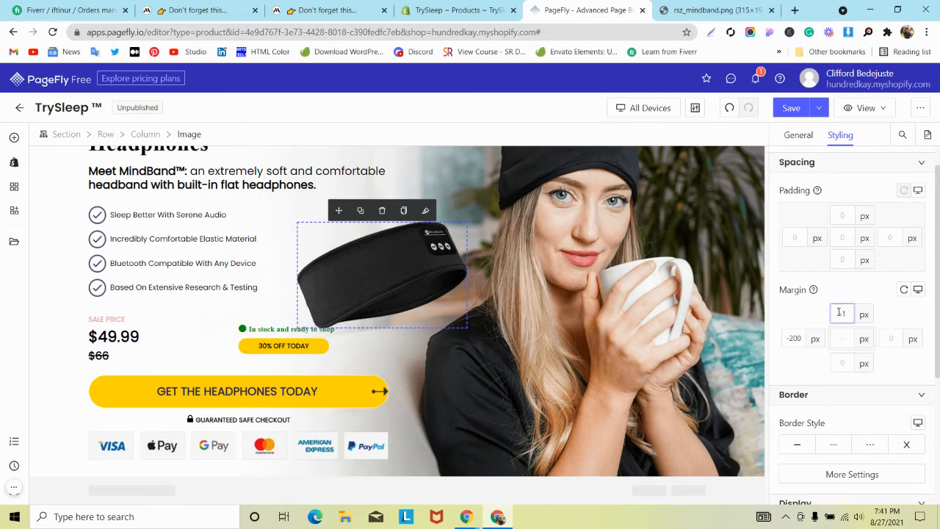
{"action": "key", "text": "Down"}
{"action": "key", "text": "Down"}
{"action": "key", "text": "Down"}
{"action": "key", "text": "Down"}
{"action": "key", "text": "Down"}
{"action": "key", "text": "Down"}
{"action": "key", "text": "Down"}
{"action": "key", "text": "Down"}
{"action": "key", "text": "Down"}
{"action": "key", "text": "Down"}
{"action": "key", "text": "Down"}
{"action": "key", "text": "Down"}
{"action": "key", "text": "Down"}
{"action": "key", "text": "Down"}
{"action": "key", "text": "Down"}
{"action": "key", "text": "Down"}
{"action": "key", "text": "Down"}
{"action": "key", "text": "Down"}
{"action": "key", "text": "Down"}
{"action": "key", "text": "Down"}
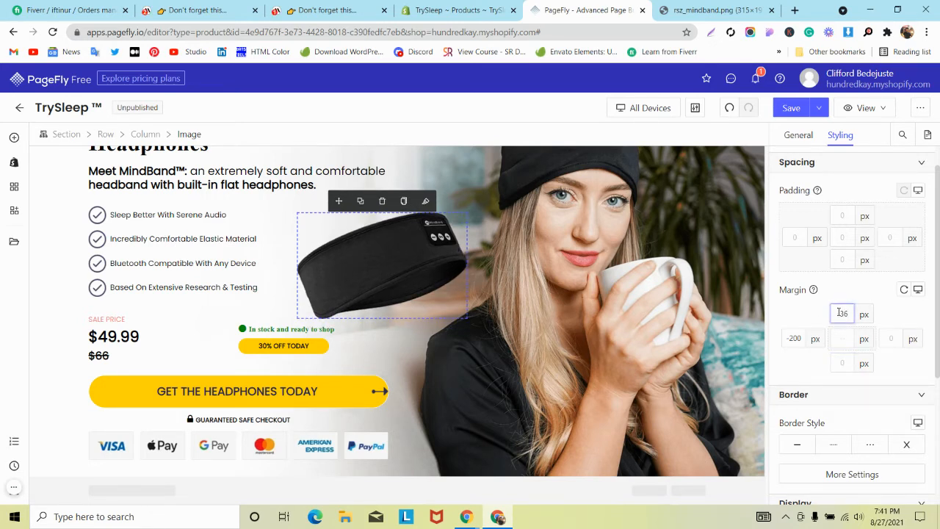
{"action": "key", "text": "Down"}
{"action": "key", "text": "Down"}
{"action": "key", "text": "Down"}
{"action": "key", "text": "Down"}
{"action": "key", "text": "Down"}
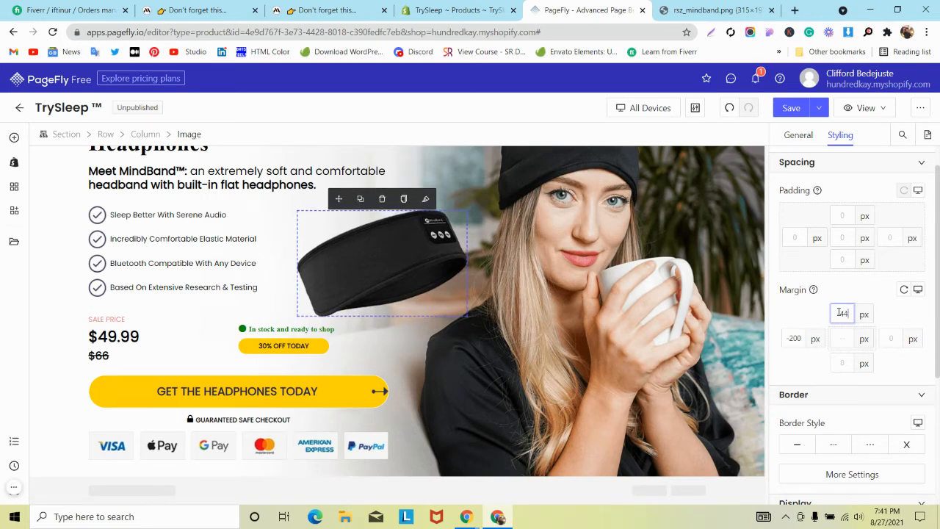
{"action": "key", "text": "Down"}
{"action": "key", "text": "Down"}
{"action": "key", "text": "Down"}
{"action": "key", "text": "Down"}
{"action": "key", "text": "Down"}
{"action": "key", "text": "Down"}
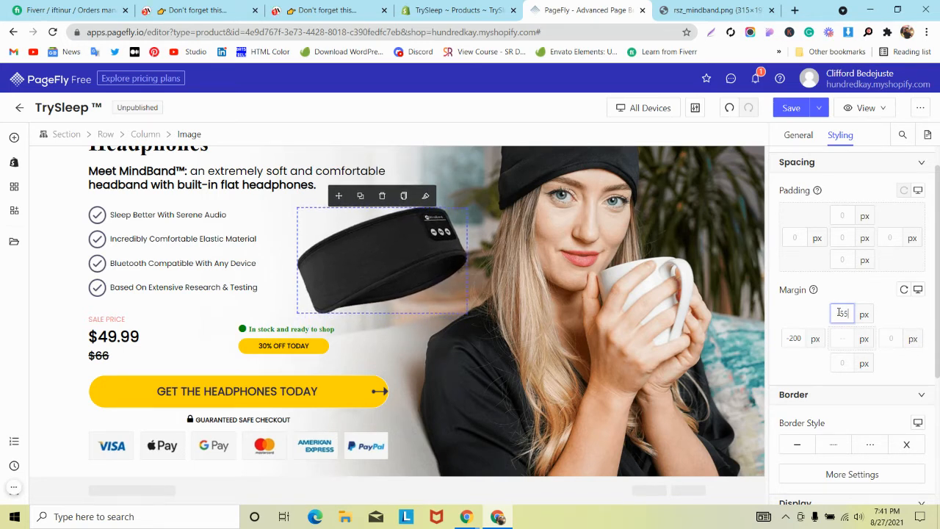
- Set the headband image's top margin to -124 px so it sits higher beside the checklist
{"action": "key", "text": "Down"}
{"action": "key", "text": "Down"}
{"action": "key", "text": "Down"}
{"action": "key", "text": "Down"}
{"action": "key", "text": "Down"}
{"action": "key", "text": "Down"}
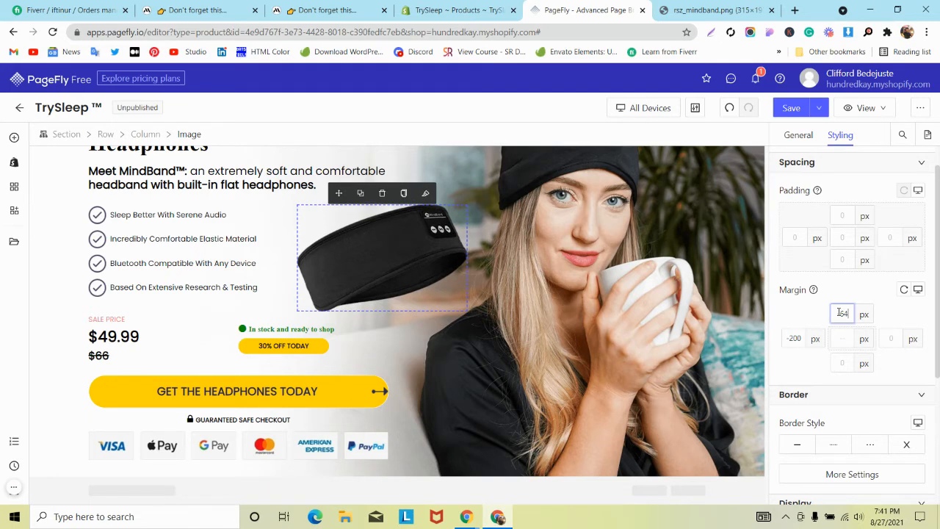
{"action": "key", "text": "Down"}
{"action": "key", "text": "Down"}
{"action": "key", "text": "Down"}
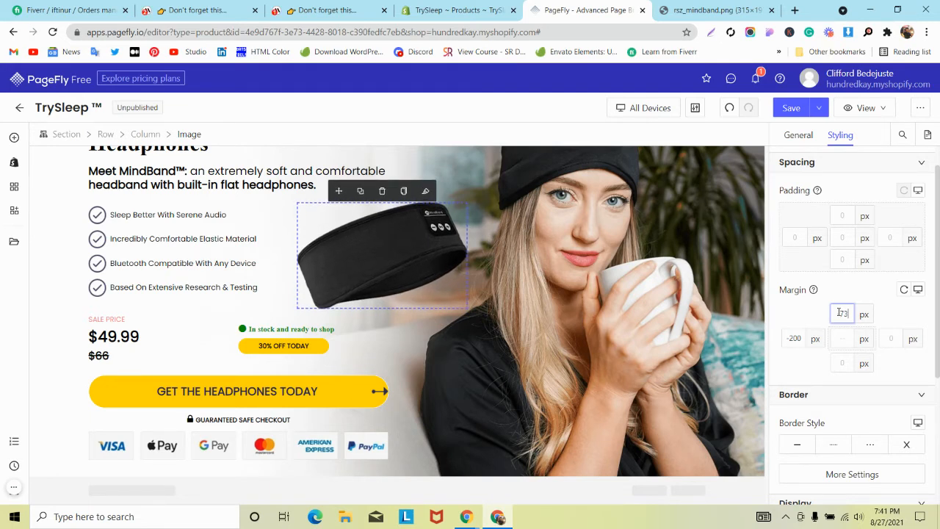
{"action": "key", "text": "Down"}
{"action": "key", "text": "Down"}
{"action": "key", "text": "Down"}
{"action": "key", "text": "Down"}
{"action": "key", "text": "Down"}
{"action": "key", "text": "Down"}
{"action": "key", "text": "Down"}
{"action": "key", "text": "Down"}
{"action": "key", "text": "Down"}
{"action": "key", "text": "Down"}
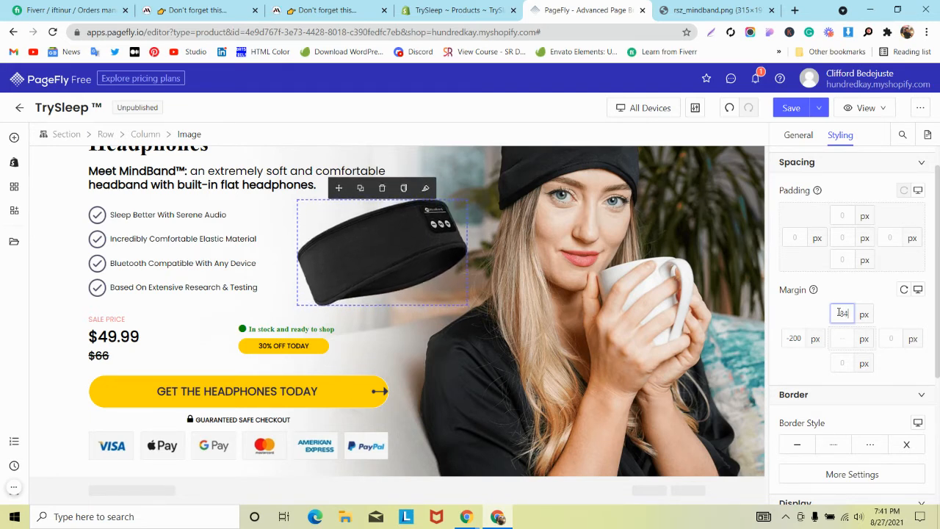
{"action": "key", "text": "Down"}
{"action": "key", "text": "Down"}
{"action": "key", "text": "Down"}
{"action": "key", "text": "Down"}
{"action": "key", "text": "Down"}
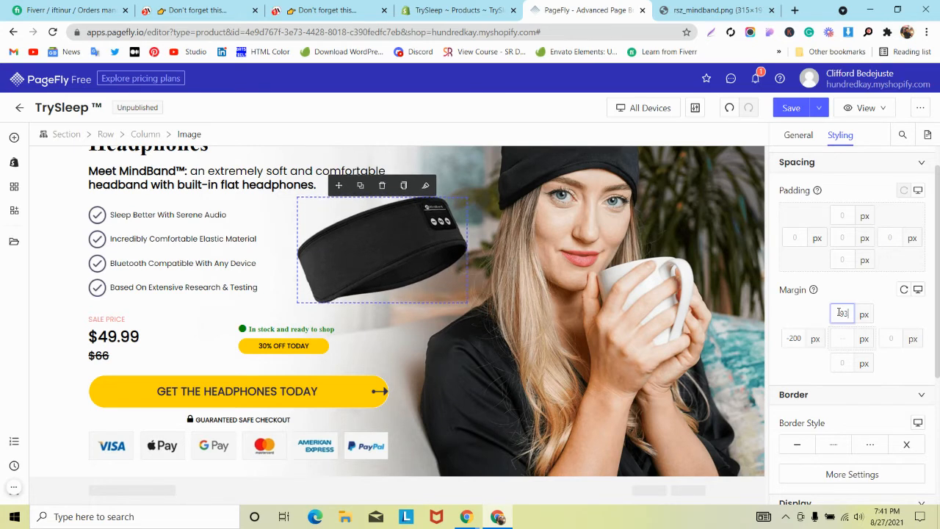
{"action": "key", "text": "Down"}
{"action": "key", "text": "Down"}
{"action": "key", "text": "Down"}
{"action": "key", "text": "Down"}
{"action": "key", "text": "Down"}
{"action": "key", "text": "Down"}
{"action": "key", "text": "Down"}
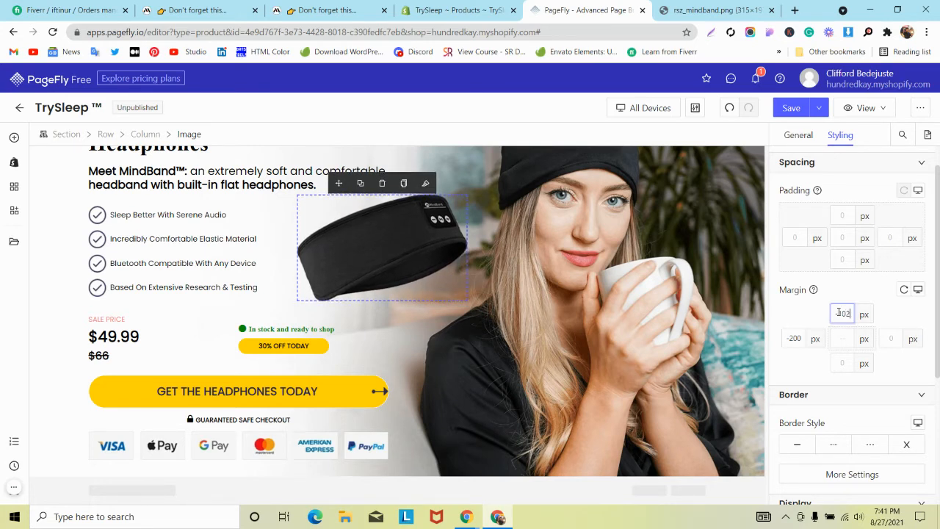
{"action": "key", "text": "Down"}
{"action": "key", "text": "Down"}
{"action": "key", "text": "Down"}
{"action": "key", "text": "Down"}
{"action": "key", "text": "Down"}
{"action": "key", "text": "Down"}
{"action": "key", "text": "Down"}
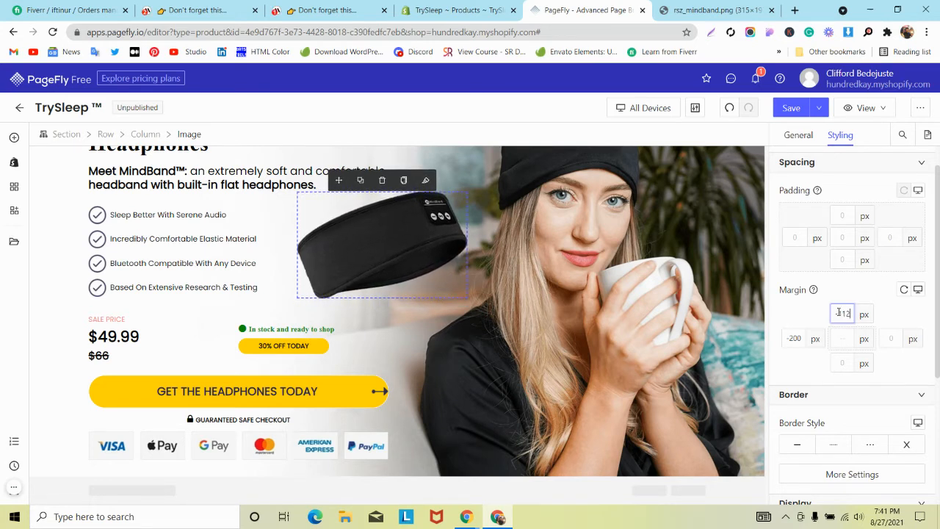
{"action": "key", "text": "Down"}
{"action": "key", "text": "Down"}
{"action": "key", "text": "Down"}
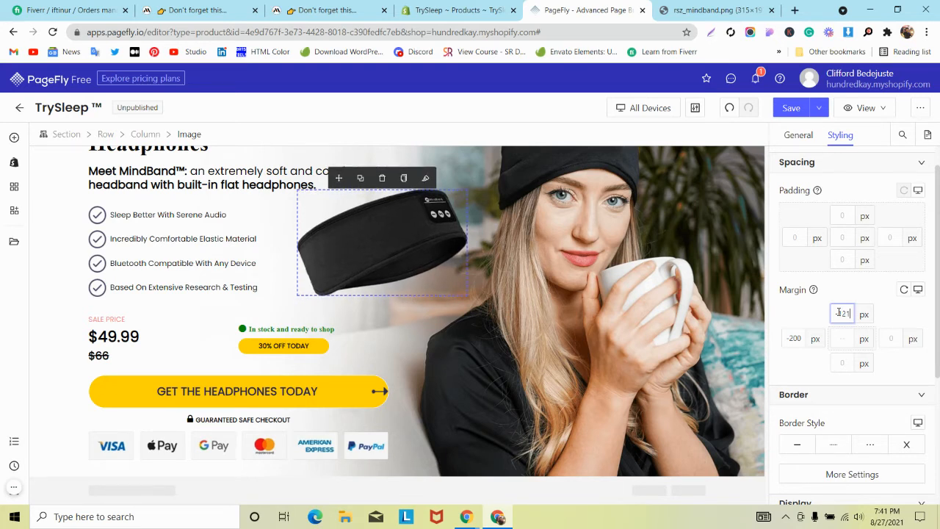
{"action": "key", "text": "Down"}
{"action": "key", "text": "Down"}
{"action": "key", "text": "Down"}
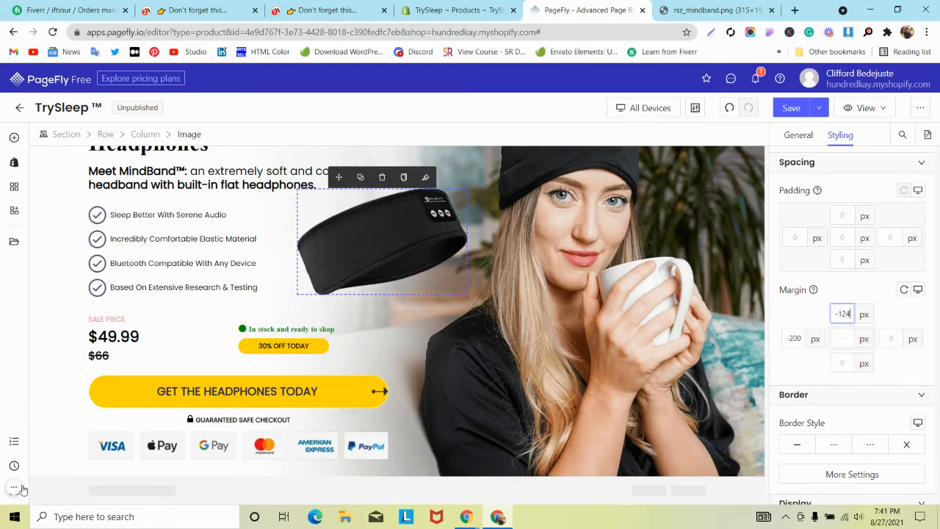
{"action": "left_click", "coordinate": [14, 487]}
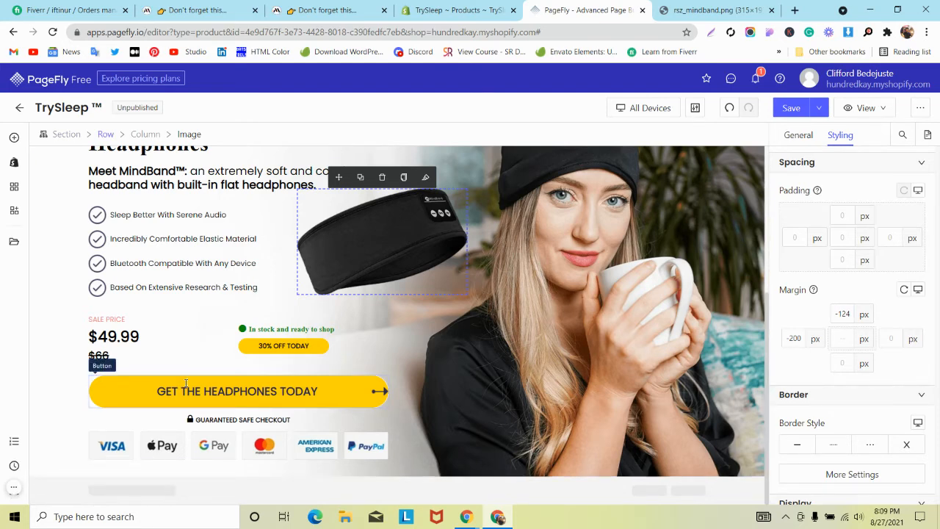
- Save the TrySleep page and open its preview
{"action": "scroll", "coordinate": [393, 309], "scroll_direction": "up", "scroll_amount": 2}
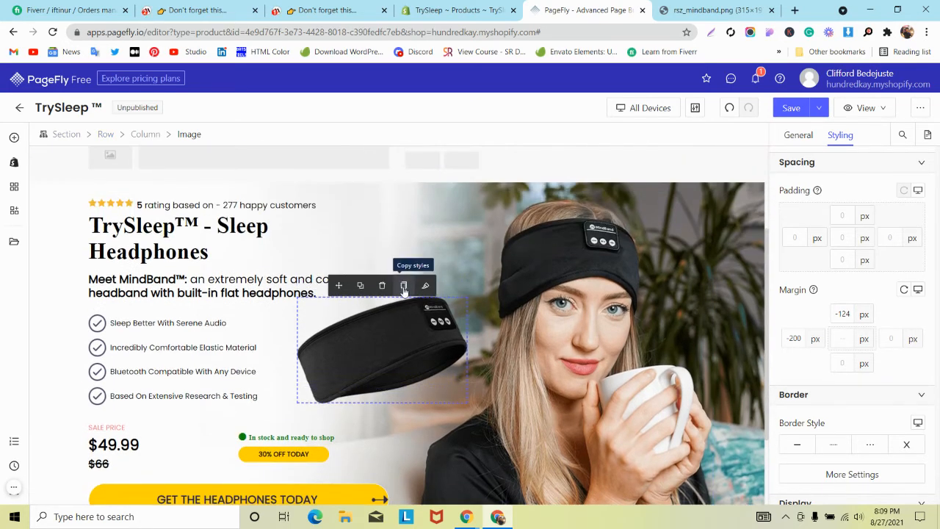
{"action": "scroll", "coordinate": [404, 291], "scroll_direction": "down", "scroll_amount": 2}
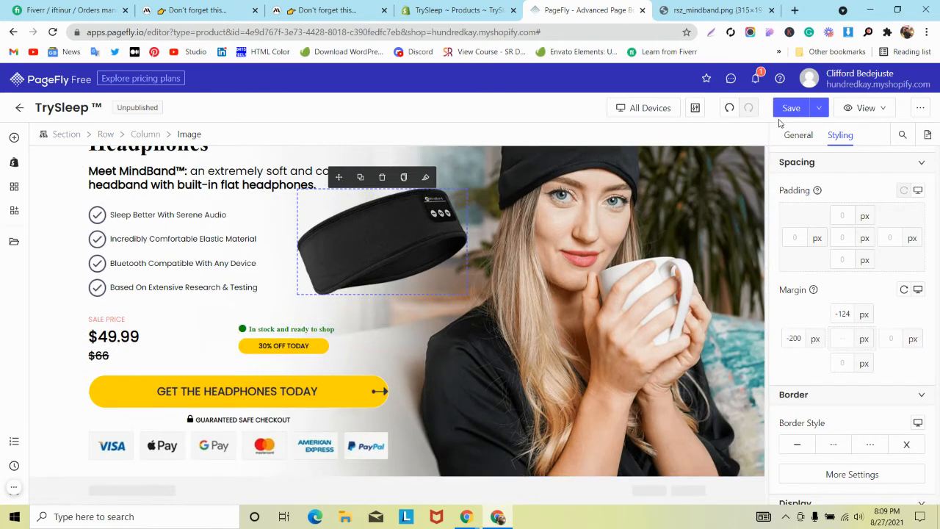
{"action": "left_click", "coordinate": [786, 109]}
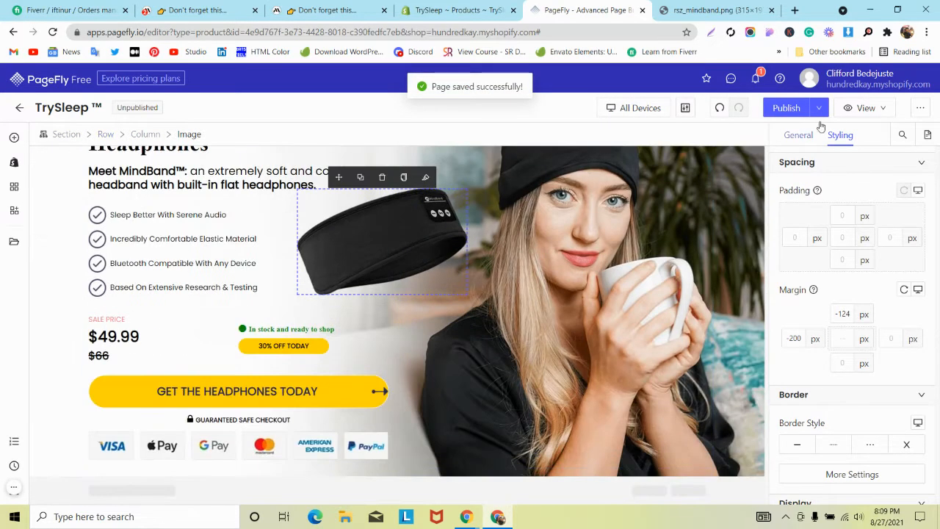
{"action": "left_click", "coordinate": [861, 109]}
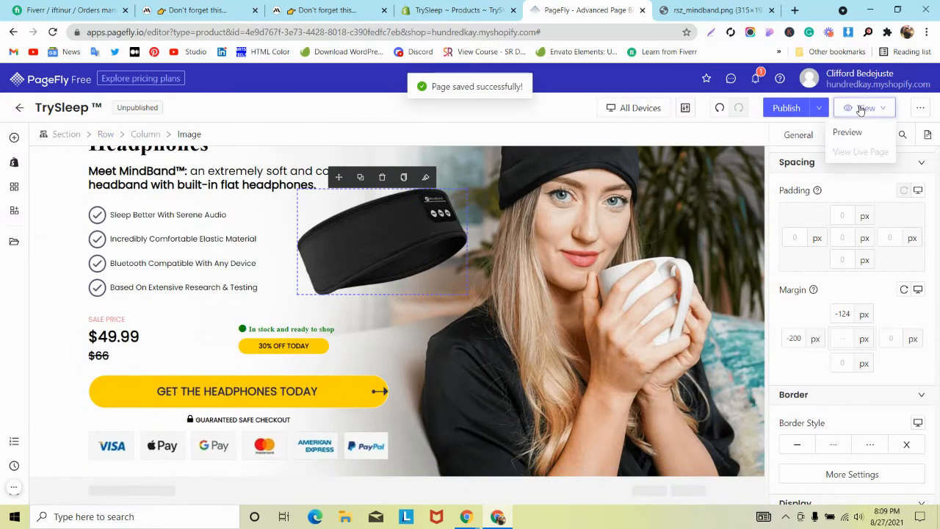
{"action": "left_click", "coordinate": [848, 133]}
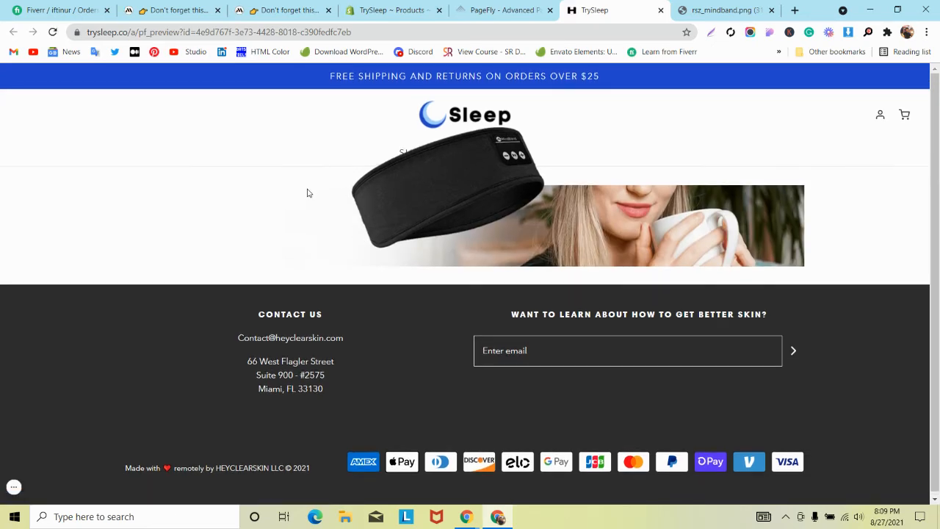
- Return to the PageFly editor, try to publish the page for TrySleep™ - Sleep Headphones, and accept the save notice with its reminder turned off
{"action": "left_click", "coordinate": [518, 9]}
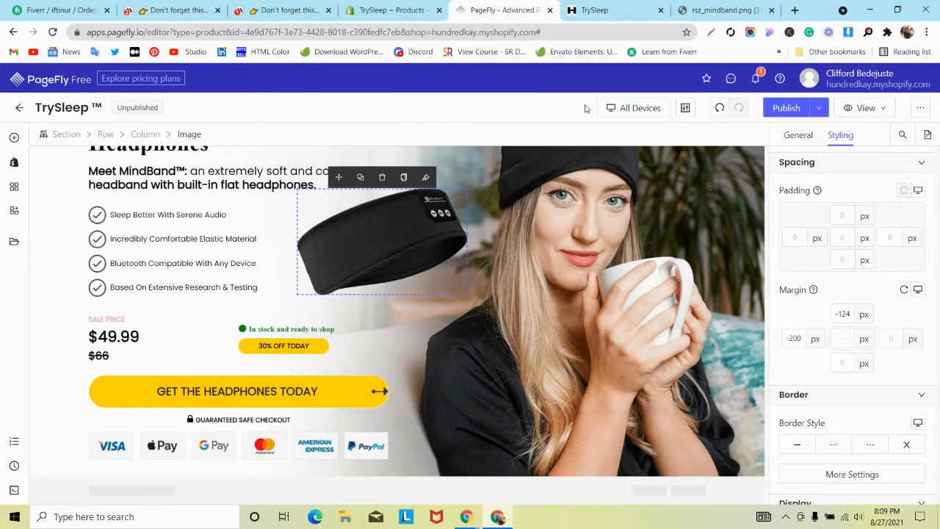
{"action": "left_click", "coordinate": [820, 108]}
{"action": "left_click", "coordinate": [792, 111]}
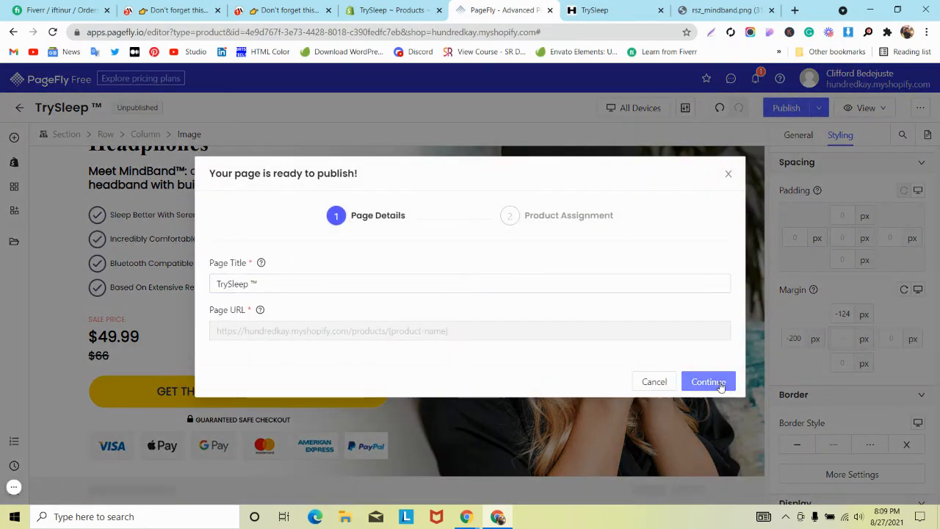
{"action": "left_click", "coordinate": [720, 383]}
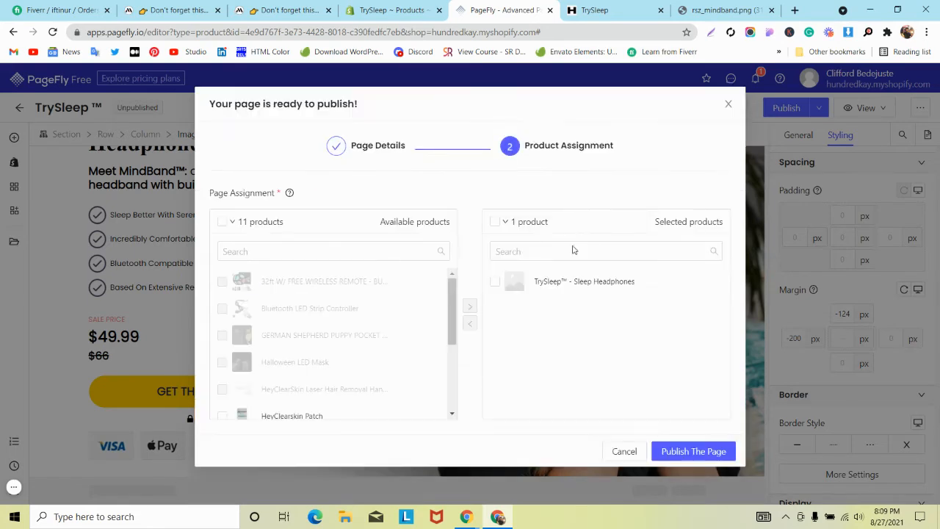
{"action": "left_click", "coordinate": [550, 286]}
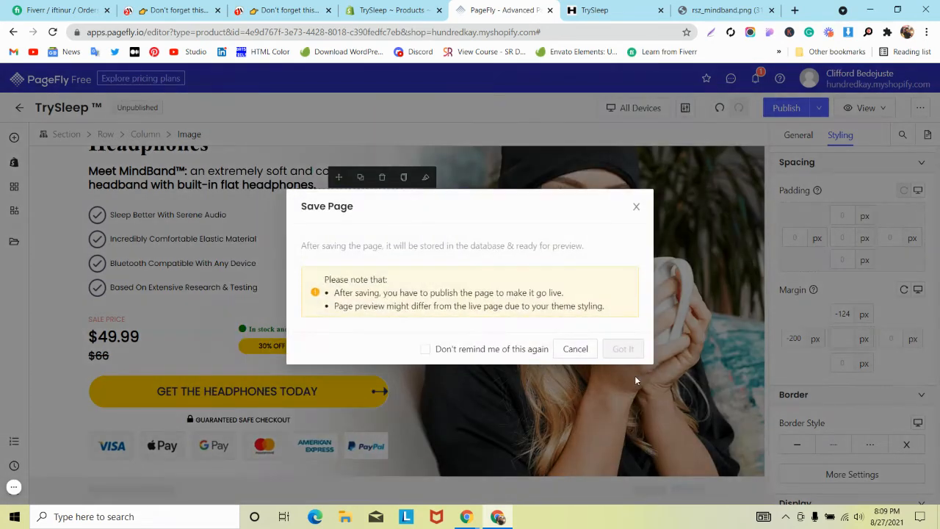
{"action": "left_click", "coordinate": [425, 350]}
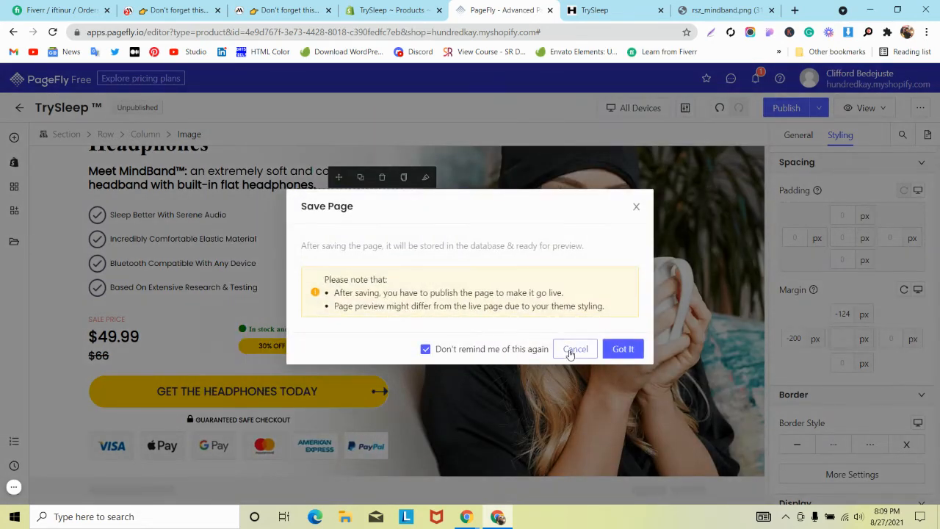
{"action": "left_click", "coordinate": [621, 350]}
- Close the page preview and publish the page for the TrySleep™ - Sleep Headphones product, with the publish reminder turned off
{"action": "left_click", "coordinate": [611, 10]}
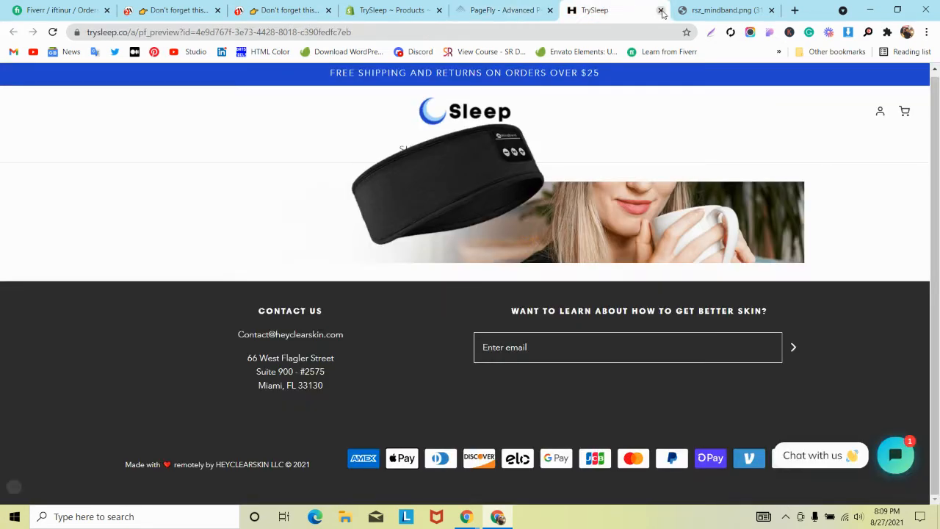
{"action": "left_click", "coordinate": [662, 11]}
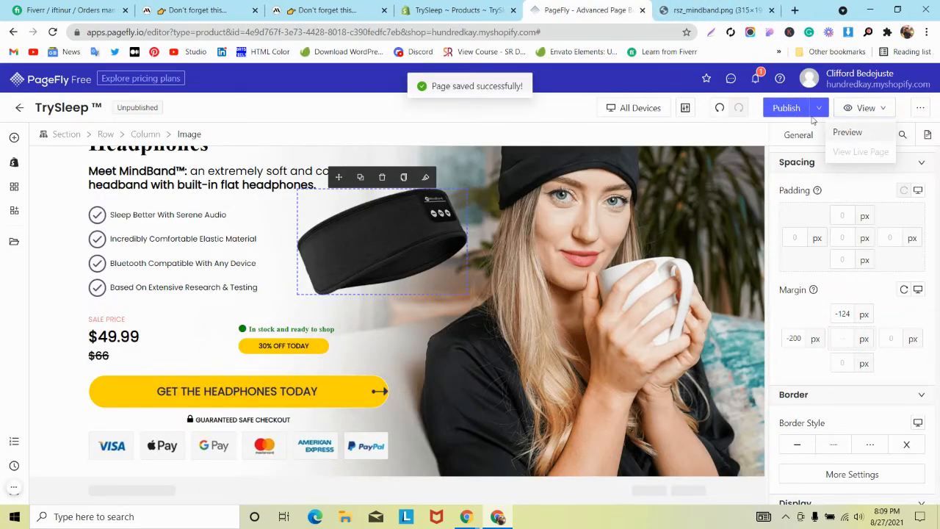
{"action": "left_click", "coordinate": [804, 109]}
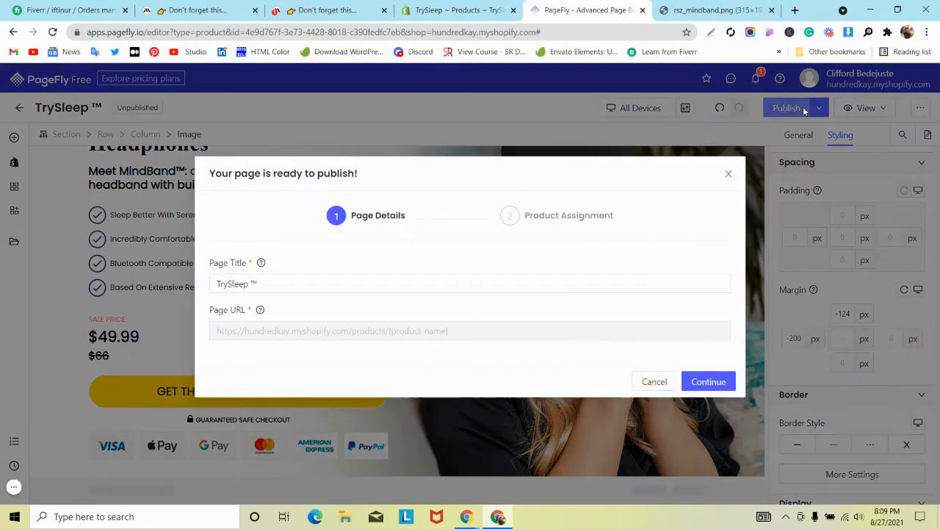
{"action": "left_click", "coordinate": [537, 216]}
{"action": "left_click", "coordinate": [525, 288]}
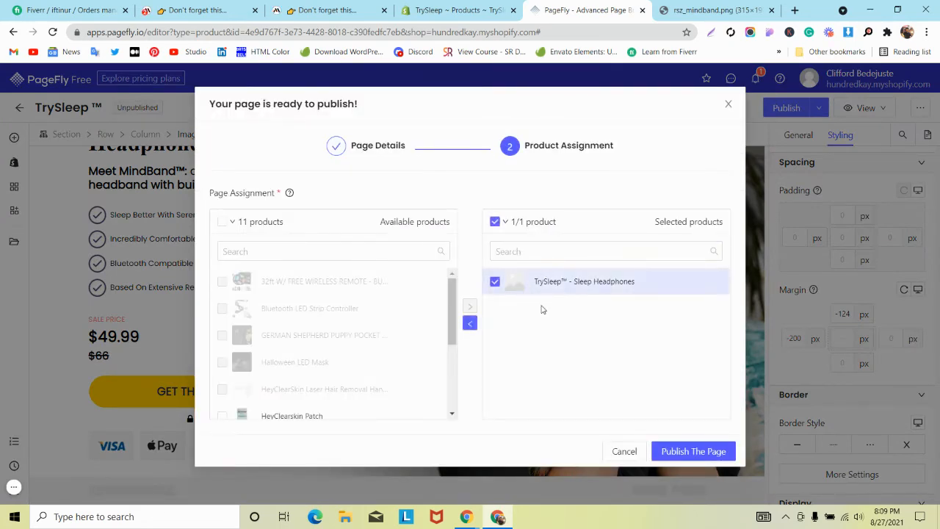
{"action": "left_click", "coordinate": [673, 450]}
{"action": "left_click", "coordinate": [368, 350]}
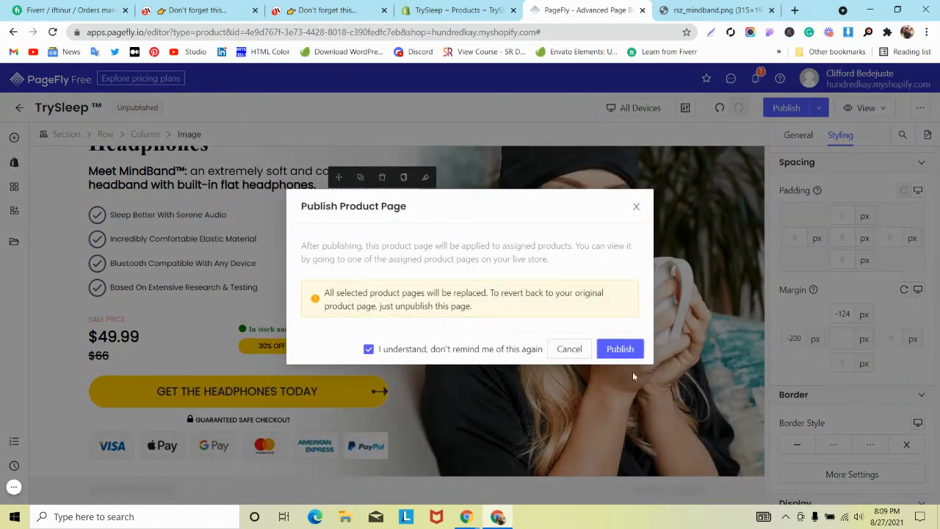
{"action": "left_click", "coordinate": [620, 349]}
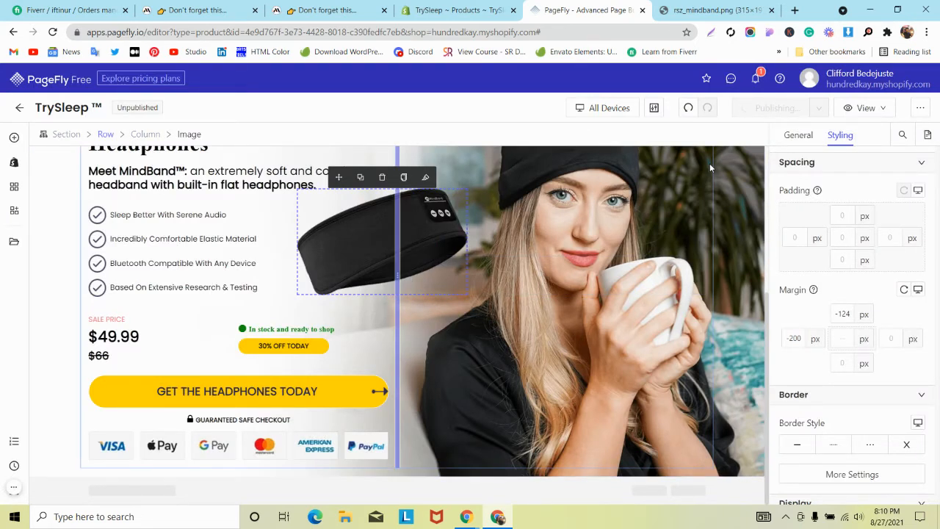
- Open the live TrySleep product page and examine the layout of the published banner, from its rating line to the payment badges
{"action": "left_click", "coordinate": [845, 108]}
{"action": "left_click", "coordinate": [845, 152]}
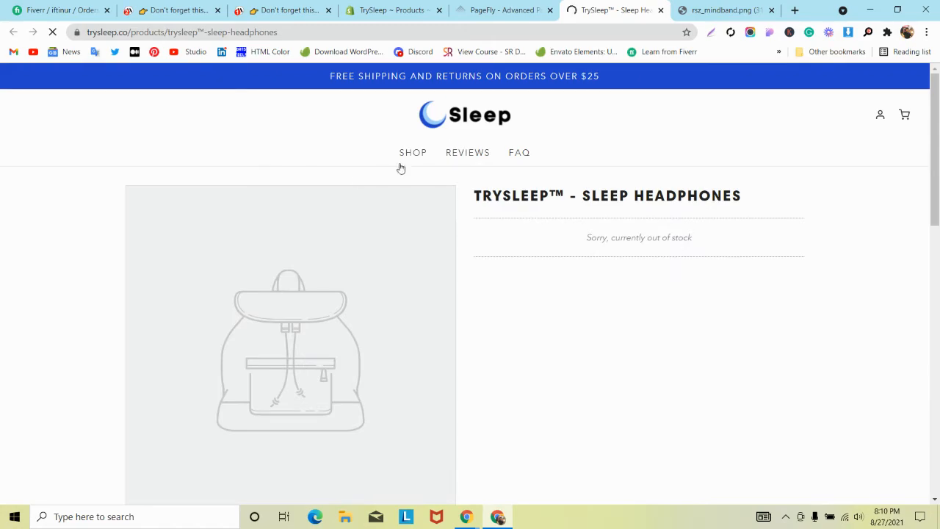
{"action": "scroll", "coordinate": [354, 182], "scroll_direction": "down", "scroll_amount": 5}
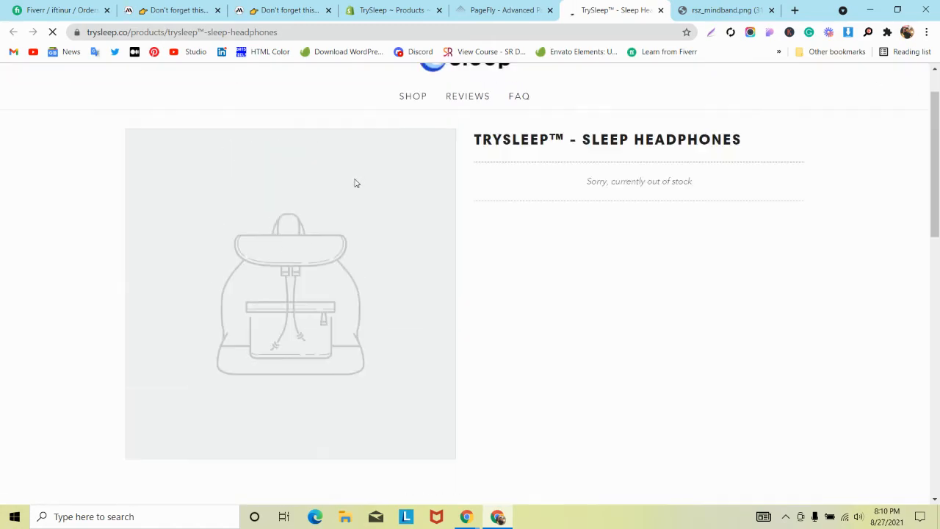
{"action": "scroll", "coordinate": [356, 183], "scroll_direction": "down", "scroll_amount": 3}
{"action": "scroll", "coordinate": [354, 184], "scroll_direction": "up", "scroll_amount": 2}
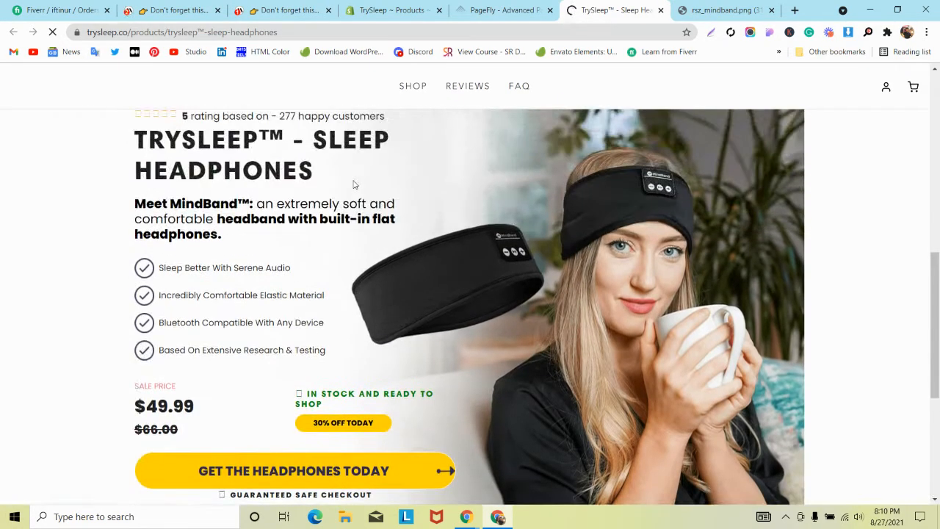
{"action": "scroll", "coordinate": [354, 184], "scroll_direction": "down", "scroll_amount": 3}
{"action": "scroll", "coordinate": [355, 184], "scroll_direction": "up", "scroll_amount": 4}
{"action": "scroll", "coordinate": [355, 184], "scroll_direction": "down", "scroll_amount": 5}
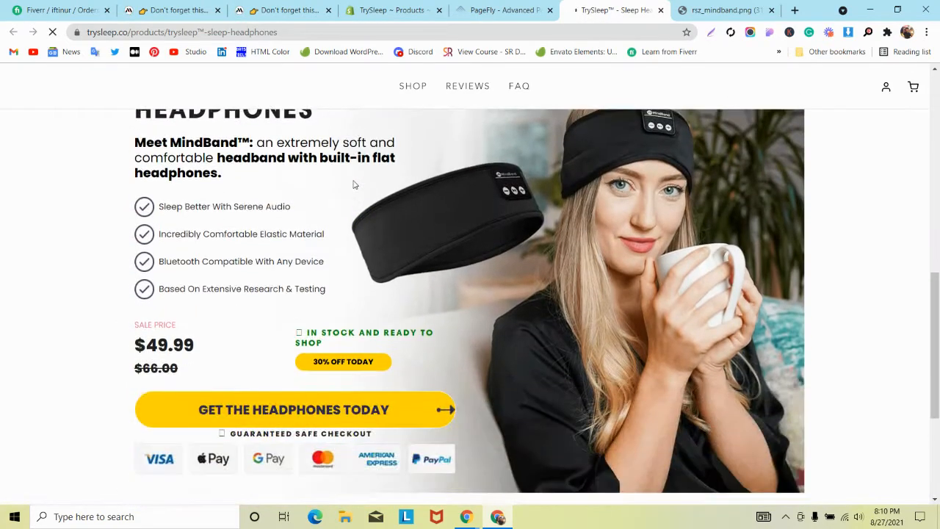
{"action": "scroll", "coordinate": [355, 185], "scroll_direction": "up", "scroll_amount": 4}
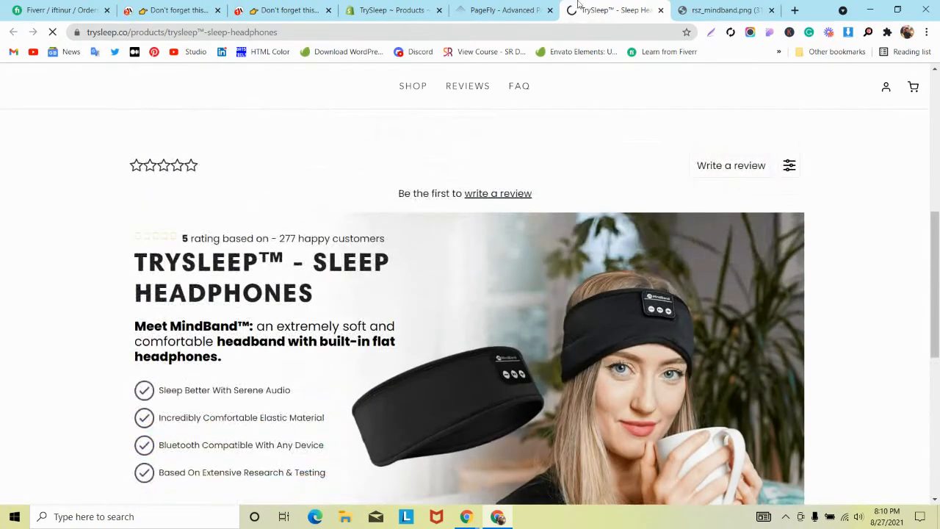
- Select the Default Product Details placeholder in the PageFly editor, and compare it with the theme's product section above the banner on the live page
{"action": "key", "text": "ctrl+shift+Tab"}
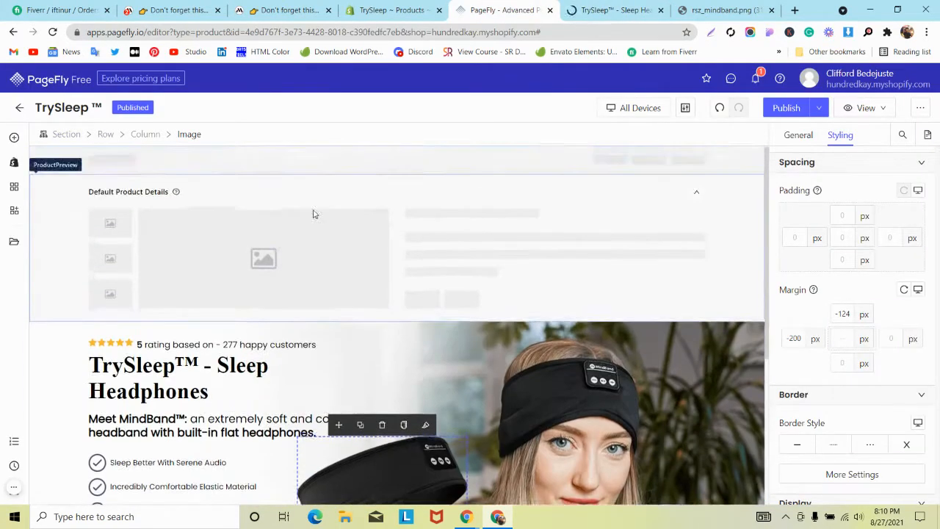
{"action": "left_click", "coordinate": [46, 222]}
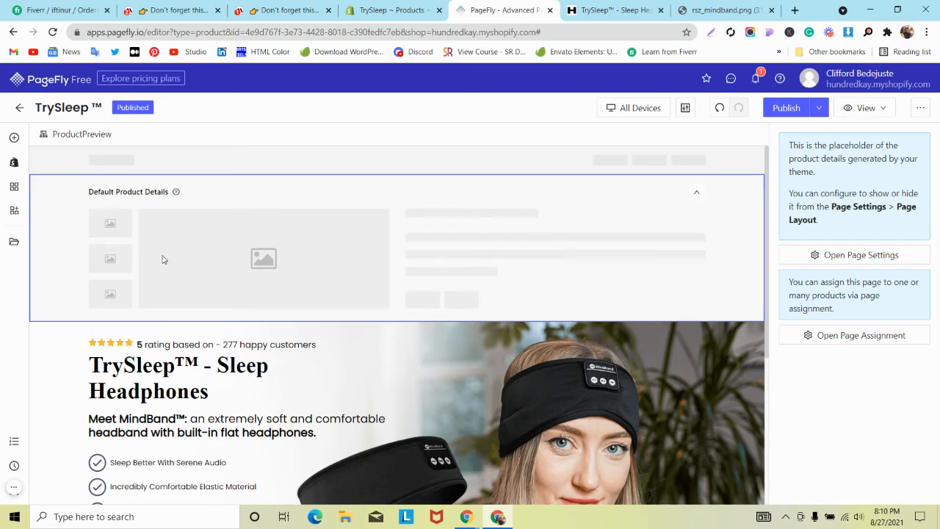
{"action": "key", "text": "ctrl+Tab"}
{"action": "scroll", "coordinate": [418, 173], "scroll_direction": "up", "scroll_amount": 10}
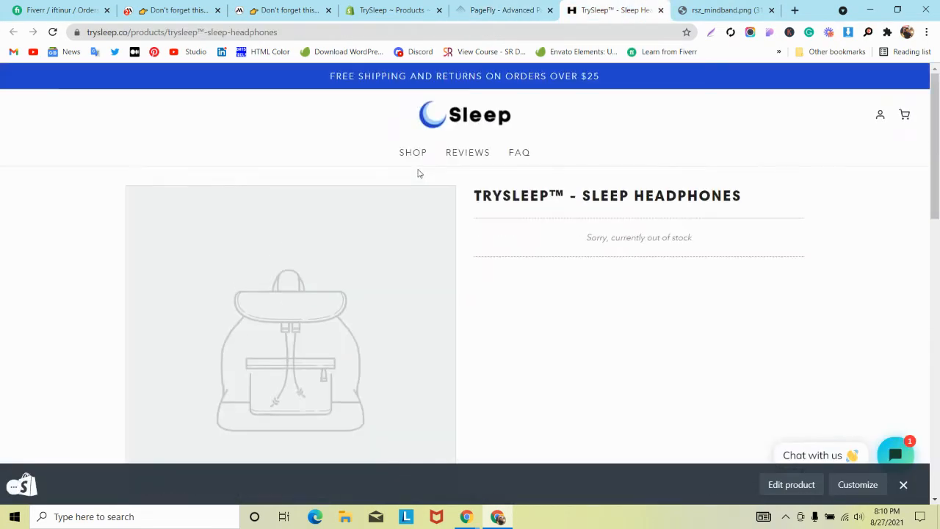
{"action": "scroll", "coordinate": [418, 173], "scroll_direction": "down", "scroll_amount": 10}
{"action": "scroll", "coordinate": [417, 174], "scroll_direction": "down", "scroll_amount": 5}
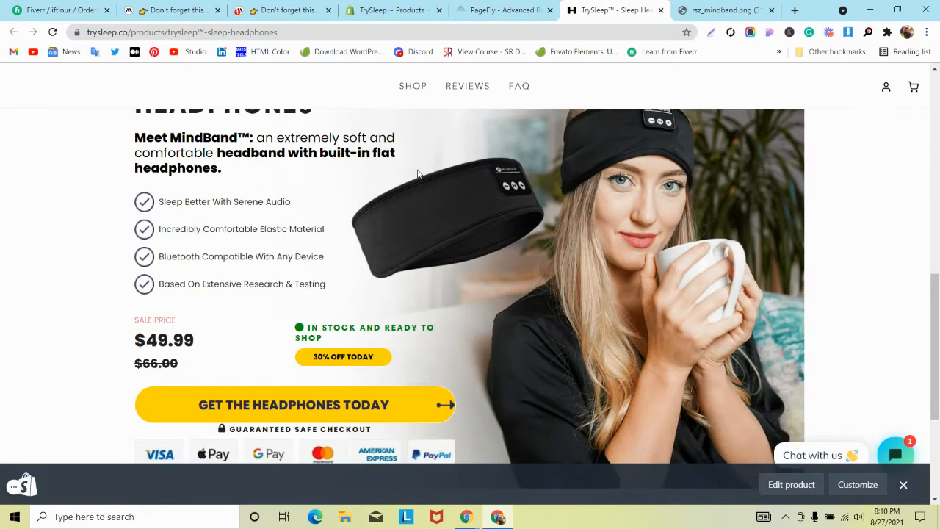
{"action": "scroll", "coordinate": [417, 173], "scroll_direction": "up", "scroll_amount": 3}
{"action": "scroll", "coordinate": [418, 174], "scroll_direction": "up", "scroll_amount": 2}
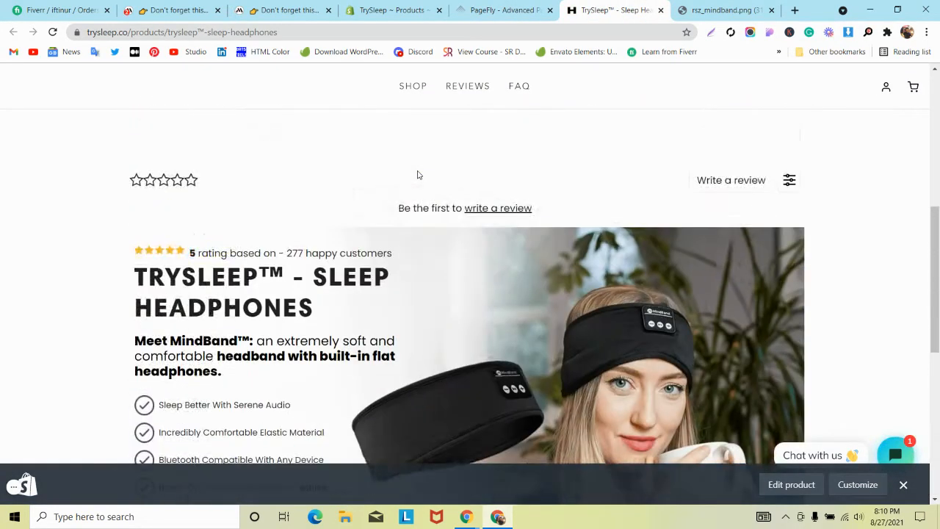
- Check the live banner, and set the Guaranteed Safe Checkout heading's top and bottom margins to 14 px in the PageFly editor
{"action": "scroll", "coordinate": [418, 174], "scroll_direction": "down", "scroll_amount": 5}
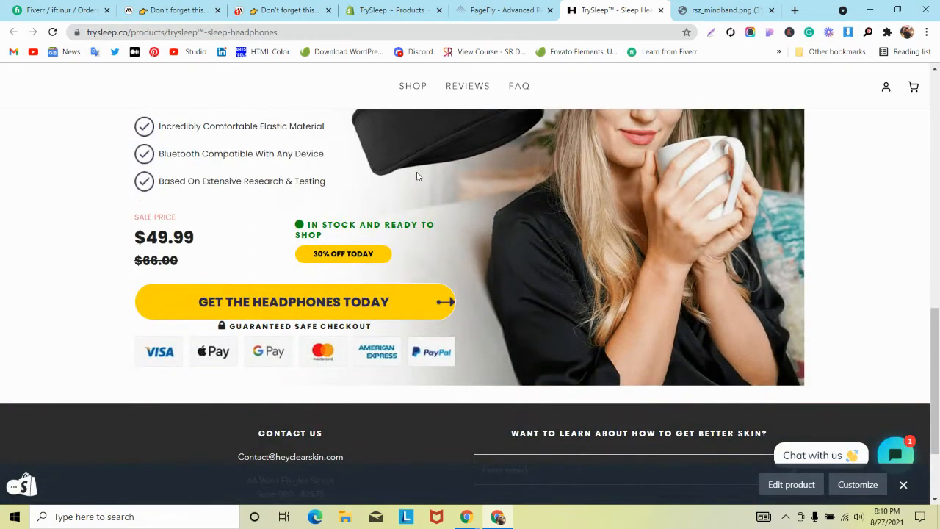
{"action": "scroll", "coordinate": [414, 181], "scroll_direction": "up", "scroll_amount": 3}
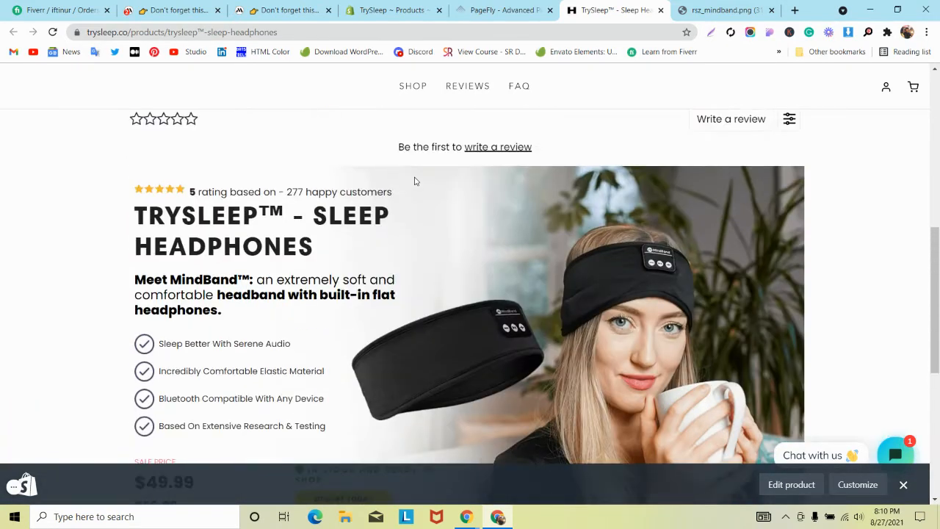
{"action": "scroll", "coordinate": [414, 181], "scroll_direction": "down", "scroll_amount": 2}
{"action": "left_click", "coordinate": [507, 6]}
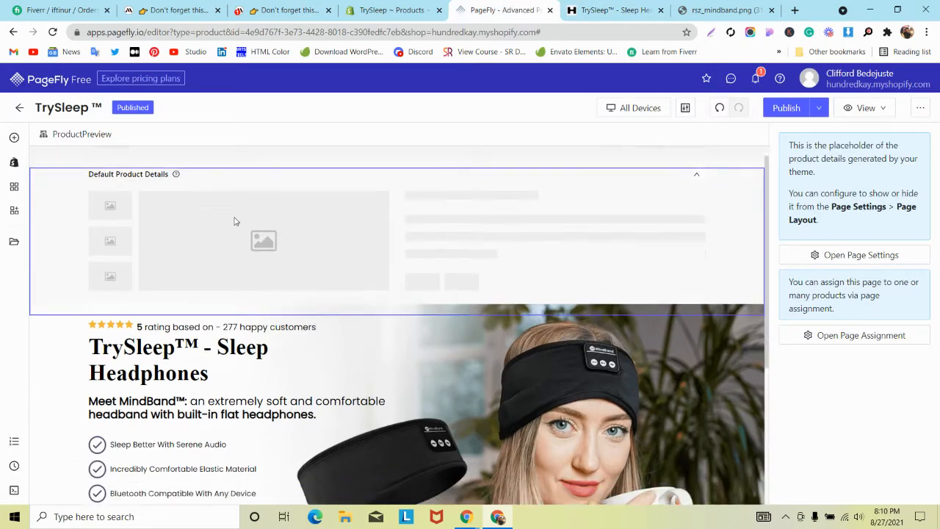
{"action": "scroll", "coordinate": [232, 218], "scroll_direction": "down", "scroll_amount": 3}
{"action": "left_click", "coordinate": [188, 383]}
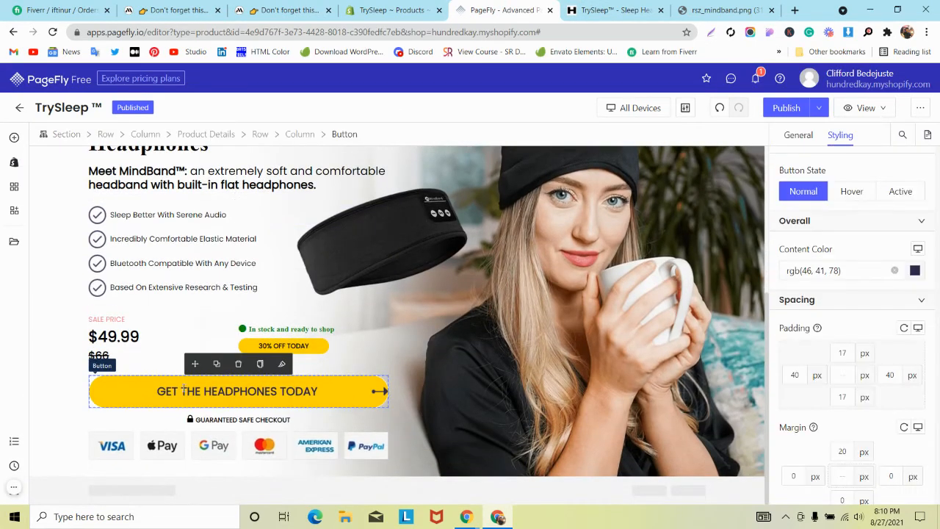
{"action": "left_click", "coordinate": [188, 419]}
{"action": "left_click", "coordinate": [840, 353]}
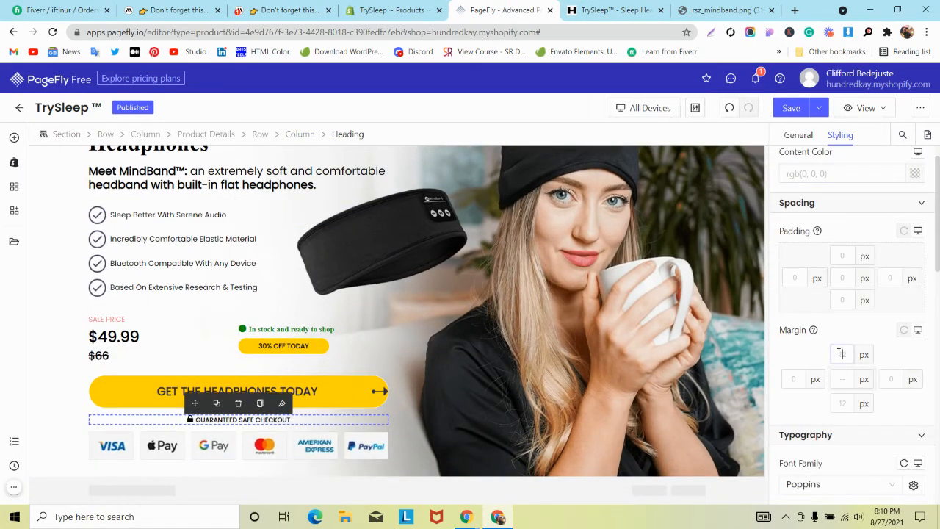
{"action": "type", "text": "14"}
{"action": "left_click", "coordinate": [842, 402]}
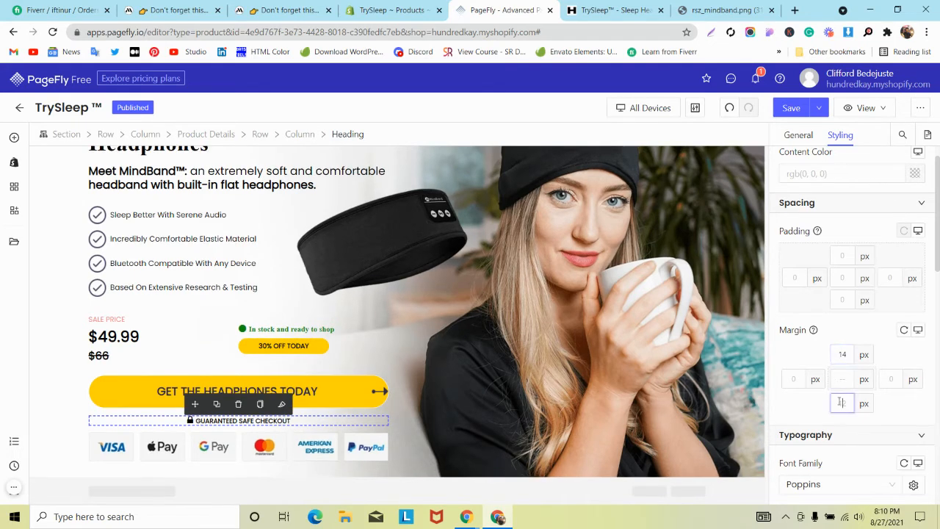
{"action": "type", "text": "14"}
- Hide the theme's Default Product Details in the page layout settings, save the settings and publish the page
{"action": "scroll", "coordinate": [475, 238], "scroll_direction": "up", "scroll_amount": 3}
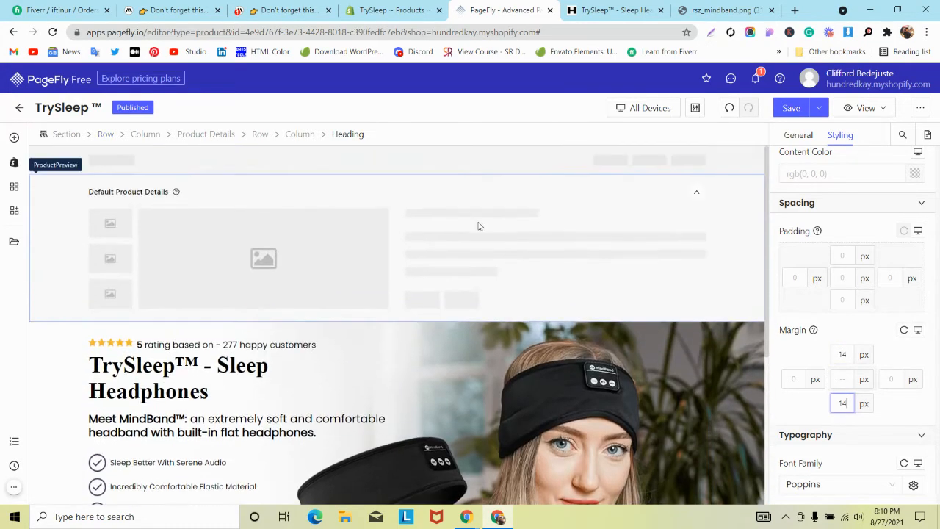
{"action": "left_click", "coordinate": [479, 226]}
{"action": "key", "text": "ctrl+Tab"}
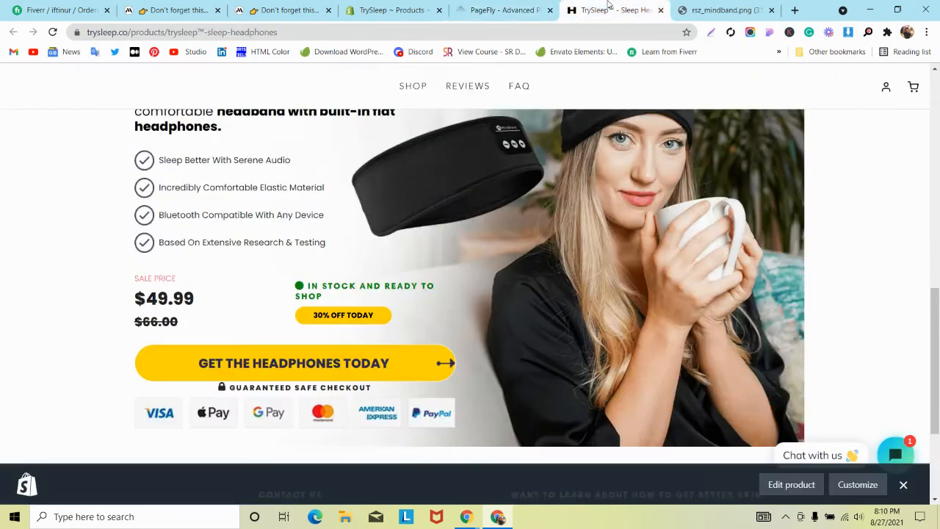
{"action": "scroll", "coordinate": [419, 200], "scroll_direction": "up", "scroll_amount": 10}
{"action": "scroll", "coordinate": [421, 204], "scroll_direction": "down", "scroll_amount": 3}
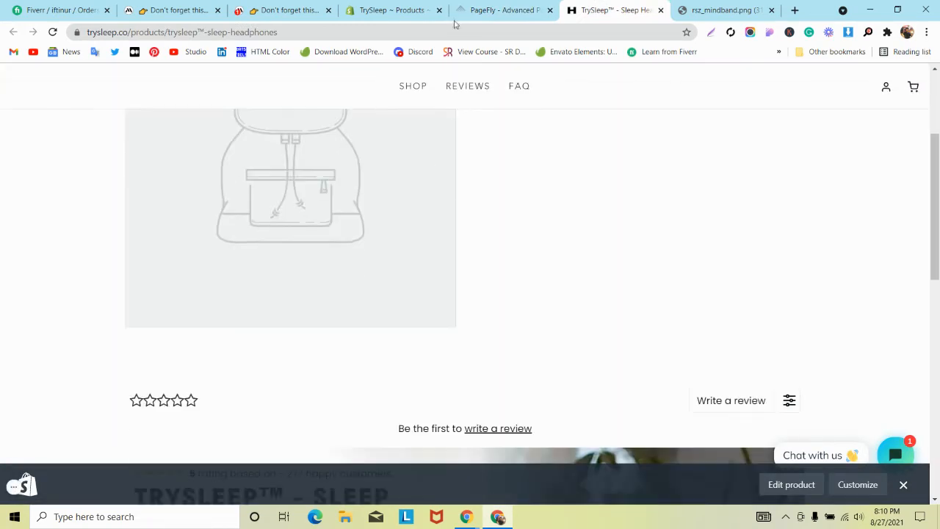
{"action": "left_click", "coordinate": [480, 10]}
{"action": "left_click", "coordinate": [798, 255]}
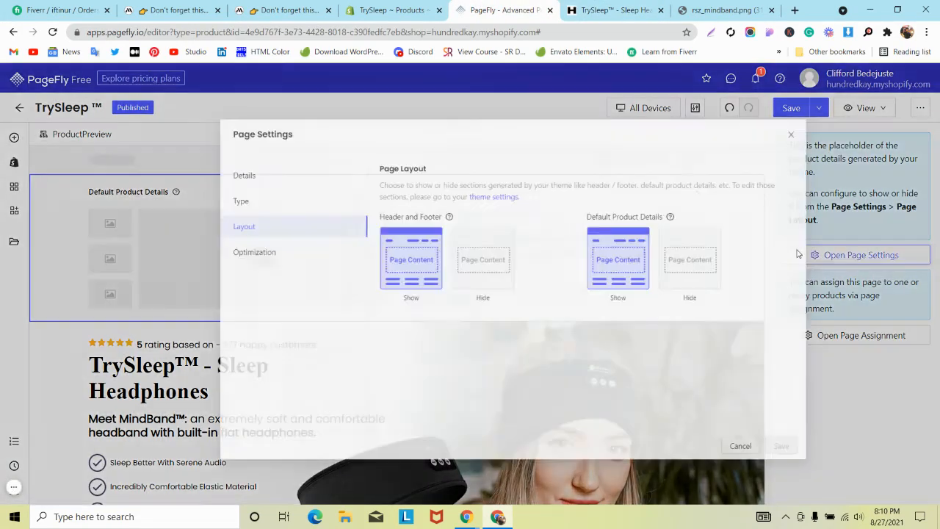
{"action": "left_click", "coordinate": [673, 273]}
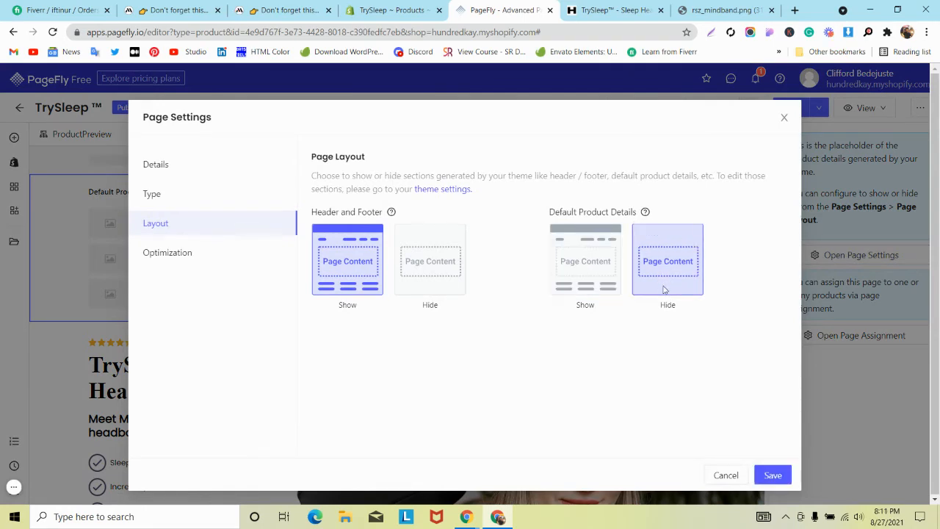
{"action": "left_click", "coordinate": [769, 476]}
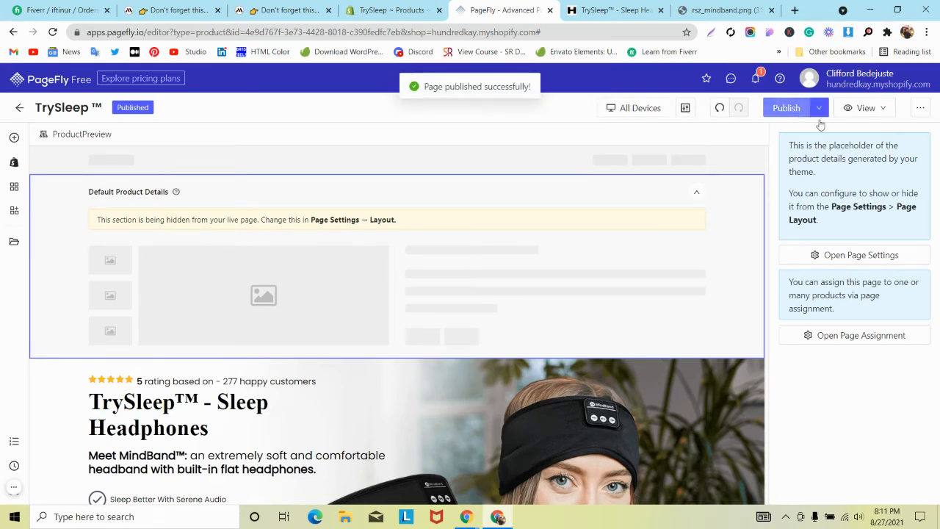
- Open the updated live TrySleep page, close the older live-page tab and dismiss the Shopify admin bar
{"action": "left_click", "coordinate": [866, 108]}
{"action": "left_click", "coordinate": [861, 152]}
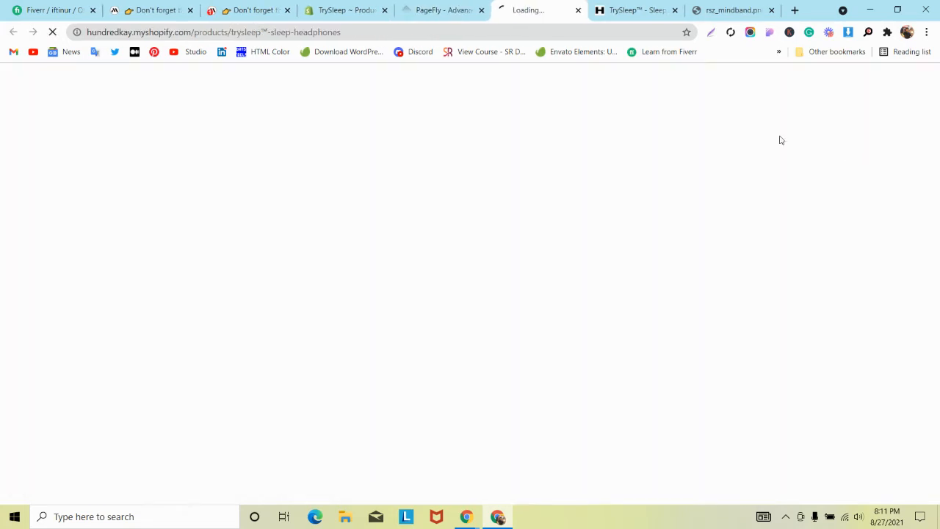
{"action": "left_click", "coordinate": [675, 10]}
{"action": "scroll", "coordinate": [470, 218], "scroll_direction": "down", "scroll_amount": 3}
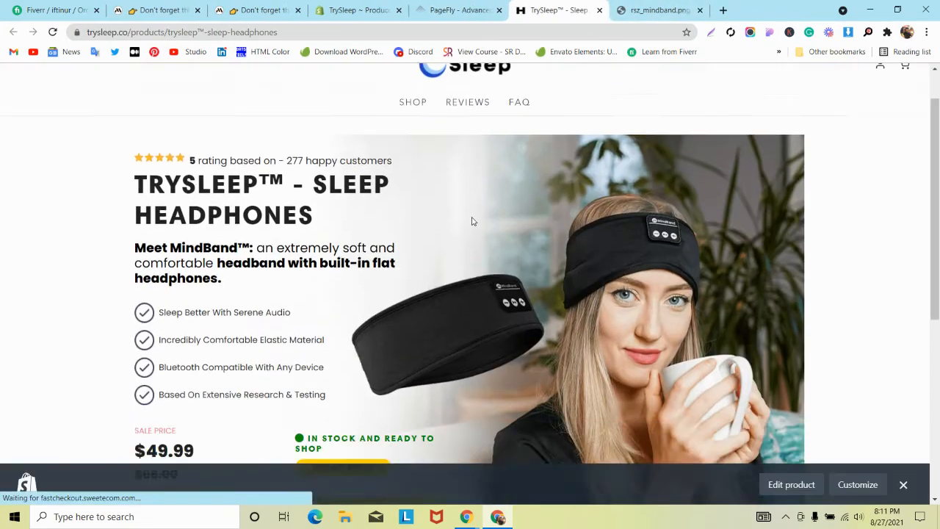
{"action": "left_click", "coordinate": [903, 485]}
- Examine the published banner on the live page, from the site header to the payment badges and footer
{"action": "scroll", "coordinate": [444, 245], "scroll_direction": "up", "scroll_amount": 3}
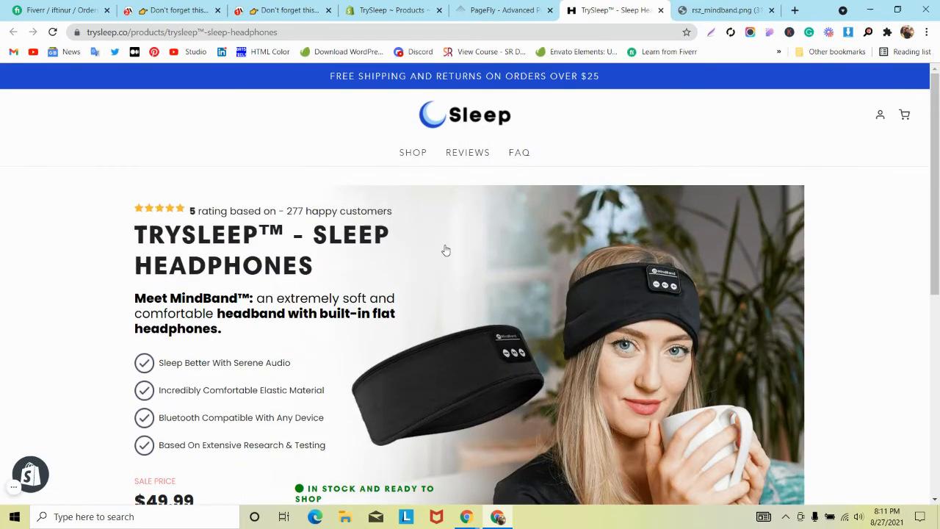
{"action": "scroll", "coordinate": [446, 250], "scroll_direction": "down", "scroll_amount": 5}
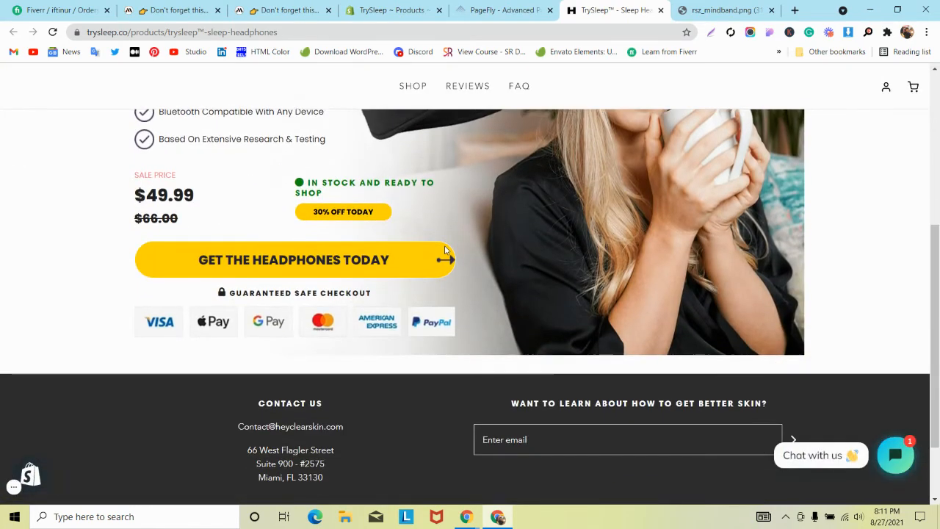
{"action": "scroll", "coordinate": [445, 247], "scroll_direction": "up", "scroll_amount": 4}
{"action": "scroll", "coordinate": [445, 248], "scroll_direction": "down", "scroll_amount": 2}
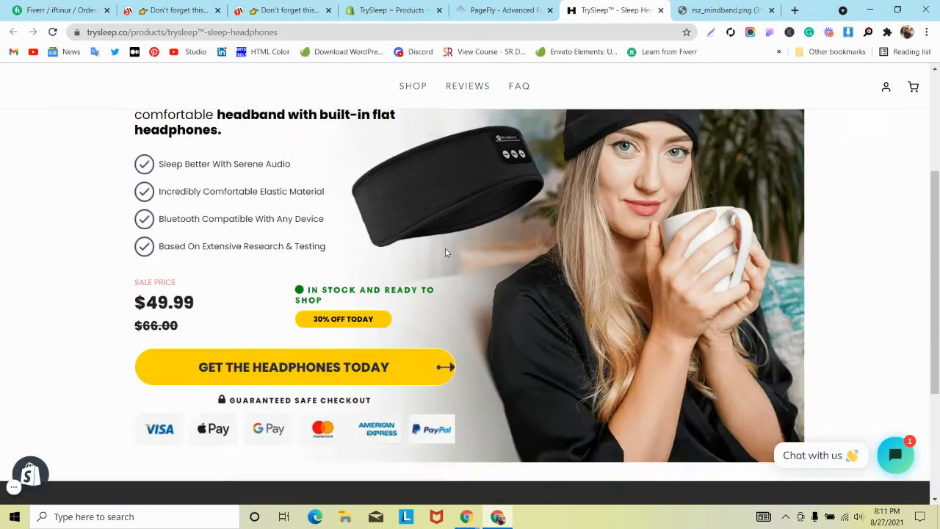
{"action": "scroll", "coordinate": [445, 251], "scroll_direction": "up", "scroll_amount": 2}
{"action": "scroll", "coordinate": [448, 252], "scroll_direction": "up", "scroll_amount": 1}
- Close the developer tools on the mindband.co reference page, and inspect the footer's styles on the live TrySleep page
{"action": "left_click", "coordinate": [203, 8]}
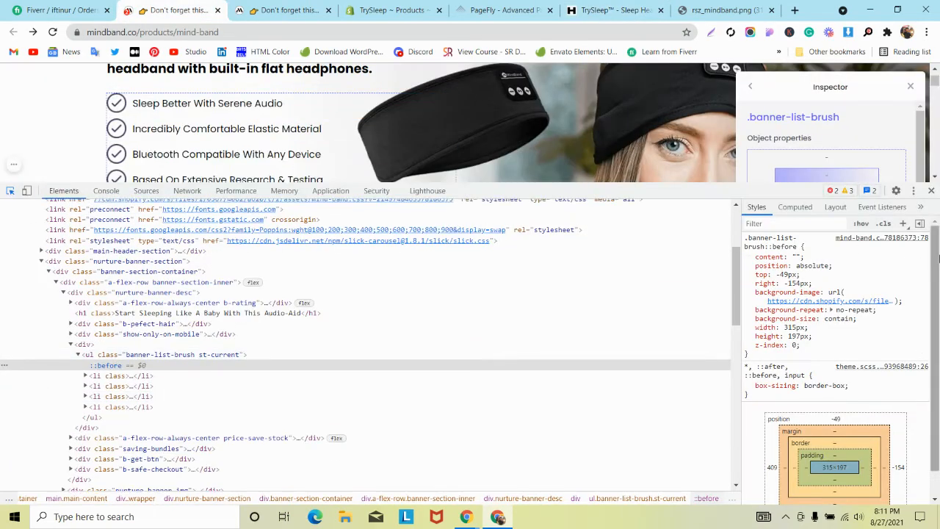
{"action": "left_click", "coordinate": [931, 191]}
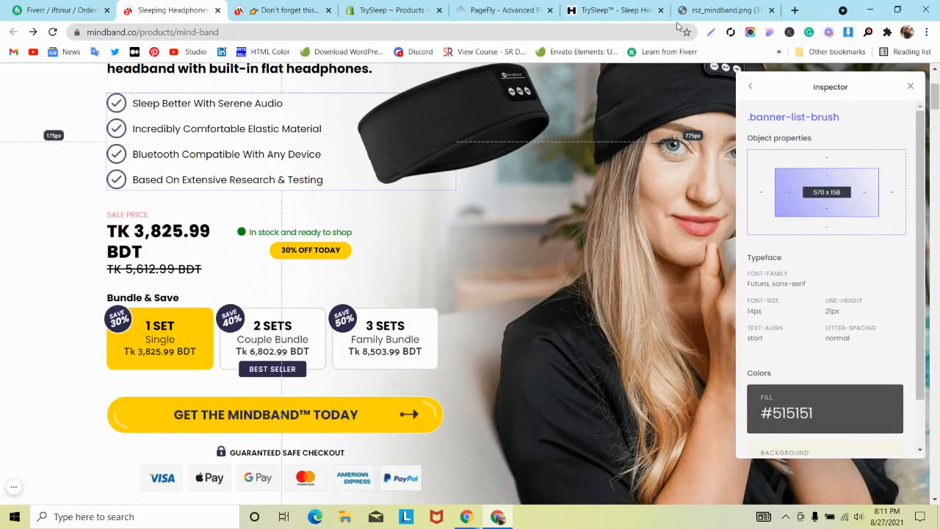
{"action": "left_click", "coordinate": [613, 10]}
{"action": "scroll", "coordinate": [569, 164], "scroll_direction": "down", "scroll_amount": 10}
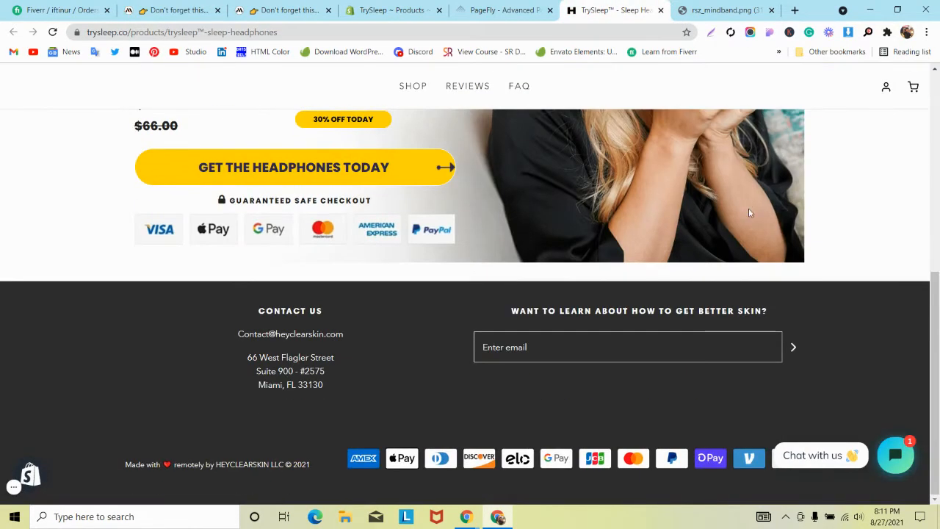
{"action": "right_click", "coordinate": [651, 281]}
{"action": "left_click", "coordinate": [677, 481]}
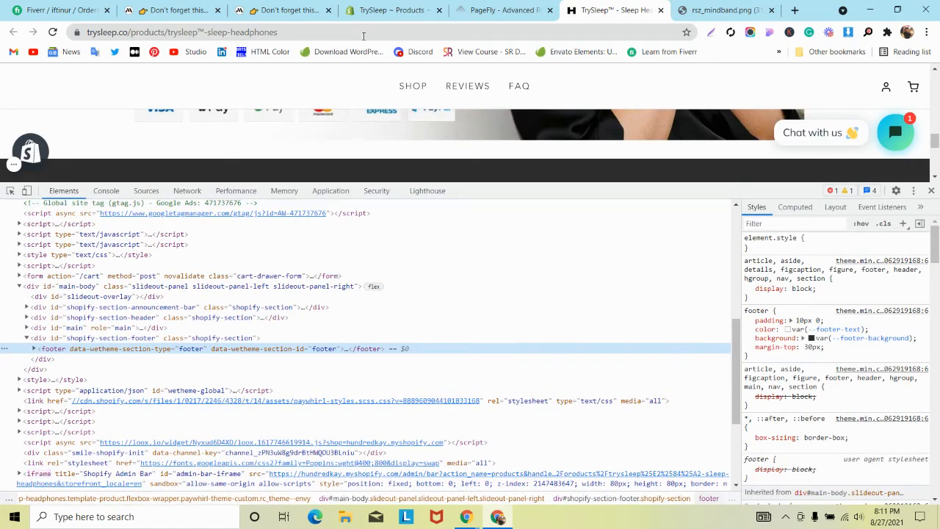
- Try the banner section without its fixed width in PageFly, restore the fixed width, and open Max Width for editing
{"action": "left_click", "coordinate": [504, 10]}
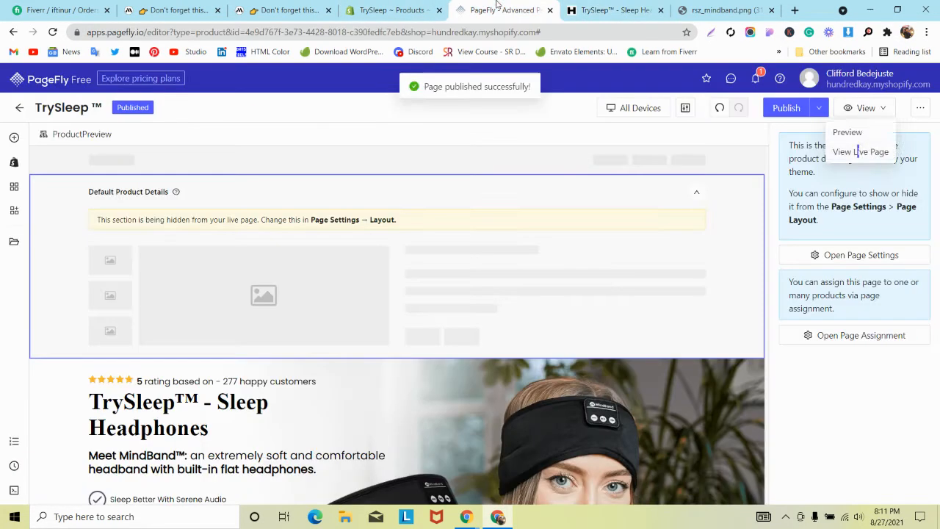
{"action": "left_click", "coordinate": [43, 373]}
{"action": "left_click", "coordinate": [787, 138]}
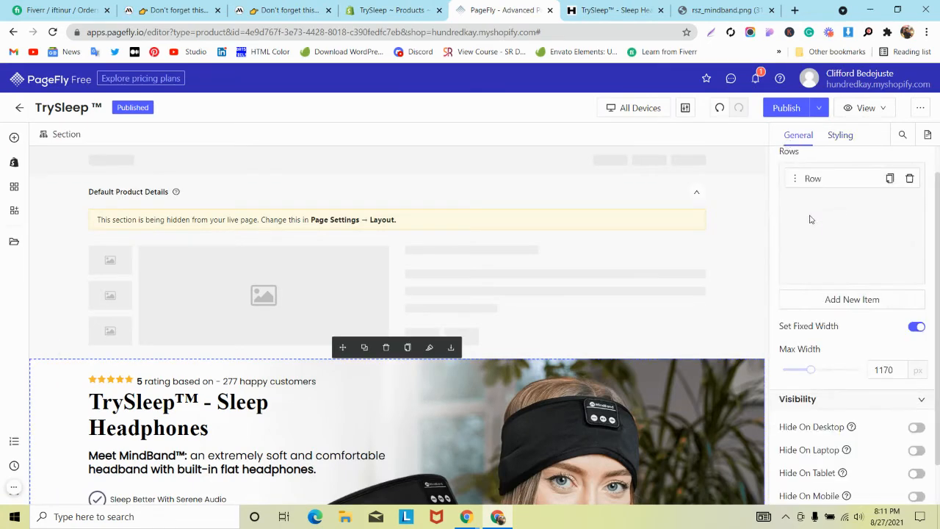
{"action": "scroll", "coordinate": [645, 269], "scroll_direction": "down", "scroll_amount": 3}
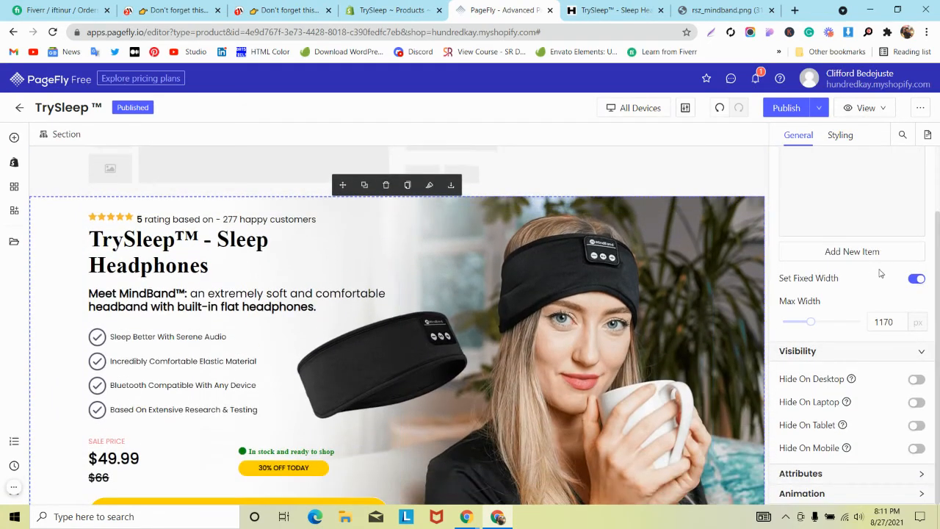
{"action": "left_click", "coordinate": [913, 282]}
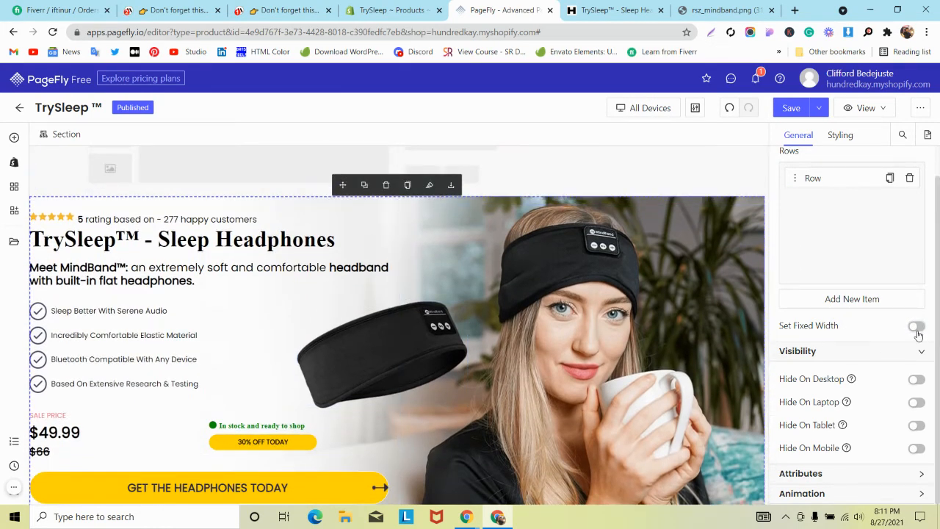
{"action": "left_click", "coordinate": [916, 328]}
{"action": "scroll", "coordinate": [465, 268], "scroll_direction": "down", "scroll_amount": 4}
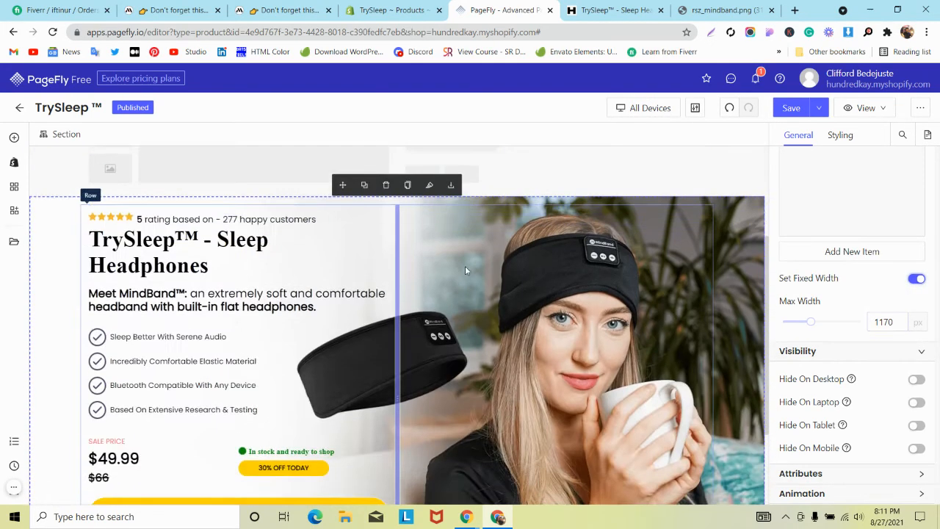
{"action": "double_click", "coordinate": [878, 323]}
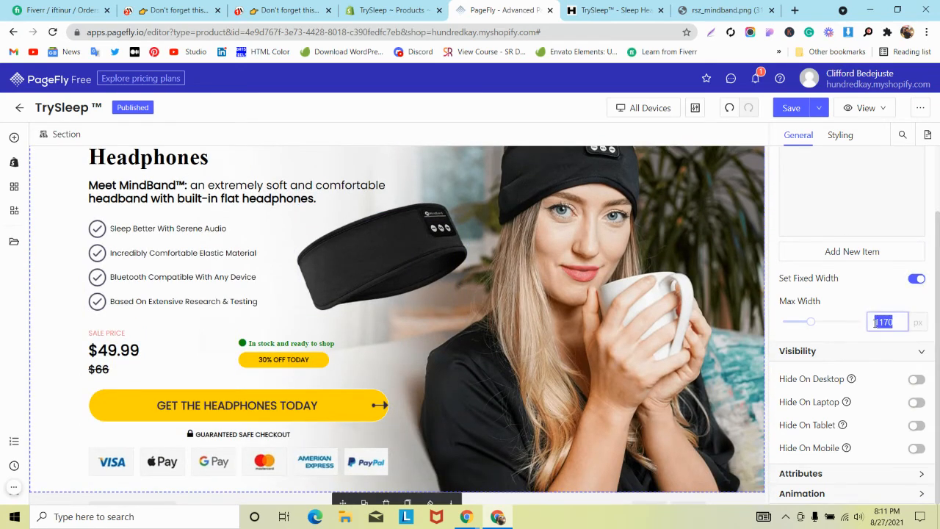
- Return to the mindband.co product page, close its CSS Inspector overlay and reload the page
{"action": "left_click", "coordinate": [149, 10]}
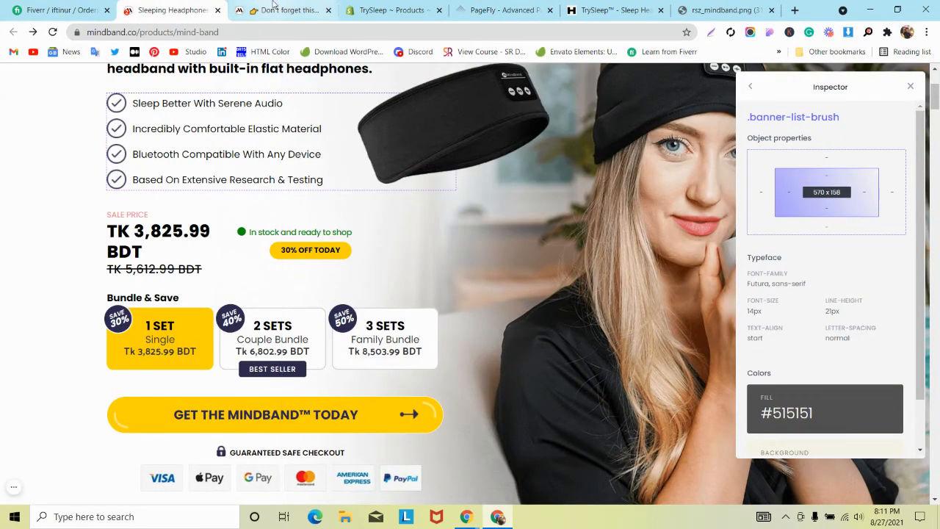
{"action": "key", "text": "ctrl+Tab"}
{"action": "left_click", "coordinate": [139, 10]}
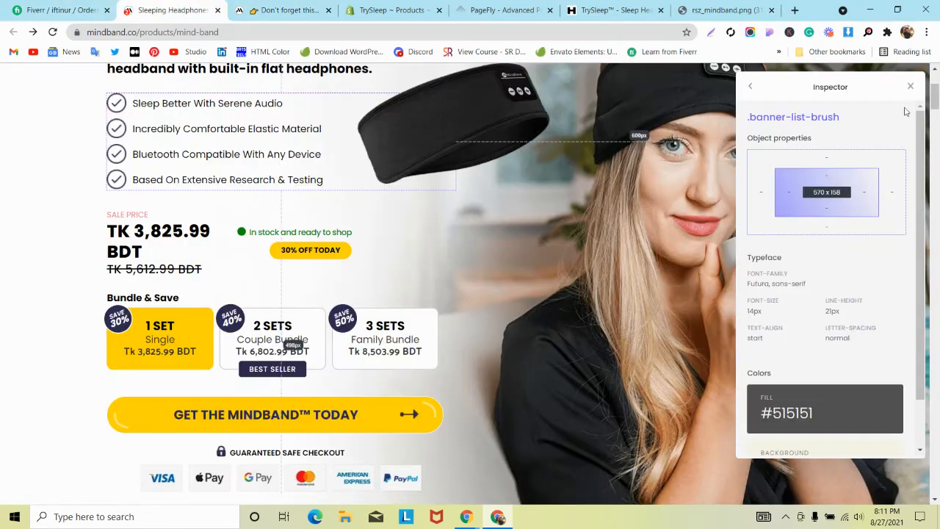
{"action": "left_click", "coordinate": [911, 86]}
{"action": "key", "text": "F5"}
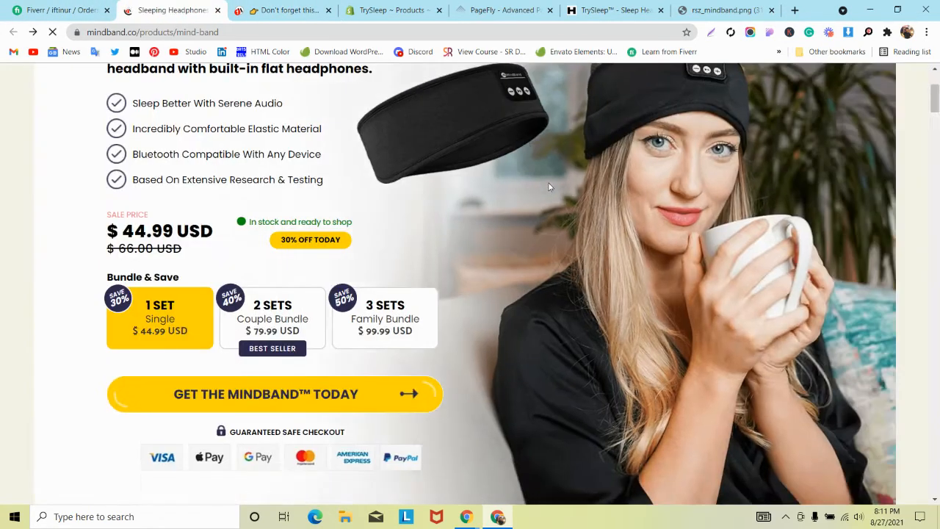
- Inspect the nurture-banner-section and its banner-section-container on mindband.co, and switch back to the live TrySleep page
{"action": "scroll", "coordinate": [430, 206], "scroll_direction": "up", "scroll_amount": 3}
{"action": "right_click", "coordinate": [431, 206]}
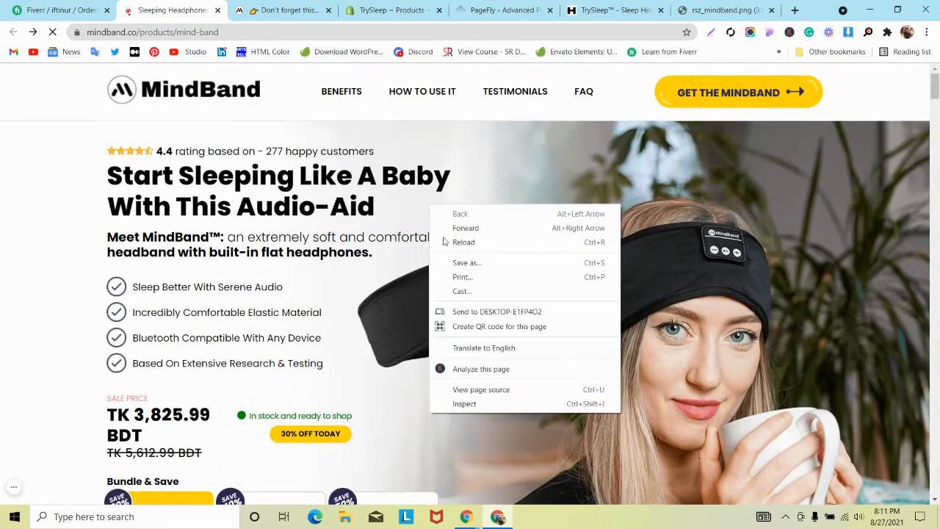
{"action": "left_click", "coordinate": [459, 404]}
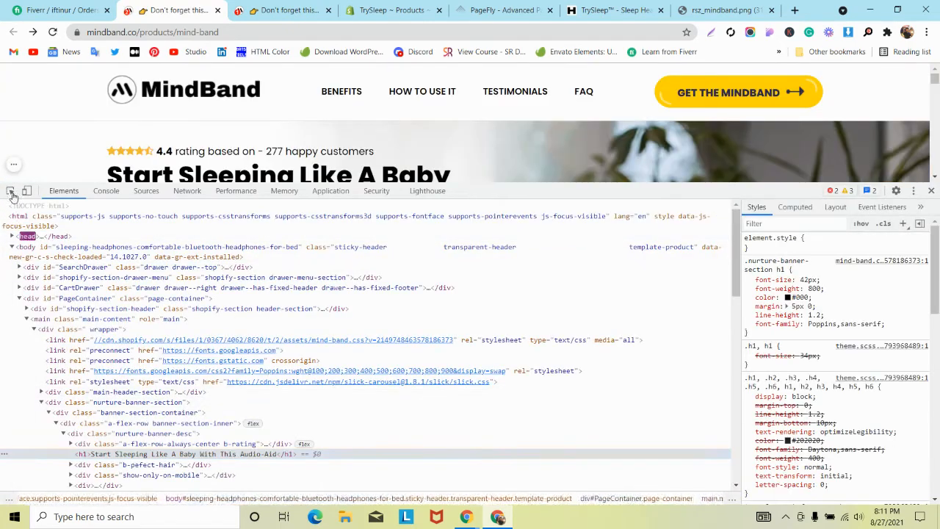
{"action": "left_click", "coordinate": [11, 191]}
{"action": "left_click", "coordinate": [55, 142]}
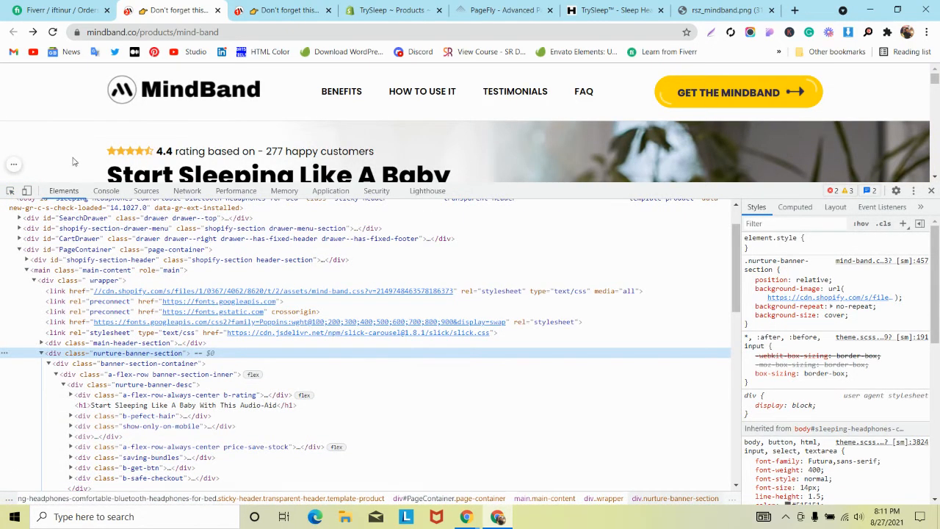
{"action": "scroll", "coordinate": [787, 374], "scroll_direction": "down", "scroll_amount": 3}
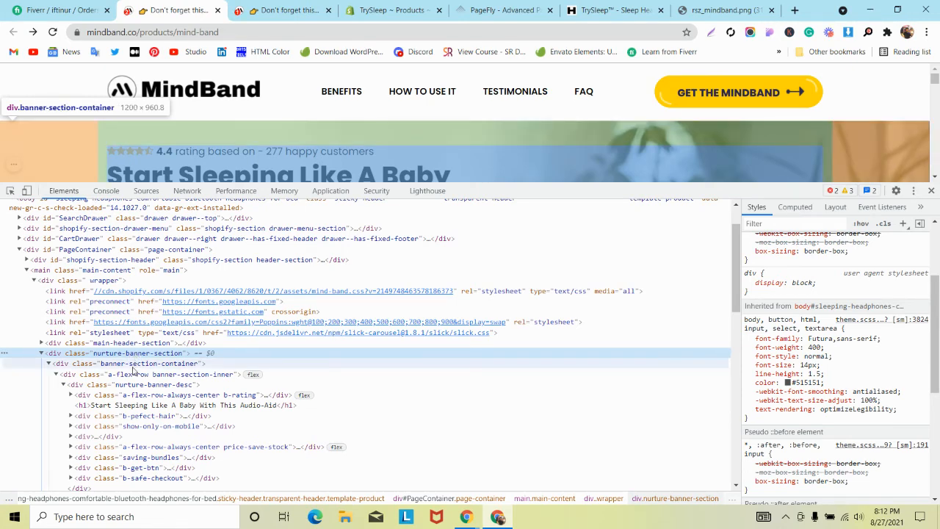
{"action": "left_click", "coordinate": [613, 10]}
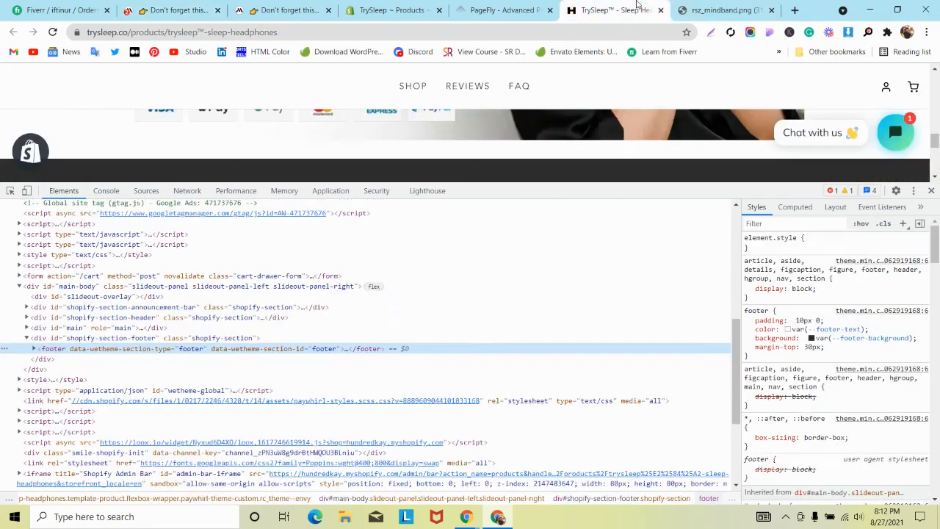
- Reopen the developer tools from the upper part of the live TrySleep page and examine the main element's style rules
{"action": "left_click", "coordinate": [932, 191]}
{"action": "scroll", "coordinate": [482, 284], "scroll_direction": "up", "scroll_amount": 15}
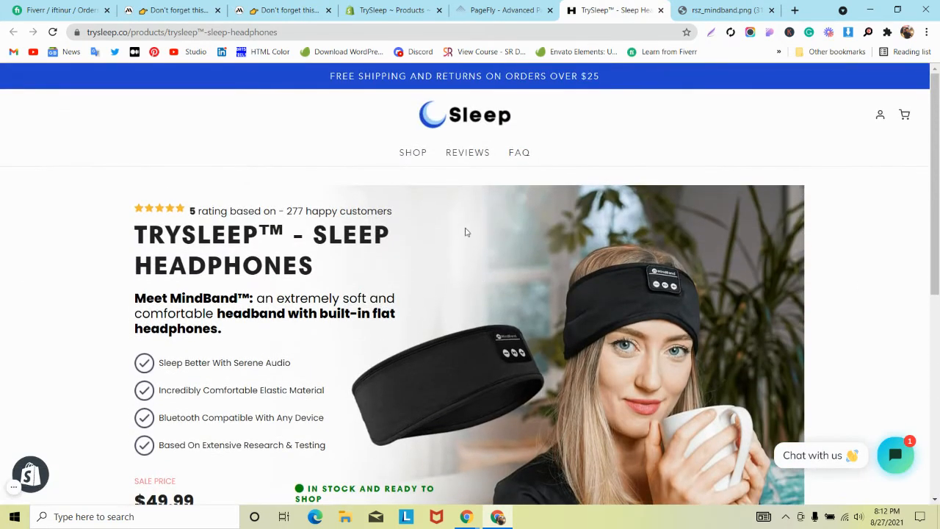
{"action": "right_click", "coordinate": [448, 183]}
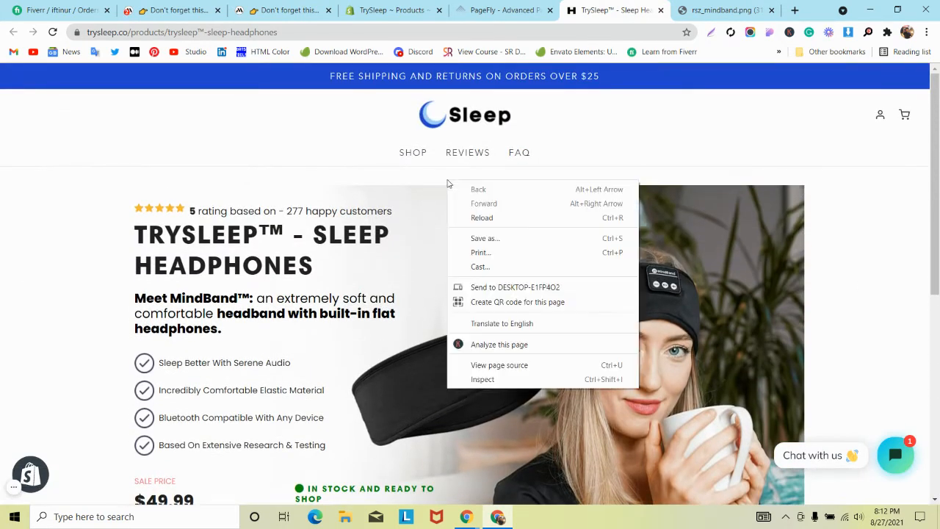
{"action": "left_click", "coordinate": [489, 379]}
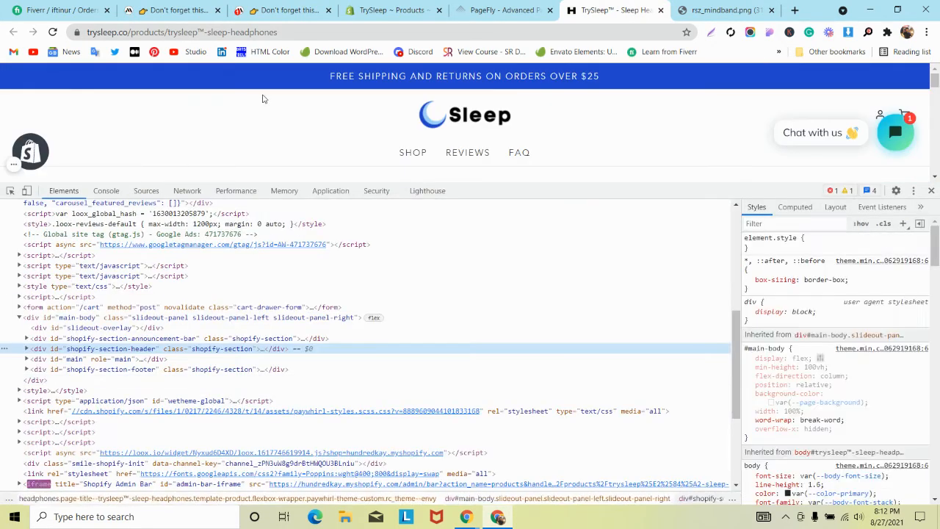
{"action": "left_click", "coordinate": [10, 190]}
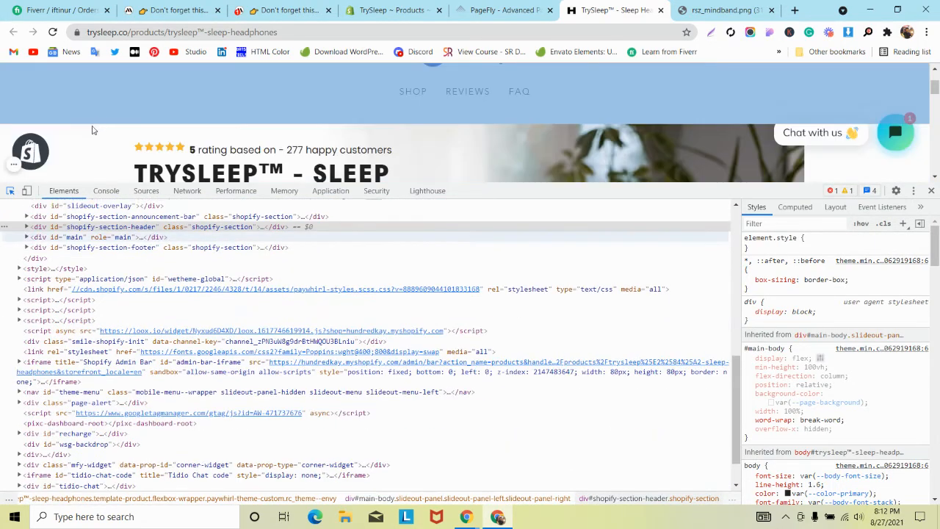
{"action": "left_click", "coordinate": [92, 130]}
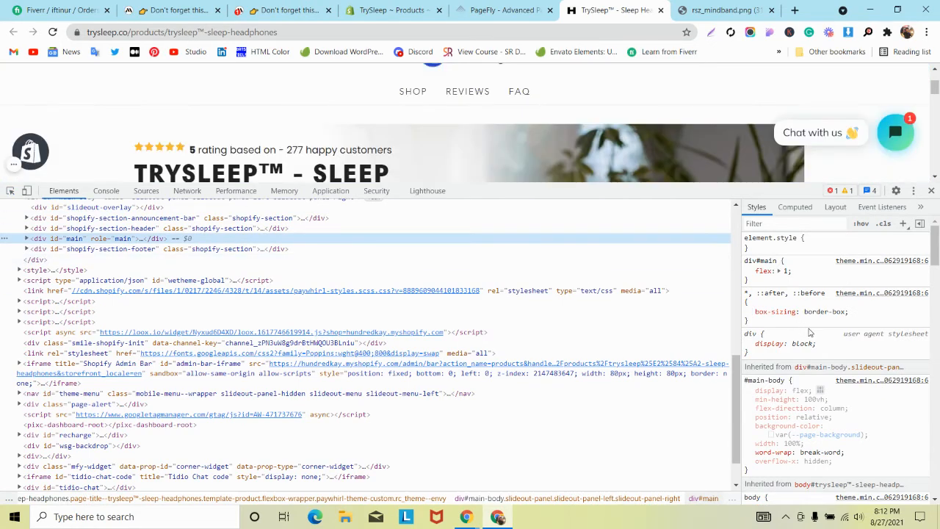
{"action": "scroll", "coordinate": [810, 333], "scroll_direction": "down", "scroll_amount": 3}
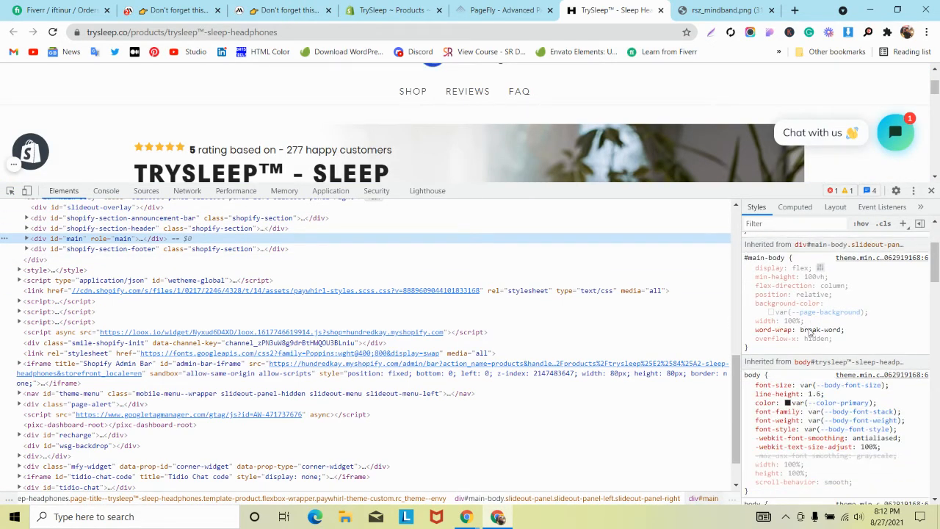
{"action": "scroll", "coordinate": [809, 331], "scroll_direction": "up", "scroll_amount": 3}
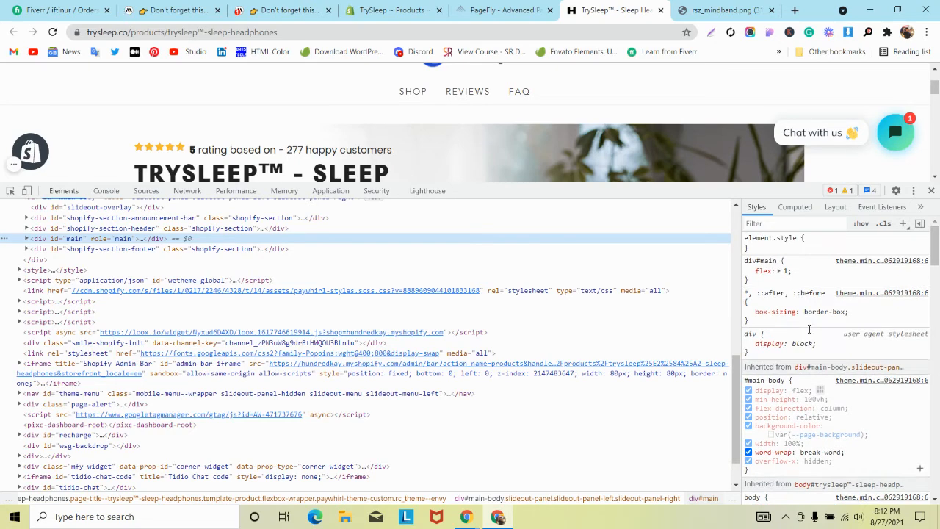
- Select the container inside the main element, toggle its max-width rule, set it to 1200px and check the banner
{"action": "left_click", "coordinate": [26, 239]}
{"action": "left_click", "coordinate": [45, 249]}
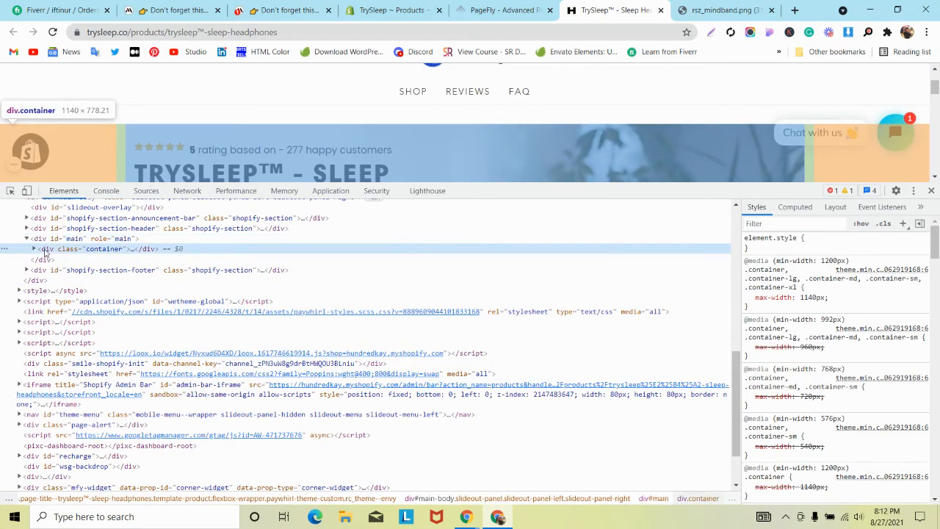
{"action": "left_click", "coordinate": [749, 298]}
{"action": "left_click", "coordinate": [750, 297]}
{"action": "left_click", "coordinate": [750, 298]}
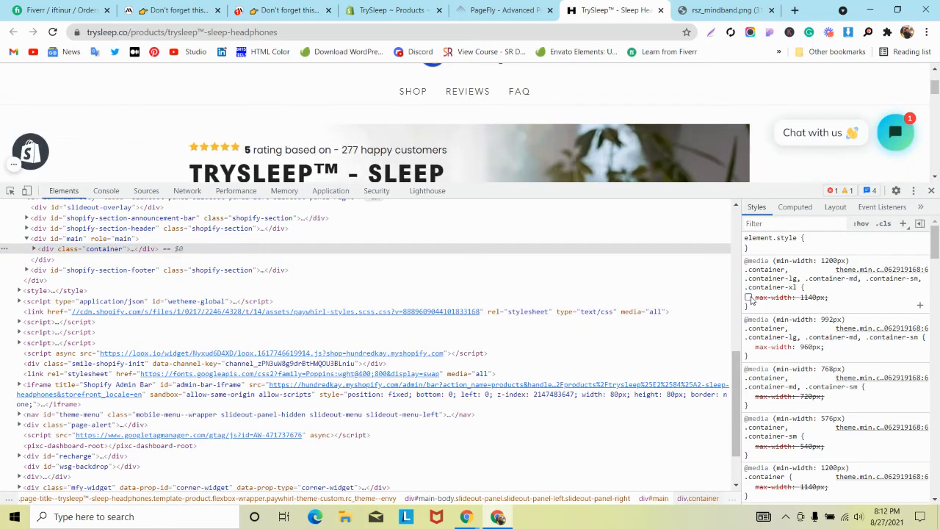
{"action": "left_click", "coordinate": [805, 298]}
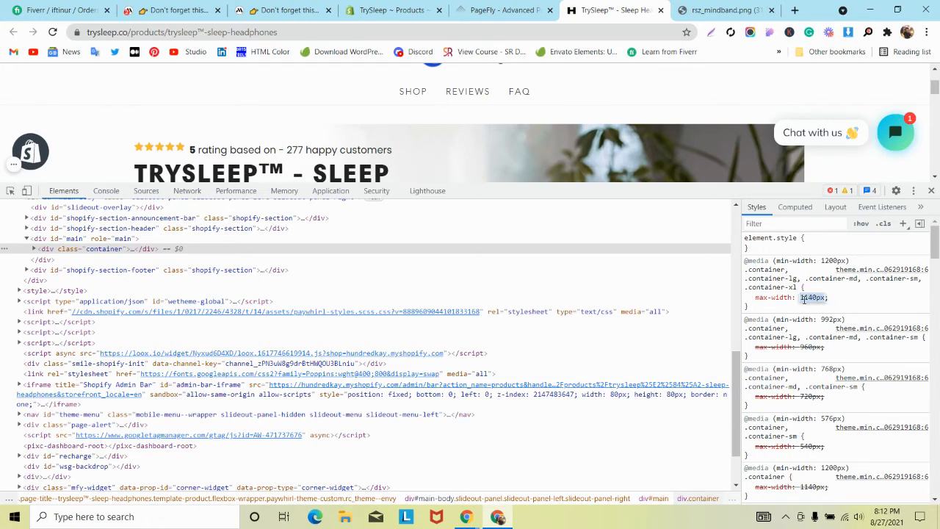
{"action": "type", "text": "120"}
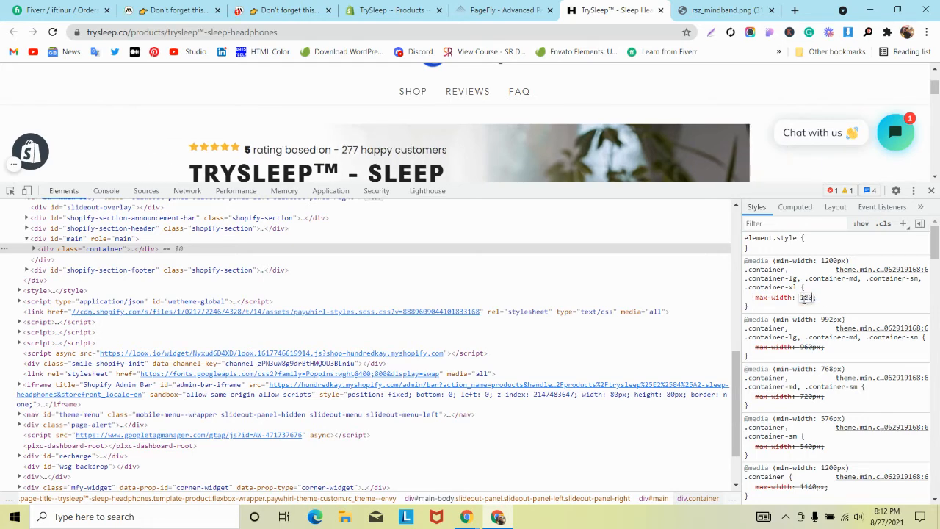
{"action": "type", "text": "0px"}
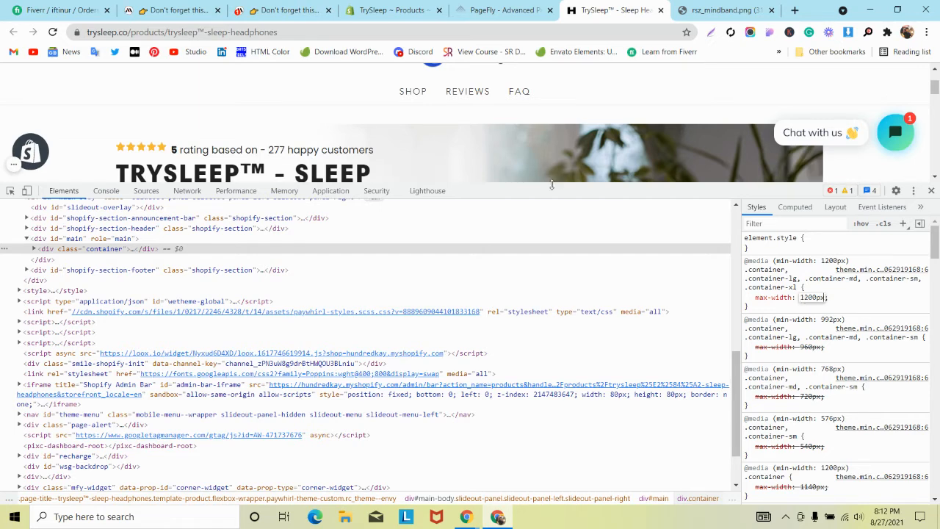
{"action": "scroll", "coordinate": [545, 131], "scroll_direction": "down", "scroll_amount": 8}
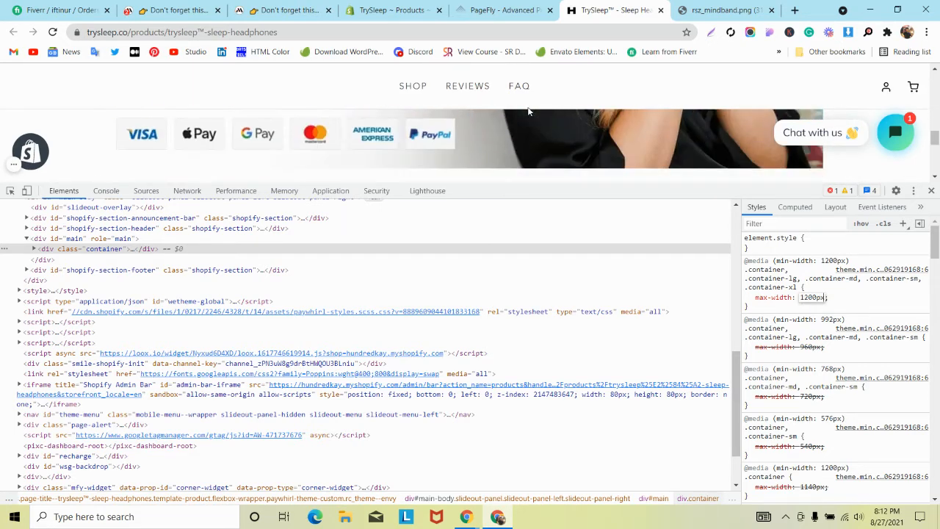
{"action": "scroll", "coordinate": [529, 114], "scroll_direction": "down", "scroll_amount": 4}
{"action": "scroll", "coordinate": [529, 121], "scroll_direction": "up", "scroll_amount": 12}
{"action": "scroll", "coordinate": [529, 126], "scroll_direction": "down", "scroll_amount": 1}
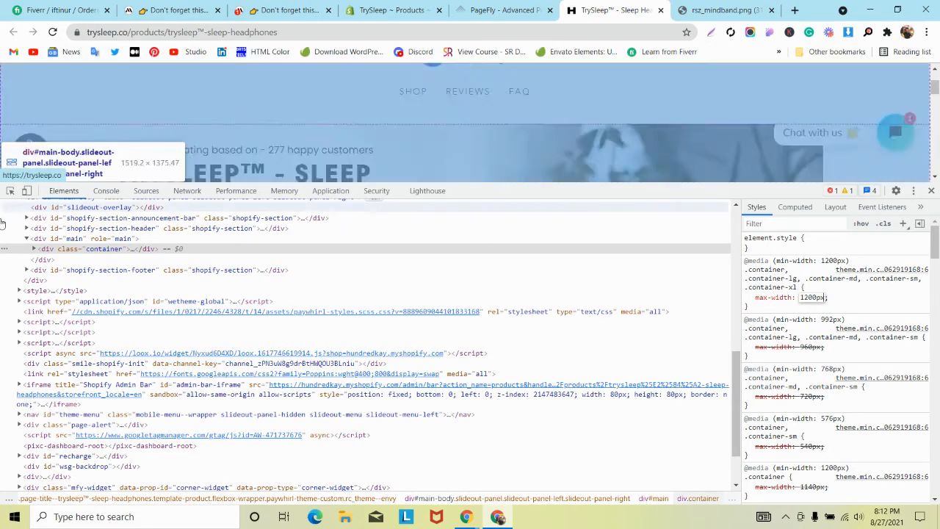
- Inspect the shopify-section-header element and read through the CSS rules in its embedded style block
{"action": "left_click", "coordinate": [10, 191]}
{"action": "left_click", "coordinate": [288, 119]}
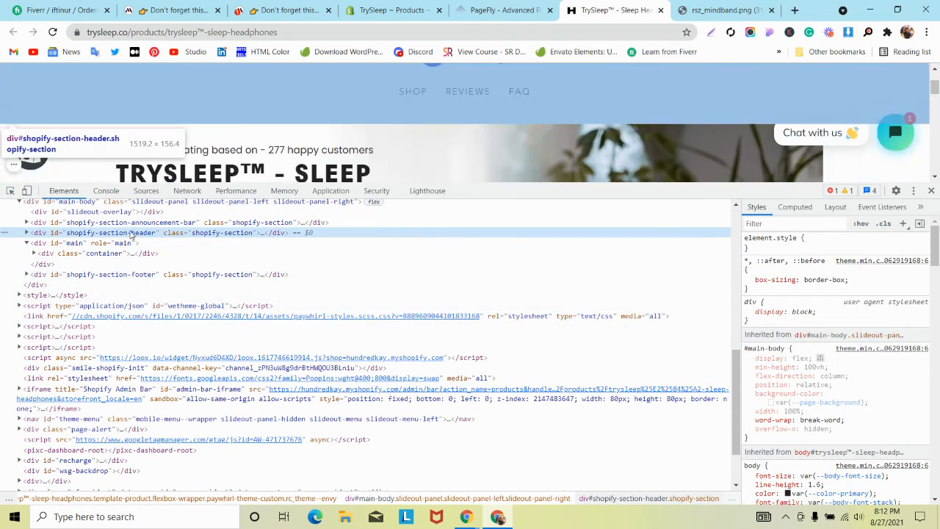
{"action": "left_click", "coordinate": [26, 232]}
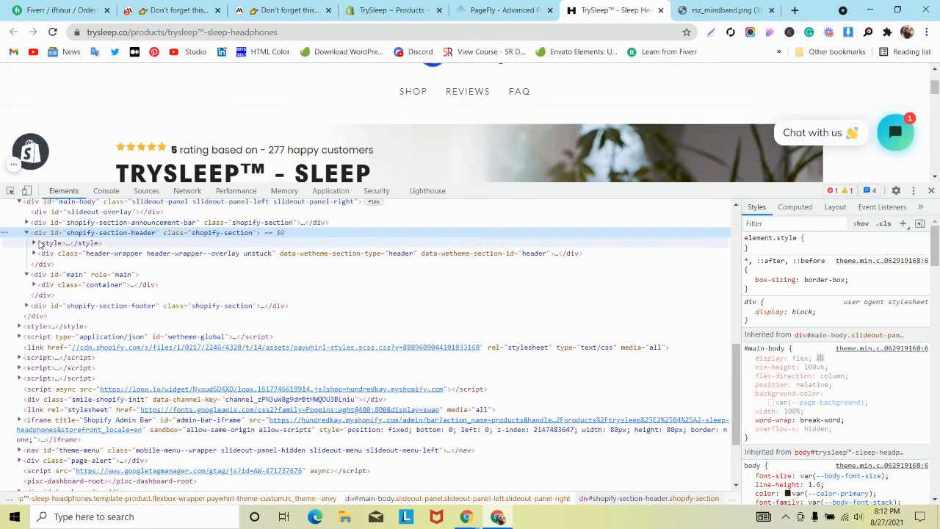
{"action": "left_click", "coordinate": [34, 243]}
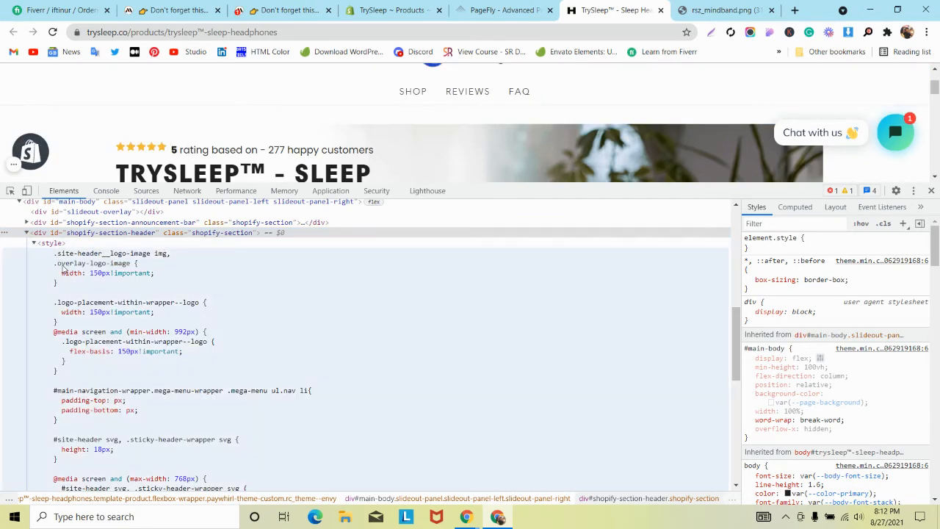
{"action": "left_click", "coordinate": [63, 271]}
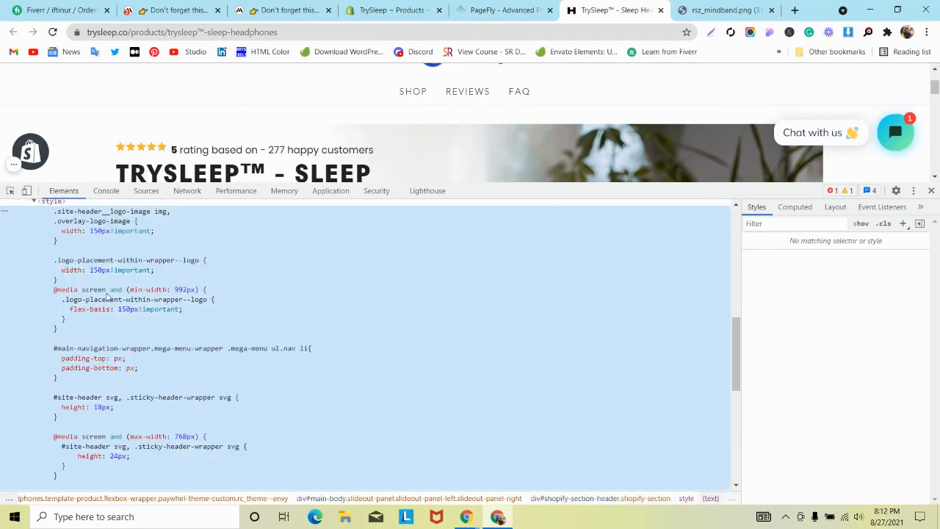
{"action": "scroll", "coordinate": [106, 297], "scroll_direction": "down", "scroll_amount": 3}
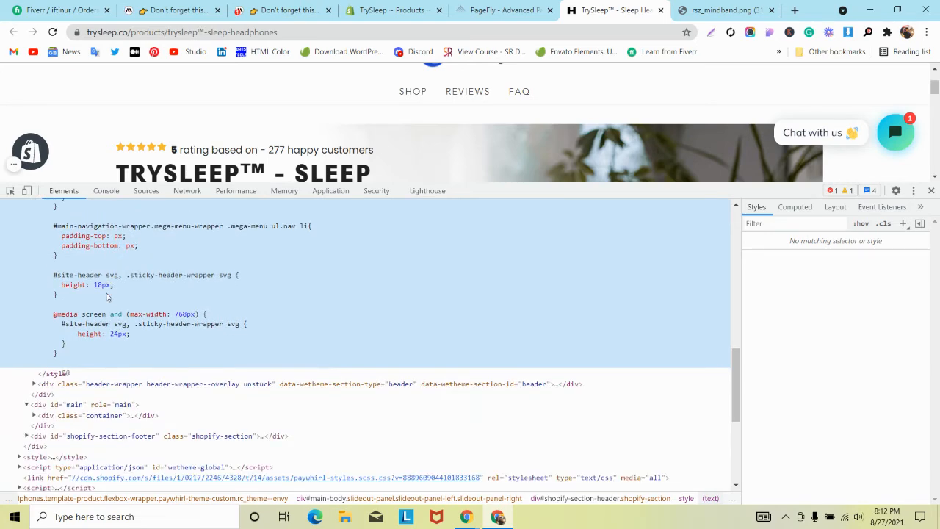
{"action": "scroll", "coordinate": [106, 296], "scroll_direction": "up", "scroll_amount": 2}
{"action": "scroll", "coordinate": [107, 296], "scroll_direction": "down", "scroll_amount": 4}
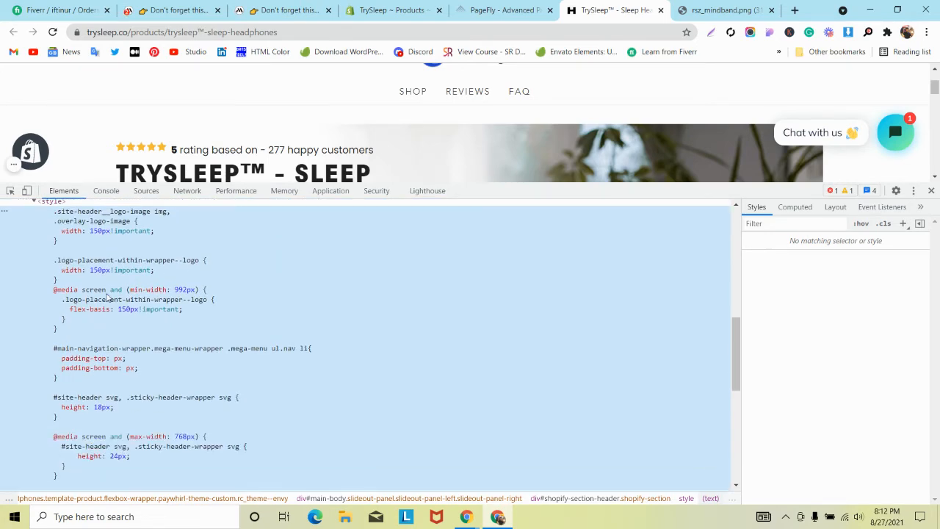
{"action": "scroll", "coordinate": [106, 298], "scroll_direction": "up", "scroll_amount": 2}
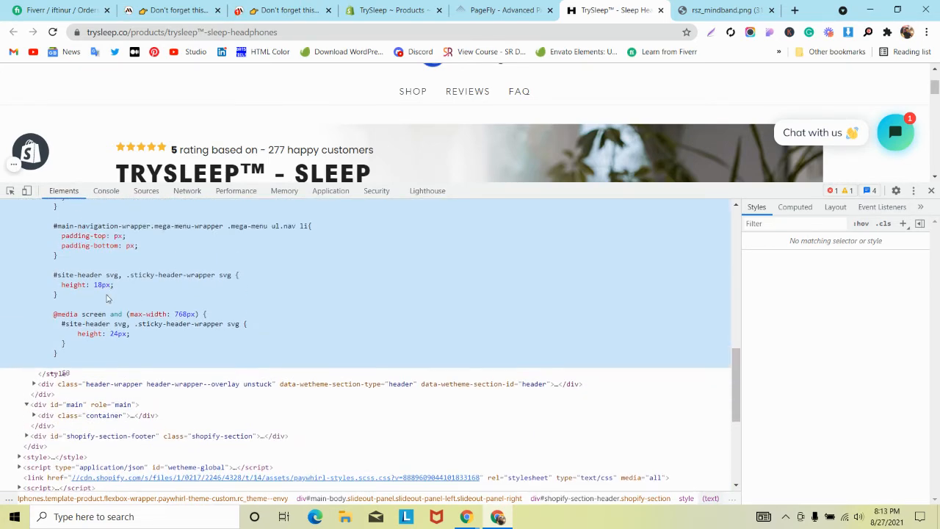
{"action": "scroll", "coordinate": [106, 298], "scroll_direction": "up", "scroll_amount": 6}
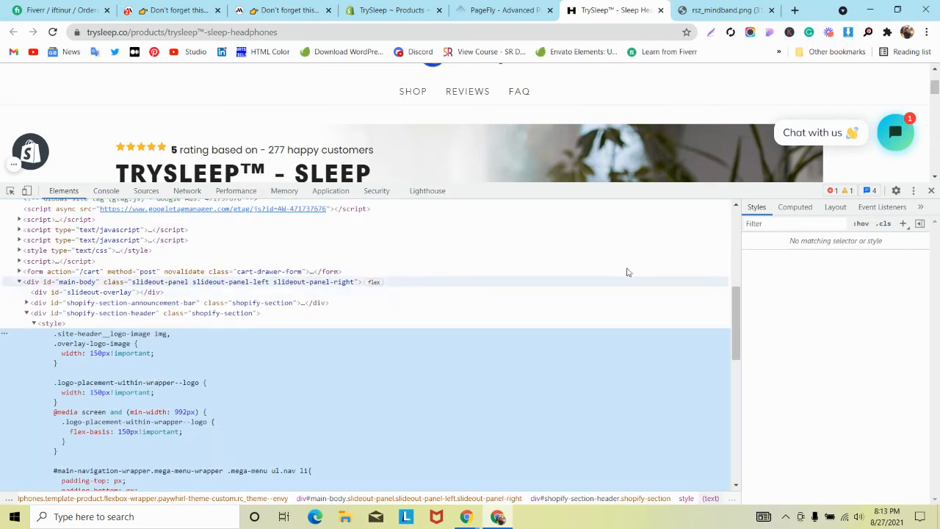
- Close the developer tools and review the widened banner on the live TrySleep page
{"action": "left_click", "coordinate": [931, 190]}
{"action": "scroll", "coordinate": [431, 249], "scroll_direction": "up", "scroll_amount": 2}
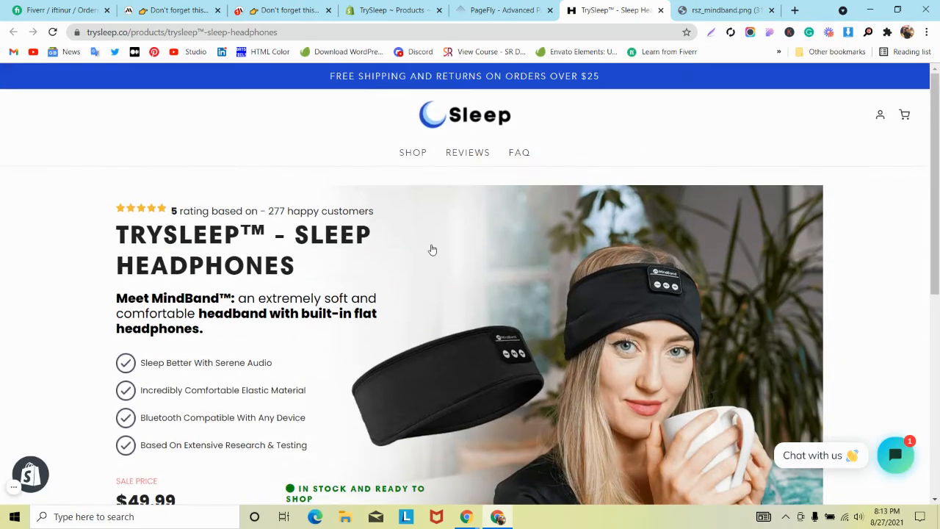
{"action": "scroll", "coordinate": [430, 250], "scroll_direction": "down", "scroll_amount": 3}
{"action": "scroll", "coordinate": [431, 250], "scroll_direction": "down", "scroll_amount": 1}
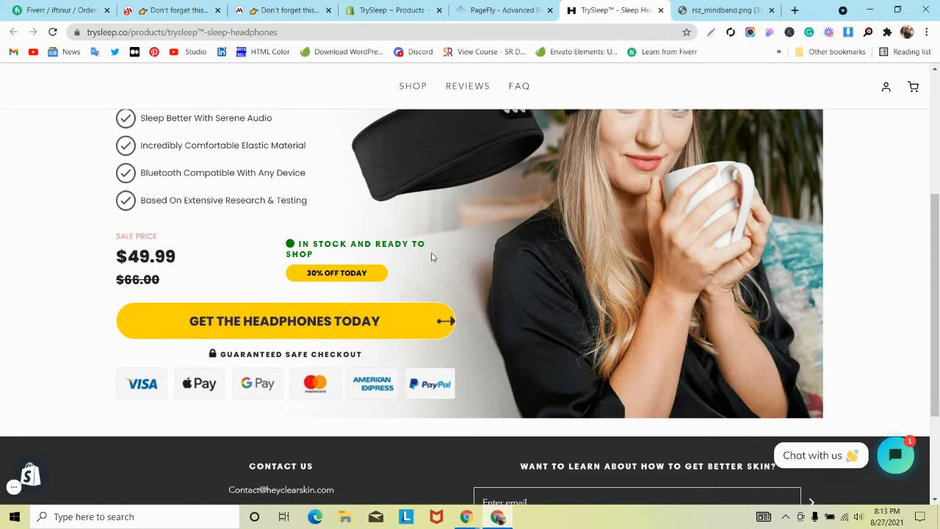
{"action": "scroll", "coordinate": [432, 260], "scroll_direction": "up", "scroll_amount": 4}
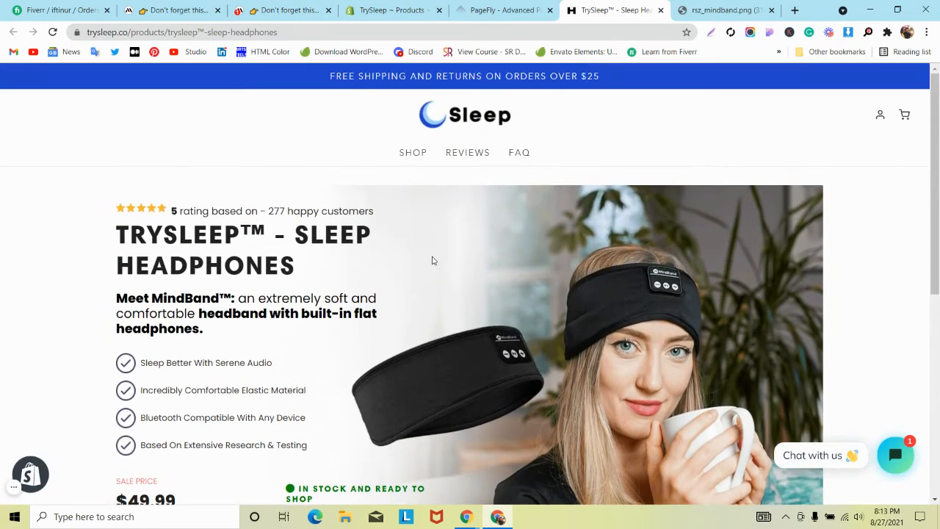
{"action": "scroll", "coordinate": [433, 265], "scroll_direction": "down", "scroll_amount": 2}
- Close the developer tools on the mindband.co product page and compare its banner width with the live TrySleep banner
{"action": "left_click", "coordinate": [171, 11]}
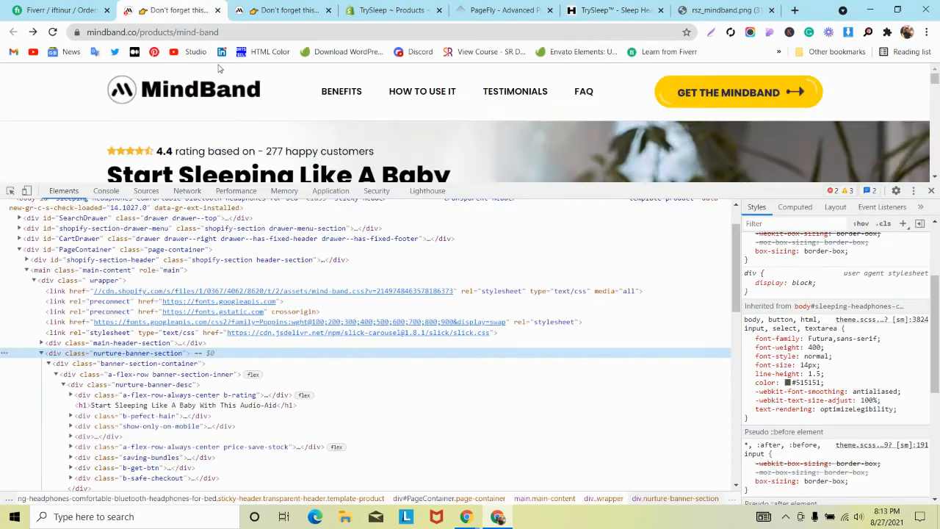
{"action": "left_click", "coordinate": [931, 190]}
{"action": "scroll", "coordinate": [152, 277], "scroll_direction": "down", "scroll_amount": 4}
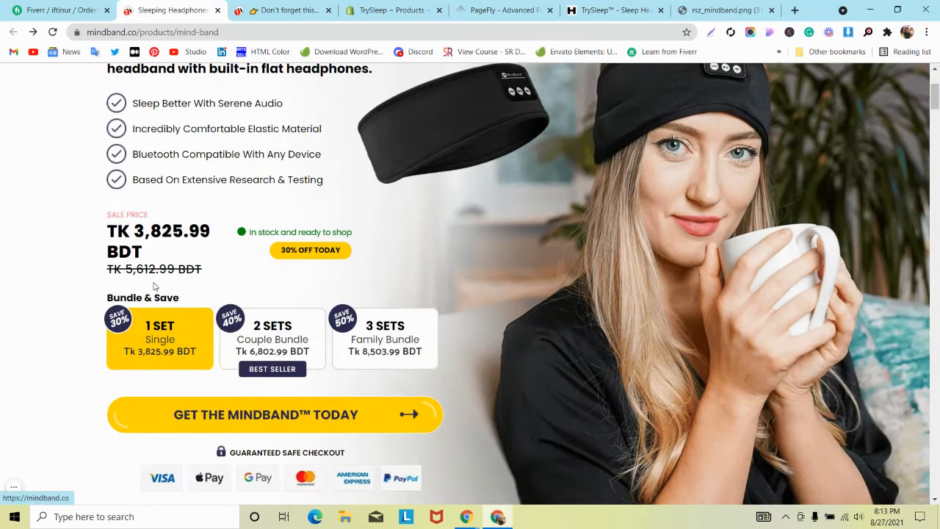
{"action": "scroll", "coordinate": [152, 277], "scroll_direction": "up", "scroll_amount": 4}
{"action": "scroll", "coordinate": [153, 280], "scroll_direction": "down", "scroll_amount": 9}
{"action": "scroll", "coordinate": [154, 288], "scroll_direction": "up", "scroll_amount": 3}
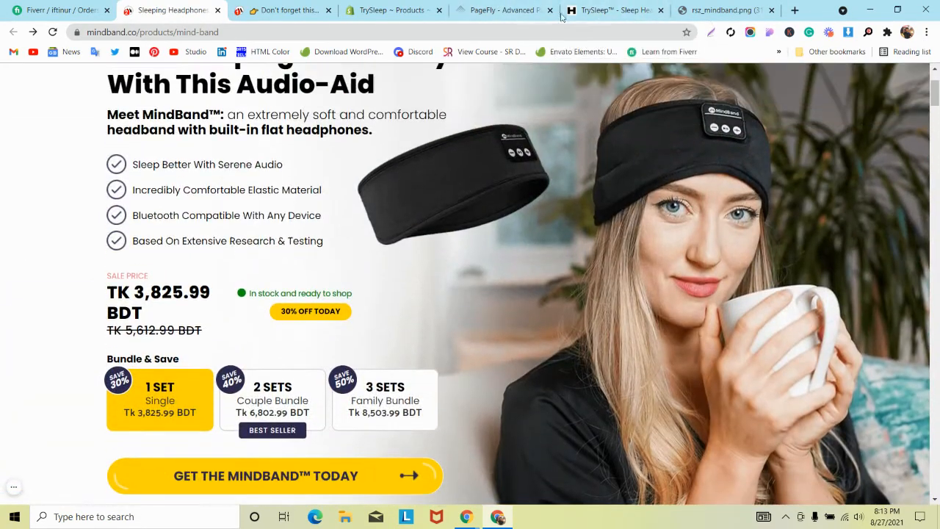
{"action": "left_click", "coordinate": [607, 9]}
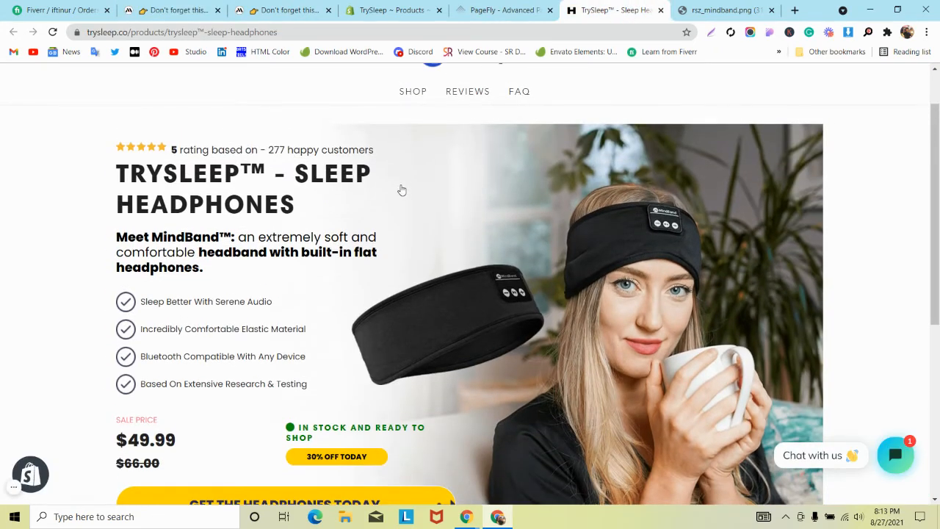
{"action": "scroll", "coordinate": [402, 190], "scroll_direction": "down", "scroll_amount": 4}
- Switch to PageFly, set the banner section's Max Width to 1270 px, and save and publish the page
{"action": "key", "text": "ctrl+shift+Tab"}
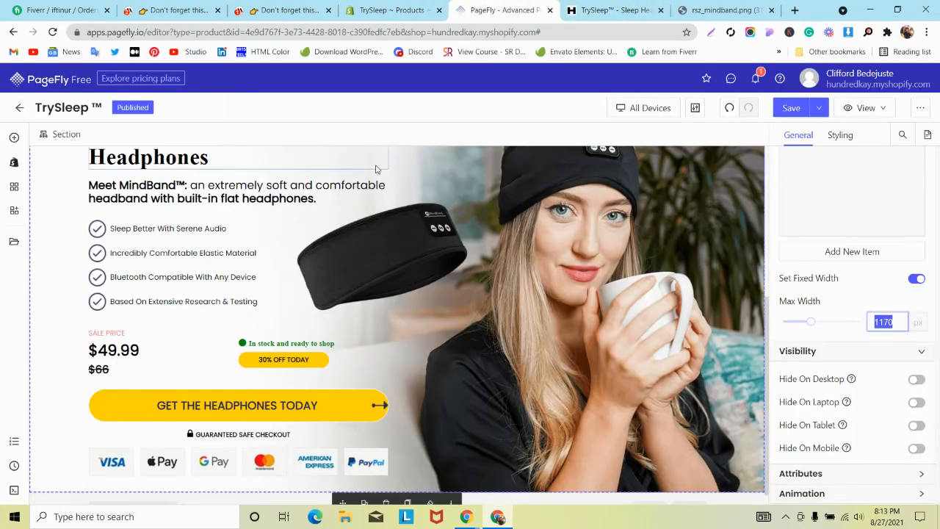
{"action": "scroll", "coordinate": [376, 169], "scroll_direction": "down", "scroll_amount": 1}
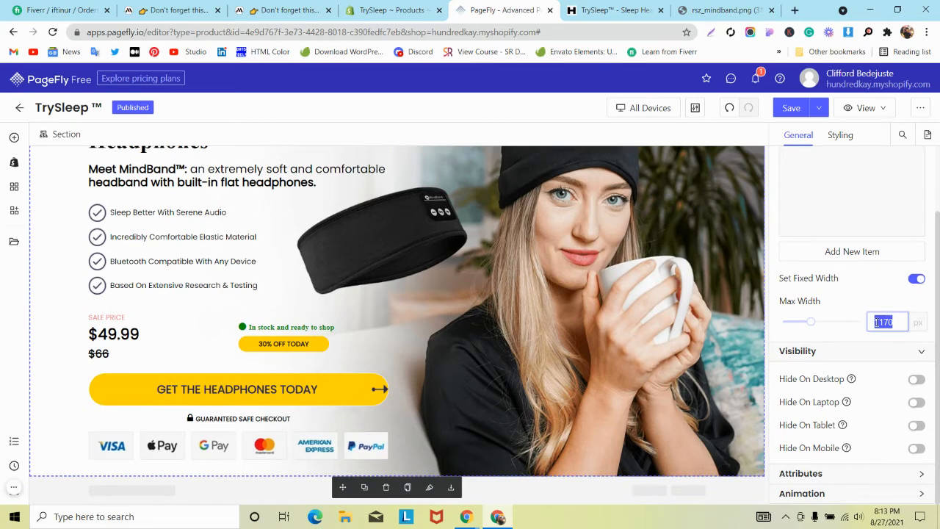
{"action": "key", "text": "BackSpace"}
{"action": "type", "text": "270"}
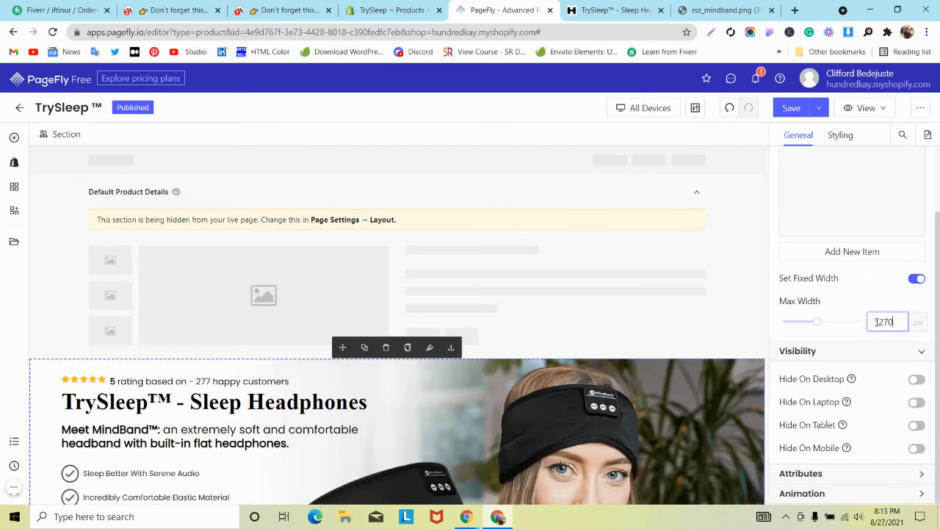
{"action": "scroll", "coordinate": [614, 261], "scroll_direction": "down", "scroll_amount": 4}
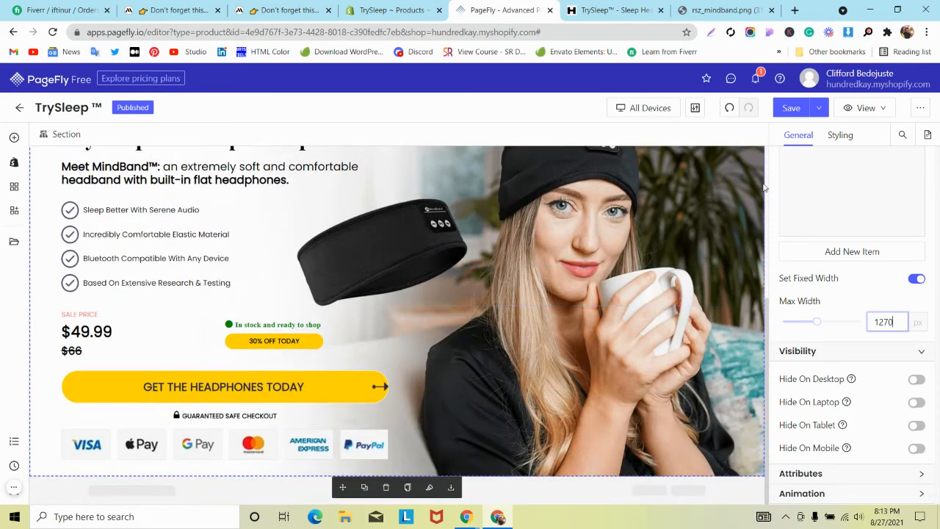
{"action": "left_click", "coordinate": [819, 108]}
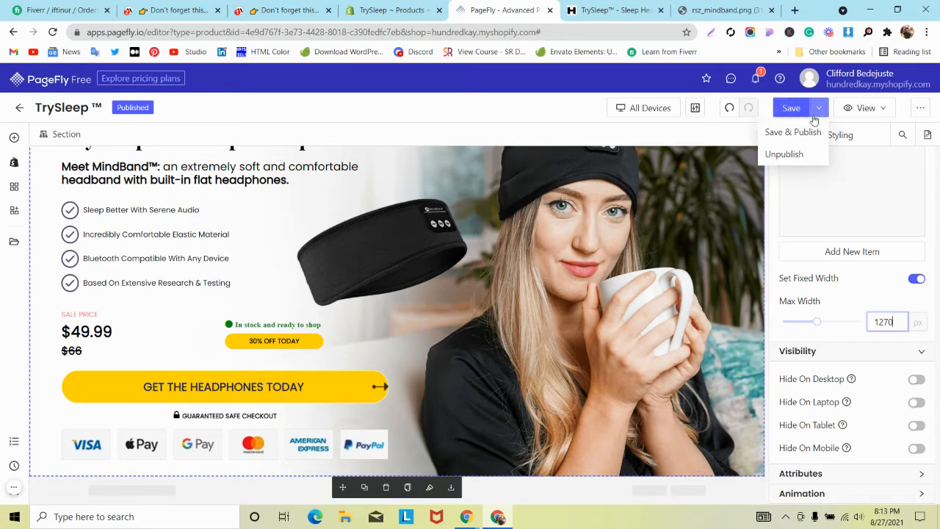
{"action": "left_click", "coordinate": [791, 128]}
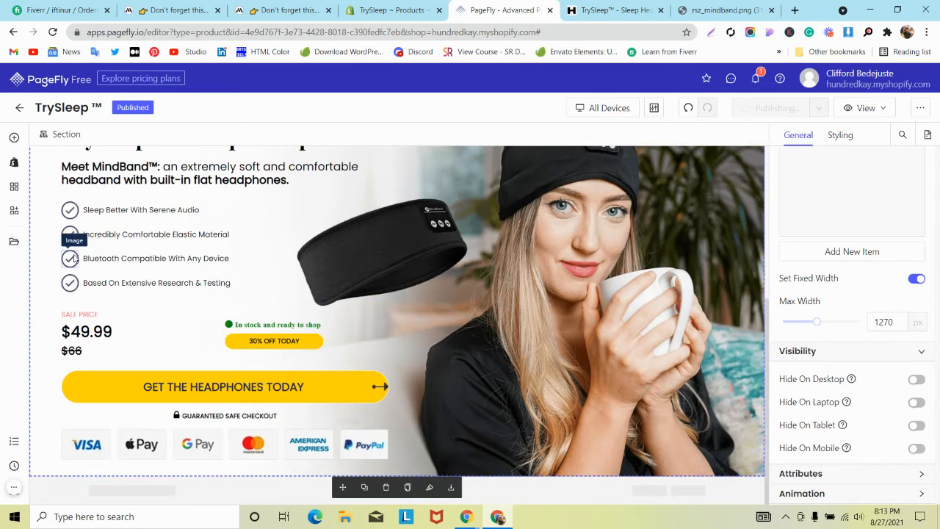
- Open the published TrySleep page live, then close the older live-page tab and the rsz_mindband.png image tab
{"action": "scroll", "coordinate": [52, 231], "scroll_direction": "up", "scroll_amount": 2}
{"action": "scroll", "coordinate": [48, 232], "scroll_direction": "down", "scroll_amount": 2}
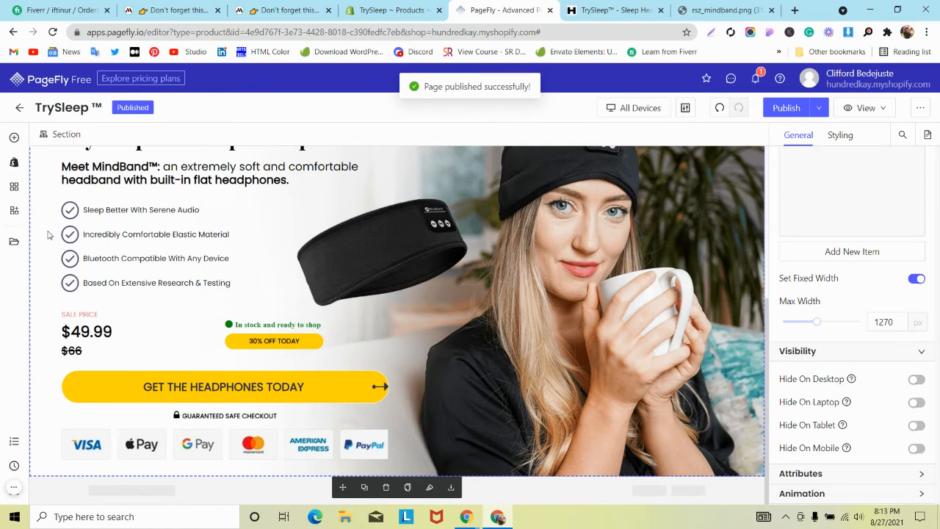
{"action": "scroll", "coordinate": [47, 234], "scroll_direction": "up", "scroll_amount": 4}
{"action": "left_click", "coordinate": [859, 108]}
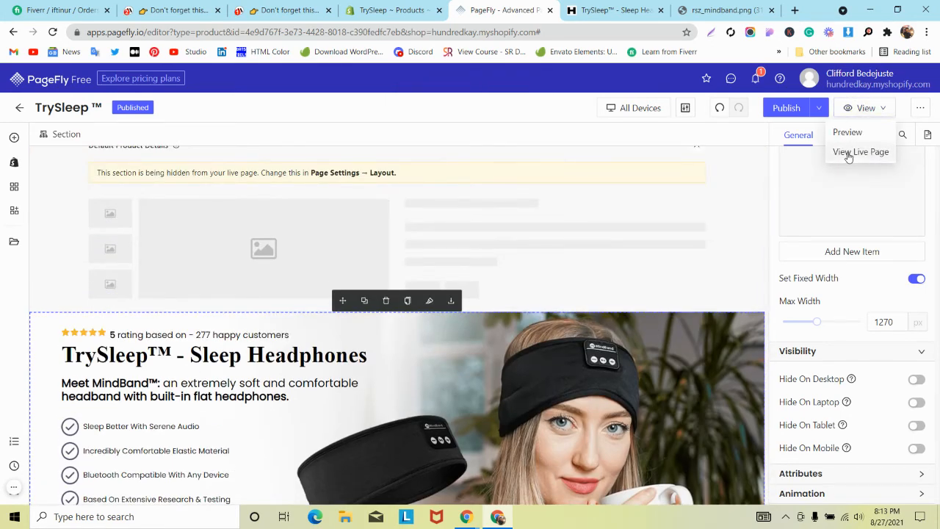
{"action": "left_click", "coordinate": [849, 152]}
{"action": "left_click", "coordinate": [676, 10]}
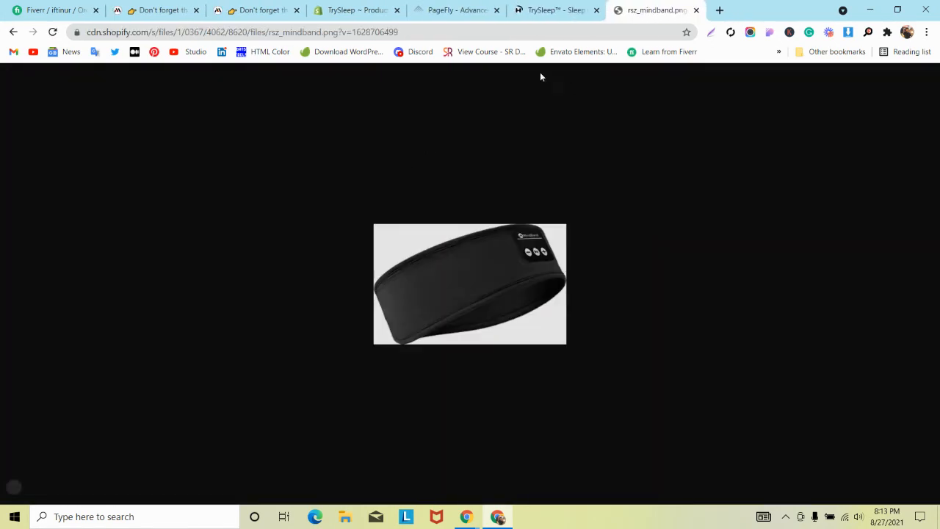
{"action": "left_click", "coordinate": [771, 10]}
- Dismiss the Shopify admin bar and review the full banner's width and spacing on the live TrySleep page
{"action": "scroll", "coordinate": [329, 200], "scroll_direction": "down", "scroll_amount": 3}
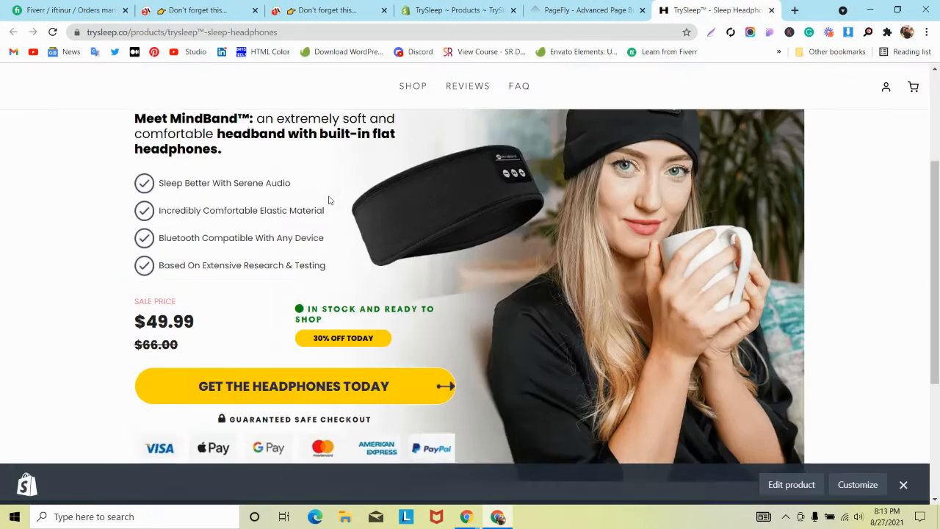
{"action": "scroll", "coordinate": [329, 200], "scroll_direction": "down", "scroll_amount": 1}
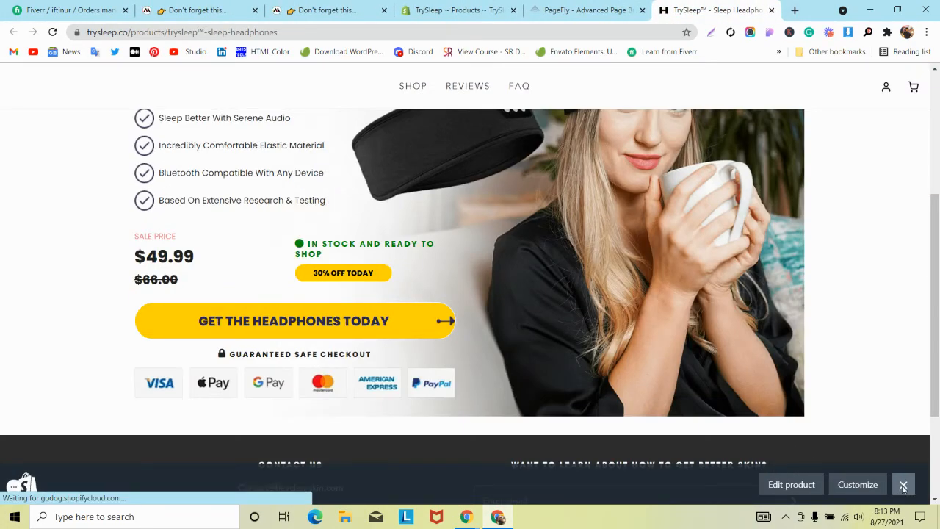
{"action": "scroll", "coordinate": [583, 313], "scroll_direction": "down", "scroll_amount": 2}
{"action": "scroll", "coordinate": [582, 313], "scroll_direction": "up", "scroll_amount": 5}
{"action": "scroll", "coordinate": [582, 314], "scroll_direction": "down", "scroll_amount": 4}
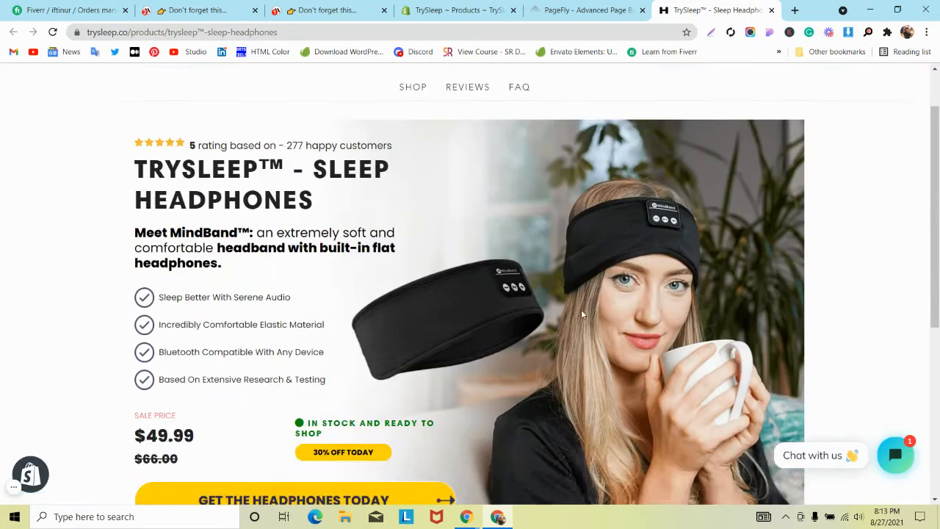
- Compare the TrySleep hero section in the live page and PageFly editor with the MindBand reference product page's desktop and mobile layouts
{"action": "scroll", "coordinate": [582, 313], "scroll_direction": "up", "scroll_amount": 5}
{"action": "left_click", "coordinate": [588, 10]}
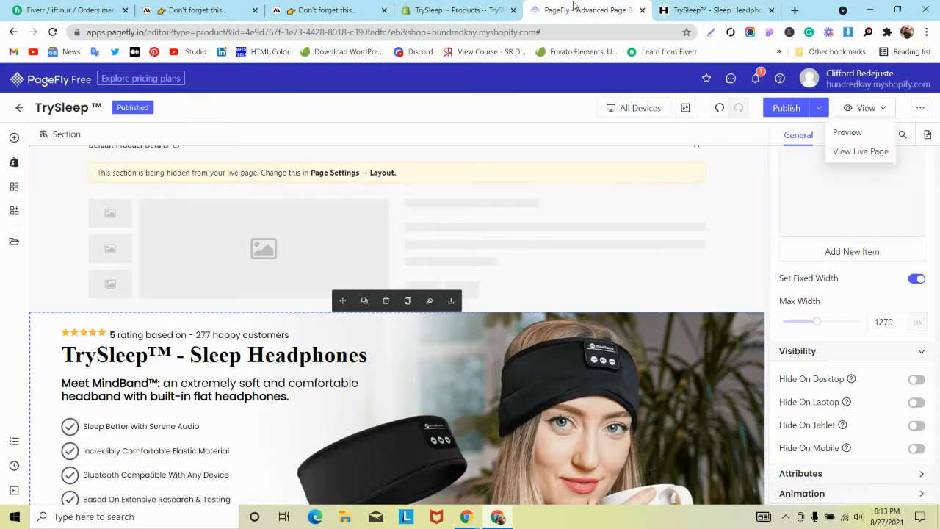
{"action": "scroll", "coordinate": [279, 228], "scroll_direction": "down", "scroll_amount": 3}
{"action": "left_click", "coordinate": [232, 8]}
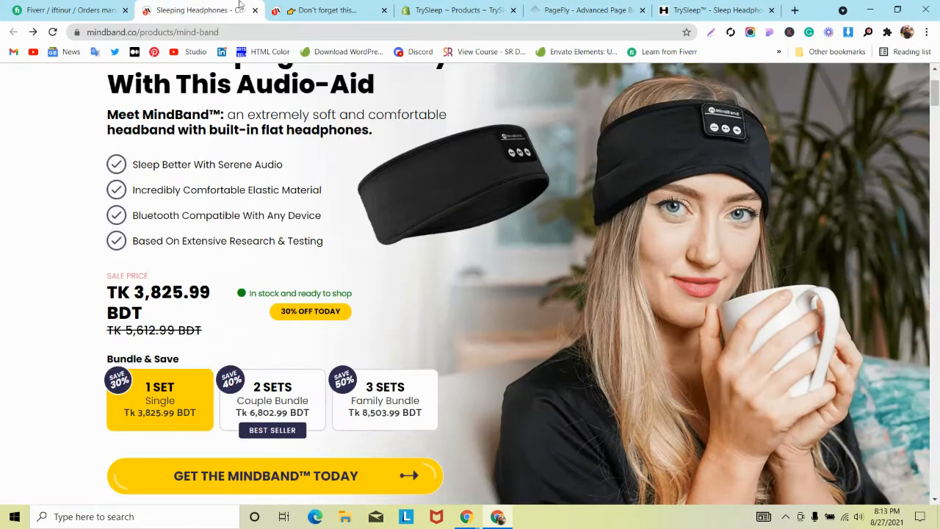
{"action": "left_click", "coordinate": [323, 9]}
{"action": "scroll", "coordinate": [257, 206], "scroll_direction": "up", "scroll_amount": 1}
{"action": "scroll", "coordinate": [256, 206], "scroll_direction": "up", "scroll_amount": 4}
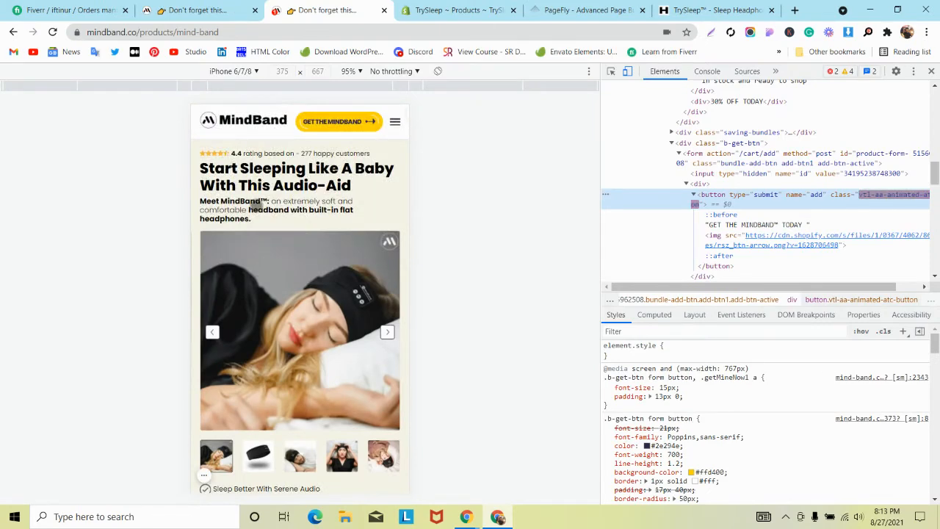
{"action": "scroll", "coordinate": [256, 206], "scroll_direction": "down", "scroll_amount": 2}
{"action": "scroll", "coordinate": [257, 204], "scroll_direction": "down", "scroll_amount": 2}
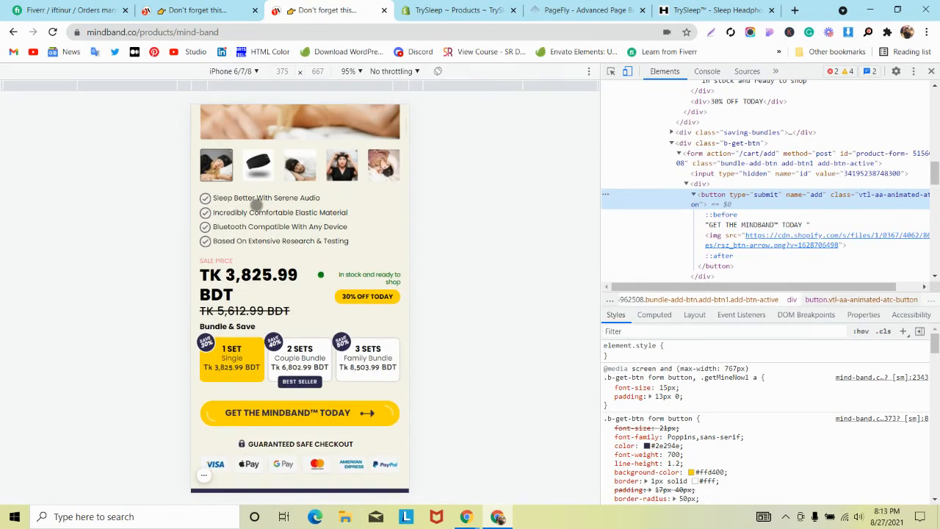
{"action": "scroll", "coordinate": [256, 204], "scroll_direction": "down", "scroll_amount": 1}
{"action": "scroll", "coordinate": [256, 206], "scroll_direction": "up", "scroll_amount": 4}
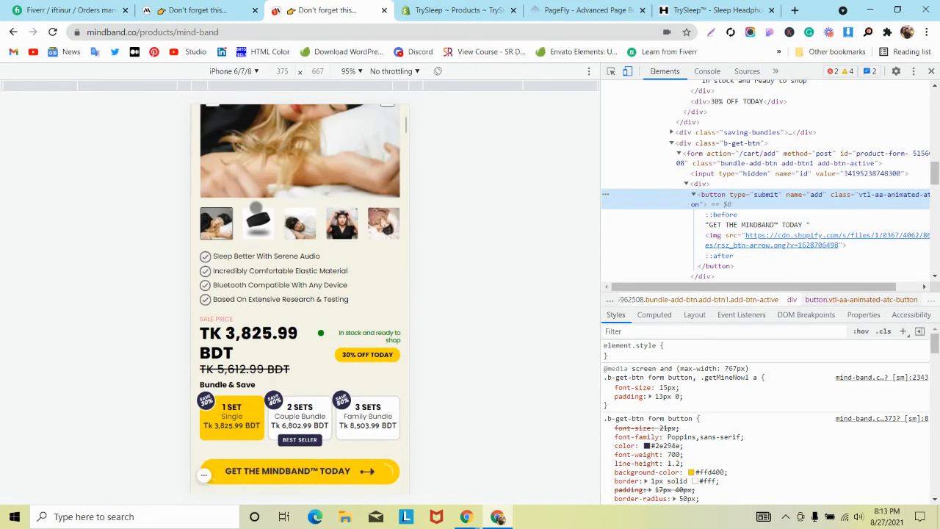
{"action": "left_click", "coordinate": [569, 10]}
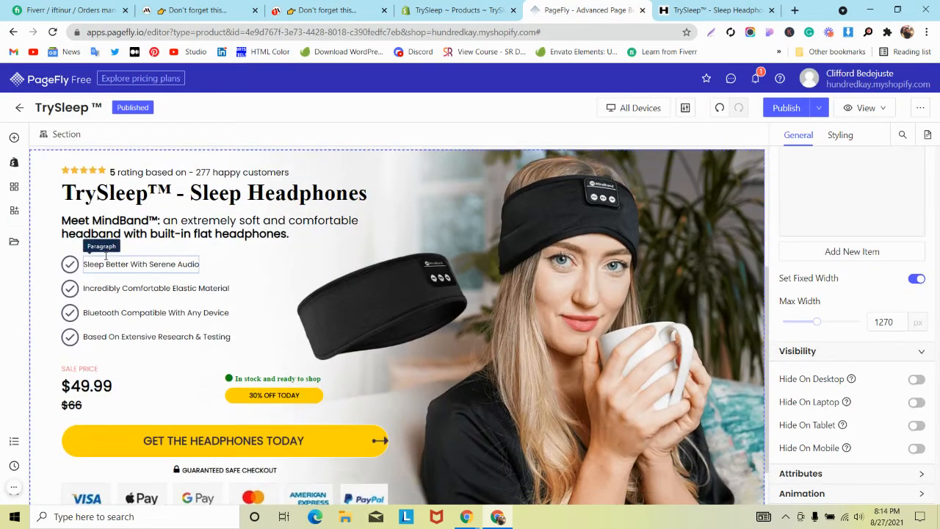
{"action": "scroll", "coordinate": [42, 283], "scroll_direction": "up", "scroll_amount": 1}
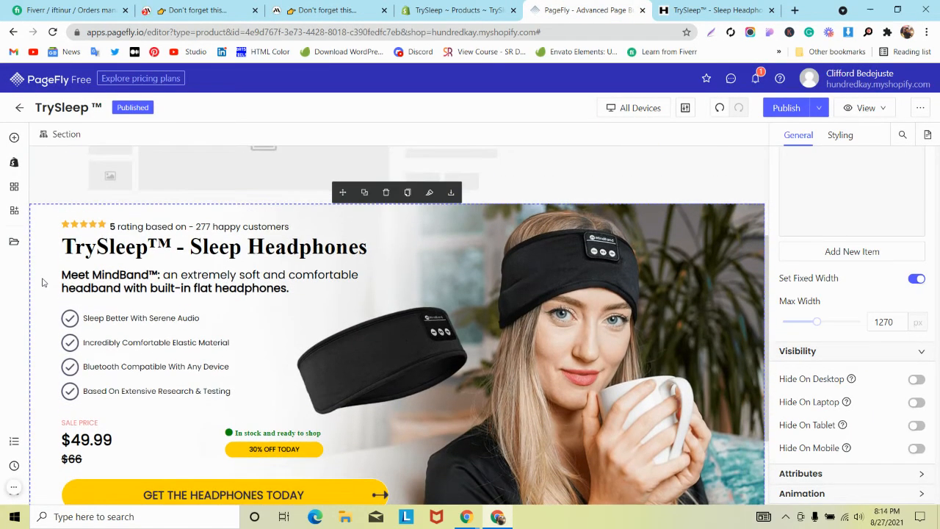
{"action": "scroll", "coordinate": [41, 256], "scroll_direction": "down", "scroll_amount": 2}
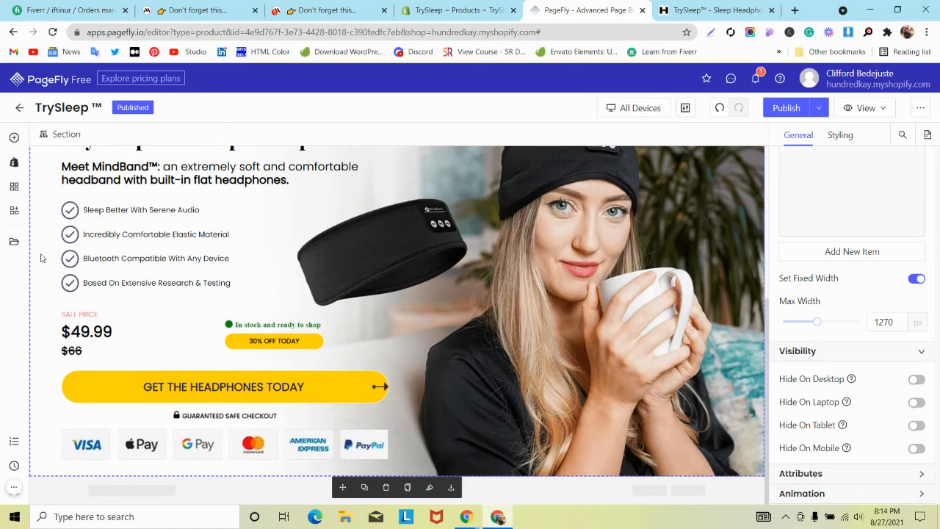
{"action": "scroll", "coordinate": [42, 258], "scroll_direction": "up", "scroll_amount": 1}
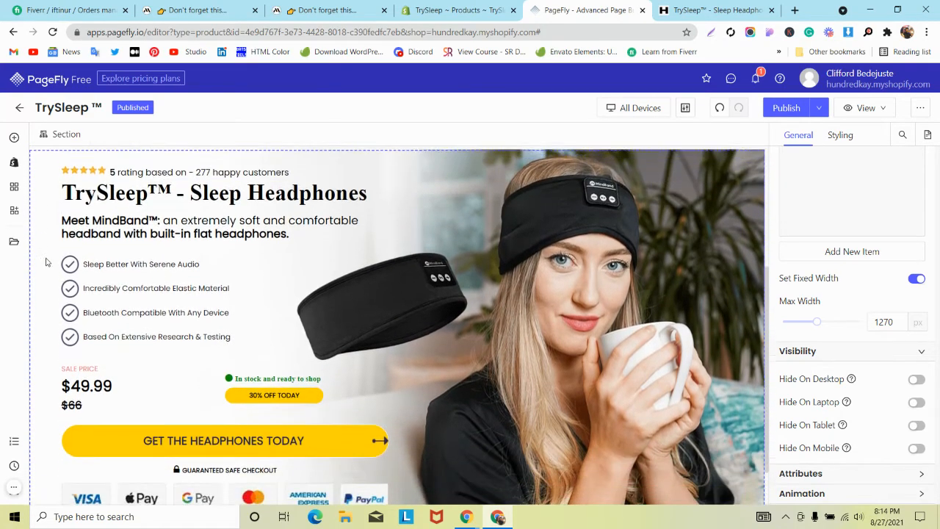
- On the live TrySleep page, inspect the markup and styles of the "GET THE HEADPHONES TODAY" button and its arrow
{"action": "left_click", "coordinate": [700, 9]}
{"action": "scroll", "coordinate": [396, 211], "scroll_direction": "down", "scroll_amount": 4}
{"action": "right_click", "coordinate": [448, 266]}
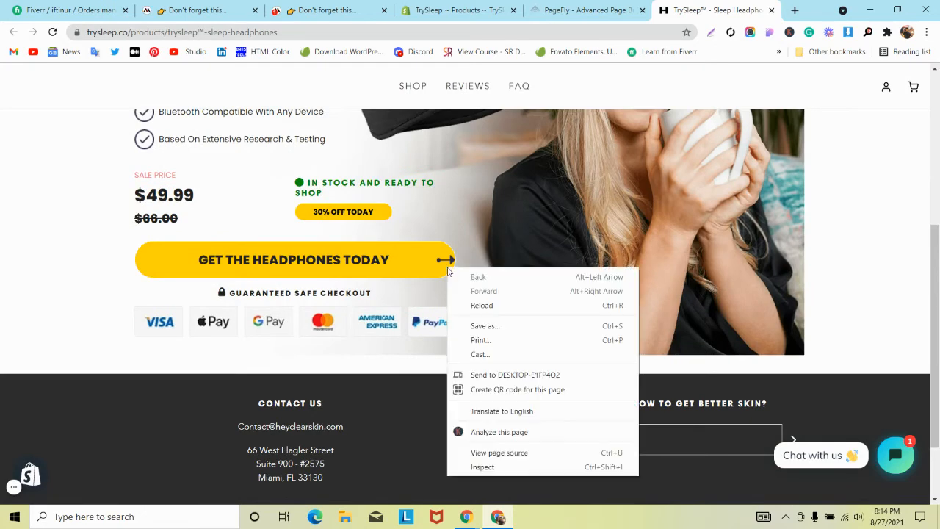
{"action": "left_click", "coordinate": [482, 467]}
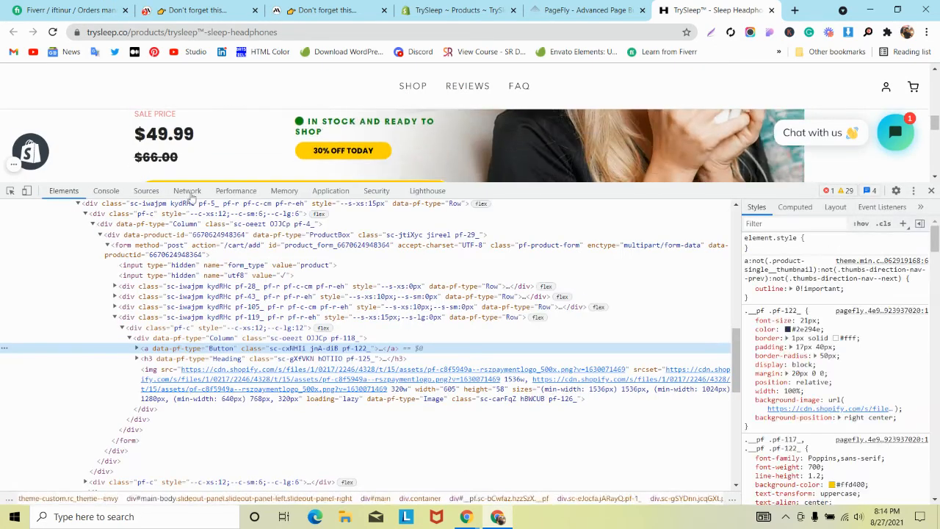
{"action": "scroll", "coordinate": [204, 123], "scroll_direction": "down", "scroll_amount": 1}
{"action": "scroll", "coordinate": [205, 129], "scroll_direction": "up", "scroll_amount": 1}
{"action": "scroll", "coordinate": [205, 129], "scroll_direction": "down", "scroll_amount": 1}
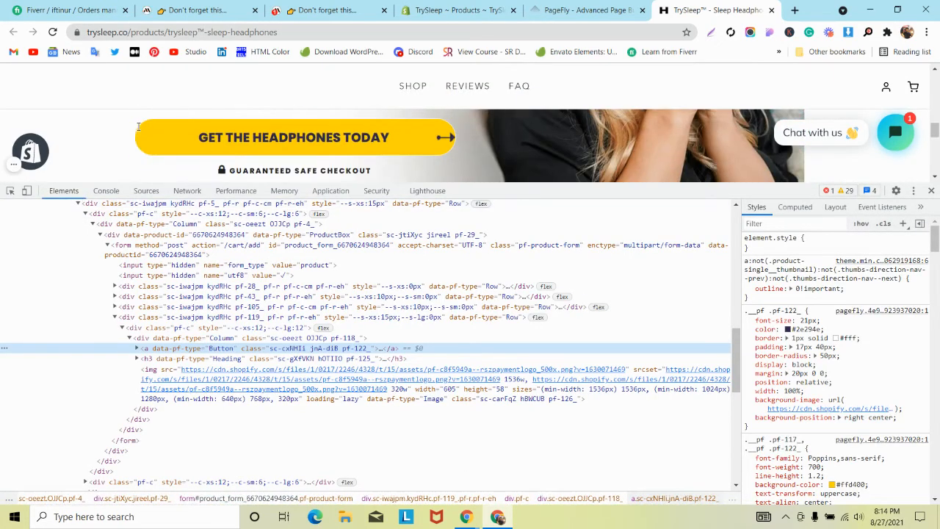
{"action": "left_click", "coordinate": [444, 140]}
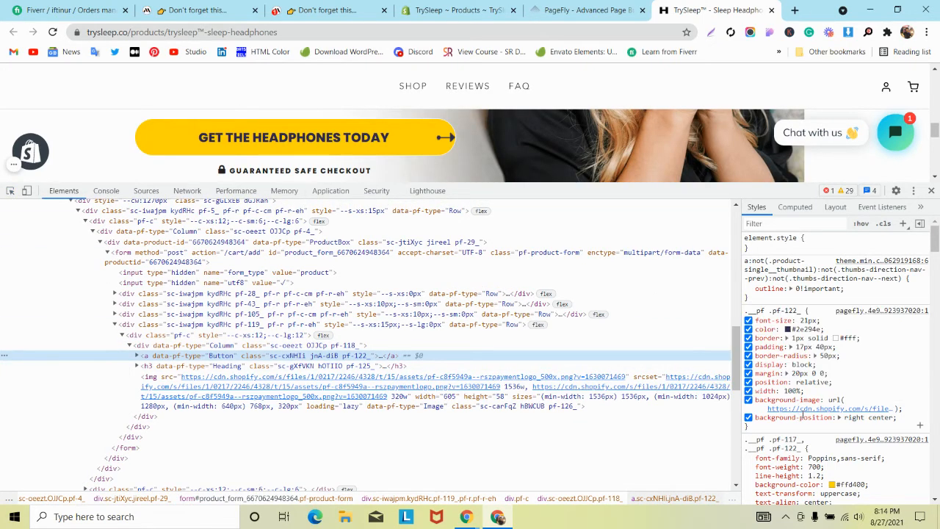
{"action": "left_click", "coordinate": [137, 355]}
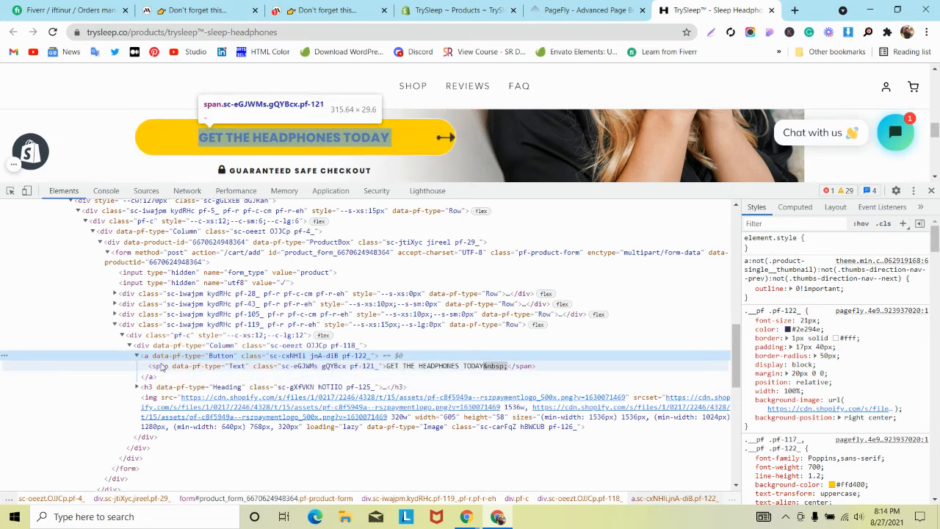
{"action": "left_click", "coordinate": [161, 367]}
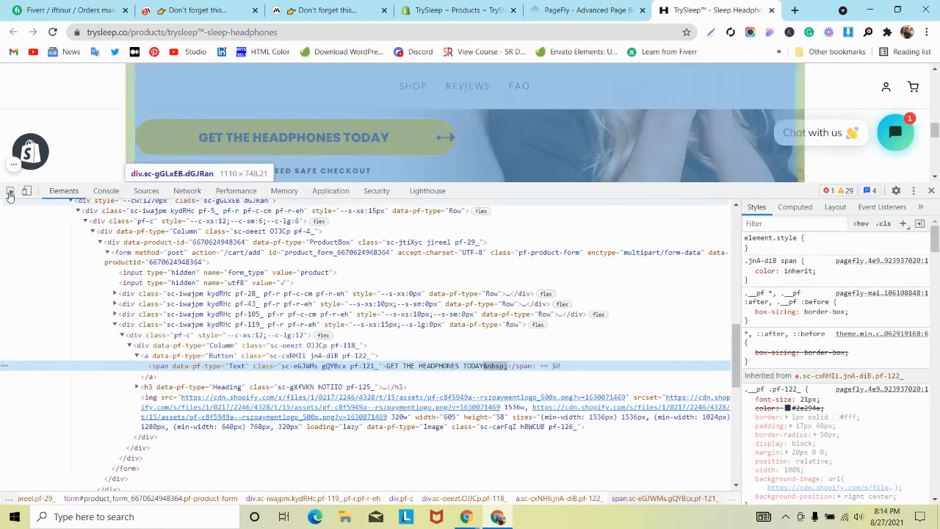
{"action": "left_click", "coordinate": [10, 192]}
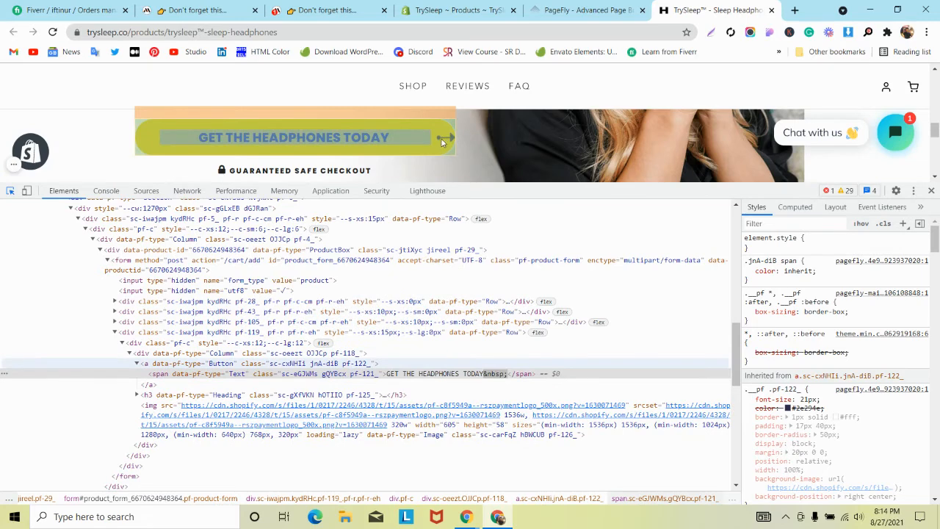
{"action": "left_click", "coordinate": [445, 136]}
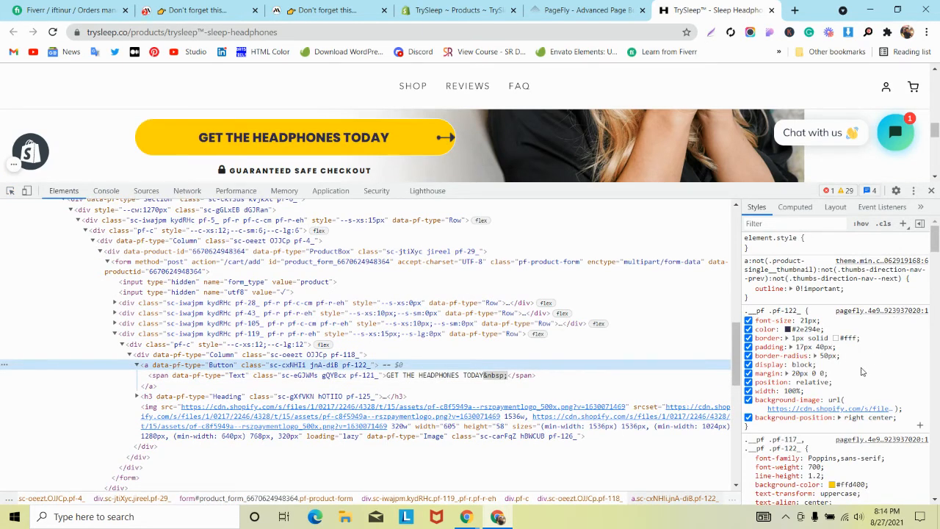
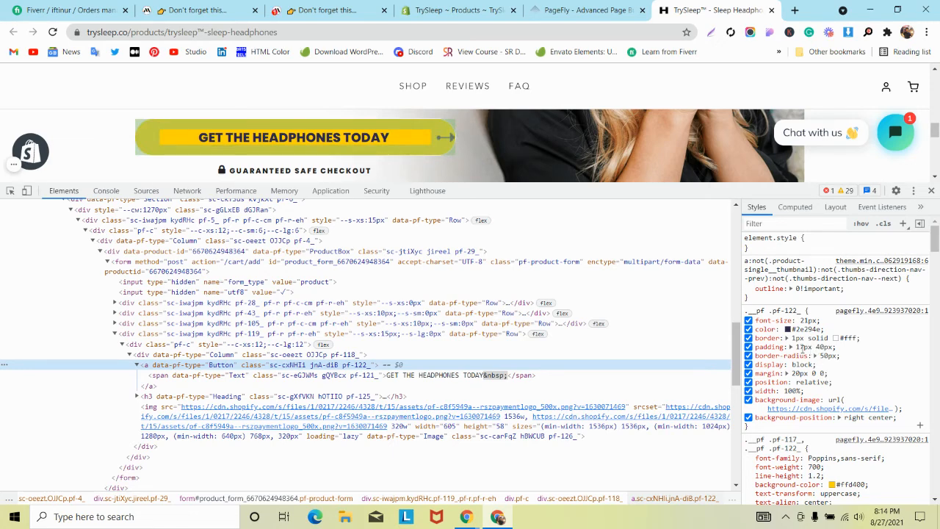
- Try a vertical padding of 11px on the inspected button, restore the original value and close the developer tools
{"action": "left_click", "coordinate": [803, 347]}
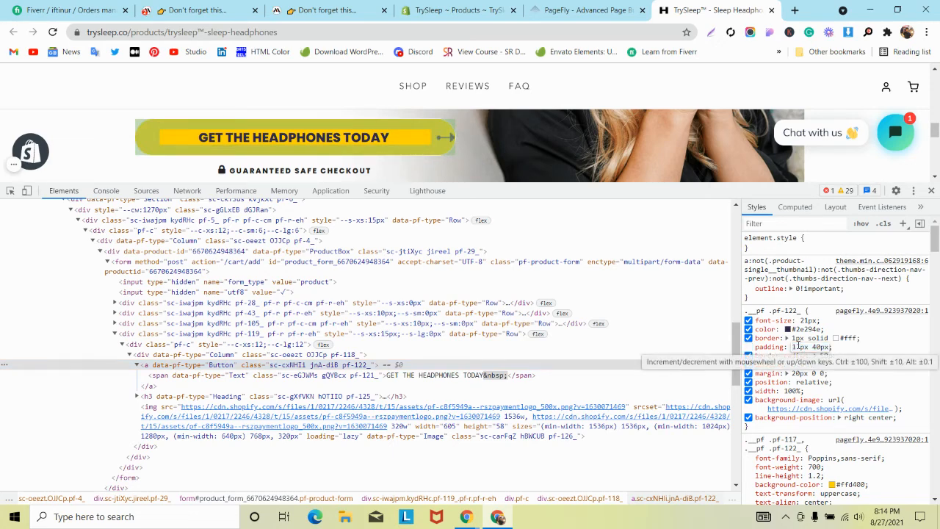
{"action": "key", "text": "Up"}
{"action": "key", "text": "Down"}
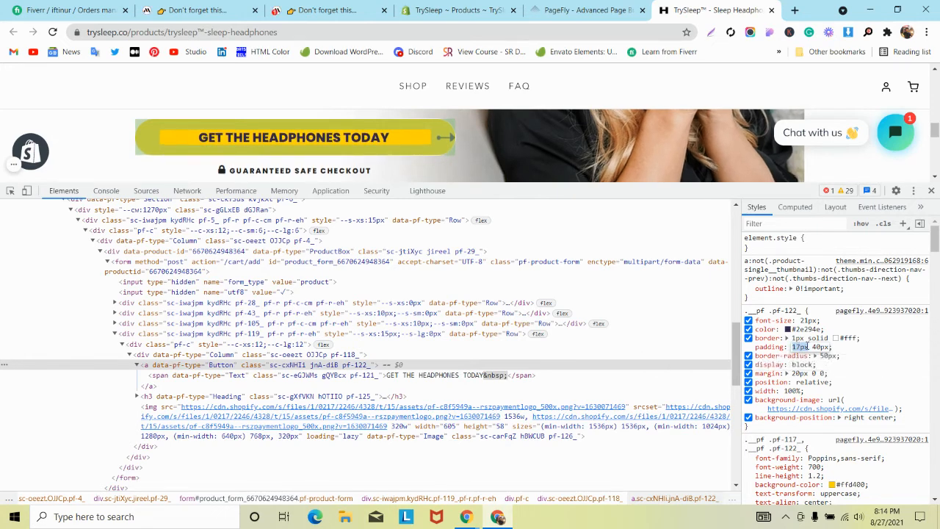
{"action": "left_click", "coordinate": [931, 190]}
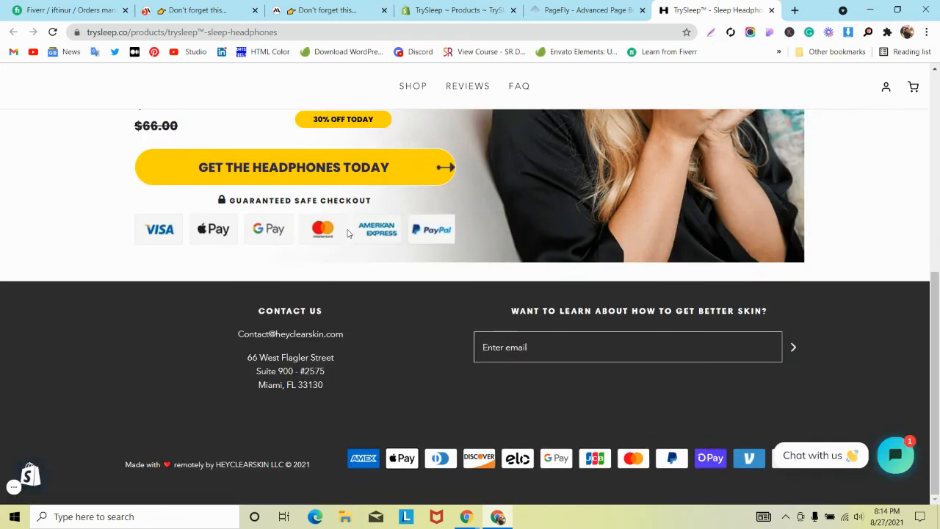
- Examine how the MindBand mobile layout arranges title, gallery, benefits and price compared with the TrySleep hero section
{"action": "scroll", "coordinate": [349, 234], "scroll_direction": "up", "scroll_amount": 6}
{"action": "scroll", "coordinate": [349, 234], "scroll_direction": "down", "scroll_amount": 4}
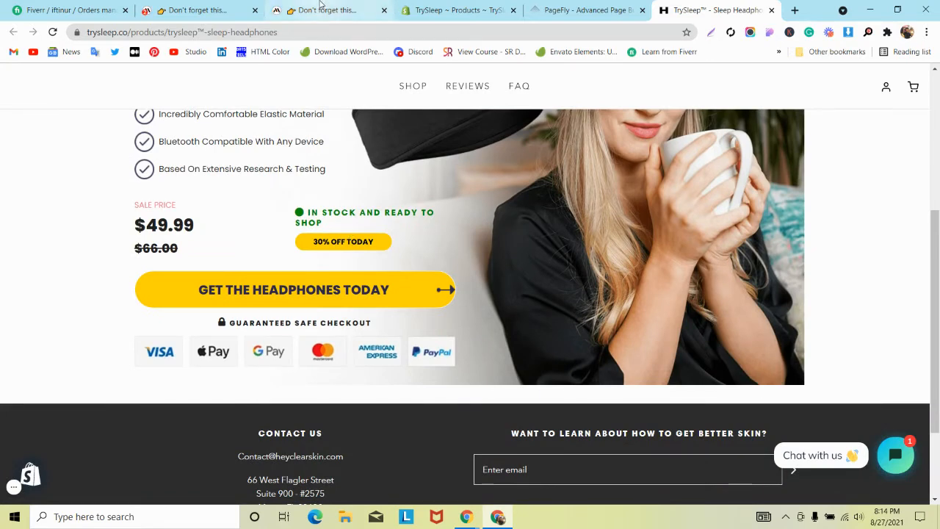
{"action": "key", "text": "ctrl+3"}
{"action": "scroll", "coordinate": [321, 219], "scroll_direction": "down", "scroll_amount": 5}
{"action": "scroll", "coordinate": [321, 219], "scroll_direction": "up", "scroll_amount": 3}
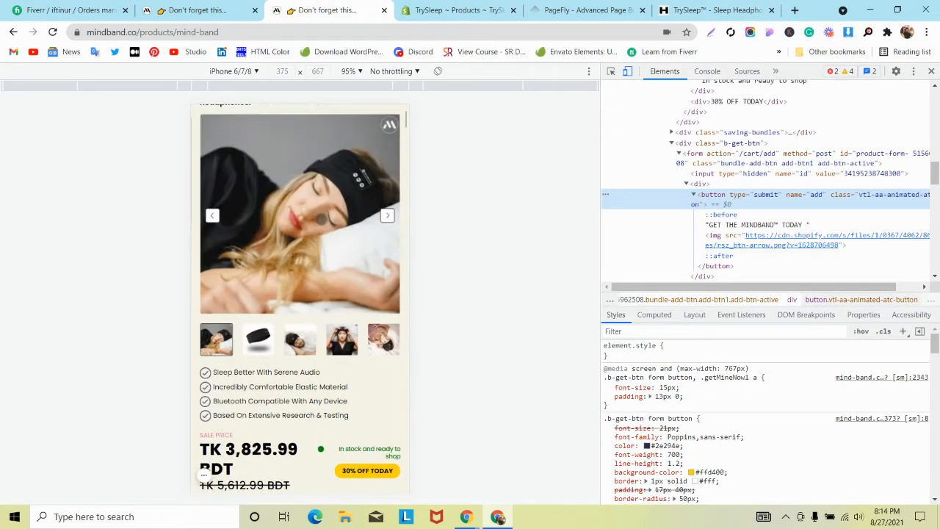
{"action": "scroll", "coordinate": [321, 219], "scroll_direction": "down", "scroll_amount": 1}
{"action": "scroll", "coordinate": [321, 219], "scroll_direction": "up", "scroll_amount": 2}
{"action": "scroll", "coordinate": [321, 219], "scroll_direction": "down", "scroll_amount": 3}
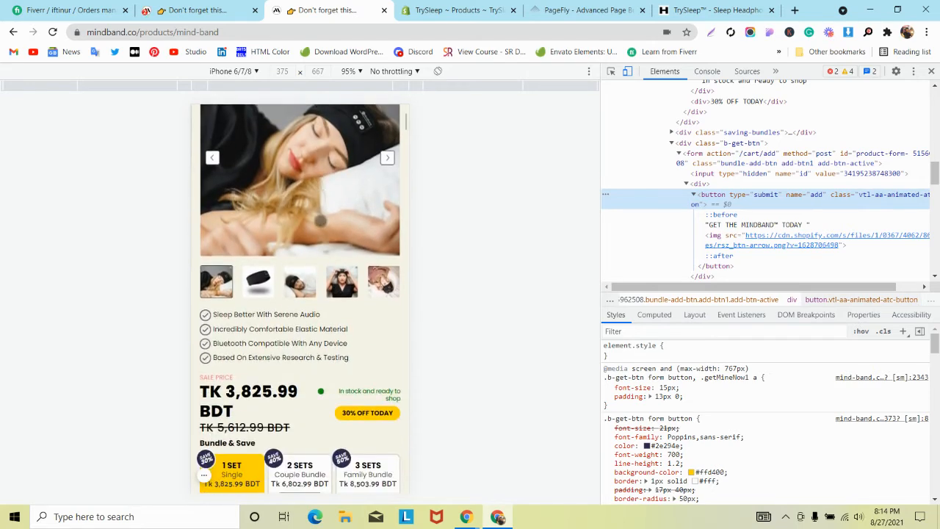
{"action": "scroll", "coordinate": [321, 219], "scroll_direction": "up", "scroll_amount": 3}
{"action": "scroll", "coordinate": [321, 219], "scroll_direction": "down", "scroll_amount": 3}
{"action": "scroll", "coordinate": [321, 219], "scroll_direction": "up", "scroll_amount": 2}
{"action": "scroll", "coordinate": [321, 221], "scroll_direction": "up", "scroll_amount": 1}
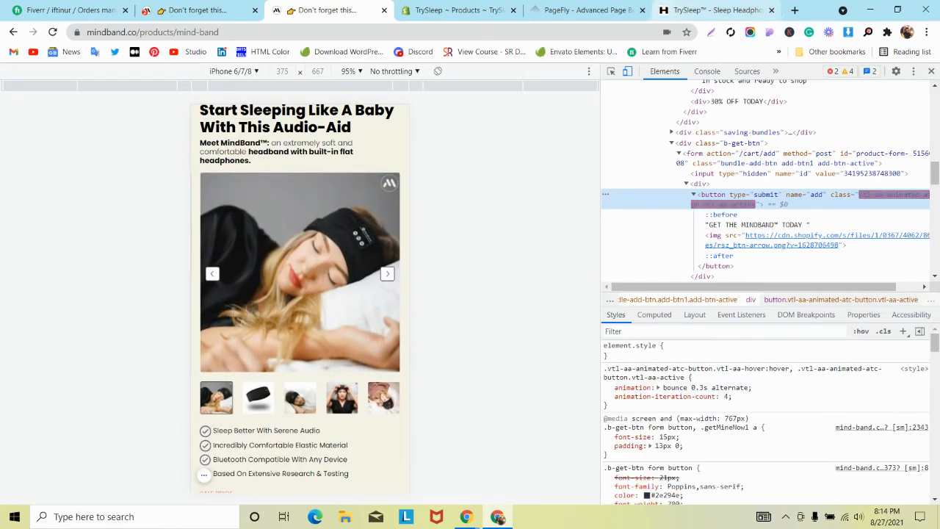
{"action": "left_click", "coordinate": [593, 12]}
{"action": "scroll", "coordinate": [59, 279], "scroll_direction": "up", "scroll_amount": 2}
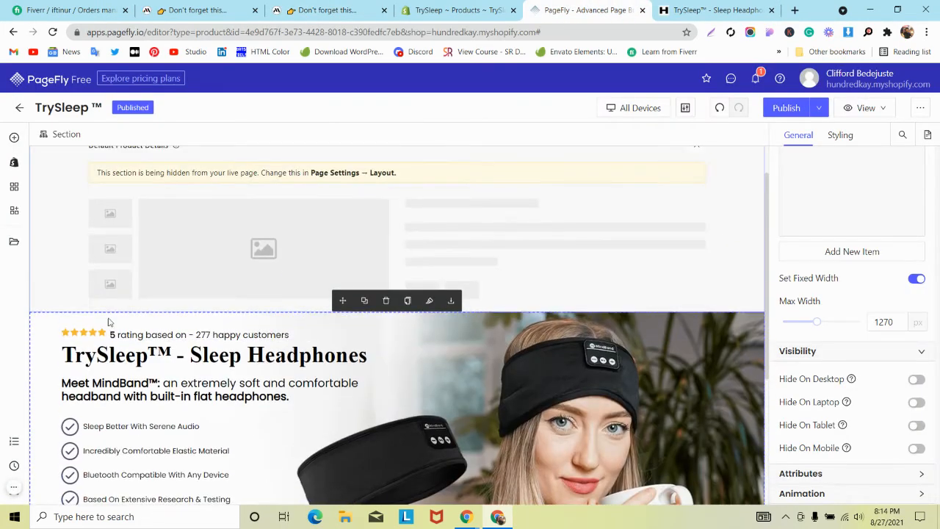
{"action": "scroll", "coordinate": [44, 319], "scroll_direction": "down", "scroll_amount": 3}
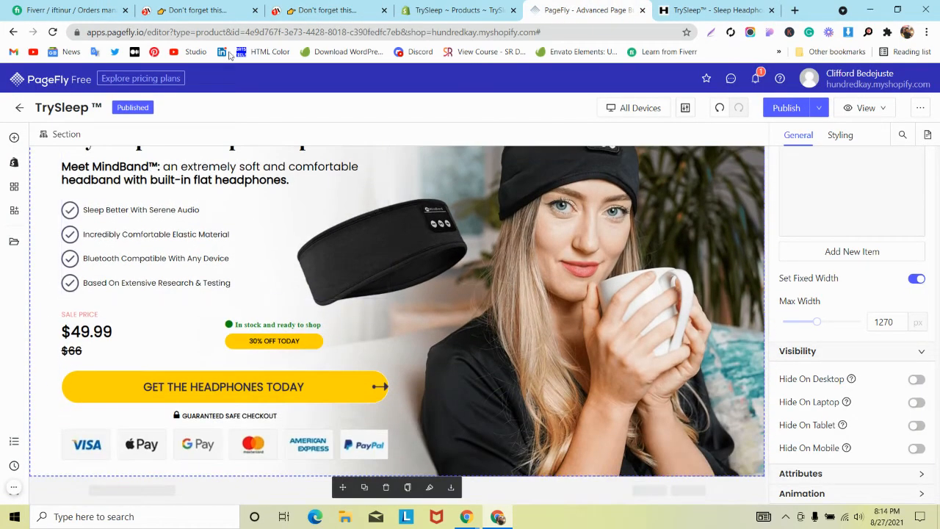
{"action": "left_click", "coordinate": [309, 7]}
{"action": "scroll", "coordinate": [290, 195], "scroll_direction": "down", "scroll_amount": 5}
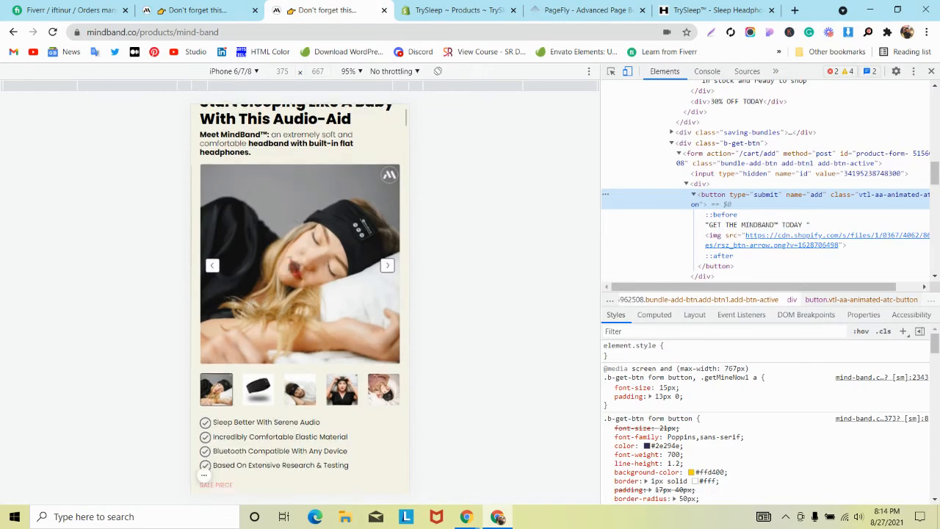
{"action": "scroll", "coordinate": [289, 195], "scroll_direction": "up", "scroll_amount": 2}
{"action": "left_click", "coordinate": [592, 12]}
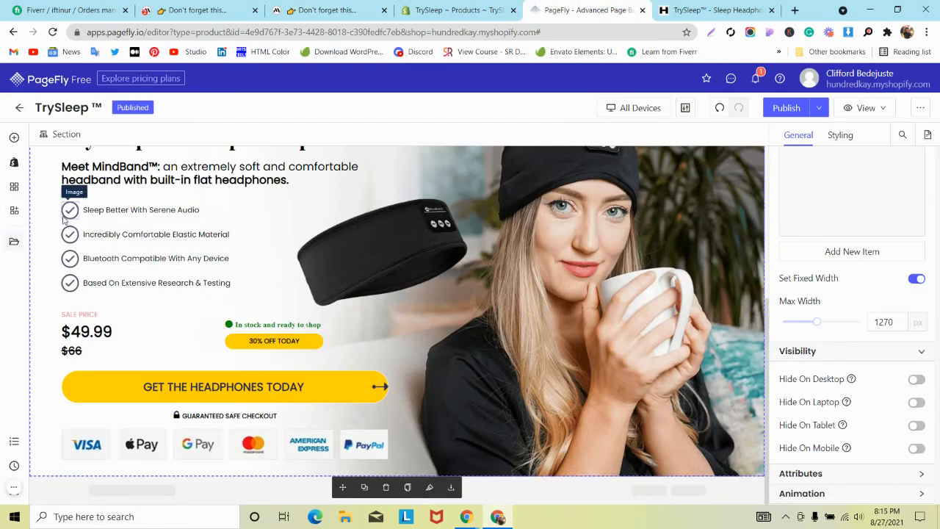
- Duplicate the TrySleep hero section in the PageFly editor
{"action": "scroll", "coordinate": [54, 213], "scroll_direction": "up", "scroll_amount": 2}
{"action": "left_click", "coordinate": [365, 192]}
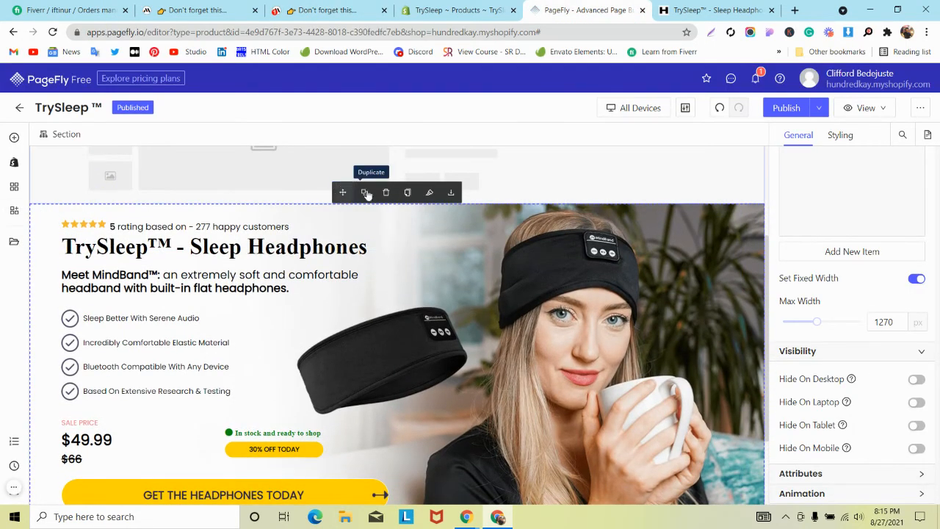
{"action": "scroll", "coordinate": [242, 254], "scroll_direction": "down", "scroll_amount": 7}
{"action": "scroll", "coordinate": [242, 250], "scroll_direction": "up", "scroll_amount": 7}
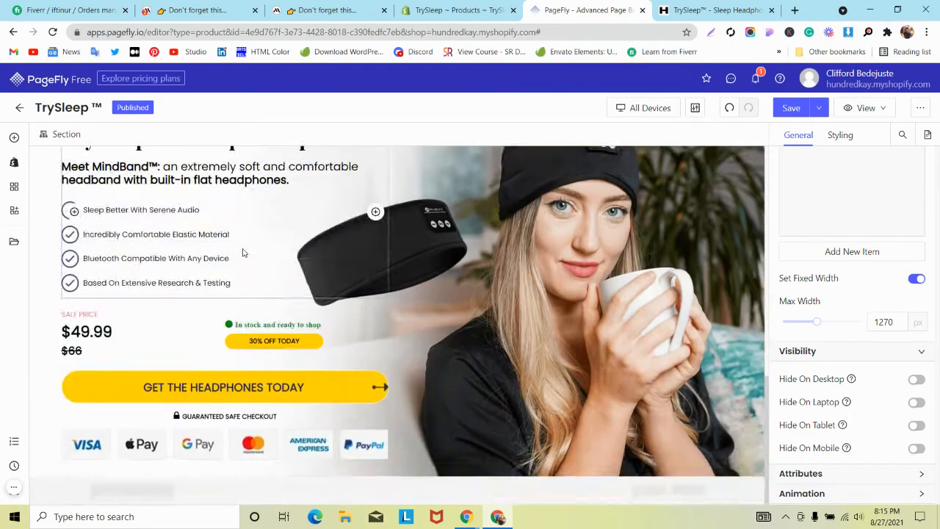
{"action": "scroll", "coordinate": [87, 273], "scroll_direction": "down", "scroll_amount": 2}
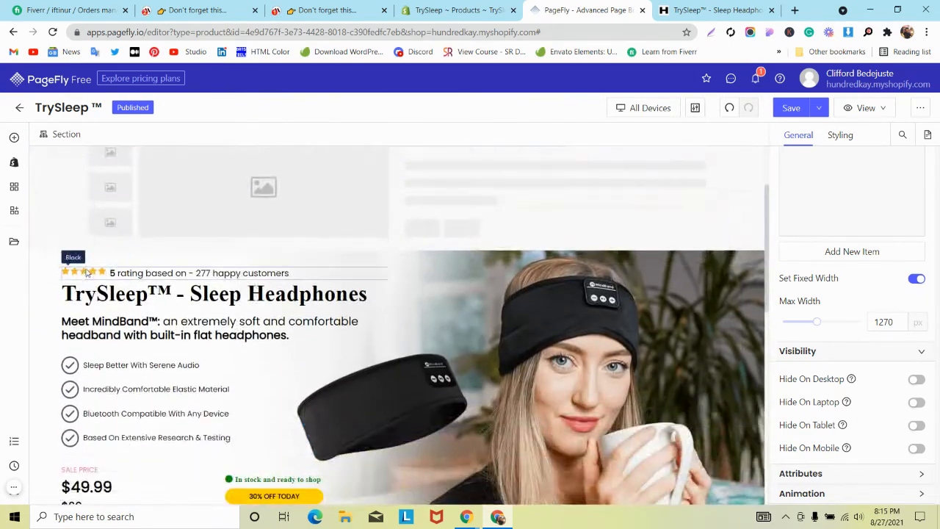
- Hide the first of the two hero sections on mobile
{"action": "left_click", "coordinate": [44, 273]}
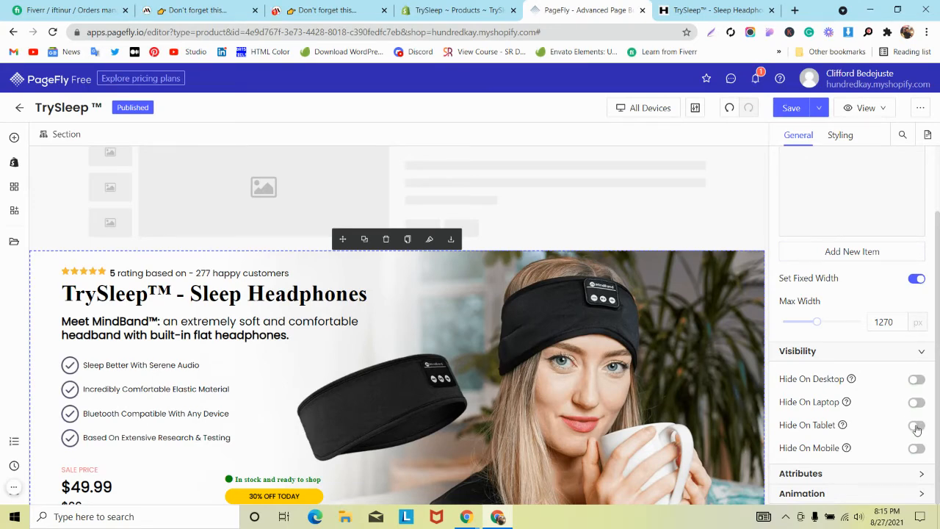
{"action": "left_click", "coordinate": [917, 448]}
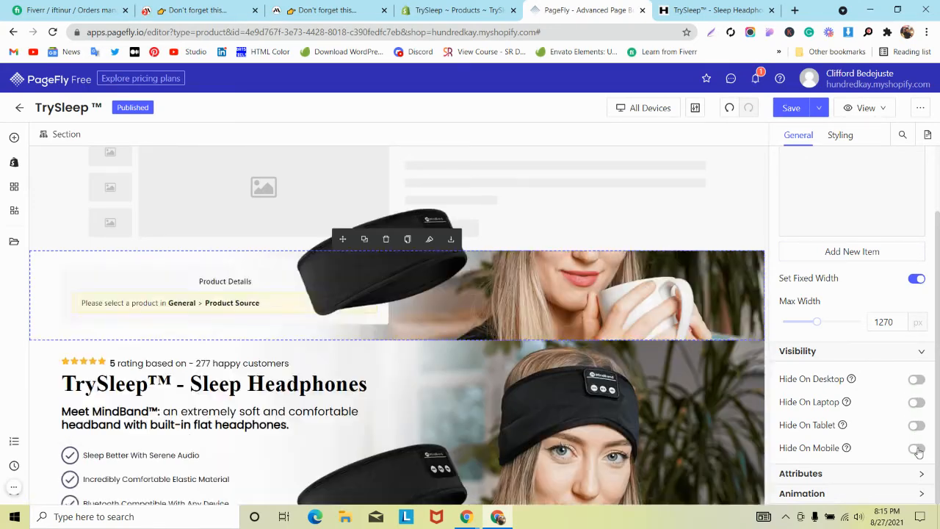
{"action": "scroll", "coordinate": [372, 396], "scroll_direction": "down", "scroll_amount": 4}
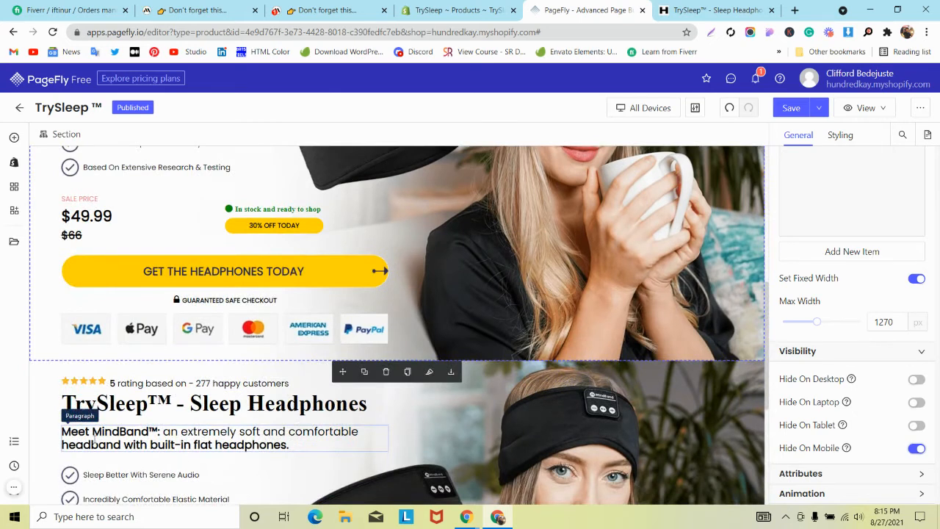
- Hide the duplicated hero section on desktop, laptop and tablet, and switch the editor to mobile view
{"action": "left_click", "coordinate": [46, 382]}
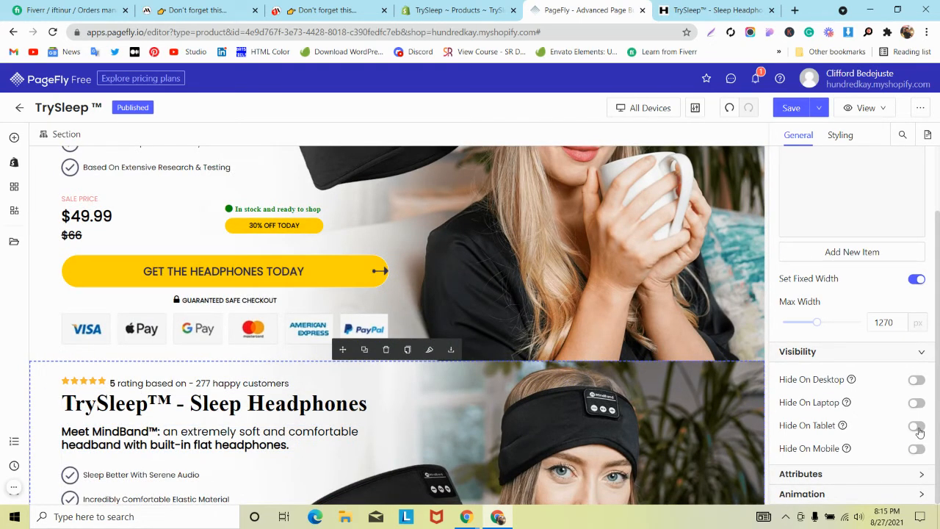
{"action": "left_click", "coordinate": [921, 383]}
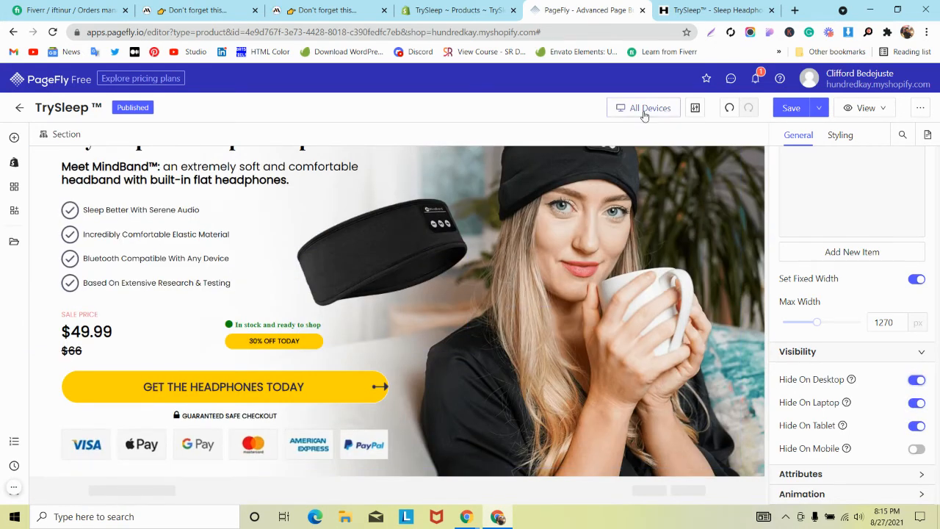
{"action": "left_click", "coordinate": [644, 111]}
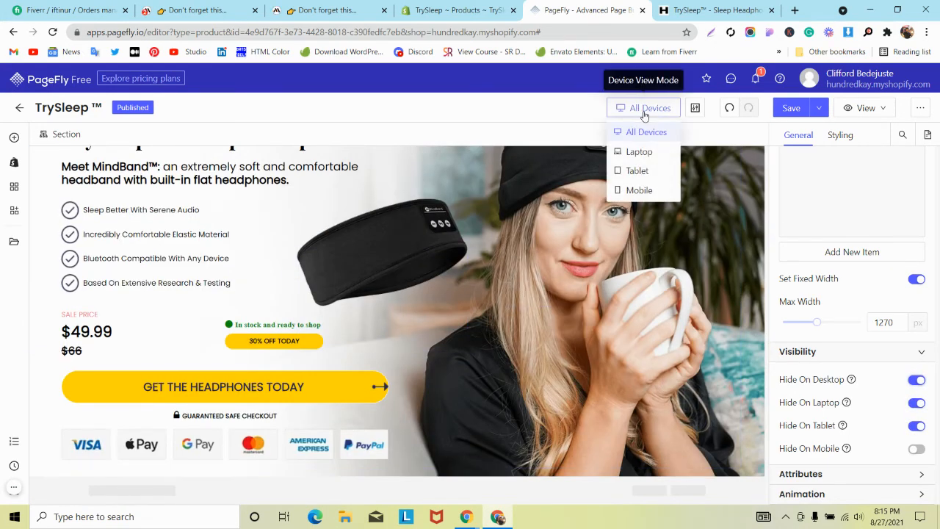
{"action": "left_click", "coordinate": [634, 189]}
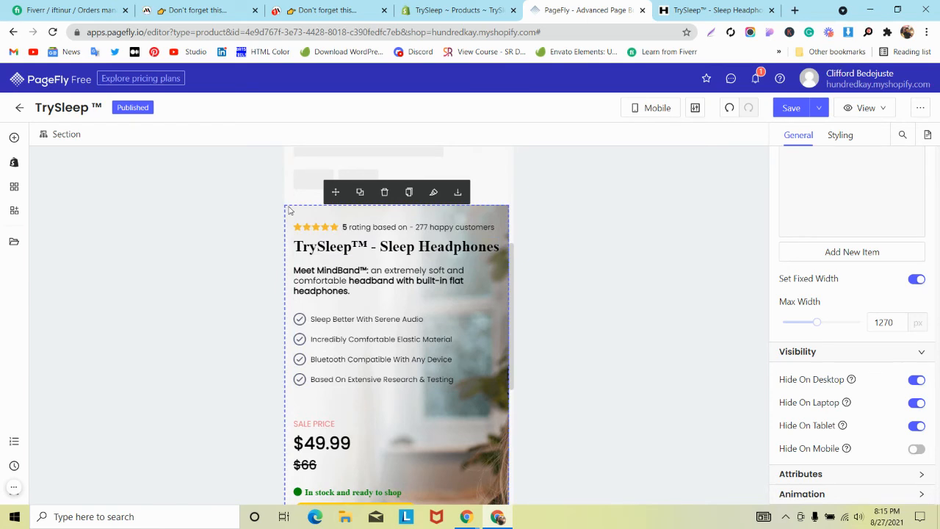
- Hide the background image of the duplicated hero section in mobile view
{"action": "left_click", "coordinate": [842, 134]}
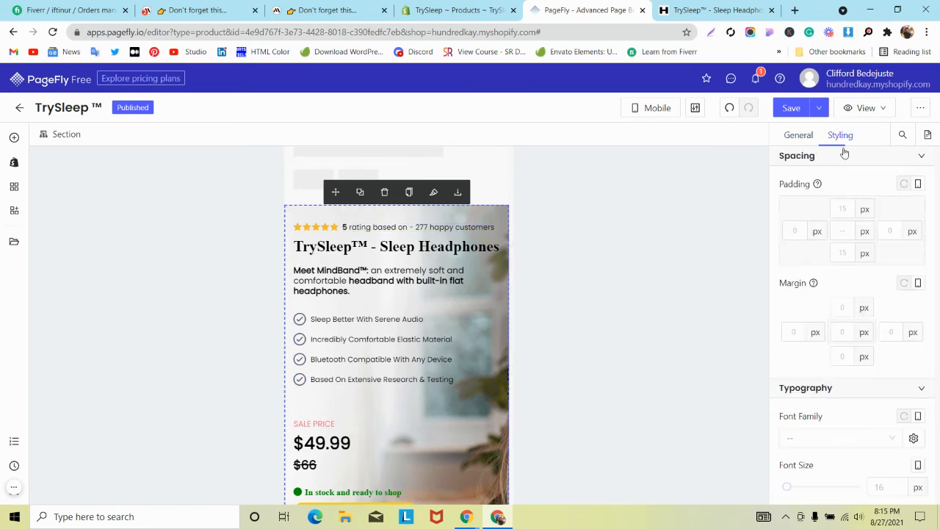
{"action": "scroll", "coordinate": [852, 265], "scroll_direction": "down", "scroll_amount": 10}
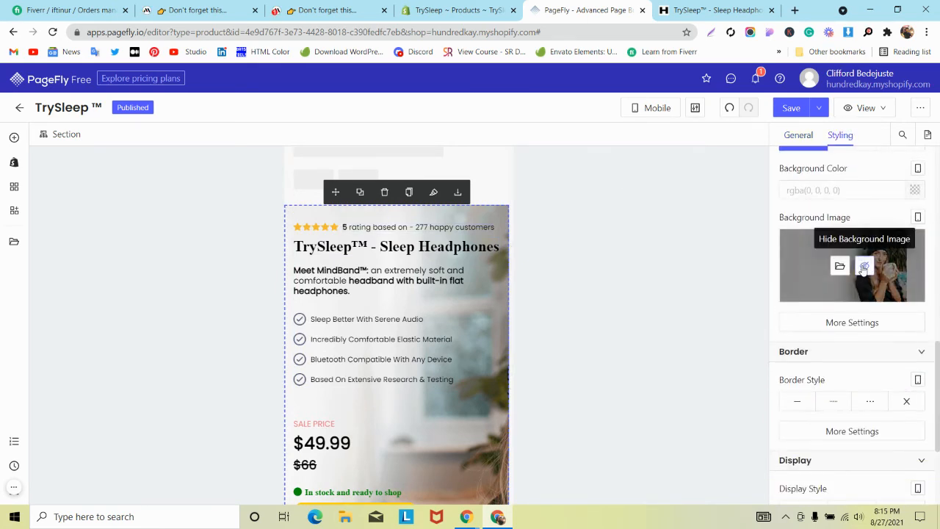
{"action": "left_click", "coordinate": [864, 267]}
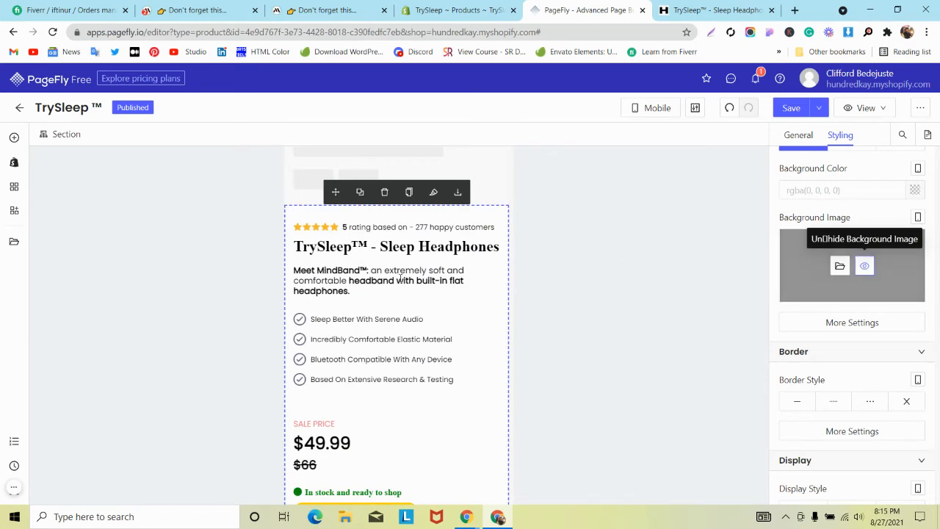
- Following the MindBand mobile layout, insert a product media element with thumbnails below the main image between the intro paragraph and the benefits list
{"action": "left_click", "coordinate": [325, 9]}
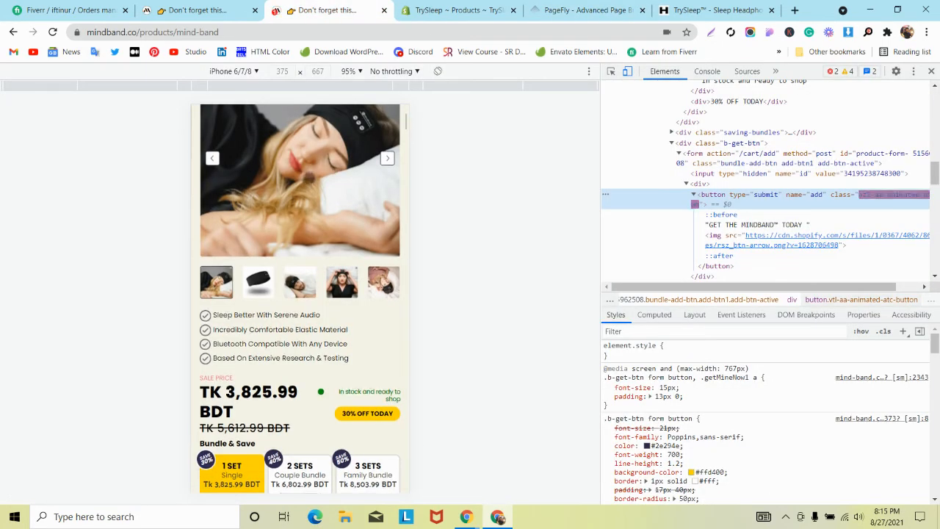
{"action": "scroll", "coordinate": [290, 174], "scroll_direction": "up", "scroll_amount": 3}
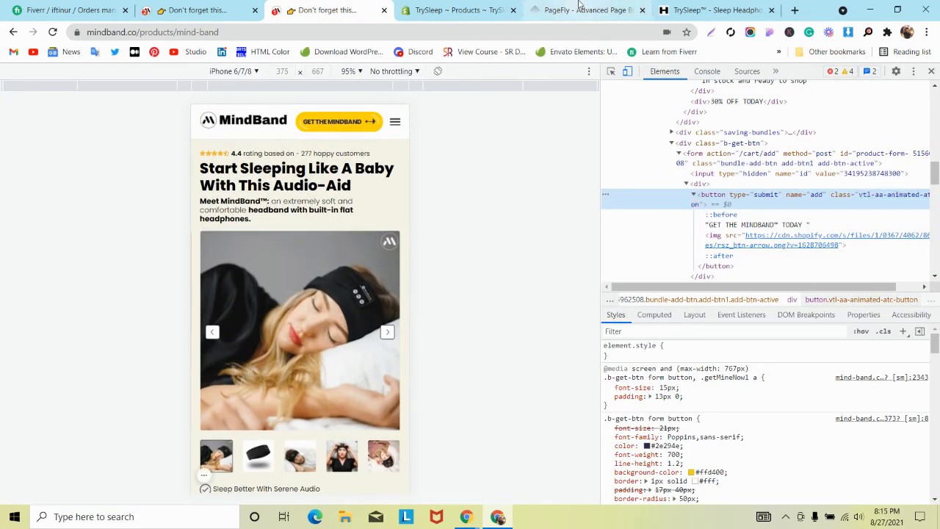
{"action": "left_click", "coordinate": [588, 10]}
{"action": "scroll", "coordinate": [404, 246], "scroll_direction": "down", "scroll_amount": 1}
{"action": "left_click", "coordinate": [298, 8]}
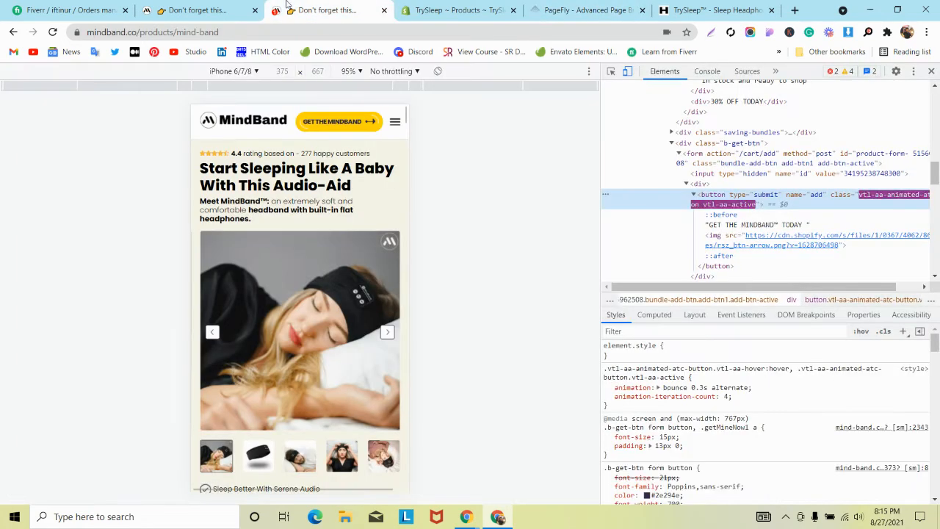
{"action": "scroll", "coordinate": [204, 475], "scroll_direction": "down", "scroll_amount": 3}
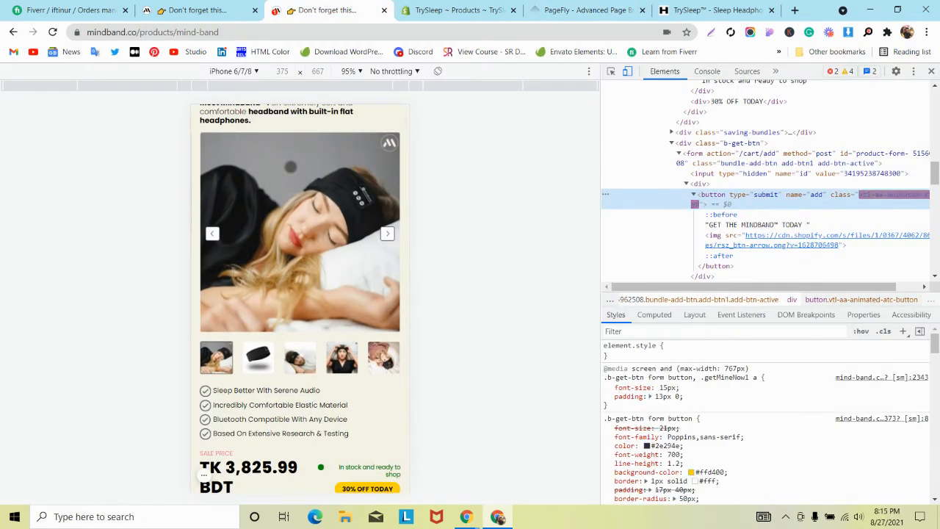
{"action": "left_click", "coordinate": [588, 10]}
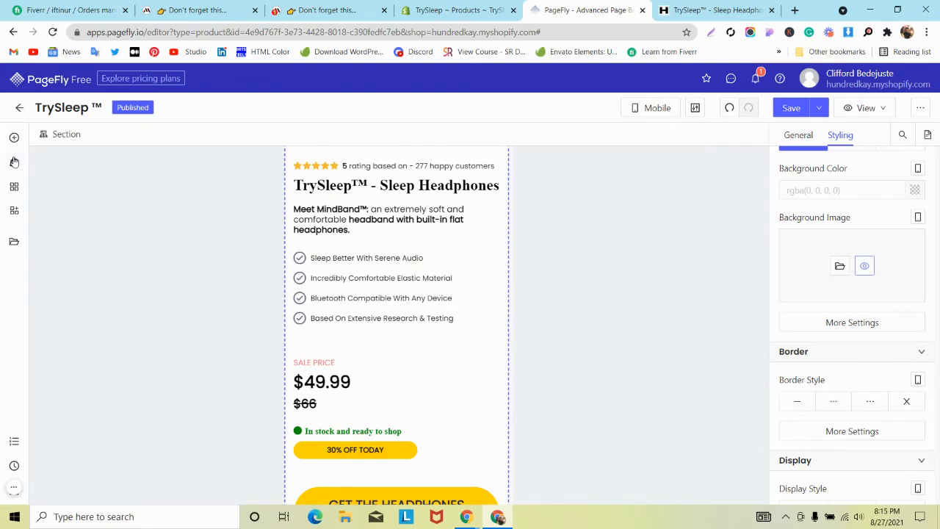
{"action": "left_click", "coordinate": [14, 162]}
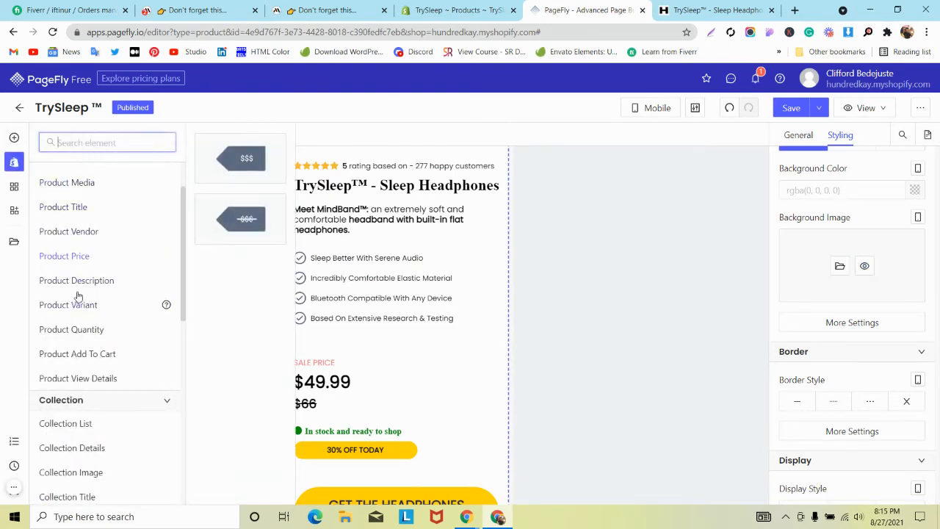
{"action": "scroll", "coordinate": [103, 316], "scroll_direction": "up", "scroll_amount": 2}
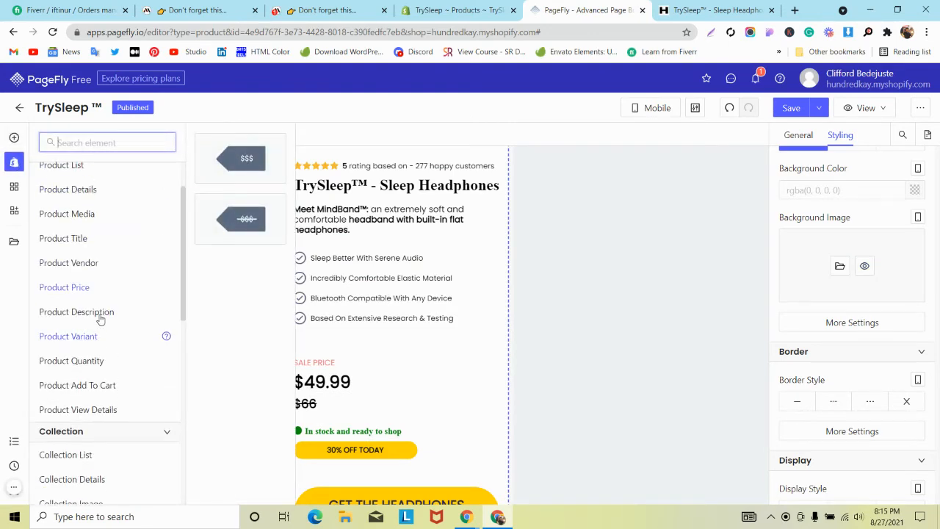
{"action": "mouse_move", "coordinate": [83, 252]}
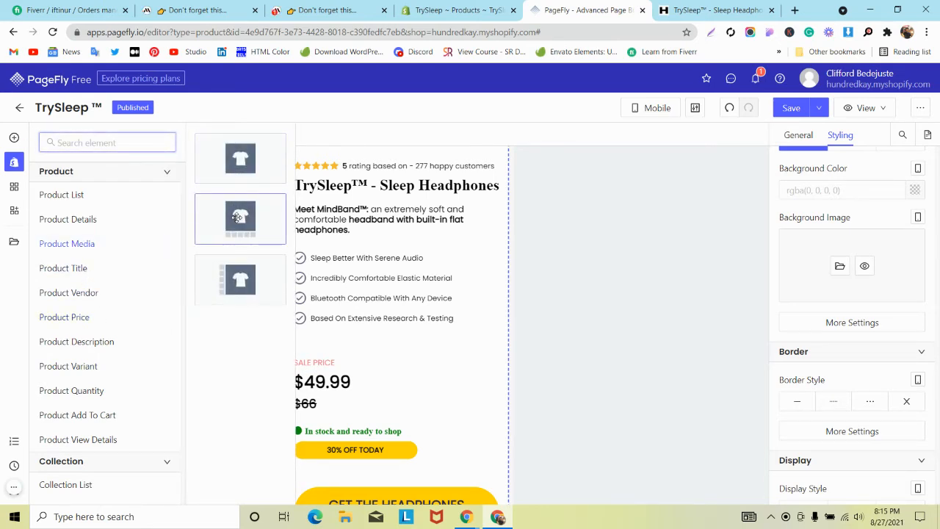
{"action": "left_click_drag", "start_coordinate": [237, 217], "coordinate": [331, 235]}
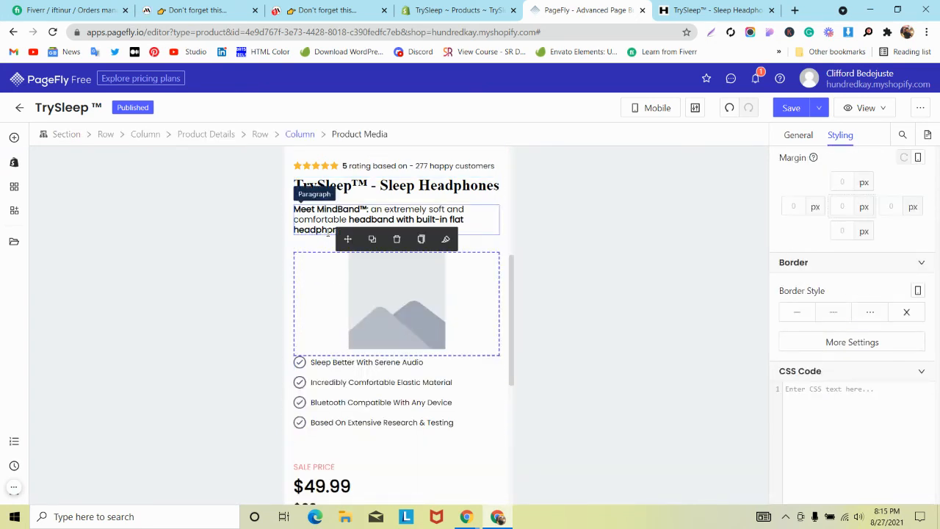
- Review the general settings of the product media element, including media source, list position, list layout, items per slide and spacing
{"action": "left_click", "coordinate": [798, 138]}
{"action": "scroll", "coordinate": [808, 221], "scroll_direction": "down", "scroll_amount": 2}
{"action": "scroll", "coordinate": [813, 239], "scroll_direction": "up", "scroll_amount": 1}
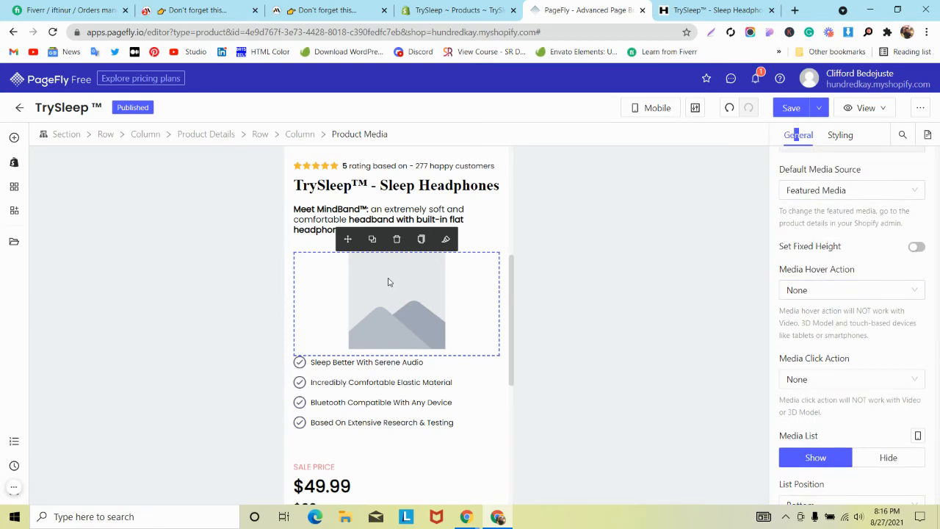
{"action": "scroll", "coordinate": [839, 242], "scroll_direction": "down", "scroll_amount": 1}
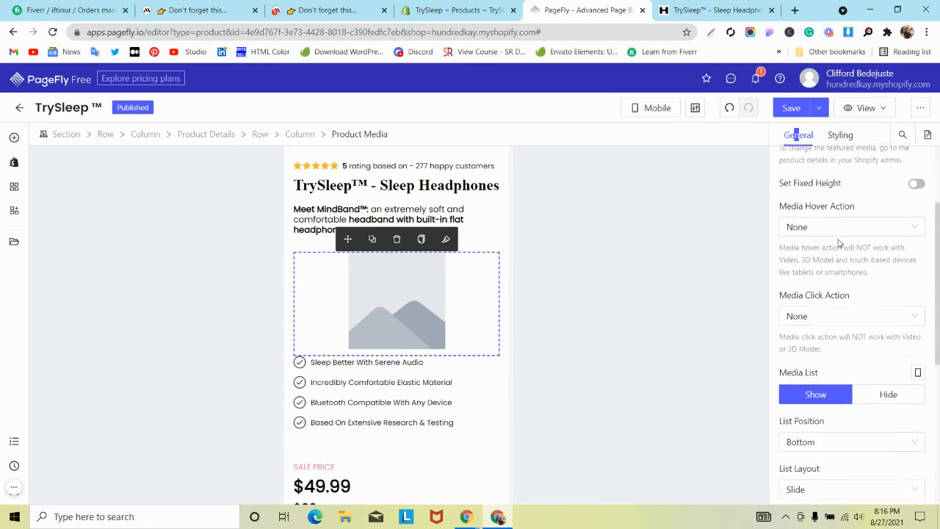
{"action": "scroll", "coordinate": [839, 243], "scroll_direction": "down", "scroll_amount": 2}
{"action": "scroll", "coordinate": [839, 243], "scroll_direction": "down", "scroll_amount": 1}
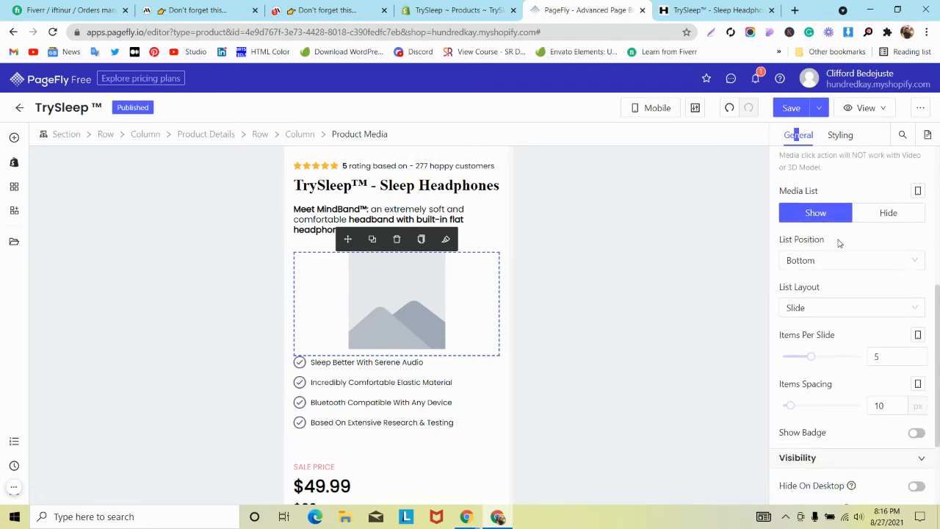
{"action": "scroll", "coordinate": [839, 243], "scroll_direction": "down", "scroll_amount": 1}
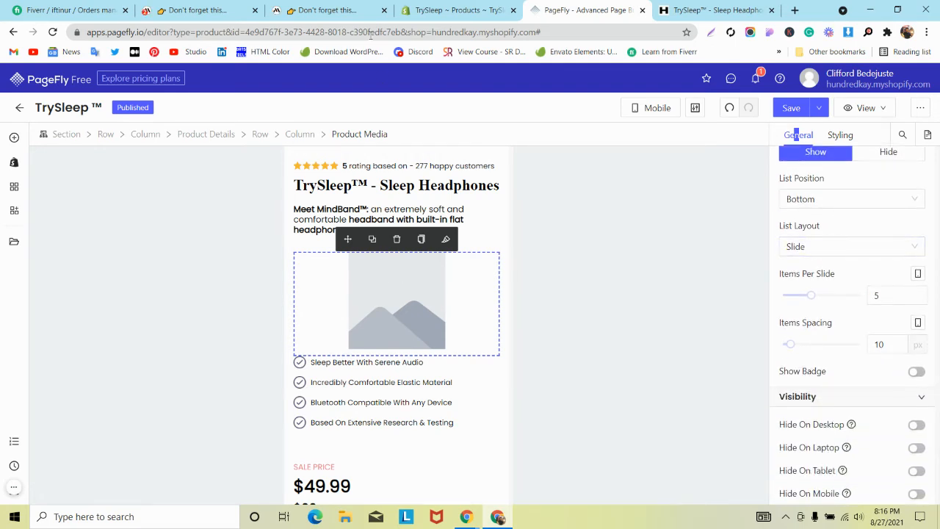
- Inspect the first gallery thumbnail on the MindBand mobile page and copy its image link address
{"action": "left_click", "coordinate": [333, 10]}
{"action": "scroll", "coordinate": [335, 184], "scroll_direction": "down", "scroll_amount": 2}
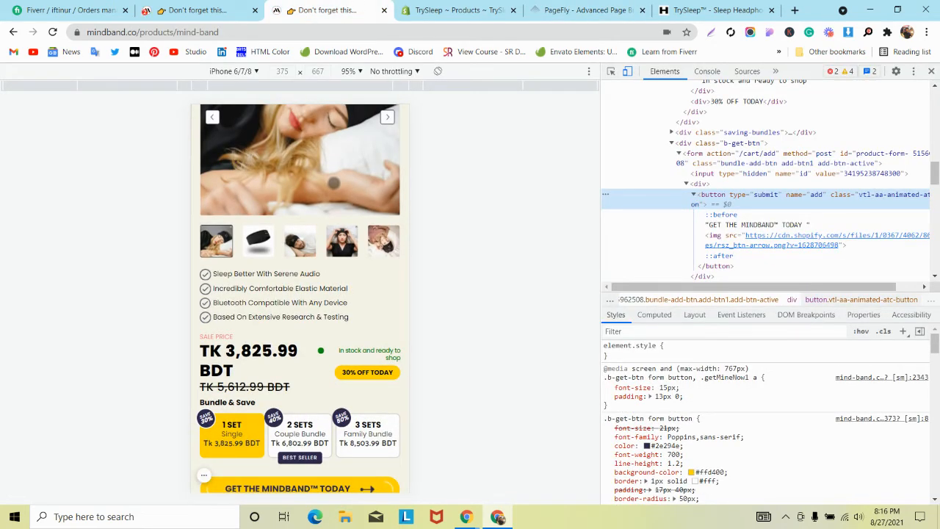
{"action": "left_click", "coordinate": [683, 10]}
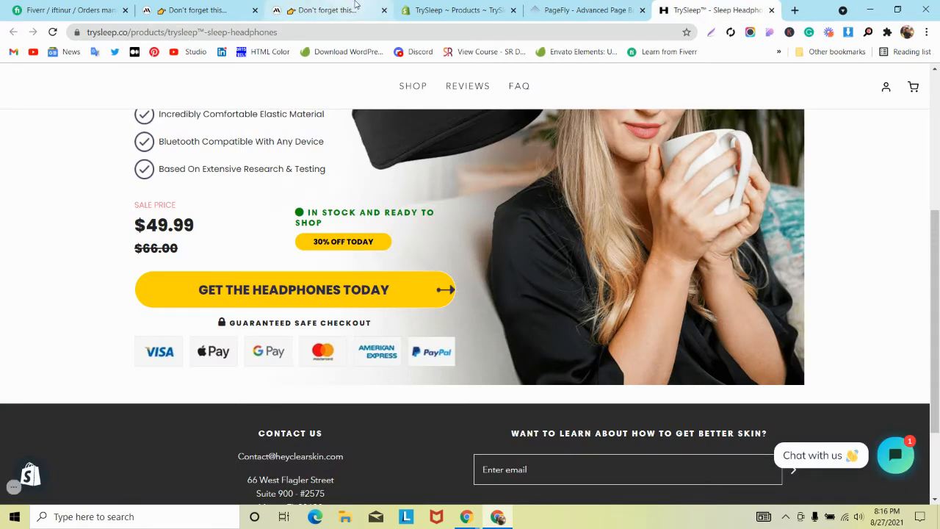
{"action": "left_click", "coordinate": [332, 10]}
{"action": "right_click", "coordinate": [222, 236]}
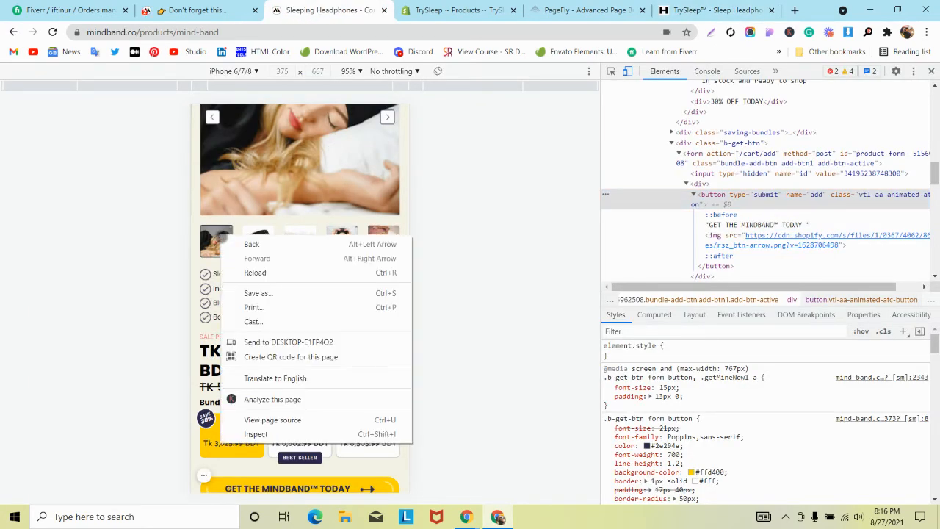
{"action": "left_click", "coordinate": [226, 150]}
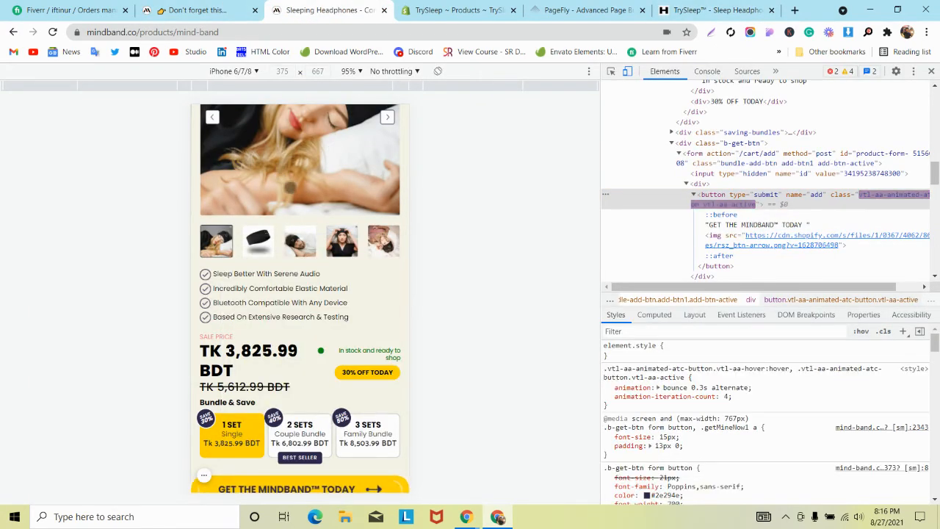
{"action": "left_click", "coordinate": [611, 72]}
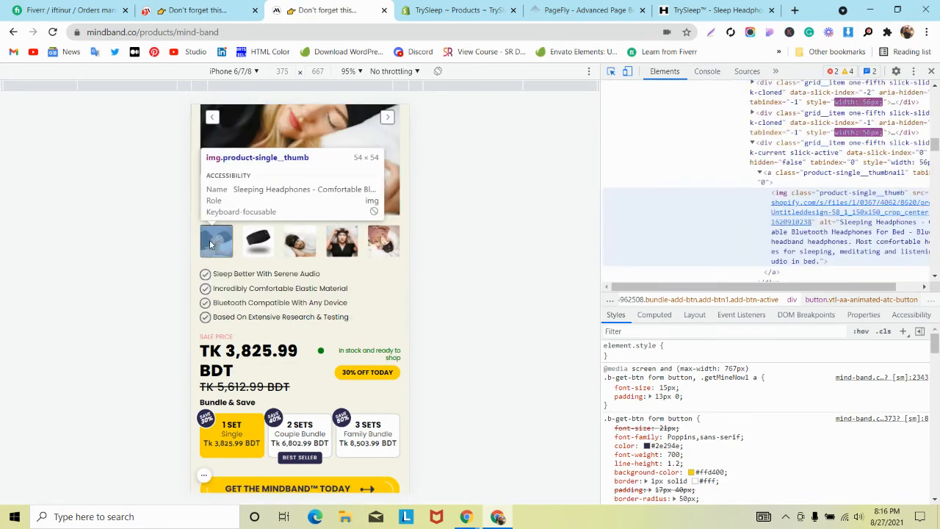
{"action": "left_click", "coordinate": [217, 241]}
{"action": "mouse_move", "coordinate": [888, 162]}
{"action": "right_click", "coordinate": [814, 165]}
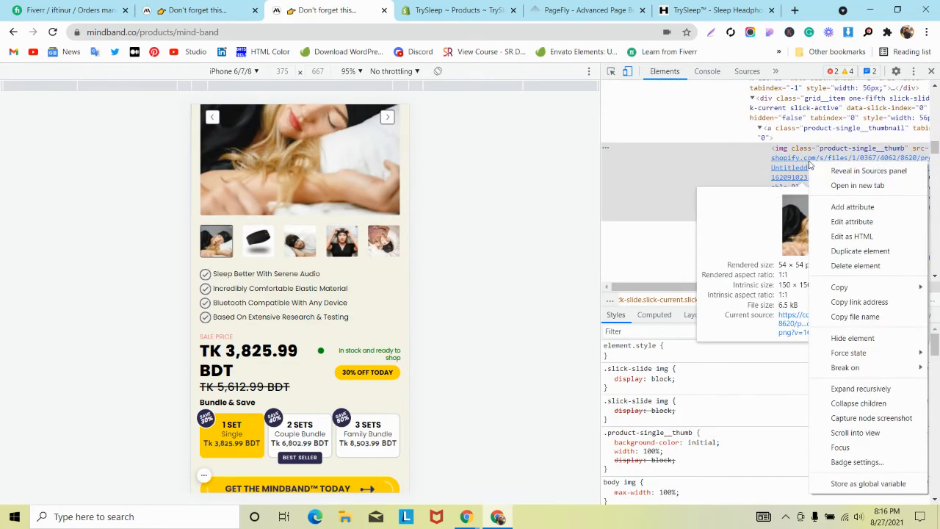
{"action": "left_click", "coordinate": [845, 301]}
- Open the copied image address in a new browser tab and save the picture as Untitleddesign-58_1_150x150_crop_center in the Project folder
{"action": "left_click", "coordinate": [794, 9]}
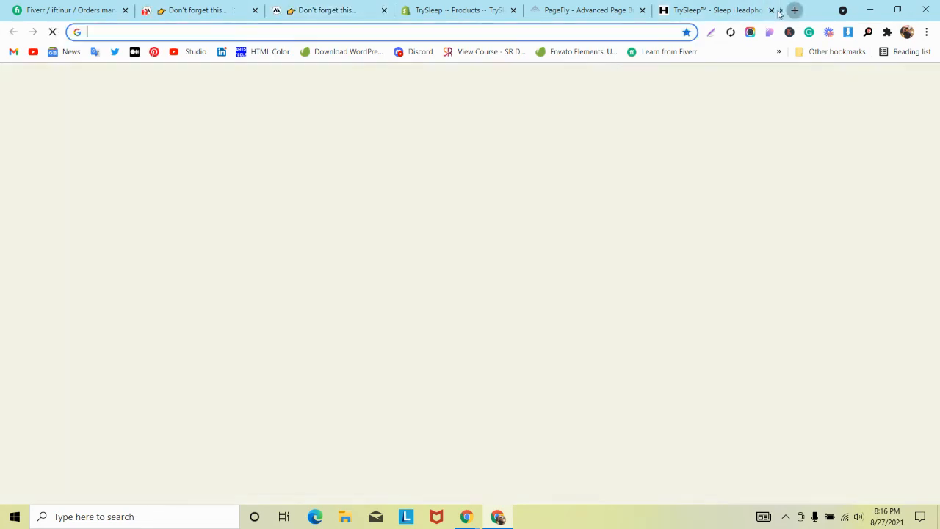
{"action": "right_click", "coordinate": [581, 33]}
{"action": "left_click", "coordinate": [606, 119]}
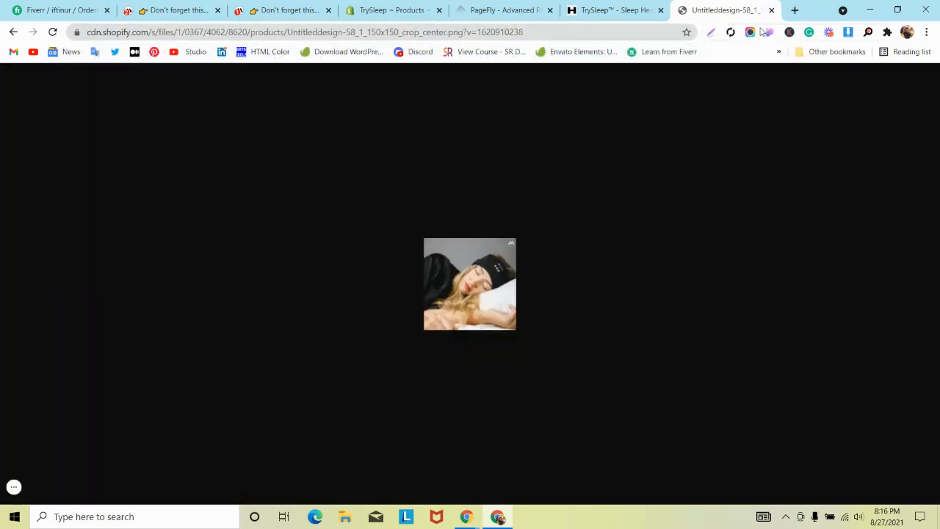
{"action": "right_click", "coordinate": [476, 278]}
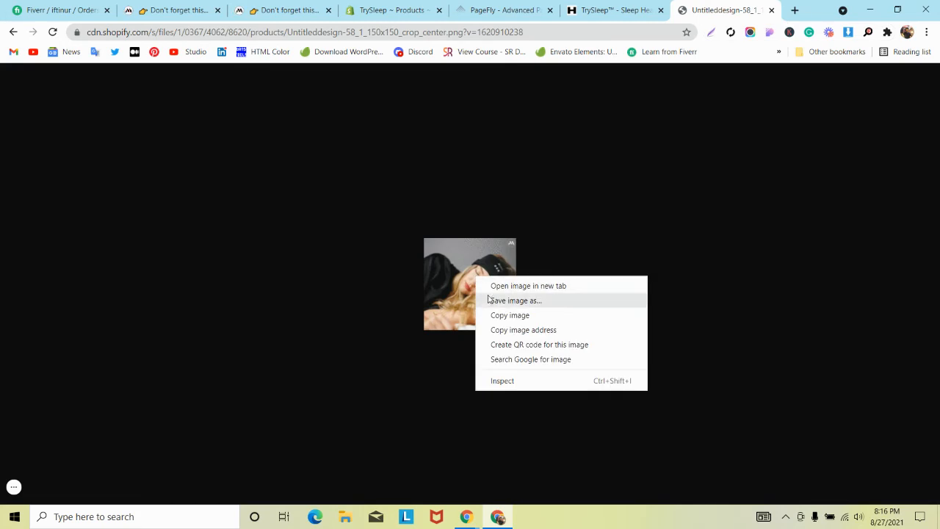
{"action": "left_click", "coordinate": [483, 301]}
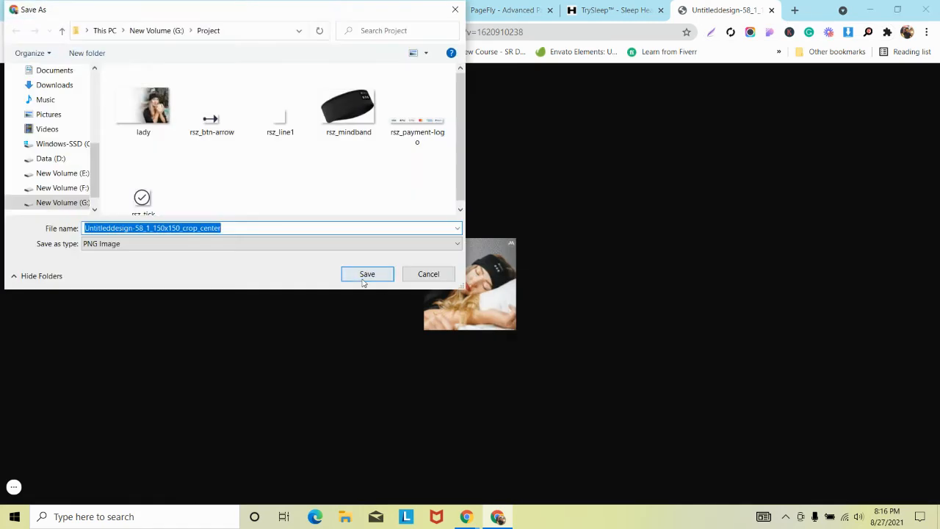
{"action": "left_click", "coordinate": [363, 278]}
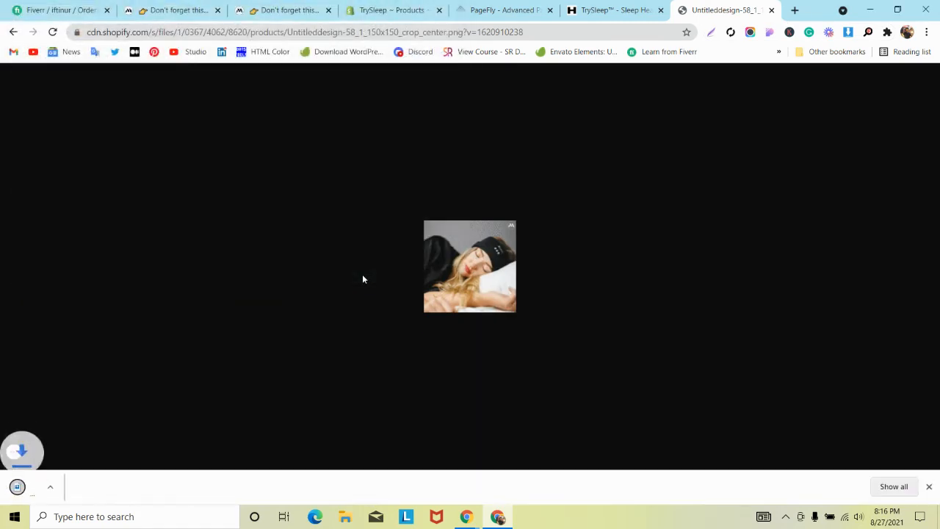
- Inspect the second gallery thumbnail on the MindBand mobile page and copy its image link address
{"action": "left_click", "coordinate": [311, 6]}
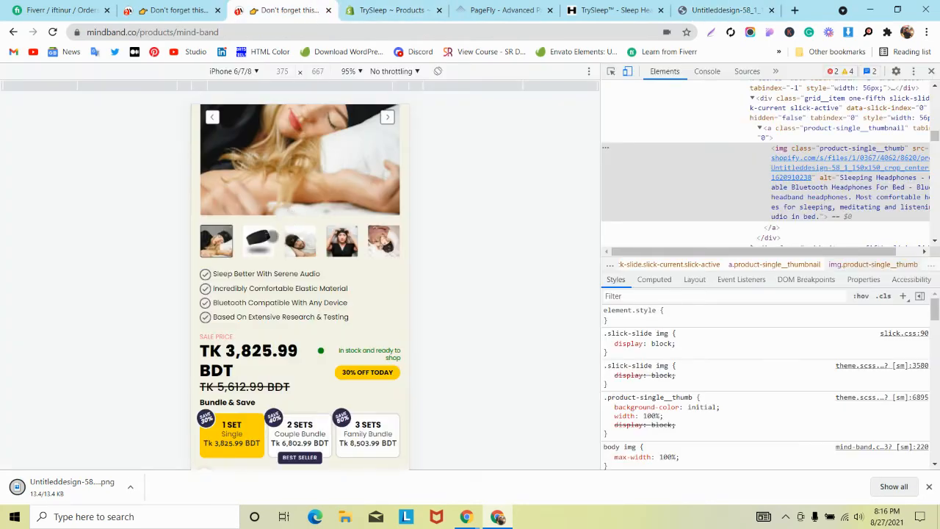
{"action": "left_click", "coordinate": [610, 71]}
{"action": "left_click", "coordinate": [257, 240]}
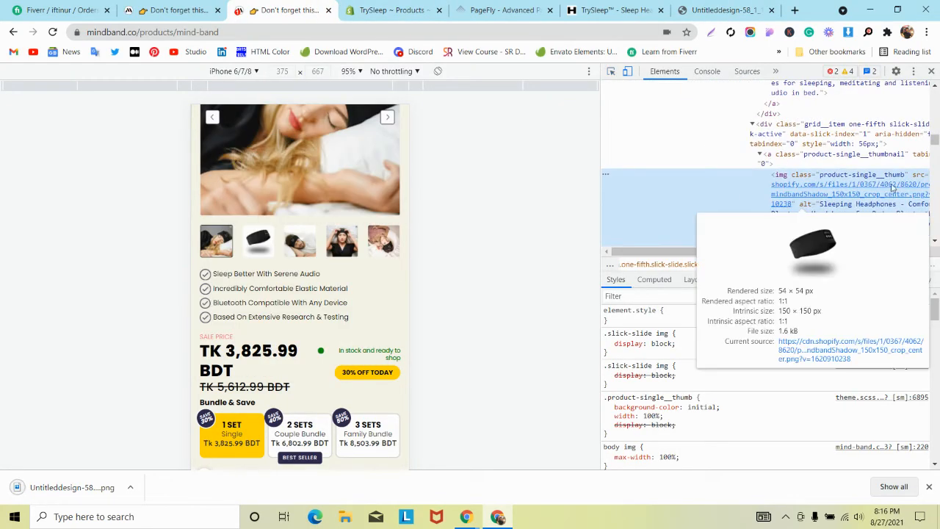
{"action": "right_click", "coordinate": [866, 189]}
{"action": "left_click", "coordinate": [808, 316]}
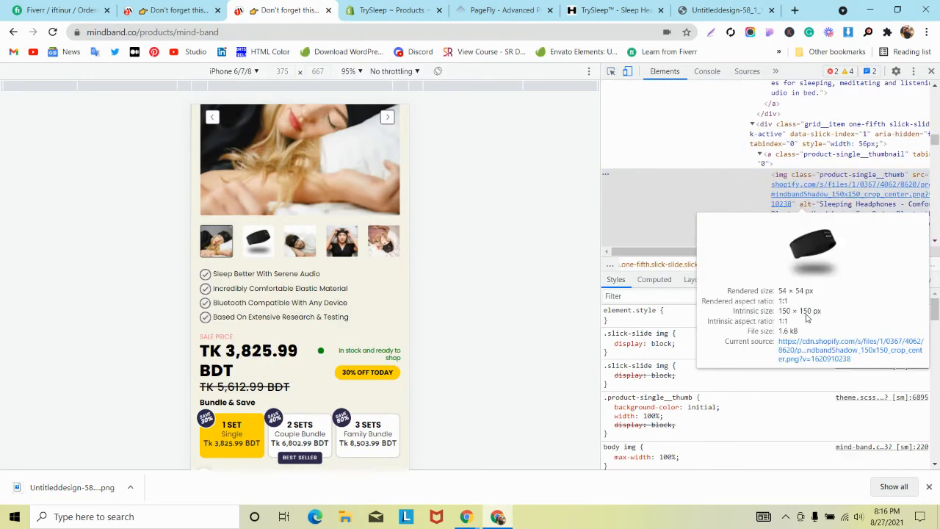
- Load the copied address in the browser tab showing the previous image and save the picture as mindbandShadow_150x150_crop_center in the Project folder
{"action": "left_click", "coordinate": [751, 6]}
{"action": "right_click", "coordinate": [613, 33]}
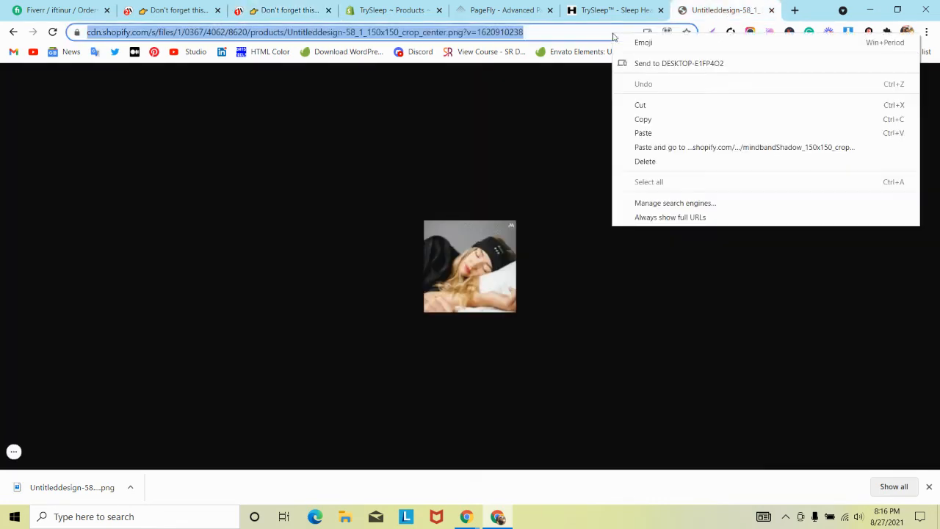
{"action": "left_click", "coordinate": [633, 133]}
{"action": "key", "text": "Return"}
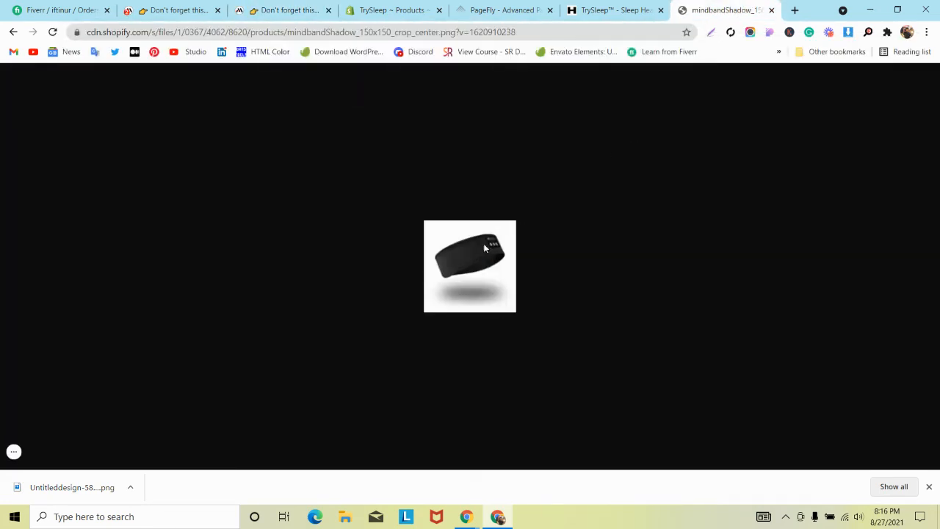
{"action": "right_click", "coordinate": [470, 251]}
{"action": "left_click", "coordinate": [484, 276]}
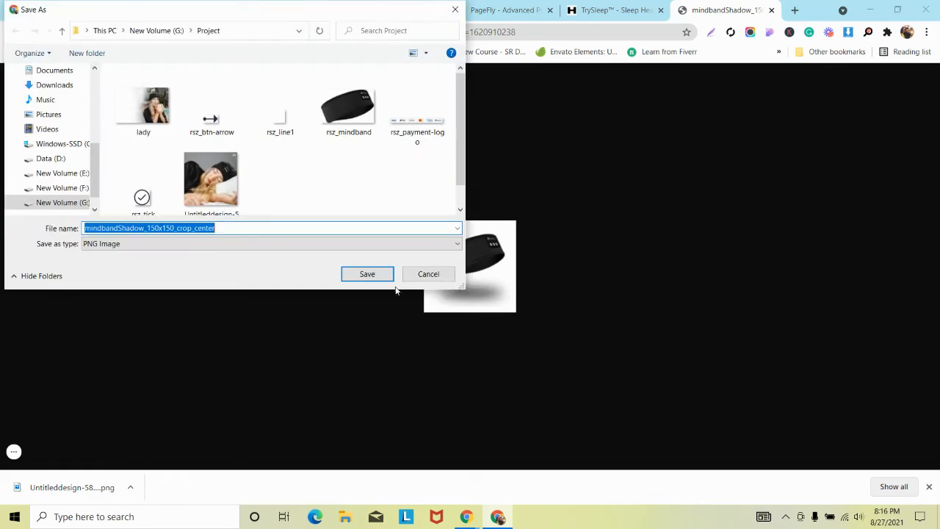
{"action": "left_click", "coordinate": [367, 272]}
- Upload Untitleddesign-58_1_150x150_crop_center and mindbandShadow_150x150_crop_center from the Project folder to the TrySleep product's media in Shopify
{"action": "left_click", "coordinate": [368, 7]}
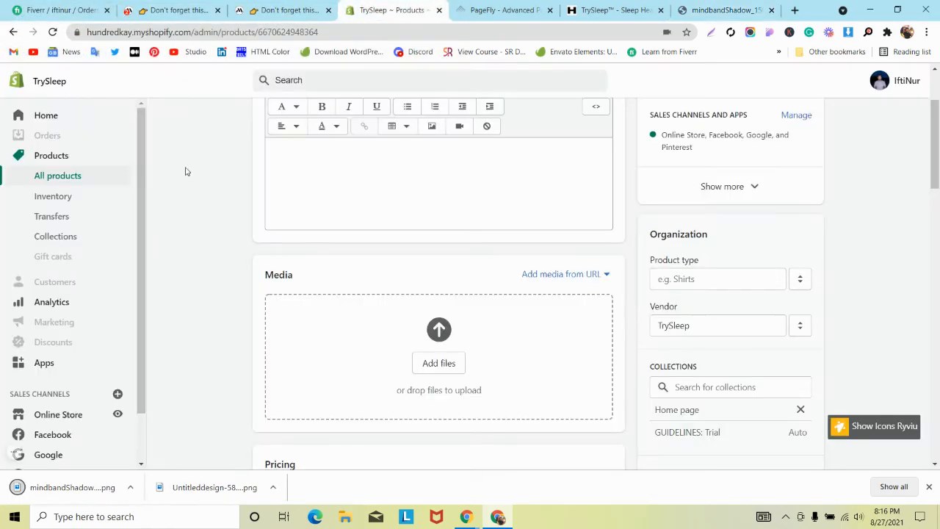
{"action": "left_click", "coordinate": [438, 333]}
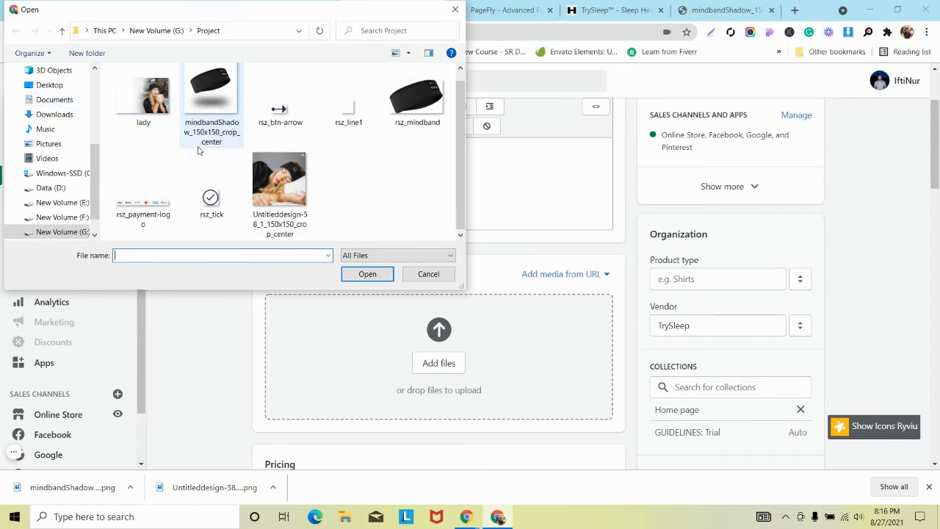
{"action": "left_click", "coordinate": [285, 187]}
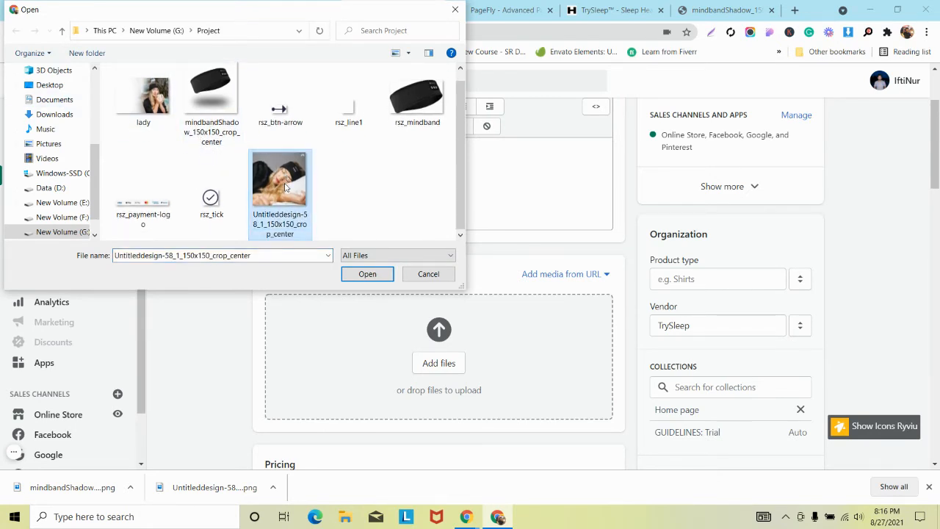
{"action": "left_click", "coordinate": [208, 97], "text": "ctrl"}
{"action": "left_click", "coordinate": [368, 277]}
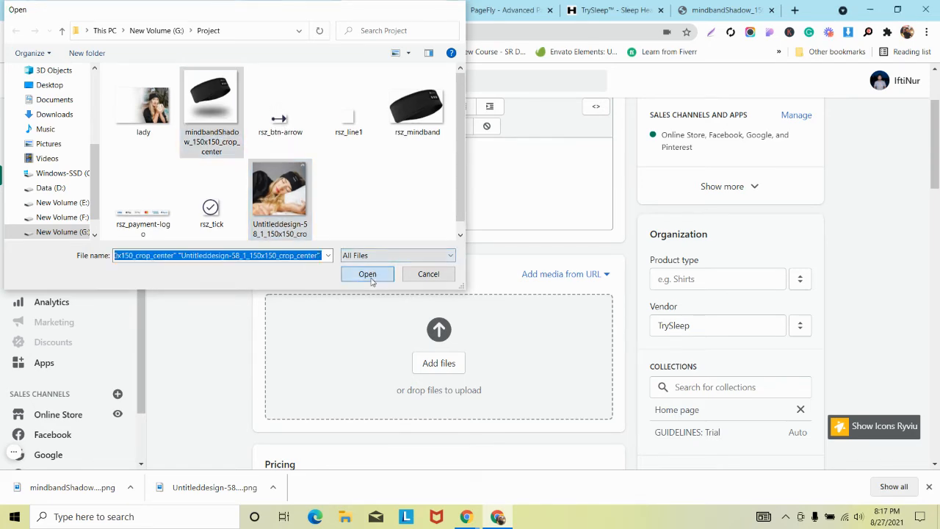
{"action": "scroll", "coordinate": [376, 270], "scroll_direction": "up", "scroll_amount": 2}
{"action": "scroll", "coordinate": [377, 279], "scroll_direction": "down", "scroll_amount": 4}
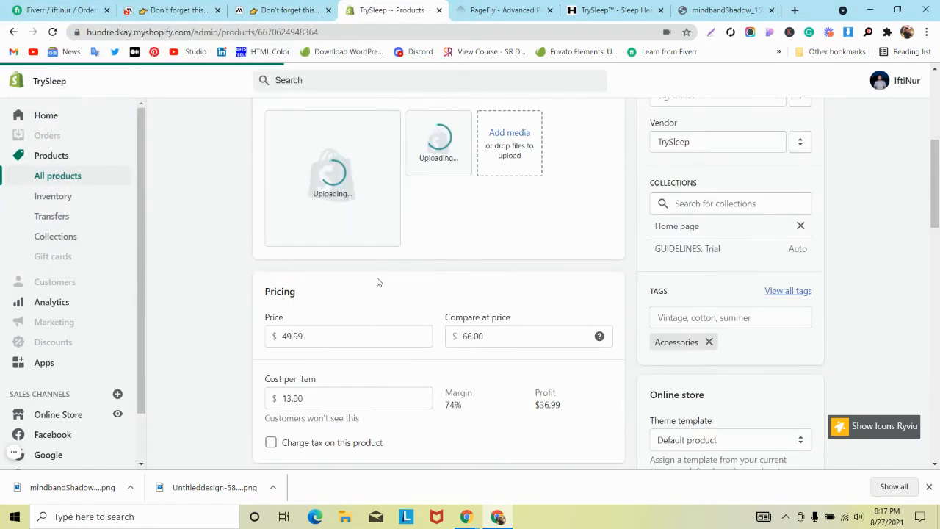
{"action": "left_click", "coordinate": [930, 486]}
{"action": "scroll", "coordinate": [518, 235], "scroll_direction": "up", "scroll_amount": 2}
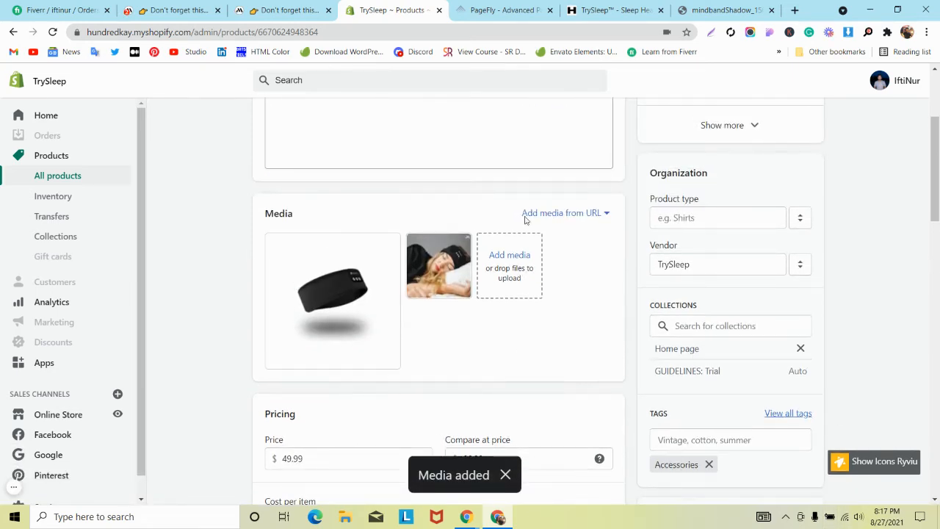
- Save the TrySleep page in PageFly and reload the editor in mobile view at the product media element
{"action": "left_click", "coordinate": [504, 7]}
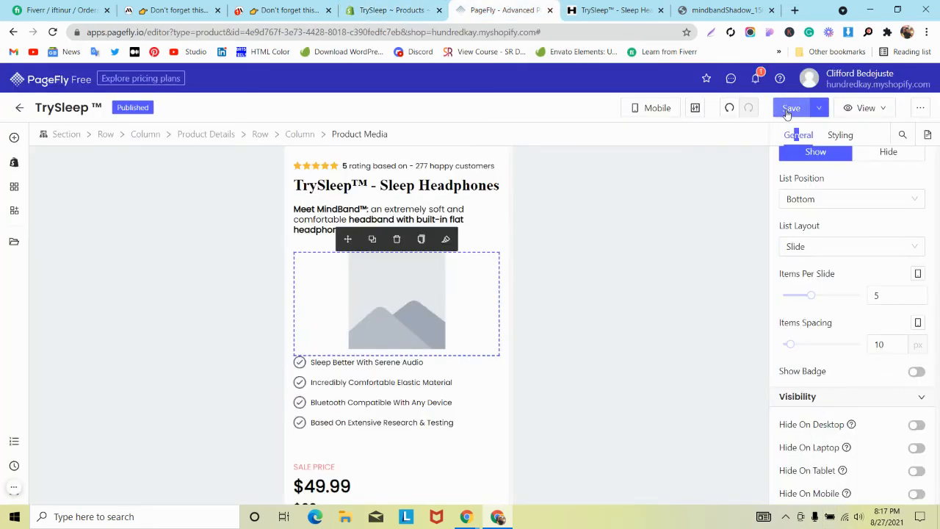
{"action": "left_click", "coordinate": [790, 113]}
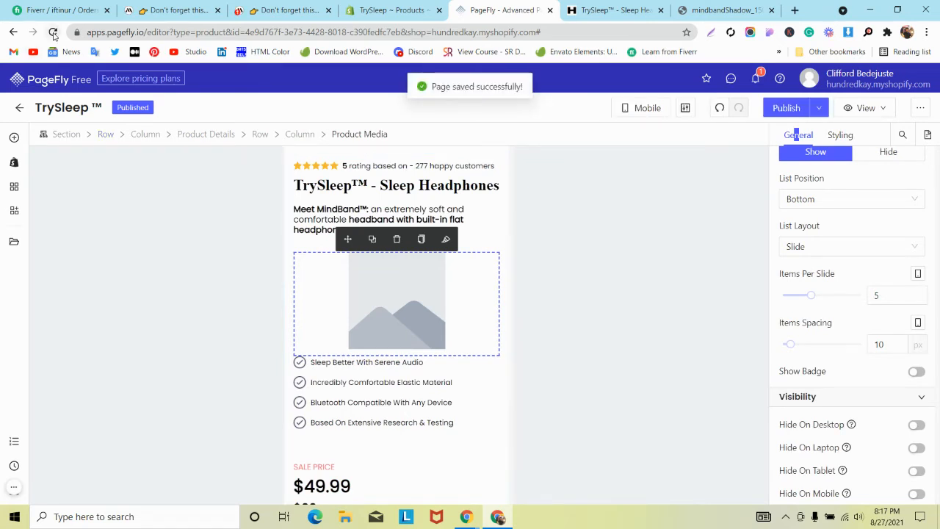
{"action": "left_click", "coordinate": [52, 33]}
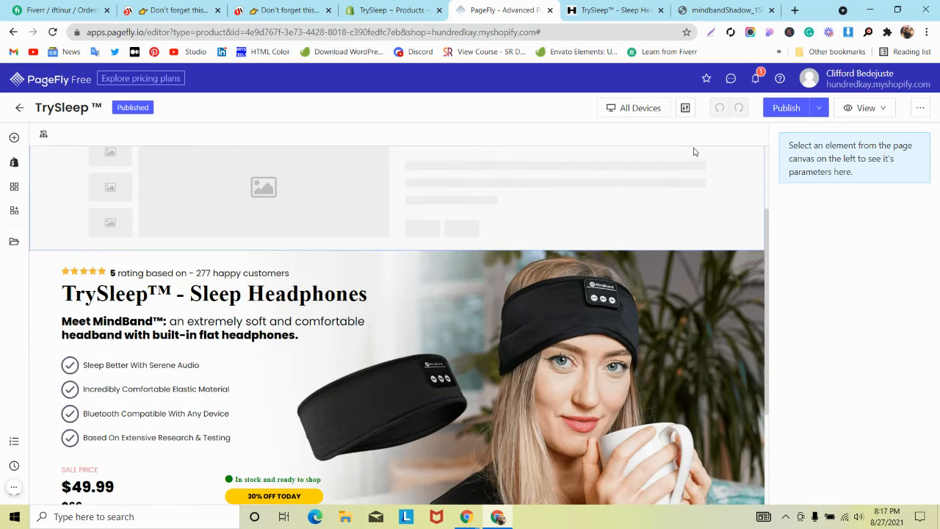
{"action": "left_click", "coordinate": [638, 108]}
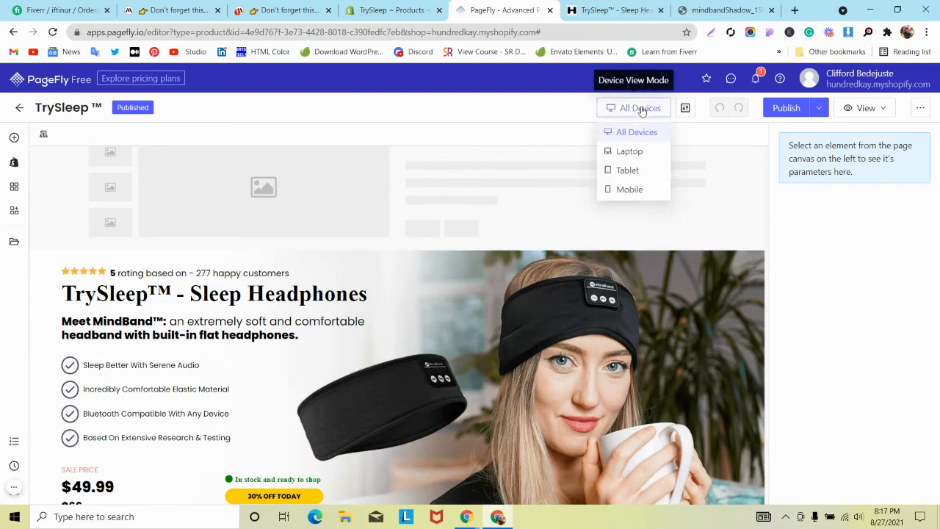
{"action": "left_click", "coordinate": [630, 190]}
{"action": "scroll", "coordinate": [360, 256], "scroll_direction": "down", "scroll_amount": 4}
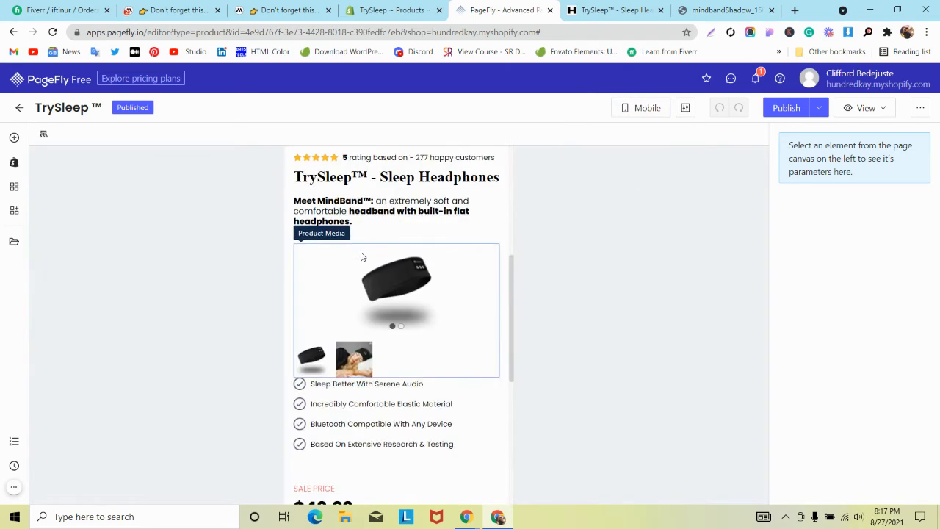
{"action": "scroll", "coordinate": [361, 256], "scroll_direction": "up", "scroll_amount": 1}
{"action": "scroll", "coordinate": [361, 256], "scroll_direction": "down", "scroll_amount": 1}
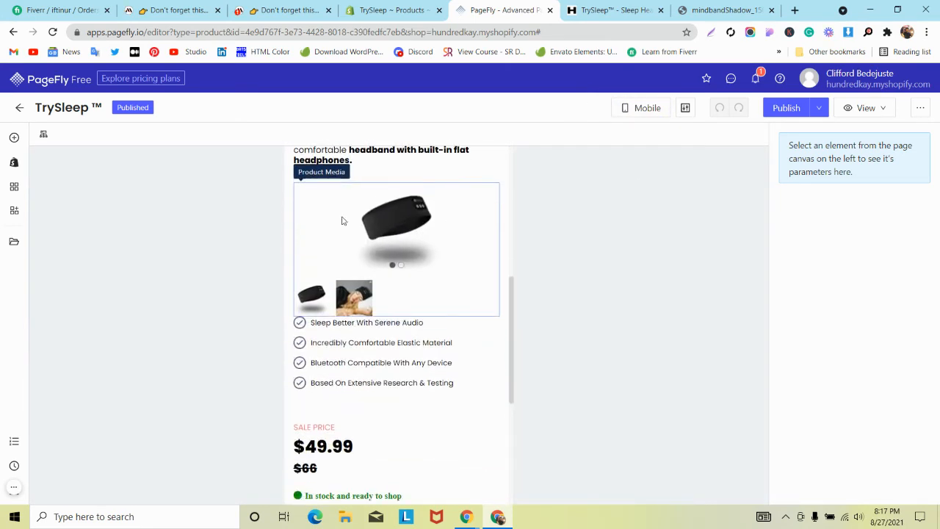
- Using MindBand's gallery as reference, give the normal state of the product media thumbnails a solid border 1 px wide on all sides
{"action": "left_click", "coordinate": [388, 221]}
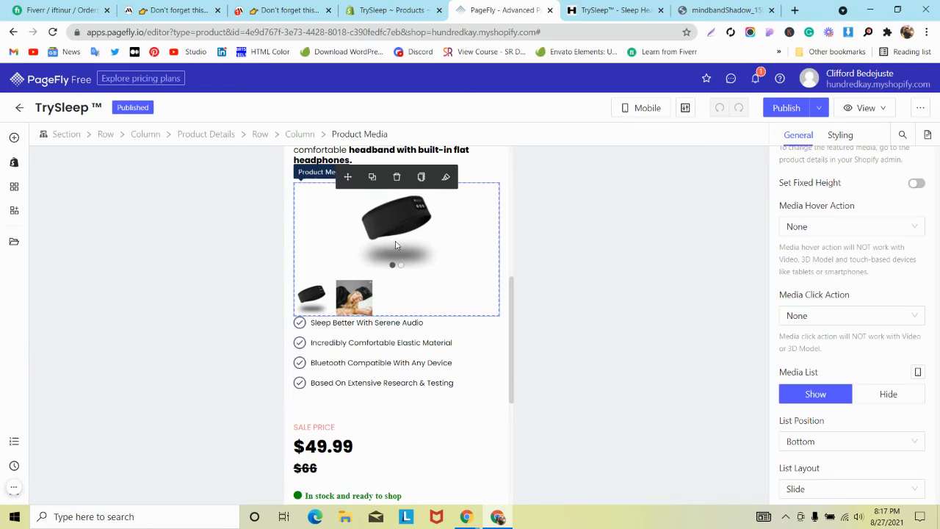
{"action": "left_click", "coordinate": [286, 10]}
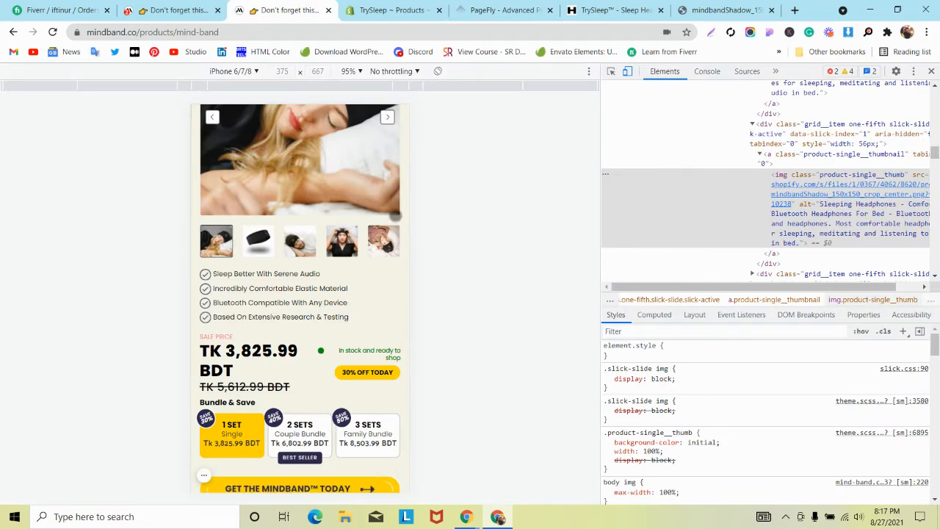
{"action": "left_click", "coordinate": [614, 10]}
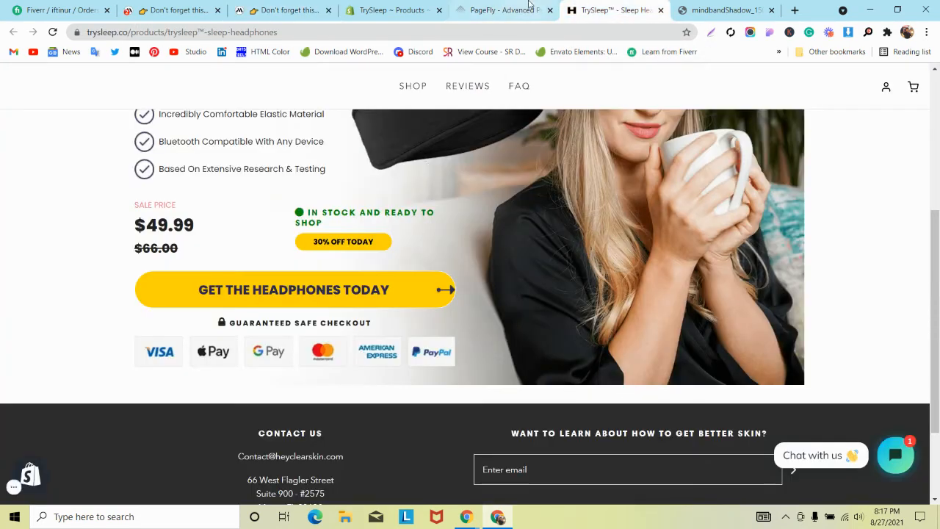
{"action": "left_click", "coordinate": [528, 9]}
{"action": "left_click", "coordinate": [354, 298]}
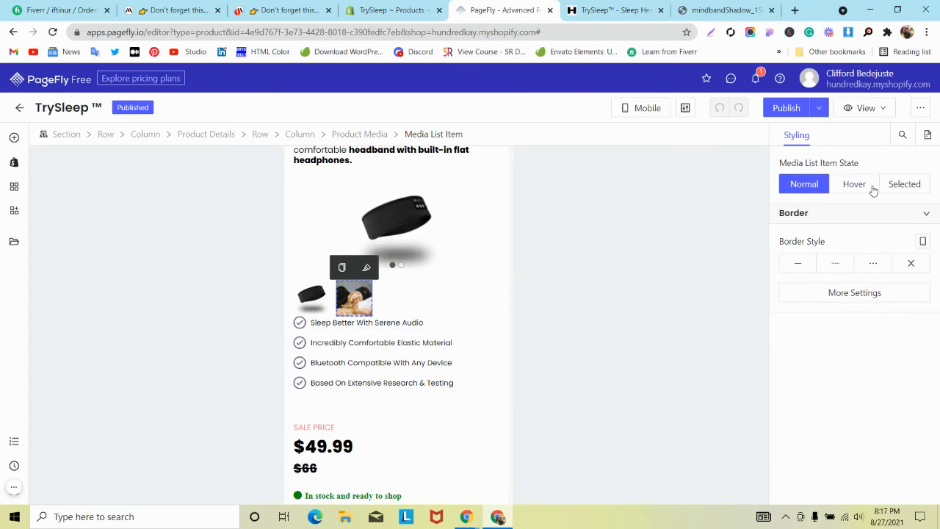
{"action": "left_click", "coordinate": [796, 264]}
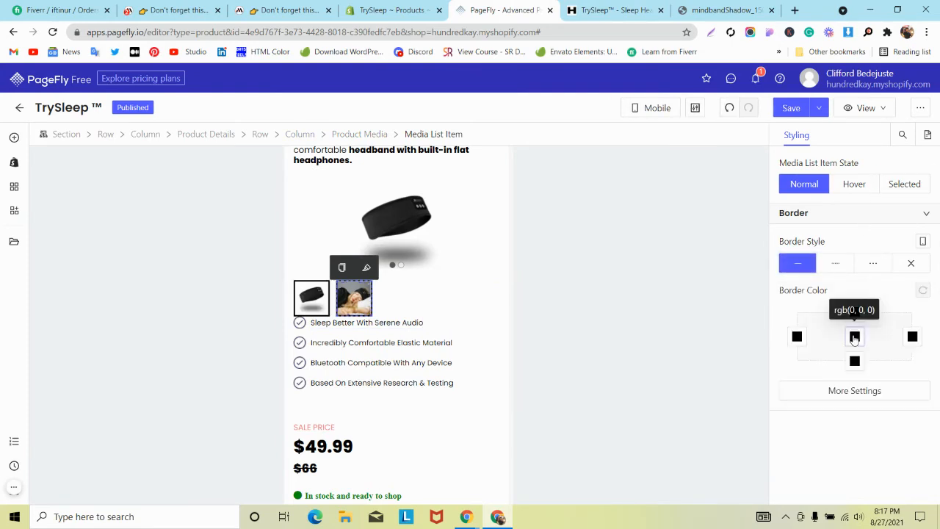
{"action": "left_click", "coordinate": [854, 337]}
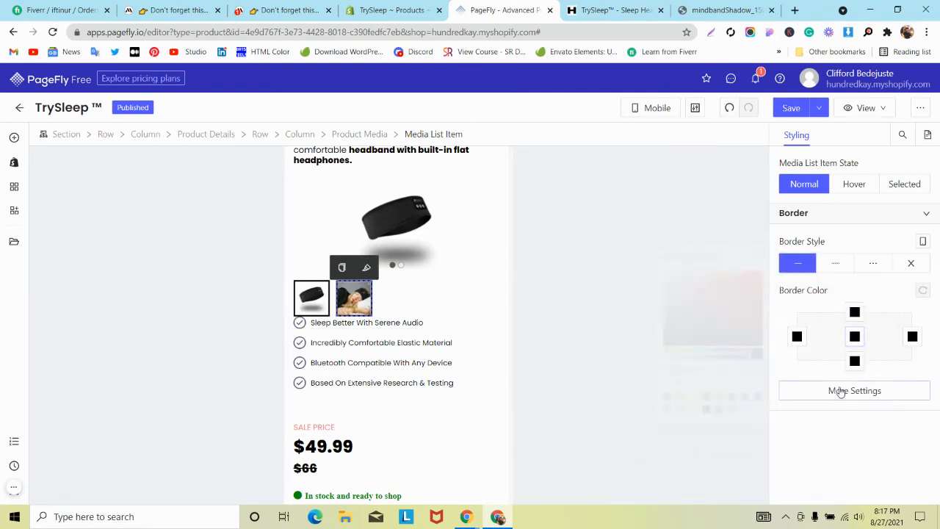
{"action": "left_click", "coordinate": [845, 390]}
{"action": "left_click", "coordinate": [689, 349]}
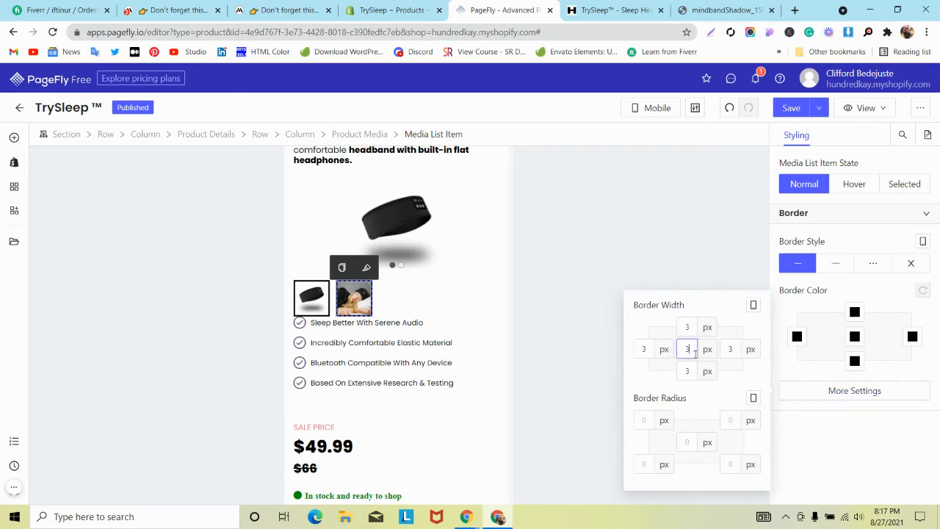
{"action": "key", "text": "BackSpace"}
{"action": "type", "text": "1"}
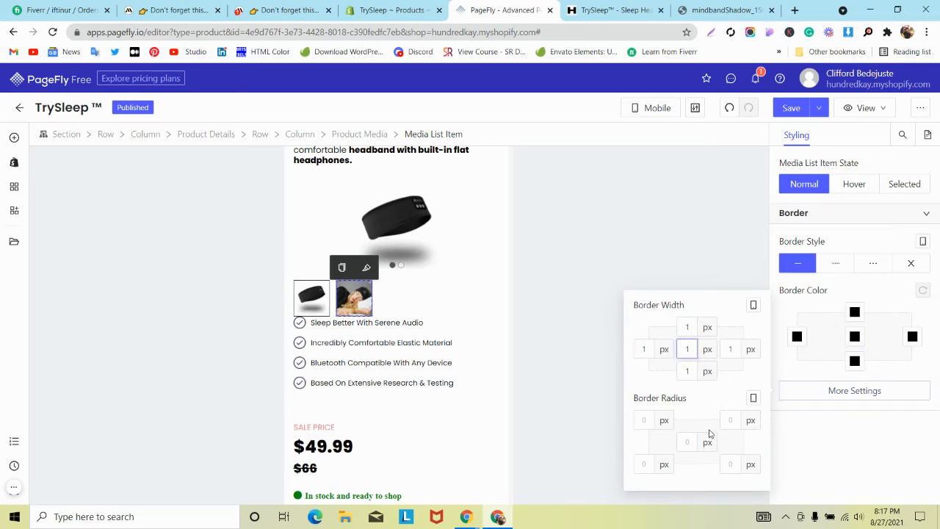
- Set the thumbnails' border radius to 3 px on all corners and compare with the MindBand gallery
{"action": "left_click", "coordinate": [690, 442]}
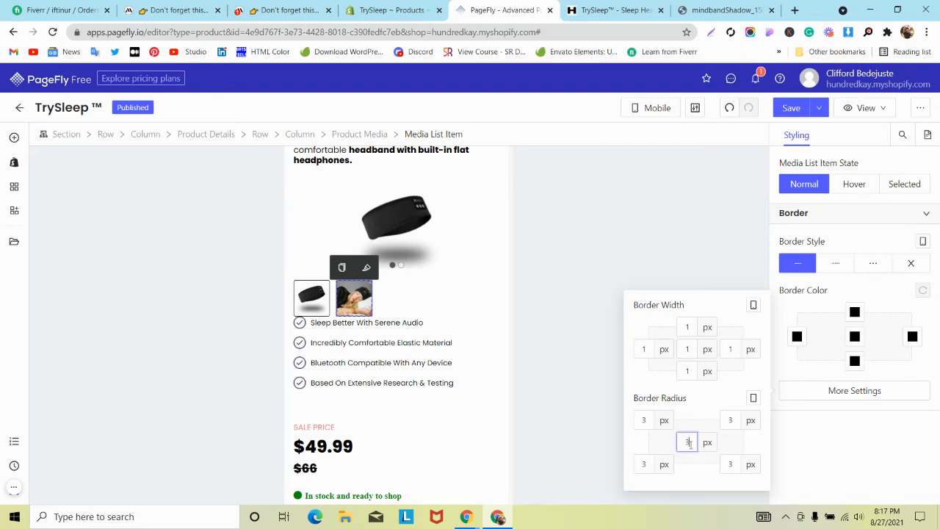
{"action": "left_click", "coordinate": [288, 9]}
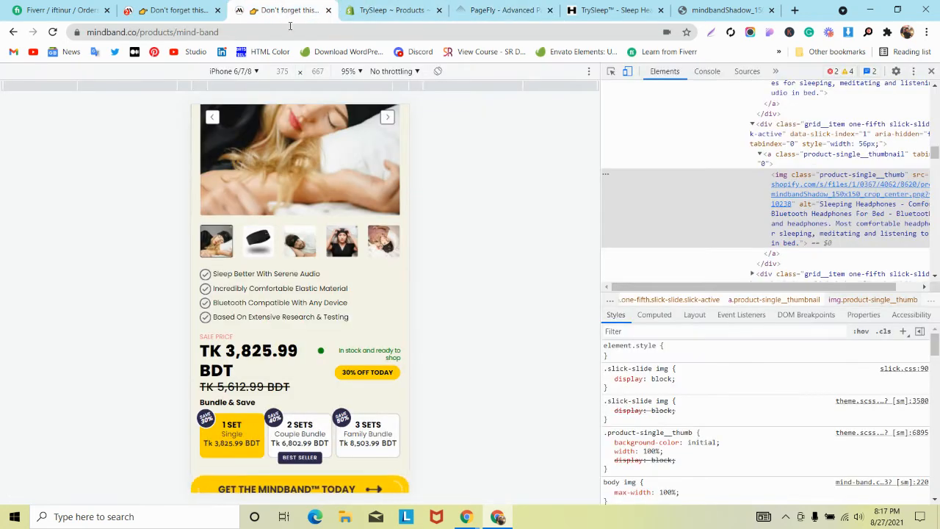
{"action": "left_click", "coordinate": [614, 9]}
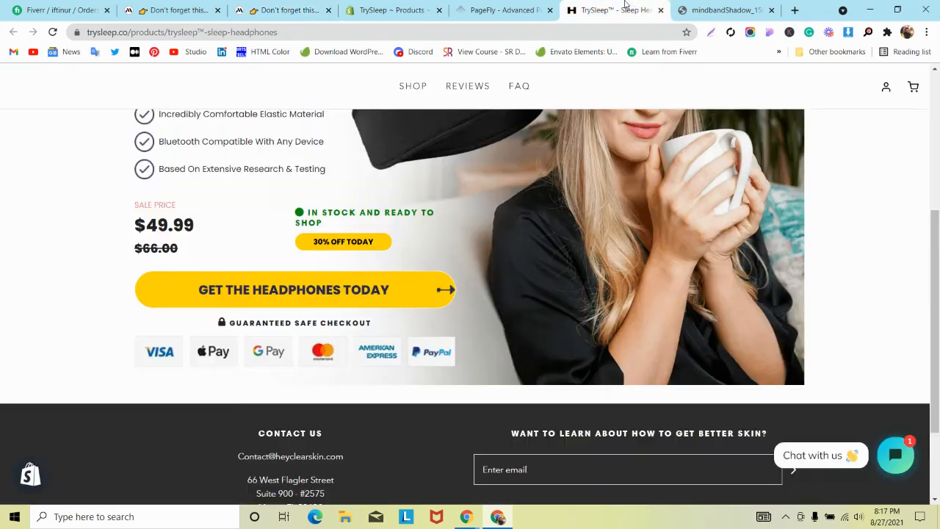
{"action": "left_click", "coordinate": [516, 10]}
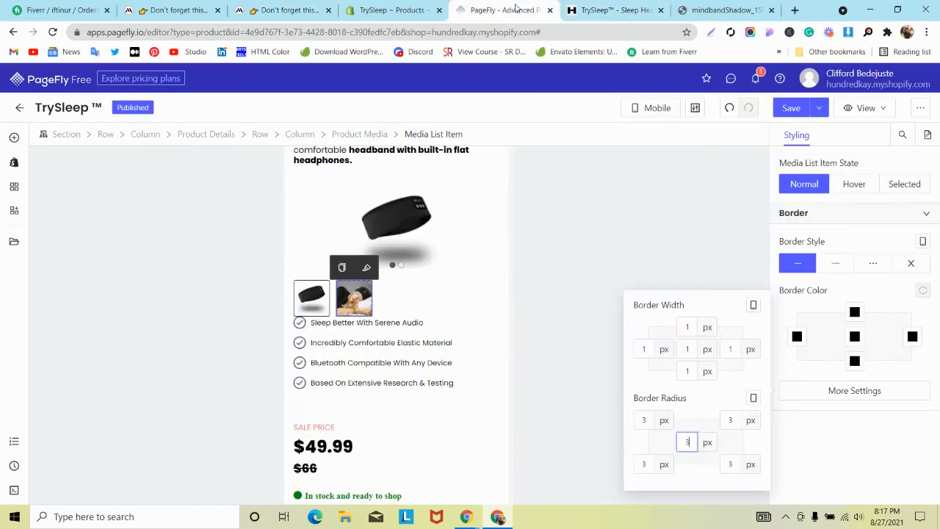
- Set the top margin of the "Sleep Better With Serene Audio" block below the gallery to 15 px
{"action": "left_click", "coordinate": [311, 325]}
{"action": "left_click", "coordinate": [846, 135]}
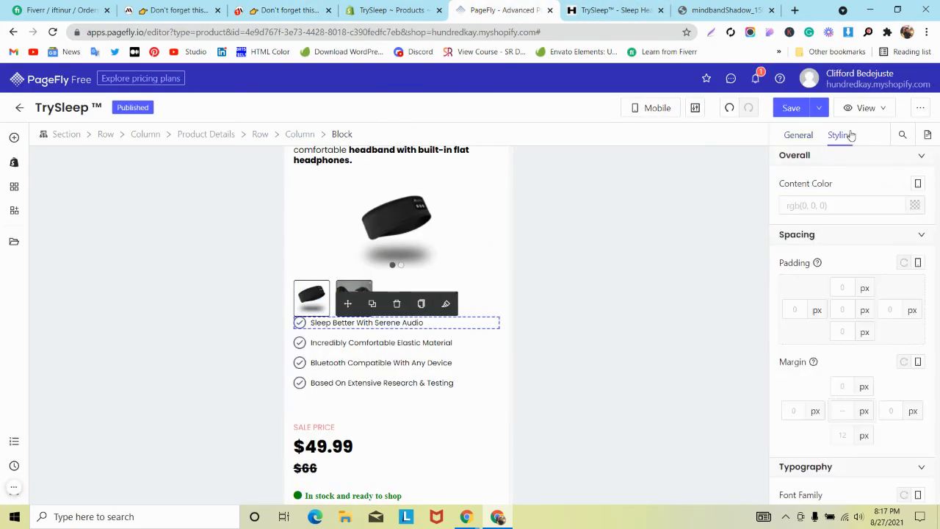
{"action": "scroll", "coordinate": [844, 225], "scroll_direction": "down", "scroll_amount": 3}
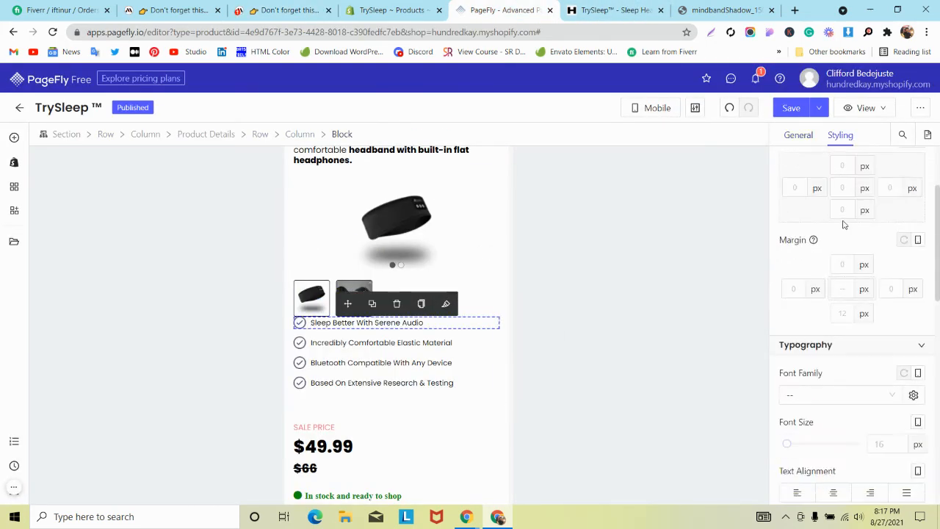
{"action": "left_click", "coordinate": [841, 263]}
{"action": "type", "text": "20"}
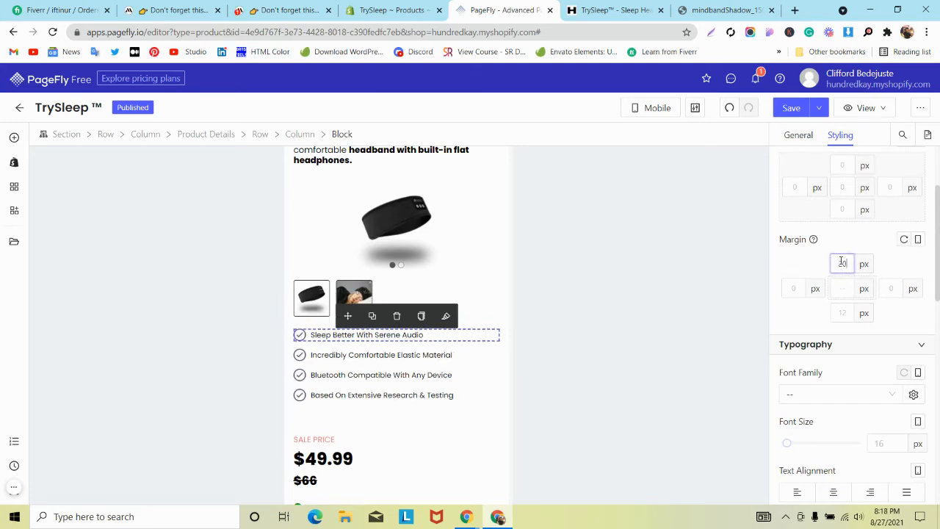
{"action": "key", "text": "Down"}
{"action": "key", "text": "Down"}
{"action": "key", "text": "Down"}
{"action": "key", "text": "Down"}
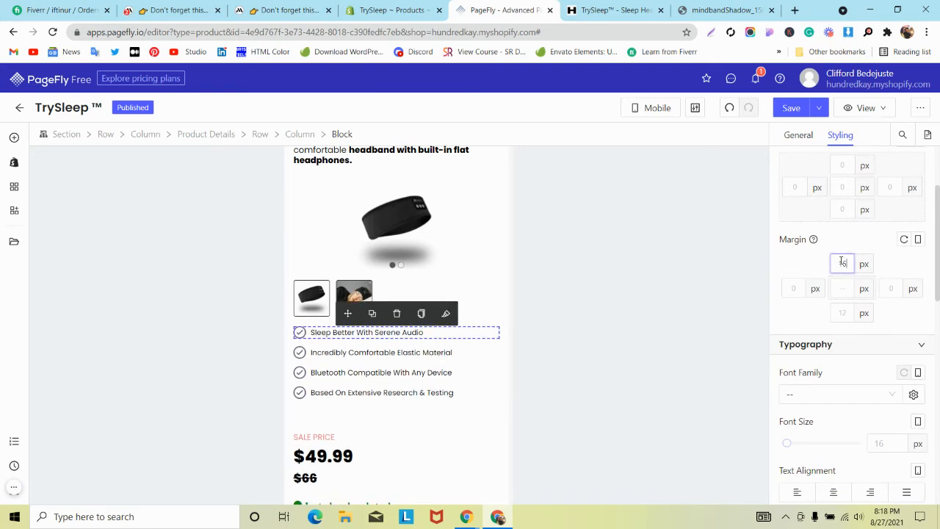
{"action": "key", "text": "Down"}
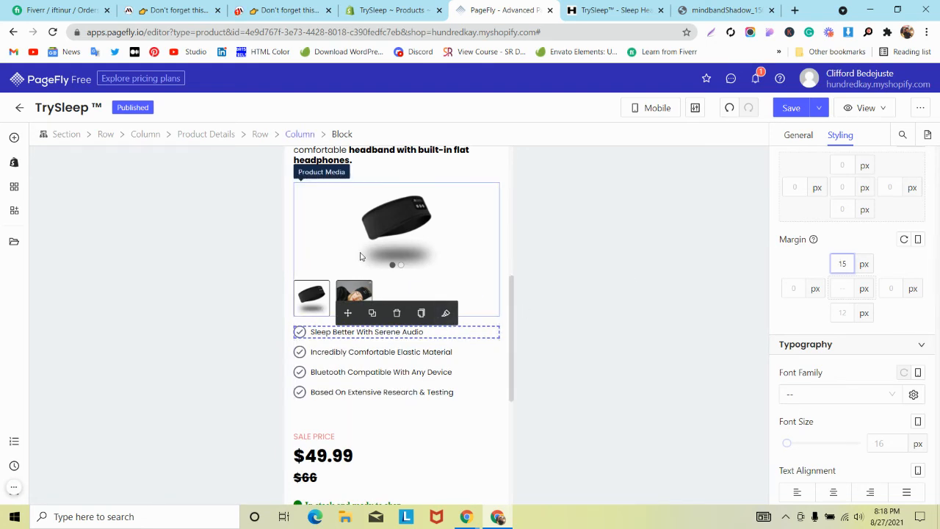
- Switch to the Shopify product page and make the sleeping woman photo the first image in the product's media
{"action": "left_click", "coordinate": [363, 256]}
{"action": "left_click", "coordinate": [386, 10]}
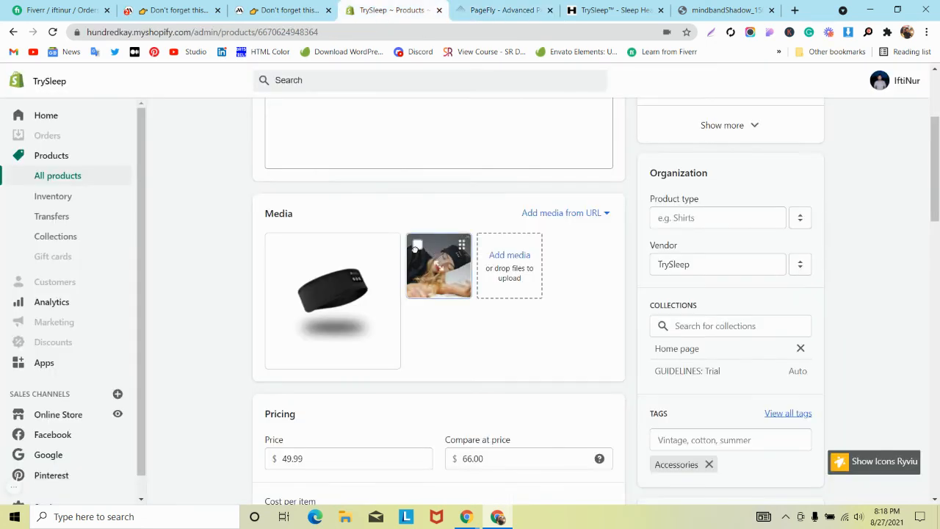
{"action": "left_click_drag", "start_coordinate": [409, 267], "coordinate": [330, 294]}
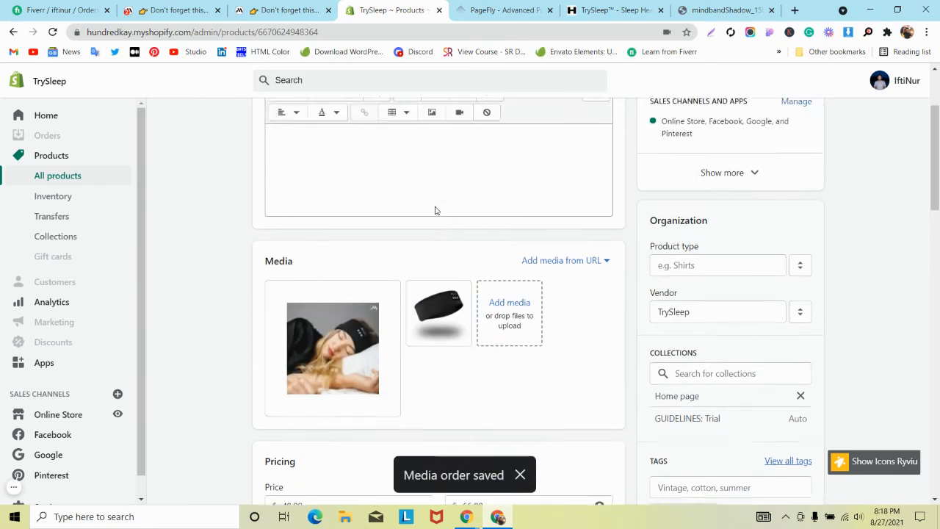
- Save the TrySleep page in PageFly, check the MindBand gallery, and reload the editor in mobile view at the product media
{"action": "left_click", "coordinate": [500, 10]}
{"action": "left_click", "coordinate": [791, 107]}
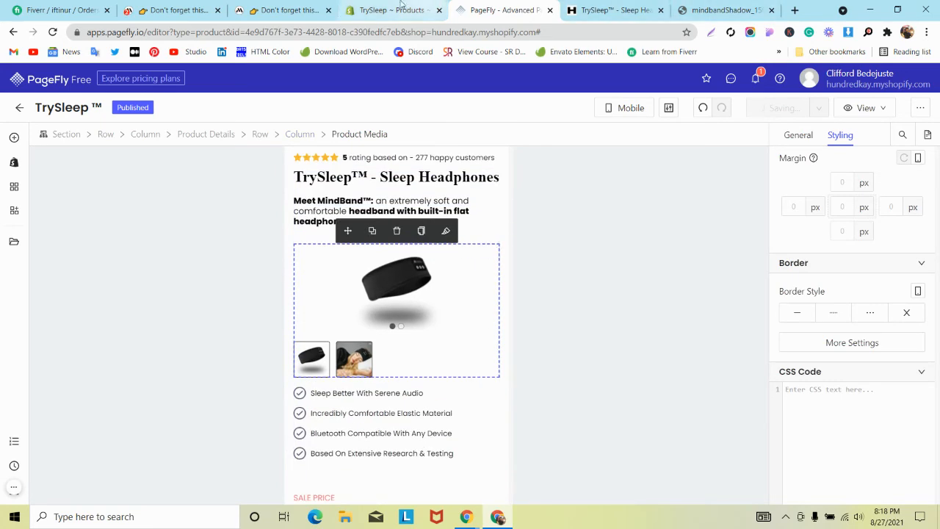
{"action": "left_click", "coordinate": [288, 10]}
{"action": "scroll", "coordinate": [291, 169], "scroll_direction": "up", "scroll_amount": 1}
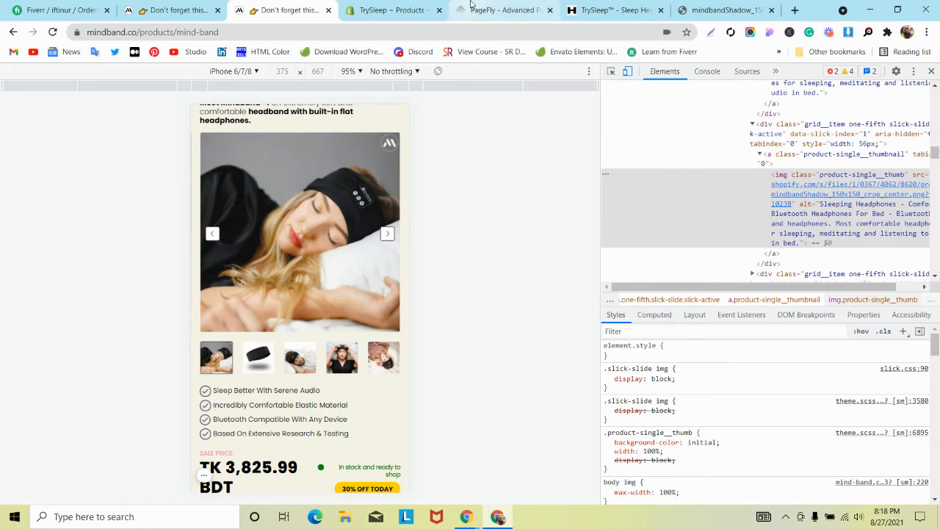
{"action": "left_click", "coordinate": [485, 11]}
{"action": "left_click", "coordinate": [52, 32]}
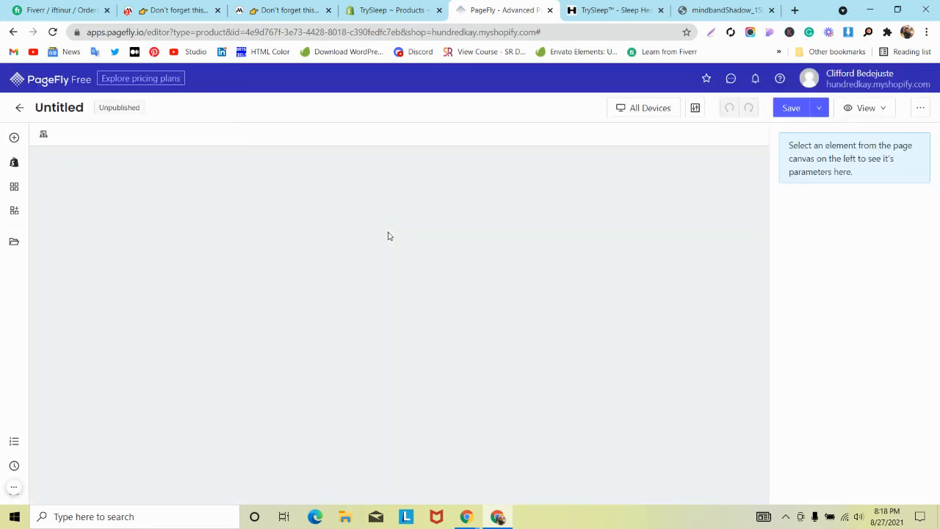
{"action": "left_click", "coordinate": [623, 110]}
{"action": "left_click", "coordinate": [630, 191]}
{"action": "scroll", "coordinate": [376, 242], "scroll_direction": "down", "scroll_amount": 5}
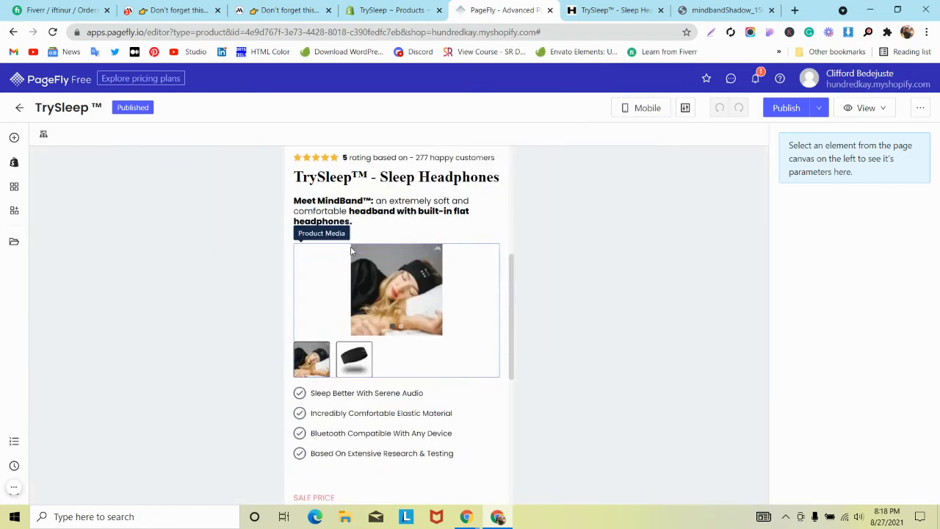
{"action": "scroll", "coordinate": [376, 242], "scroll_direction": "up", "scroll_amount": 2}
- Enable a fixed height for the product media and set it to 335 px so the main image fills the gallery width
{"action": "left_click", "coordinate": [378, 248]}
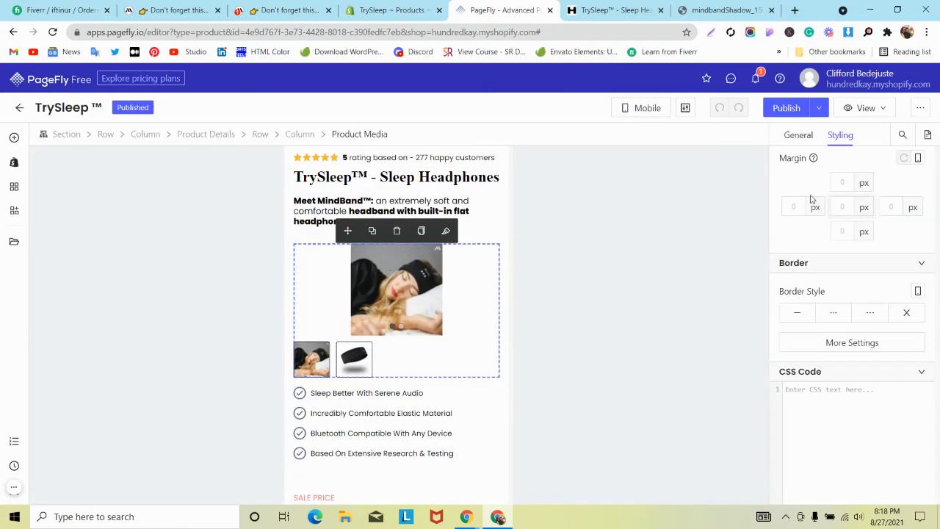
{"action": "left_click", "coordinate": [798, 137]}
{"action": "scroll", "coordinate": [817, 200], "scroll_direction": "up", "scroll_amount": 2}
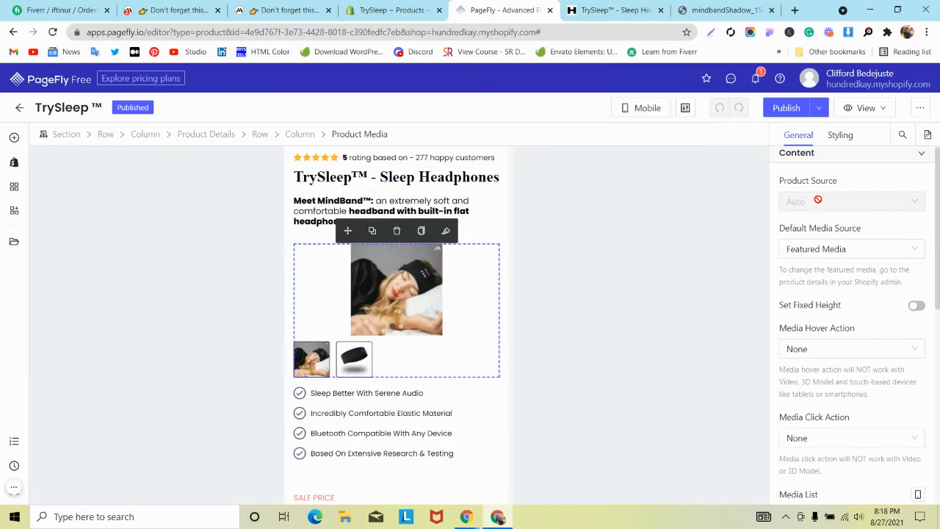
{"action": "scroll", "coordinate": [817, 200], "scroll_direction": "down", "scroll_amount": 2}
{"action": "left_click", "coordinate": [916, 183]}
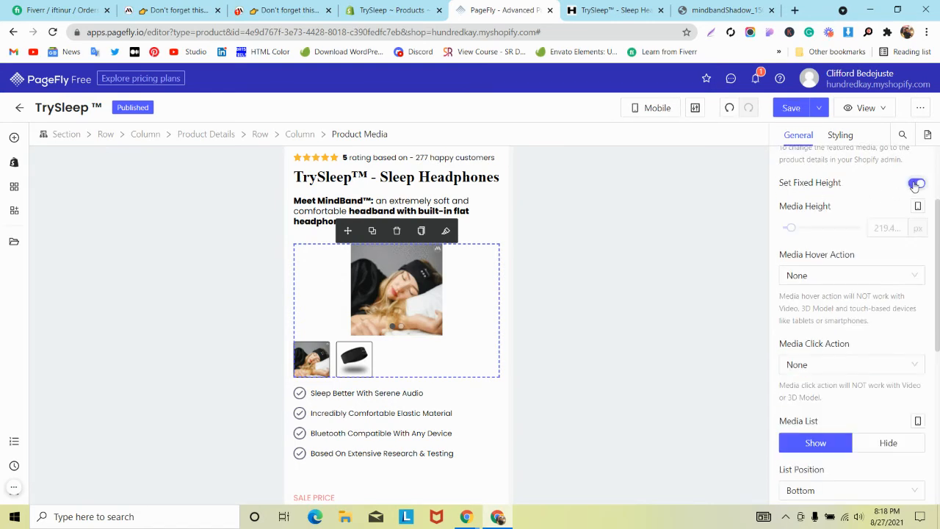
{"action": "left_click", "coordinate": [891, 227]}
{"action": "type", "text": "300"}
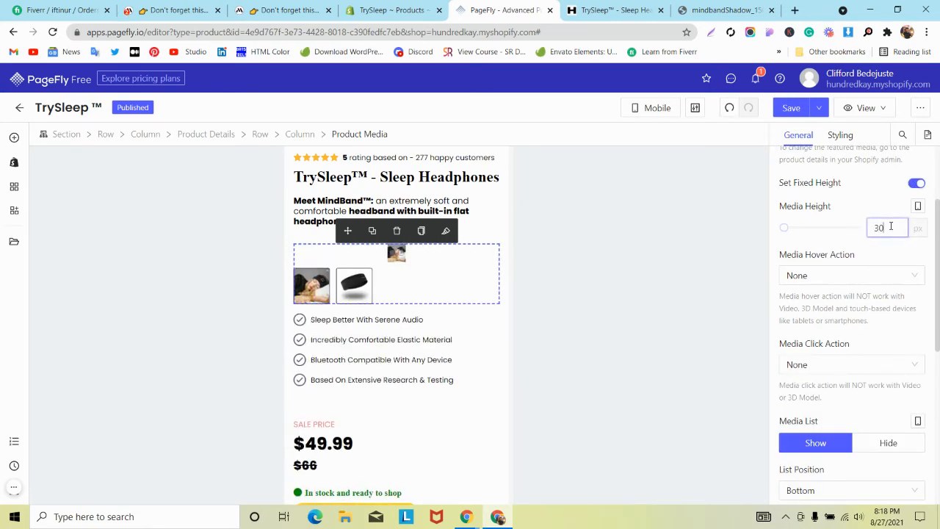
{"action": "key", "text": "Up"}
{"action": "key", "text": "Up"}
{"action": "key", "text": "Up"}
{"action": "key", "text": "Up"}
{"action": "key", "text": "Up"}
{"action": "key", "text": "Up"}
{"action": "key", "text": "Up"}
{"action": "key", "text": "Up"}
{"action": "key", "text": "Up"}
{"action": "key", "text": "Up"}
{"action": "key", "text": "Up"}
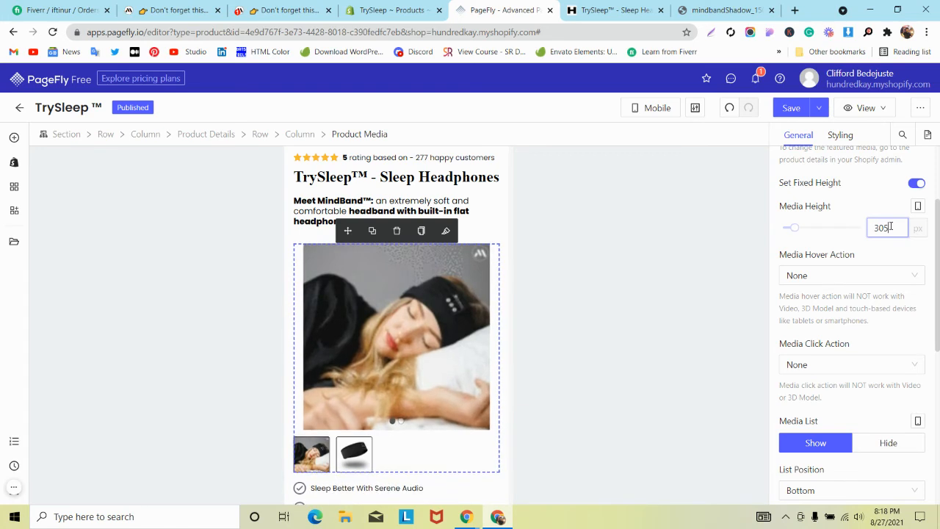
{"action": "key", "text": "Up"}
{"action": "key", "text": "Up"}
{"action": "key", "text": "Up"}
{"action": "key", "text": "Up"}
{"action": "key", "text": "Up"}
{"action": "key", "text": "Up"}
{"action": "key", "text": "Up"}
{"action": "key", "text": "Up"}
{"action": "key", "text": "Up"}
{"action": "key", "text": "Up"}
{"action": "key", "text": "Up"}
{"action": "key", "text": "Up"}
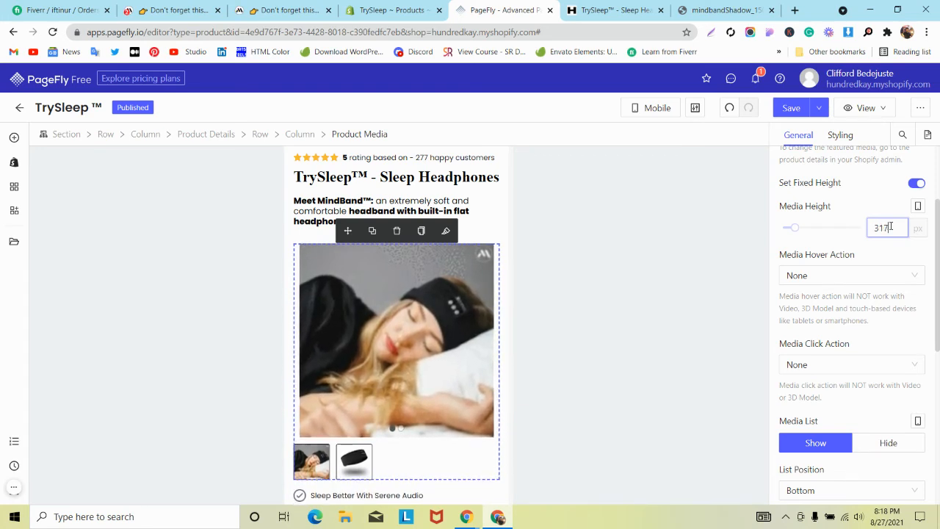
{"action": "key", "text": "Up"}
{"action": "key", "text": "Up"}
{"action": "key", "text": "Up"}
{"action": "key", "text": "Up"}
{"action": "key", "text": "Up"}
{"action": "key", "text": "Up"}
{"action": "key", "text": "Up"}
{"action": "key", "text": "Up"}
{"action": "key", "text": "Up"}
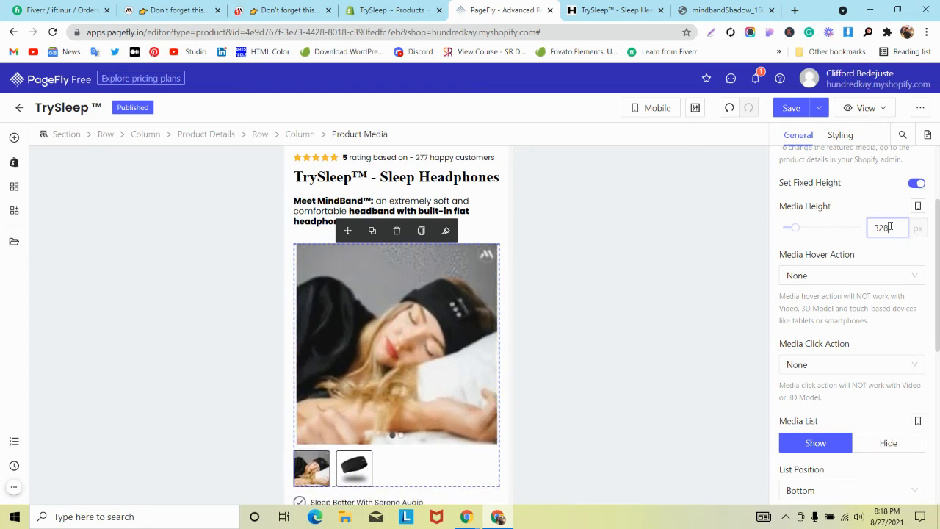
{"action": "key", "text": "Up"}
{"action": "key", "text": "Up"}
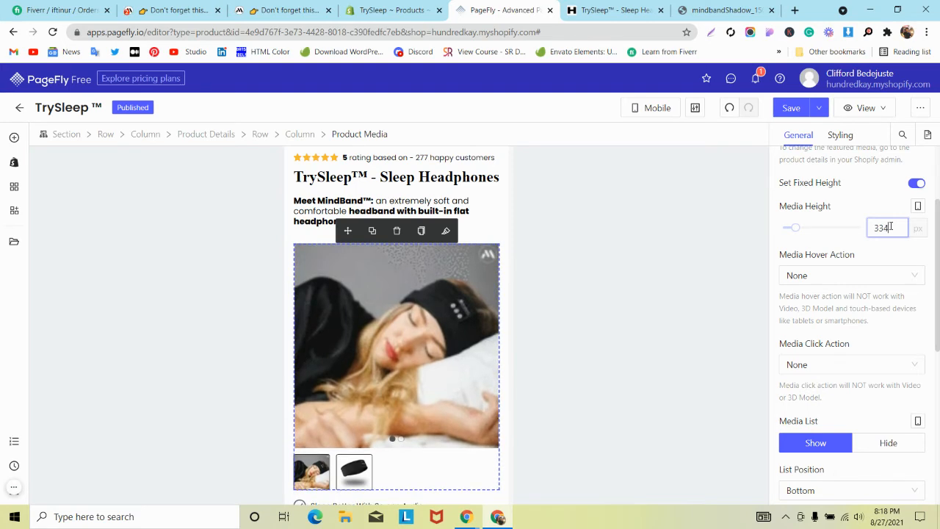
{"action": "key", "text": "Down"}
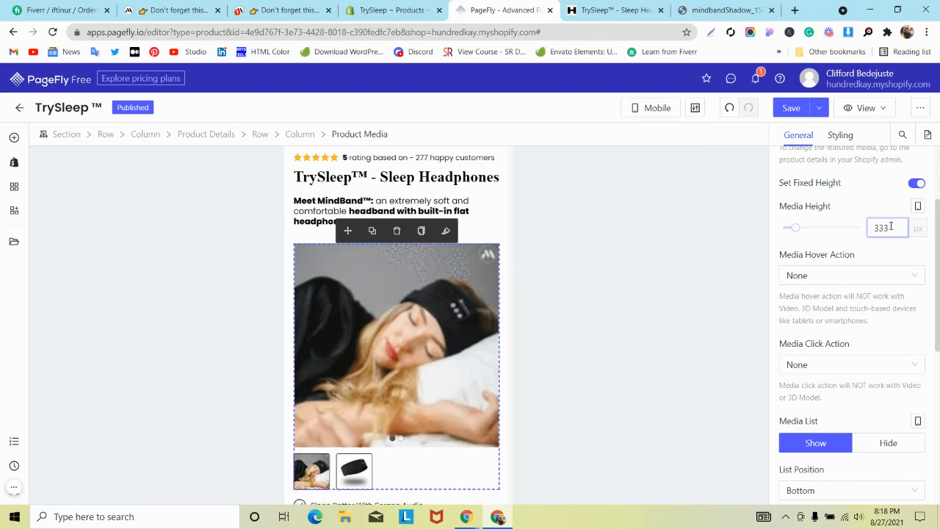
{"action": "key", "text": "Up"}
{"action": "key", "text": "Up"}
{"action": "key", "text": "Up"}
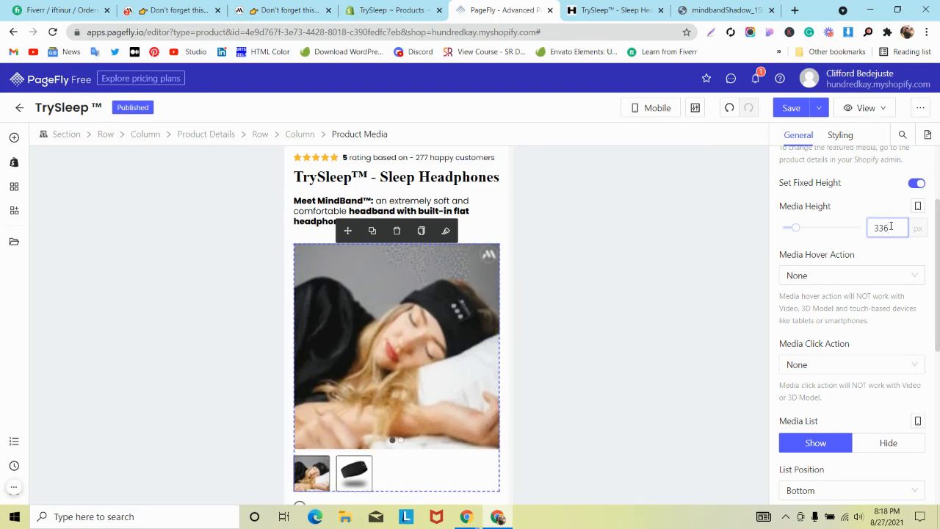
{"action": "key", "text": "Down"}
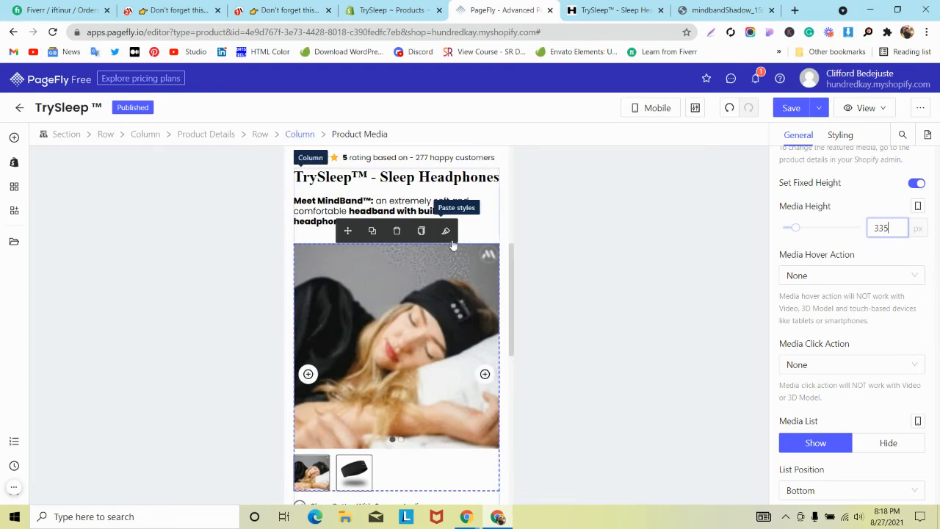
{"action": "left_click", "coordinate": [412, 293]}
{"action": "scroll", "coordinate": [412, 294], "scroll_direction": "down", "scroll_amount": 1}
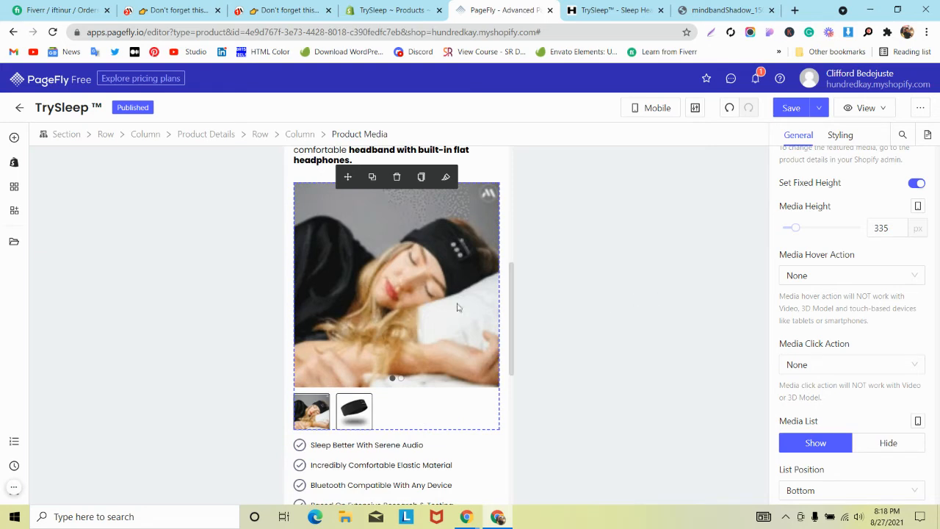
{"action": "scroll", "coordinate": [863, 269], "scroll_direction": "down", "scroll_amount": 3}
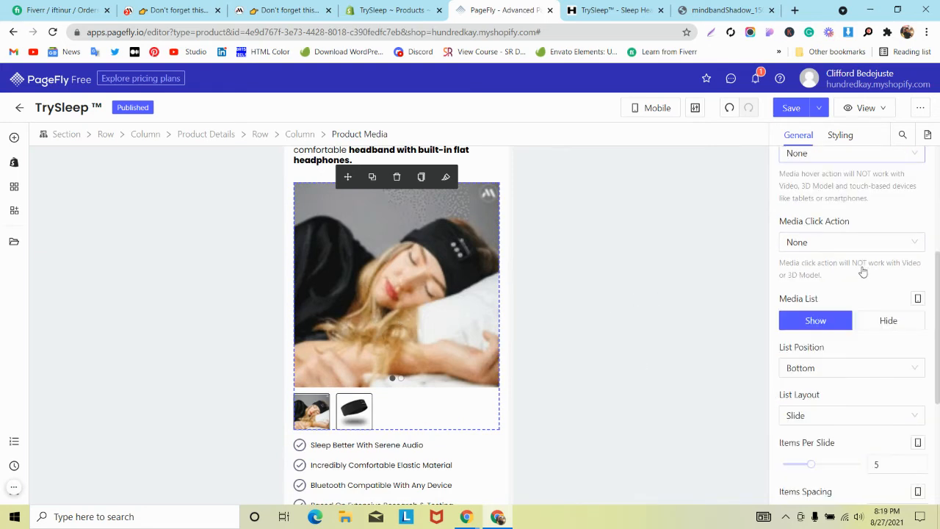
{"action": "scroll", "coordinate": [864, 271], "scroll_direction": "down", "scroll_amount": 2}
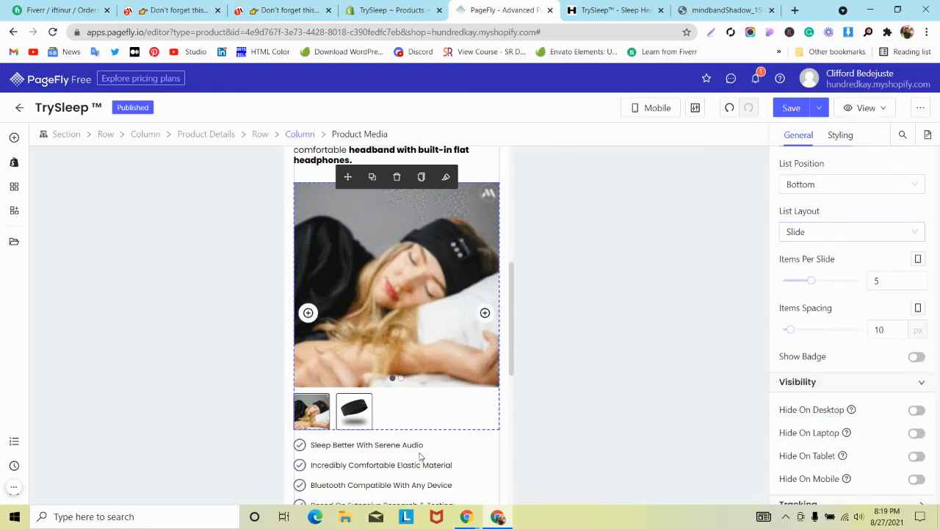
- Publish the TrySleep page with the updated product gallery
{"action": "left_click", "coordinate": [821, 109]}
{"action": "left_click", "coordinate": [801, 132]}
{"action": "scroll", "coordinate": [446, 203], "scroll_direction": "down", "scroll_amount": 2}
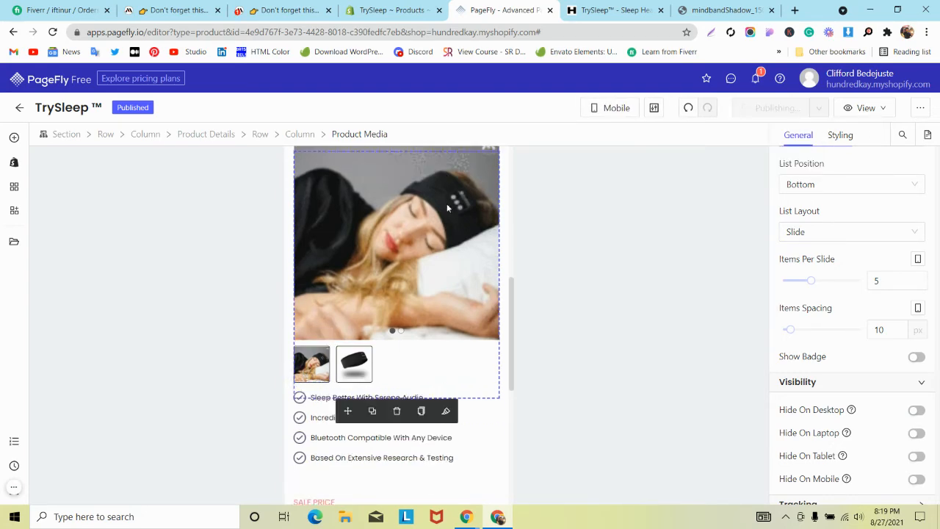
- Using MindBand's mobile price section as reference, set the row holding the sale price and stock notice to 2 columns per line
{"action": "left_click", "coordinate": [245, 6]}
{"action": "scroll", "coordinate": [253, 191], "scroll_direction": "down", "scroll_amount": 5}
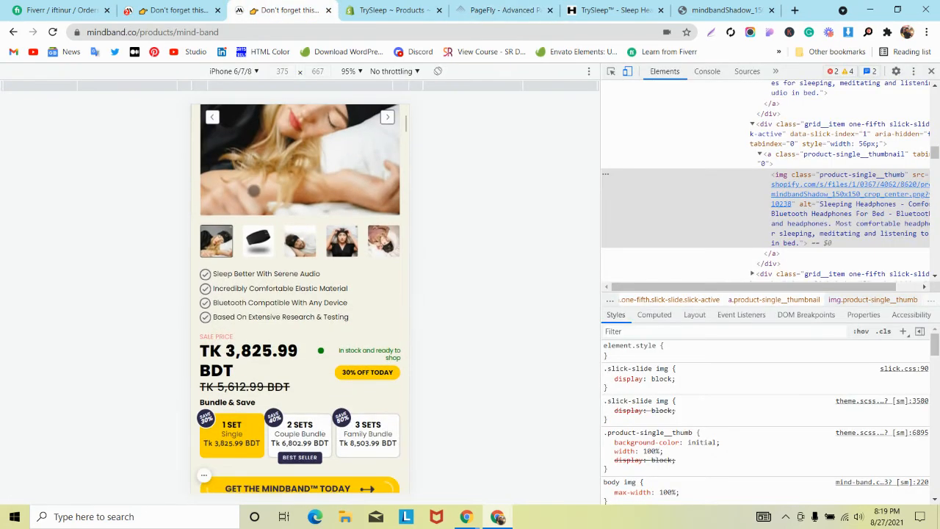
{"action": "scroll", "coordinate": [254, 191], "scroll_direction": "down", "scroll_amount": 3}
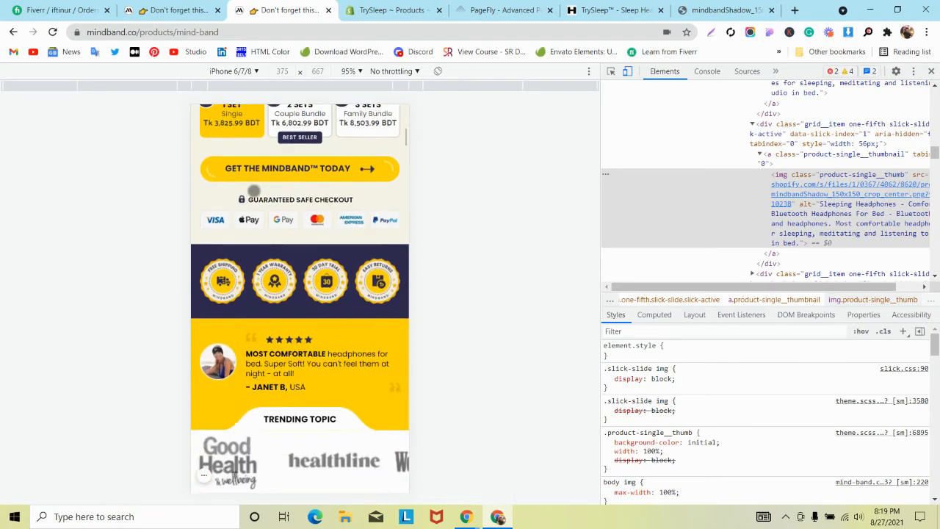
{"action": "left_click", "coordinate": [500, 10]}
{"action": "scroll", "coordinate": [372, 220], "scroll_direction": "down", "scroll_amount": 2}
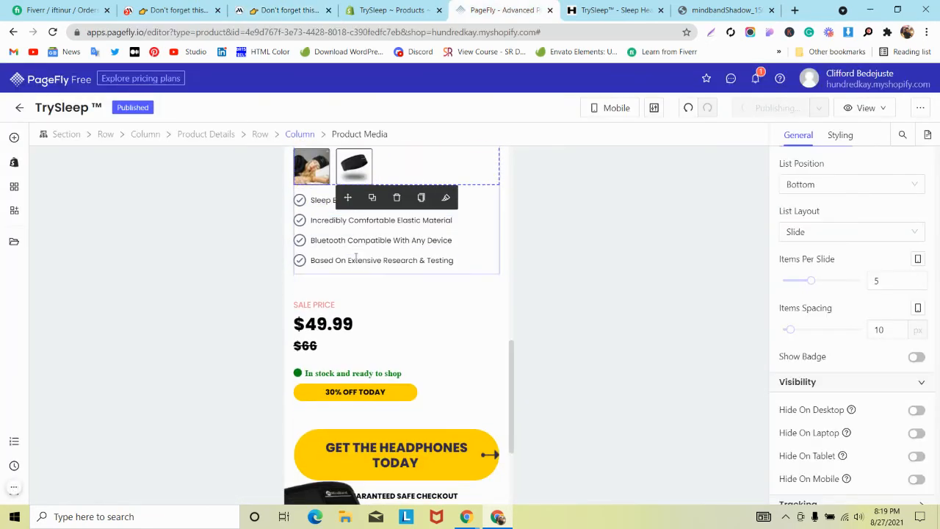
{"action": "left_click", "coordinate": [374, 305]}
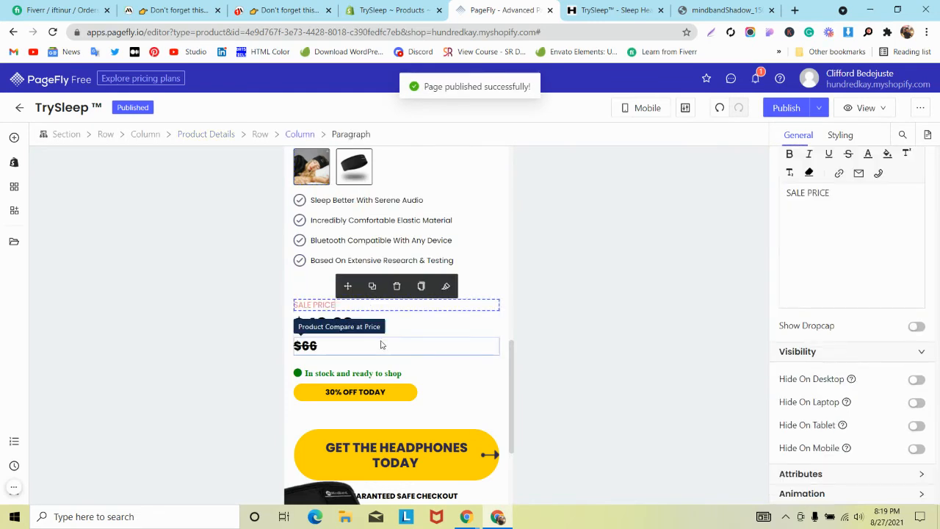
{"action": "left_click", "coordinate": [381, 361]}
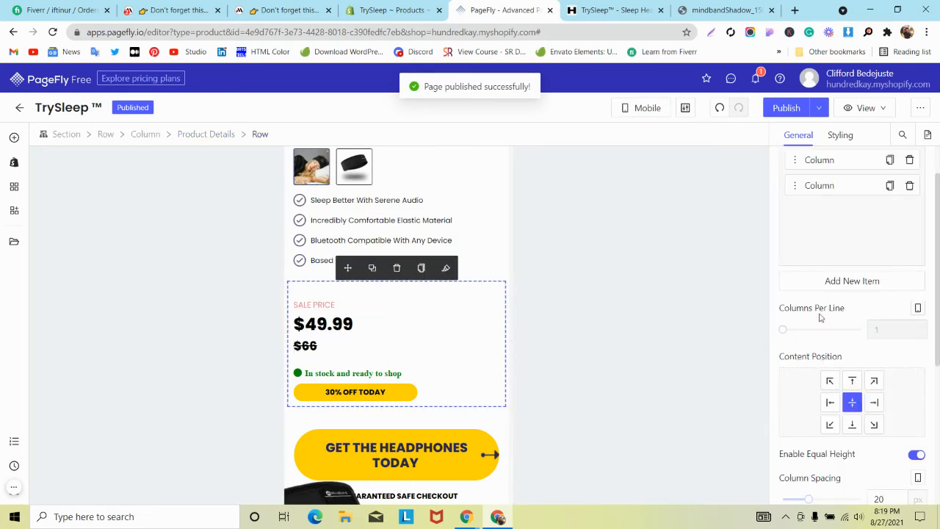
{"action": "left_click_drag", "start_coordinate": [783, 330], "coordinate": [808, 332]}
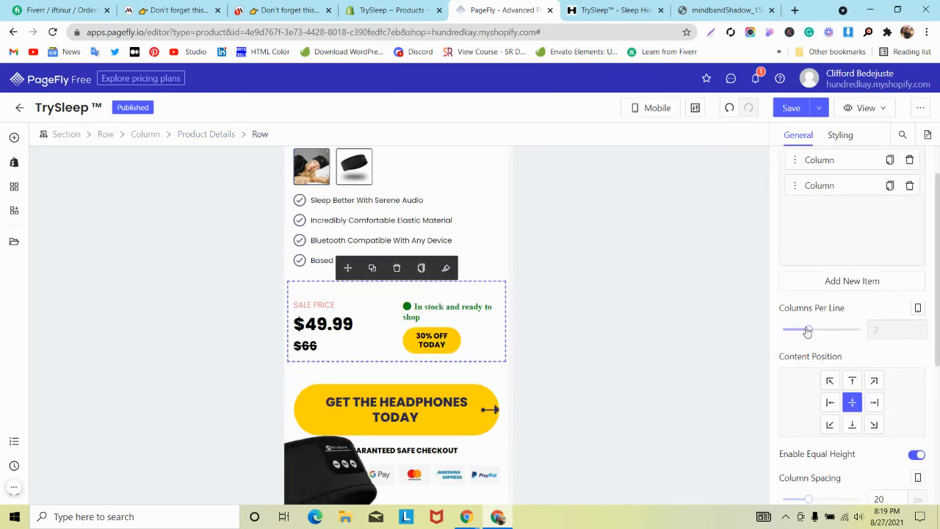
- Make the "30% OFF TODAY" button fill its column with the custom CSS "width: 100%"
{"action": "left_click", "coordinate": [431, 338]}
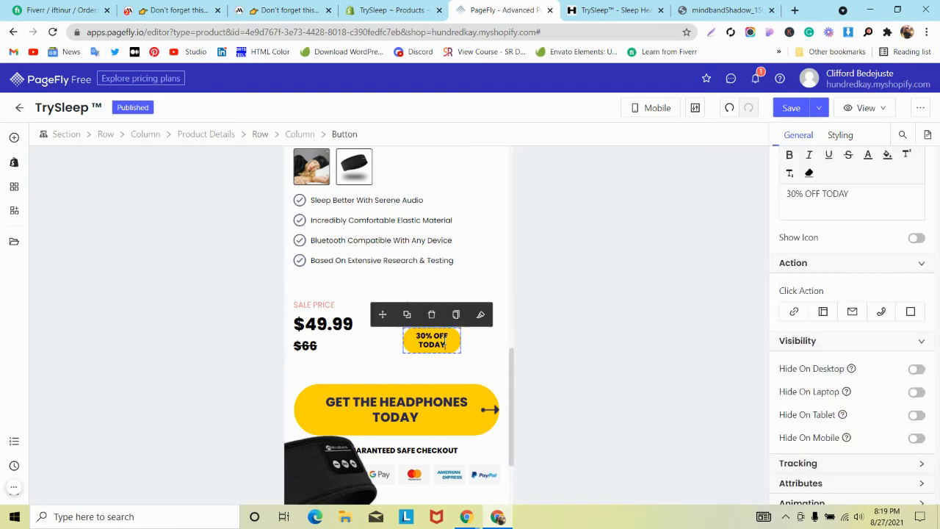
{"action": "left_click", "coordinate": [841, 135]}
{"action": "scroll", "coordinate": [842, 298], "scroll_direction": "down", "scroll_amount": 10}
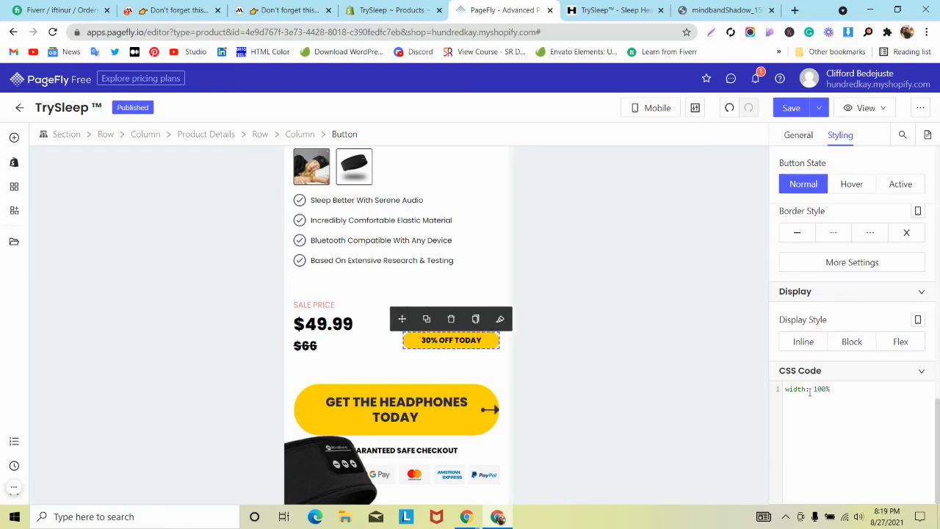
- Close the MindBand reference page, restore it, and return to its Bundle & Save section
{"action": "left_click", "coordinate": [328, 10]}
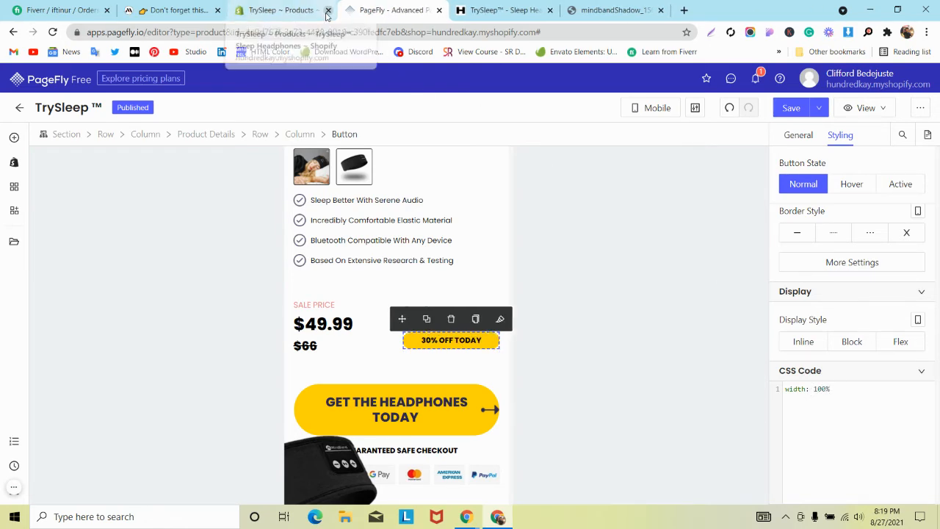
{"action": "key", "text": "ctrl+shift+t"}
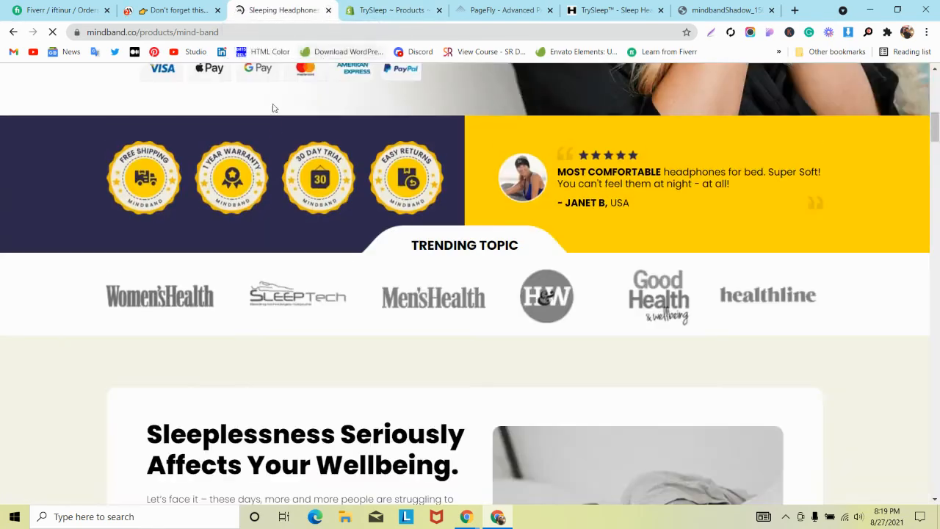
{"action": "scroll", "coordinate": [250, 165], "scroll_direction": "up", "scroll_amount": 4}
{"action": "left_click", "coordinate": [203, 7]}
{"action": "left_click", "coordinate": [255, 7]}
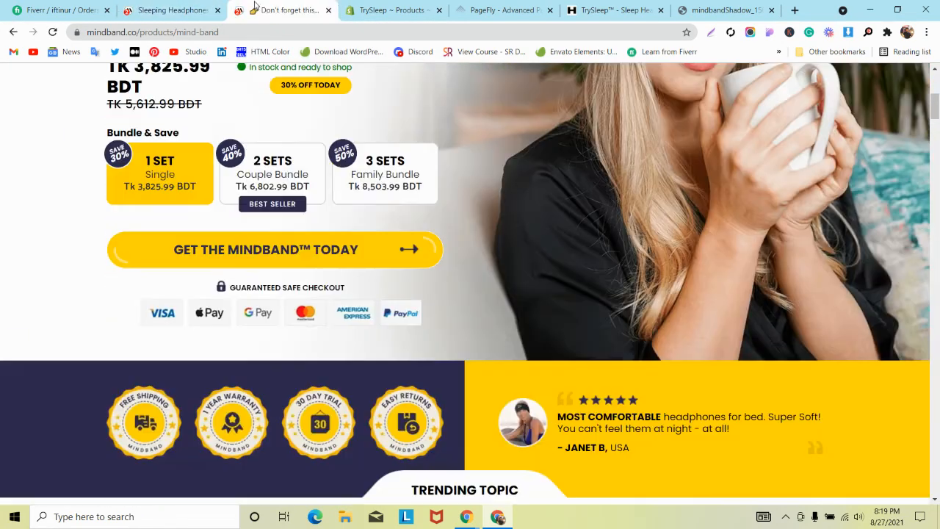
- Inspect the MindBand page with the developer tools docked beside it and emulate the iPhone 6/7/8 mobile layout
{"action": "right_click", "coordinate": [341, 181]}
{"action": "left_click", "coordinate": [429, 377]}
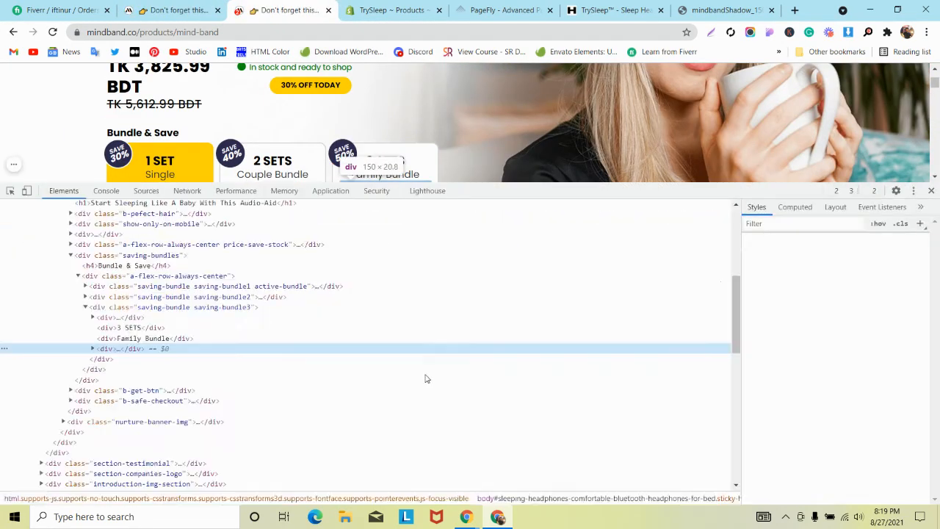
{"action": "left_click", "coordinate": [915, 191]}
{"action": "left_click", "coordinate": [927, 215]}
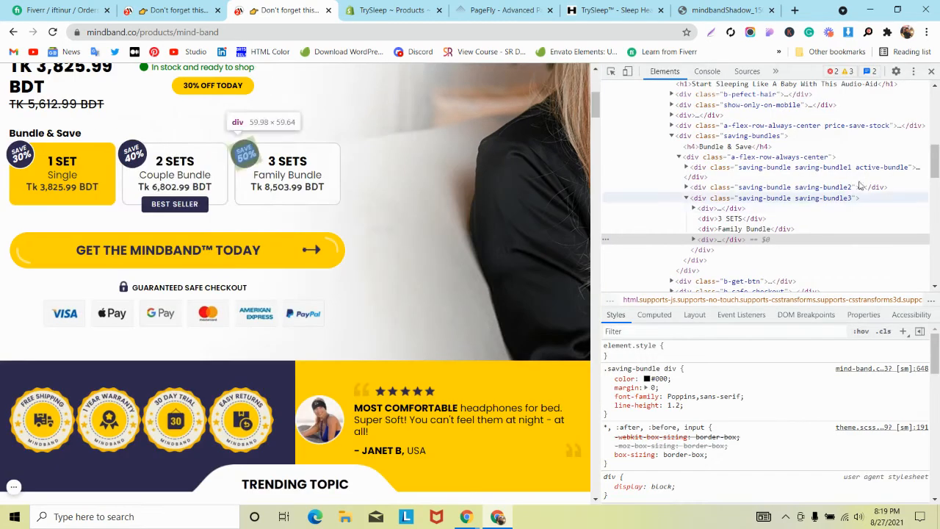
{"action": "left_click", "coordinate": [627, 72]}
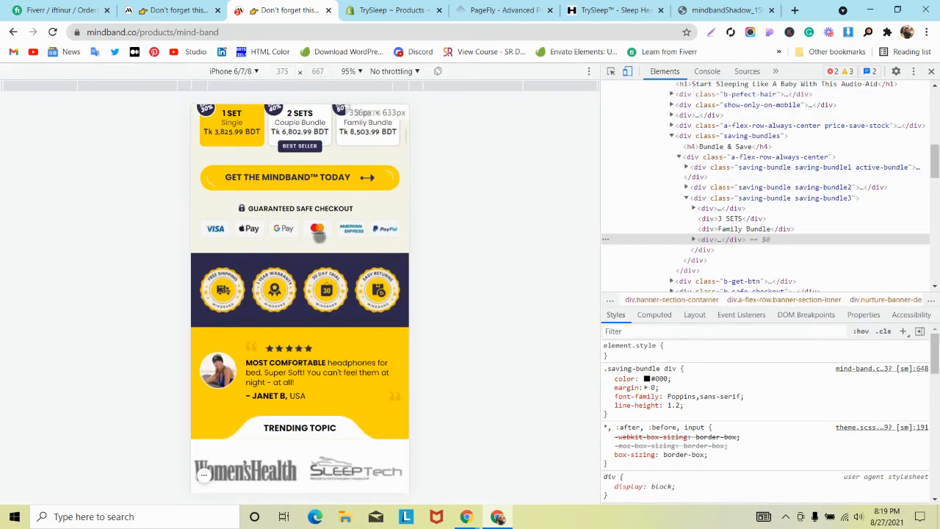
- Switch from the MindBand reference to the PageFly editor and set the "GET THE HEADPHONES TODAY" button's font size to 15 px
{"action": "scroll", "coordinate": [319, 238], "scroll_direction": "up", "scroll_amount": 3}
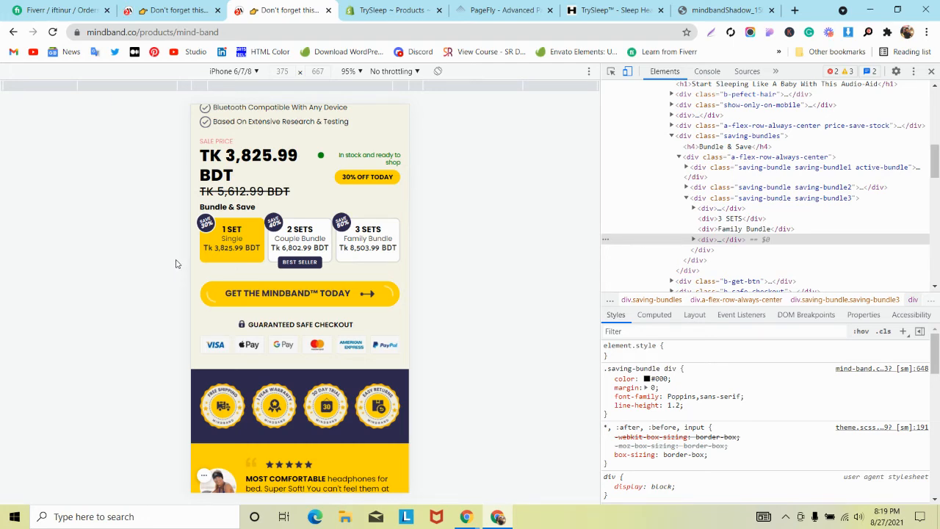
{"action": "left_click", "coordinate": [503, 10]}
{"action": "scroll", "coordinate": [339, 222], "scroll_direction": "down", "scroll_amount": 3}
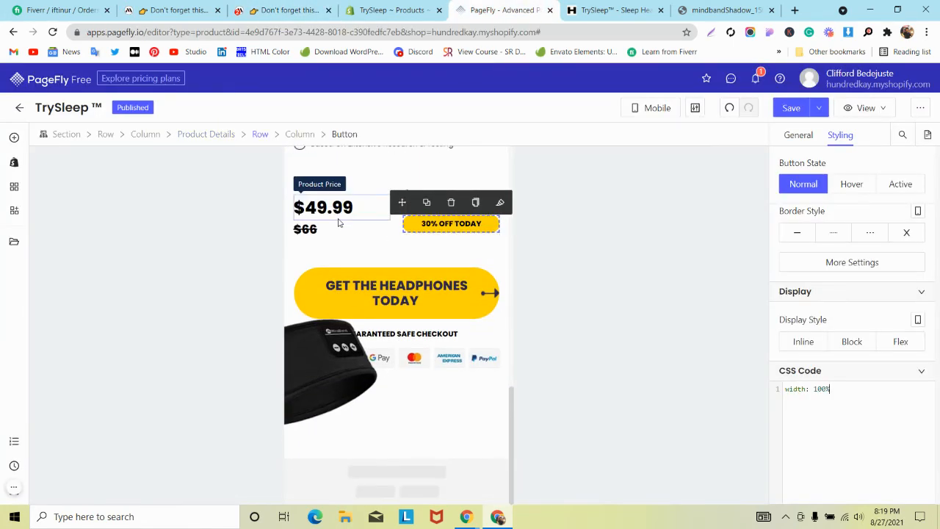
{"action": "left_click", "coordinate": [332, 278]}
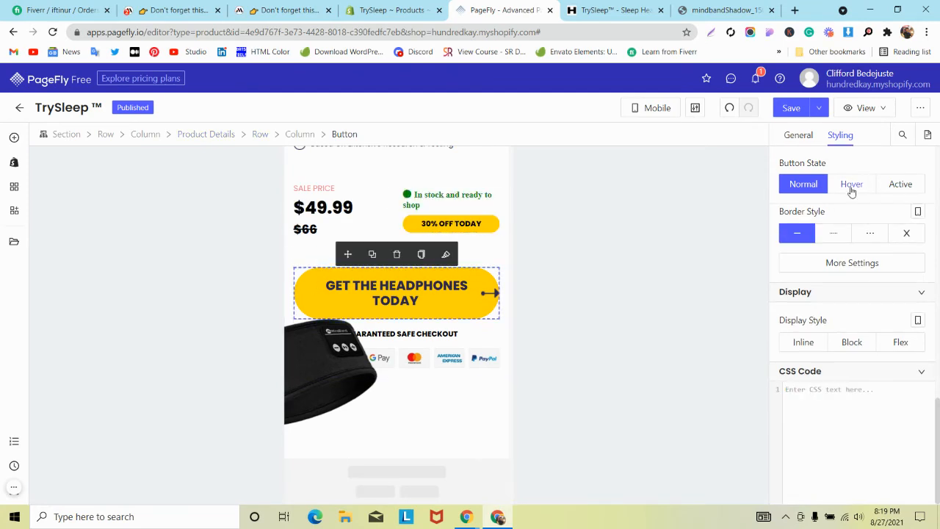
{"action": "scroll", "coordinate": [847, 195], "scroll_direction": "up", "scroll_amount": 5}
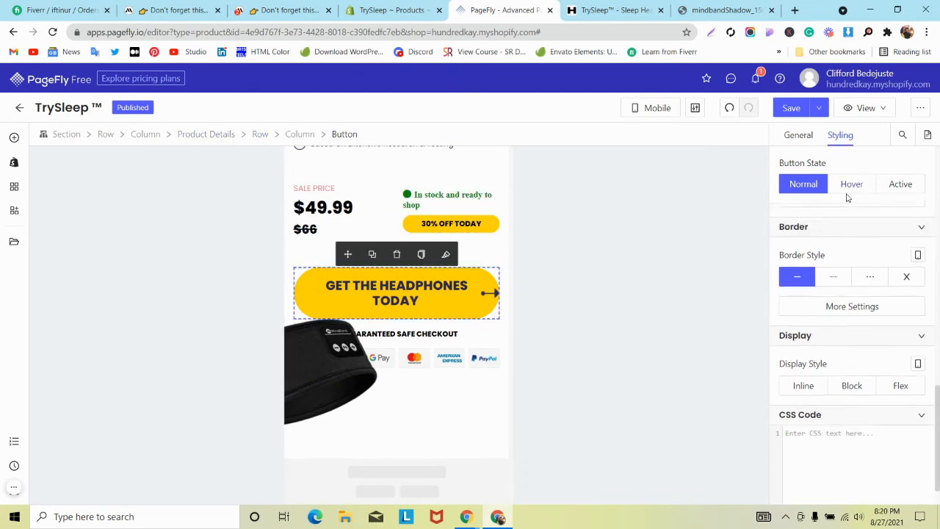
{"action": "scroll", "coordinate": [847, 197], "scroll_direction": "up", "scroll_amount": 5}
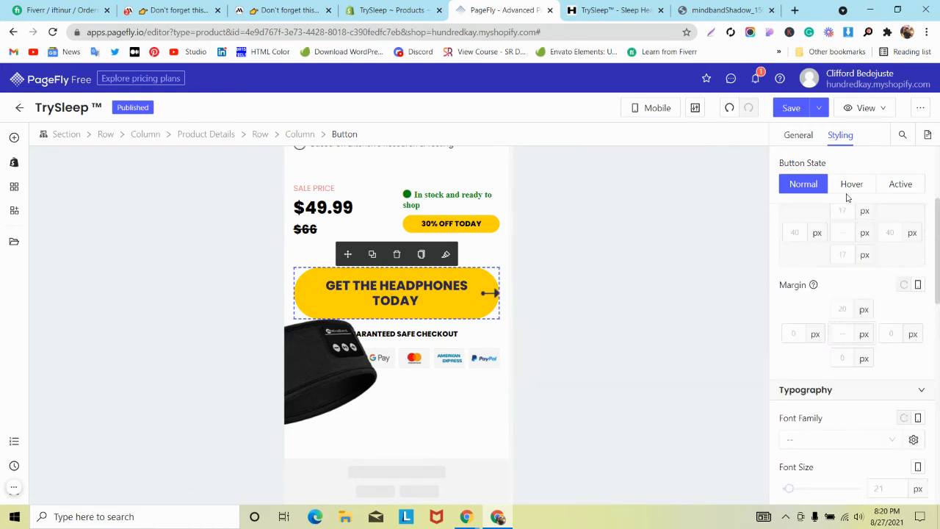
{"action": "left_click", "coordinate": [810, 135]}
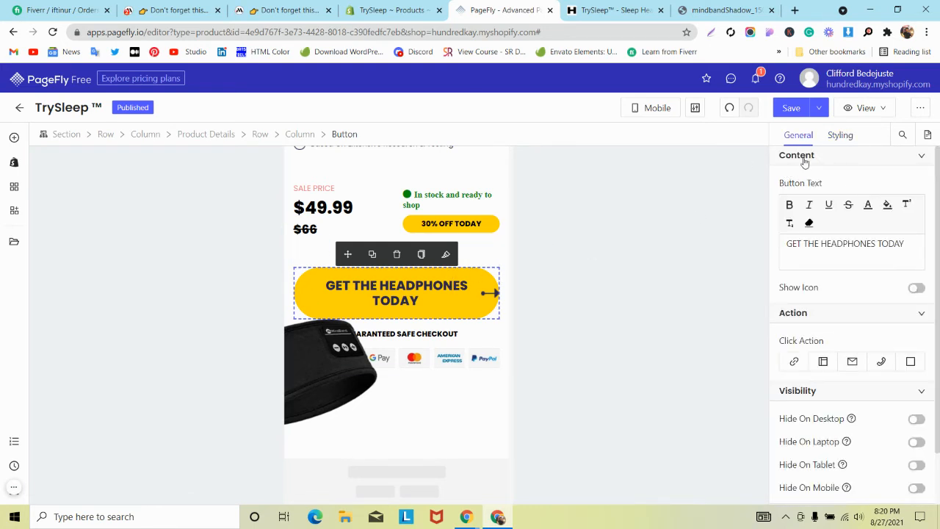
{"action": "left_click", "coordinate": [840, 137]}
{"action": "scroll", "coordinate": [880, 287], "scroll_direction": "down", "scroll_amount": 5}
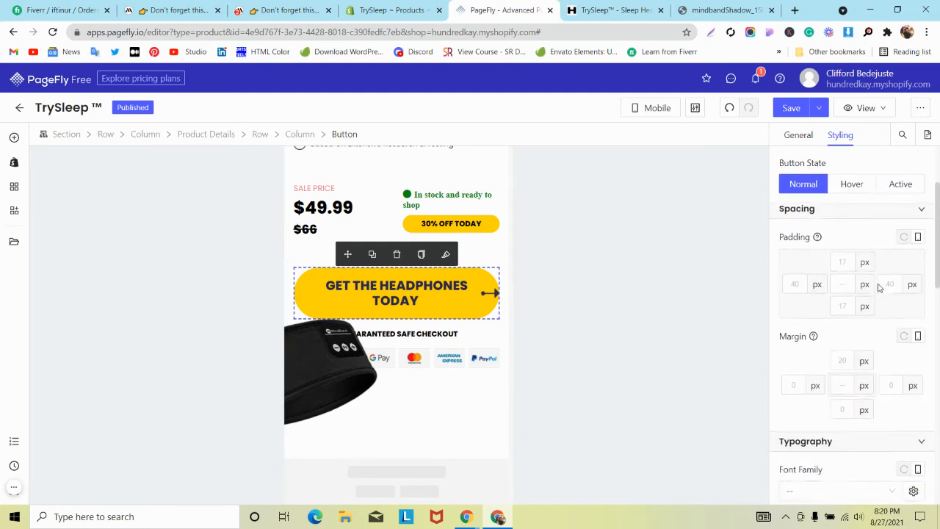
{"action": "left_click", "coordinate": [887, 296]}
{"action": "type", "text": "16"}
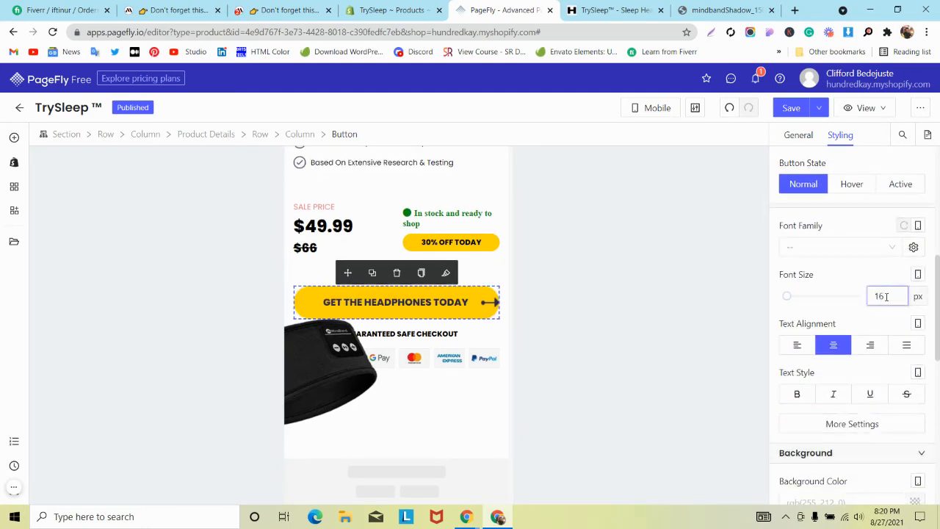
{"action": "key", "text": "Down"}
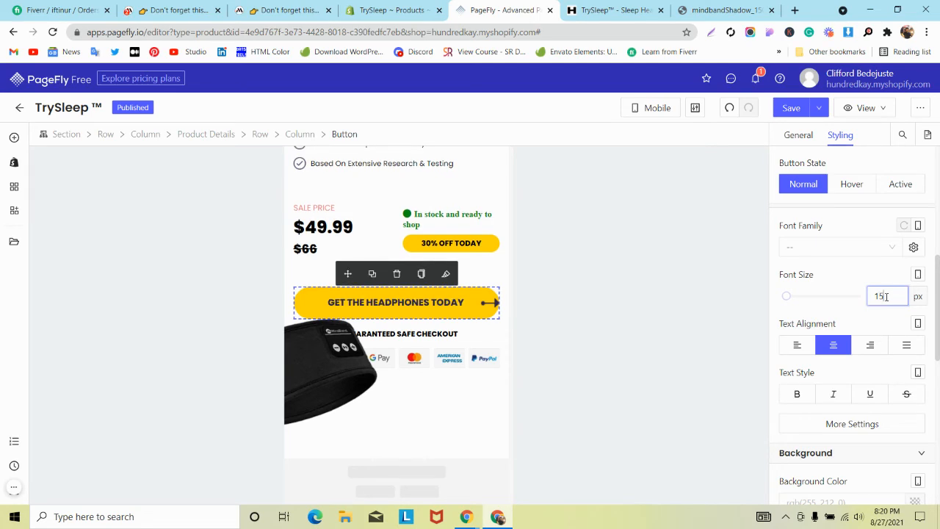
- Hide the black headband image overlapping the checkout badges on mobile, and review the section from the gallery to the payment icons
{"action": "scroll", "coordinate": [481, 233], "scroll_direction": "up", "scroll_amount": 4}
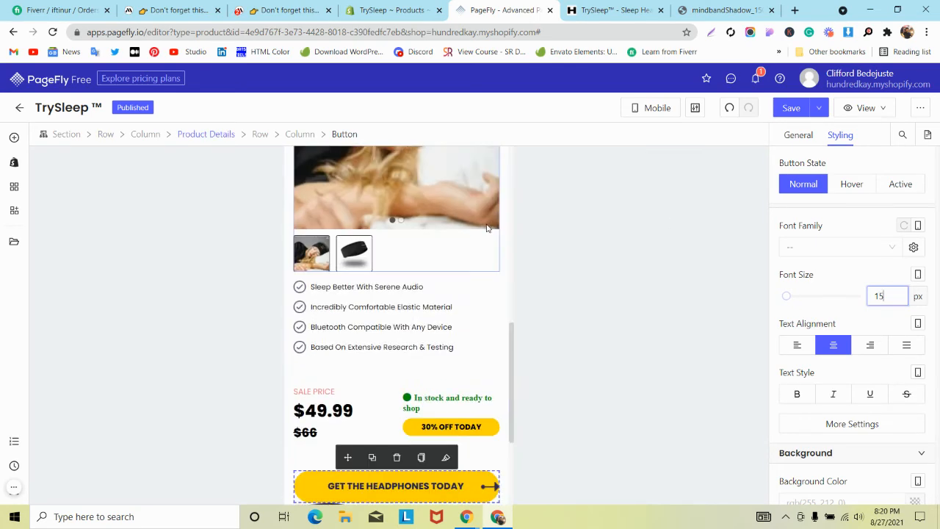
{"action": "scroll", "coordinate": [482, 232], "scroll_direction": "down", "scroll_amount": 4}
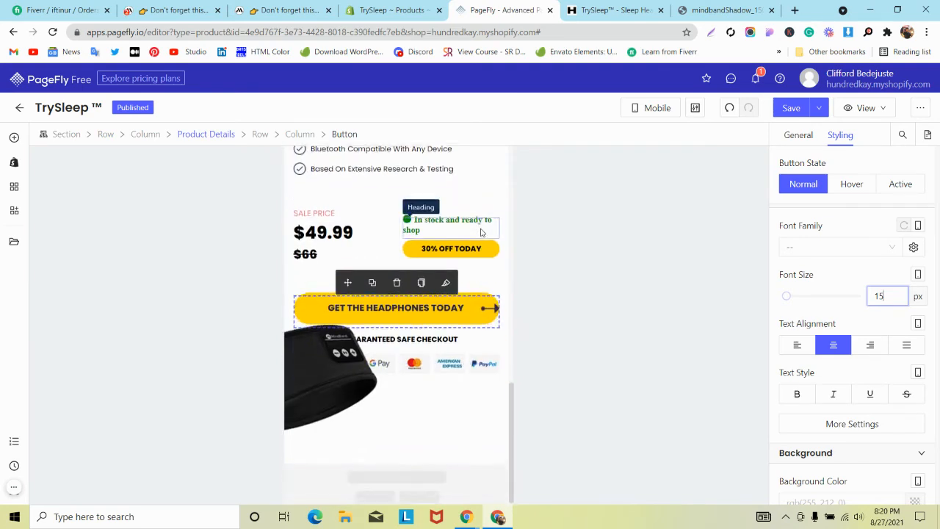
{"action": "left_click", "coordinate": [349, 366]}
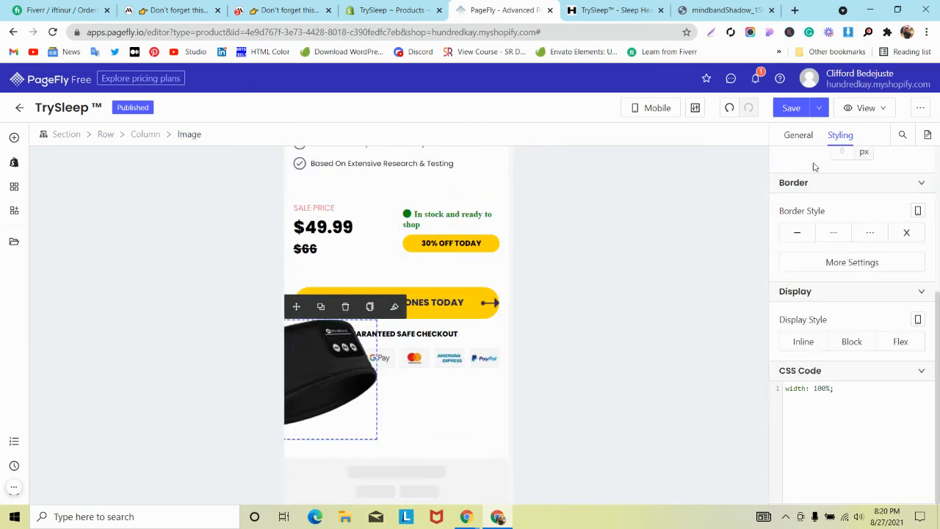
{"action": "left_click", "coordinate": [798, 135]}
{"action": "scroll", "coordinate": [888, 308], "scroll_direction": "down", "scroll_amount": 1}
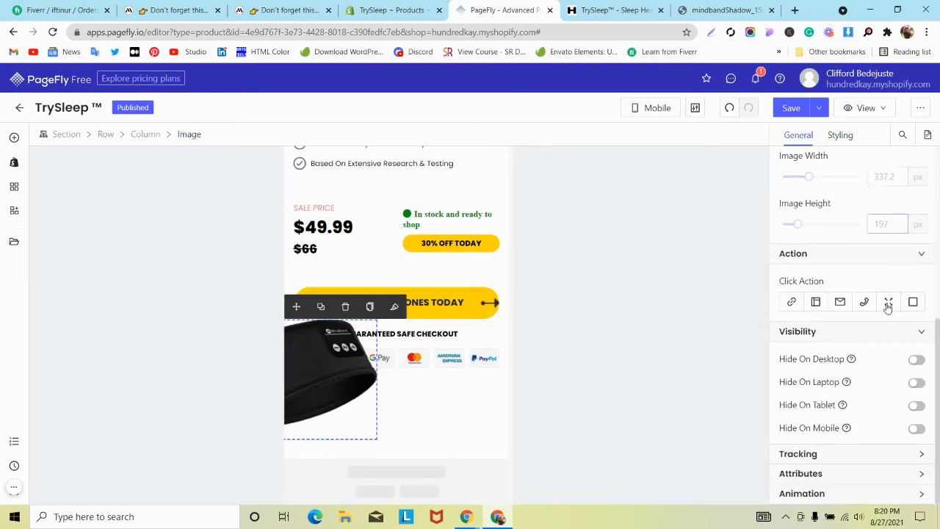
{"action": "left_click", "coordinate": [917, 429]}
{"action": "scroll", "coordinate": [338, 316], "scroll_direction": "up", "scroll_amount": 3}
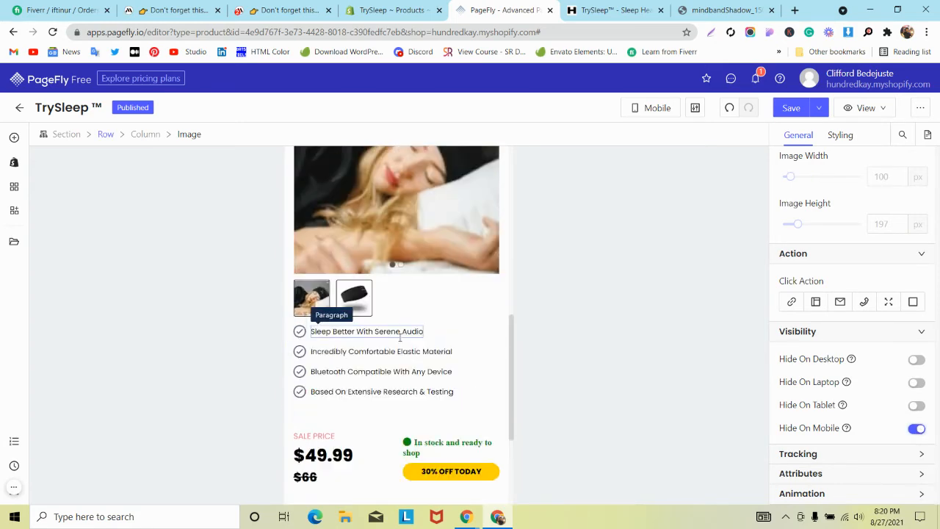
{"action": "scroll", "coordinate": [400, 341], "scroll_direction": "down", "scroll_amount": 3}
{"action": "scroll", "coordinate": [400, 343], "scroll_direction": "up", "scroll_amount": 4}
{"action": "scroll", "coordinate": [400, 342], "scroll_direction": "down", "scroll_amount": 4}
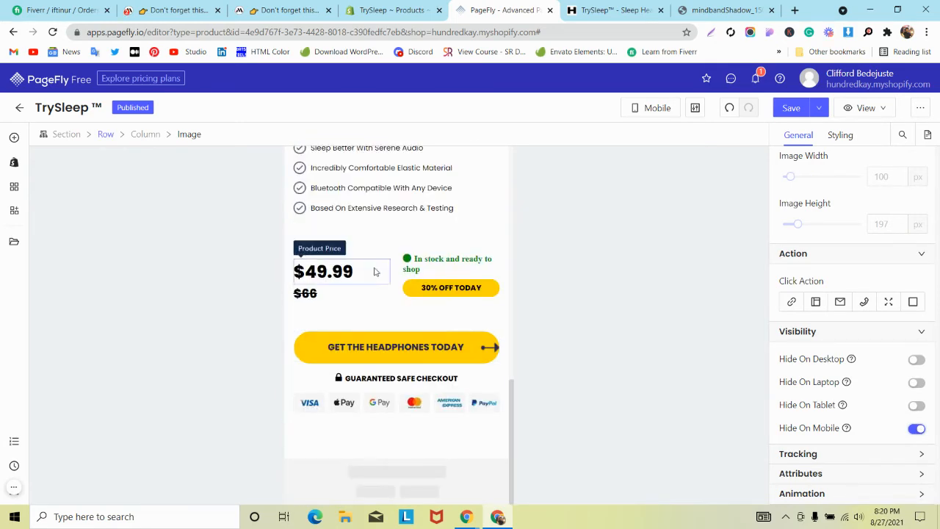
- Set the background position of the arrow image on the "GET THE HEADPHONES TODAY" button to Right center
{"action": "left_click", "coordinate": [476, 345]}
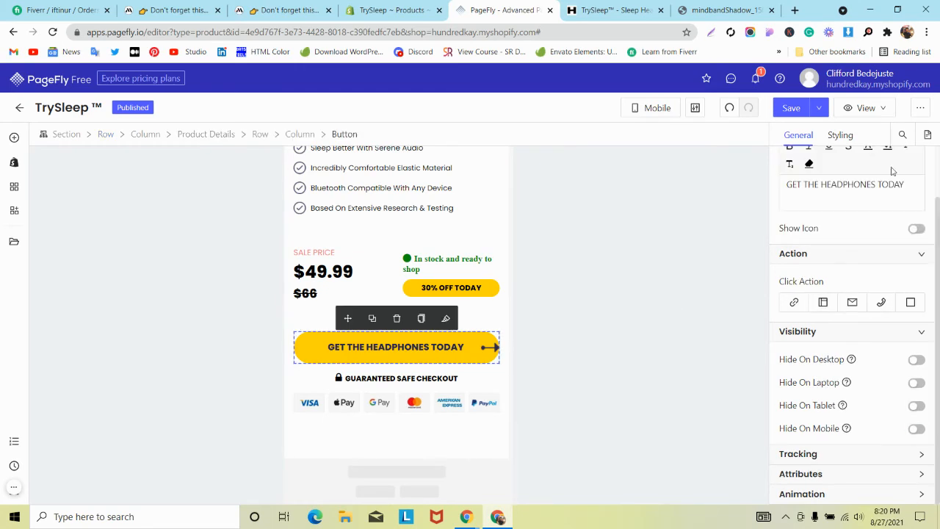
{"action": "left_click", "coordinate": [841, 135]}
{"action": "scroll", "coordinate": [872, 277], "scroll_direction": "down", "scroll_amount": 7}
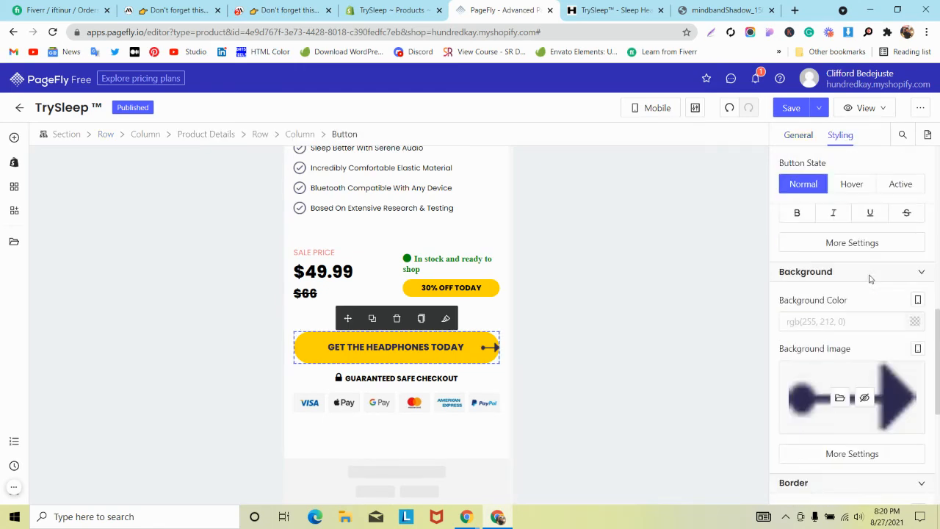
{"action": "scroll", "coordinate": [870, 278], "scroll_direction": "down", "scroll_amount": 3}
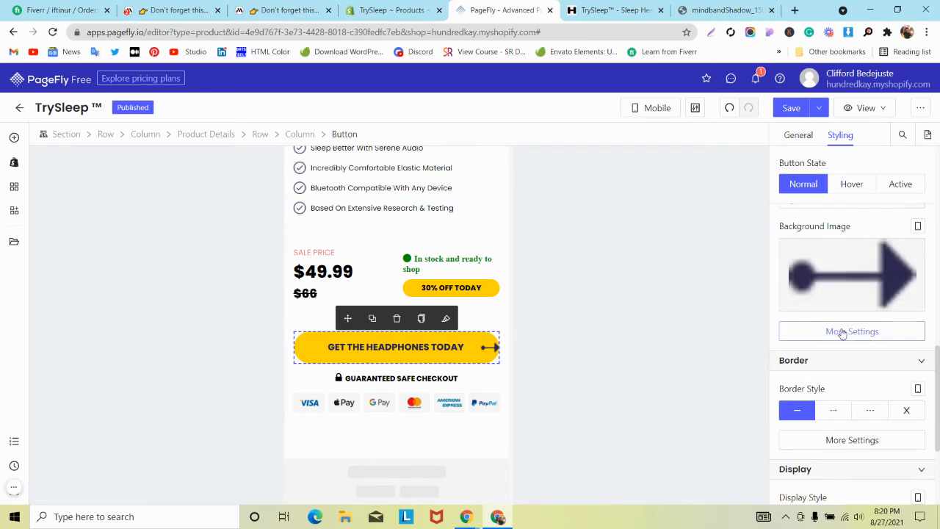
{"action": "left_click", "coordinate": [843, 333]}
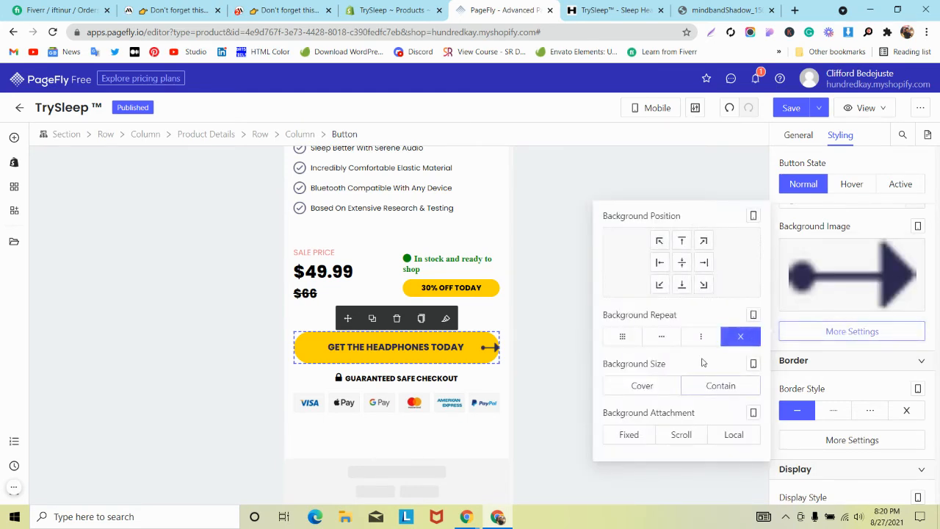
{"action": "left_click", "coordinate": [682, 262]}
{"action": "left_click", "coordinate": [703, 262]}
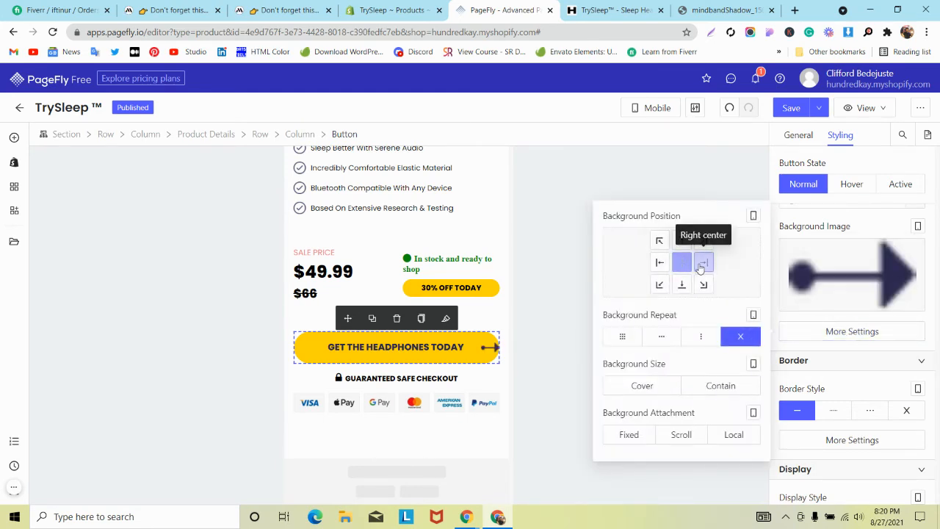
{"action": "left_click", "coordinate": [662, 263]}
{"action": "left_click", "coordinate": [700, 265]}
- Try the Contain and Cover background sizes and the Fixed background attachment for the button's arrow image
{"action": "left_click", "coordinate": [707, 394]}
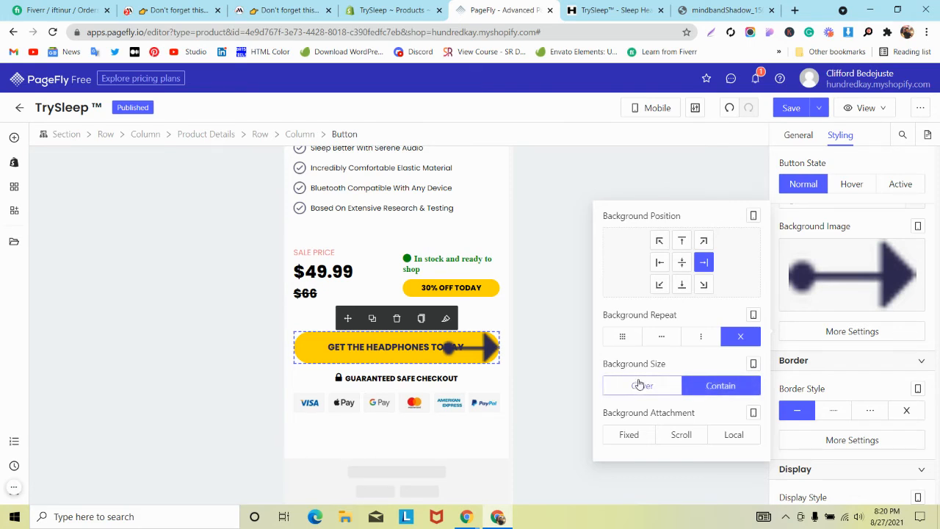
{"action": "left_click", "coordinate": [639, 385]}
{"action": "left_click", "coordinate": [719, 386]}
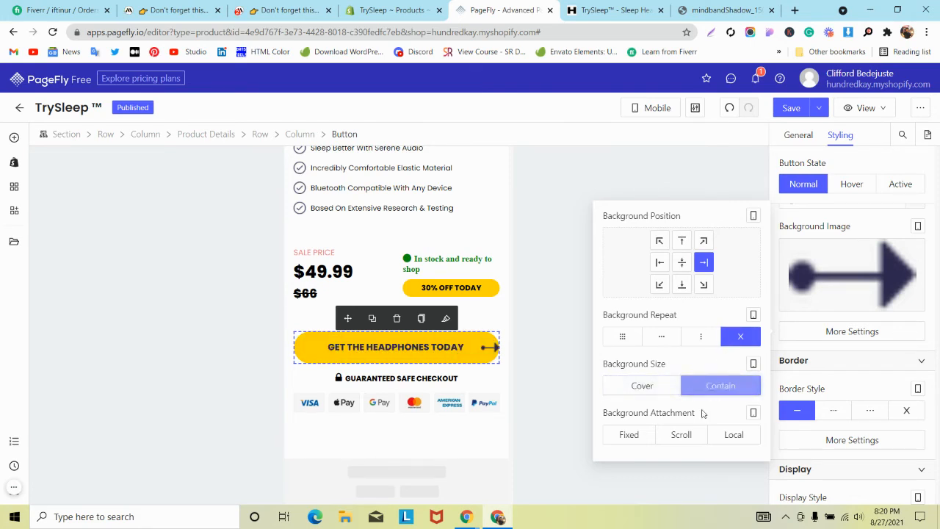
{"action": "left_click", "coordinate": [633, 435]}
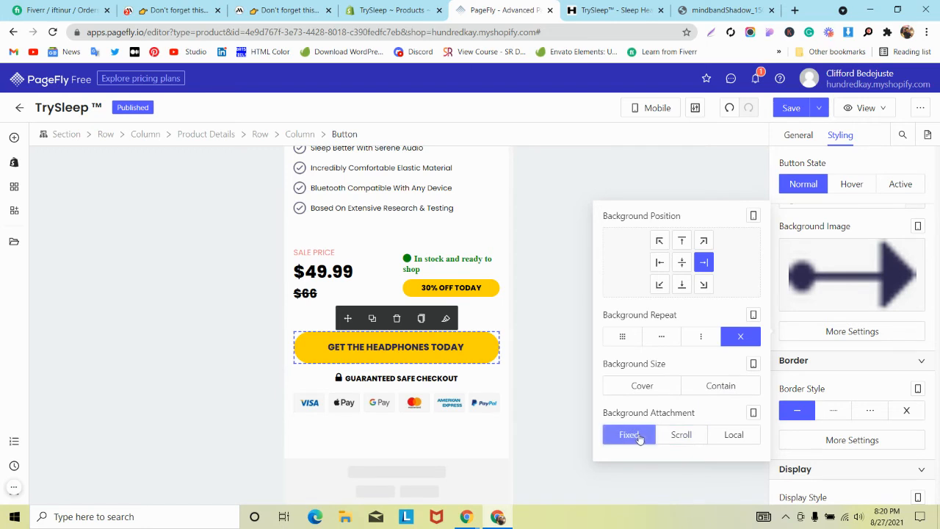
{"action": "left_click", "coordinate": [734, 435]}
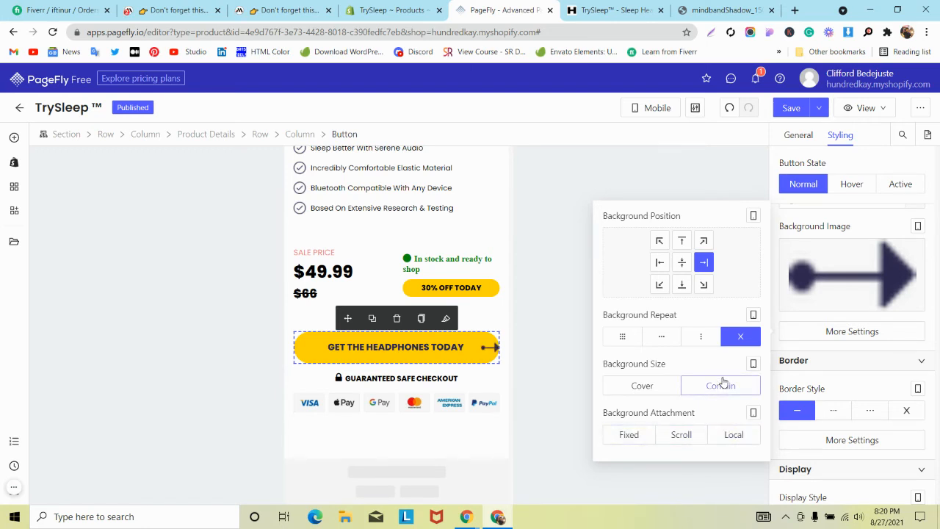
- Hide the arrow background image of the "GET THE HEADPHONES TODAY" button
{"action": "left_click", "coordinate": [299, 338]}
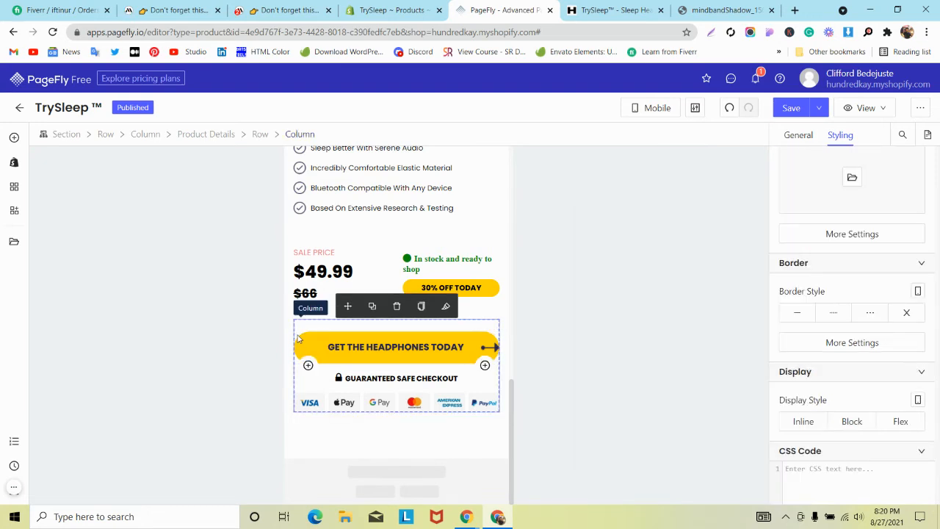
{"action": "left_click", "coordinate": [299, 339]}
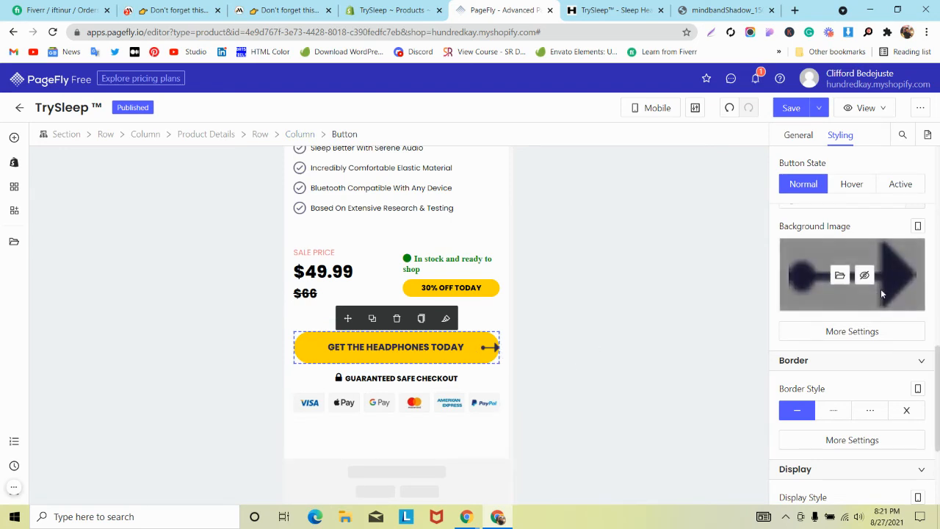
{"action": "left_click", "coordinate": [865, 276]}
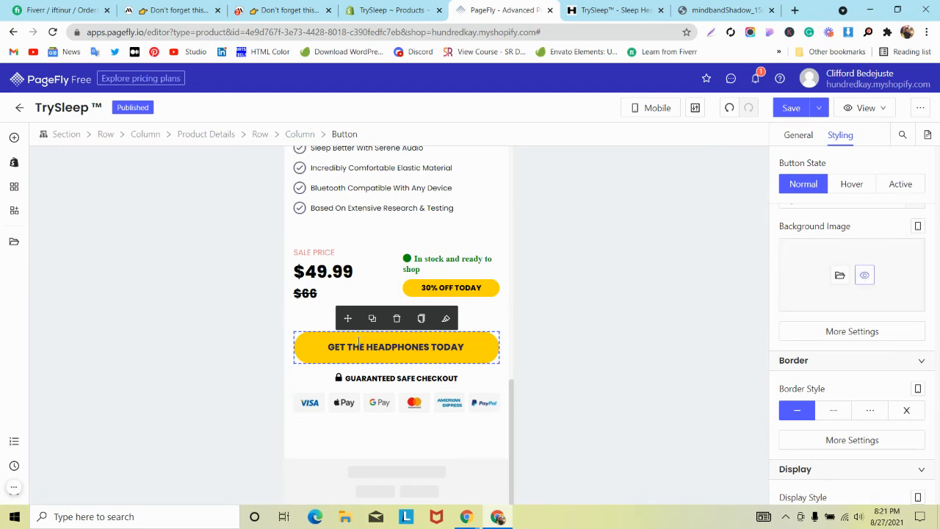
{"action": "scroll", "coordinate": [359, 342], "scroll_direction": "up", "scroll_amount": 2}
{"action": "scroll", "coordinate": [359, 338], "scroll_direction": "down", "scroll_amount": 1}
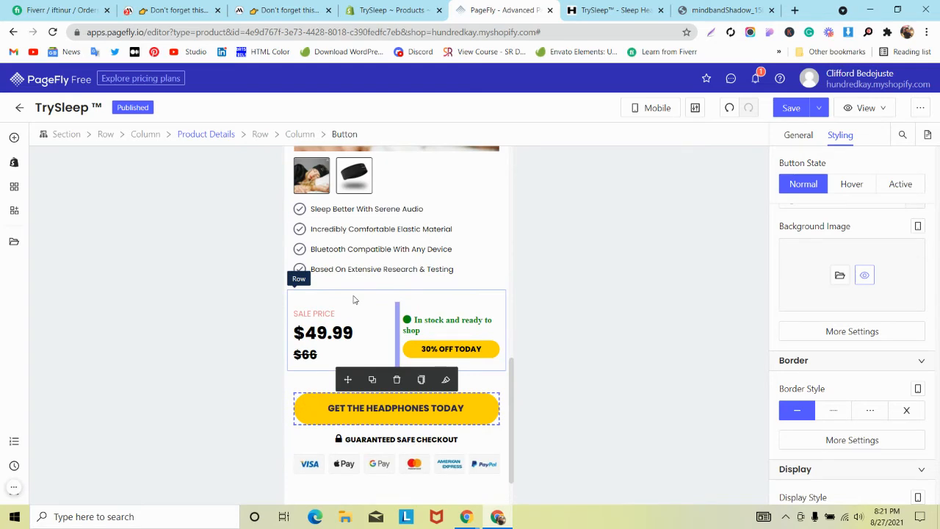
- Check MindBand's mobile price section, and set the font size of the "In stock and ready to shop" heading to 12 px in PageFly
{"action": "left_click", "coordinate": [255, 8]}
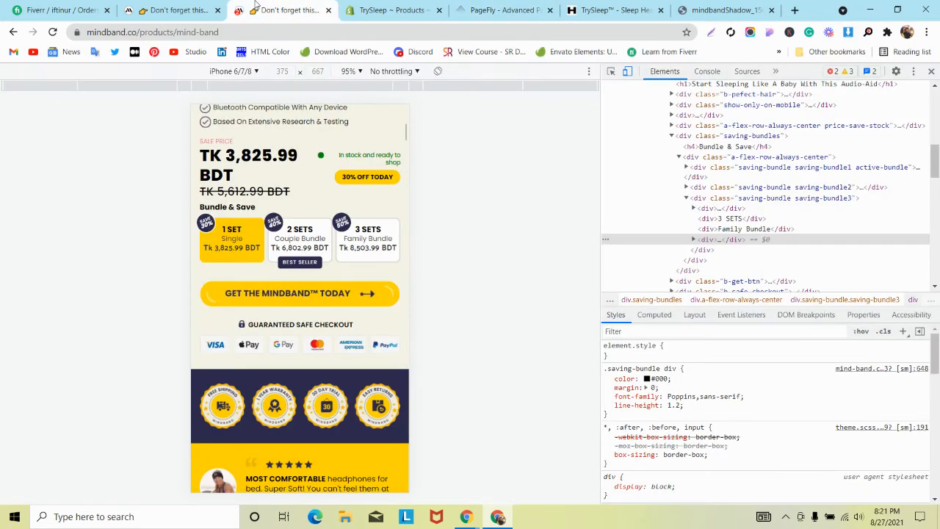
{"action": "left_click", "coordinate": [525, 15]}
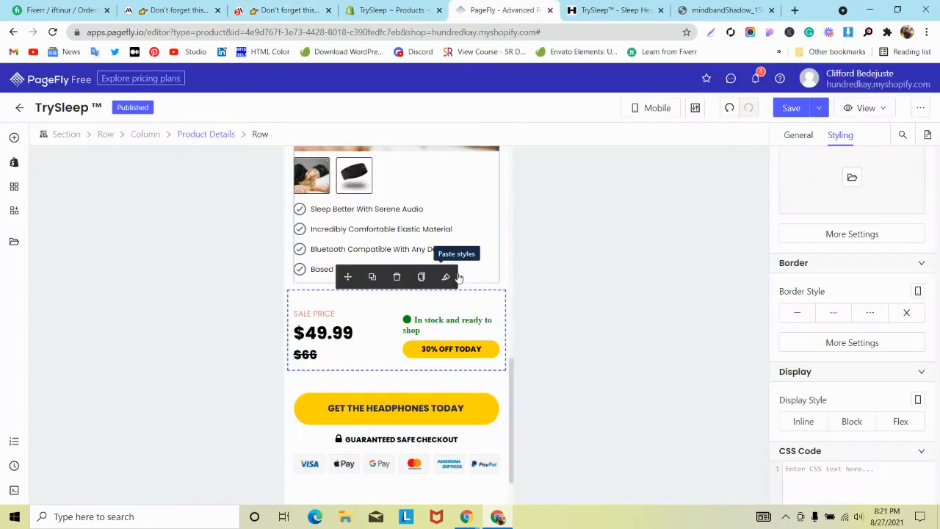
{"action": "left_click", "coordinate": [445, 323]}
{"action": "scroll", "coordinate": [845, 260], "scroll_direction": "down", "scroll_amount": 1}
{"action": "scroll", "coordinate": [845, 261], "scroll_direction": "up", "scroll_amount": 5}
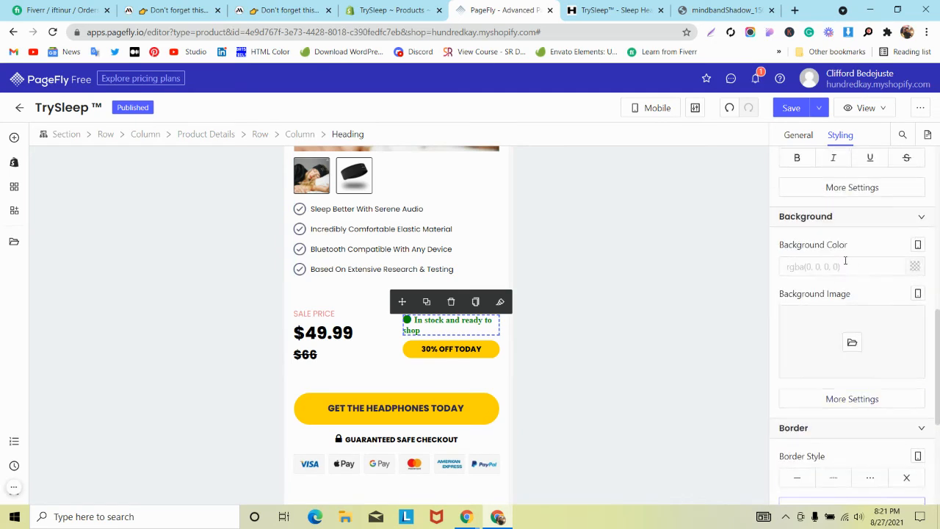
{"action": "scroll", "coordinate": [863, 262], "scroll_direction": "up", "scroll_amount": 2}
{"action": "type", "text": "12"}
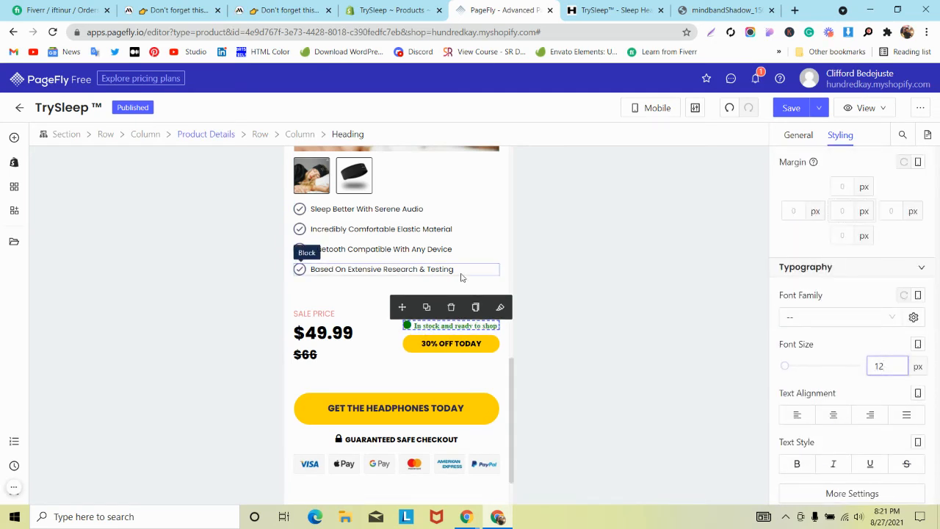
- Set the column spacing of the row holding the sale price and stock notice to 10 px
{"action": "left_click", "coordinate": [321, 306]}
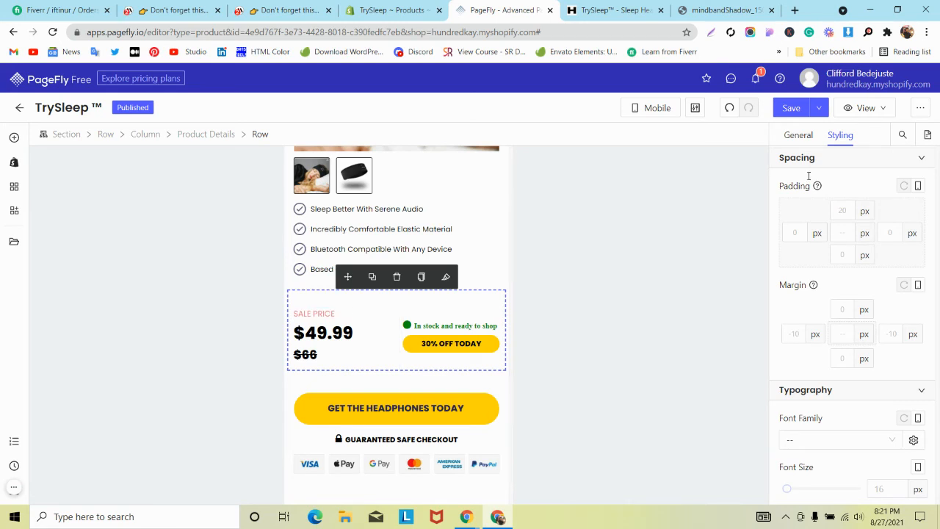
{"action": "left_click", "coordinate": [797, 137]}
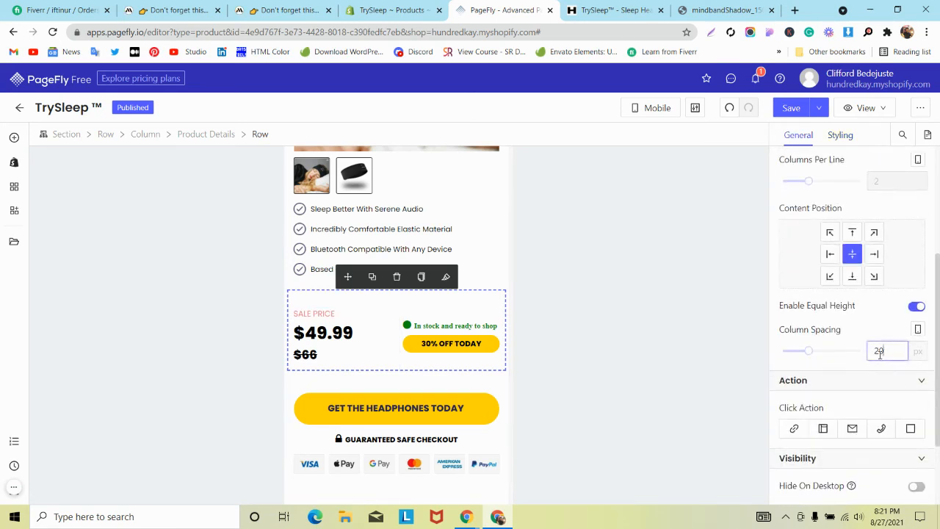
{"action": "type", "text": "10"}
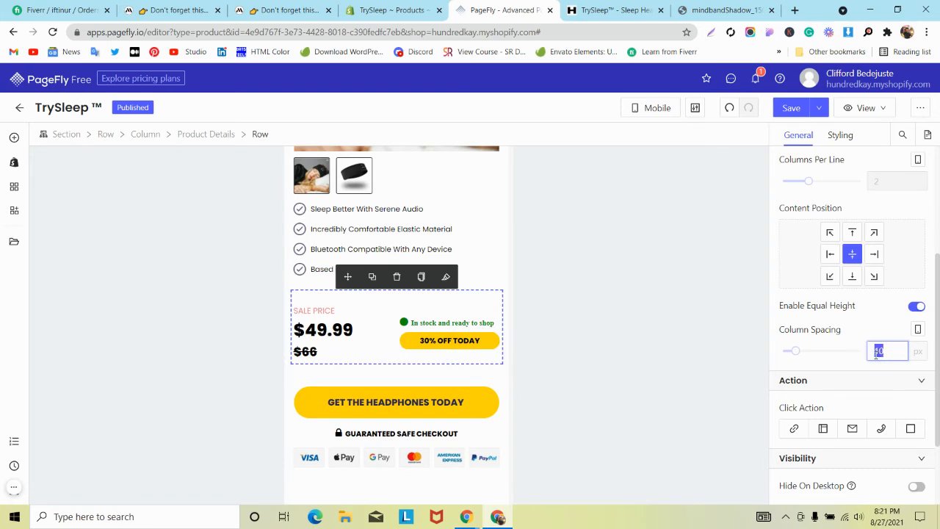
- Set the price row's column spacing to 0 px and the bottom margin of the "Based On Extensive Research & Testing" block to 0 px
{"action": "type", "text": "0"}
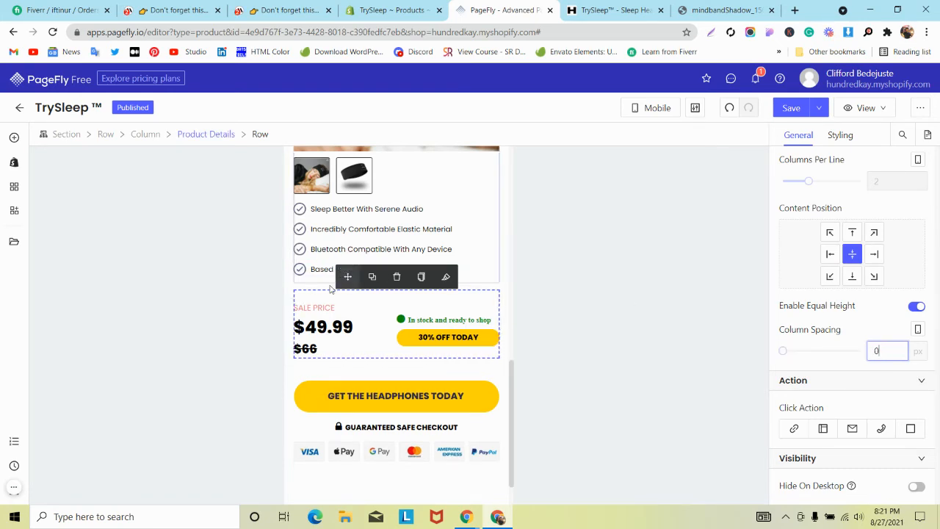
{"action": "left_click", "coordinate": [314, 307]}
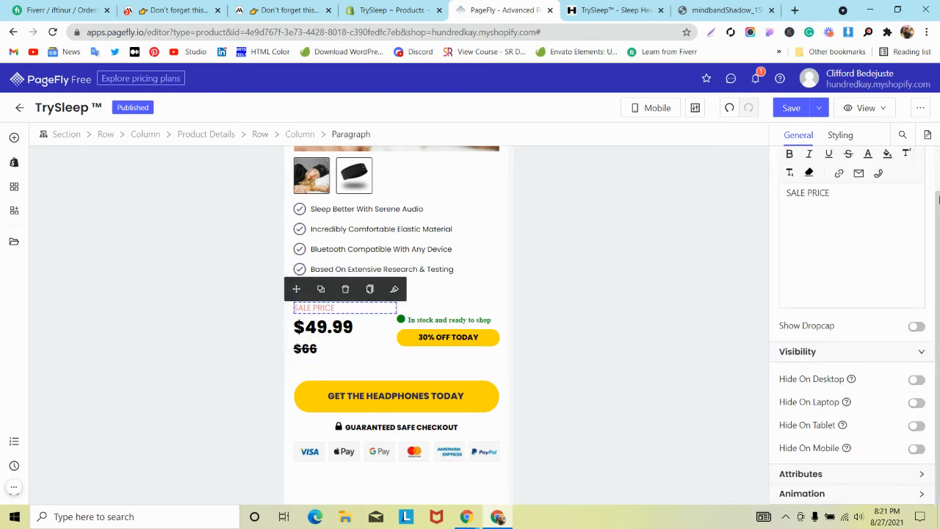
{"action": "left_click", "coordinate": [842, 134]}
{"action": "left_click", "coordinate": [439, 295]}
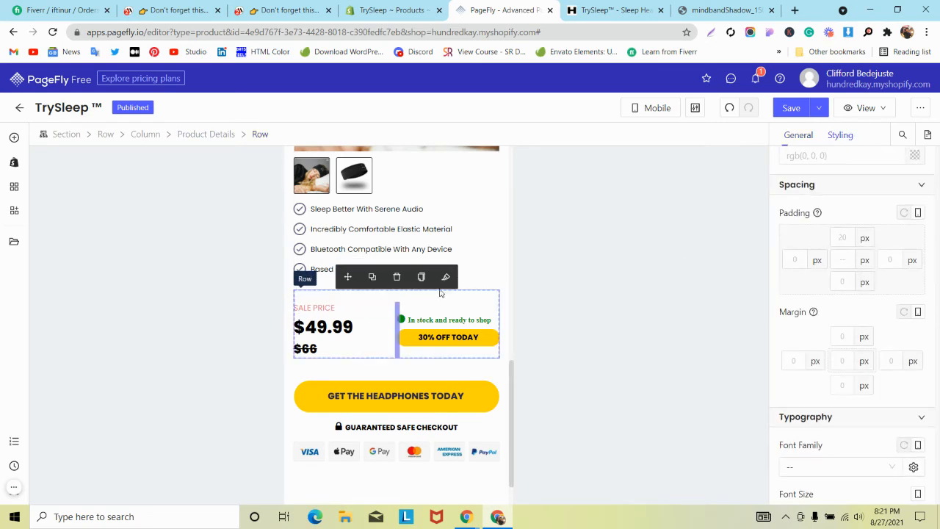
{"action": "left_click", "coordinate": [327, 280]}
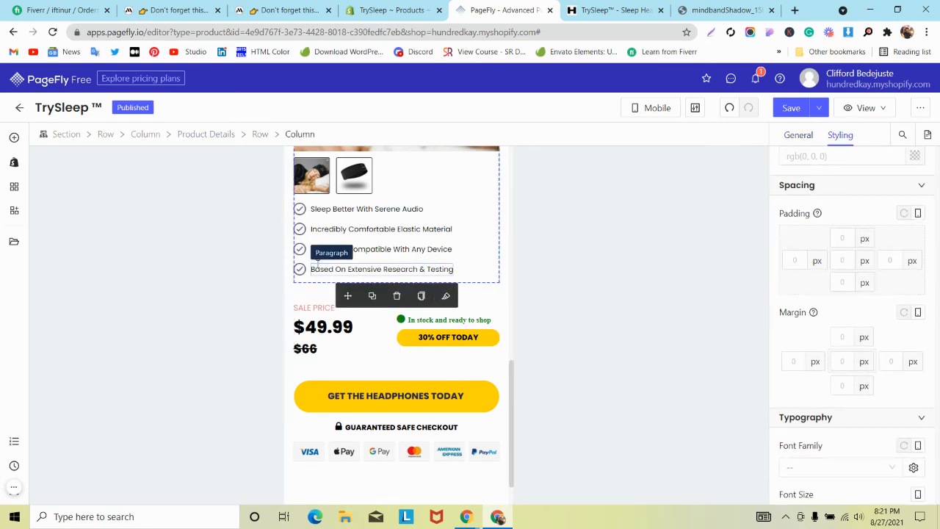
{"action": "left_click", "coordinate": [321, 268]}
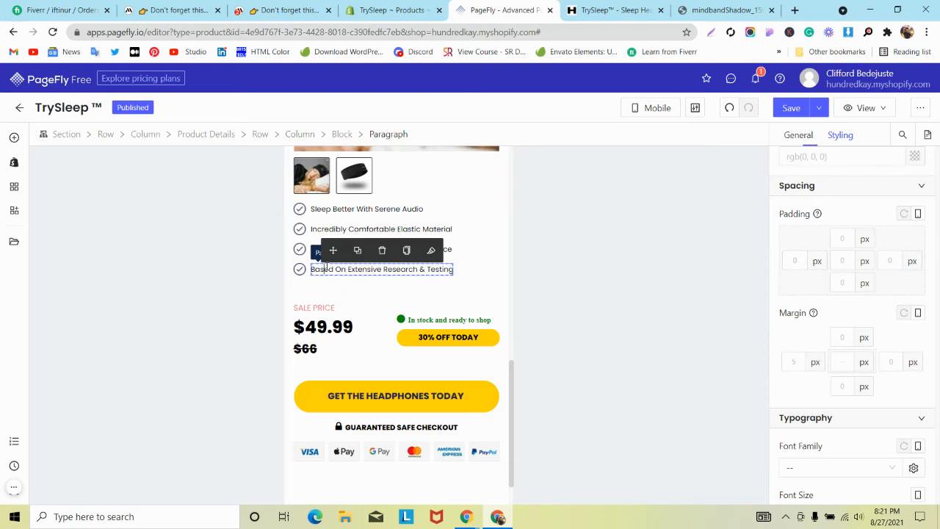
{"action": "left_click", "coordinate": [341, 133]}
{"action": "type", "text": "0"}
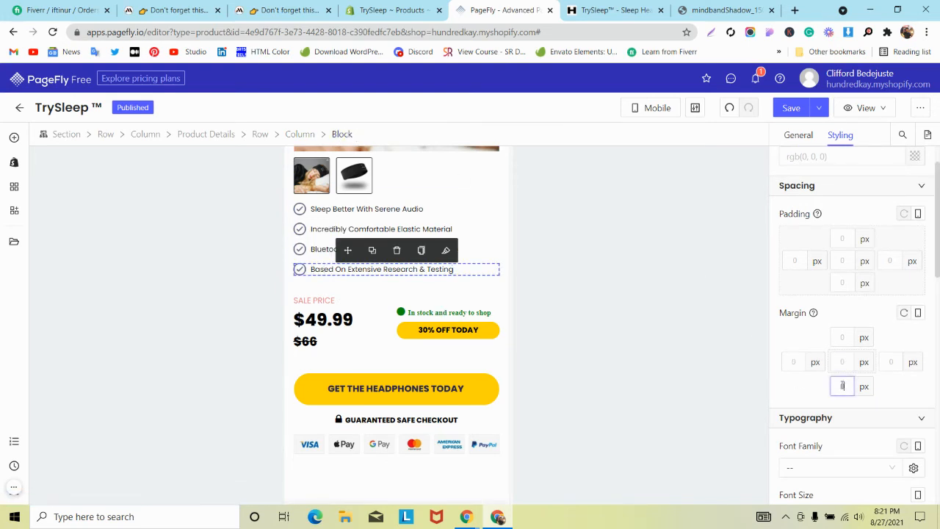
- Set the column spacing of the row holding the "GET THE HEADPHONES TODAY" button and payment badges to 0 px
{"action": "scroll", "coordinate": [363, 323], "scroll_direction": "down", "scroll_amount": 1}
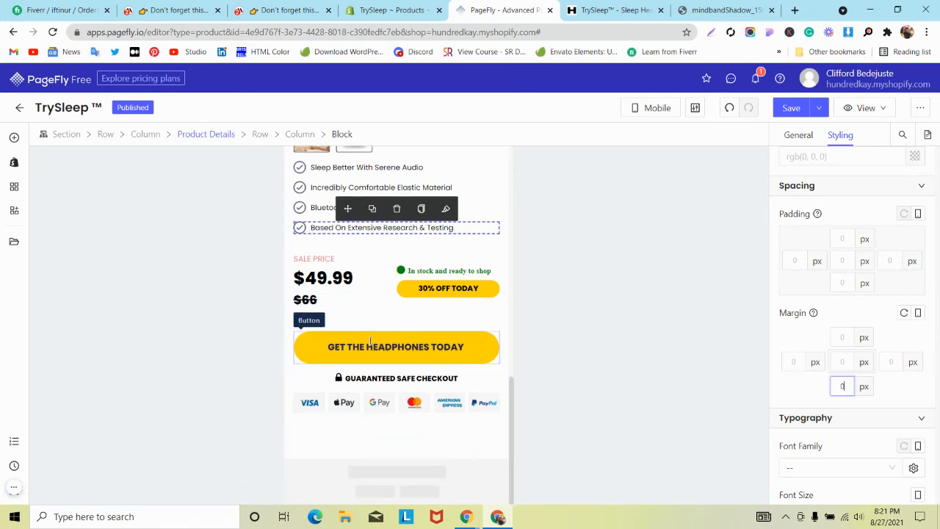
{"action": "left_click", "coordinate": [348, 318]}
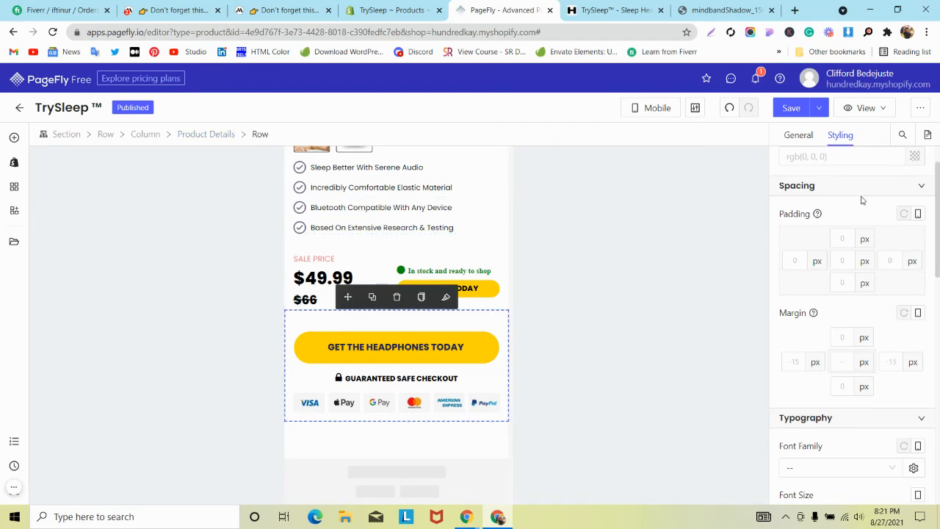
{"action": "left_click", "coordinate": [798, 137]}
{"action": "scroll", "coordinate": [854, 331], "scroll_direction": "down", "scroll_amount": 3}
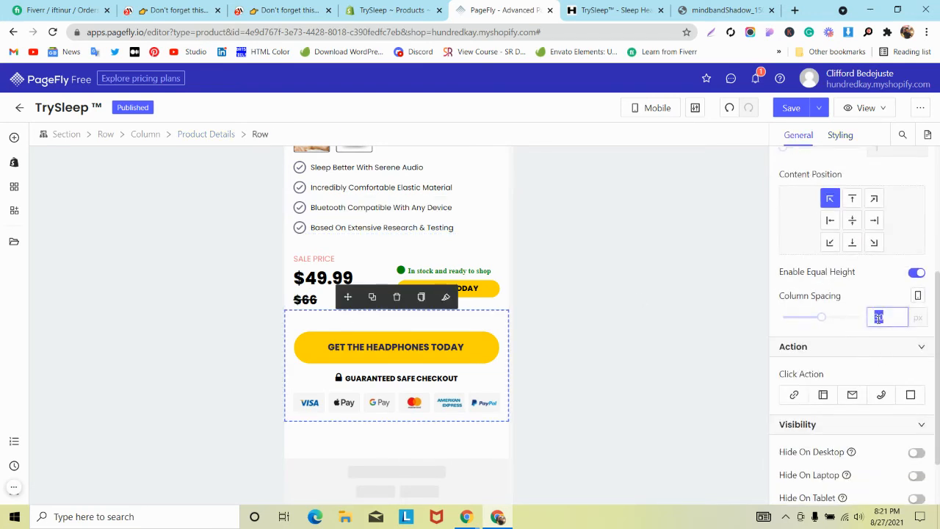
{"action": "type", "text": "0"}
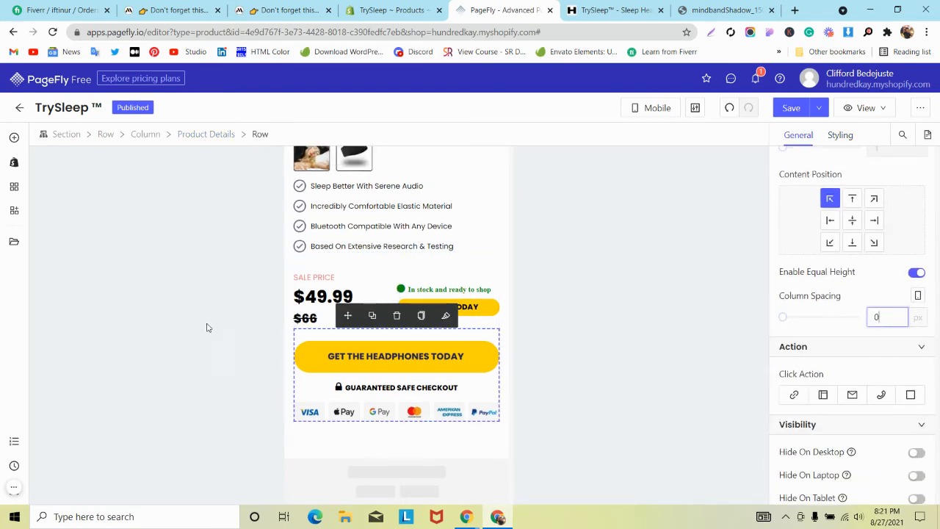
- Collapse the Default Product Details placeholder, and save and publish the TrySleep page
{"action": "scroll", "coordinate": [318, 332], "scroll_direction": "up", "scroll_amount": 3}
{"action": "scroll", "coordinate": [318, 333], "scroll_direction": "up", "scroll_amount": 5}
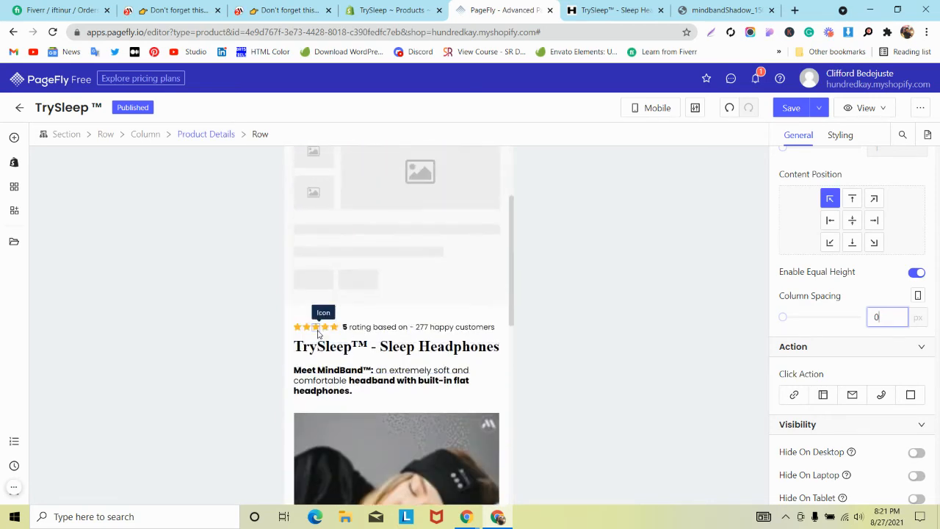
{"action": "scroll", "coordinate": [506, 197], "scroll_direction": "up", "scroll_amount": 1}
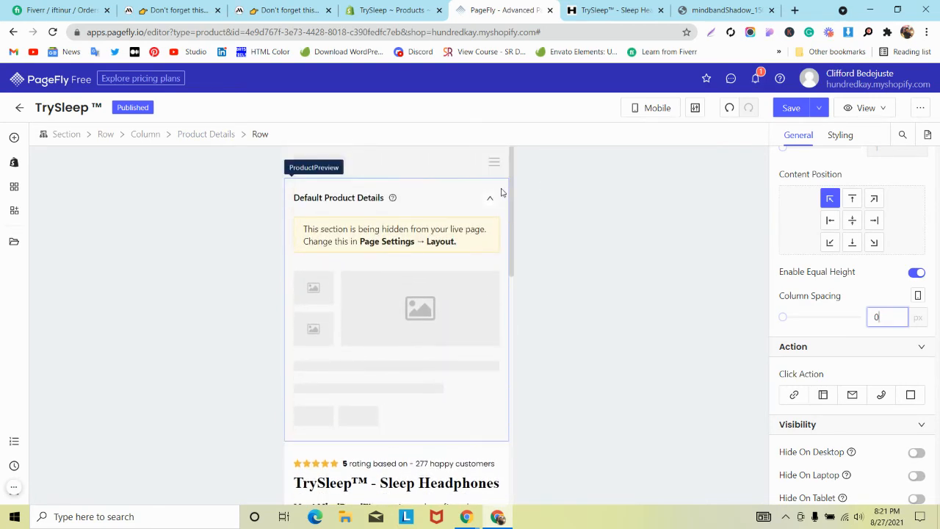
{"action": "left_click", "coordinate": [493, 200]}
{"action": "scroll", "coordinate": [492, 220], "scroll_direction": "down", "scroll_amount": 5}
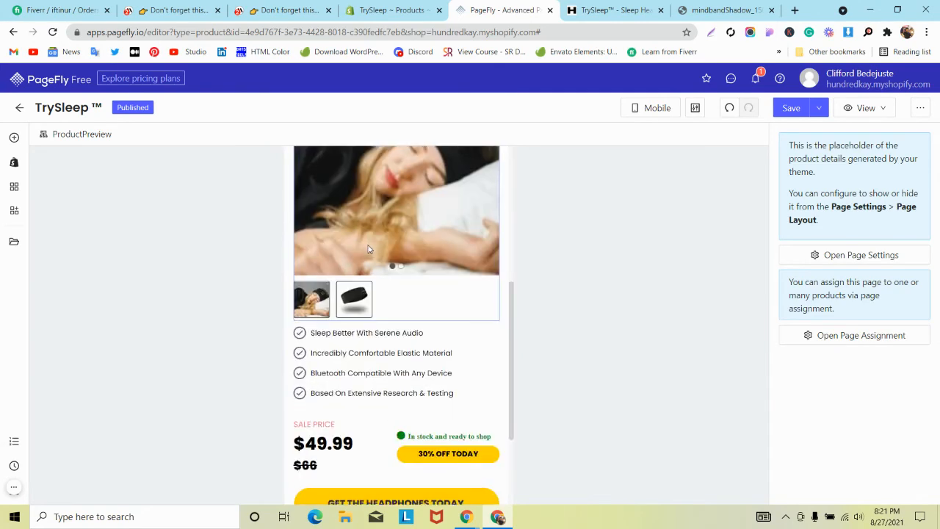
{"action": "left_click", "coordinate": [819, 108]}
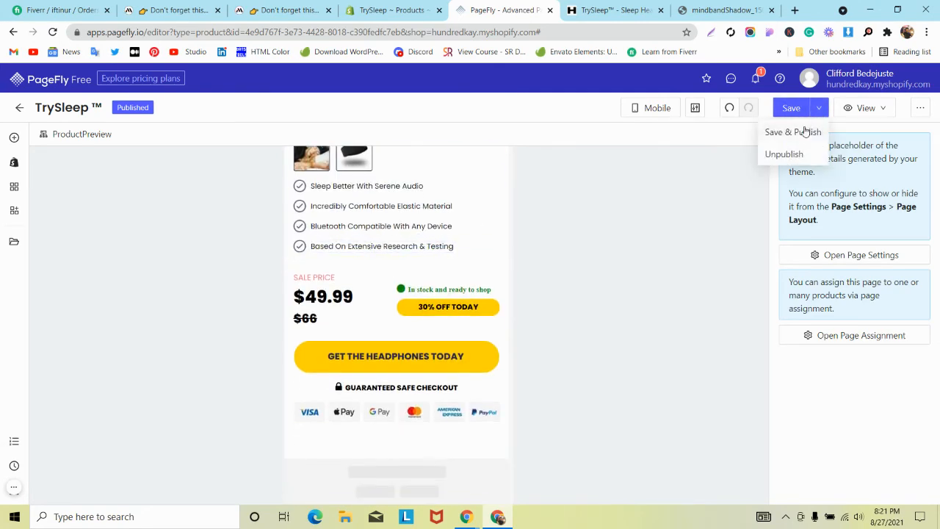
{"action": "left_click", "coordinate": [782, 130]}
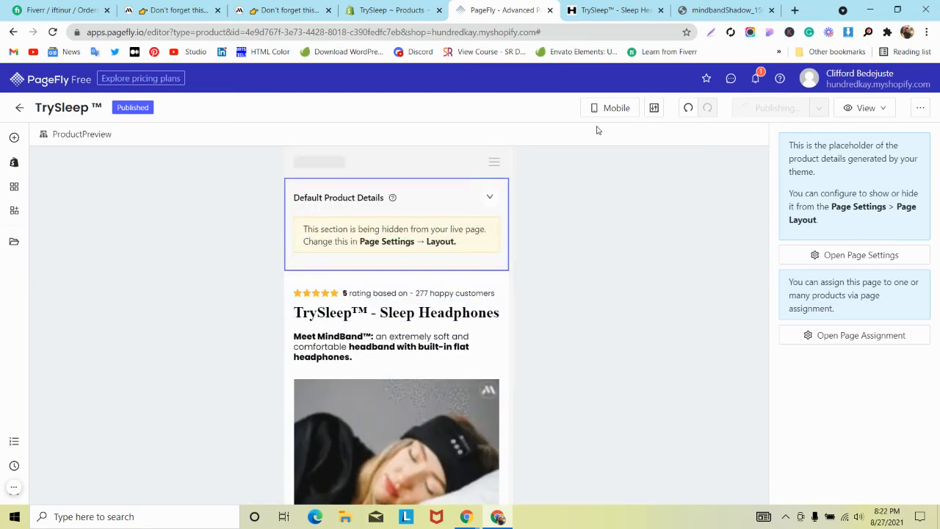
- Examine the price, bundle, button and payment badge layout in the hero section of MindBand's desktop product page
{"action": "left_click", "coordinate": [606, 114]}
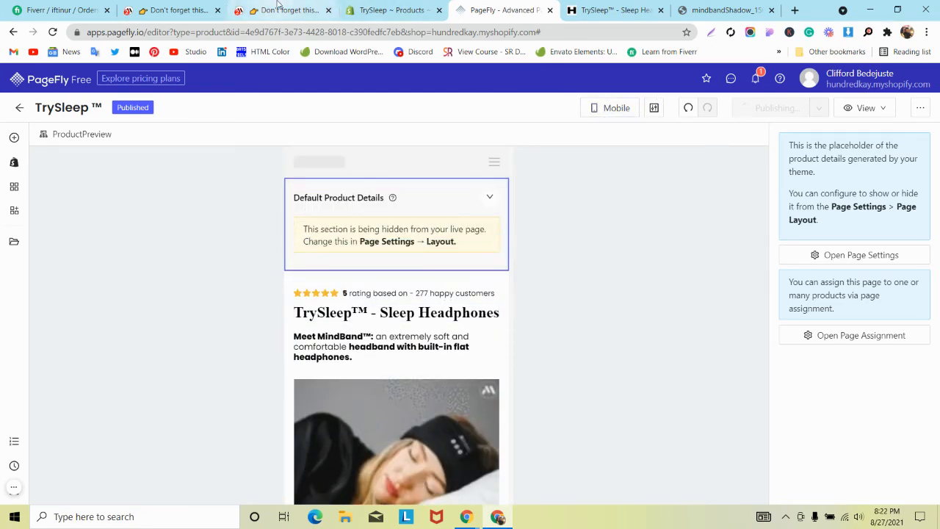
{"action": "left_click", "coordinate": [286, 11]}
{"action": "scroll", "coordinate": [264, 207], "scroll_direction": "up", "scroll_amount": 2}
{"action": "left_click", "coordinate": [152, 9]}
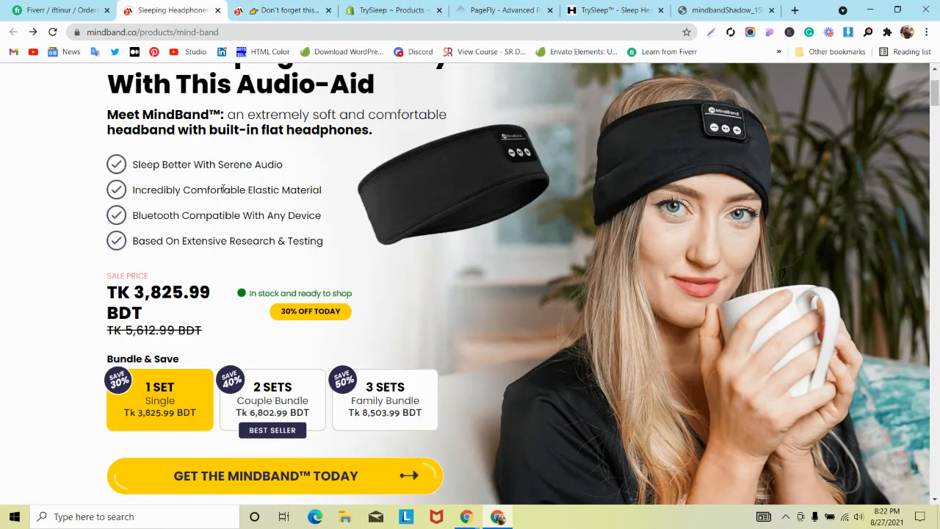
{"action": "scroll", "coordinate": [225, 193], "scroll_direction": "up", "scroll_amount": 2}
{"action": "scroll", "coordinate": [226, 194], "scroll_direction": "down", "scroll_amount": 5}
{"action": "scroll", "coordinate": [225, 193], "scroll_direction": "up", "scroll_amount": 4}
{"action": "scroll", "coordinate": [225, 194], "scroll_direction": "down", "scroll_amount": 3}
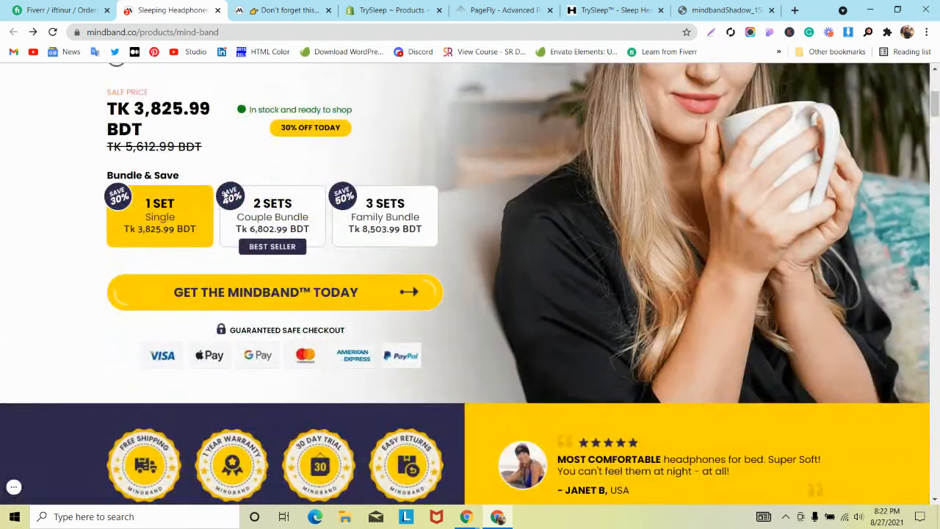
{"action": "scroll", "coordinate": [226, 194], "scroll_direction": "up", "scroll_amount": 3}
- Return to PageFly, publish the TrySleep page again and switch the editor's device view to All Devices
{"action": "left_click", "coordinate": [507, 10]}
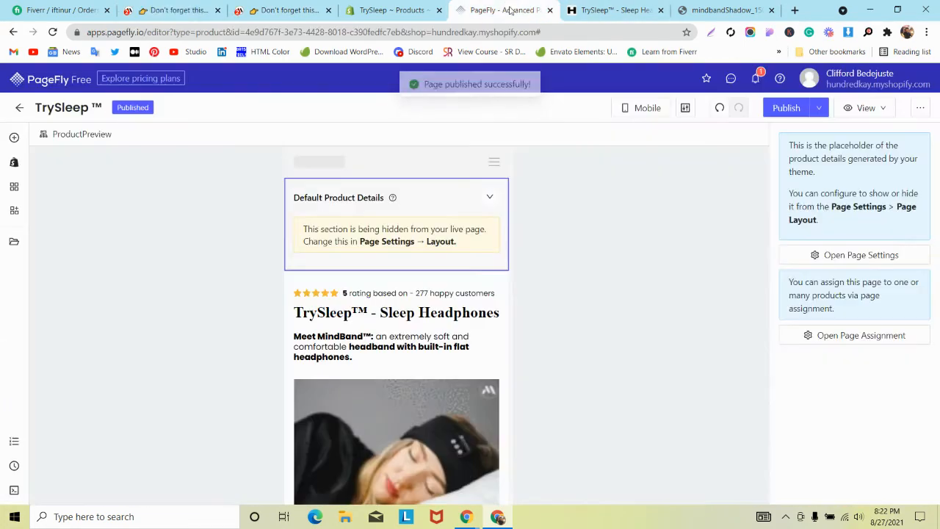
{"action": "left_click", "coordinate": [819, 108]}
{"action": "left_click", "coordinate": [795, 131]}
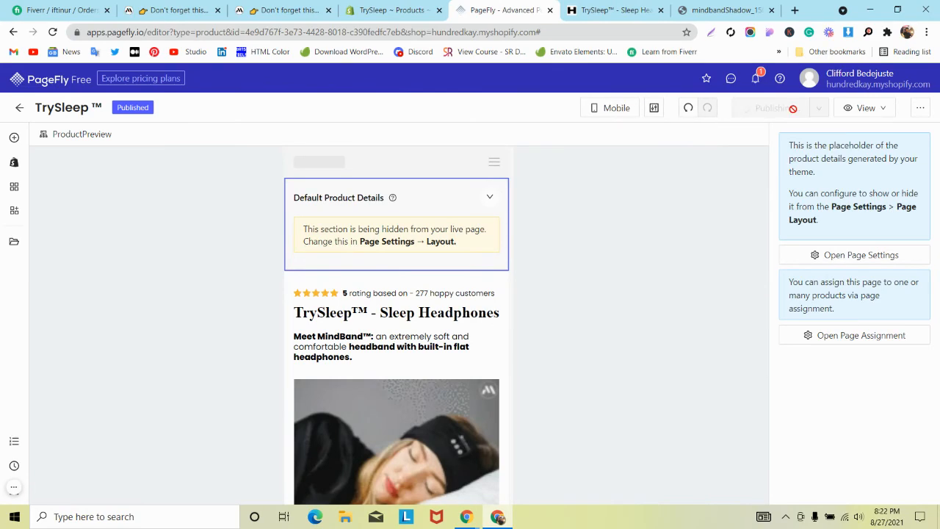
{"action": "scroll", "coordinate": [381, 171], "scroll_direction": "down", "scroll_amount": 2}
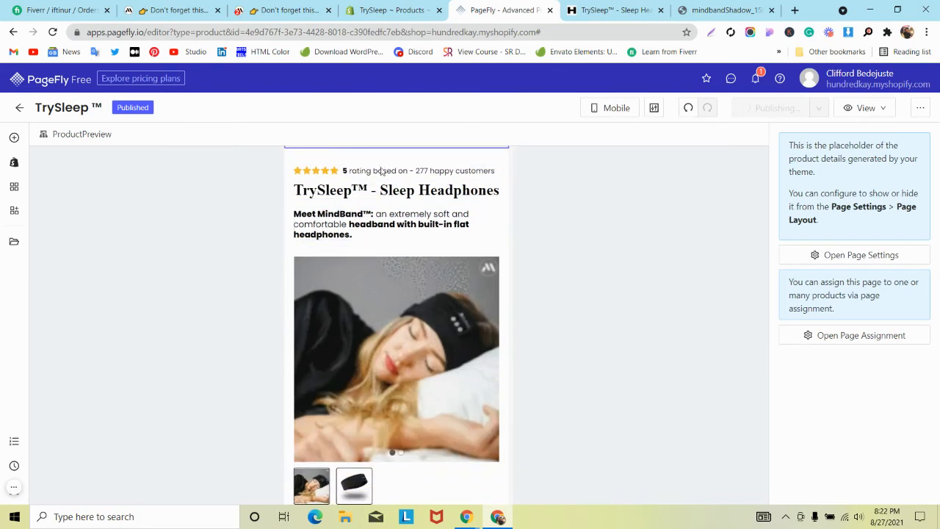
{"action": "left_click", "coordinate": [617, 108]}
{"action": "left_click", "coordinate": [606, 130]}
{"action": "scroll", "coordinate": [294, 235], "scroll_direction": "down", "scroll_amount": 1}
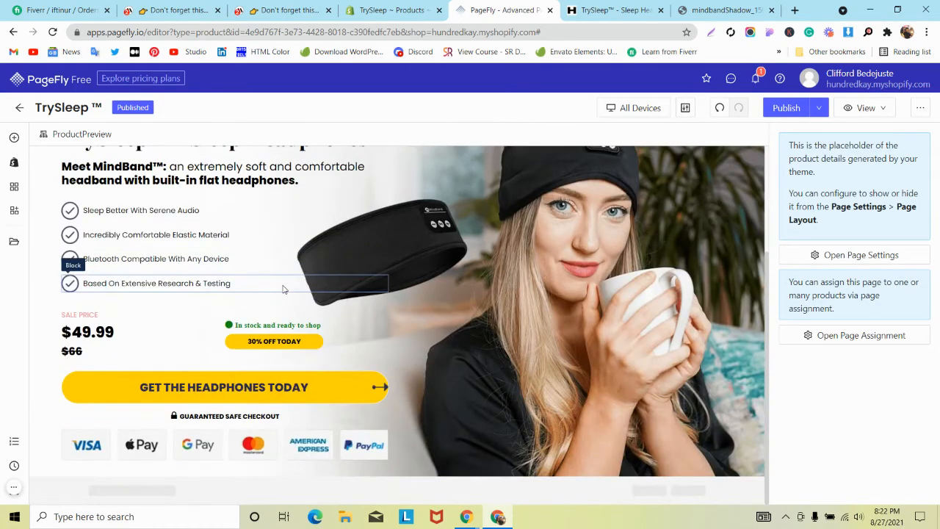
- Compare the payment badges on MindBand's desktop page with the badges image in PageFly, selecting that image
{"action": "key", "text": "ctrl+2"}
{"action": "scroll", "coordinate": [223, 159], "scroll_direction": "down", "scroll_amount": 3}
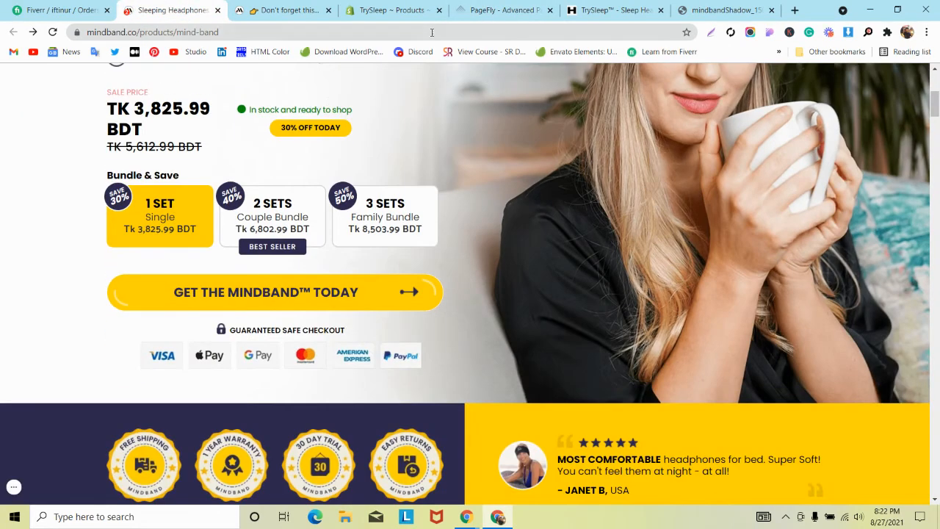
{"action": "key", "text": "ctrl+5"}
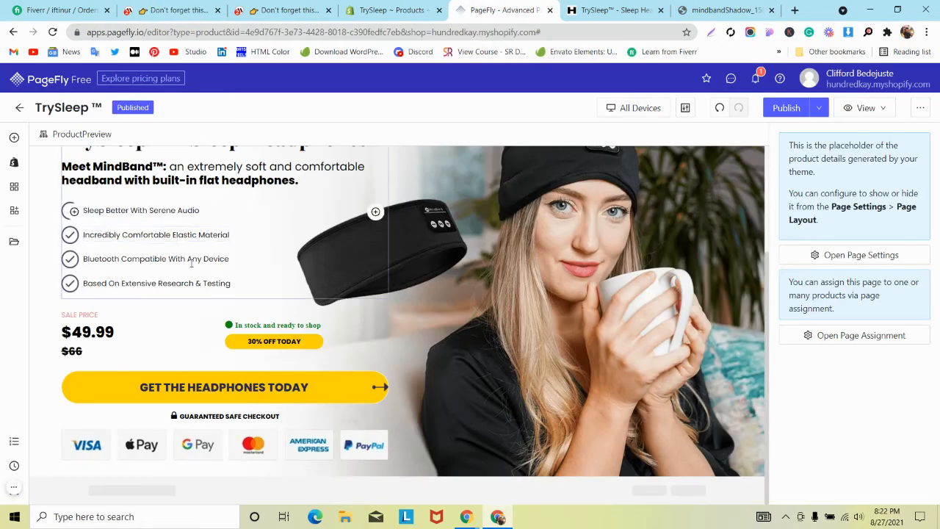
{"action": "left_click", "coordinate": [206, 444]}
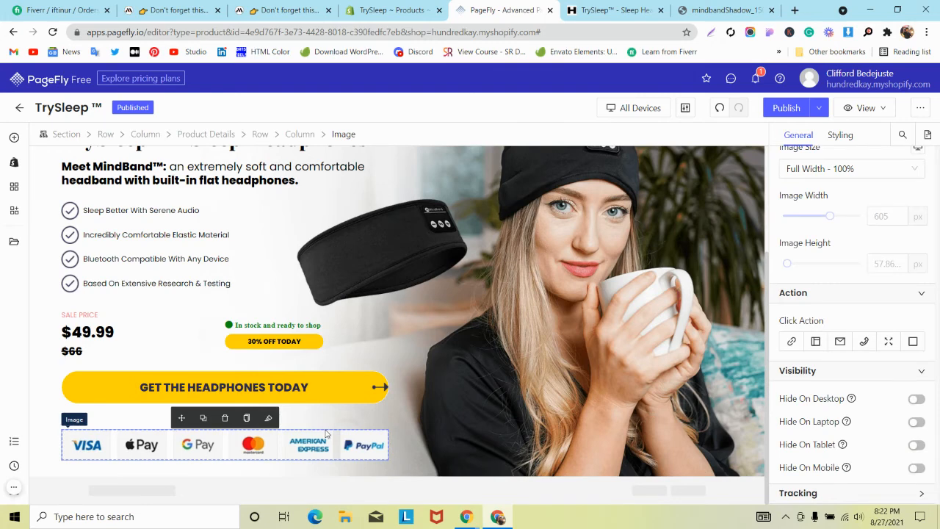
{"action": "key", "text": "ctrl+2"}
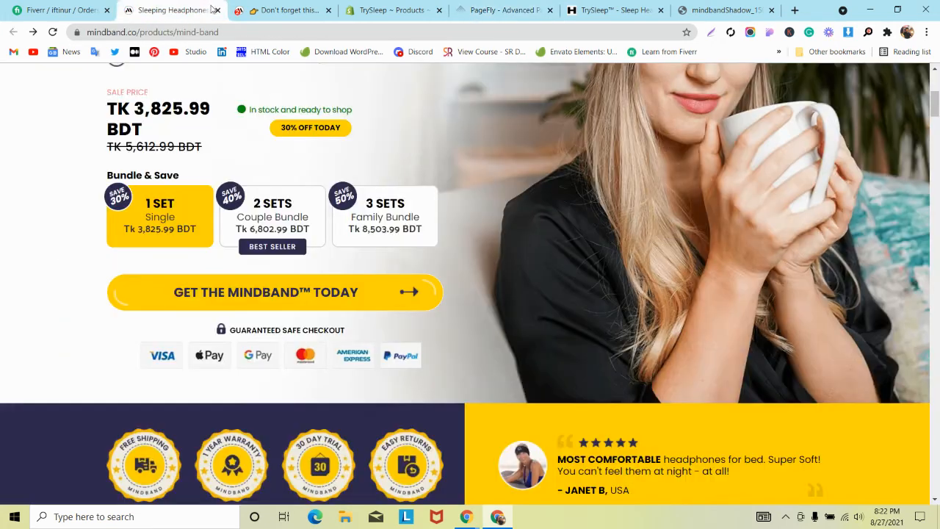
{"action": "key", "text": "ctrl+5"}
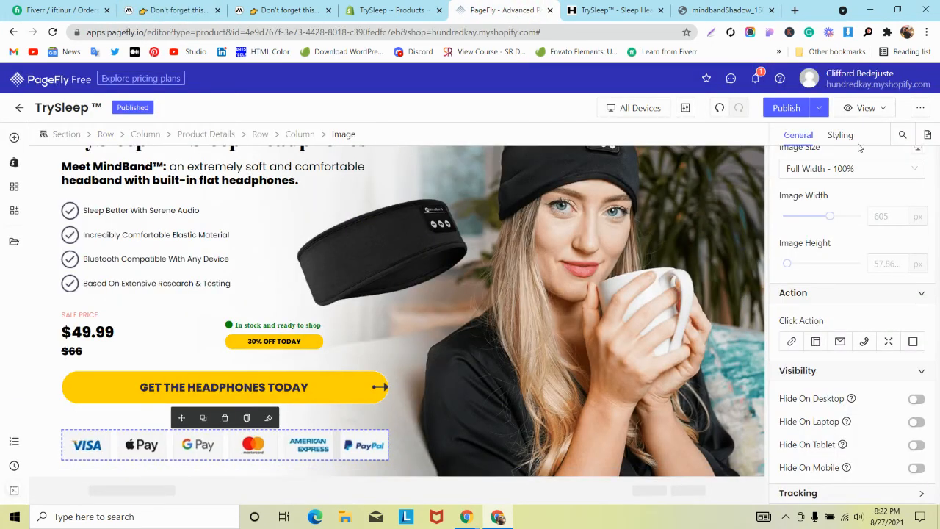
- Set the left and right padding of the payment badges image to 25 px, and save and publish the page
{"action": "left_click", "coordinate": [841, 136]}
{"action": "scroll", "coordinate": [829, 241], "scroll_direction": "up", "scroll_amount": 3}
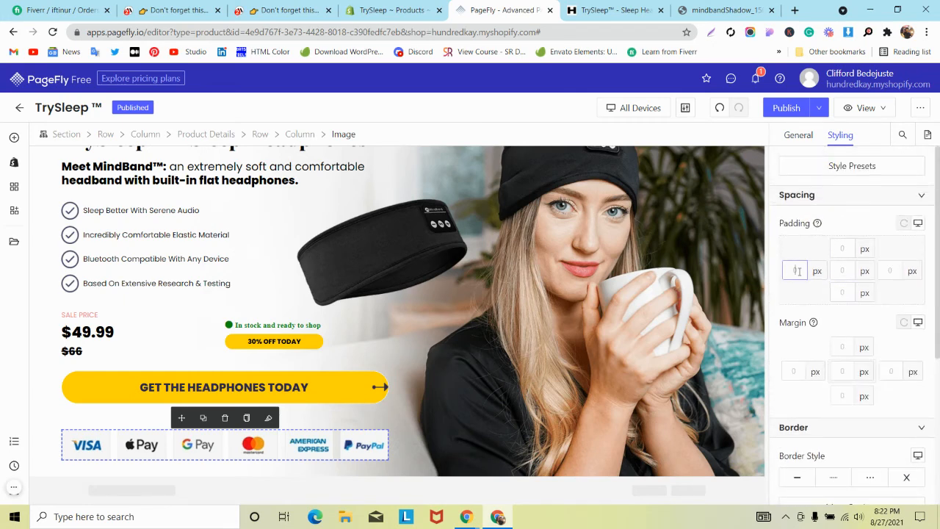
{"action": "type", "text": "15"}
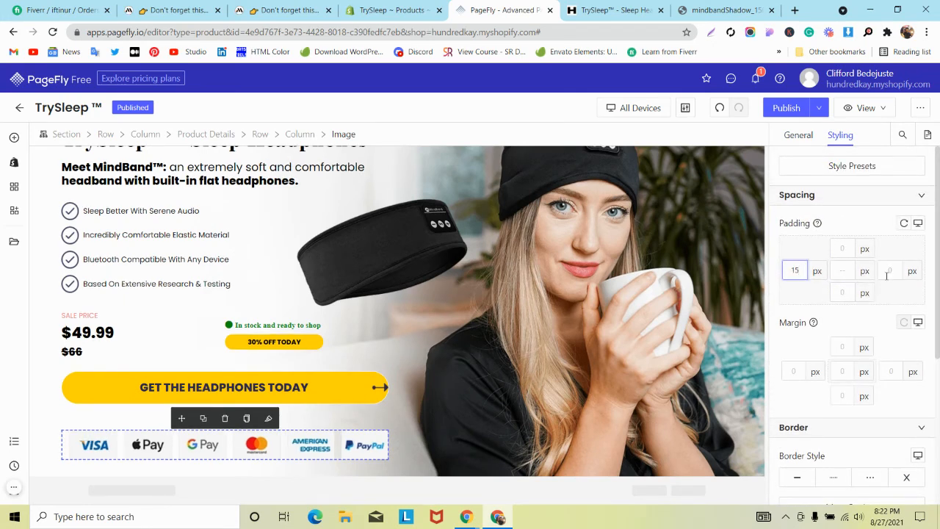
{"action": "left_click", "coordinate": [889, 271]}
{"action": "type", "text": "15"}
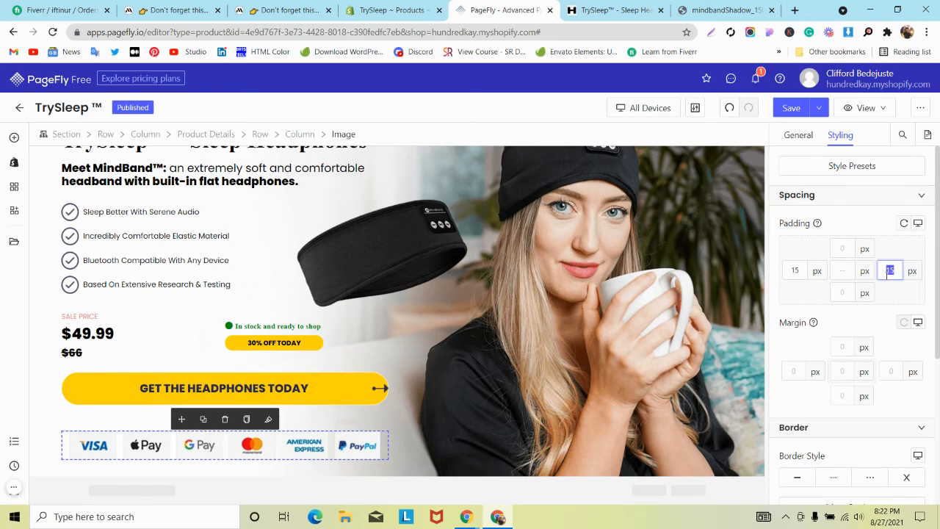
{"action": "type", "text": "25"}
{"action": "double_click", "coordinate": [794, 270]}
{"action": "type", "text": "25"}
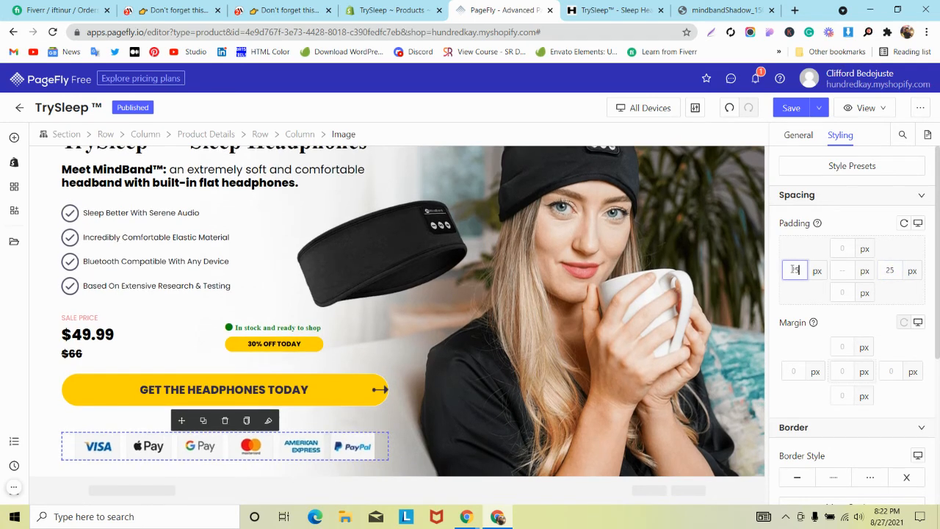
{"action": "left_click", "coordinate": [819, 108]}
{"action": "left_click", "coordinate": [794, 130]}
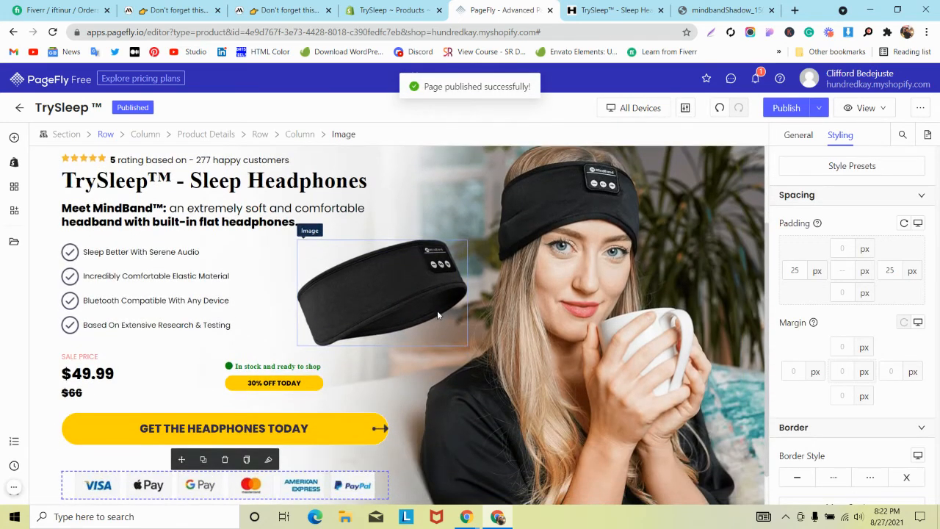
- Check the hero section in the Mobile device view and open the live TrySleep product page
{"action": "left_click", "coordinate": [639, 108]}
{"action": "left_click", "coordinate": [636, 192]}
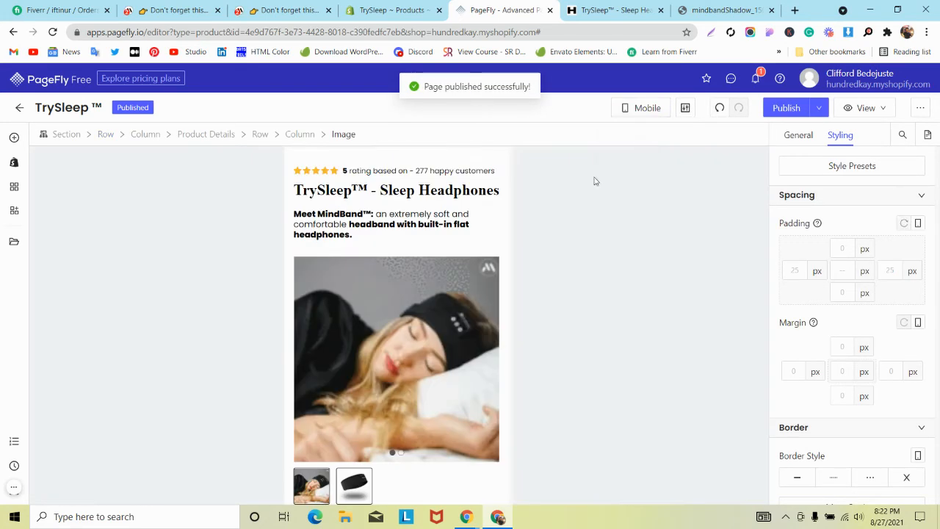
{"action": "scroll", "coordinate": [595, 182], "scroll_direction": "down", "scroll_amount": 5}
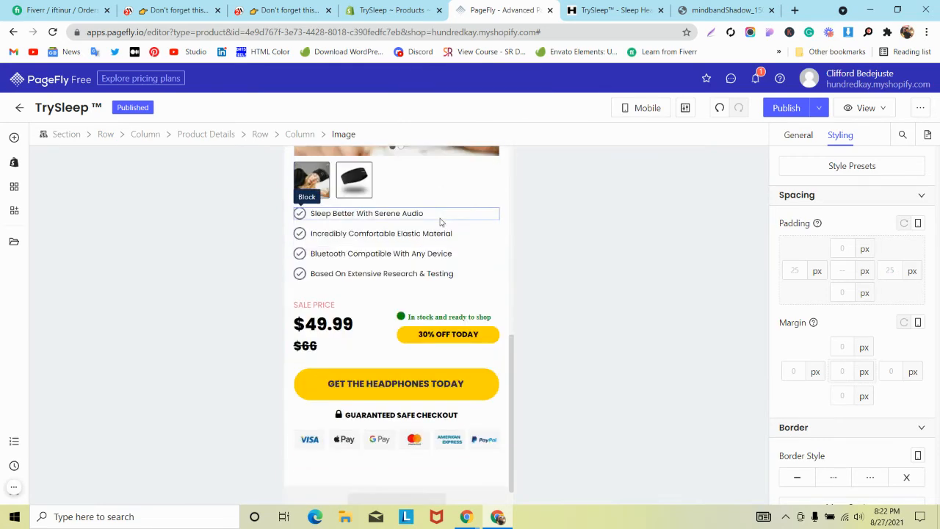
{"action": "left_click", "coordinate": [849, 116]}
{"action": "left_click", "coordinate": [850, 155]}
{"action": "left_click", "coordinate": [674, 11]}
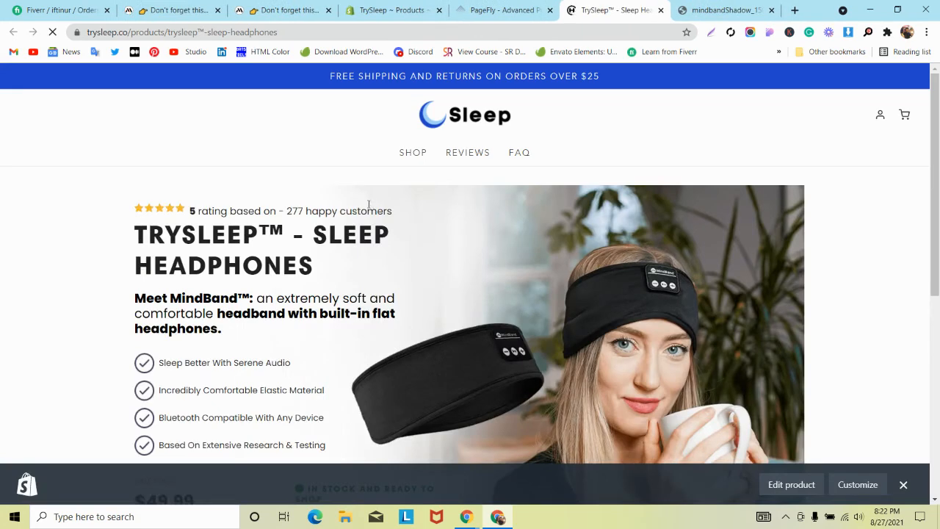
- Dismiss the store admin bar on the live TrySleep product page and review the hero section down to the footer
{"action": "left_click", "coordinate": [904, 485]}
{"action": "scroll", "coordinate": [375, 287], "scroll_direction": "down", "scroll_amount": 2}
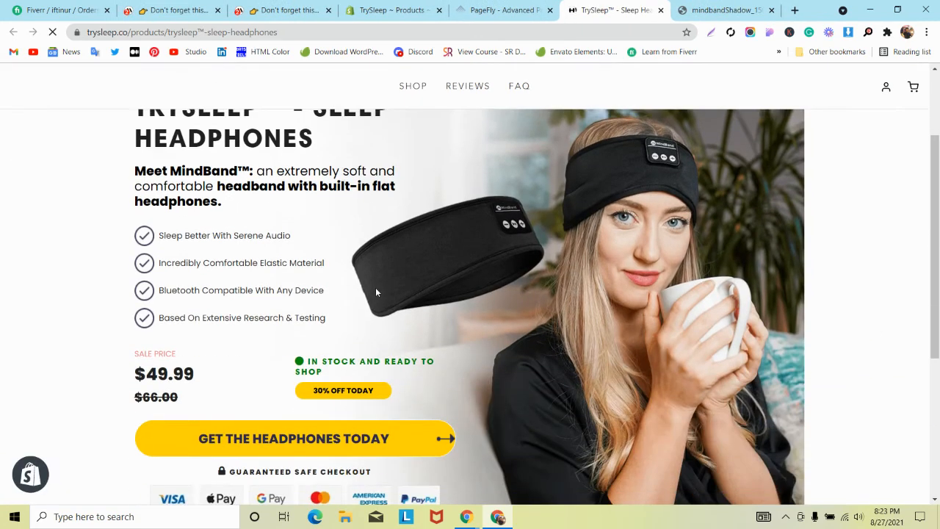
{"action": "scroll", "coordinate": [378, 293], "scroll_direction": "down", "scroll_amount": 6}
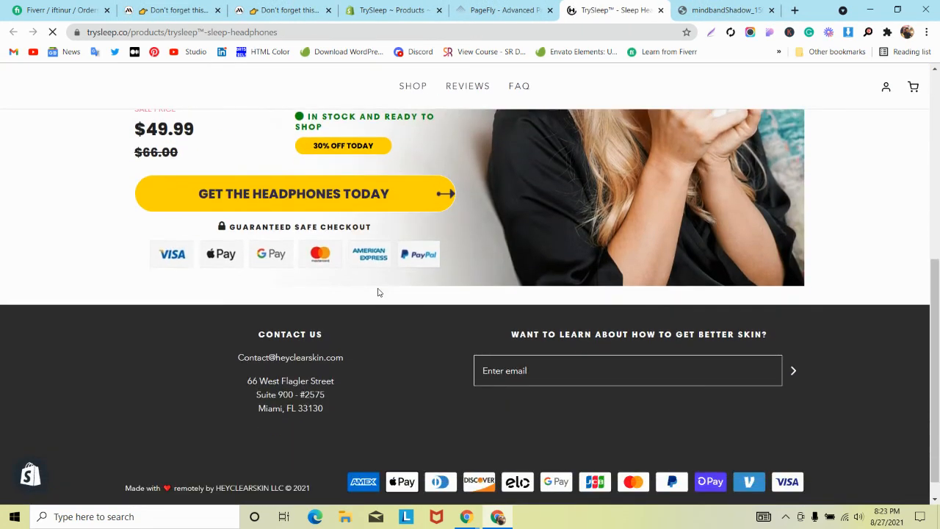
{"action": "scroll", "coordinate": [537, 241], "scroll_direction": "up", "scroll_amount": 2}
- Return to PageFly, remove the arrow background image from the headphones button for All Devices, and save and publish the page
{"action": "left_click", "coordinate": [503, 10]}
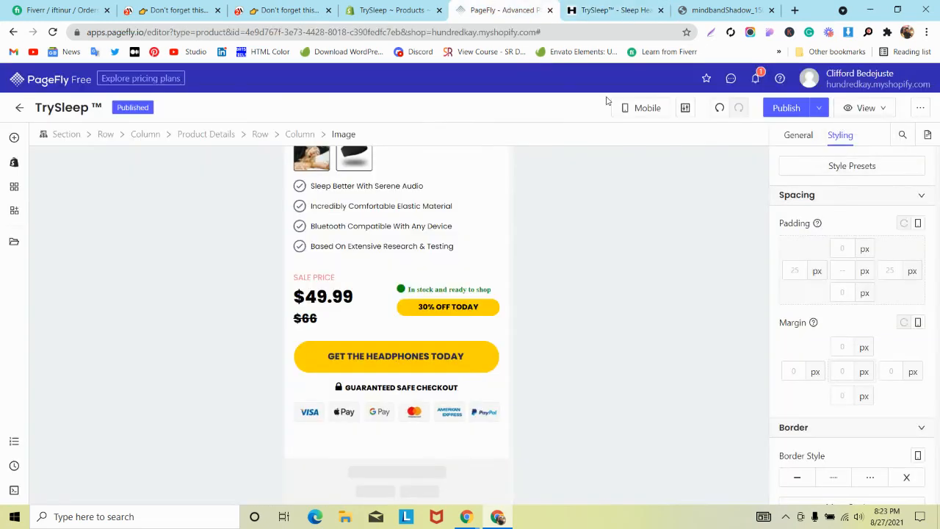
{"action": "left_click", "coordinate": [644, 109]}
{"action": "scroll", "coordinate": [430, 189], "scroll_direction": "down", "scroll_amount": 1}
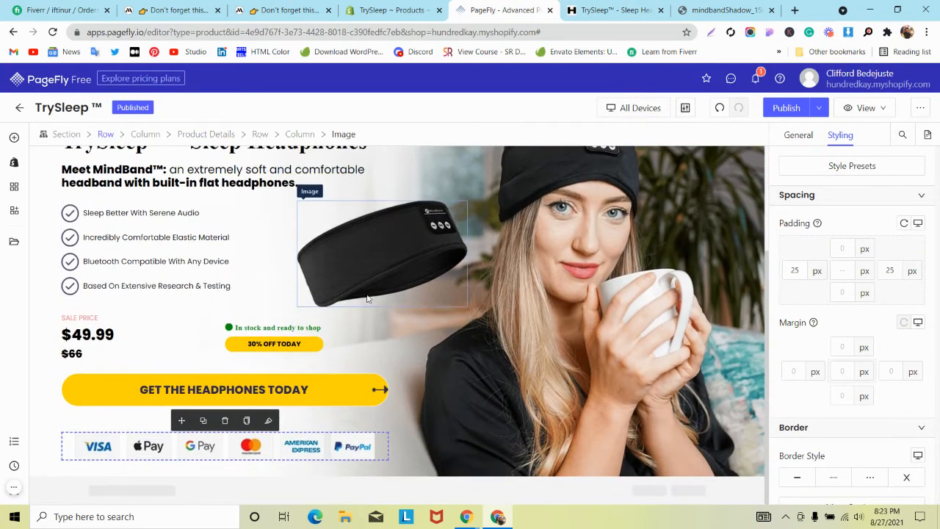
{"action": "left_click", "coordinate": [352, 385]}
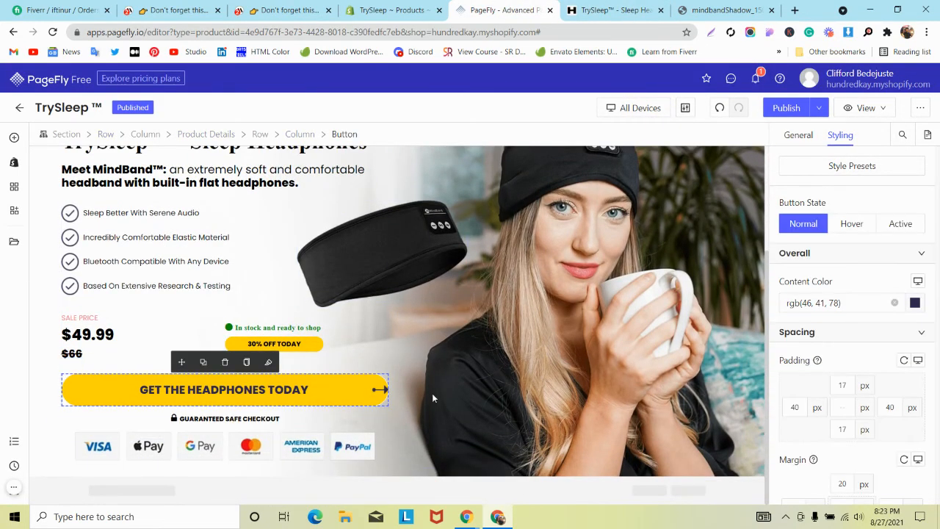
{"action": "scroll", "coordinate": [876, 317], "scroll_direction": "down", "scroll_amount": 8}
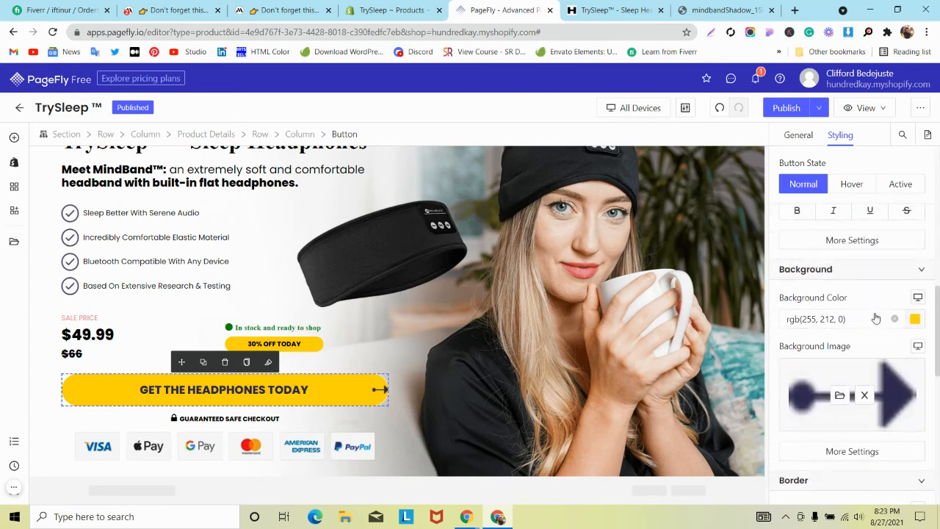
{"action": "left_click", "coordinate": [864, 396]}
{"action": "left_click", "coordinate": [819, 110]}
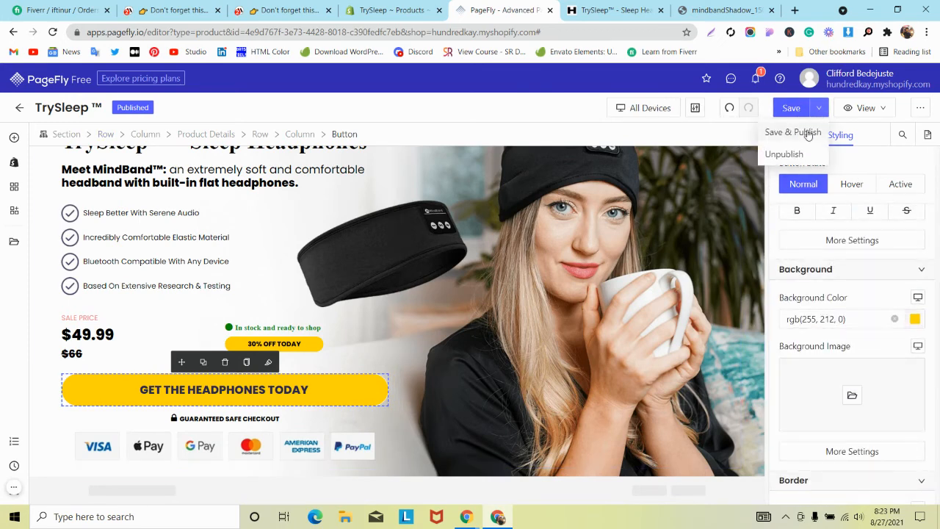
{"action": "left_click", "coordinate": [791, 130]}
- Inspect the live TrySleep page in the browser's developer tools, emulating an iPhone 6/7/8 Plus
{"action": "left_click", "coordinate": [610, 9]}
{"action": "scroll", "coordinate": [503, 161], "scroll_direction": "down", "scroll_amount": 2}
{"action": "scroll", "coordinate": [503, 162], "scroll_direction": "up", "scroll_amount": 10}
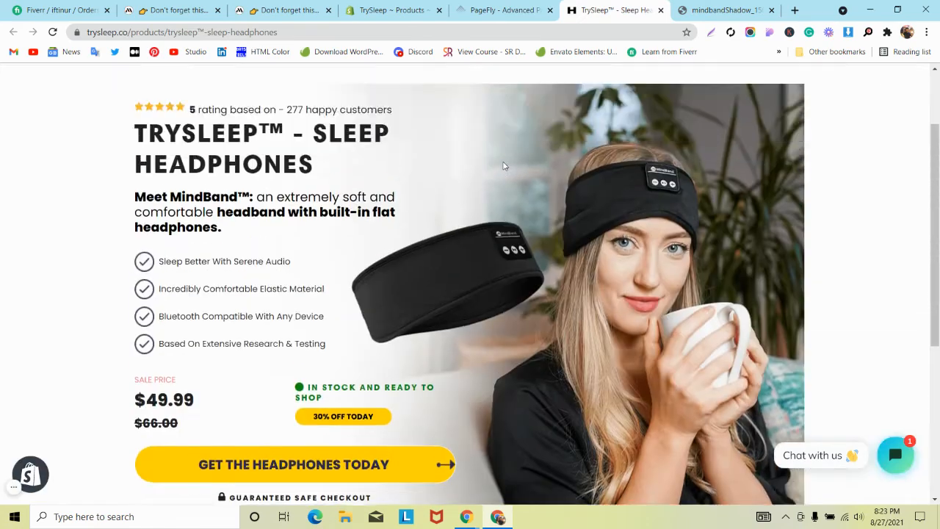
{"action": "scroll", "coordinate": [503, 162], "scroll_direction": "down", "scroll_amount": 10}
{"action": "right_click", "coordinate": [504, 162]}
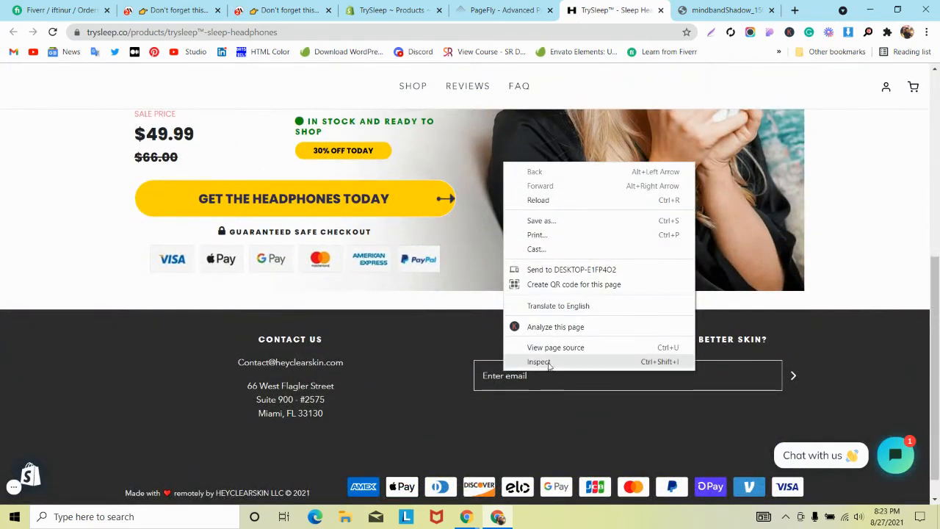
{"action": "left_click", "coordinate": [549, 368]}
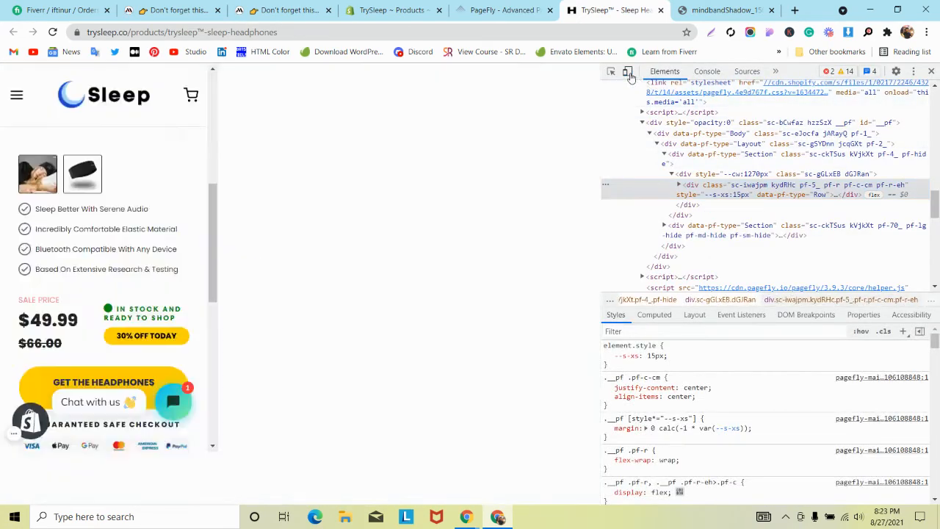
{"action": "left_click", "coordinate": [627, 70]}
{"action": "left_click", "coordinate": [628, 70]}
{"action": "scroll", "coordinate": [307, 194], "scroll_direction": "up", "scroll_amount": 5}
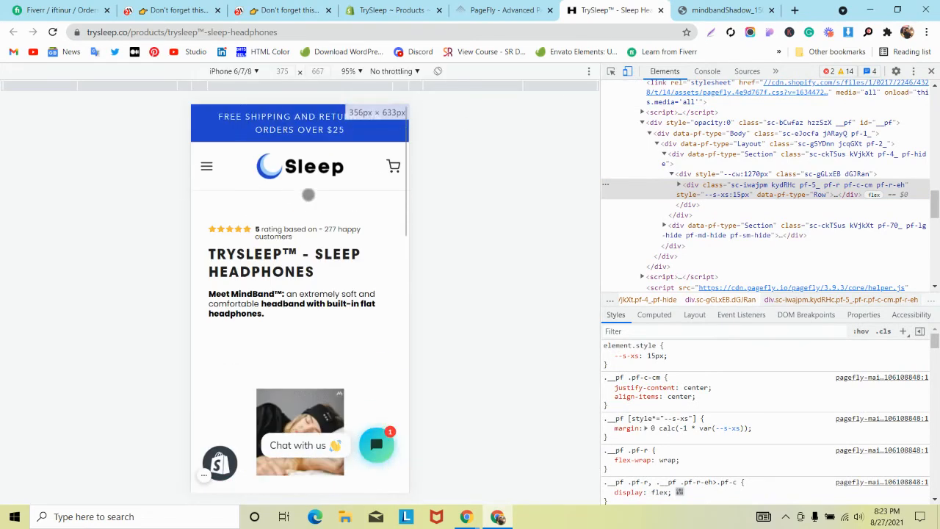
{"action": "left_click", "coordinate": [247, 70]}
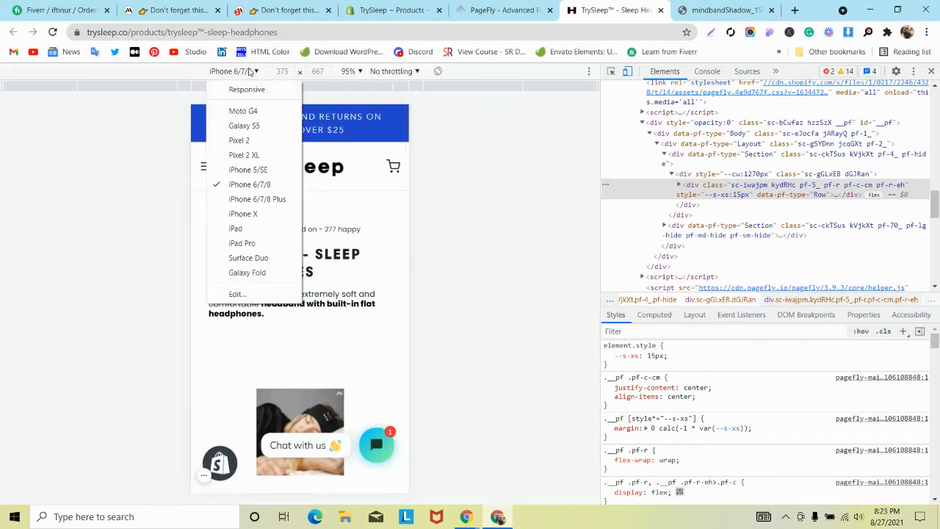
{"action": "left_click", "coordinate": [258, 200]}
- Review the emulated mobile layout from the title and product image to the payment badges
{"action": "scroll", "coordinate": [262, 213], "scroll_direction": "down", "scroll_amount": 8}
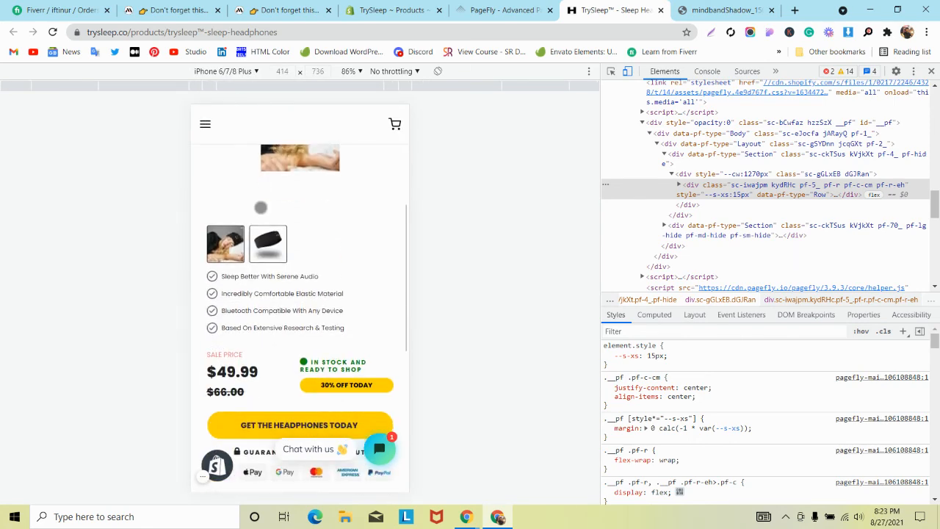
{"action": "scroll", "coordinate": [262, 214], "scroll_direction": "up", "scroll_amount": 10}
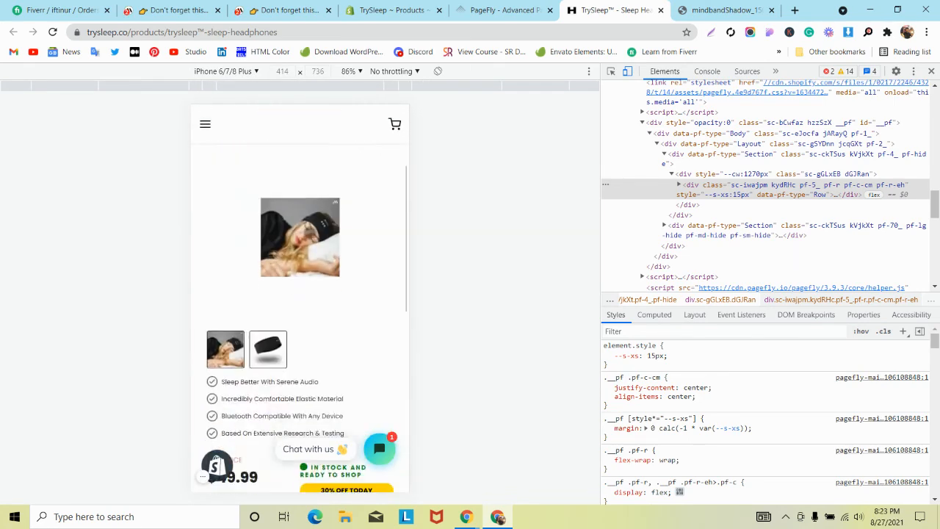
{"action": "scroll", "coordinate": [310, 231], "scroll_direction": "down", "scroll_amount": 10}
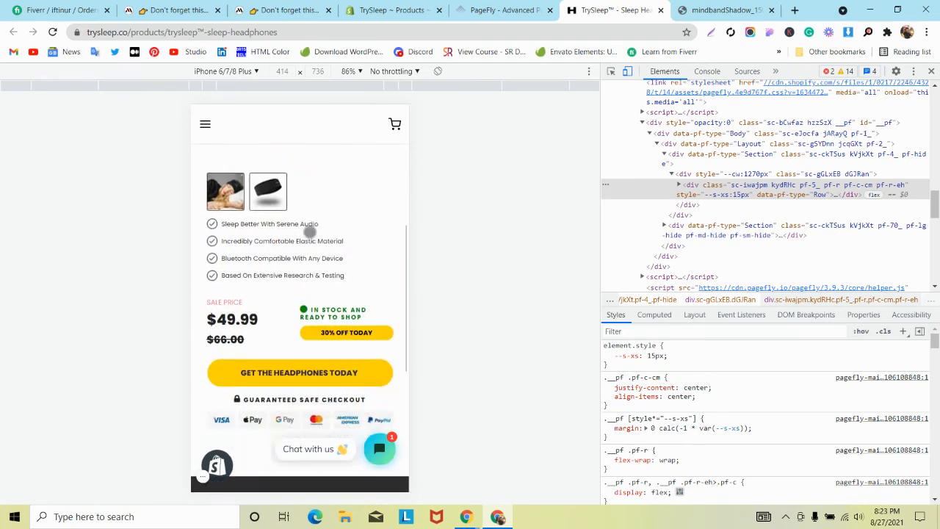
{"action": "scroll", "coordinate": [311, 231], "scroll_direction": "up", "scroll_amount": 10}
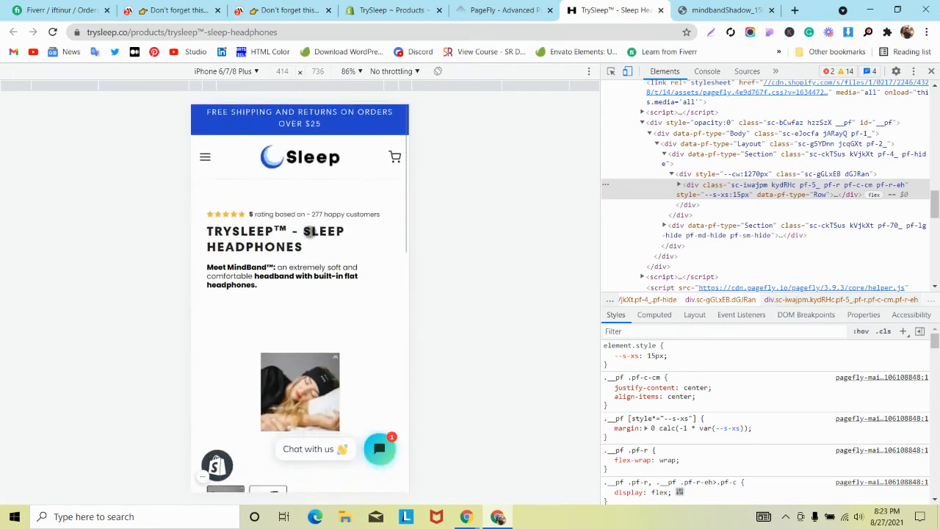
{"action": "scroll", "coordinate": [309, 232], "scroll_direction": "down", "scroll_amount": 3}
{"action": "scroll", "coordinate": [308, 232], "scroll_direction": "up", "scroll_amount": 2}
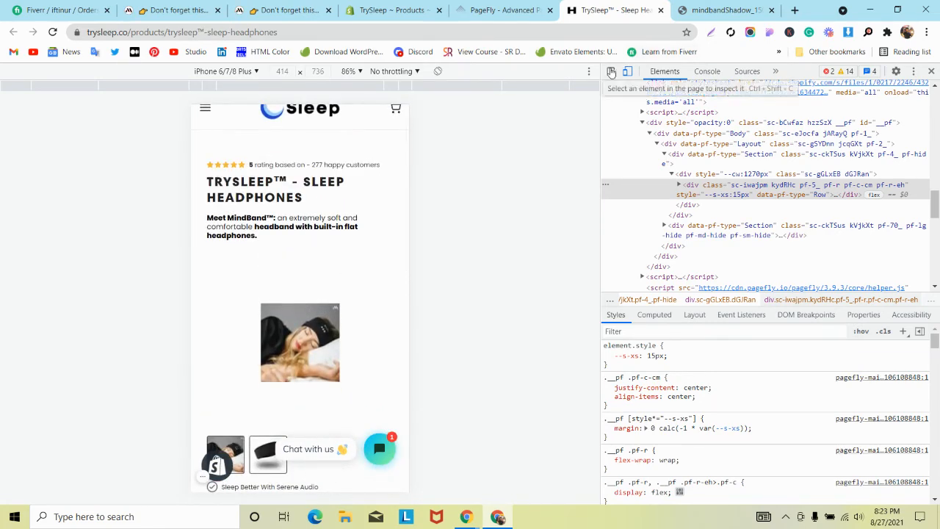
- Inspect the main product image and the height style of its pmw wrapper
{"action": "left_click", "coordinate": [301, 338]}
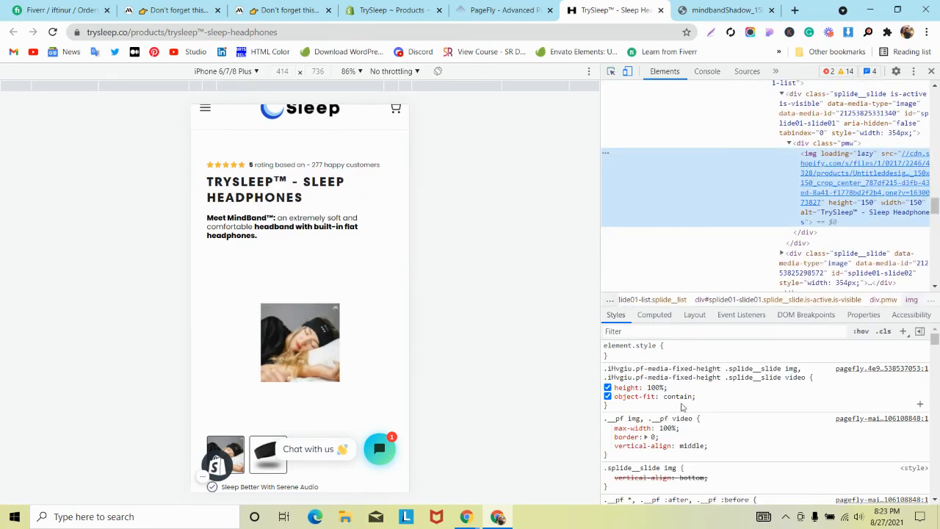
{"action": "mouse_move", "coordinate": [857, 171]}
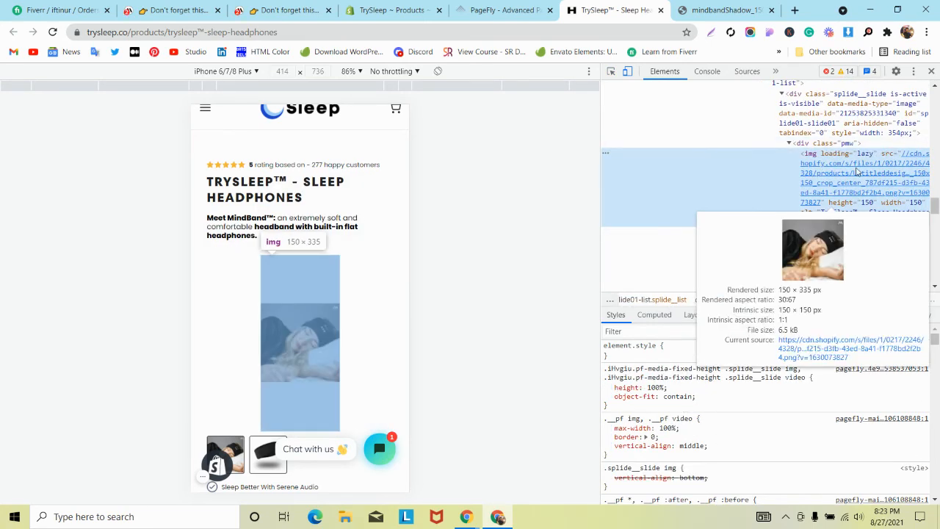
{"action": "left_click", "coordinate": [848, 145]}
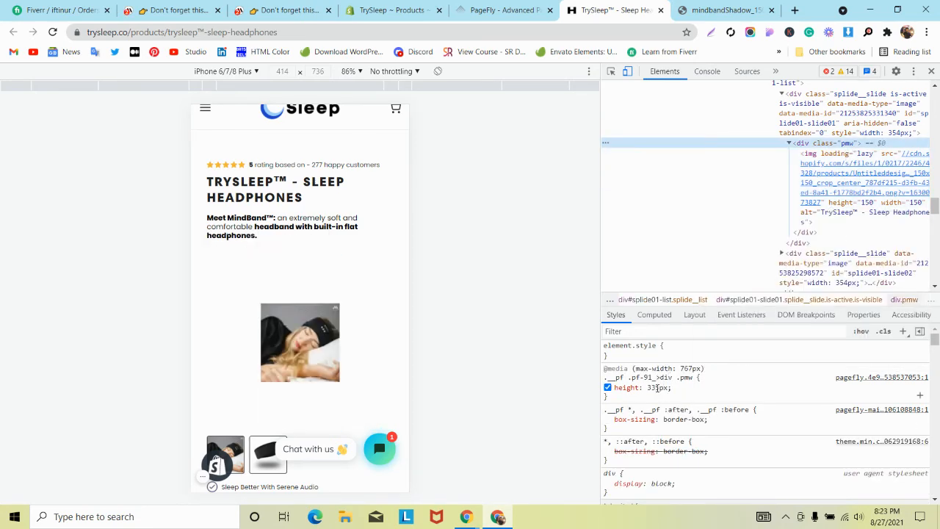
- Switch to PageFly's Mobile device view and check the Product Media element's general height settings
{"action": "left_click", "coordinate": [499, 6]}
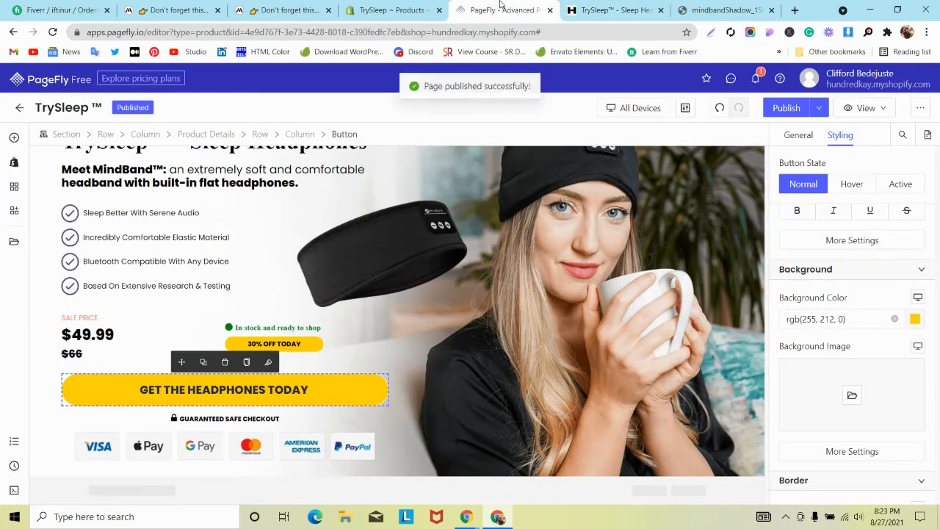
{"action": "left_click", "coordinate": [633, 109]}
{"action": "left_click", "coordinate": [628, 189]}
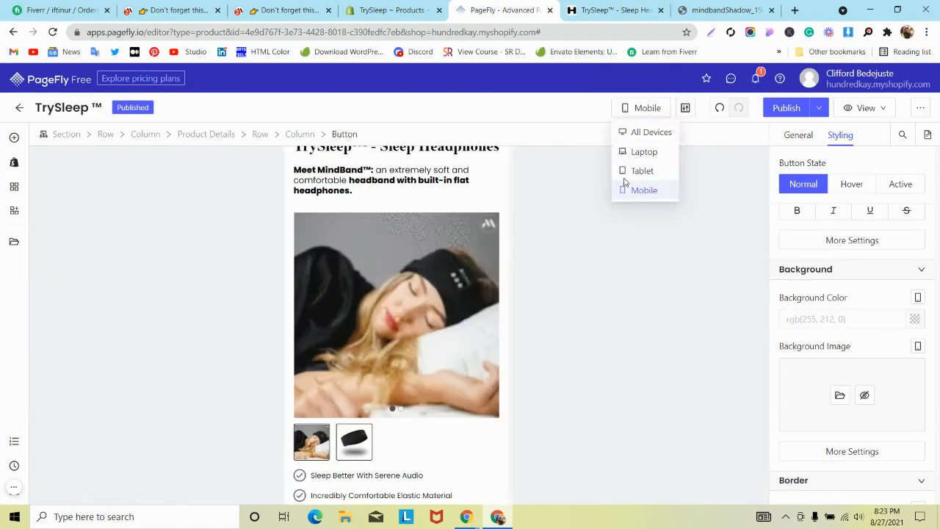
{"action": "left_click", "coordinate": [396, 252]}
{"action": "left_click", "coordinate": [789, 139]}
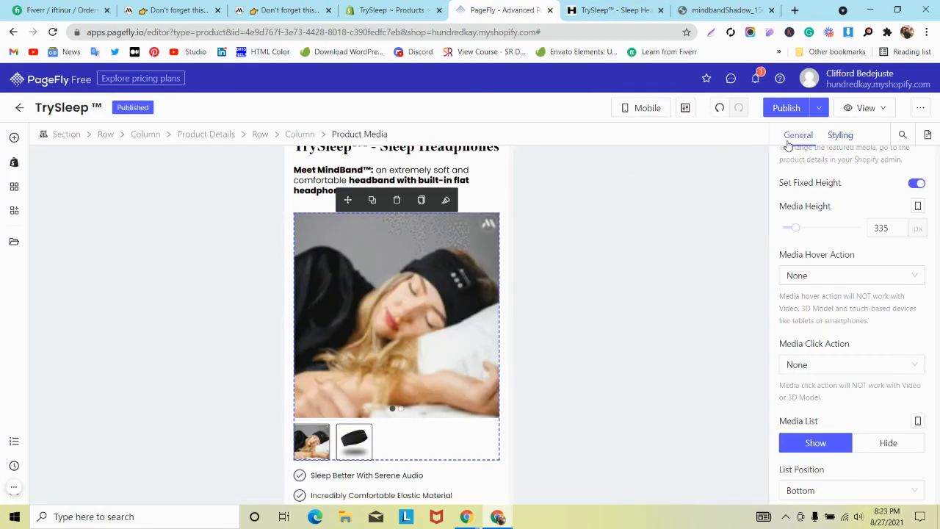
- Return to the live page and disable the pmw wrapper's height declaration to test its effect on the image spacing
{"action": "left_click", "coordinate": [635, 9]}
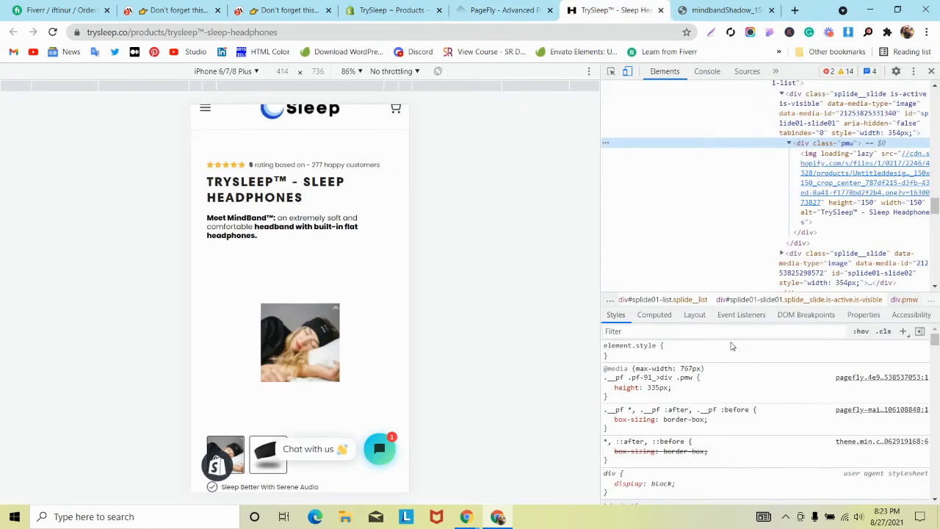
{"action": "left_click", "coordinate": [608, 388]}
{"action": "left_click", "coordinate": [607, 387]}
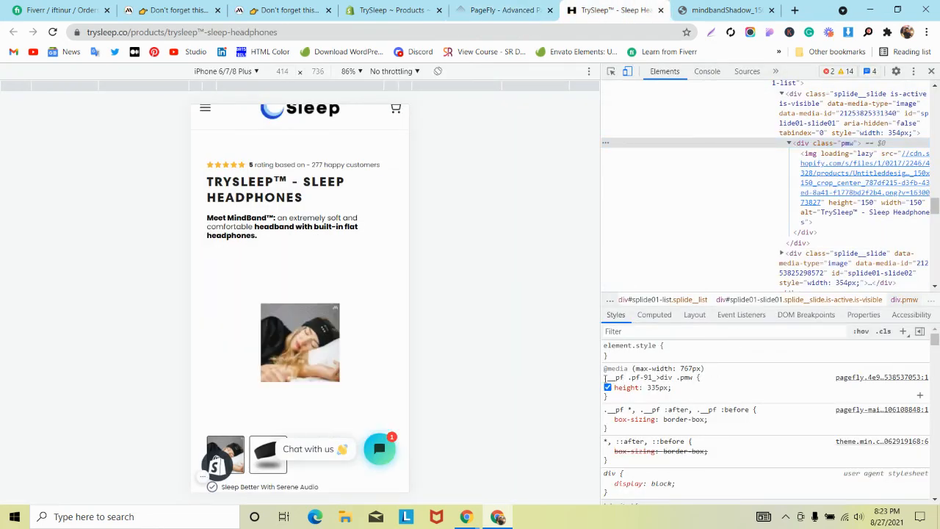
{"action": "left_click", "coordinate": [606, 377]}
{"action": "left_click", "coordinate": [608, 387]}
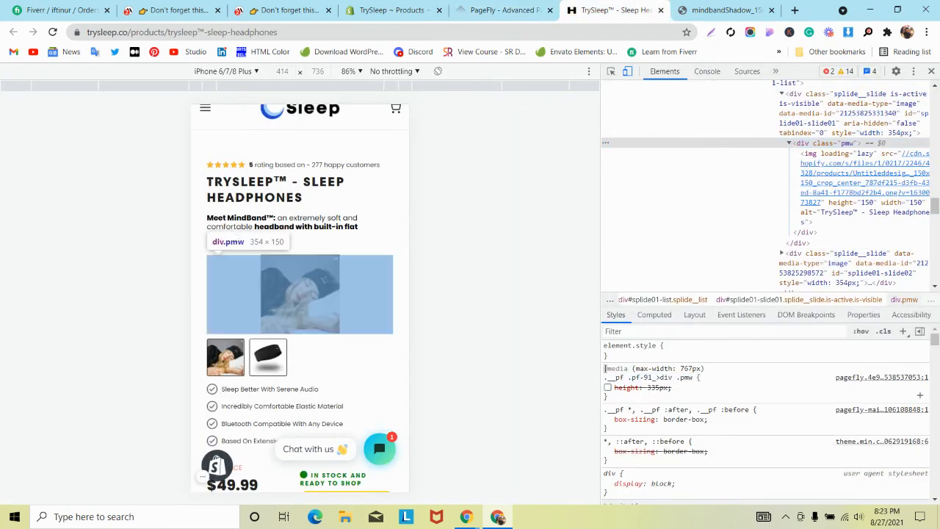
- Re-enable the pmw height declaration and copy the whole max-width 767px media rule
{"action": "left_click_drag", "start_coordinate": [606, 369], "coordinate": [618, 398]}
{"action": "key", "text": "ctrl+c"}
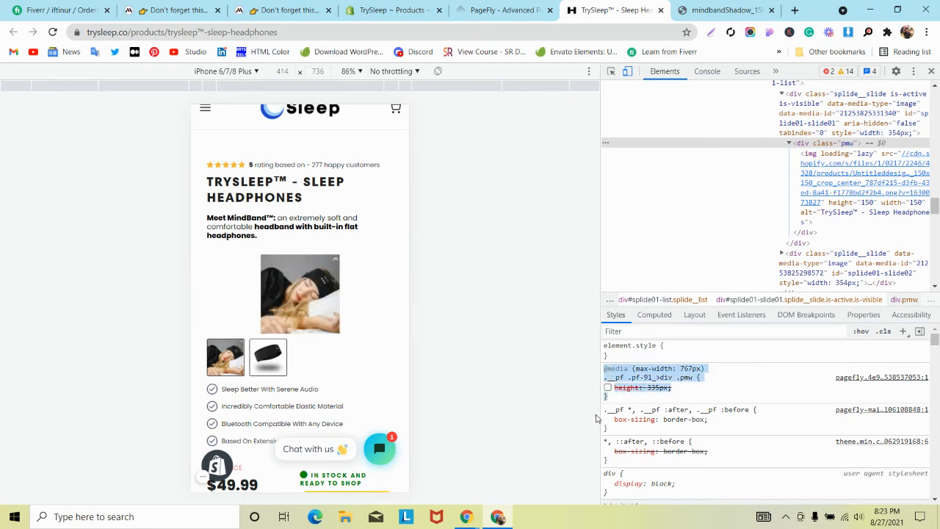
{"action": "left_click", "coordinate": [607, 388]}
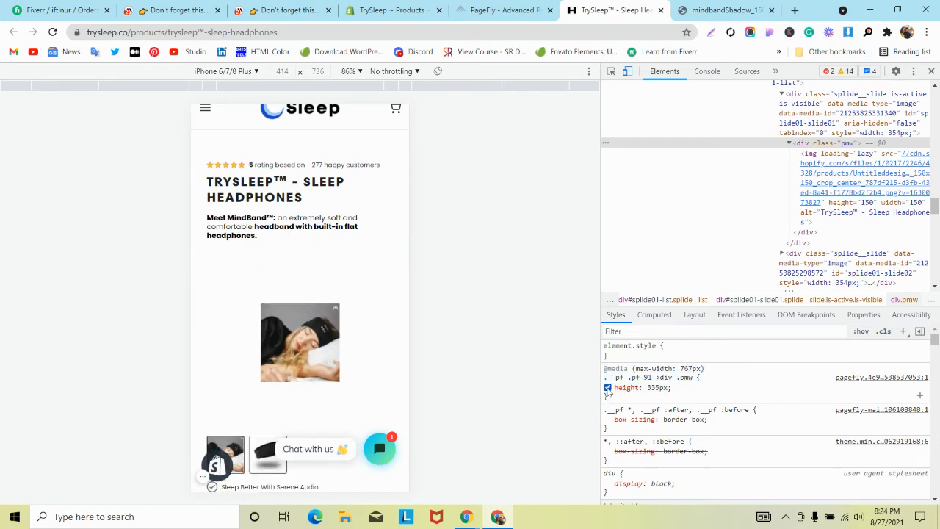
{"action": "left_click_drag", "start_coordinate": [604, 368], "coordinate": [672, 393]}
- Add the copied media rule to PageFly's custom CSS, complete its braces, mark height: 335px as !important, and save the code
{"action": "left_click", "coordinate": [512, 6]}
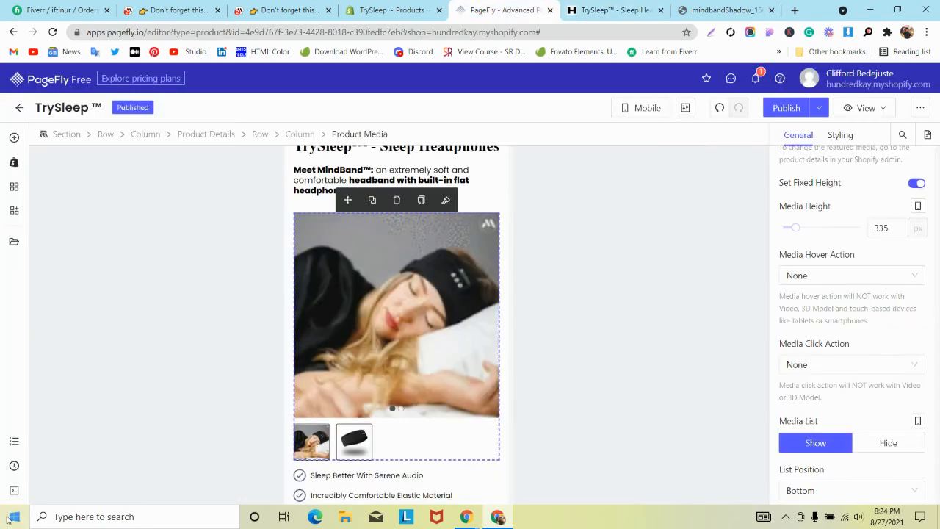
{"action": "mouse_move", "coordinate": [12, 494]}
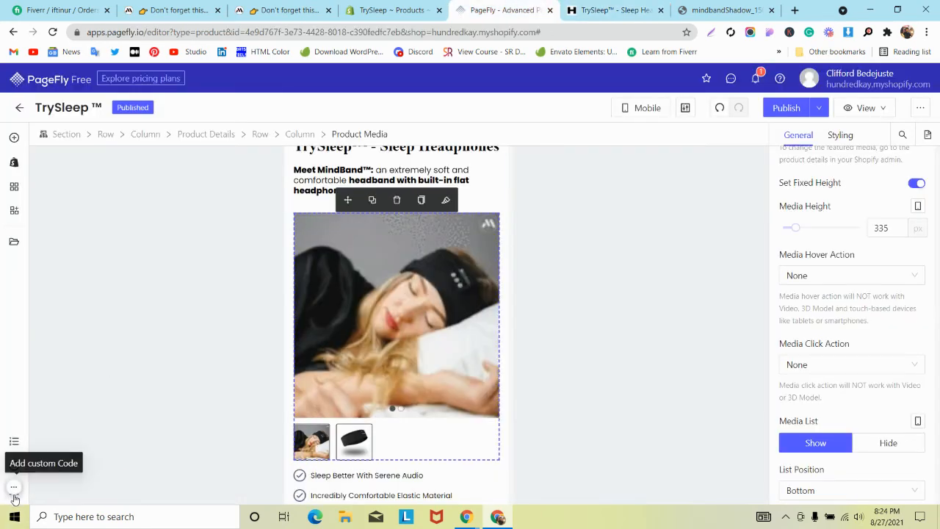
{"action": "left_click", "coordinate": [13, 487]}
{"action": "key", "text": "ctrl+v"}
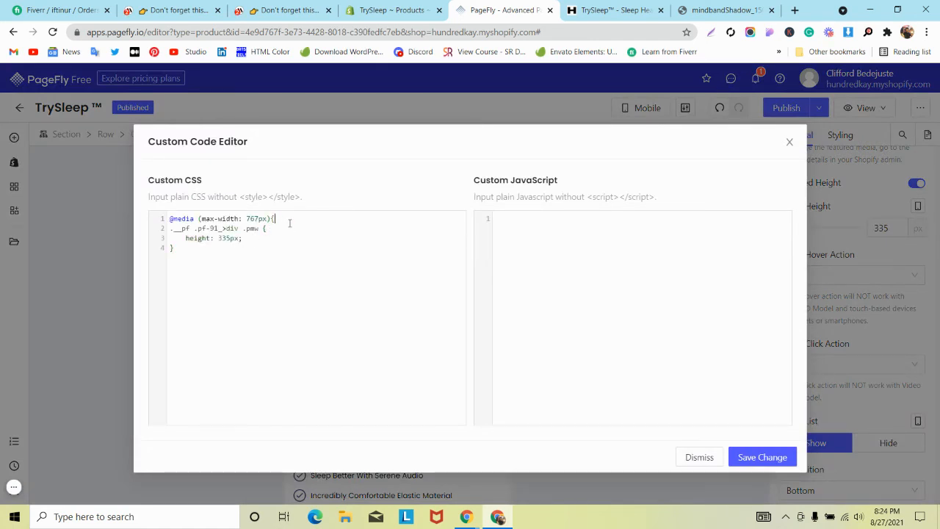
{"action": "left_click", "coordinate": [235, 251]}
{"action": "type", "text": "}"}
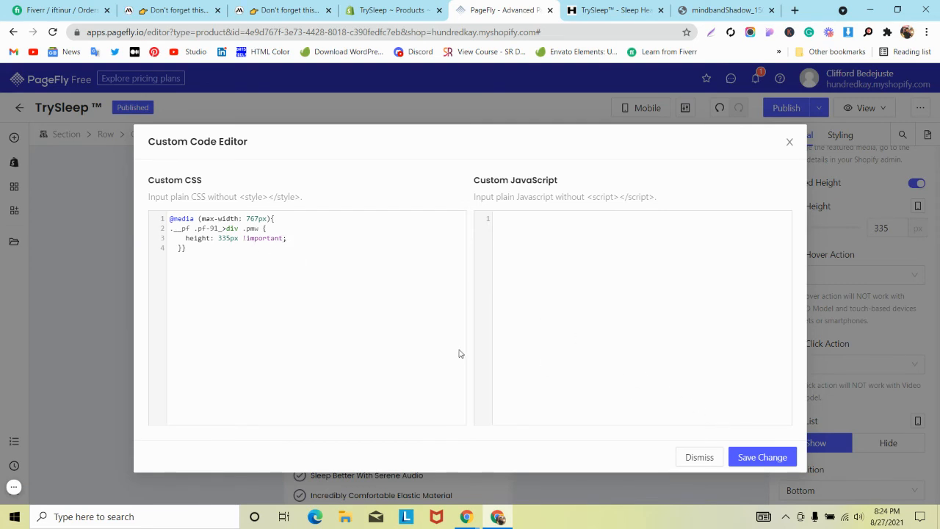
{"action": "left_click", "coordinate": [762, 456]}
- Save and publish the page with the custom CSS, open its live page, and close the previous live copy
{"action": "left_click", "coordinate": [819, 107]}
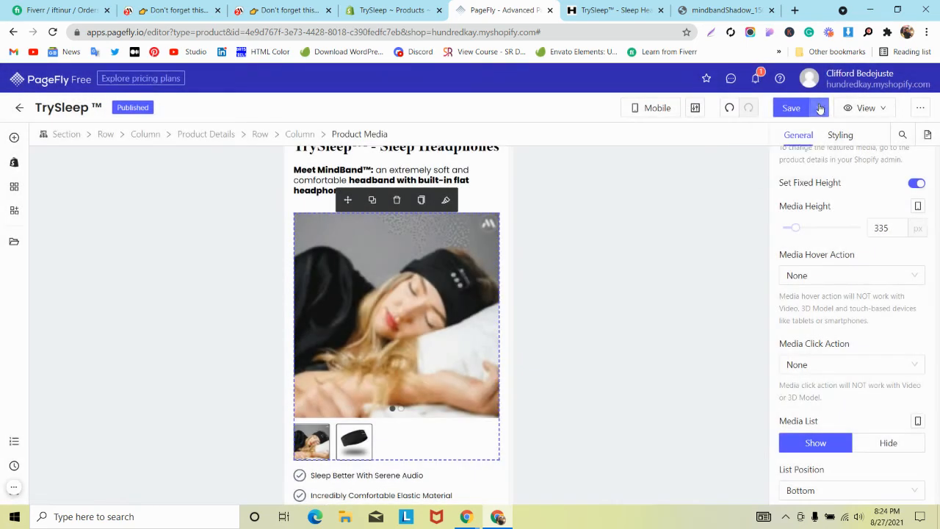
{"action": "left_click", "coordinate": [793, 132]}
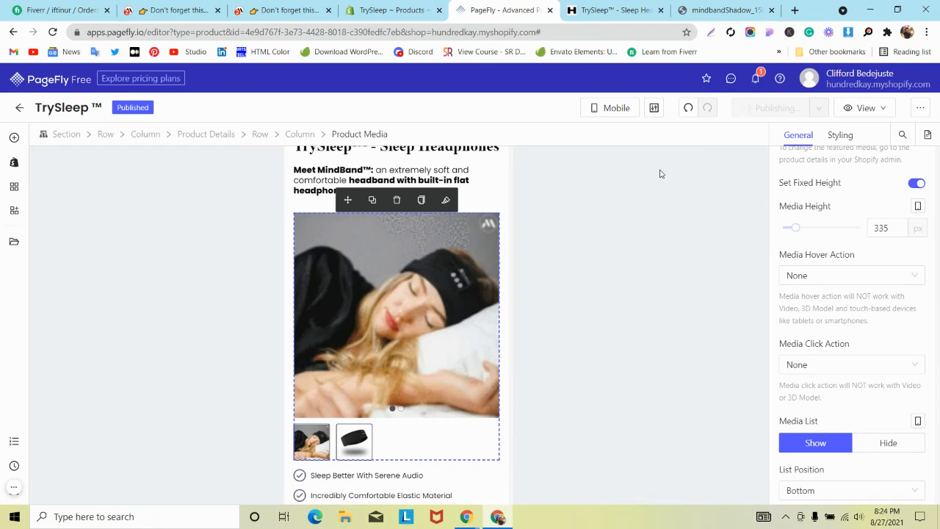
{"action": "left_click", "coordinate": [858, 109]}
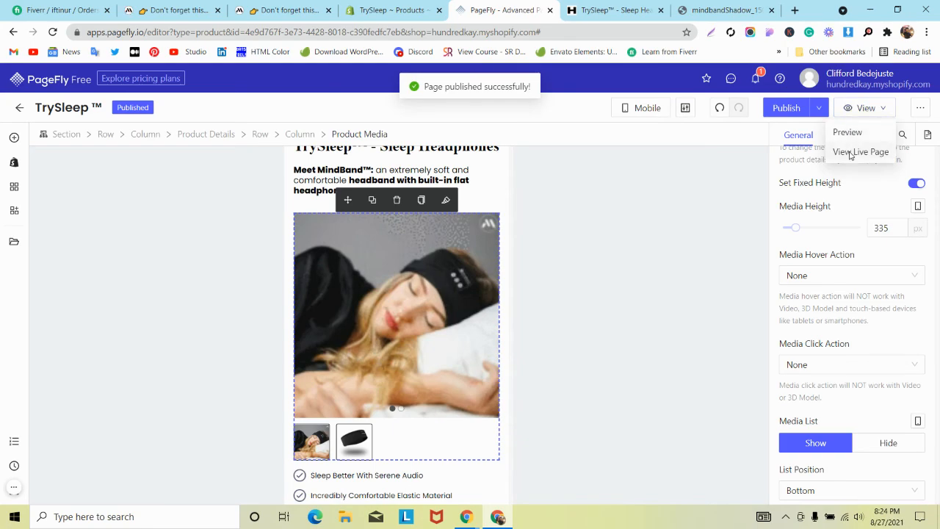
{"action": "left_click", "coordinate": [851, 153]}
{"action": "left_click", "coordinate": [676, 10]}
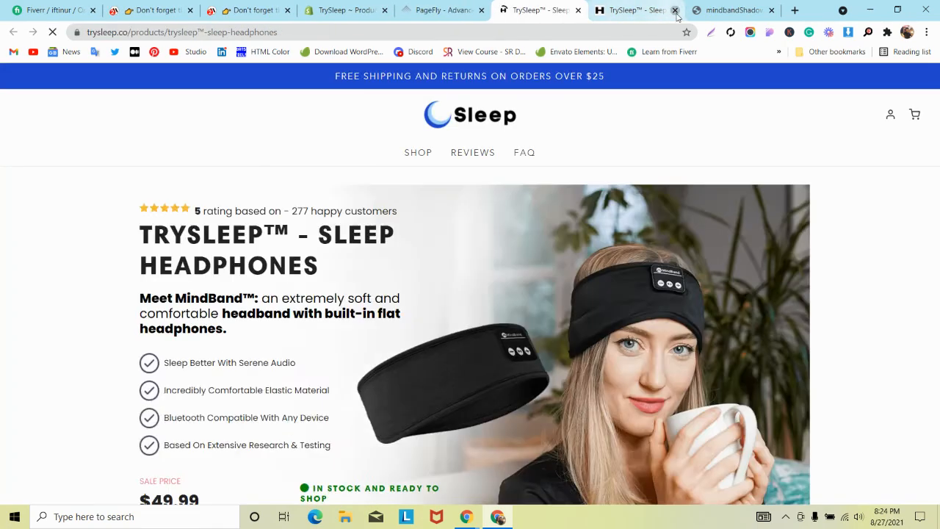
- Look over the live product page, open it in the browser's mobile inspection view, and reload it
{"action": "scroll", "coordinate": [342, 155], "scroll_direction": "down", "scroll_amount": 4}
{"action": "scroll", "coordinate": [342, 155], "scroll_direction": "up", "scroll_amount": 3}
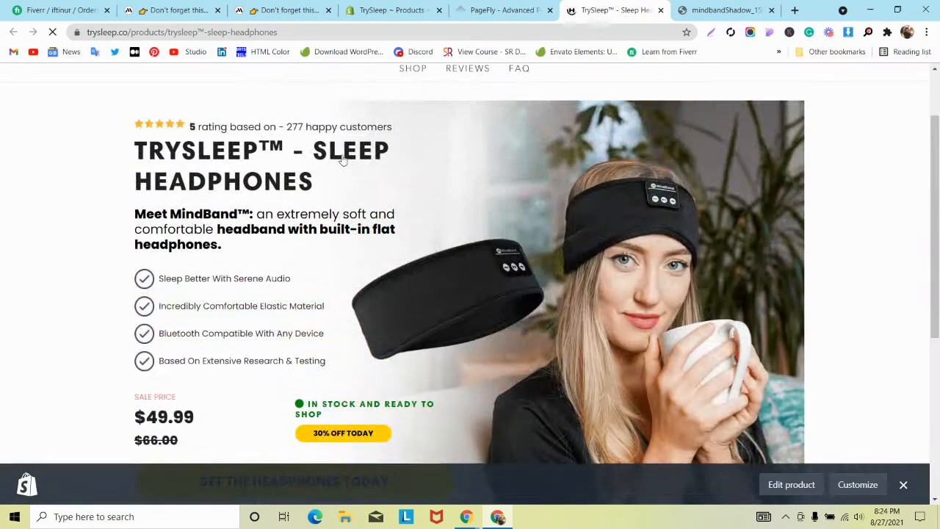
{"action": "scroll", "coordinate": [498, 161], "scroll_direction": "down", "scroll_amount": 4}
{"action": "right_click", "coordinate": [551, 155]}
{"action": "left_click", "coordinate": [595, 353]}
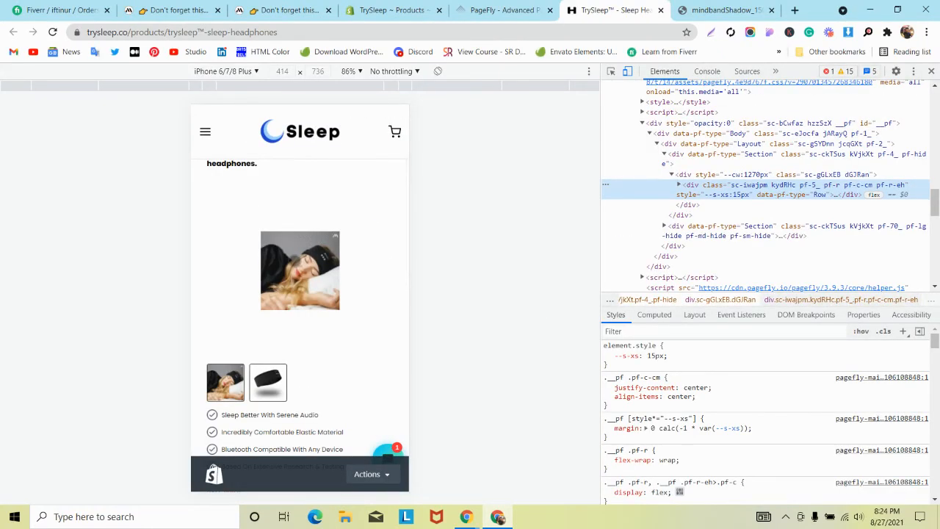
{"action": "left_click", "coordinate": [53, 33]}
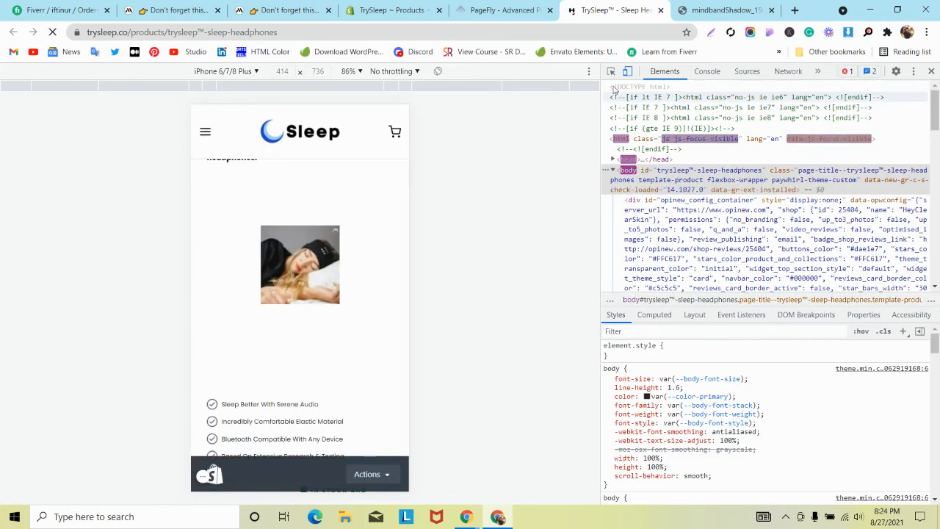
- Inspect the CSS rules of the mobile product image and its surrounding pmw wrapper
{"action": "key", "text": "ctrl+shift+c"}
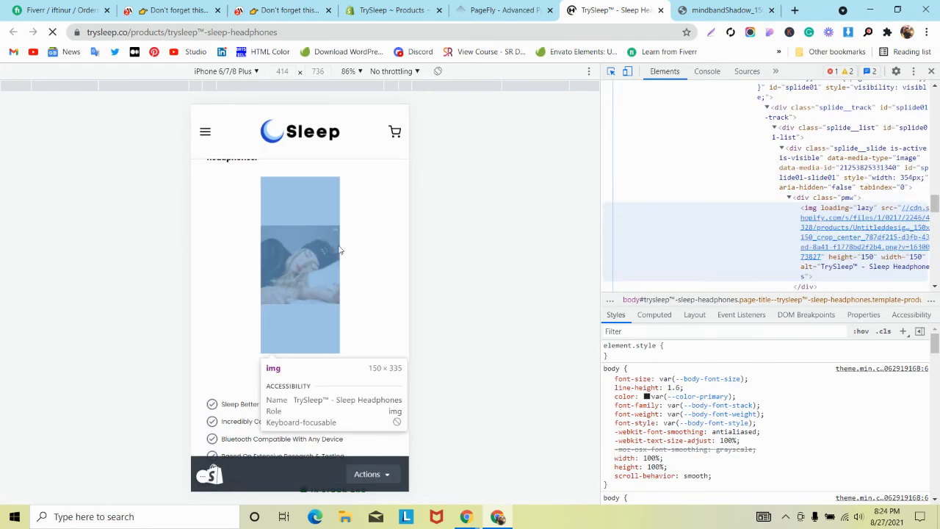
{"action": "left_click", "coordinate": [345, 250]}
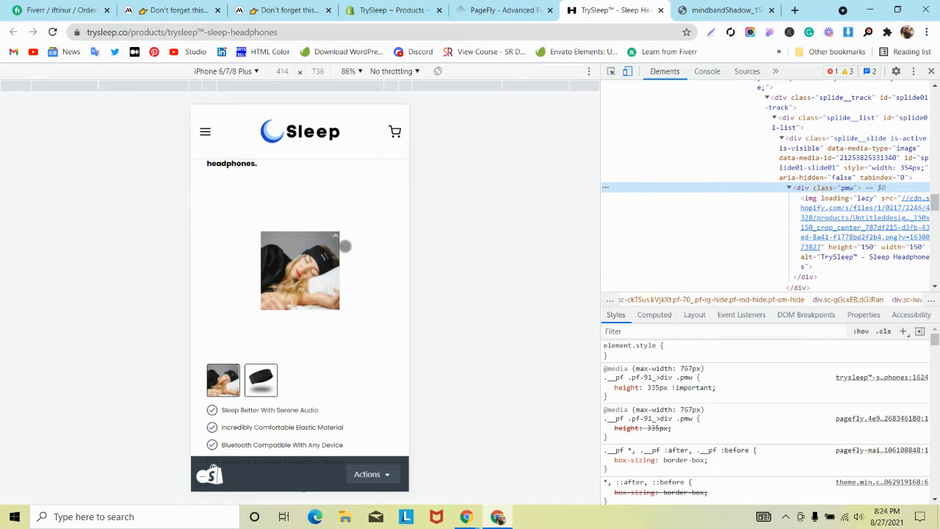
{"action": "left_click", "coordinate": [610, 72]}
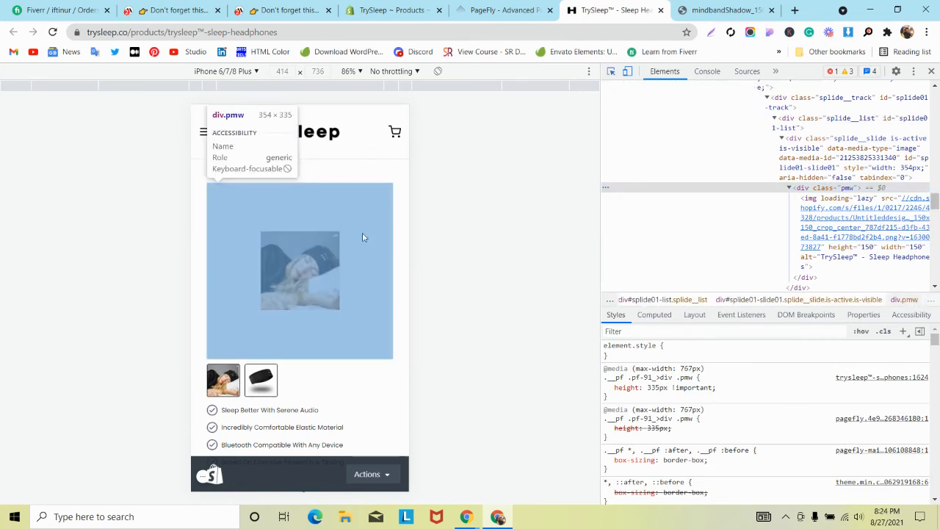
{"action": "left_click", "coordinate": [311, 249]}
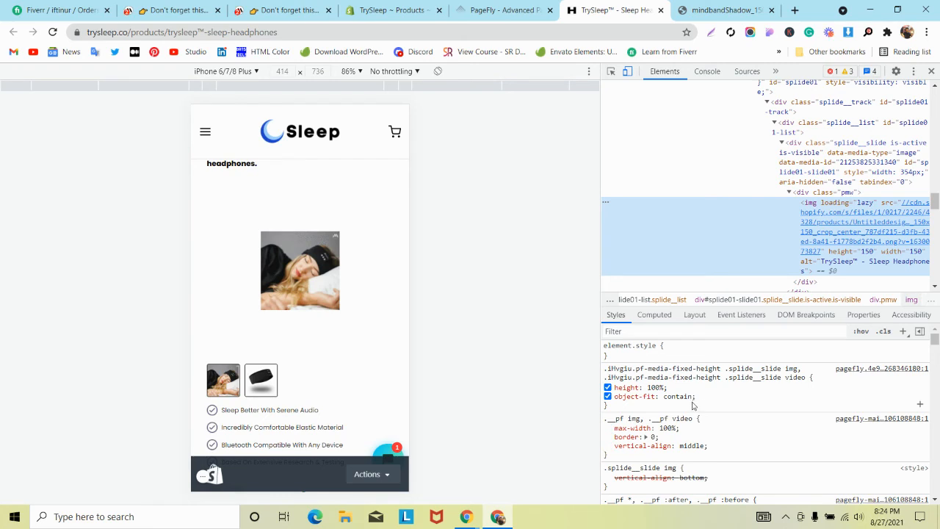
{"action": "left_click", "coordinate": [611, 72]}
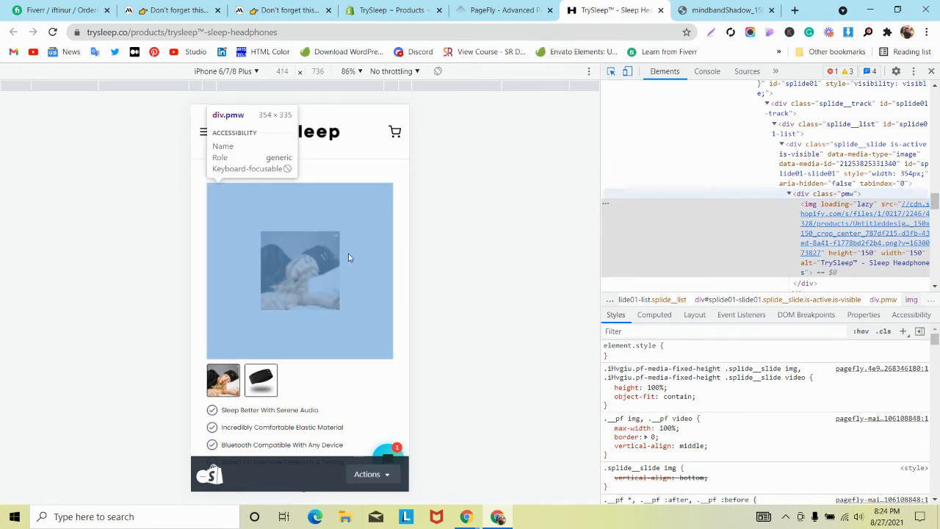
{"action": "left_click", "coordinate": [349, 257]}
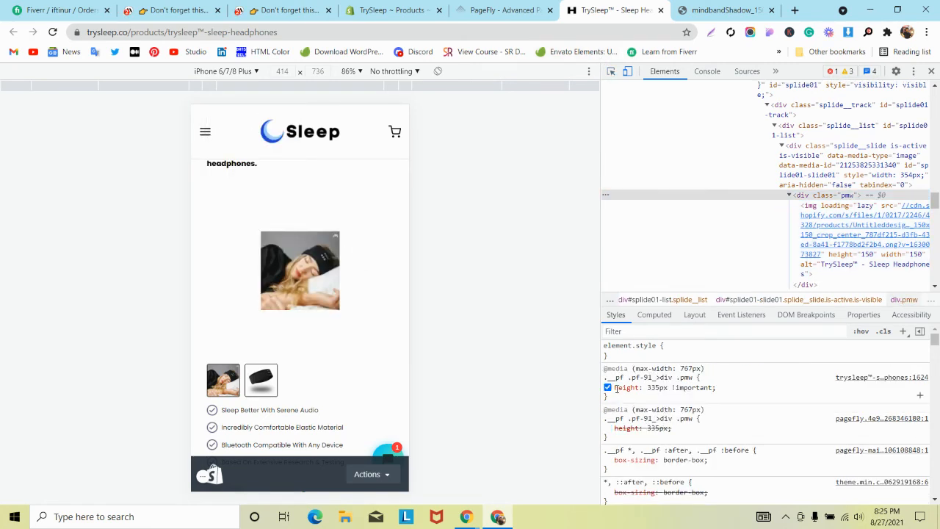
- Copy the pmw wrapper's height: 335px !important declaration and add it to the product image's fixed-height rule
{"action": "left_click_drag", "start_coordinate": [618, 389], "coordinate": [723, 388]}
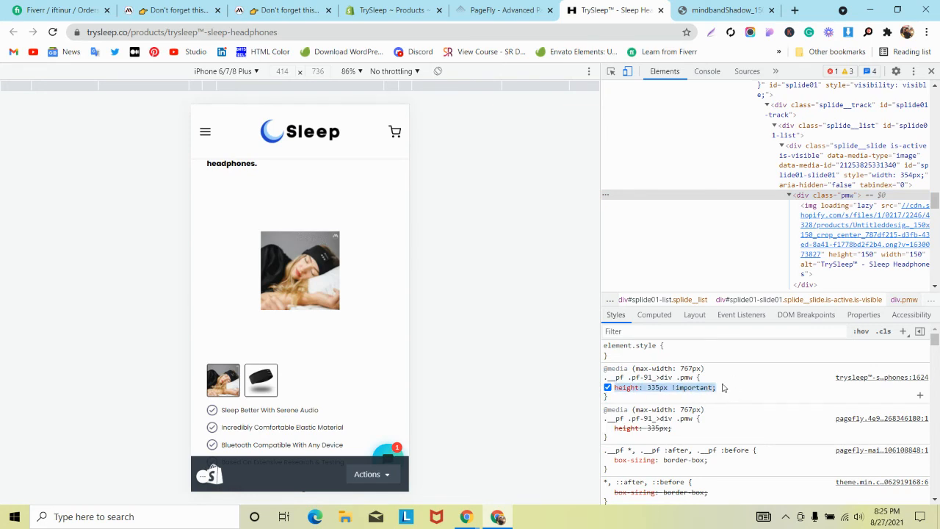
{"action": "left_click", "coordinate": [611, 71]}
{"action": "left_click", "coordinate": [397, 221]}
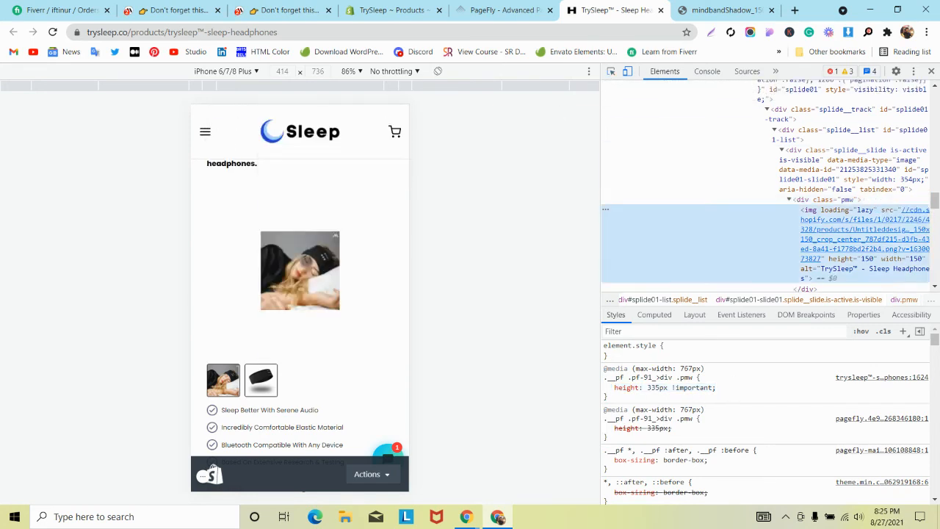
{"action": "left_click", "coordinate": [707, 400]}
{"action": "key", "text": "ctrl+v"}
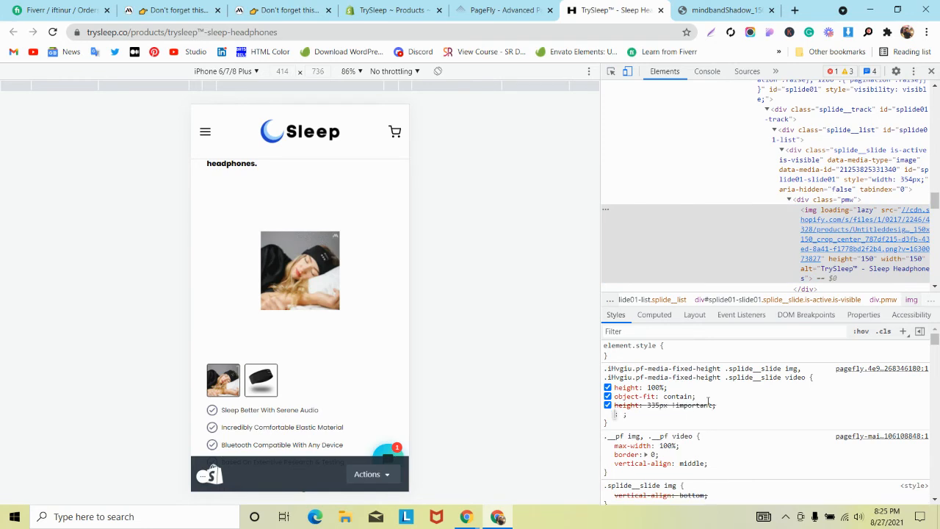
{"action": "left_click", "coordinate": [706, 404]}
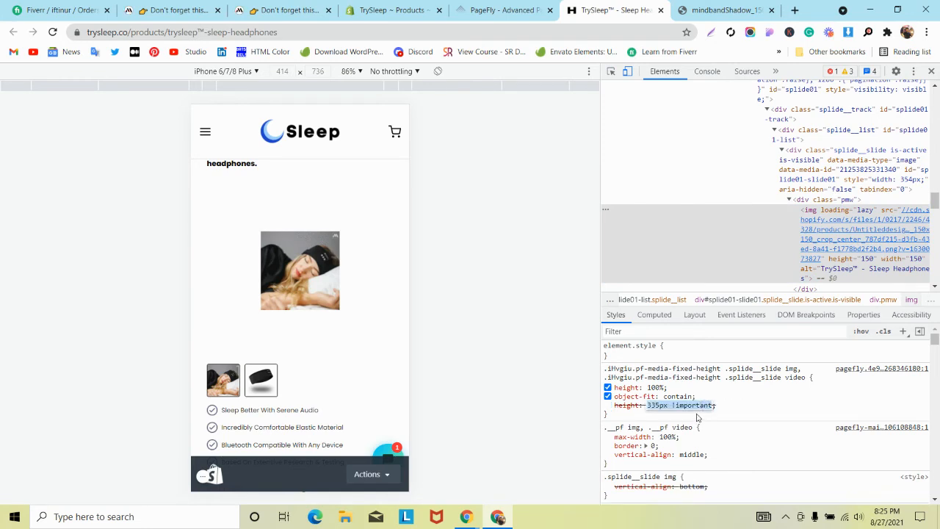
{"action": "left_click", "coordinate": [767, 405]}
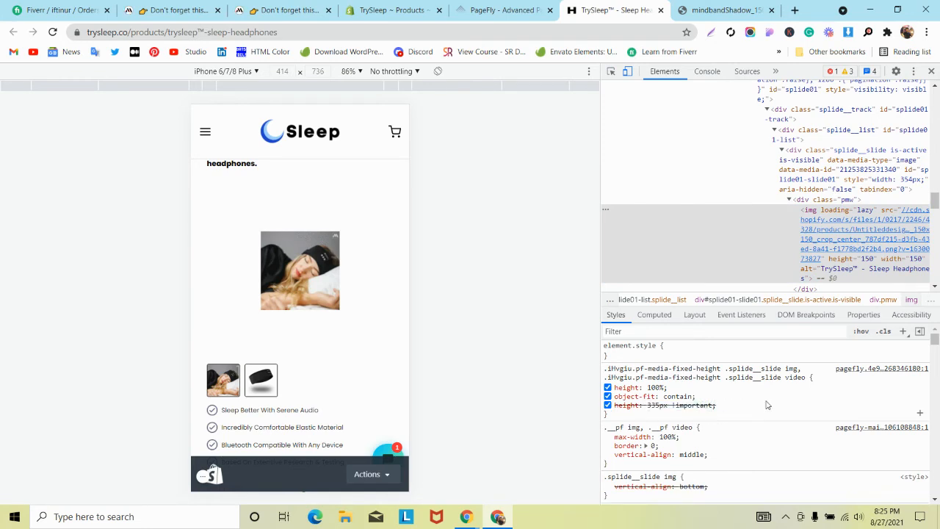
- Disable the image rule's height: 100% declaration and raise its pixel height to 342px !important as a test
{"action": "left_click", "coordinate": [608, 387]}
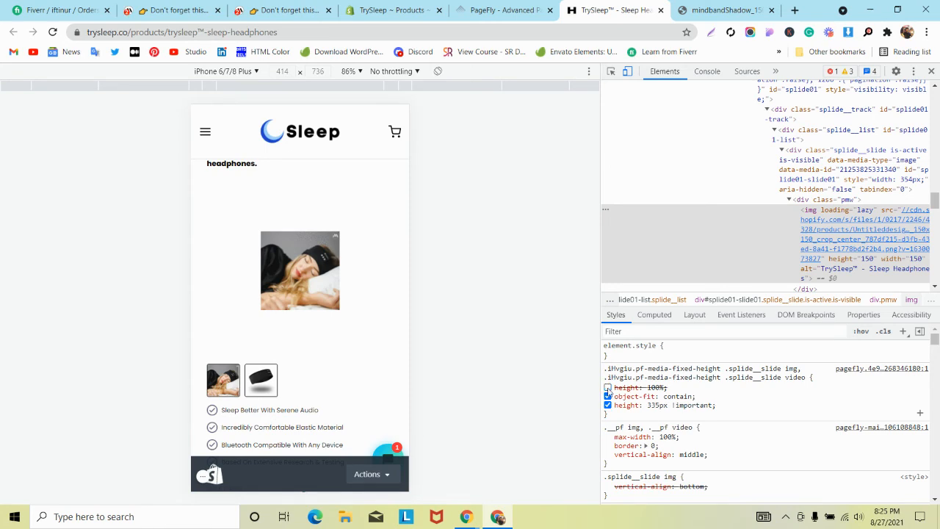
{"action": "left_click", "coordinate": [659, 405]}
{"action": "left_click", "coordinate": [657, 404]}
{"action": "type", "text": "//"}
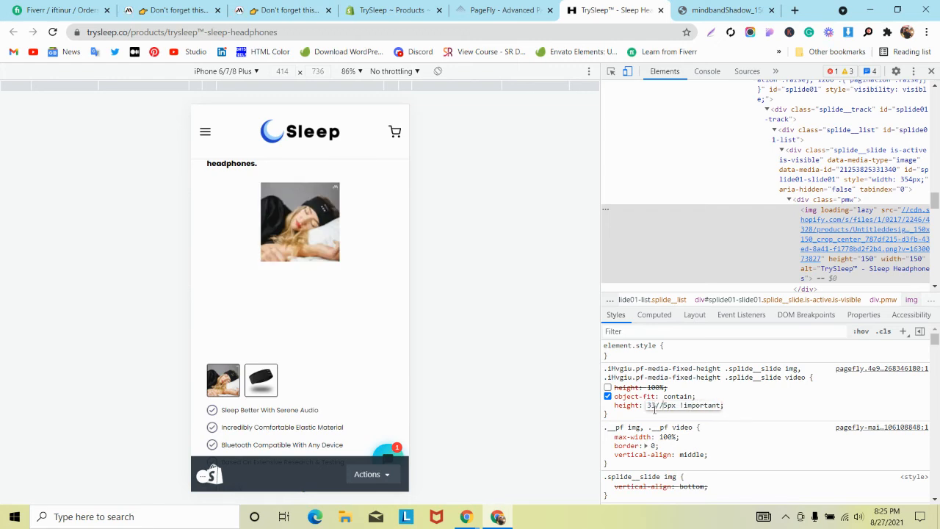
{"action": "key", "text": "BackSpace"}
{"action": "key", "text": "BackSpace"}
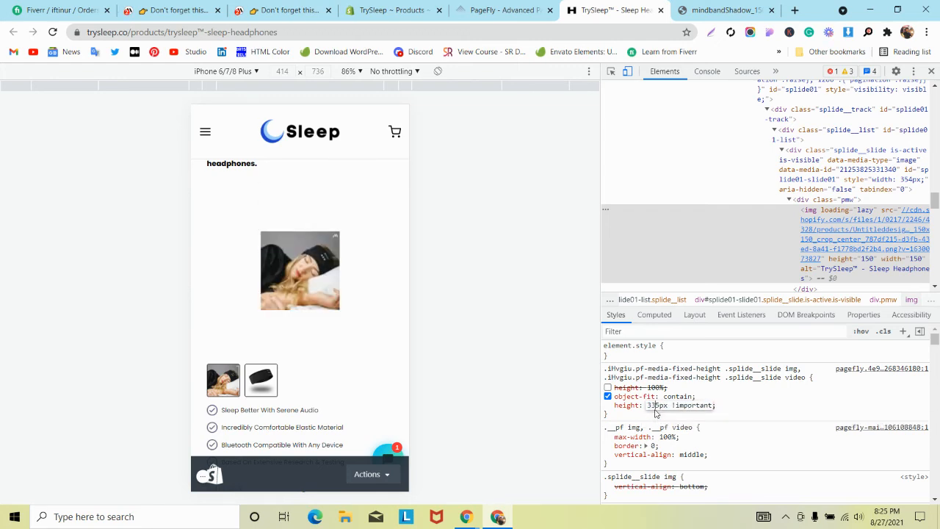
{"action": "key", "text": "Up"}
{"action": "key", "text": "Up"}
{"action": "key", "text": "Up"}
{"action": "key", "text": "Up"}
{"action": "key", "text": "Up"}
{"action": "key", "text": "Up"}
{"action": "key", "text": "Up"}
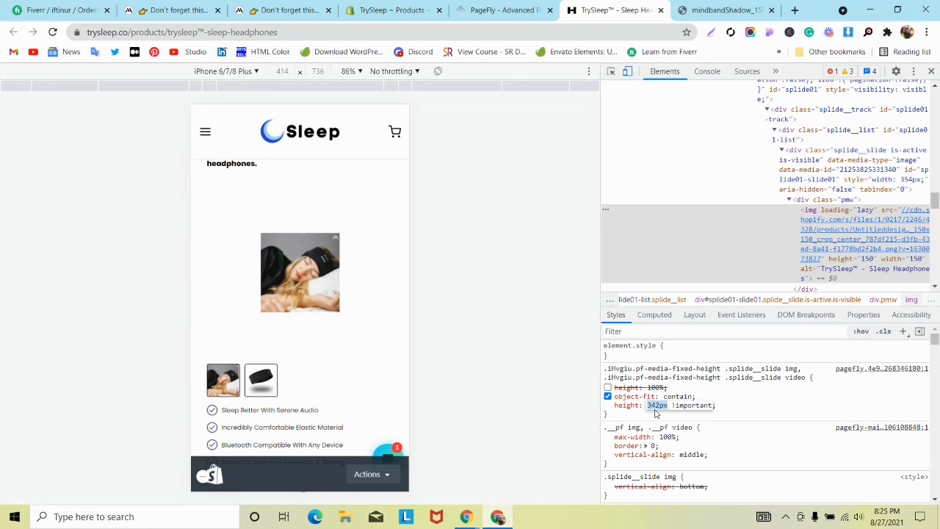
{"action": "left_click", "coordinate": [720, 413]}
- Add width: 100% to the product image's fixed-height rule and copy that declaration
{"action": "left_click", "coordinate": [740, 403]}
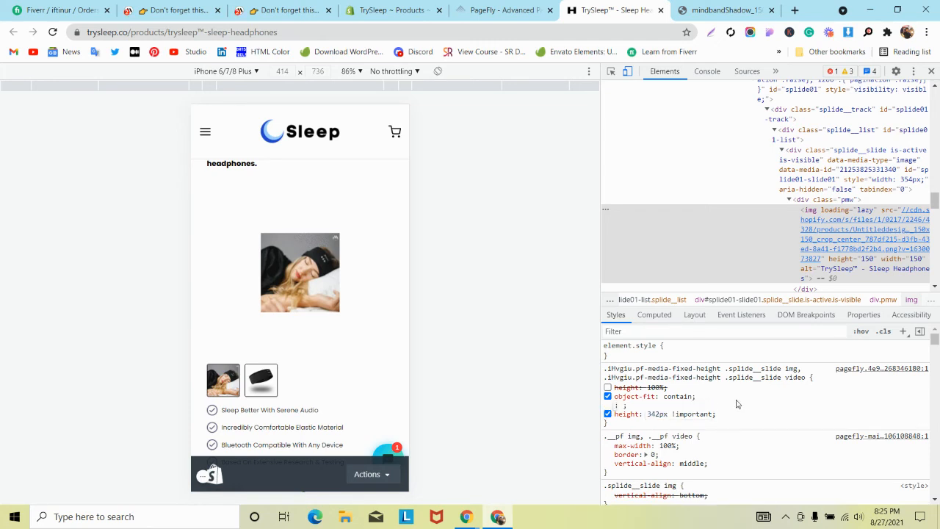
{"action": "type", "text": "w"}
{"action": "key", "text": "Tab"}
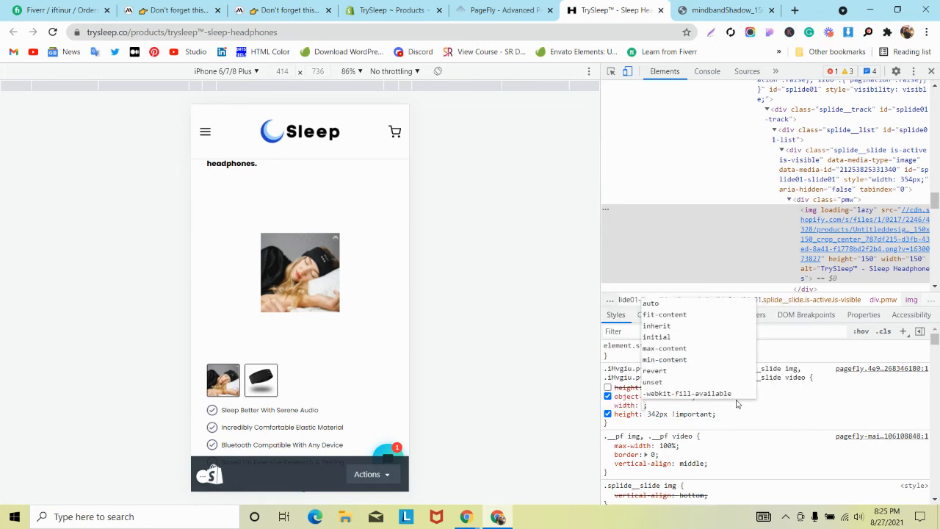
{"action": "type", "text": "100"}
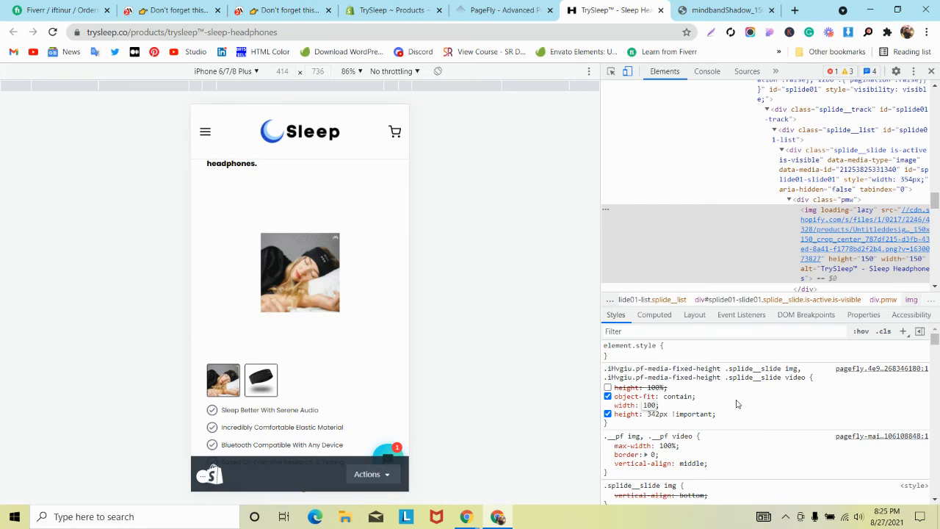
{"action": "type", "text": "%"}
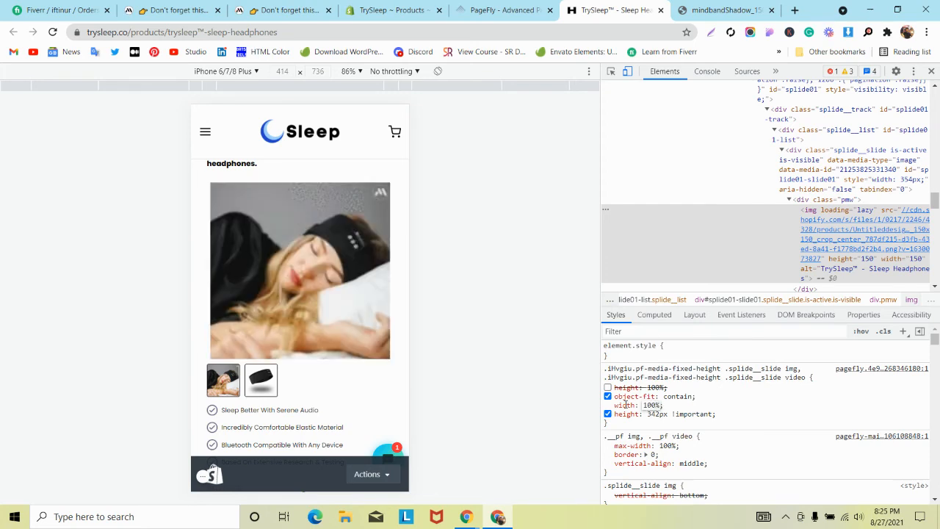
{"action": "left_click_drag", "start_coordinate": [614, 405], "coordinate": [665, 410]}
{"action": "key", "text": "ctrl+c"}
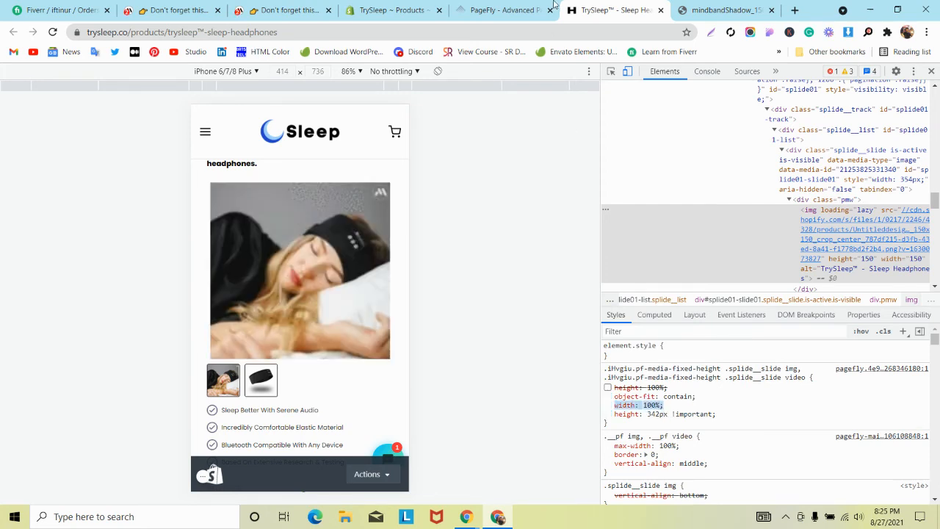
- Return to PageFly, paste the width: 100% declaration below the height line in the custom CSS, and save the code
{"action": "left_click", "coordinate": [505, 10]}
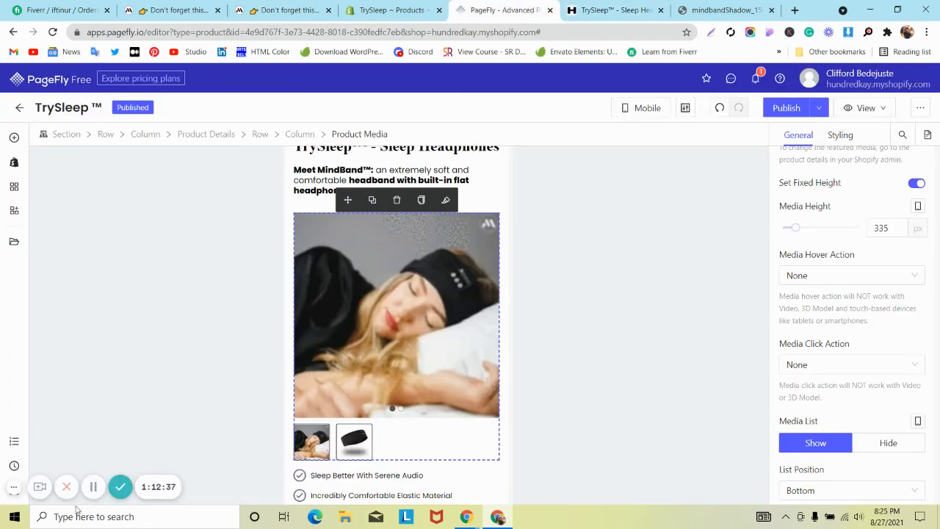
{"action": "left_click", "coordinate": [15, 492]}
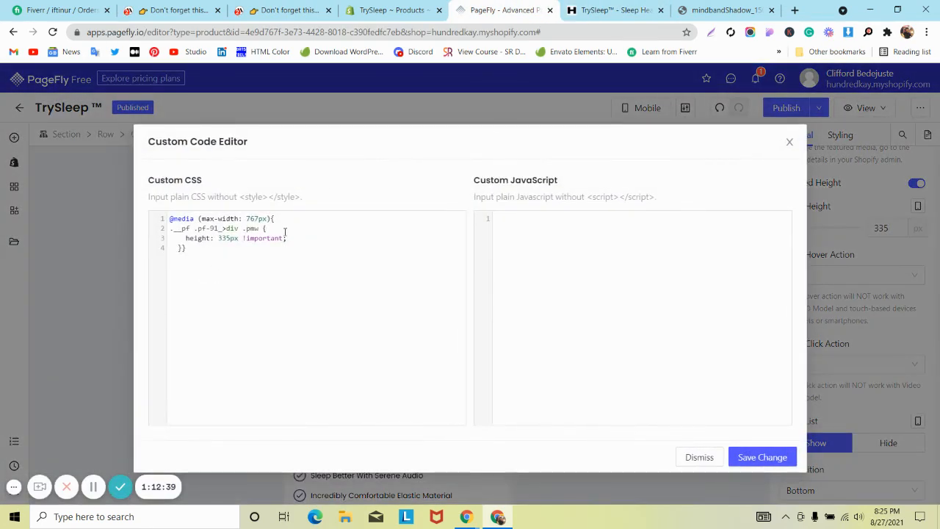
{"action": "key", "text": "Return"}
{"action": "key", "text": "ctrl+v"}
{"action": "left_click", "coordinate": [779, 457]}
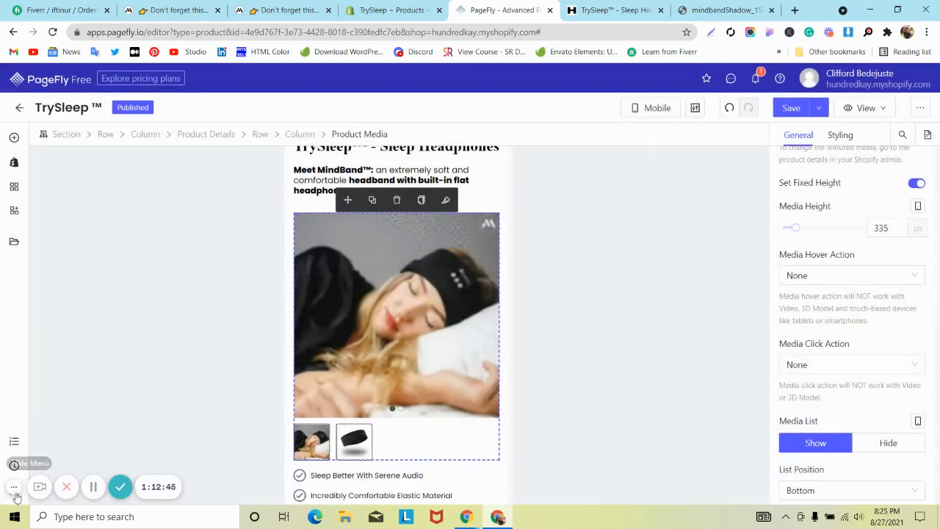
- Publish the page with the added width declaration, view it live, and close the older live page
{"action": "left_click", "coordinate": [819, 107]}
{"action": "left_click", "coordinate": [793, 132]}
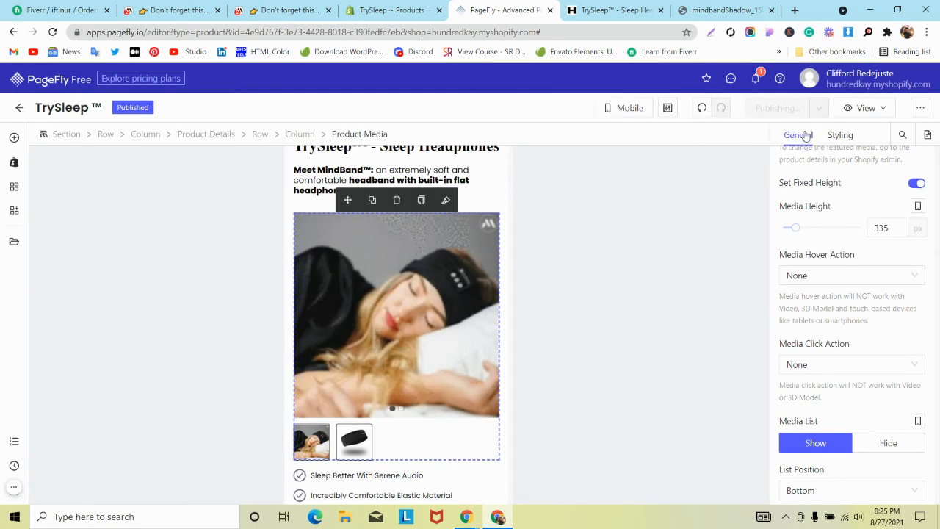
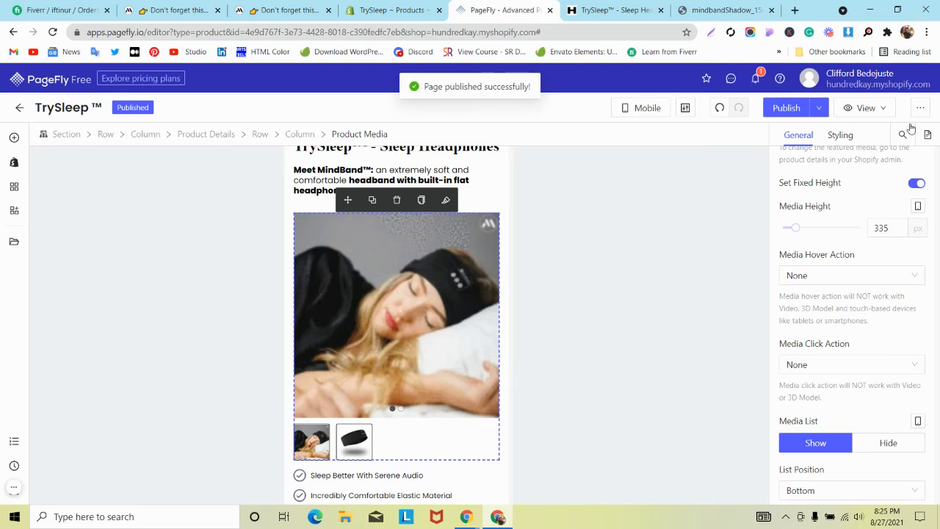
{"action": "left_click", "coordinate": [866, 107]}
{"action": "left_click", "coordinate": [859, 152]}
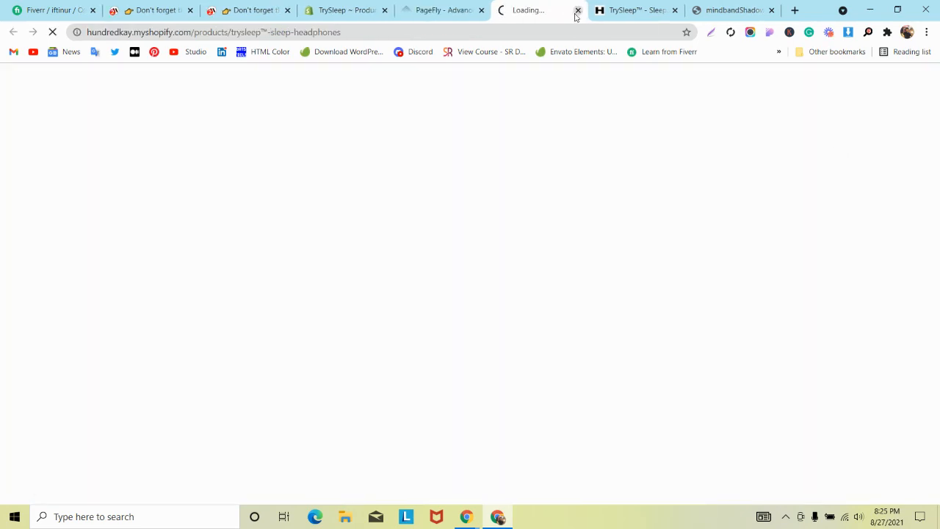
{"action": "left_click", "coordinate": [675, 10]}
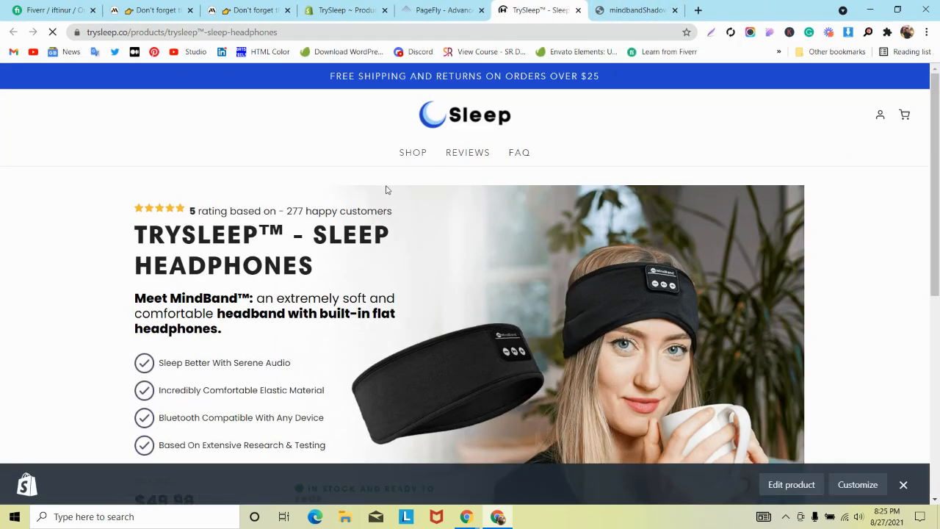
- Open developer tools on the live page's mobile view and select the main product image for inspection
{"action": "scroll", "coordinate": [557, 127], "scroll_direction": "down", "scroll_amount": 5}
{"action": "right_click", "coordinate": [556, 120]}
{"action": "left_click", "coordinate": [609, 322]}
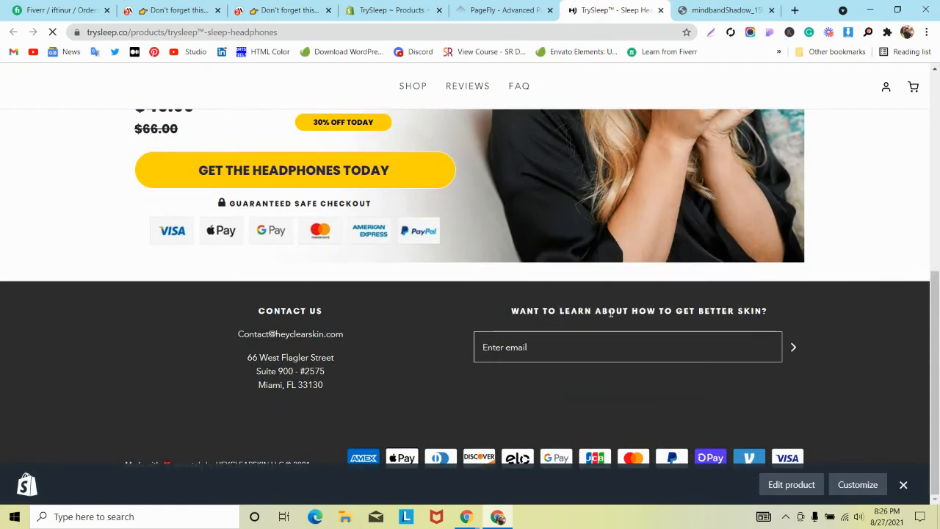
{"action": "scroll", "coordinate": [299, 299], "scroll_direction": "up", "scroll_amount": 3}
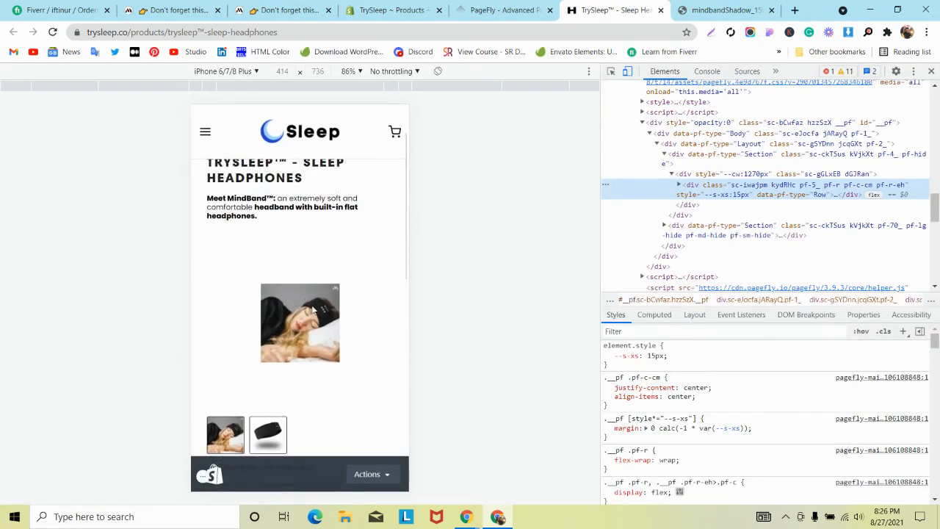
{"action": "left_click", "coordinate": [612, 72]}
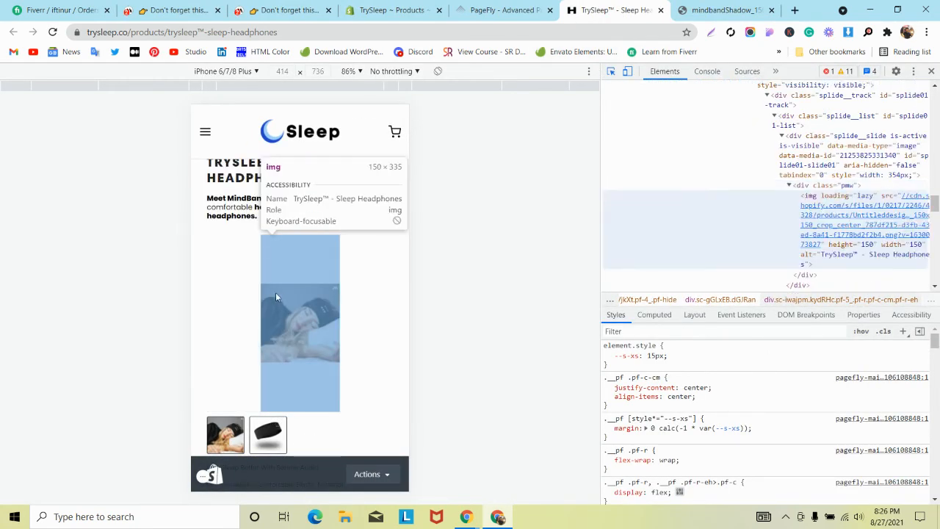
{"action": "left_click", "coordinate": [276, 293]}
- Switch to PageFly and copy the height: 335px !important and width: 100% declarations from the custom CSS
{"action": "left_click", "coordinate": [507, 9]}
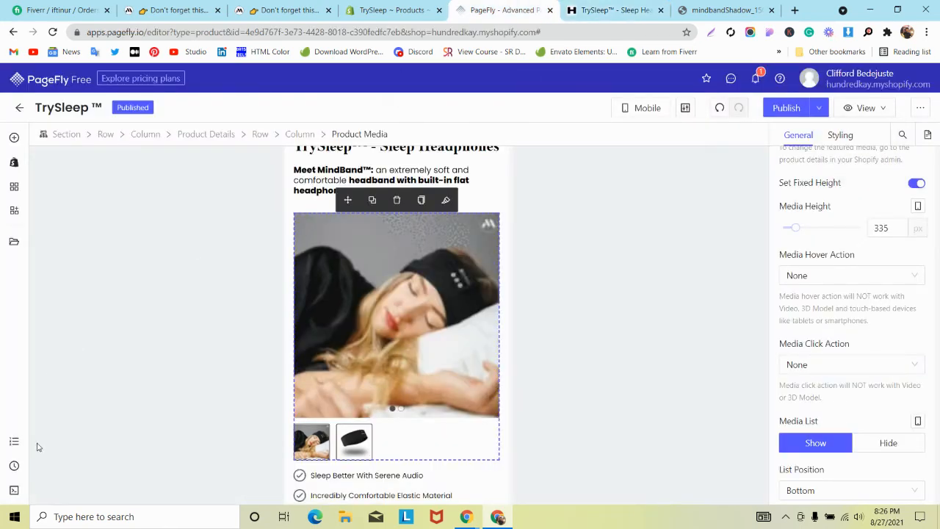
{"action": "left_click", "coordinate": [13, 488]}
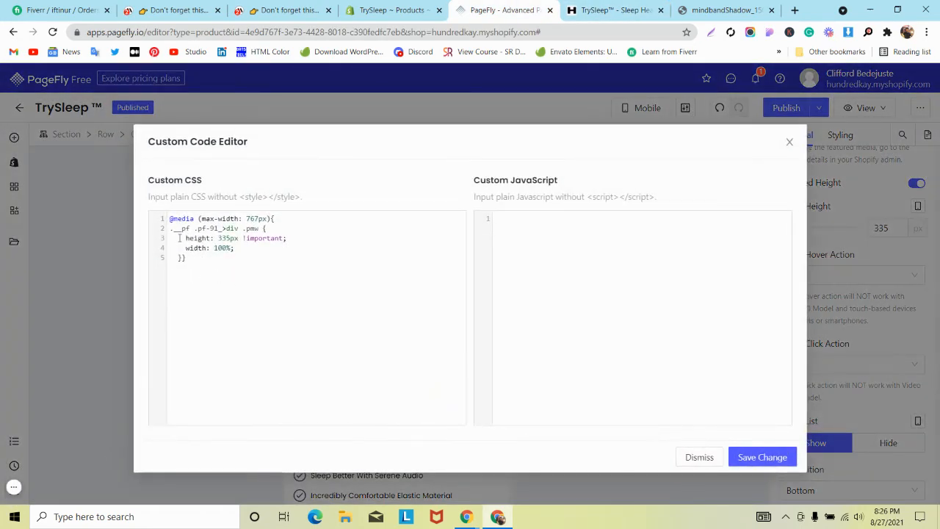
{"action": "left_click_drag", "start_coordinate": [179, 239], "coordinate": [241, 248]}
{"action": "key", "text": "ctrl+c"}
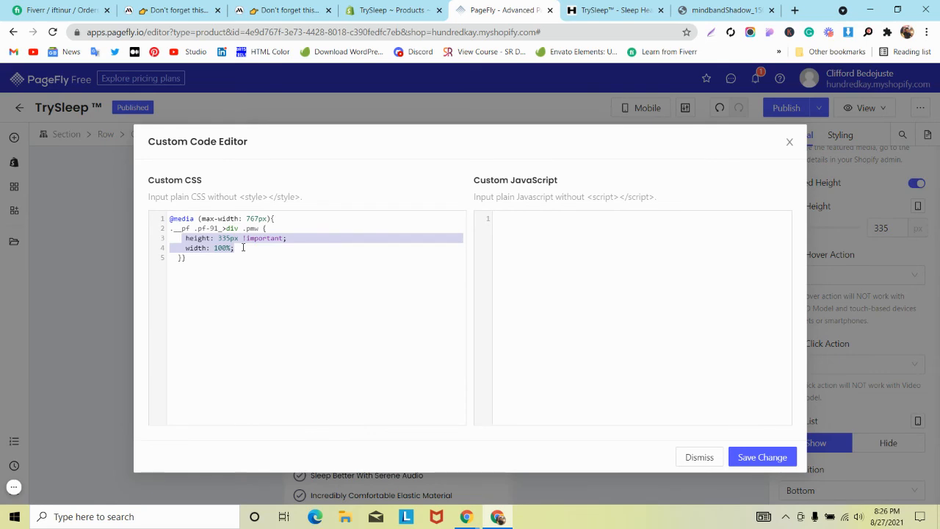
- Return to the live page and paste the height and width declarations into the product image's fixed-height rule
{"action": "left_click", "coordinate": [617, 10]}
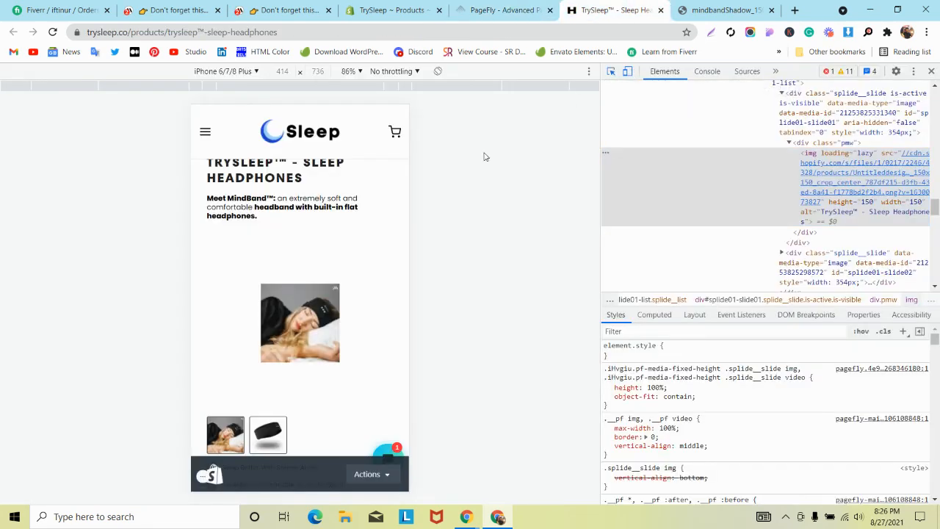
{"action": "left_click", "coordinate": [646, 193]}
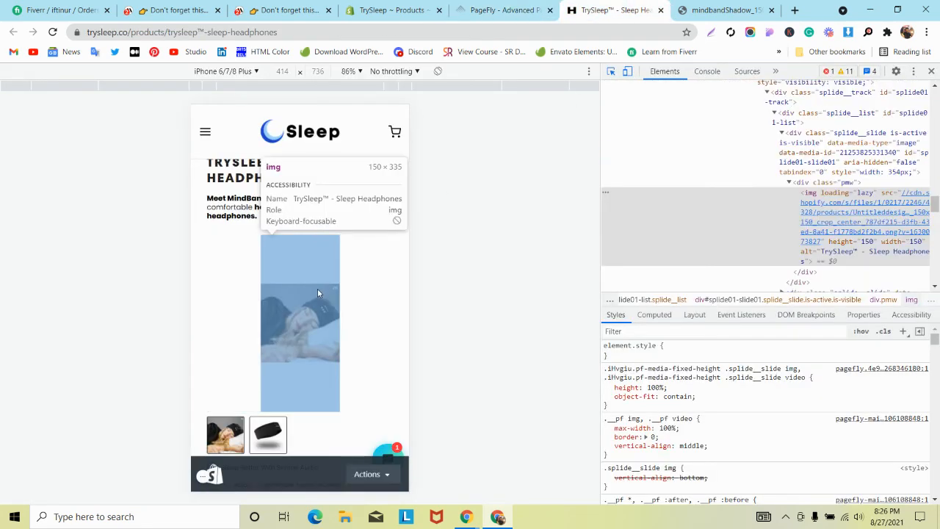
{"action": "left_click", "coordinate": [712, 405]}
{"action": "key", "text": "ctrl+v"}
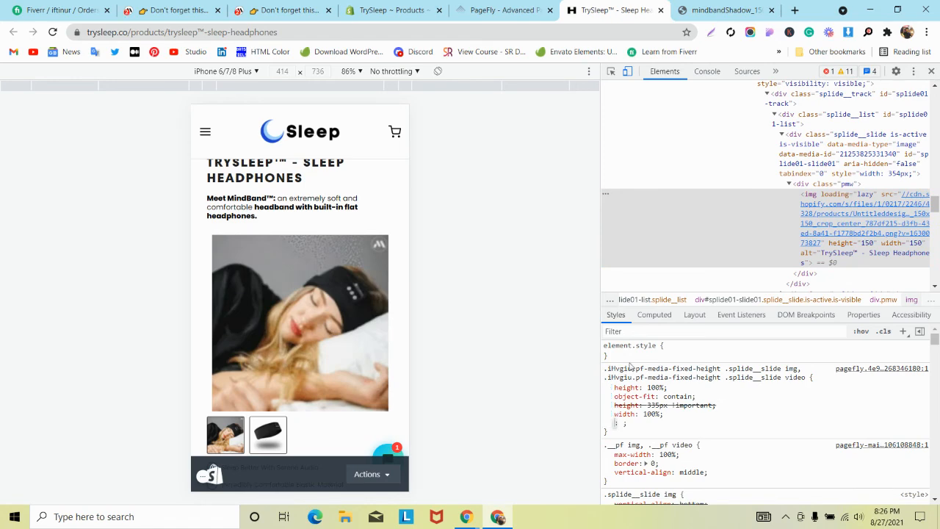
- Copy the complete fixed-height image rule and paste it over the .pmw rule inside the 767px media query in PageFly's custom CSS
{"action": "left_click_drag", "start_coordinate": [605, 368], "coordinate": [634, 425]}
{"action": "key", "text": "ctrl+c"}
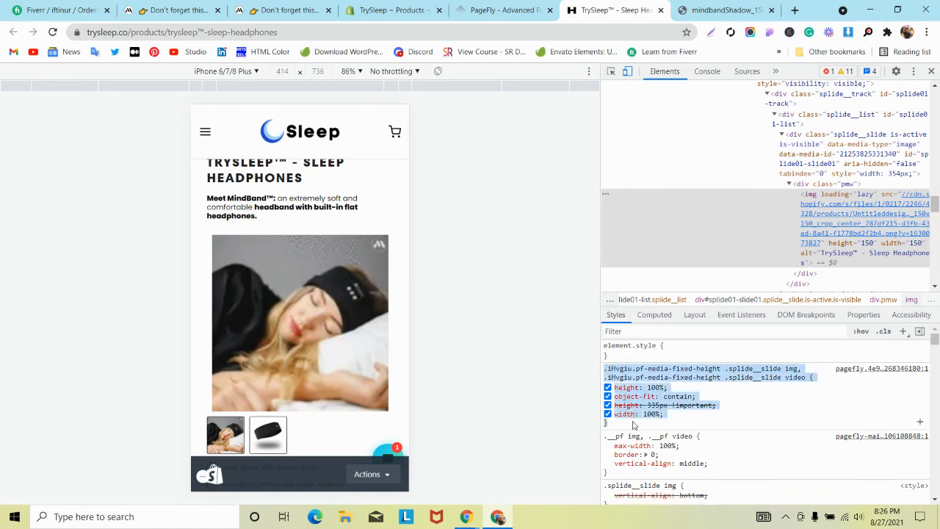
{"action": "key", "text": "ctrl+Page_Up"}
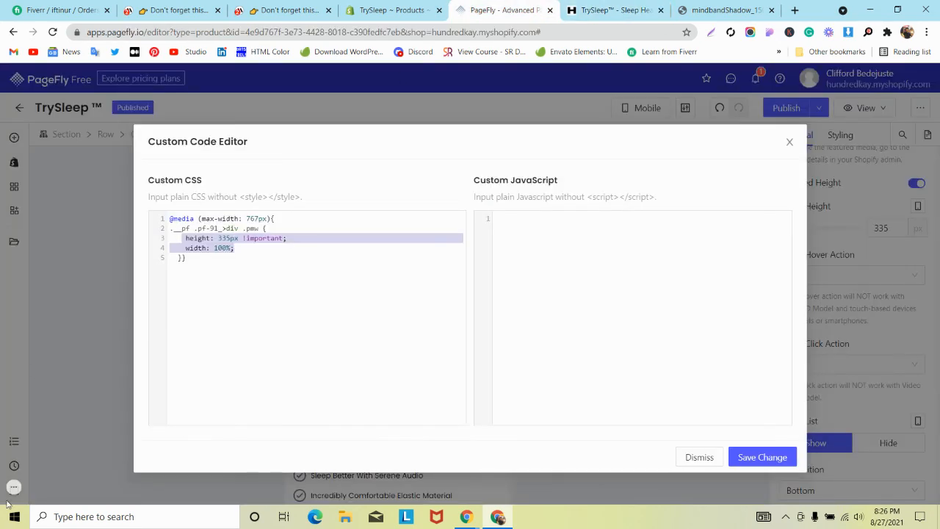
{"action": "left_click", "coordinate": [100, 433]}
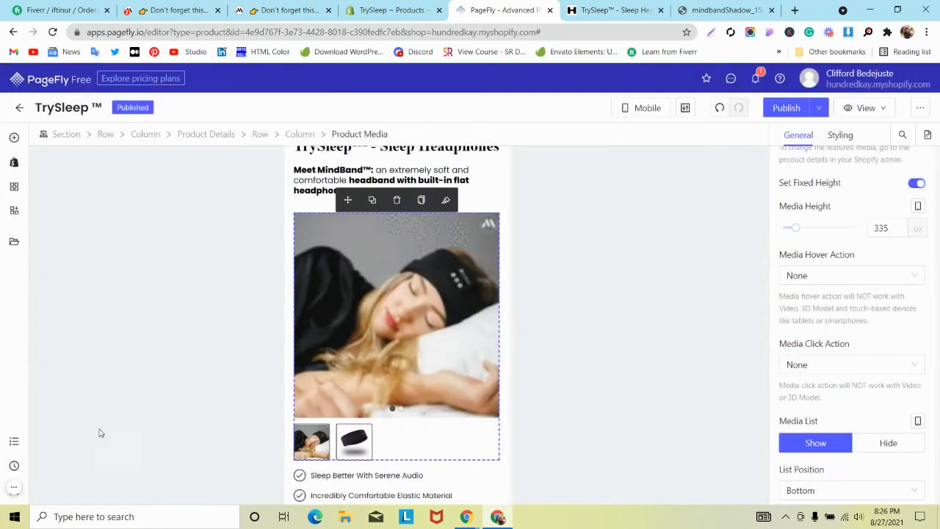
{"action": "left_click", "coordinate": [13, 487]}
{"action": "left_click", "coordinate": [218, 302]}
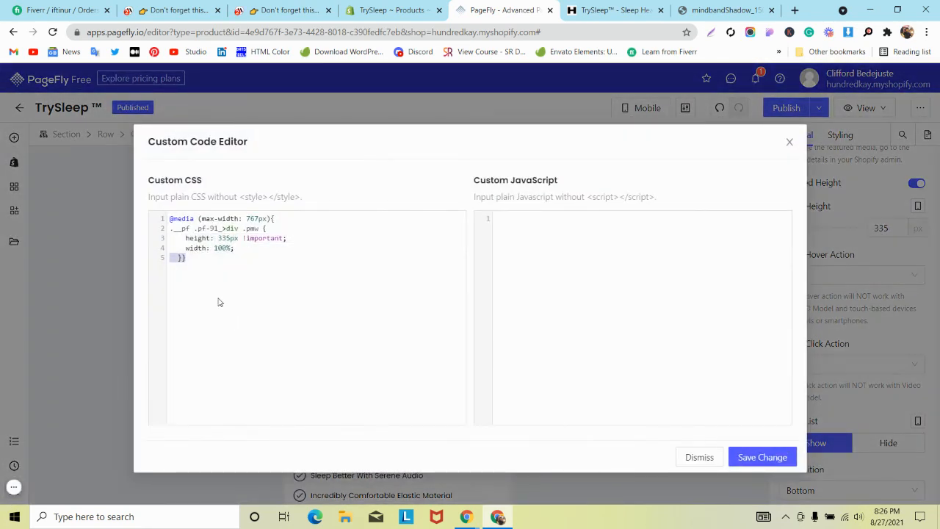
{"action": "left_click_drag", "start_coordinate": [170, 229], "coordinate": [185, 260]}
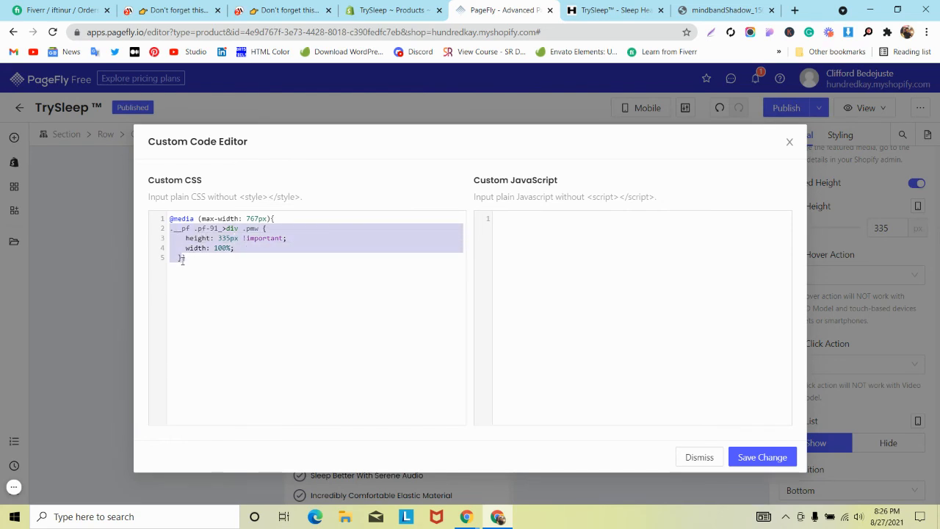
{"action": "key", "text": "ctrl+v"}
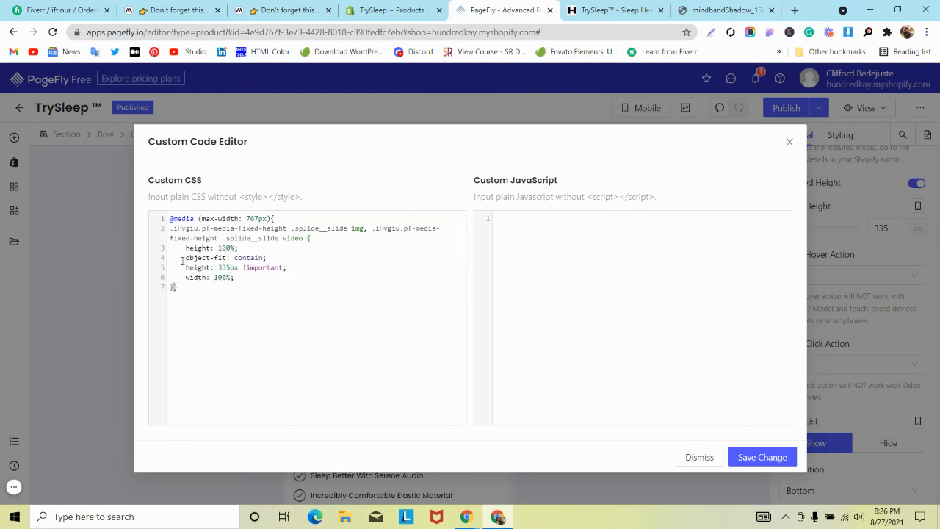
- Save the custom code change, then save and publish the page
{"action": "left_click", "coordinate": [309, 267]}
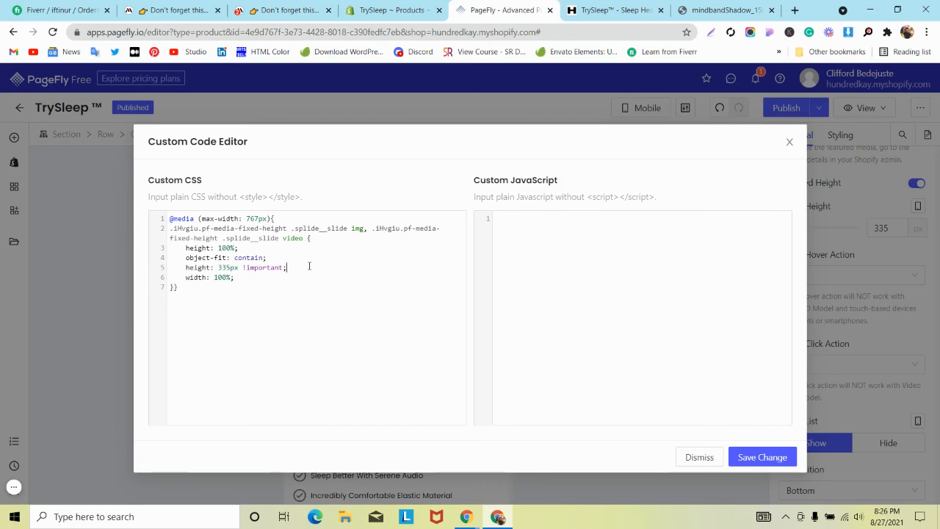
{"action": "left_click", "coordinate": [755, 457]}
{"action": "left_click", "coordinate": [818, 111]}
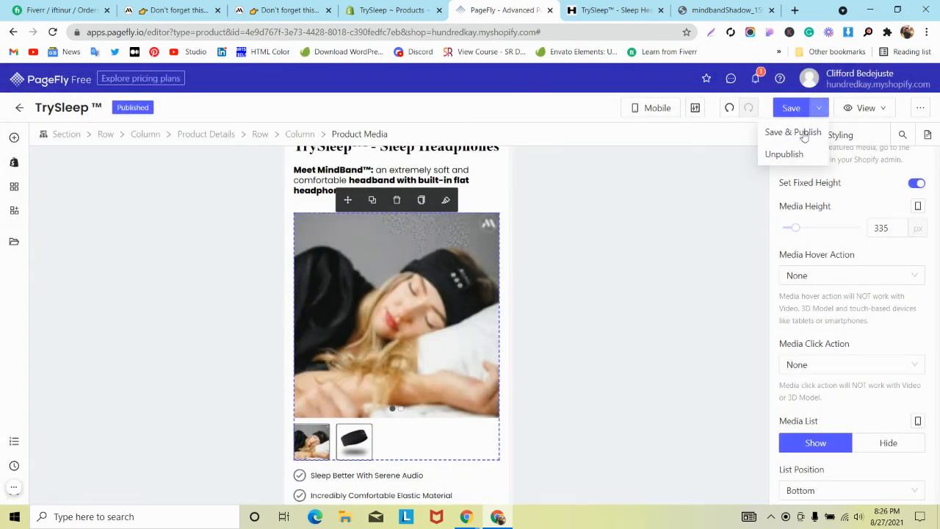
{"action": "left_click", "coordinate": [797, 130]}
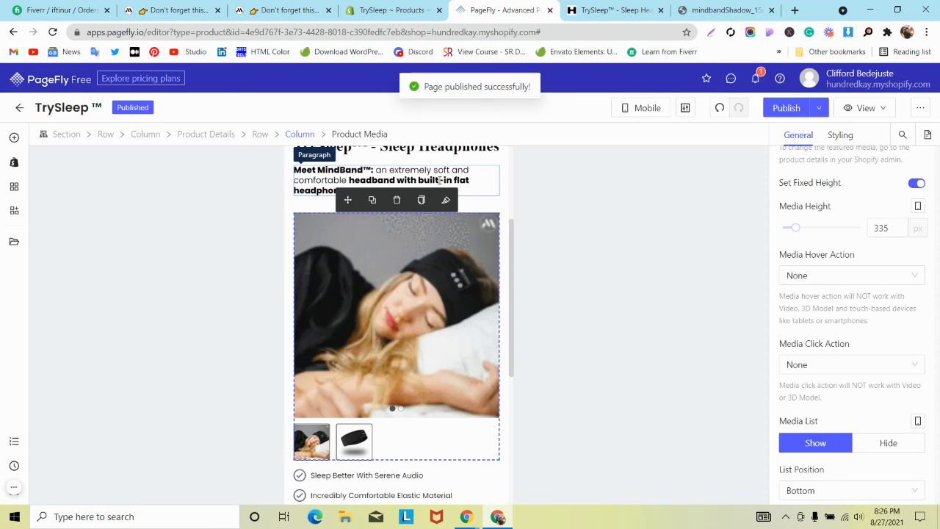
- Reload the live page and check the product image, thumbnails and feature list in the mobile view
{"action": "key", "text": "ctrl+Tab"}
{"action": "left_click", "coordinate": [52, 32]}
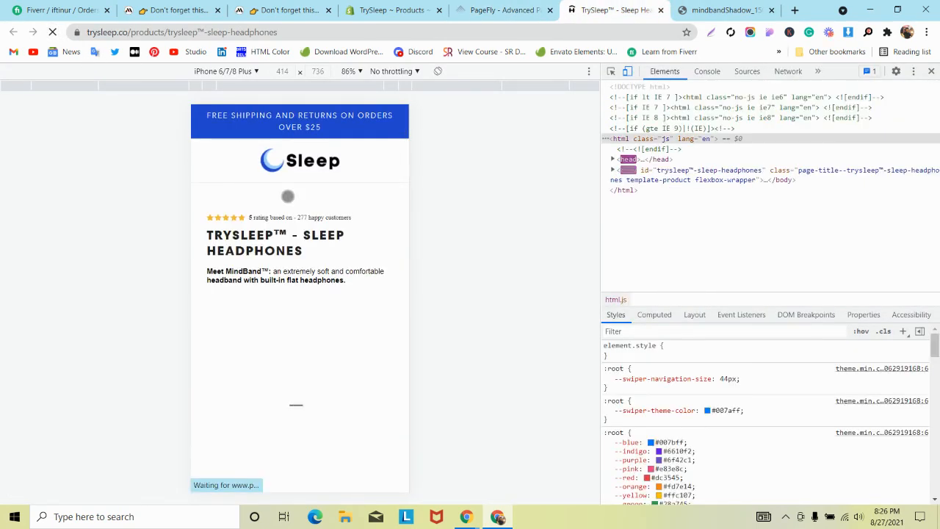
{"action": "scroll", "coordinate": [288, 197], "scroll_direction": "down", "scroll_amount": 2}
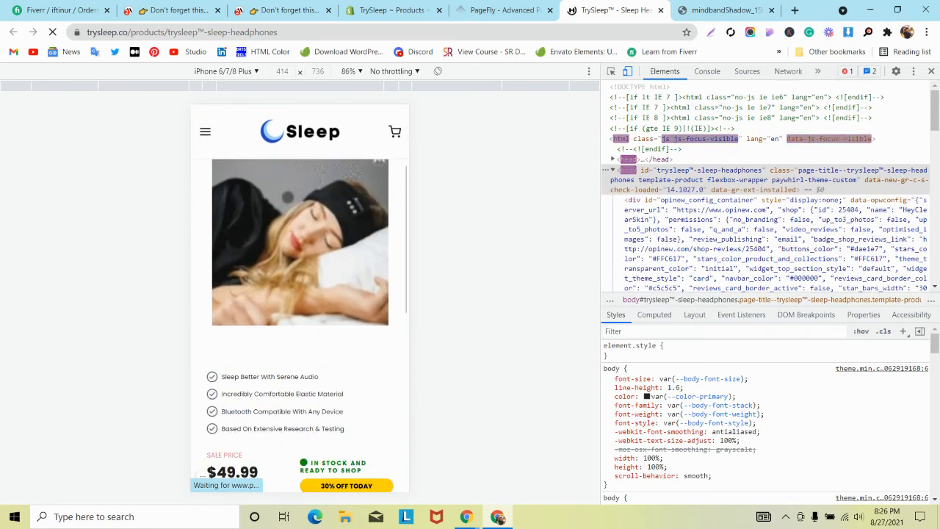
{"action": "scroll", "coordinate": [289, 198], "scroll_direction": "down", "scroll_amount": 1}
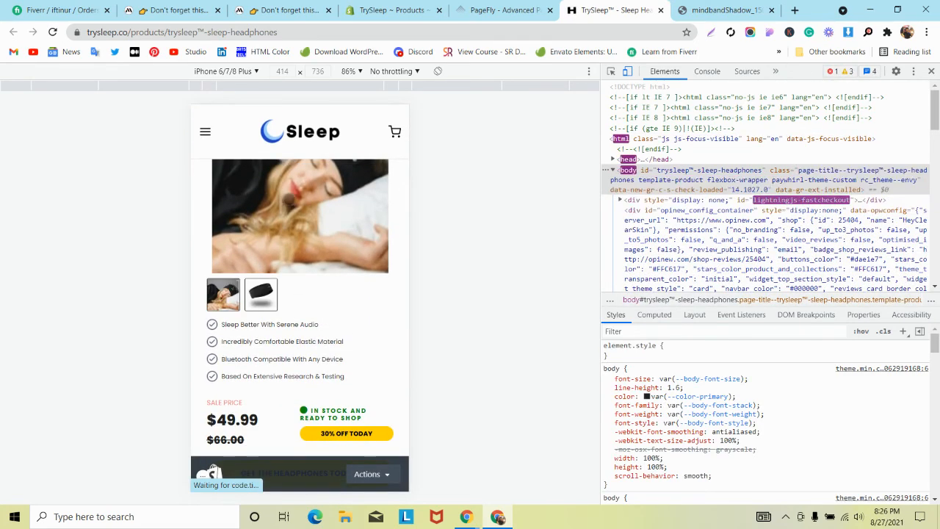
{"action": "scroll", "coordinate": [289, 199], "scroll_direction": "down", "scroll_amount": 2}
{"action": "scroll", "coordinate": [289, 198], "scroll_direction": "up", "scroll_amount": 4}
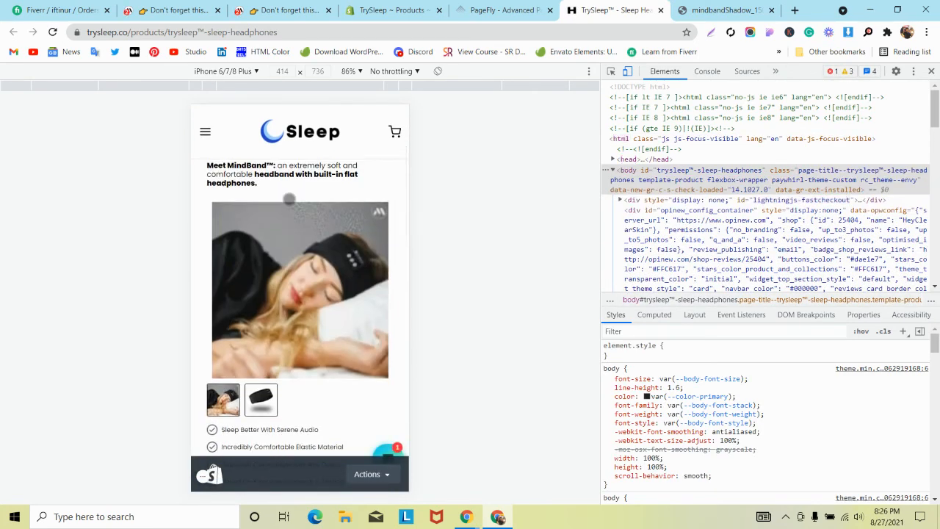
- Inspect the live product image and open the pixel height value of its media-query rule for editing
{"action": "left_click", "coordinate": [610, 71]}
{"action": "left_click", "coordinate": [268, 290]}
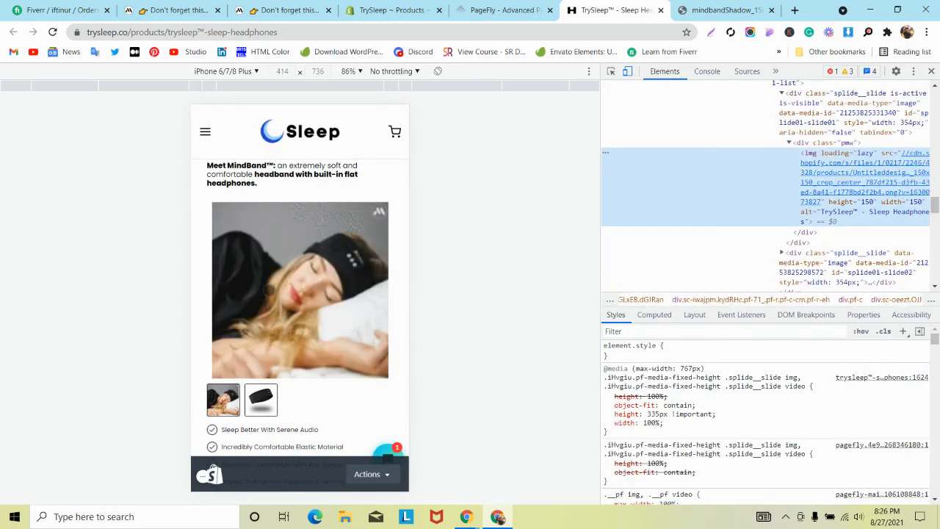
{"action": "left_click", "coordinate": [658, 414]}
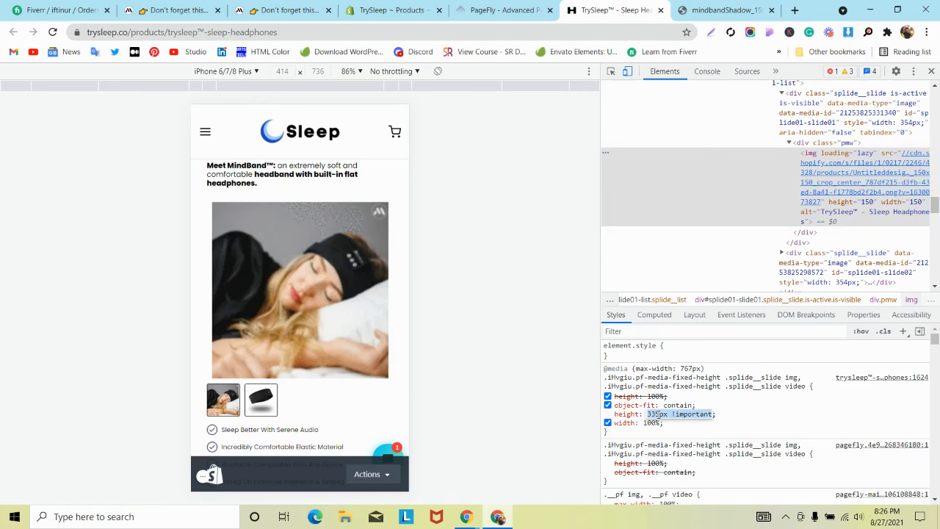
{"action": "left_click", "coordinate": [658, 413]}
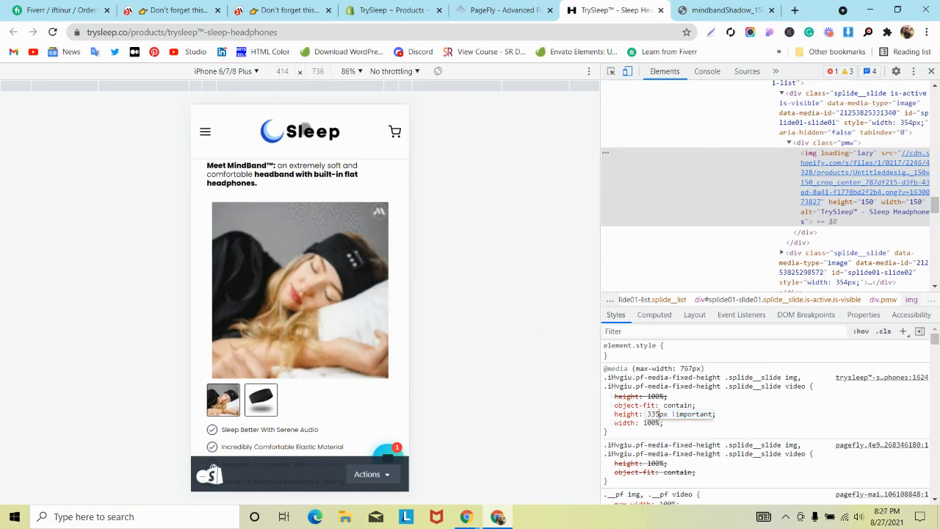
- Preview the page at iPhone 6/7/8 size, review the product section, and return to iPhone 6/7/8 Plus
{"action": "left_click", "coordinate": [250, 71]}
{"action": "left_click", "coordinate": [250, 184]}
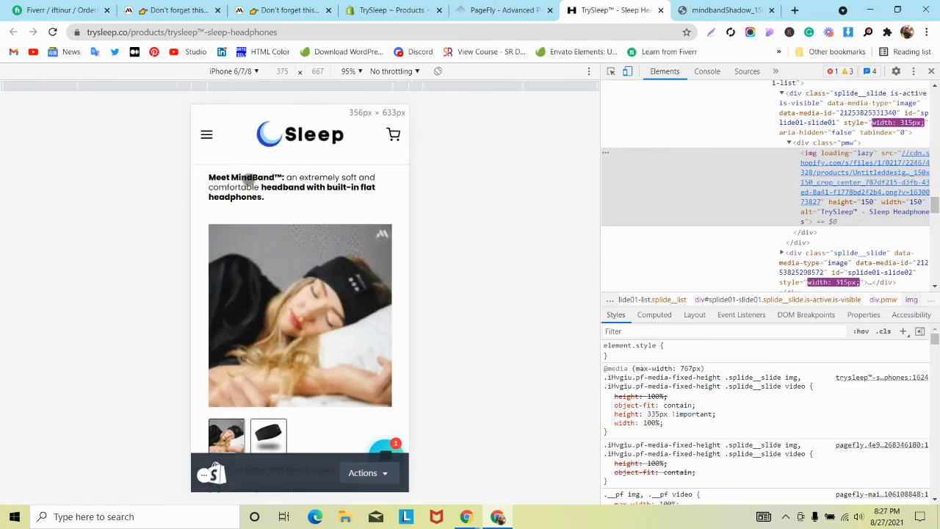
{"action": "scroll", "coordinate": [314, 255], "scroll_direction": "down", "scroll_amount": 2}
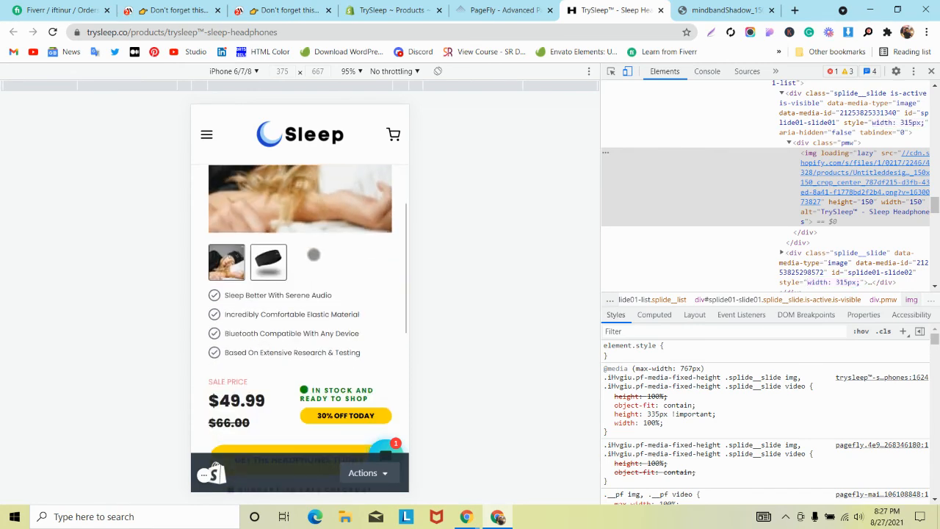
{"action": "scroll", "coordinate": [312, 255], "scroll_direction": "up", "scroll_amount": 5}
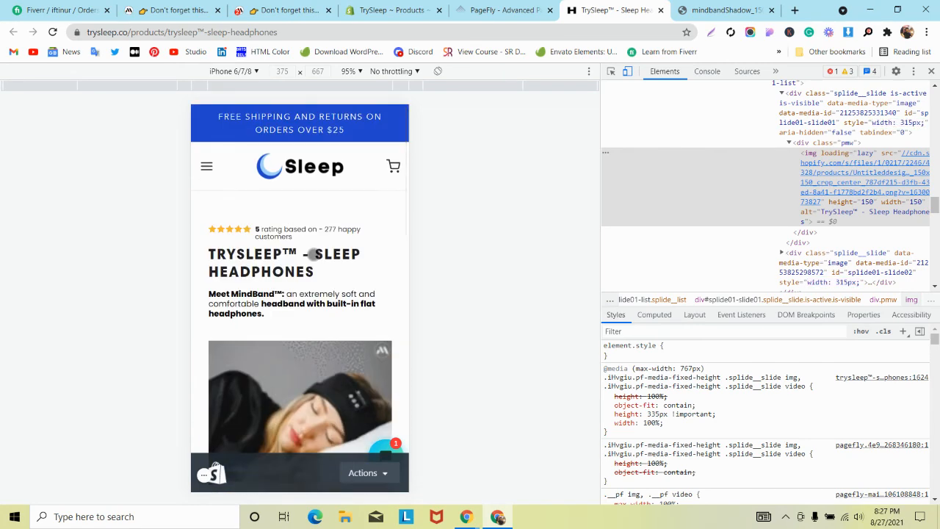
{"action": "scroll", "coordinate": [314, 255], "scroll_direction": "down", "scroll_amount": 4}
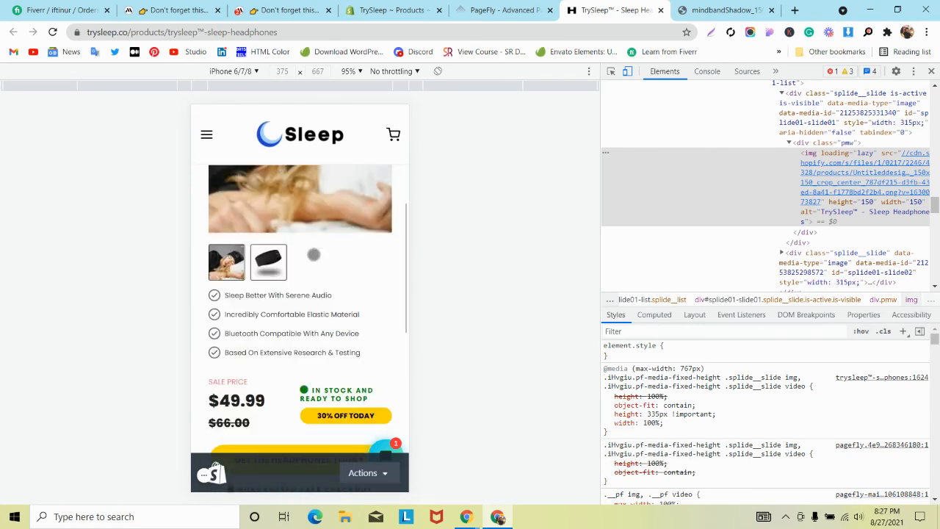
{"action": "left_click", "coordinate": [241, 71]}
{"action": "left_click", "coordinate": [261, 199]}
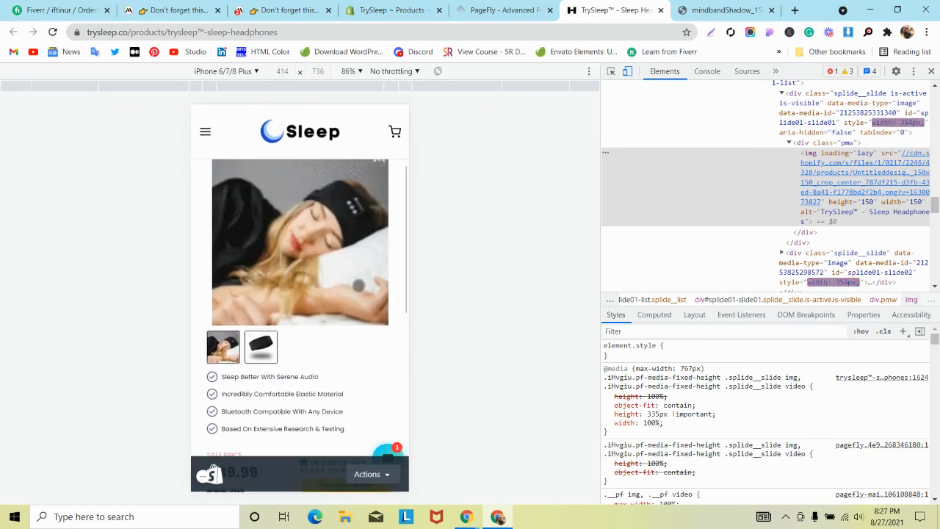
- Raise the product image's height in the media-query rule to 350px !important as a test
{"action": "scroll", "coordinate": [367, 308], "scroll_direction": "up", "scroll_amount": 2}
{"action": "left_click", "coordinate": [657, 415]}
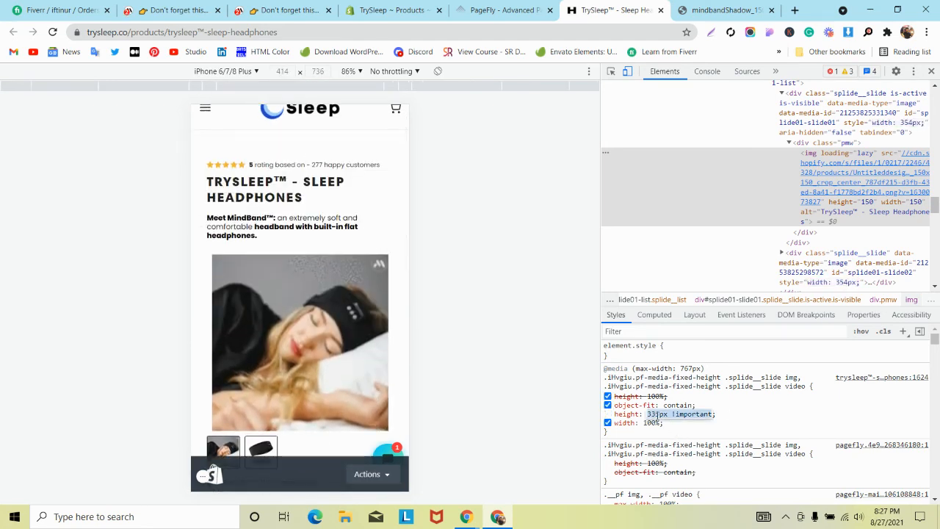
{"action": "left_click", "coordinate": [660, 414]}
{"action": "key", "text": "Up"}
{"action": "key", "text": "Up"}
{"action": "key", "text": "Up"}
{"action": "key", "text": "Up"}
{"action": "key", "text": "Up"}
{"action": "key", "text": "Up"}
{"action": "key", "text": "Up"}
{"action": "key", "text": "Up"}
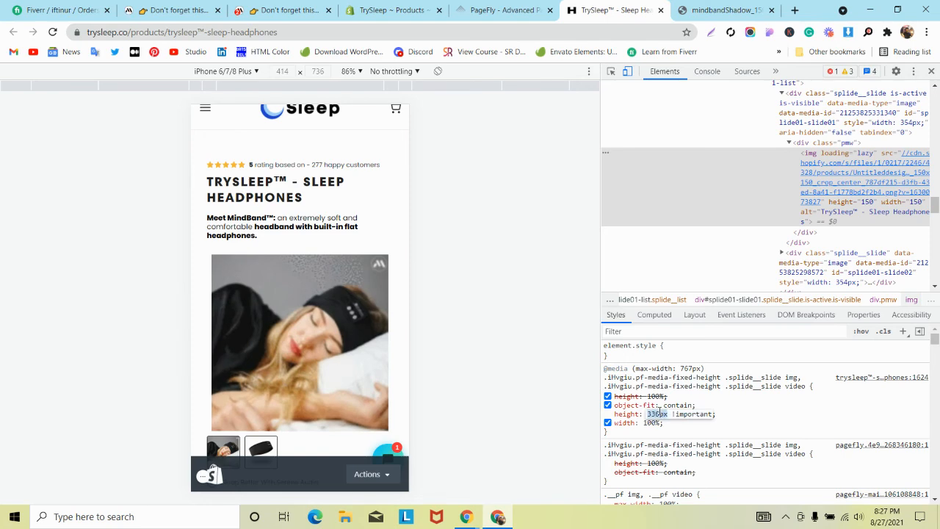
{"action": "key", "text": "Up"}
{"action": "key", "text": "Up"}
{"action": "key", "text": "Up"}
{"action": "key", "text": "Up"}
{"action": "key", "text": "Up"}
{"action": "key", "text": "Up"}
{"action": "key", "text": "Up"}
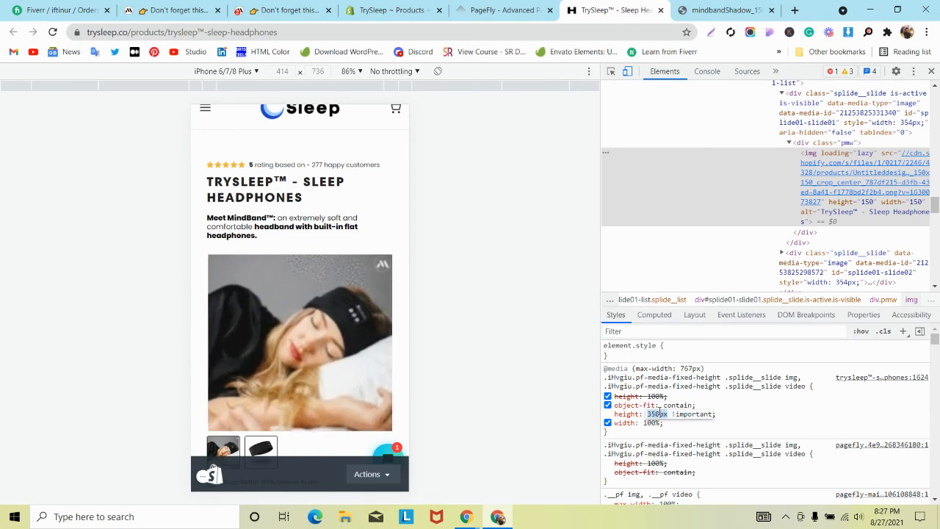
- Return to the PageFly editor, update the product image's height in the custom CSS to match the live test, save it, and publish the page
{"action": "left_click", "coordinate": [503, 10]}
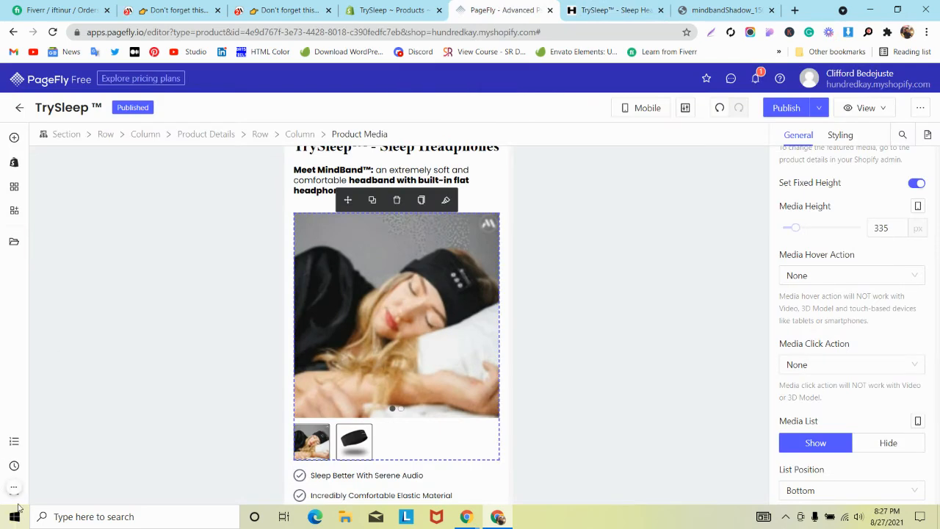
{"action": "left_click", "coordinate": [13, 487]}
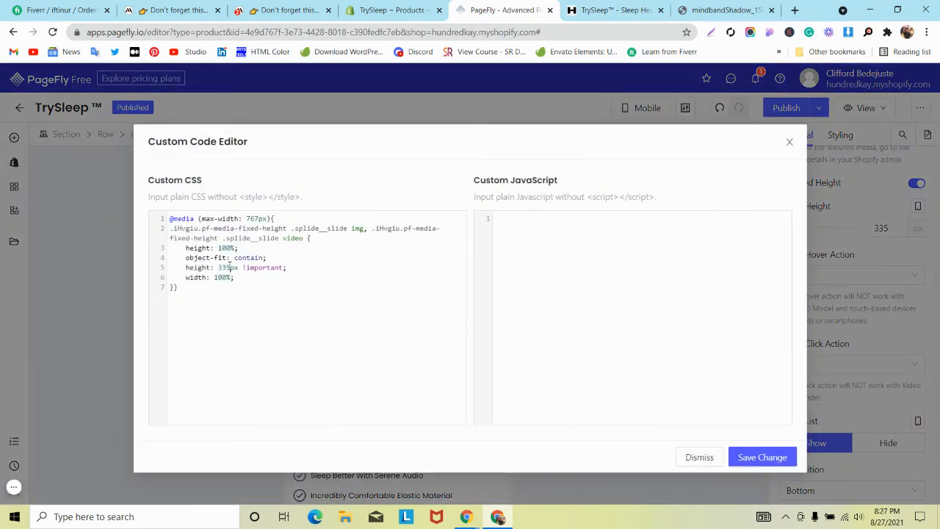
{"action": "key", "text": "BackSpace"}
{"action": "type", "text": "5"}
{"action": "left_click", "coordinate": [763, 457]}
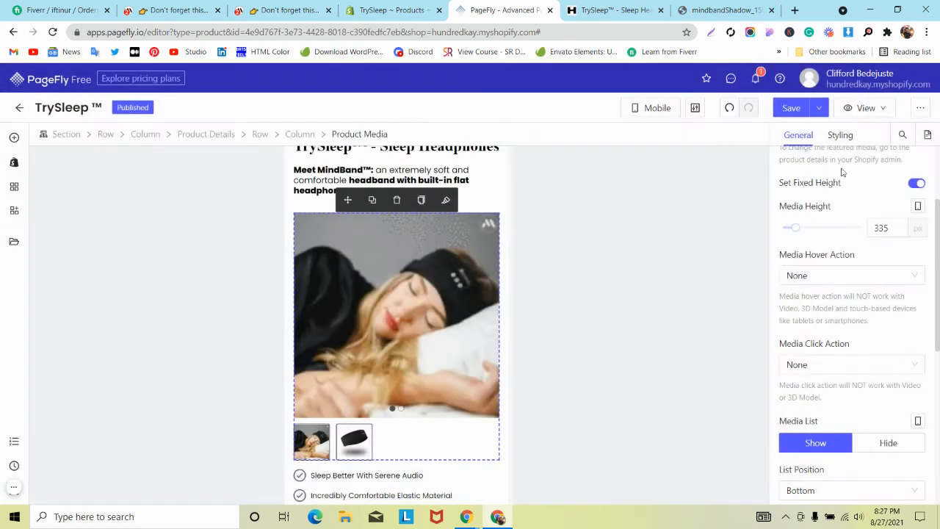
{"action": "mouse_move", "coordinate": [819, 110]}
{"action": "left_click", "coordinate": [815, 130]}
{"action": "scroll", "coordinate": [308, 283], "scroll_direction": "down", "scroll_amount": 4}
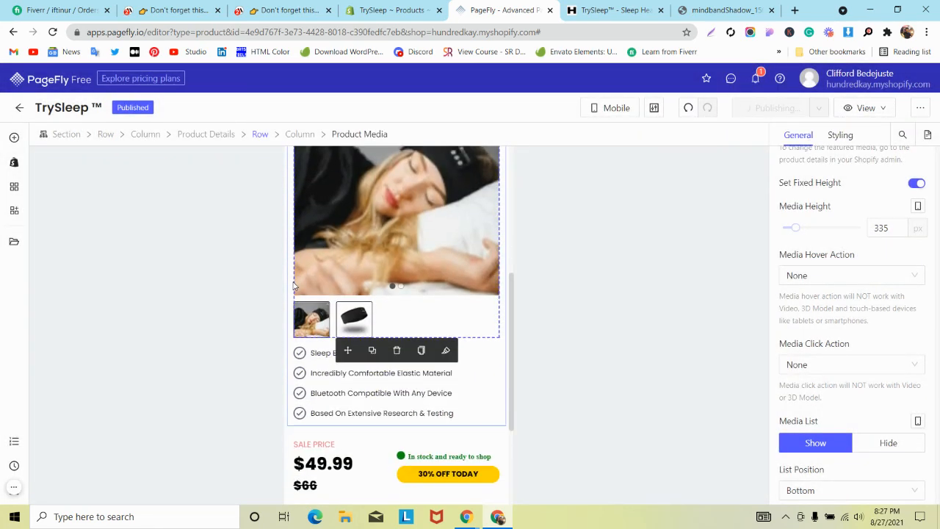
- Review the live product page in mobile view, close the developer tools and store admin bar, and check the hero section at desktop width
{"action": "left_click", "coordinate": [613, 9]}
{"action": "scroll", "coordinate": [300, 309], "scroll_direction": "down", "scroll_amount": 3}
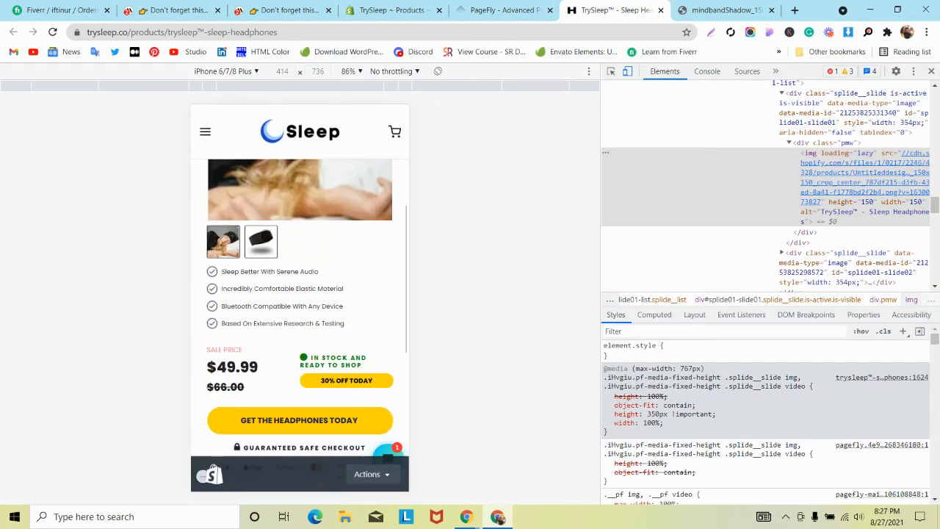
{"action": "scroll", "coordinate": [266, 235], "scroll_direction": "down", "scroll_amount": 3}
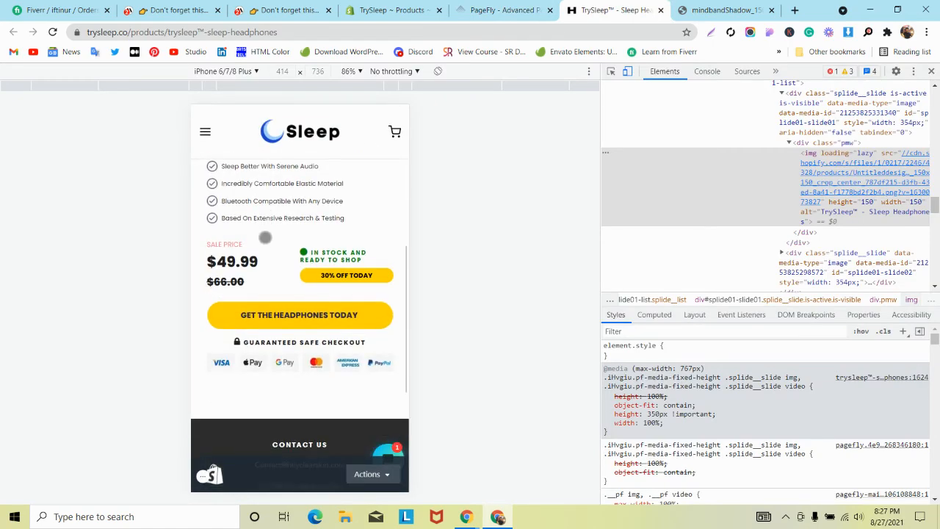
{"action": "left_click", "coordinate": [931, 72]}
{"action": "scroll", "coordinate": [386, 253], "scroll_direction": "up", "scroll_amount": 7}
{"action": "scroll", "coordinate": [424, 180], "scroll_direction": "down", "scroll_amount": 4}
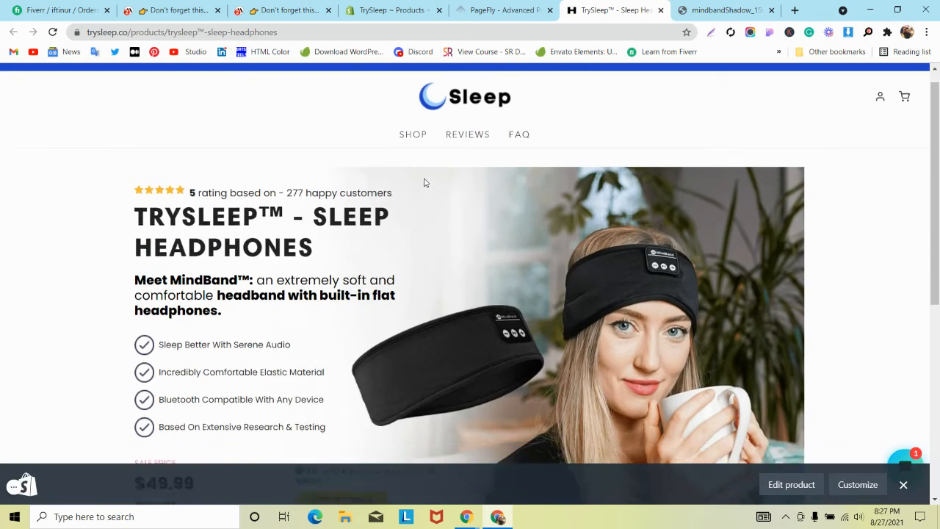
{"action": "scroll", "coordinate": [424, 182], "scroll_direction": "up", "scroll_amount": 4}
{"action": "scroll", "coordinate": [424, 182], "scroll_direction": "down", "scroll_amount": 3}
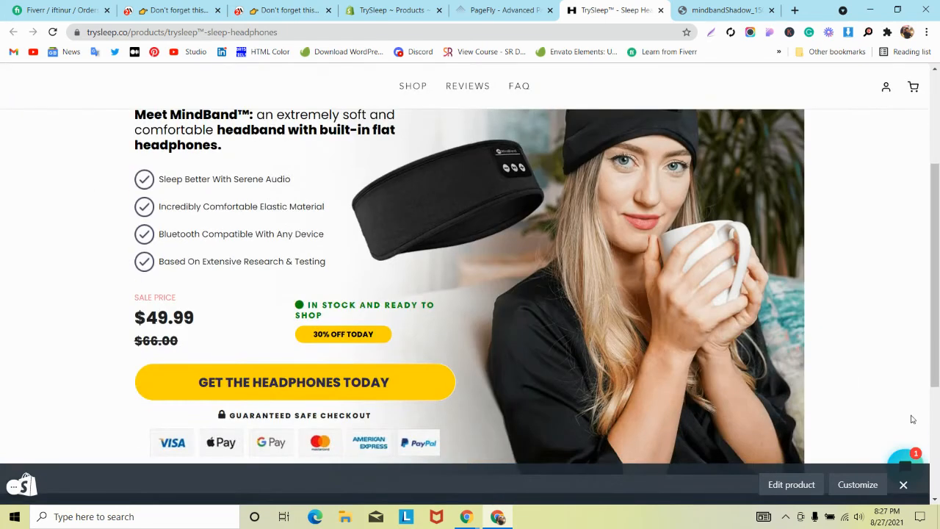
{"action": "left_click", "coordinate": [904, 485]}
{"action": "scroll", "coordinate": [376, 239], "scroll_direction": "up", "scroll_amount": 3}
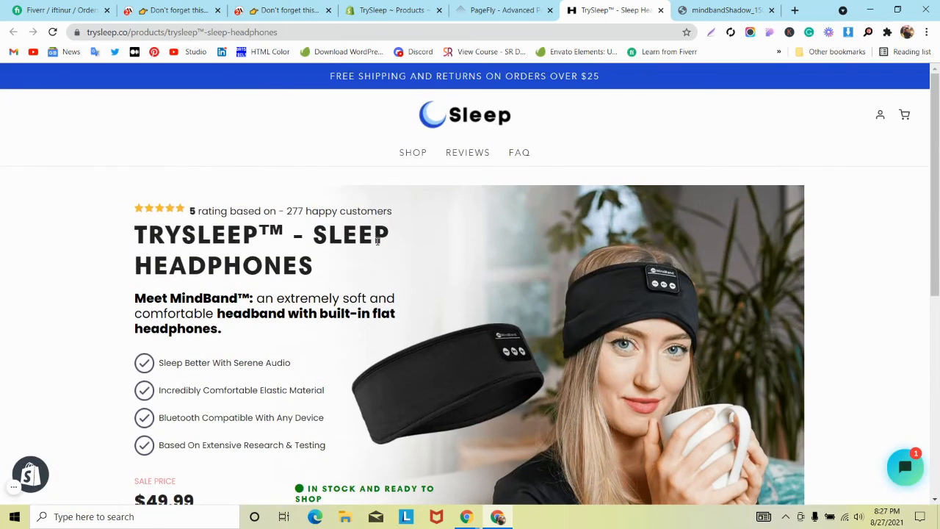
{"action": "left_click", "coordinate": [129, 9]}
- Switch the PageFly editor from mobile through all-devices to laptop view and select the headband image overlapping the model
{"action": "left_click", "coordinate": [500, 10]}
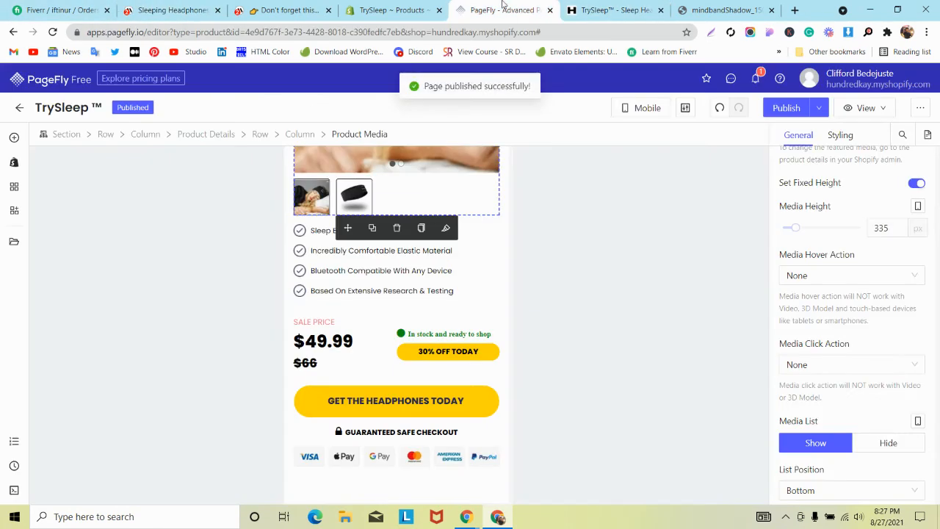
{"action": "left_click", "coordinate": [639, 108]}
{"action": "left_click", "coordinate": [636, 131]}
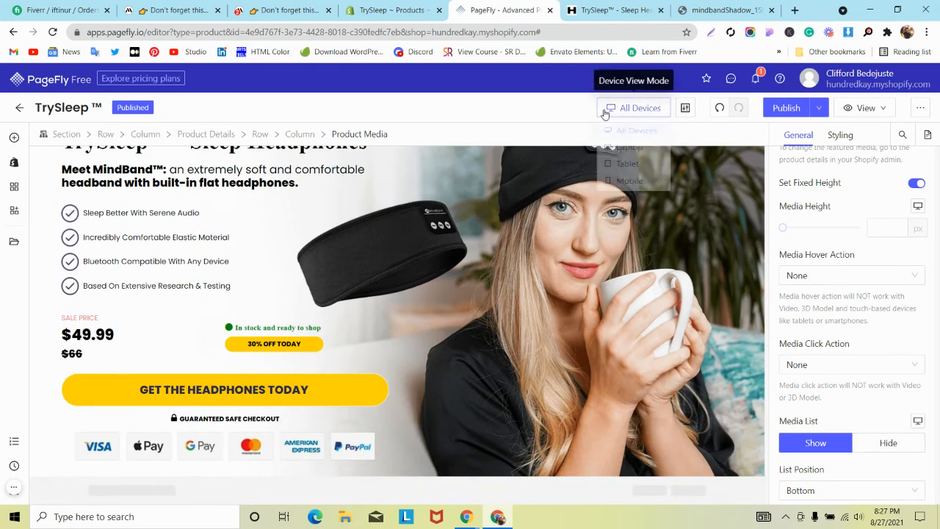
{"action": "left_click", "coordinate": [621, 108]}
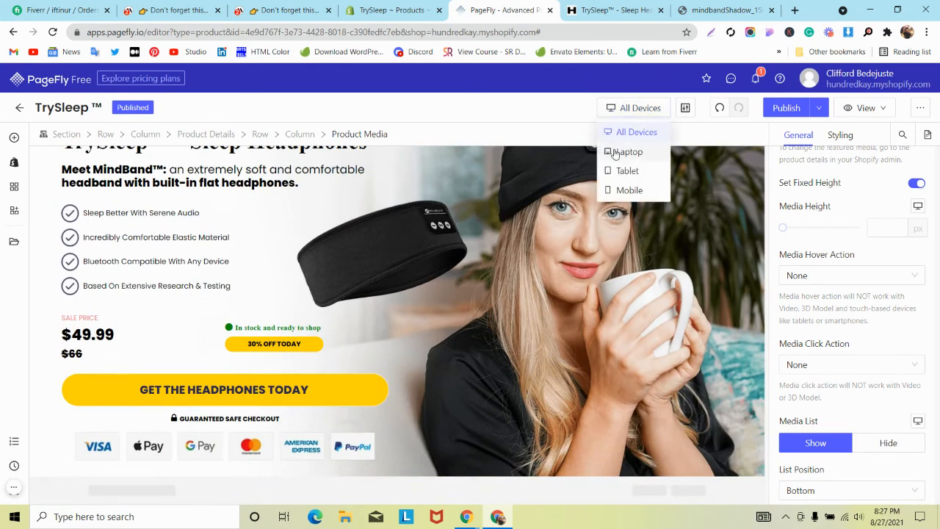
{"action": "left_click", "coordinate": [624, 152]}
{"action": "scroll", "coordinate": [343, 217], "scroll_direction": "down", "scroll_amount": 1}
{"action": "scroll", "coordinate": [368, 242], "scroll_direction": "up", "scroll_amount": 2}
{"action": "left_click", "coordinate": [439, 303]}
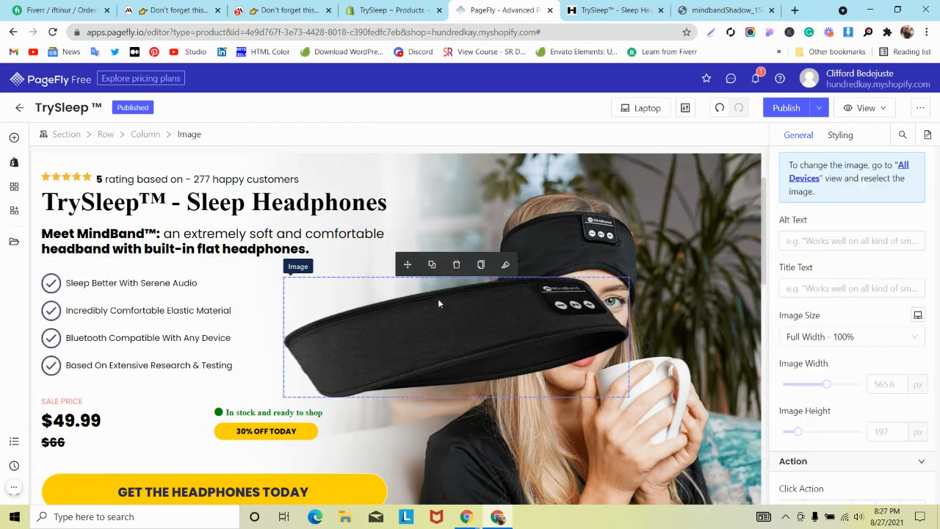
- Check the headband image's width in the all-devices view and set its laptop width to 315 px as well
{"action": "left_click", "coordinate": [641, 108]}
{"action": "left_click", "coordinate": [639, 130]}
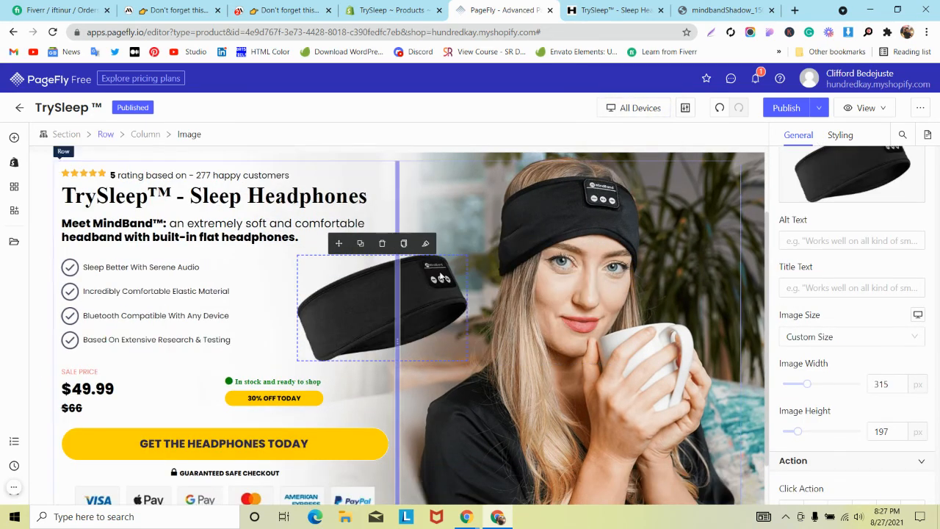
{"action": "left_click", "coordinate": [636, 112]}
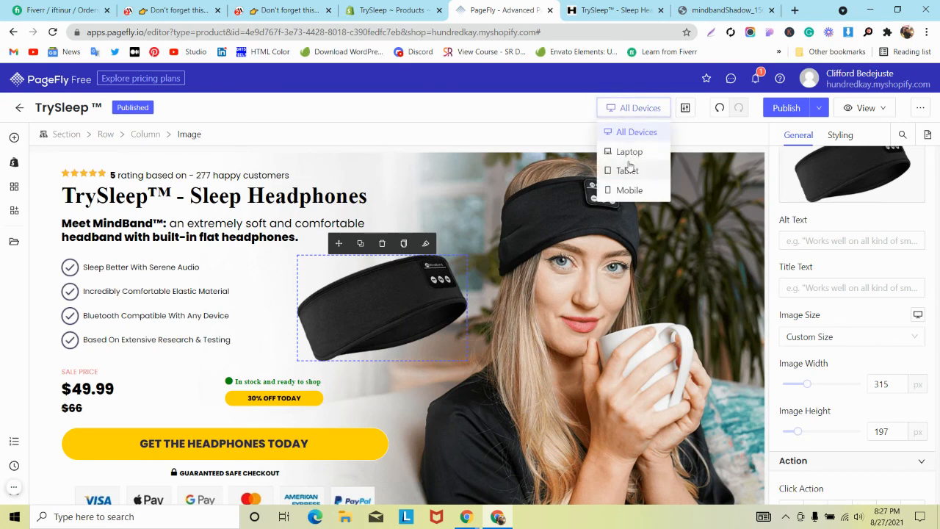
{"action": "left_click", "coordinate": [629, 154]}
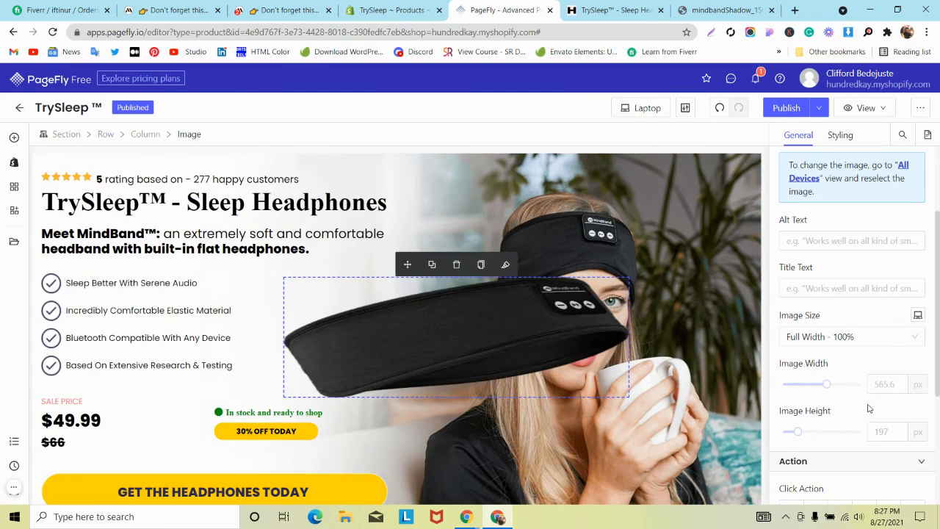
{"action": "left_click", "coordinate": [879, 385]}
{"action": "type", "text": "315"}
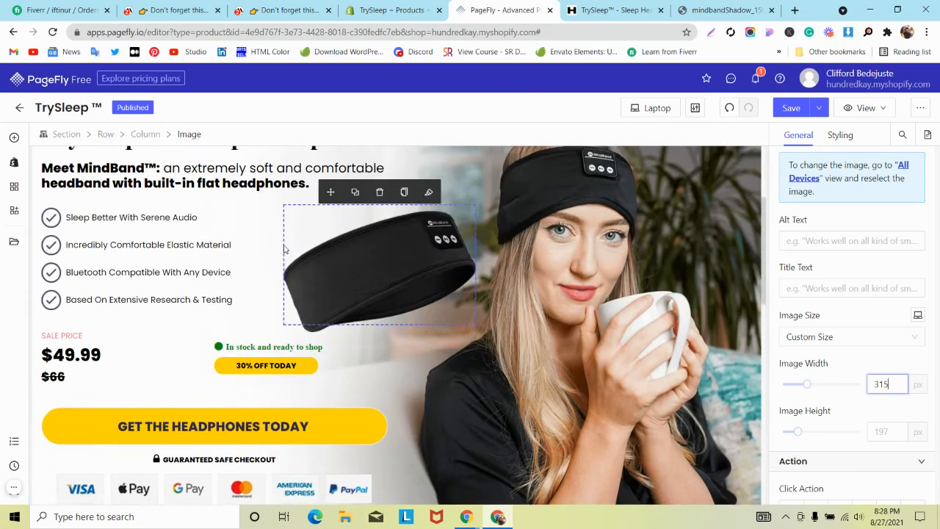
- Select the duplicate mobile section below the hero and check its device visibility settings
{"action": "scroll", "coordinate": [286, 250], "scroll_direction": "down", "scroll_amount": 3}
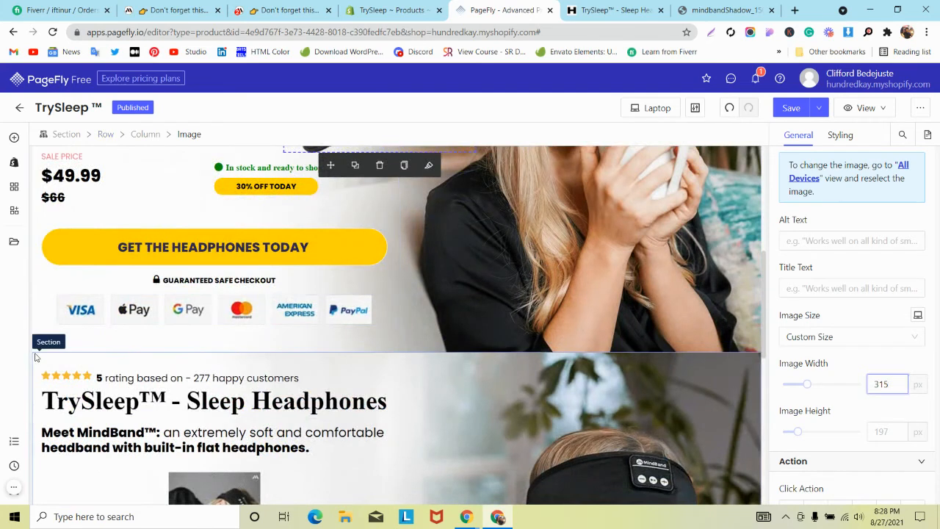
{"action": "left_click", "coordinate": [35, 356]}
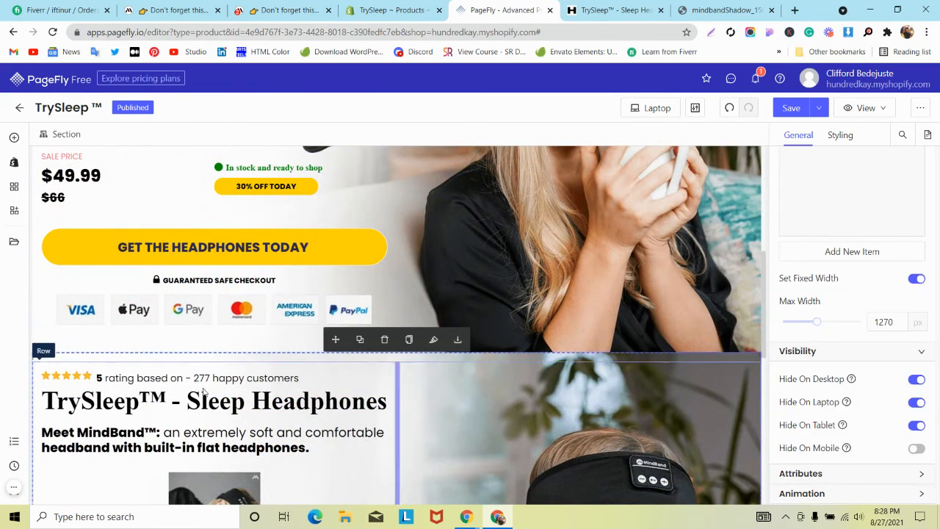
{"action": "left_click", "coordinate": [917, 426]}
{"action": "left_click", "coordinate": [683, 375]}
{"action": "left_click", "coordinate": [679, 360]}
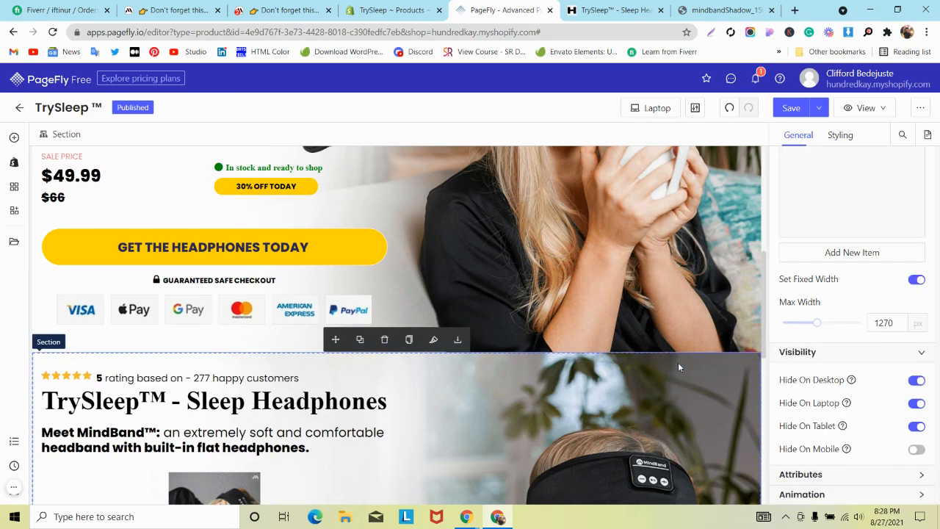
- Try hiding the product media of the duplicate mobile section on laptops
{"action": "scroll", "coordinate": [227, 277], "scroll_direction": "up", "scroll_amount": 4}
{"action": "scroll", "coordinate": [228, 278], "scroll_direction": "down", "scroll_amount": 9}
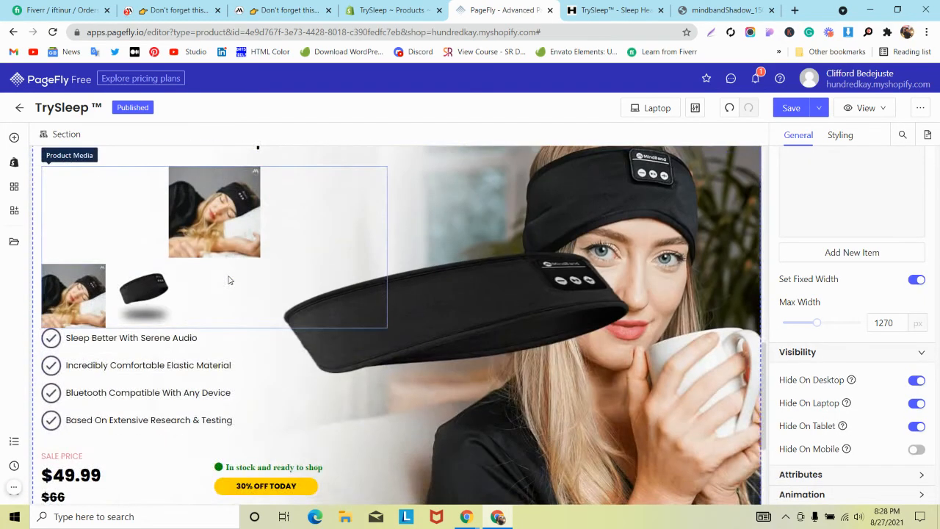
{"action": "scroll", "coordinate": [227, 280], "scroll_direction": "up", "scroll_amount": 2}
{"action": "left_click", "coordinate": [299, 305]}
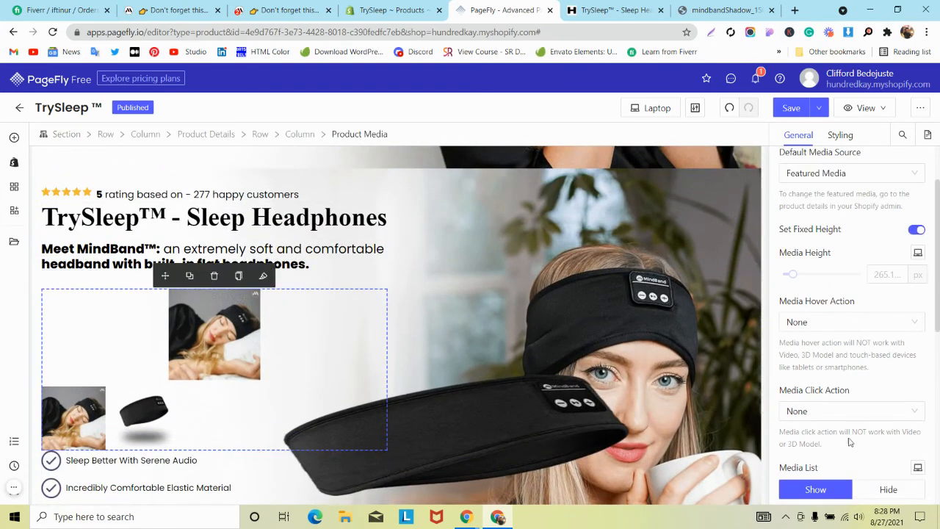
{"action": "scroll", "coordinate": [868, 379], "scroll_direction": "down", "scroll_amount": 6}
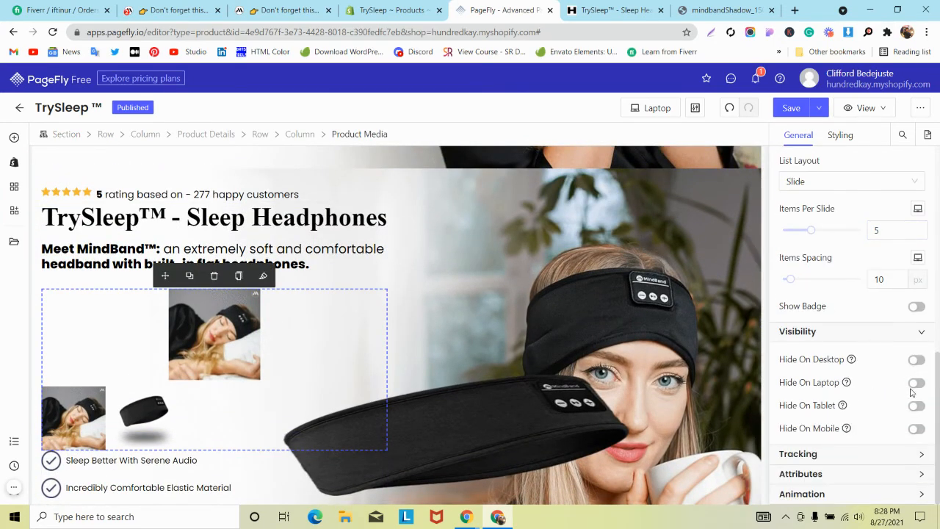
{"action": "left_click", "coordinate": [917, 384]}
{"action": "left_click", "coordinate": [917, 383]}
{"action": "left_click", "coordinate": [916, 384]}
{"action": "left_click", "coordinate": [916, 384]}
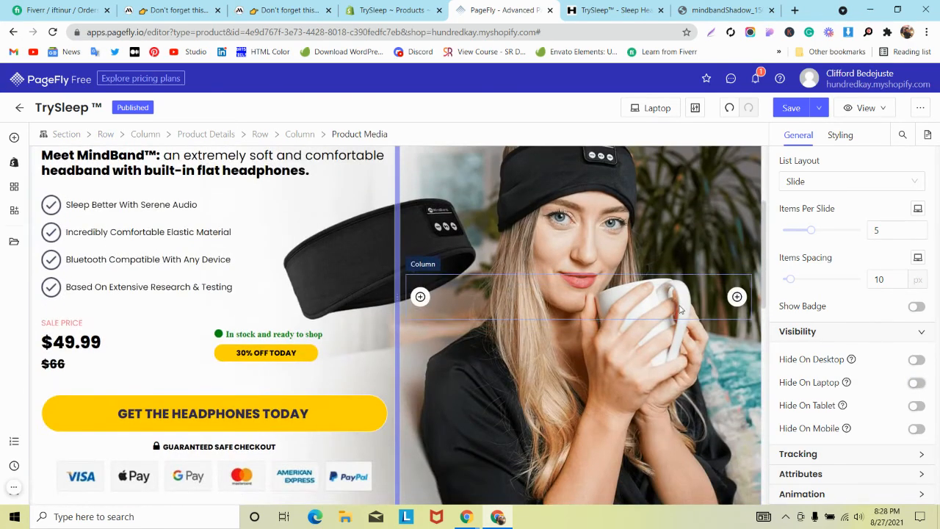
- Switch the editor to tablet view, select the headband image, and set the MindBand reference page's preview to iPad Pro
{"action": "left_click", "coordinate": [650, 110]}
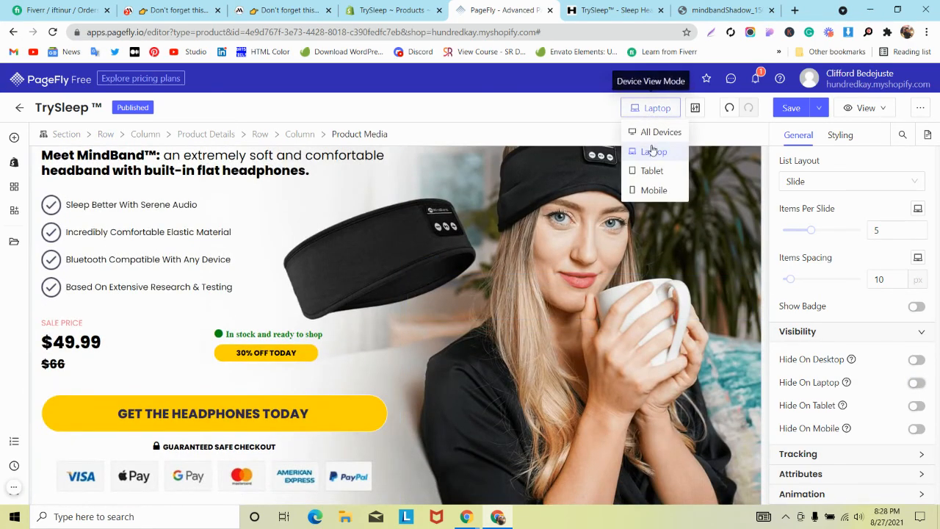
{"action": "left_click", "coordinate": [643, 172]}
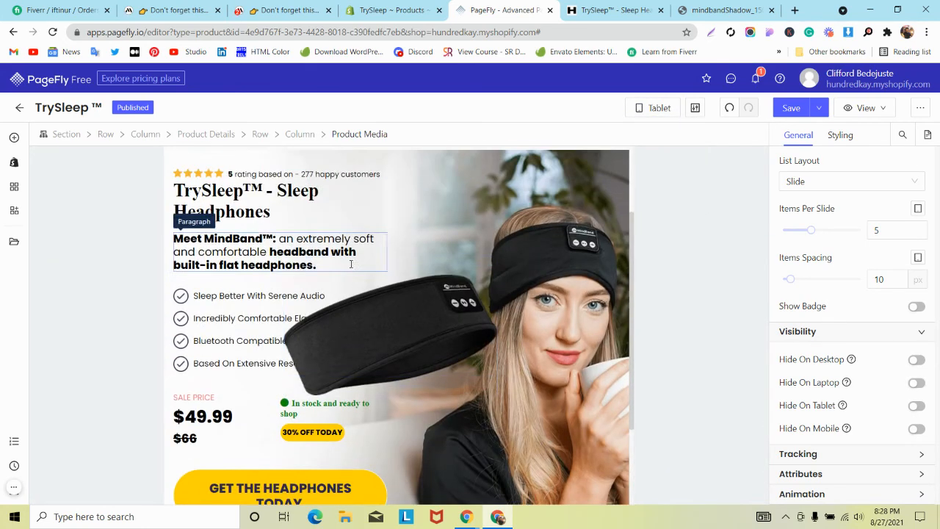
{"action": "left_click", "coordinate": [382, 302]}
{"action": "left_click", "coordinate": [292, 10]}
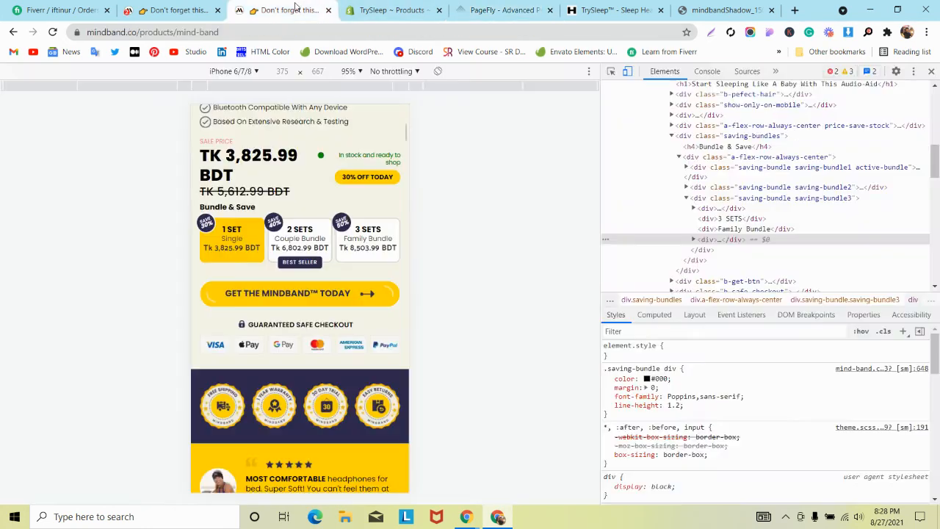
{"action": "left_click", "coordinate": [245, 71]}
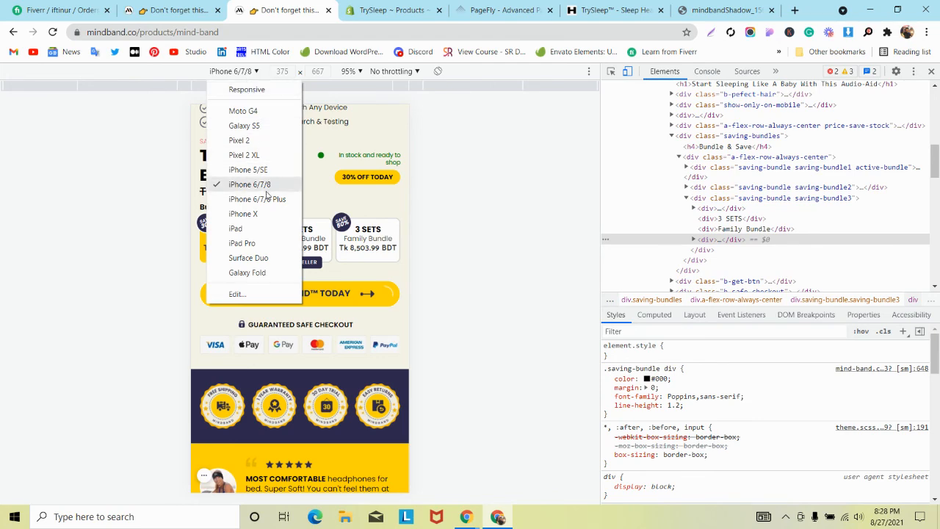
{"action": "left_click", "coordinate": [248, 243]}
- Return to the PageFly editor and set the headband image's tablet width to 200 px
{"action": "left_click", "coordinate": [501, 10]}
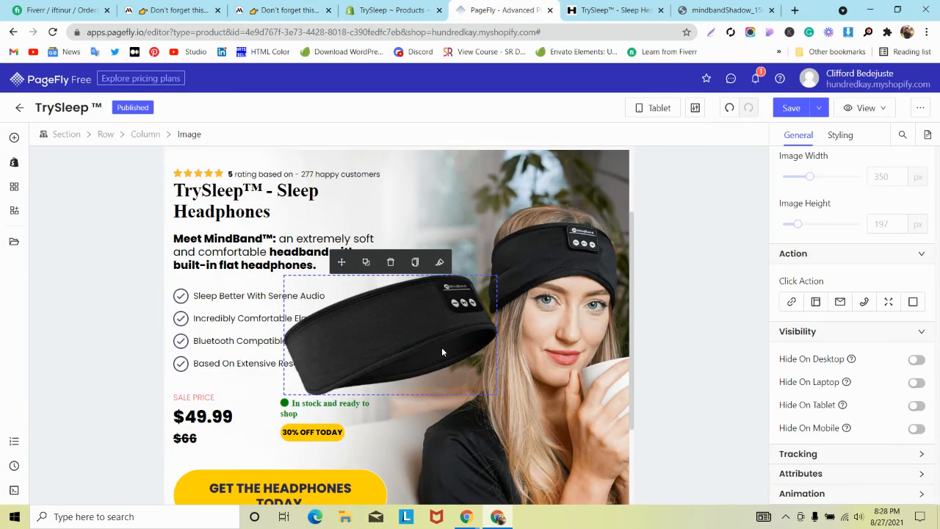
{"action": "double_click", "coordinate": [896, 183]}
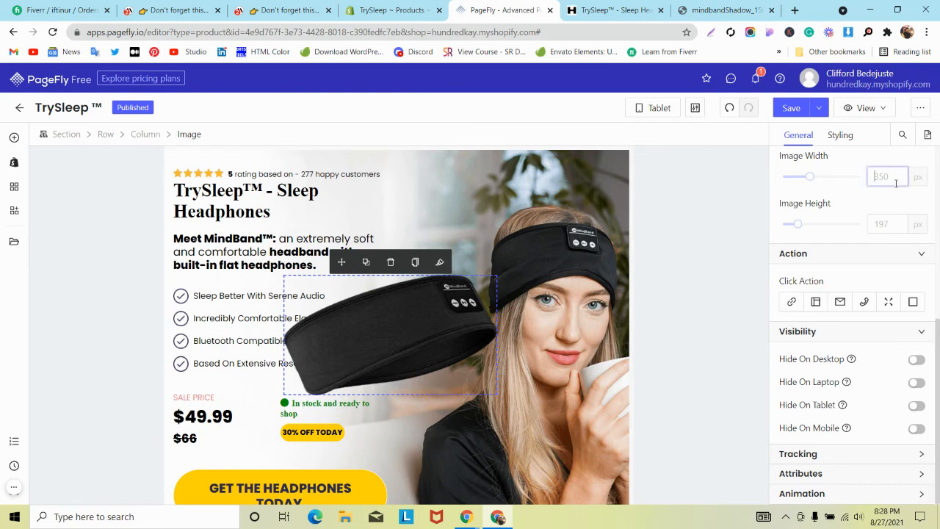
{"action": "type", "text": "200"}
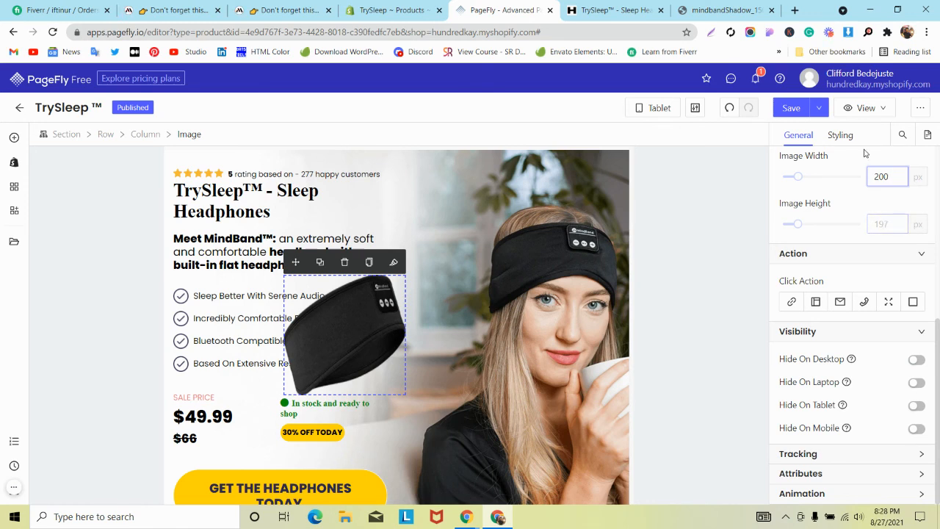
- Set the headband image's tablet margins to -100 px on the left and -200 px on the top
{"action": "left_click", "coordinate": [842, 139]}
{"action": "scroll", "coordinate": [835, 320], "scroll_direction": "up", "scroll_amount": 3}
{"action": "scroll", "coordinate": [835, 320], "scroll_direction": "up", "scroll_amount": 1}
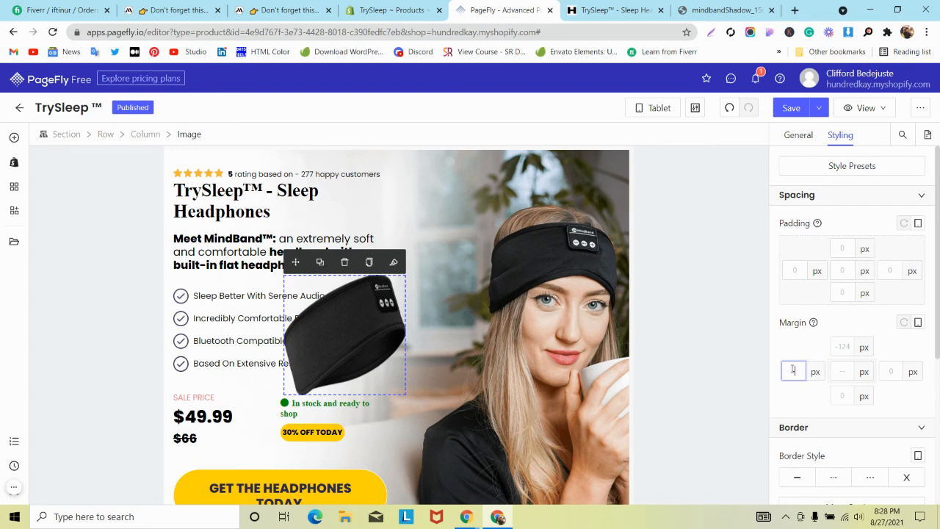
{"action": "type", "text": "-100"}
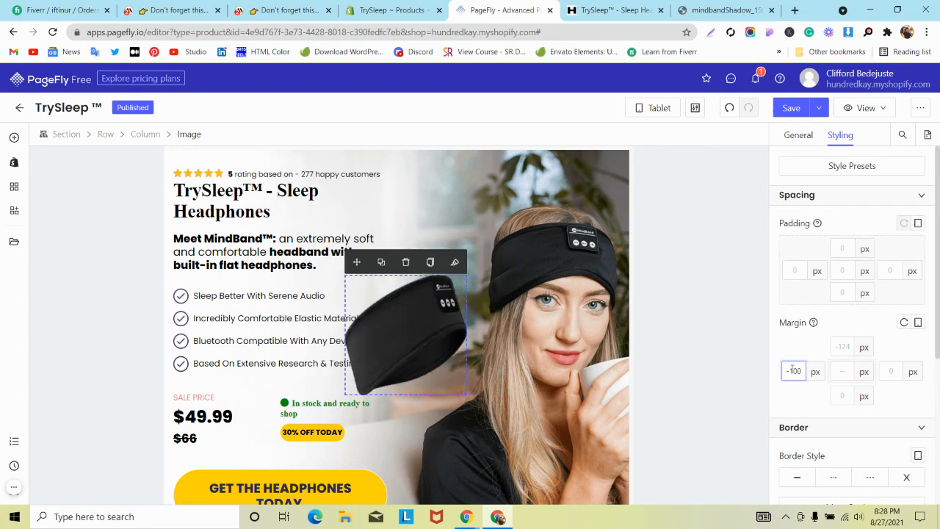
{"action": "left_click", "coordinate": [839, 350]}
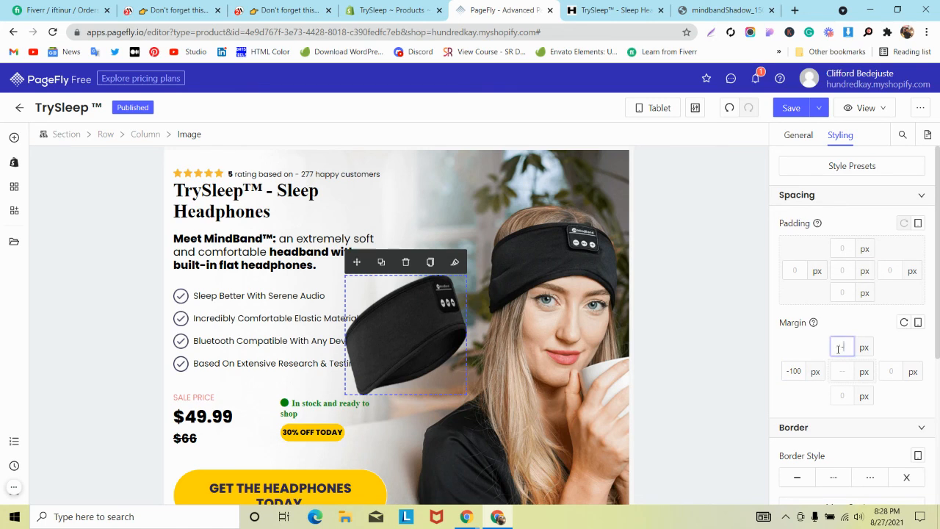
{"action": "type", "text": "-200"}
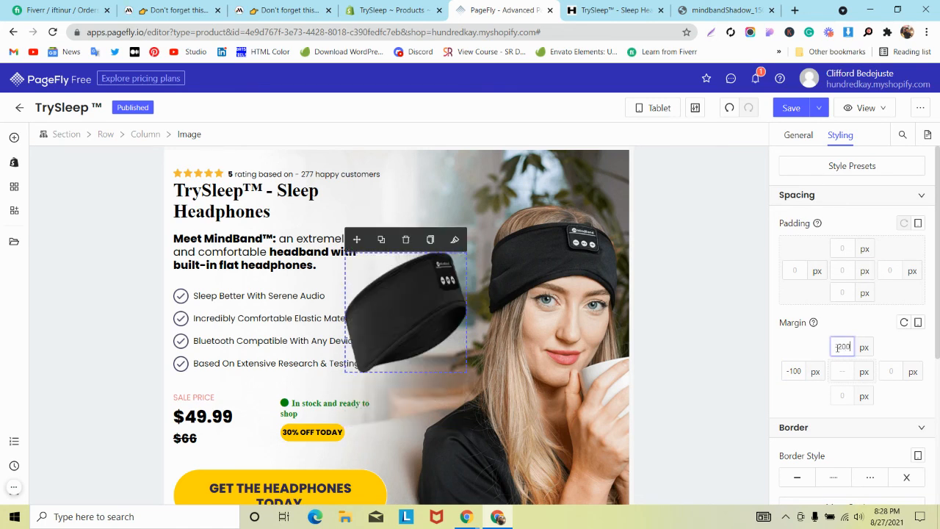
- Set the headband image's tablet size to 100 px wide and 99 px high
{"action": "left_click", "coordinate": [796, 136]}
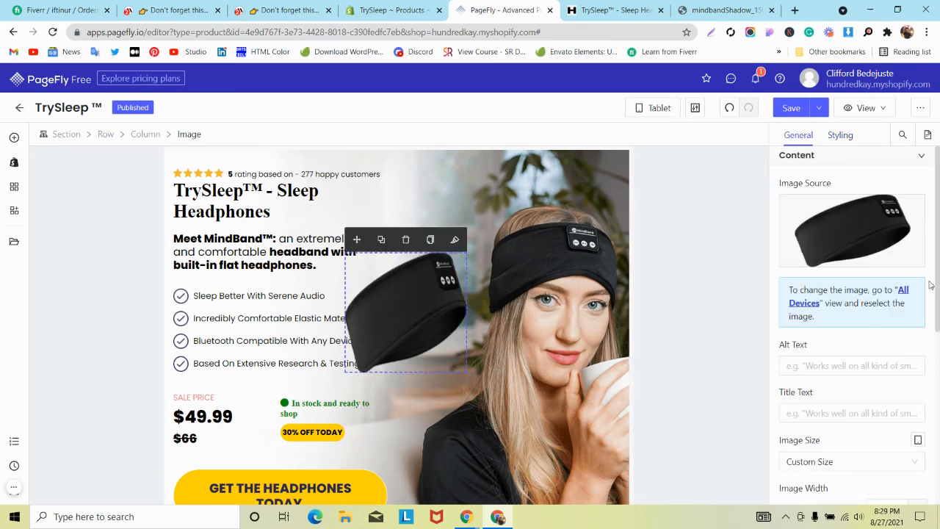
{"action": "scroll", "coordinate": [930, 285], "scroll_direction": "down", "scroll_amount": 3}
{"action": "left_click", "coordinate": [876, 323]}
{"action": "double_click", "coordinate": [876, 323]}
{"action": "type", "text": "1"}
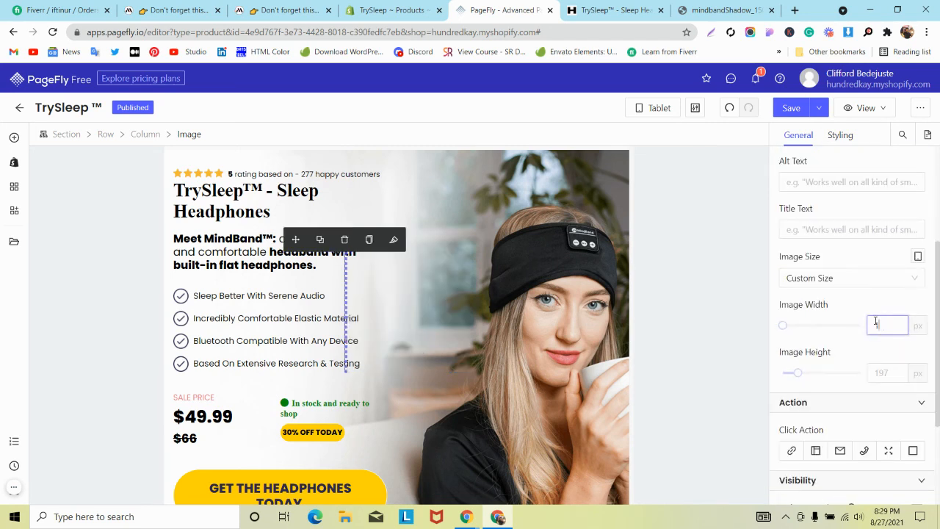
{"action": "type", "text": "00"}
{"action": "left_click", "coordinate": [884, 374]}
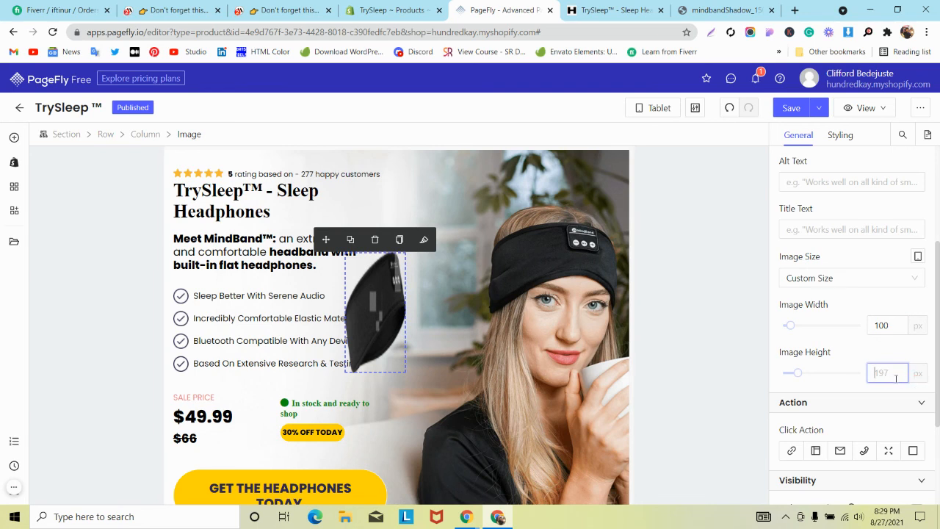
{"action": "type", "text": "100"}
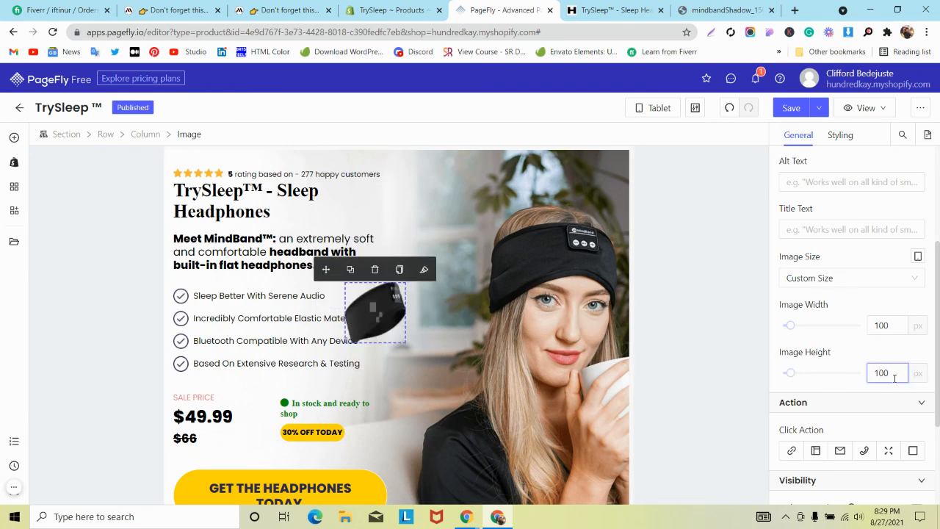
{"action": "key", "text": "Down"}
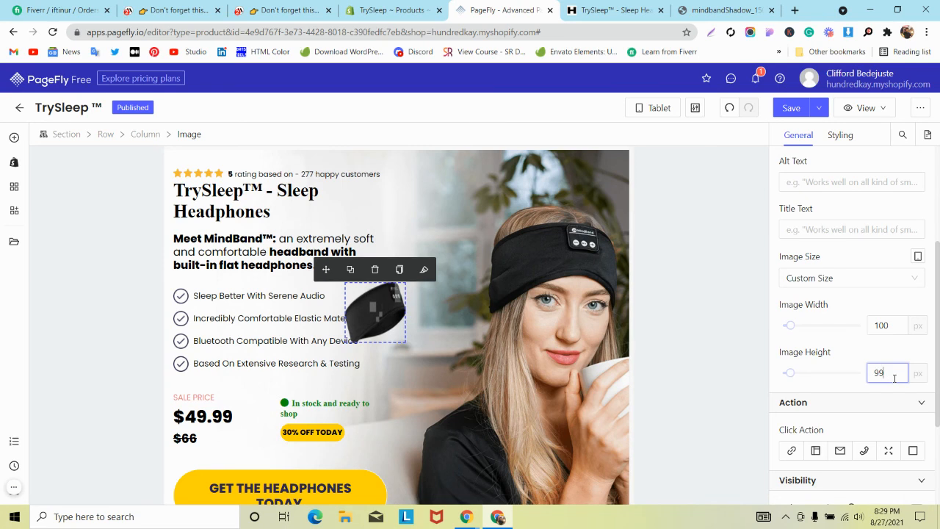
- Set the headband image's left margin in tablet view to -50 px
{"action": "left_click", "coordinate": [840, 134]}
{"action": "scroll", "coordinate": [808, 358], "scroll_direction": "up", "scroll_amount": 5}
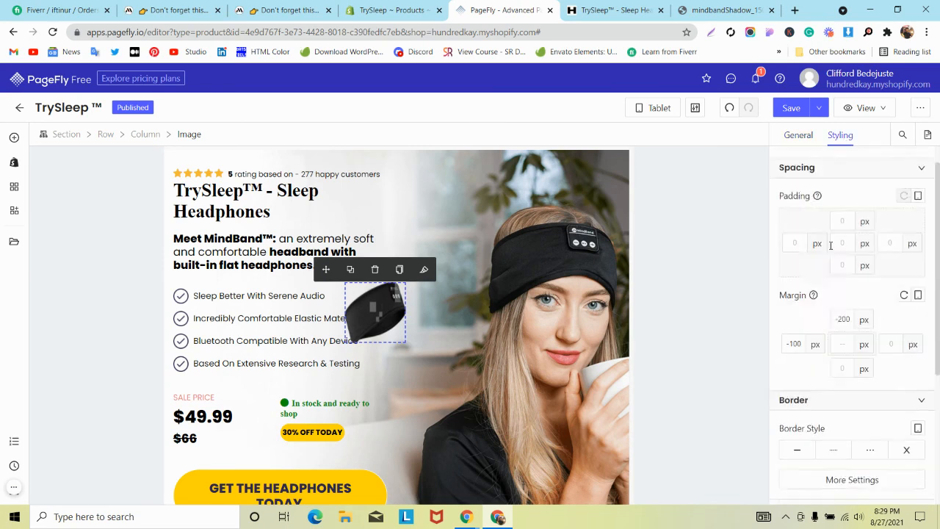
{"action": "left_click", "coordinate": [795, 364]}
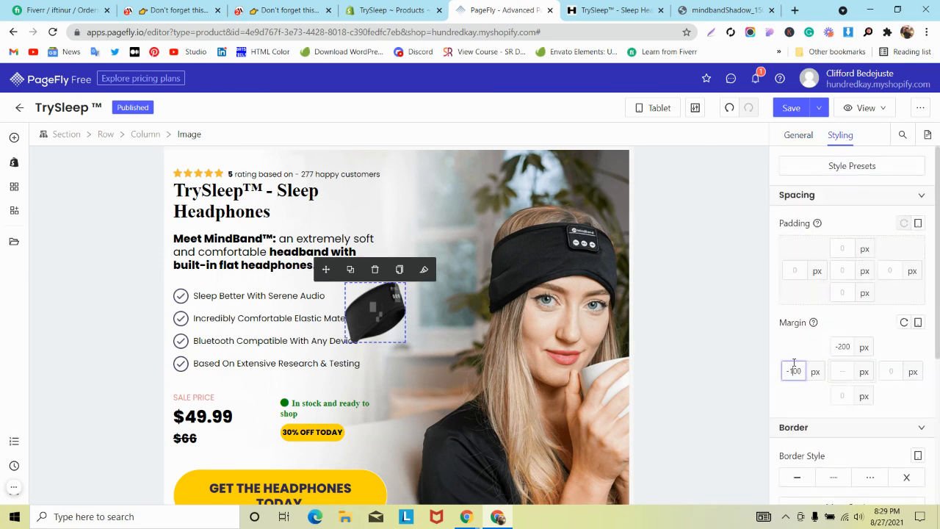
{"action": "key", "text": "BackSpace"}
{"action": "key", "text": "BackSpace"}
{"action": "key", "text": "BackSpace"}
{"action": "key", "text": "BackSpace"}
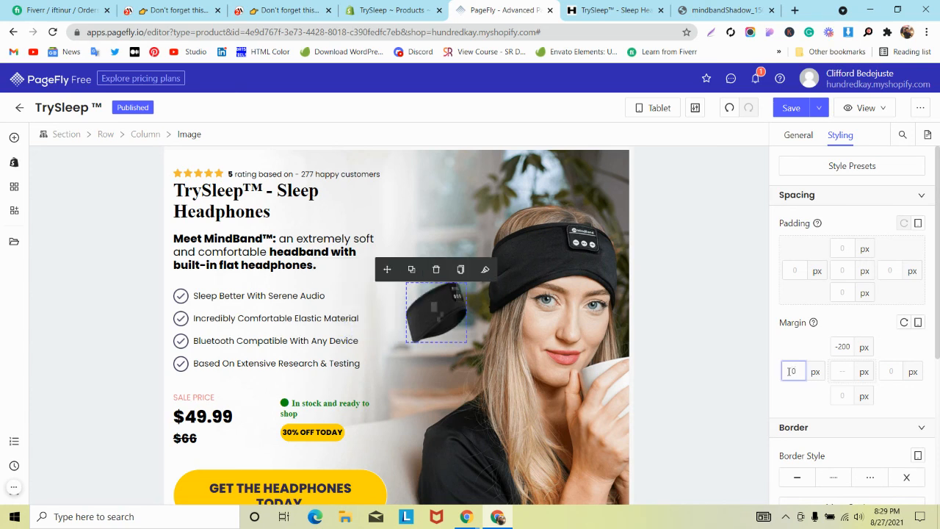
{"action": "type", "text": "50"}
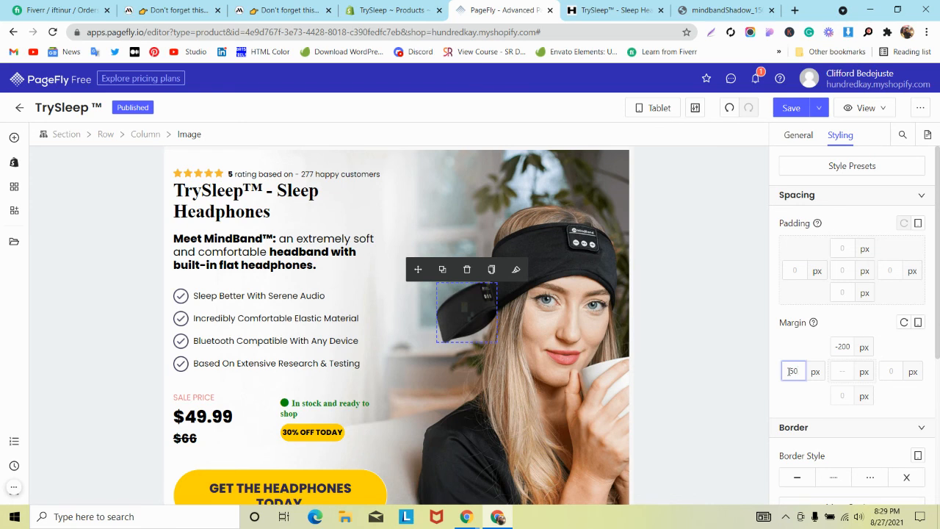
{"action": "type", "text": "-"}
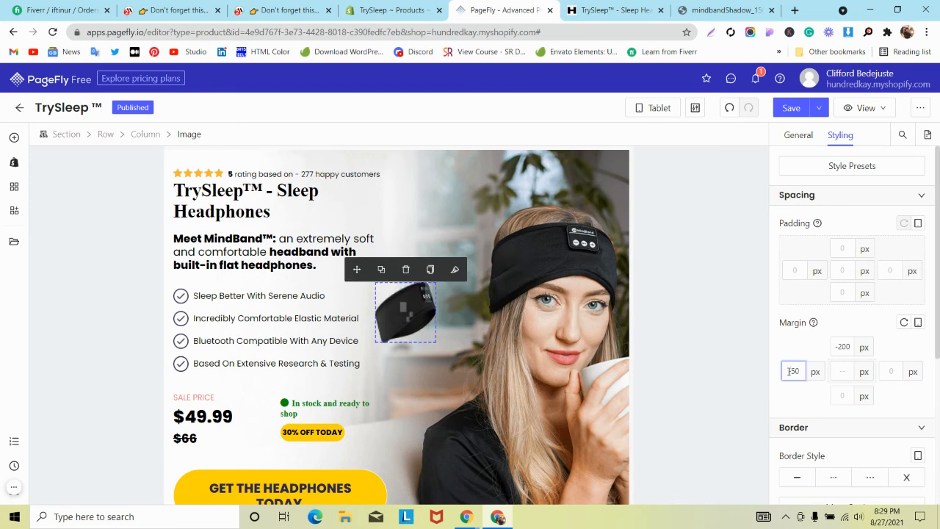
- Increase the headband image's tablet size to 117 px wide and 101 px high
{"action": "left_click", "coordinate": [798, 135]}
{"action": "scroll", "coordinate": [895, 351], "scroll_direction": "down", "scroll_amount": 2}
{"action": "left_click", "coordinate": [893, 329]}
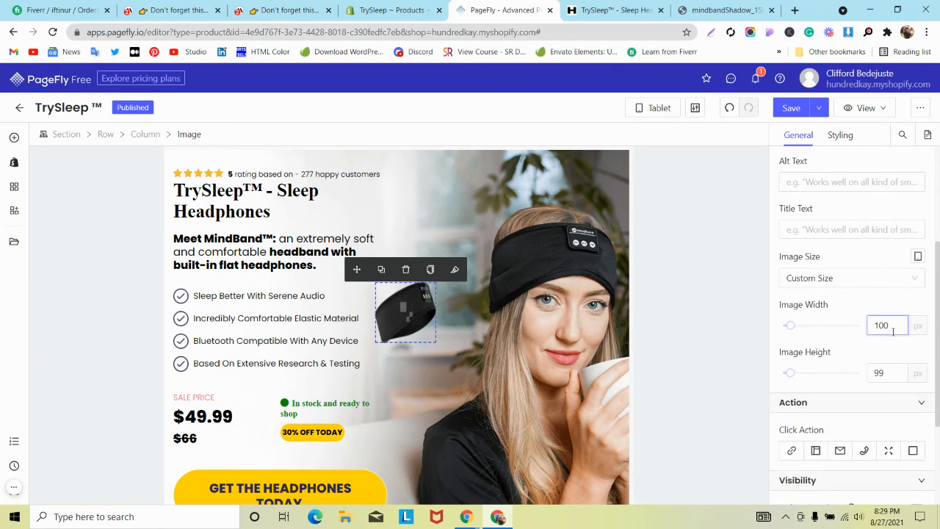
{"action": "key", "text": "Up"}
{"action": "key", "text": "Up"}
{"action": "key", "text": "Up"}
{"action": "key", "text": "Up"}
{"action": "key", "text": "Up"}
{"action": "key", "text": "Up"}
{"action": "key", "text": "Up"}
{"action": "key", "text": "Up"}
{"action": "key", "text": "Up"}
{"action": "key", "text": "Up"}
{"action": "key", "text": "Up"}
{"action": "key", "text": "Up"}
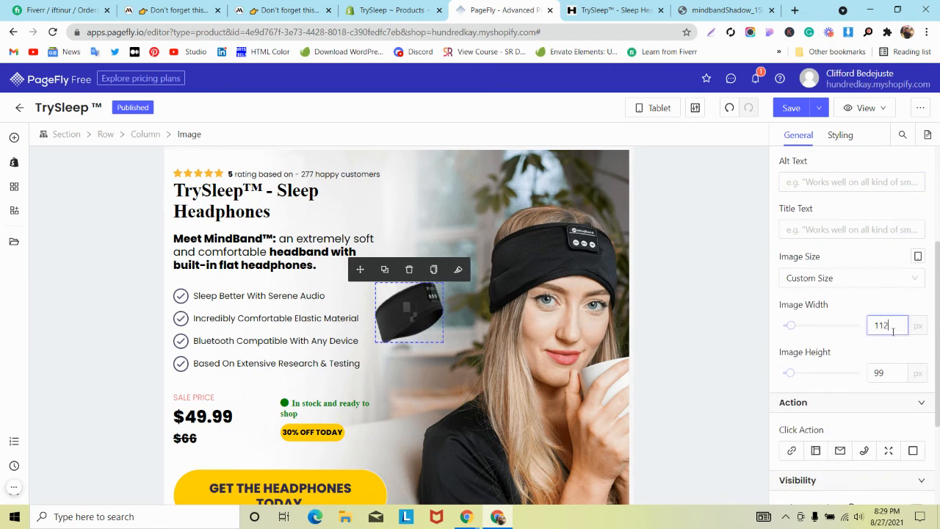
{"action": "key", "text": "Up"}
{"action": "key", "text": "Up"}
{"action": "key", "text": "Up"}
{"action": "key", "text": "Up"}
{"action": "key", "text": "Up"}
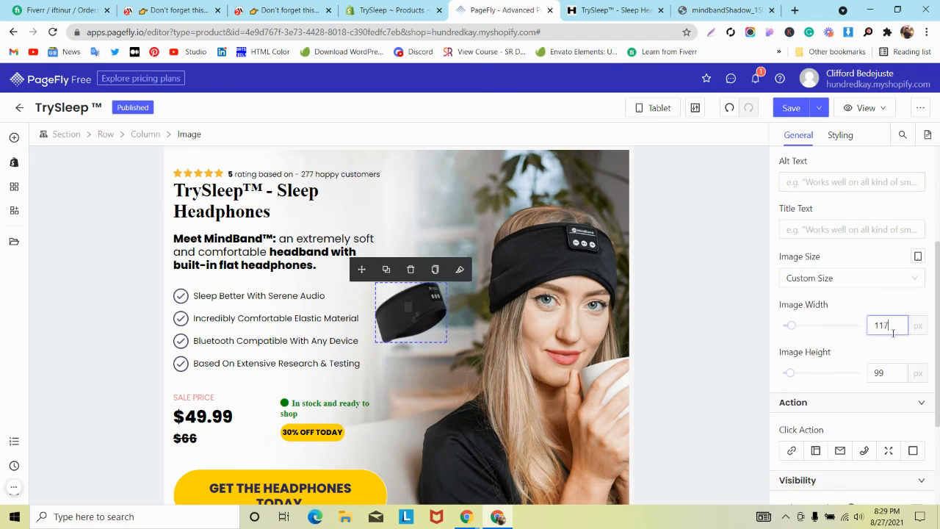
{"action": "left_click", "coordinate": [888, 372]}
{"action": "key", "text": "Up"}
{"action": "key", "text": "Up"}
{"action": "key", "text": "Up"}
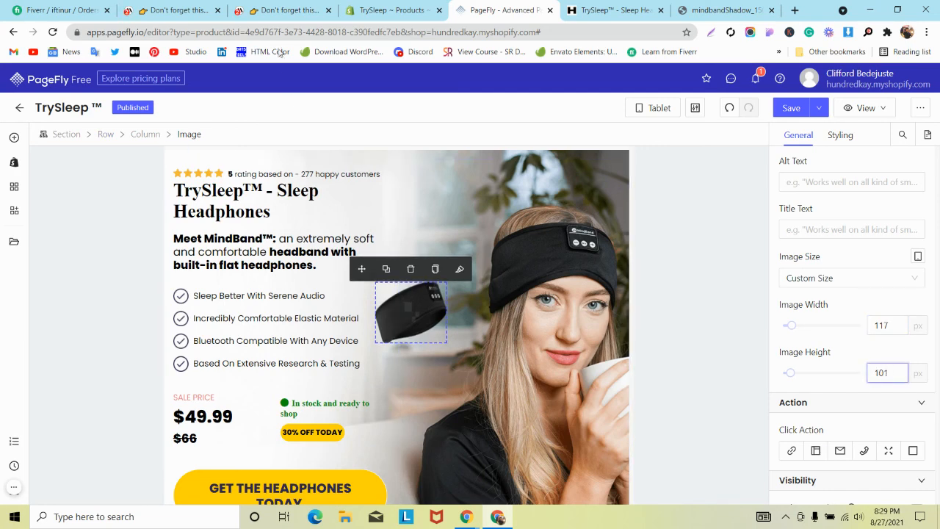
- Compare the headband with the MindBand reference page and set the PageFly image's tablet width to 130 px
{"action": "left_click", "coordinate": [259, 8]}
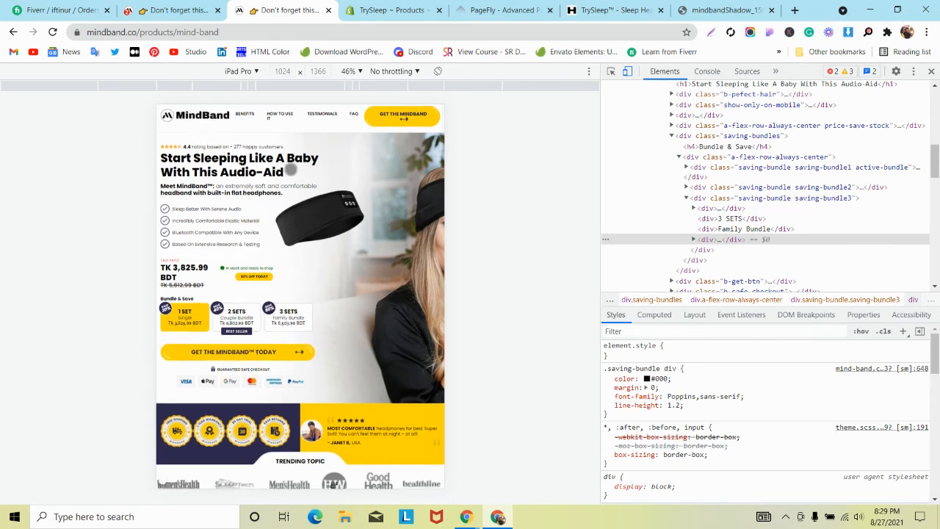
{"action": "left_click", "coordinate": [502, 11]}
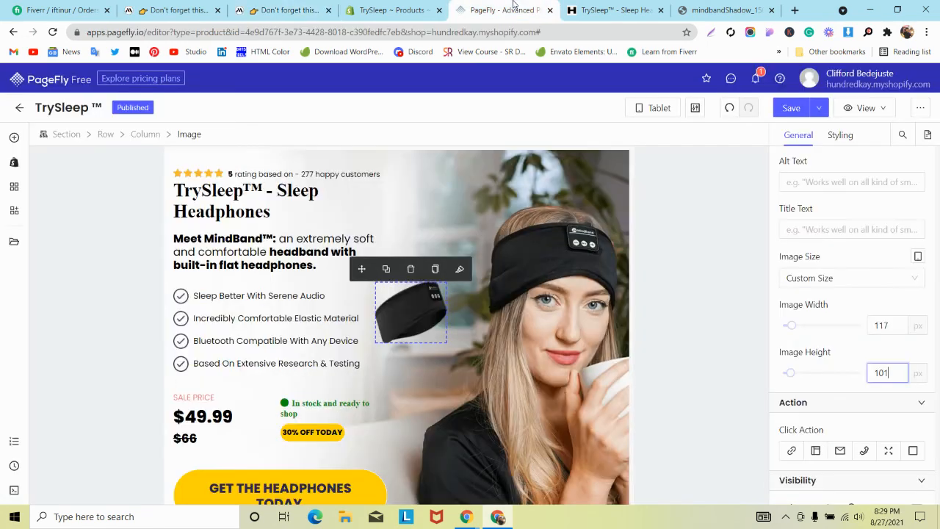
{"action": "scroll", "coordinate": [482, 186], "scroll_direction": "down", "scroll_amount": 1}
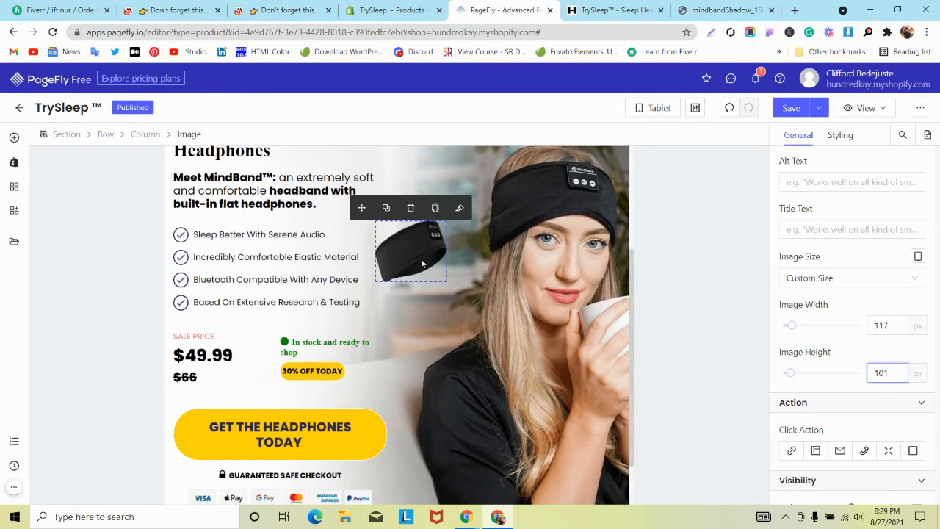
{"action": "left_click", "coordinate": [876, 323]}
{"action": "double_click", "coordinate": [876, 323]}
{"action": "type", "text": "130"}
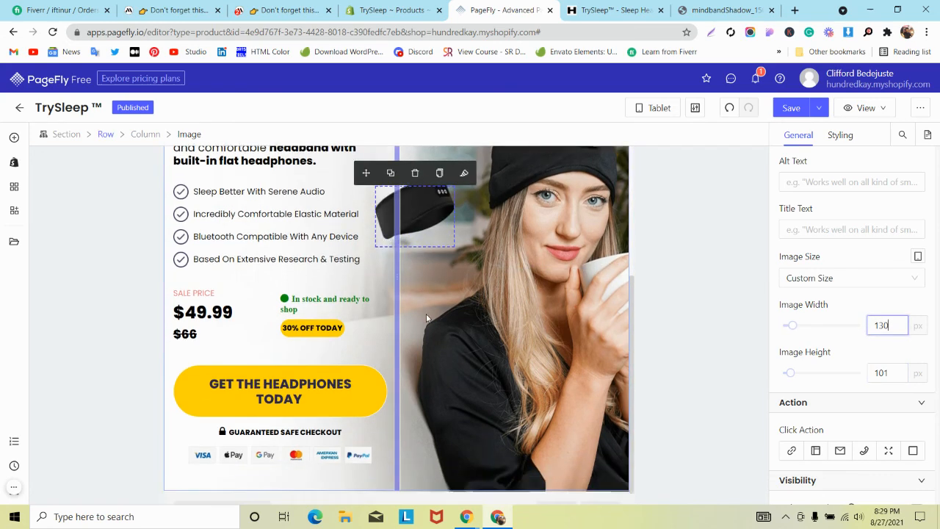
- Set the tablet font size of the GET THE HEADPHONES TODAY button to 16 px
{"action": "scroll", "coordinate": [427, 318], "scroll_direction": "down", "scroll_amount": 1}
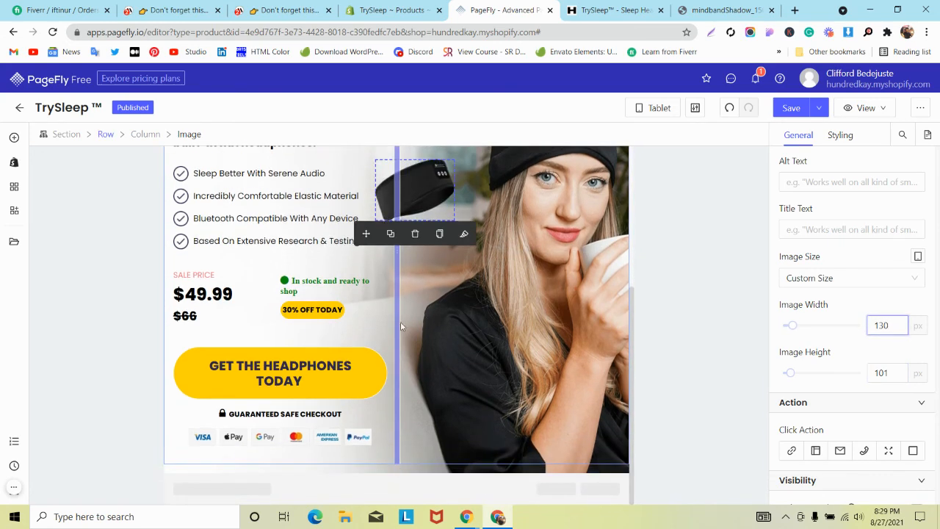
{"action": "left_click", "coordinate": [351, 365]}
{"action": "left_click", "coordinate": [838, 137]}
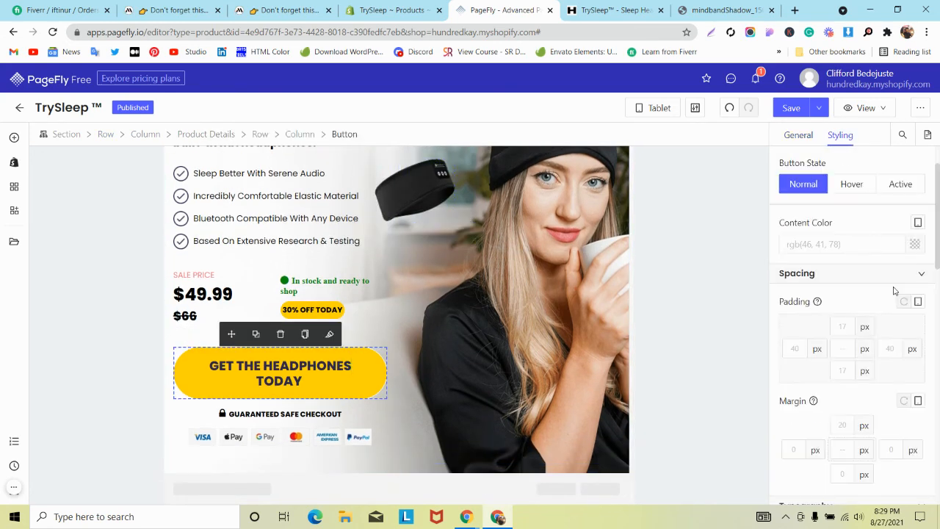
{"action": "scroll", "coordinate": [891, 285], "scroll_direction": "down", "scroll_amount": 5}
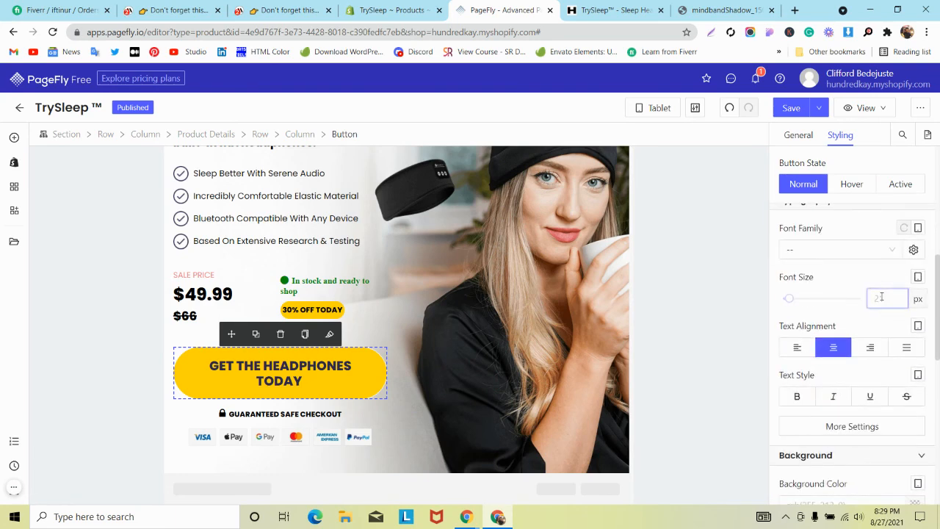
{"action": "type", "text": "16"}
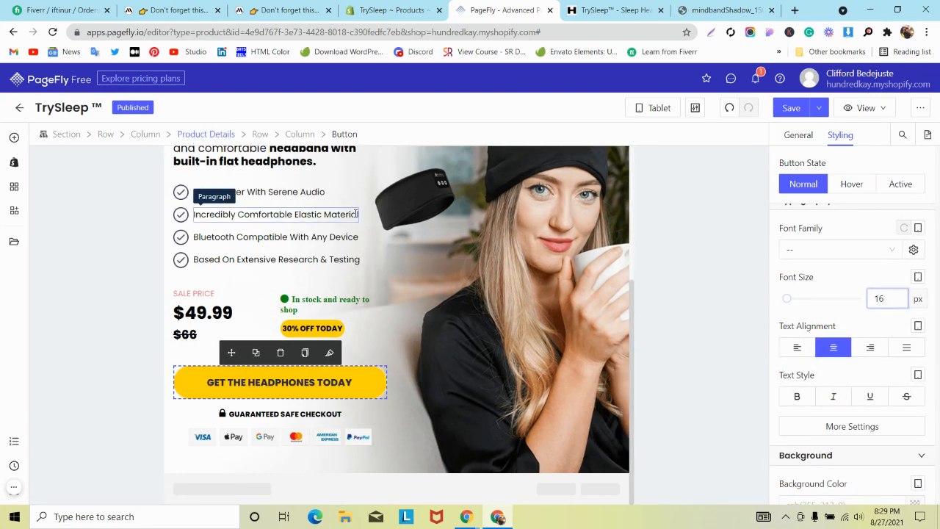
{"action": "scroll", "coordinate": [229, 265], "scroll_direction": "up", "scroll_amount": 3}
{"action": "scroll", "coordinate": [231, 270], "scroll_direction": "down", "scroll_amount": 3}
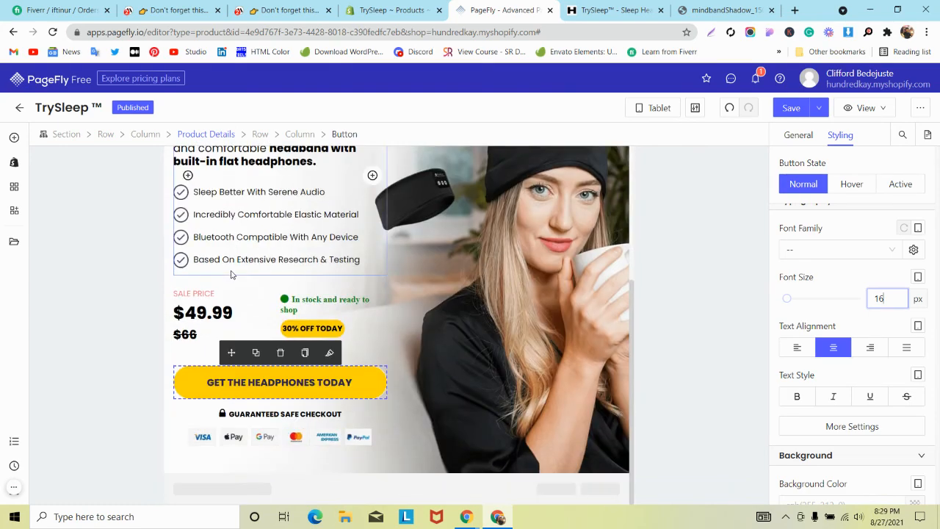
- Check the first hero section in the All Devices view and switch the editor to laptop view
{"action": "left_click", "coordinate": [638, 110]}
{"action": "left_click", "coordinate": [646, 132]}
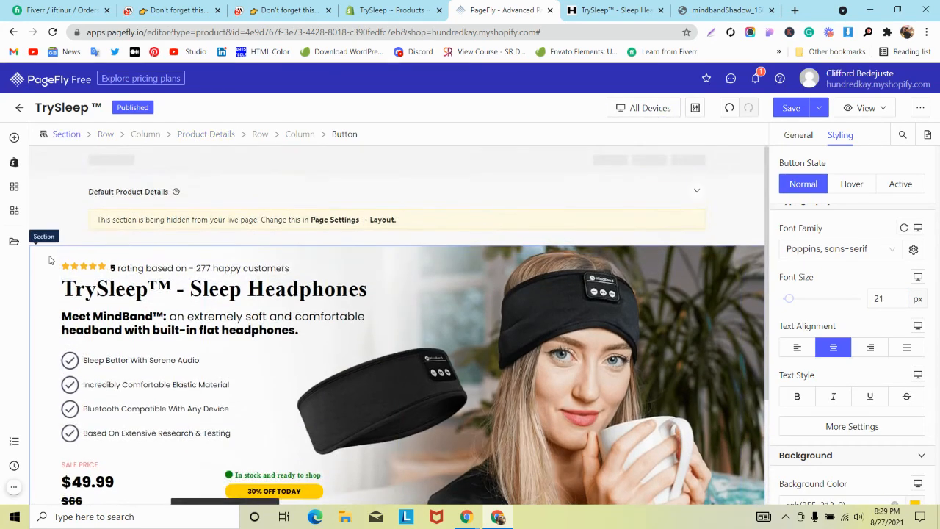
{"action": "left_click", "coordinate": [46, 262]}
{"action": "scroll", "coordinate": [46, 262], "scroll_direction": "down", "scroll_amount": 2}
{"action": "scroll", "coordinate": [46, 265], "scroll_direction": "up", "scroll_amount": 2}
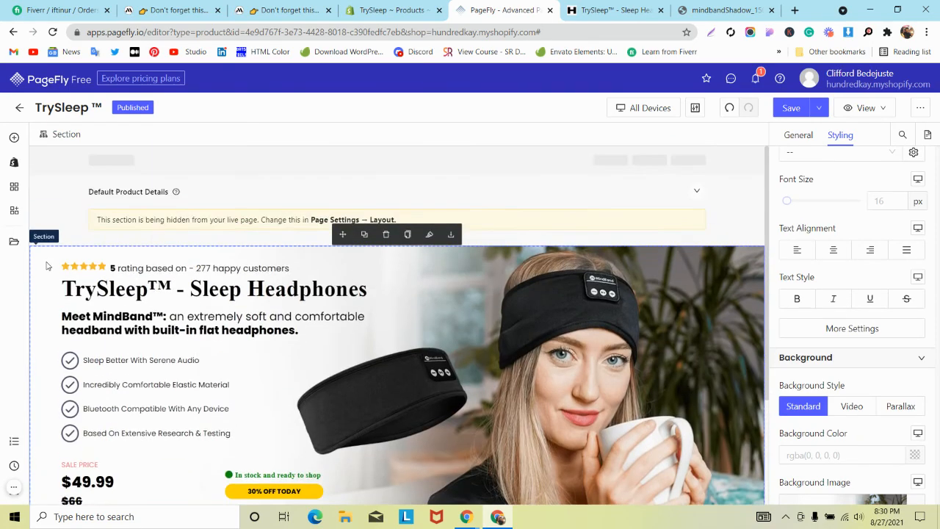
{"action": "scroll", "coordinate": [47, 265], "scroll_direction": "down", "scroll_amount": 2}
{"action": "left_click", "coordinate": [639, 108]}
{"action": "left_click", "coordinate": [639, 151]}
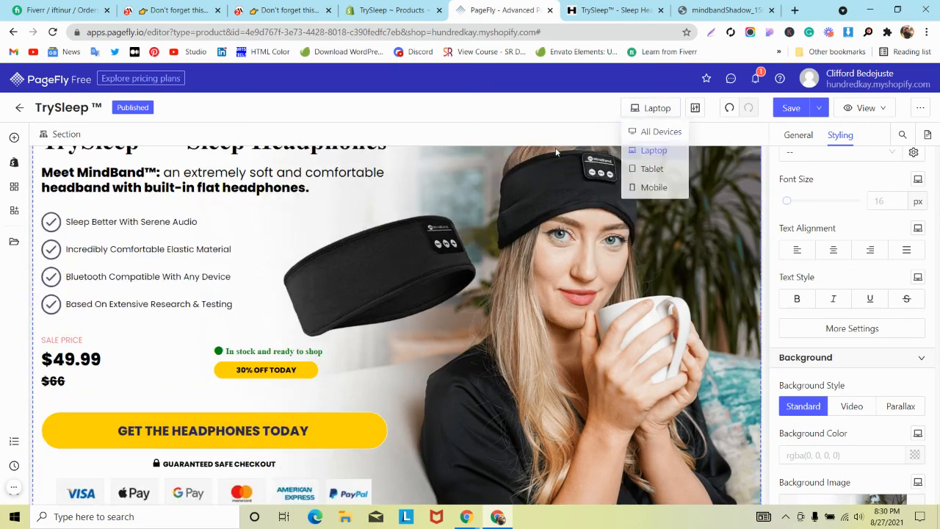
- Examine the device visibility settings of the duplicate mobile section and of the row inside it
{"action": "scroll", "coordinate": [88, 257], "scroll_direction": "up", "scroll_amount": 3}
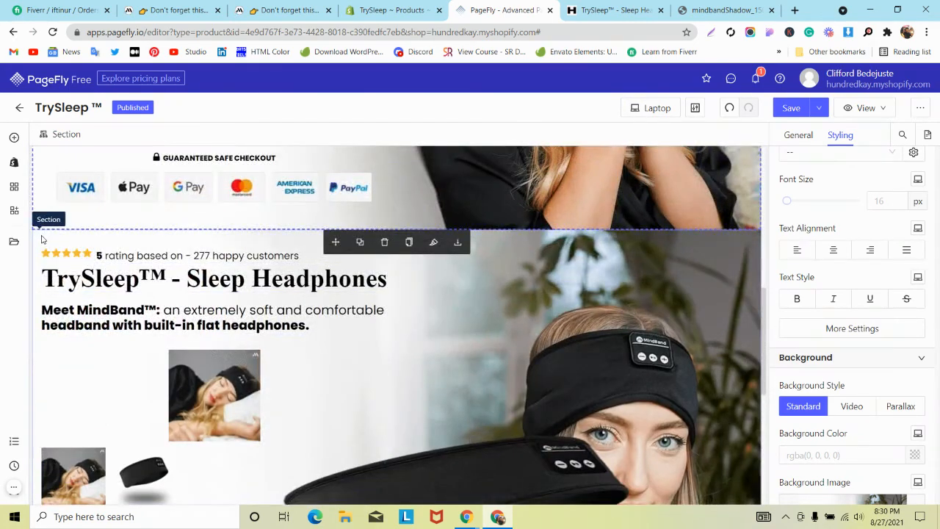
{"action": "left_click", "coordinate": [793, 136]}
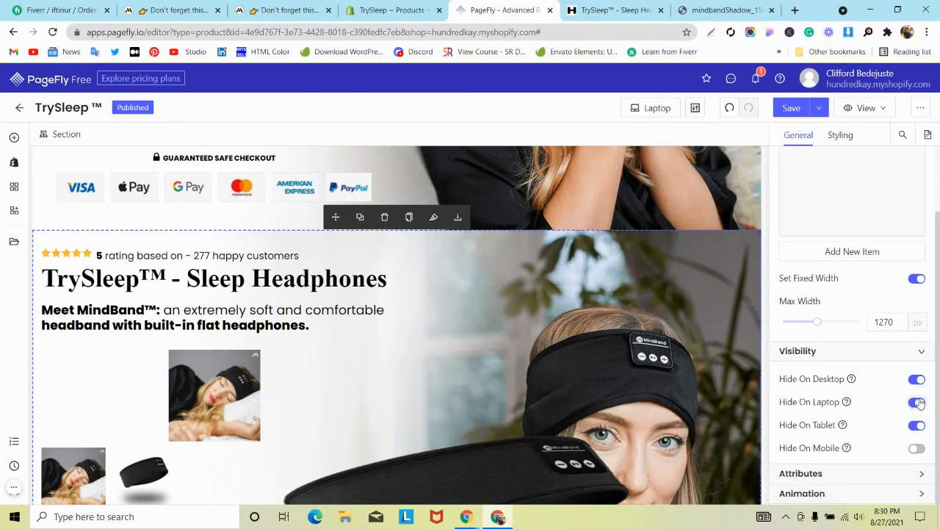
{"action": "left_click", "coordinate": [613, 320]}
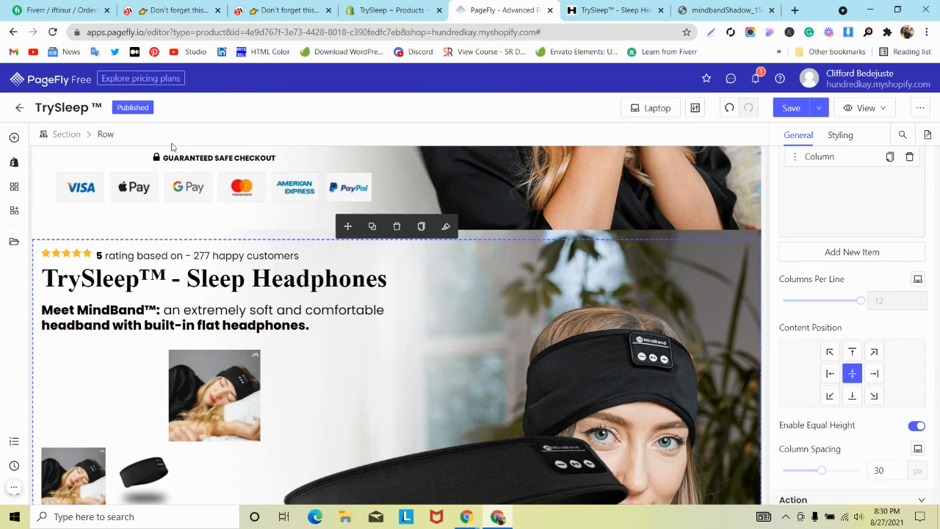
{"action": "scroll", "coordinate": [899, 357], "scroll_direction": "down", "scroll_amount": 3}
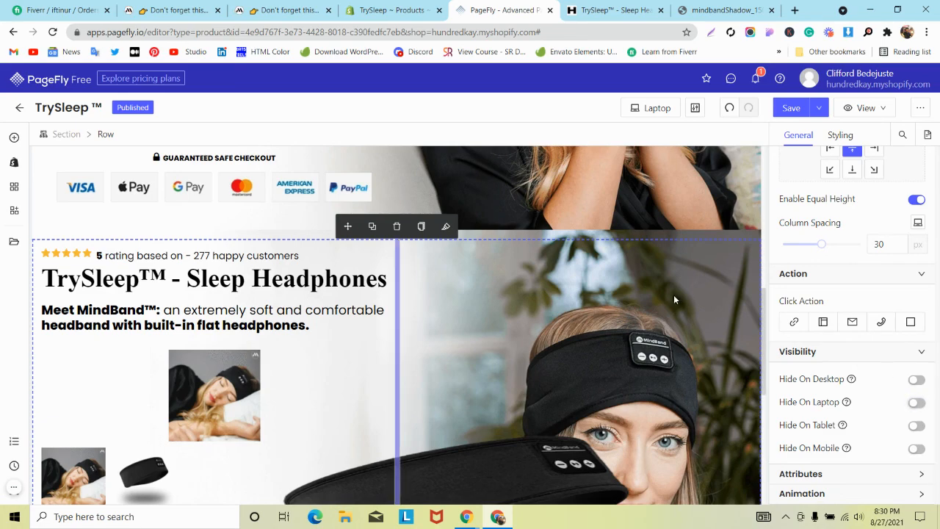
{"action": "scroll", "coordinate": [674, 294], "scroll_direction": "up", "scroll_amount": 2}
- Publish the updated page and switch to the live TrySleep product page
{"action": "left_click", "coordinate": [811, 132]}
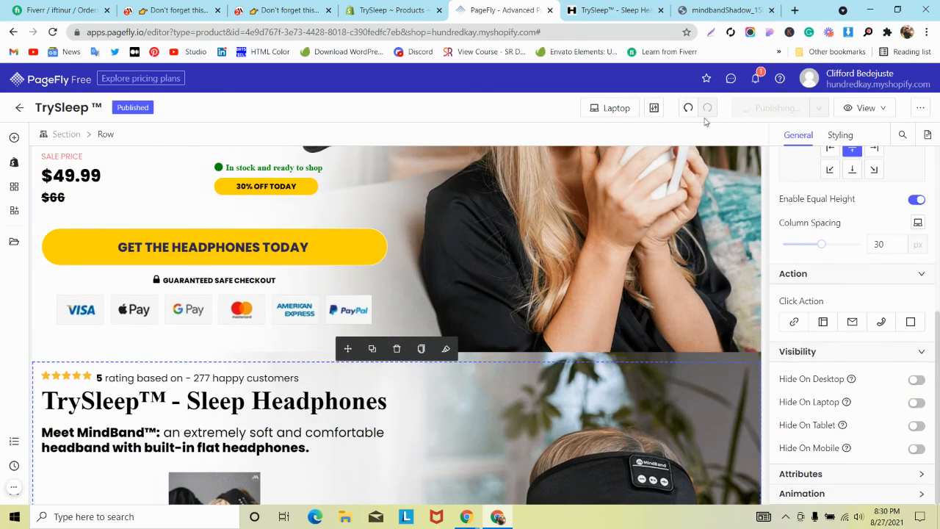
{"action": "left_click", "coordinate": [587, 7]}
{"action": "scroll", "coordinate": [574, 144], "scroll_direction": "down", "scroll_amount": 5}
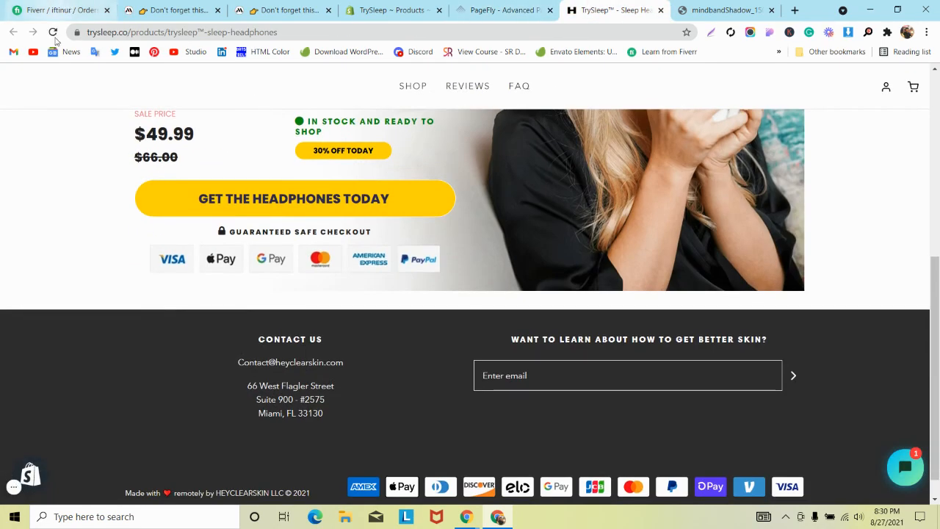
- Reload the live product page and restore the browser to a smaller window to check its narrow-screen layout
{"action": "left_click", "coordinate": [53, 32]}
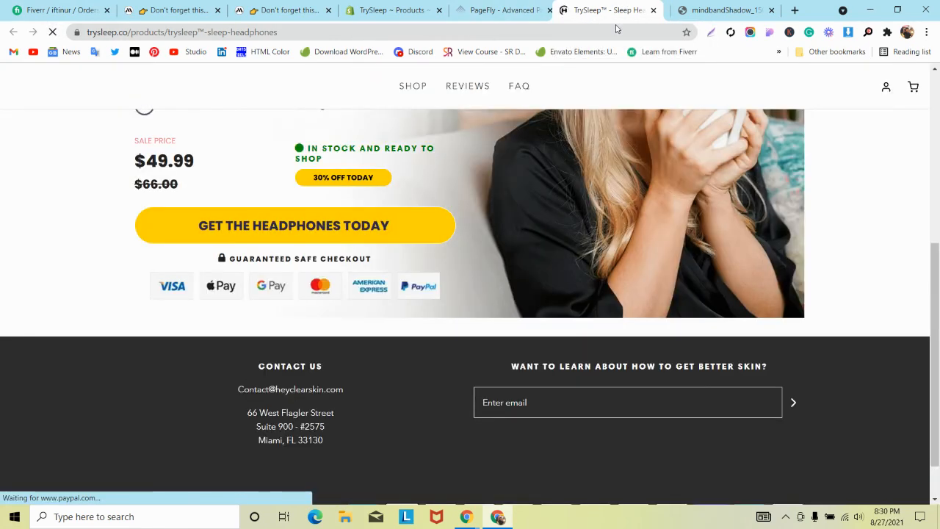
{"action": "right_click", "coordinate": [598, 160]}
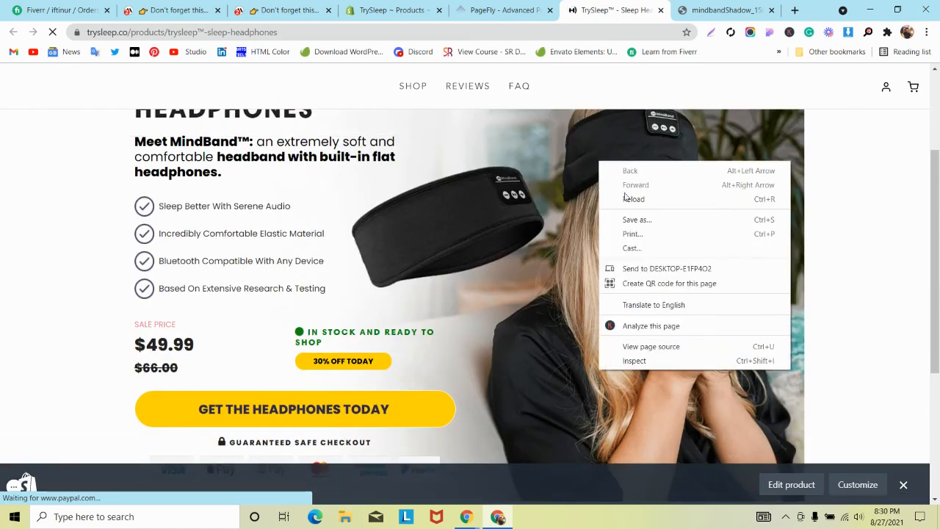
{"action": "left_click_drag", "start_coordinate": [636, 6], "coordinate": [635, 45]}
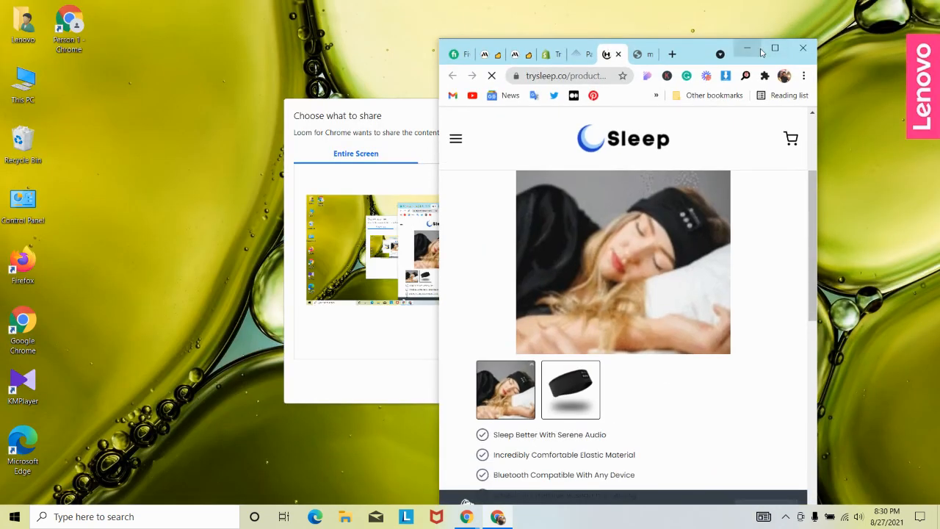
- Widen the browser window in stages to check the live hero section at larger widths, and maximize it
{"action": "left_click_drag", "start_coordinate": [438, 171], "coordinate": [132, 156]}
{"action": "scroll", "coordinate": [314, 214], "scroll_direction": "down", "scroll_amount": 3}
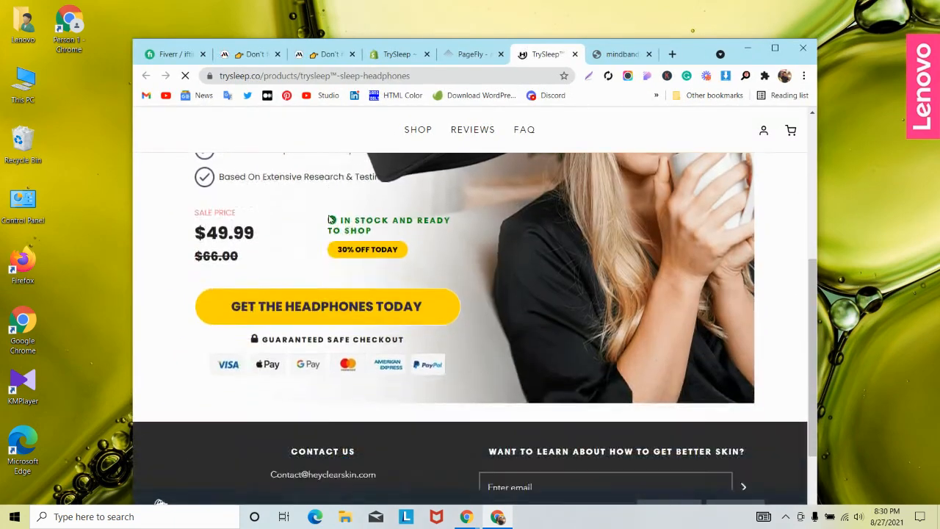
{"action": "scroll", "coordinate": [264, 207], "scroll_direction": "up", "scroll_amount": 2}
{"action": "left_click_drag", "start_coordinate": [134, 210], "coordinate": [2, 155]}
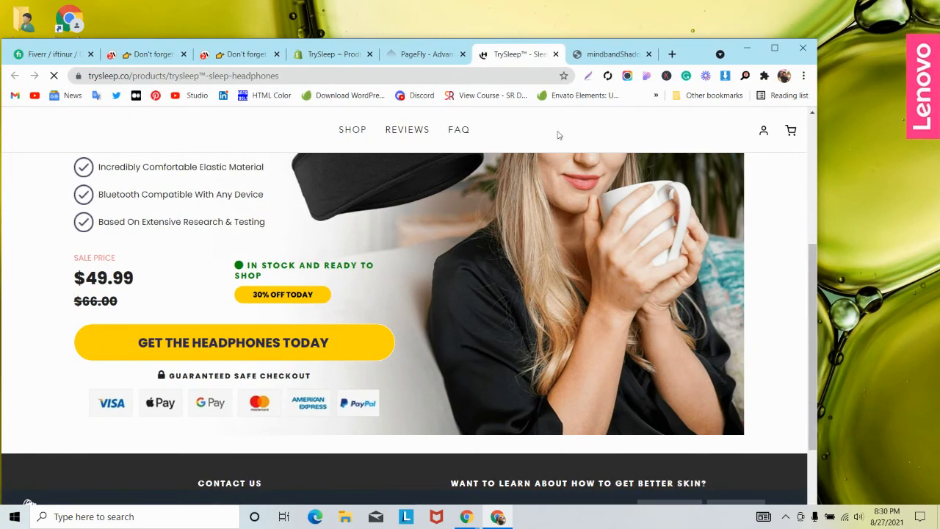
{"action": "left_click", "coordinate": [775, 50]}
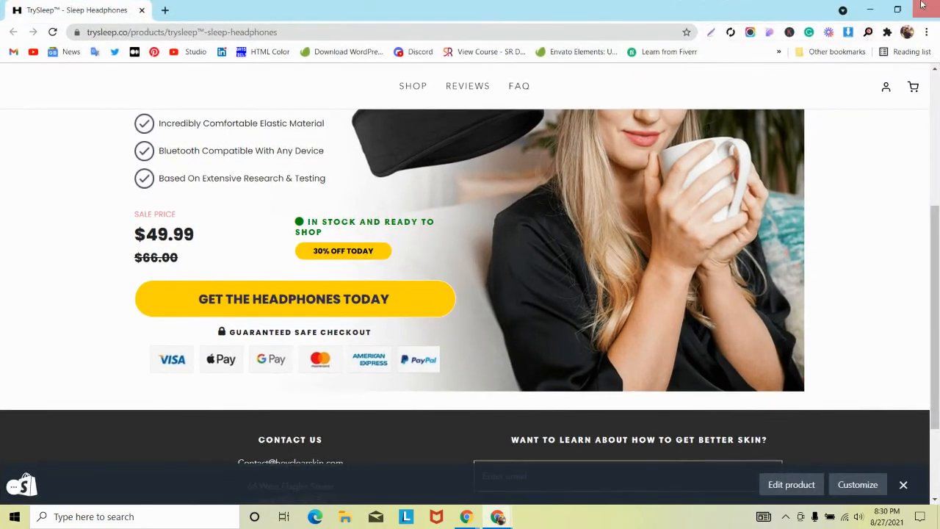
- Restore the separate live product window to a smaller size and review its wide hero layout
{"action": "left_click", "coordinate": [898, 9]}
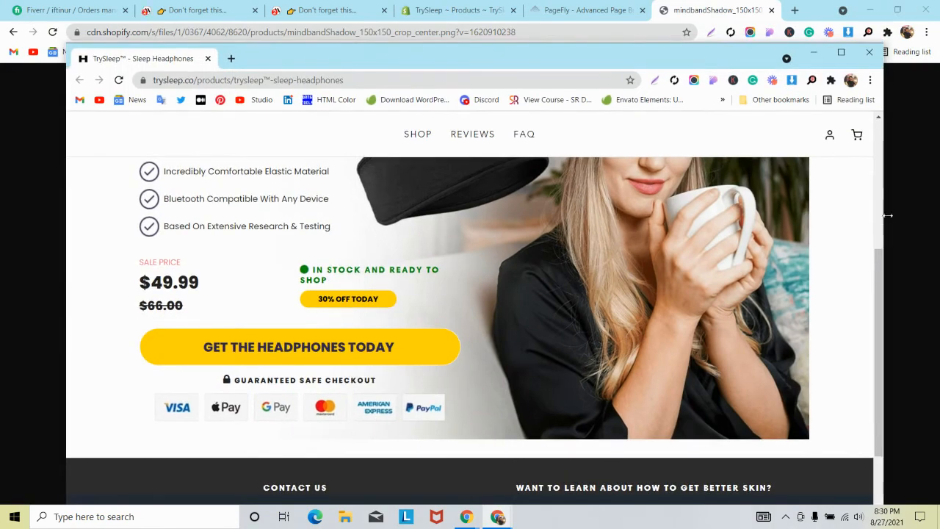
{"action": "scroll", "coordinate": [784, 245], "scroll_direction": "down", "scroll_amount": 2}
{"action": "scroll", "coordinate": [861, 239], "scroll_direction": "up", "scroll_amount": 10}
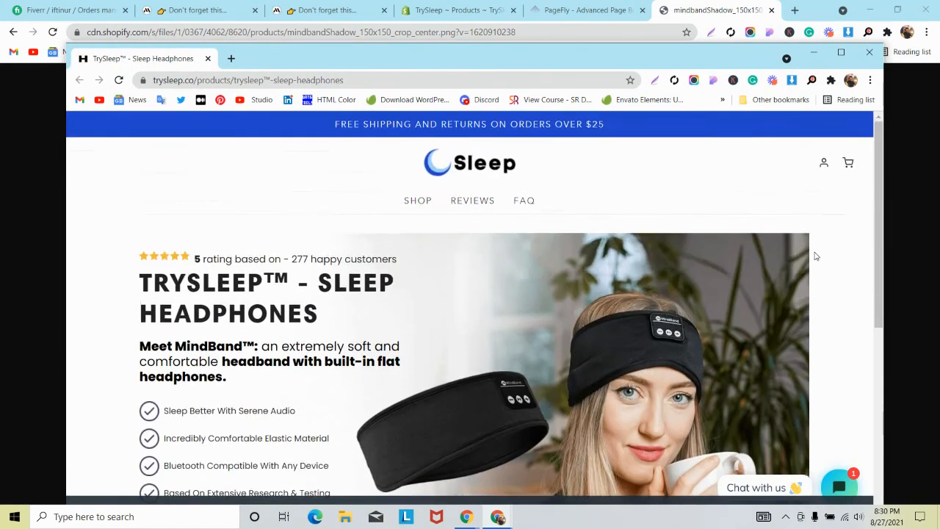
{"action": "scroll", "coordinate": [815, 256], "scroll_direction": "down", "scroll_amount": 5}
- Narrow the live product window to roughly tablet width and review the hero images, feature list, price and button
{"action": "left_click_drag", "start_coordinate": [884, 237], "coordinate": [517, 231]}
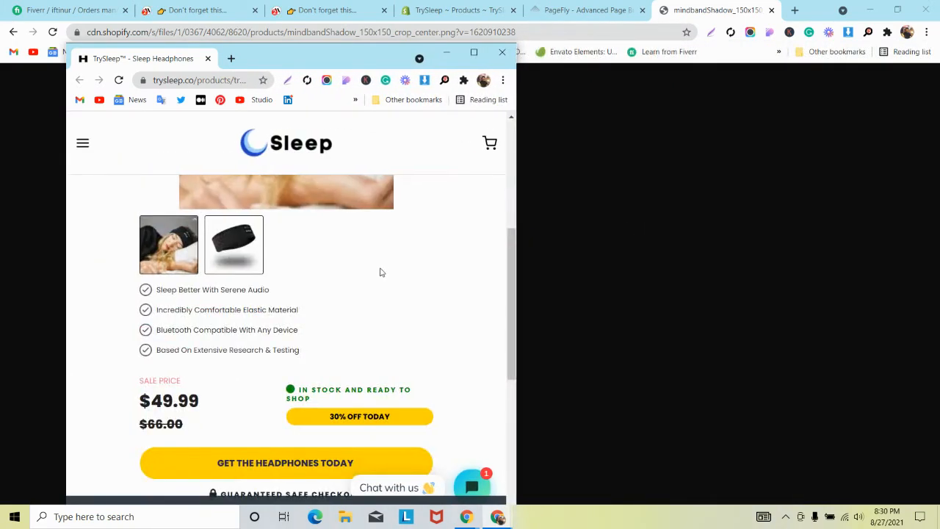
{"action": "scroll", "coordinate": [380, 272], "scroll_direction": "down", "scroll_amount": 2}
{"action": "scroll", "coordinate": [381, 273], "scroll_direction": "up", "scroll_amount": 6}
{"action": "scroll", "coordinate": [381, 276], "scroll_direction": "down", "scroll_amount": 5}
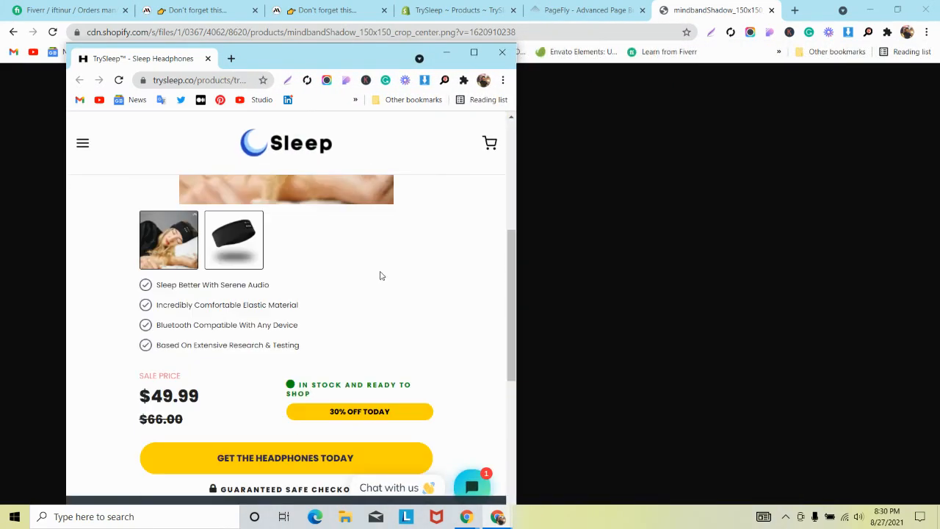
{"action": "scroll", "coordinate": [380, 276], "scroll_direction": "down", "scroll_amount": 2}
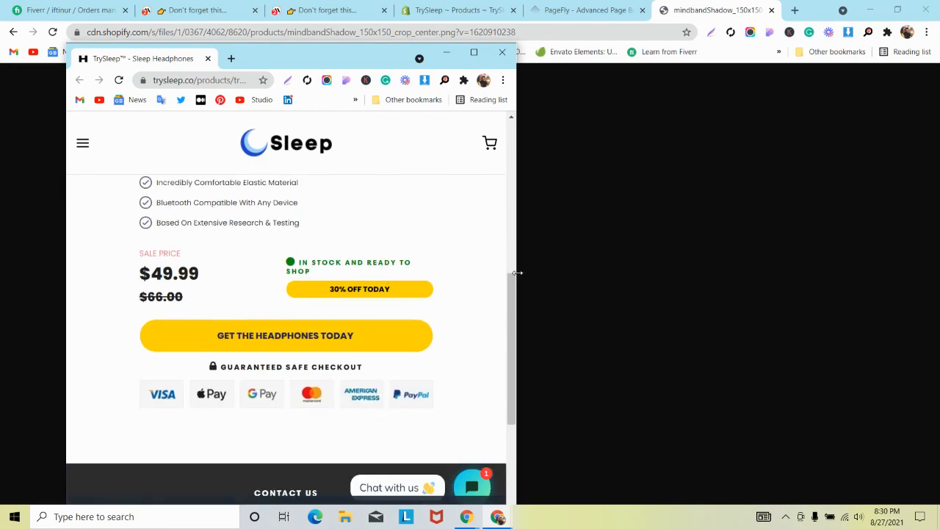
- Narrow the live product window further to phone width and review the mobile hero section from top to bottom
{"action": "left_click_drag", "start_coordinate": [517, 273], "coordinate": [362, 260]}
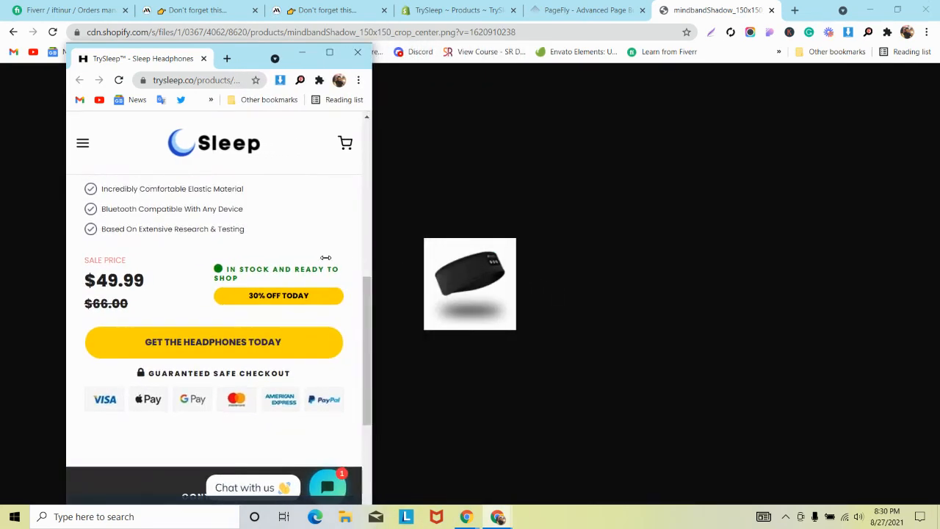
{"action": "scroll", "coordinate": [325, 263], "scroll_direction": "up", "scroll_amount": 6}
{"action": "scroll", "coordinate": [324, 264], "scroll_direction": "down", "scroll_amount": 4}
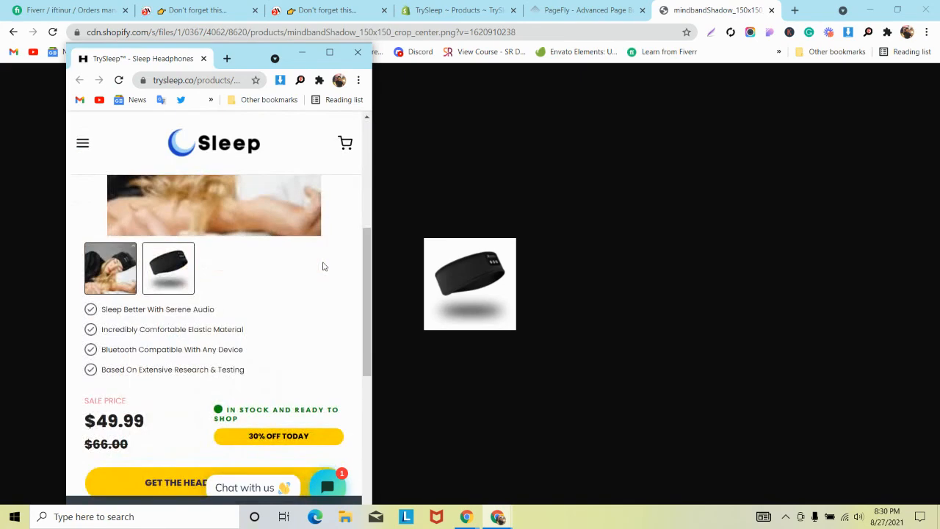
{"action": "scroll", "coordinate": [322, 264], "scroll_direction": "up", "scroll_amount": 5}
{"action": "scroll", "coordinate": [326, 268], "scroll_direction": "down", "scroll_amount": 5}
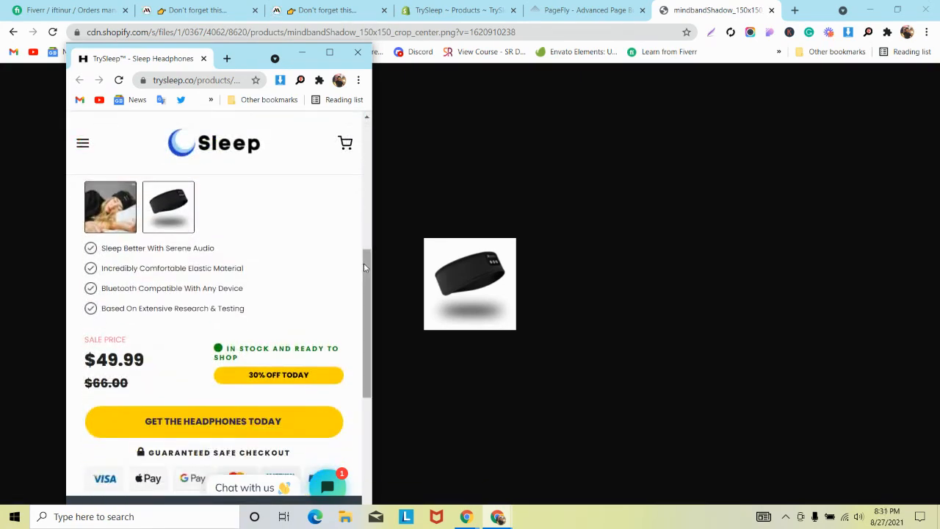
- Widen the live product window to check the desktop hero section, maximize it, and close the window
{"action": "left_click_drag", "start_coordinate": [373, 267], "coordinate": [936, 317]}
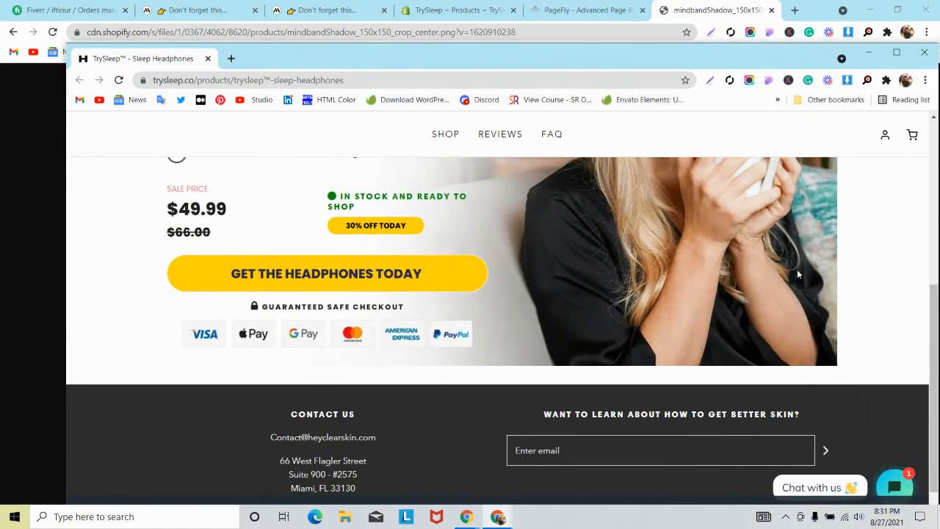
{"action": "scroll", "coordinate": [797, 273], "scroll_direction": "up", "scroll_amount": 5}
{"action": "left_click", "coordinate": [898, 54]}
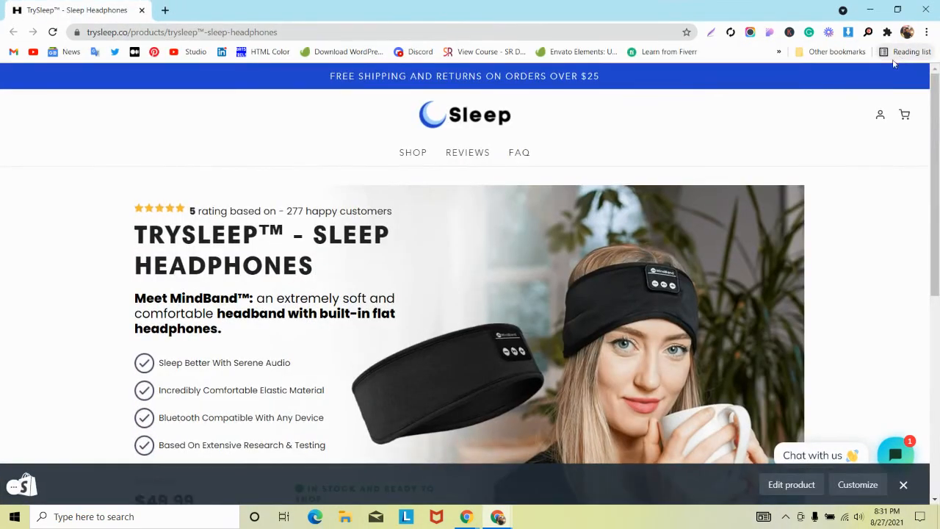
{"action": "left_click", "coordinate": [925, 6]}
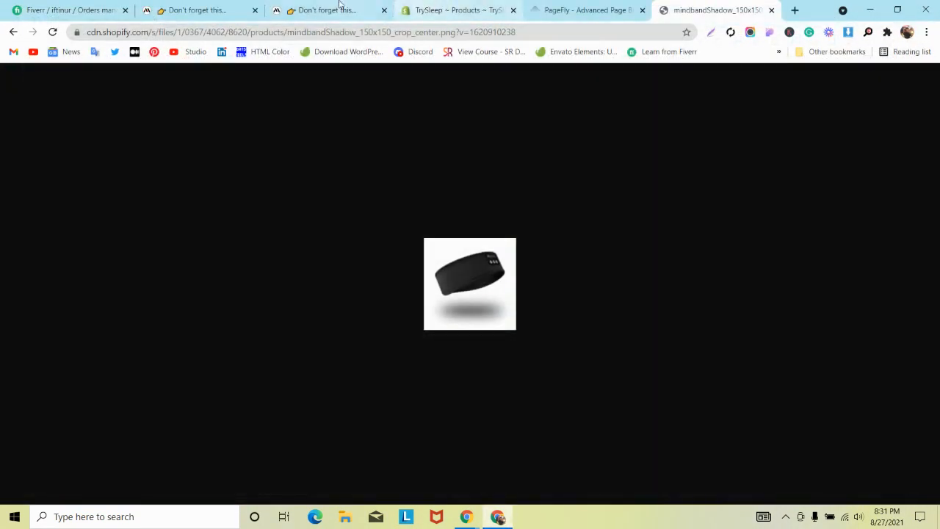
- Return to the PageFly editor and view the TrySleep hero section in All Devices mode
{"action": "left_click", "coordinate": [340, 6]}
{"action": "left_click", "coordinate": [569, 5]}
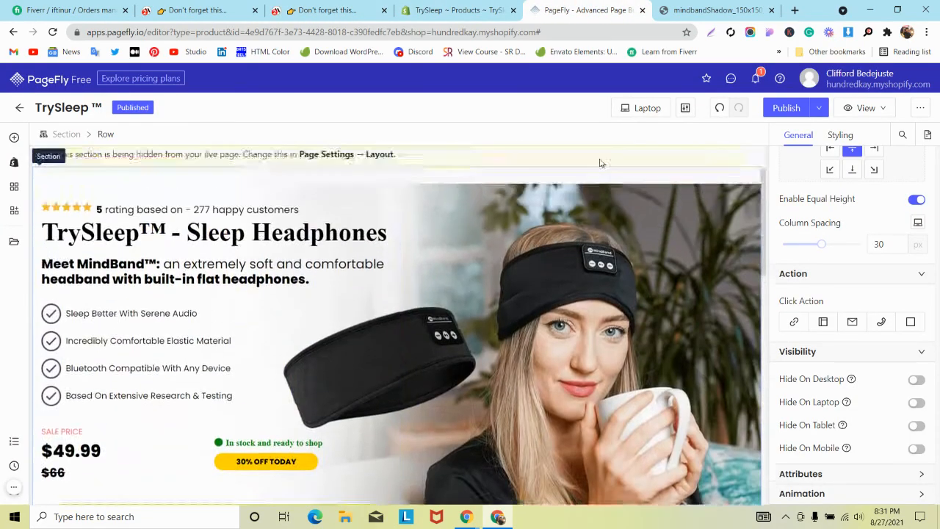
{"action": "left_click", "coordinate": [649, 109]}
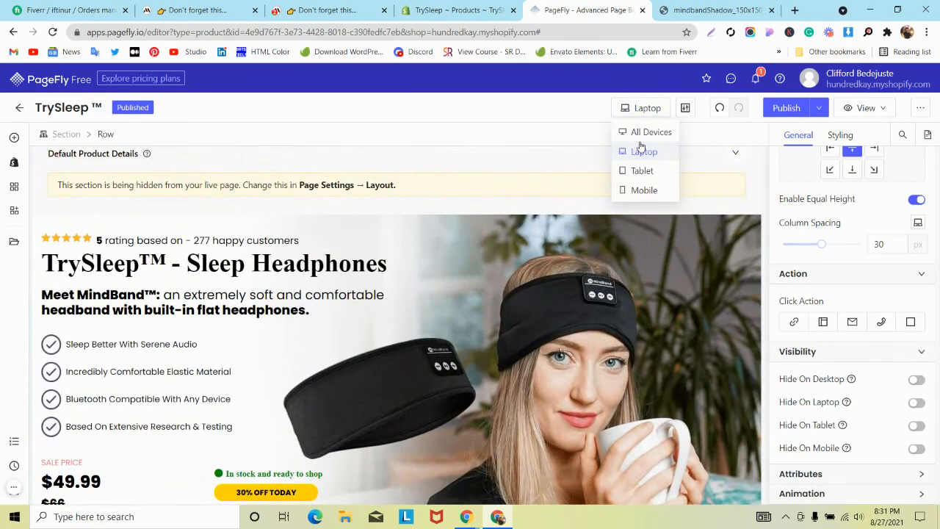
{"action": "left_click", "coordinate": [641, 118]}
{"action": "left_click", "coordinate": [646, 130]}
{"action": "scroll", "coordinate": [523, 187], "scroll_direction": "down", "scroll_amount": 2}
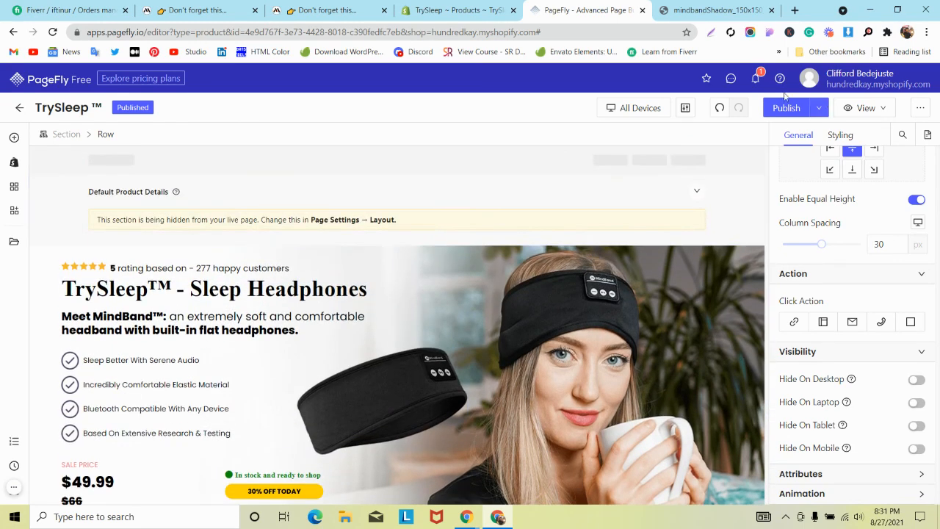
- Review the hero section in the editor's Mobile view and switch back to All Devices
{"action": "left_click", "coordinate": [636, 109]}
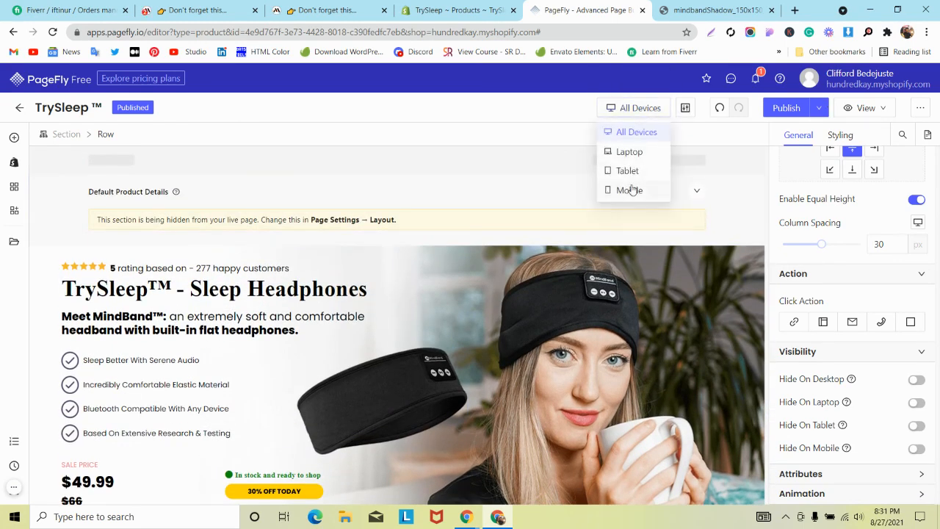
{"action": "left_click", "coordinate": [631, 191]}
{"action": "scroll", "coordinate": [389, 252], "scroll_direction": "down", "scroll_amount": 5}
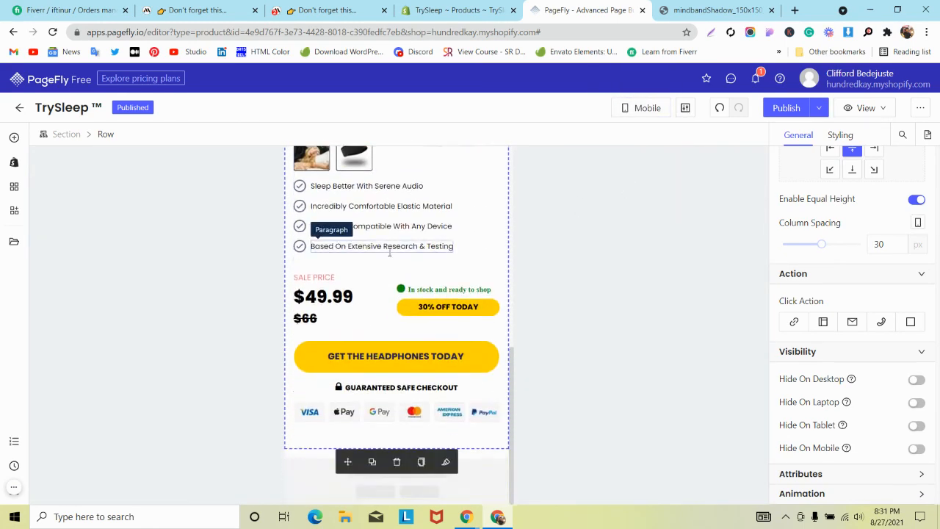
{"action": "scroll", "coordinate": [390, 254], "scroll_direction": "up", "scroll_amount": 6}
{"action": "left_click", "coordinate": [645, 110]}
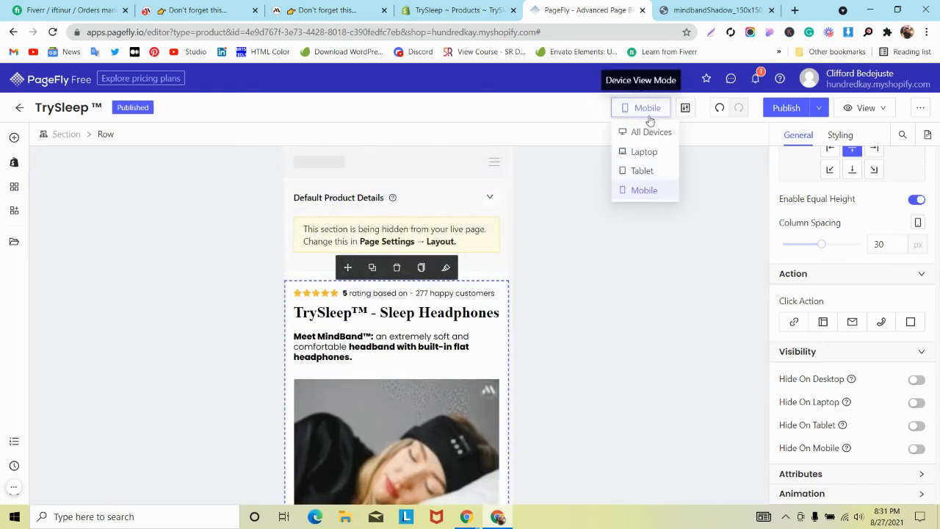
{"action": "left_click", "coordinate": [645, 130]}
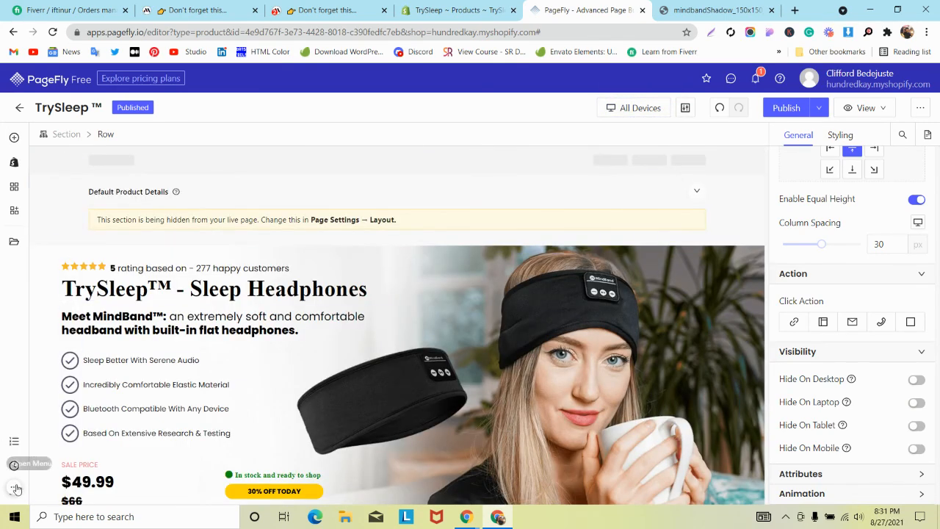